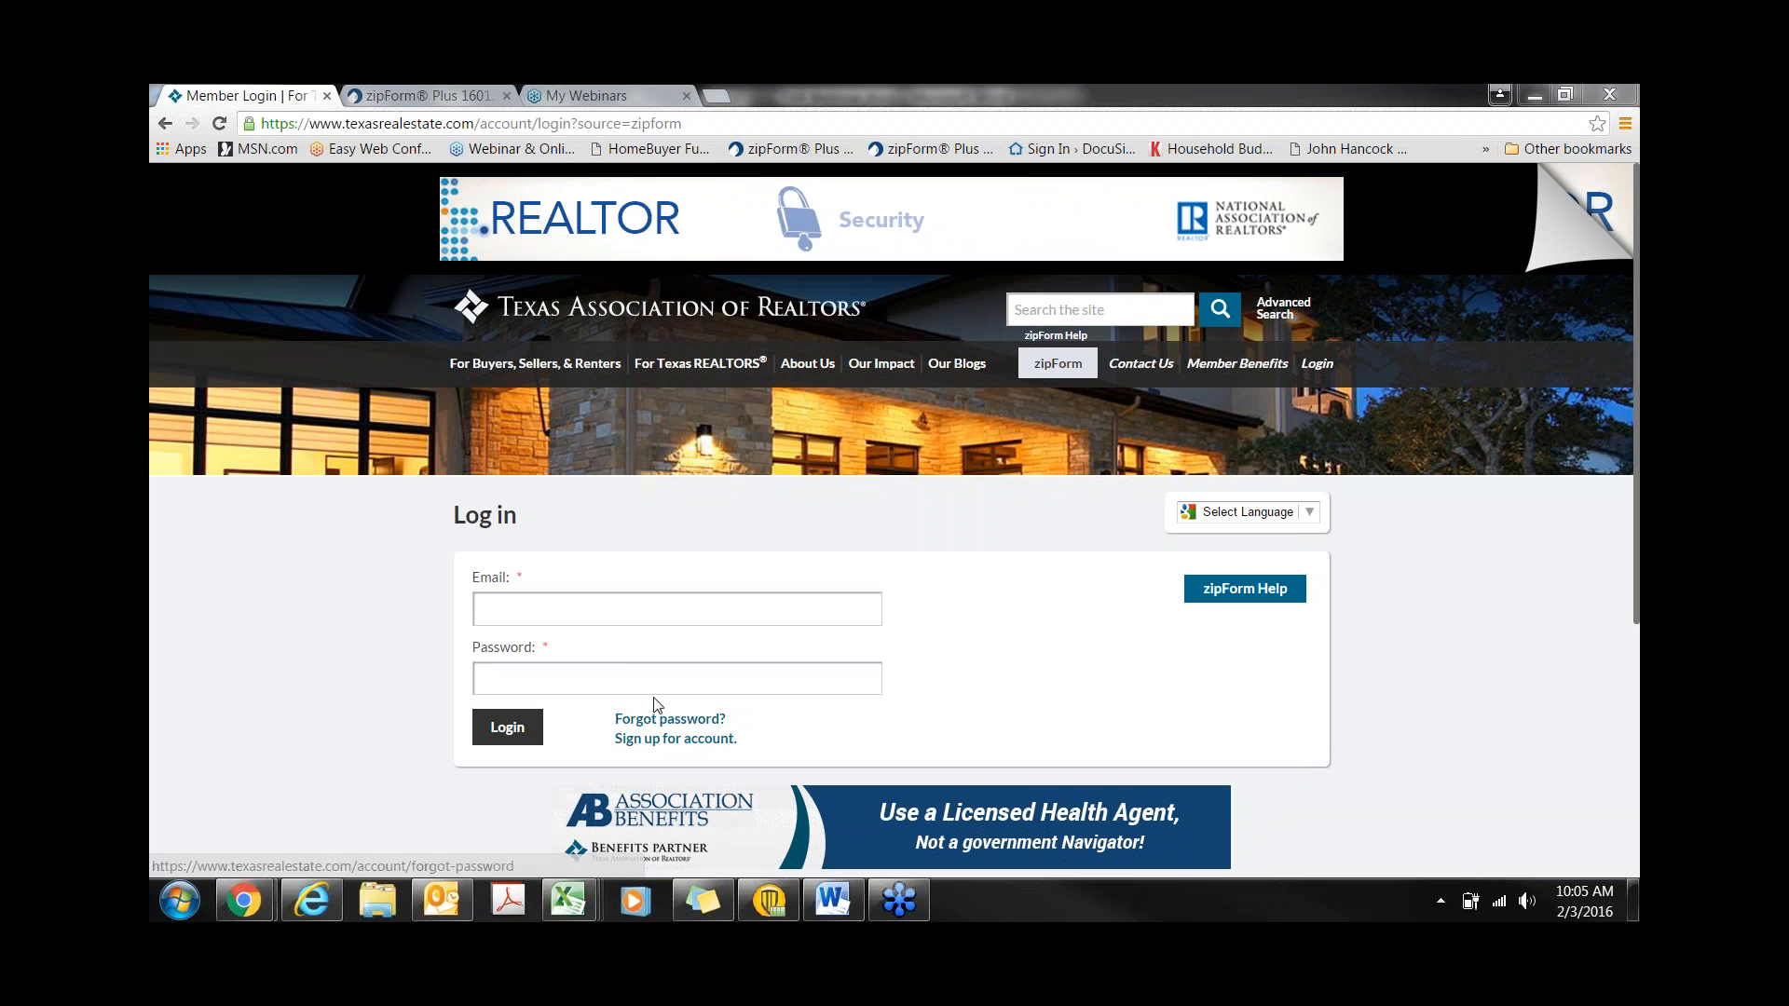
# - Switch from the Member Login page to the zipForm Plus Transactions page with its seventeen transaction cards
pyautogui.click(446, 96)
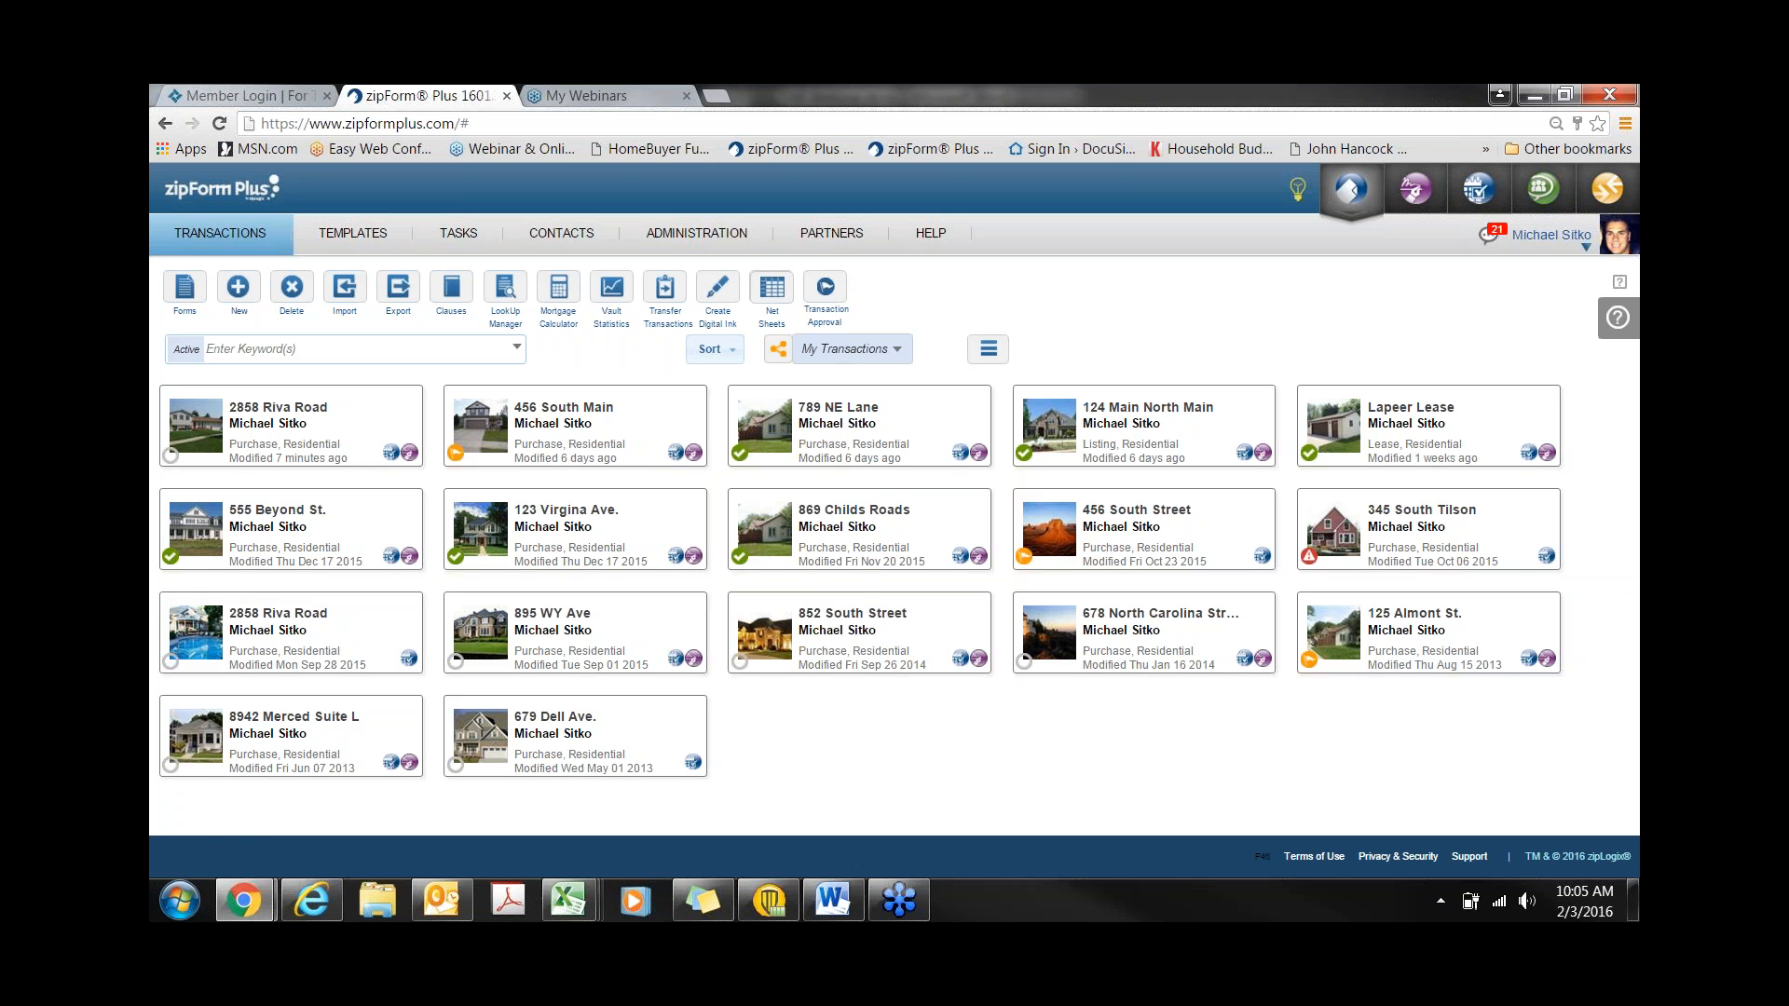
# - Toggle the transactions to List View and back to Icon View, then bring up the Sort choices
pyautogui.click(988, 350)
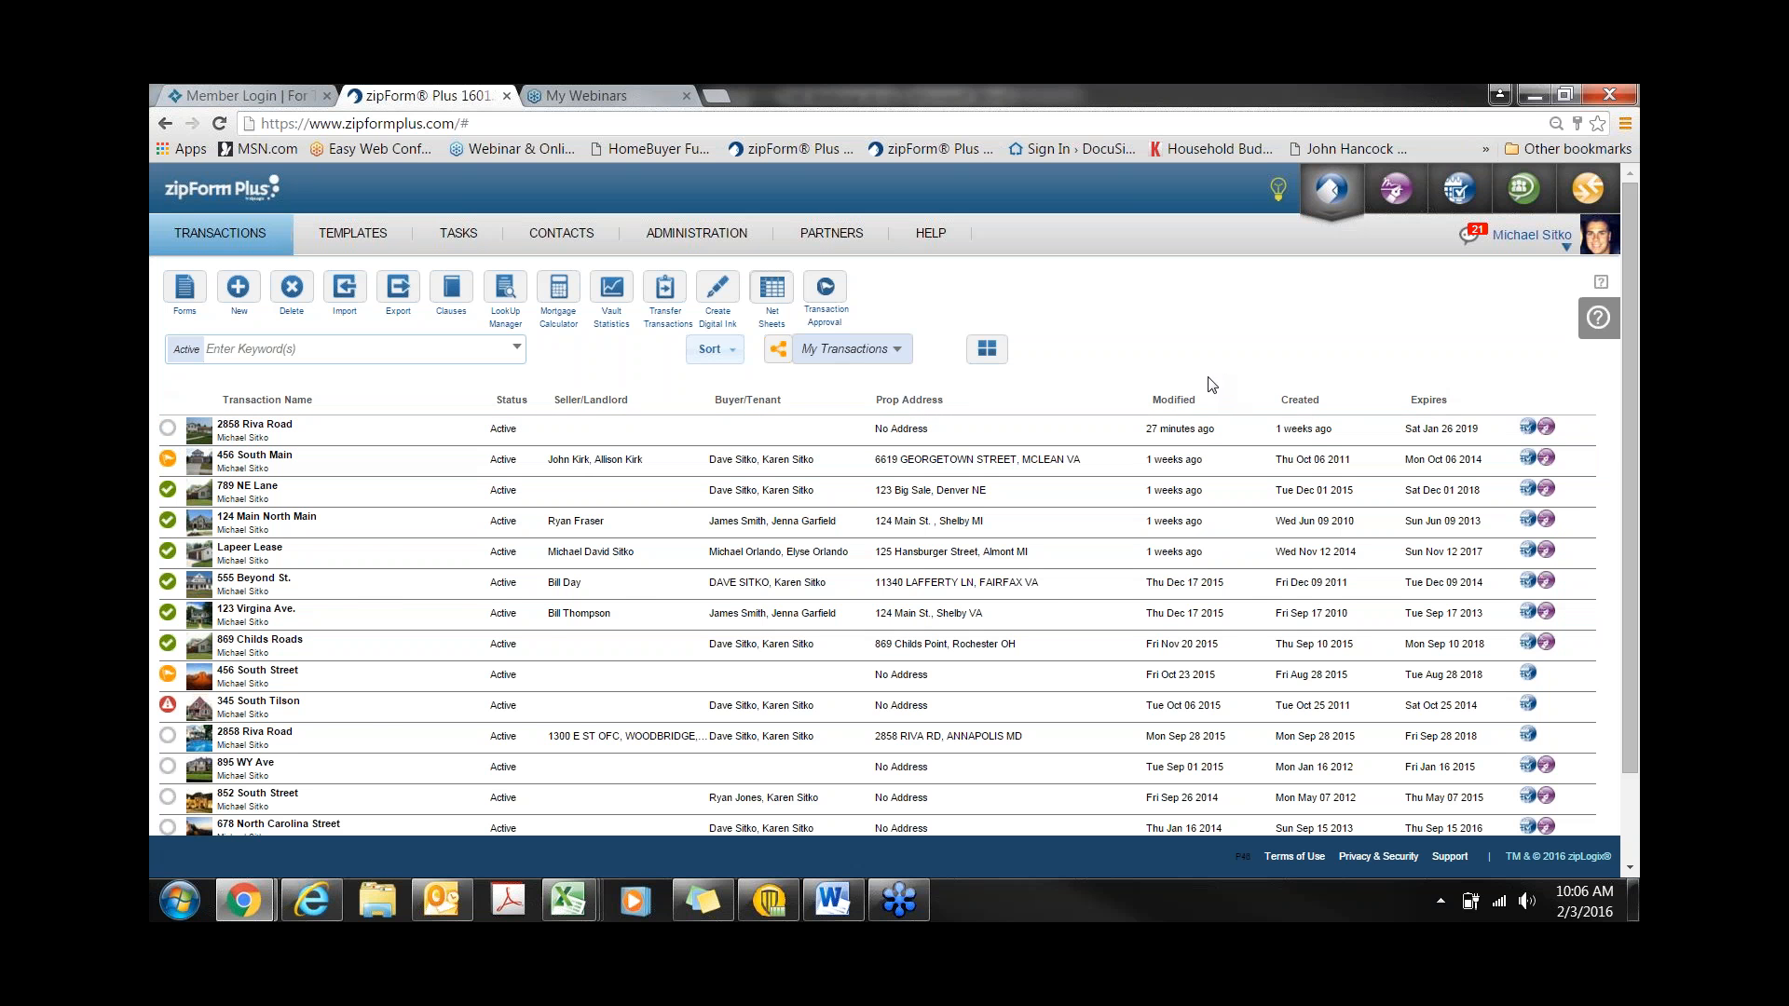
pyautogui.click(987, 349)
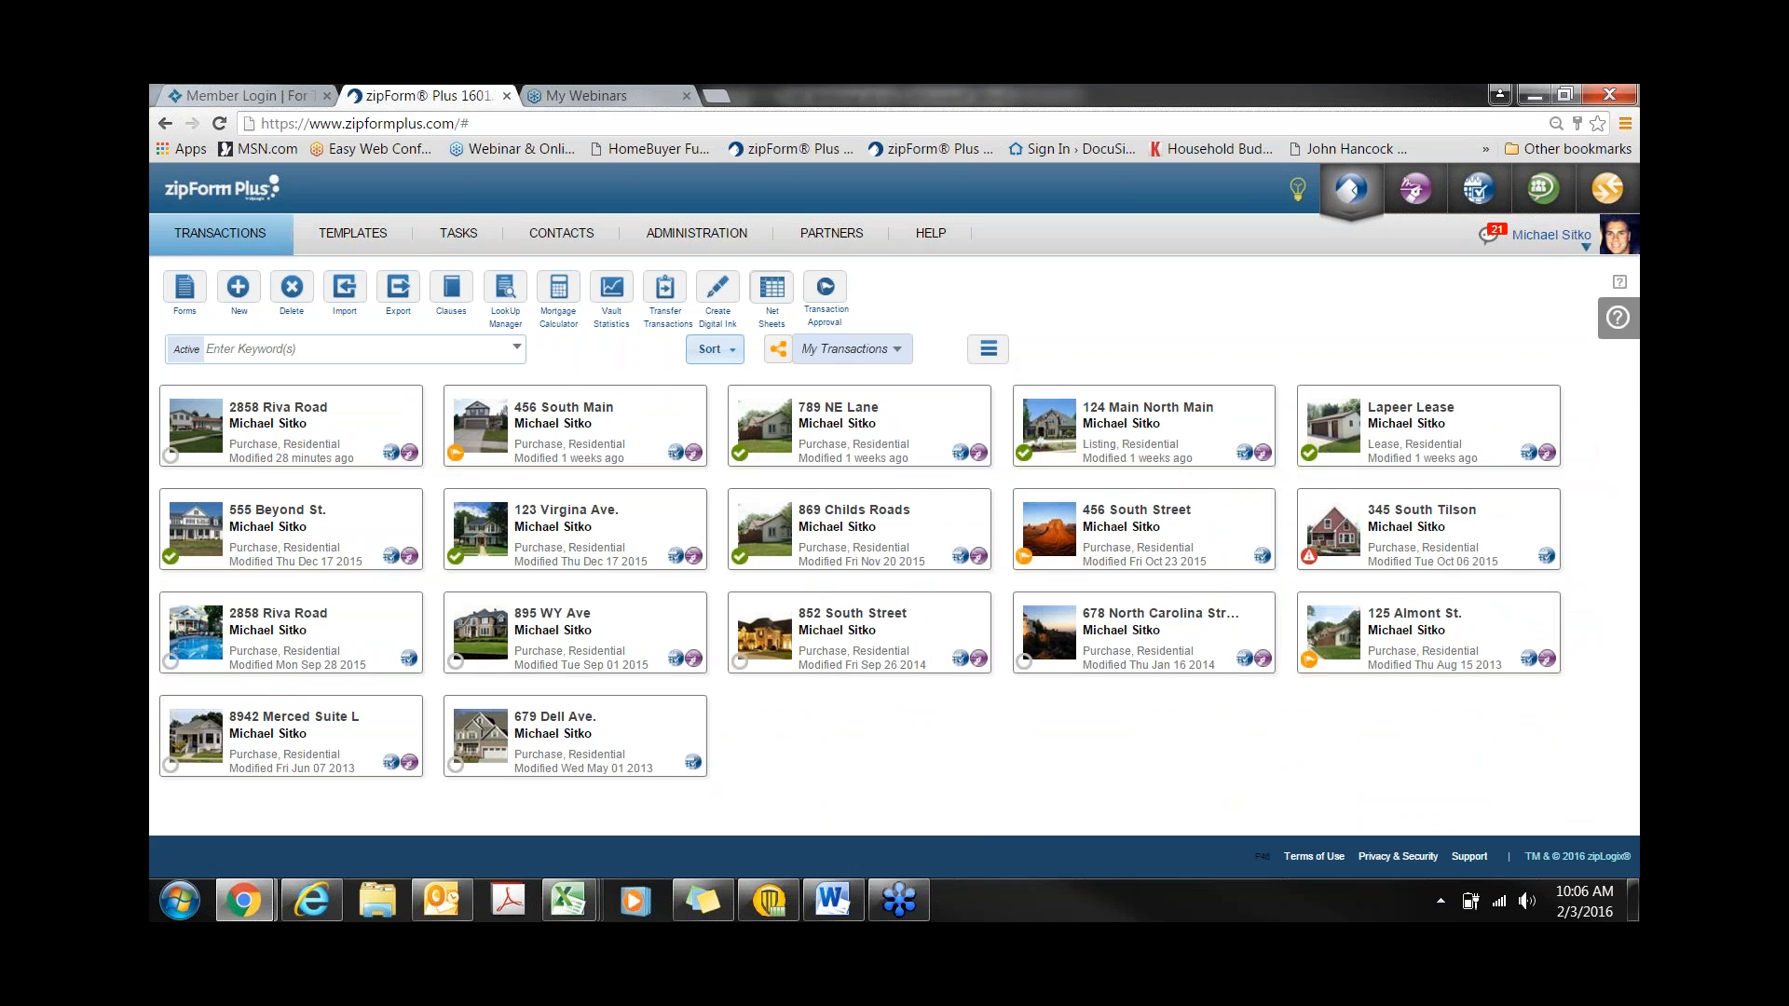
pyautogui.click(713, 349)
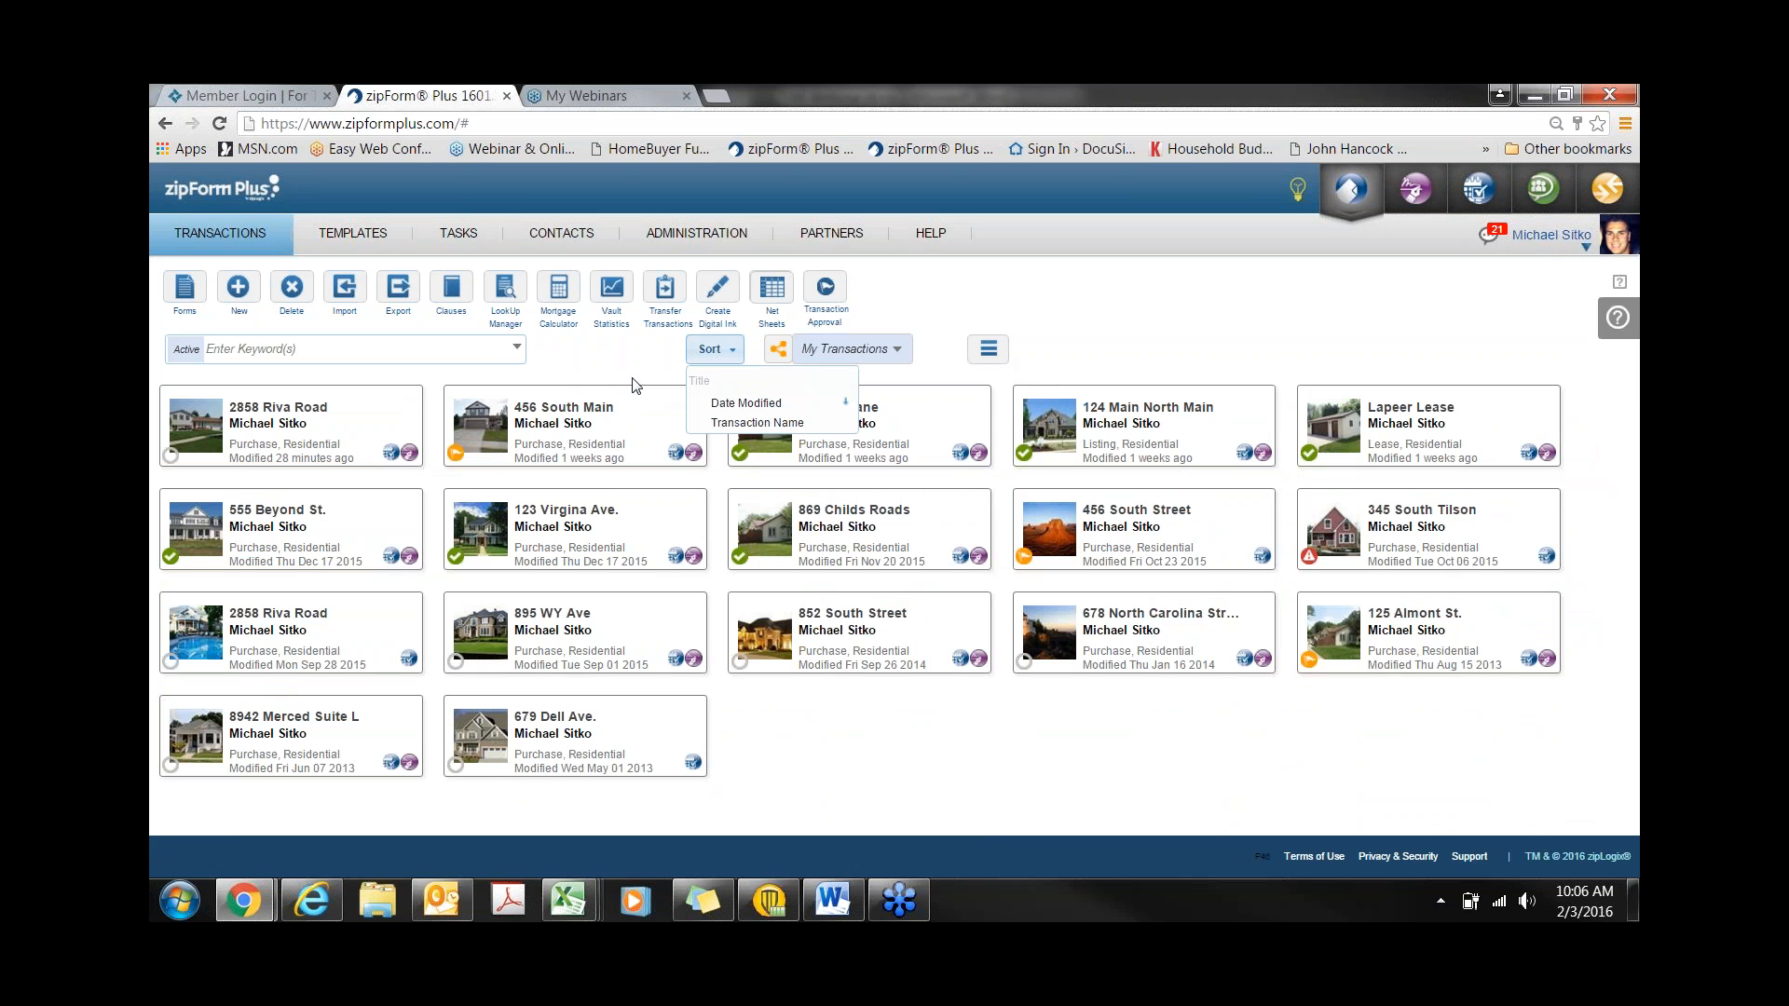
# - Filter the transactions by the keyword 895
pyautogui.click(517, 349)
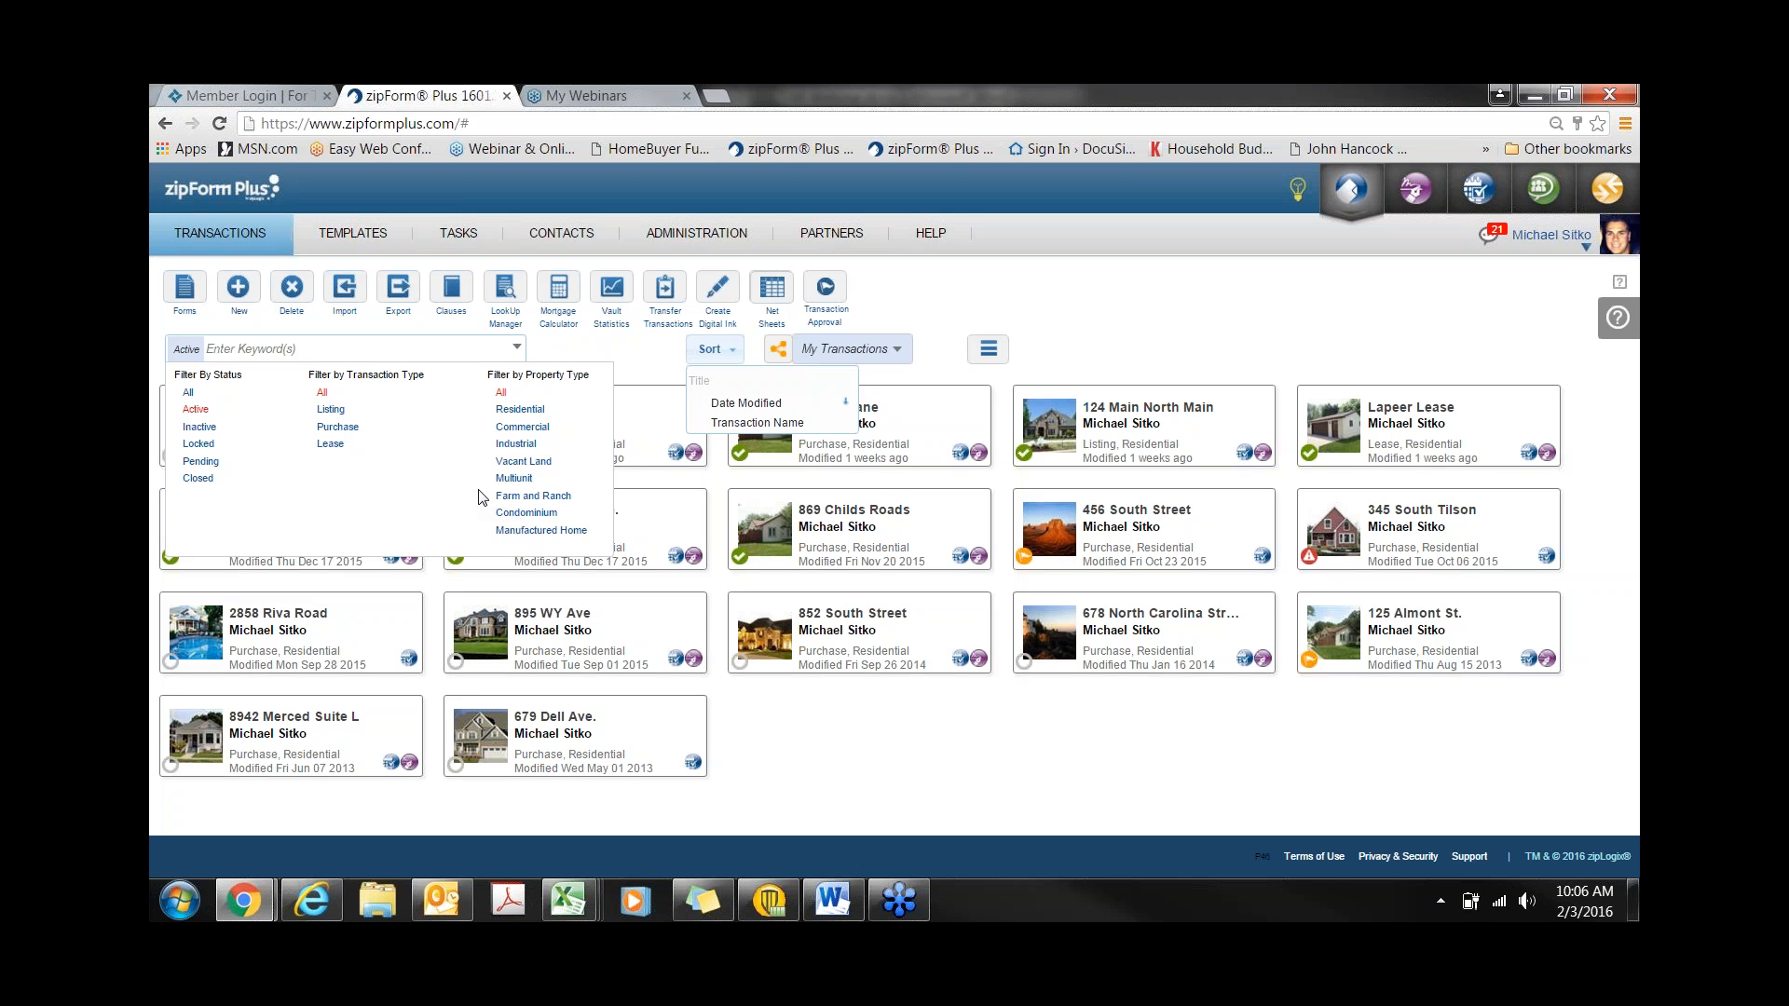
pyautogui.click(271, 353)
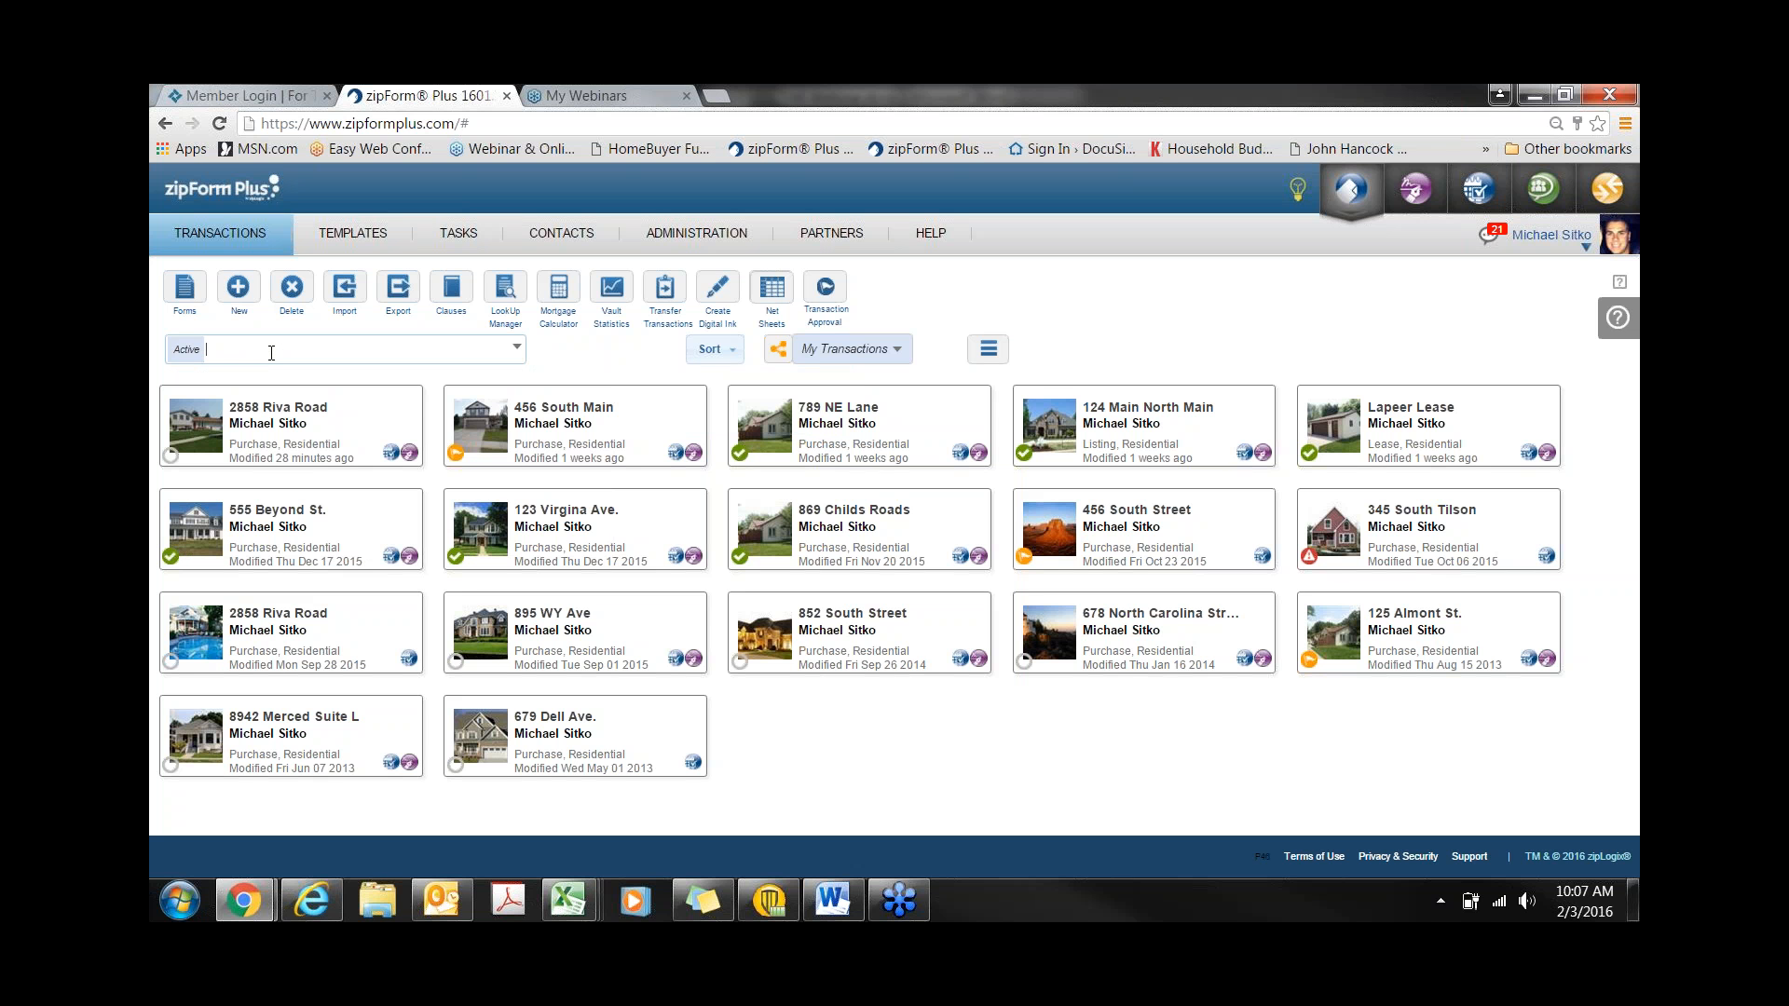
pyautogui.write('89')
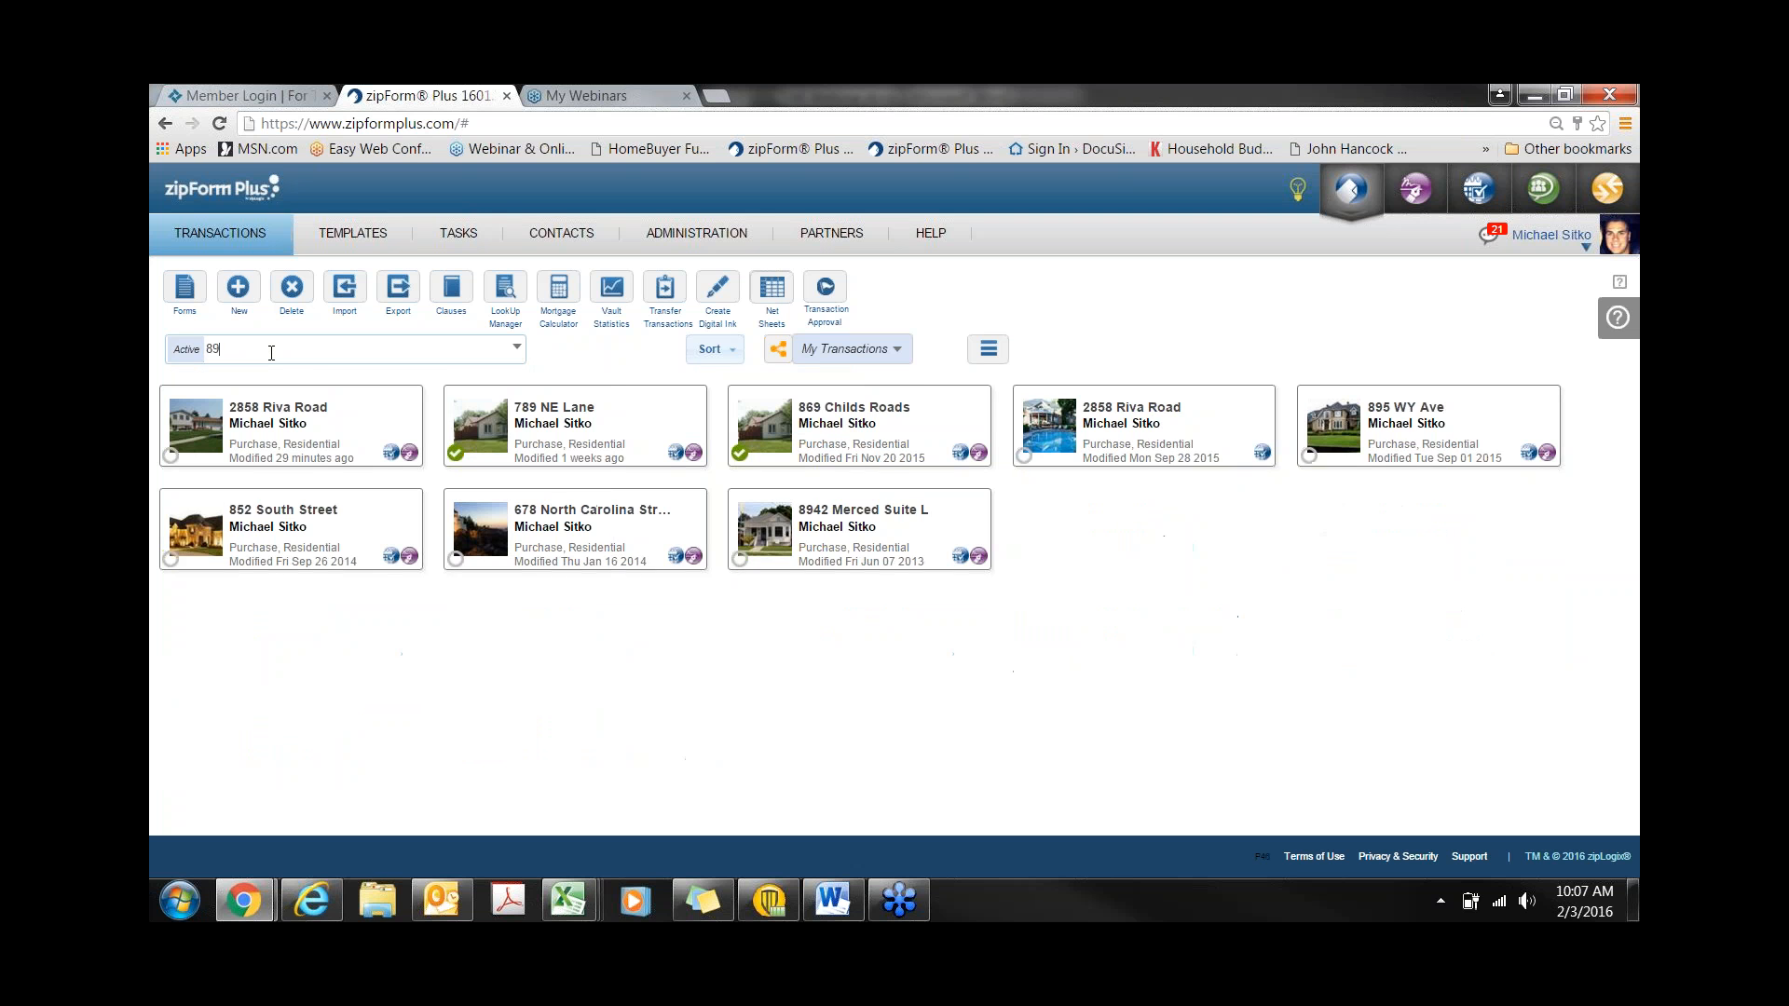
pyautogui.write('5')
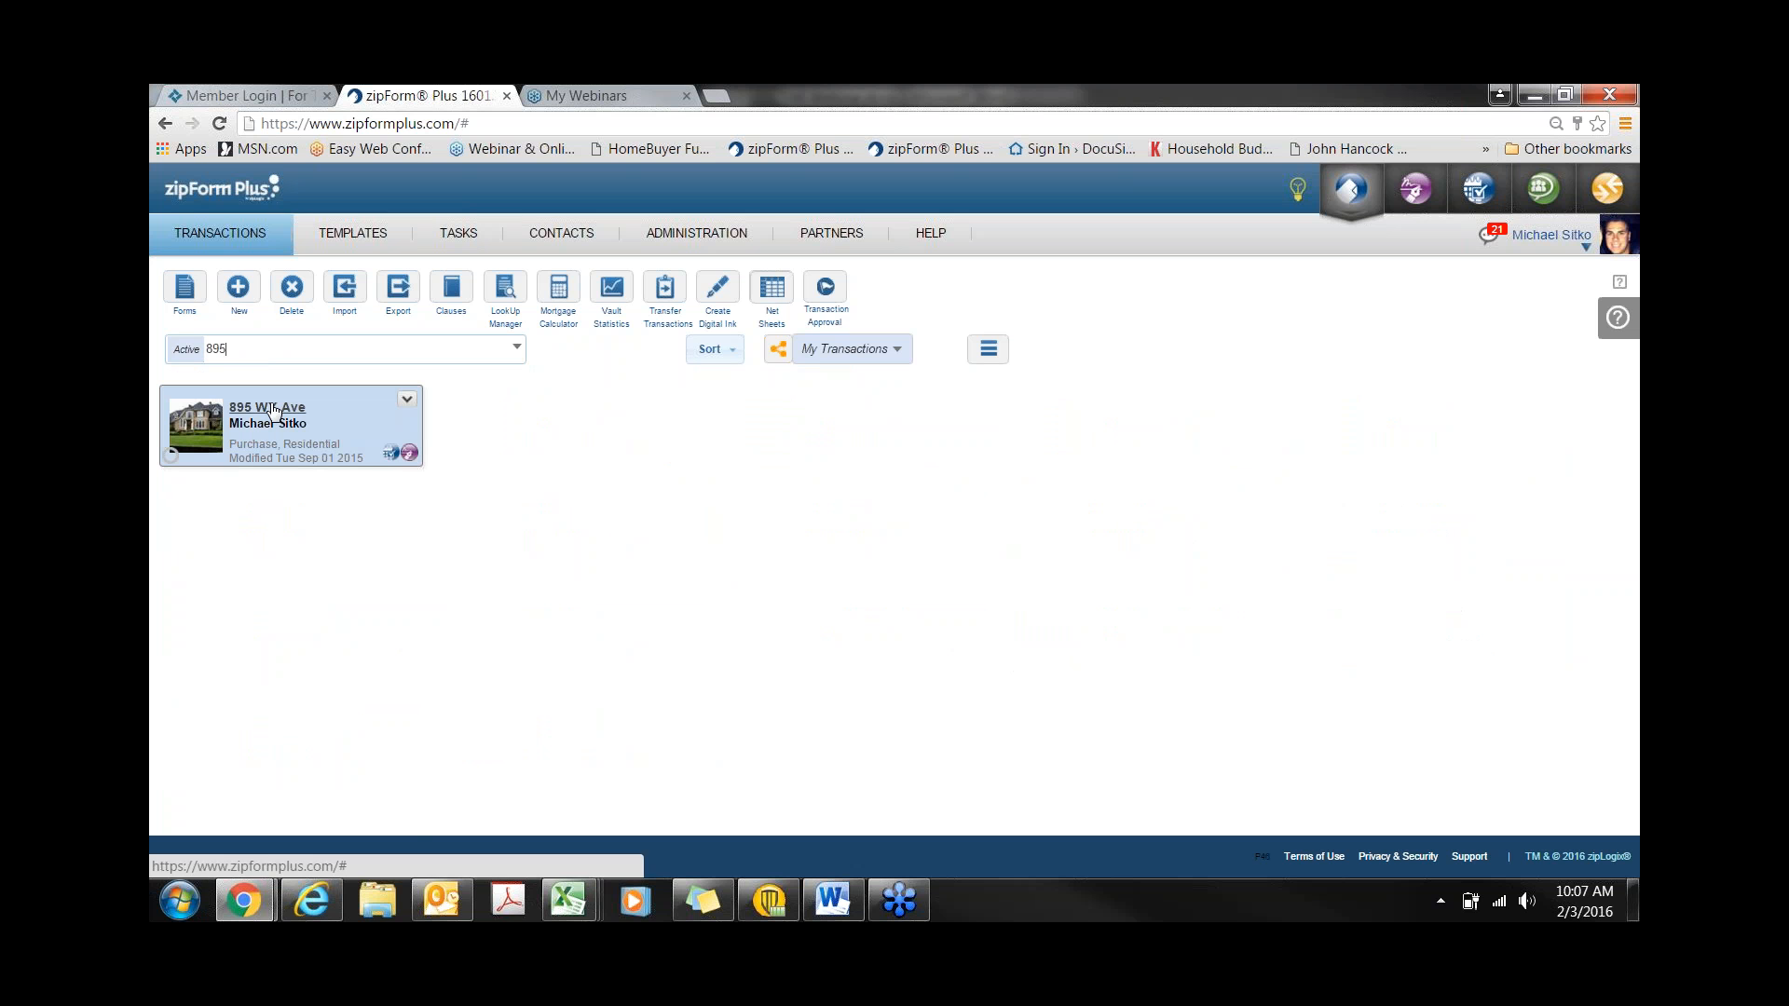
pyautogui.click(408, 402)
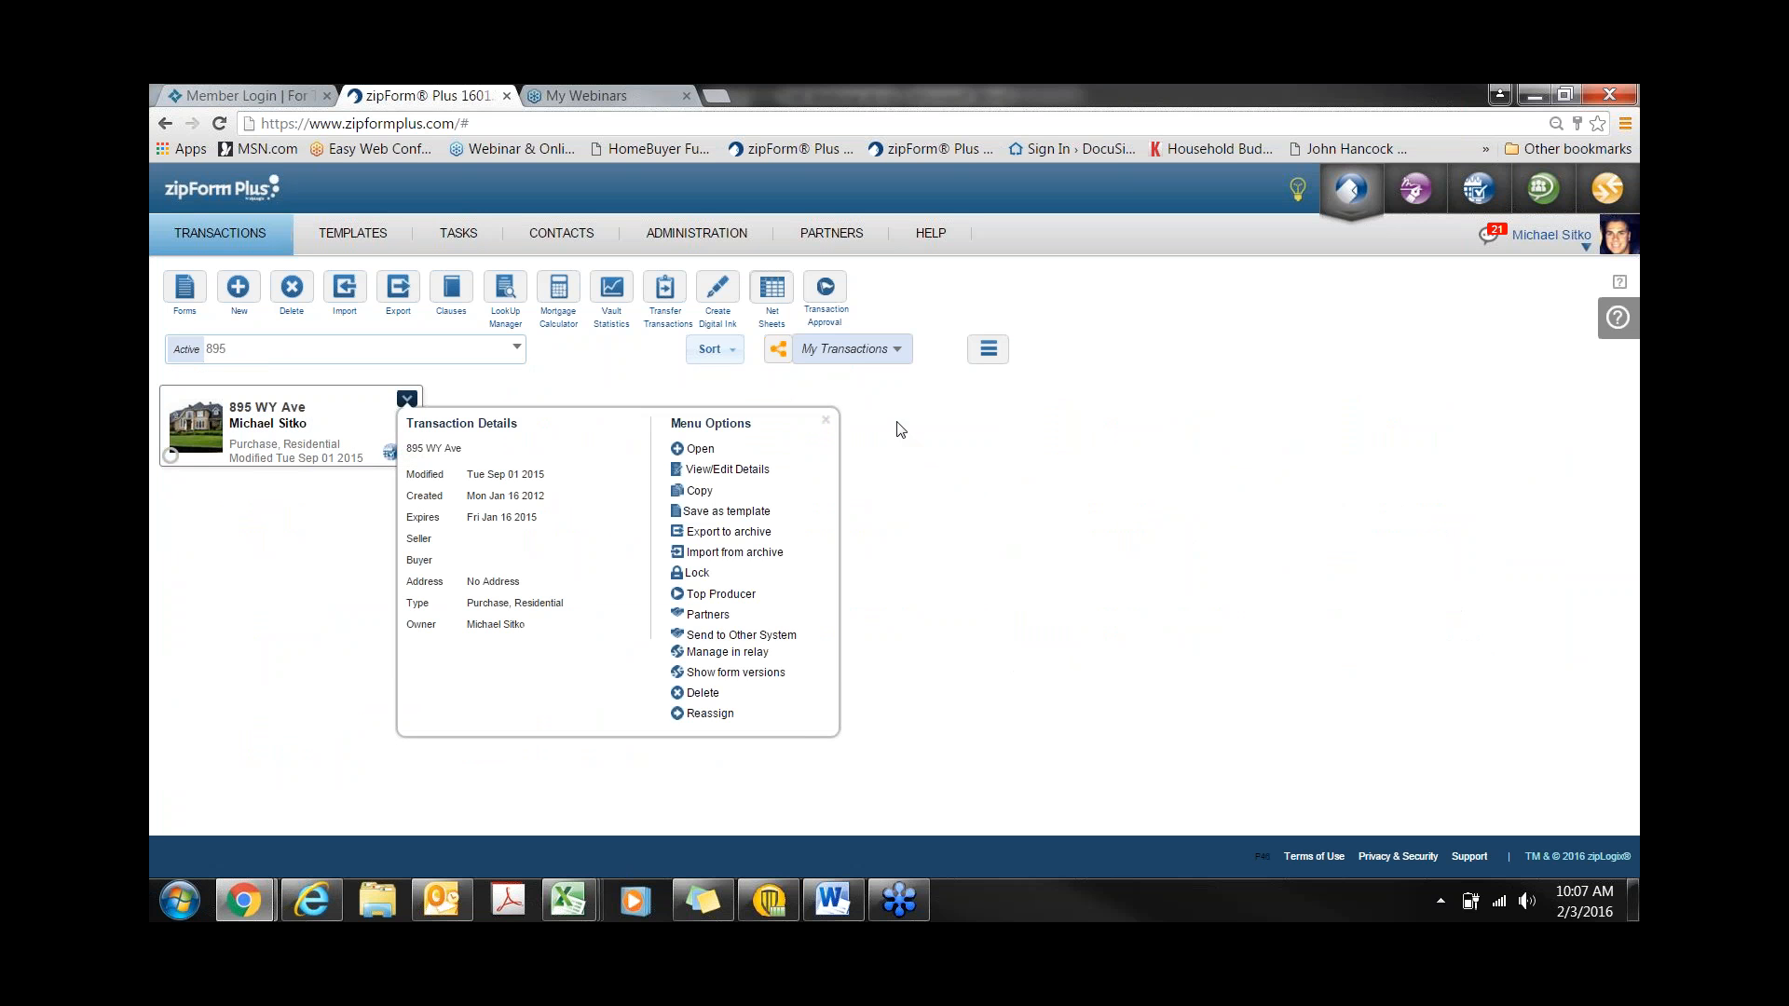
pyautogui.click(988, 350)
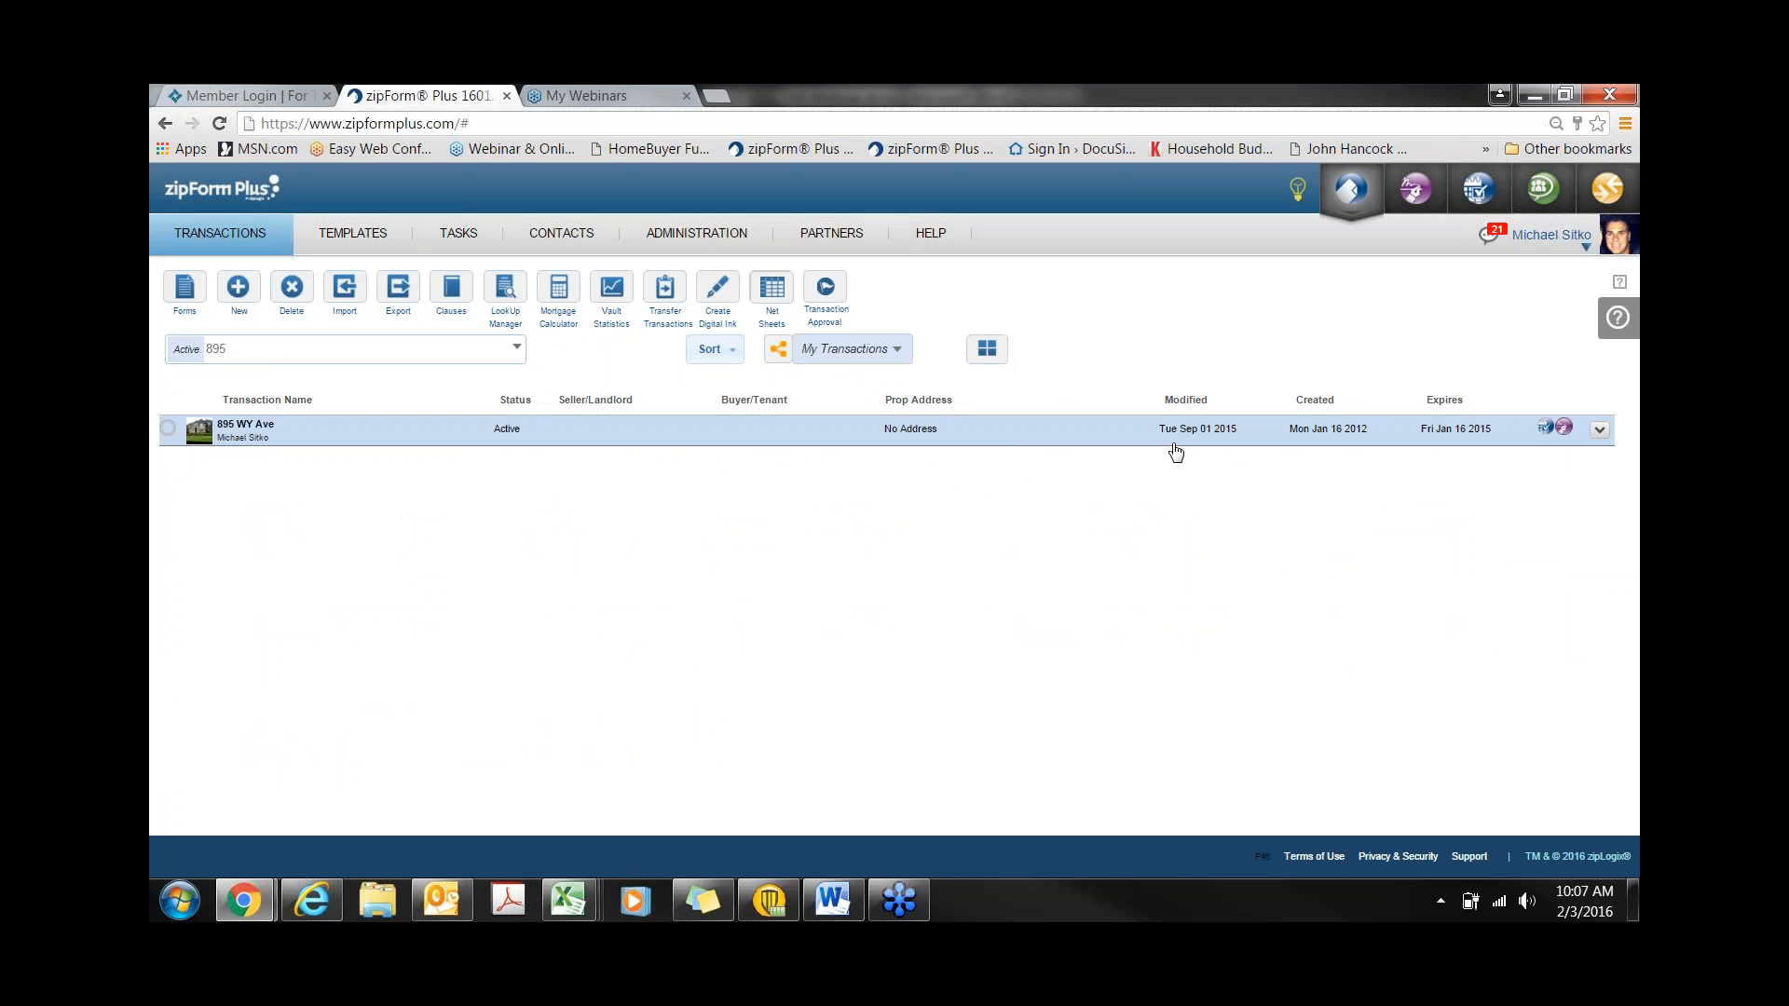
pyautogui.click(1598, 433)
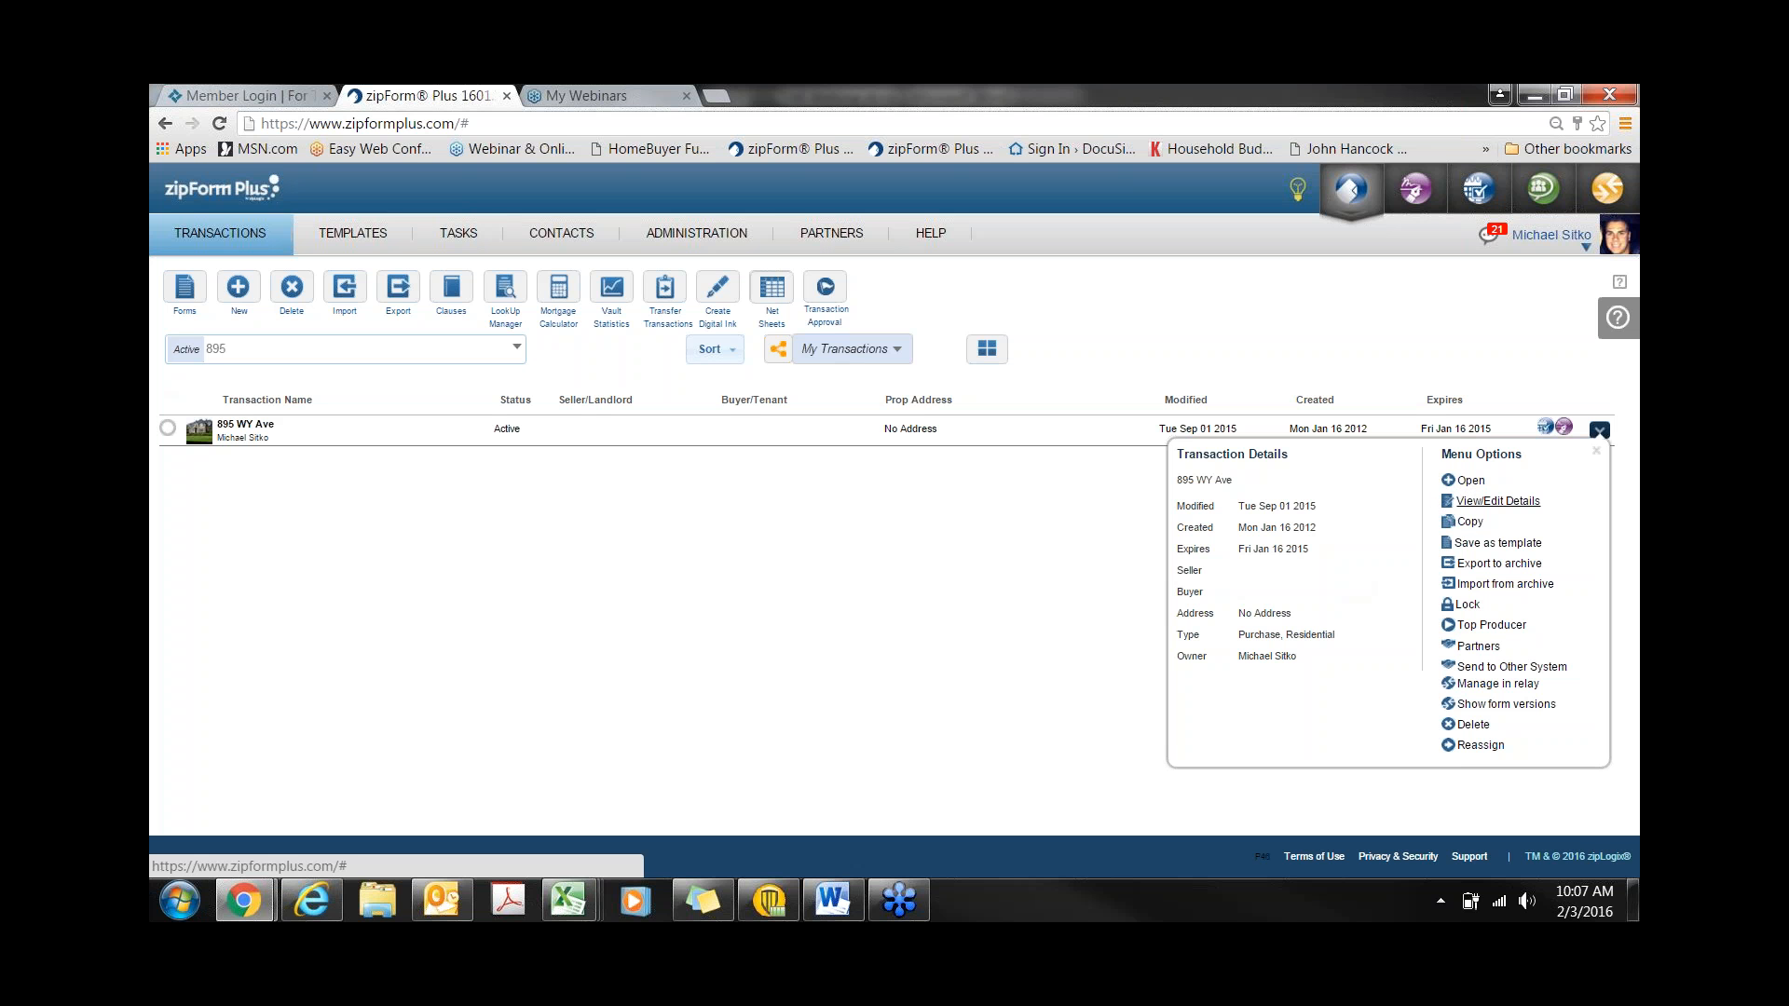
pyautogui.click(1584, 428)
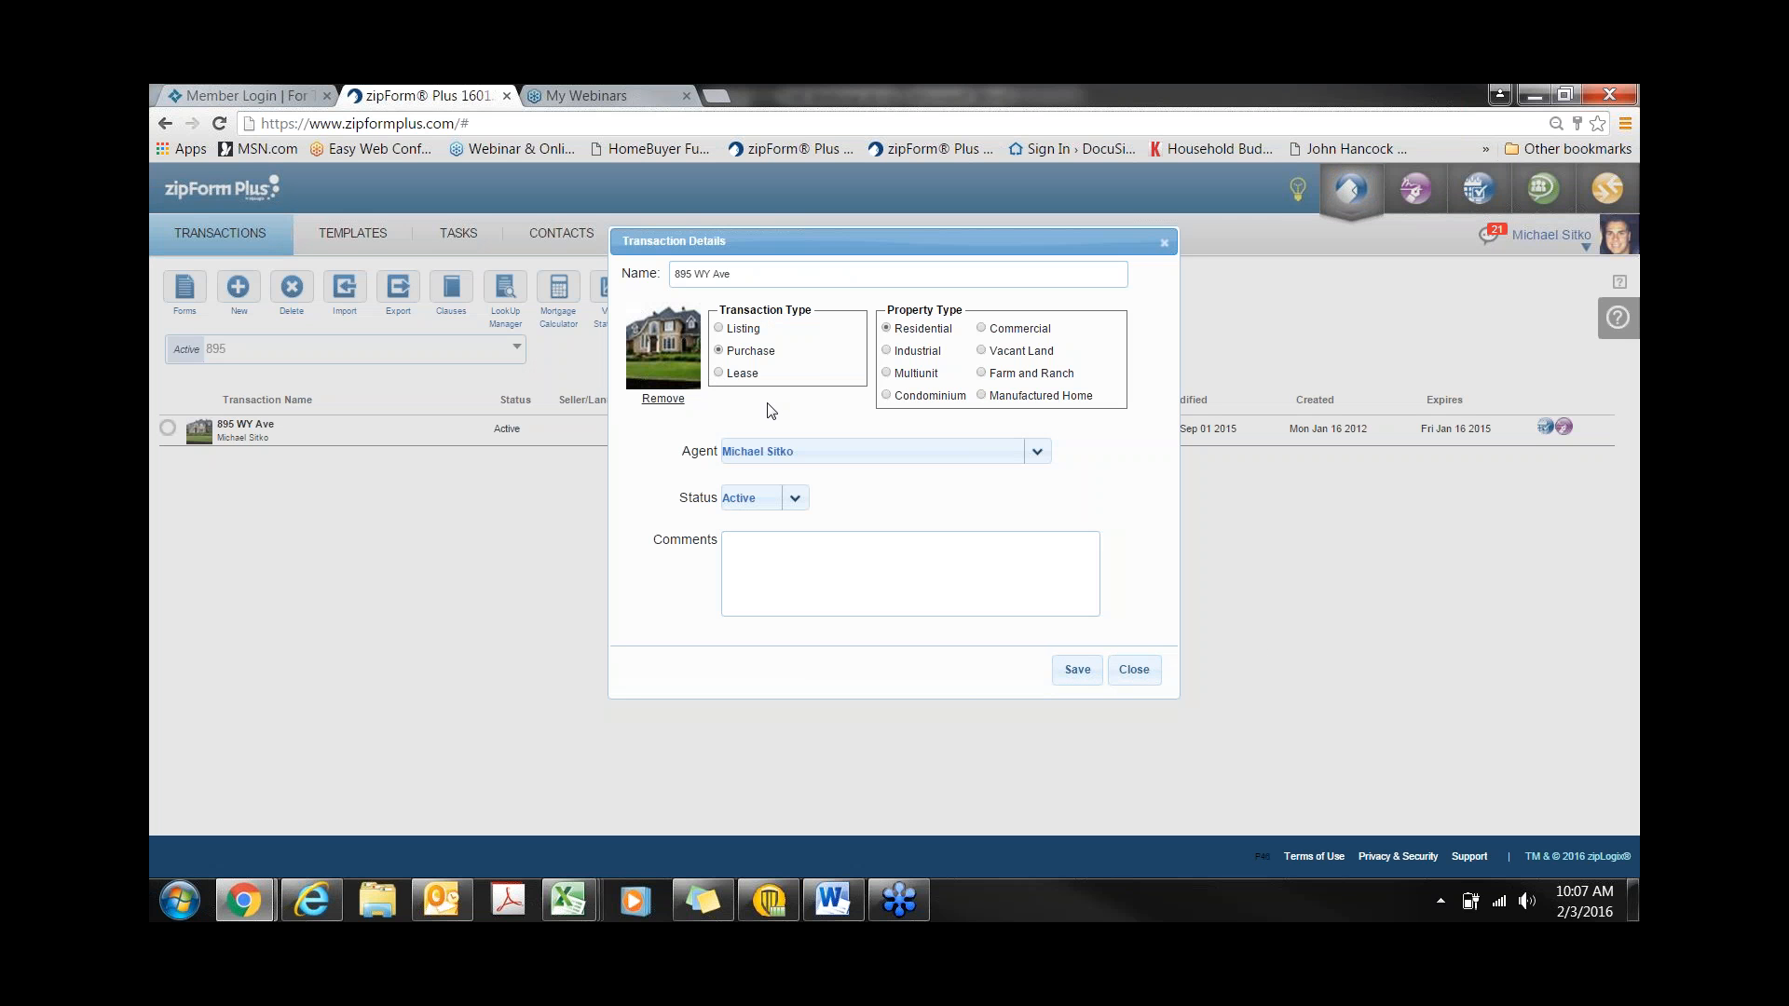
pyautogui.click(798, 498)
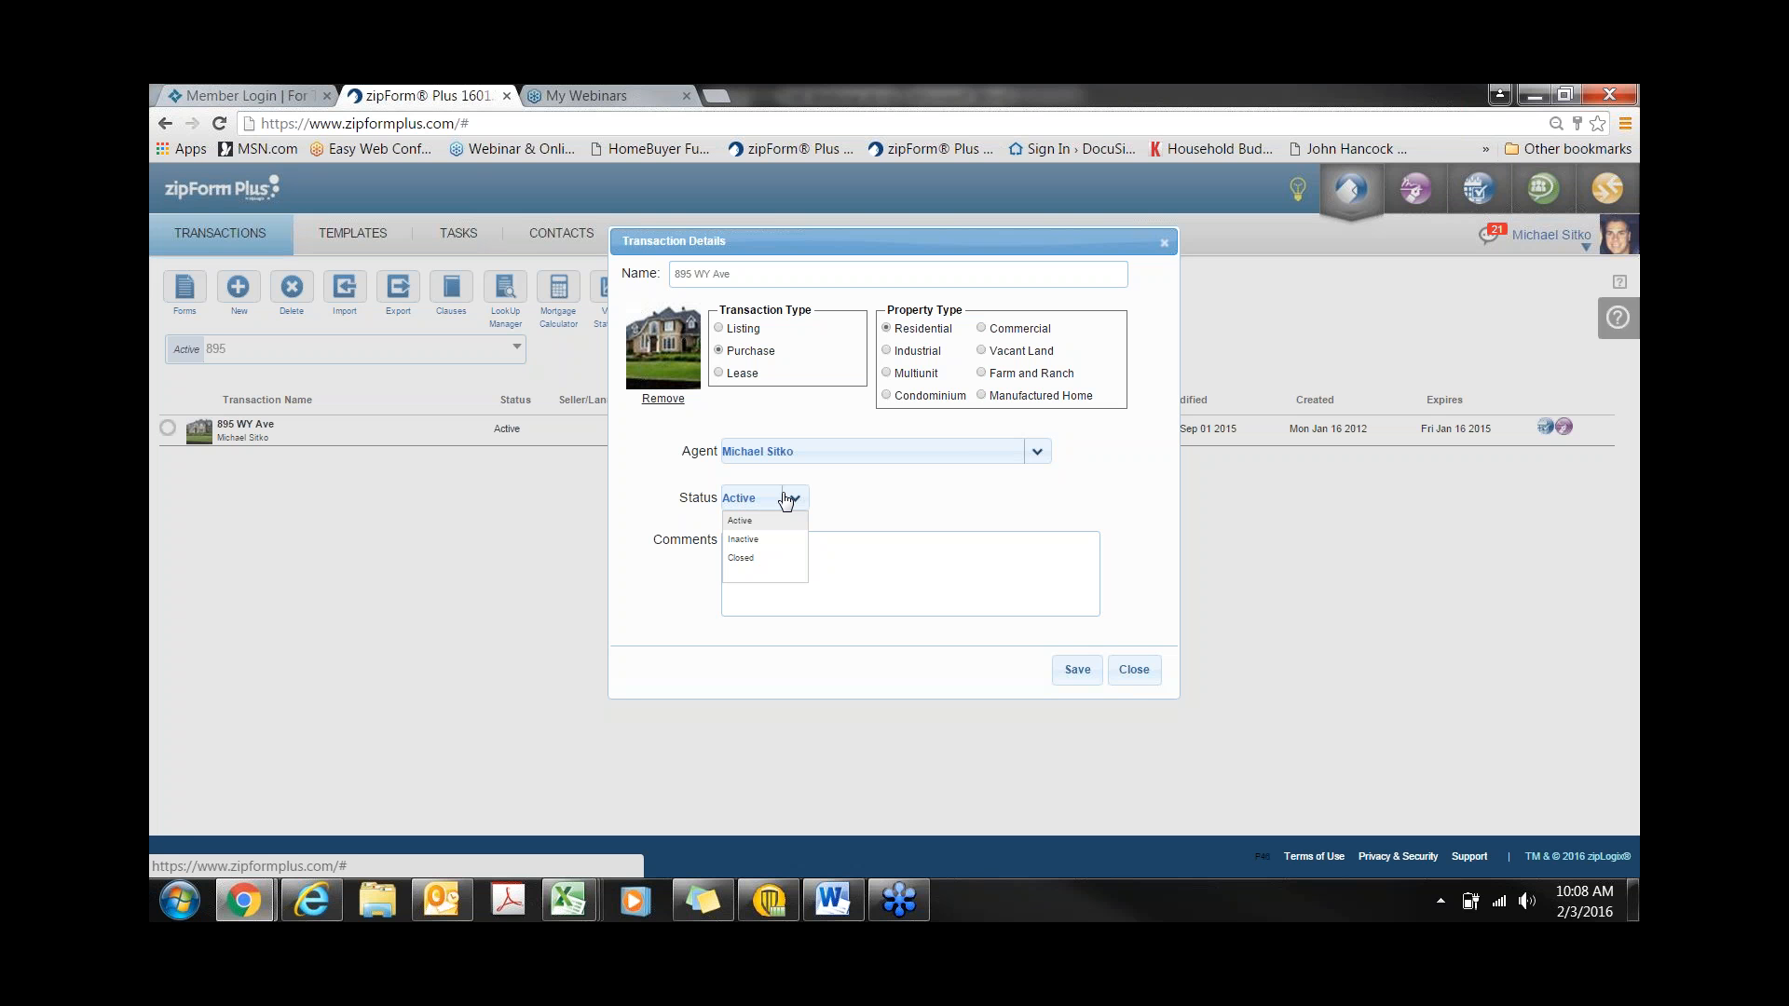
pyautogui.click(1137, 671)
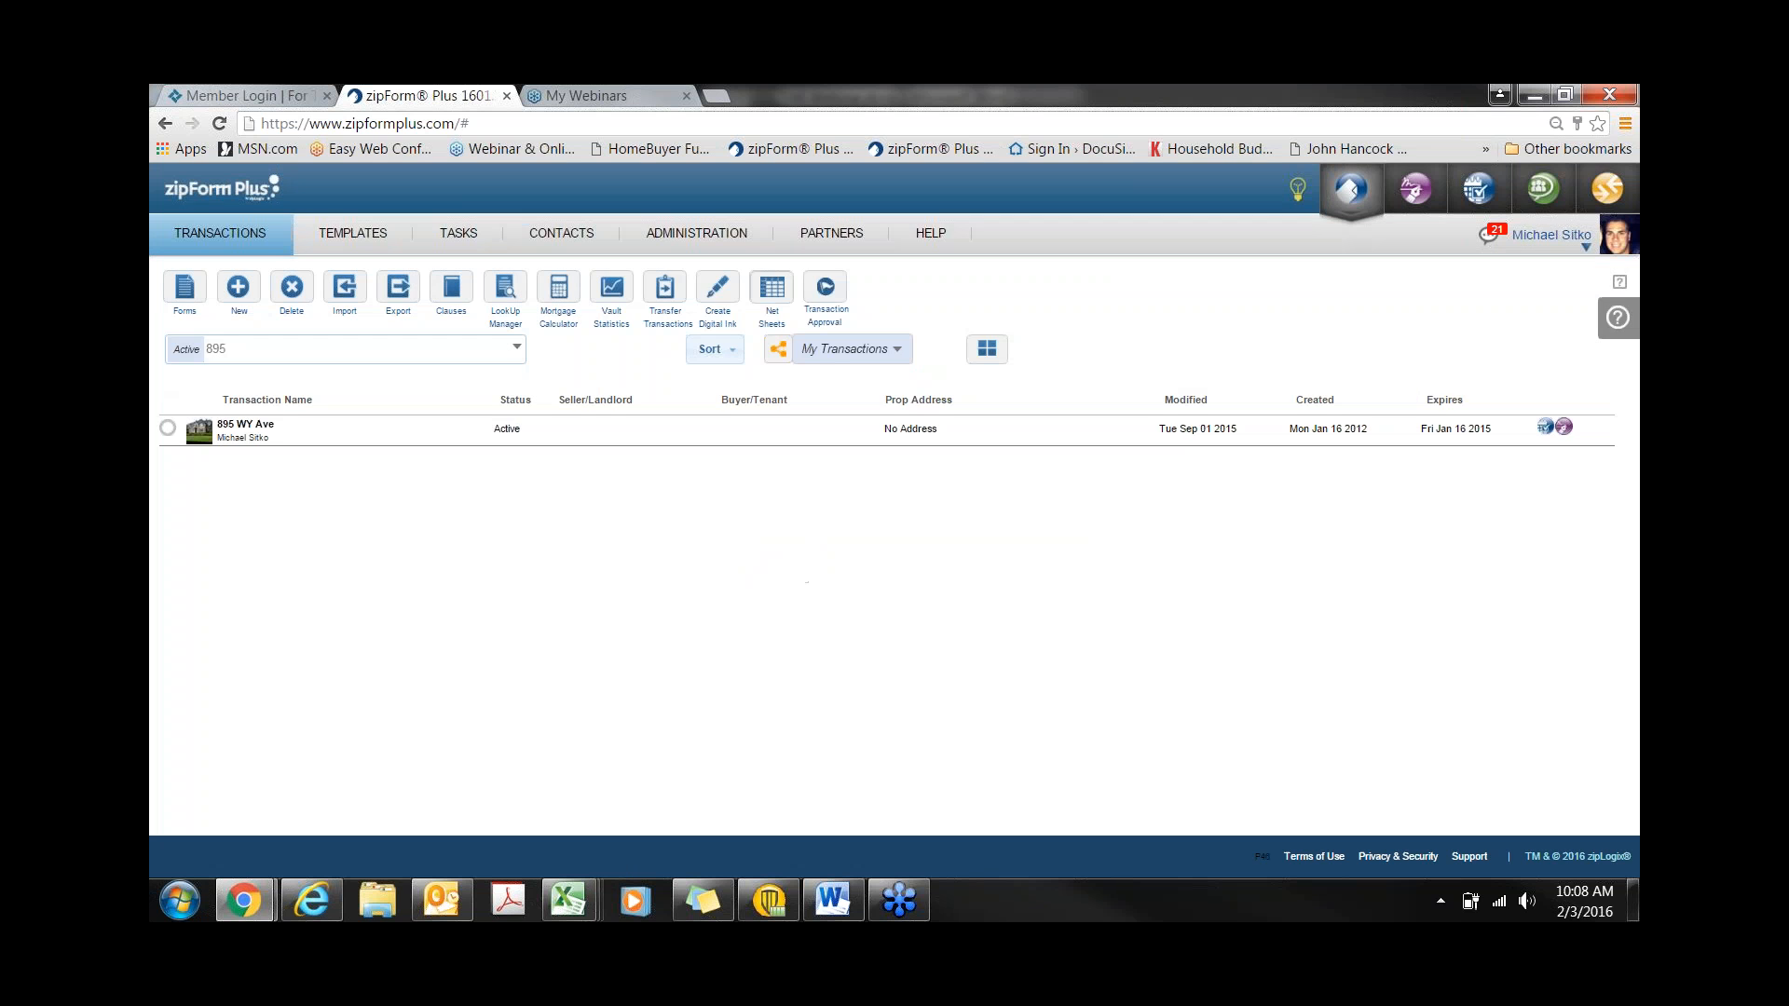
pyautogui.click(1599, 430)
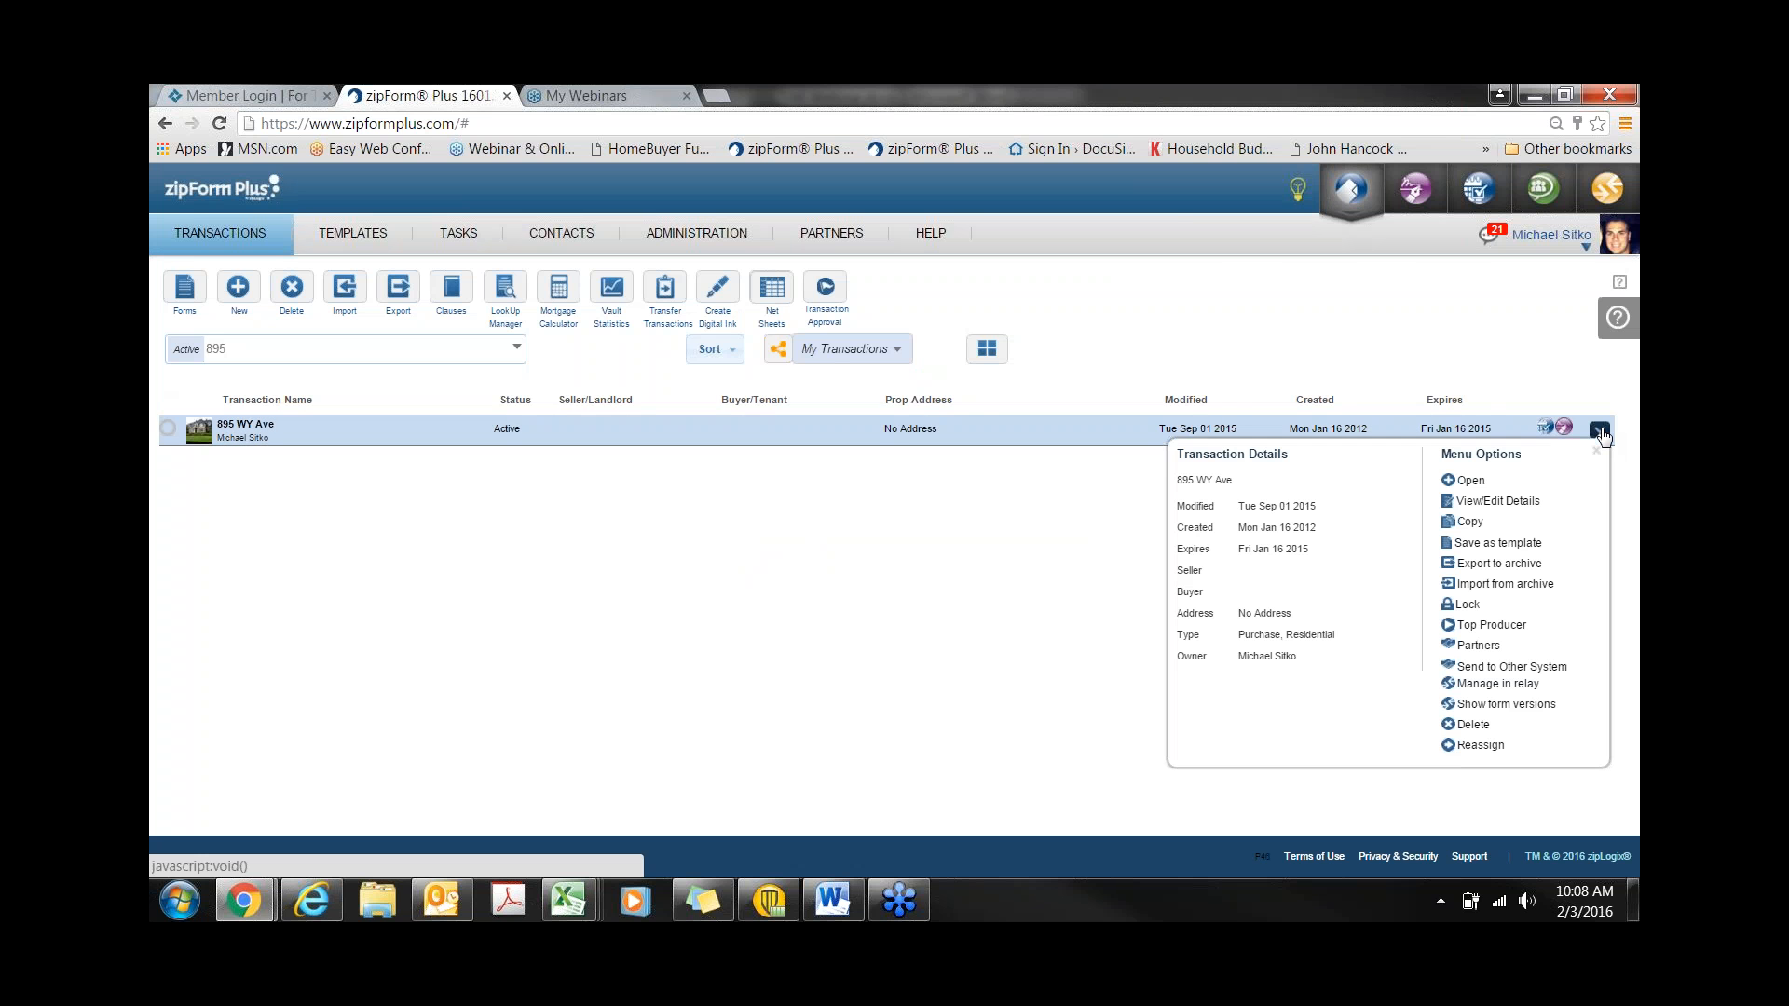
pyautogui.click(1469, 522)
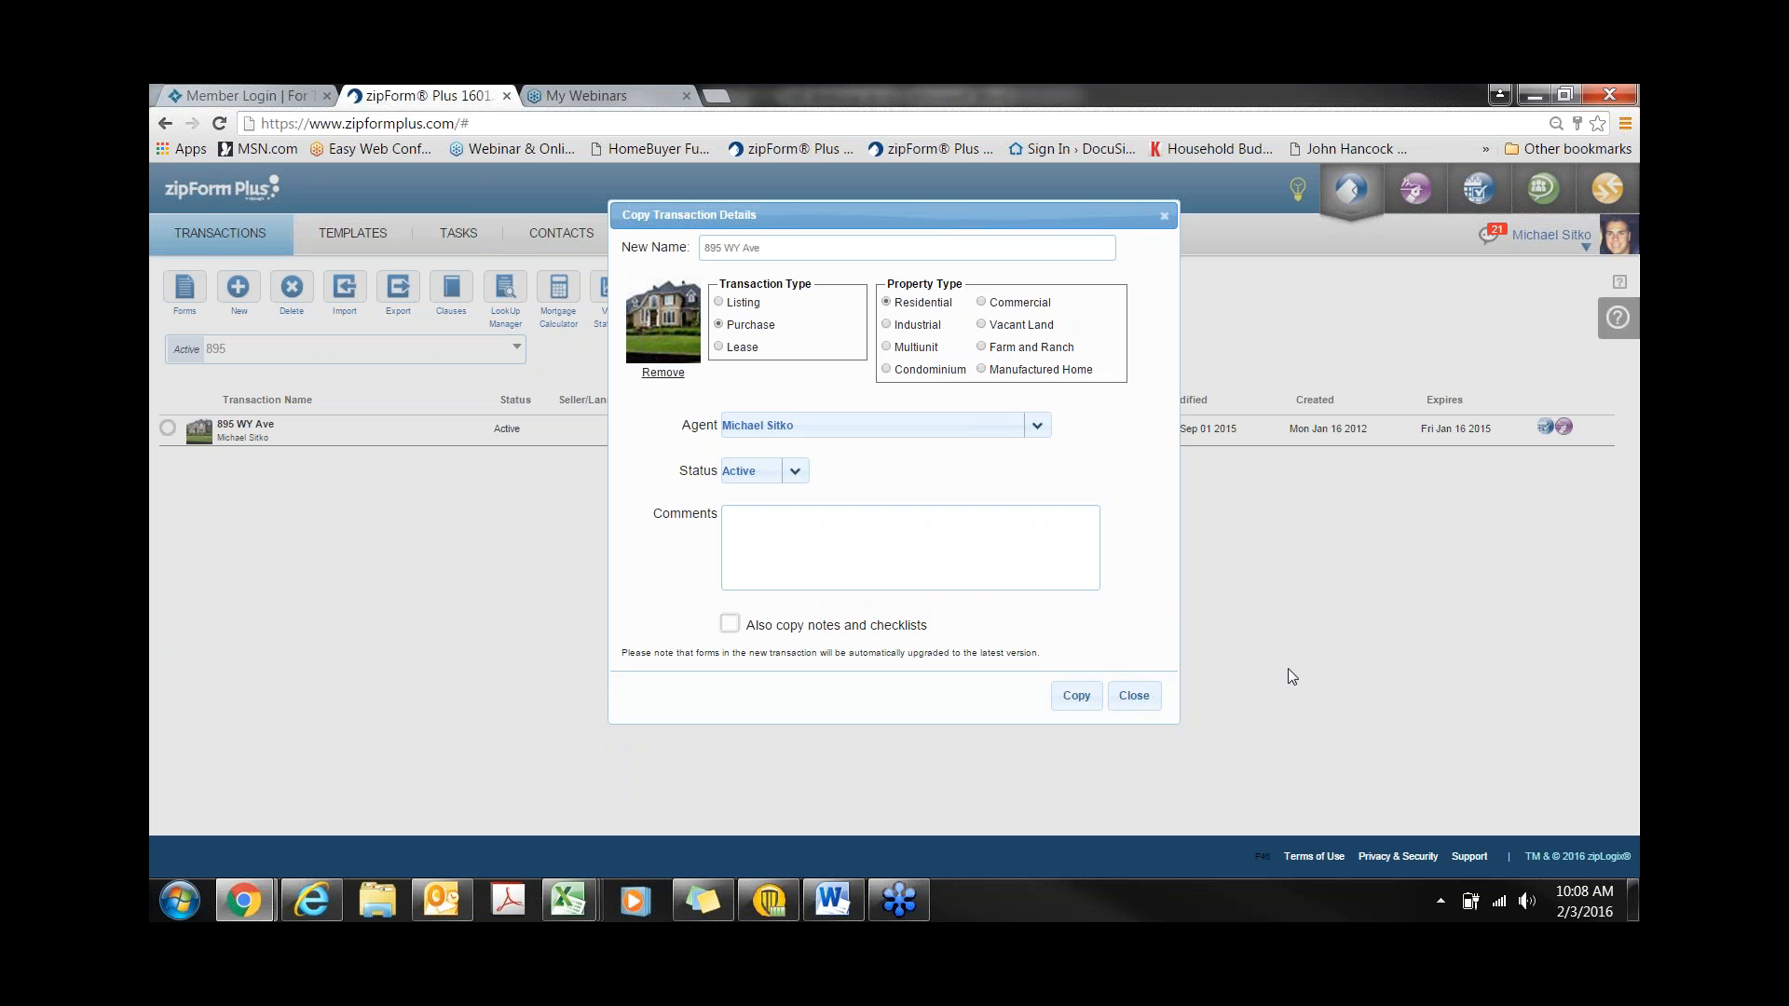
pyautogui.click(1148, 696)
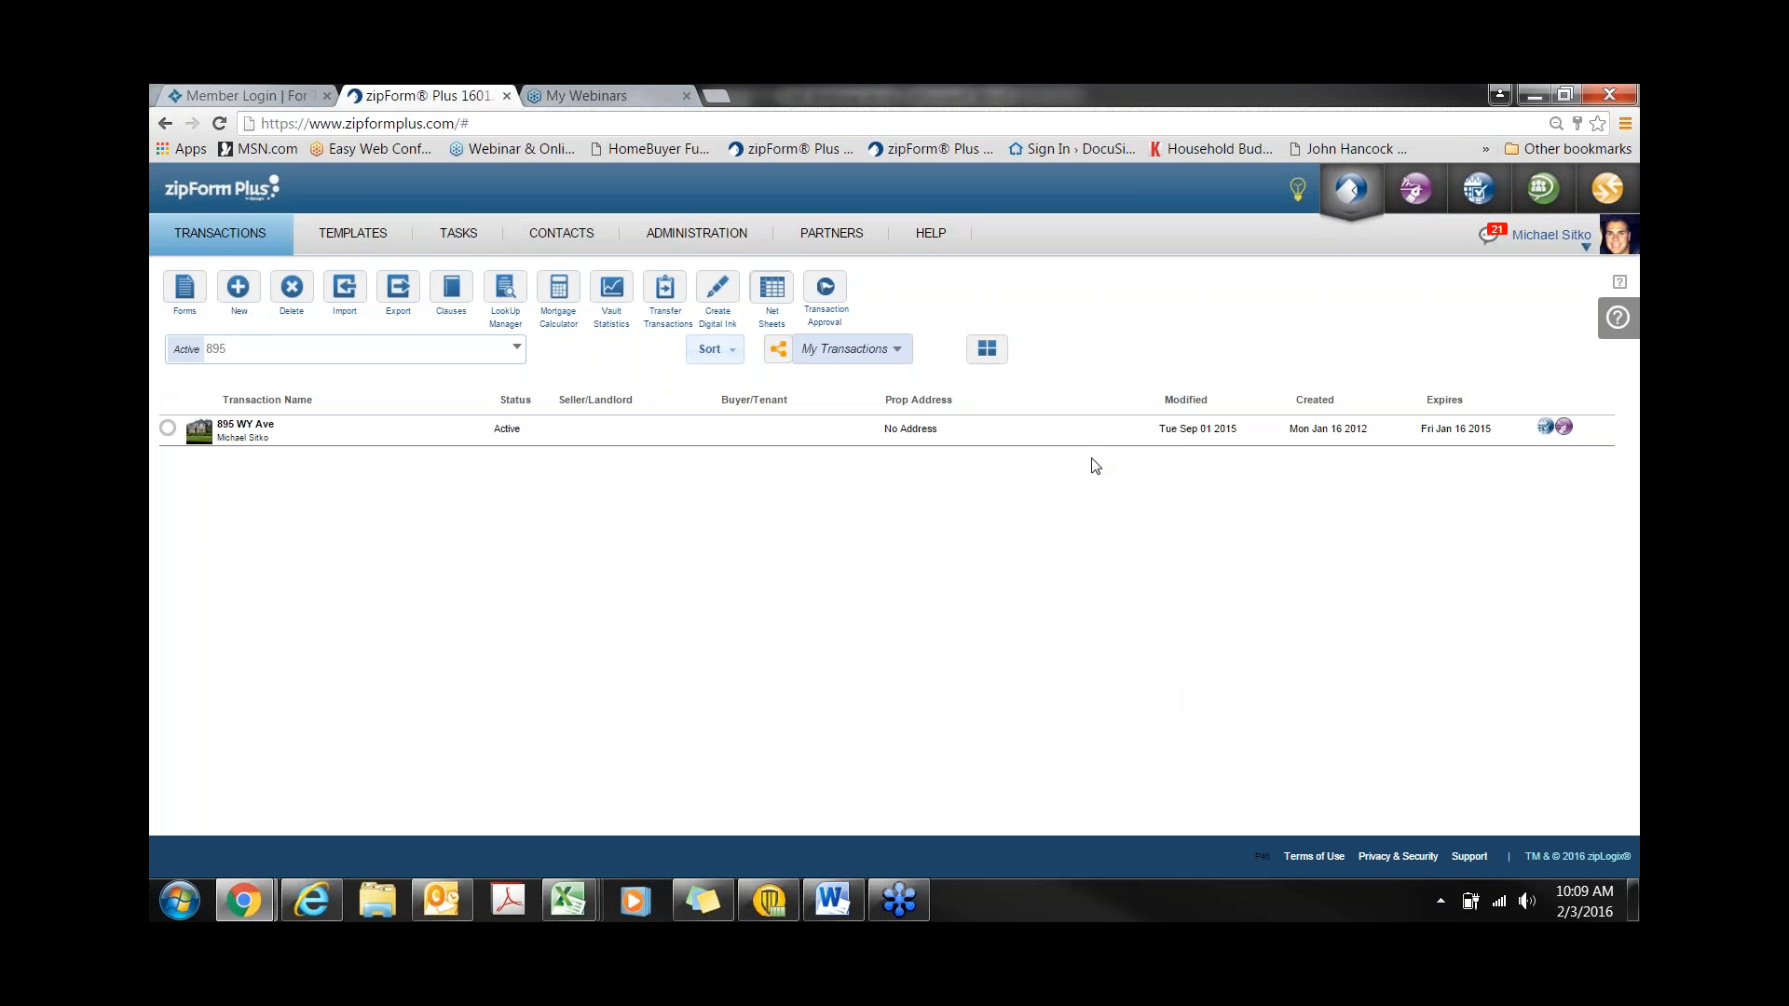
pyautogui.click(994, 350)
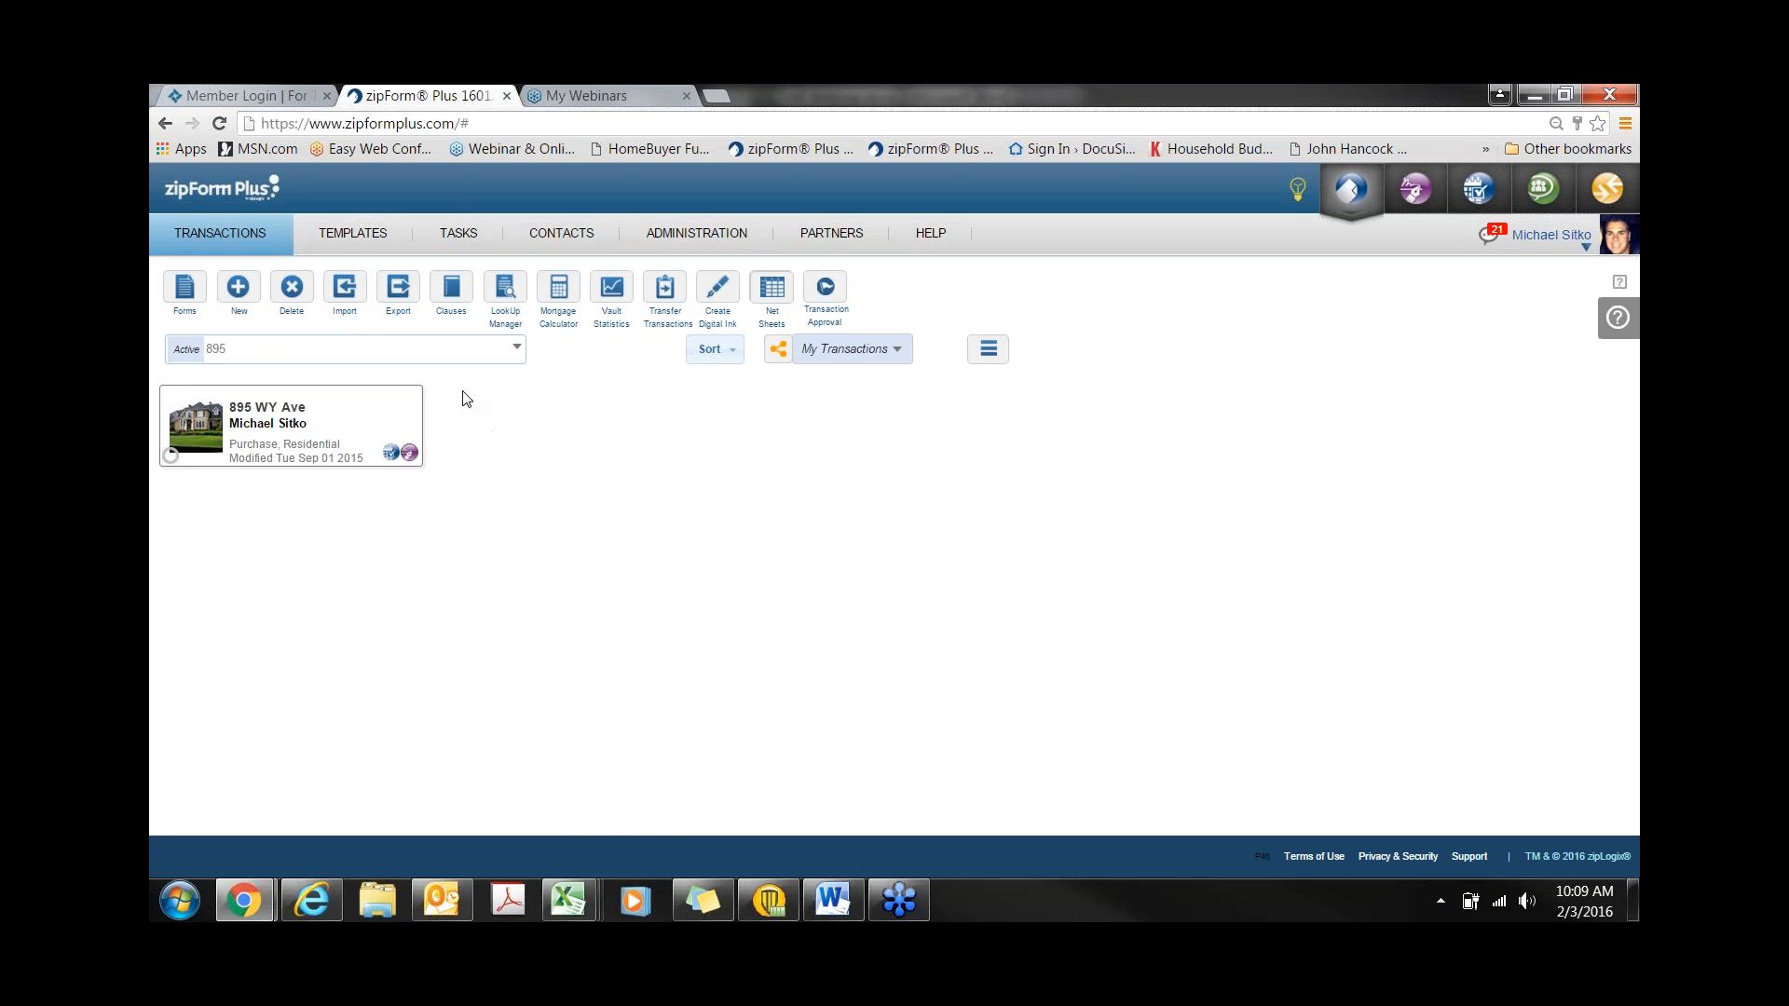
# - Delete the 895 keyword, then try Export with Select All and cancel it
pyautogui.doubleClick(216, 348)
pyautogui.press('BackSpace')
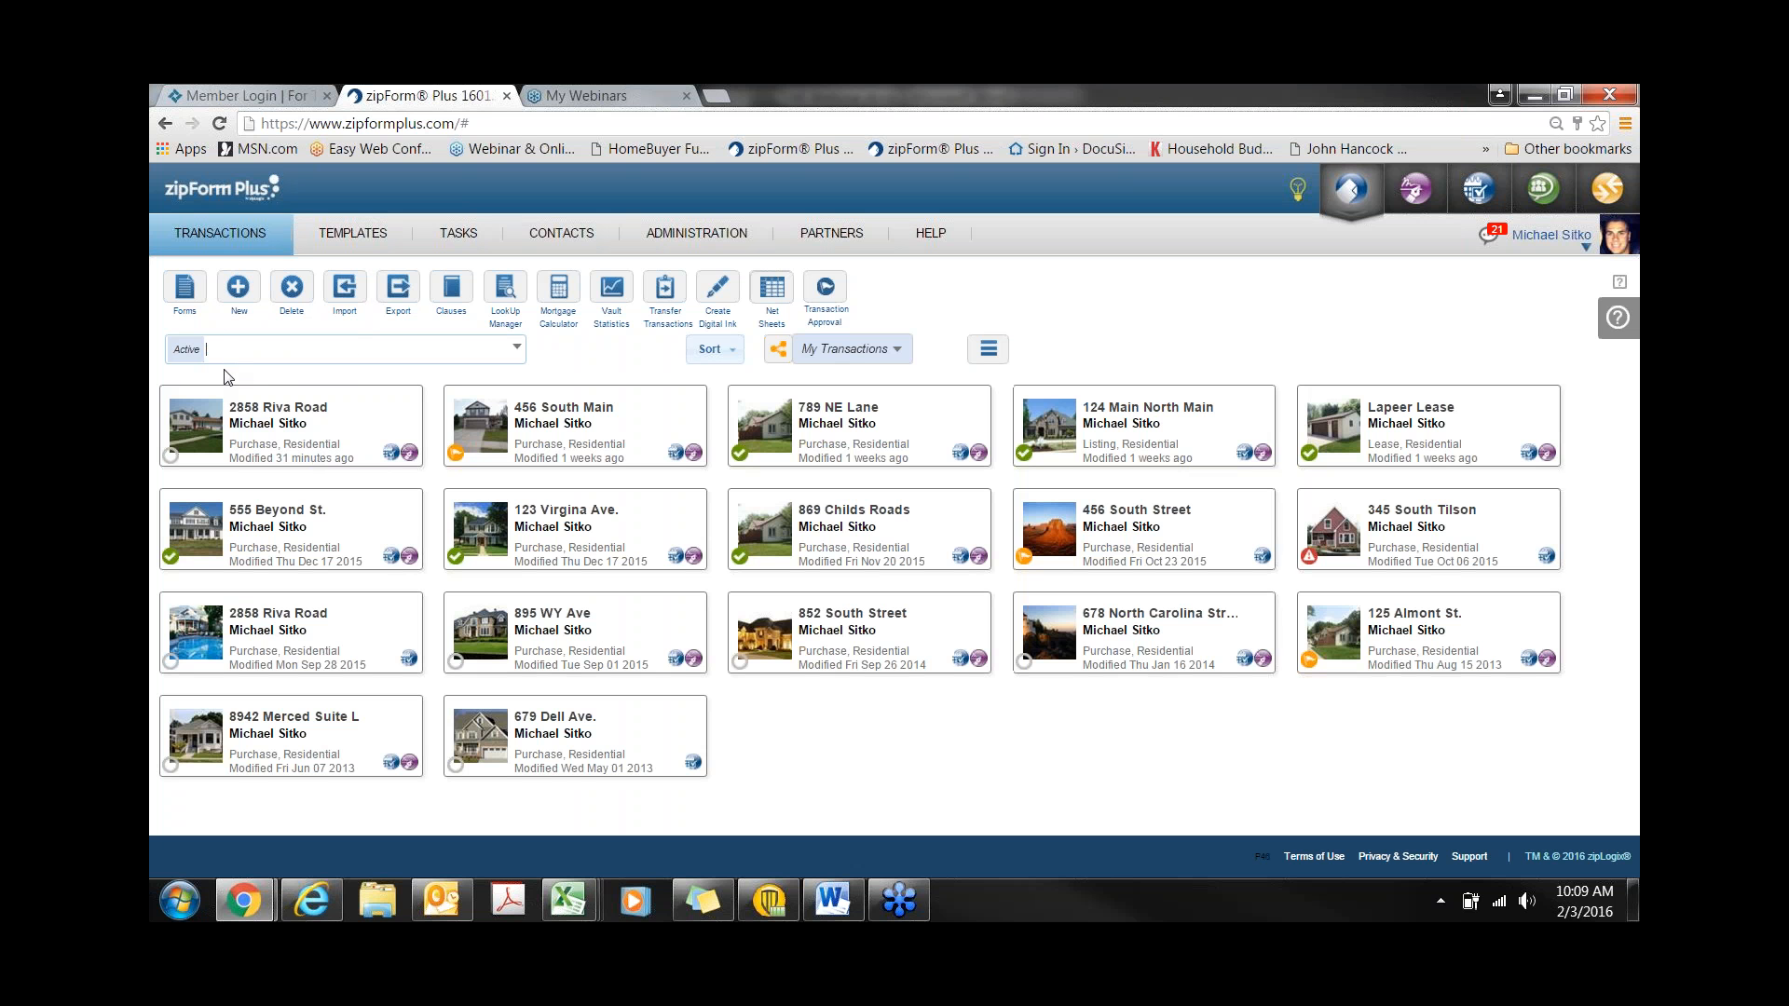
pyautogui.click(400, 308)
pyautogui.click(403, 298)
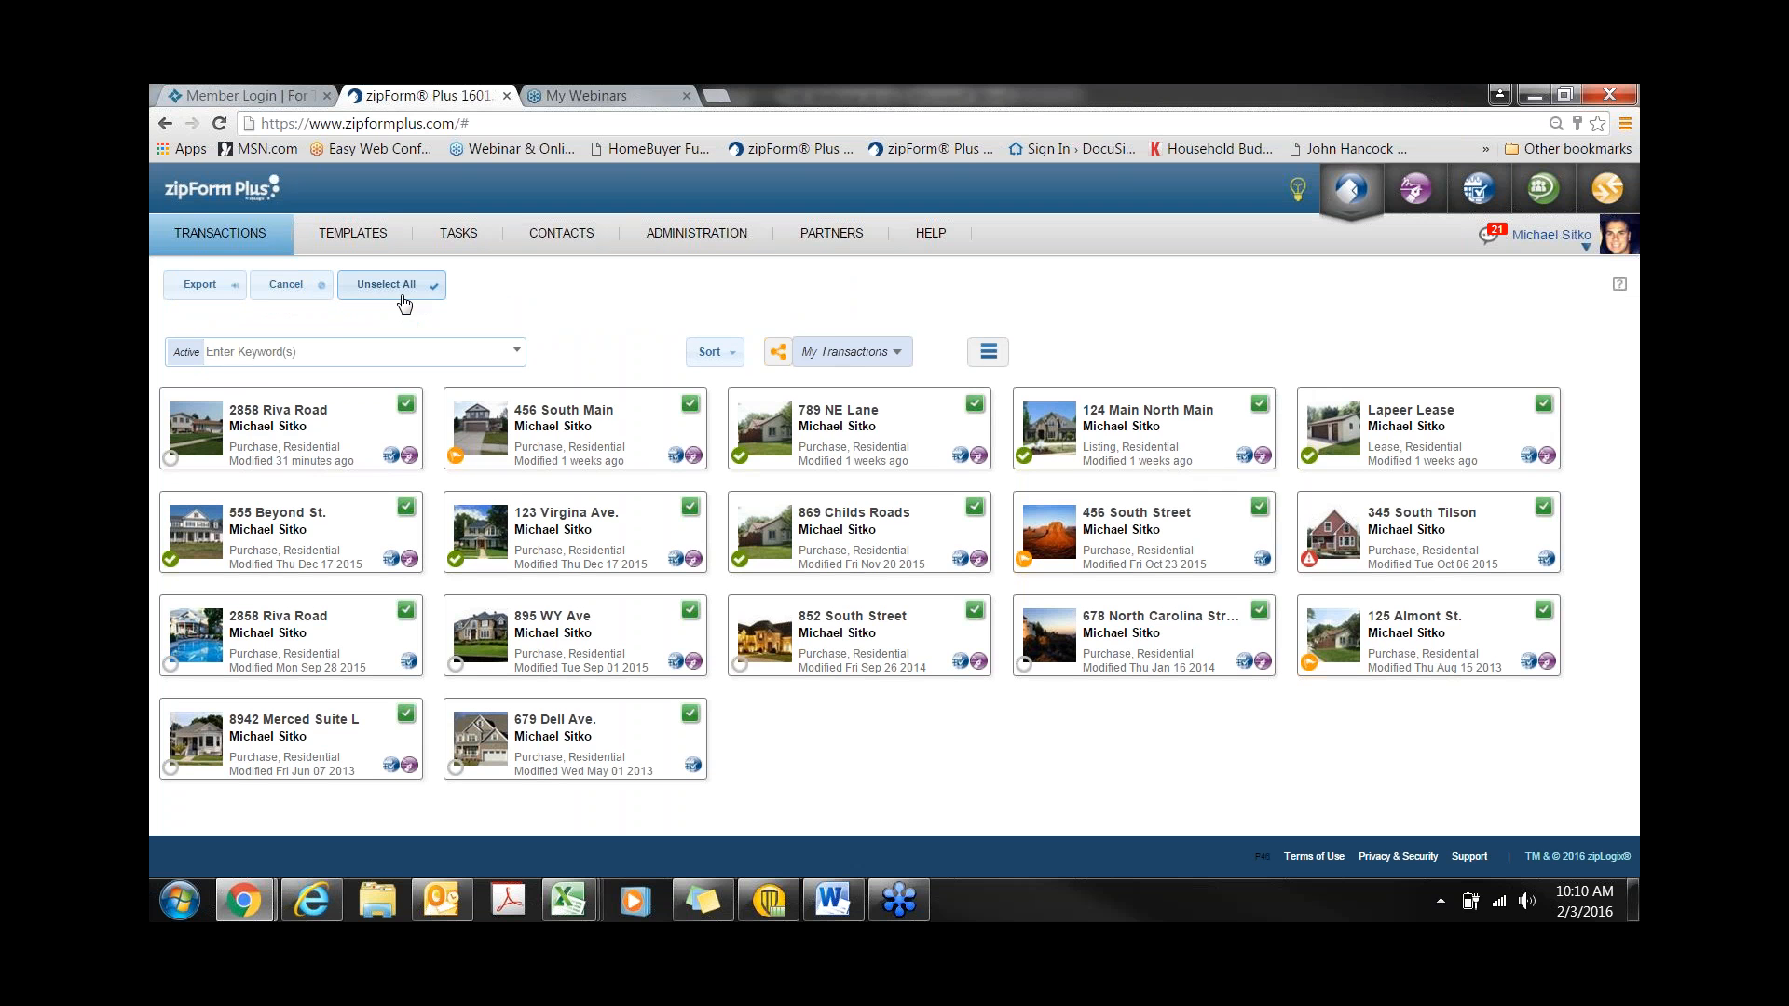
pyautogui.click(280, 287)
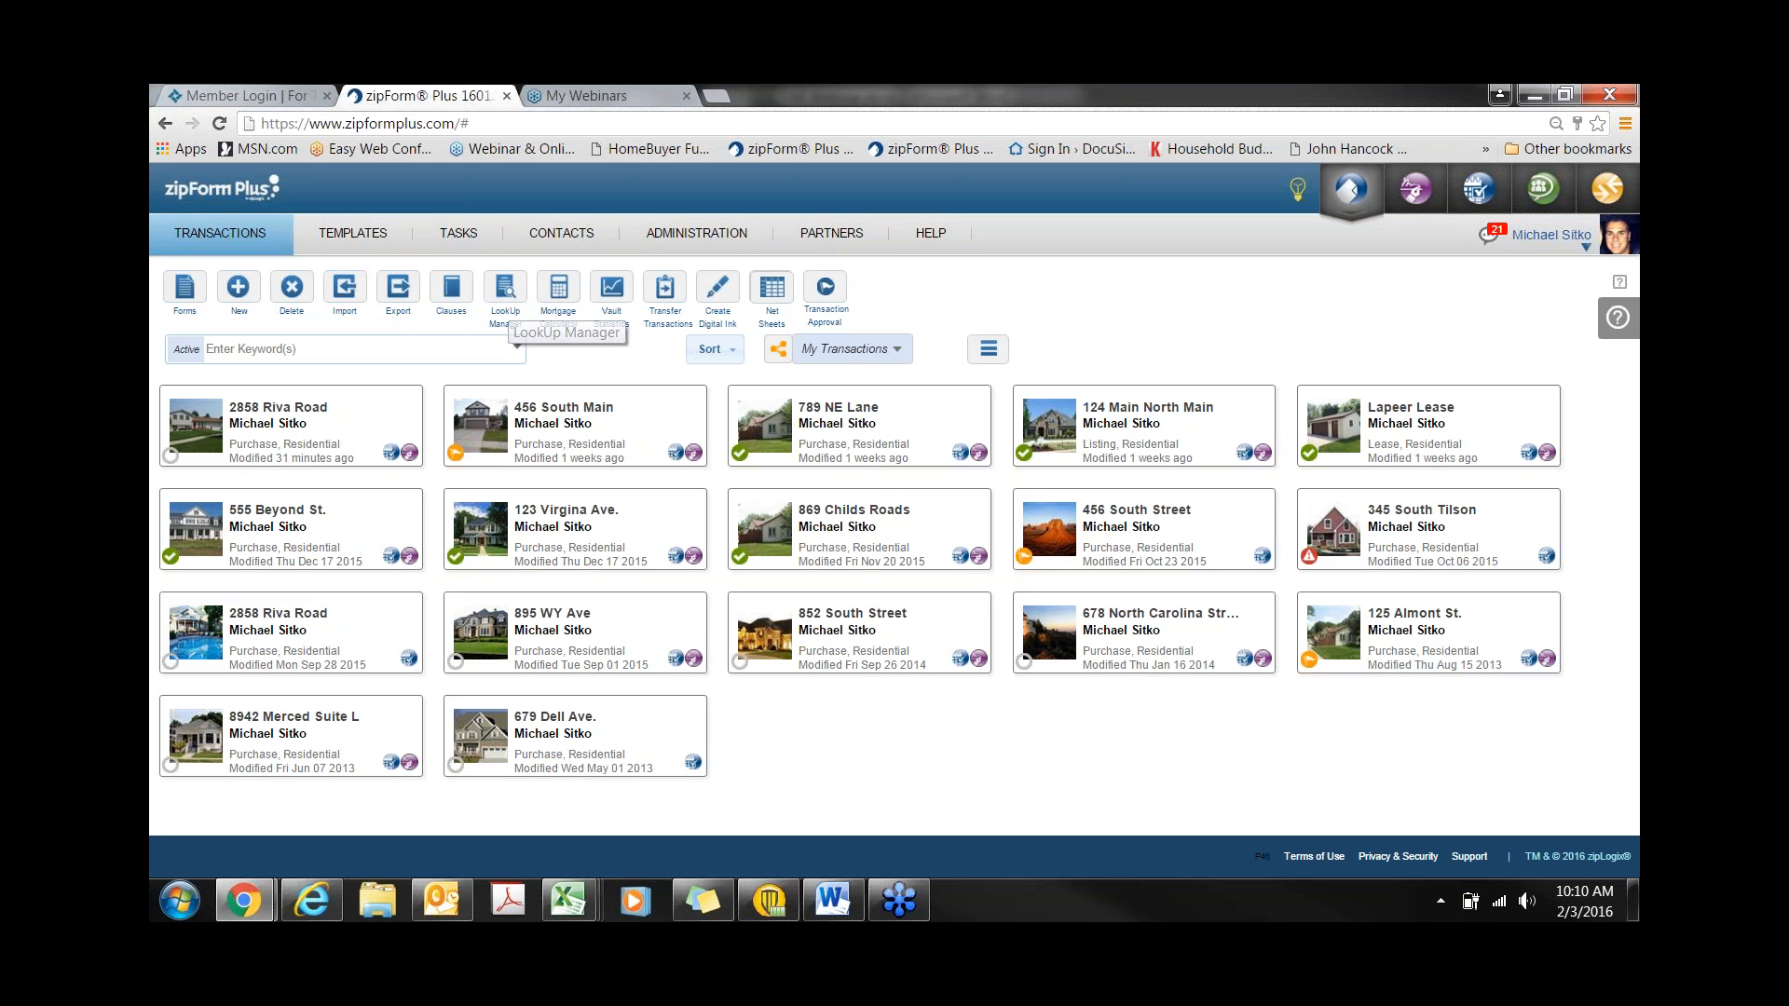
pyautogui.click(451, 290)
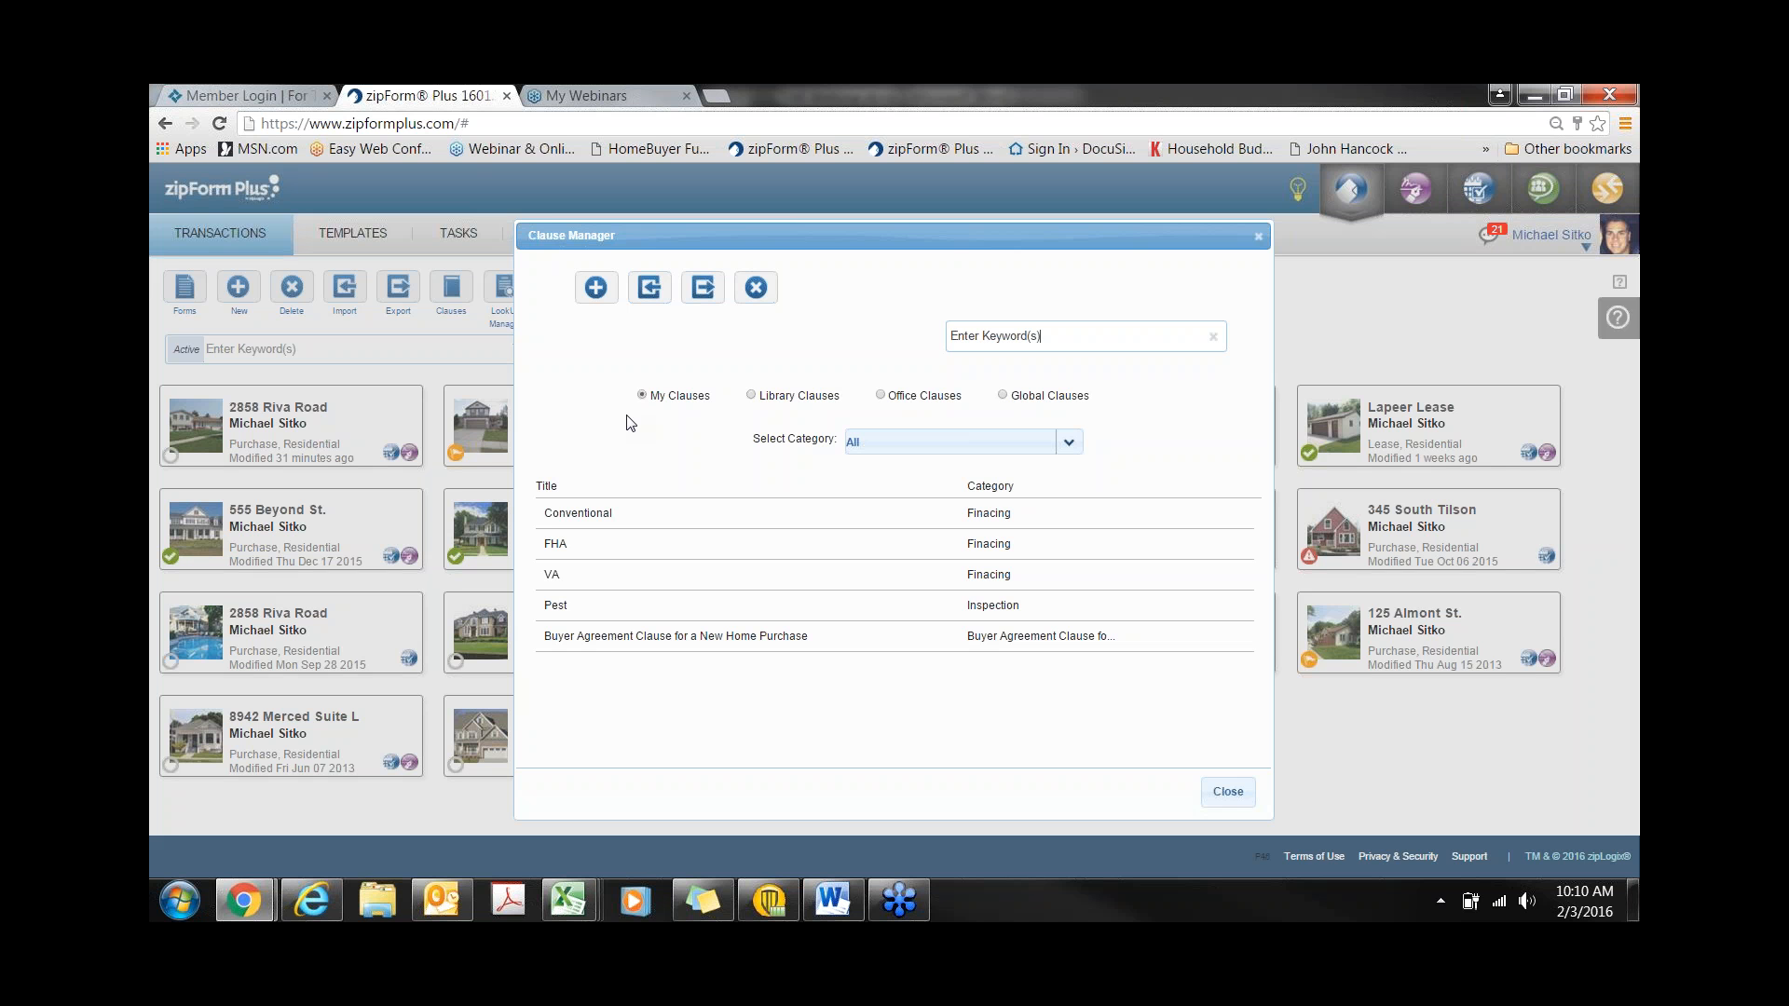
pyautogui.click(1258, 236)
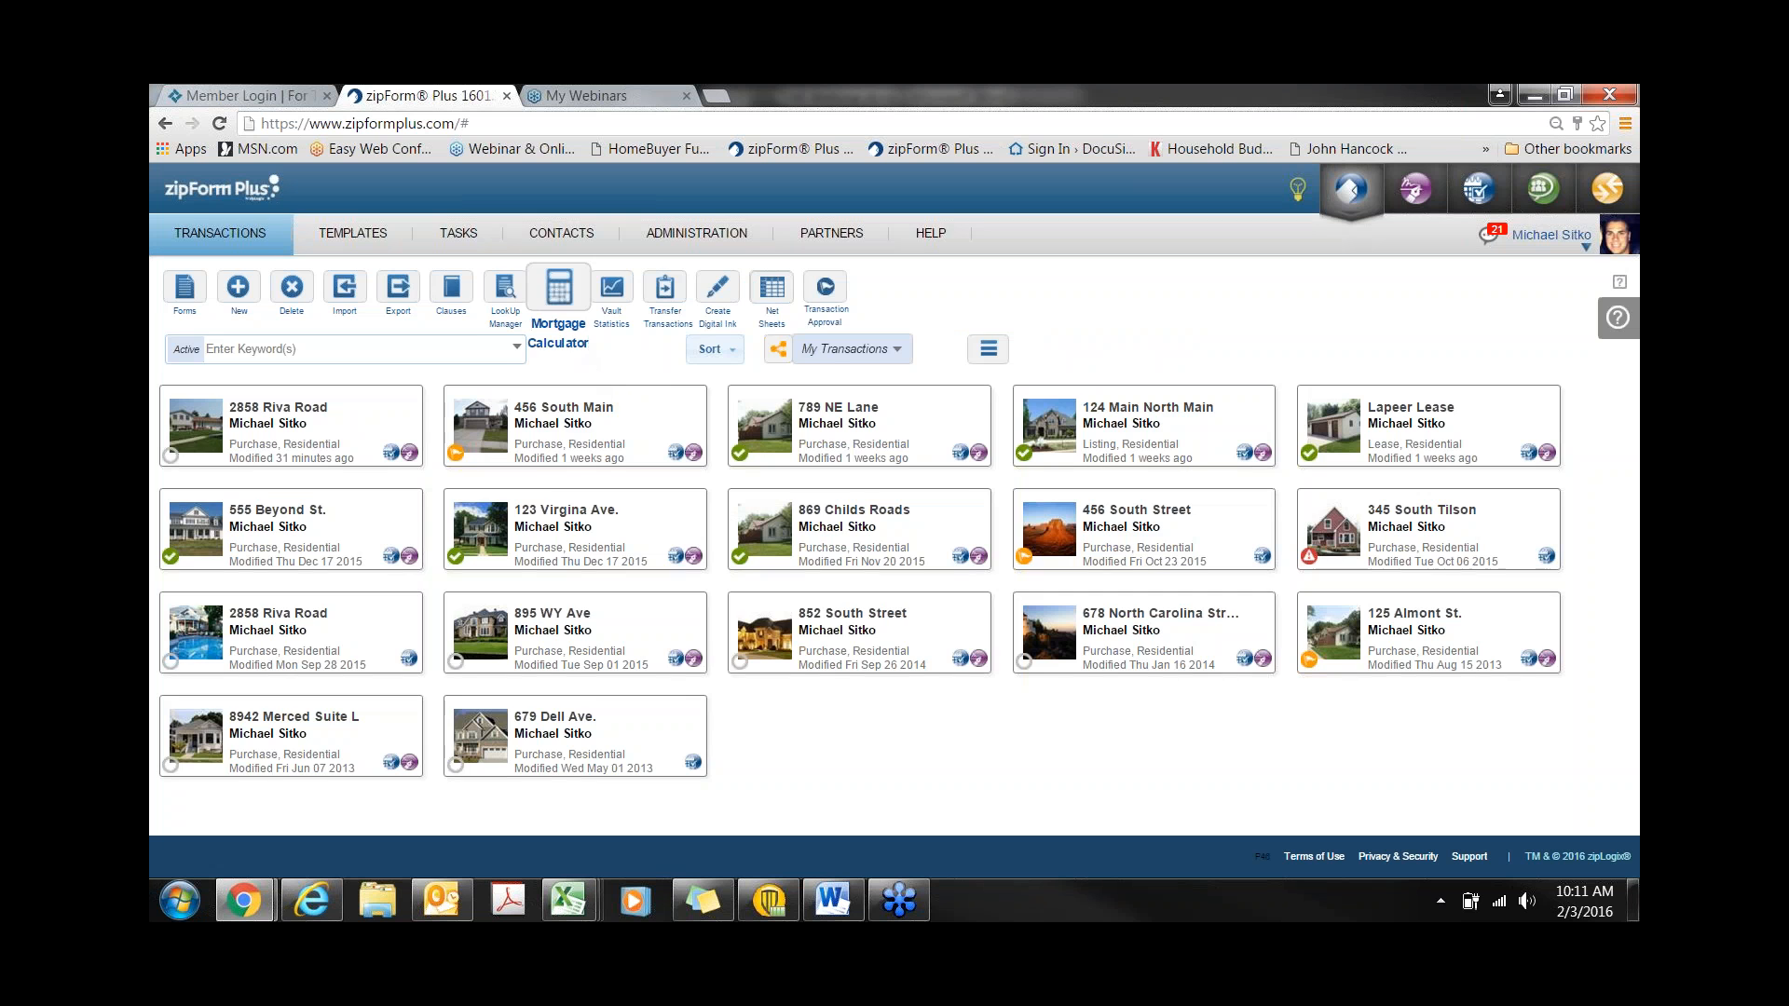
# - Calculate the monthly payment for a $275,000 loan at 4.00% over 360 months
pyautogui.click(572, 303)
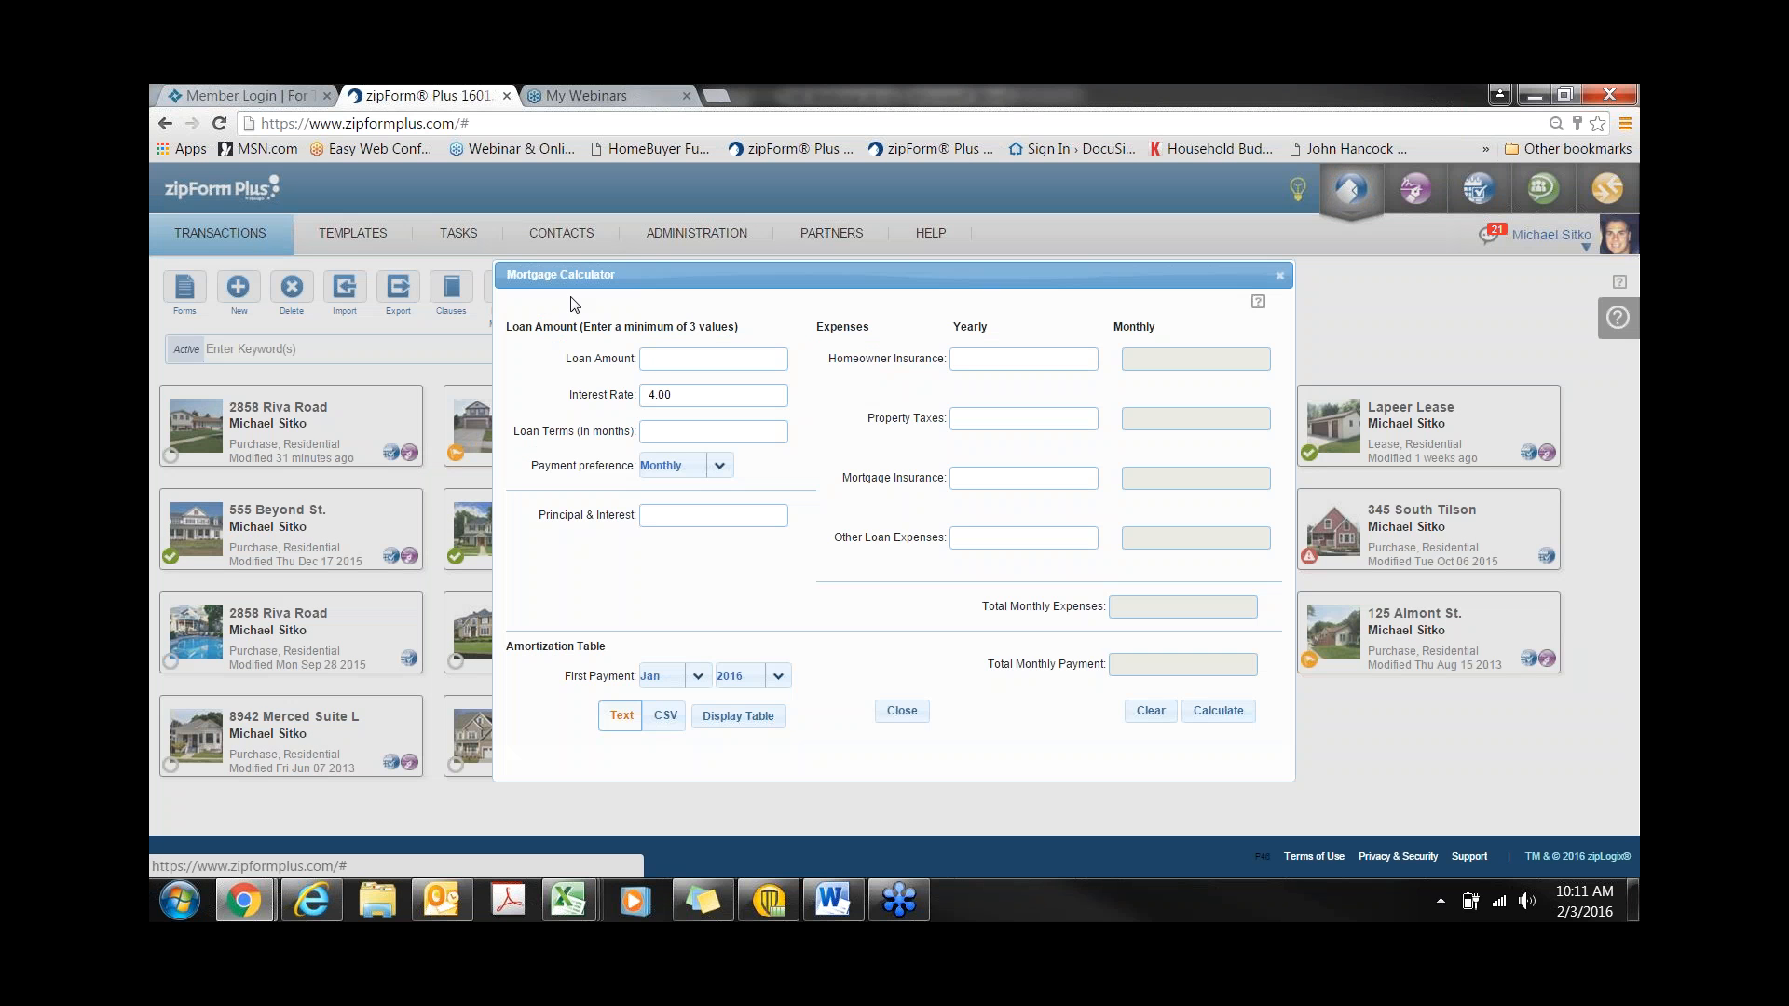
pyautogui.click(674, 355)
pyautogui.write('275')
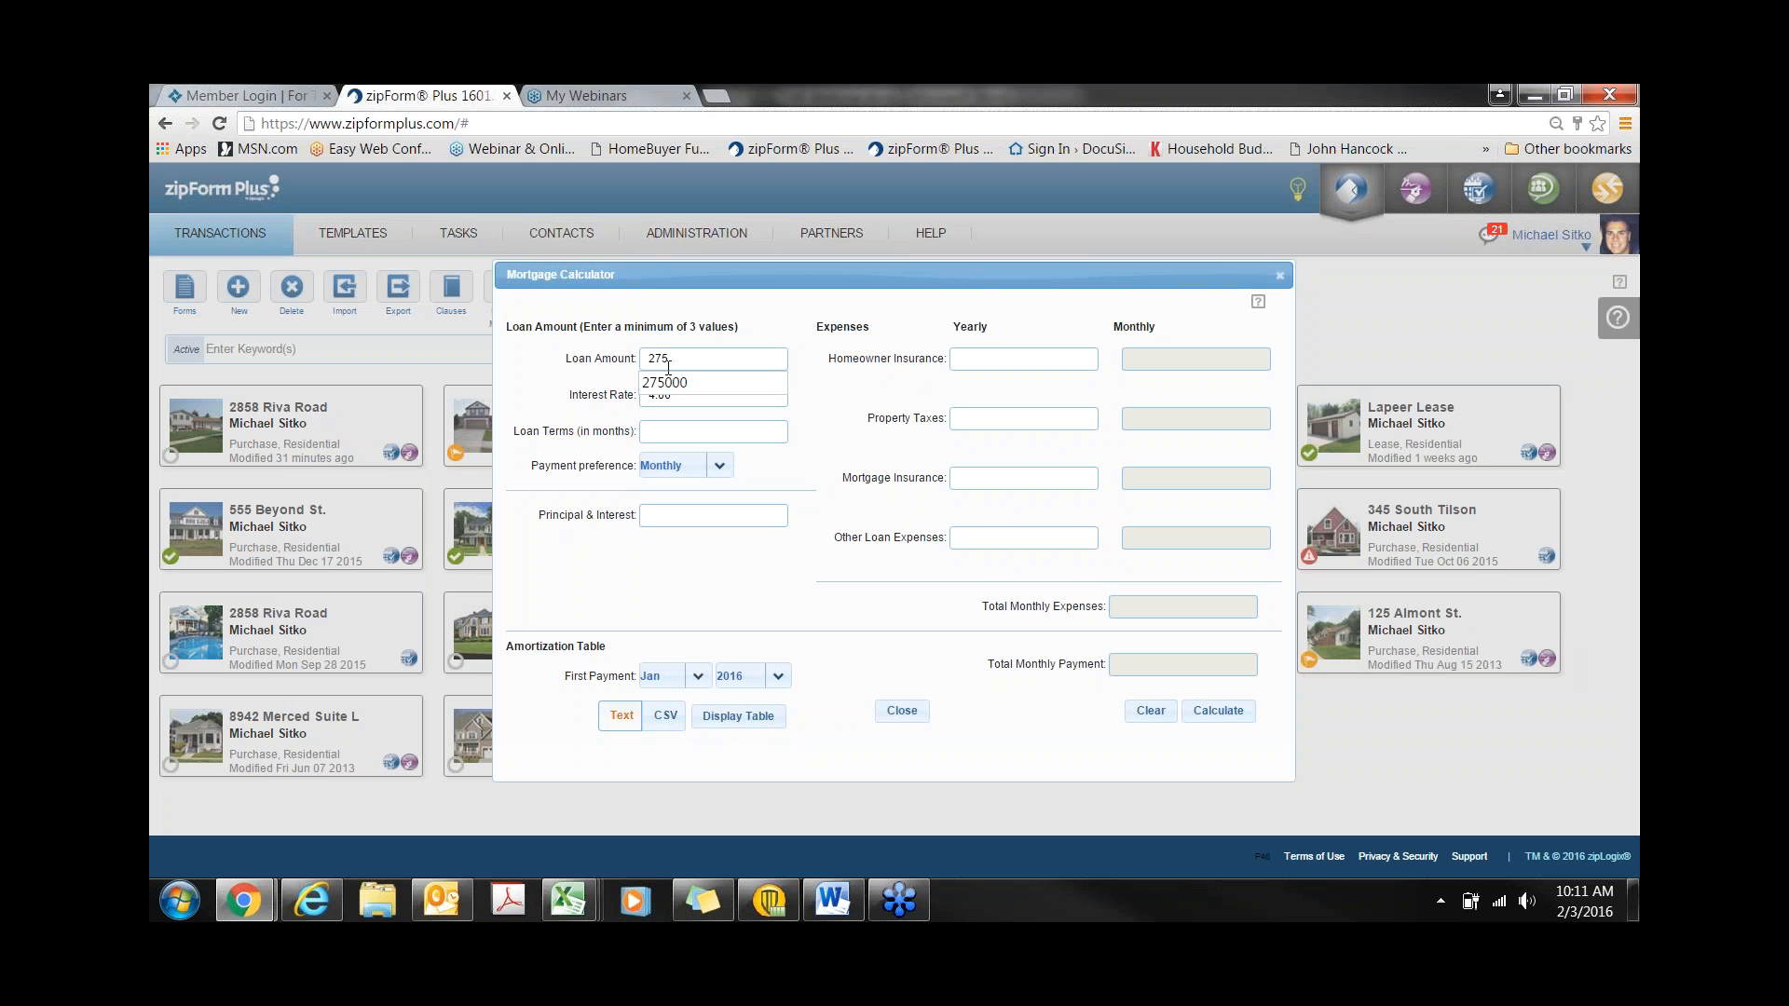
pyautogui.press('Down')
pyautogui.press('Return')
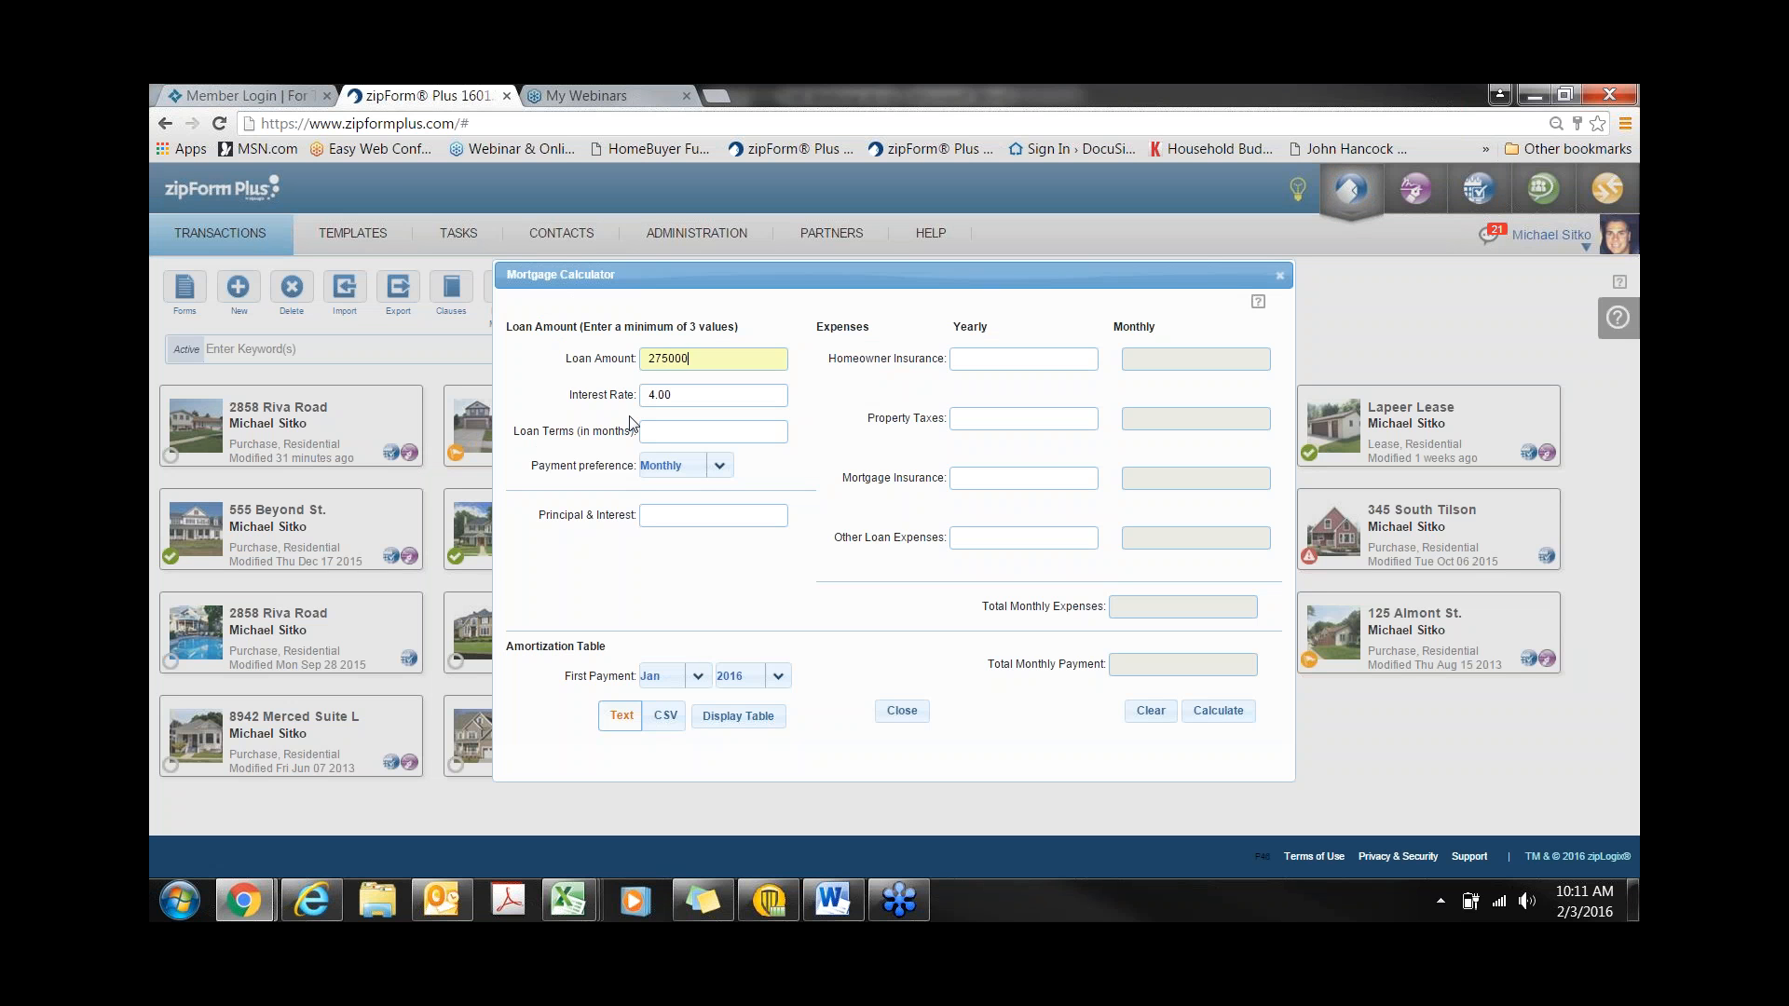
pyautogui.click(660, 428)
pyautogui.write('360')
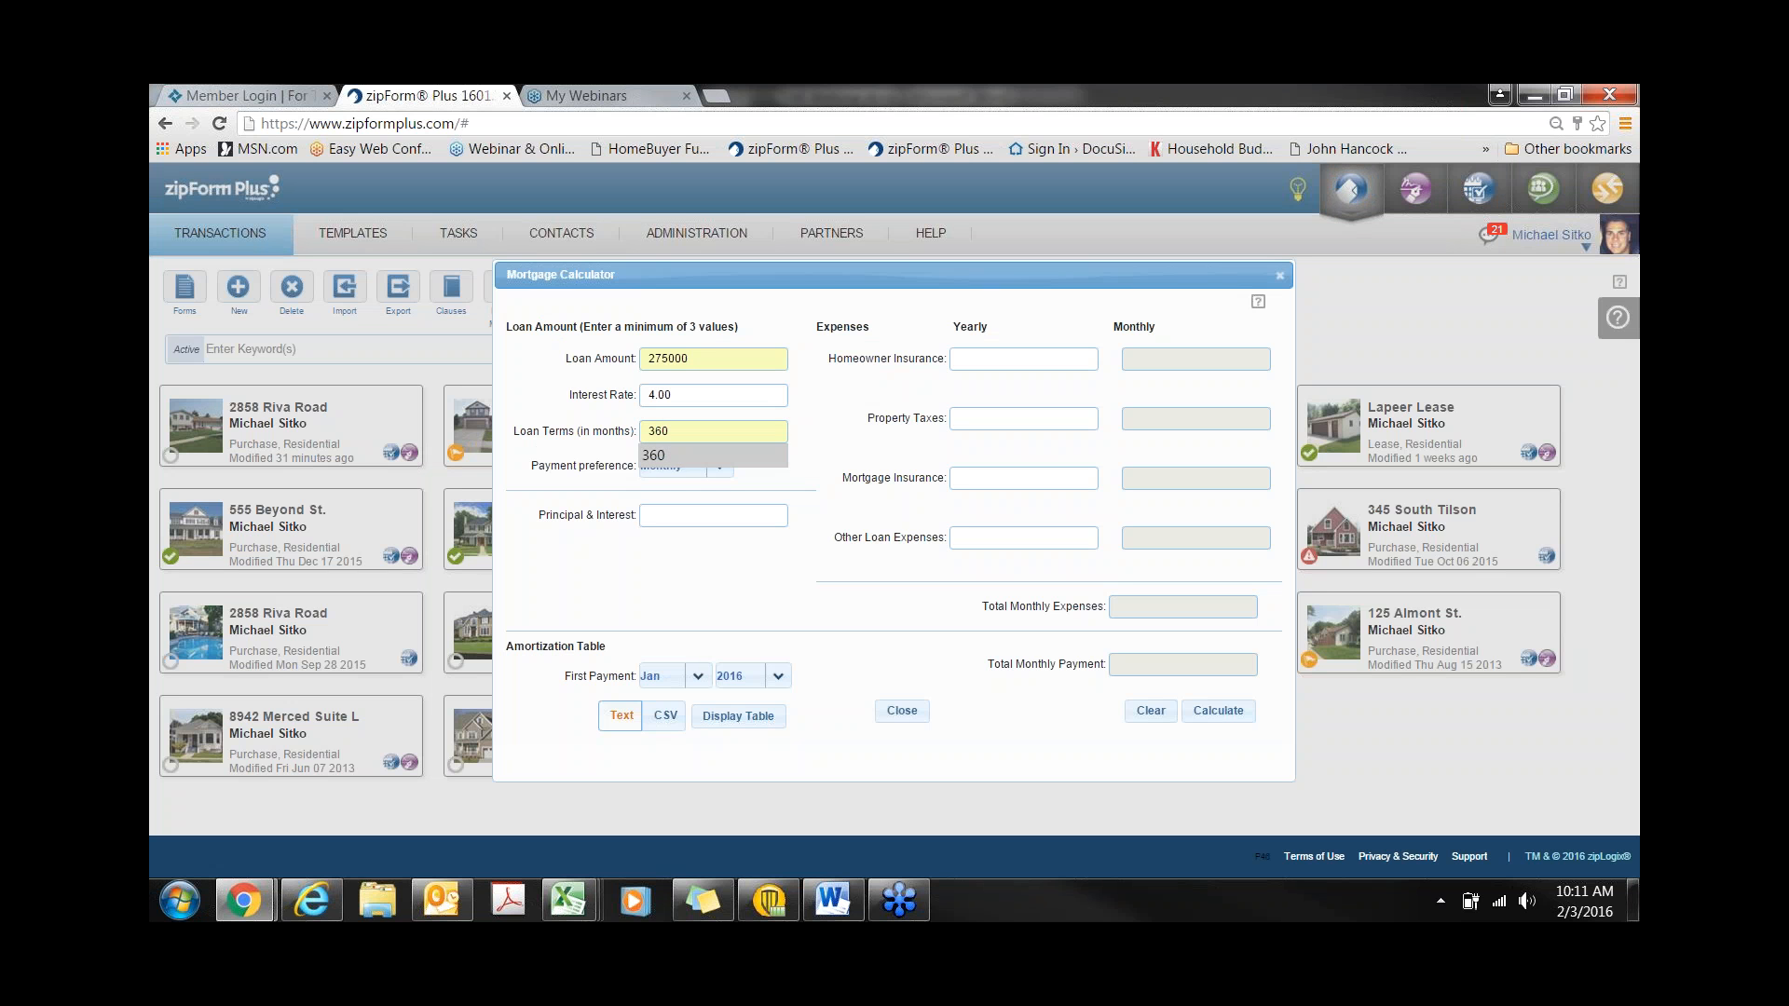
pyautogui.click(669, 454)
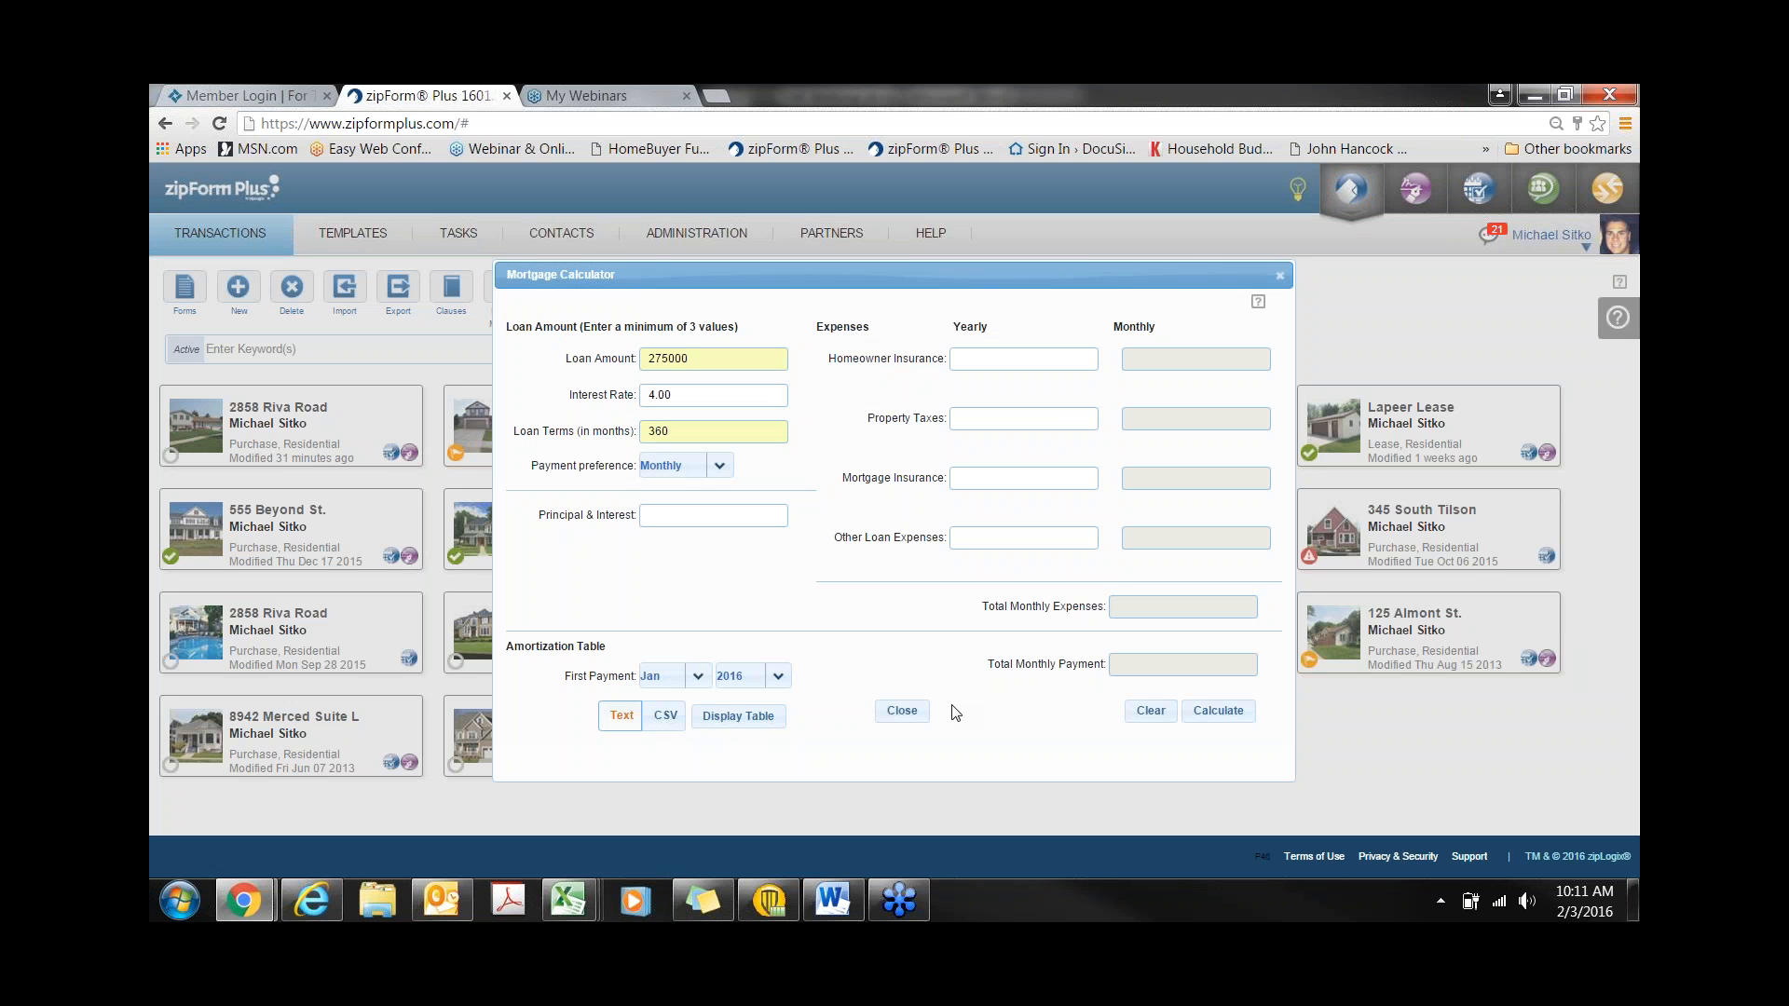
pyautogui.click(1216, 712)
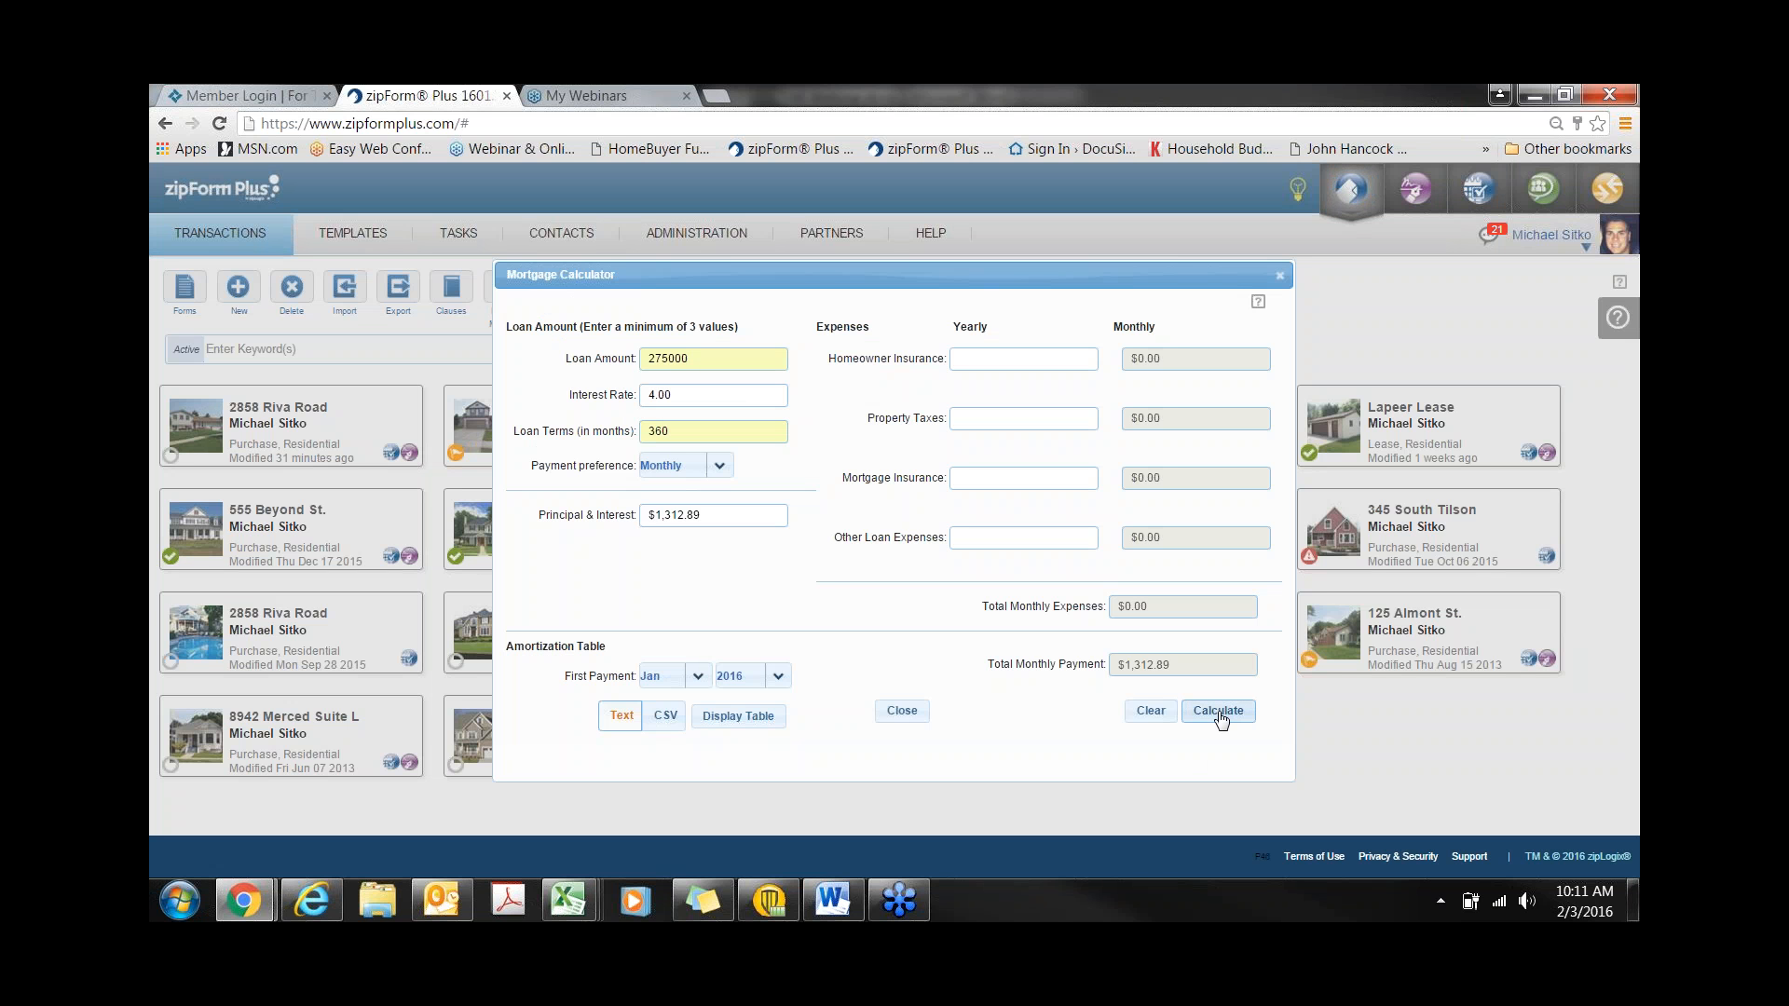
# - Add 3500 yearly mortgage insurance and recalculate, giving a $1,604.56 total monthly payment
pyautogui.click(988, 475)
pyautogui.write('3500')
pyautogui.click(1214, 714)
pyautogui.moveTo(507, 645); pyautogui.dragTo(607, 647)
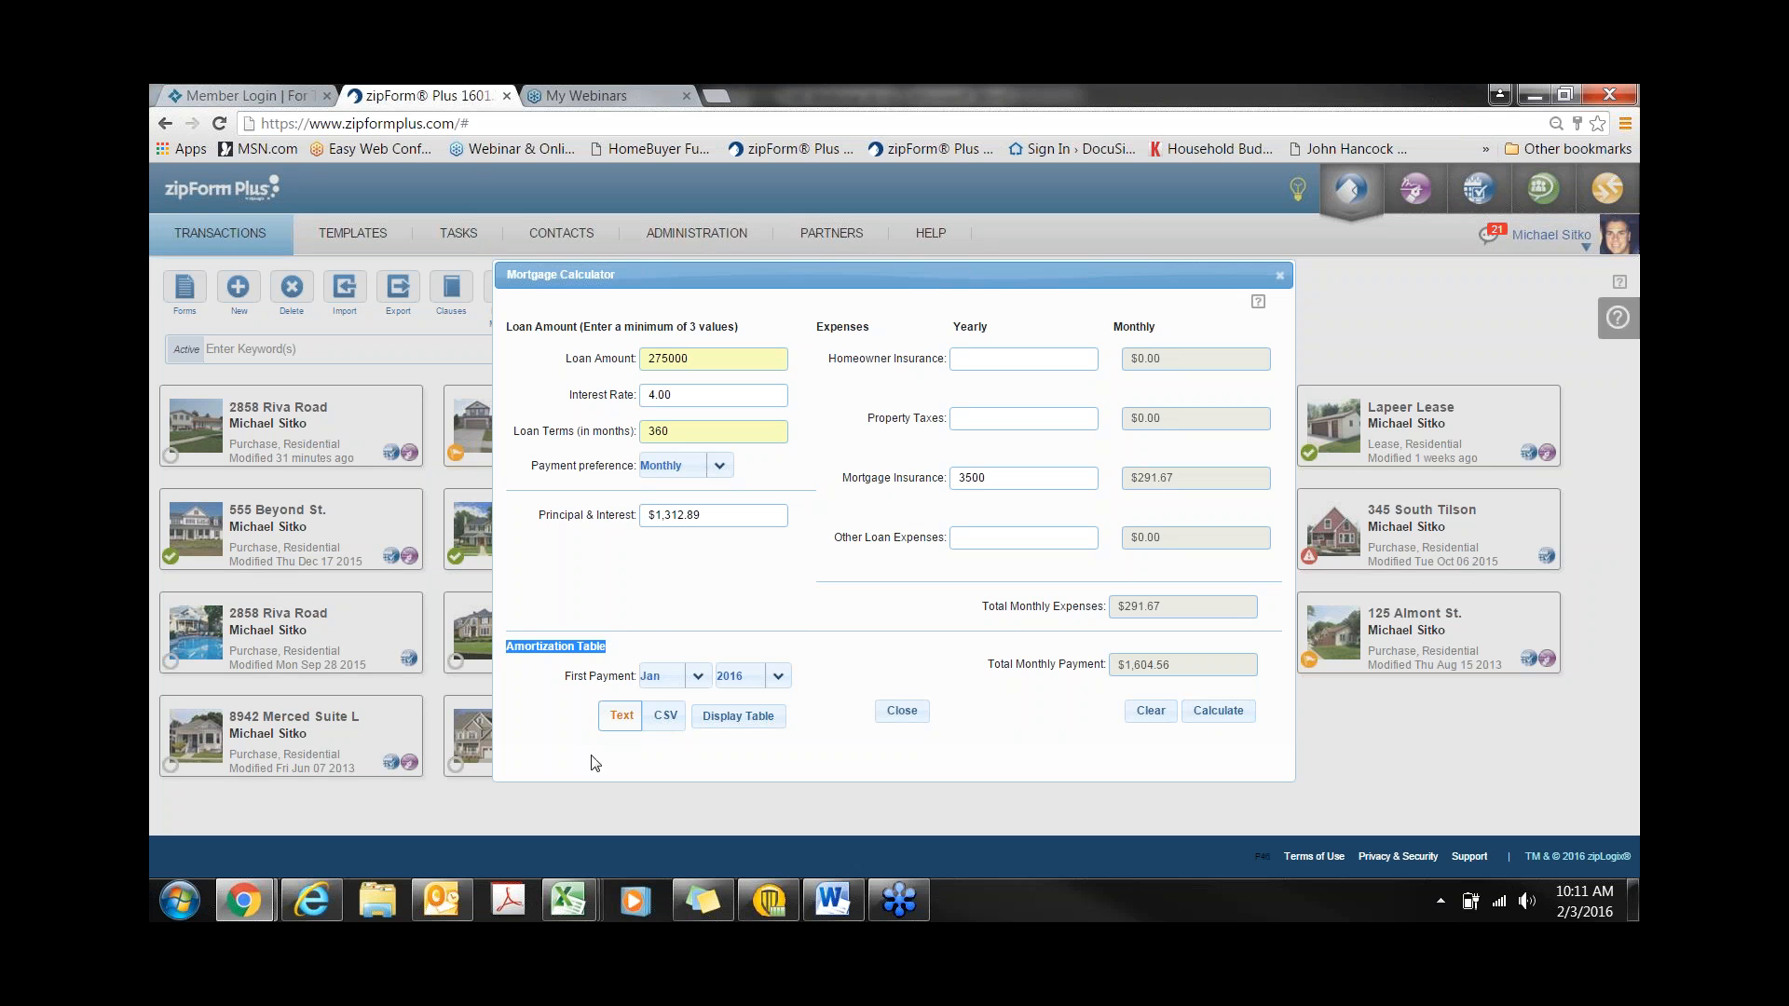
# - Review the amortization schedule, choose CSV format, then close the Mortgage Calculator
pyautogui.click(738, 716)
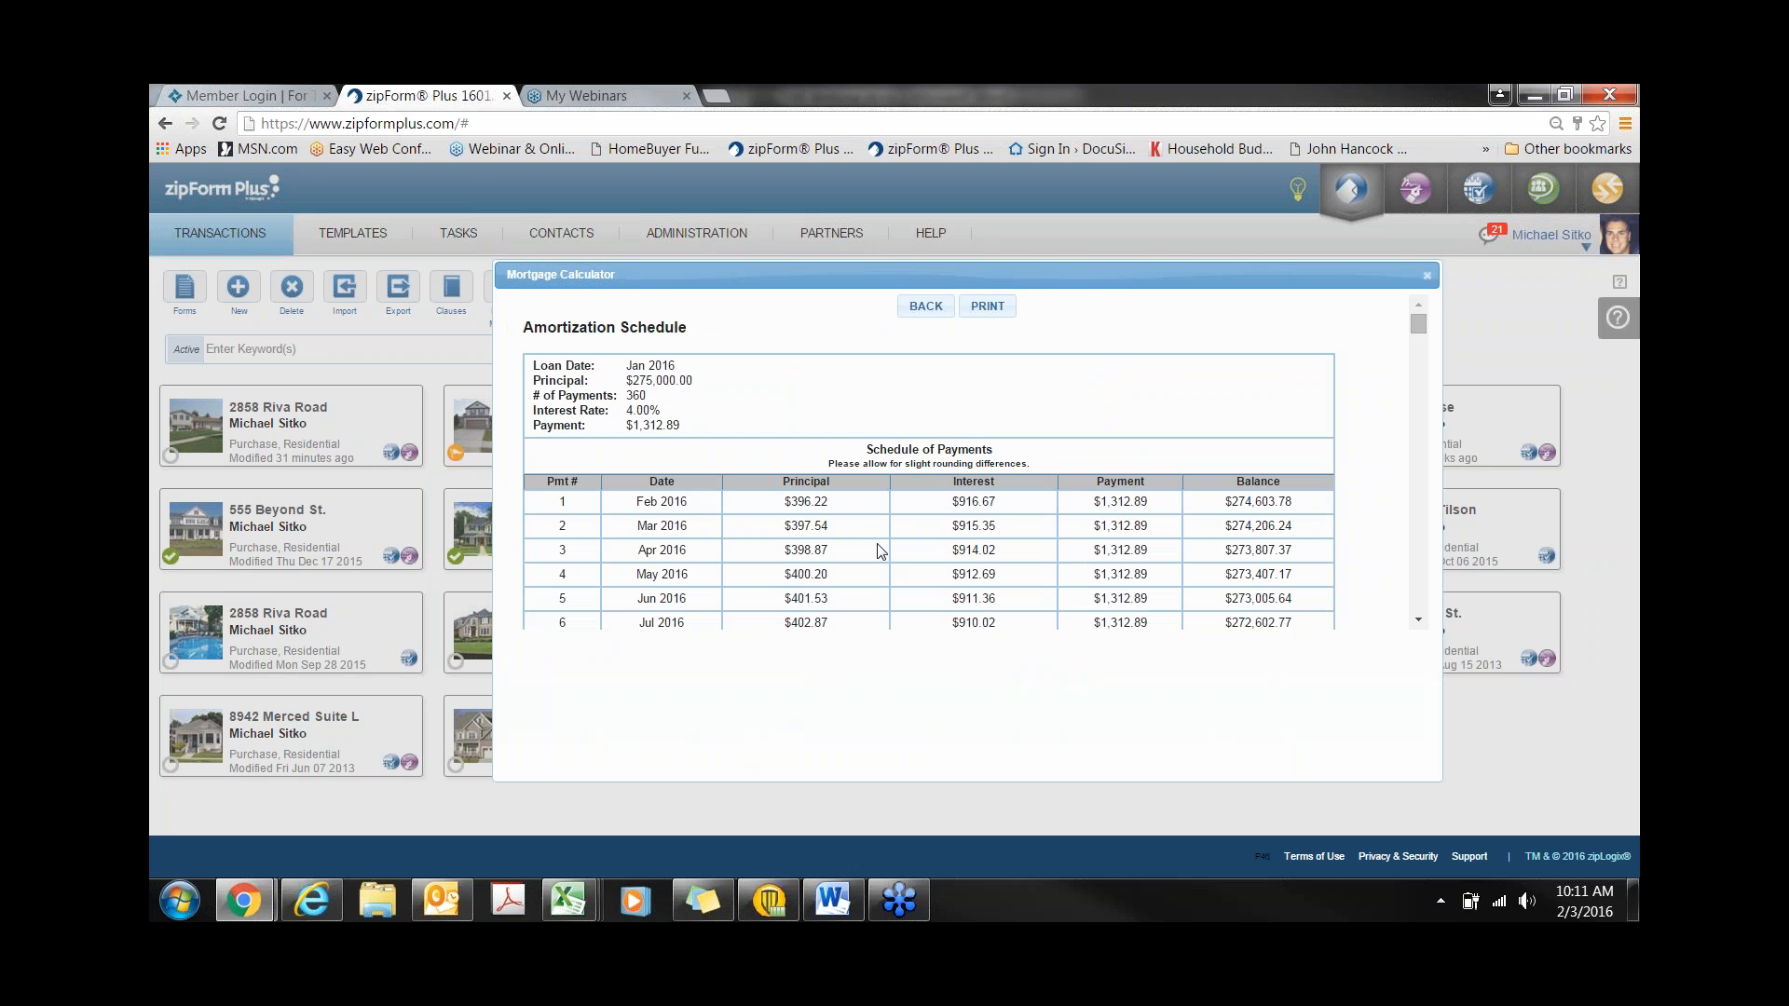
pyautogui.scroll(-1, 873, 547)
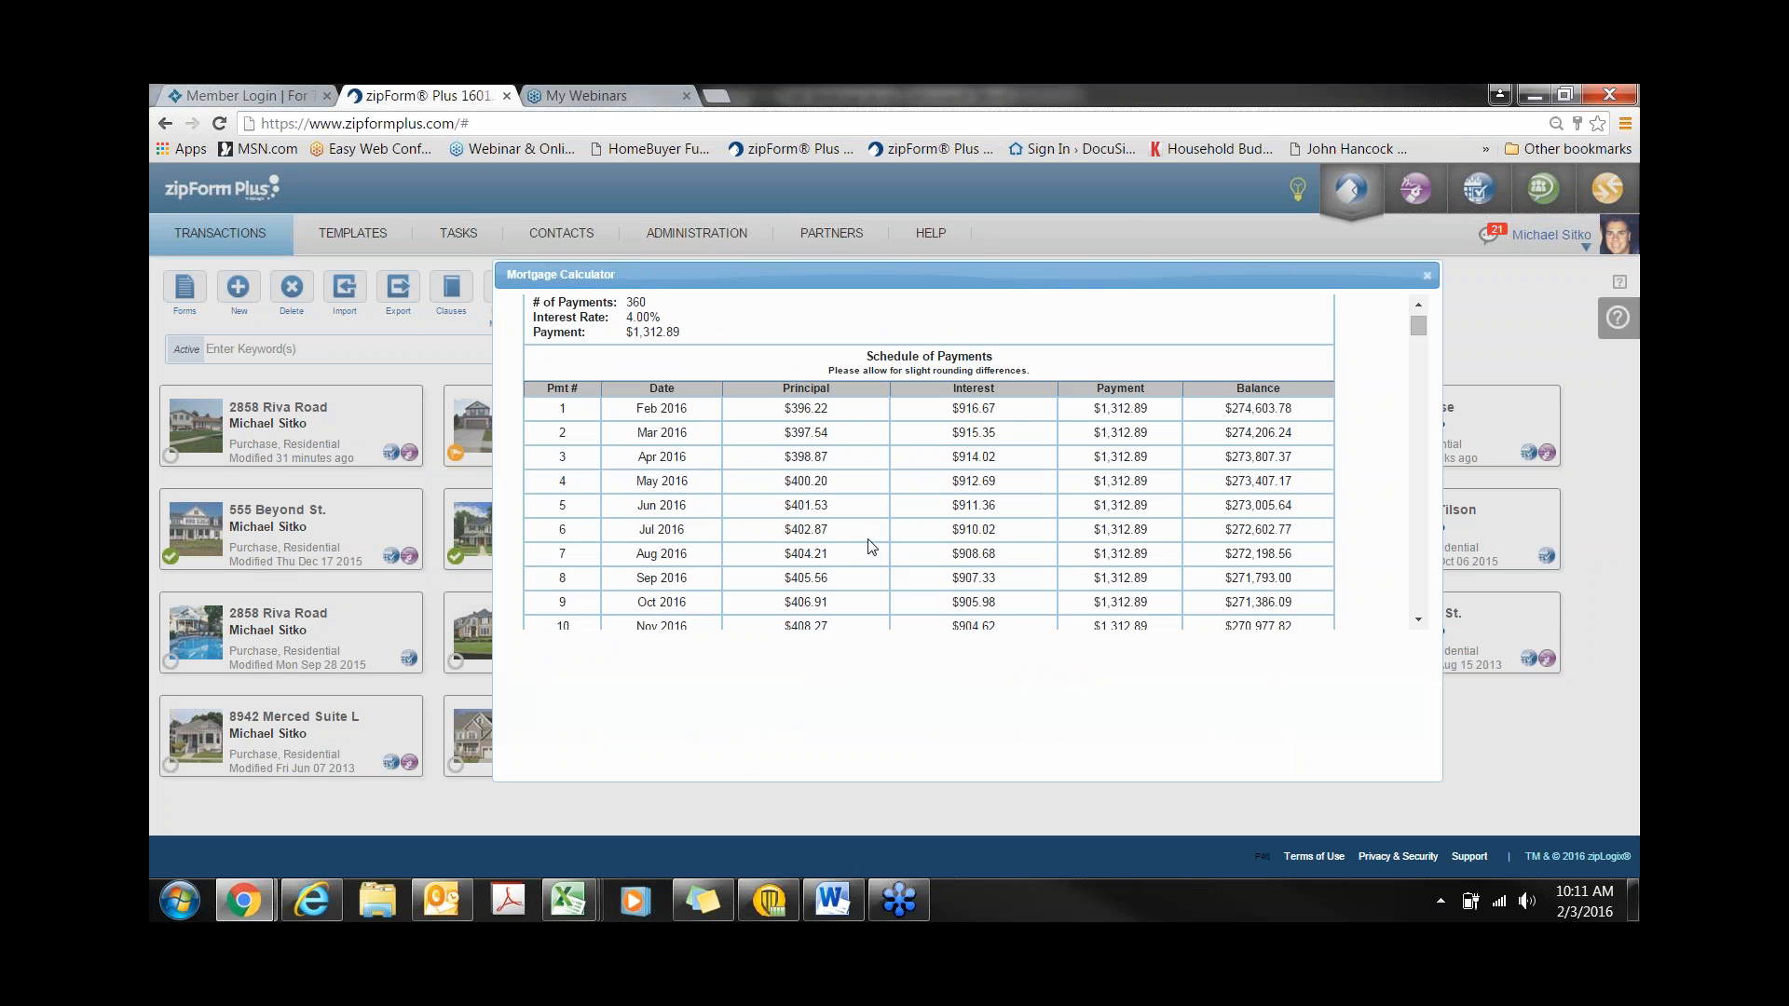
pyautogui.scroll(1, 872, 547)
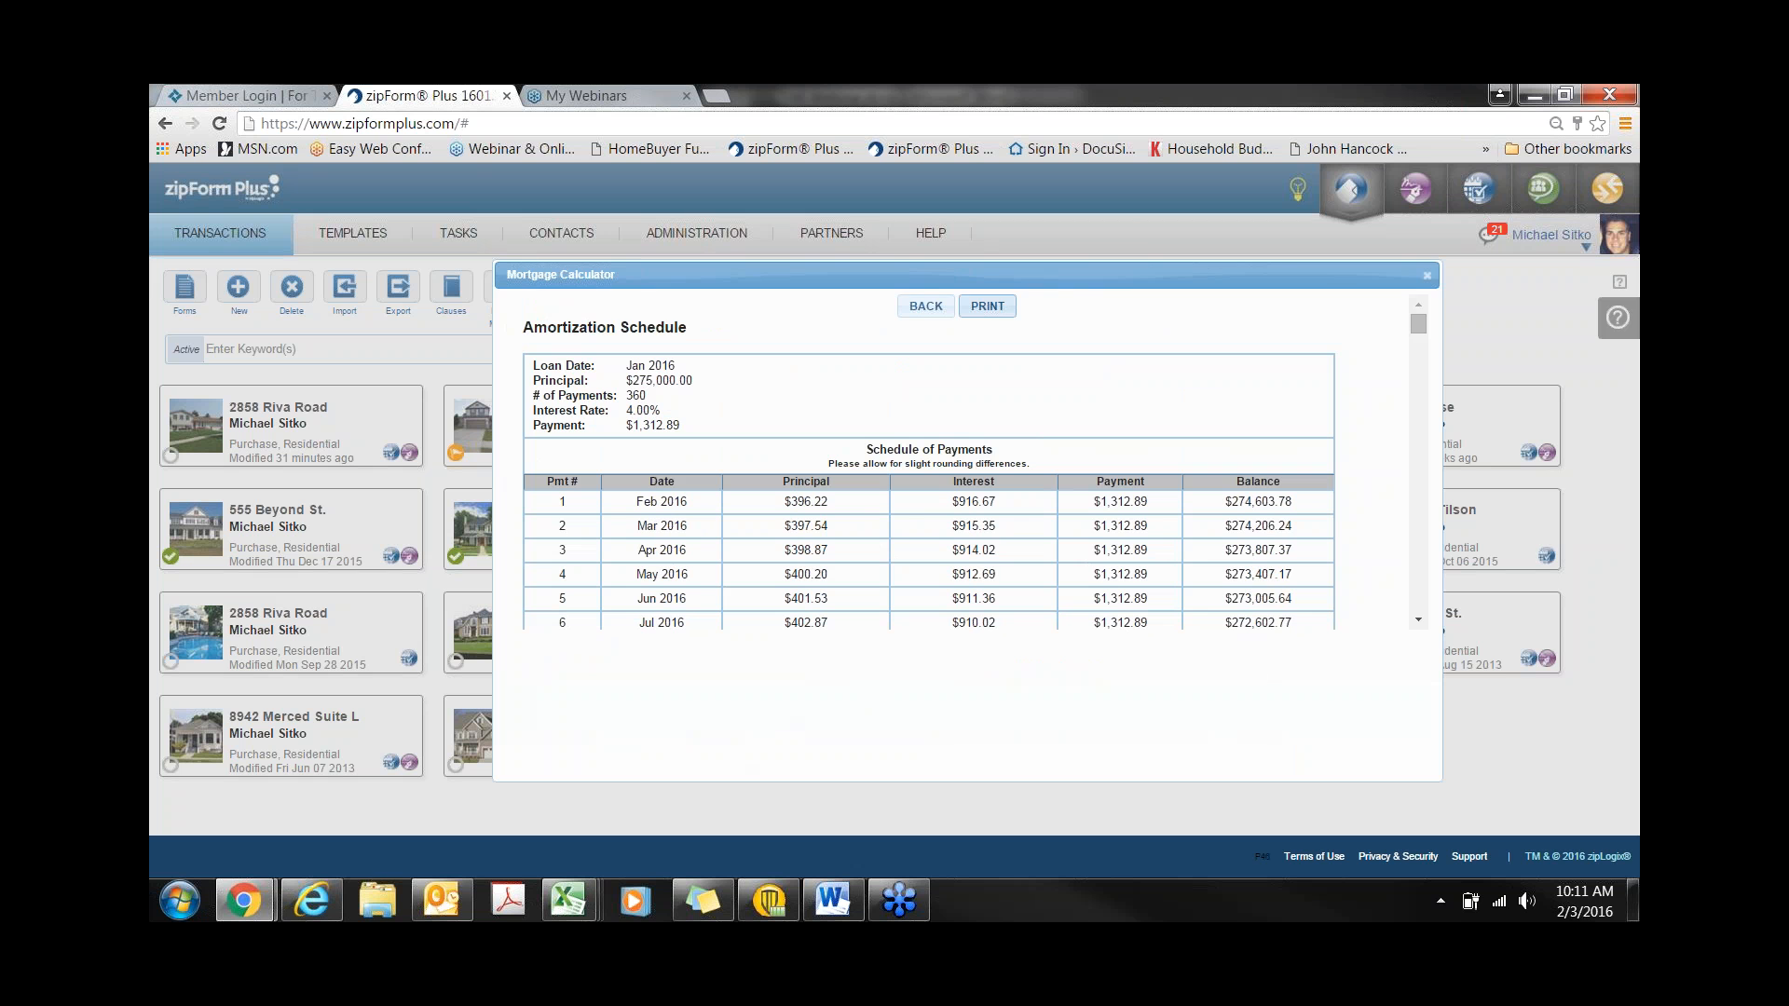
pyautogui.click(943, 311)
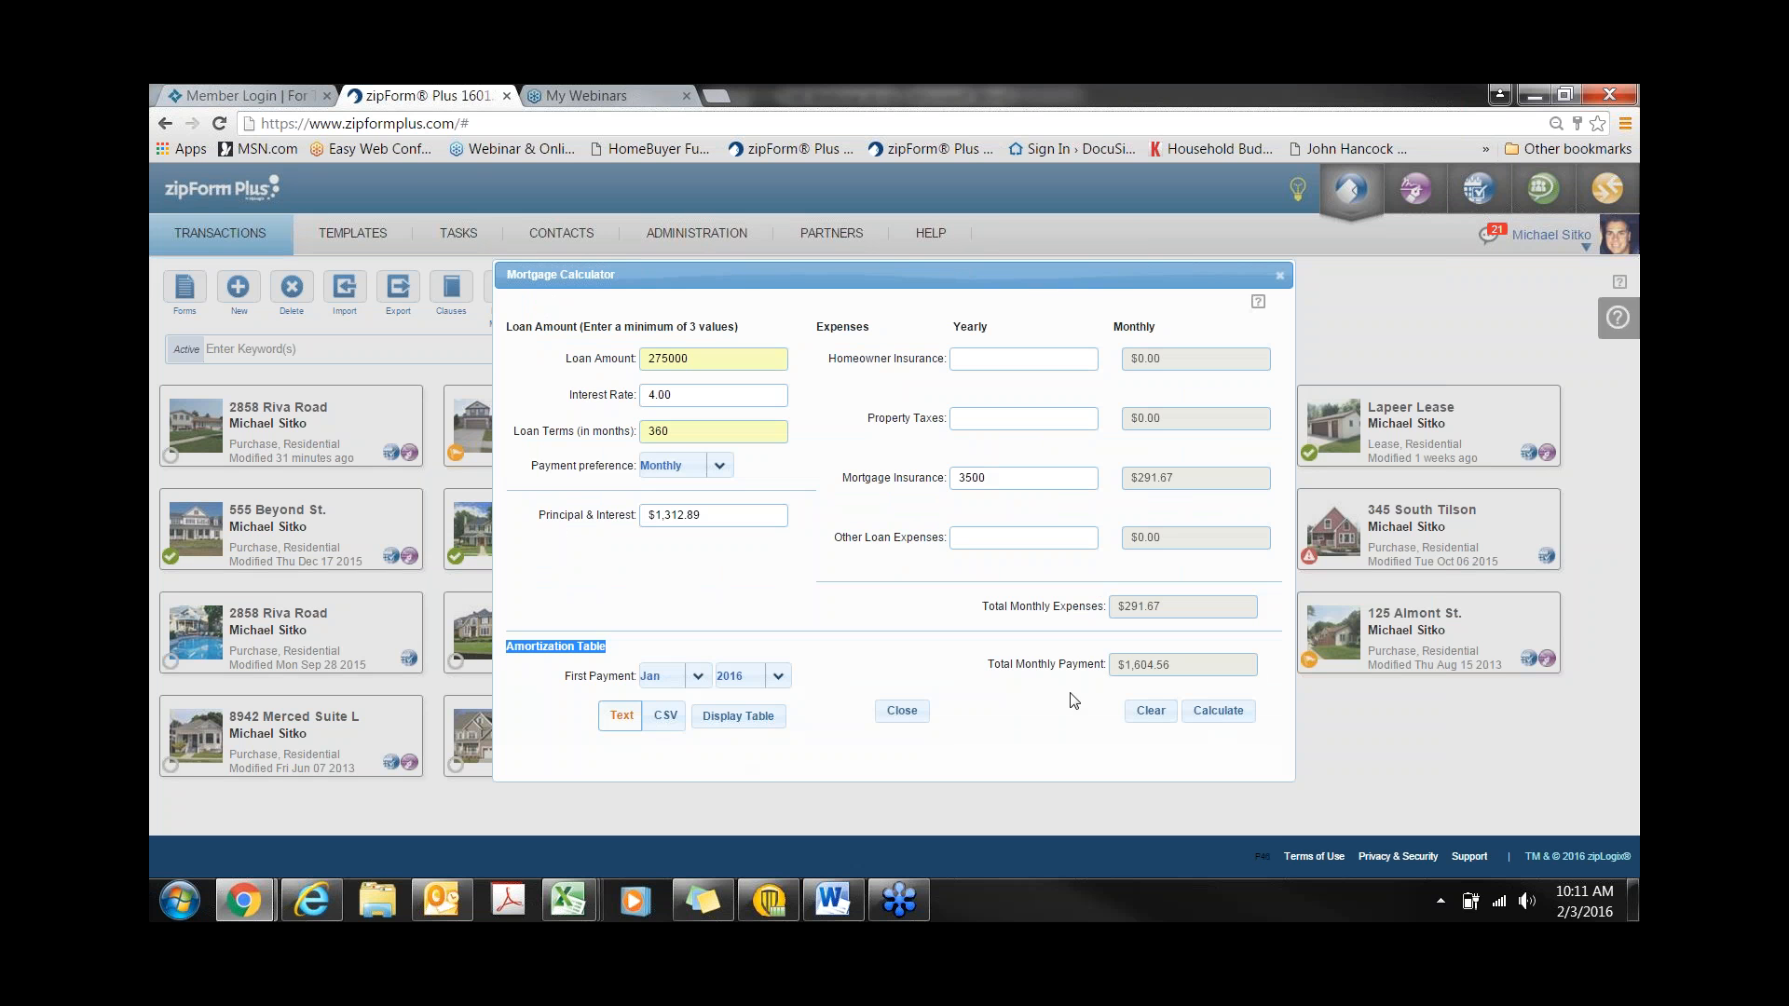
pyautogui.click(666, 728)
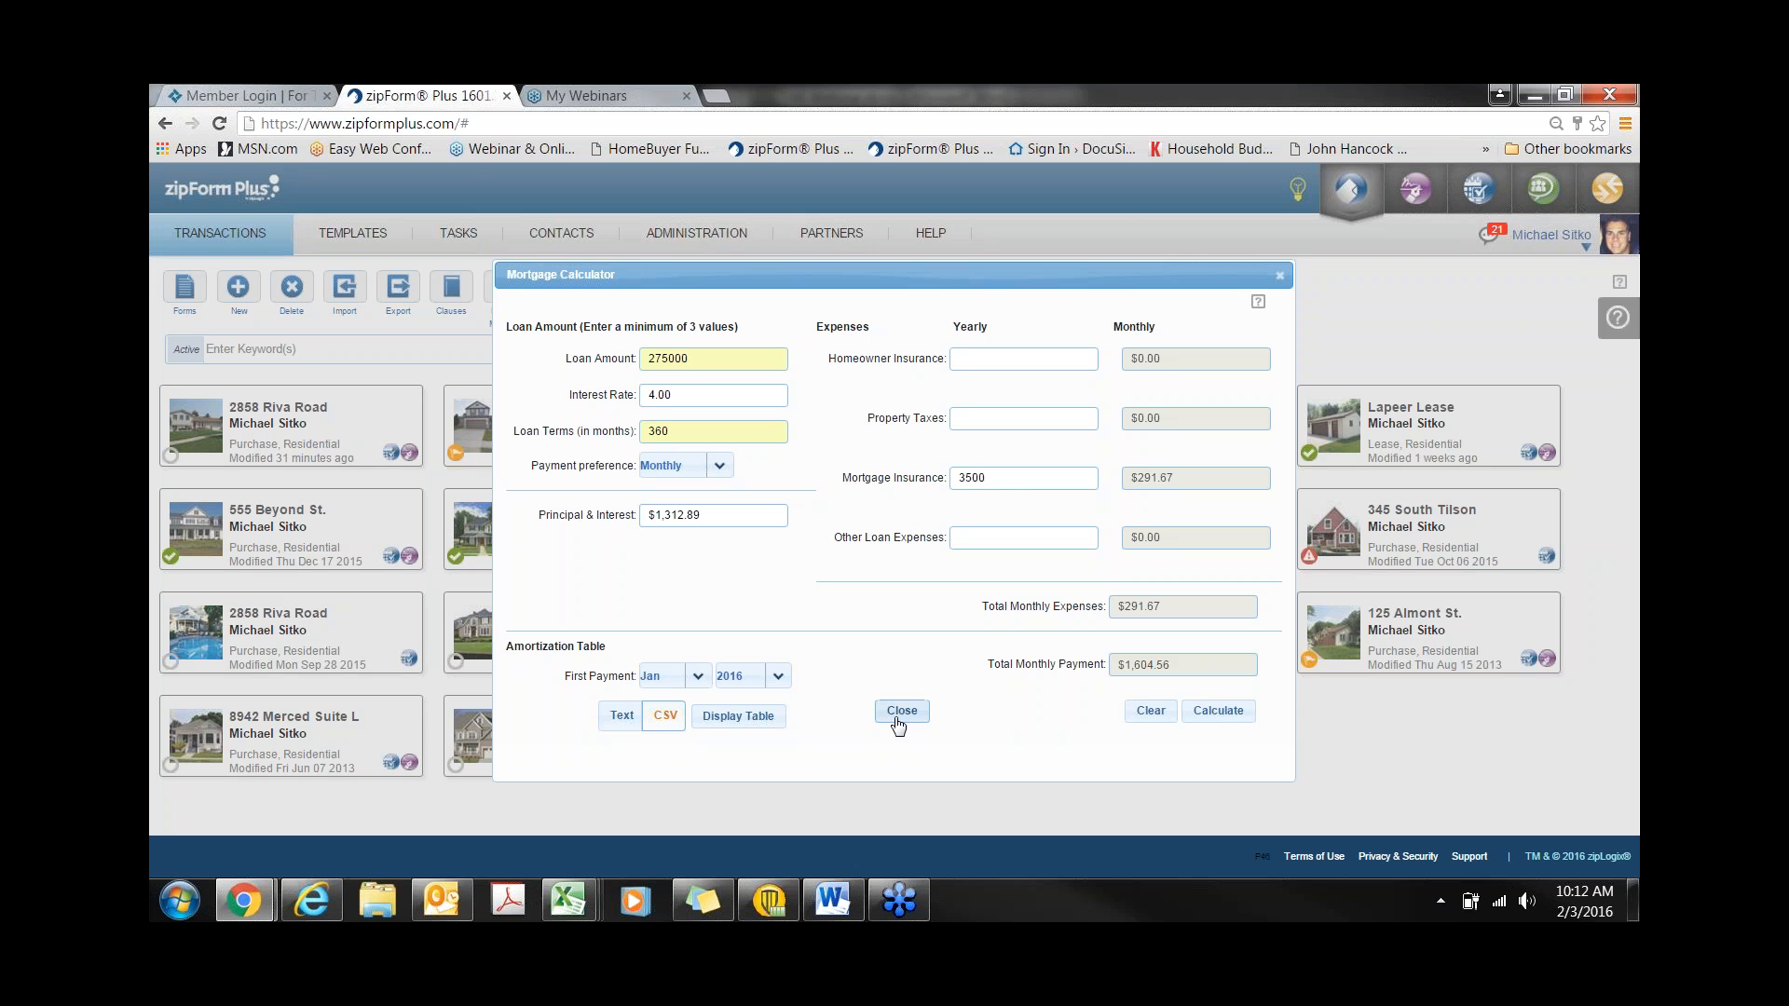
pyautogui.click(1281, 278)
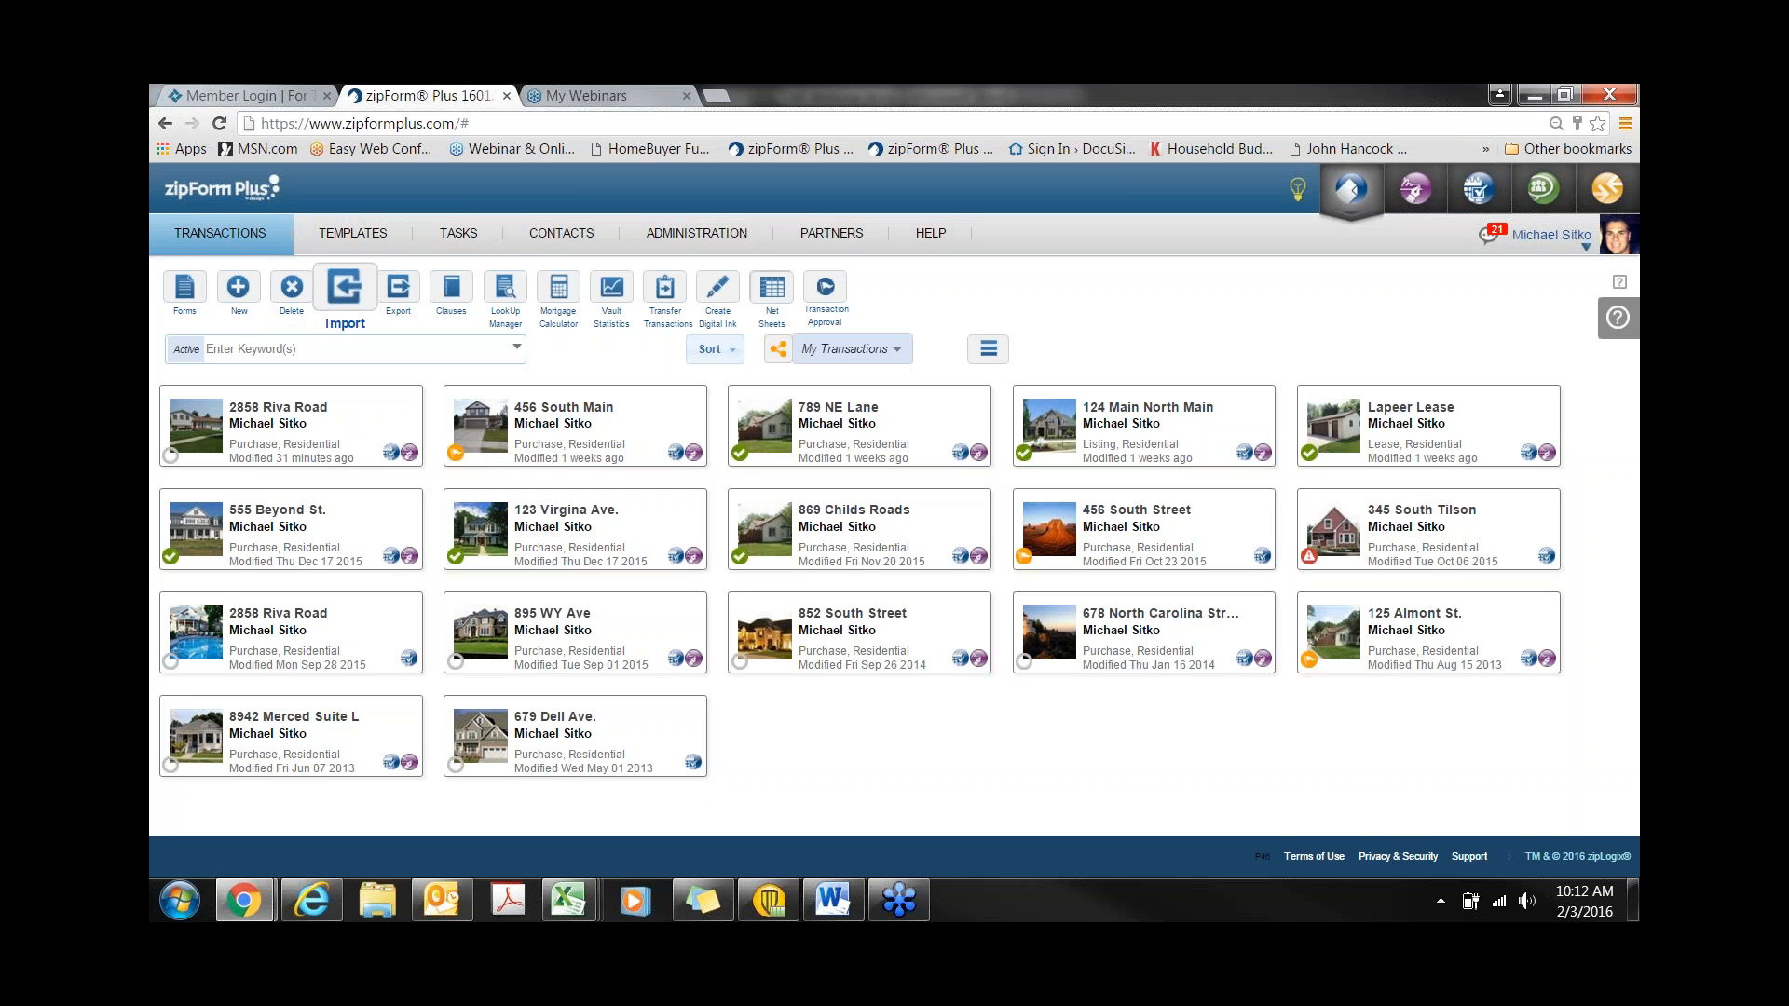
# - Open Templates to list the Residential Purchase Auto and Residential Listing templates
pyautogui.click(358, 244)
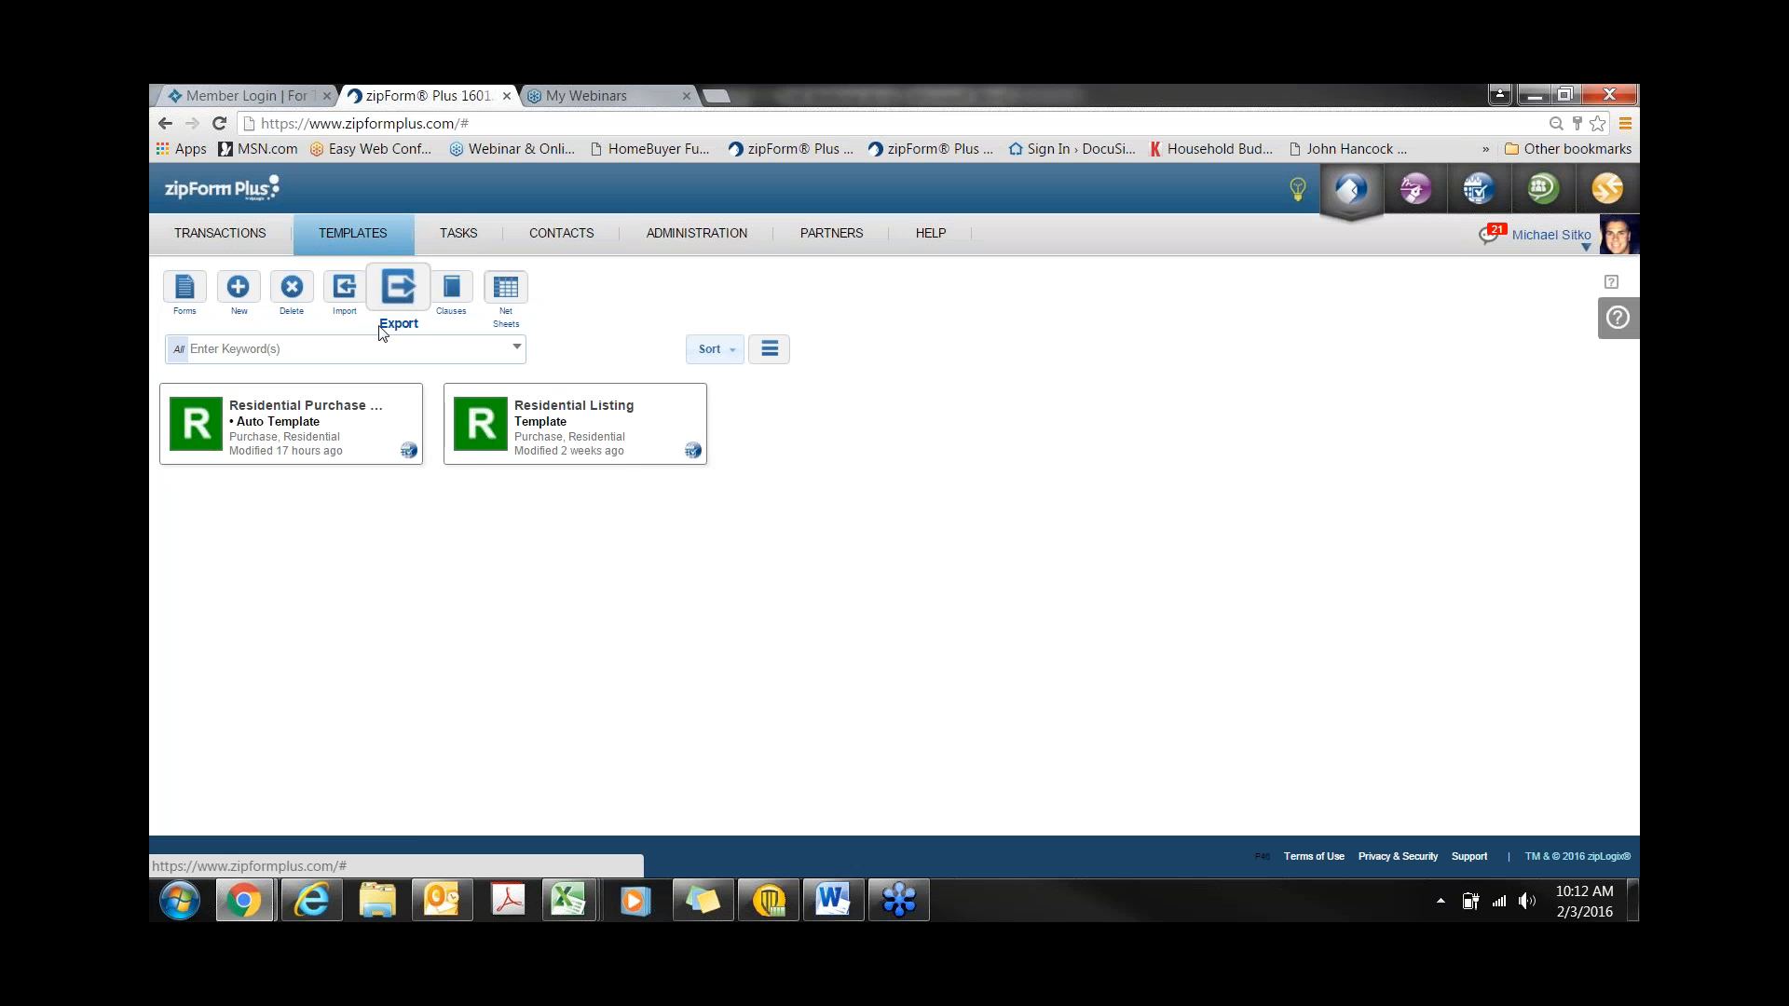
pyautogui.click(239, 307)
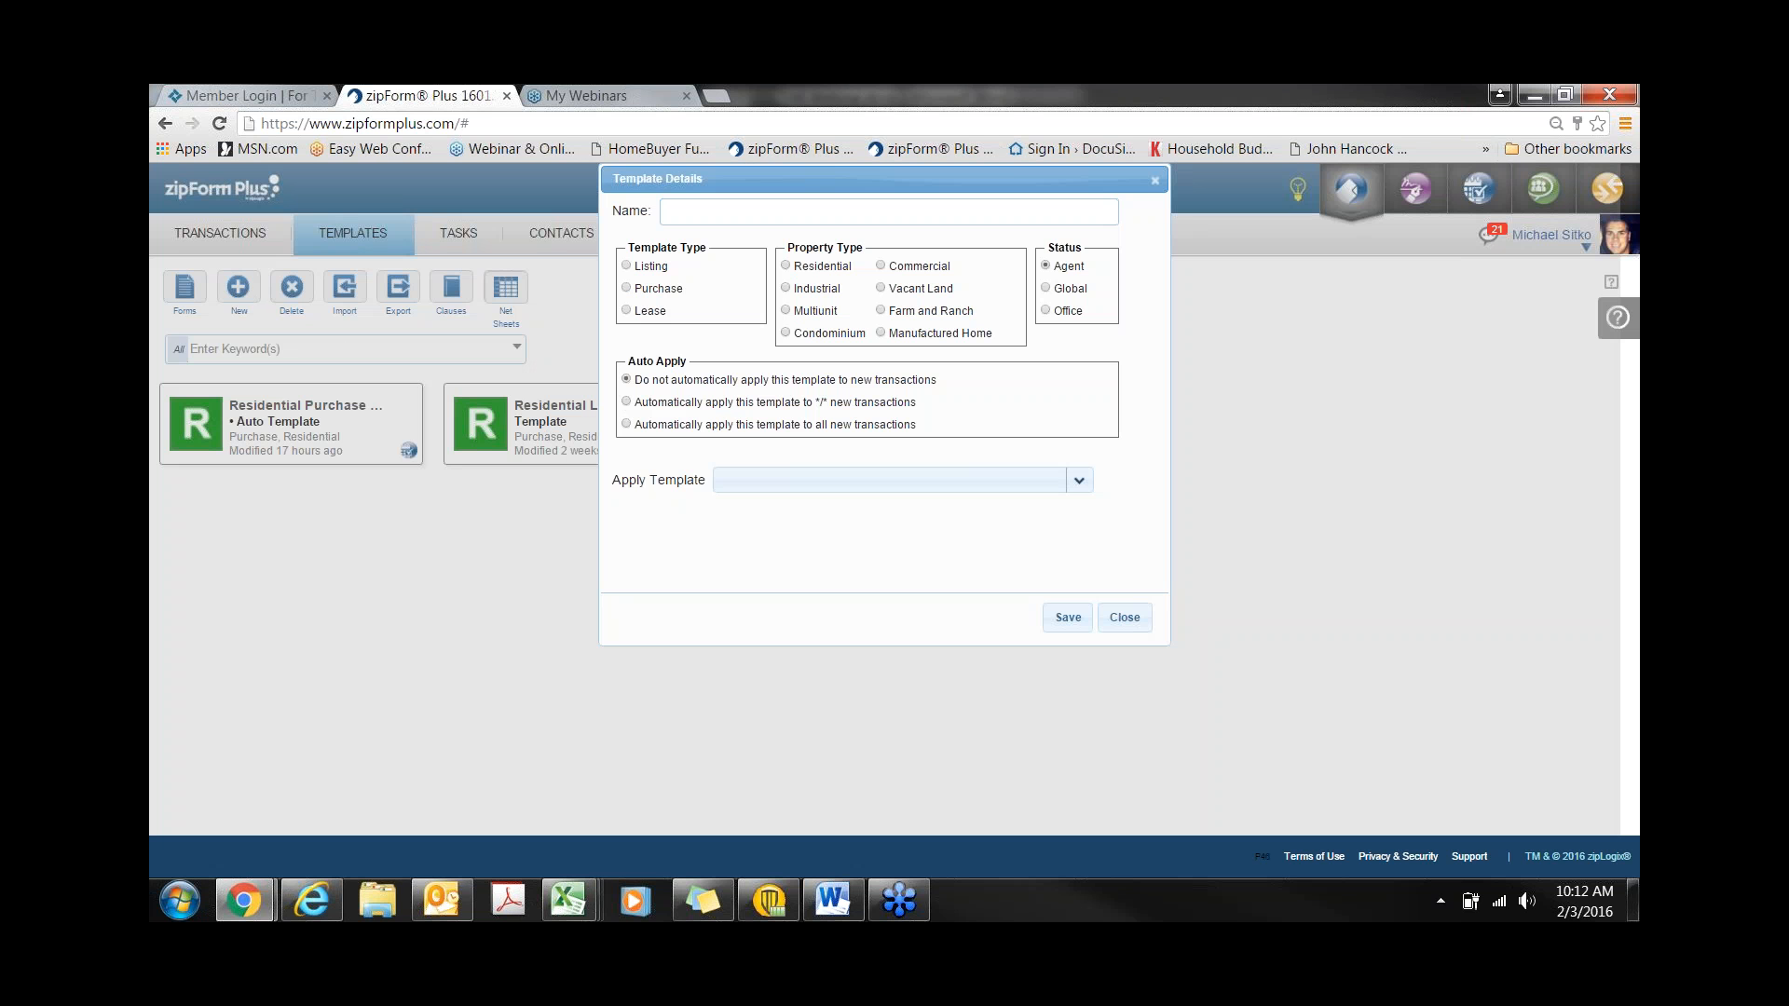
pyautogui.click(626, 288)
pyautogui.click(787, 267)
pyautogui.moveTo(635, 364); pyautogui.dragTo(695, 365)
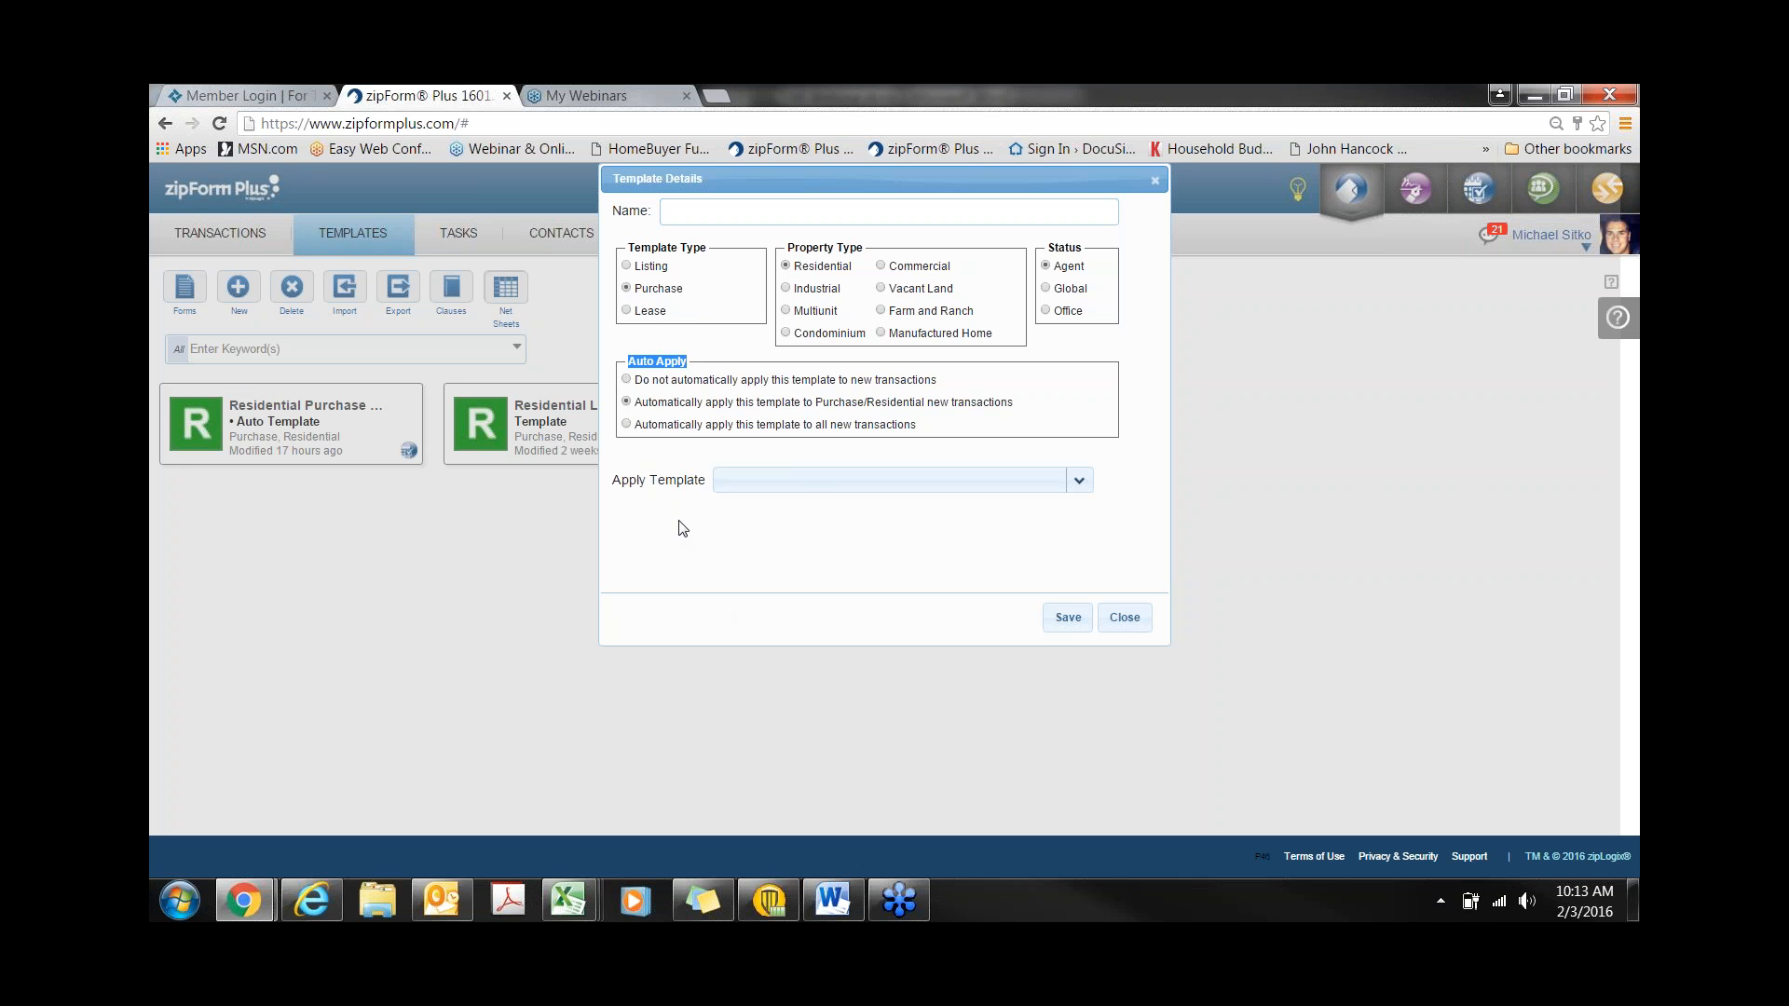
pyautogui.click(627, 311)
pyautogui.click(881, 267)
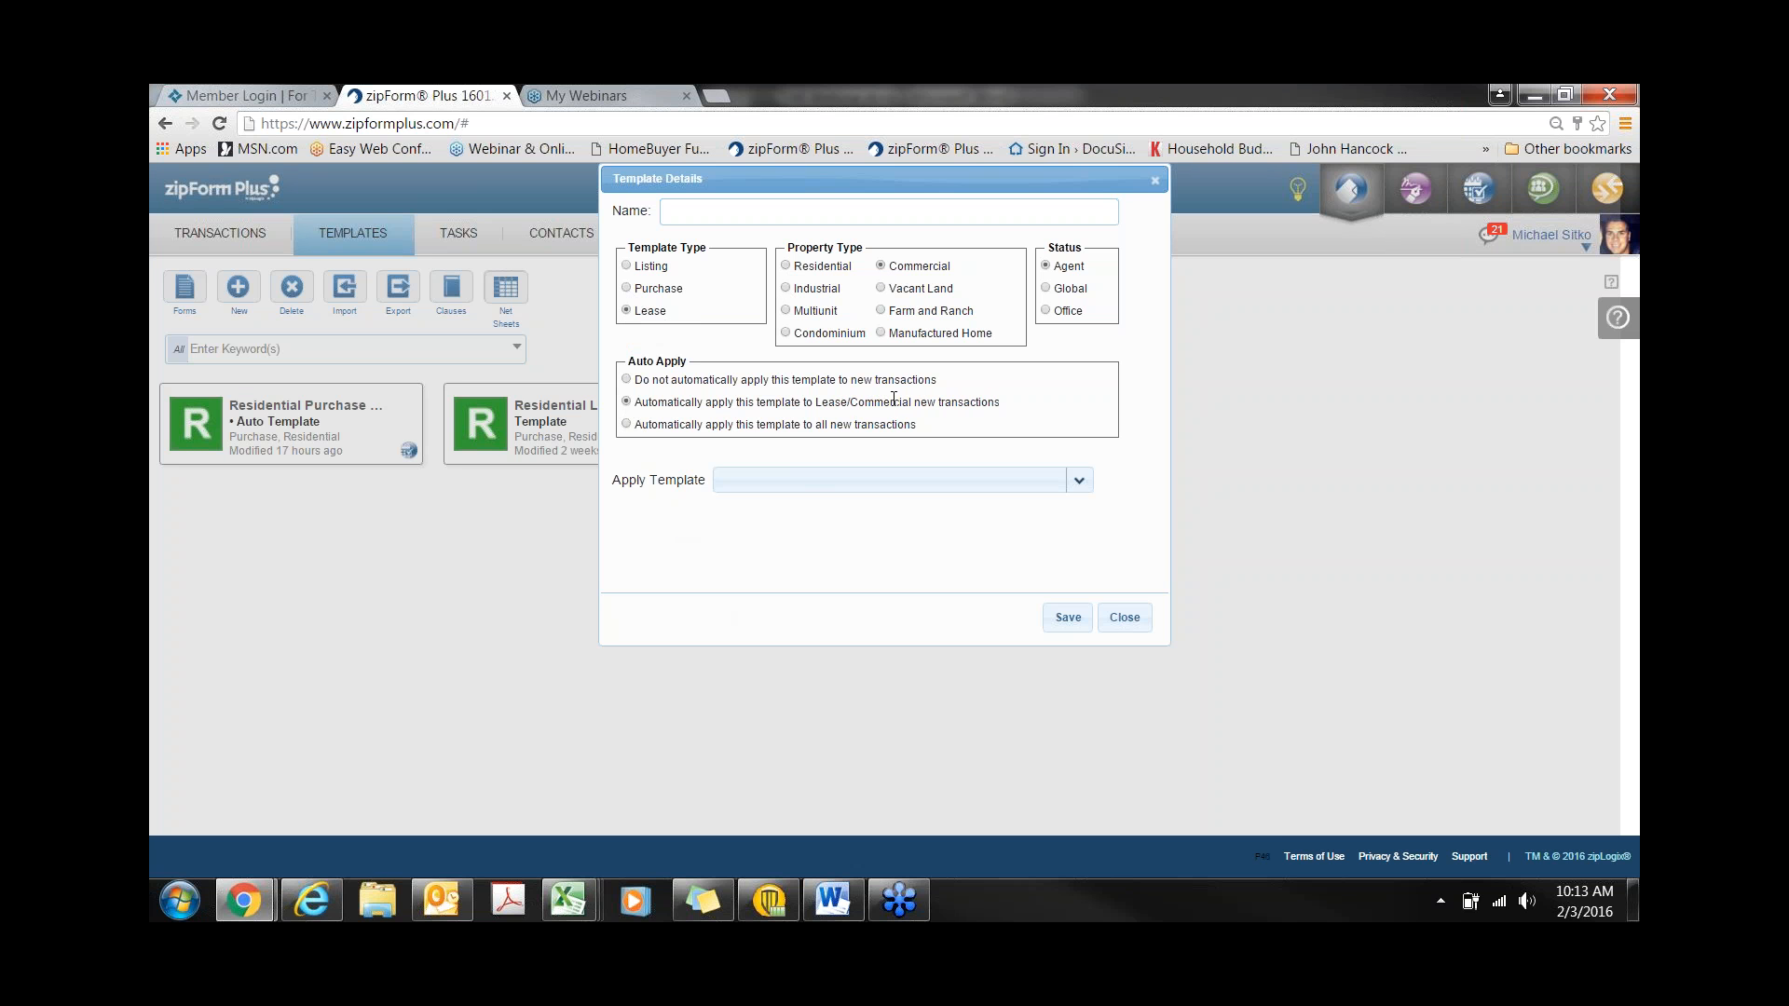
pyautogui.moveTo(1005, 408); pyautogui.dragTo(814, 402)
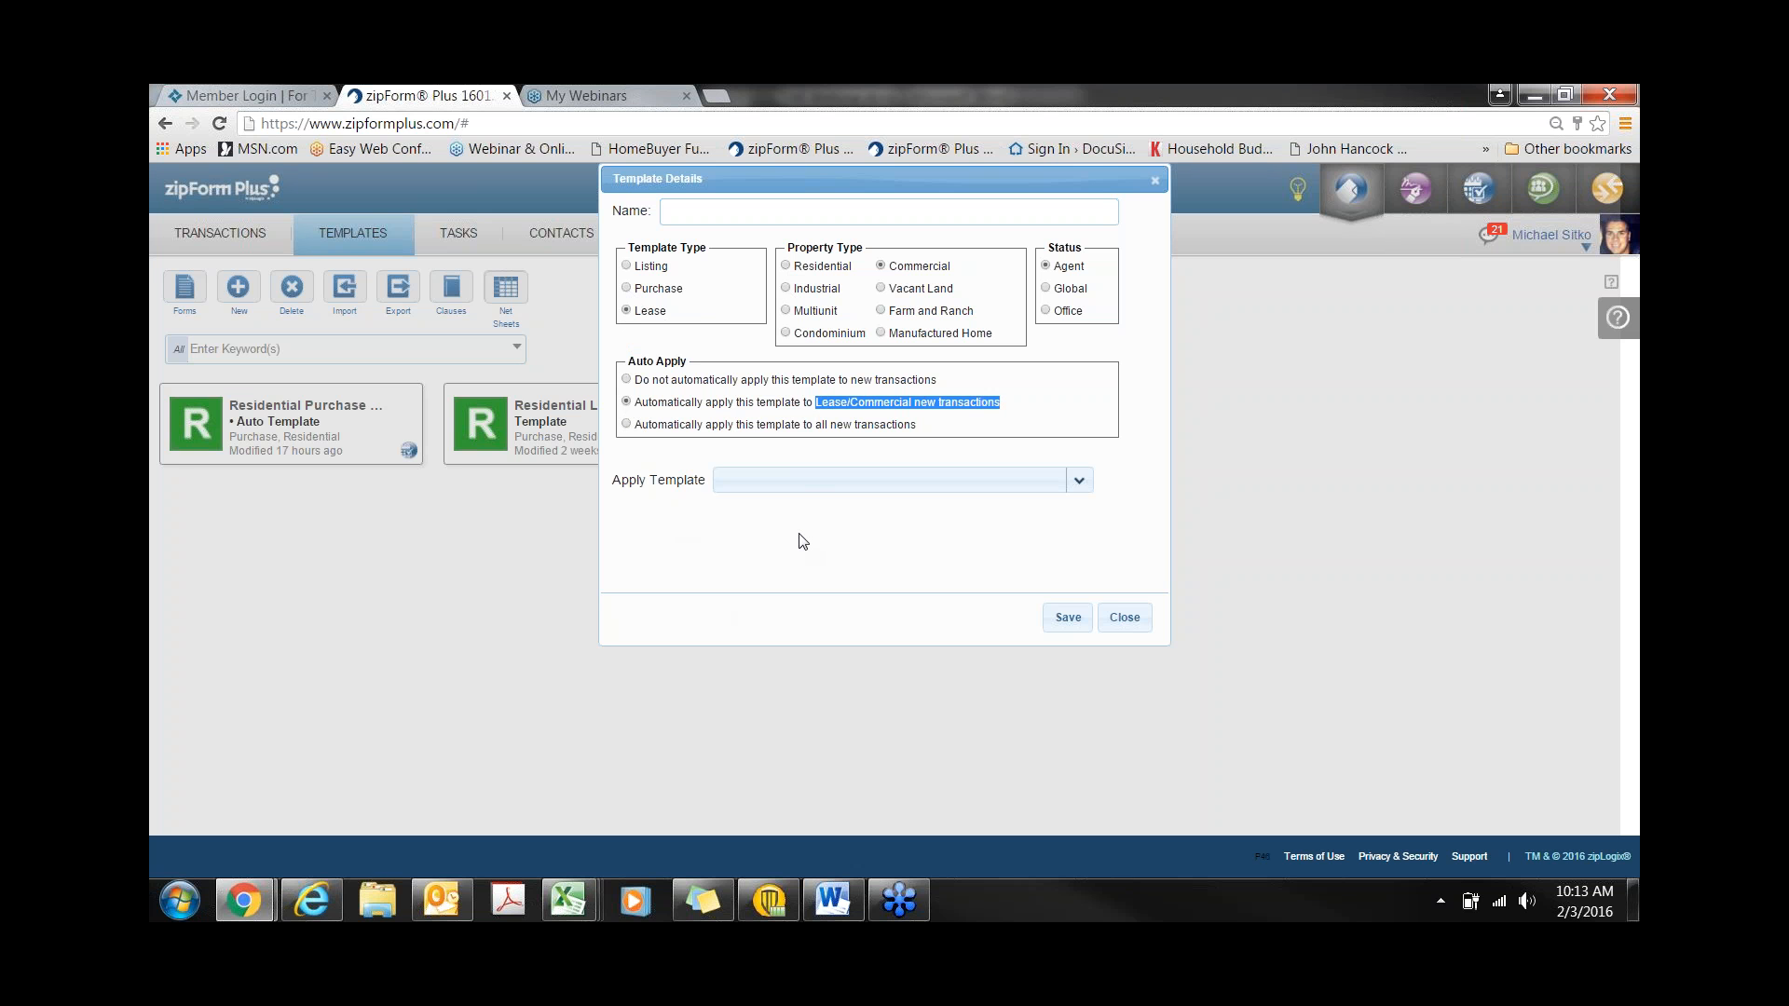
pyautogui.click(627, 425)
pyautogui.moveTo(724, 423); pyautogui.dragTo(916, 423)
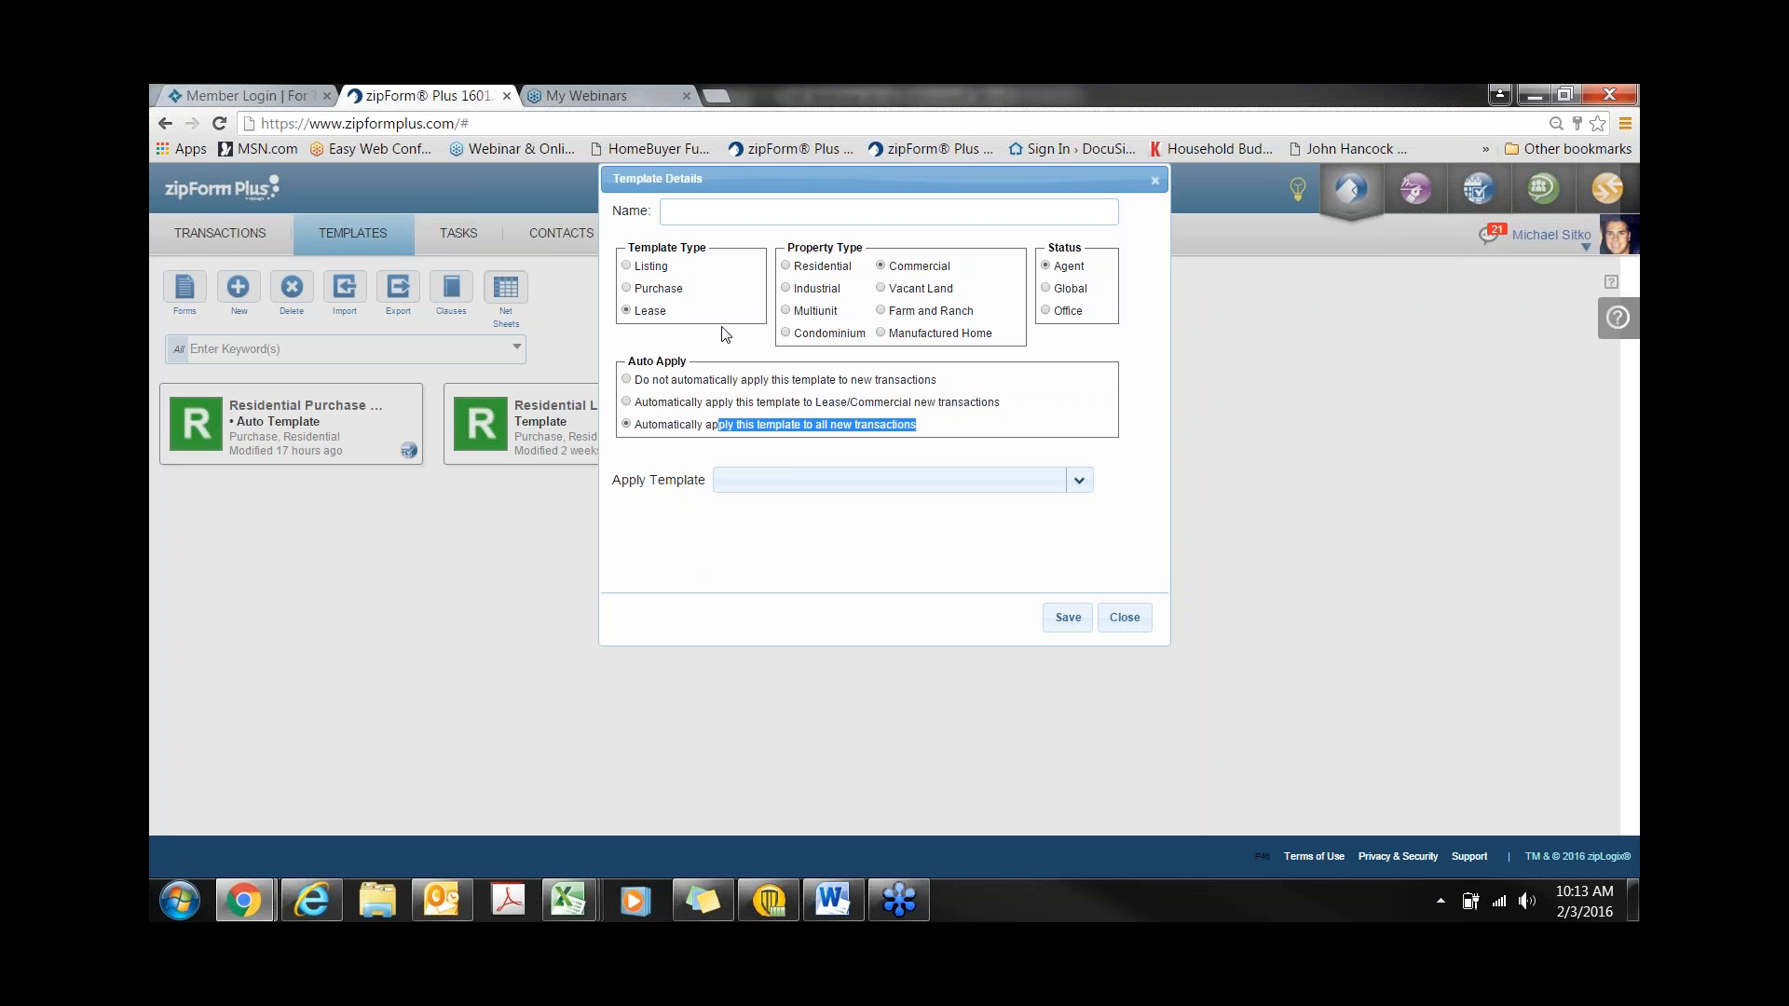
pyautogui.moveTo(626, 364); pyautogui.dragTo(689, 350)
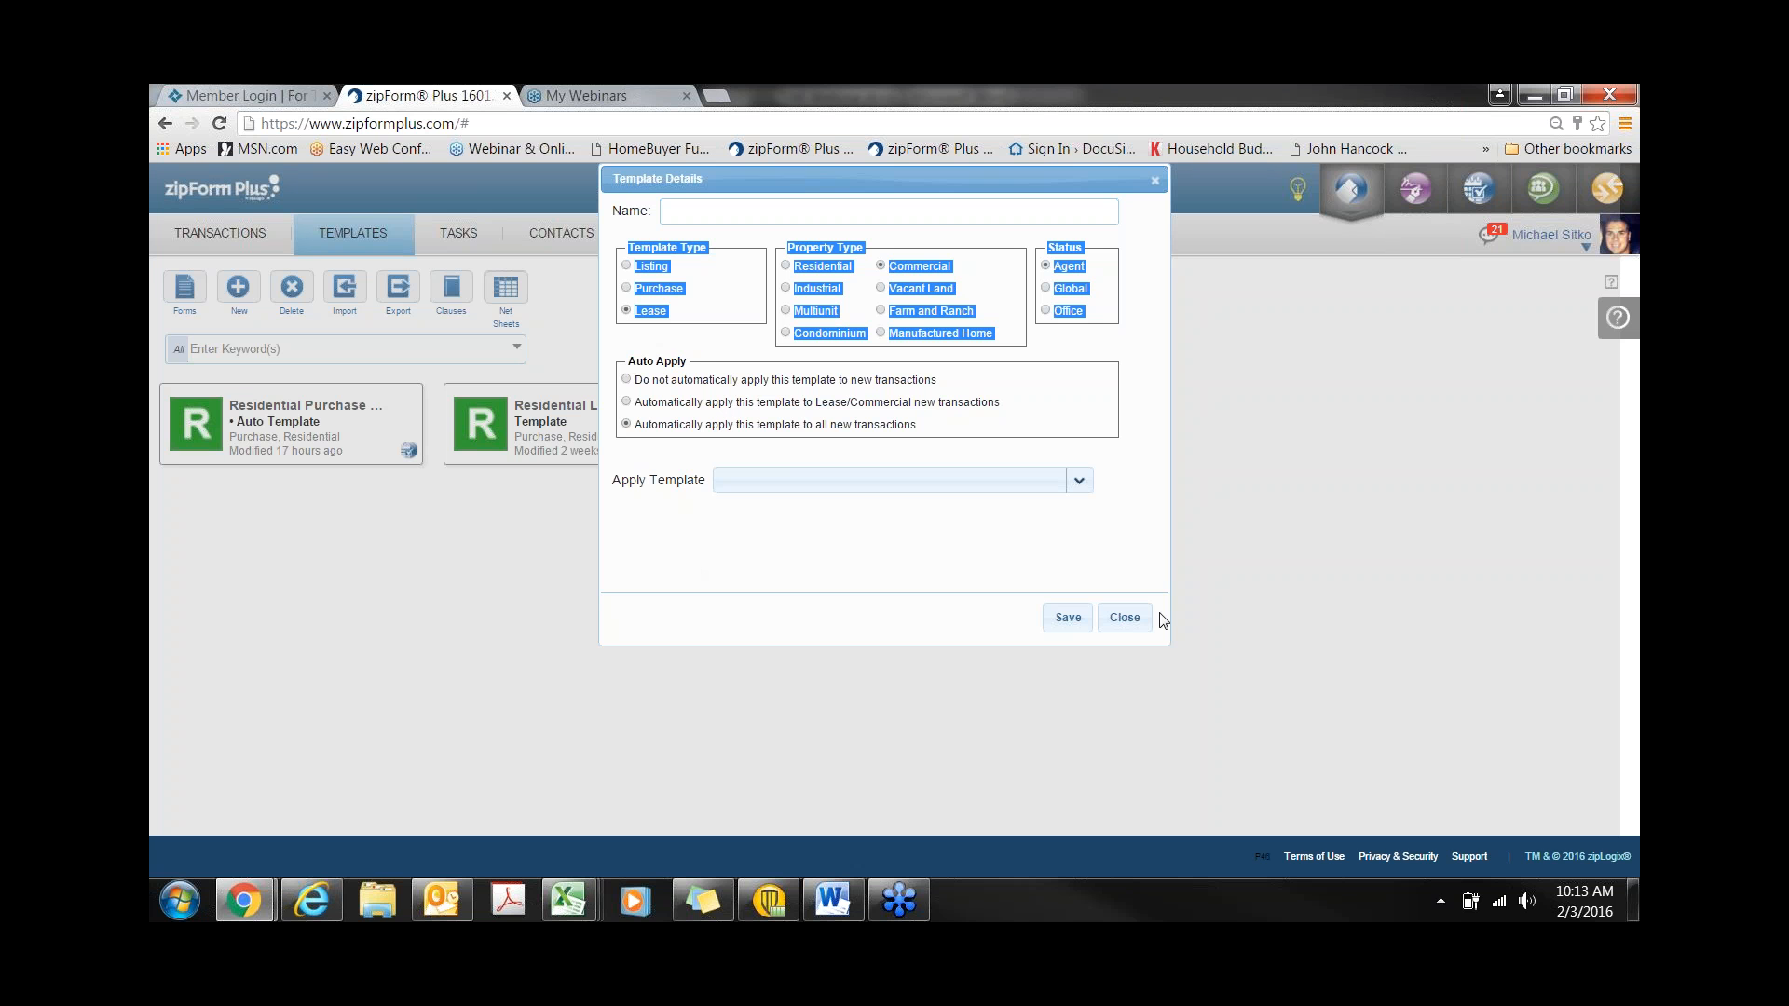
pyautogui.click(1125, 617)
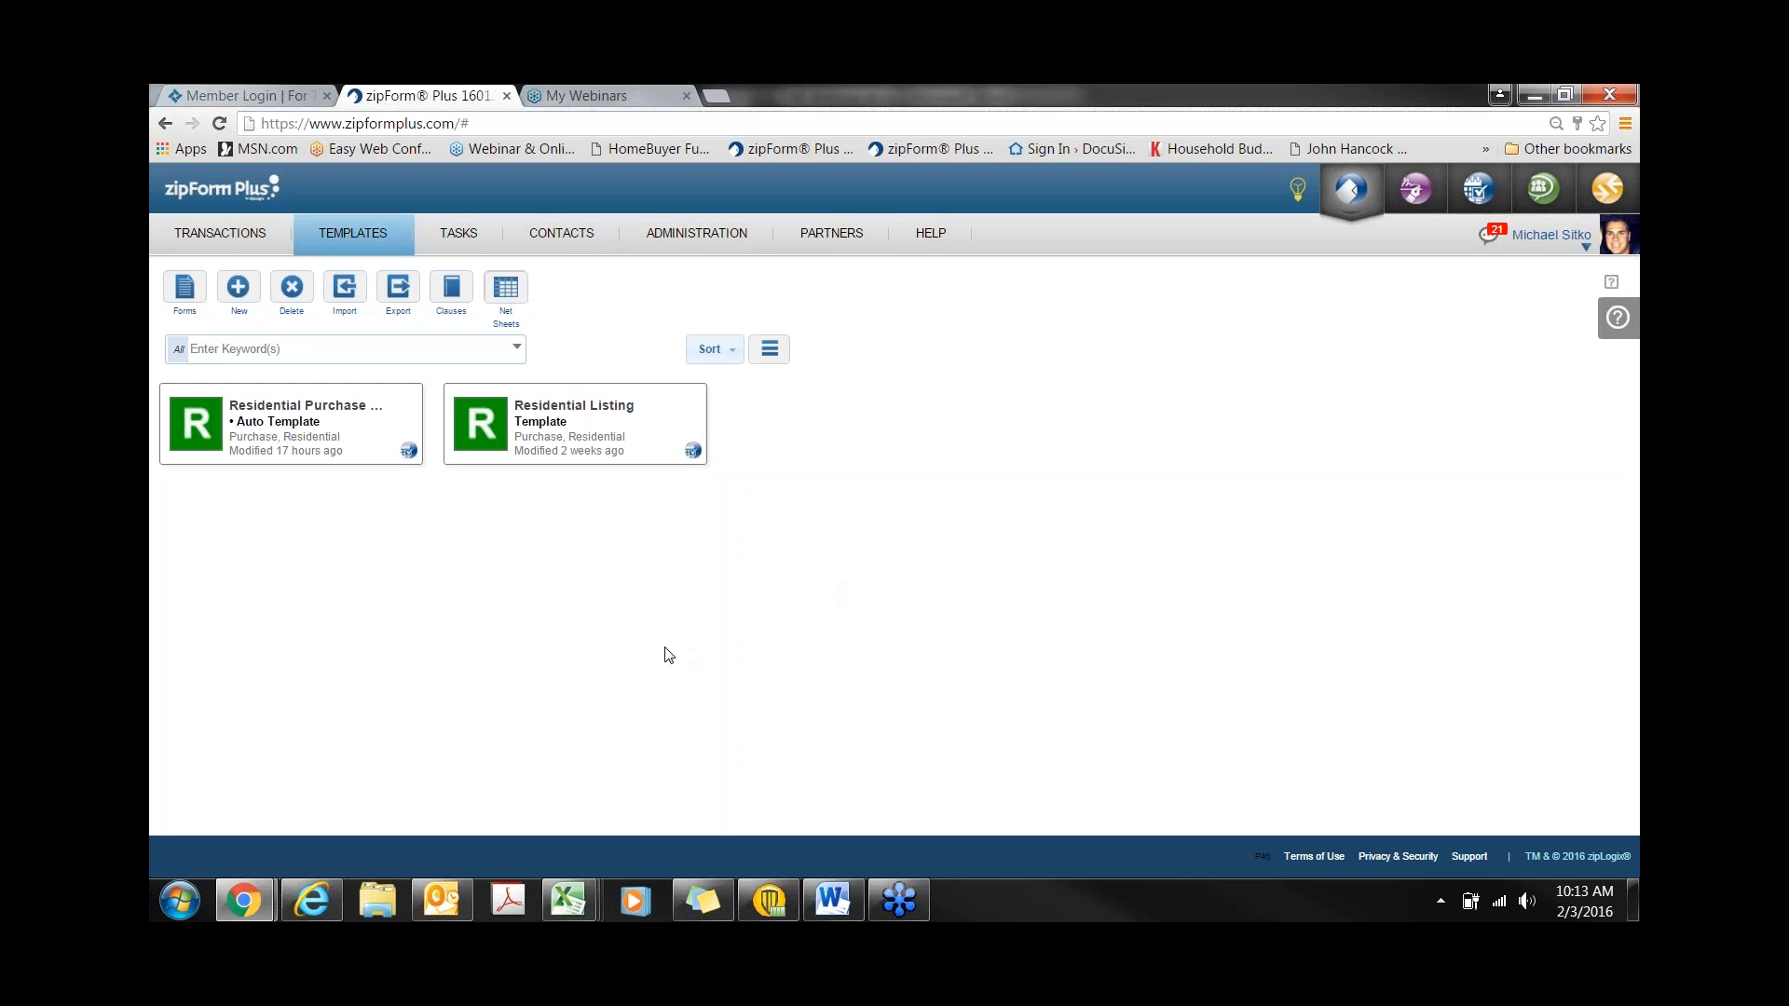
# - Open the Residential Purchase template, look through its cover sheet, then open the 1-4 Family Residential Contract (Resale)
pyautogui.click(315, 428)
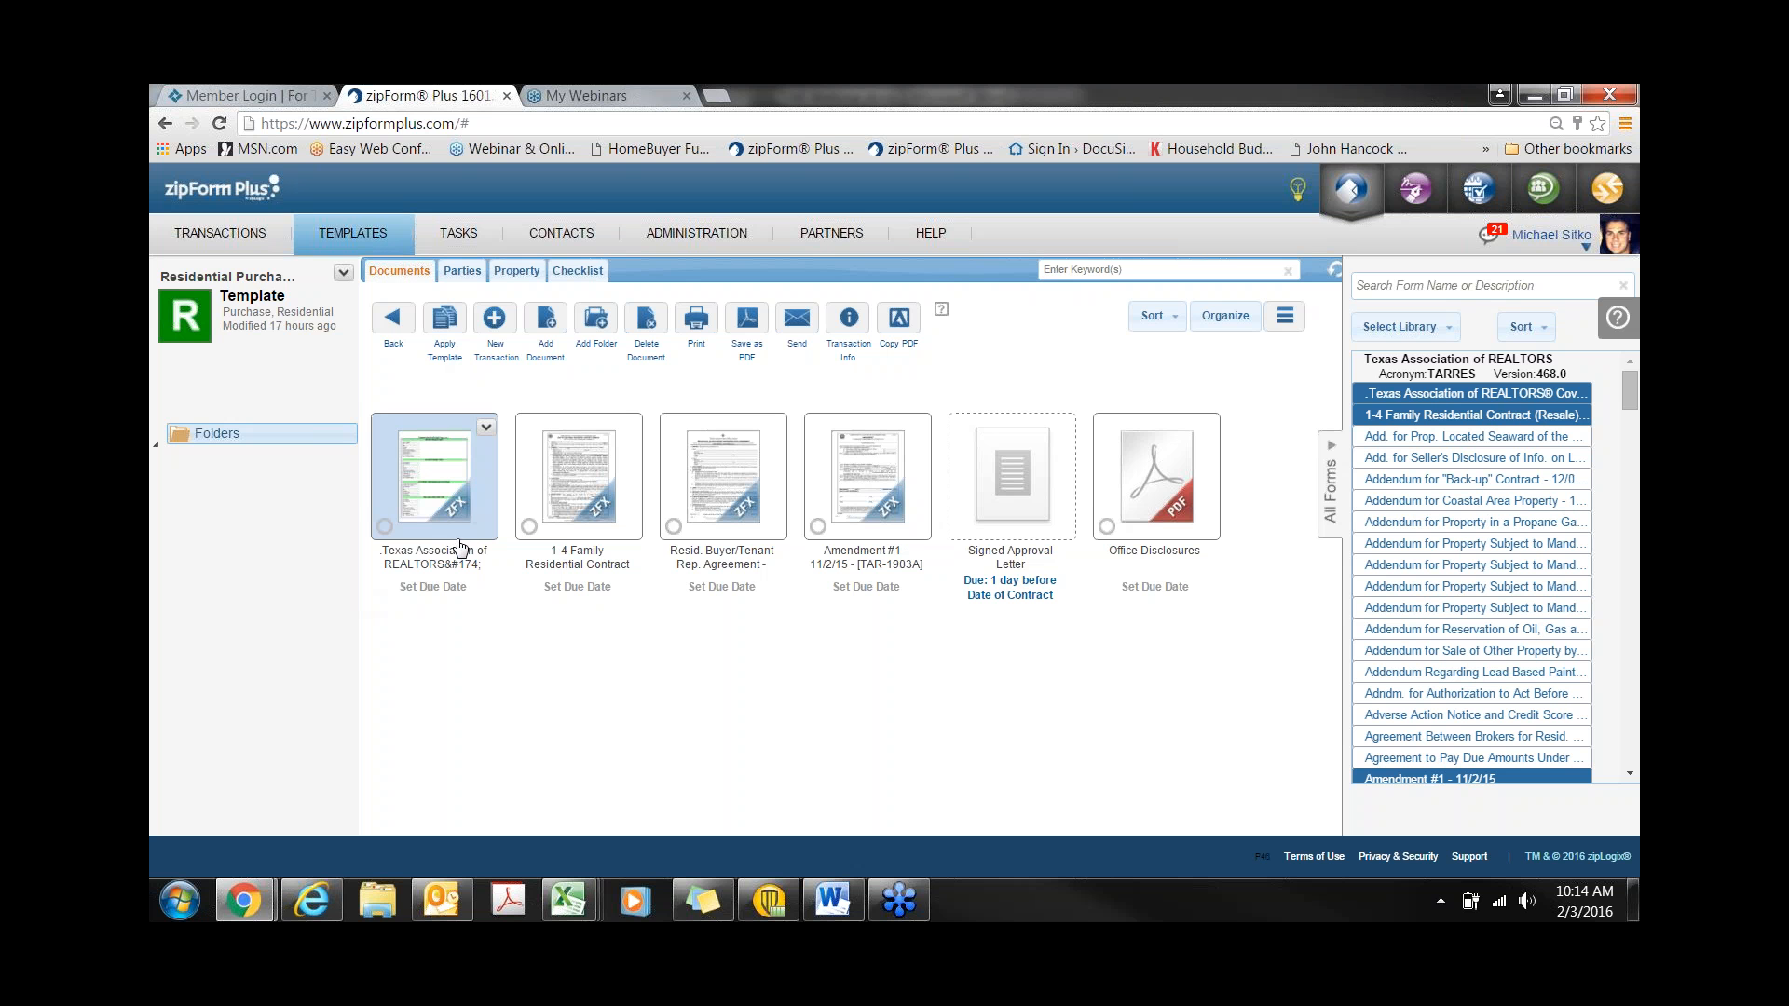
pyautogui.click(454, 505)
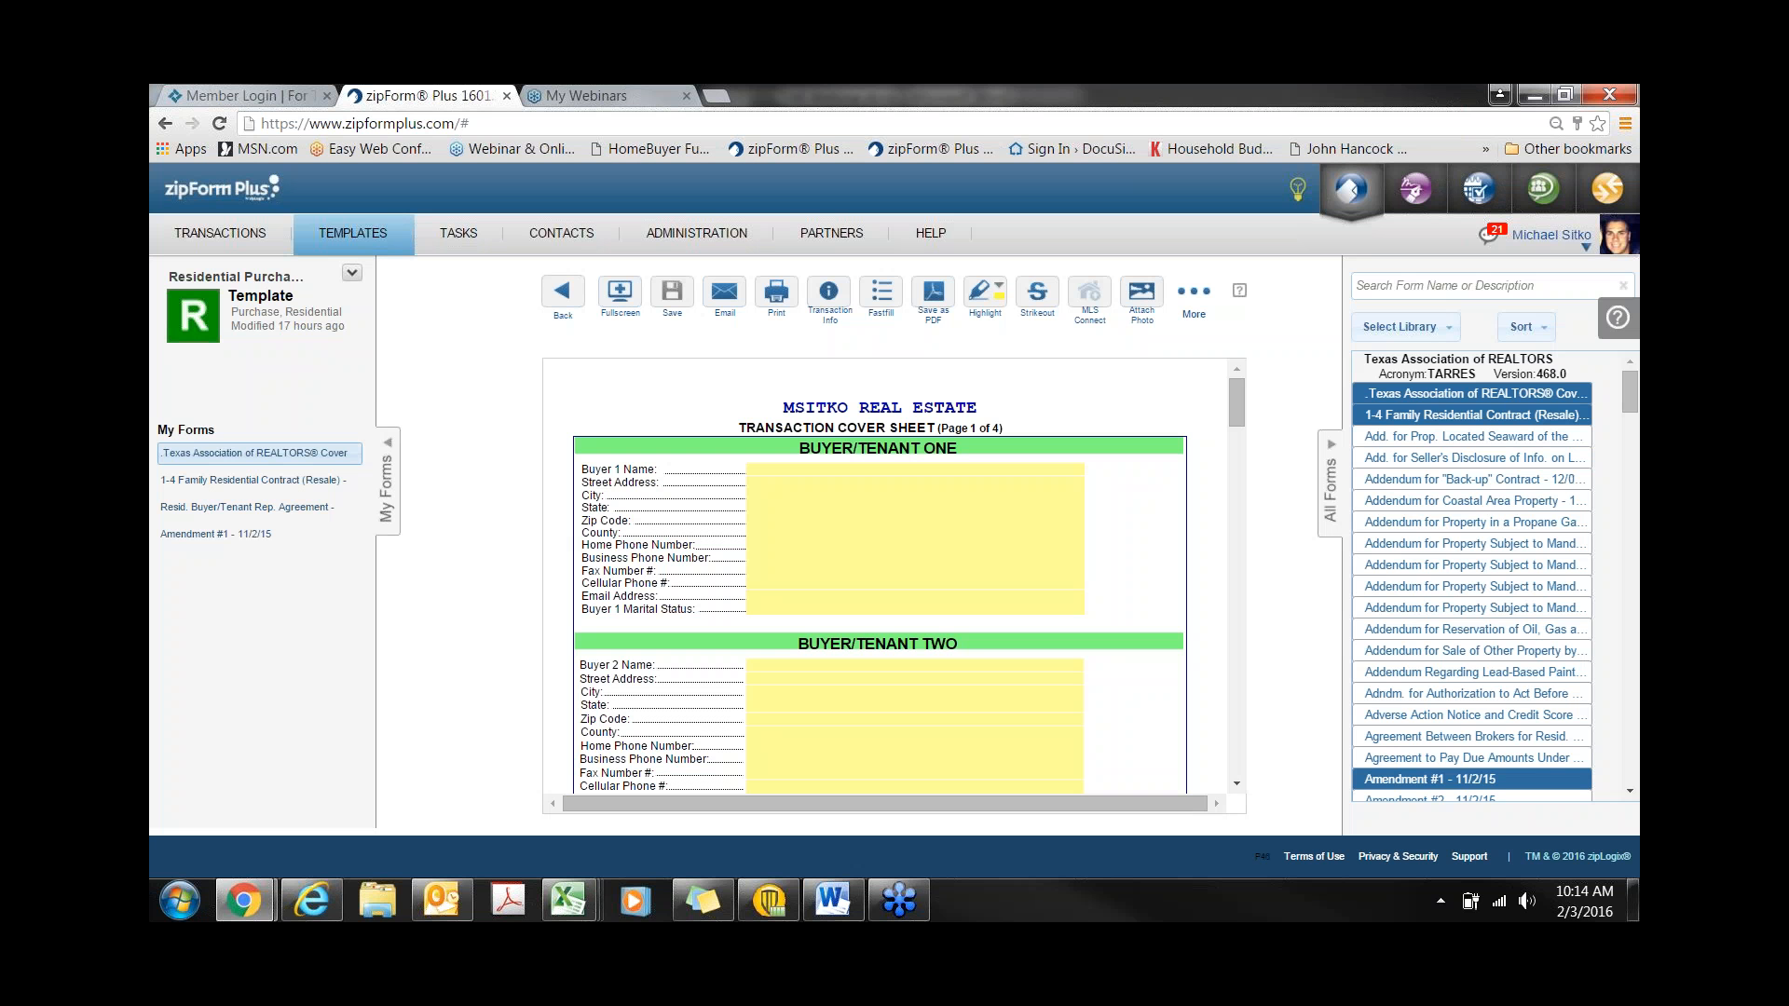
pyautogui.scroll(-12, 885, 578)
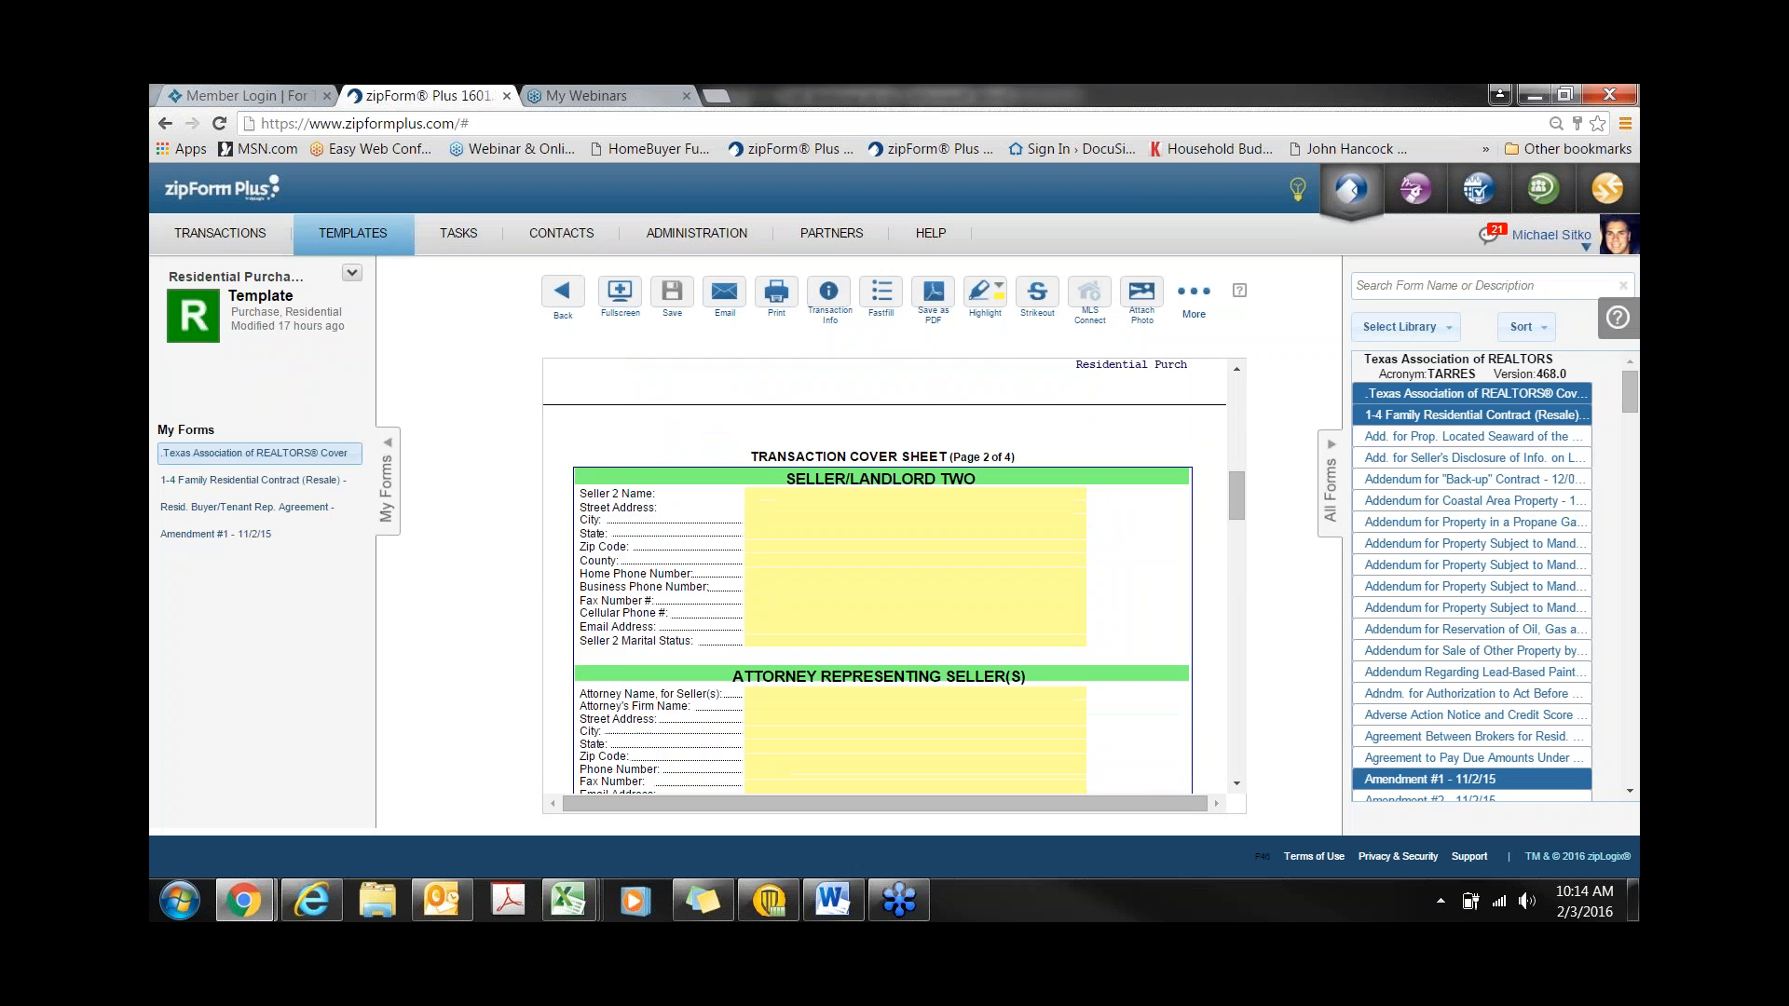
pyautogui.scroll(-4, 871, 606)
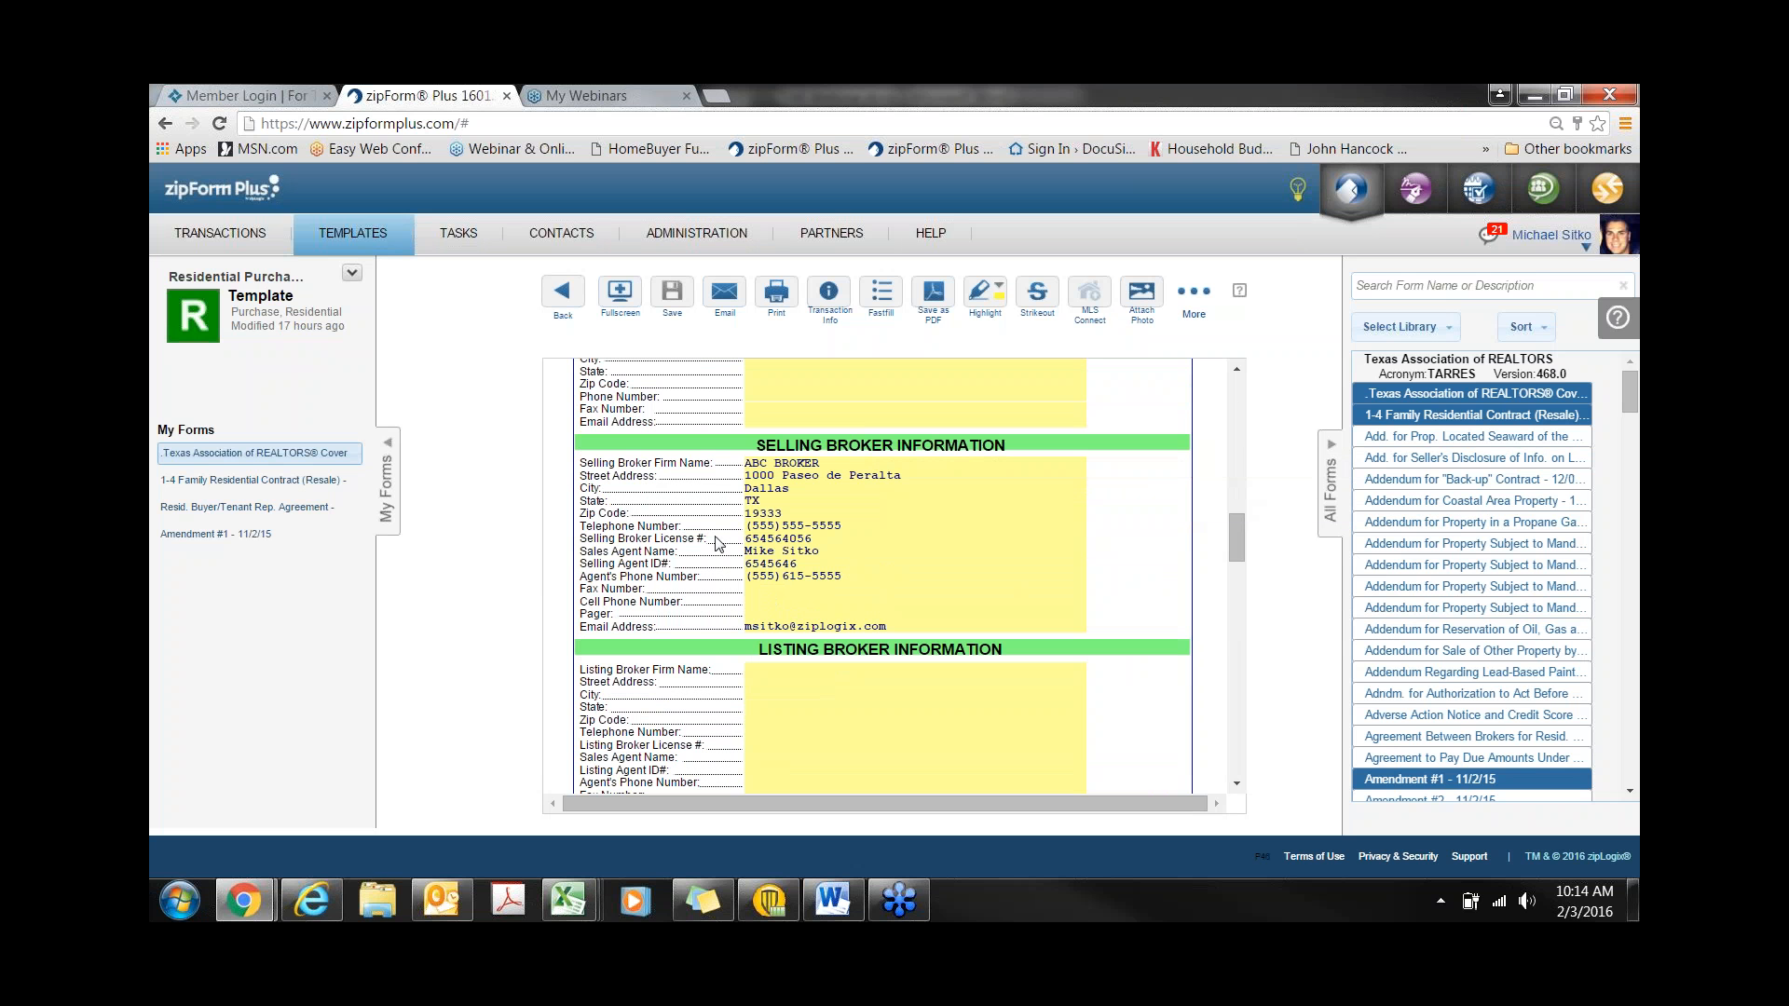
pyautogui.click(266, 484)
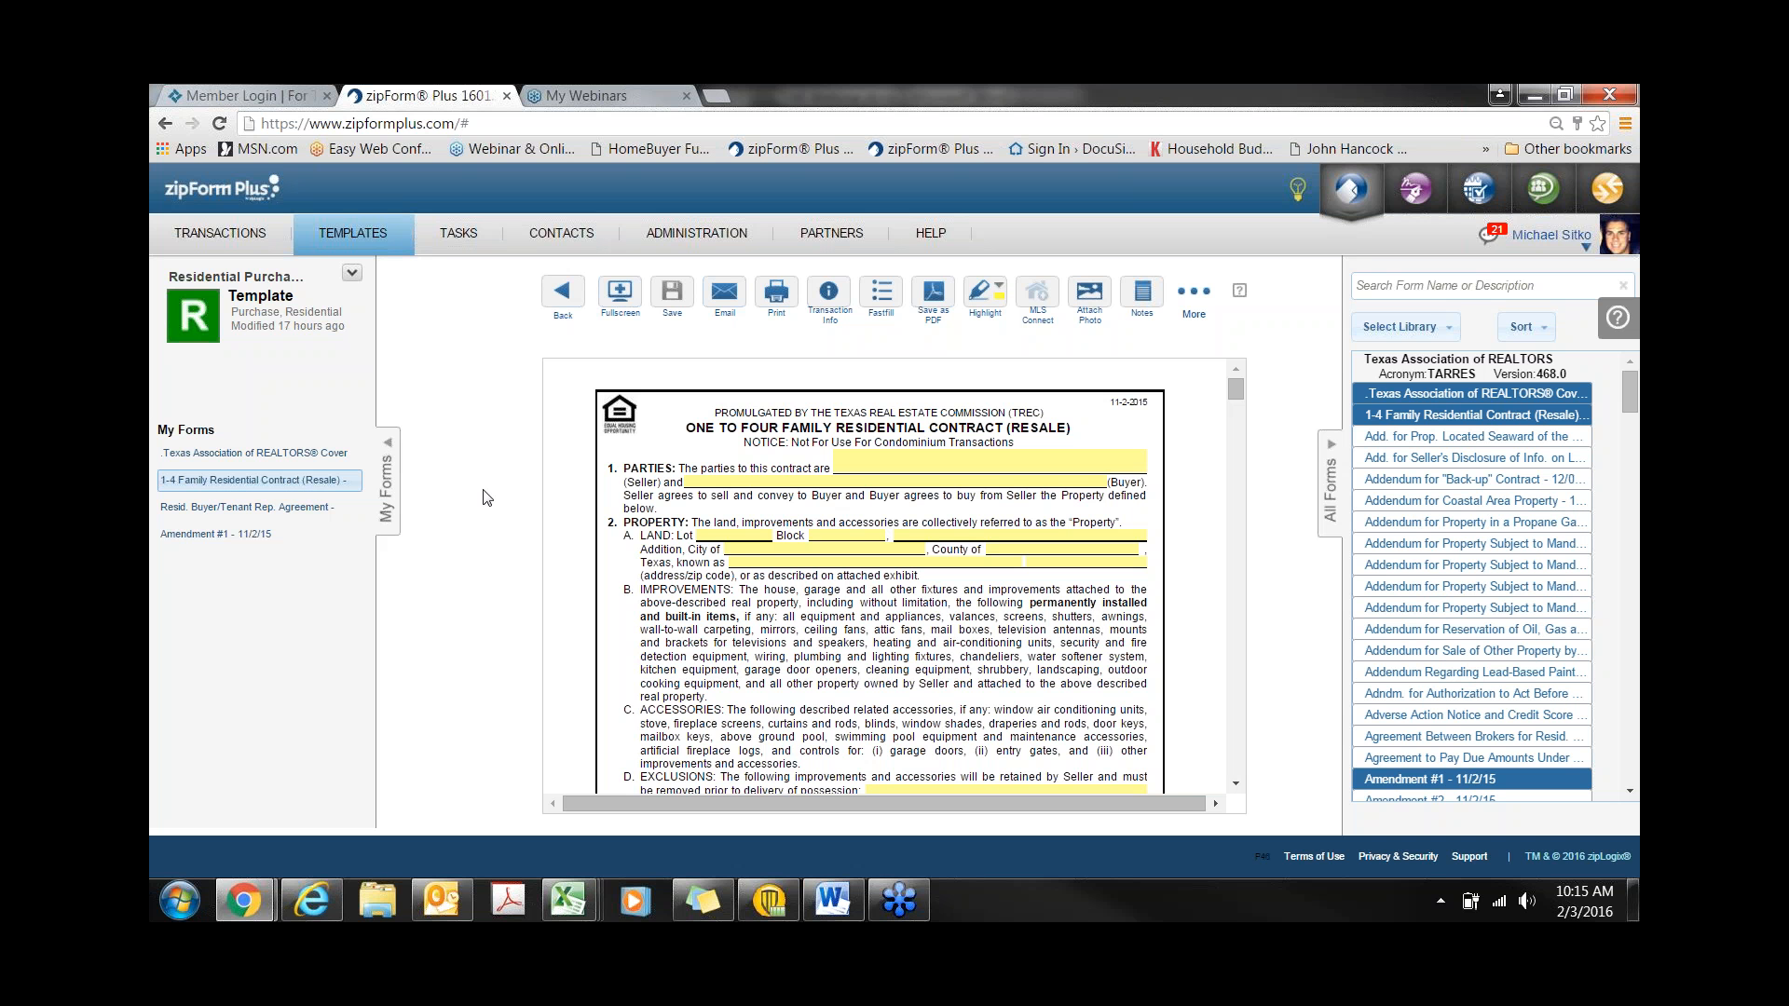
# - Leave the contract form and go back to the Residential Purchase template's six documents
pyautogui.click(562, 296)
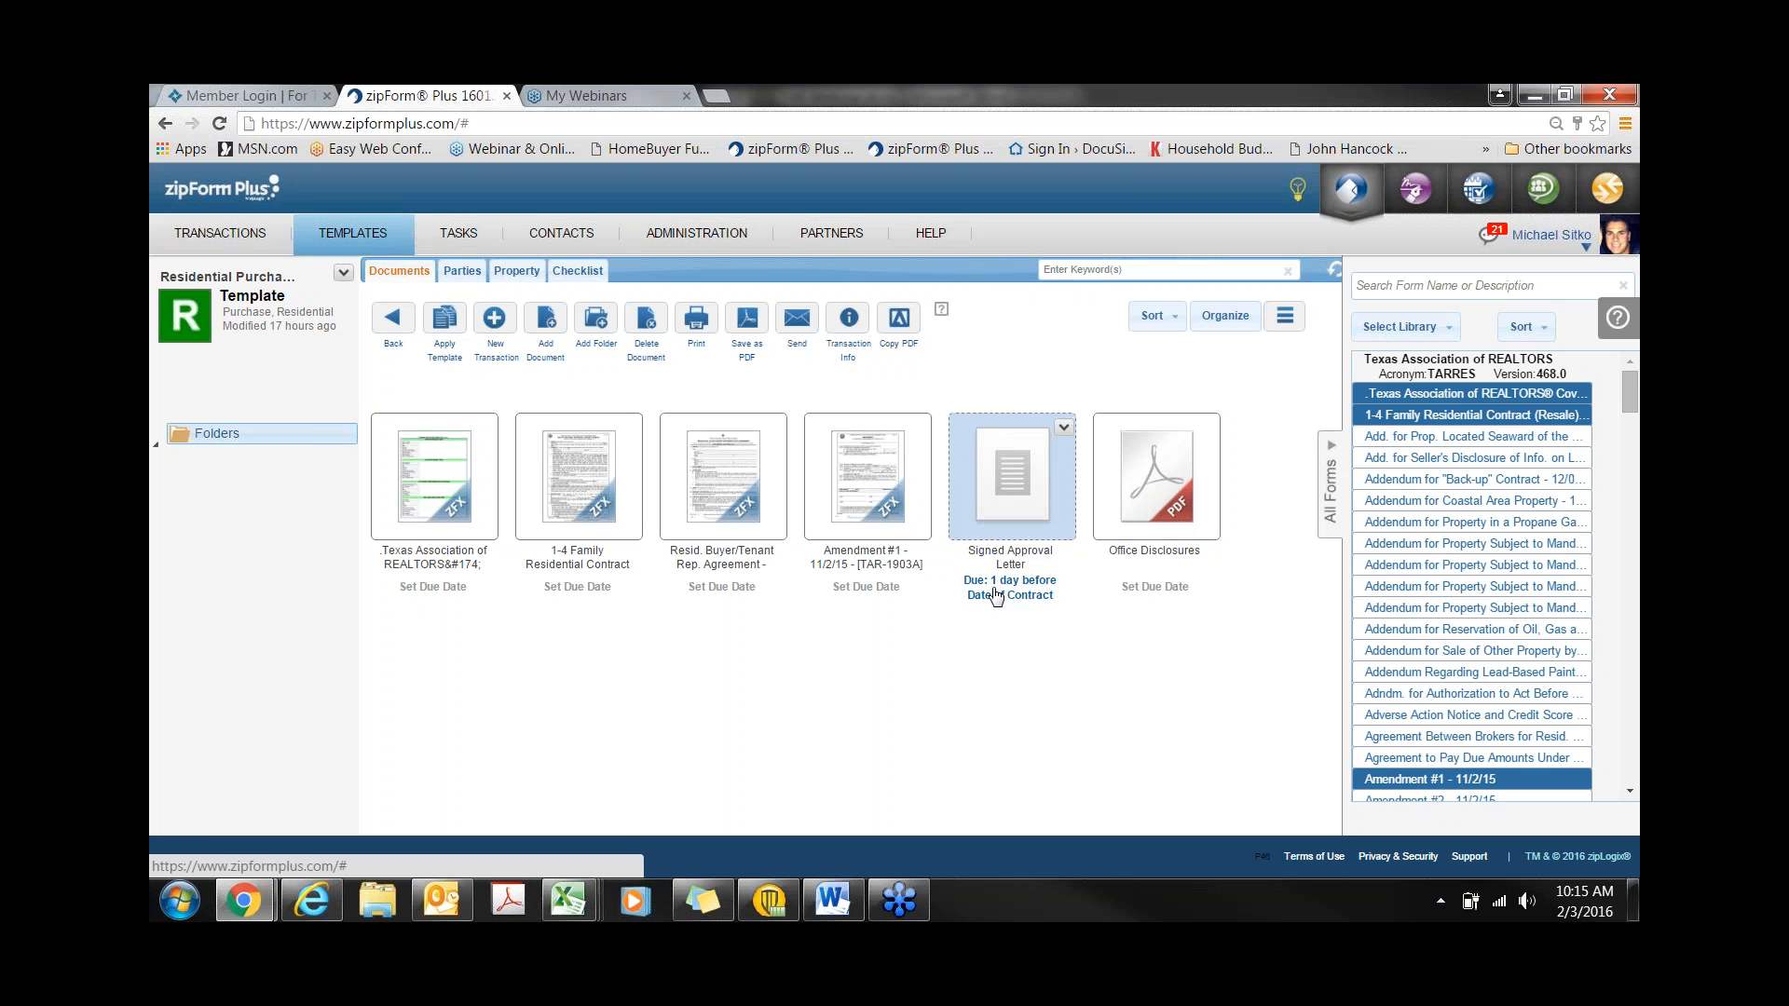
pyautogui.click(1010, 489)
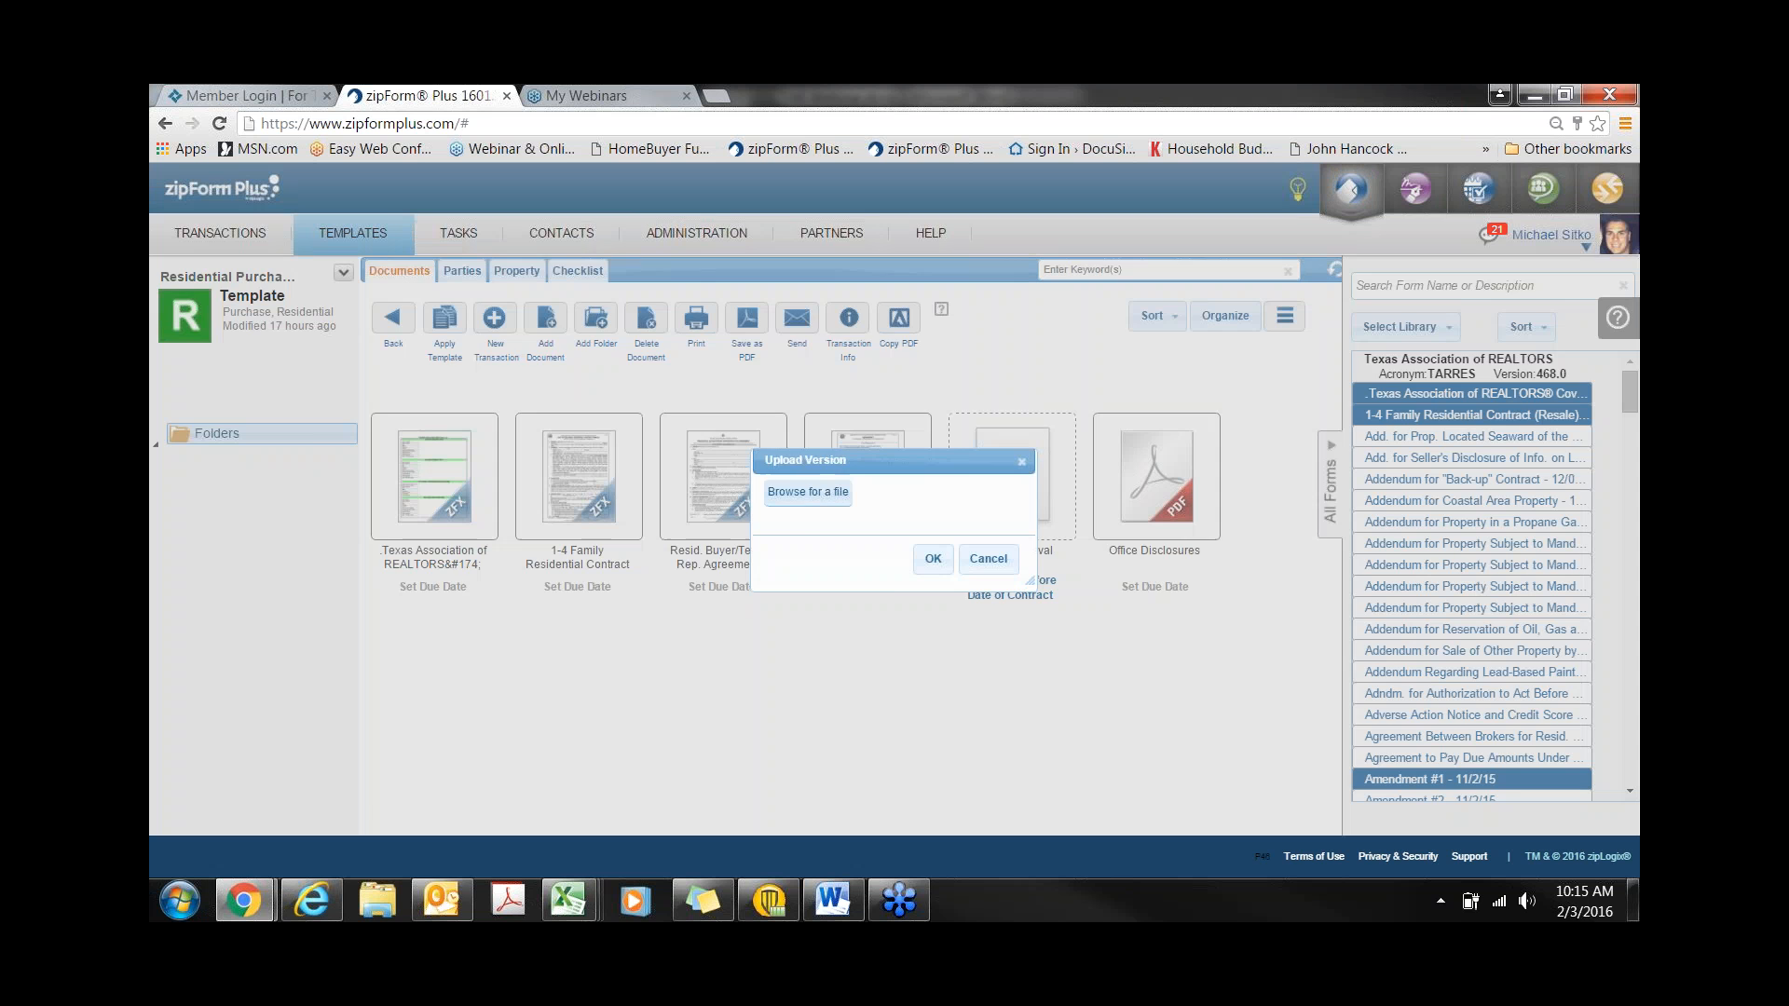
pyautogui.click(989, 559)
pyautogui.click(1020, 607)
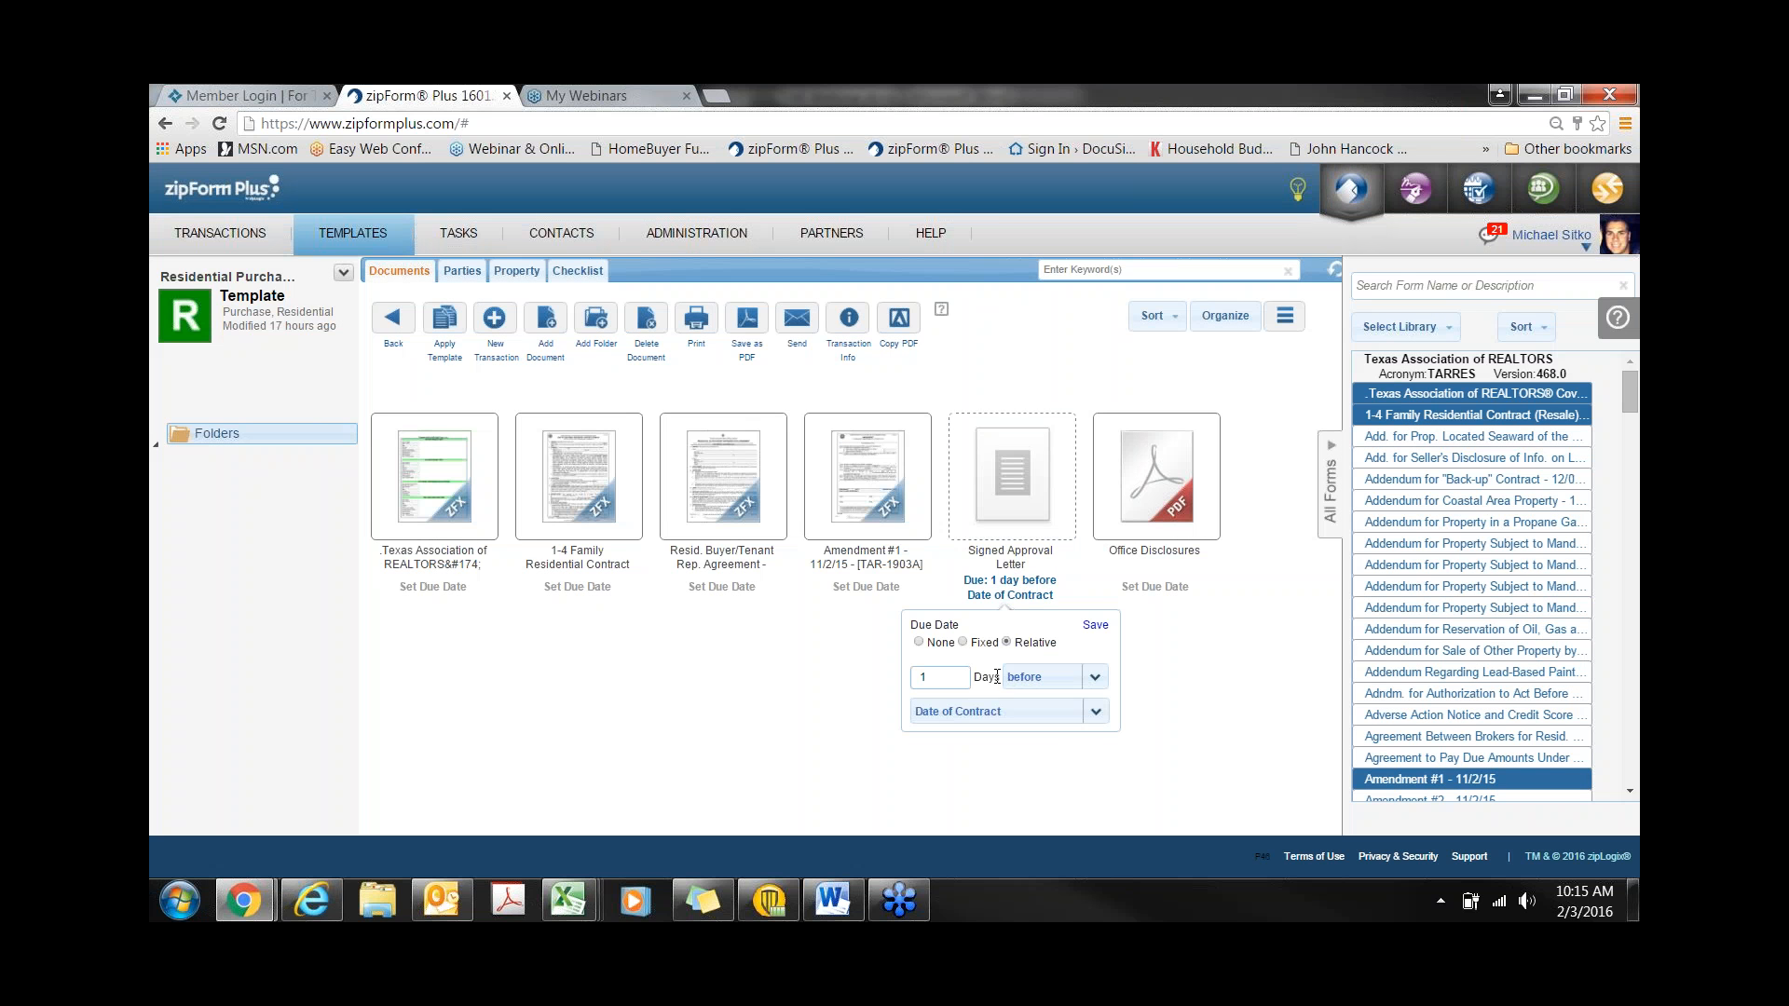
pyautogui.click(1095, 678)
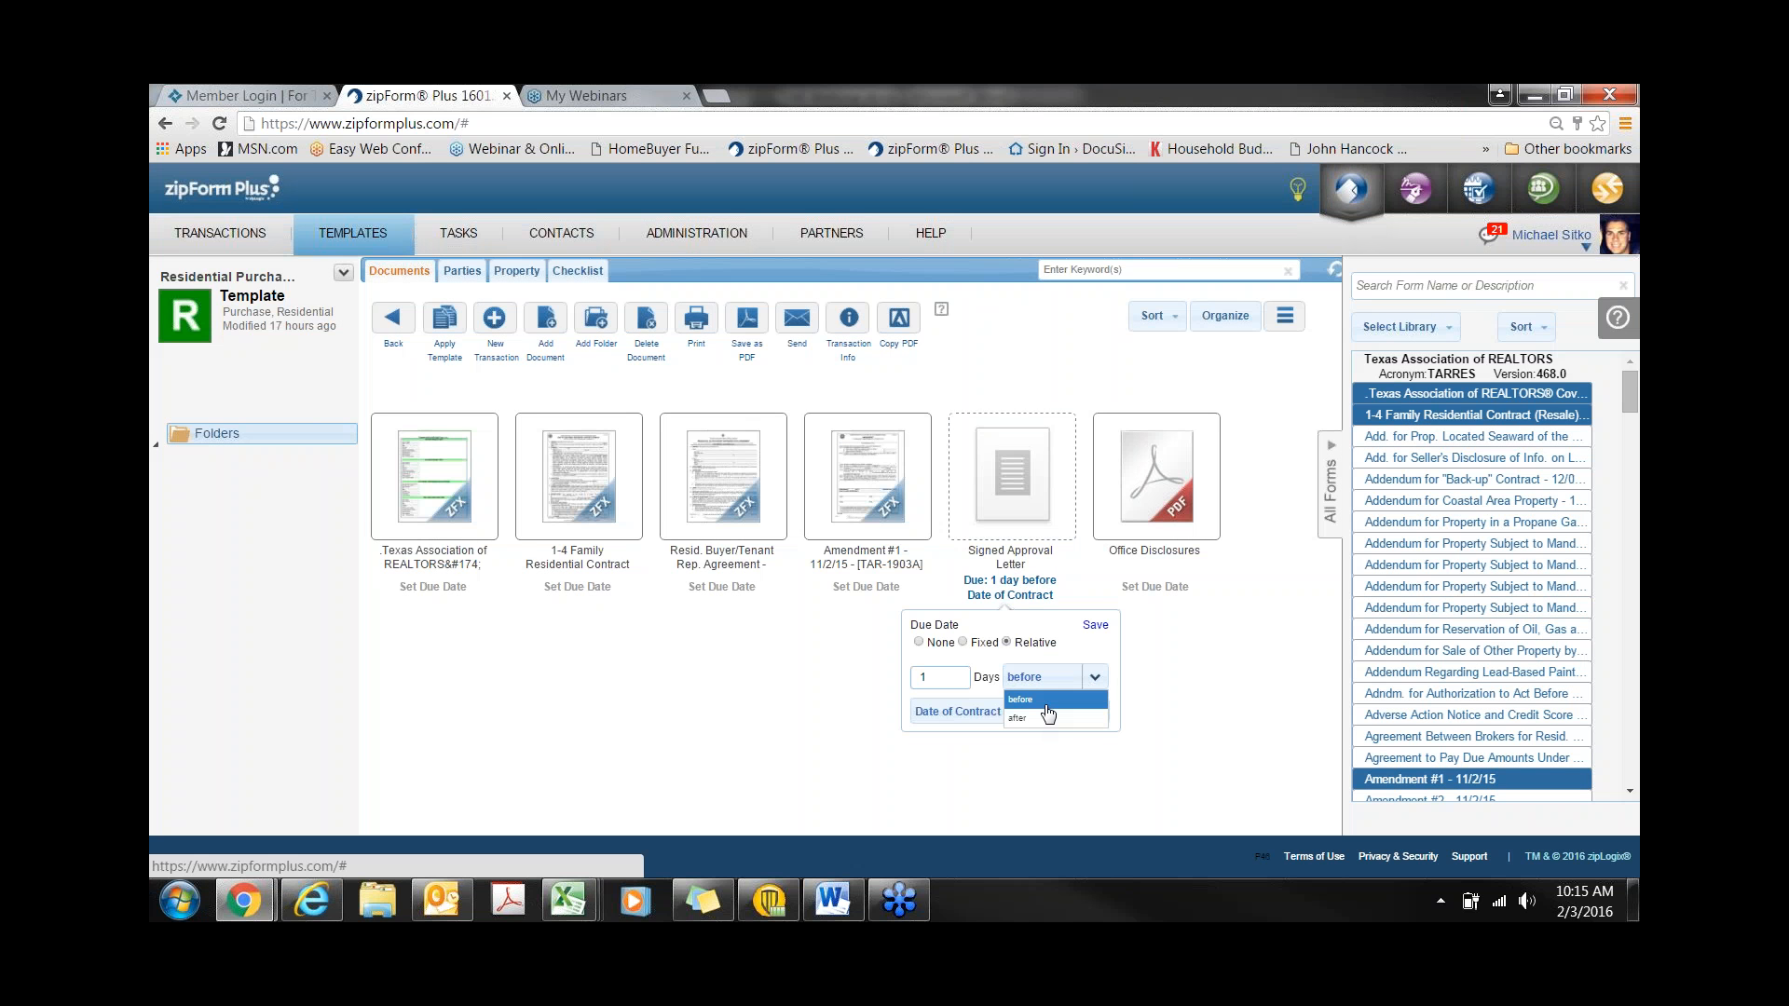
pyautogui.click(1045, 701)
pyautogui.click(964, 714)
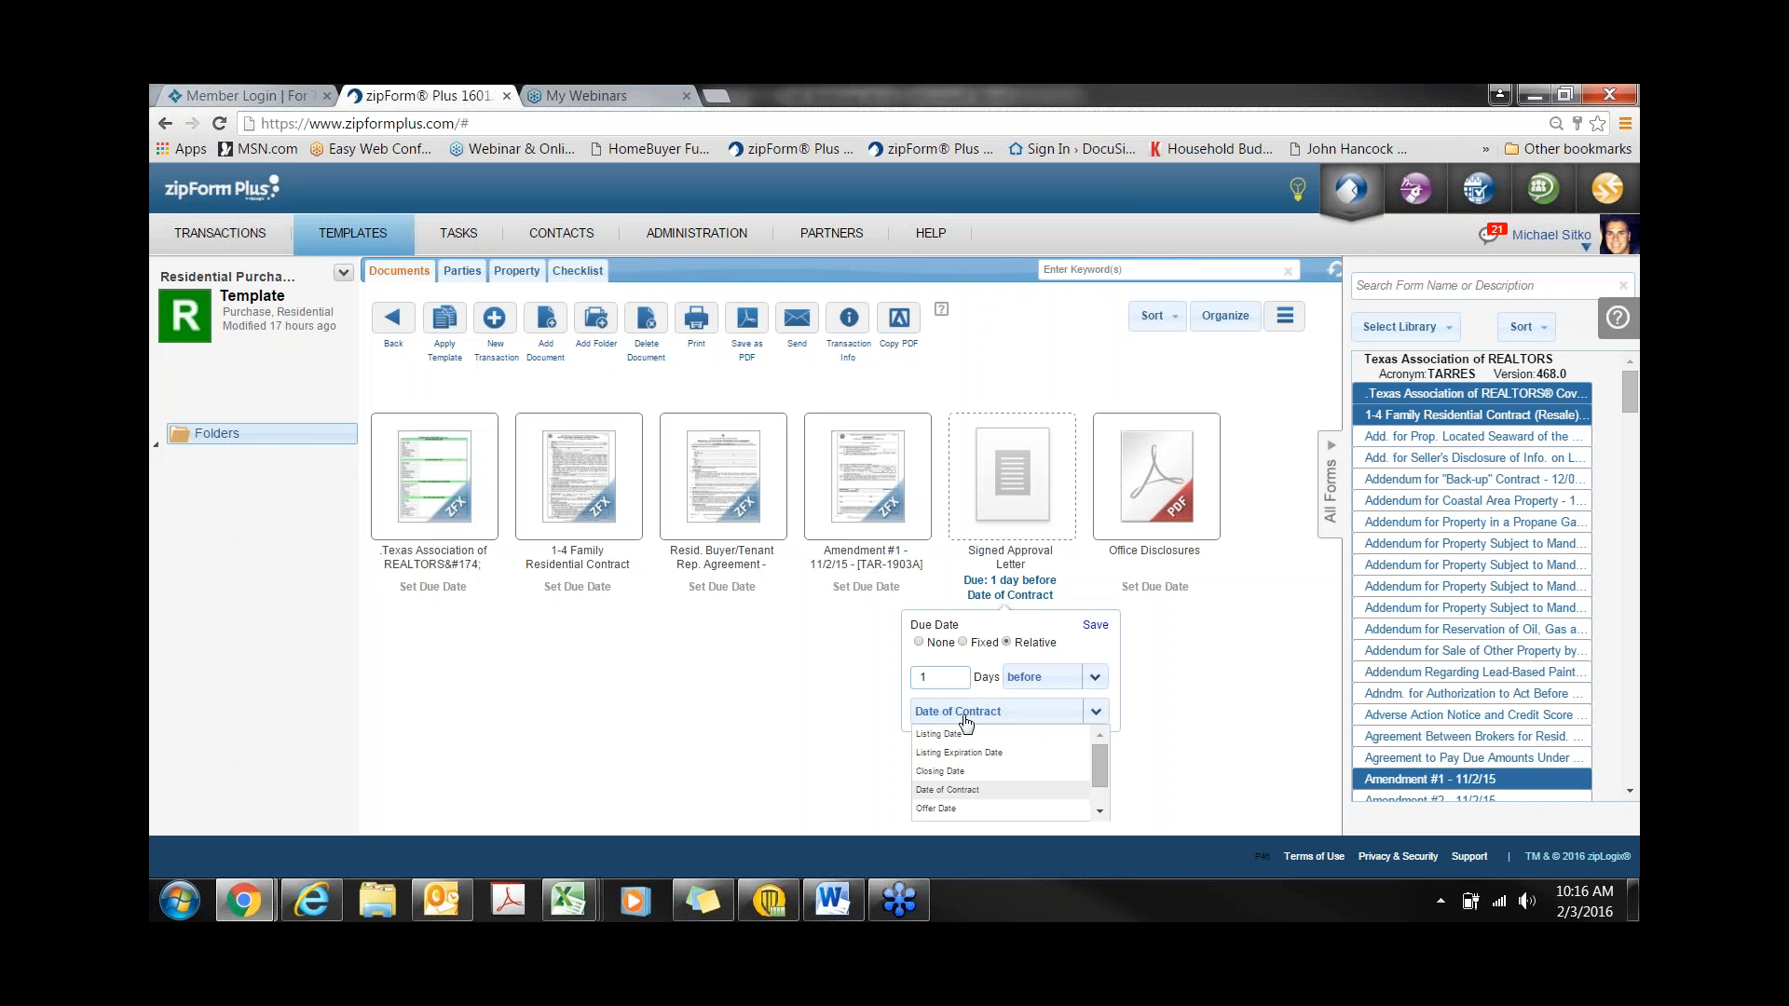
pyautogui.scroll(-1, 965, 723)
pyautogui.scroll(1, 969, 741)
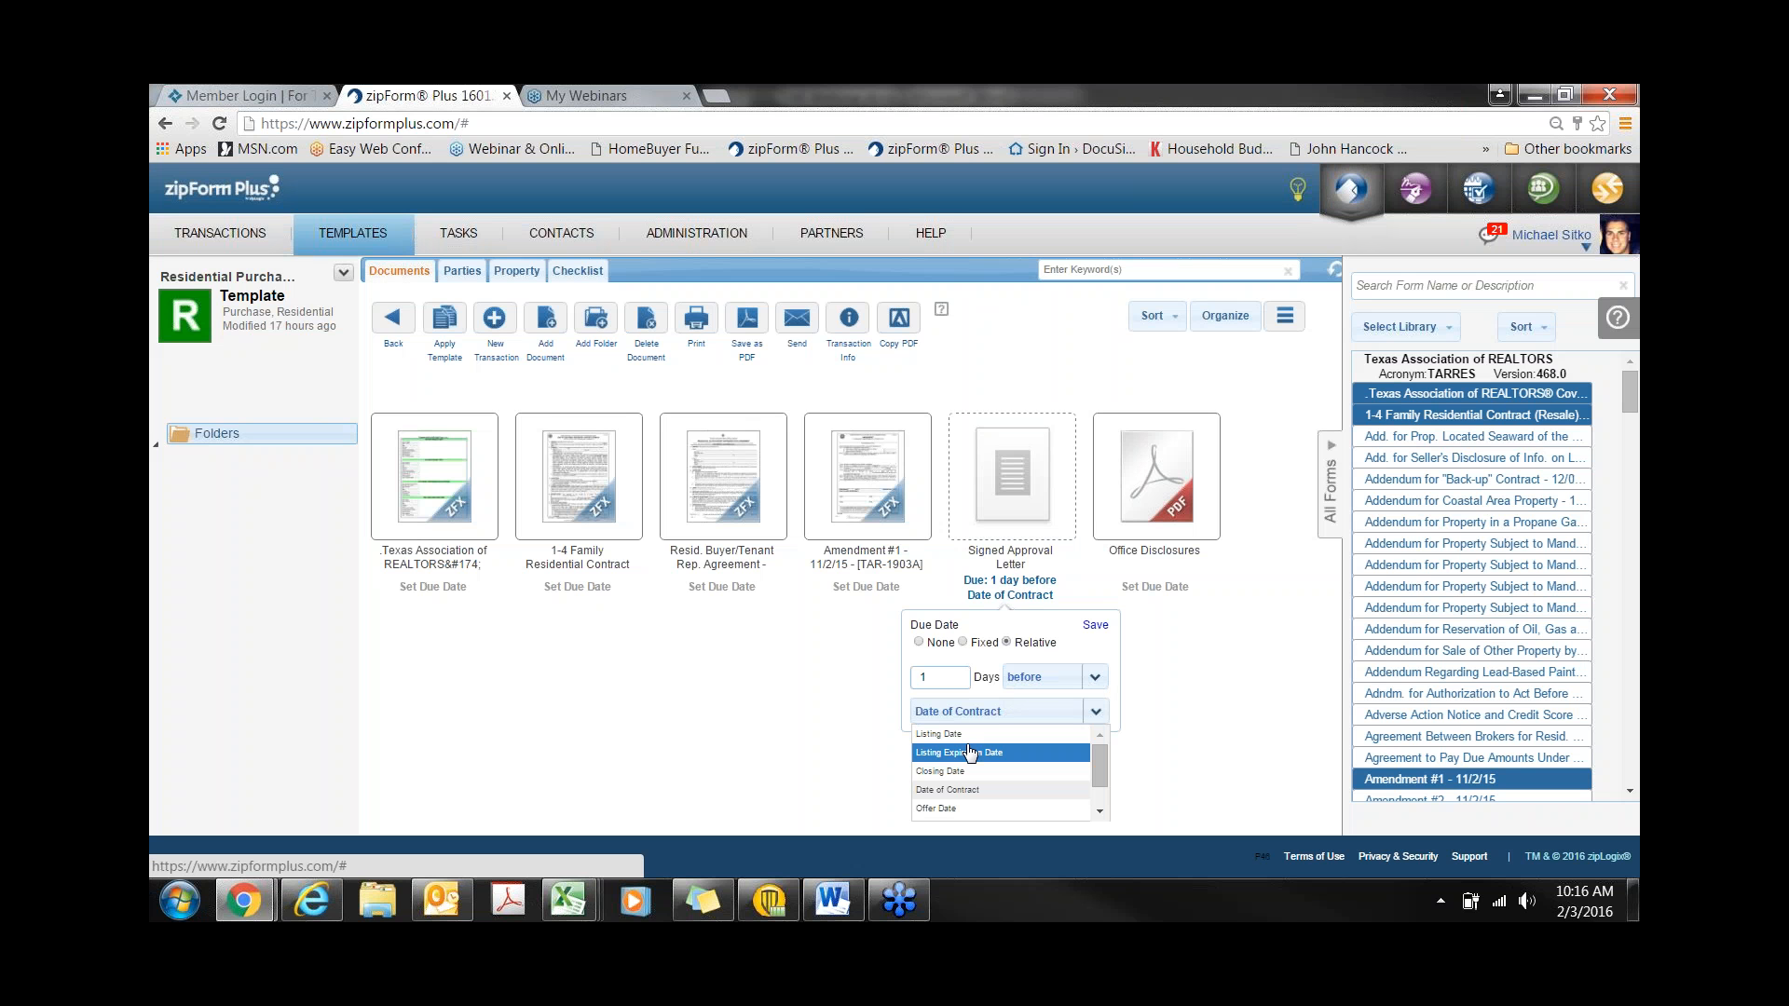
pyautogui.click(1095, 626)
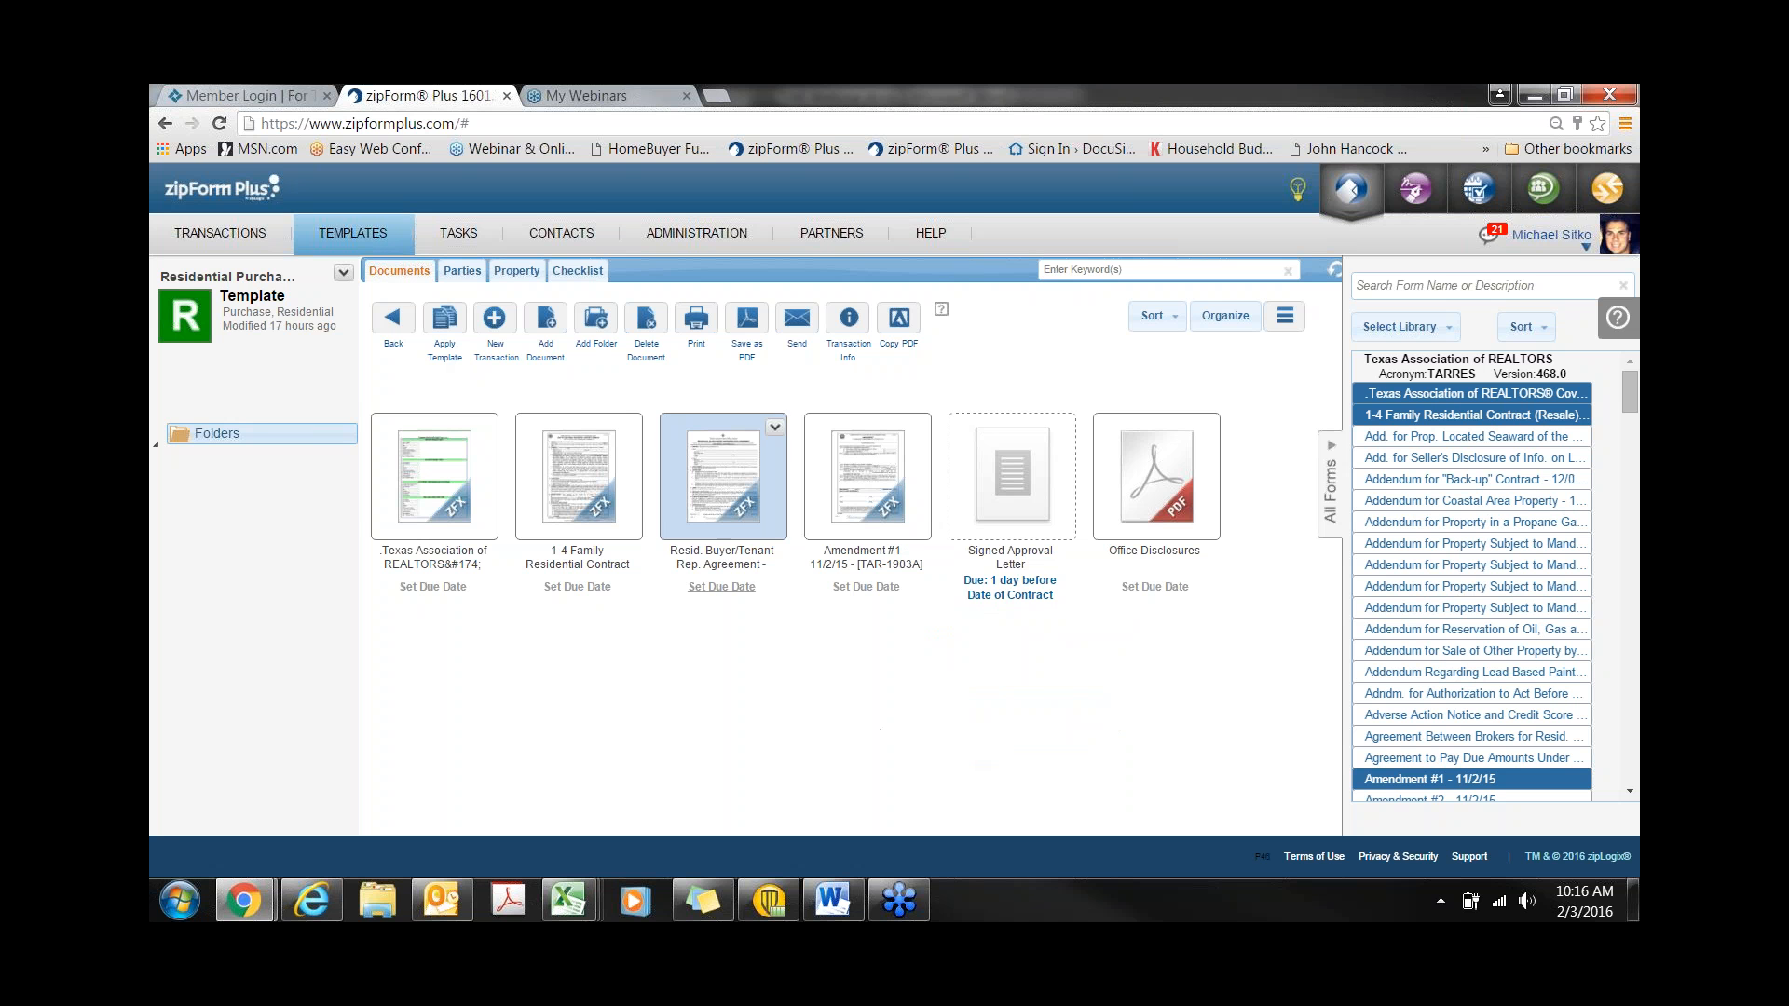
# - Cancel the Add Document prompt and show the template's Checklist tab with task due dates
pyautogui.click(547, 323)
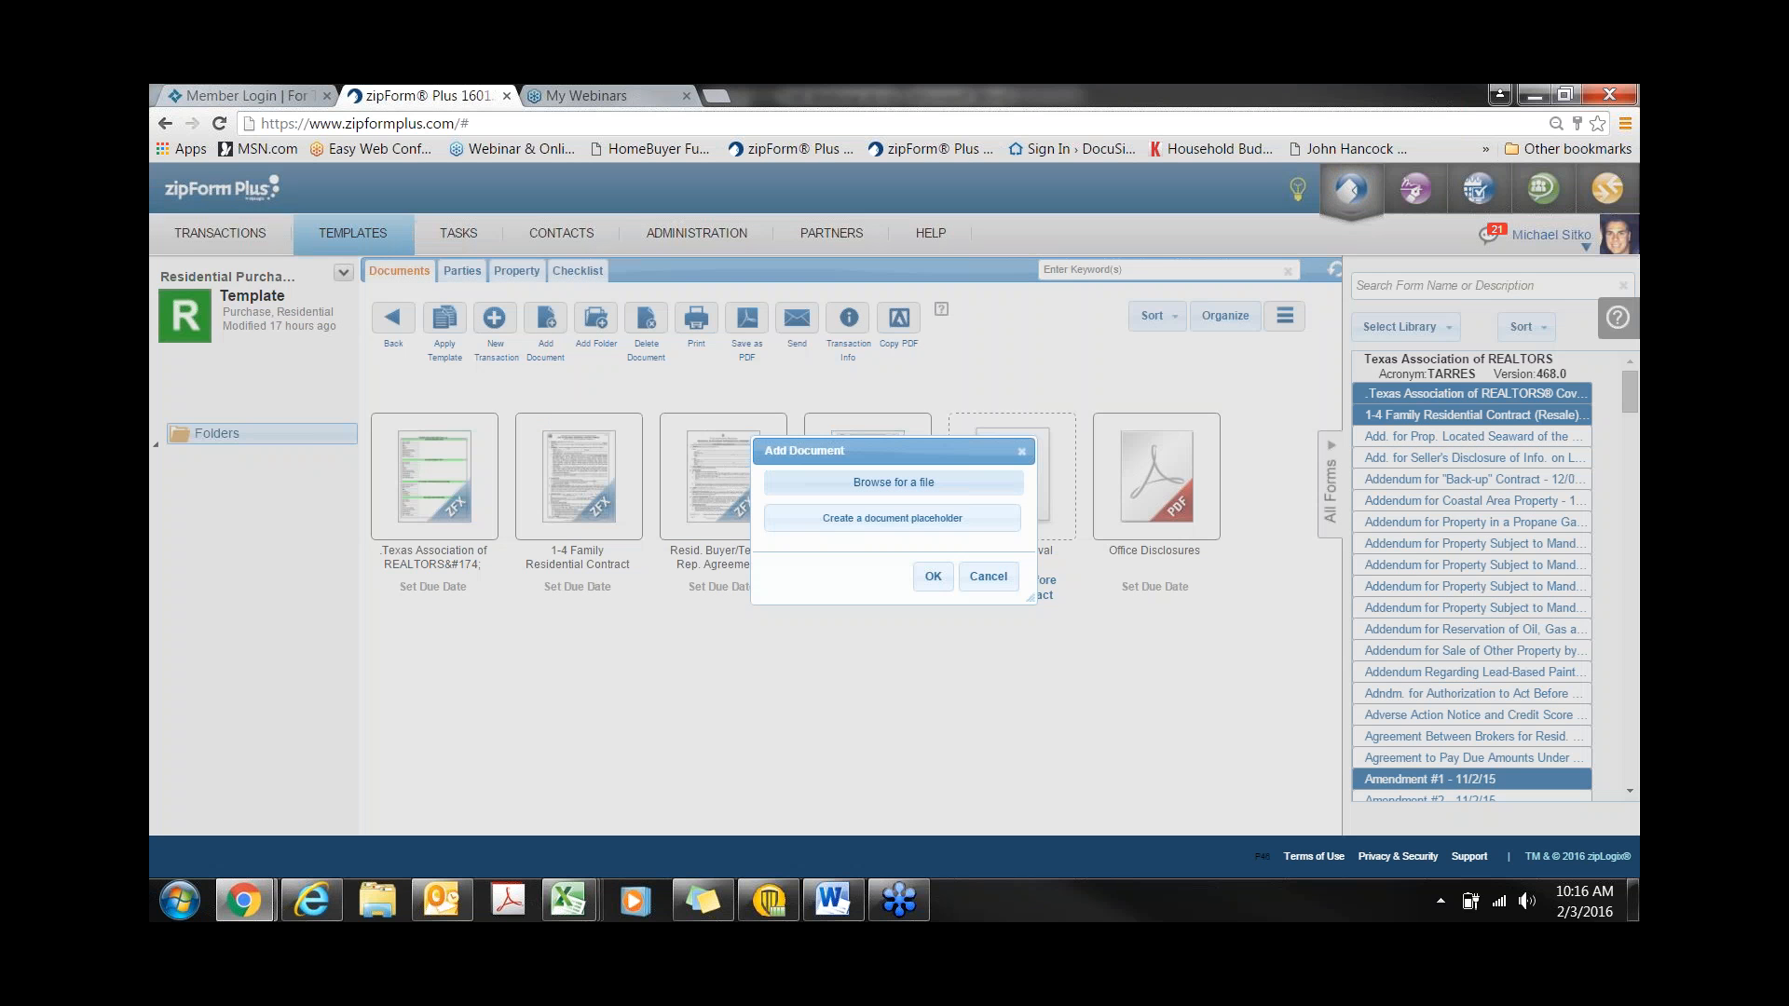
pyautogui.moveTo(903, 455); pyautogui.dragTo(749, 439)
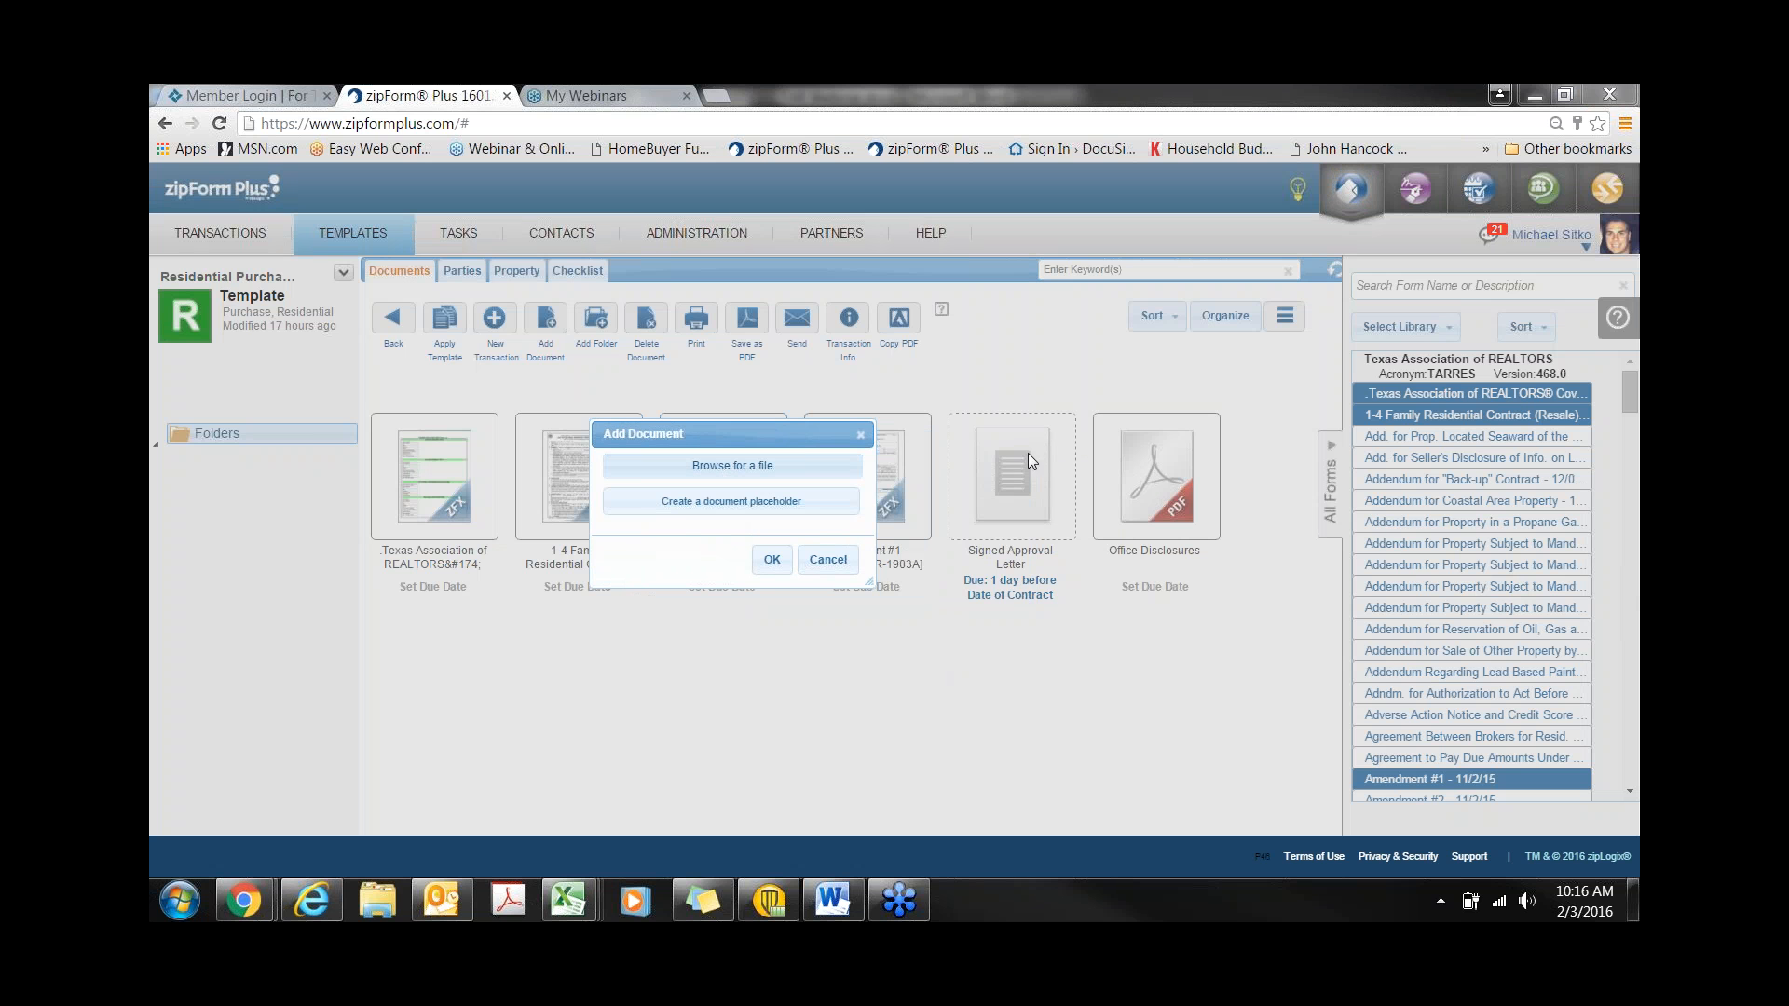
pyautogui.click(861, 434)
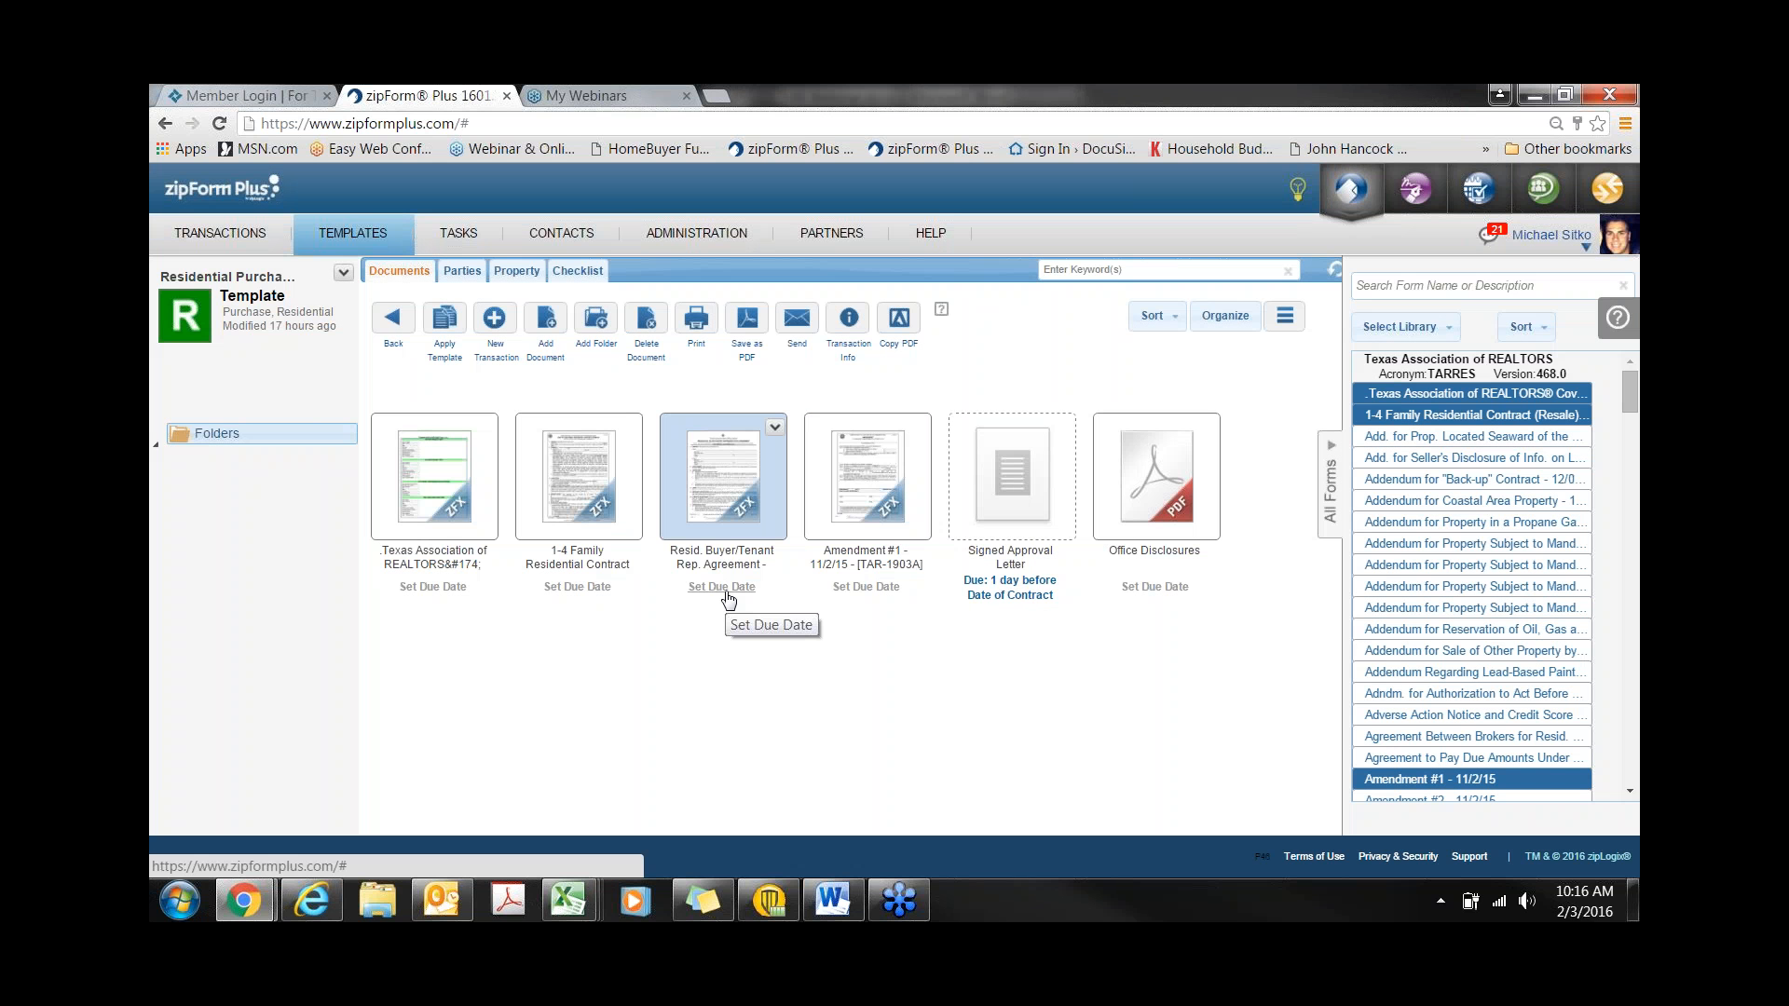
pyautogui.click(726, 587)
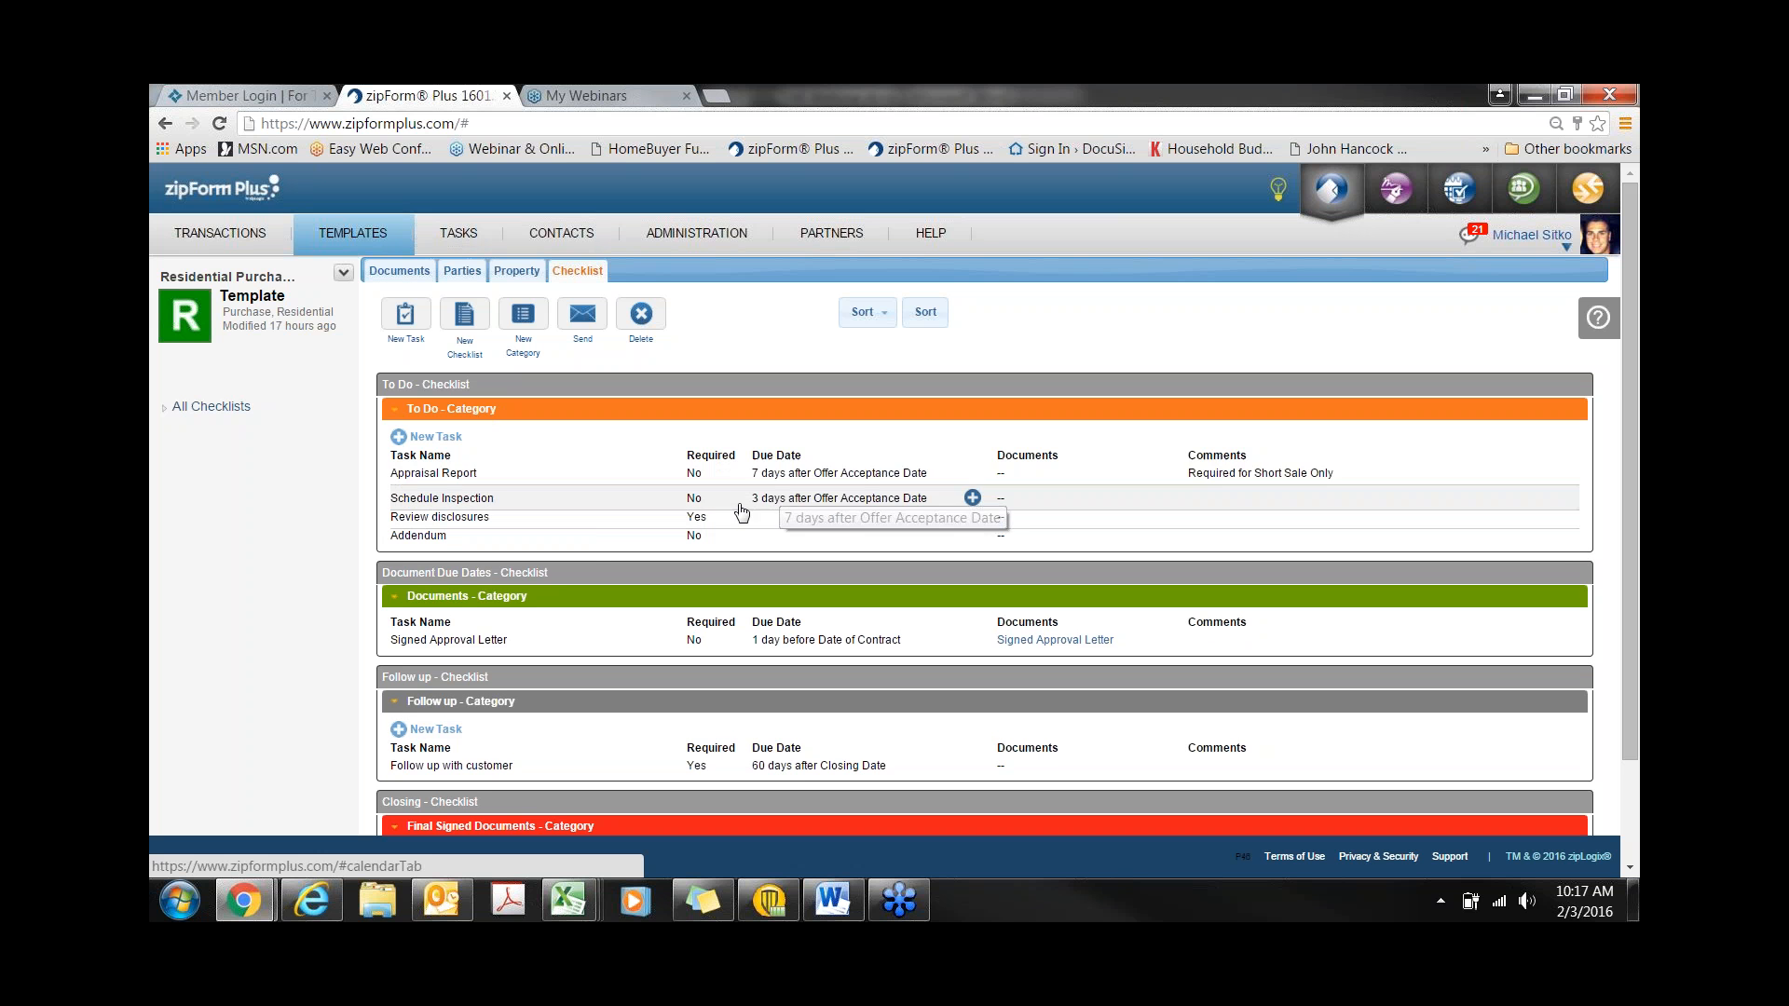
# - Review the template checklist's due dates, then switch to the Transactions list
pyautogui.scroll(-3, 739, 512)
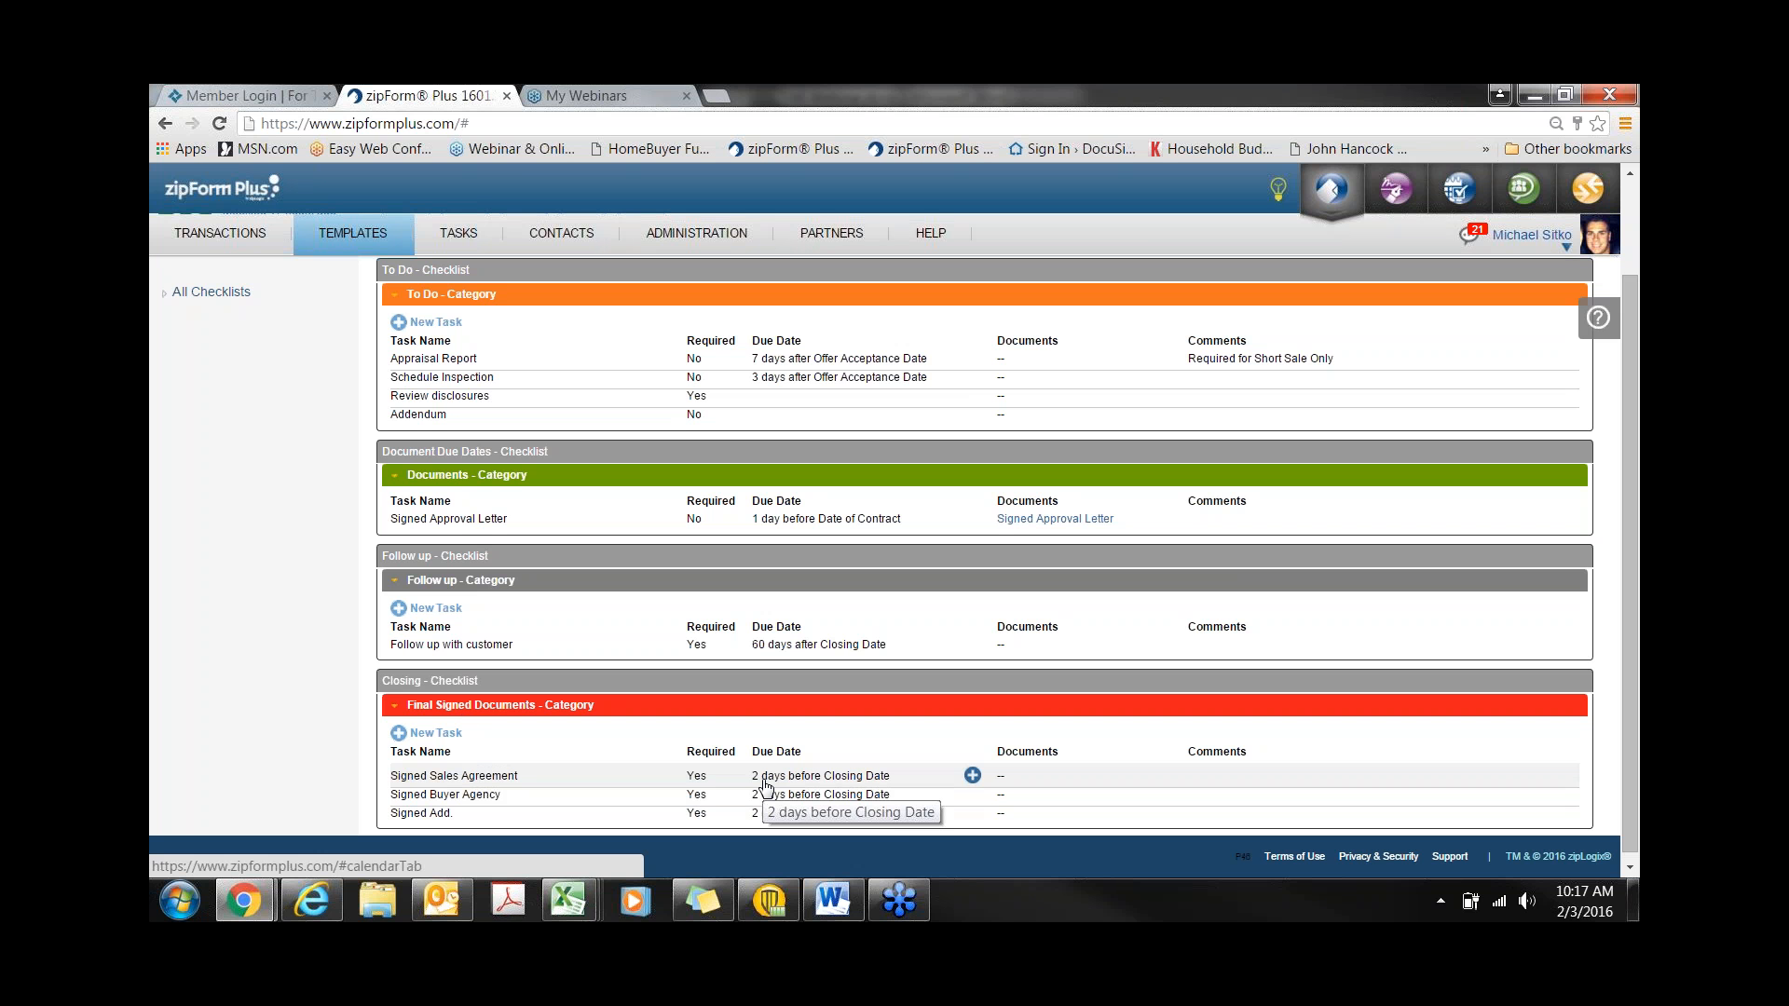
pyautogui.scroll(3, 764, 785)
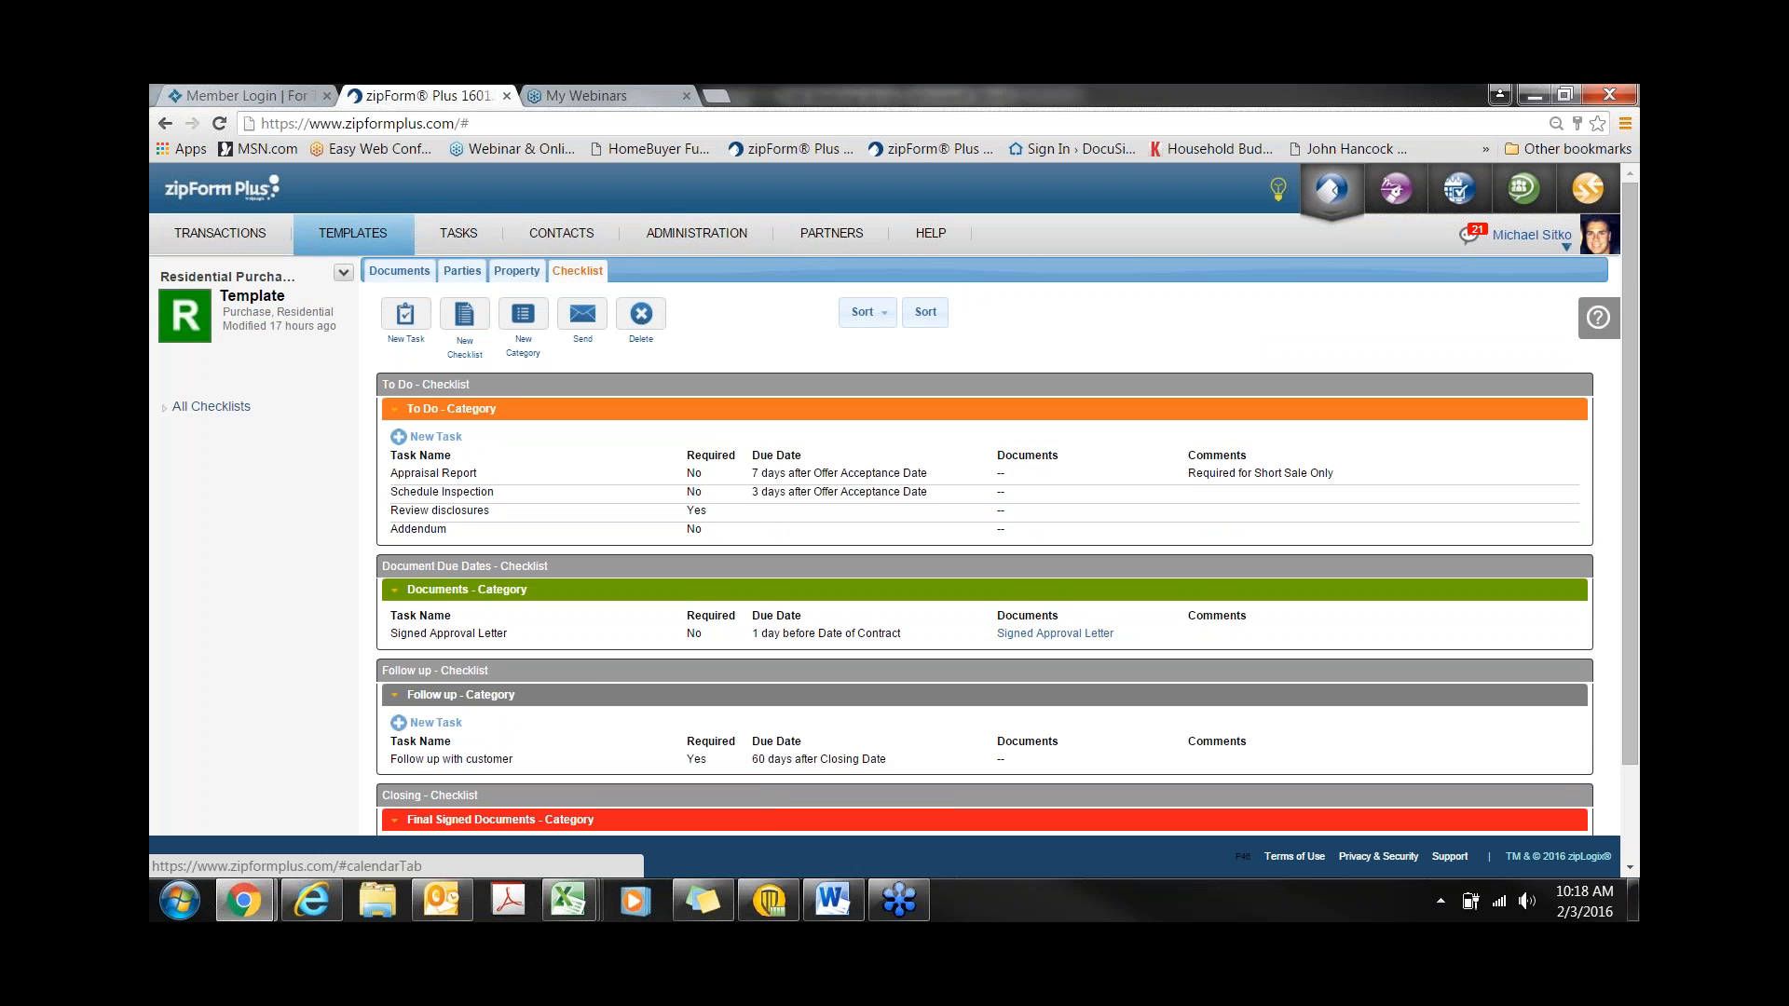
pyautogui.click(236, 241)
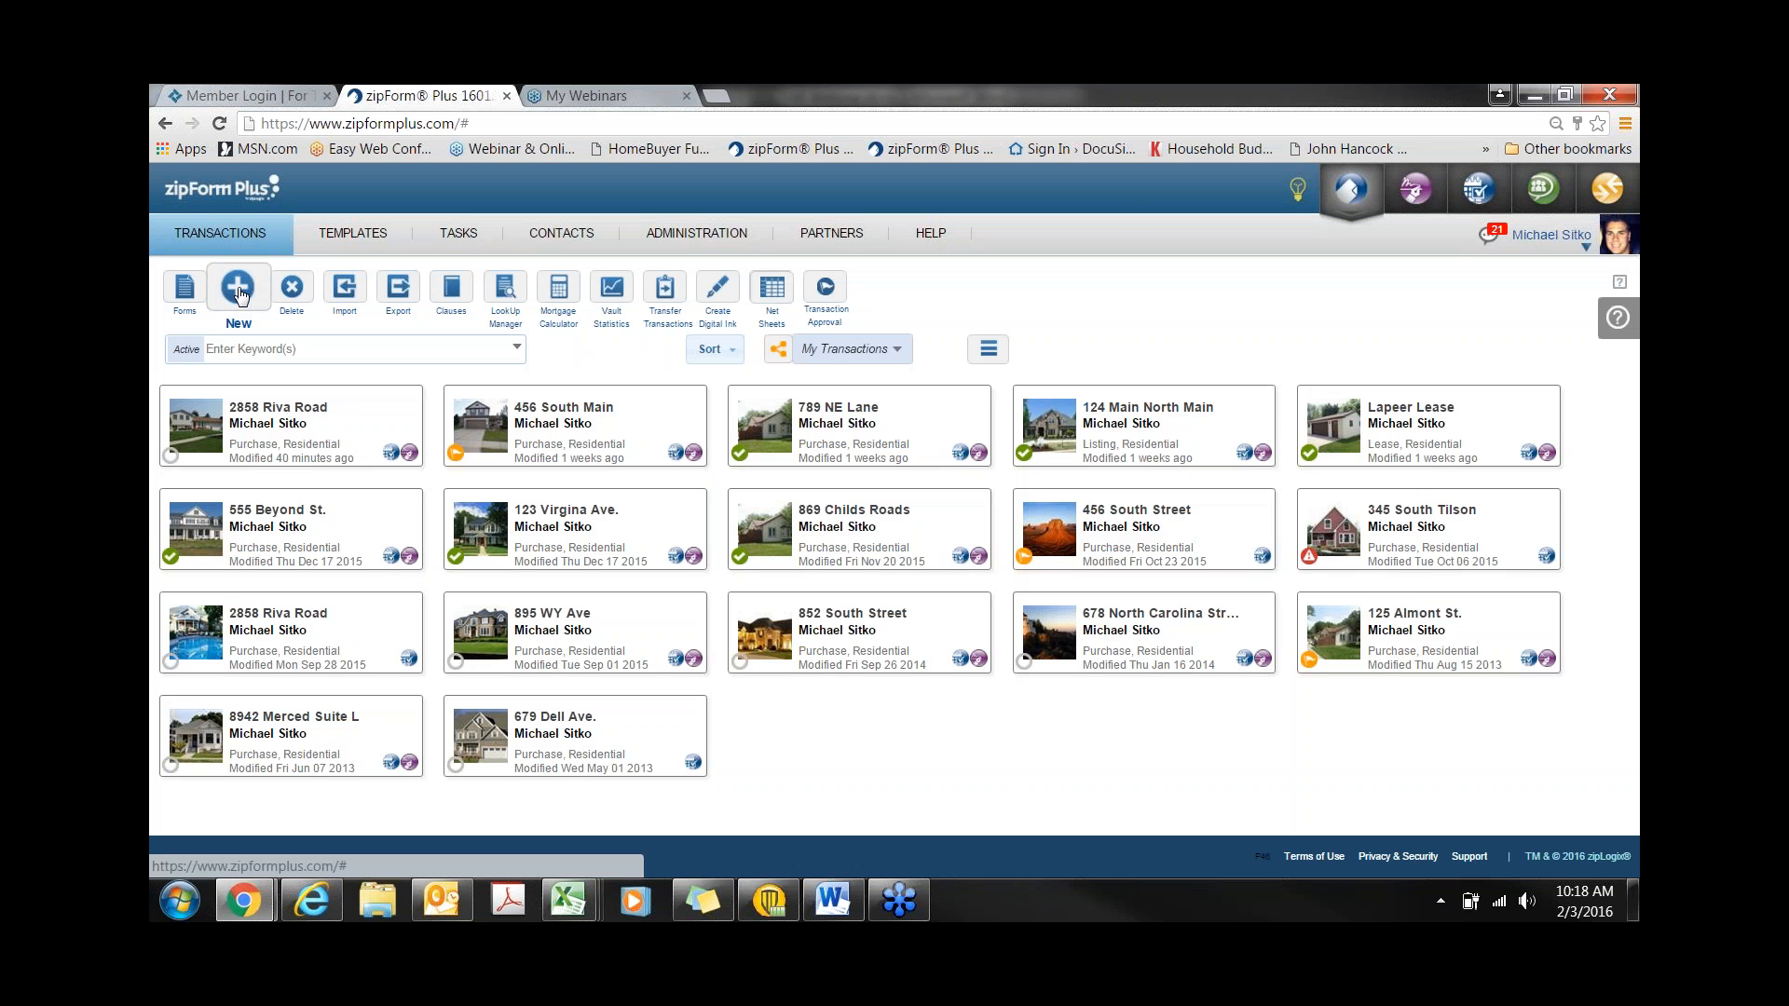
pyautogui.click(238, 289)
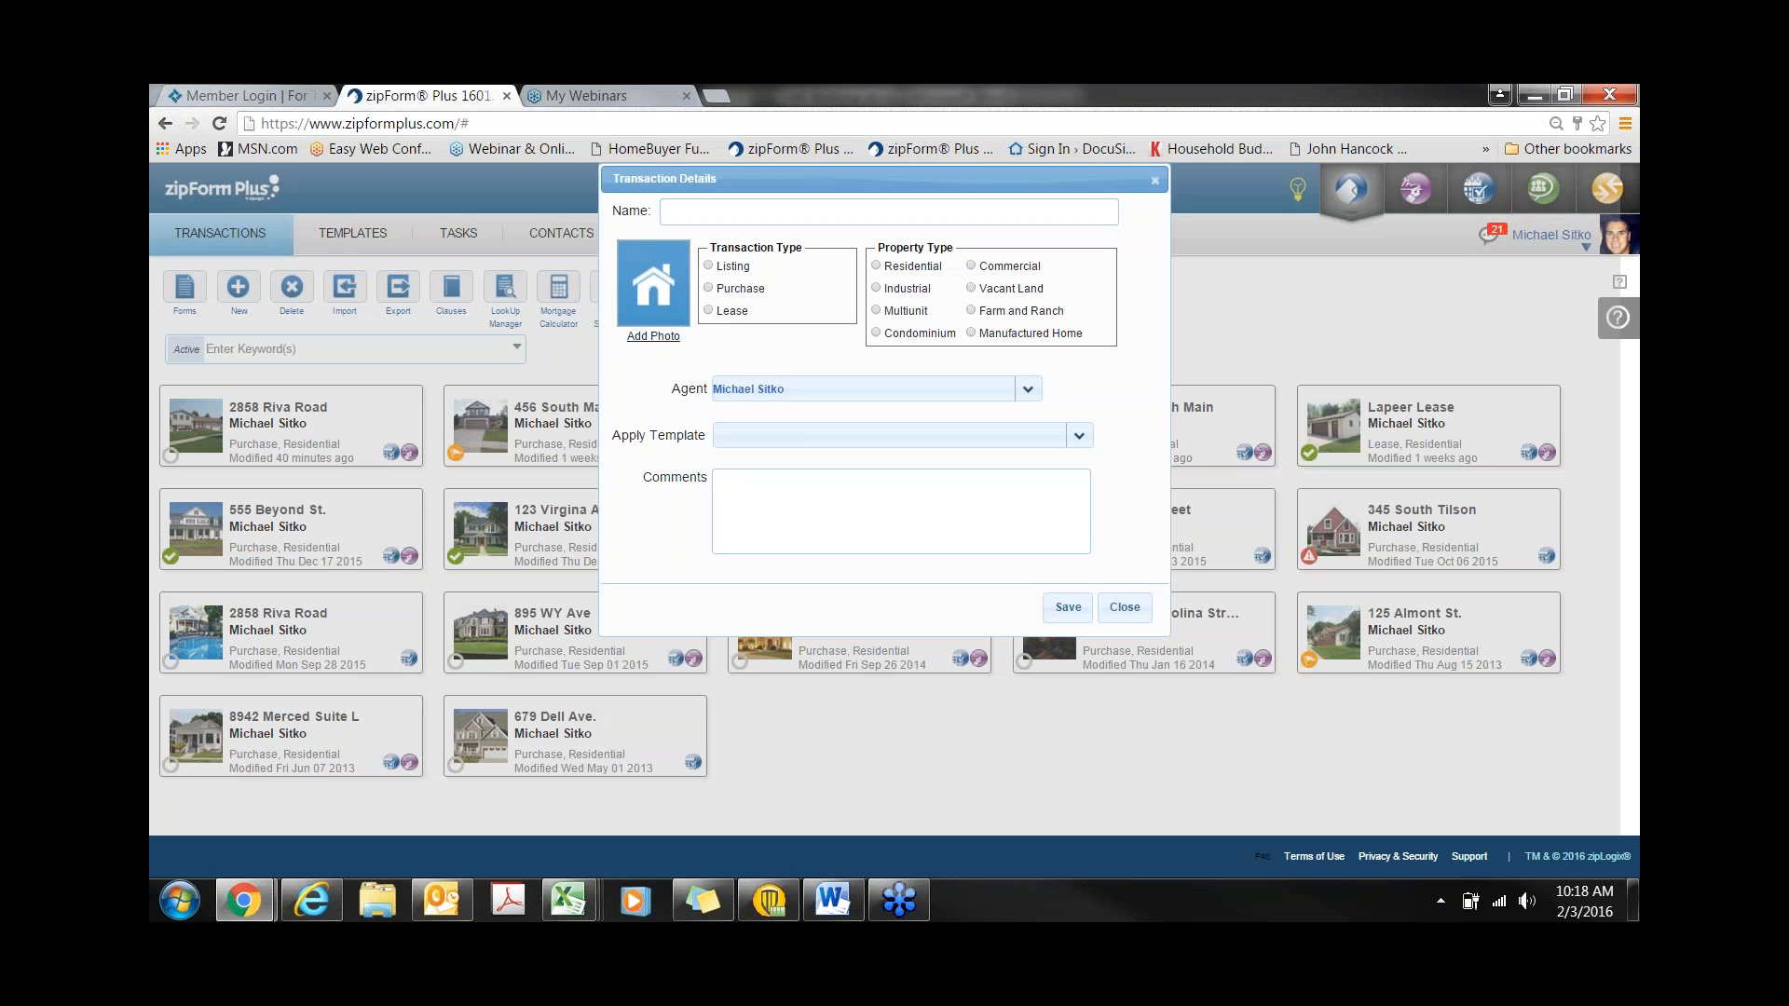
pyautogui.click(708, 289)
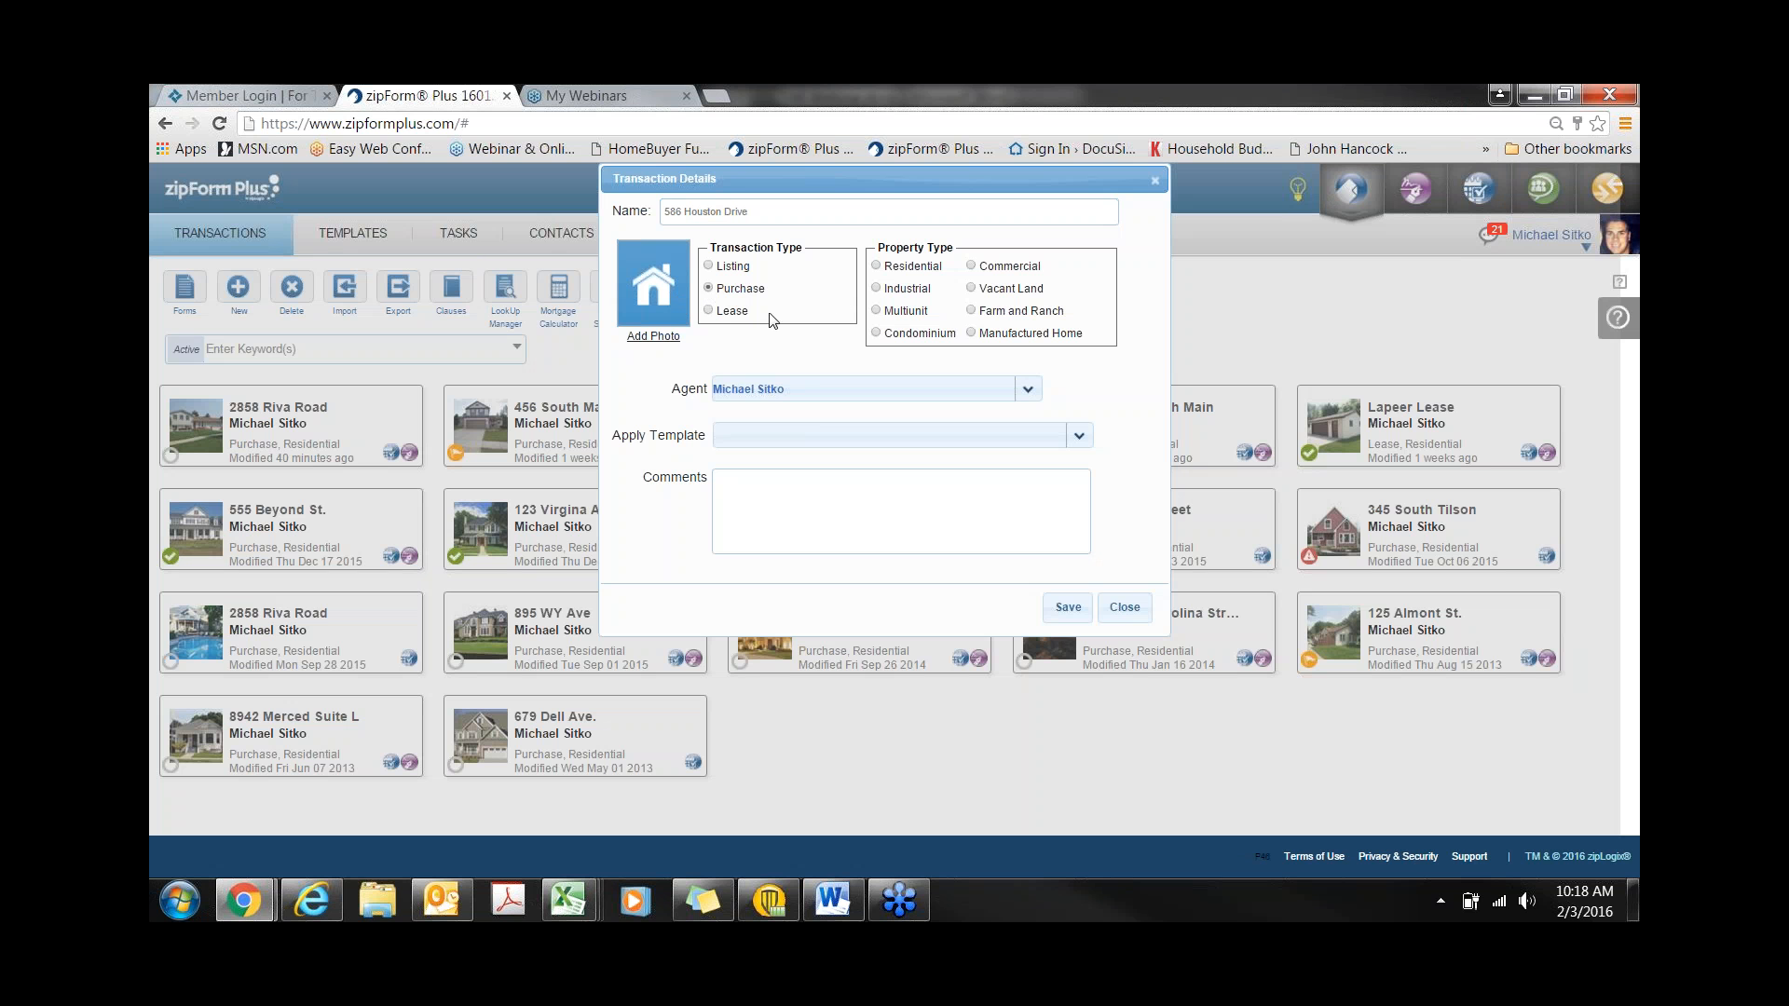
pyautogui.click(877, 267)
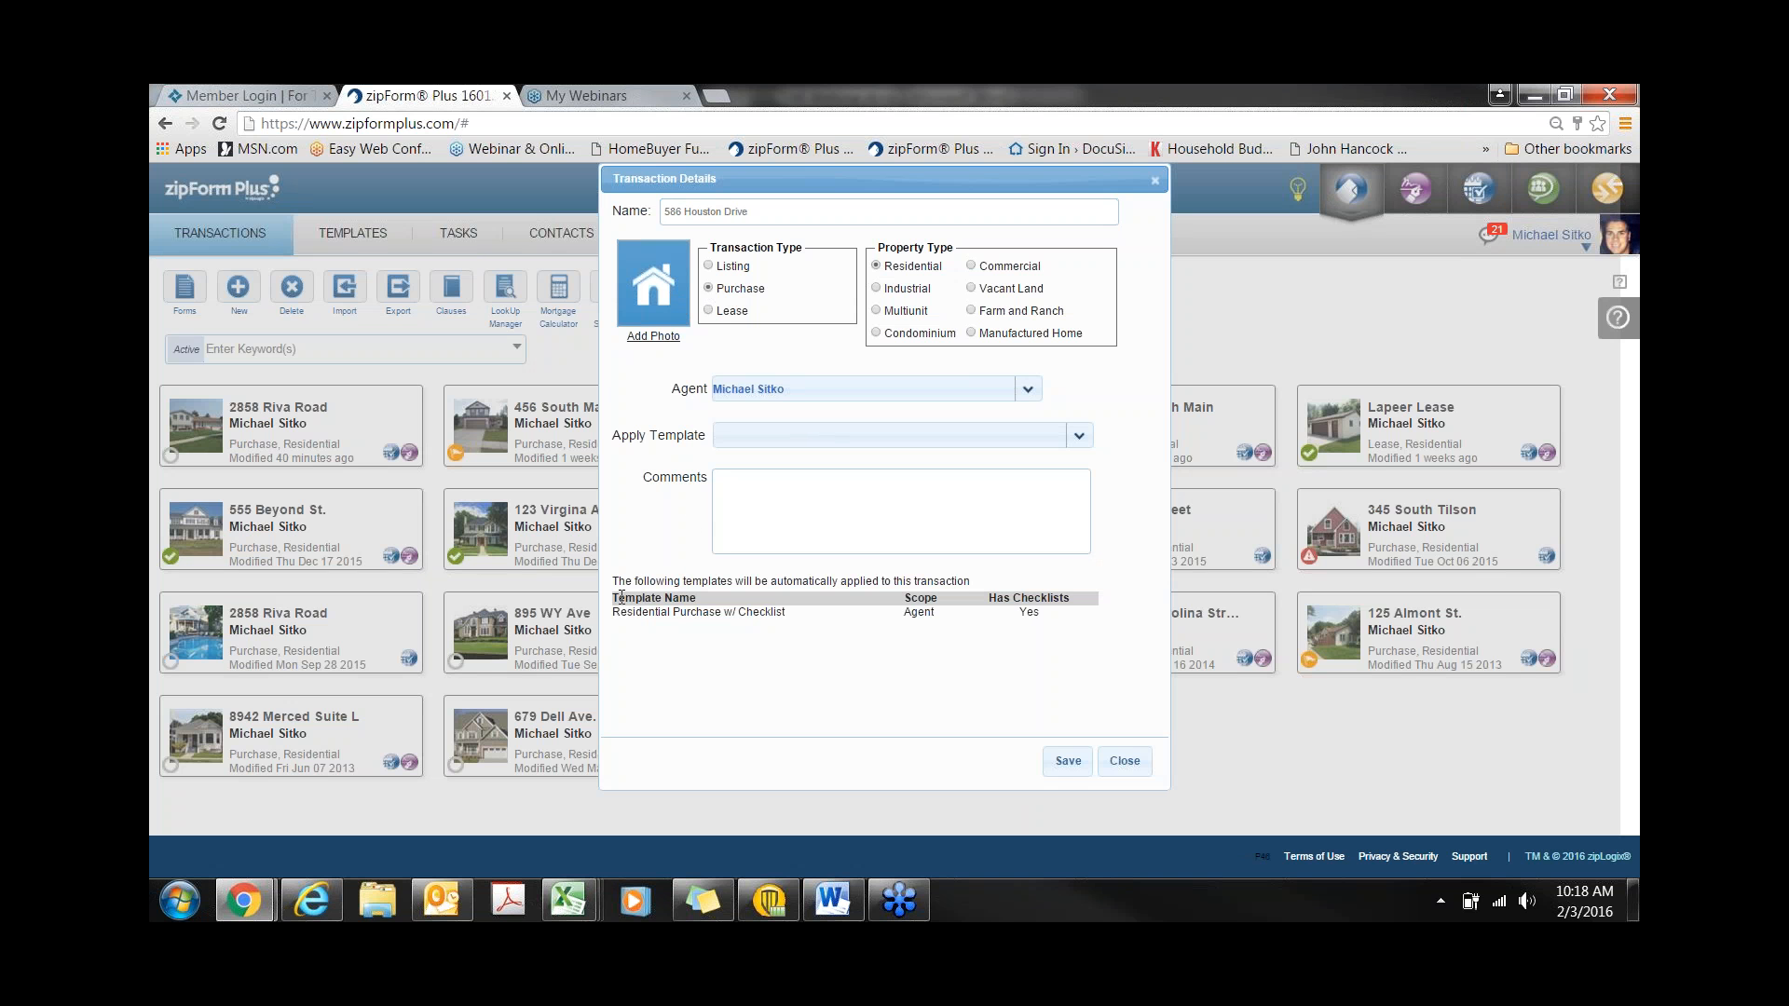
# - Highlight the auto-applied Residential Purchase w/ Checklist template, including its scope and checklists
pyautogui.moveTo(617, 598); pyautogui.dragTo(1041, 619)
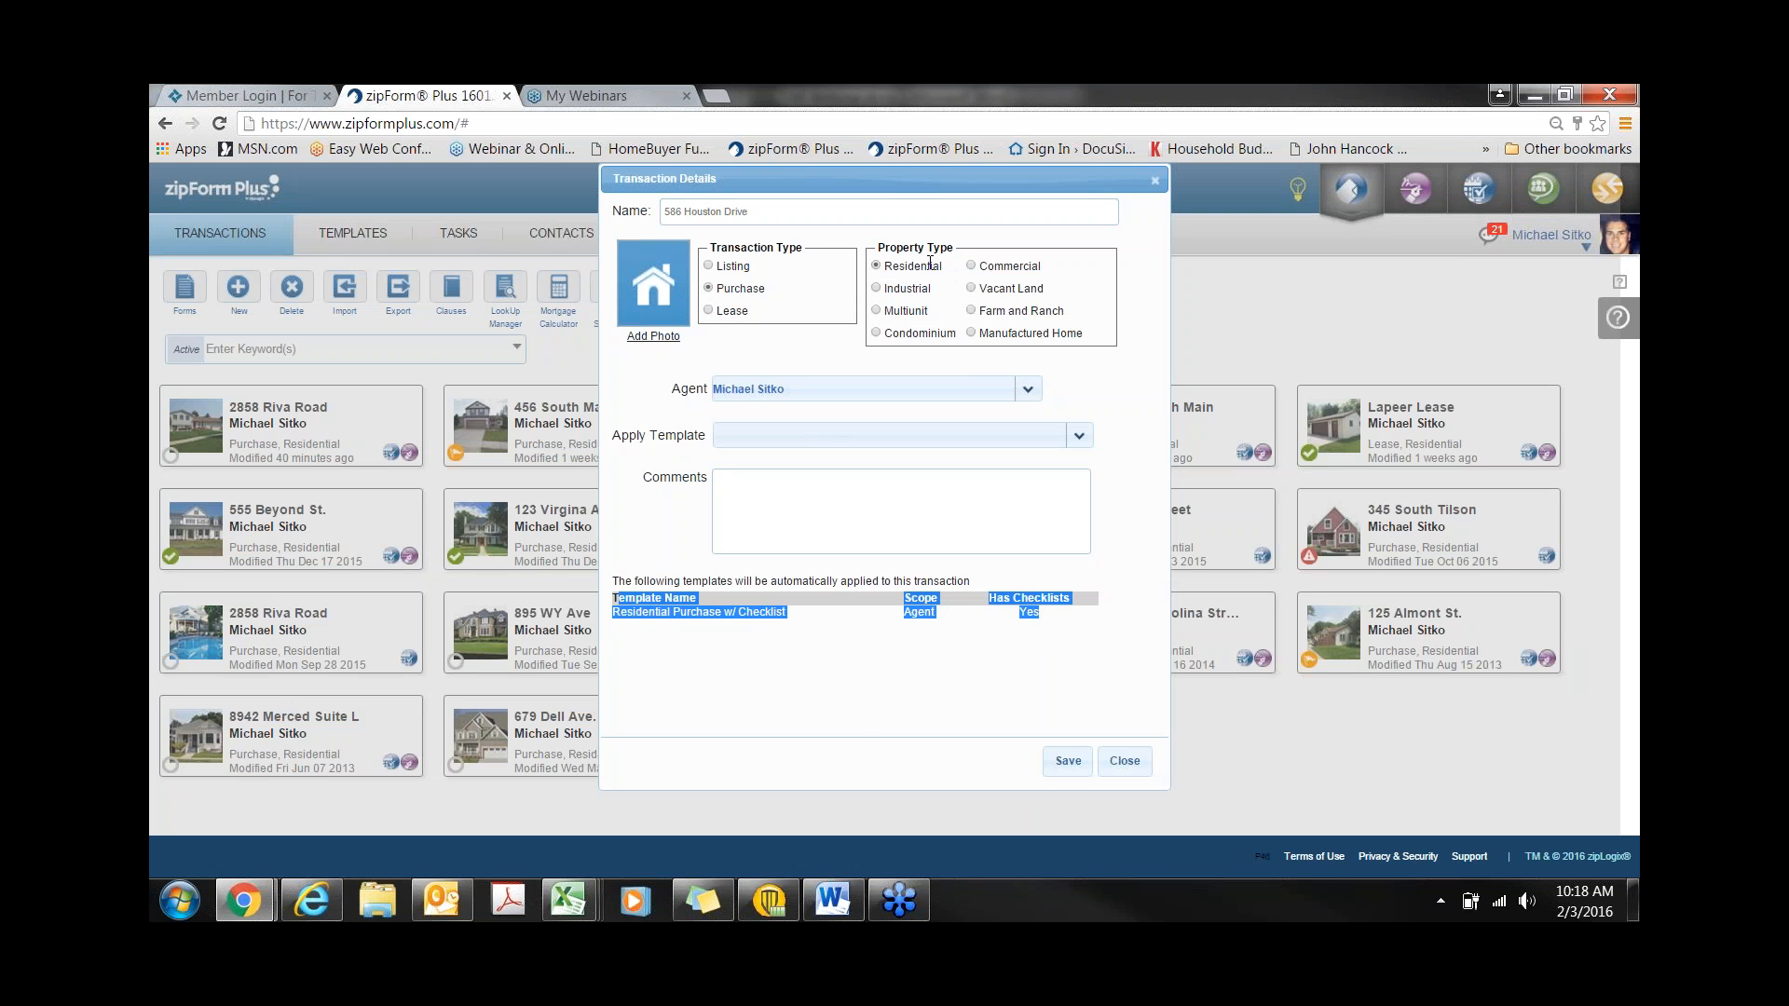
pyautogui.click(848, 710)
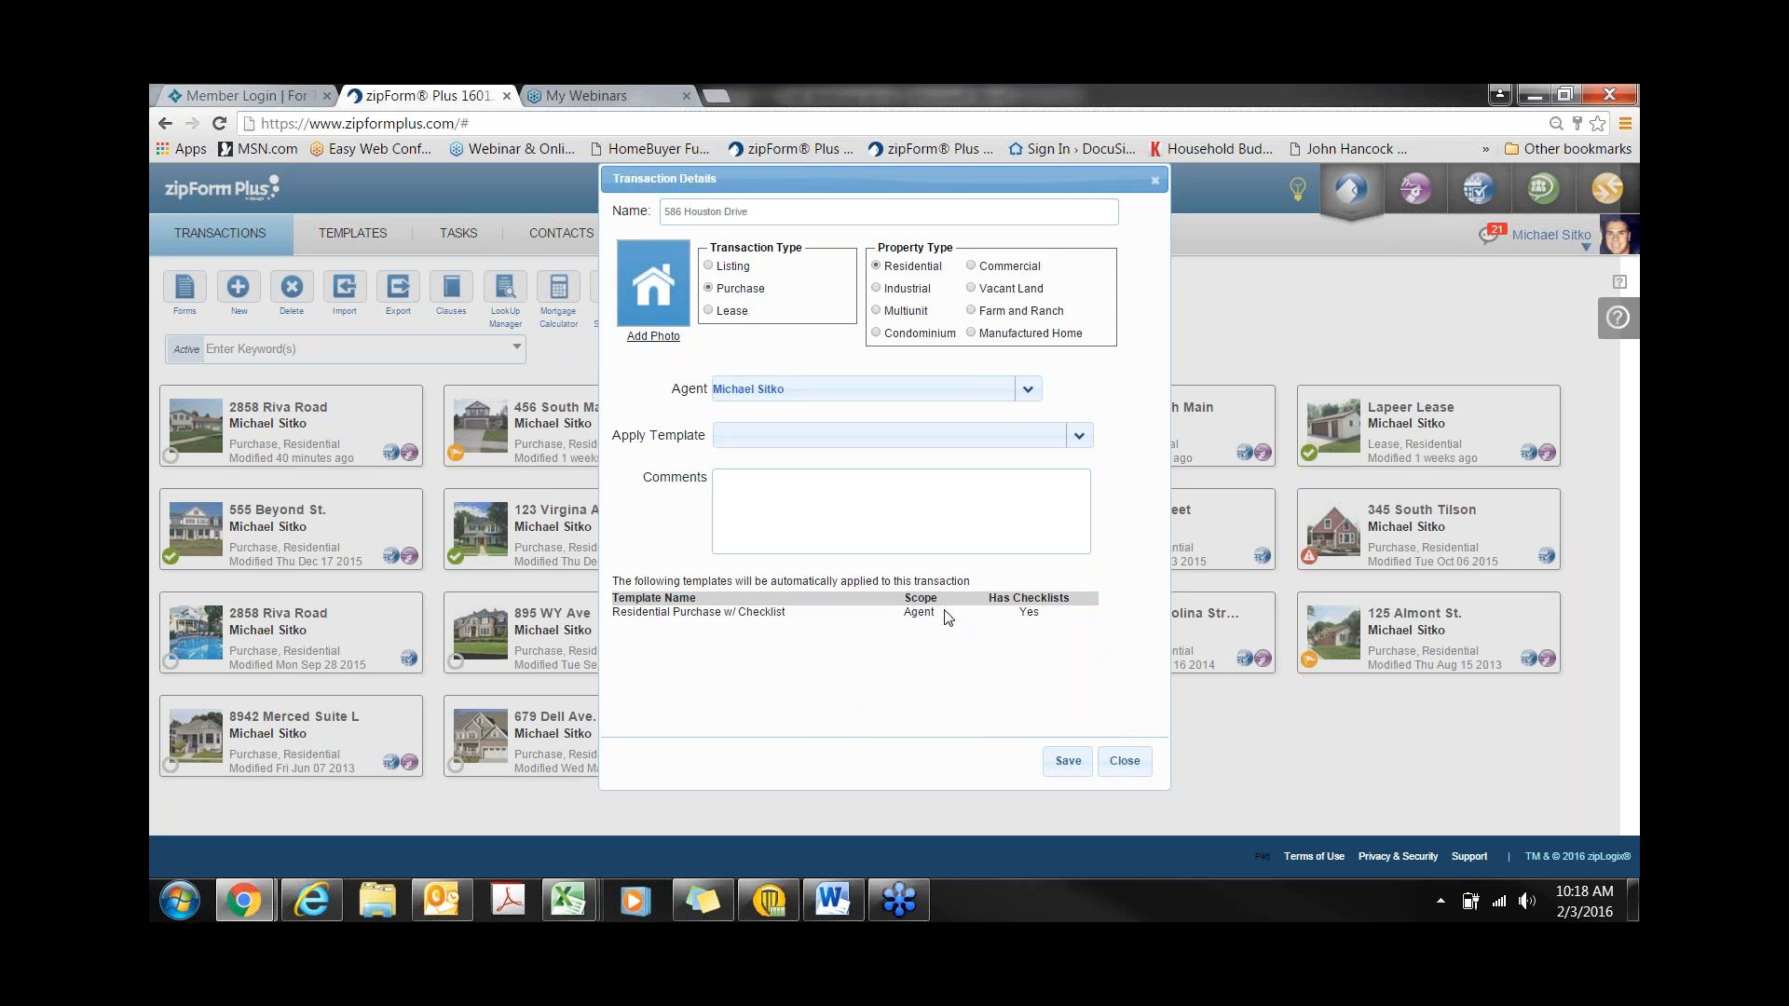
pyautogui.moveTo(942, 612); pyautogui.dragTo(903, 604)
pyautogui.moveTo(1058, 615); pyautogui.dragTo(1022, 615)
pyautogui.click(1068, 762)
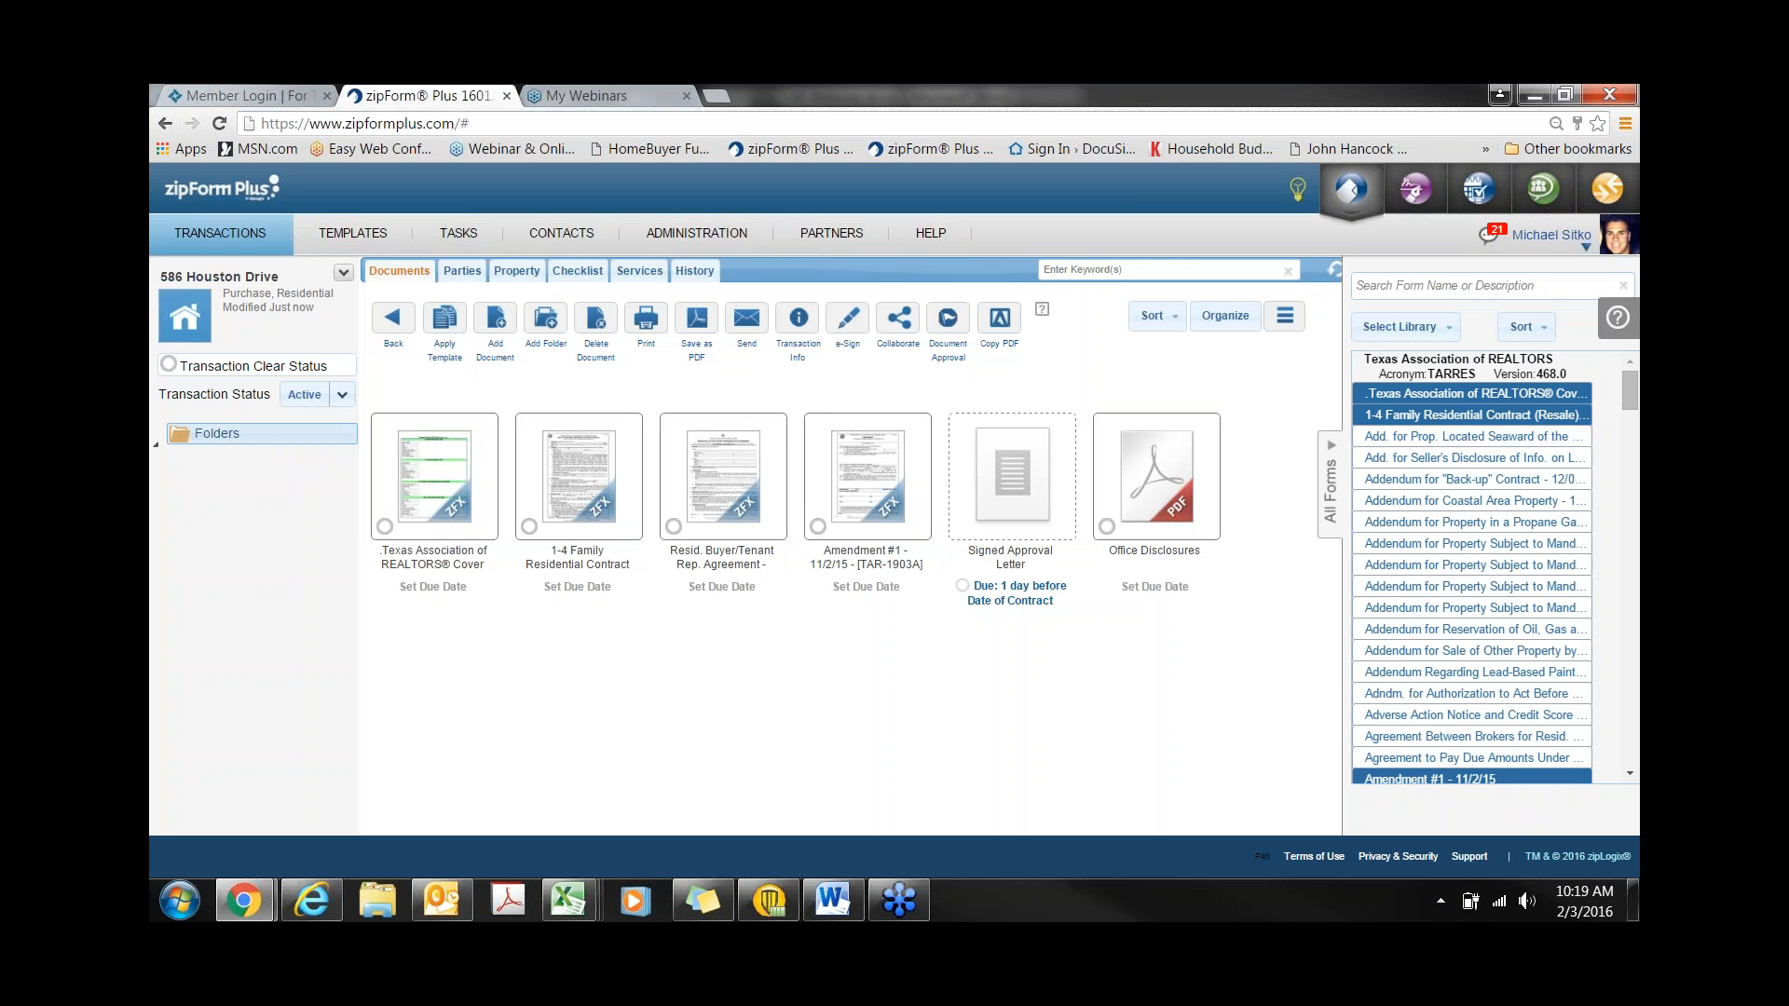
pyautogui.click(451, 551)
pyautogui.scroll(-12, 572, 568)
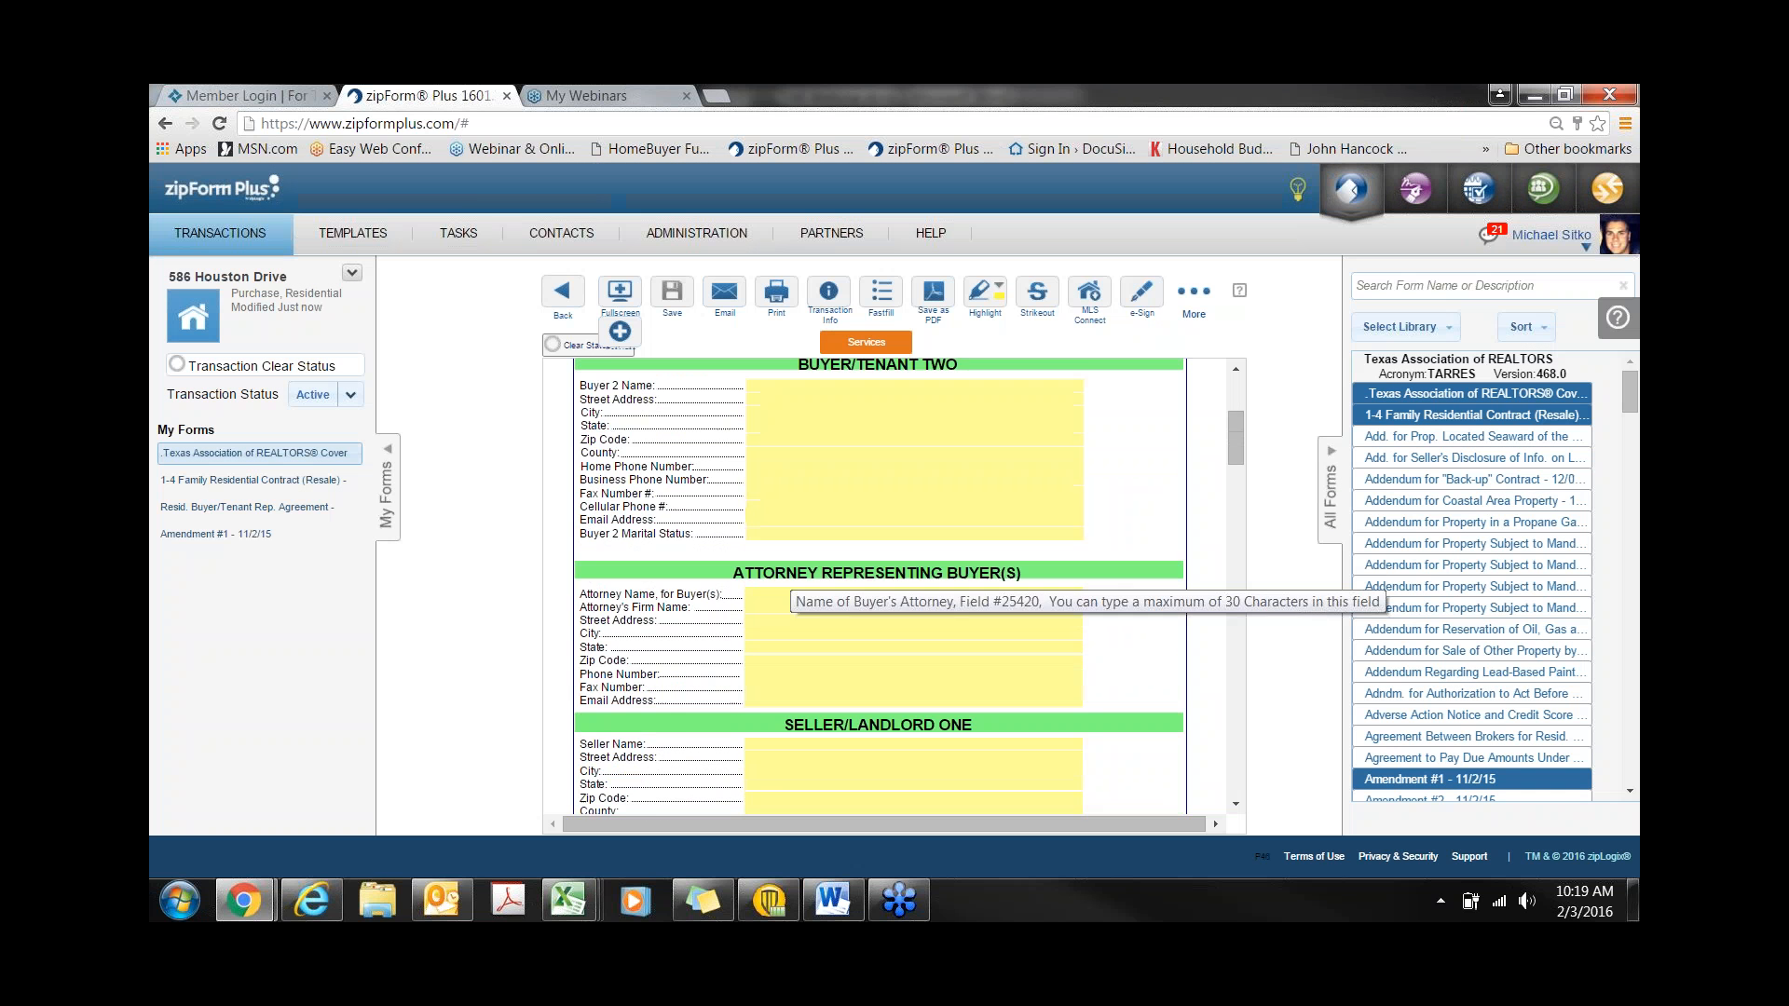
pyautogui.scroll(-2, 787, 594)
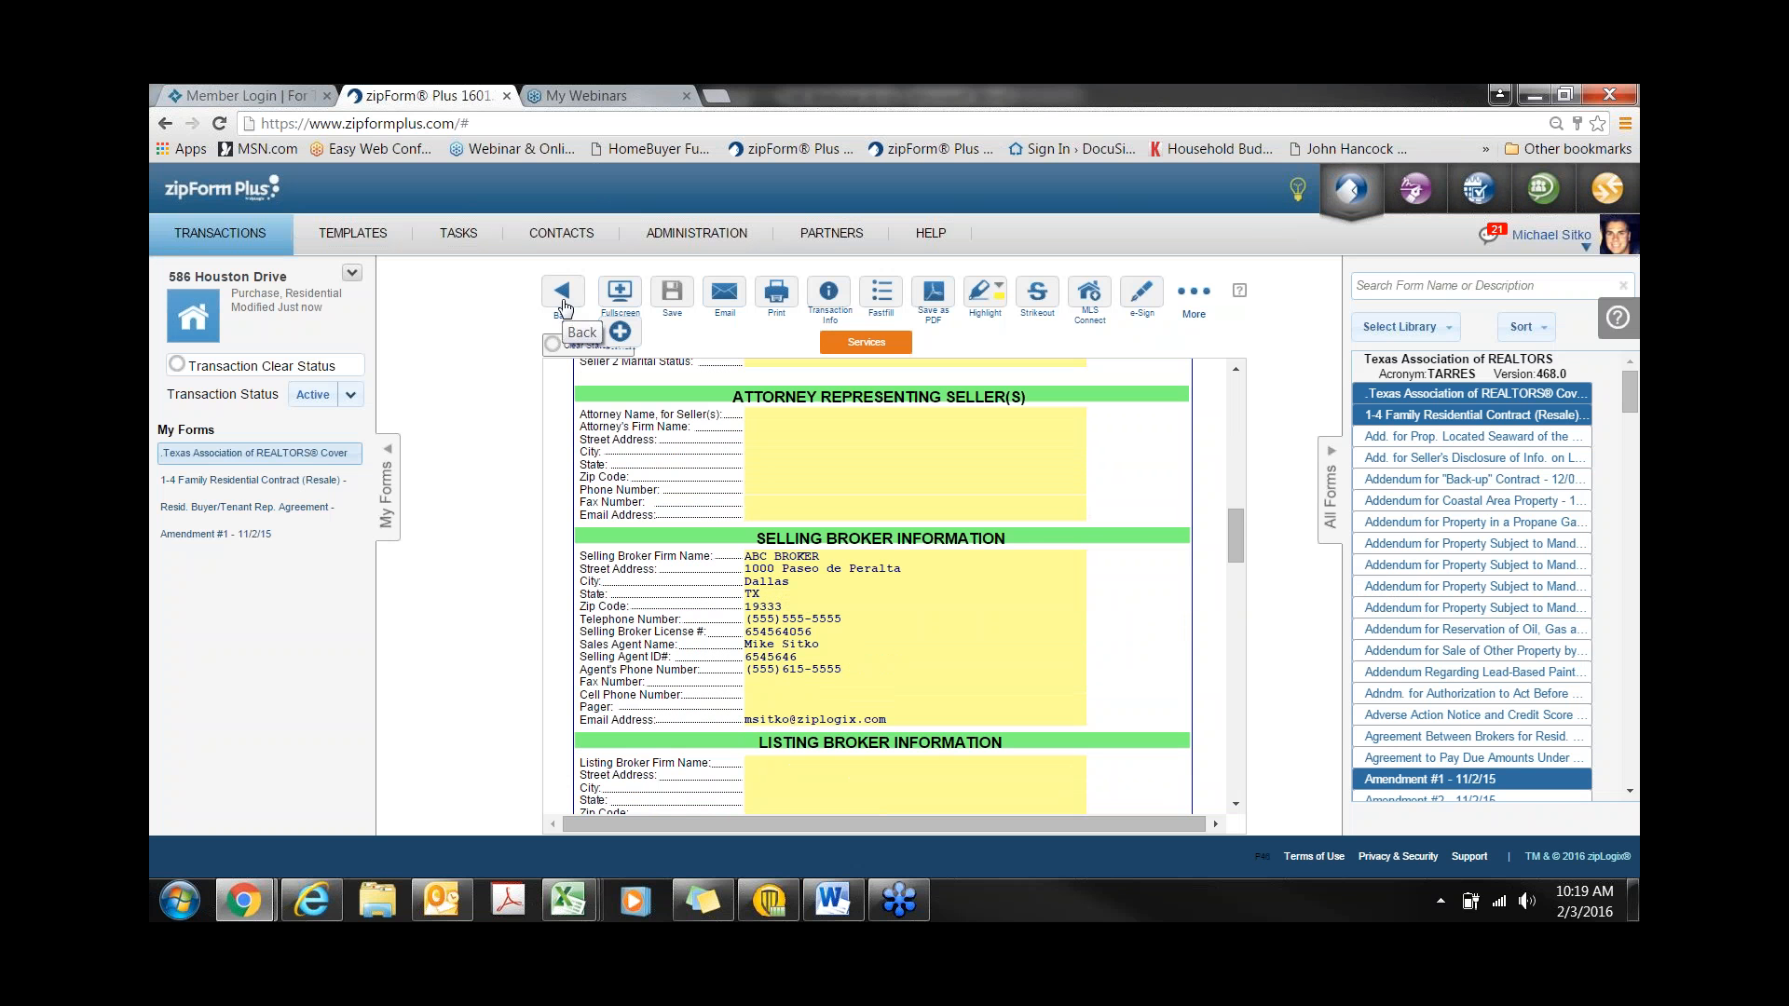
pyautogui.click(563, 308)
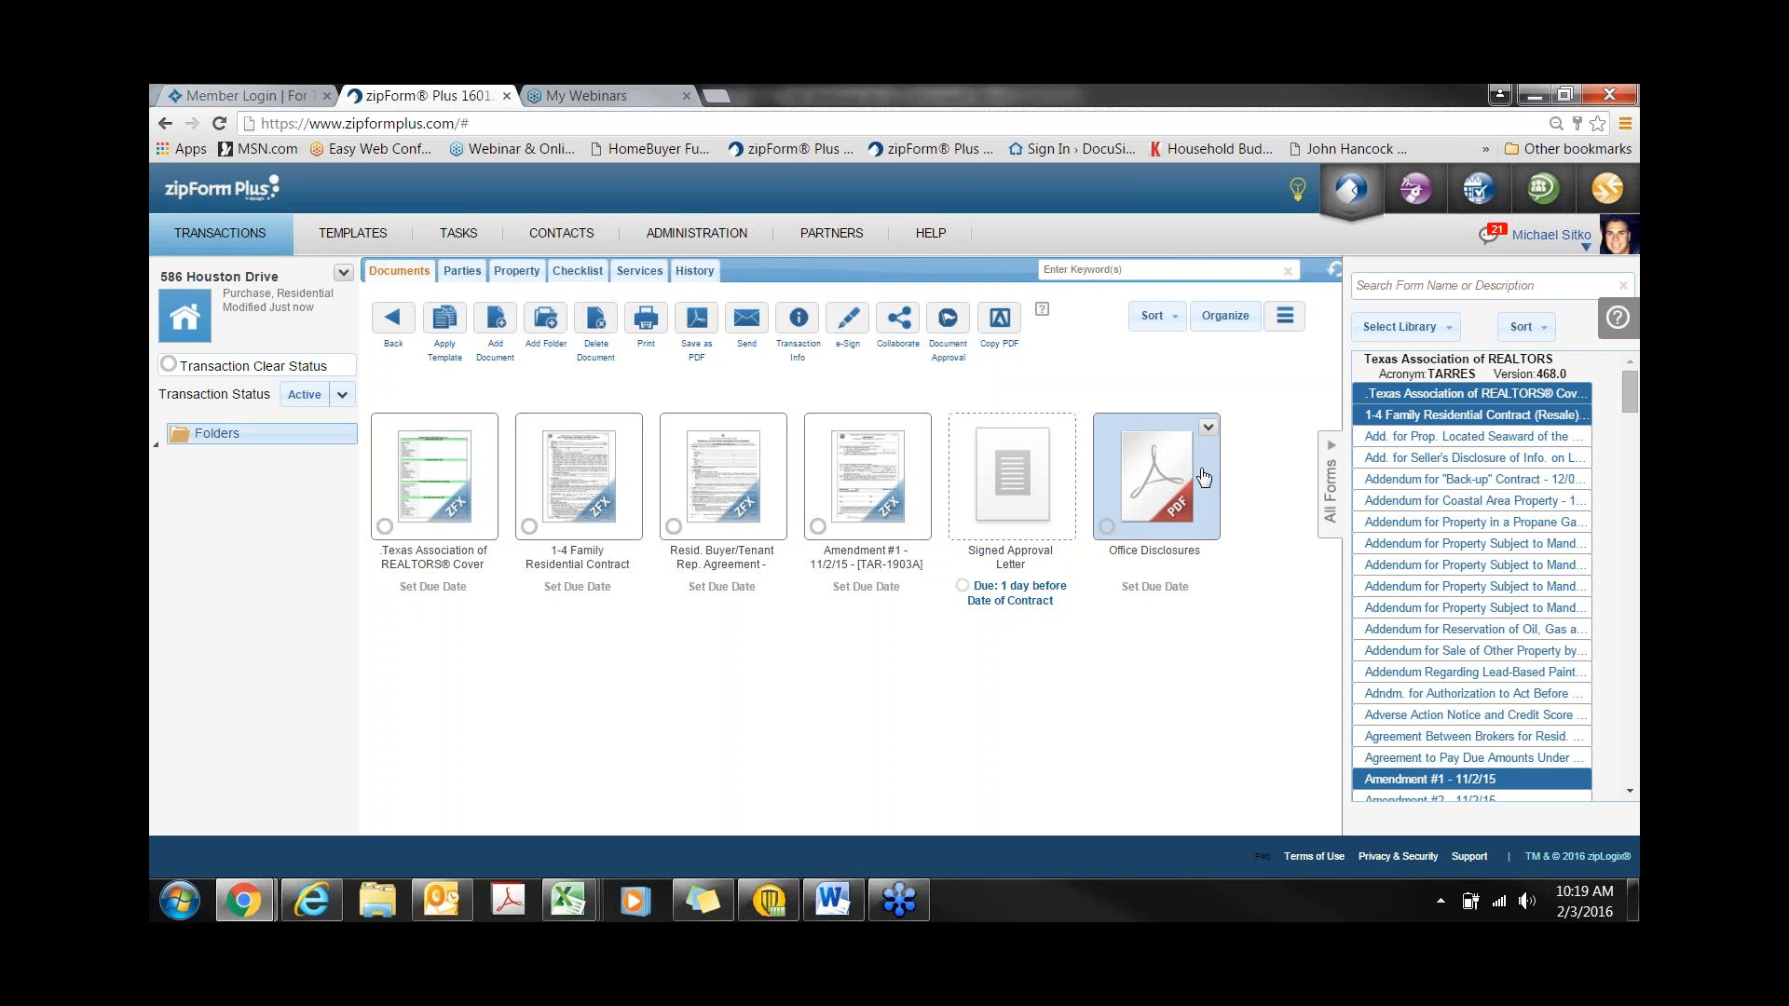
pyautogui.click(468, 479)
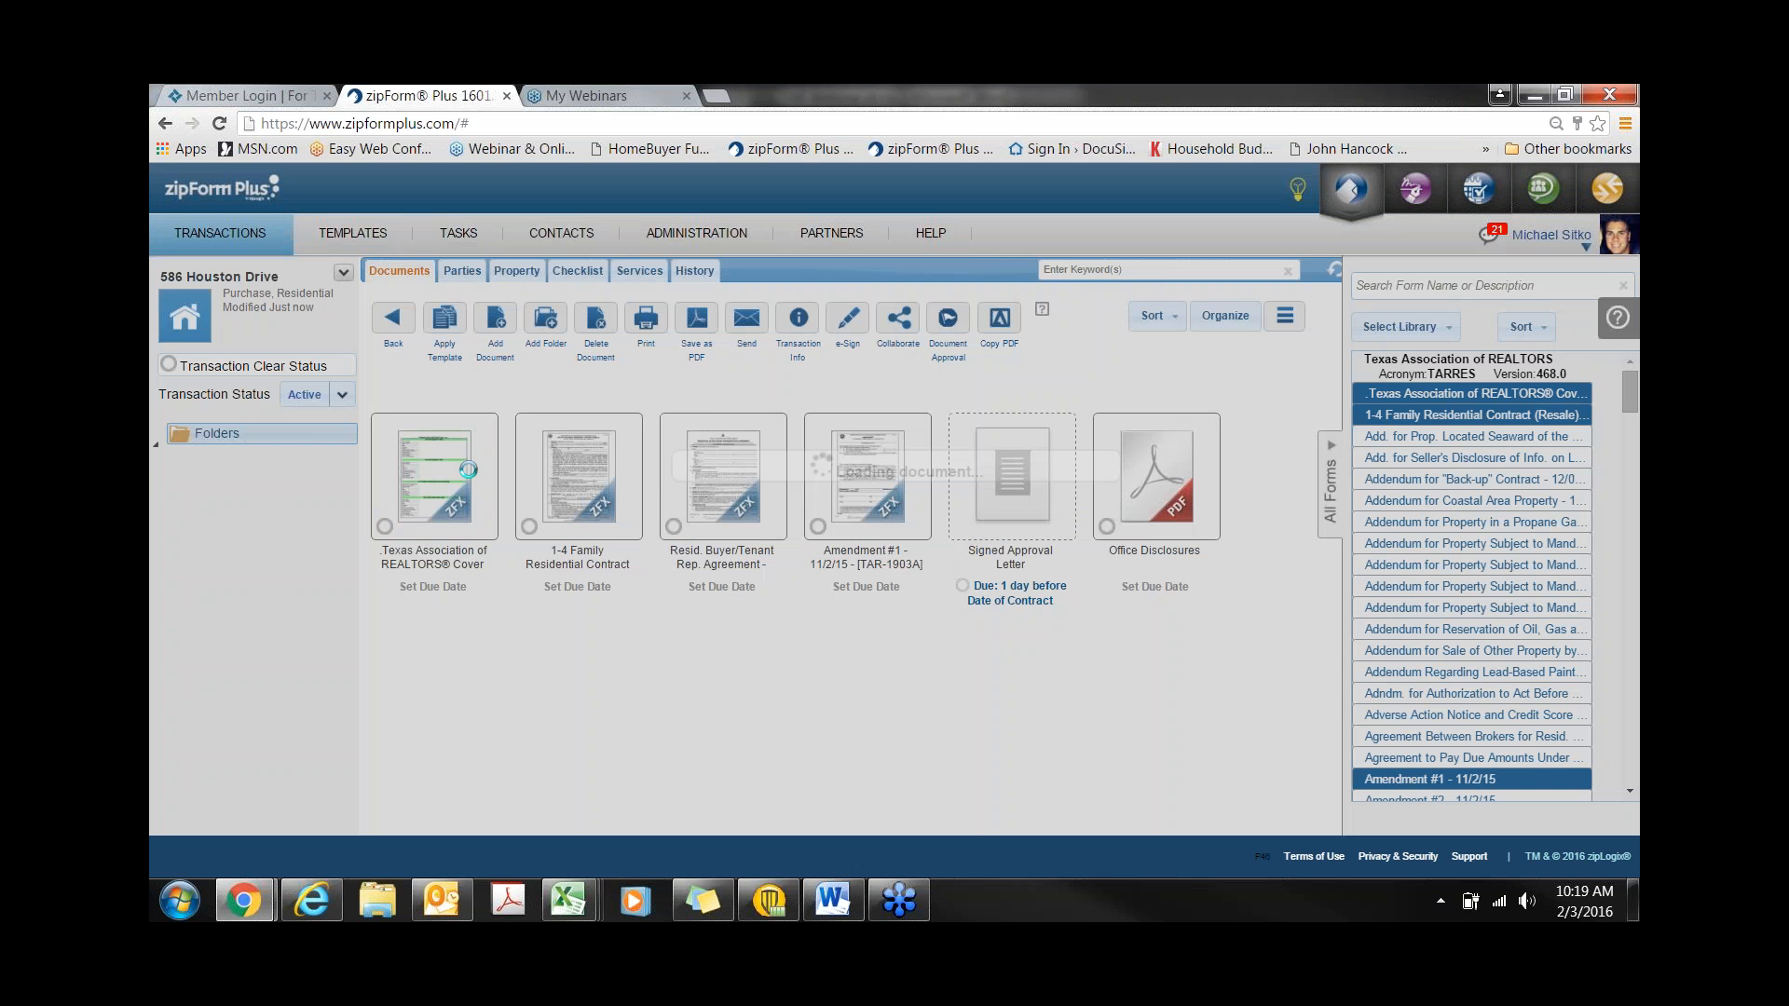
pyautogui.scroll(6, 816, 575)
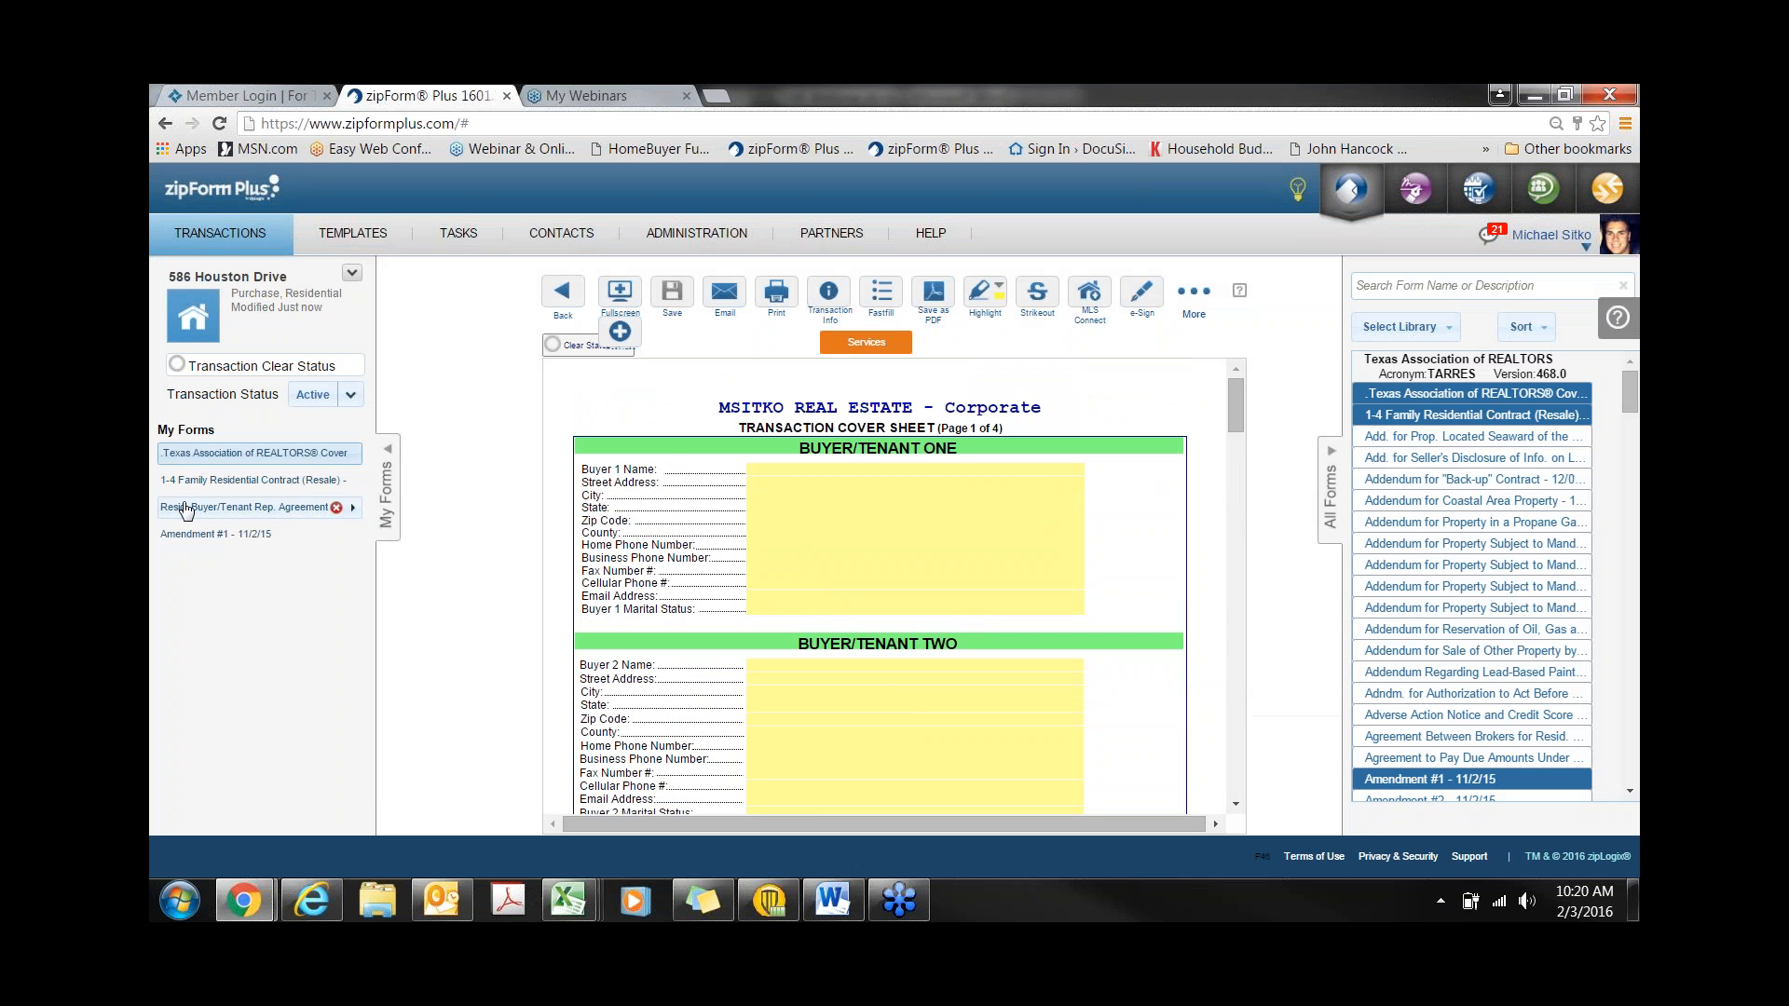
pyautogui.click(211, 485)
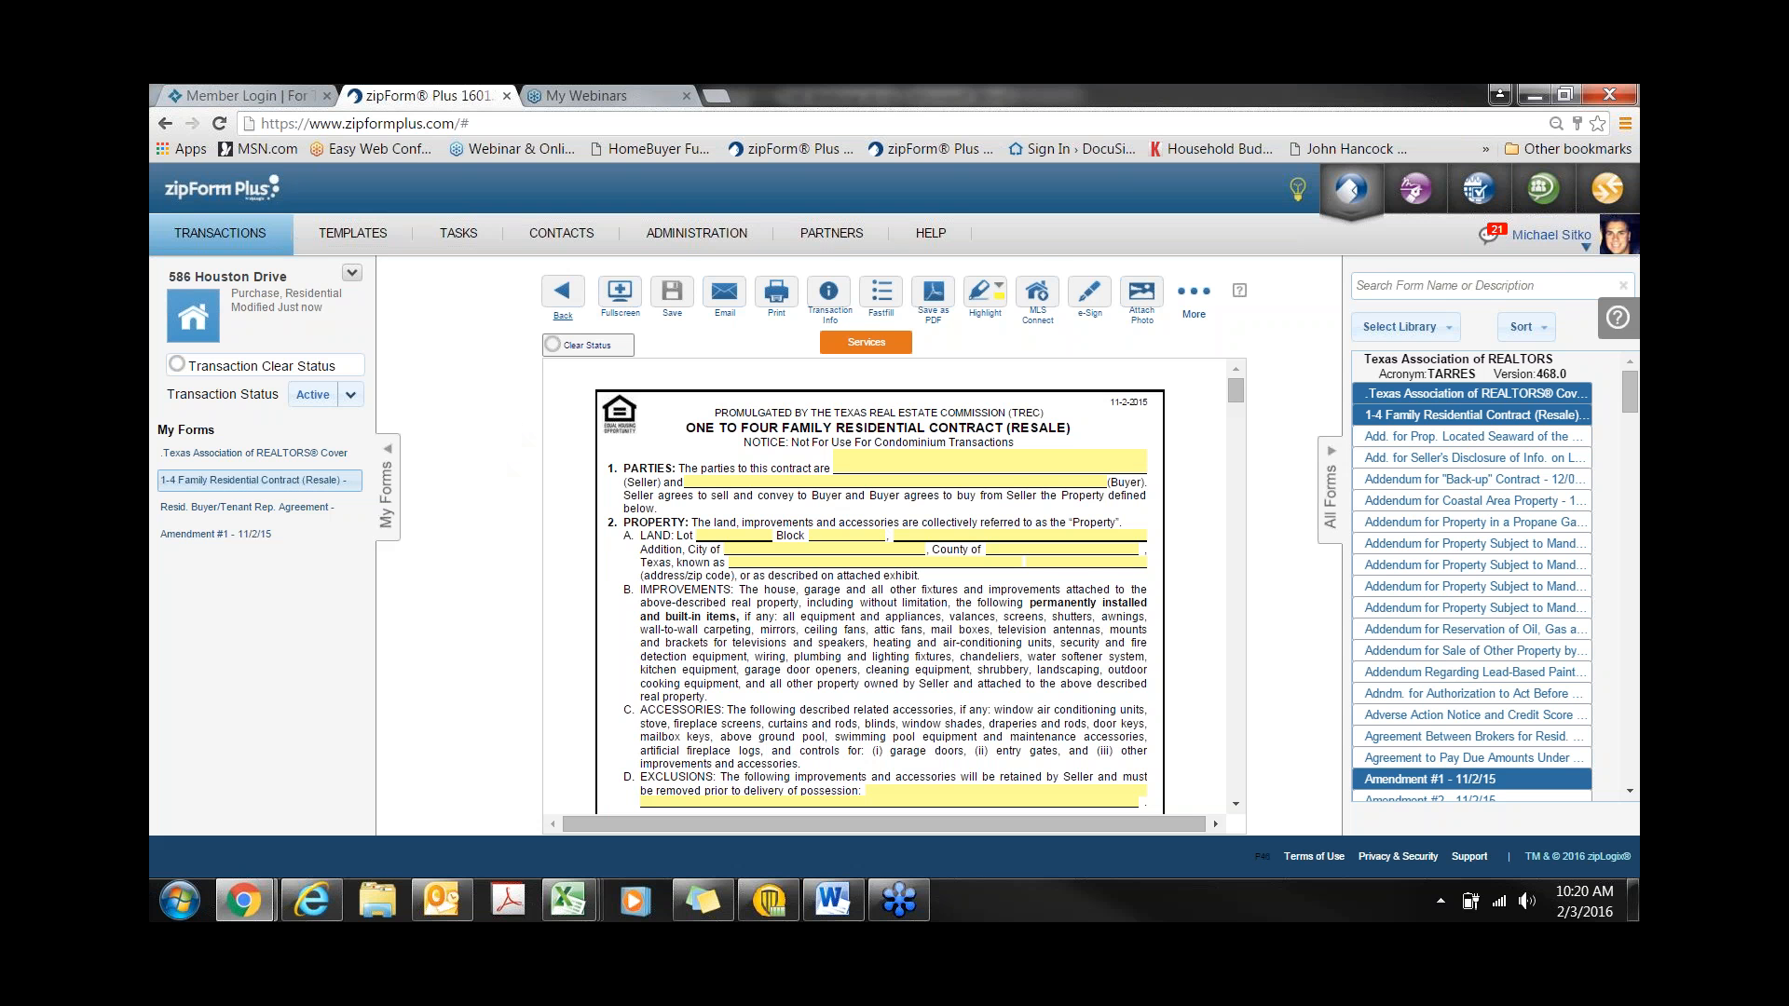
pyautogui.click(562, 297)
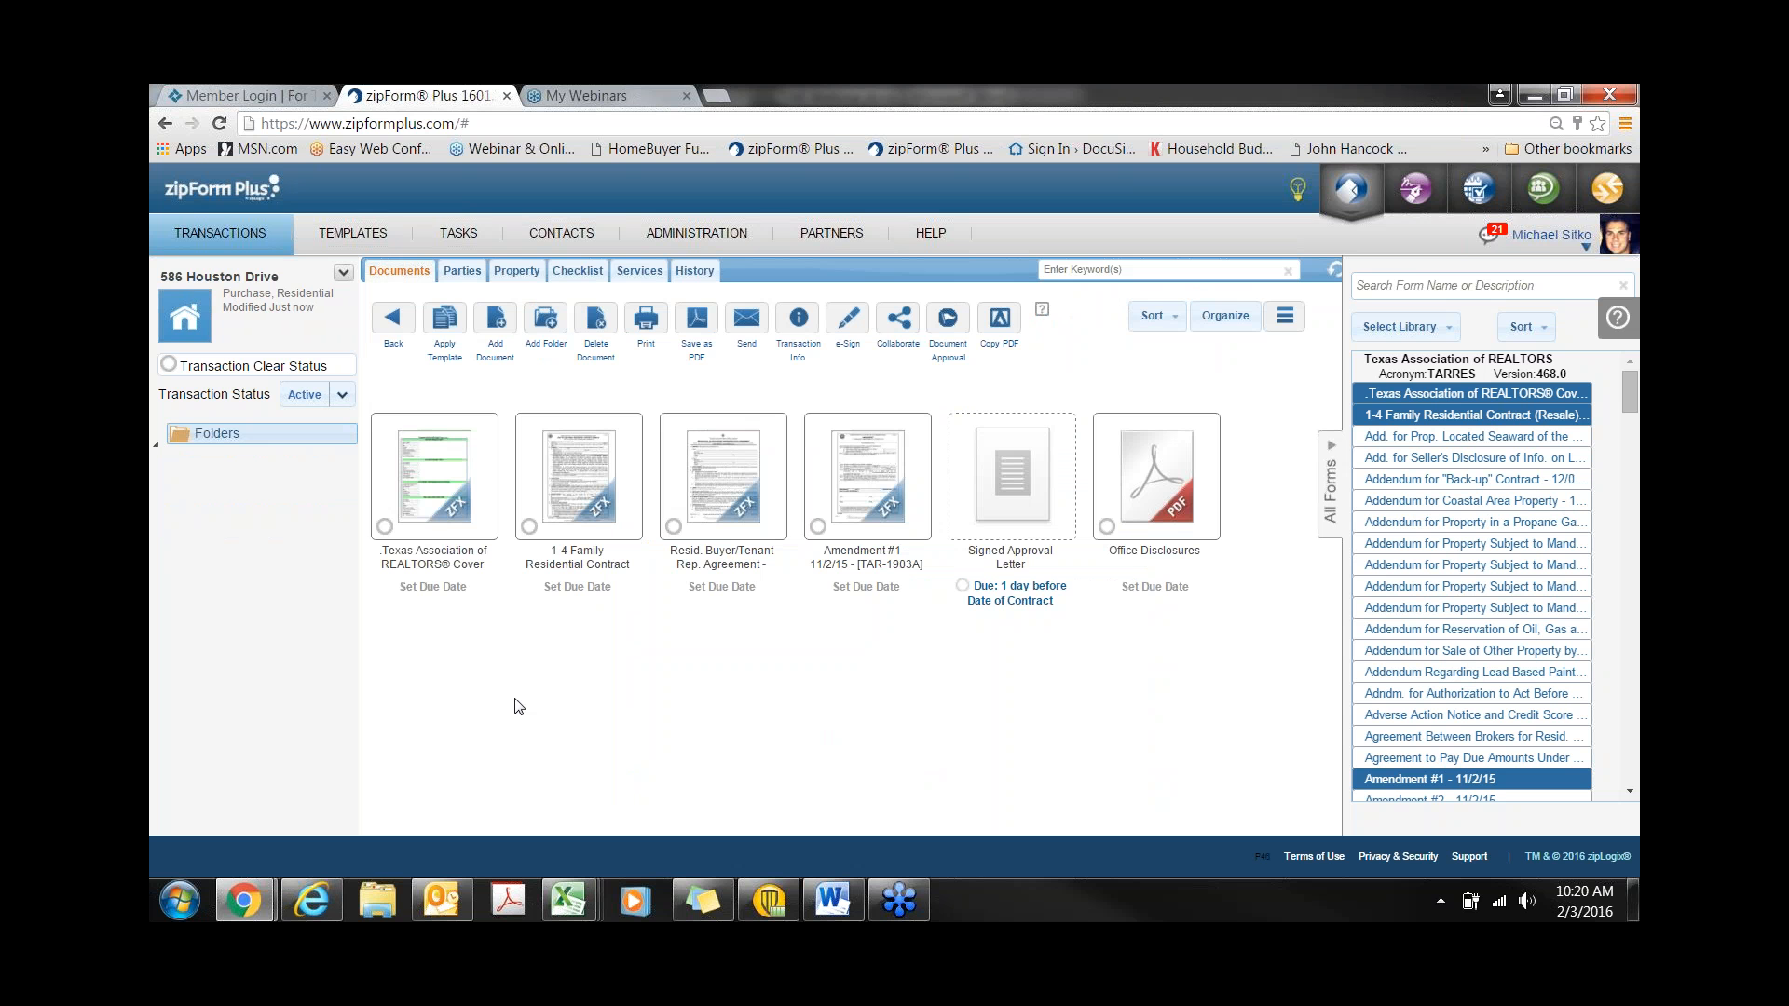
# - On the Parties tab, start a new Buyer One party and note the save-as-contact option
pyautogui.click(463, 272)
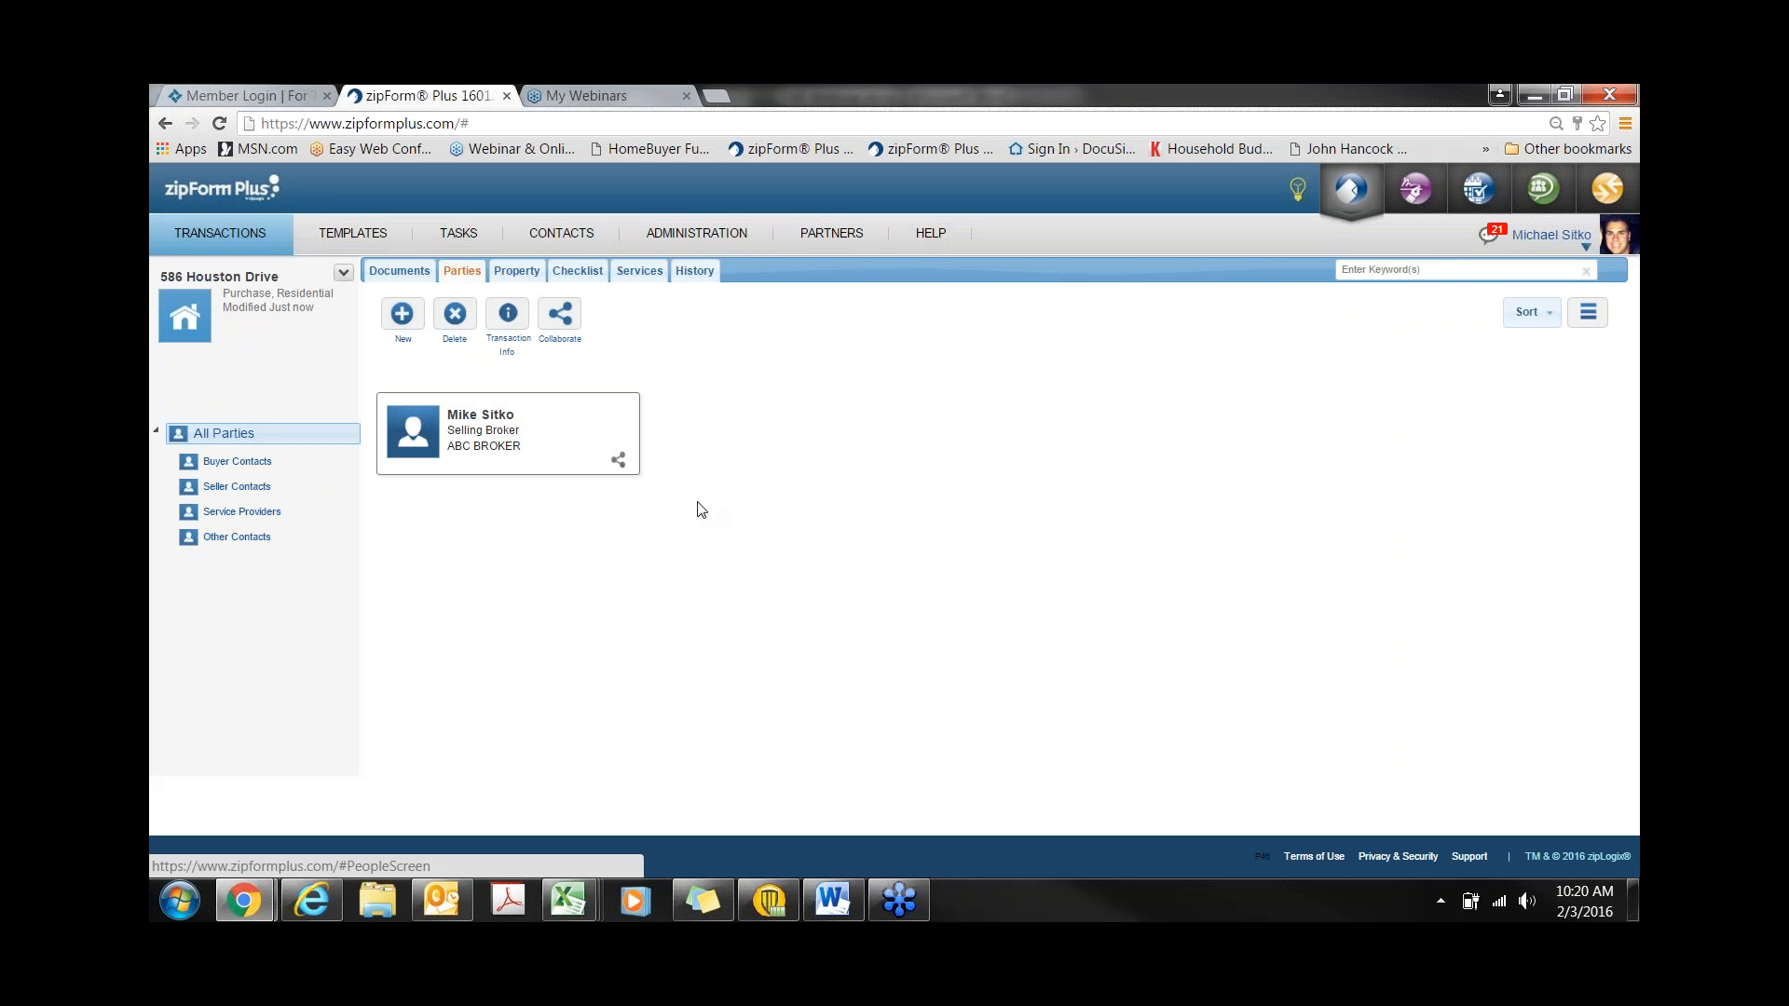
pyautogui.click(399, 321)
pyautogui.click(639, 295)
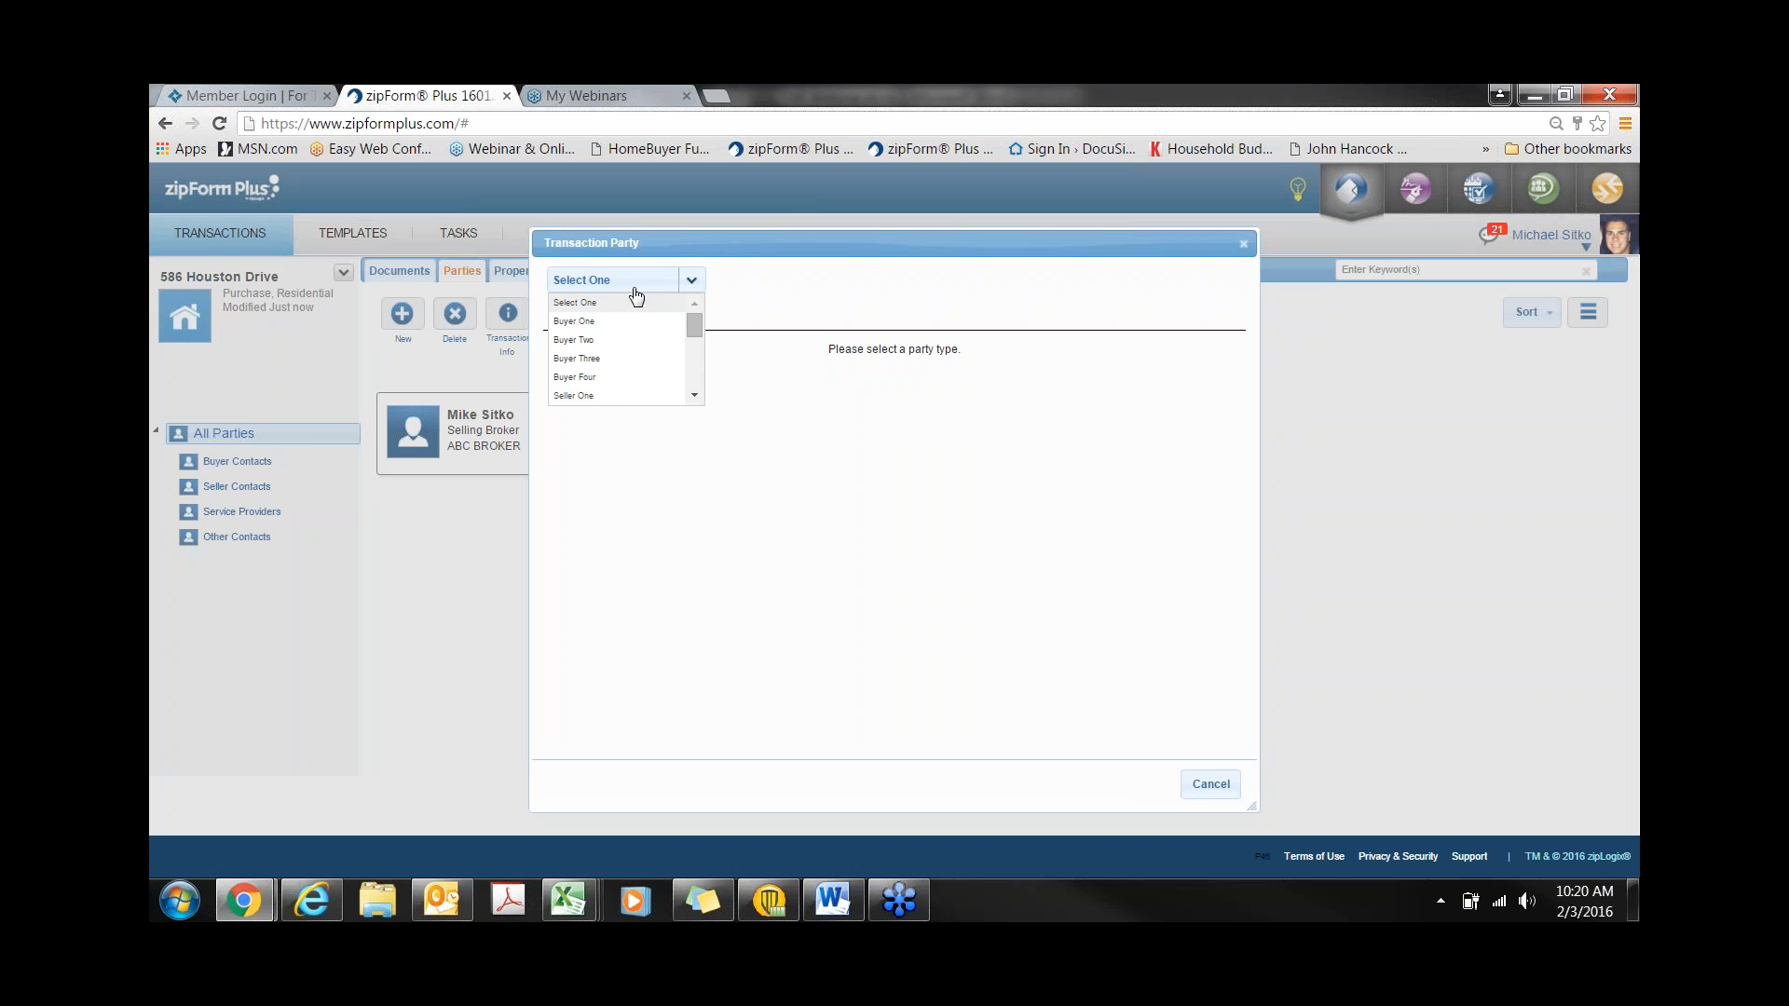
pyautogui.click(623, 324)
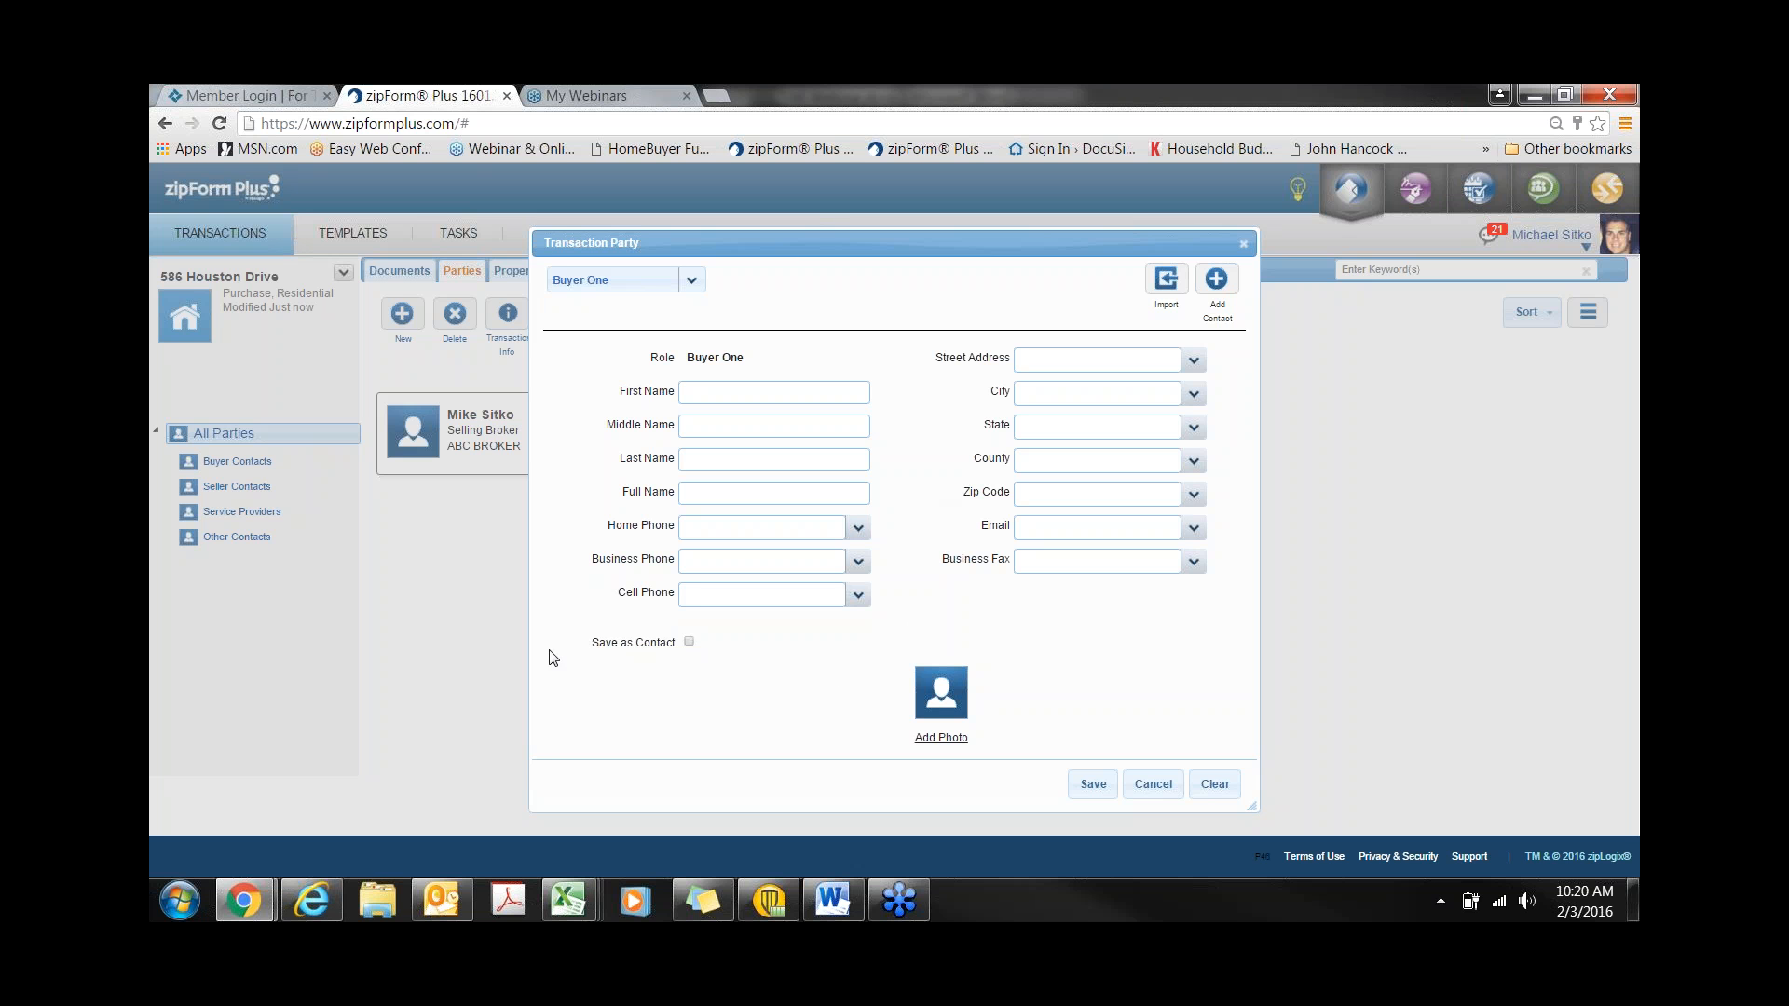
pyautogui.moveTo(592, 647); pyautogui.dragTo(674, 657)
# - Fill Buyer One from an address-book contact and save the party
pyautogui.click(1226, 293)
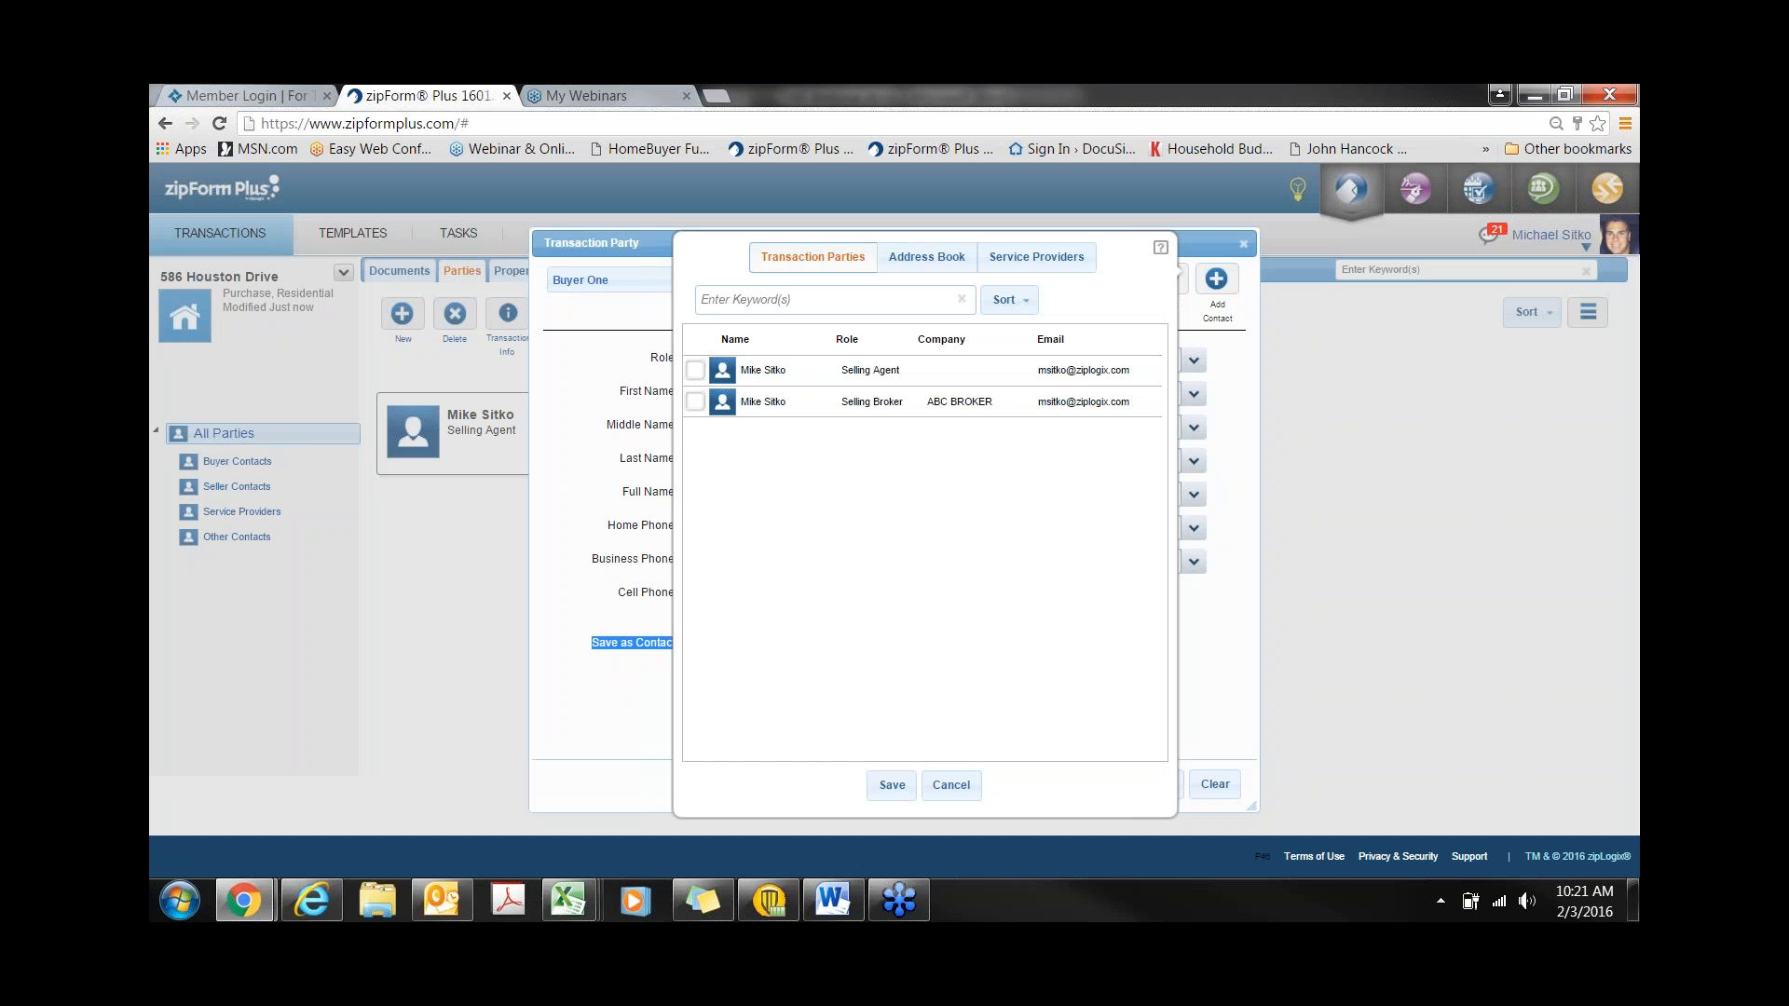
pyautogui.click(951, 265)
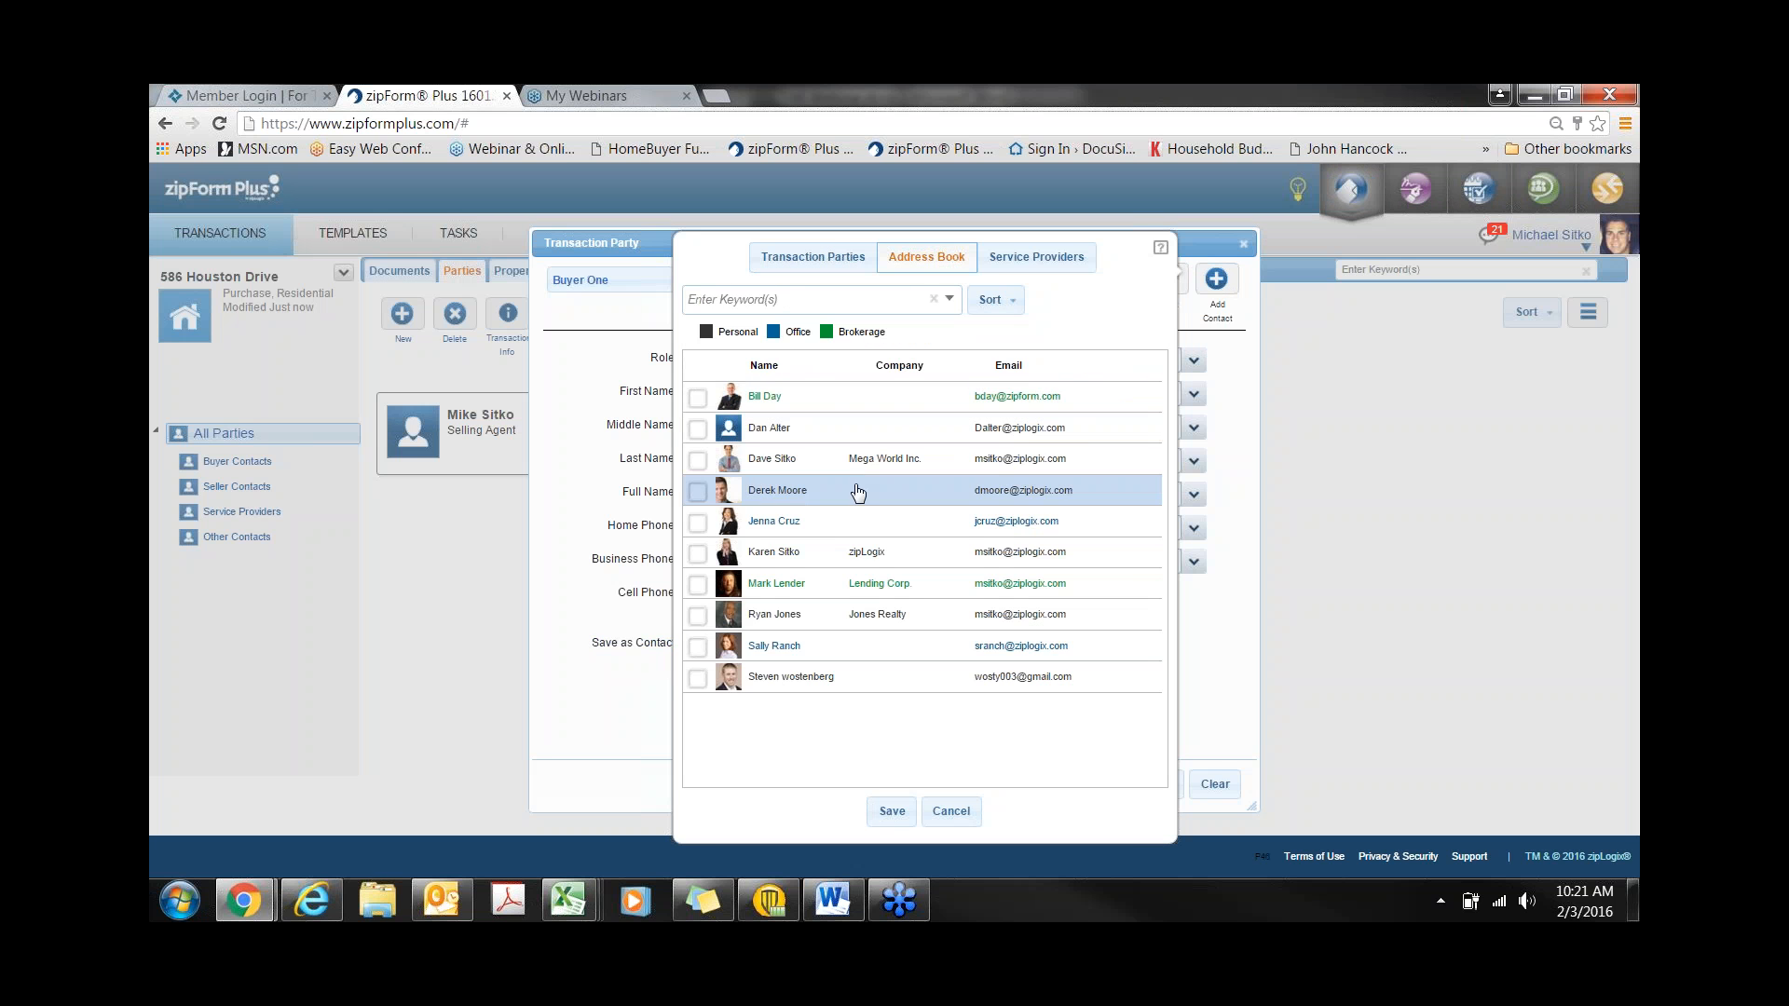
pyautogui.click(697, 466)
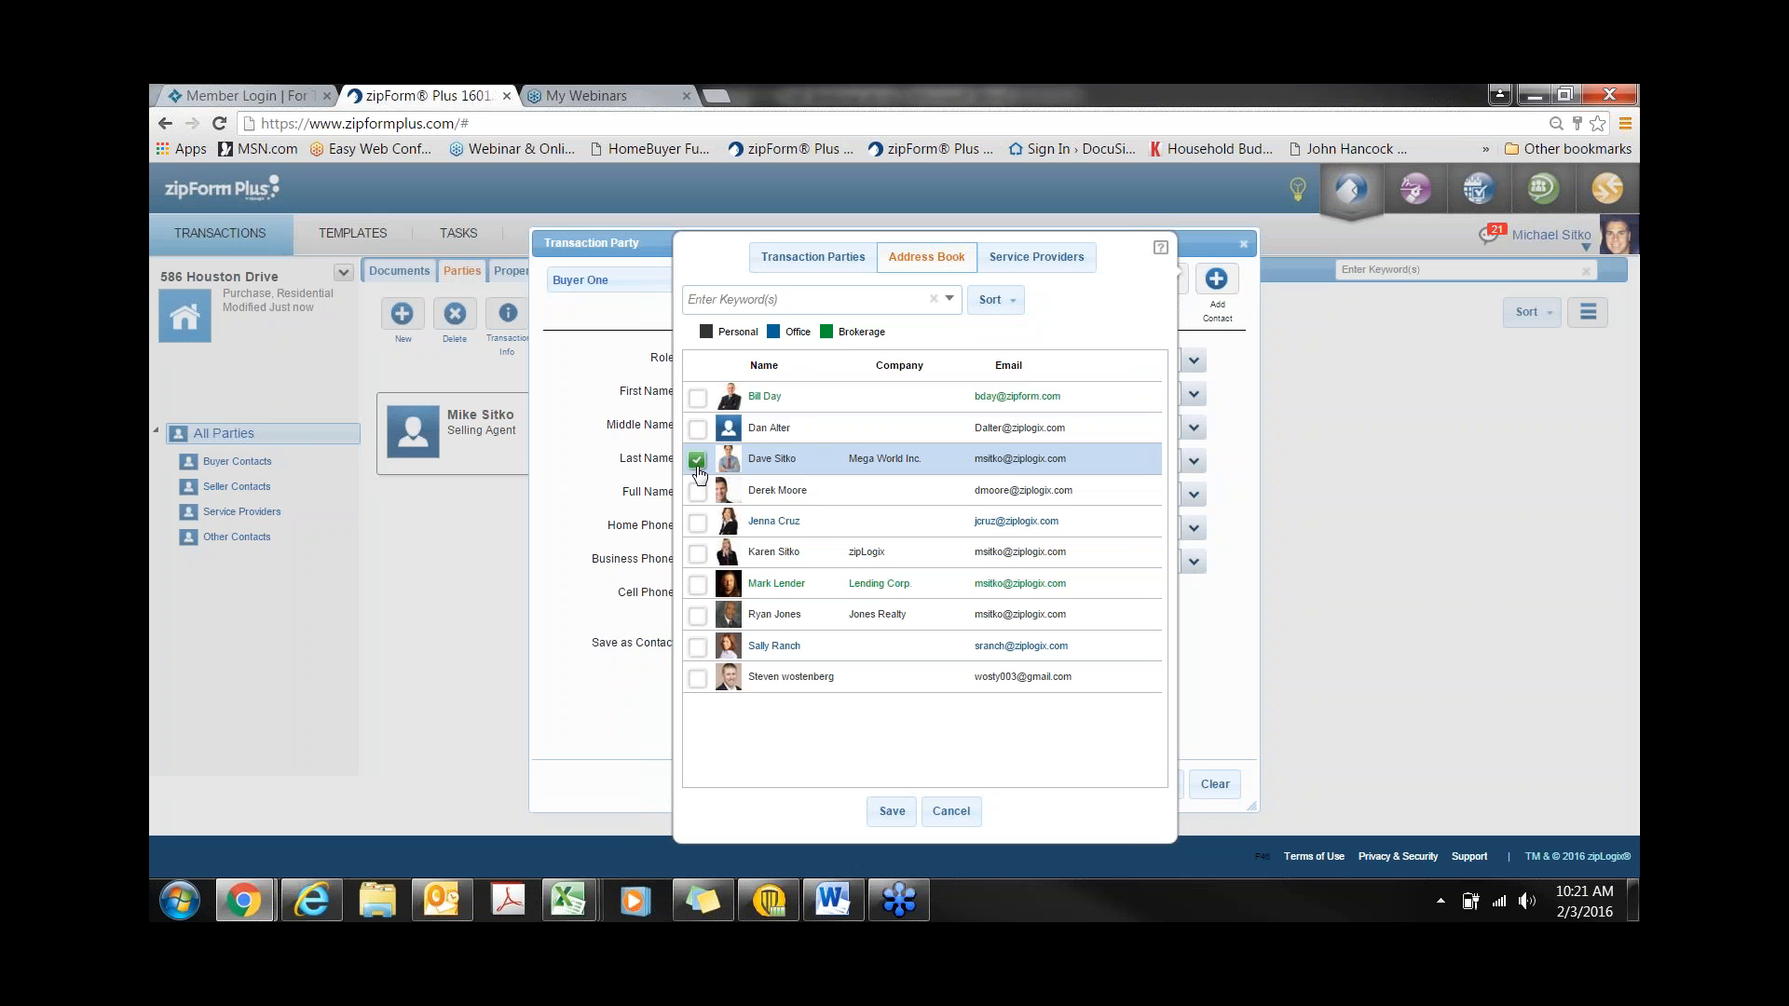
pyautogui.click(893, 812)
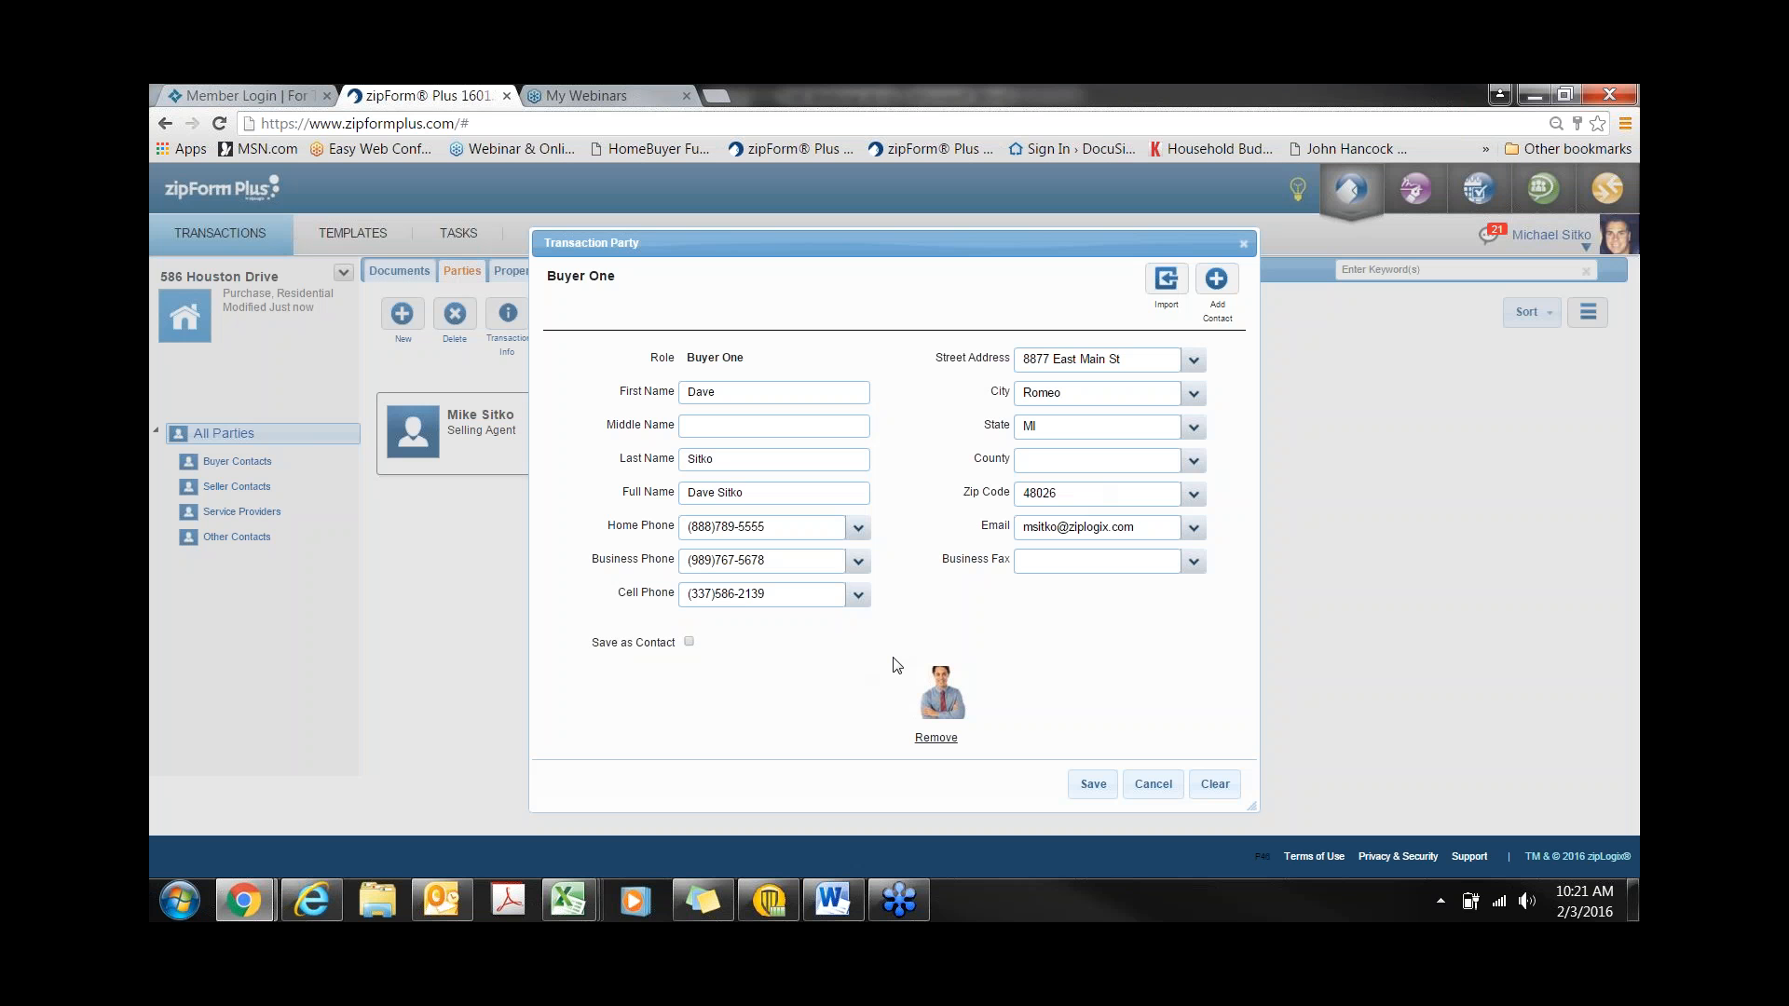
pyautogui.click(1093, 781)
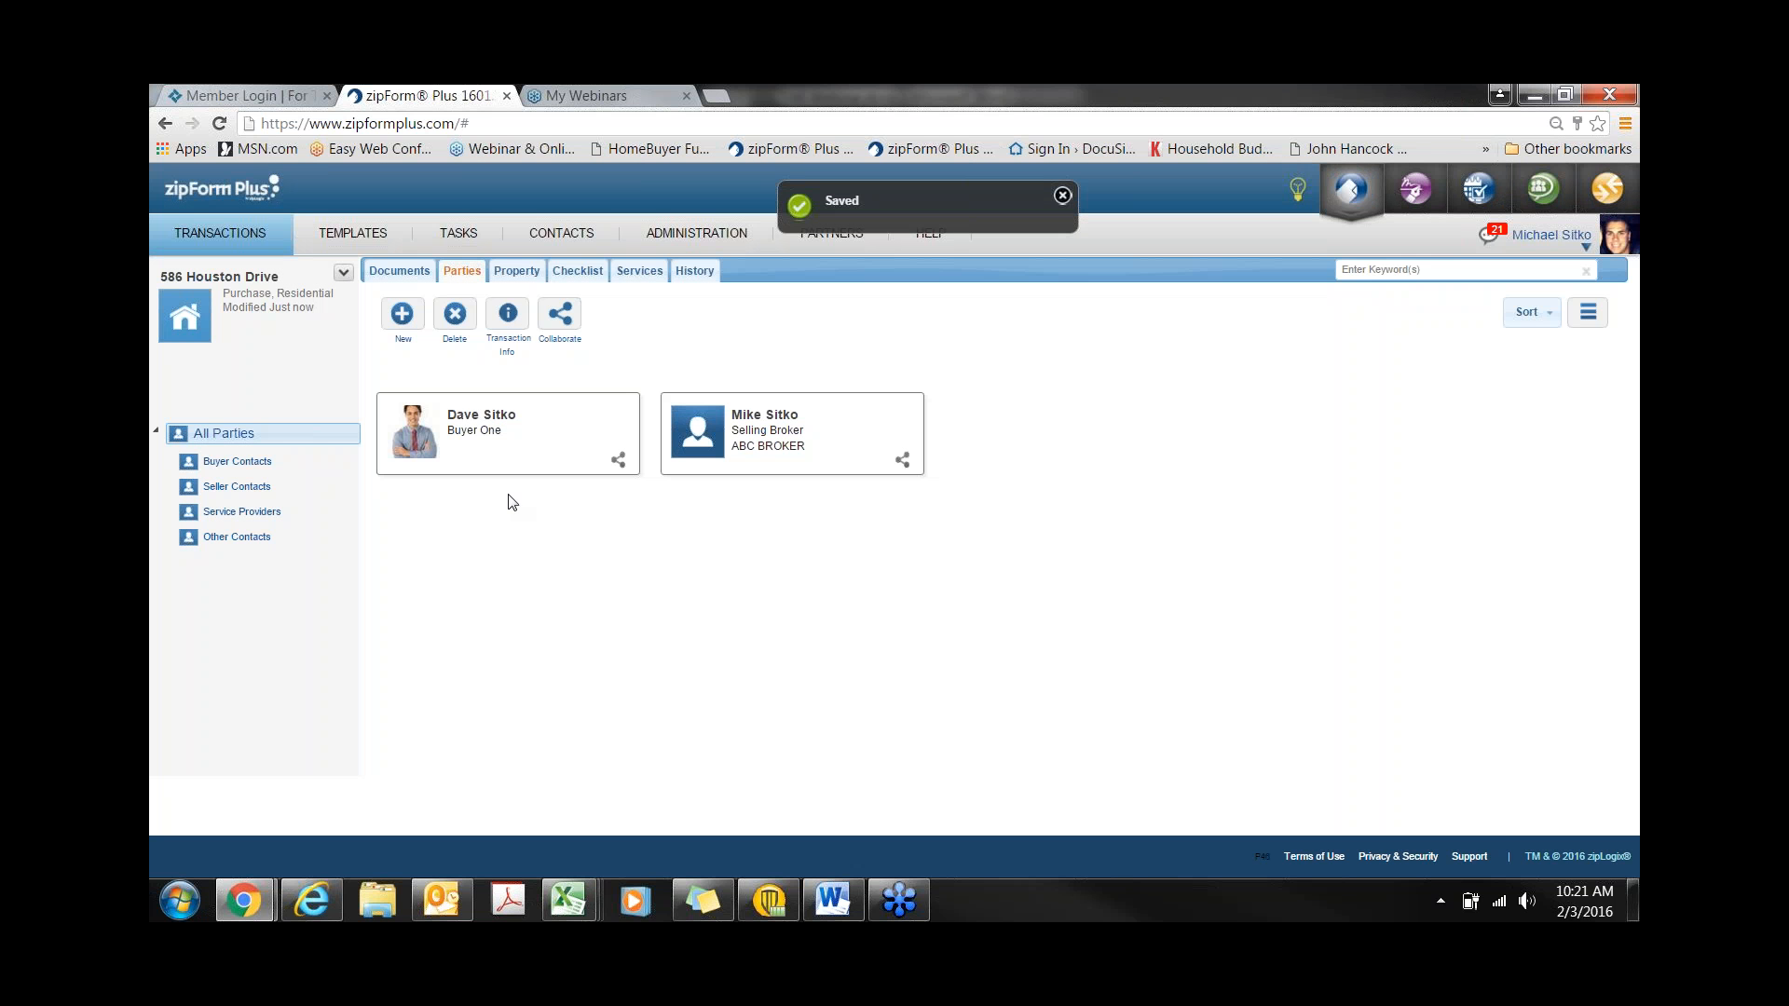
# - Add Buyer Two using the second buyer's address-book contact and save the party
pyautogui.click(402, 314)
pyautogui.click(624, 297)
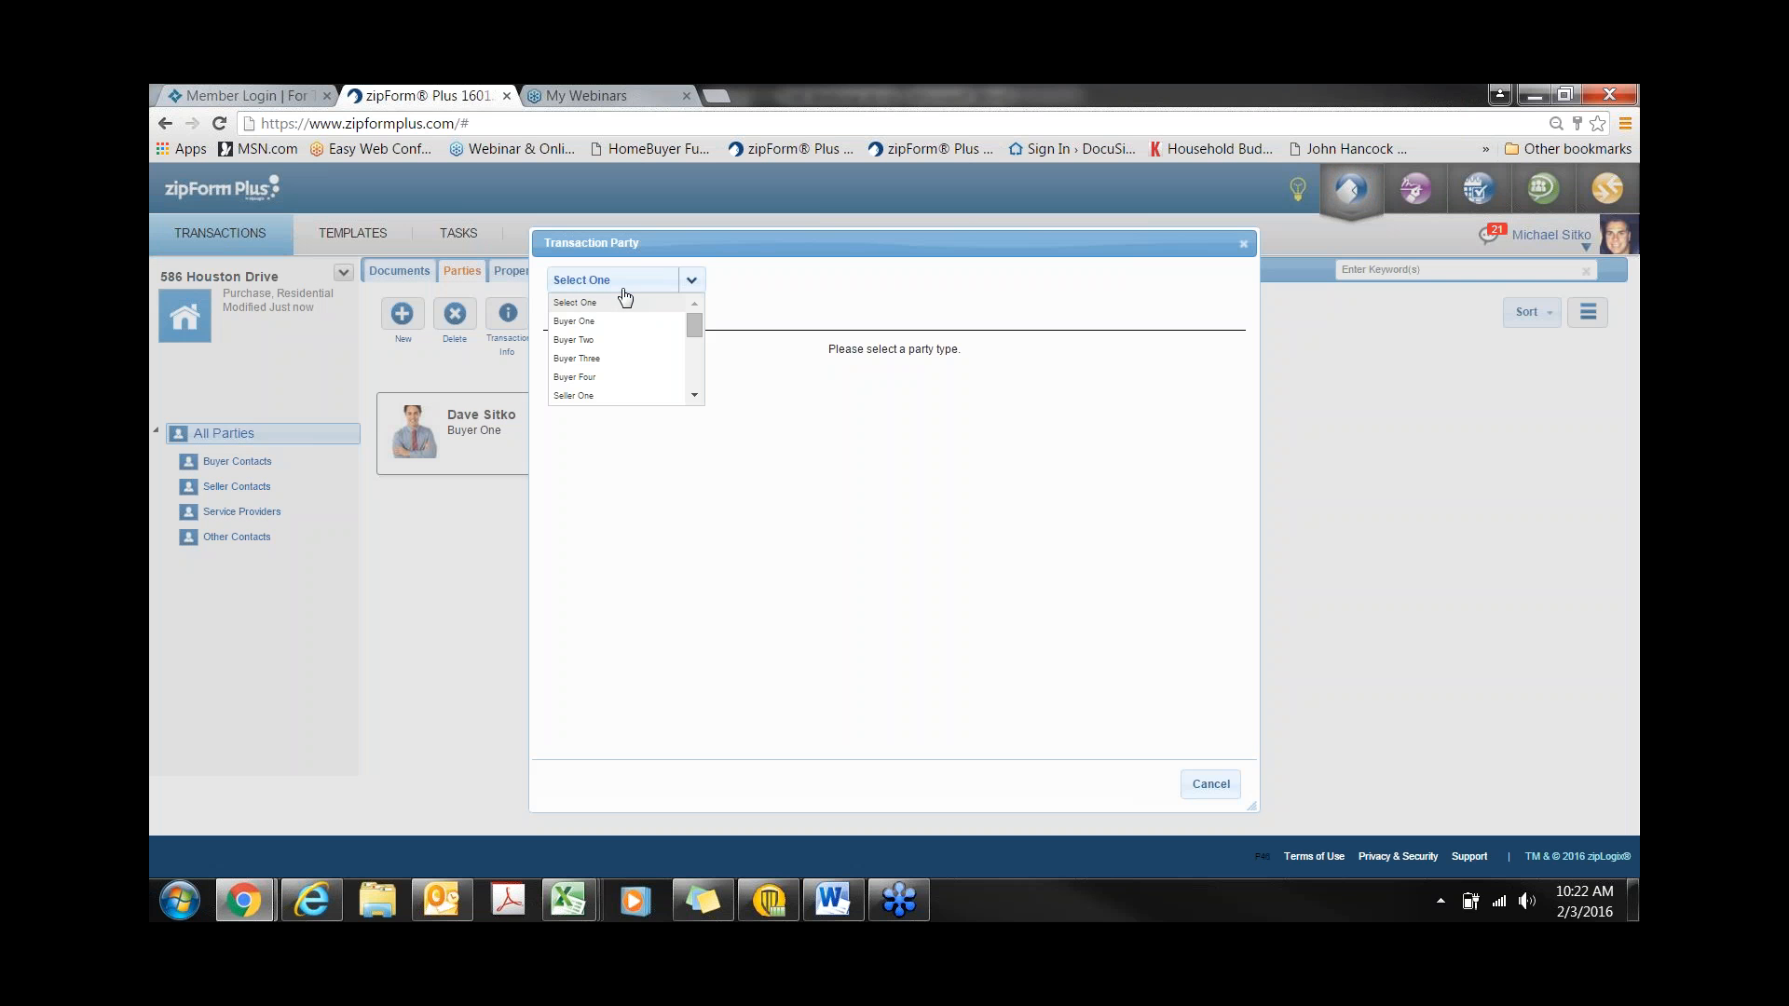
pyautogui.click(589, 341)
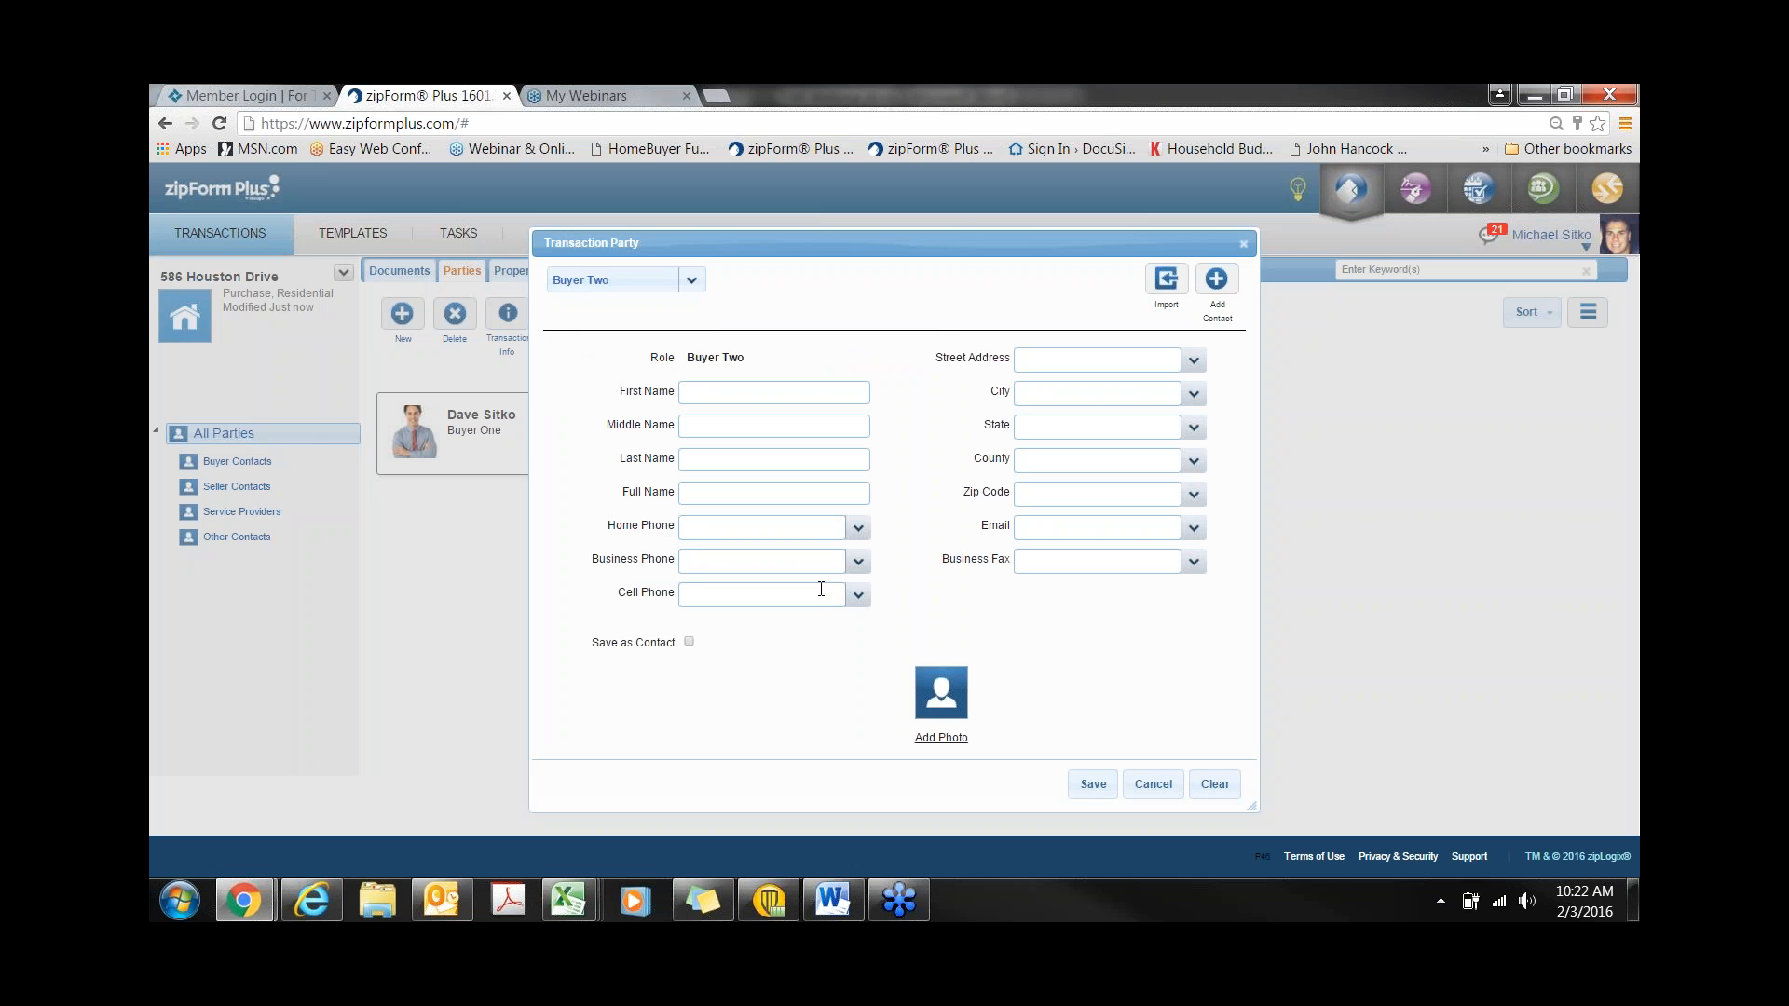
pyautogui.click(1225, 289)
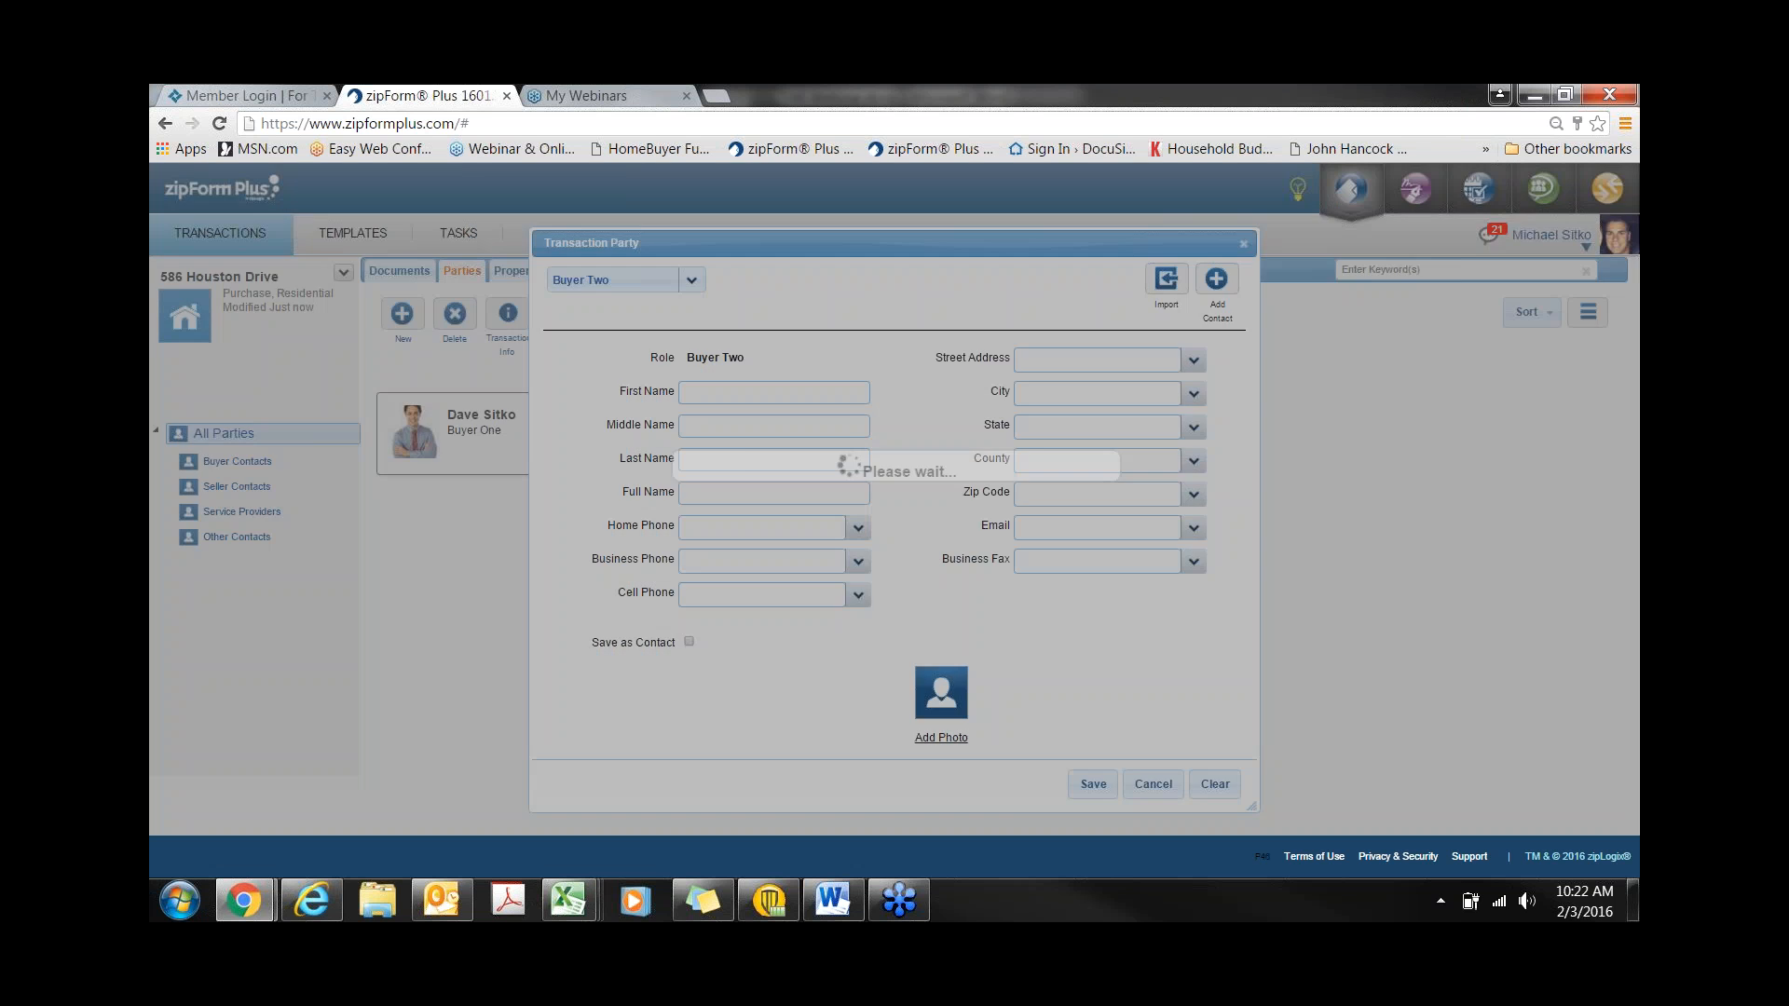
pyautogui.click(937, 264)
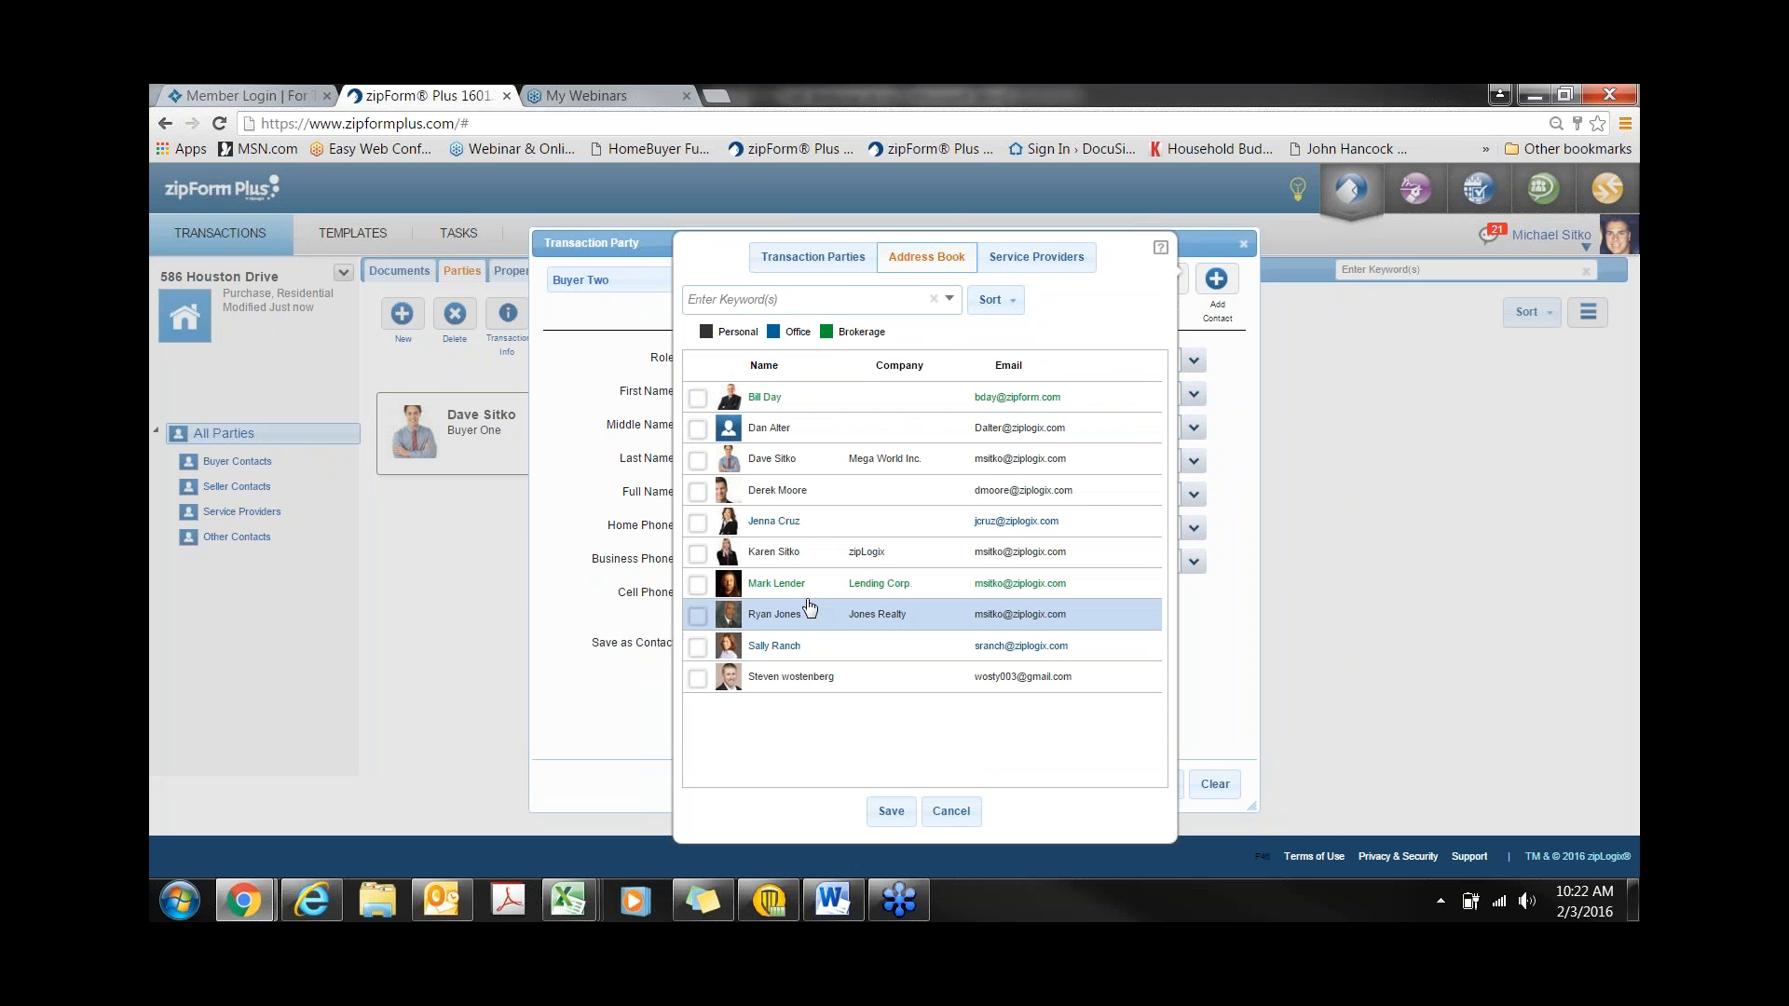
pyautogui.click(697, 553)
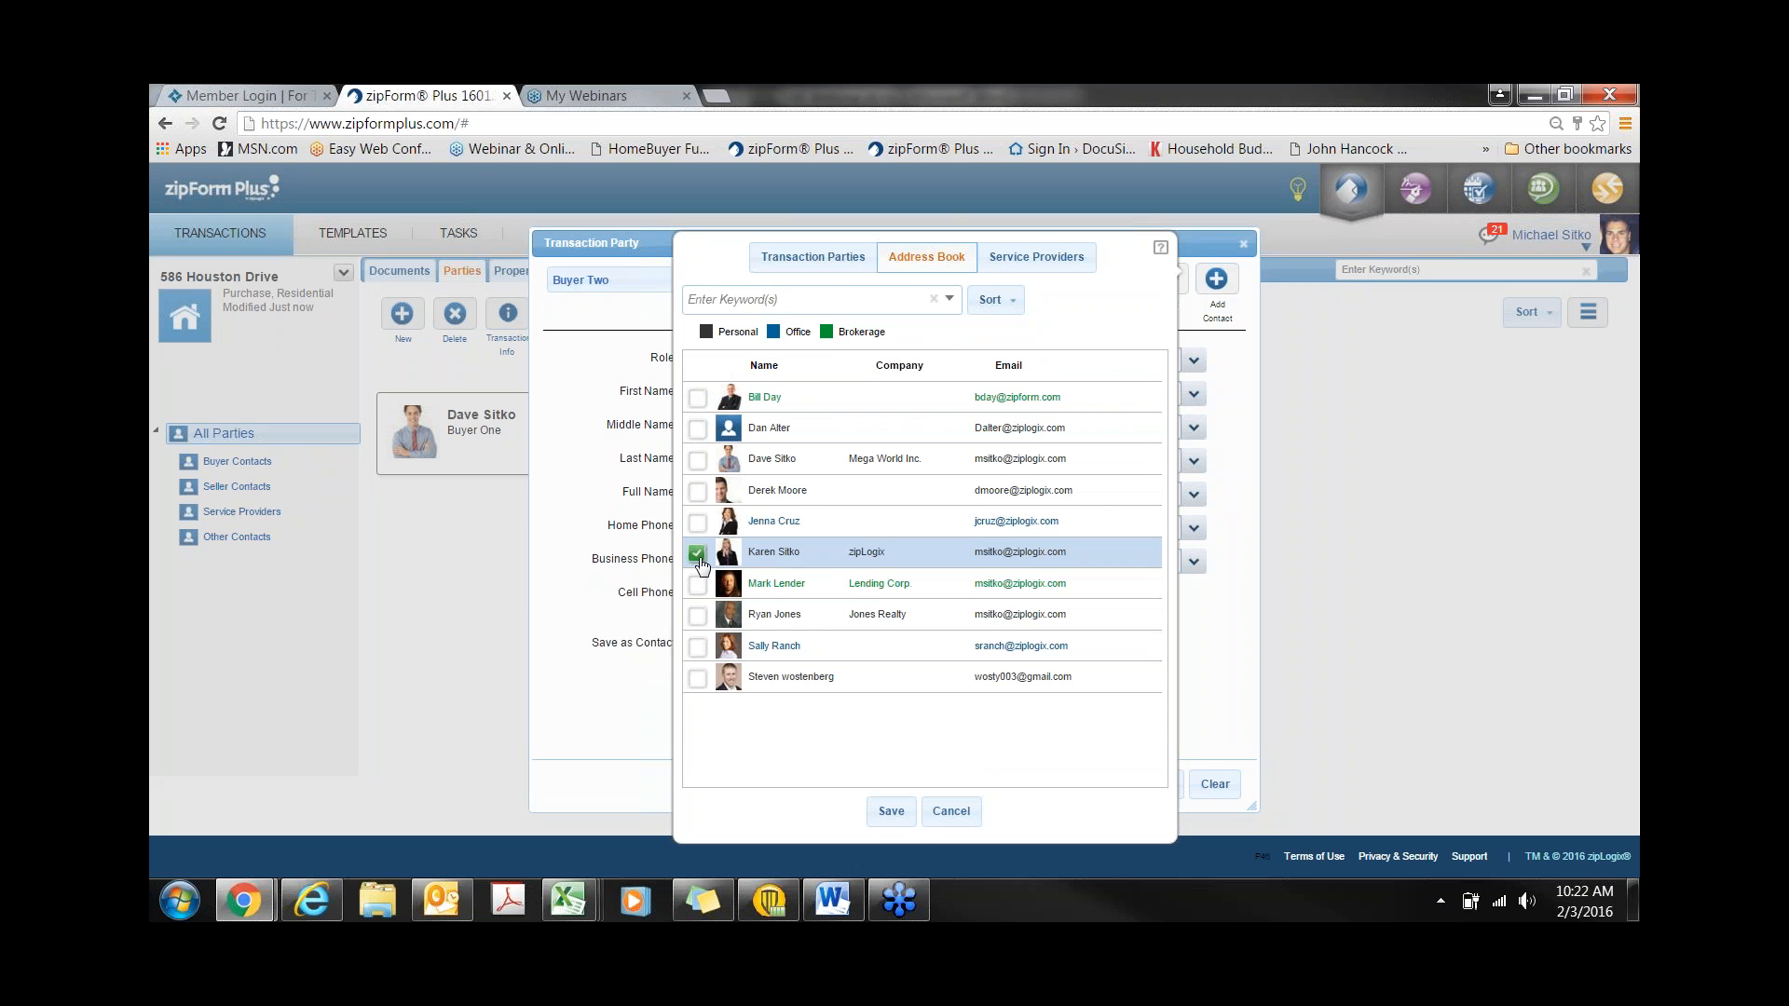
pyautogui.click(891, 811)
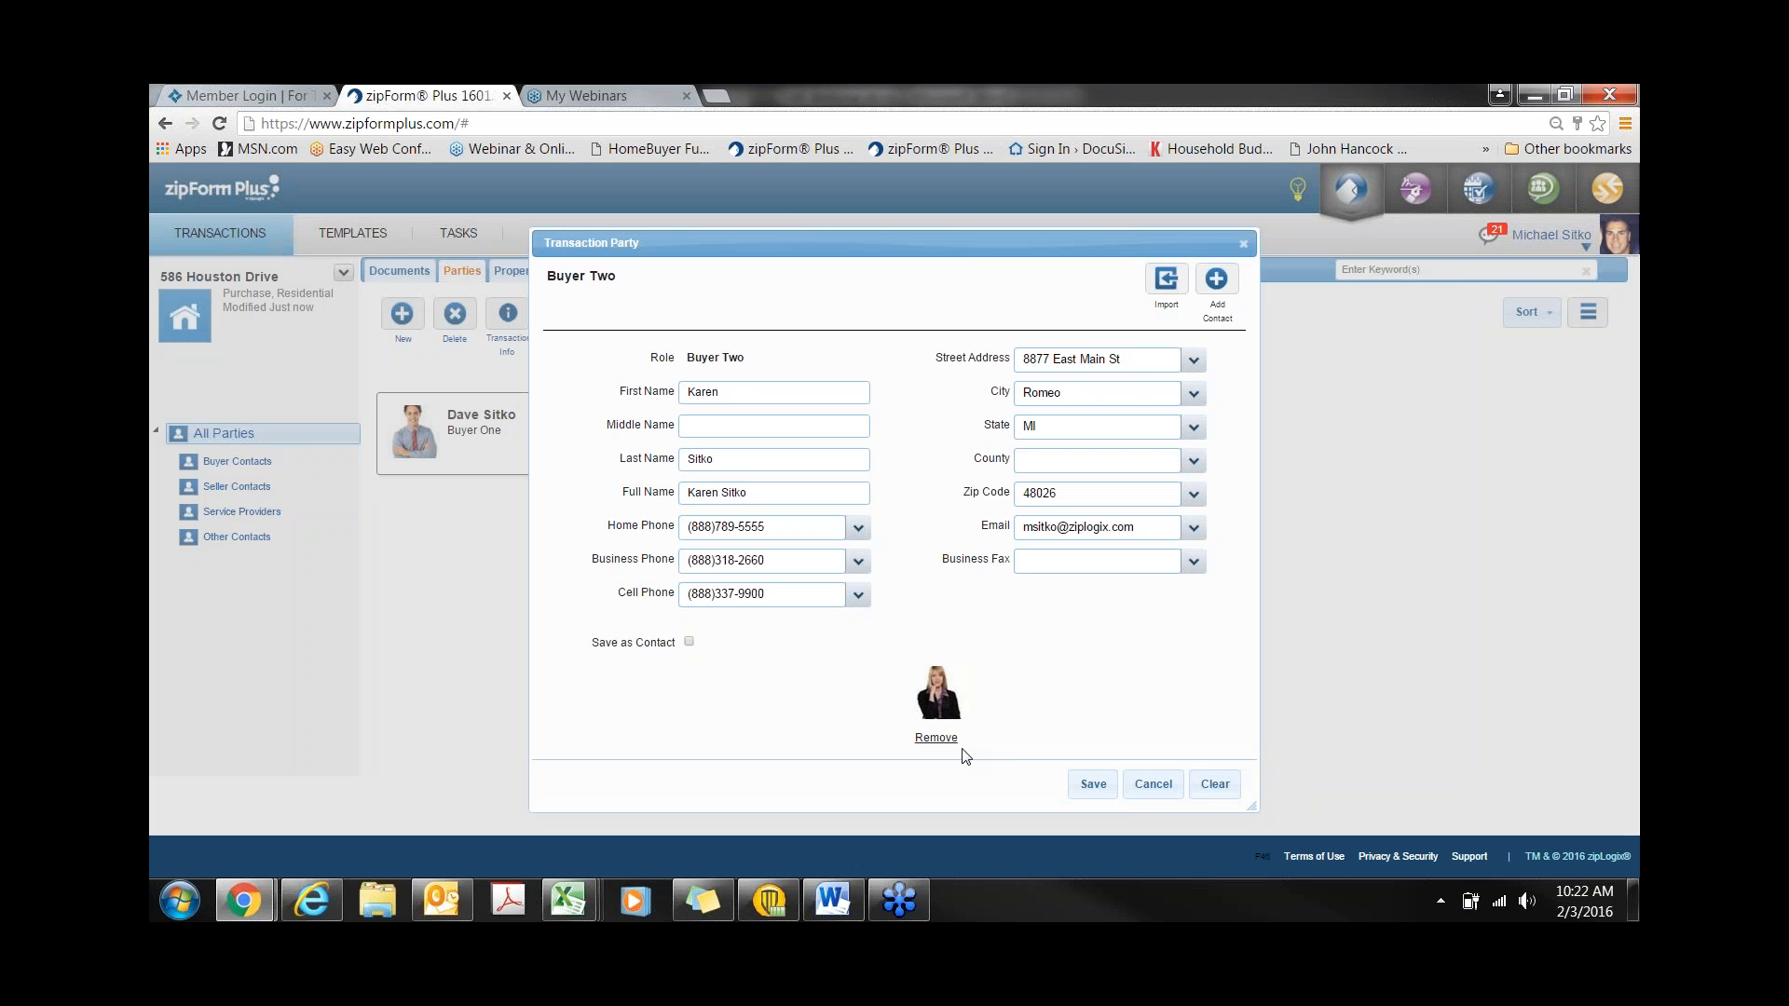
pyautogui.click(1093, 785)
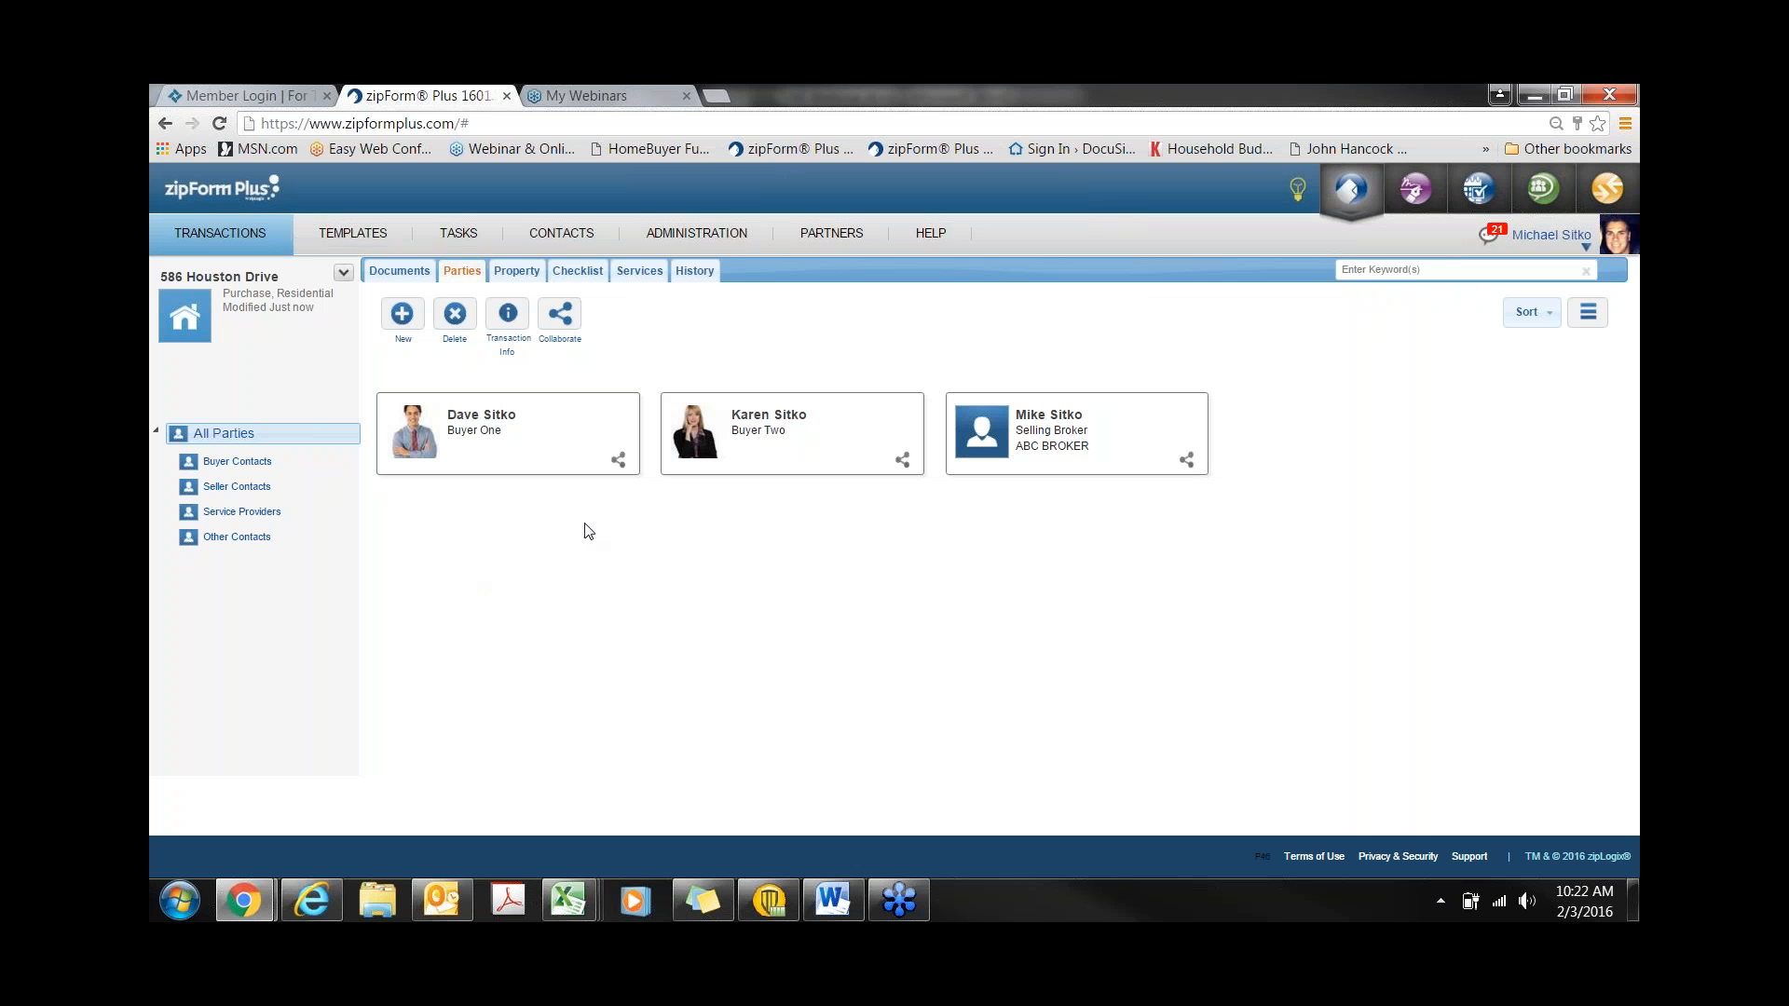
# - Go to the Property tab and launch MLS Connect's Update From MLS dialog for NTREIS
pyautogui.click(532, 271)
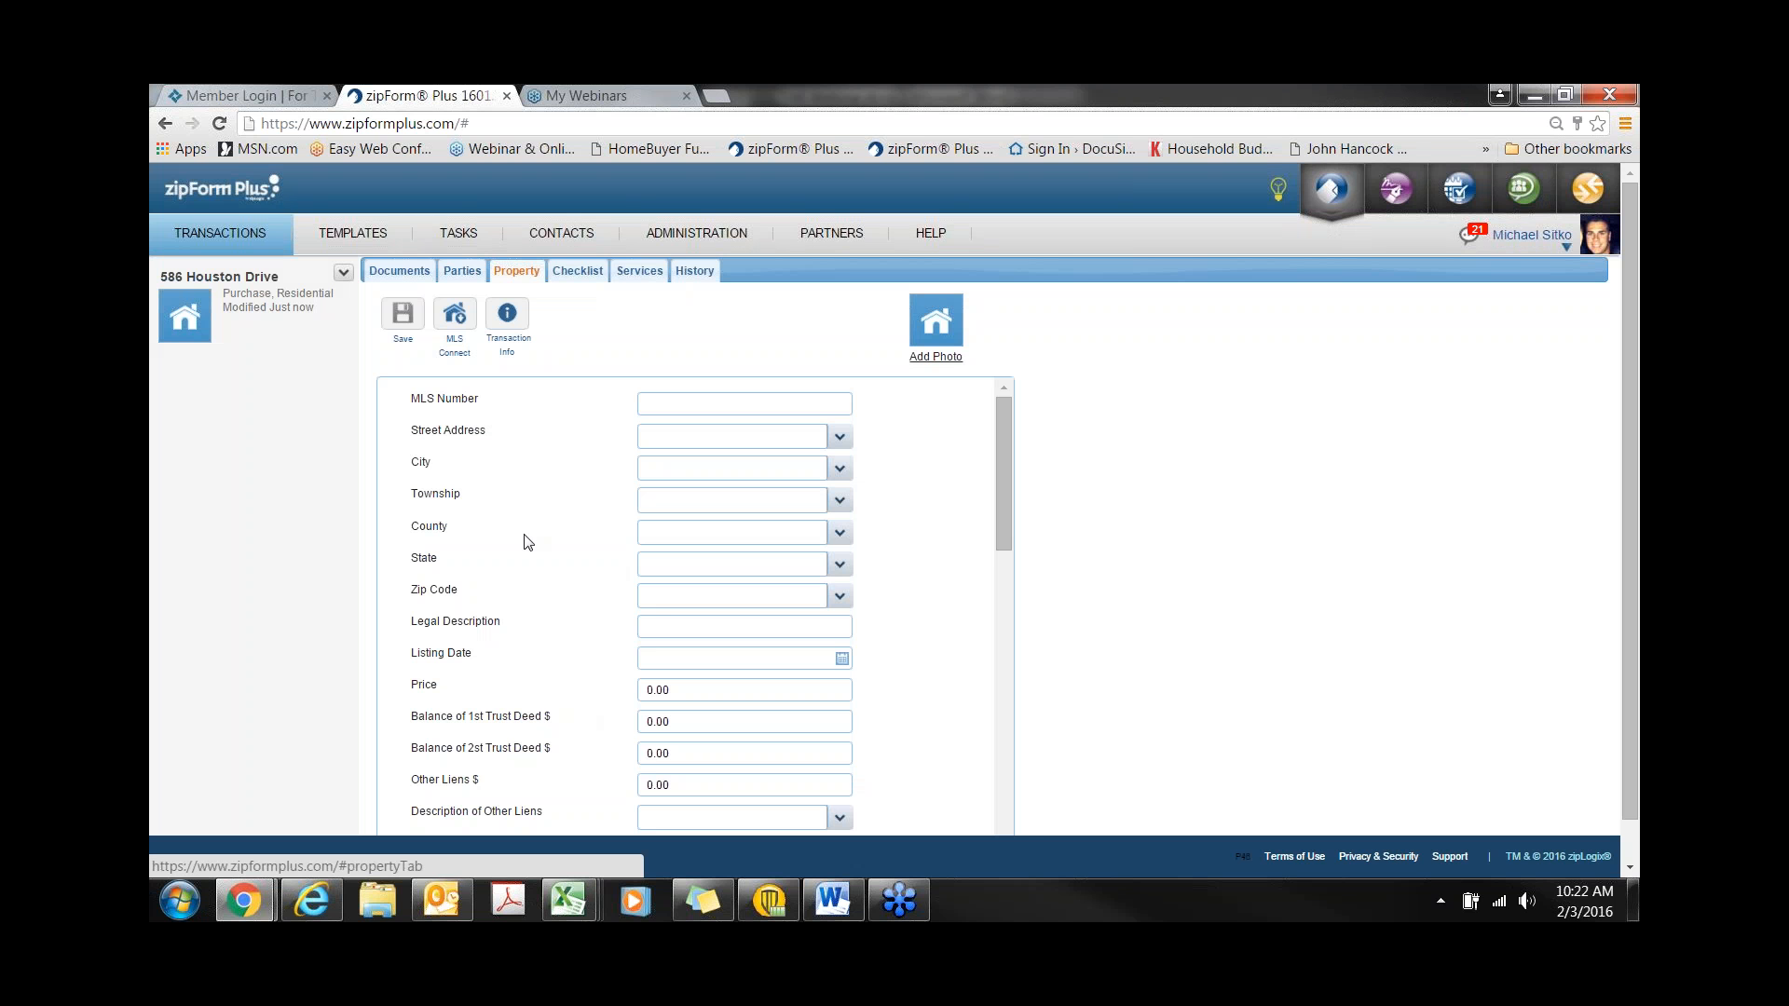
pyautogui.click(457, 316)
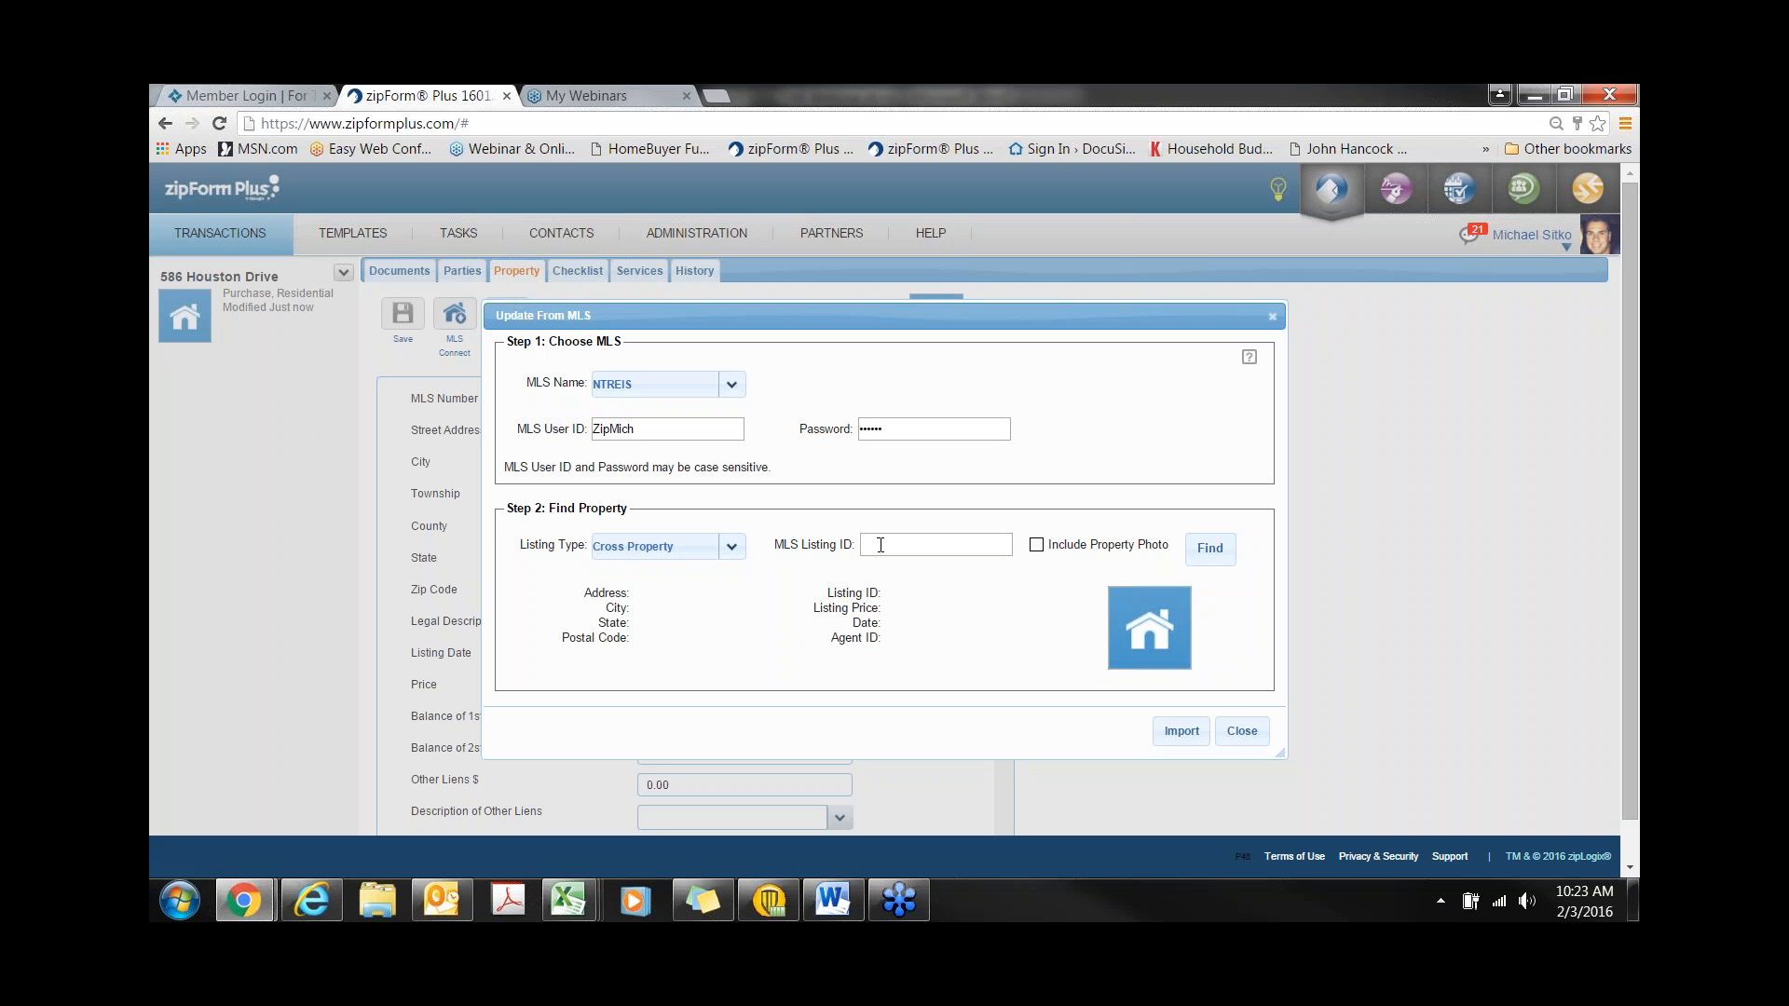
# - Find MLS listing 13114333 and import it, replacing the existing property data
pyautogui.write('3114333')
pyautogui.click(1211, 550)
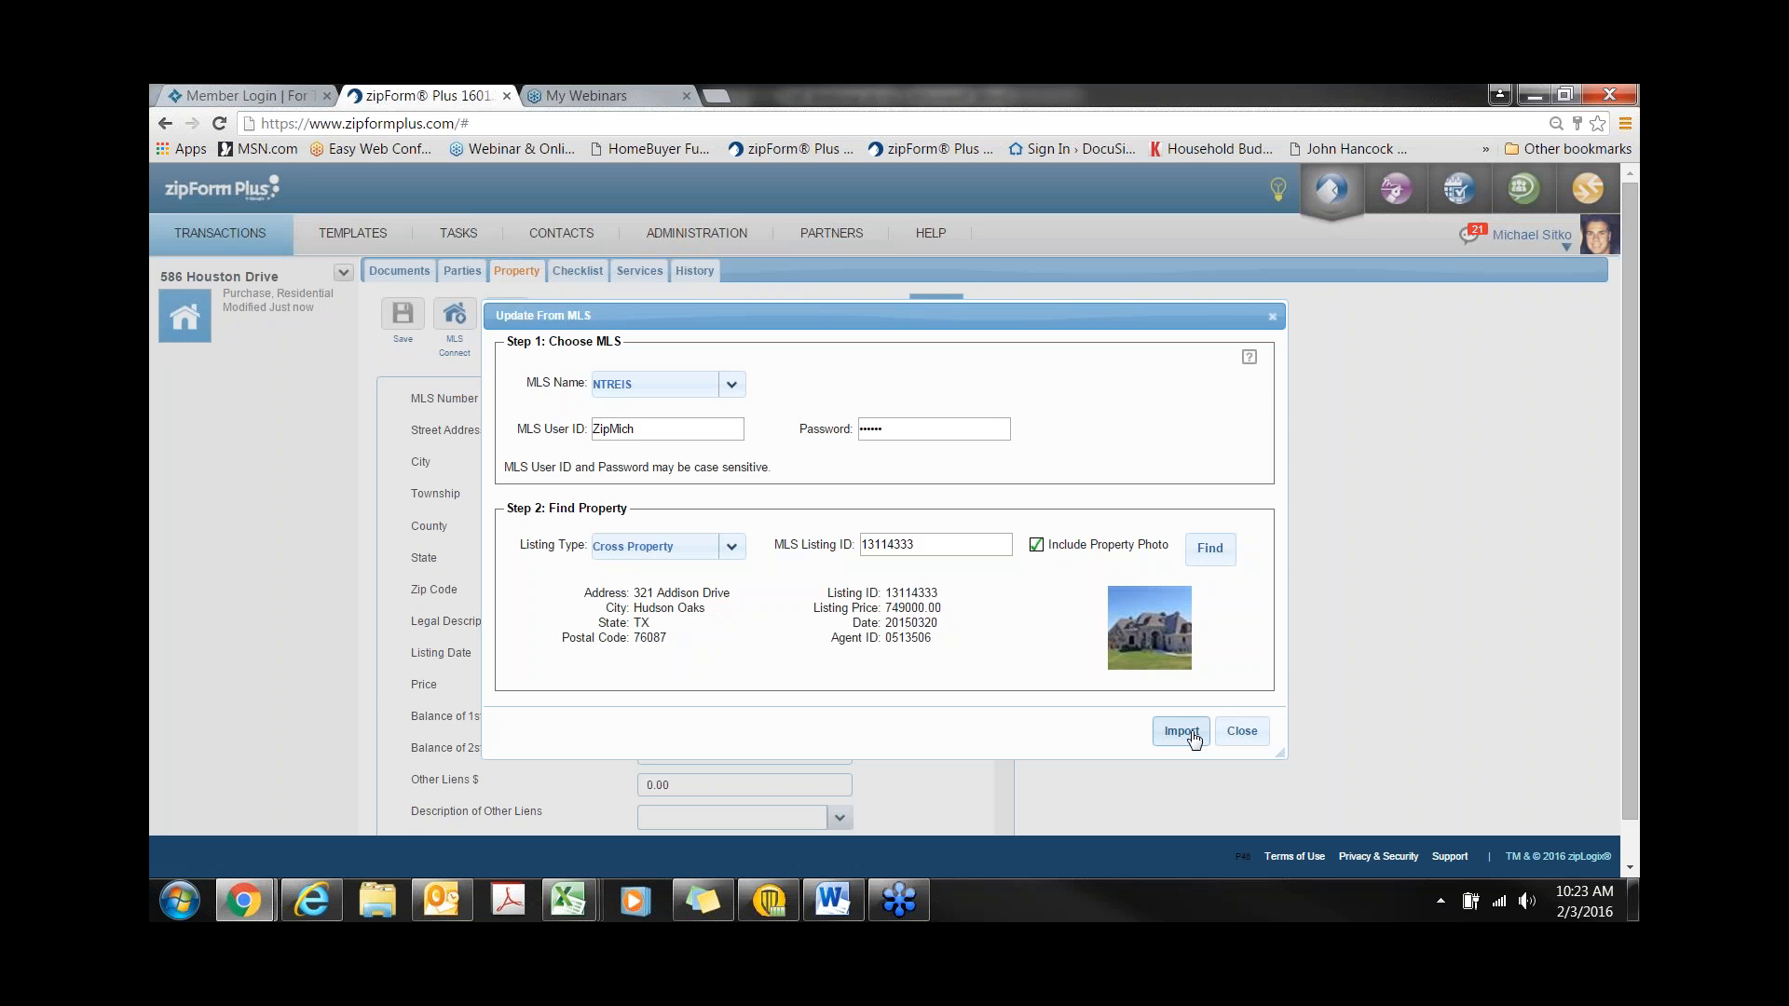
pyautogui.click(1182, 732)
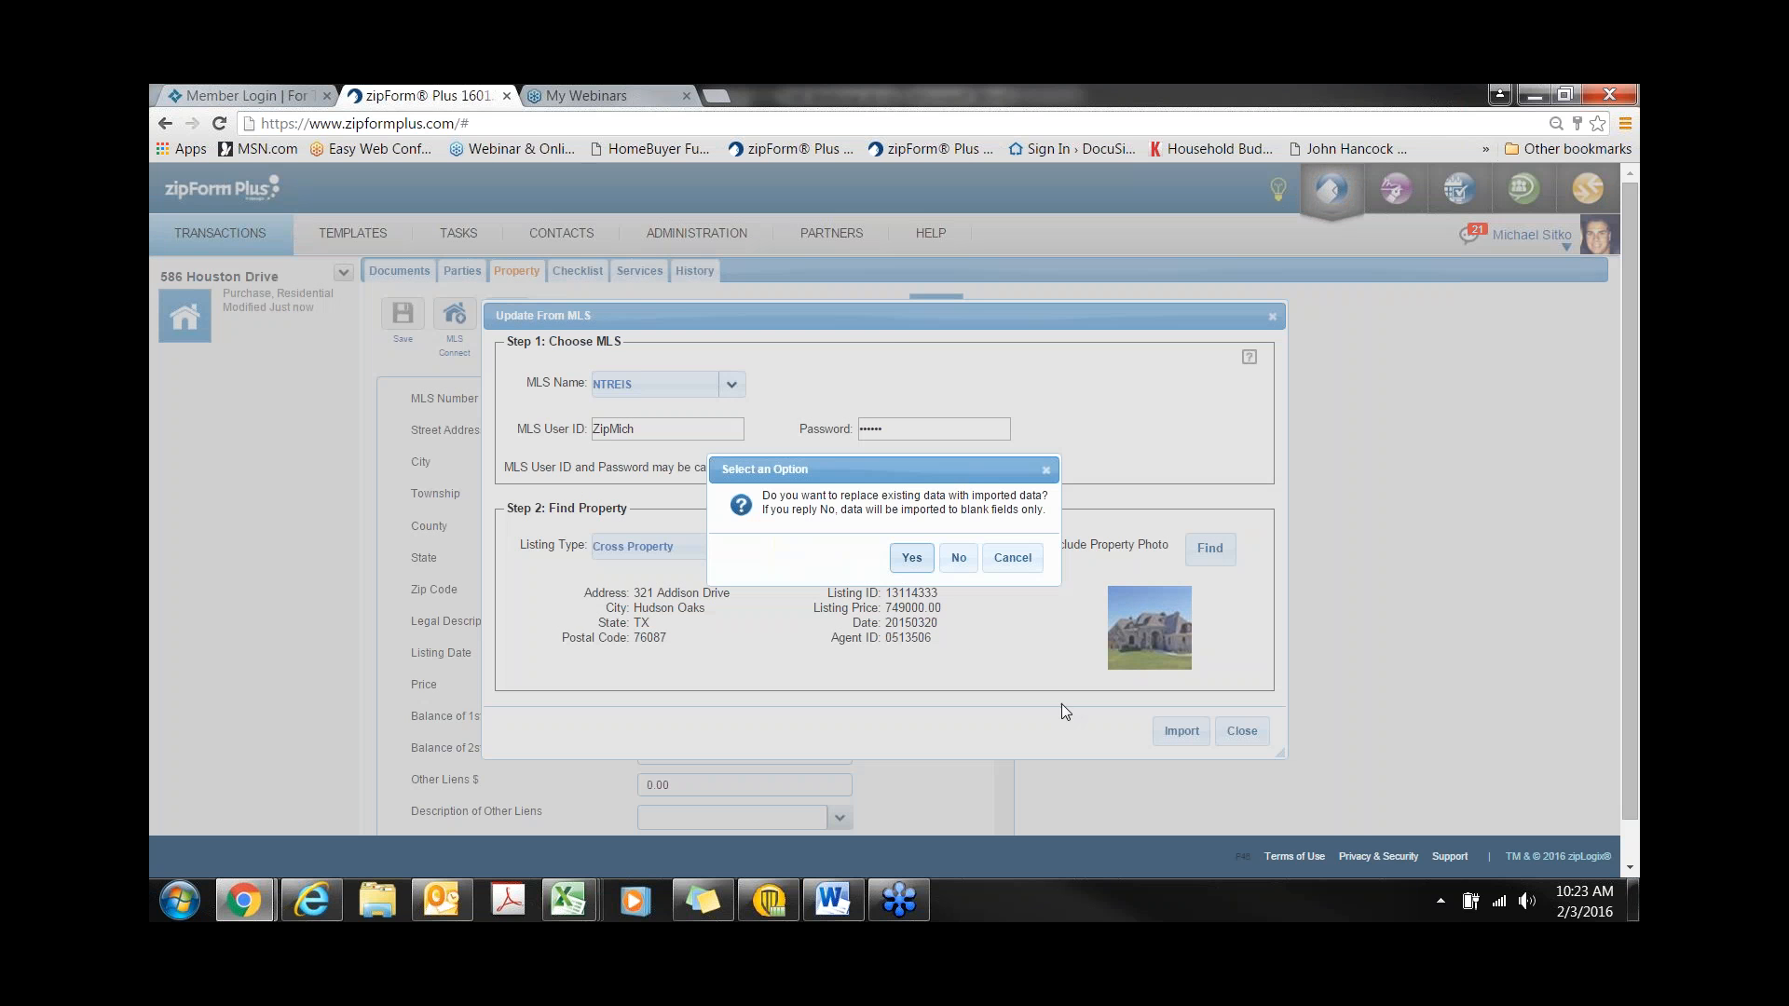
pyautogui.click(912, 558)
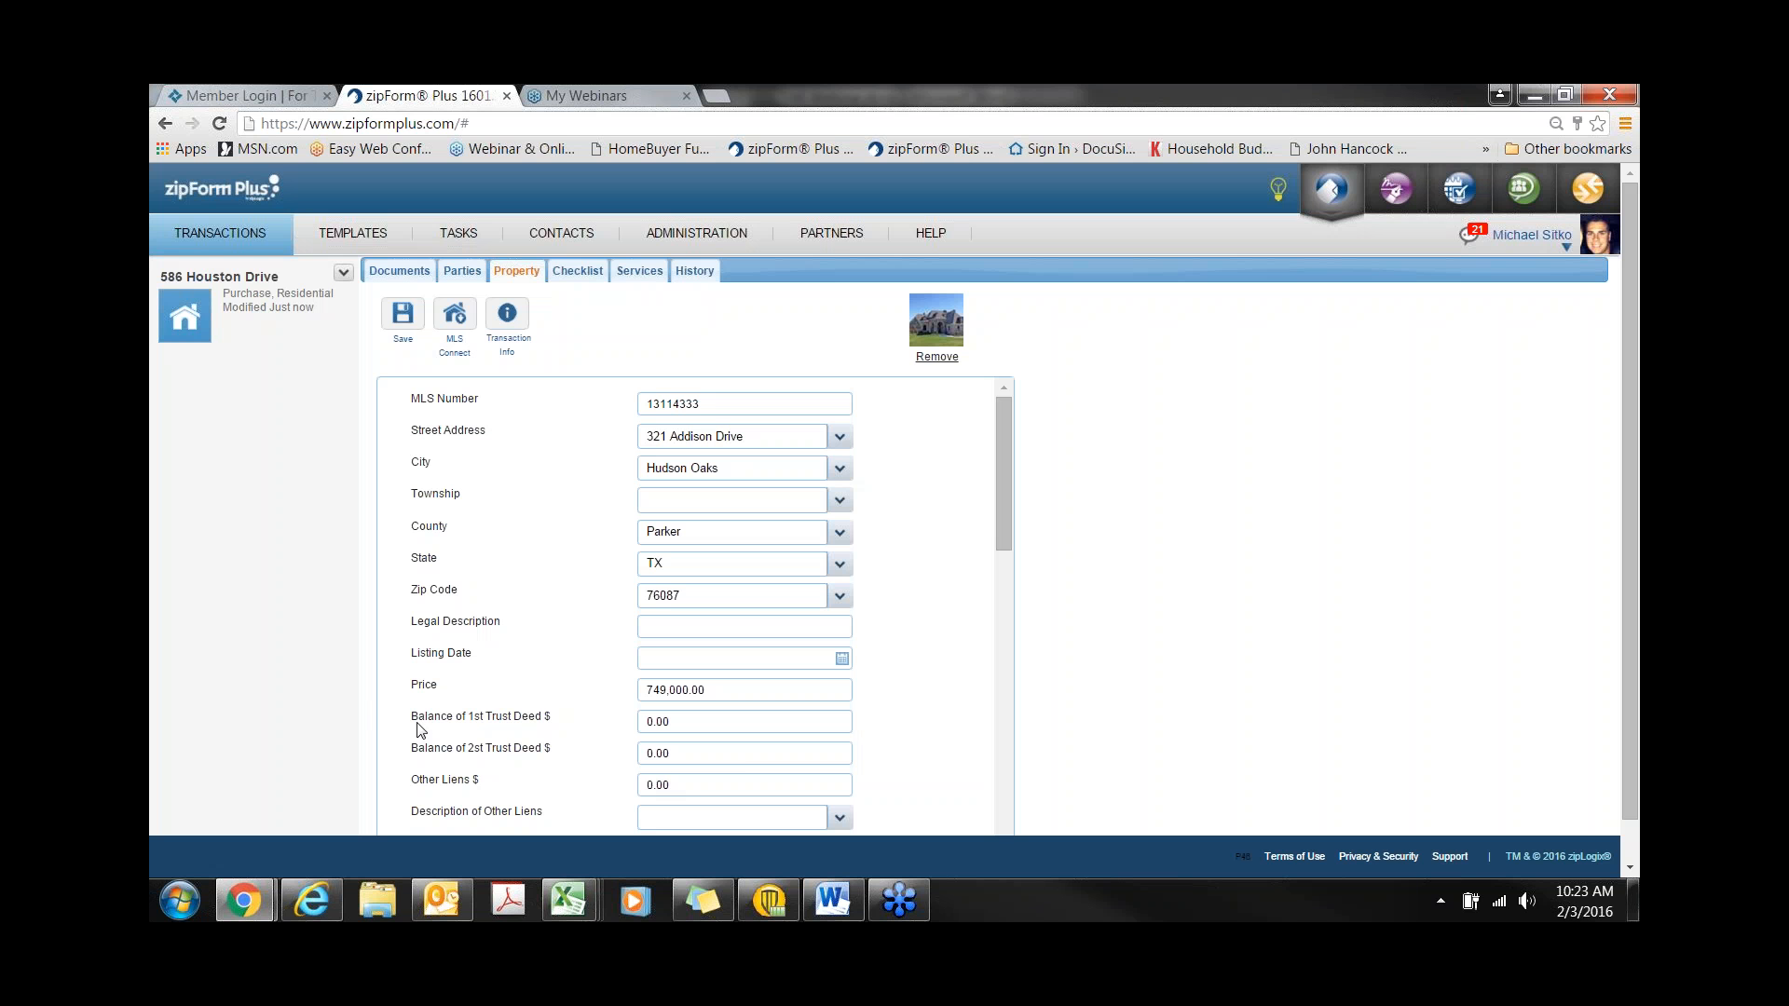
# - Set the property's Listing Date to Feb 1 2016
pyautogui.click(842, 658)
pyautogui.click(686, 735)
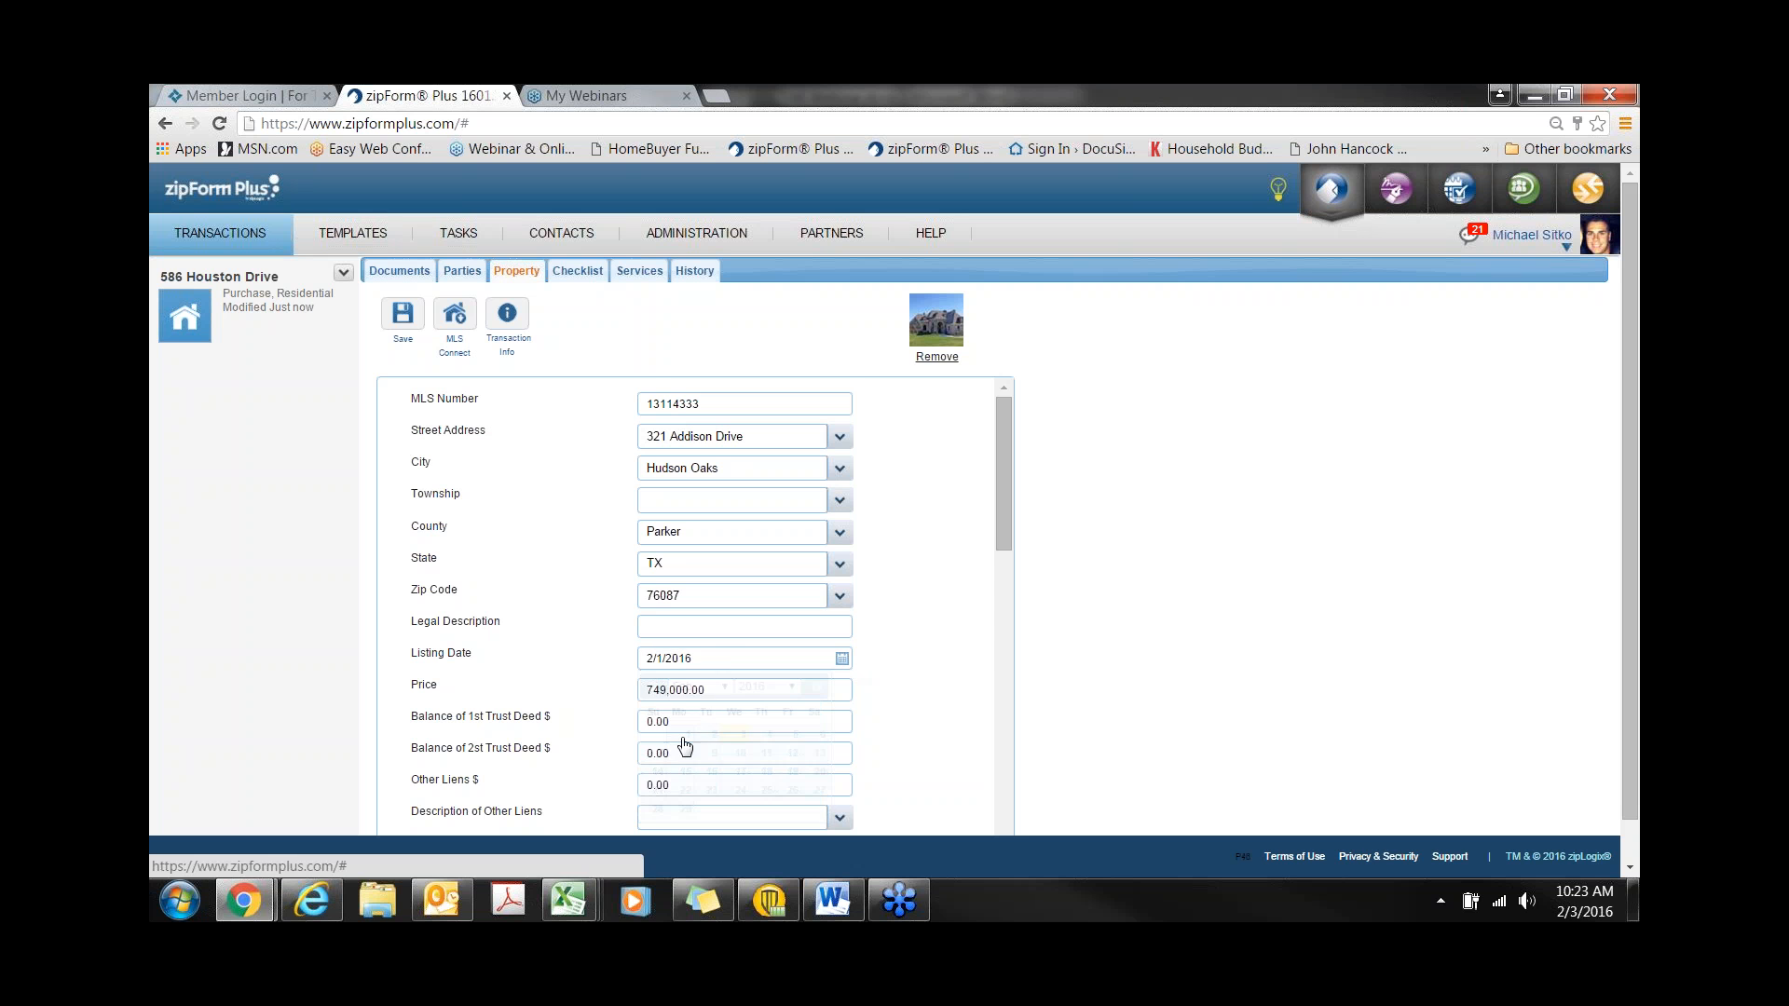
pyautogui.scroll(-2, 589, 687)
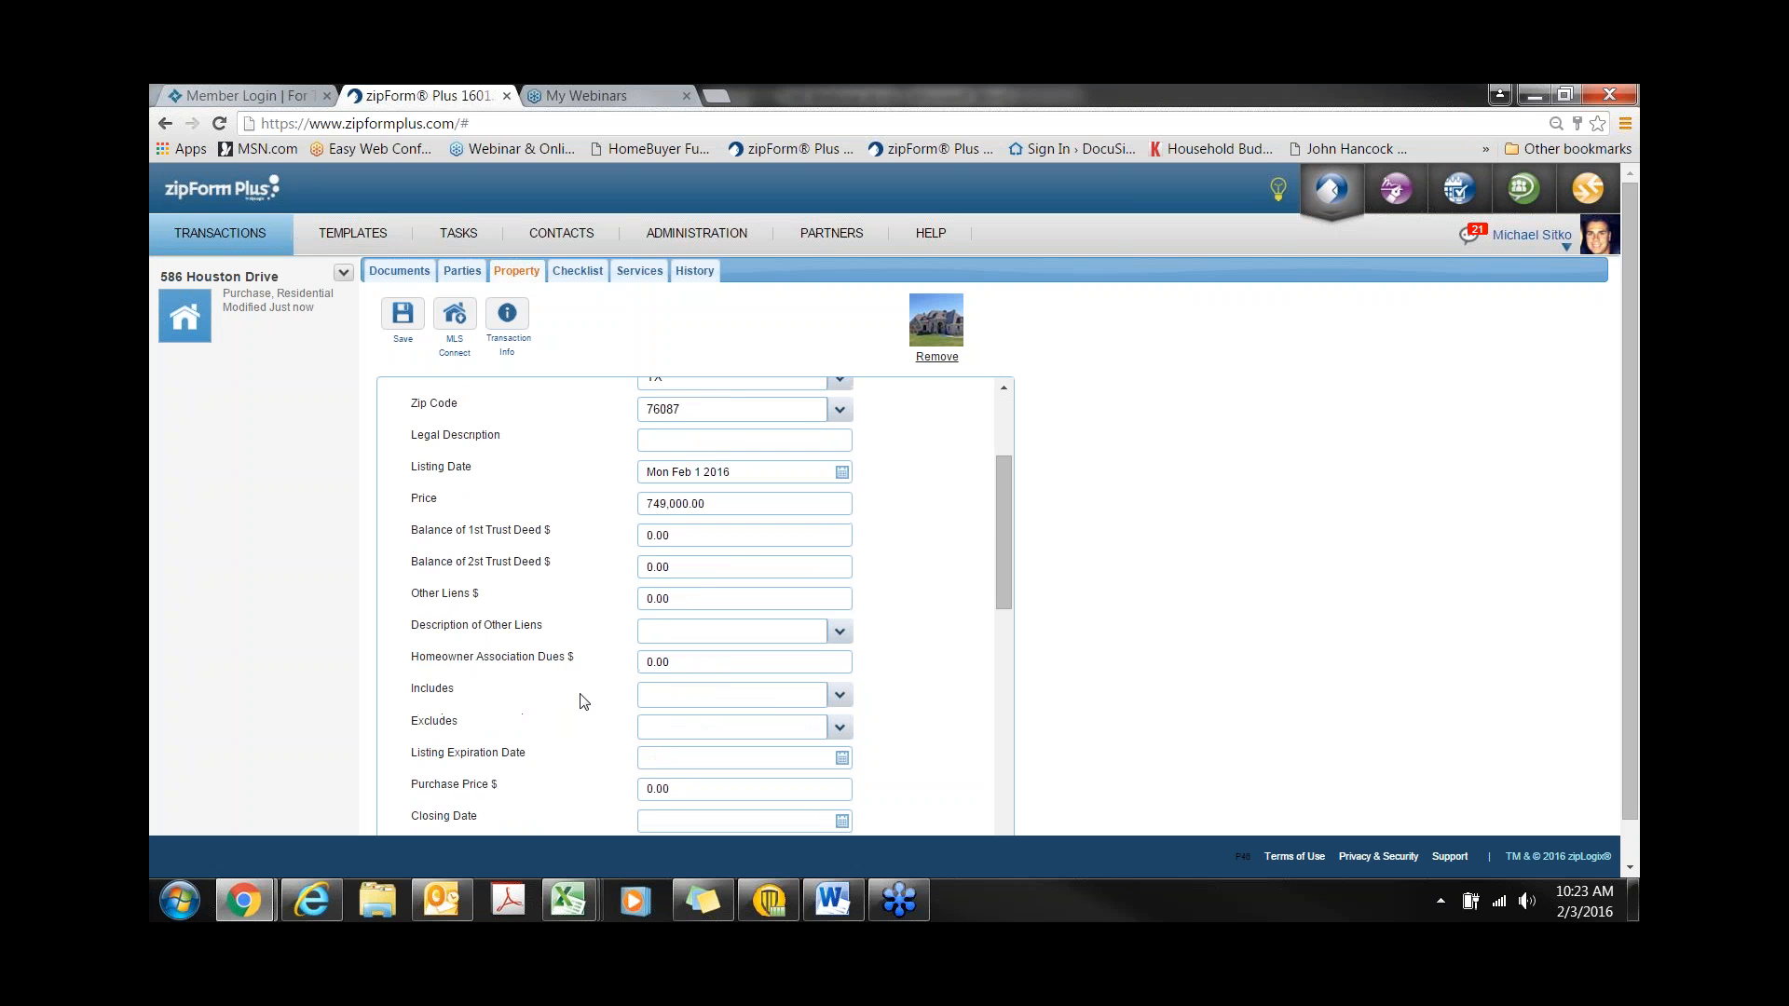
# - Set the Closing Date to Feb 29 2016 and the Date of Contract to Feb 3 2016
pyautogui.scroll(-1, 583, 719)
pyautogui.click(836, 725)
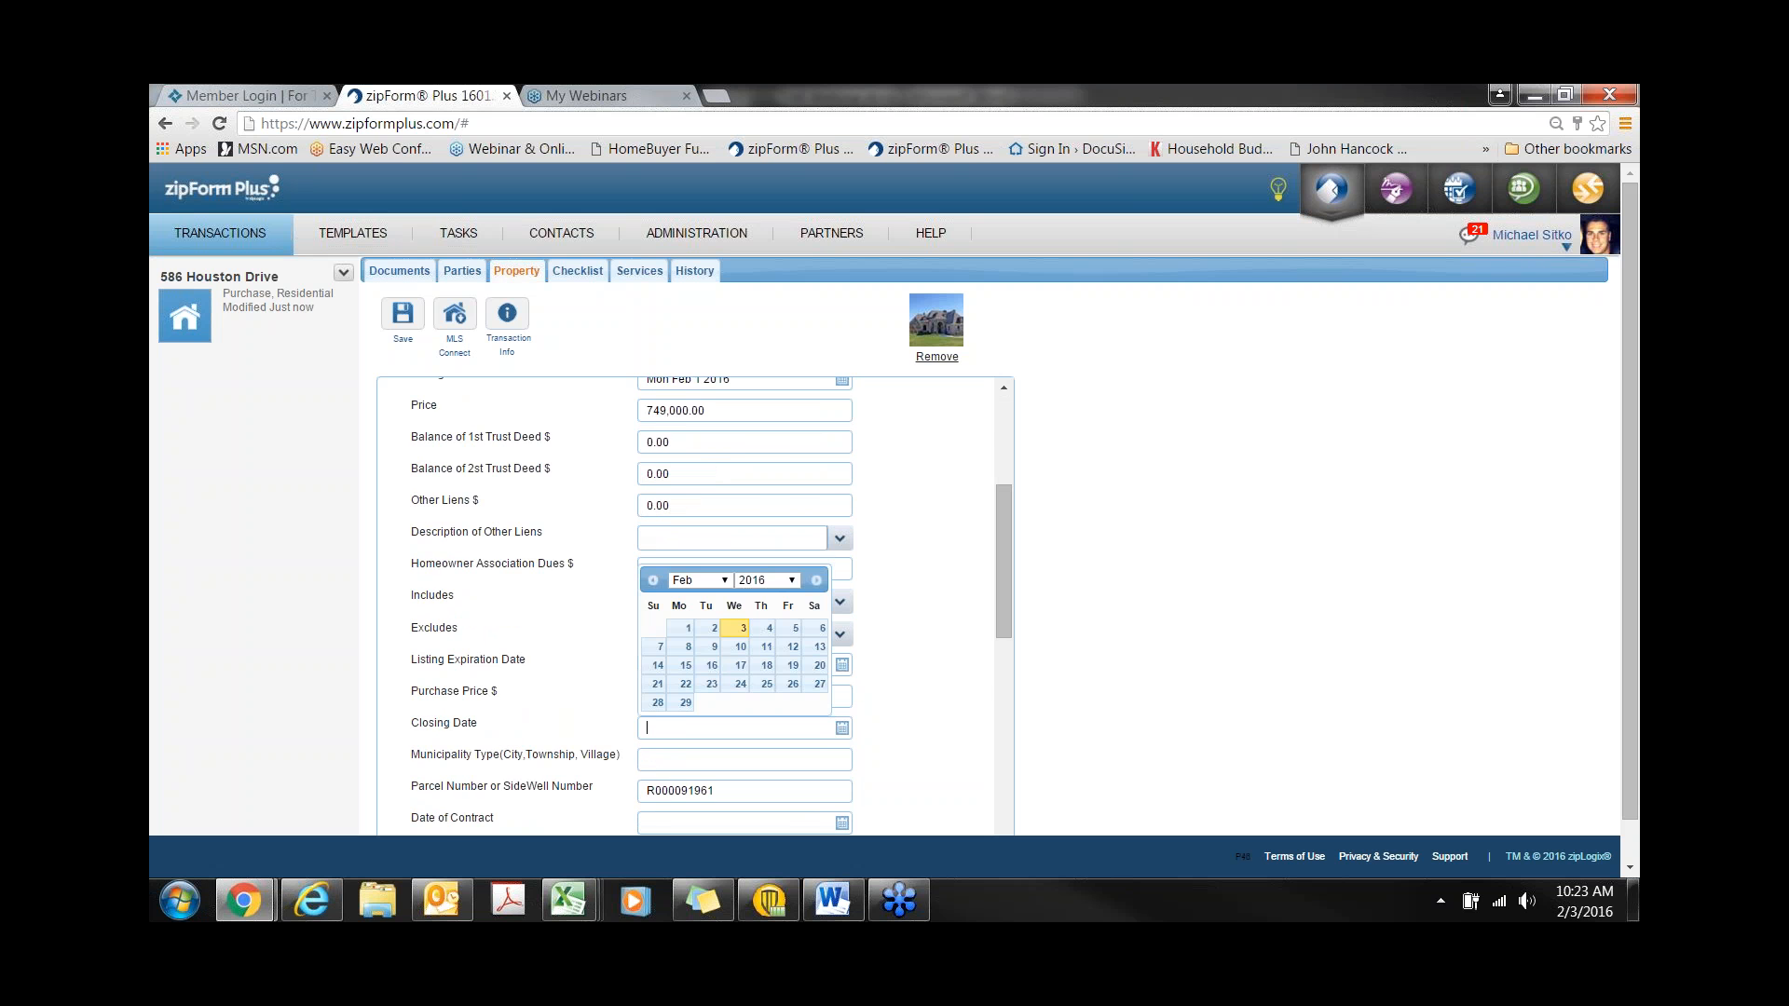
pyautogui.click(685, 702)
pyautogui.scroll(-1, 587, 663)
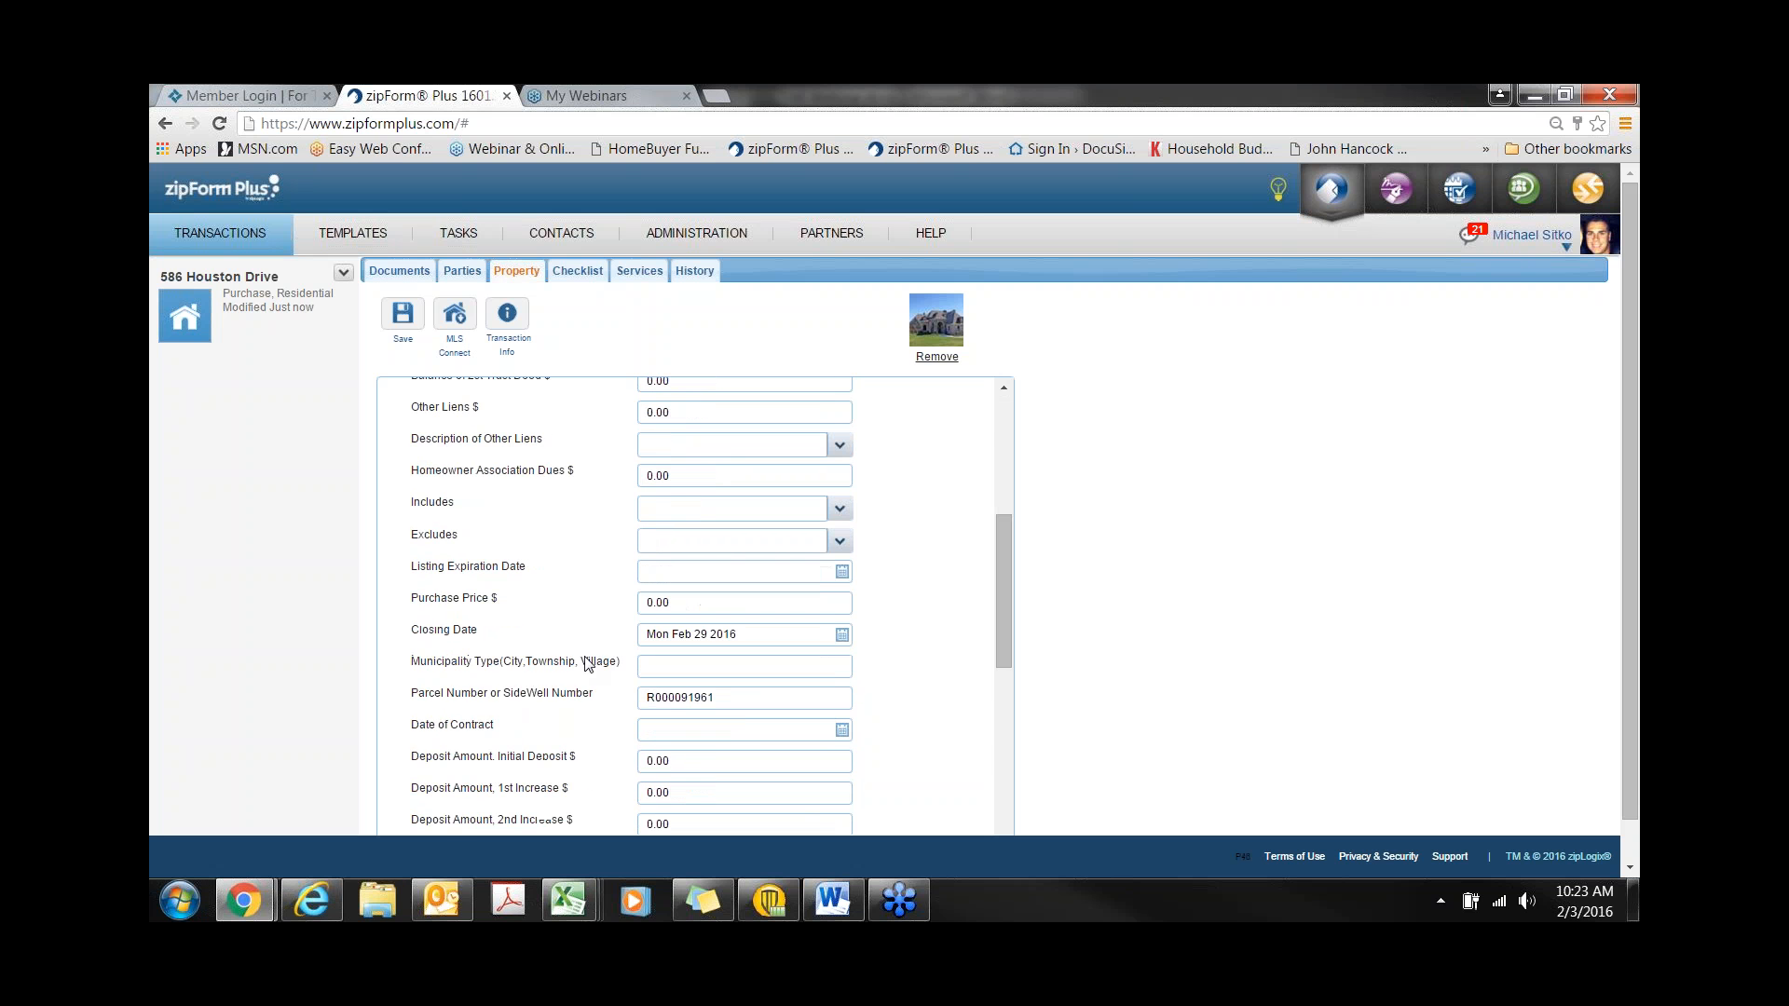
pyautogui.scroll(-1, 578, 667)
pyautogui.click(839, 636)
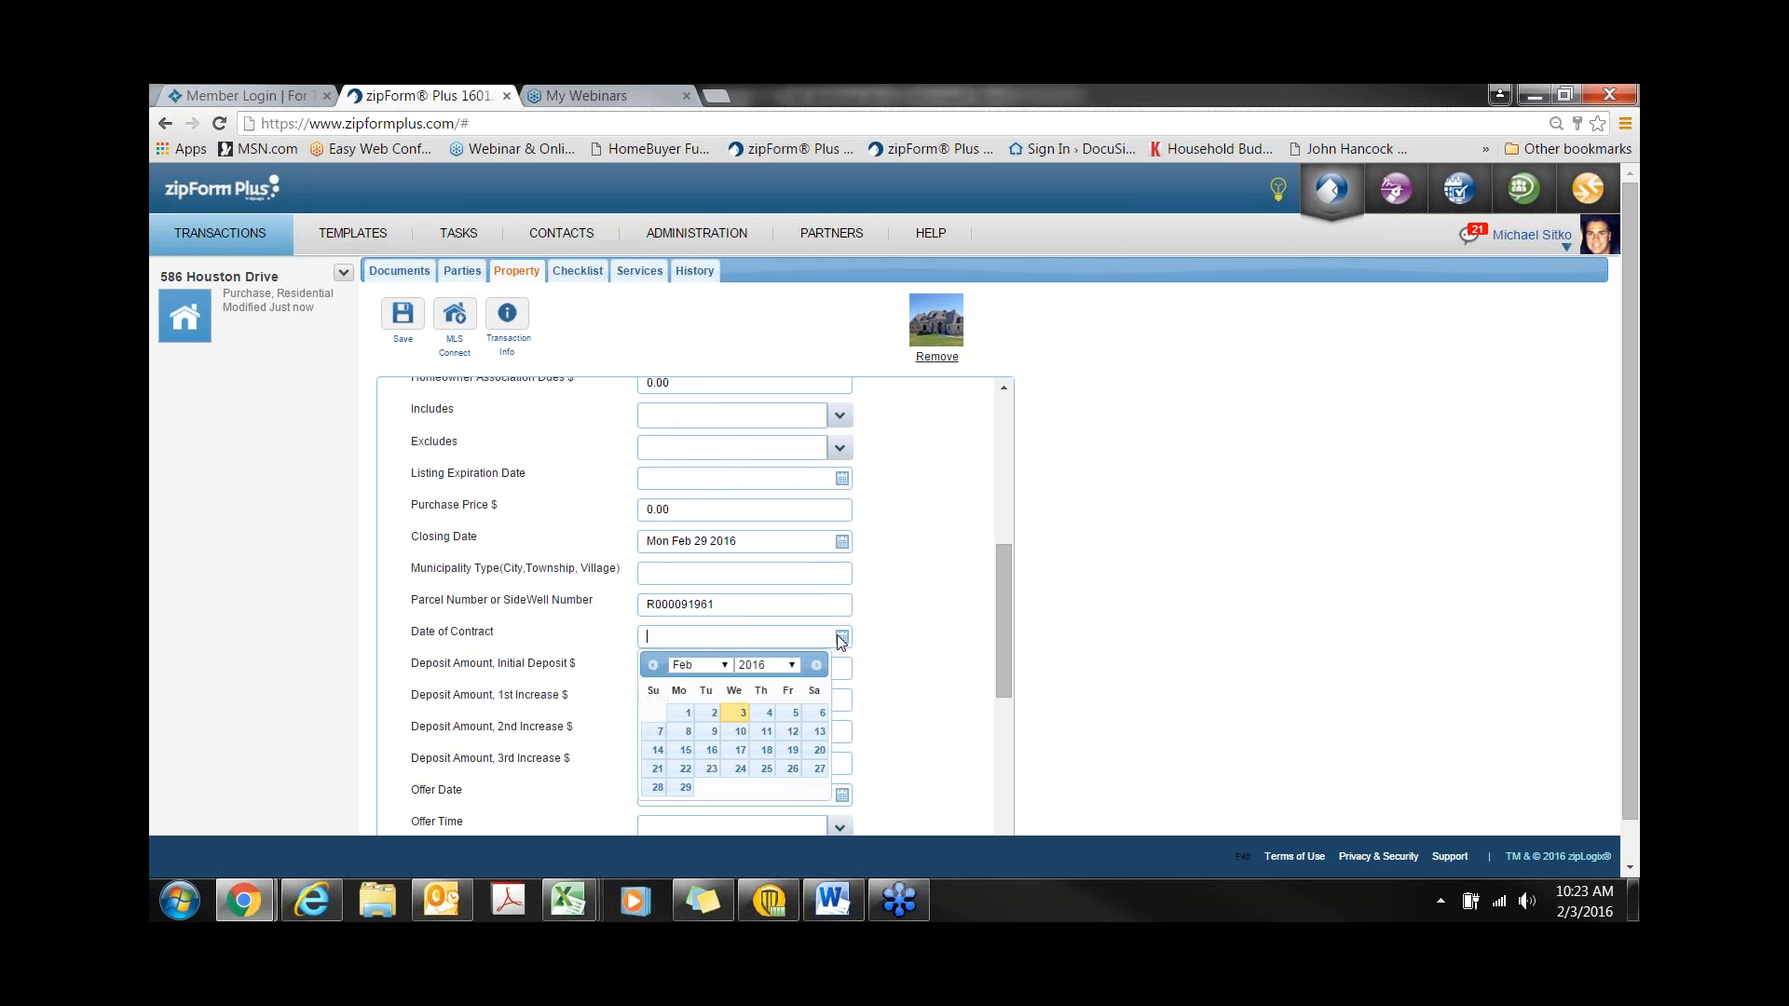
pyautogui.click(743, 712)
# - Set the Offer Acceptance Date to Feb 3 2016, save, and go back to the documents
pyautogui.scroll(-2, 586, 711)
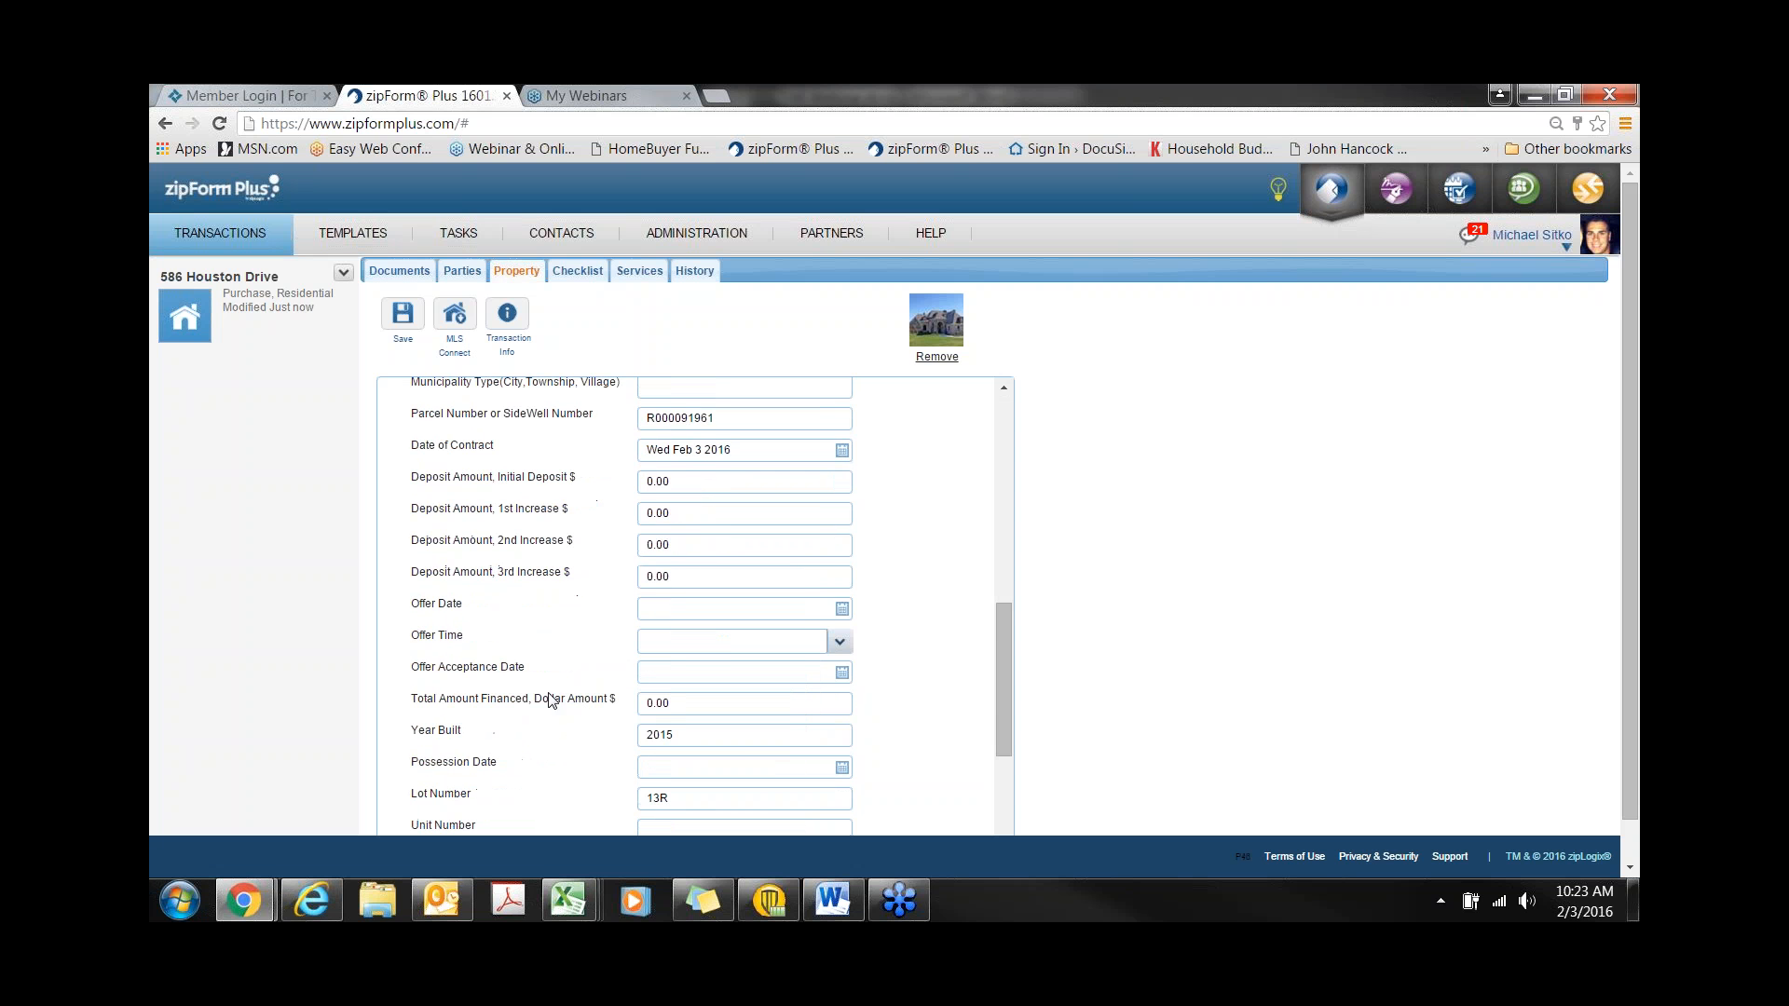
pyautogui.click(842, 672)
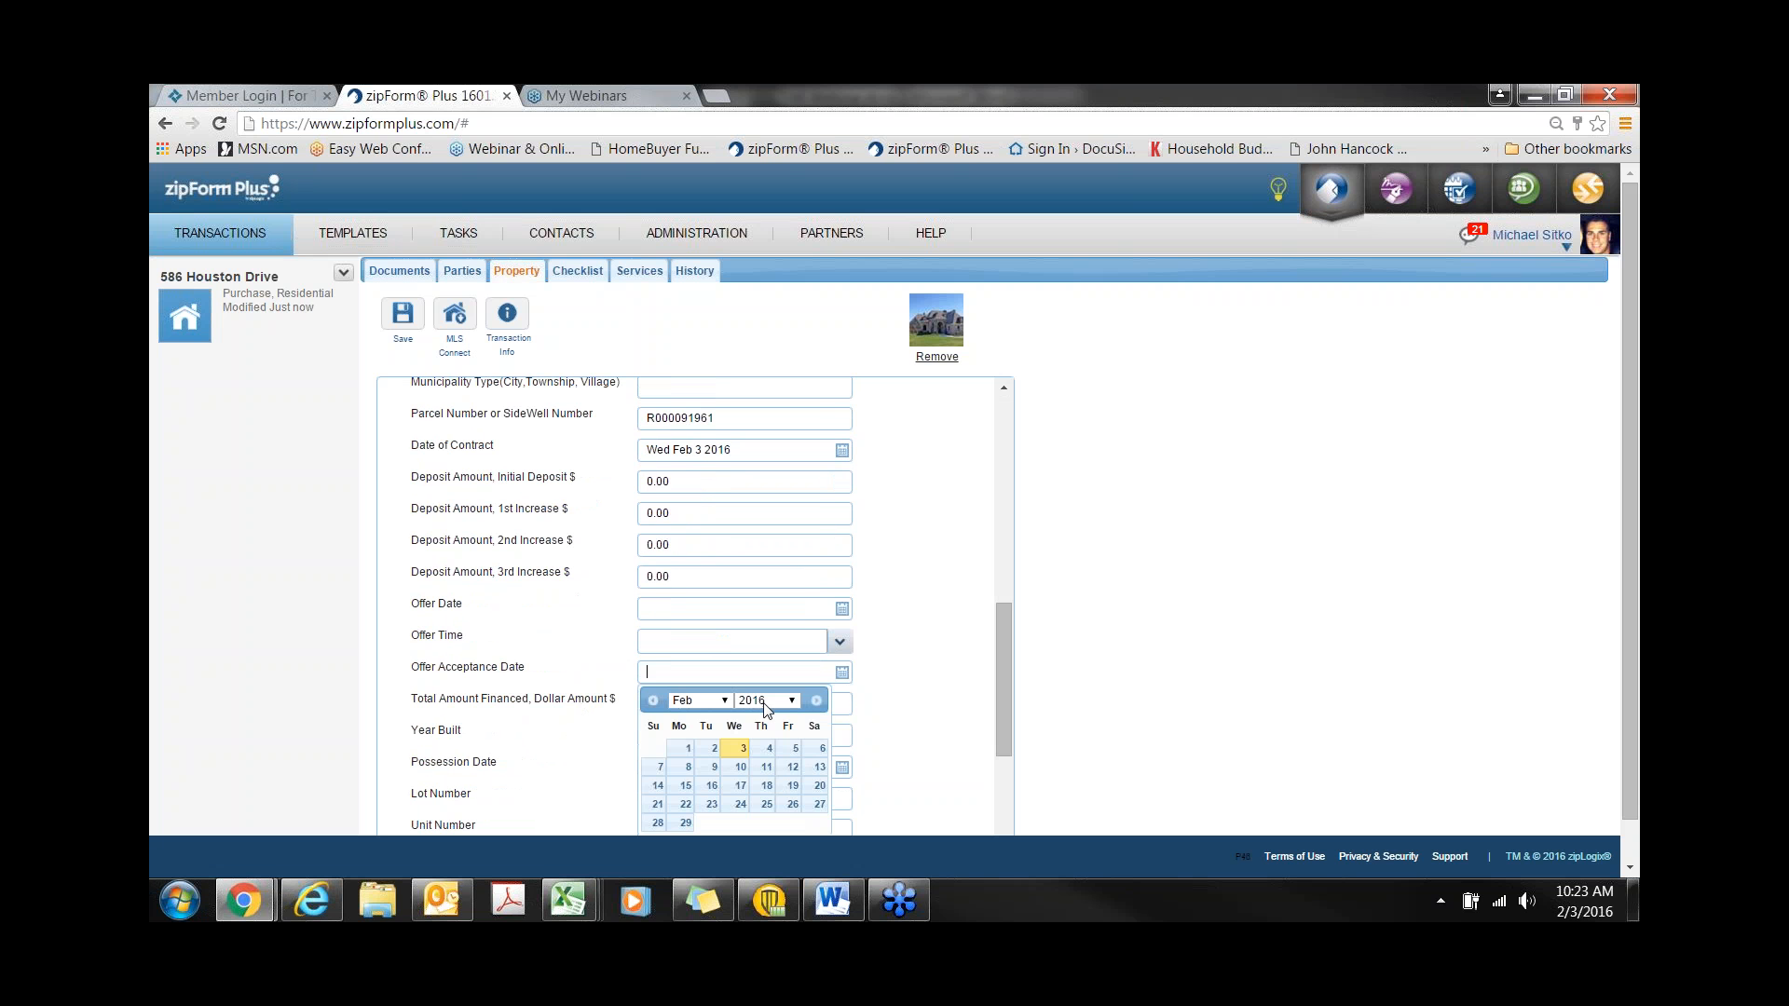
pyautogui.click(741, 745)
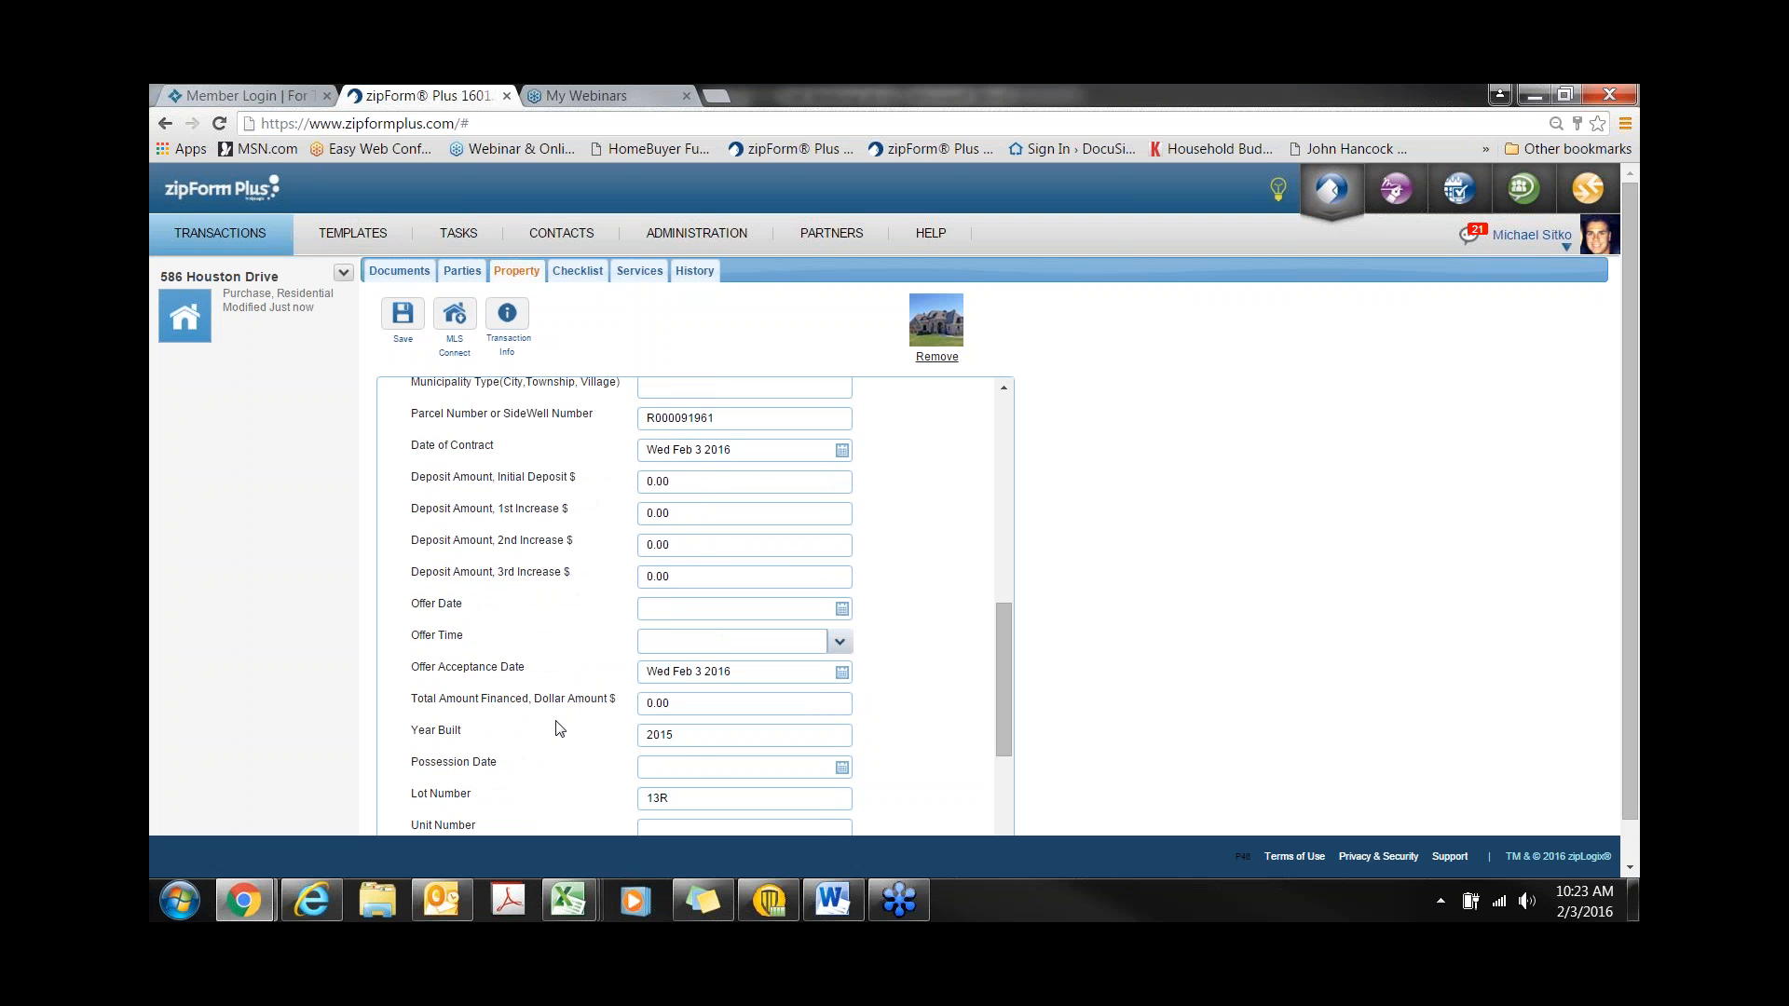
pyautogui.click(400, 322)
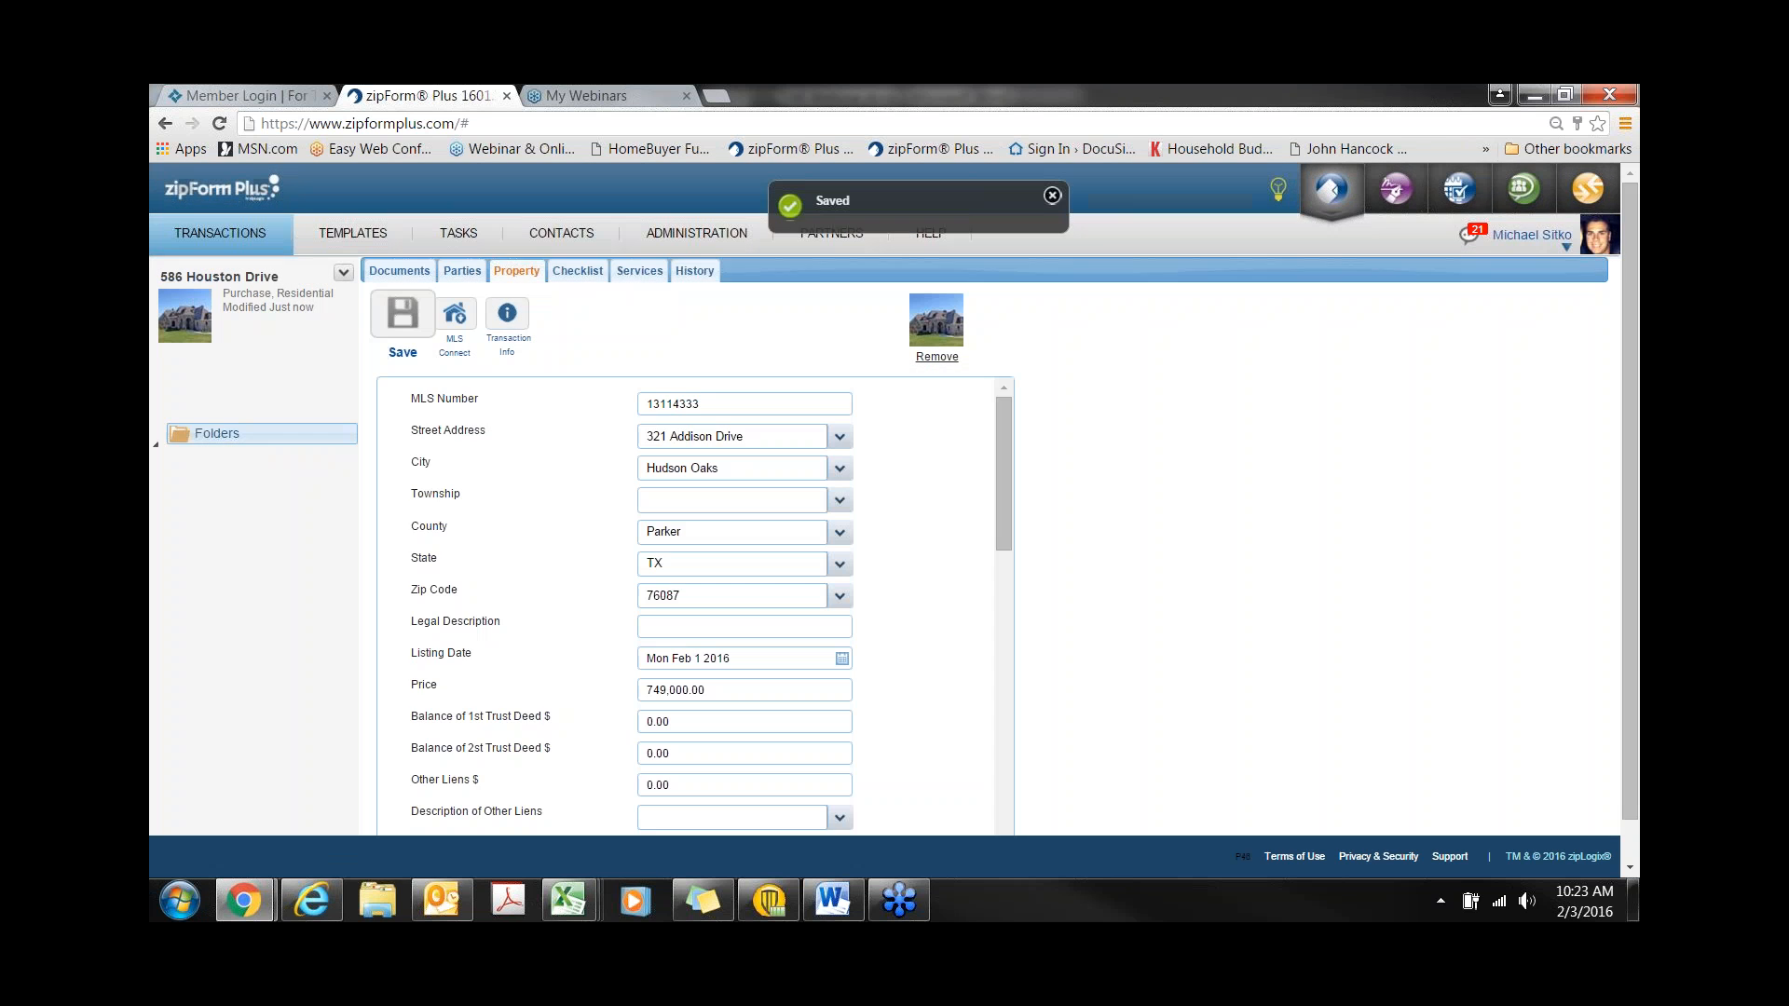
pyautogui.click(401, 272)
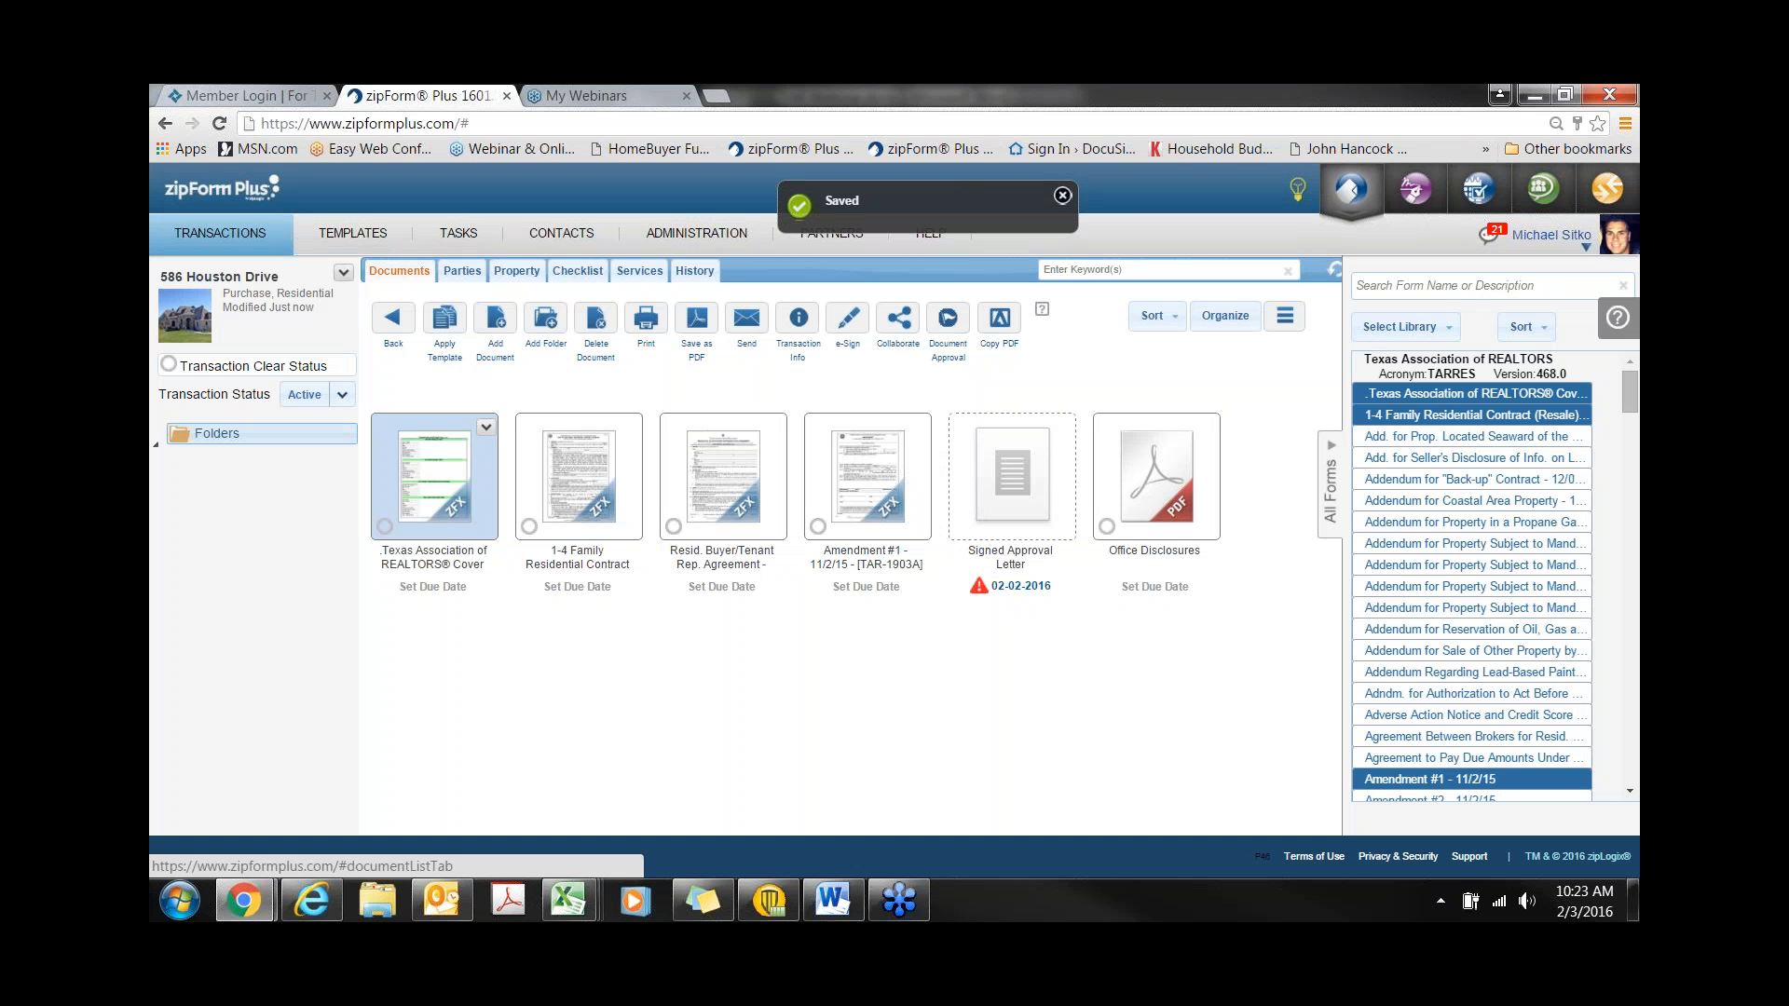
# - Review the transaction cover sheet and the 1-4 Family Residential Contract, then close back to the documents list
pyautogui.click(459, 489)
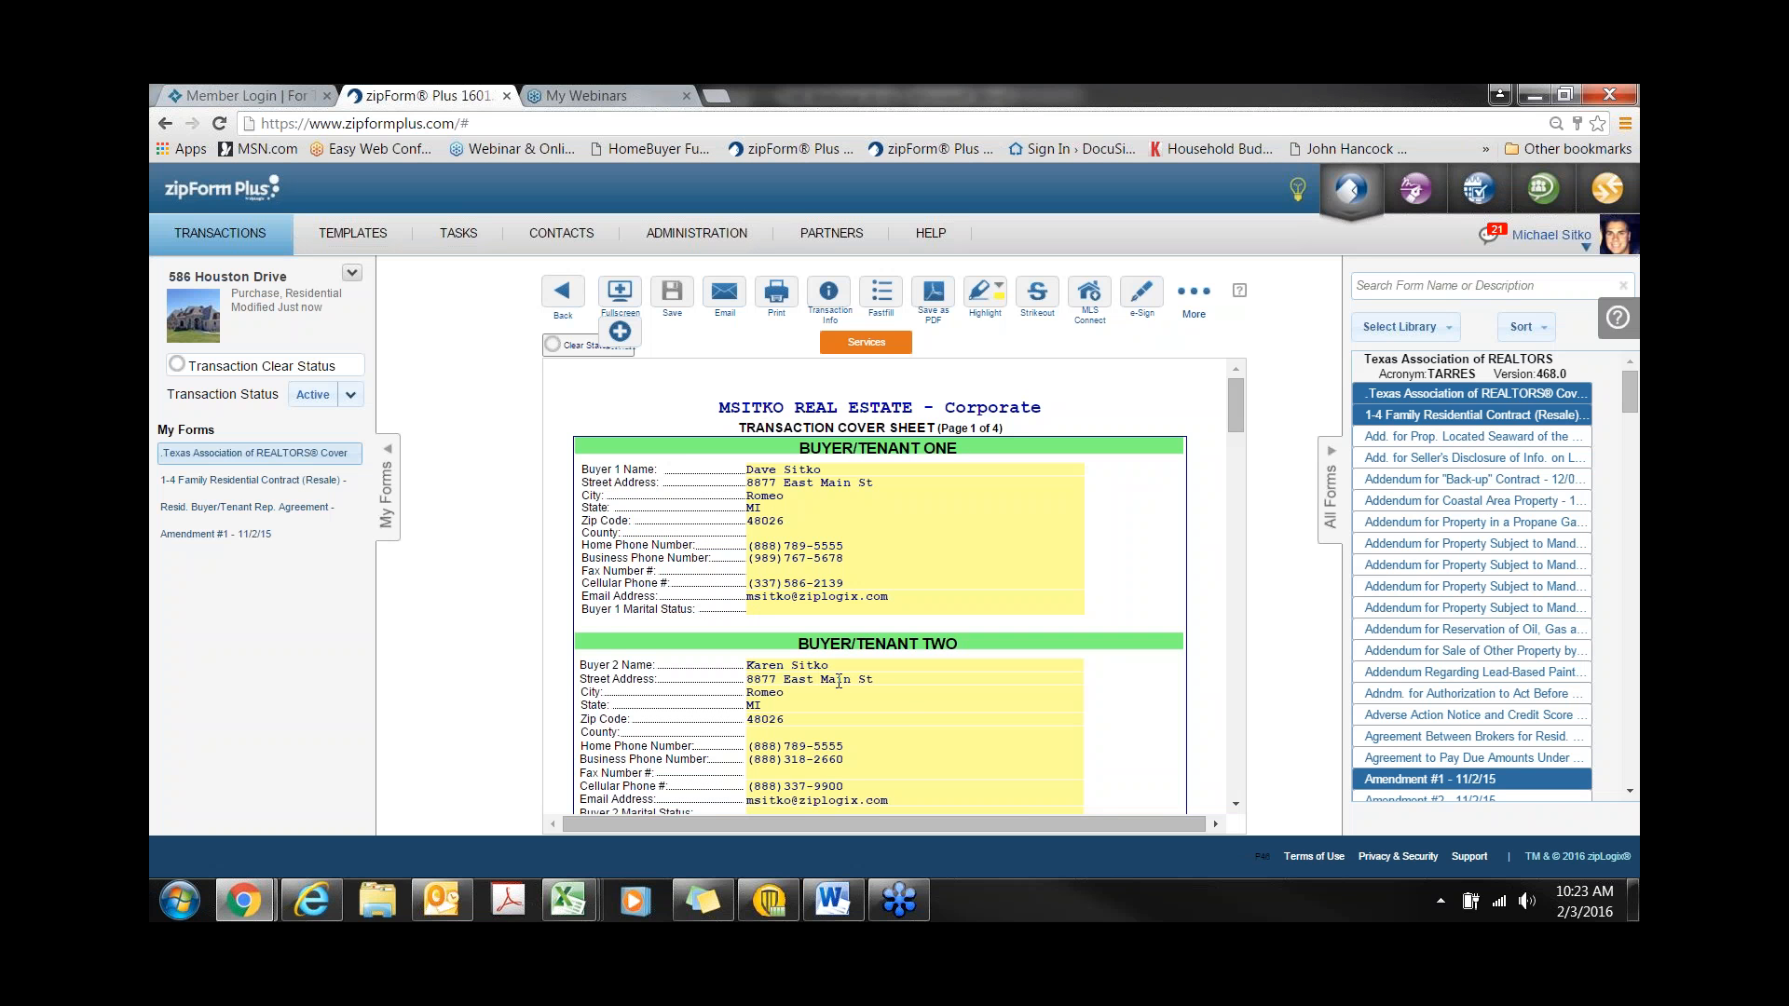
pyautogui.scroll(-1, 695, 678)
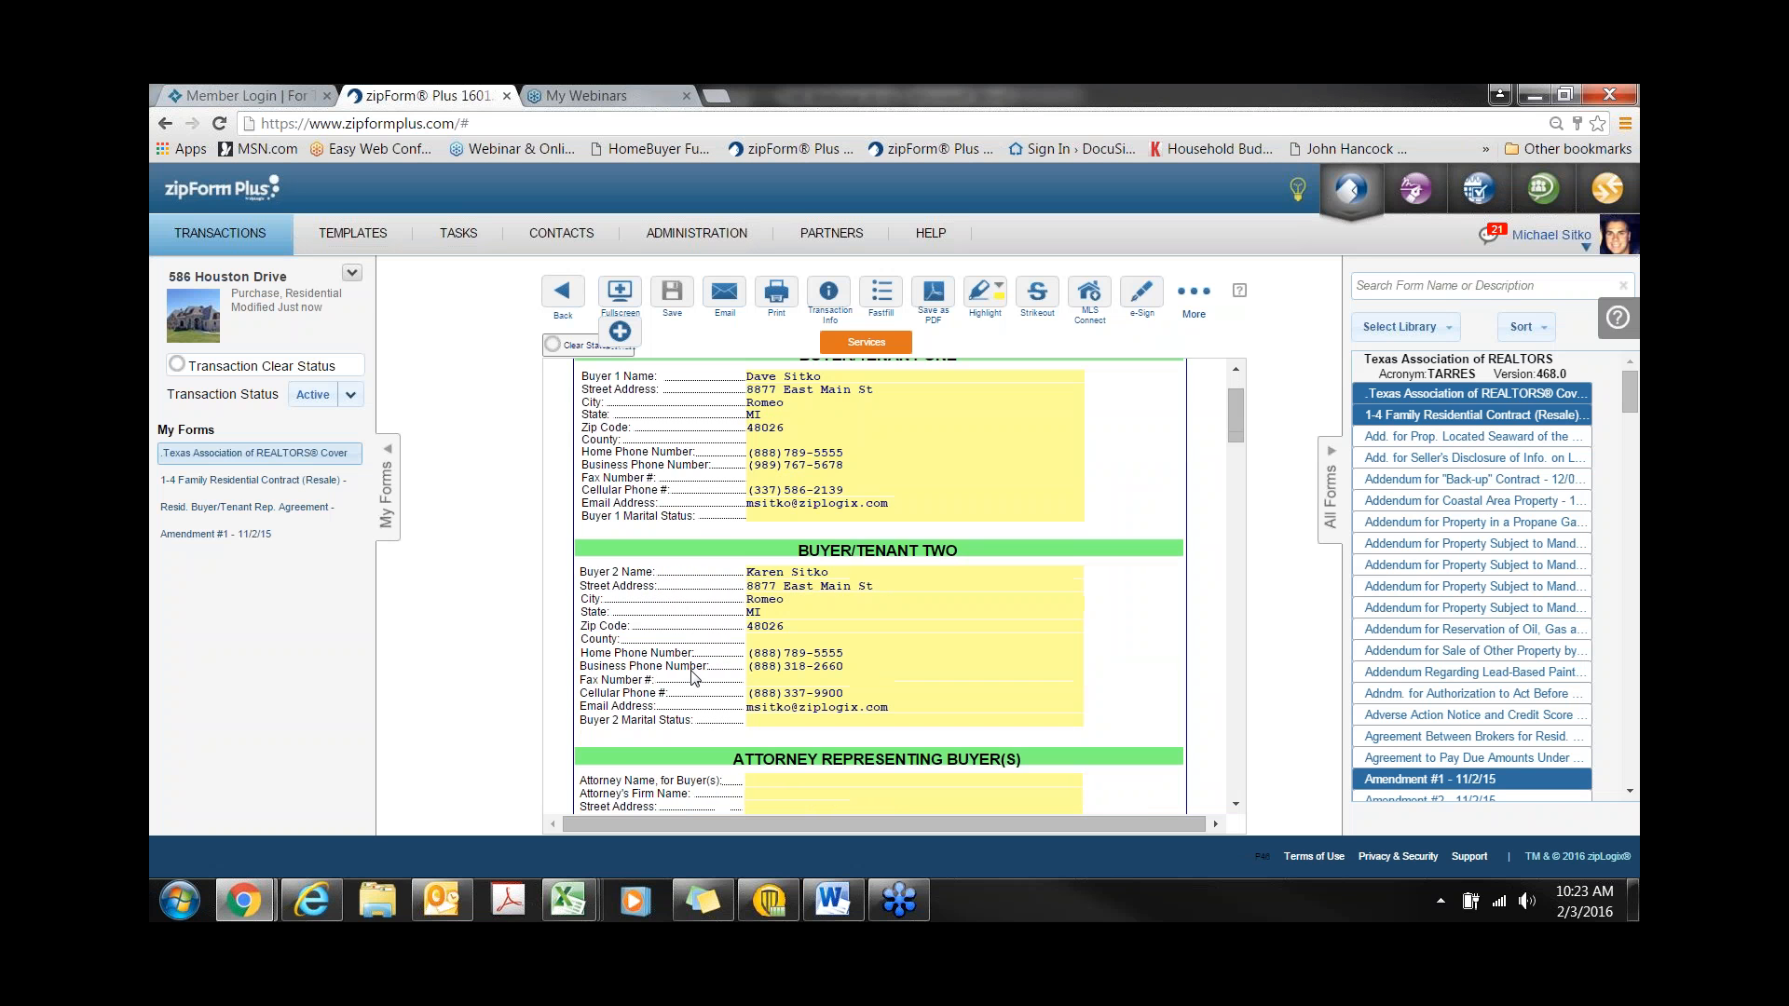
pyautogui.scroll(-8, 694, 678)
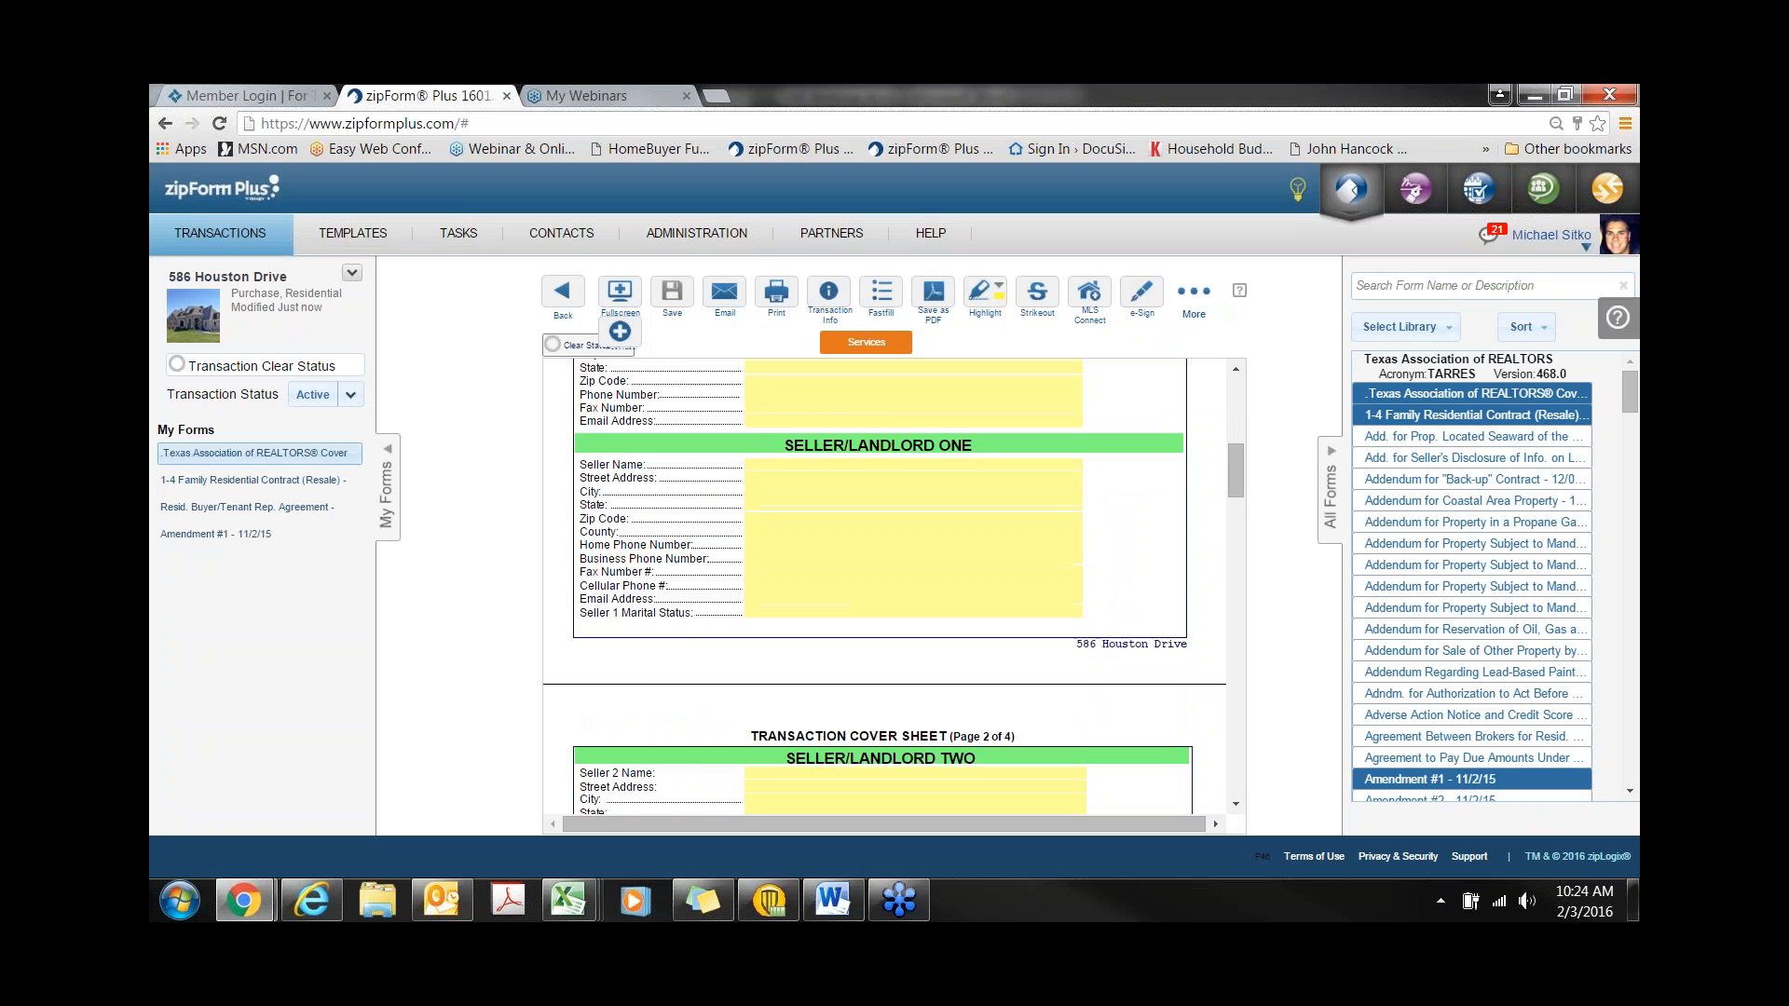
pyautogui.scroll(-10, 689, 687)
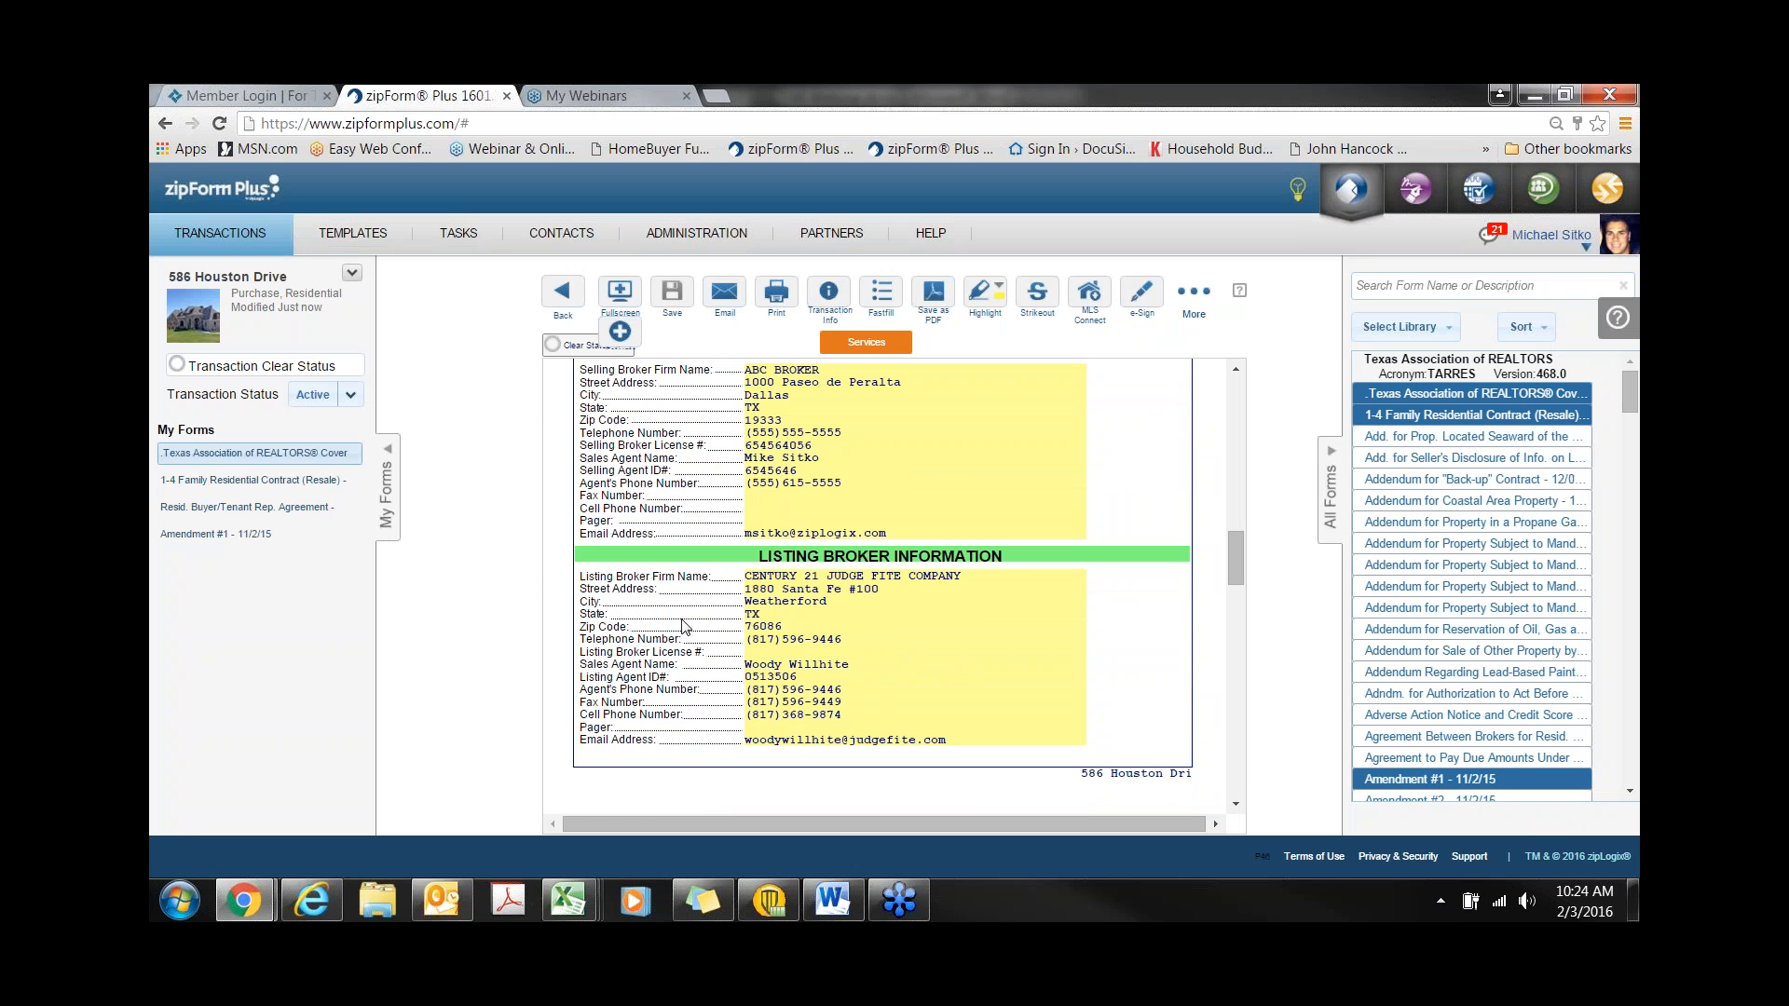
pyautogui.scroll(-6, 685, 626)
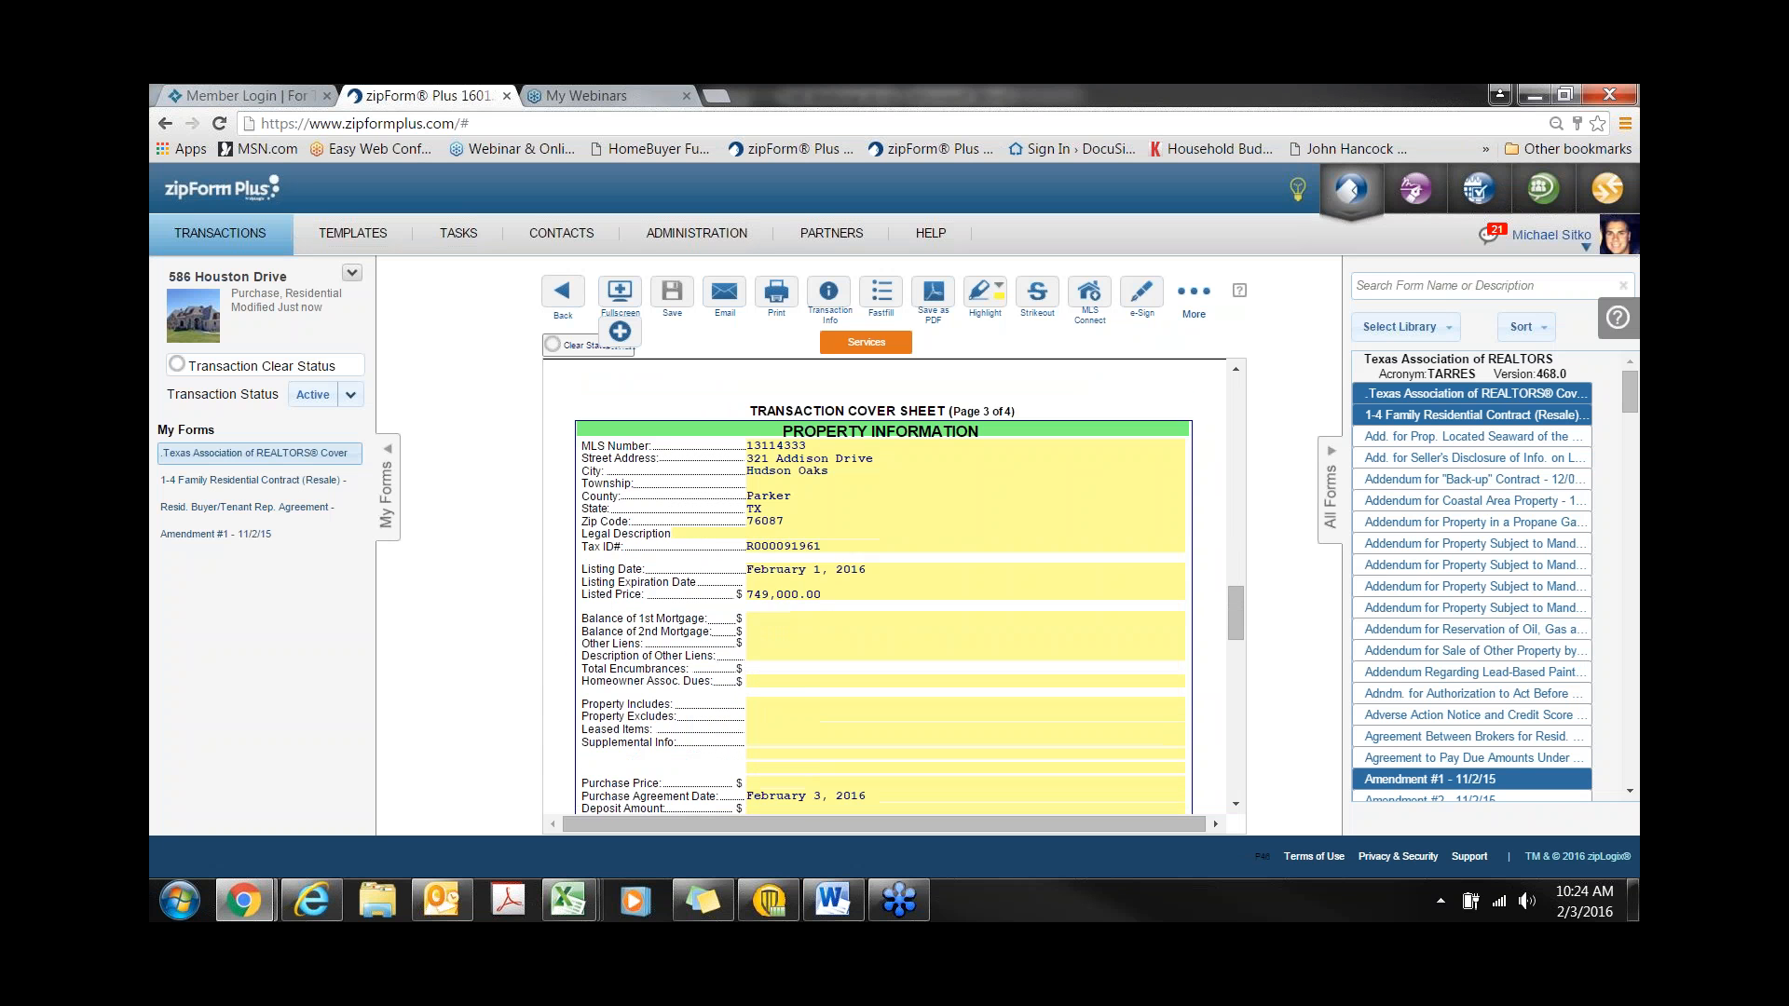
pyautogui.scroll(-1, 1022, 625)
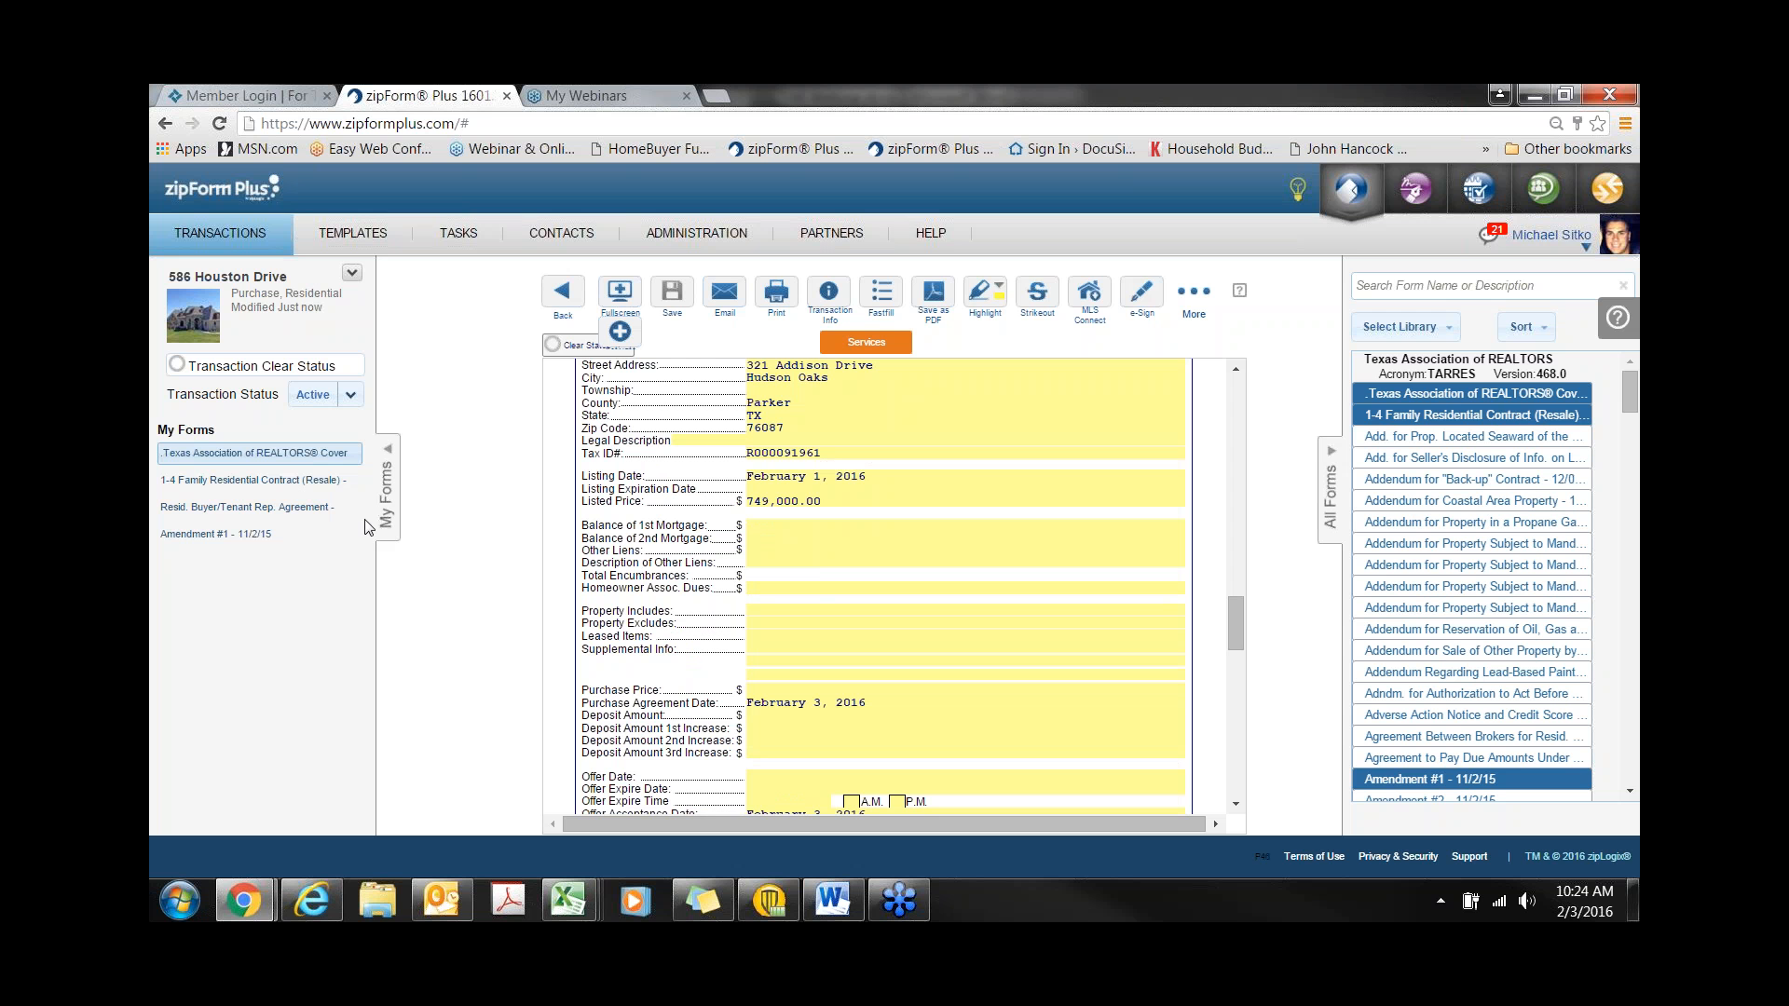
pyautogui.click(280, 480)
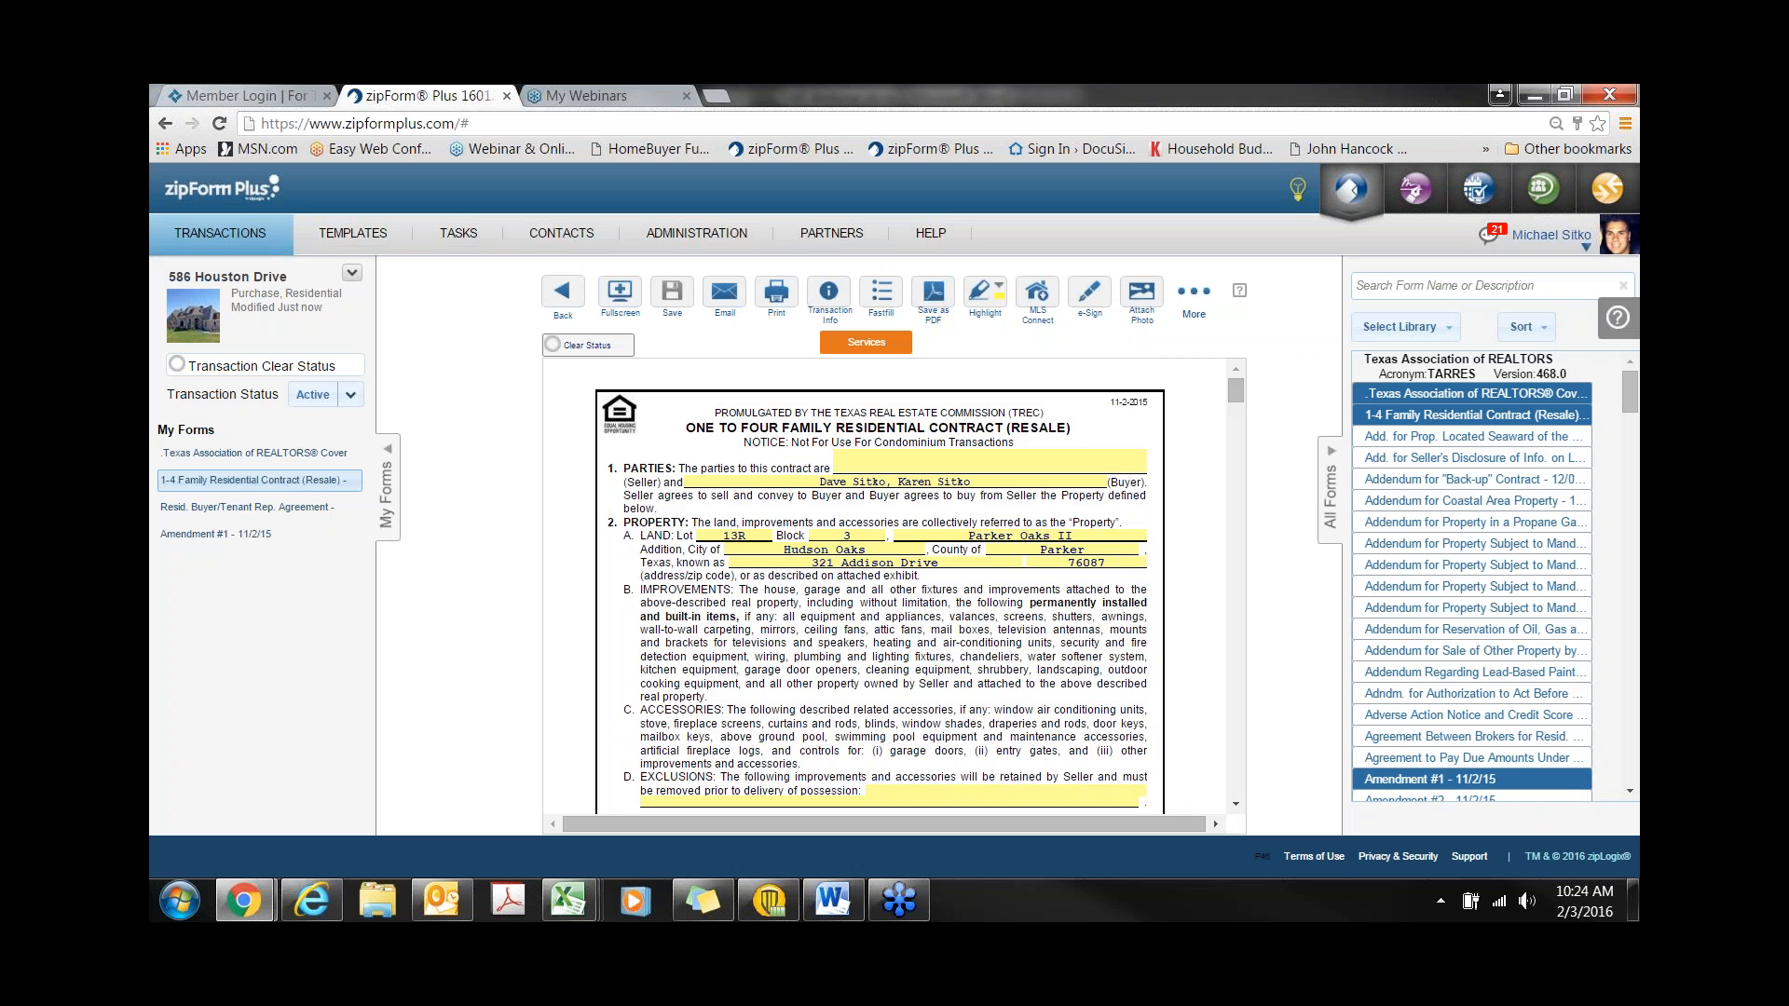
pyautogui.click(564, 296)
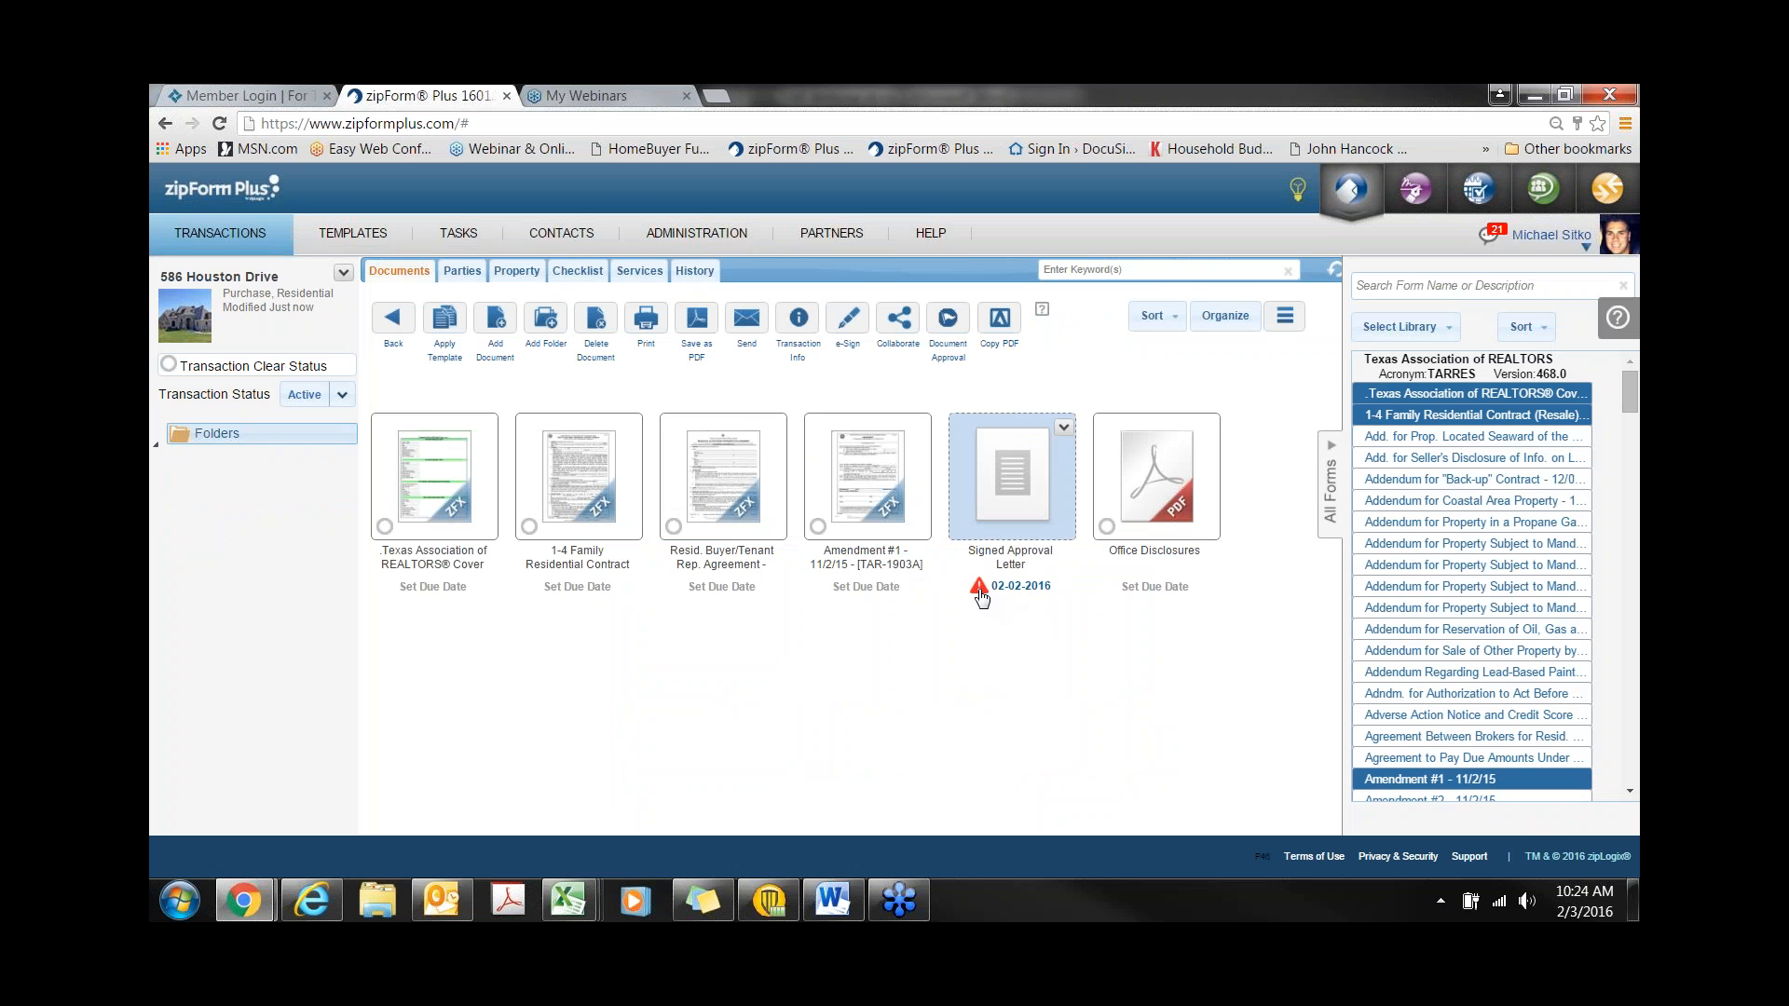
# - Show the transaction's checklist as a task list, dismissing the webinar attendees-on-hold prompt
pyautogui.click(578, 271)
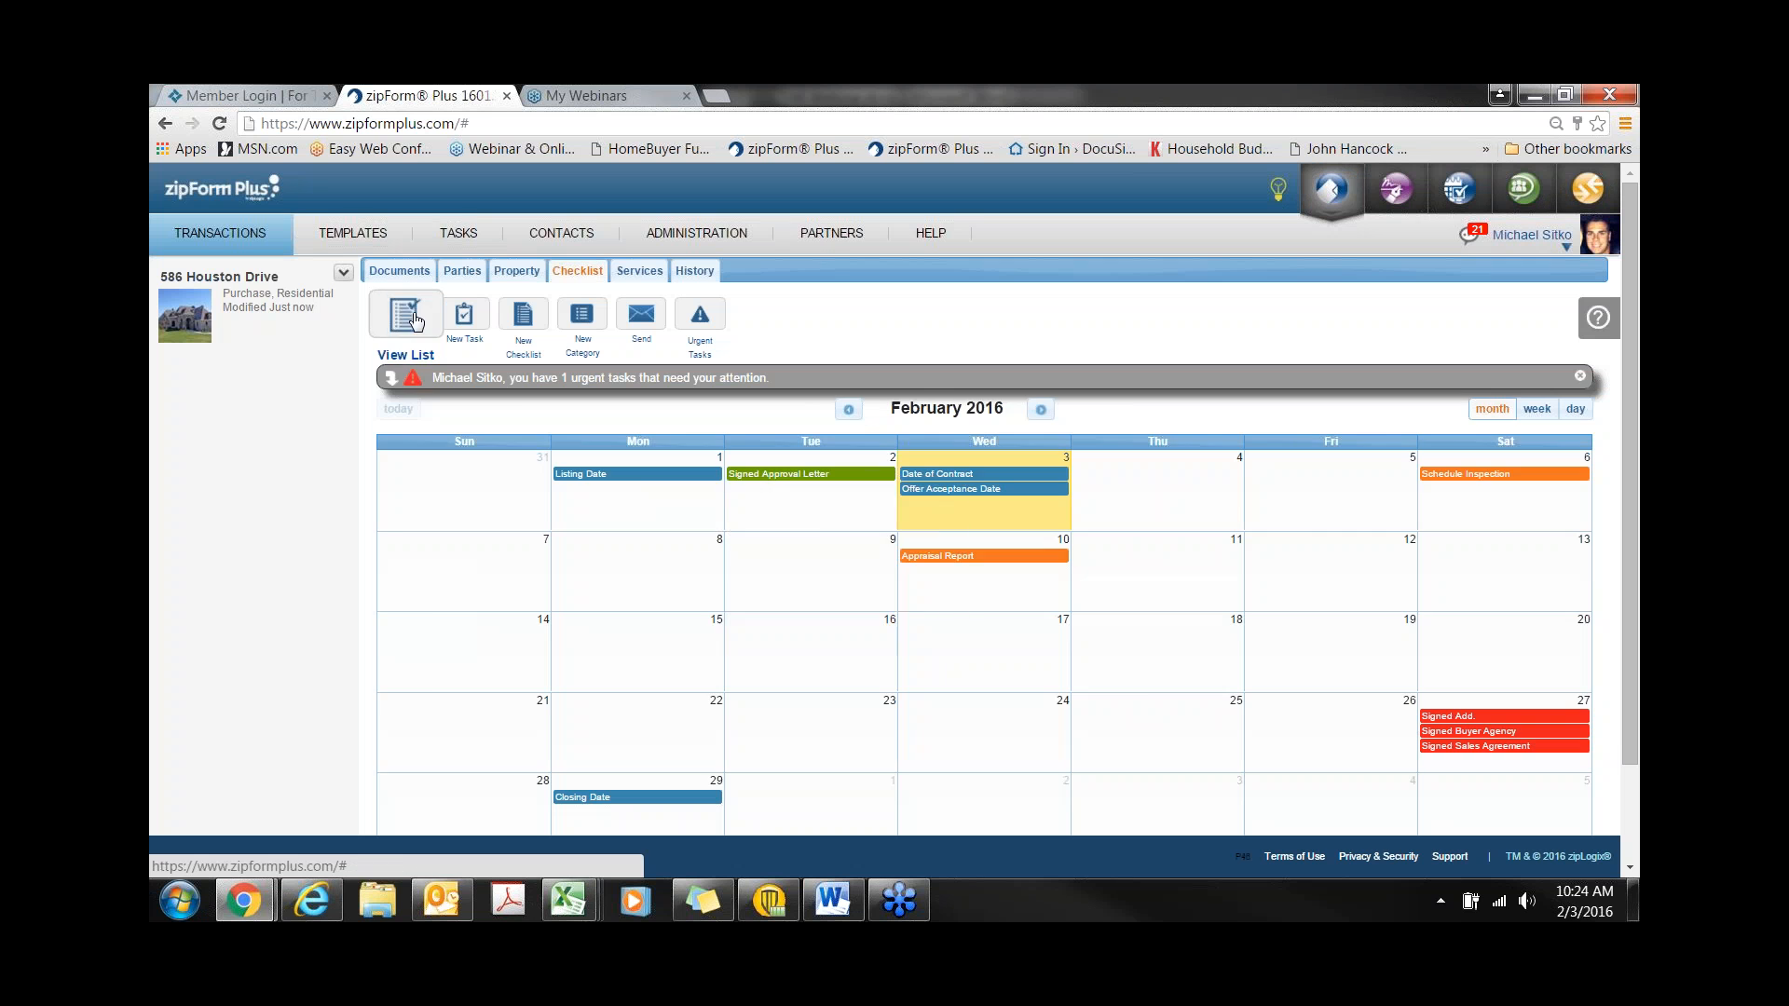
pyautogui.click(405, 316)
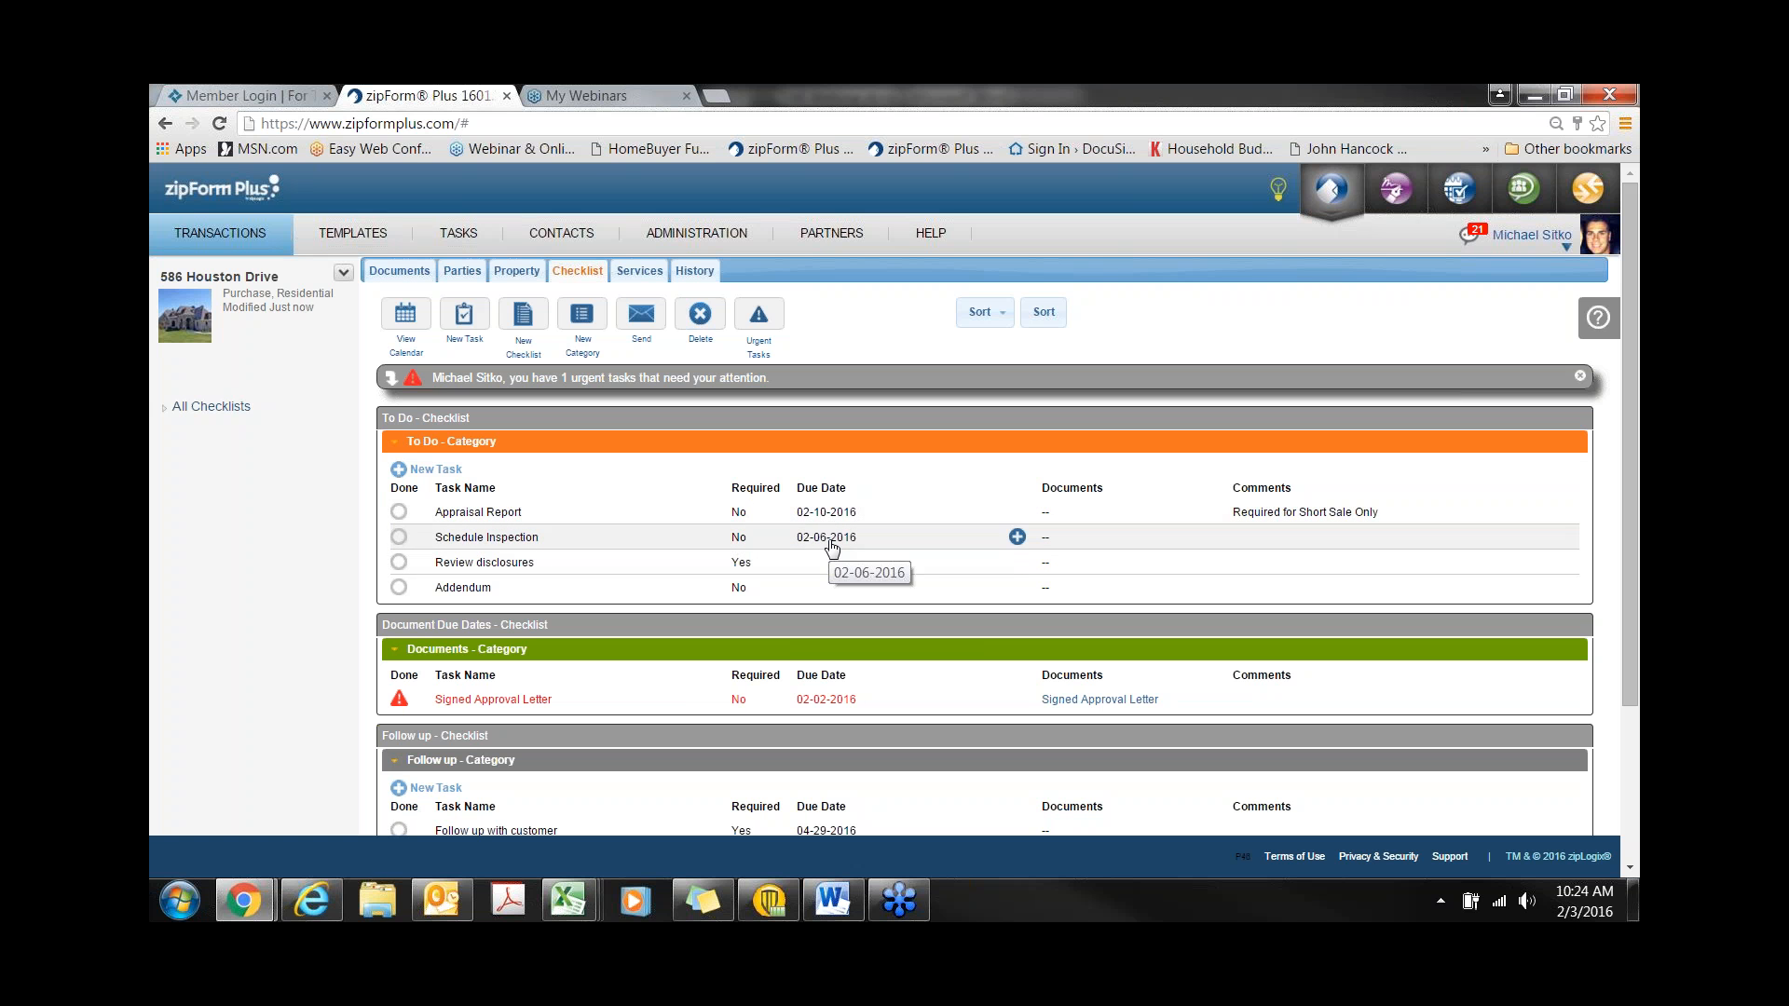
pyautogui.scroll(-1, 825, 573)
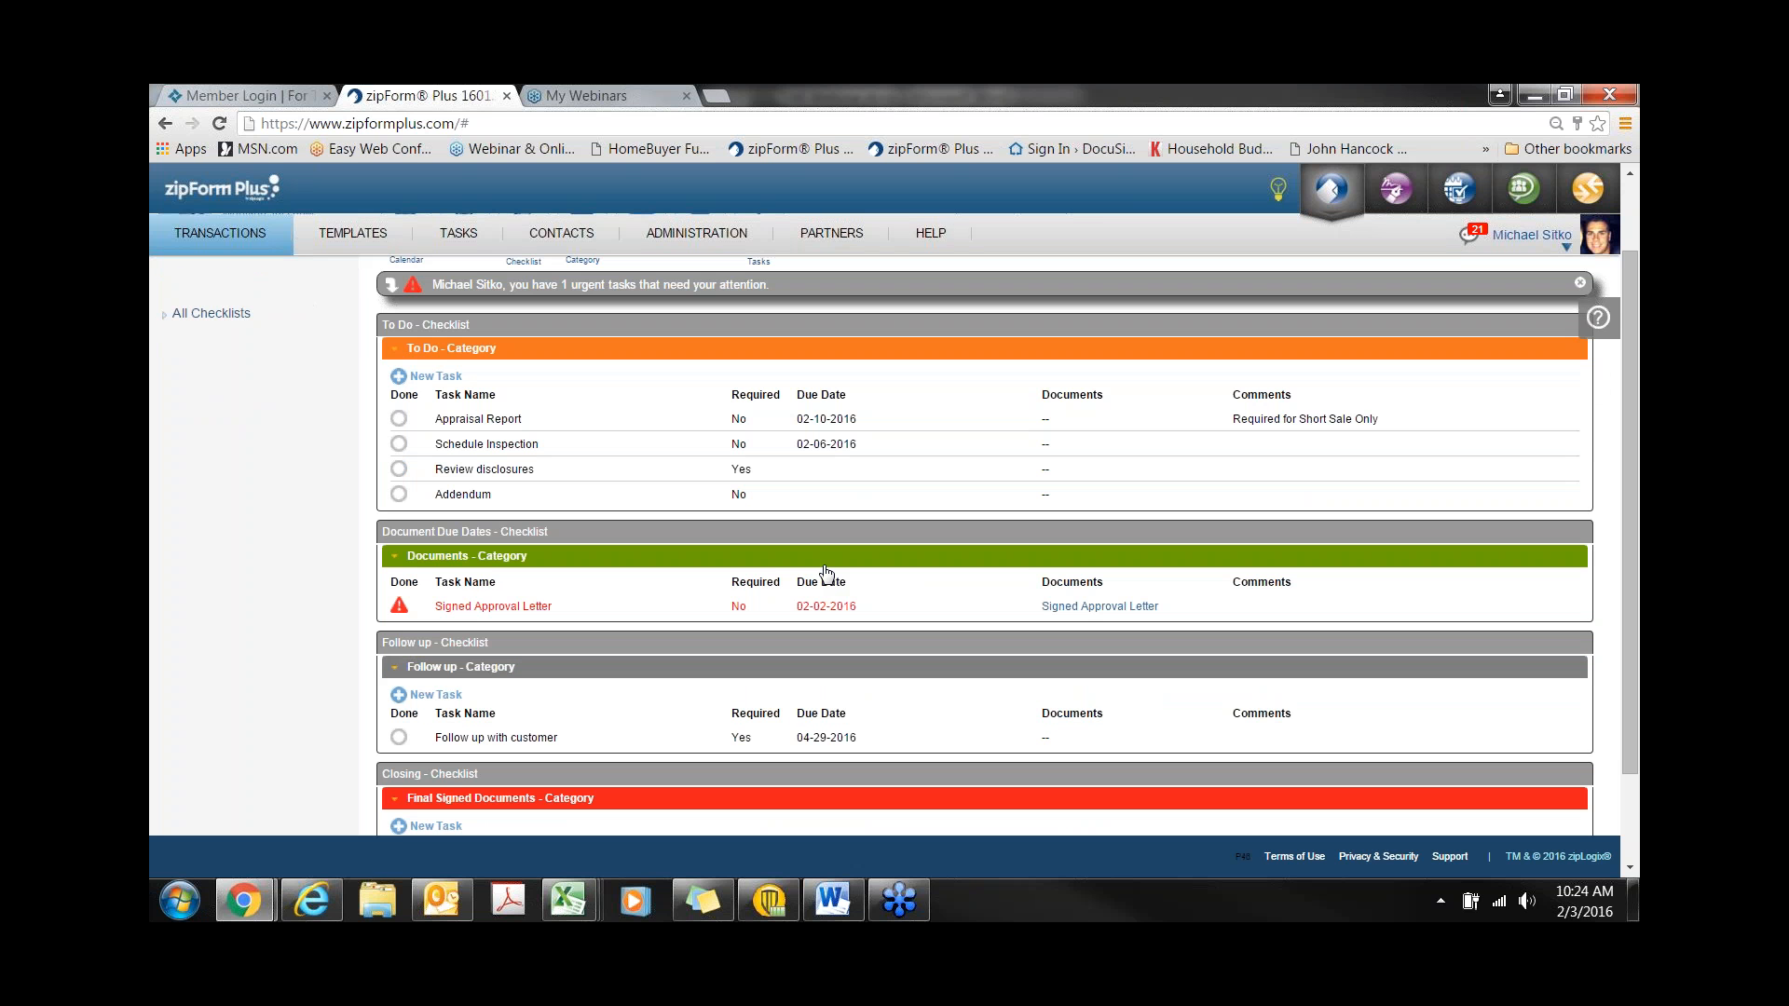
pyautogui.scroll(-1, 826, 573)
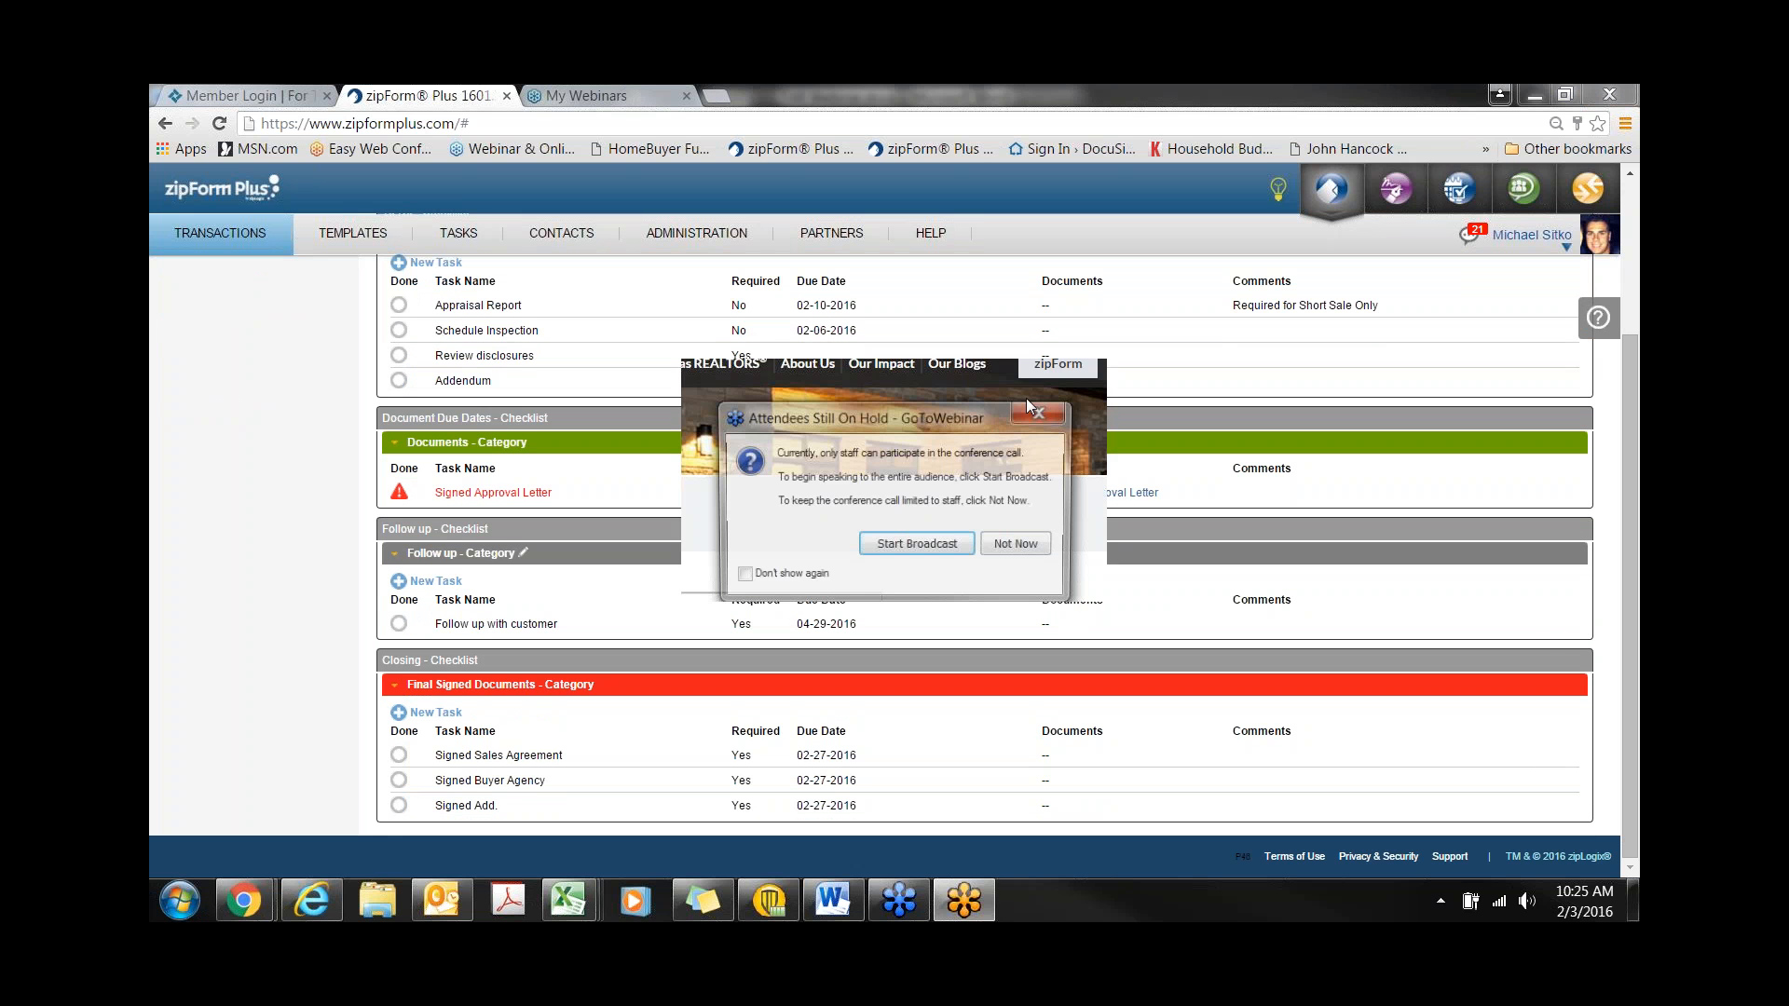
pyautogui.click(1032, 411)
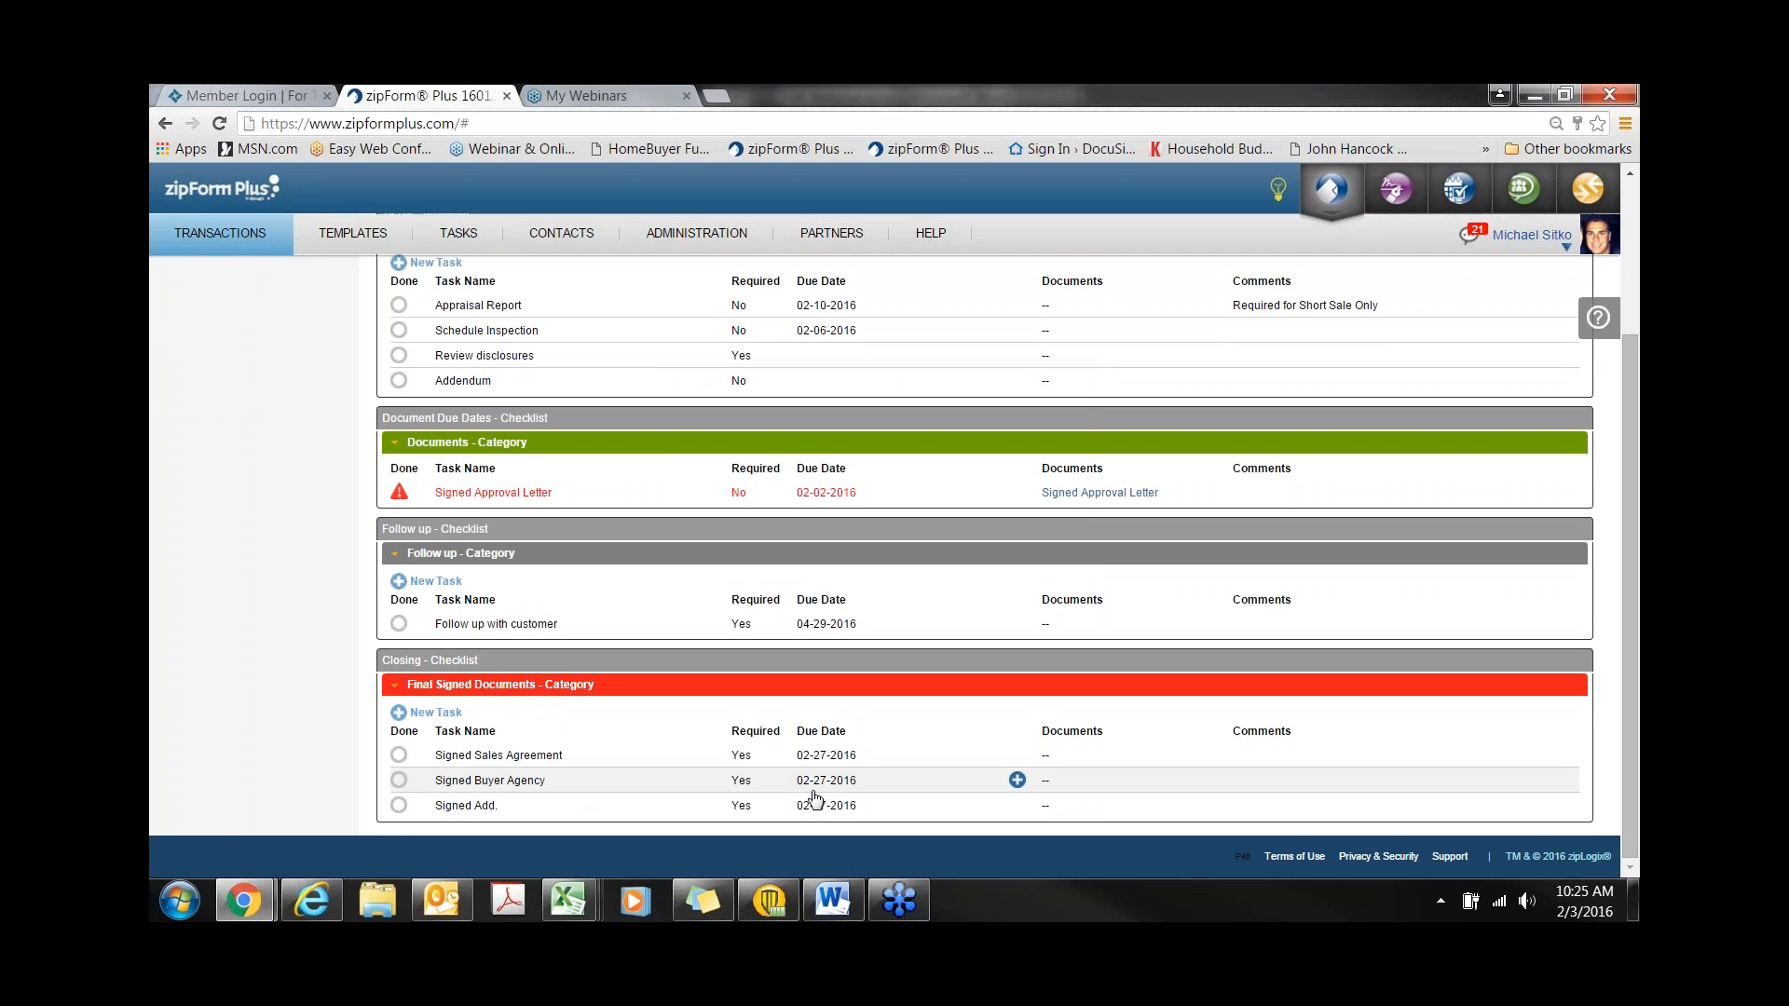
pyautogui.scroll(3, 814, 799)
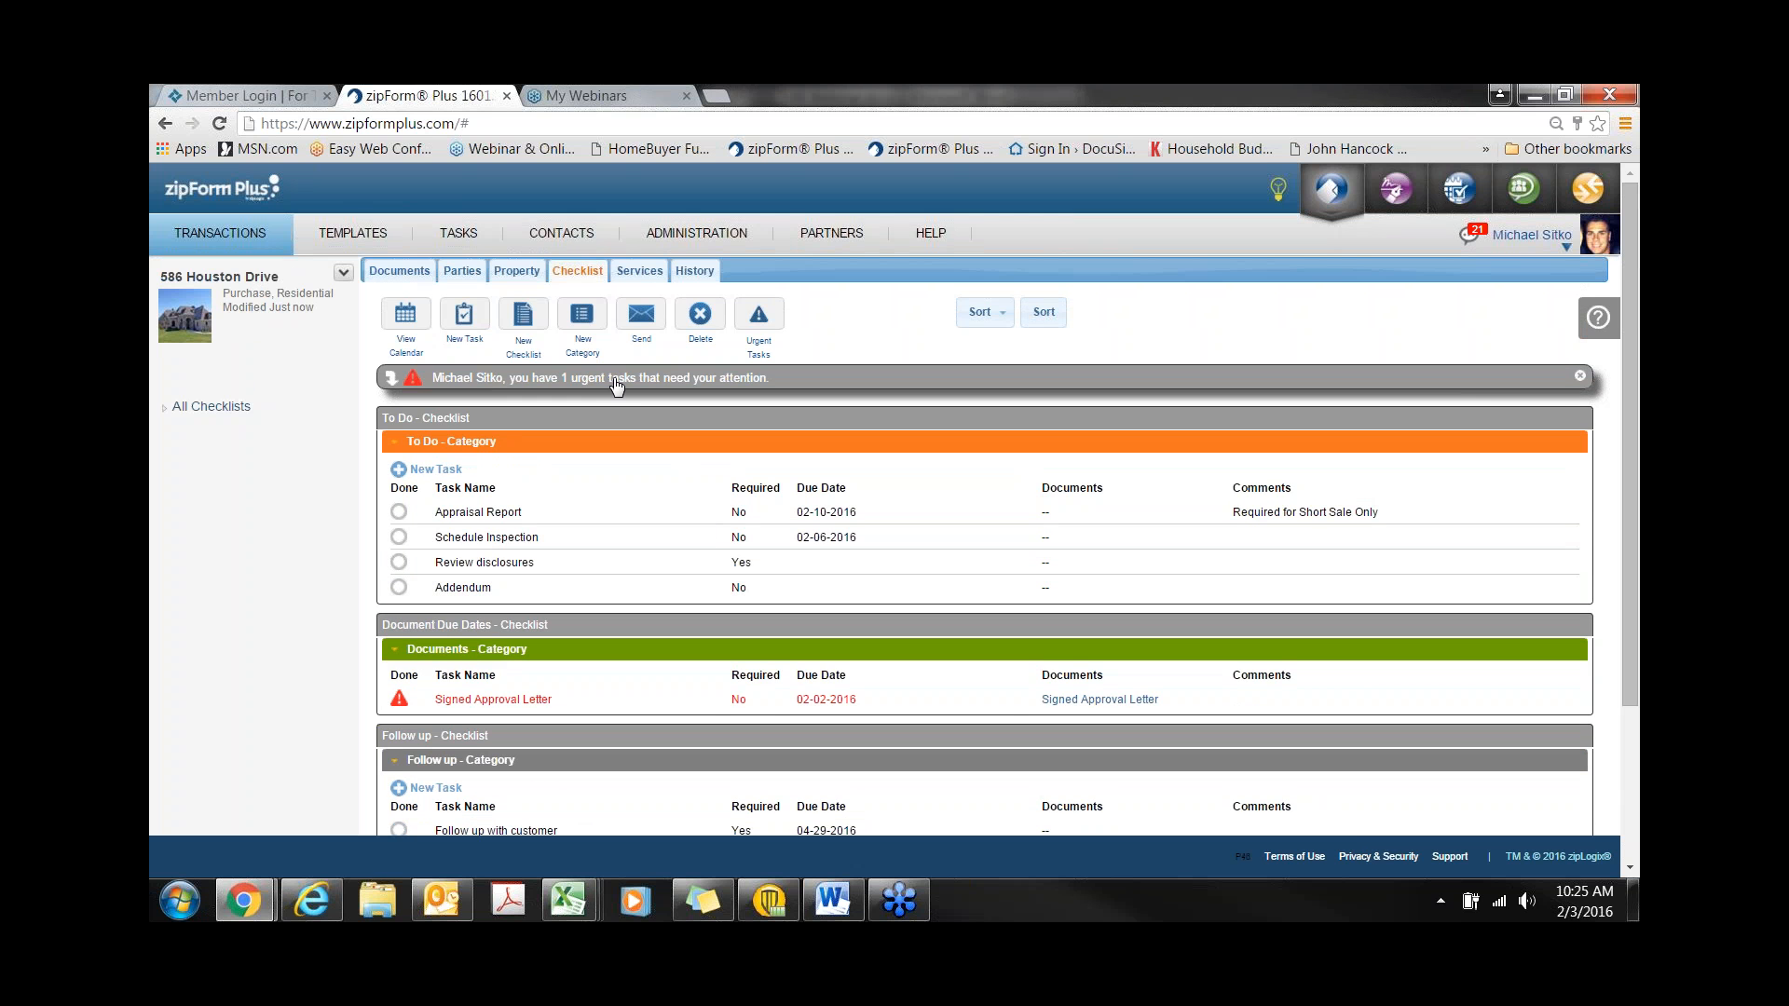
# - Expand and collapse the urgent tasks banner, then display the February 2016 calendar
pyautogui.click(615, 380)
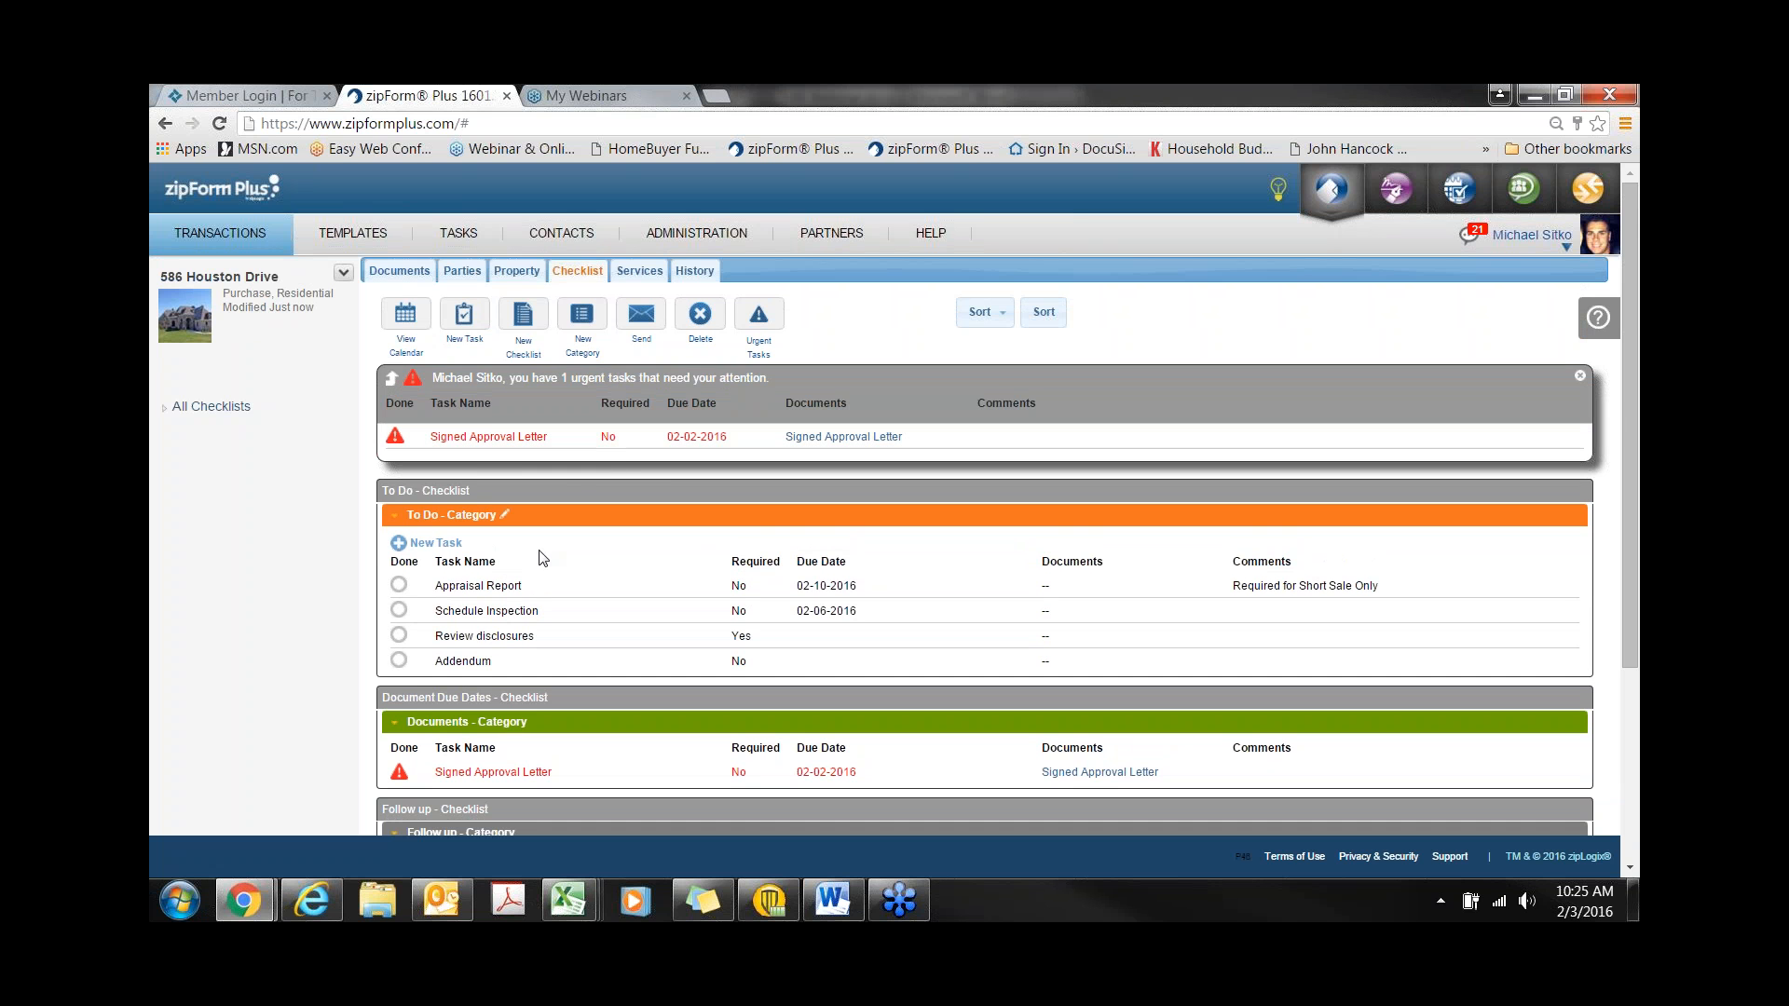
pyautogui.click(462, 384)
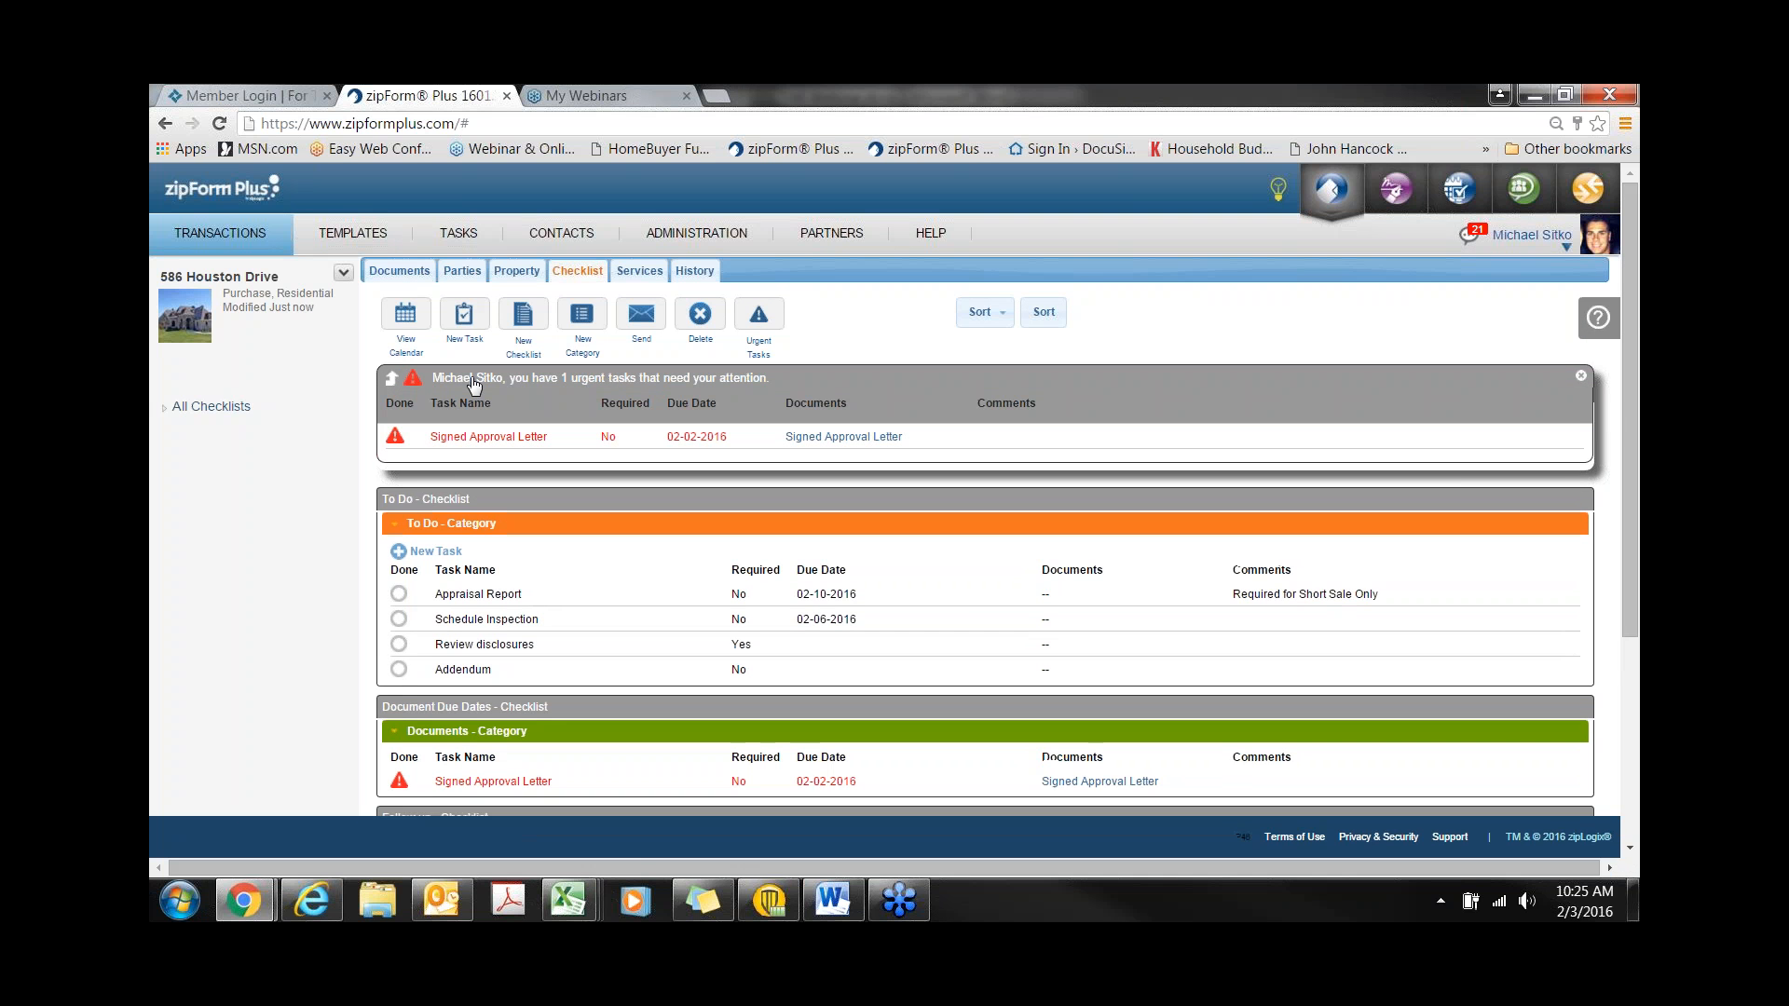
pyautogui.click(405, 373)
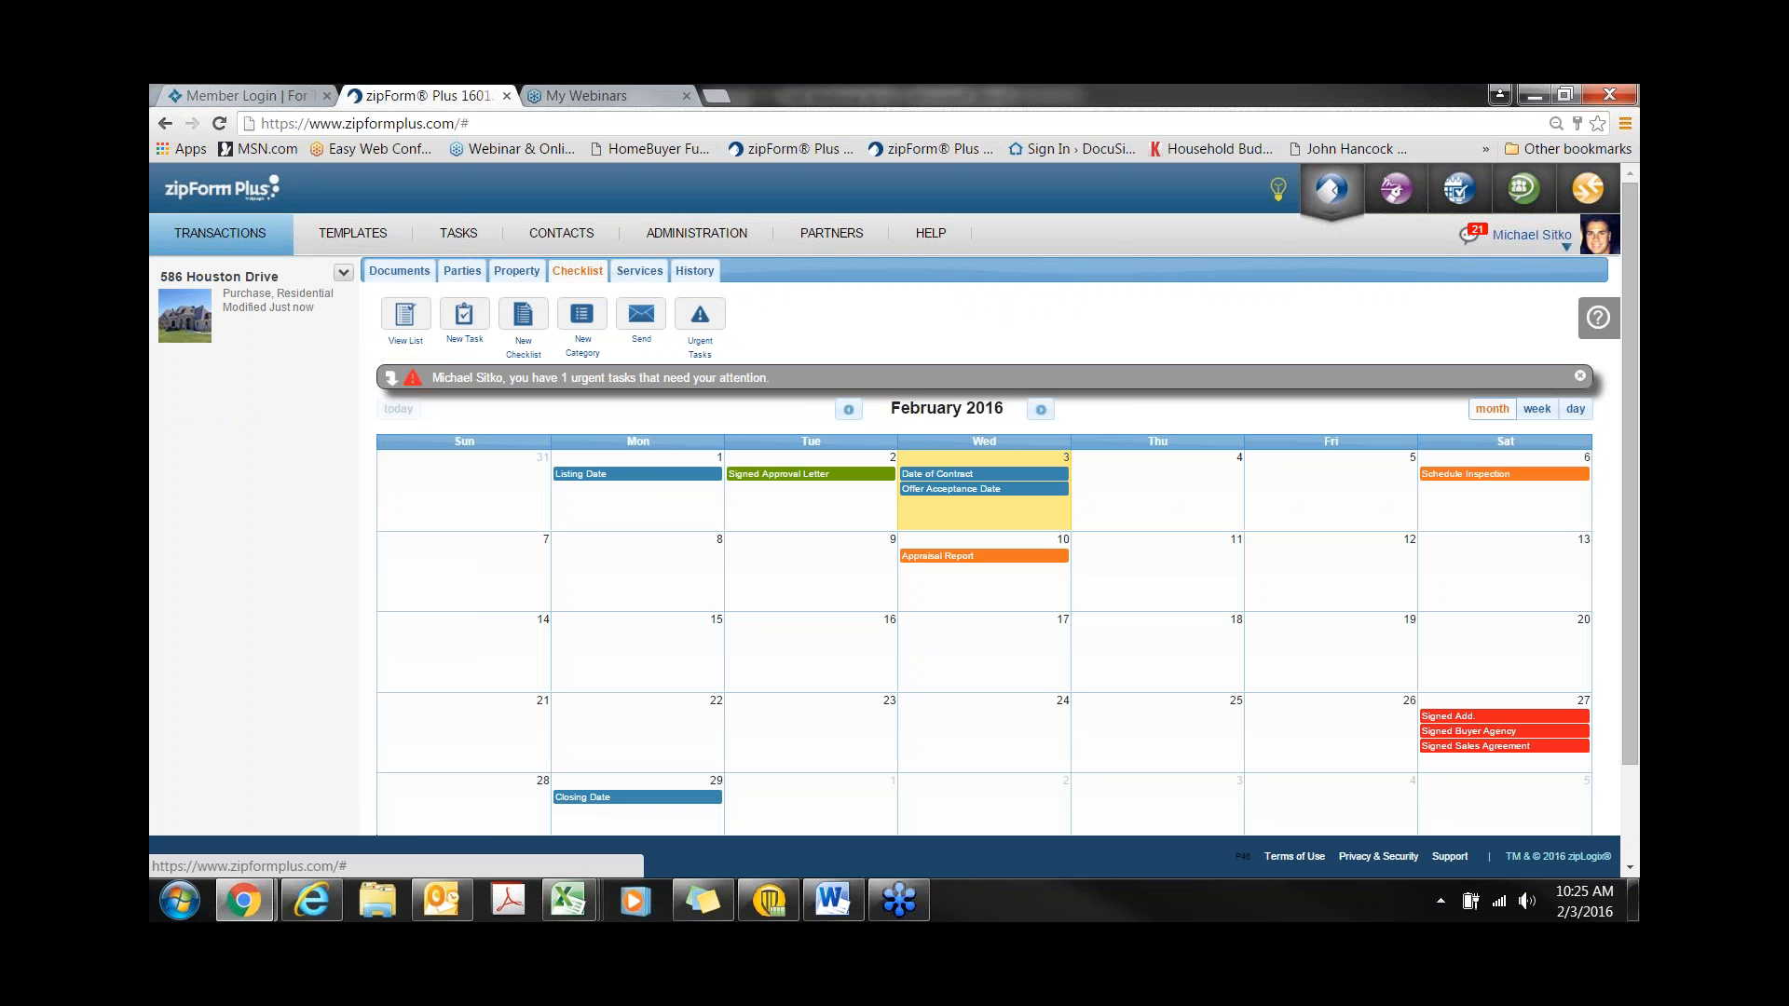
# - Create a new task named 'meet inspector' due on February 7
pyautogui.click(589, 572)
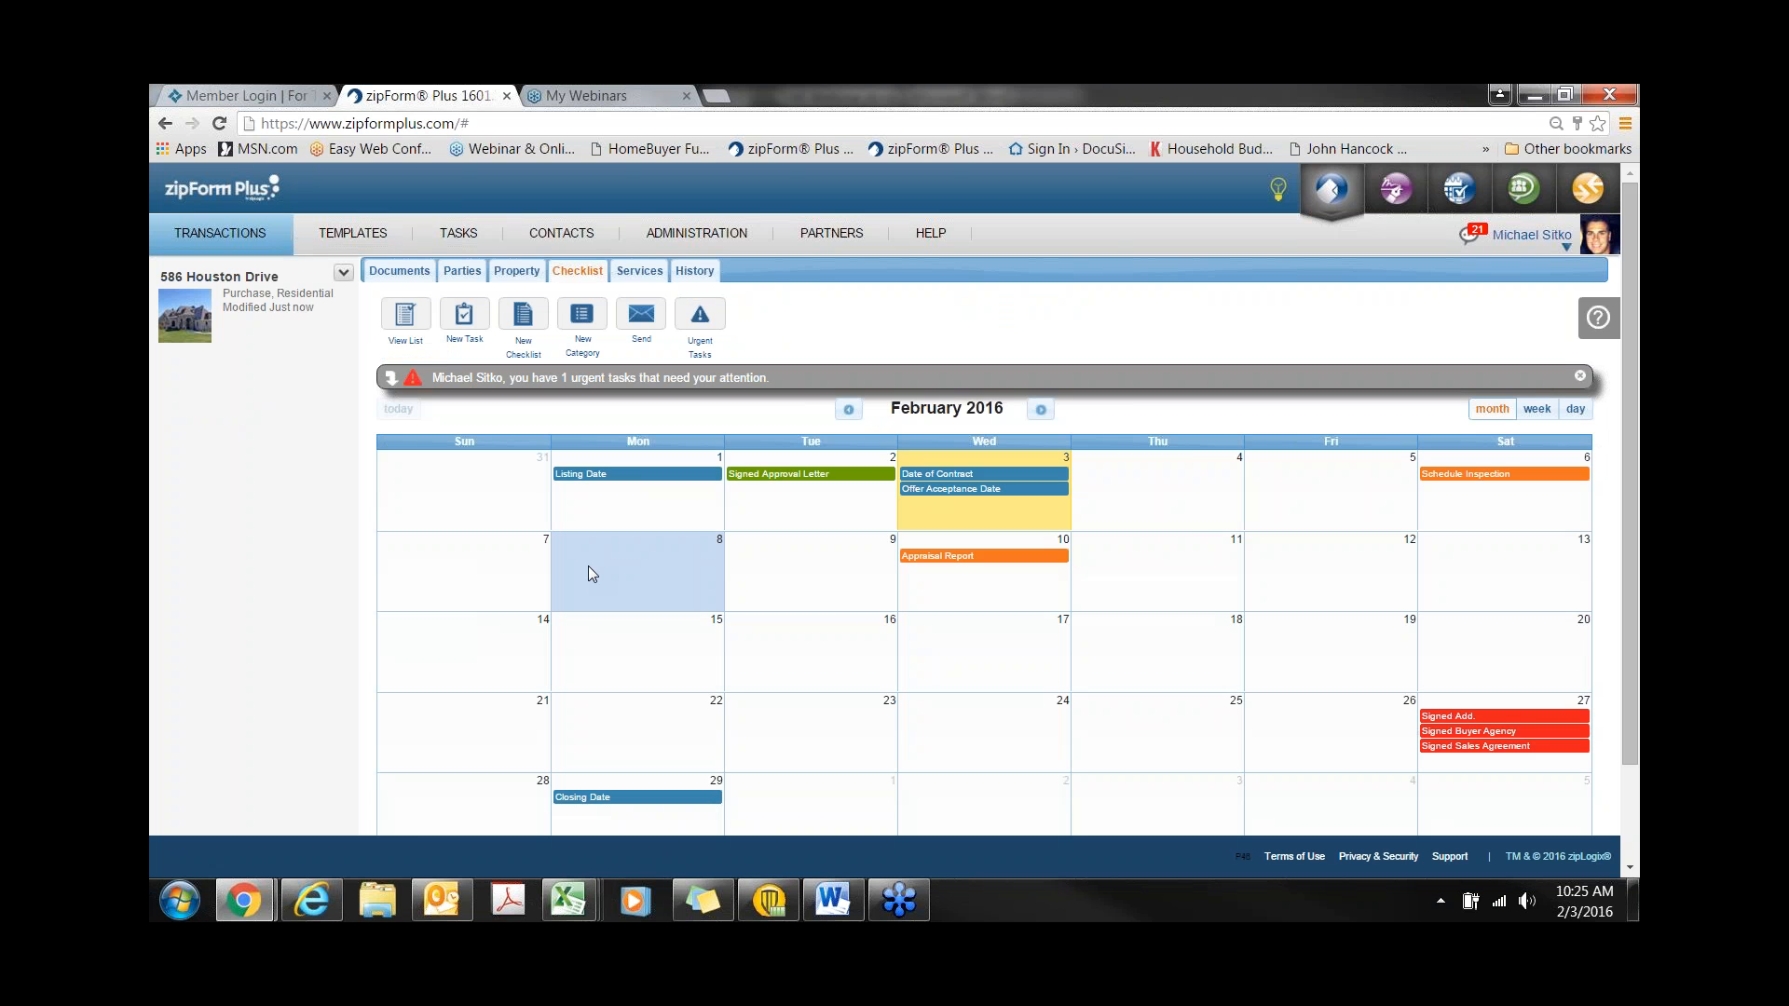
pyautogui.click(1129, 654)
pyautogui.click(571, 639)
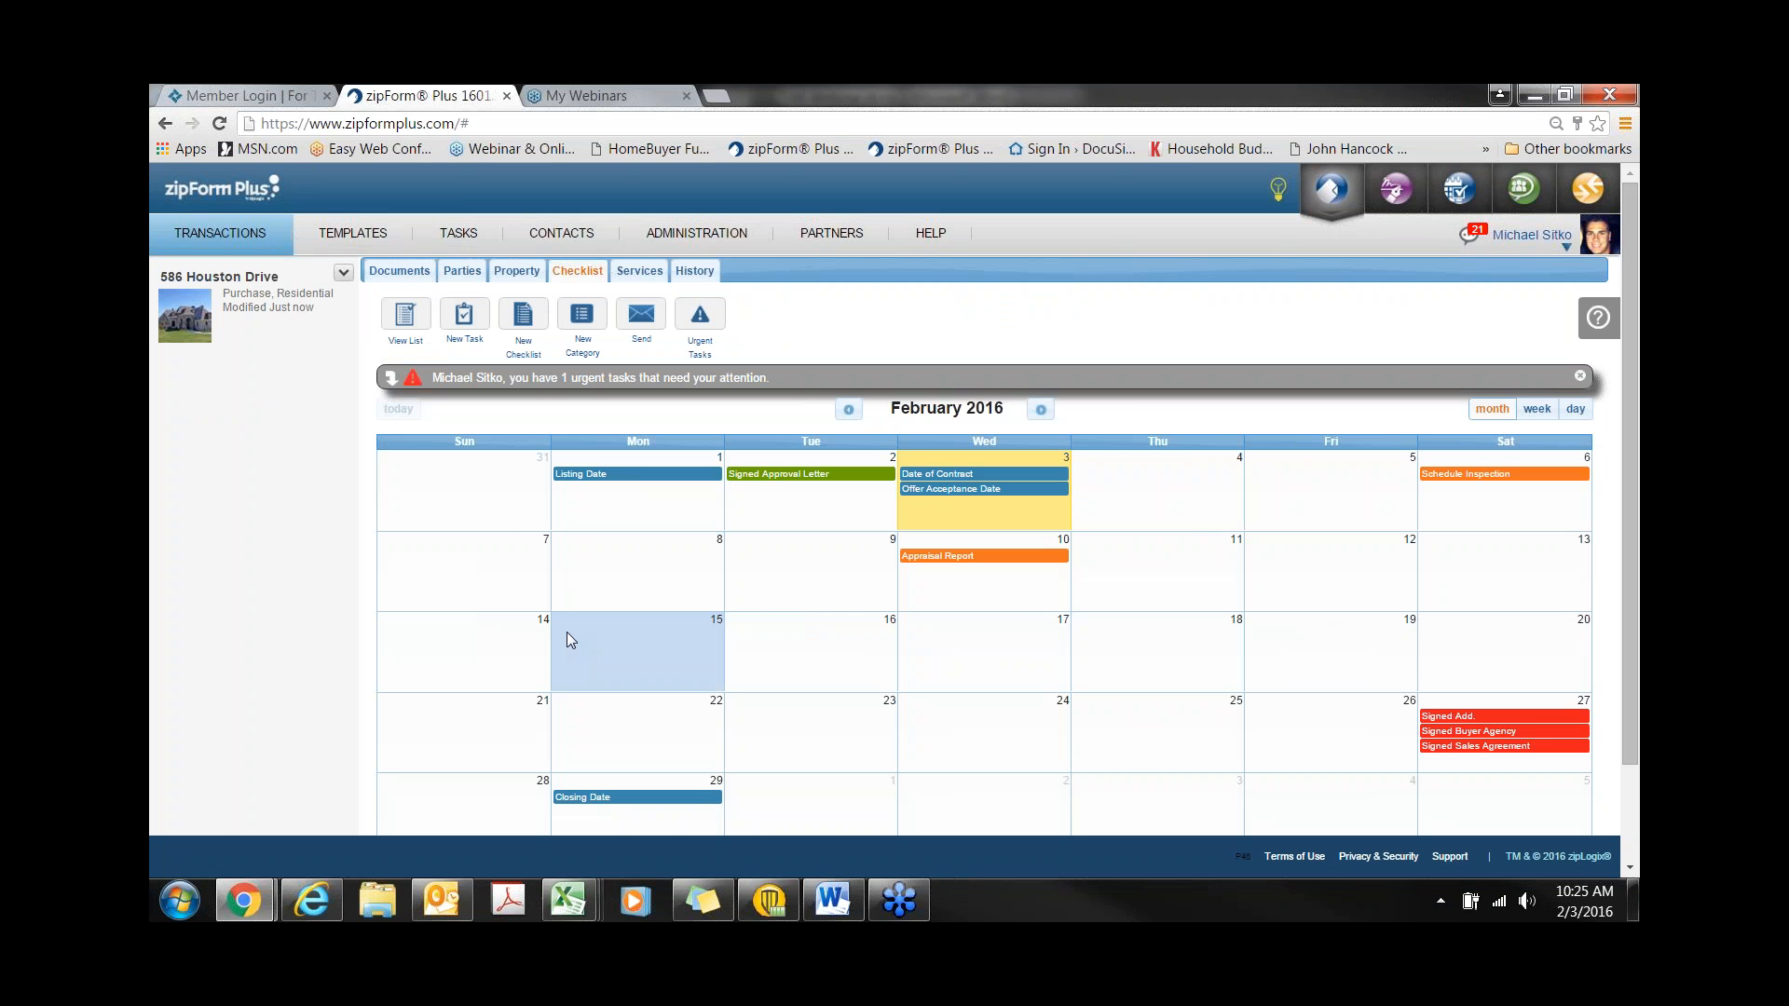
pyautogui.click(504, 604)
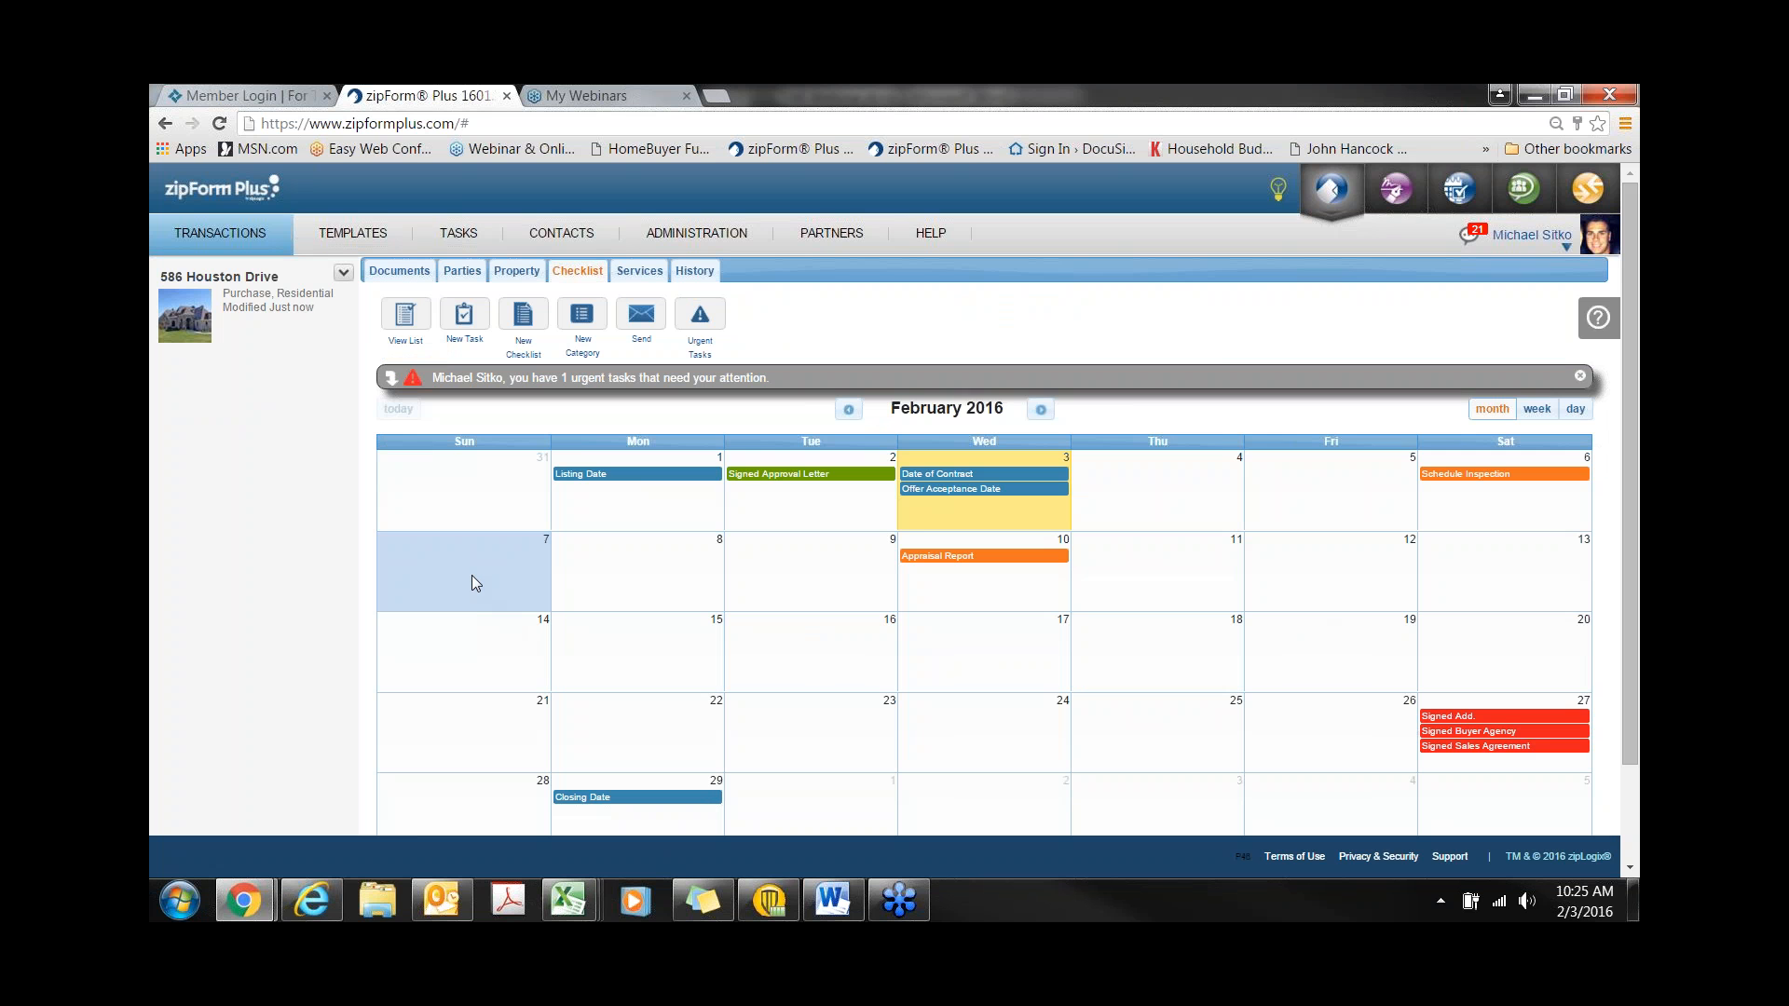
pyautogui.doubleClick(472, 574)
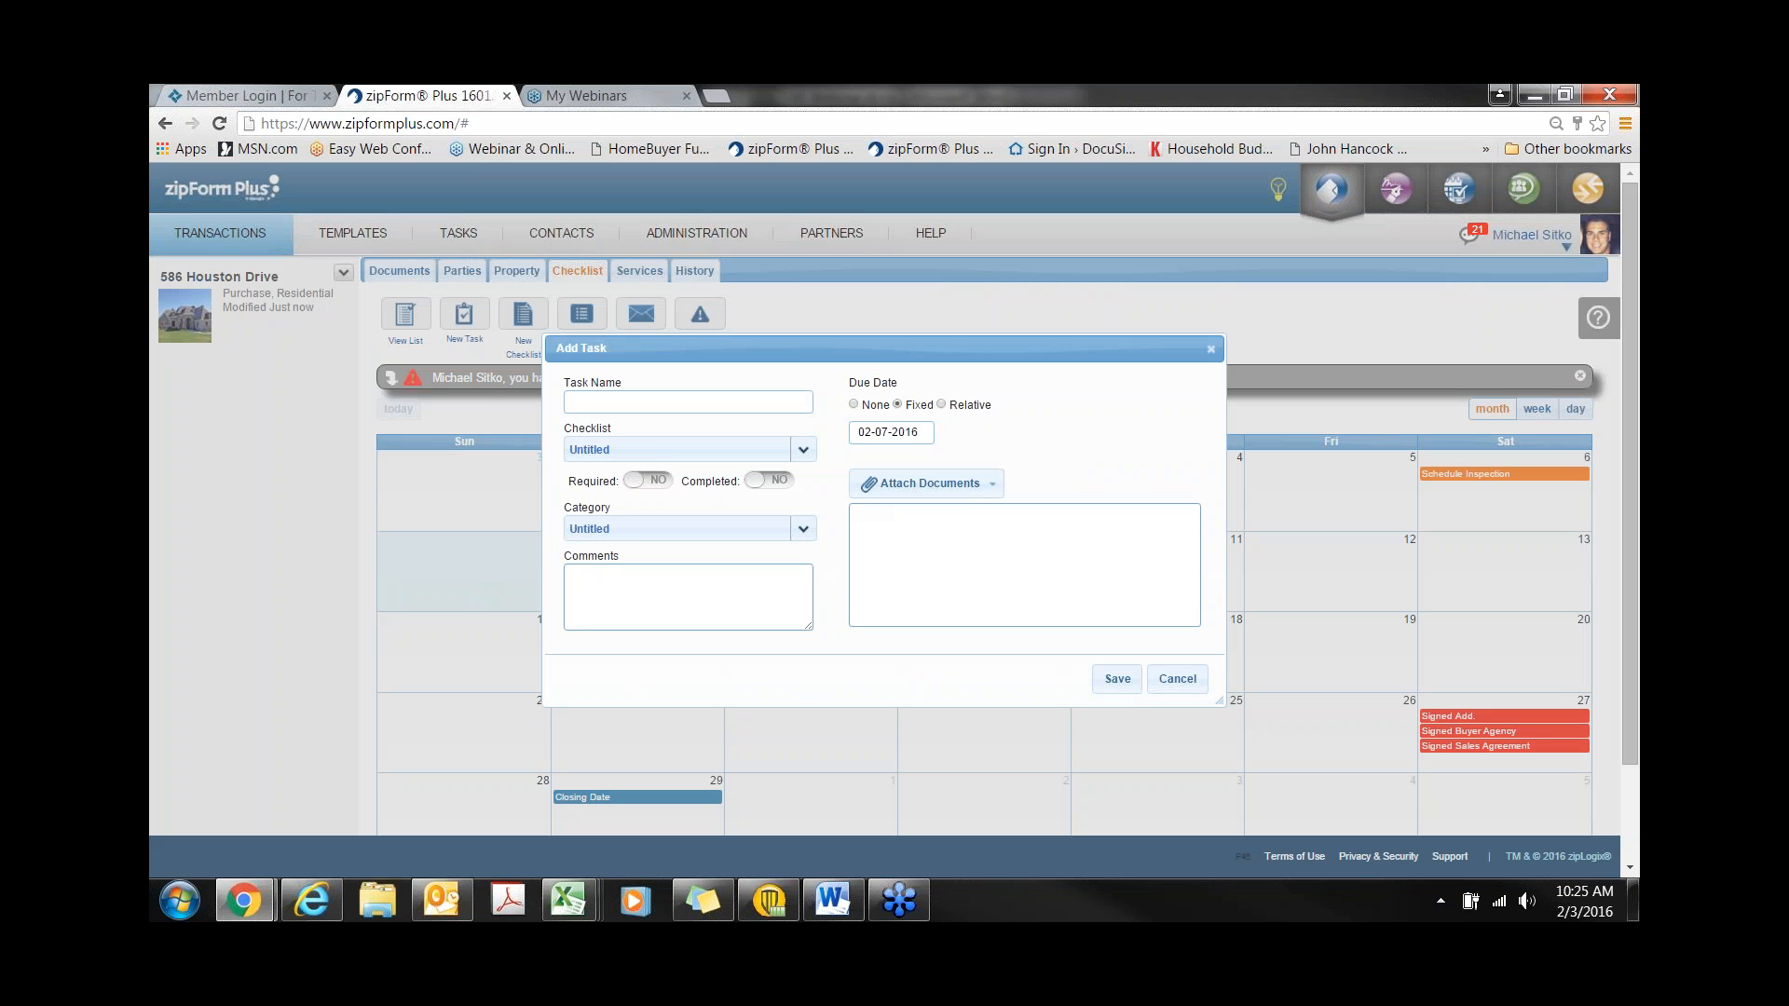
pyautogui.write('meet inspector')
# - Assign the meet inspector task to the To Do checklist, save it, and send the calendar
pyautogui.click(602, 452)
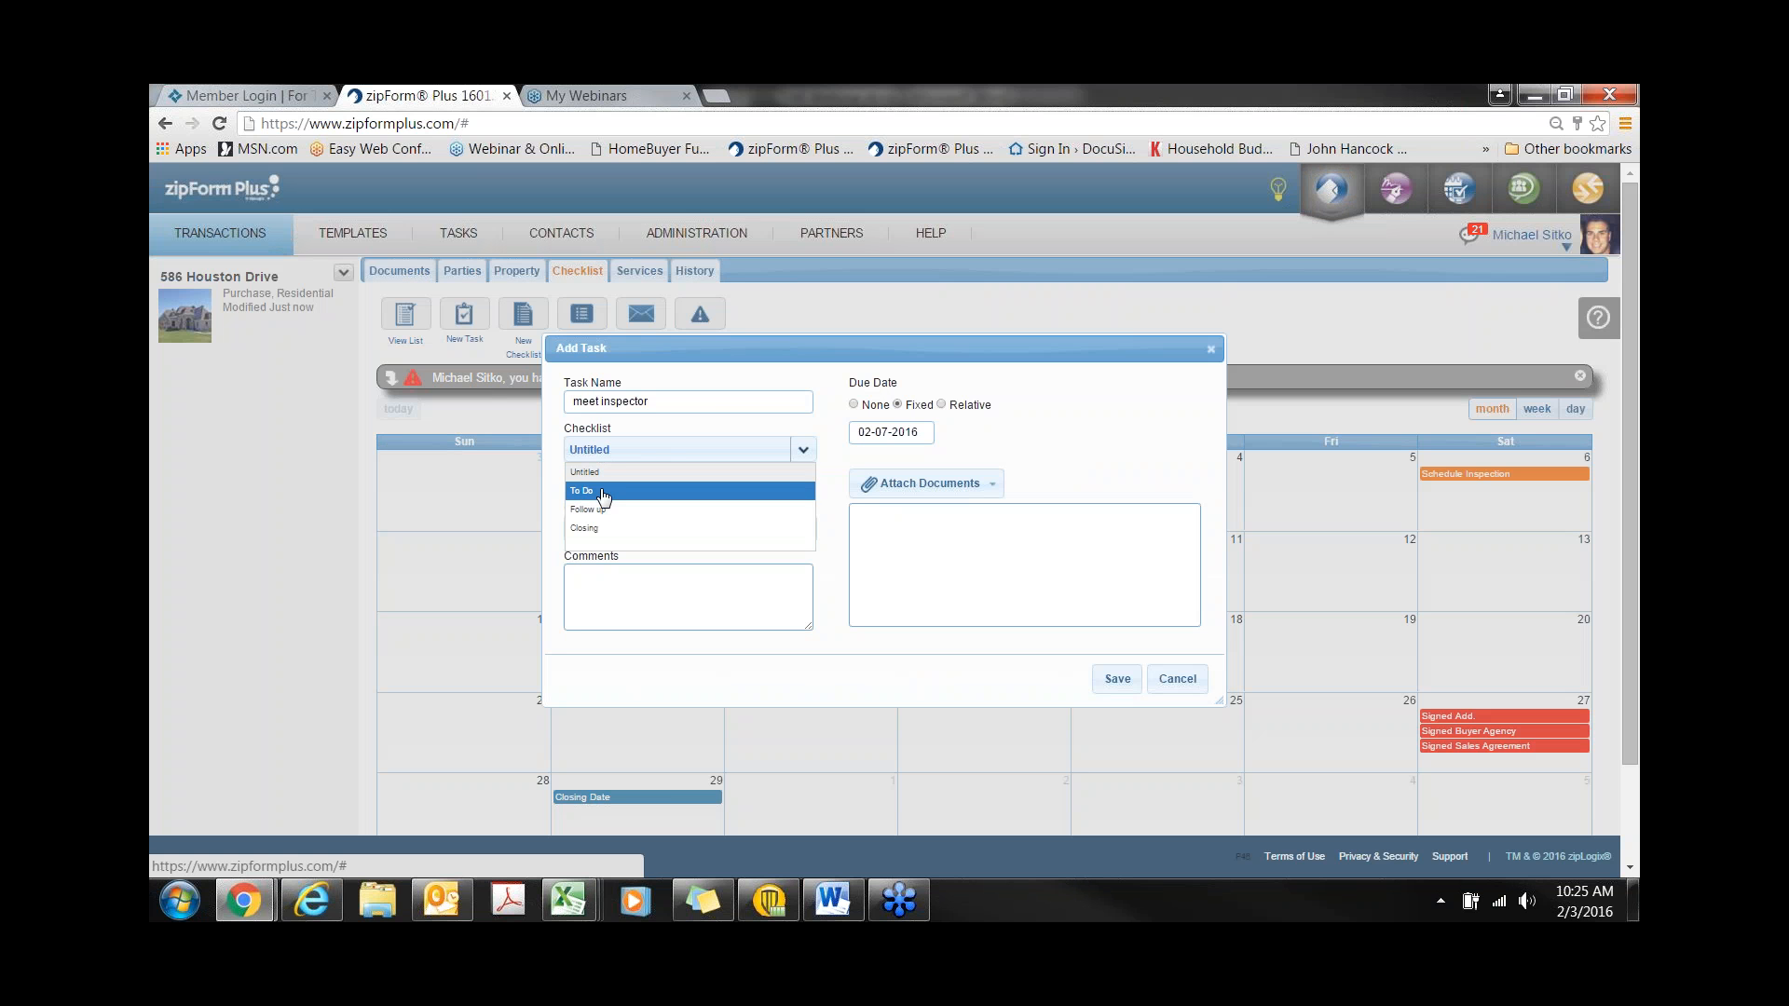
pyautogui.click(603, 493)
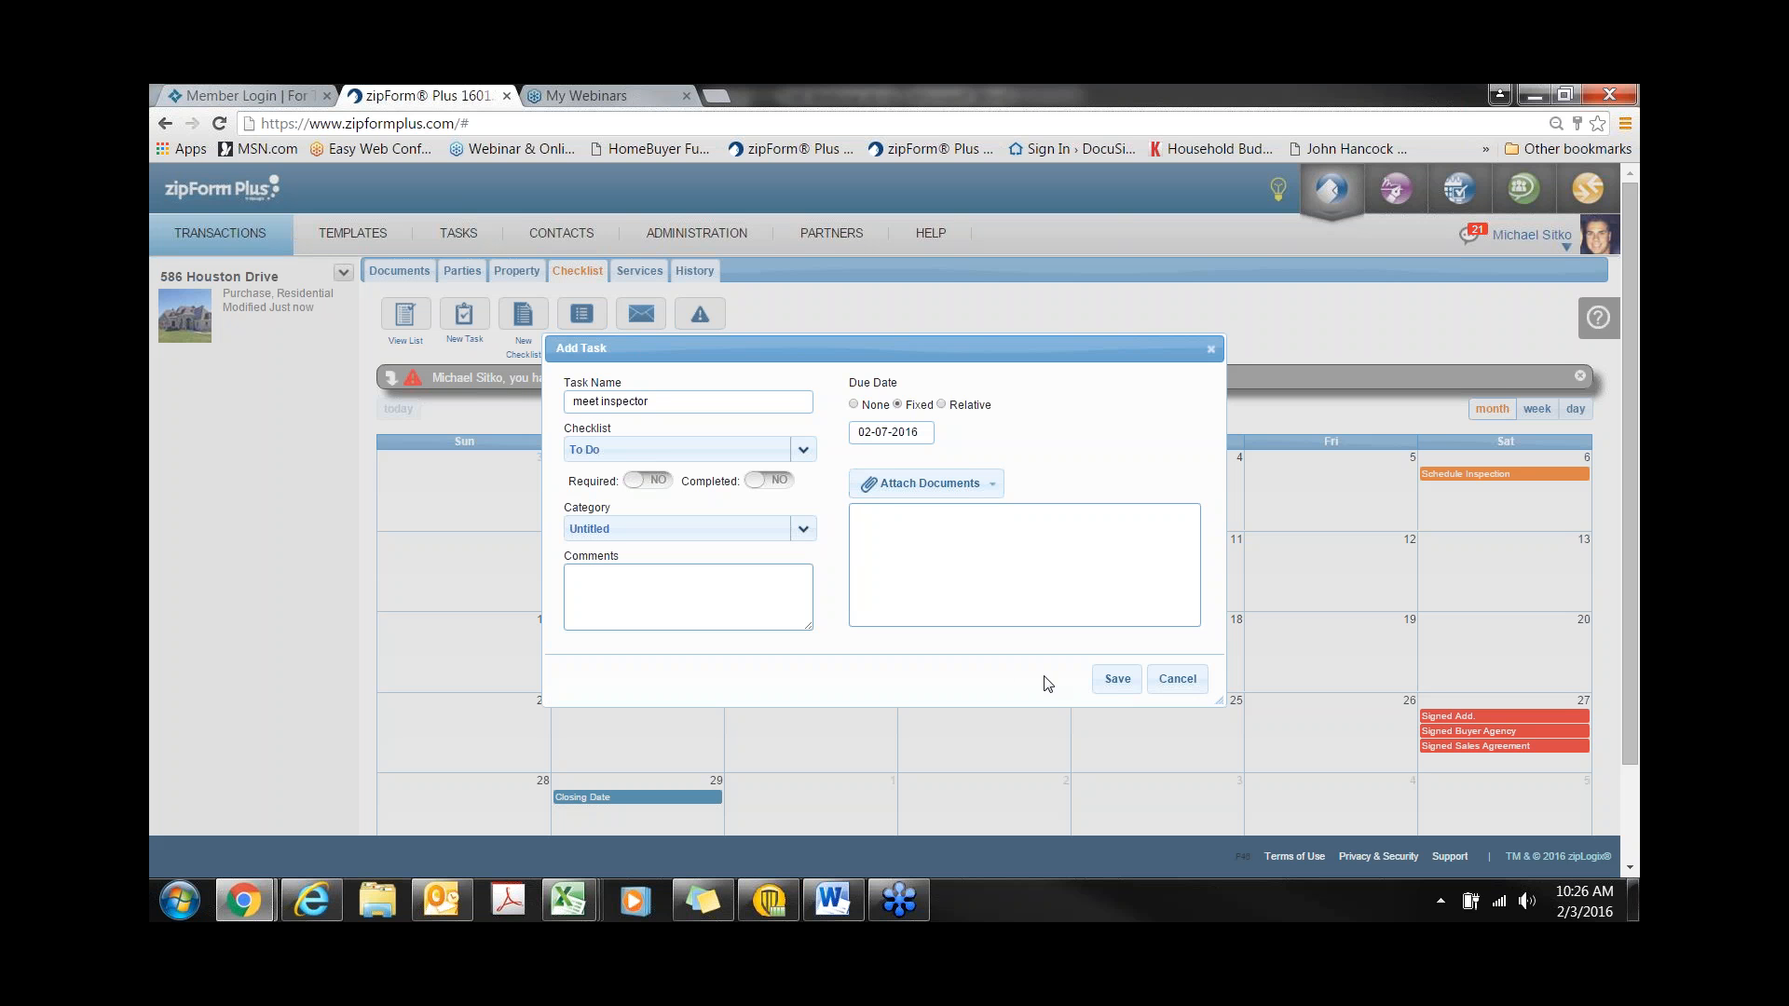
pyautogui.click(1118, 679)
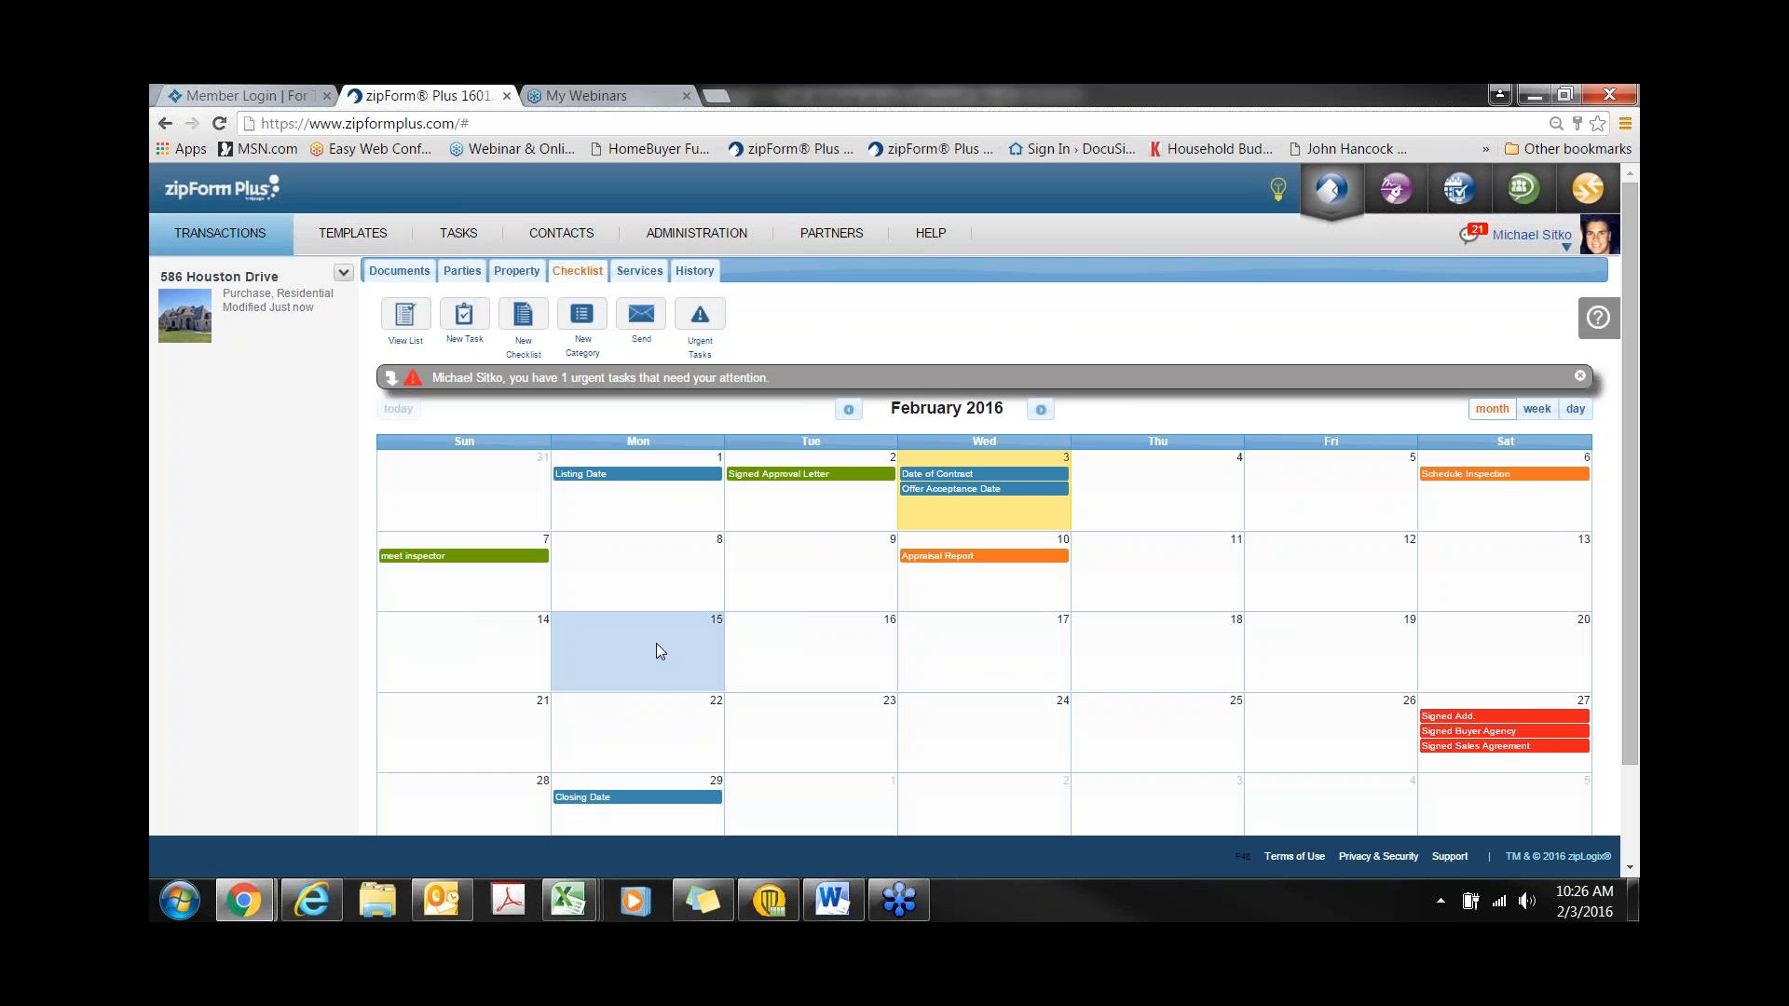
pyautogui.click(436, 559)
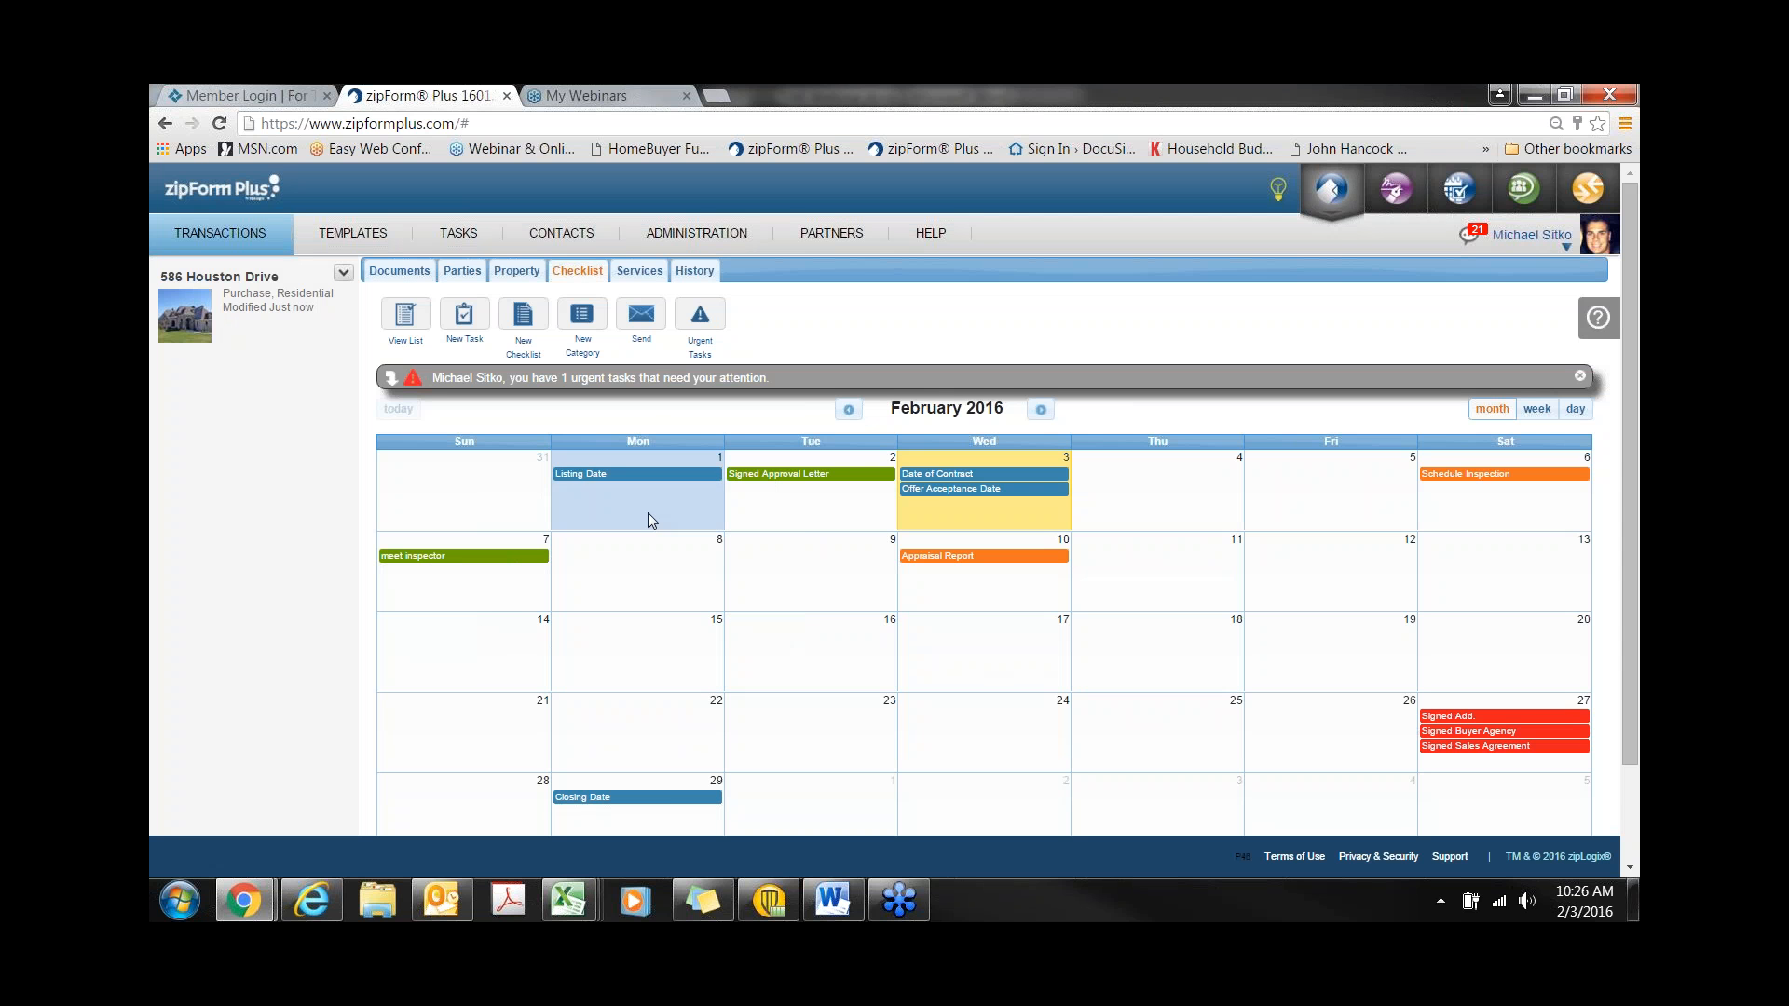
pyautogui.click(650, 349)
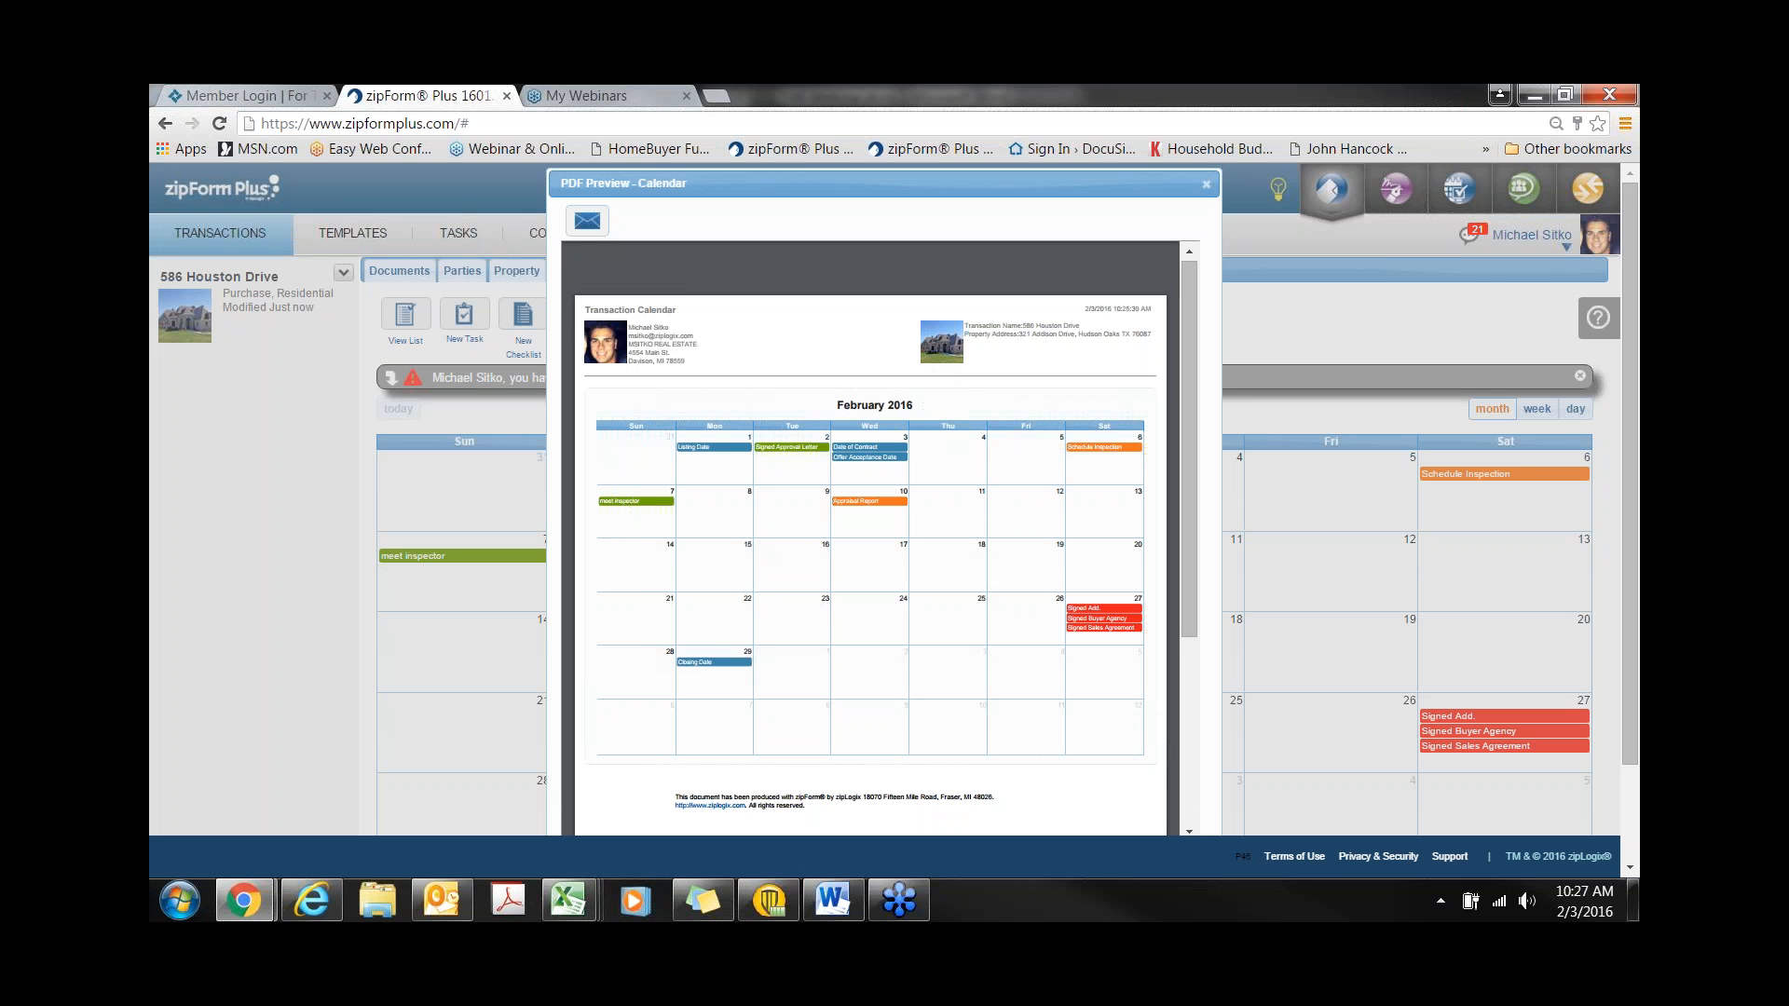
pyautogui.click(1206, 183)
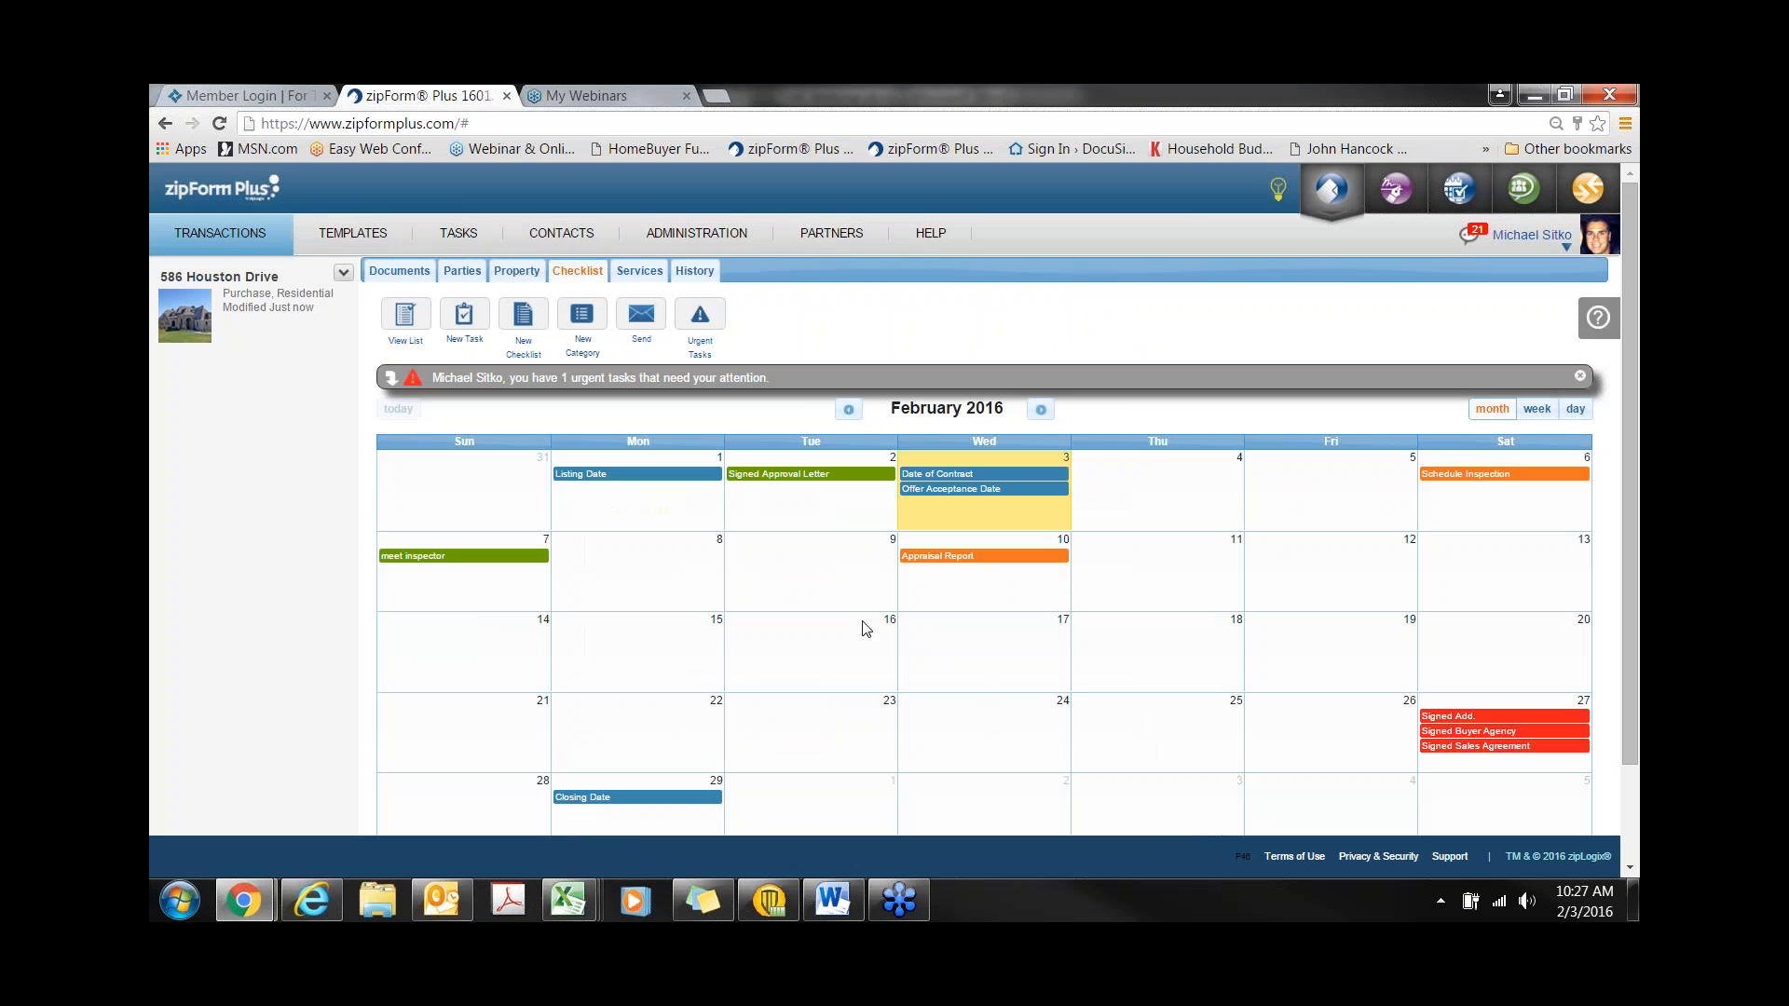
pyautogui.click(421, 327)
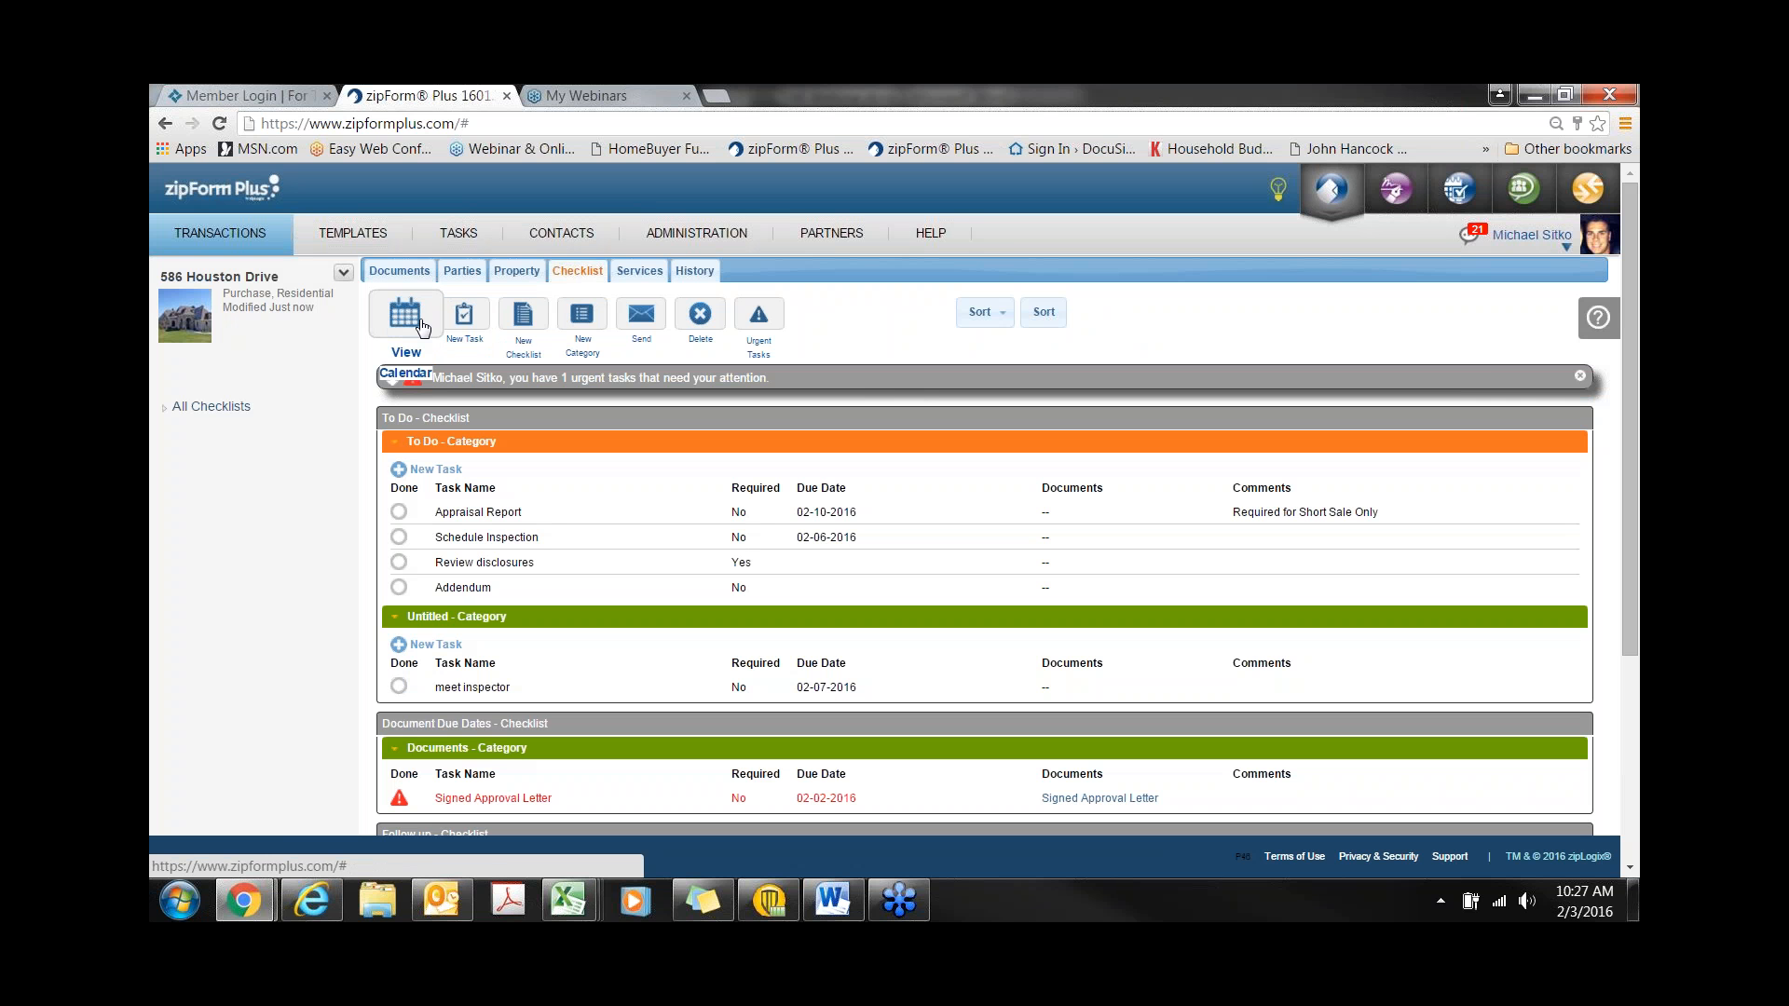
pyautogui.click(396, 278)
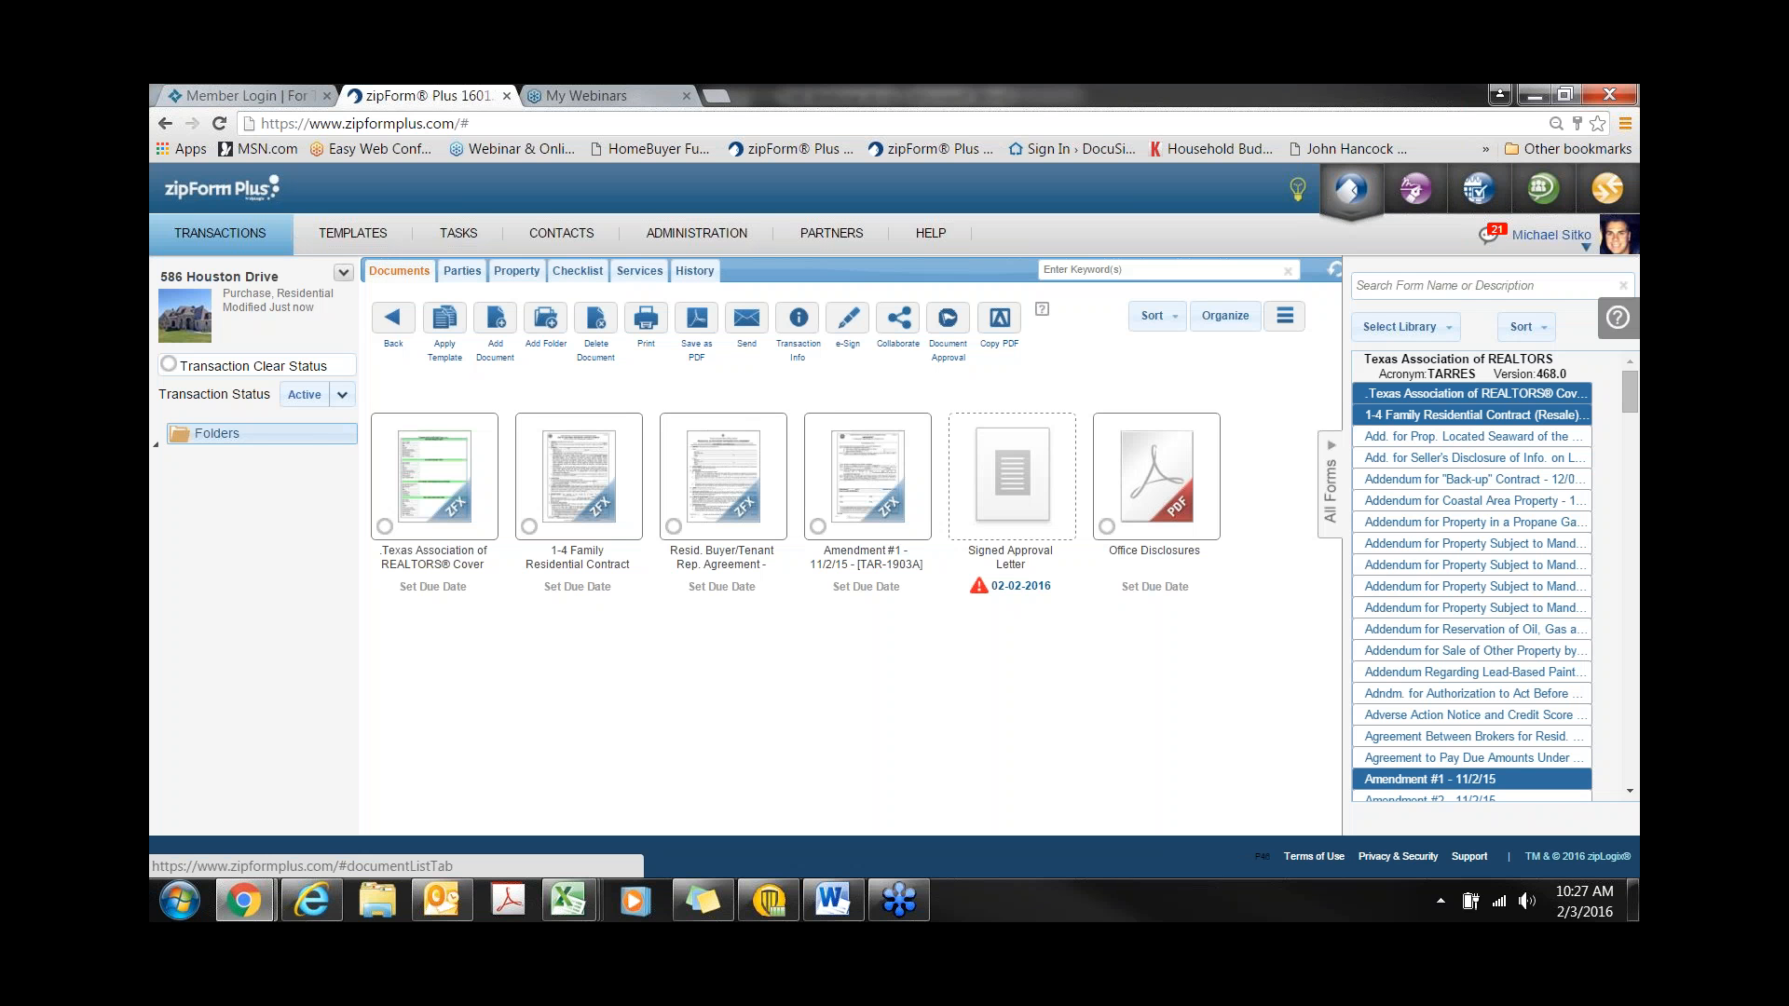
# - Upload Home Inspection Report.pdf from the Desktop's ZF Demo folder as a new transaction document
pyautogui.click(494, 324)
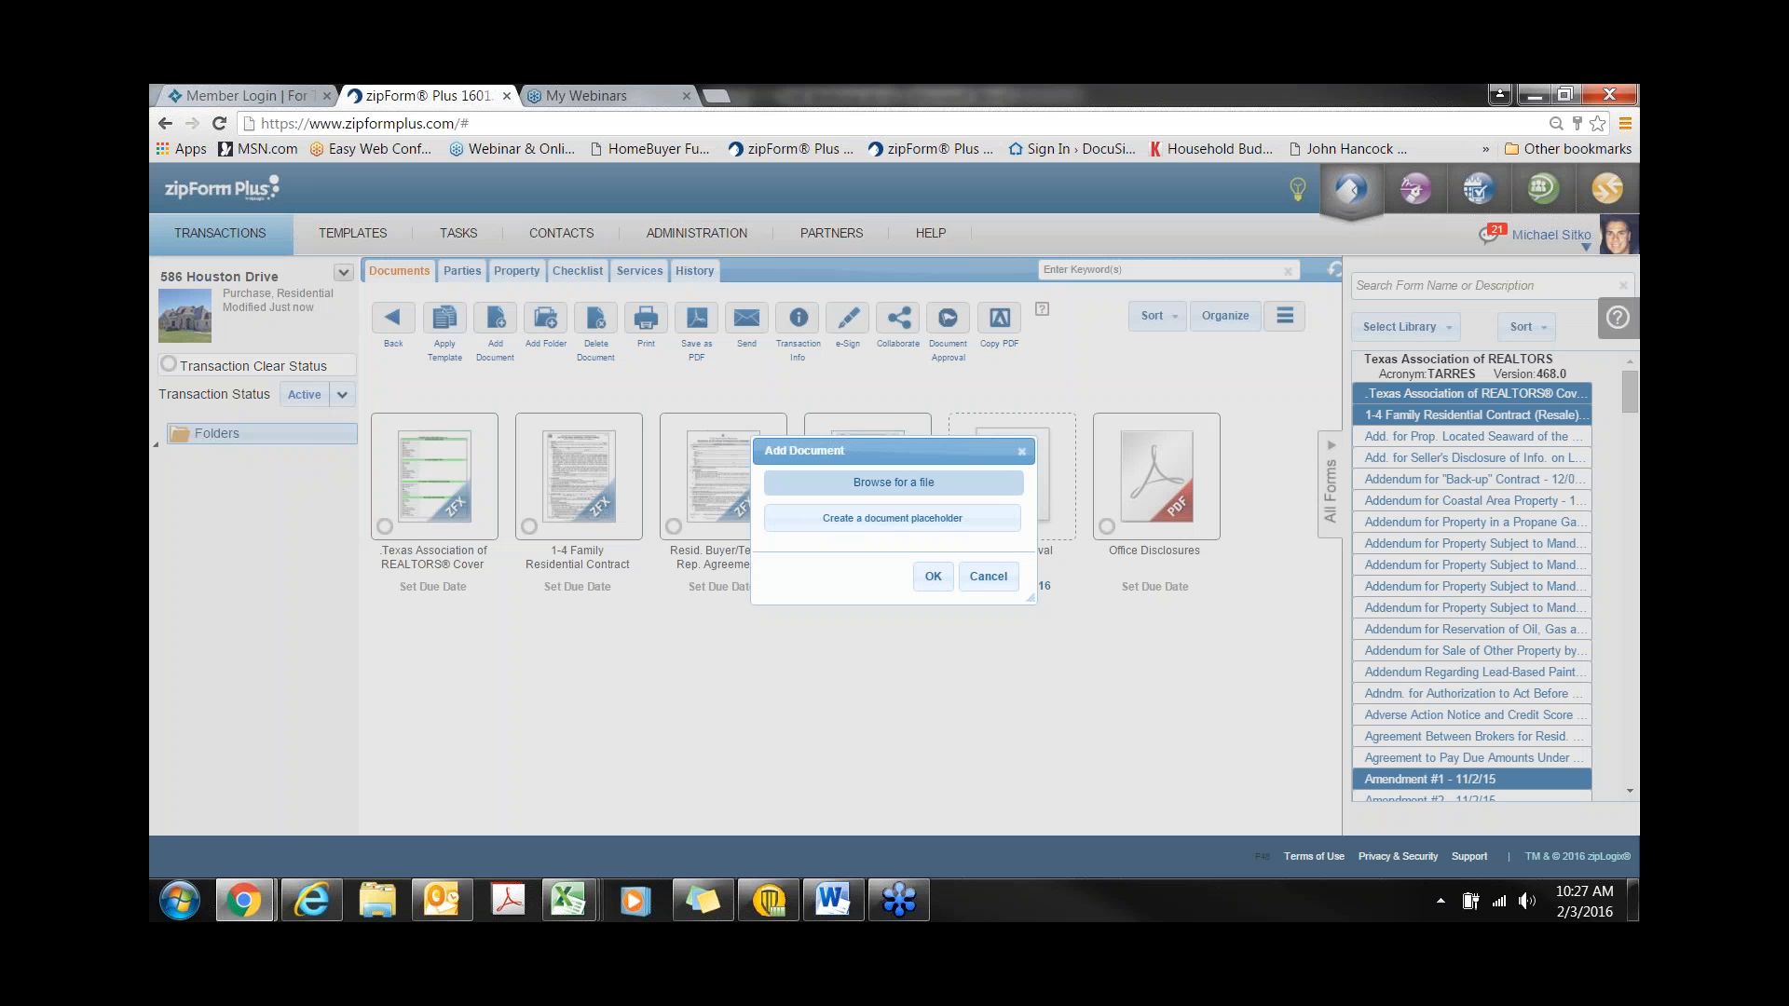
pyautogui.click(851, 482)
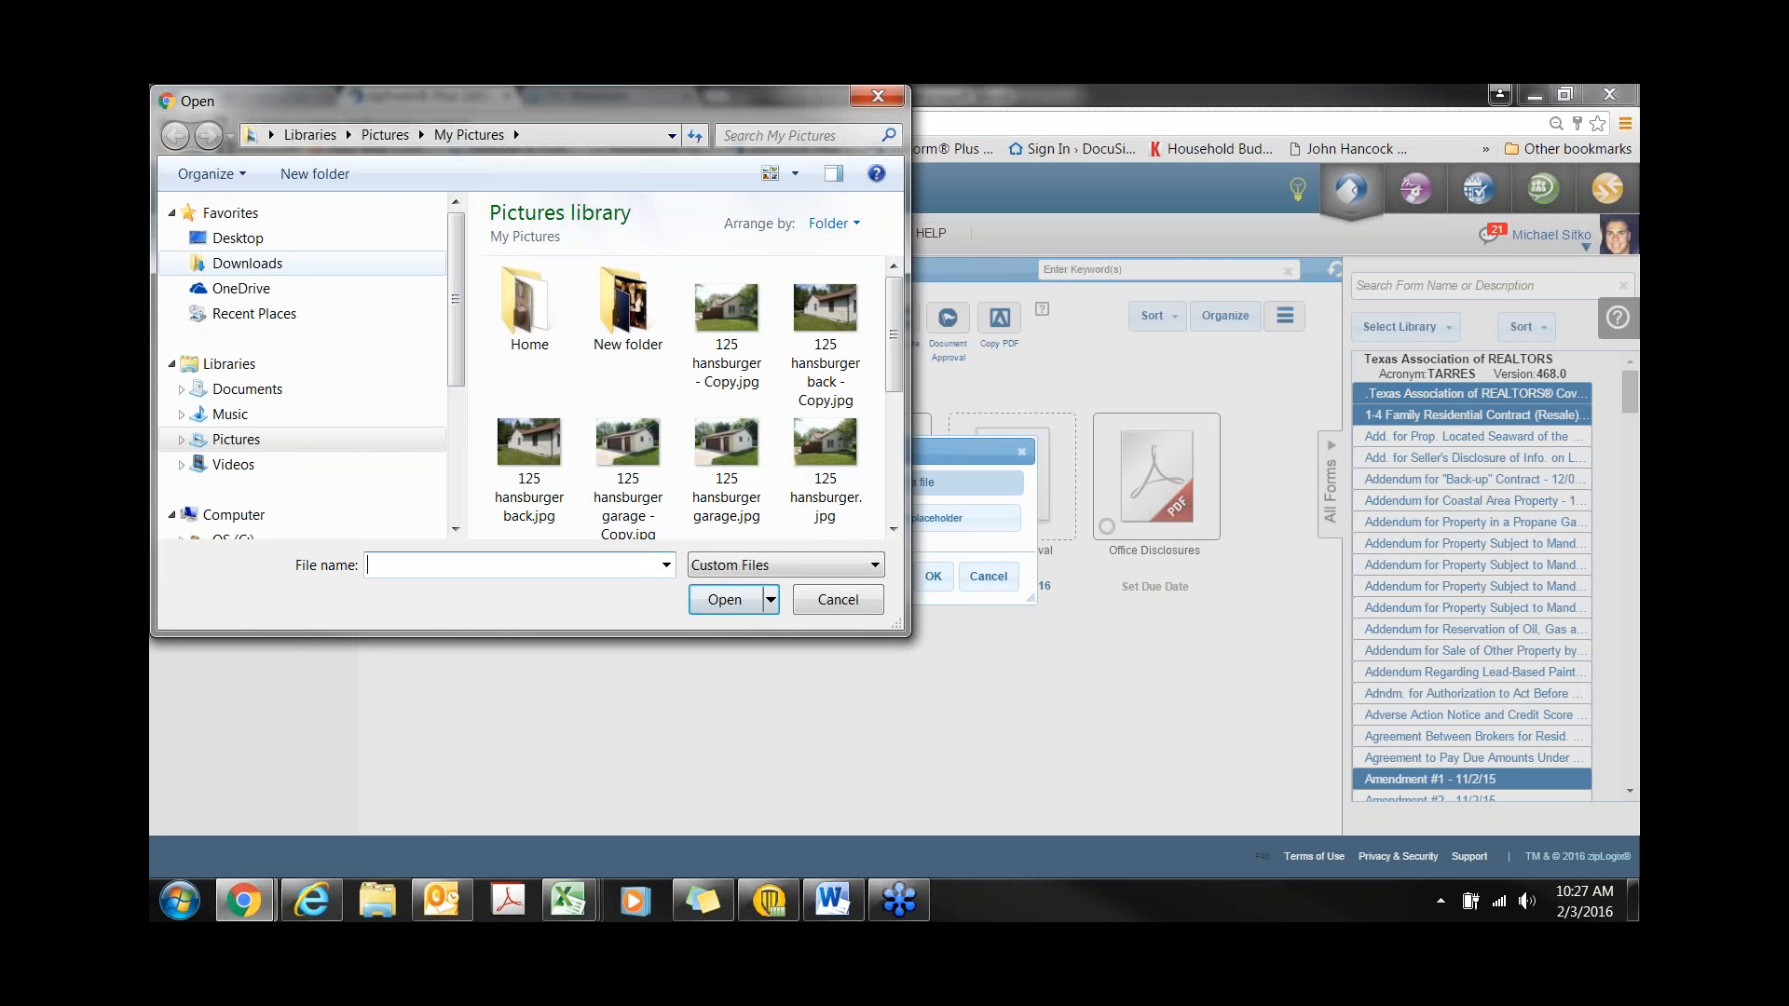
pyautogui.click(238, 238)
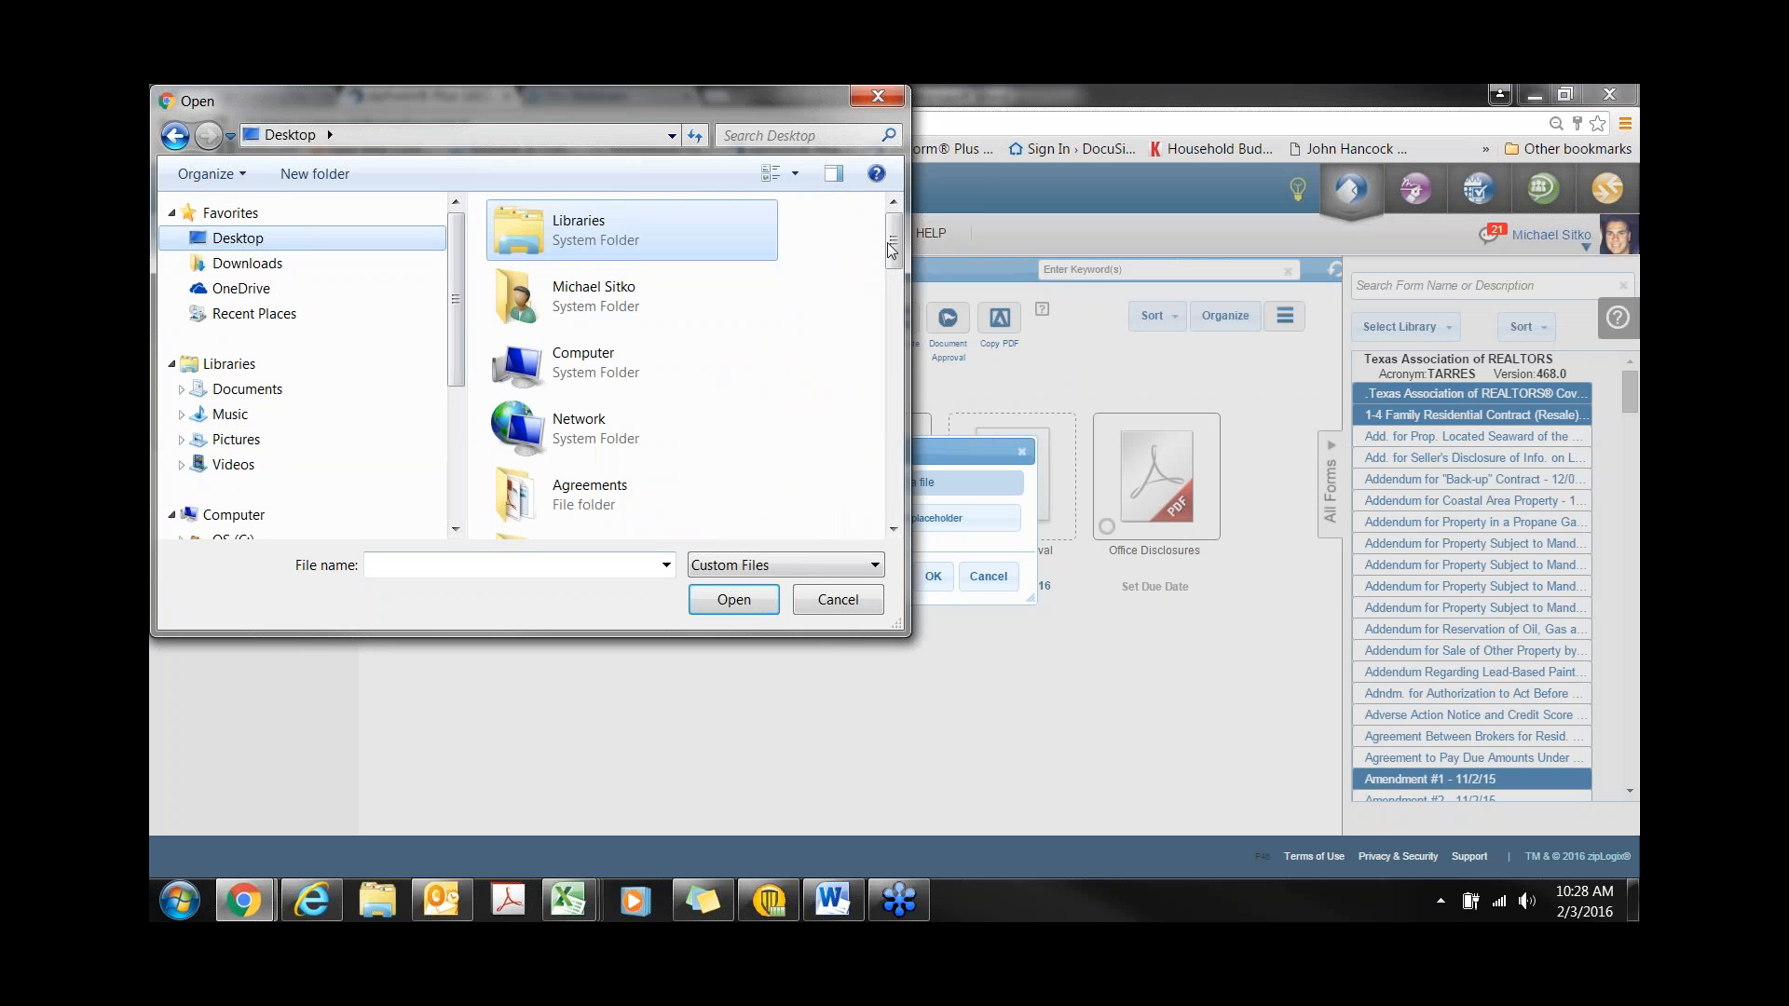
pyautogui.moveTo(891, 248); pyautogui.dragTo(898, 348)
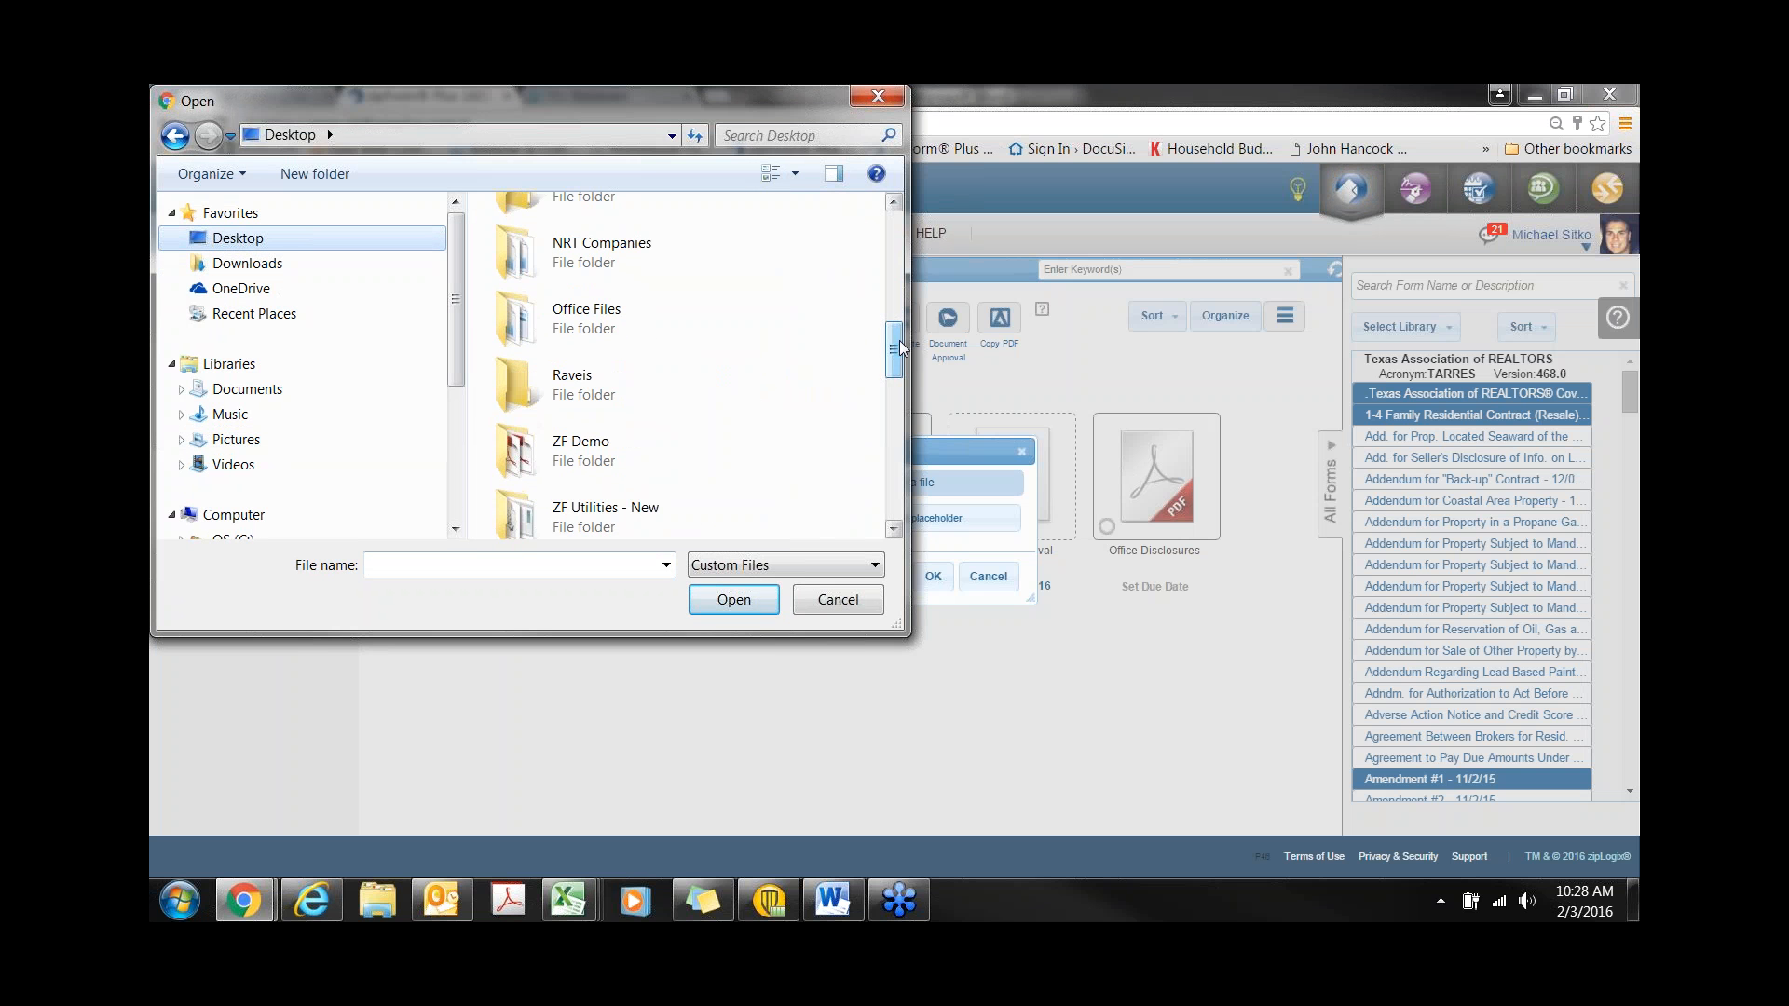
pyautogui.doubleClick(590, 456)
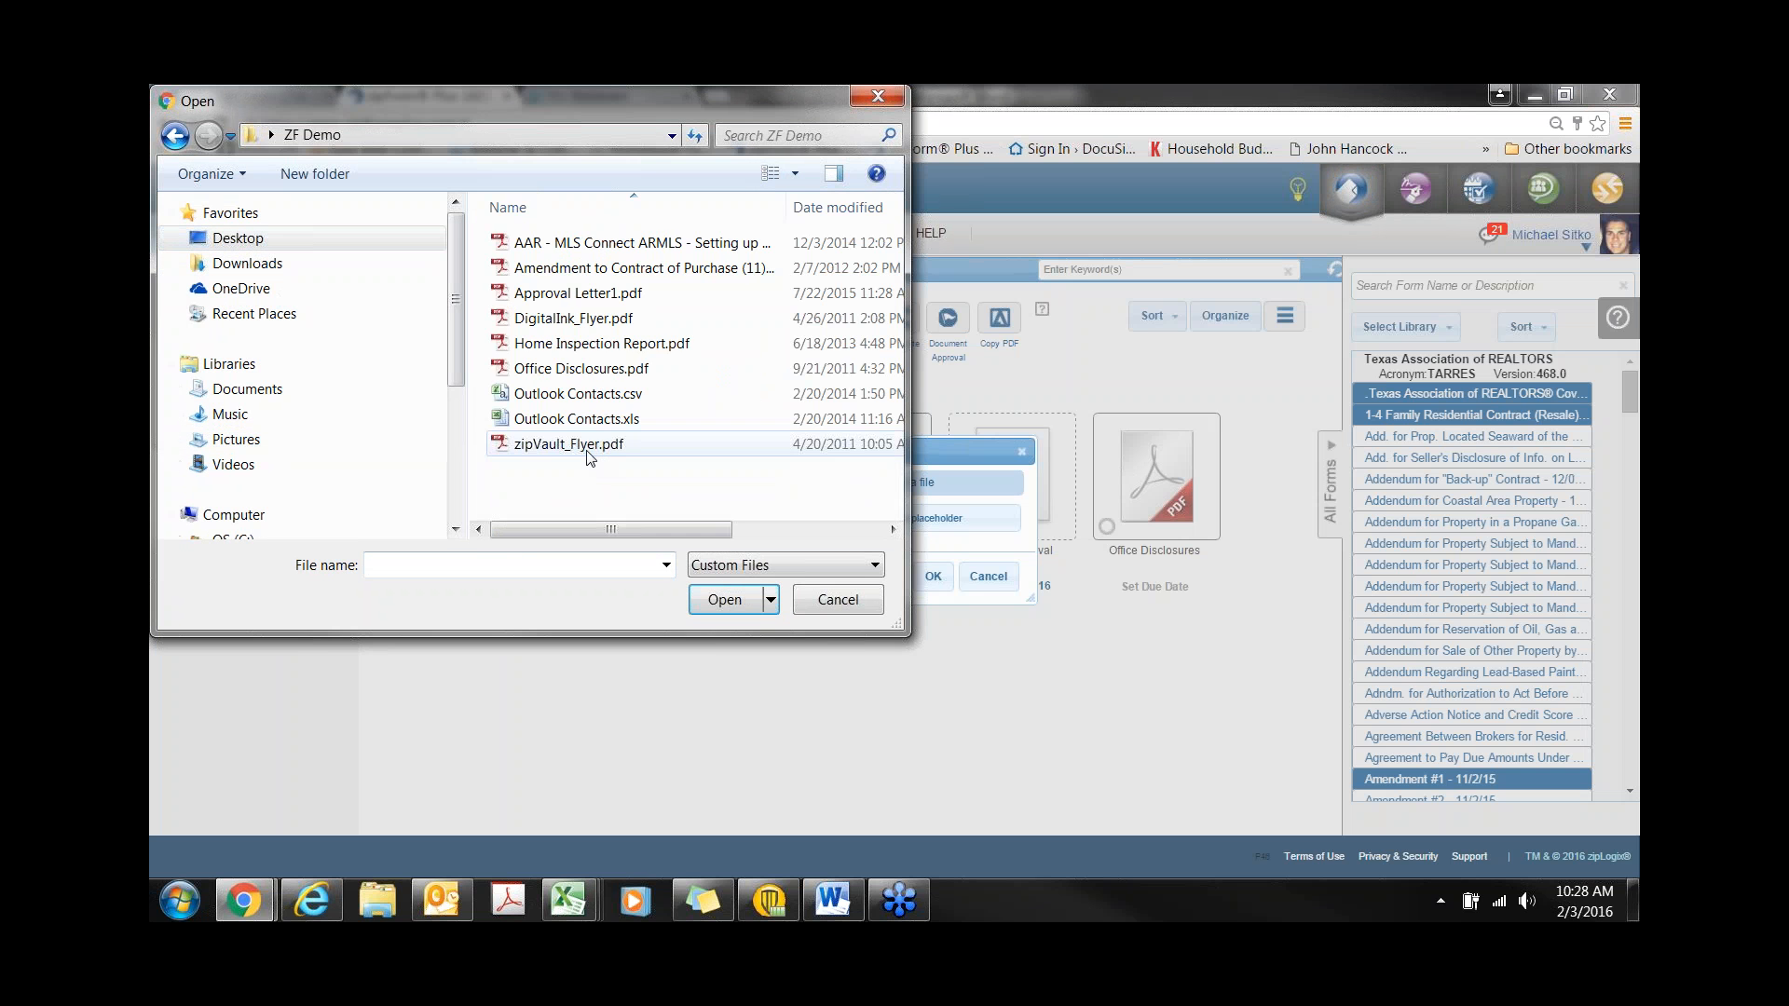
pyautogui.click(567, 345)
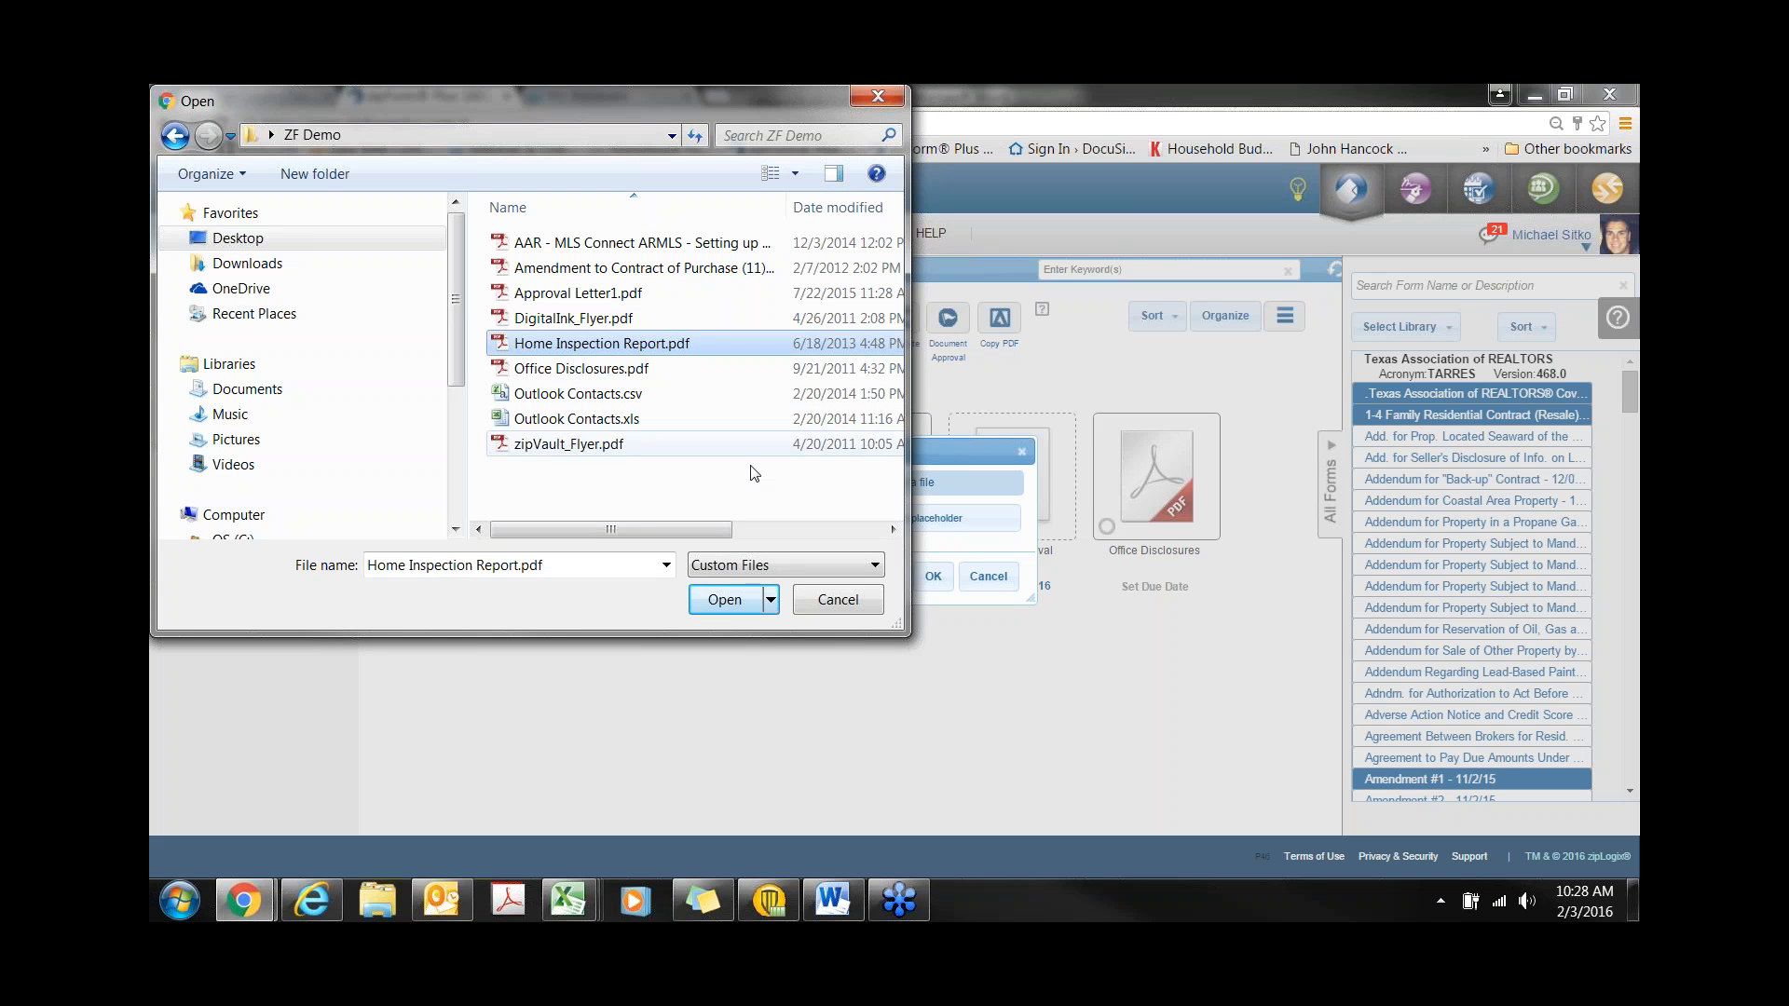
pyautogui.click(725, 601)
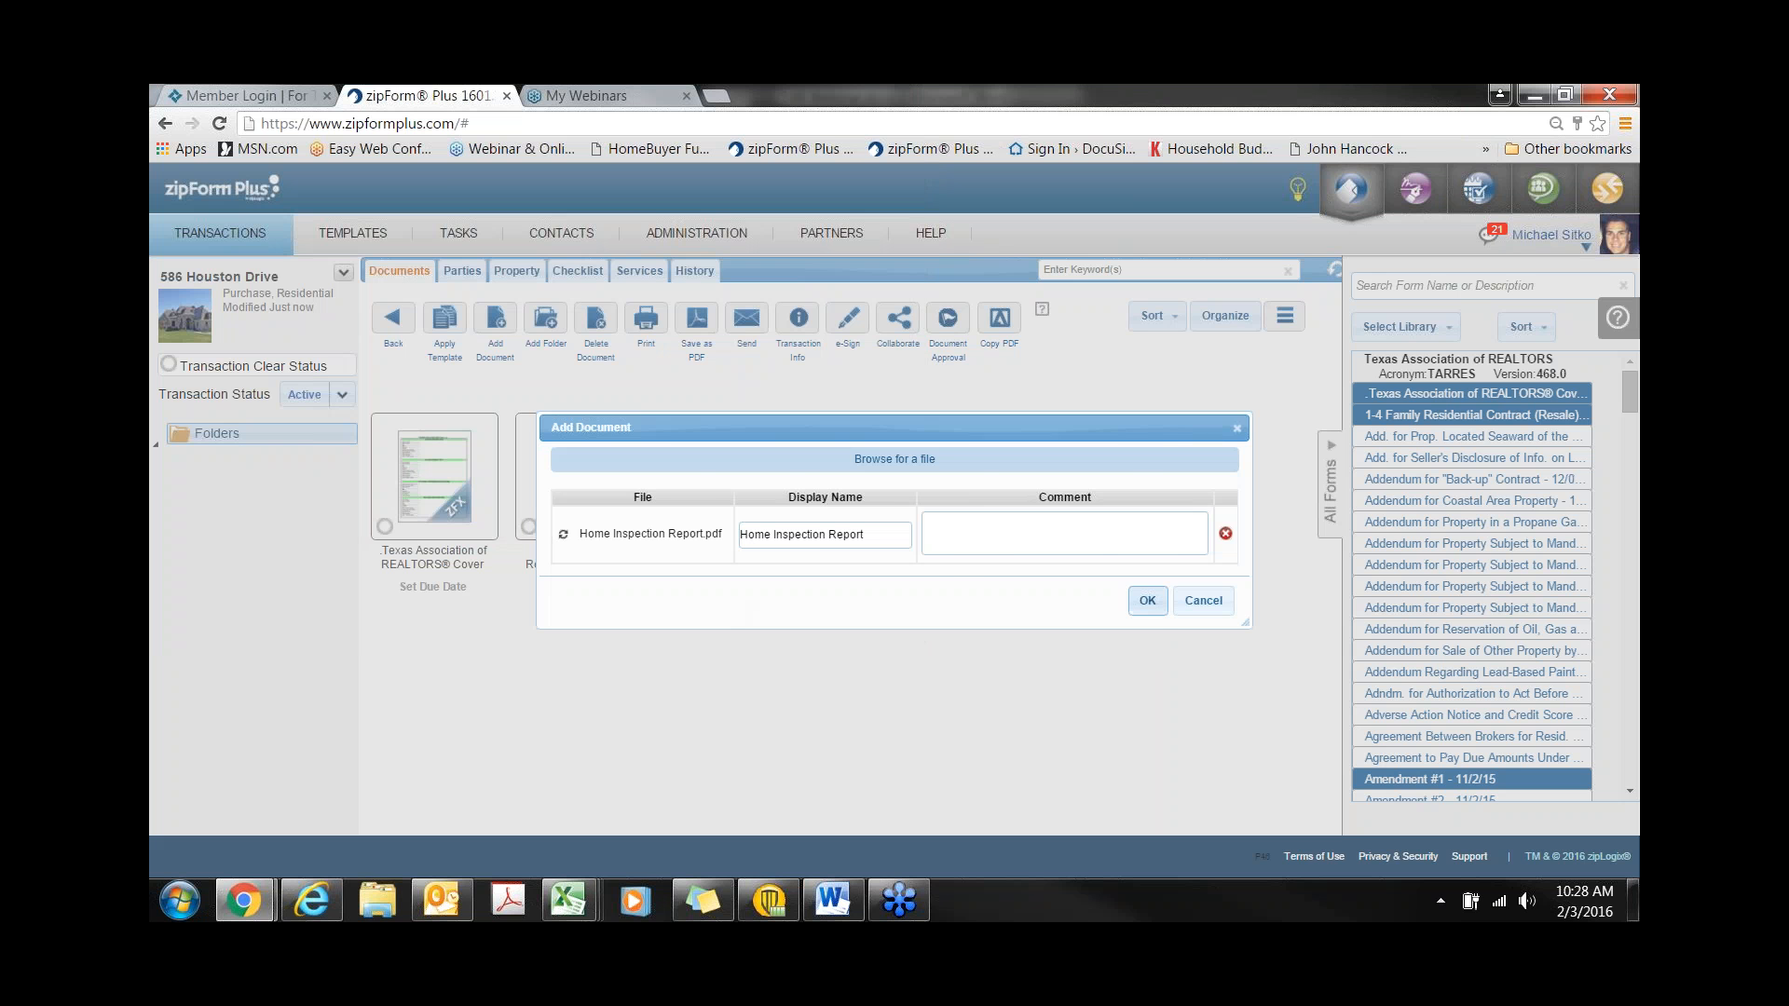
pyautogui.press('Return')
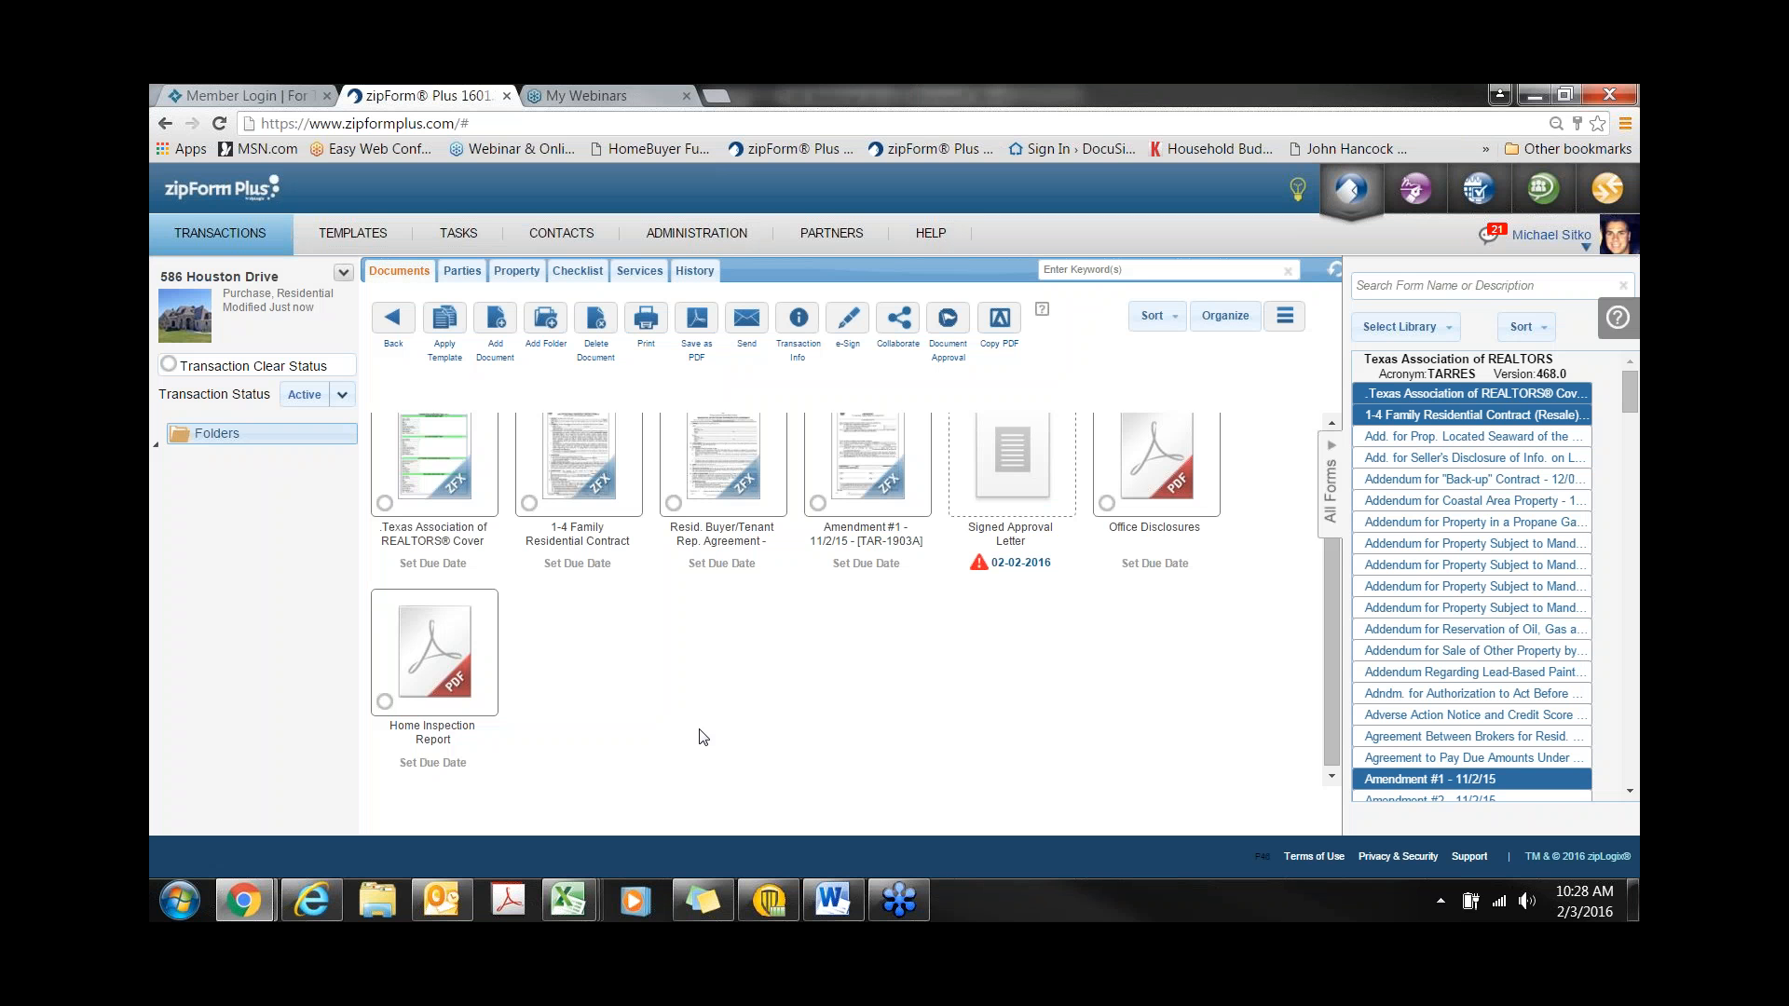
# - Create a folder named 'pics of prop.' in the transaction and open it
pyautogui.click(553, 347)
pyautogui.write('pic')
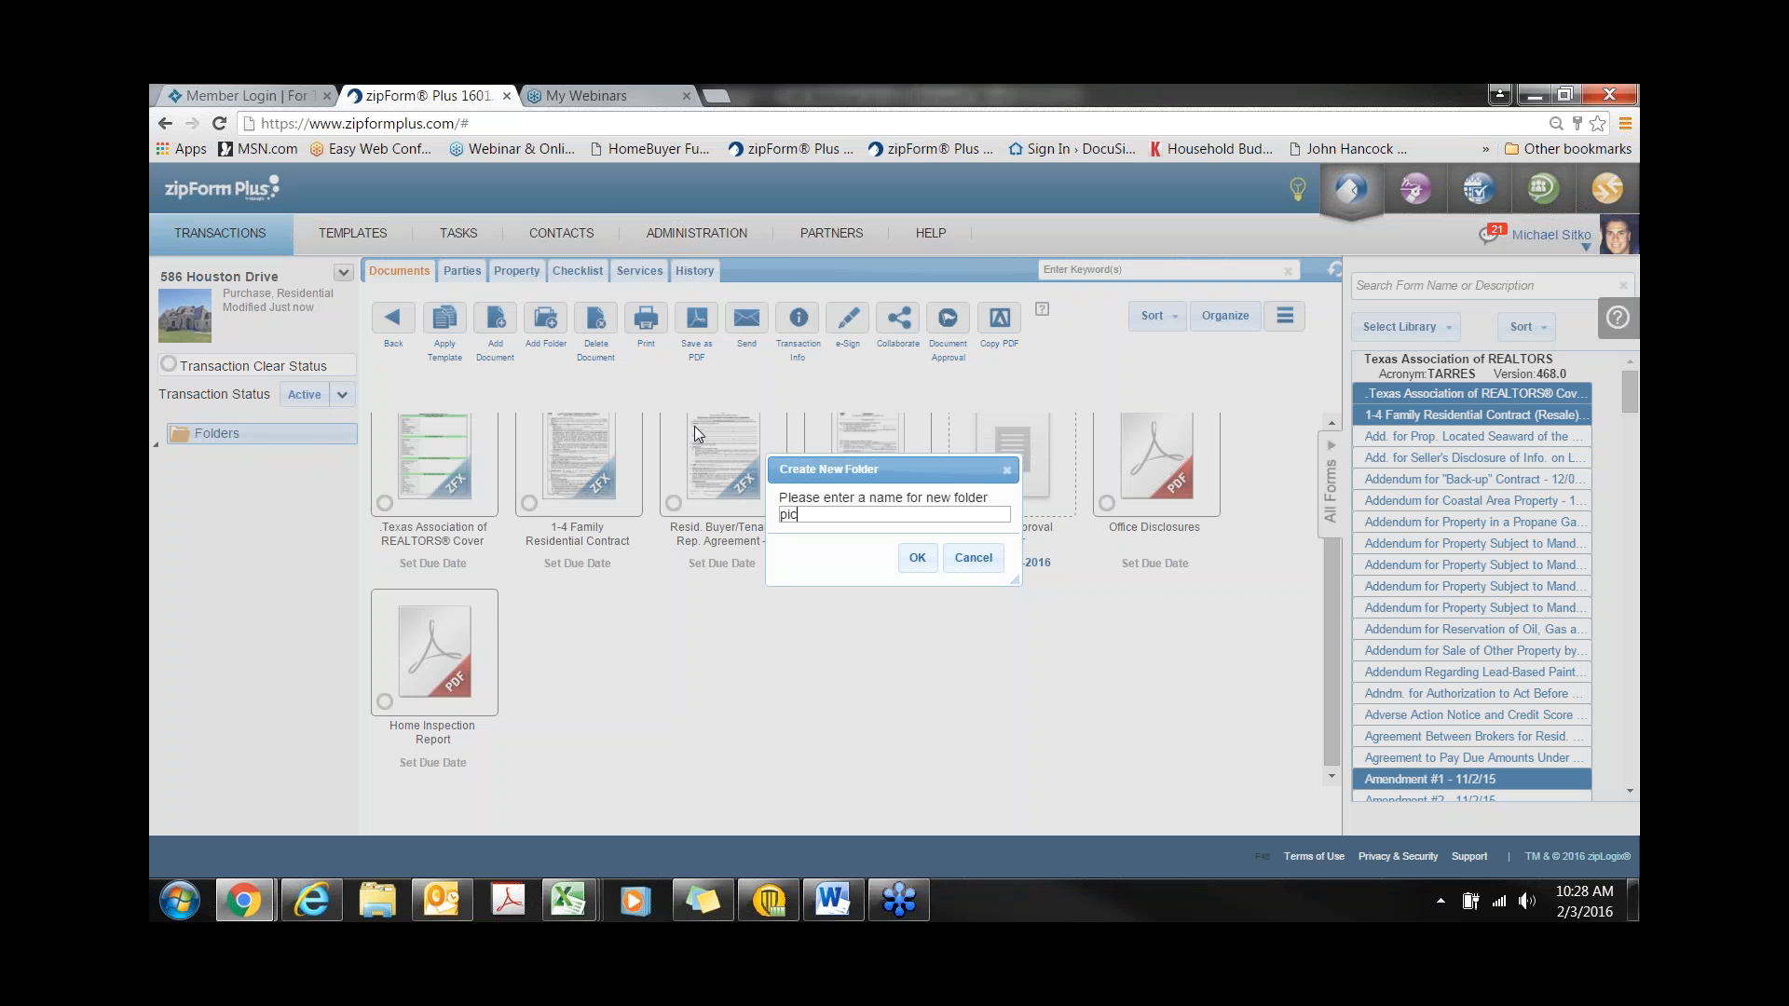
pyautogui.write('s of prop.')
pyautogui.click(917, 557)
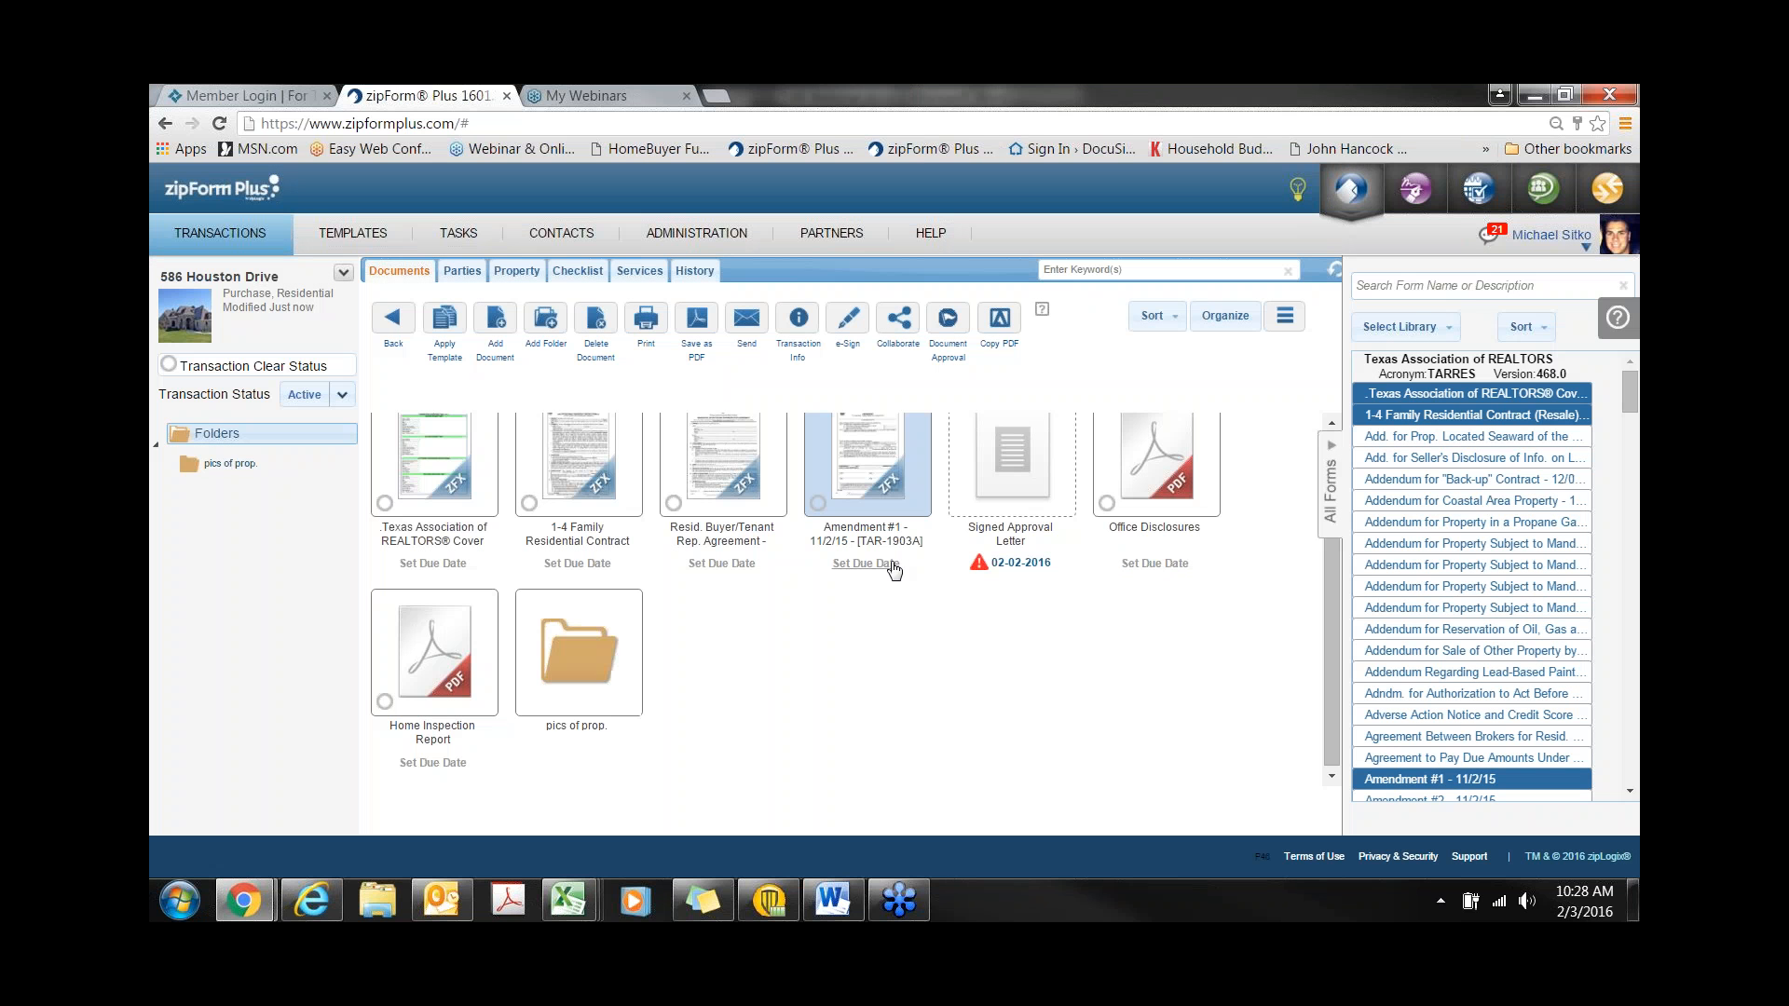
pyautogui.doubleClick(606, 664)
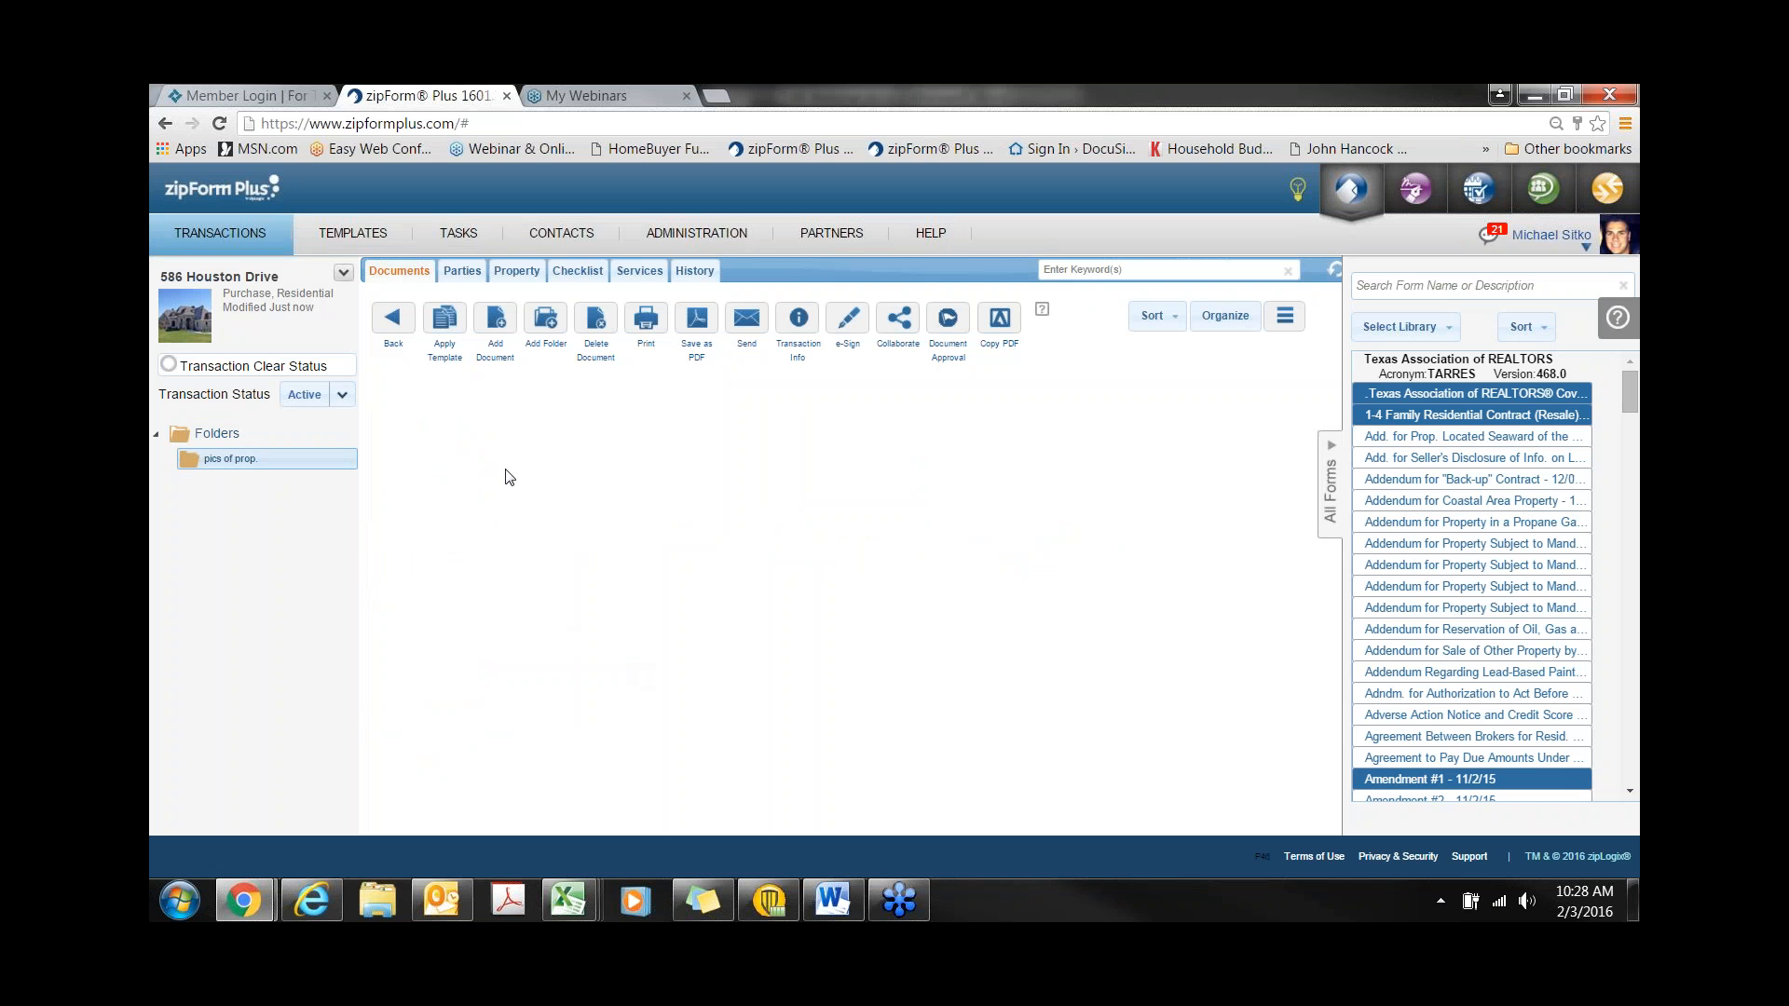
pyautogui.click(499, 331)
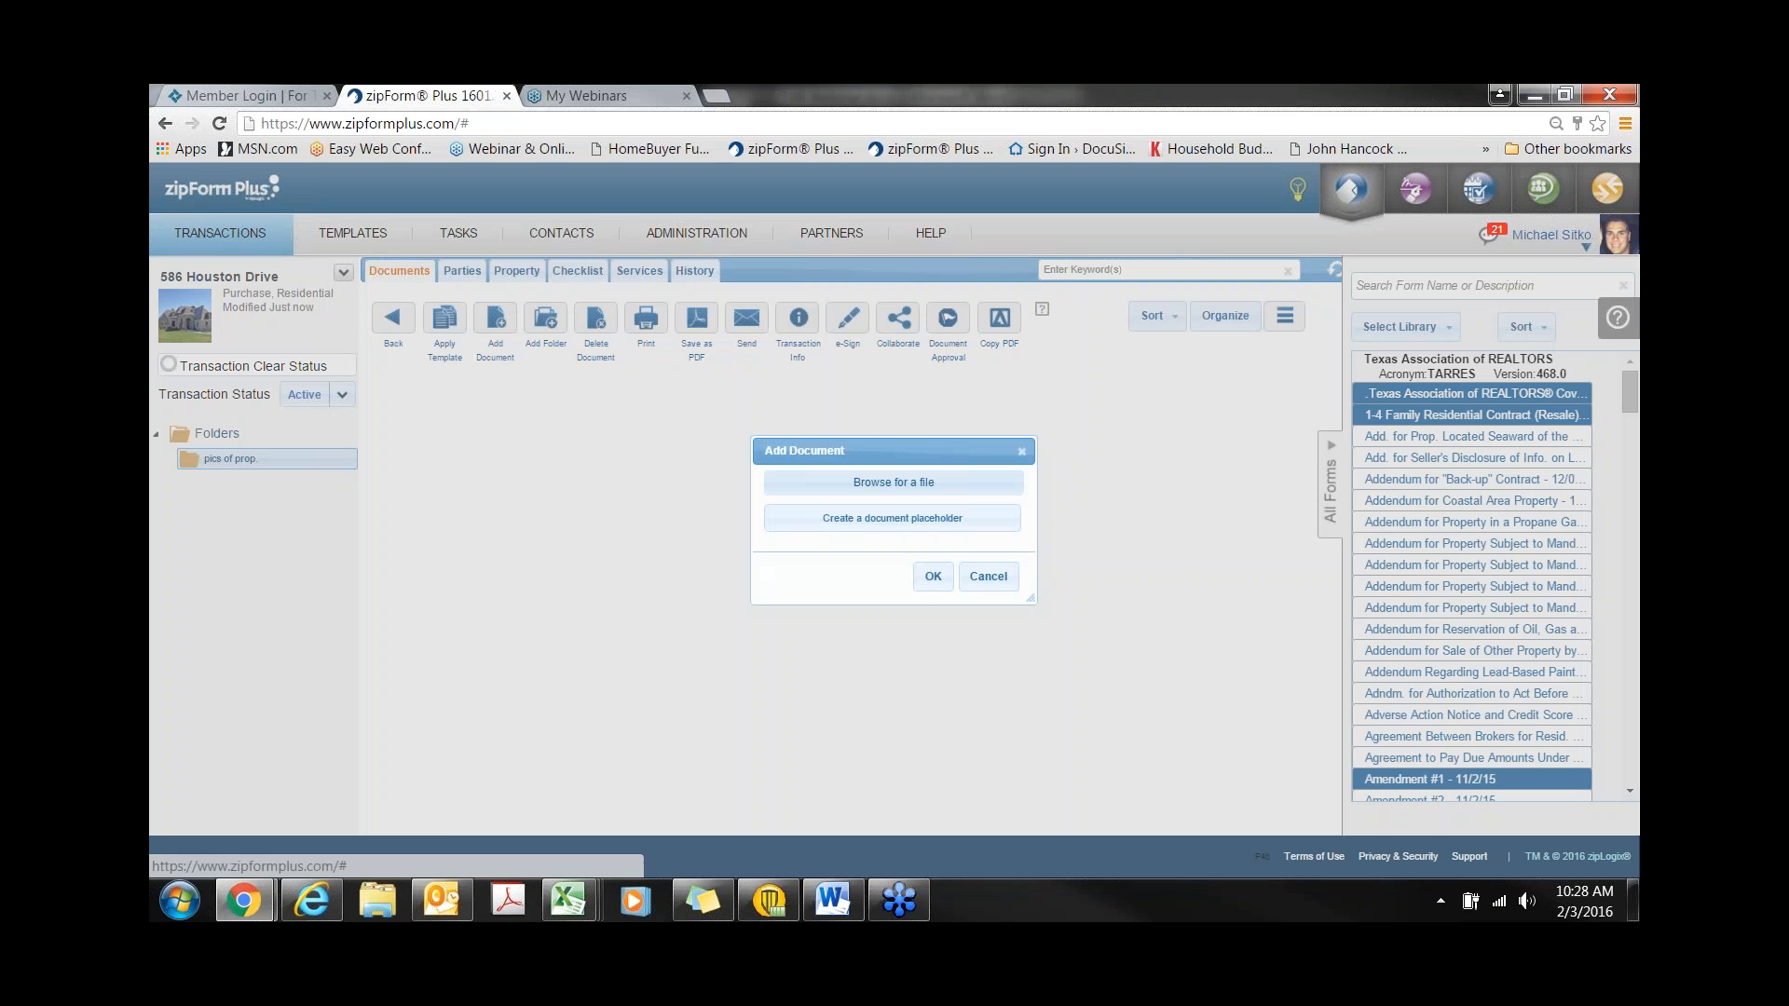
pyautogui.click(907, 484)
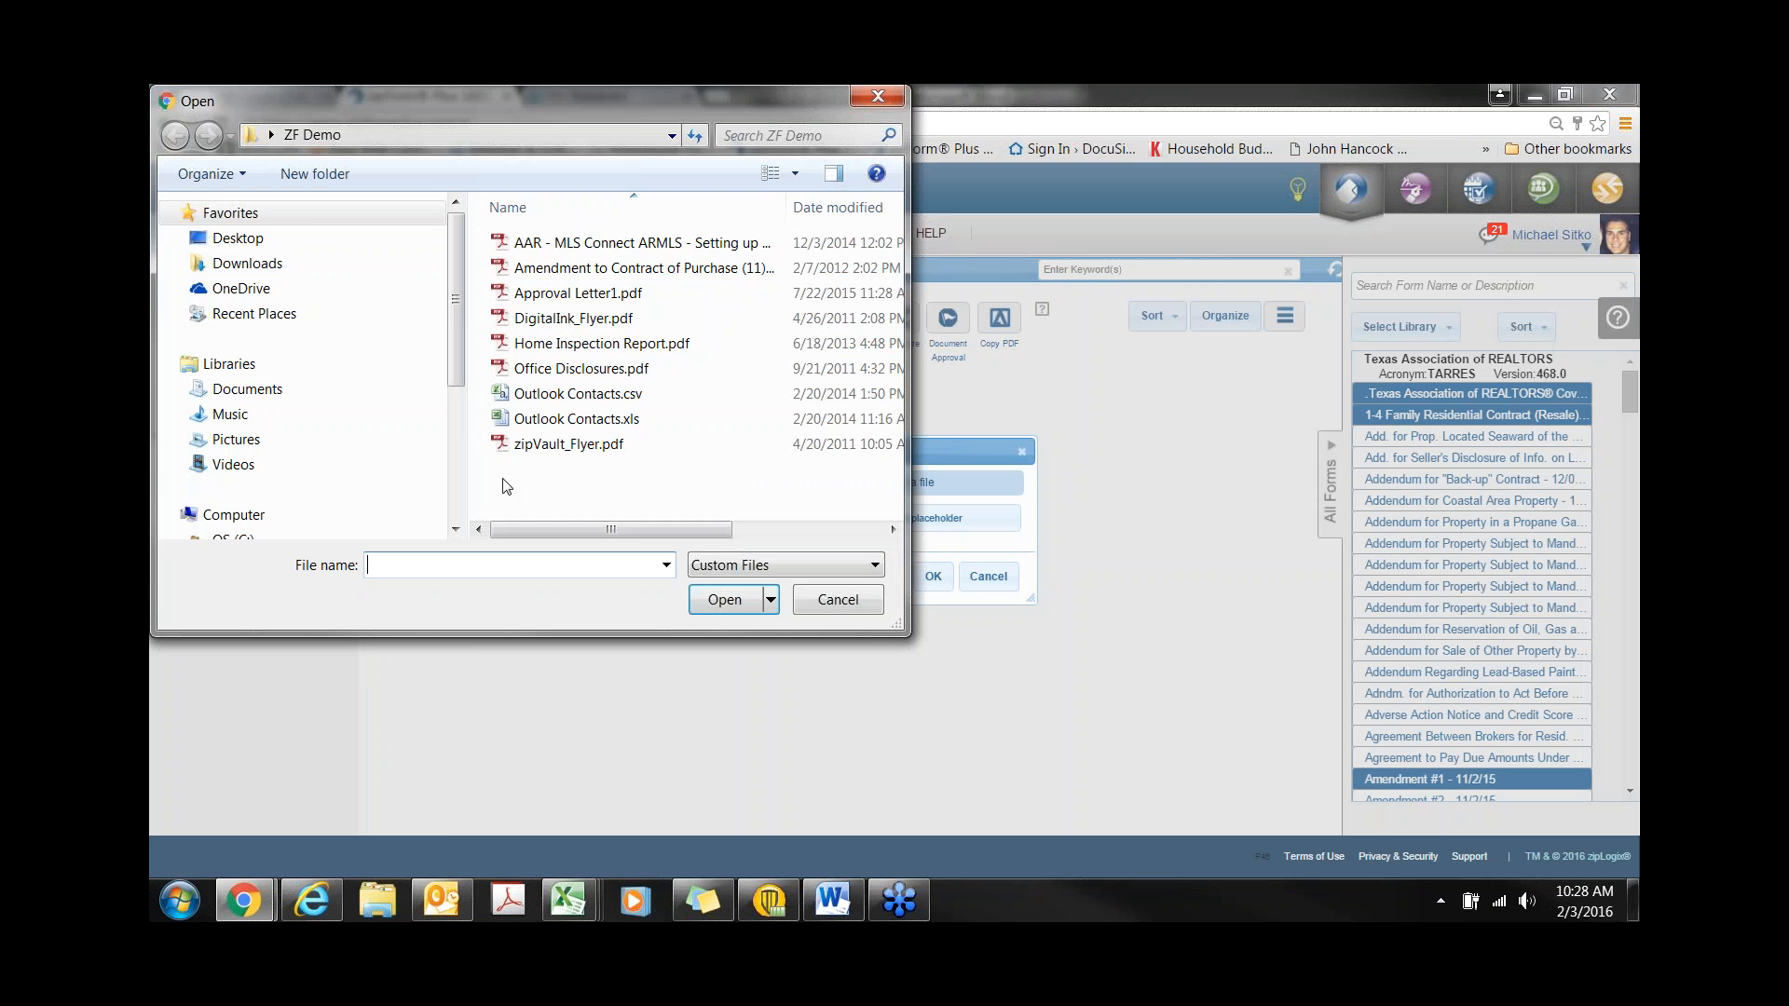
pyautogui.click(238, 438)
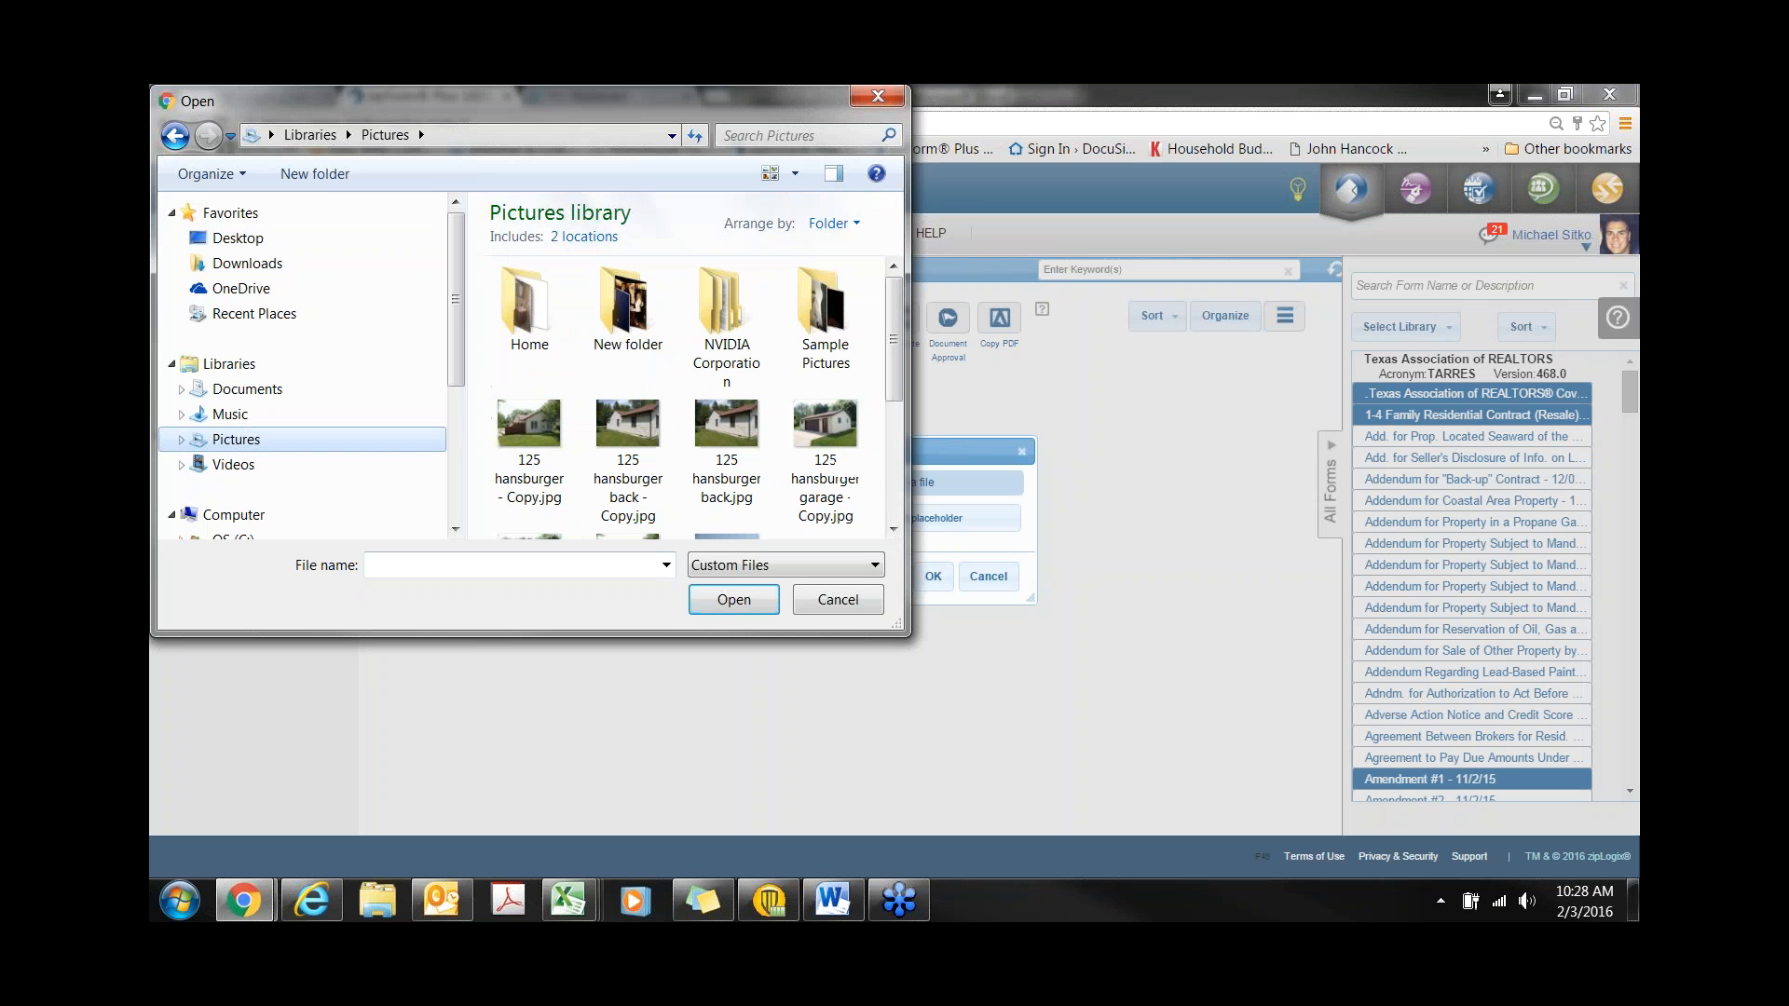
pyautogui.click(527, 433)
pyautogui.keyDown('ctrl'); pyautogui.click(623, 434); pyautogui.keyUp('ctrl')
pyautogui.keyDown('ctrl'); pyautogui.click(813, 425); pyautogui.keyUp('ctrl')
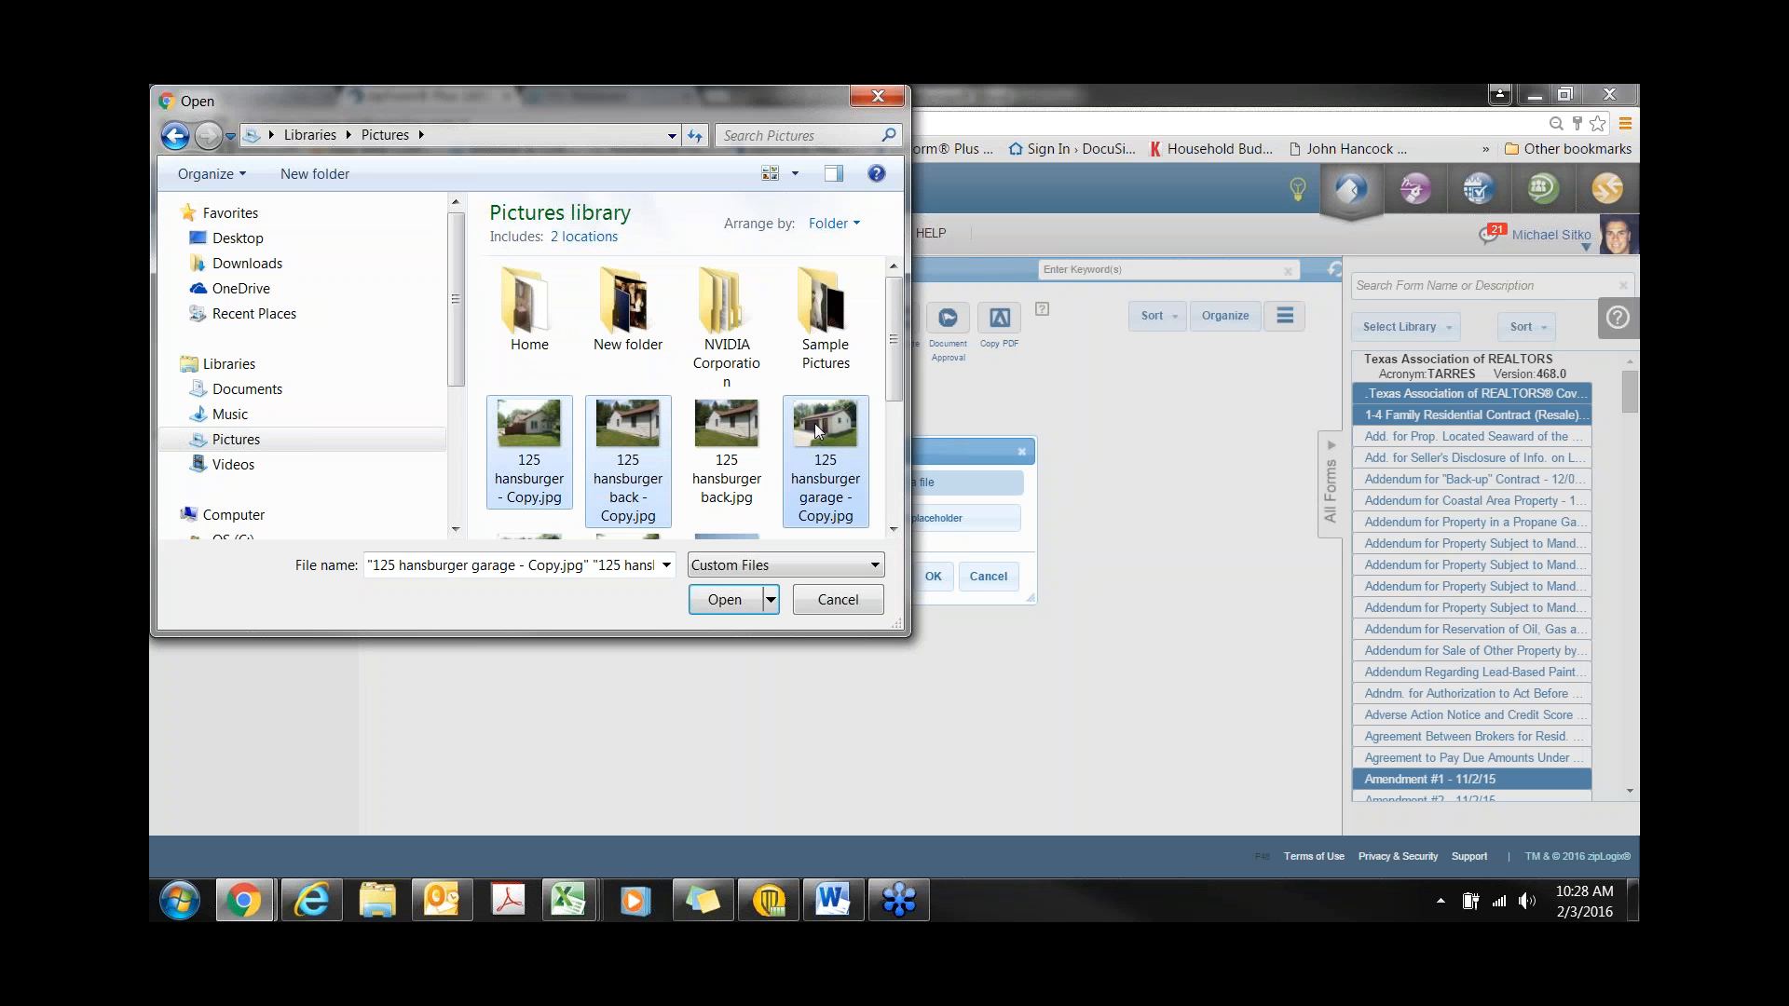
pyautogui.click(725, 601)
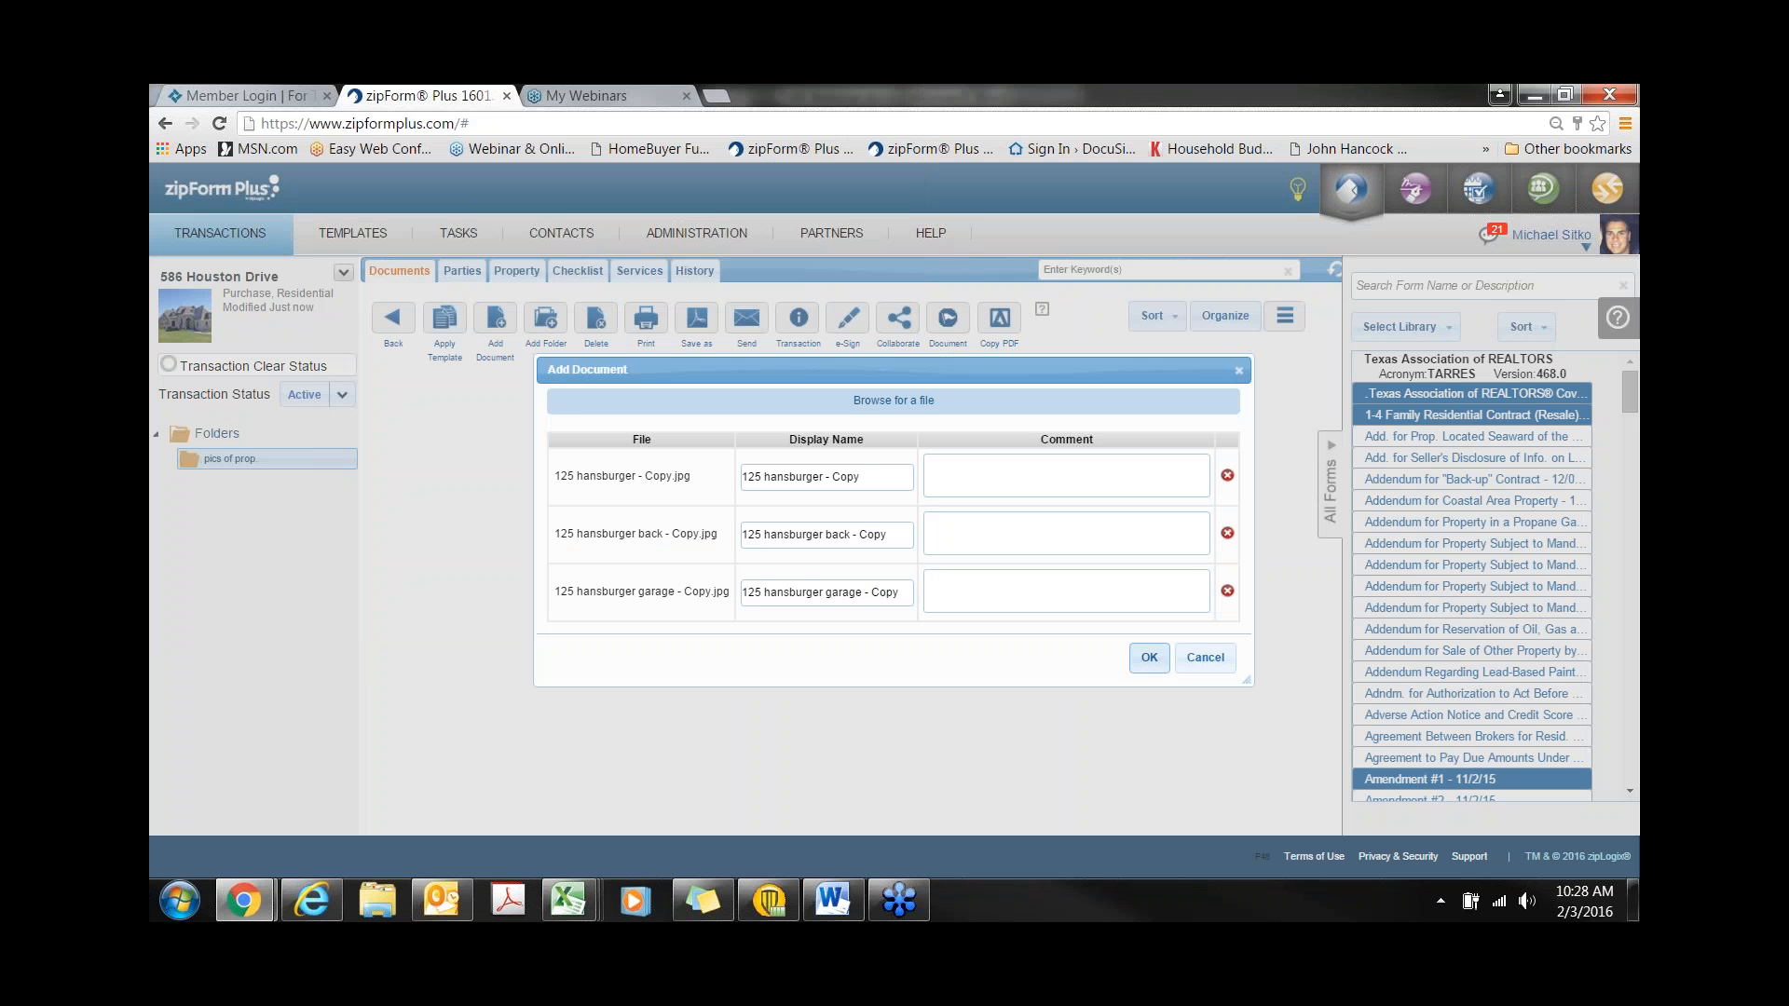
pyautogui.click(1148, 659)
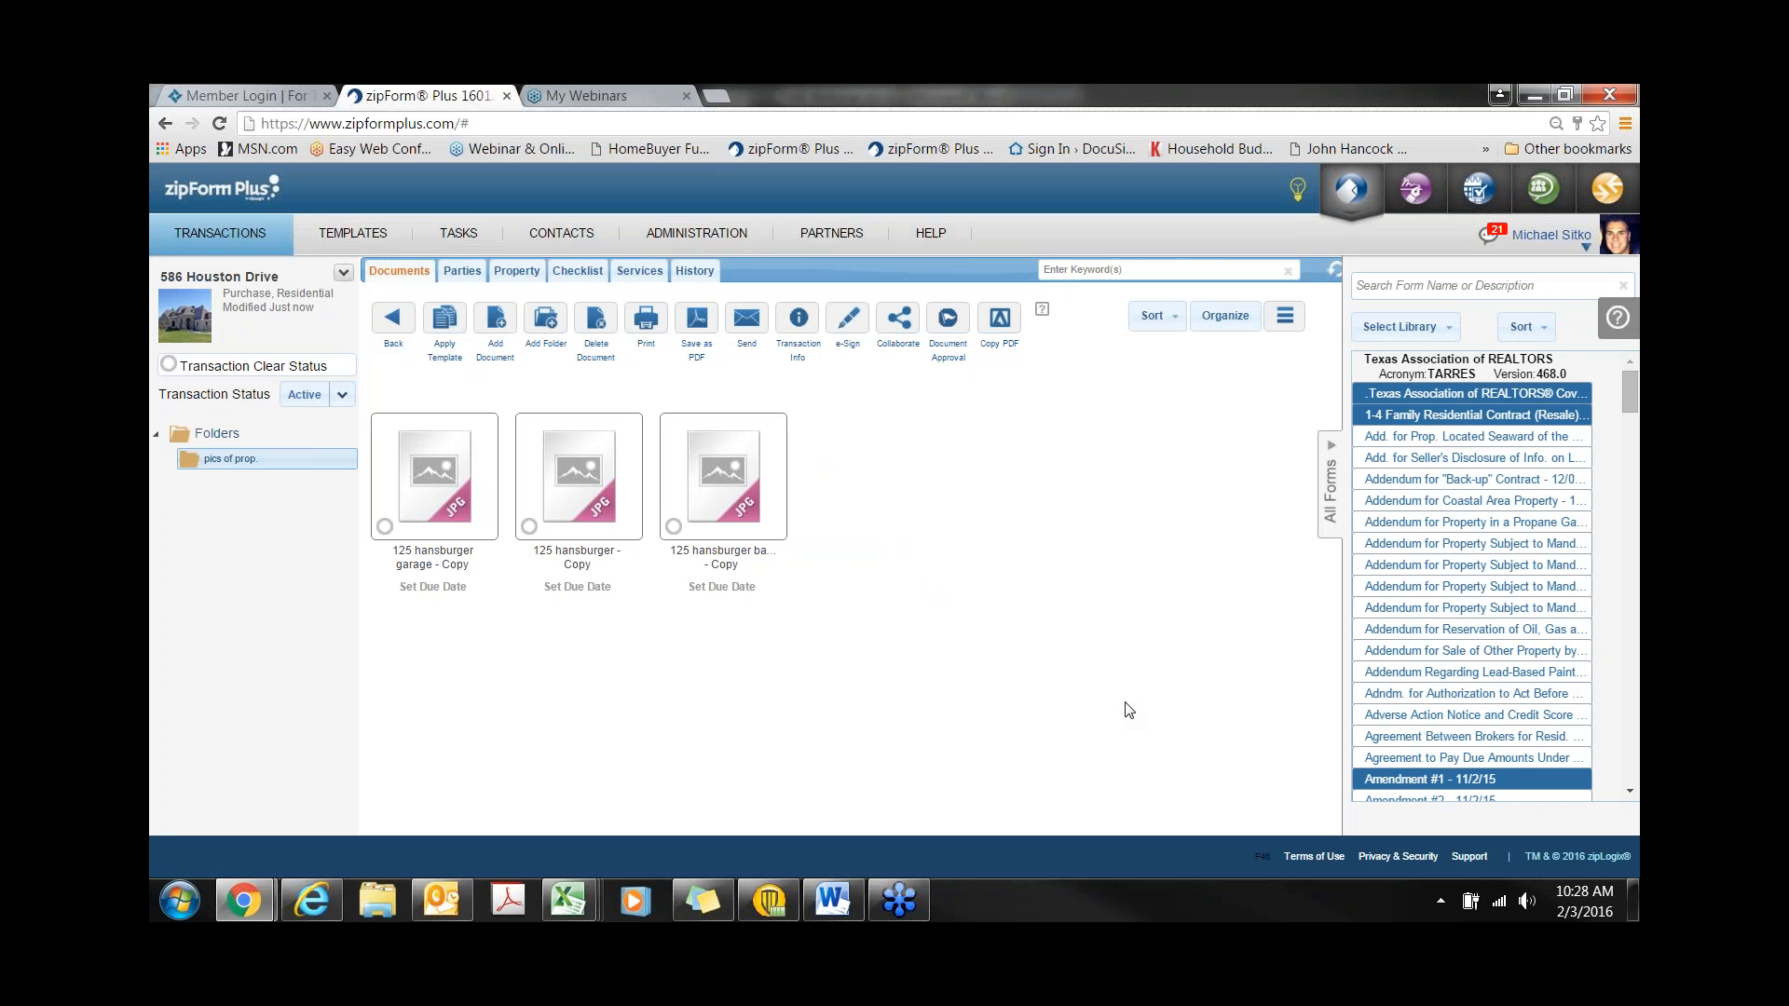
pyautogui.click(395, 343)
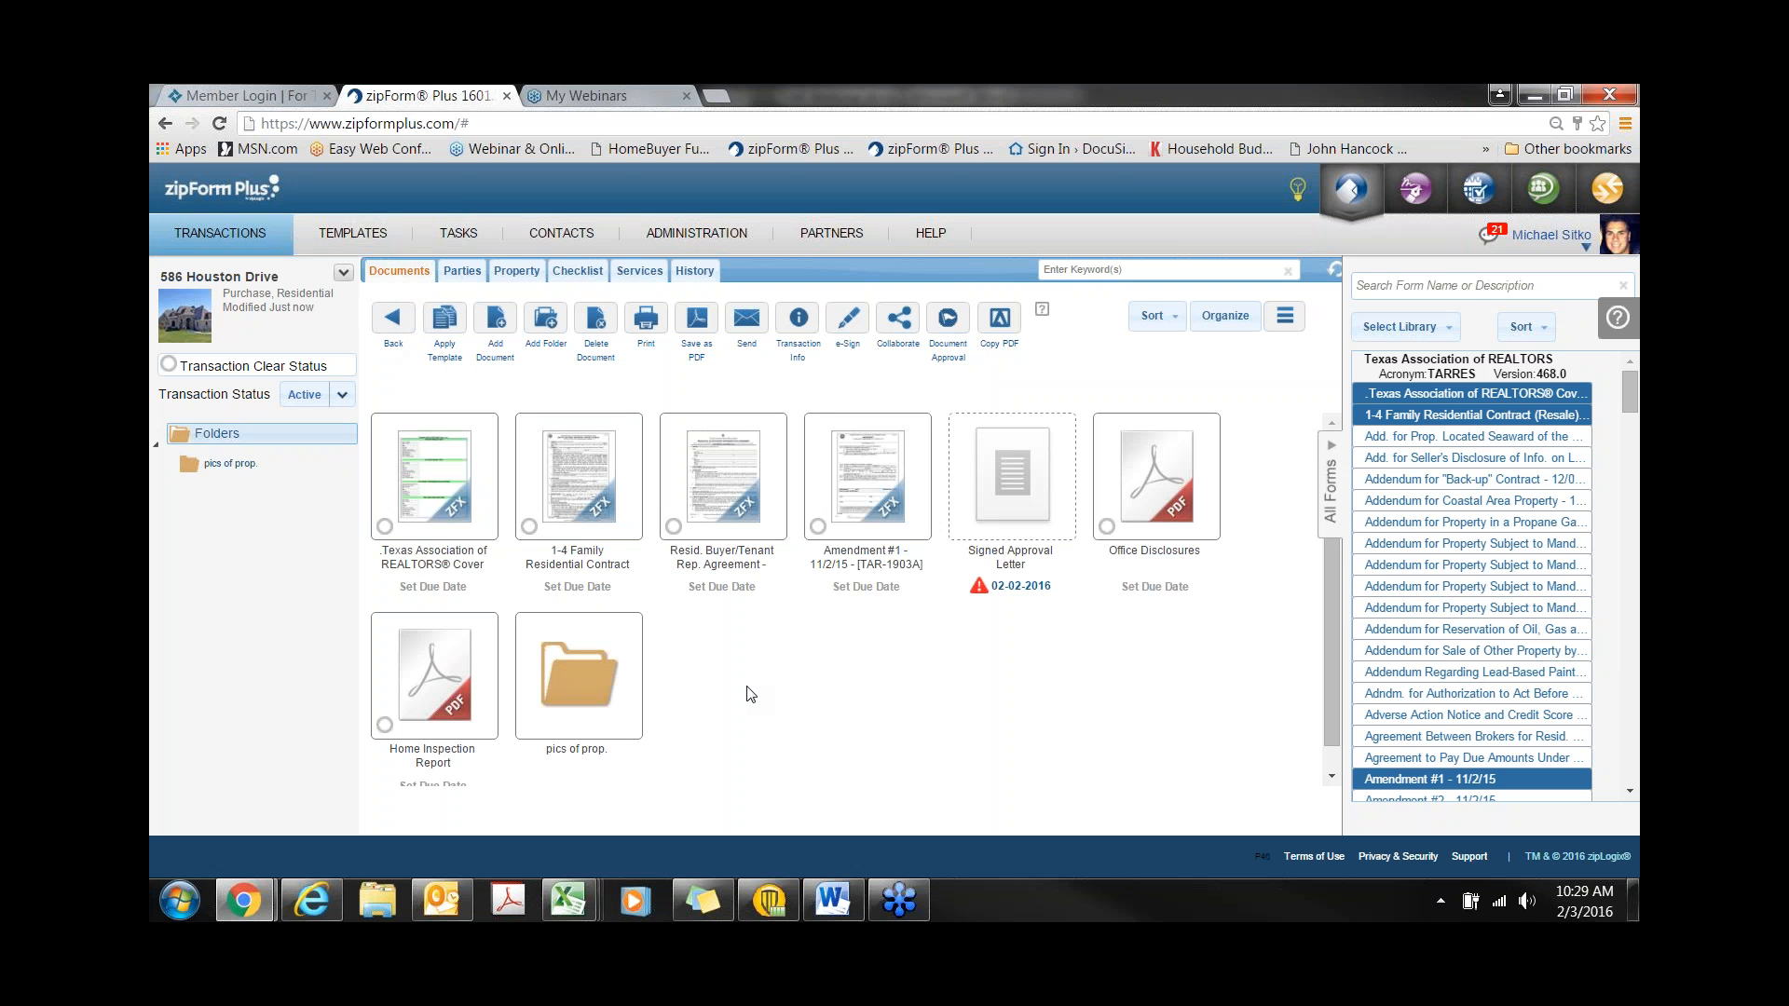
# - Email the transaction to both buyers, chosen from the transaction parties list
pyautogui.click(343, 275)
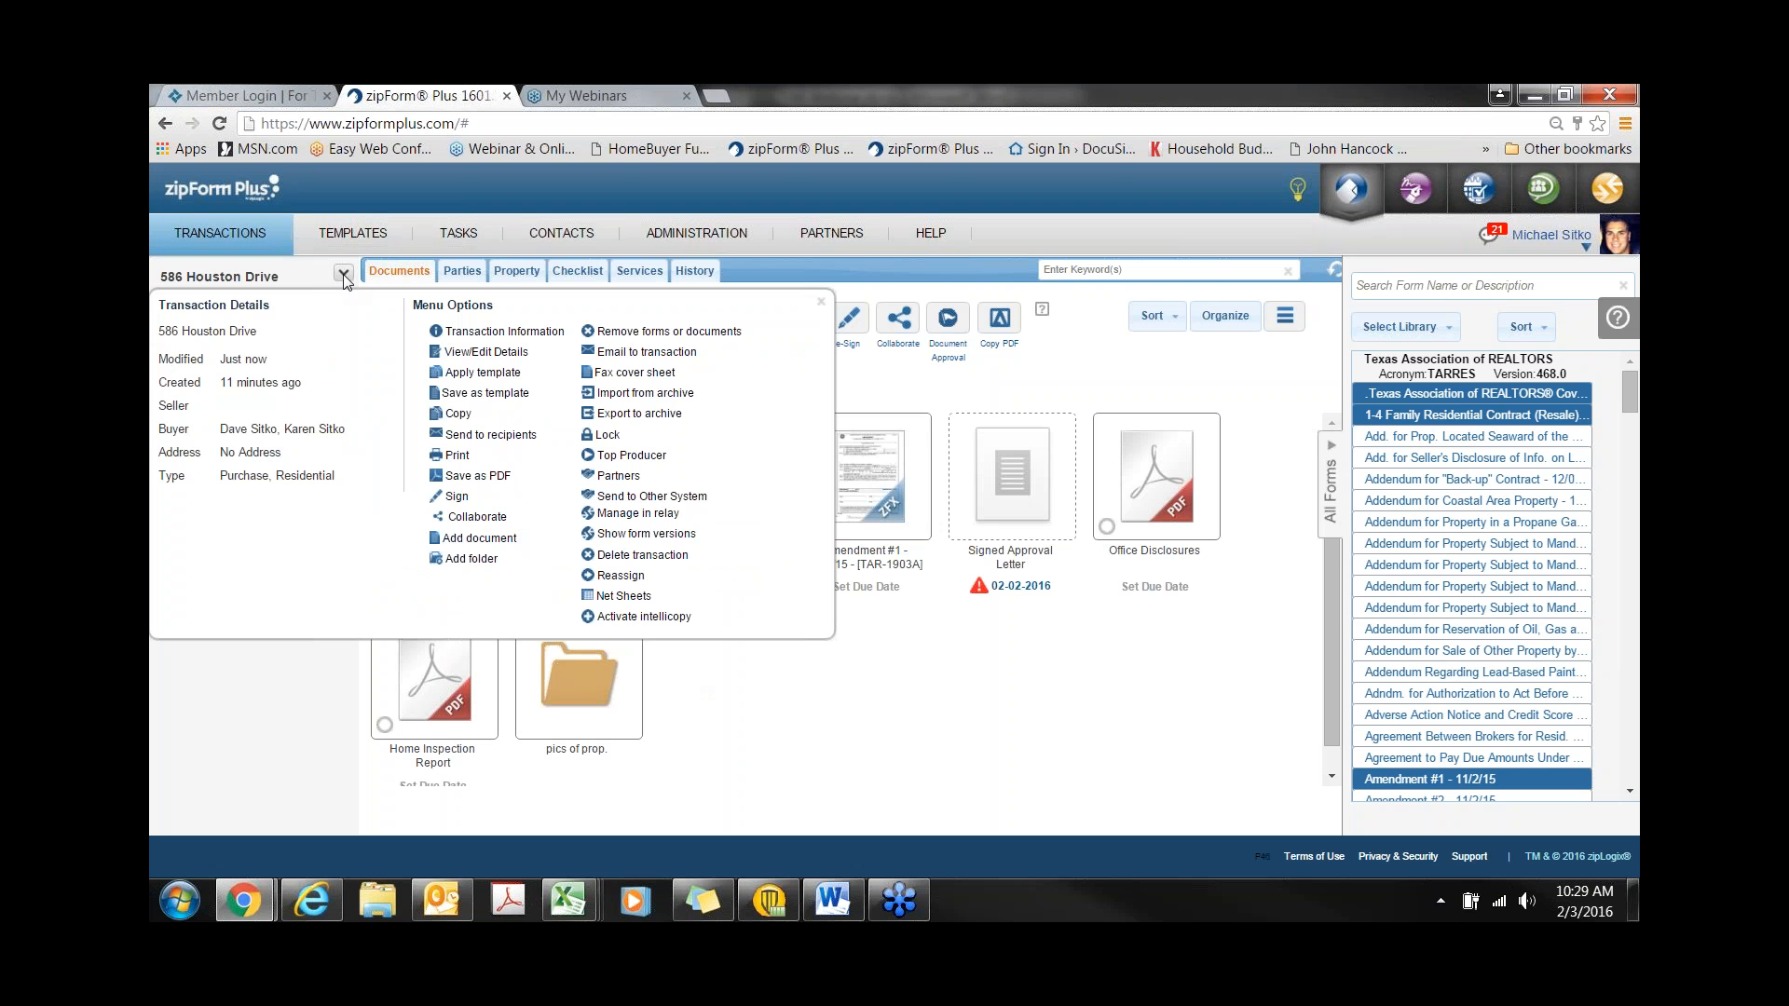
pyautogui.click(630, 355)
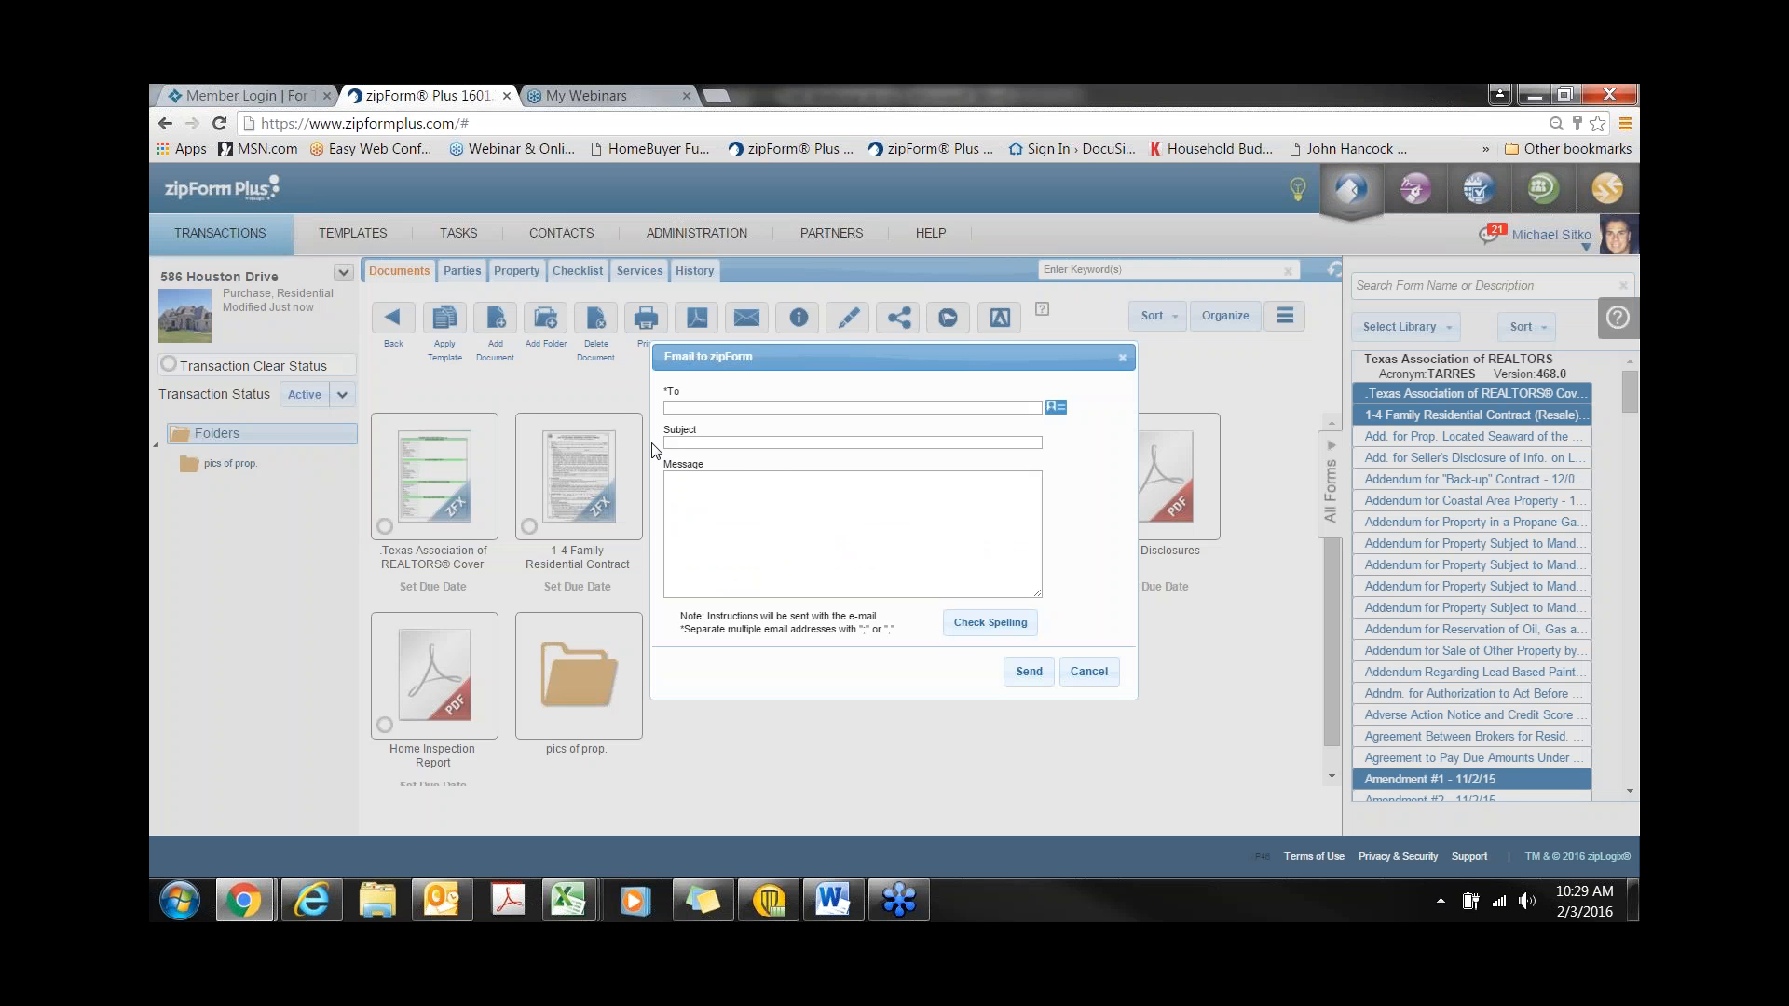
pyautogui.click(1056, 410)
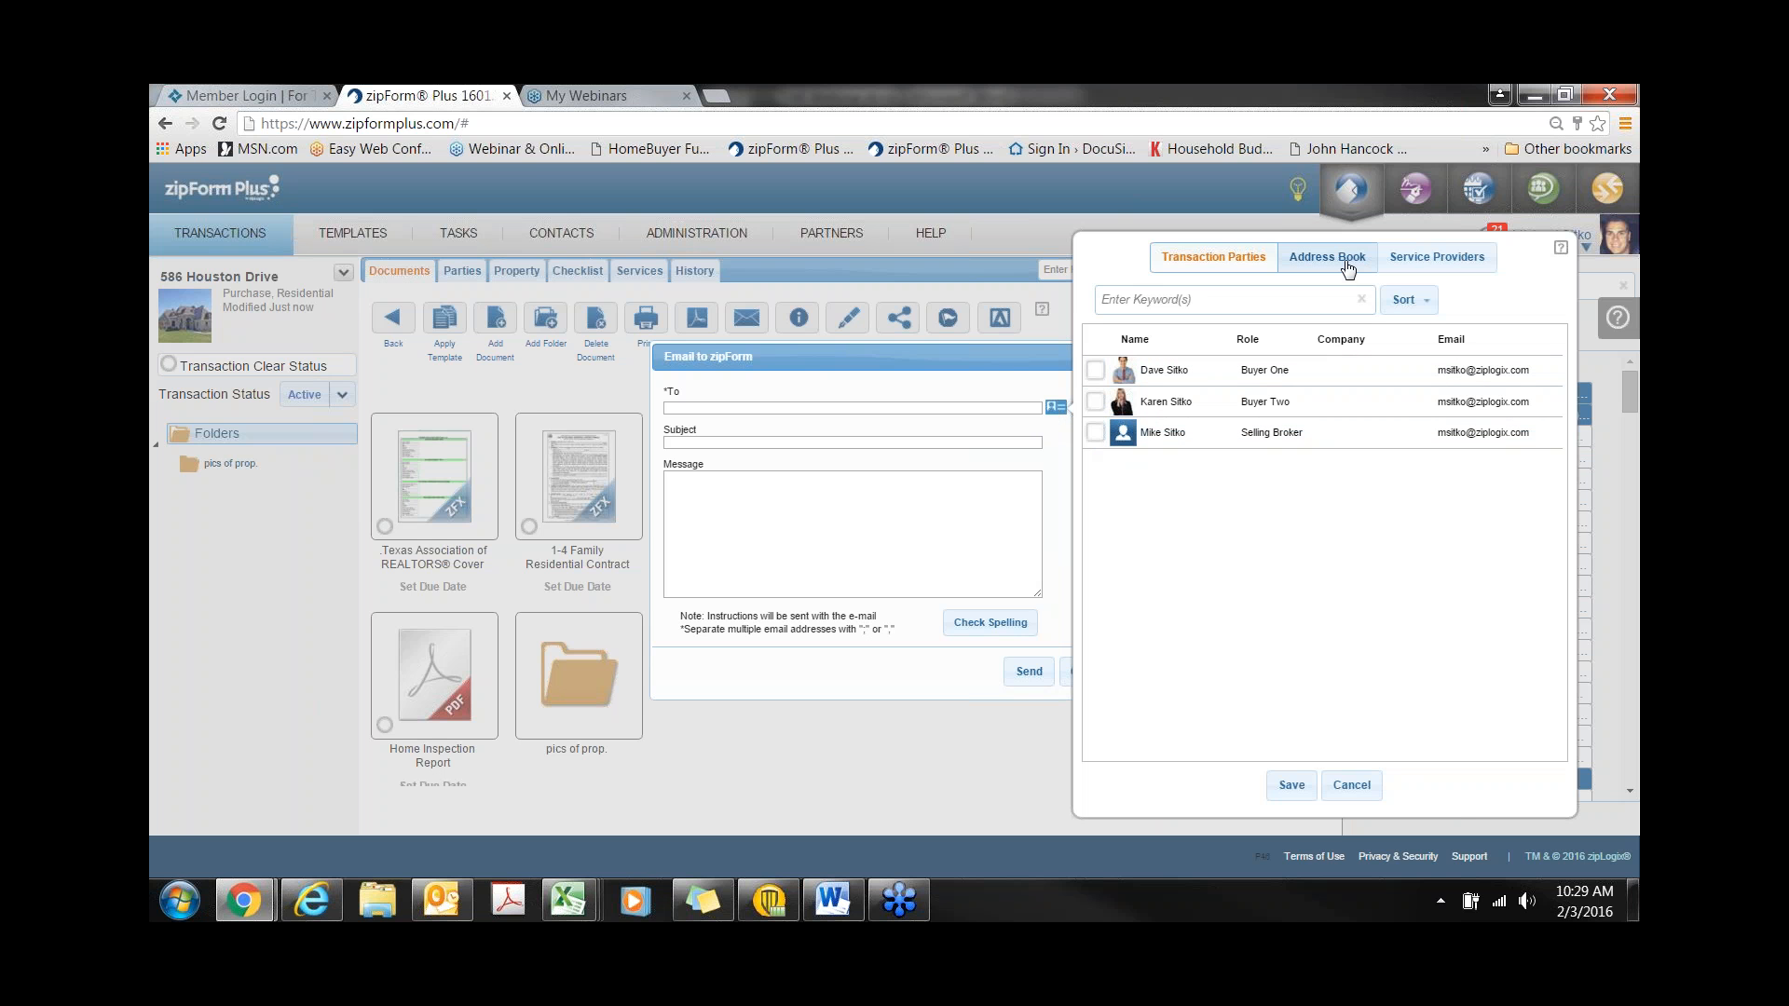
pyautogui.click(1095, 369)
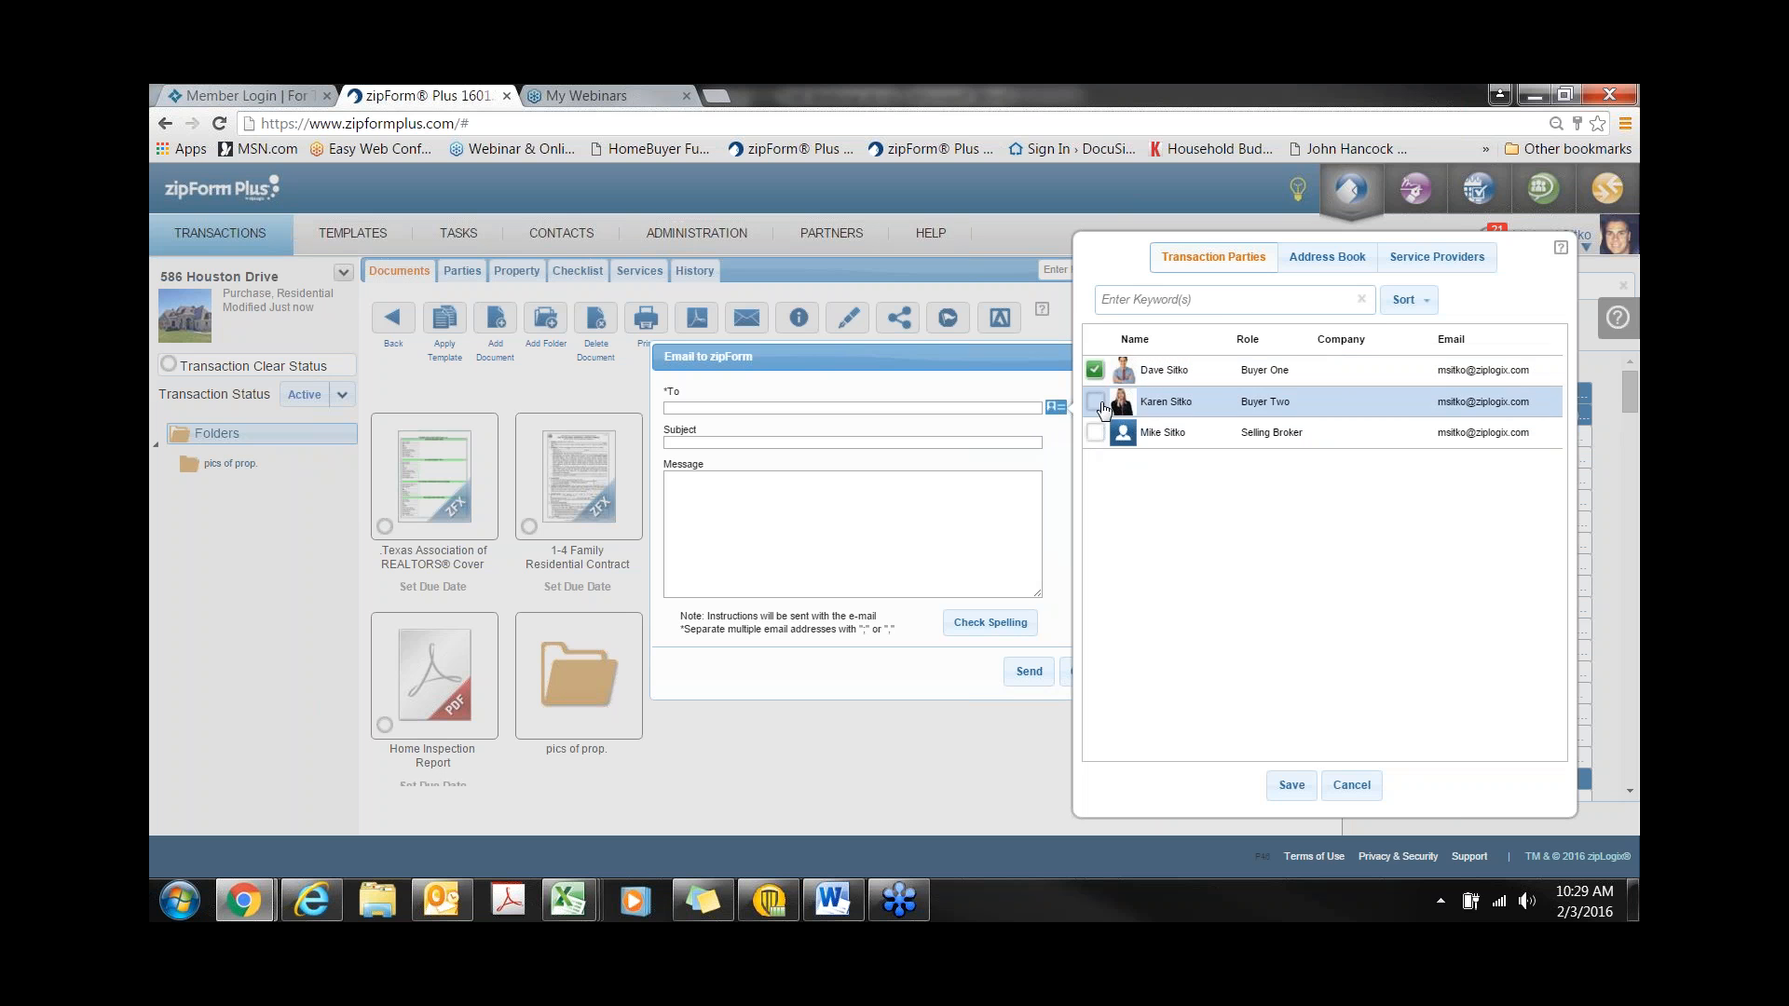
pyautogui.click(1095, 401)
pyautogui.click(1292, 784)
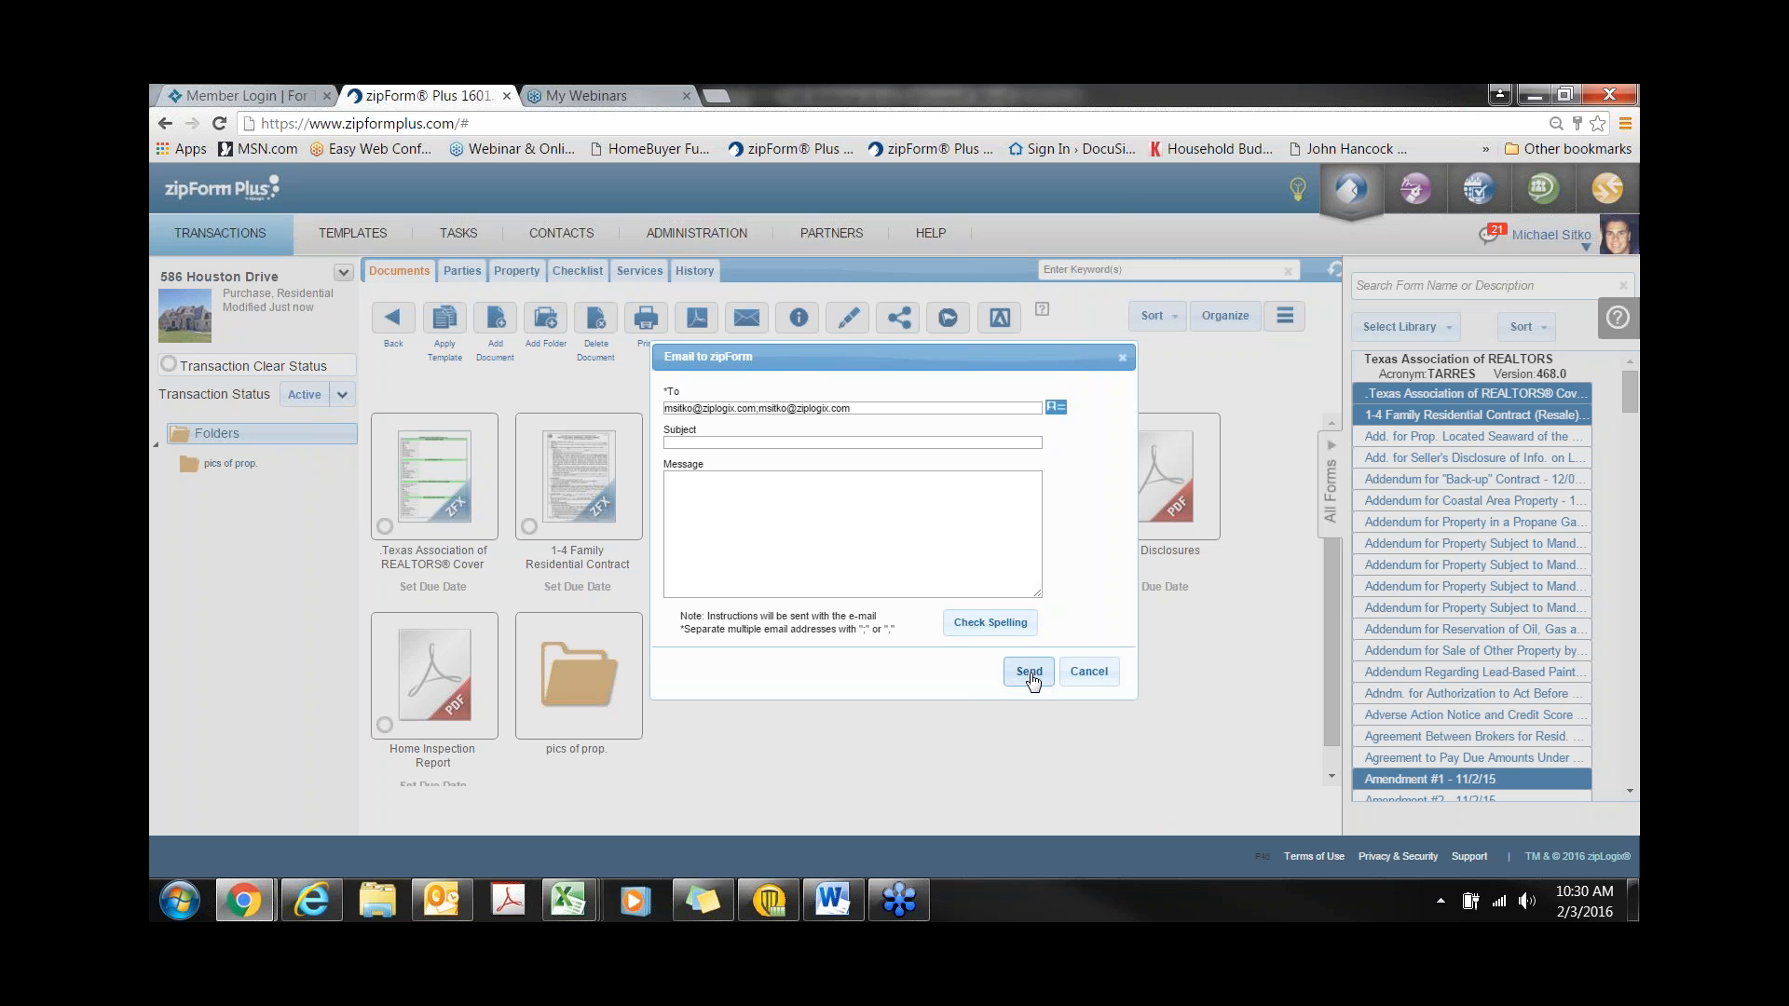
pyautogui.click(1123, 358)
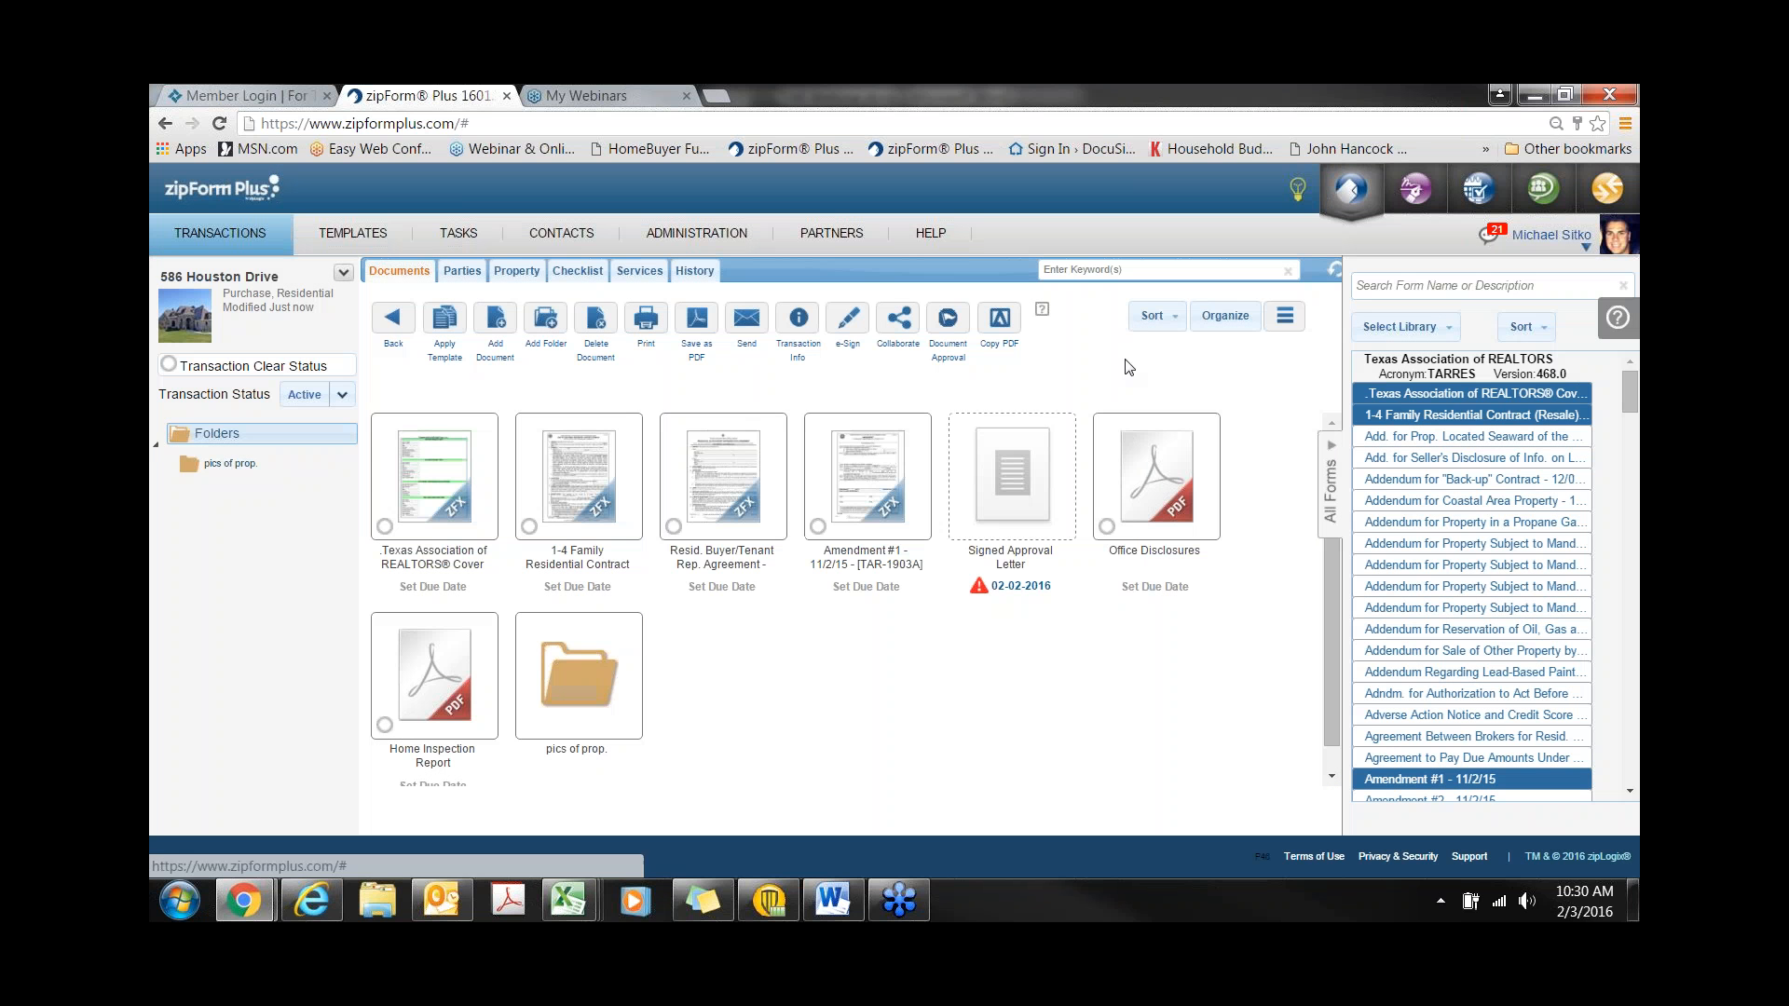
pyautogui.click(350, 277)
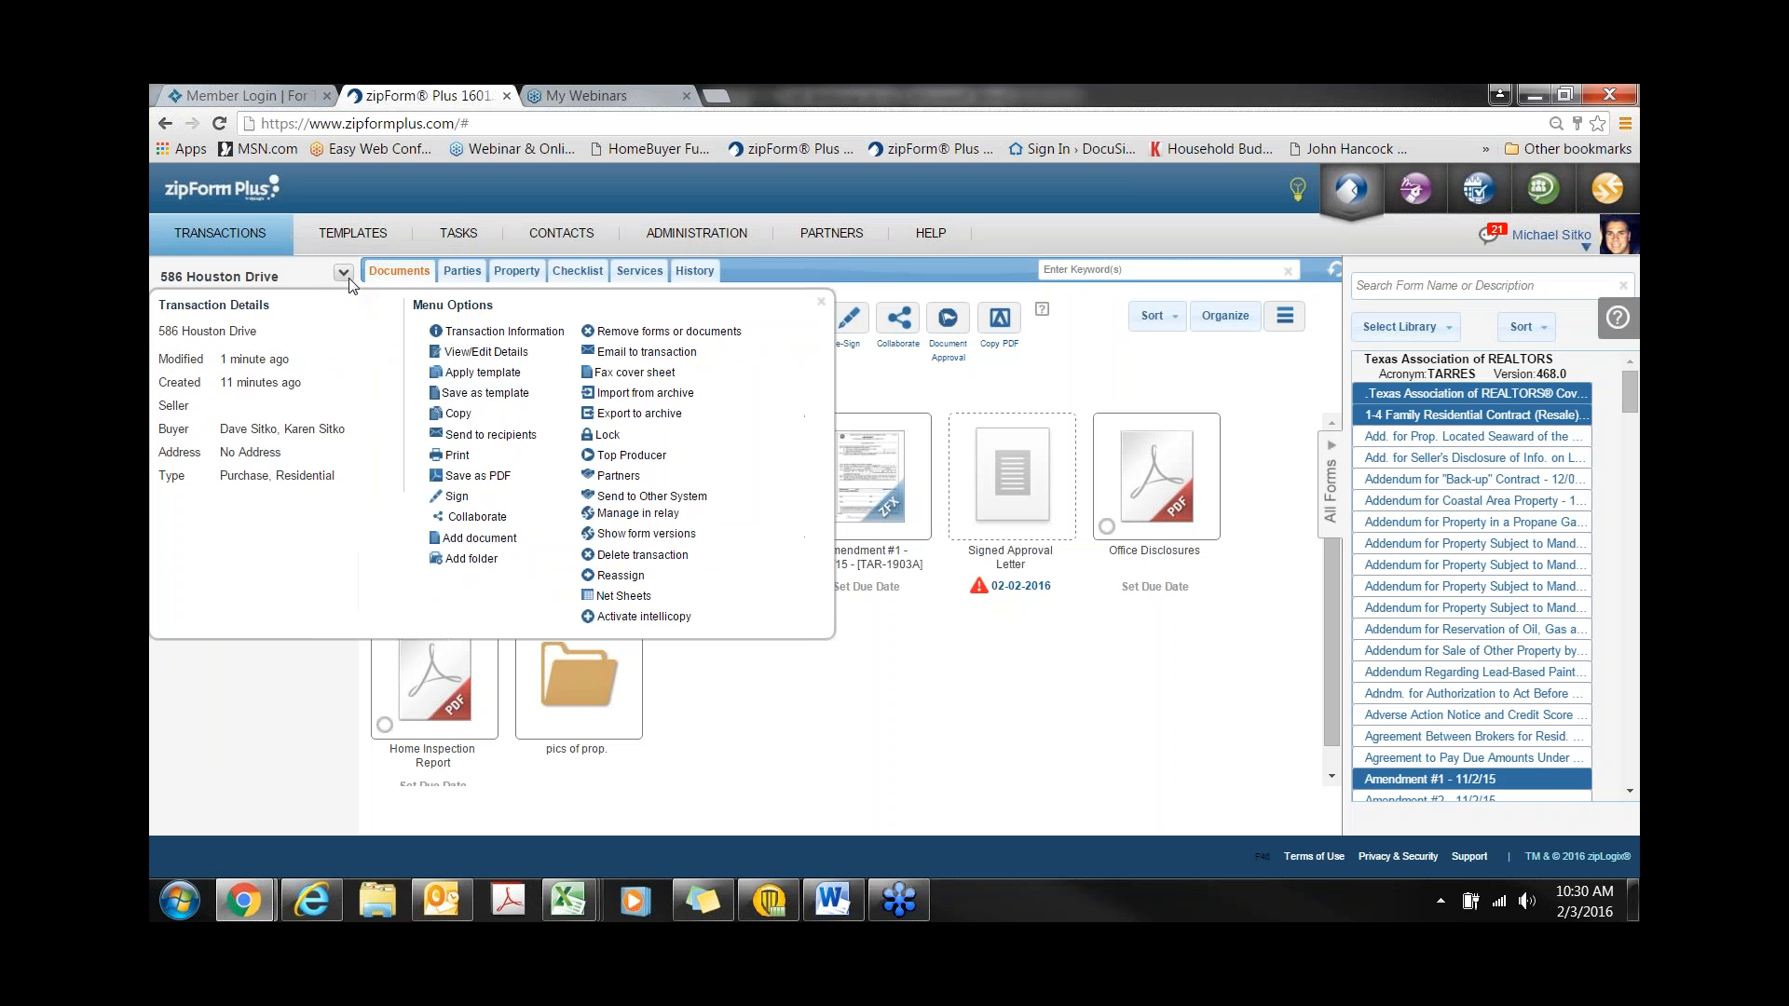
pyautogui.click(626, 375)
pyautogui.click(697, 369)
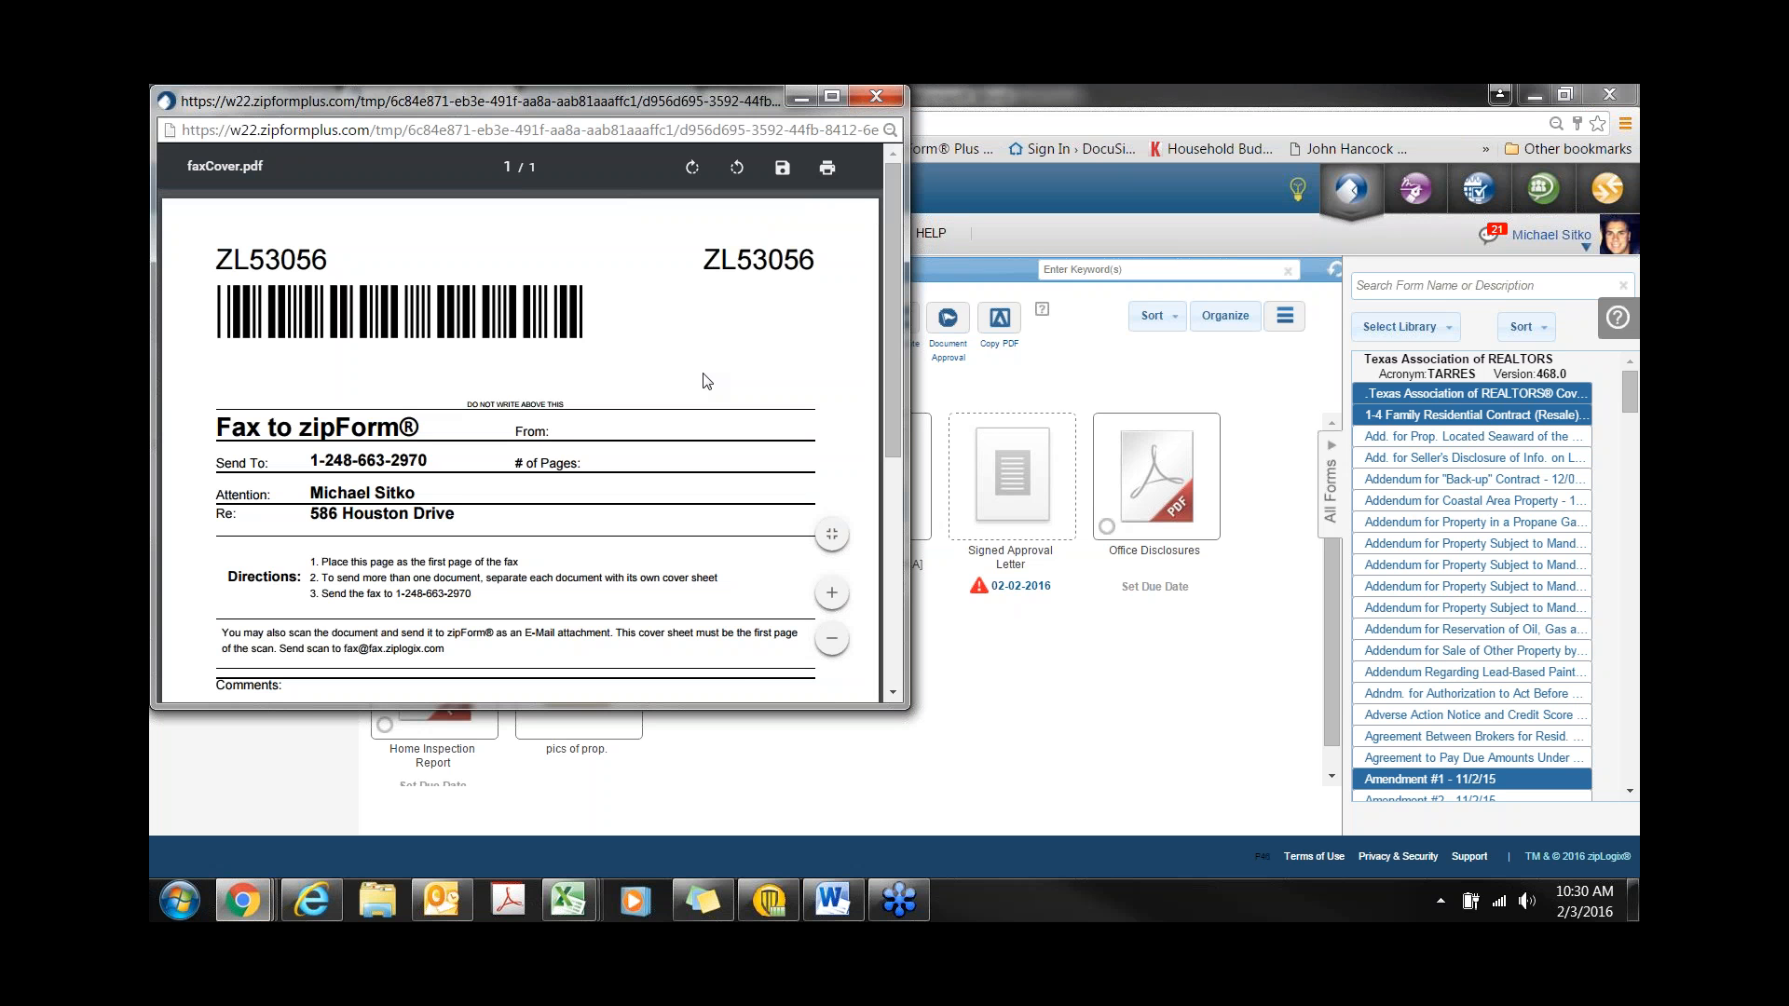
pyautogui.scroll(-5, 529, 340)
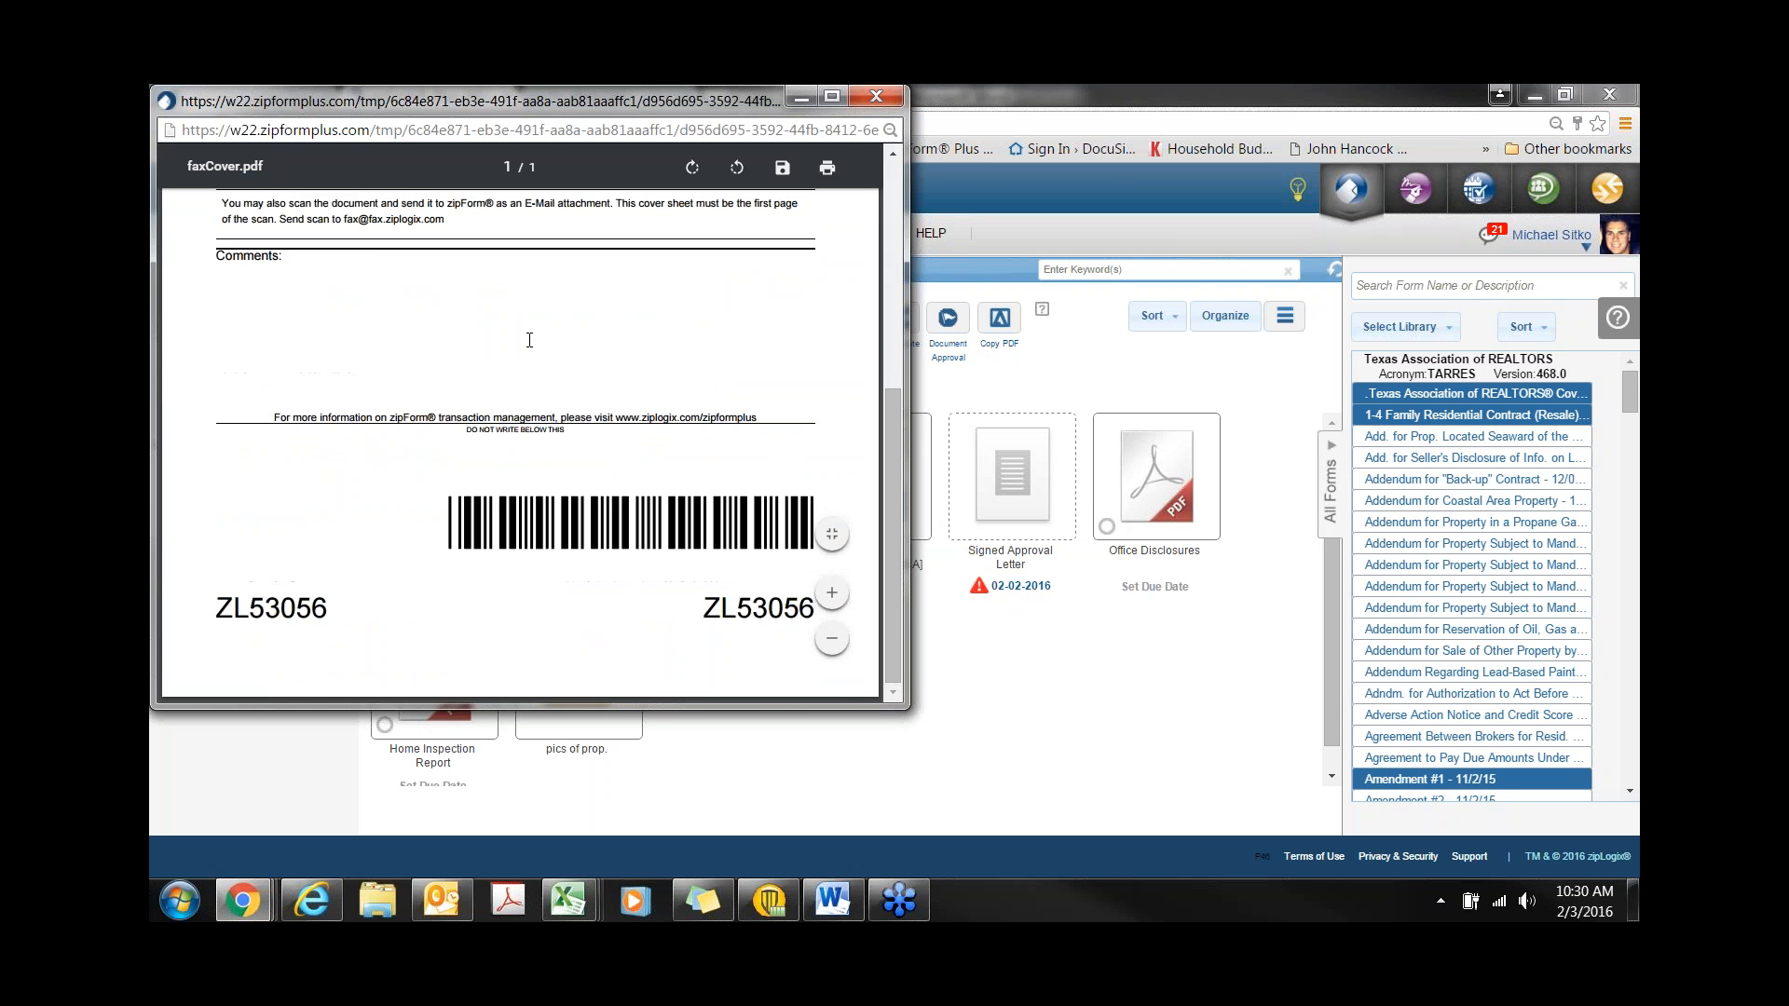
pyautogui.scroll(5, 530, 340)
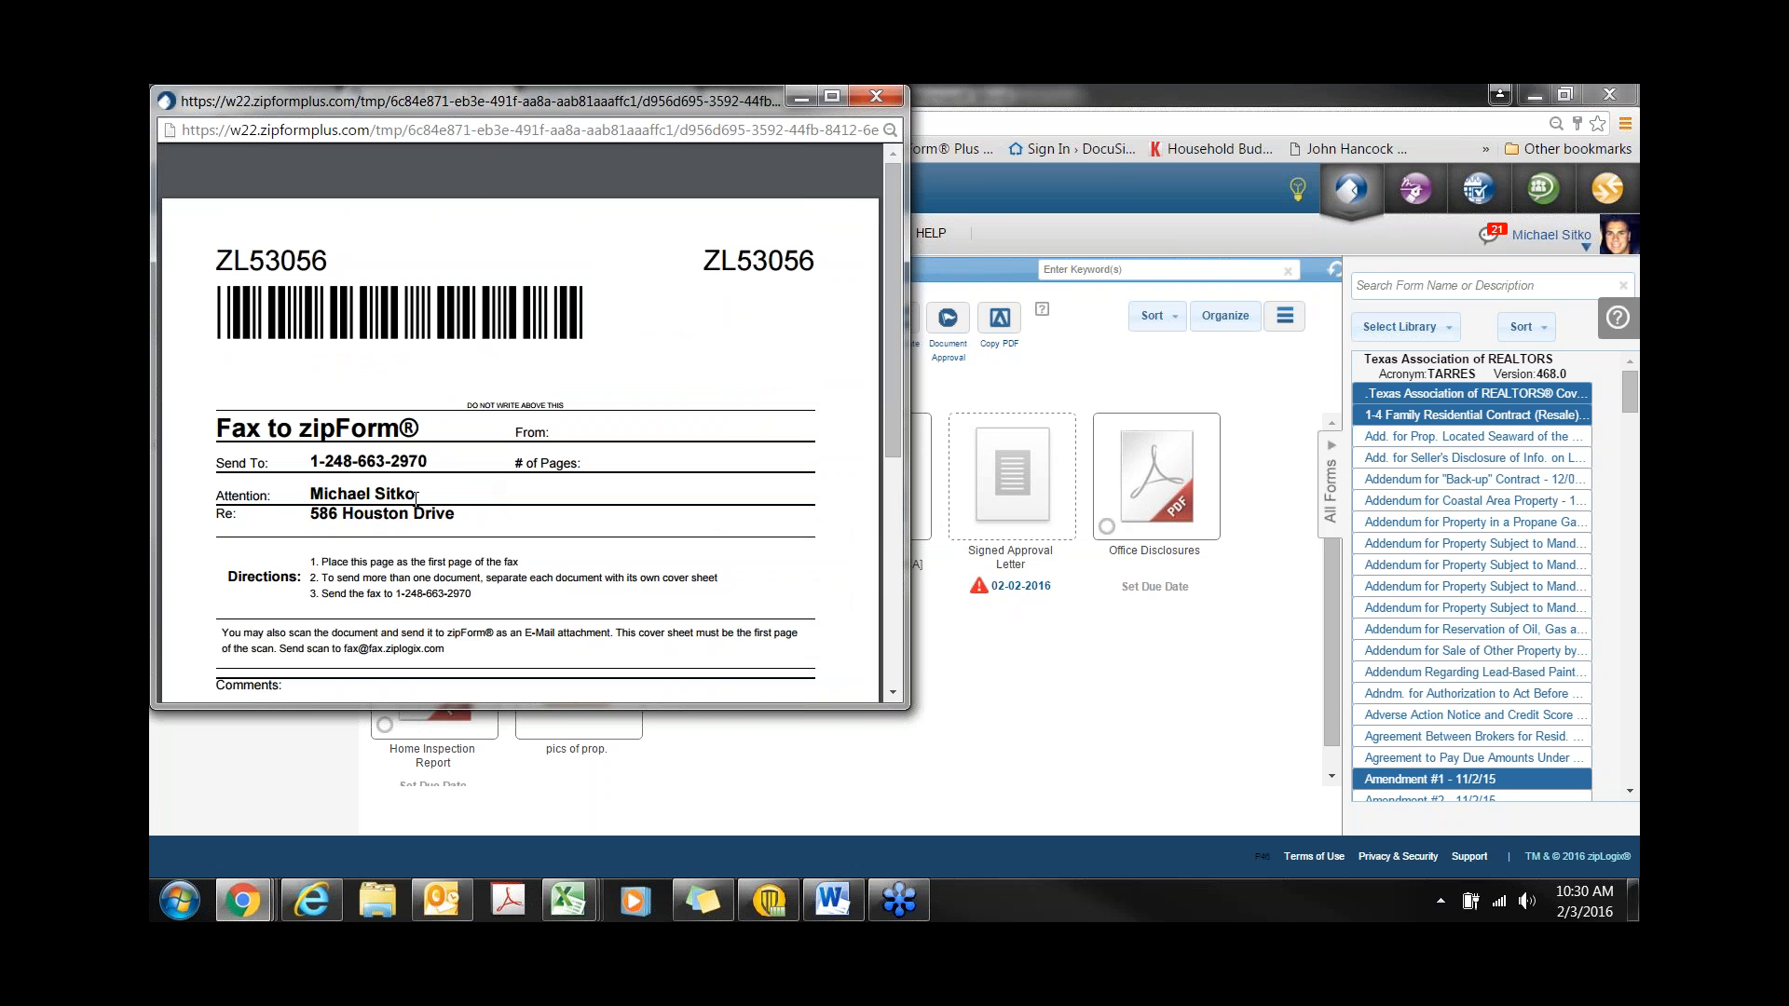
pyautogui.moveTo(416, 498); pyautogui.dragTo(311, 494)
pyautogui.moveTo(457, 514); pyautogui.dragTo(314, 513)
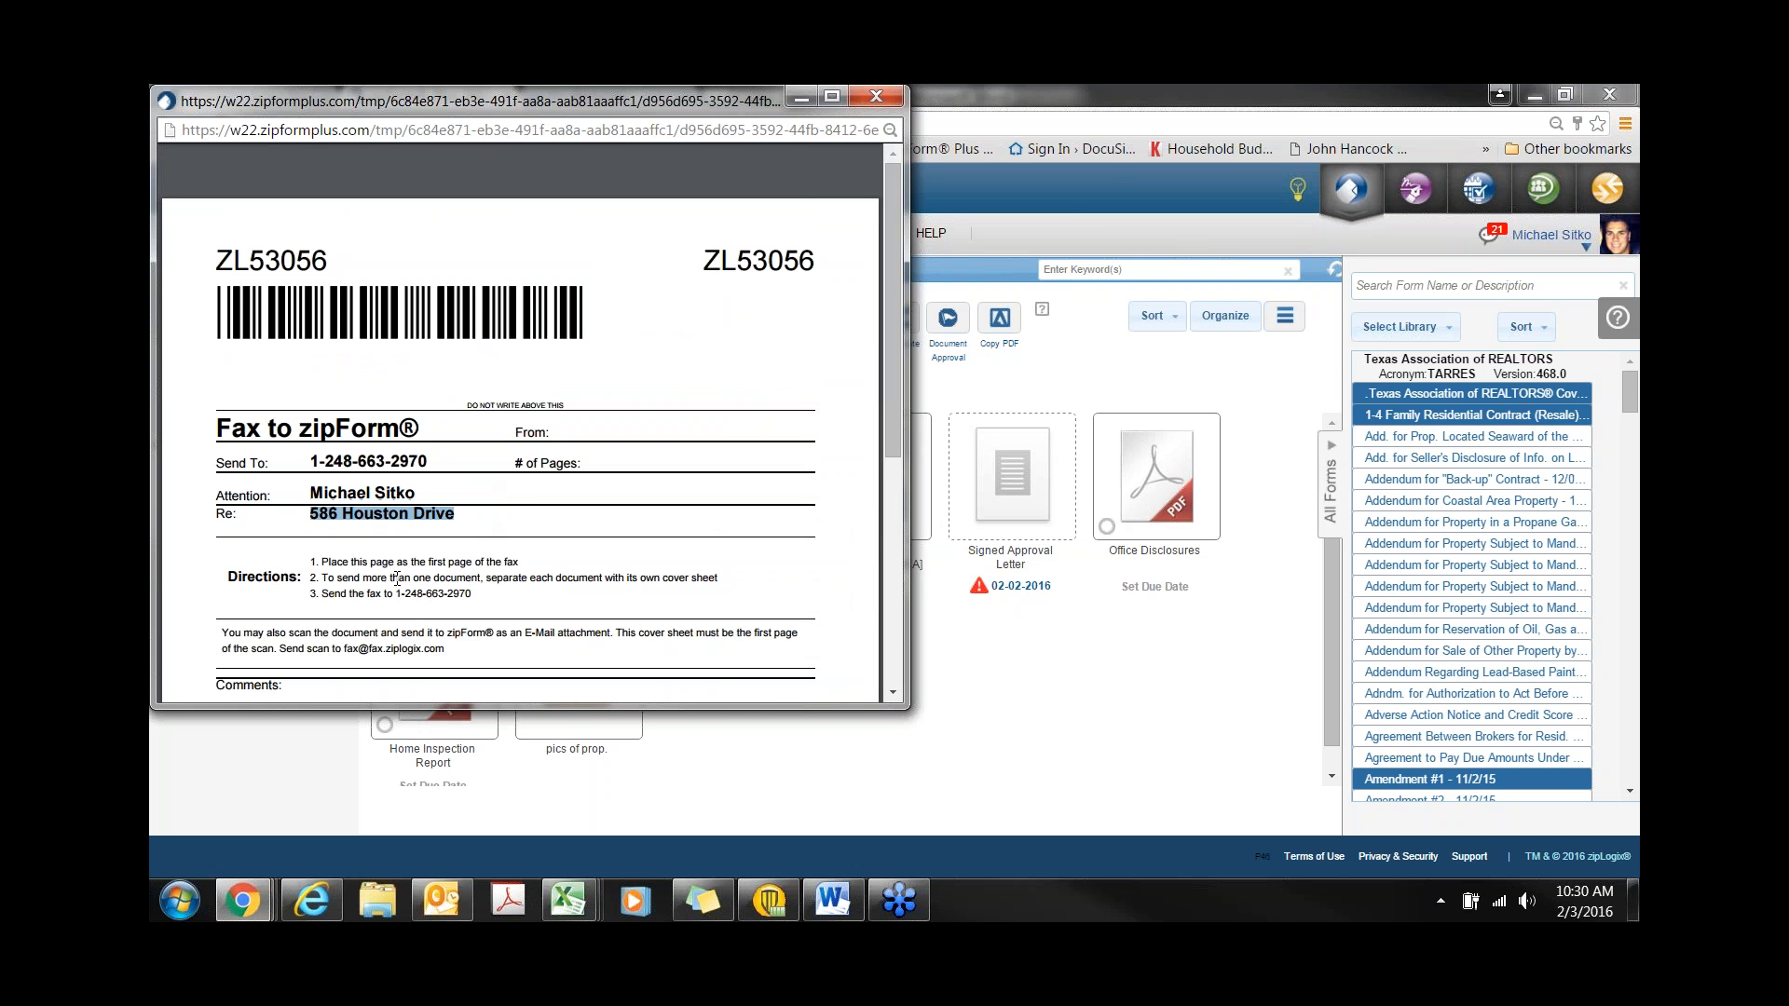
pyautogui.scroll(-1, 397, 580)
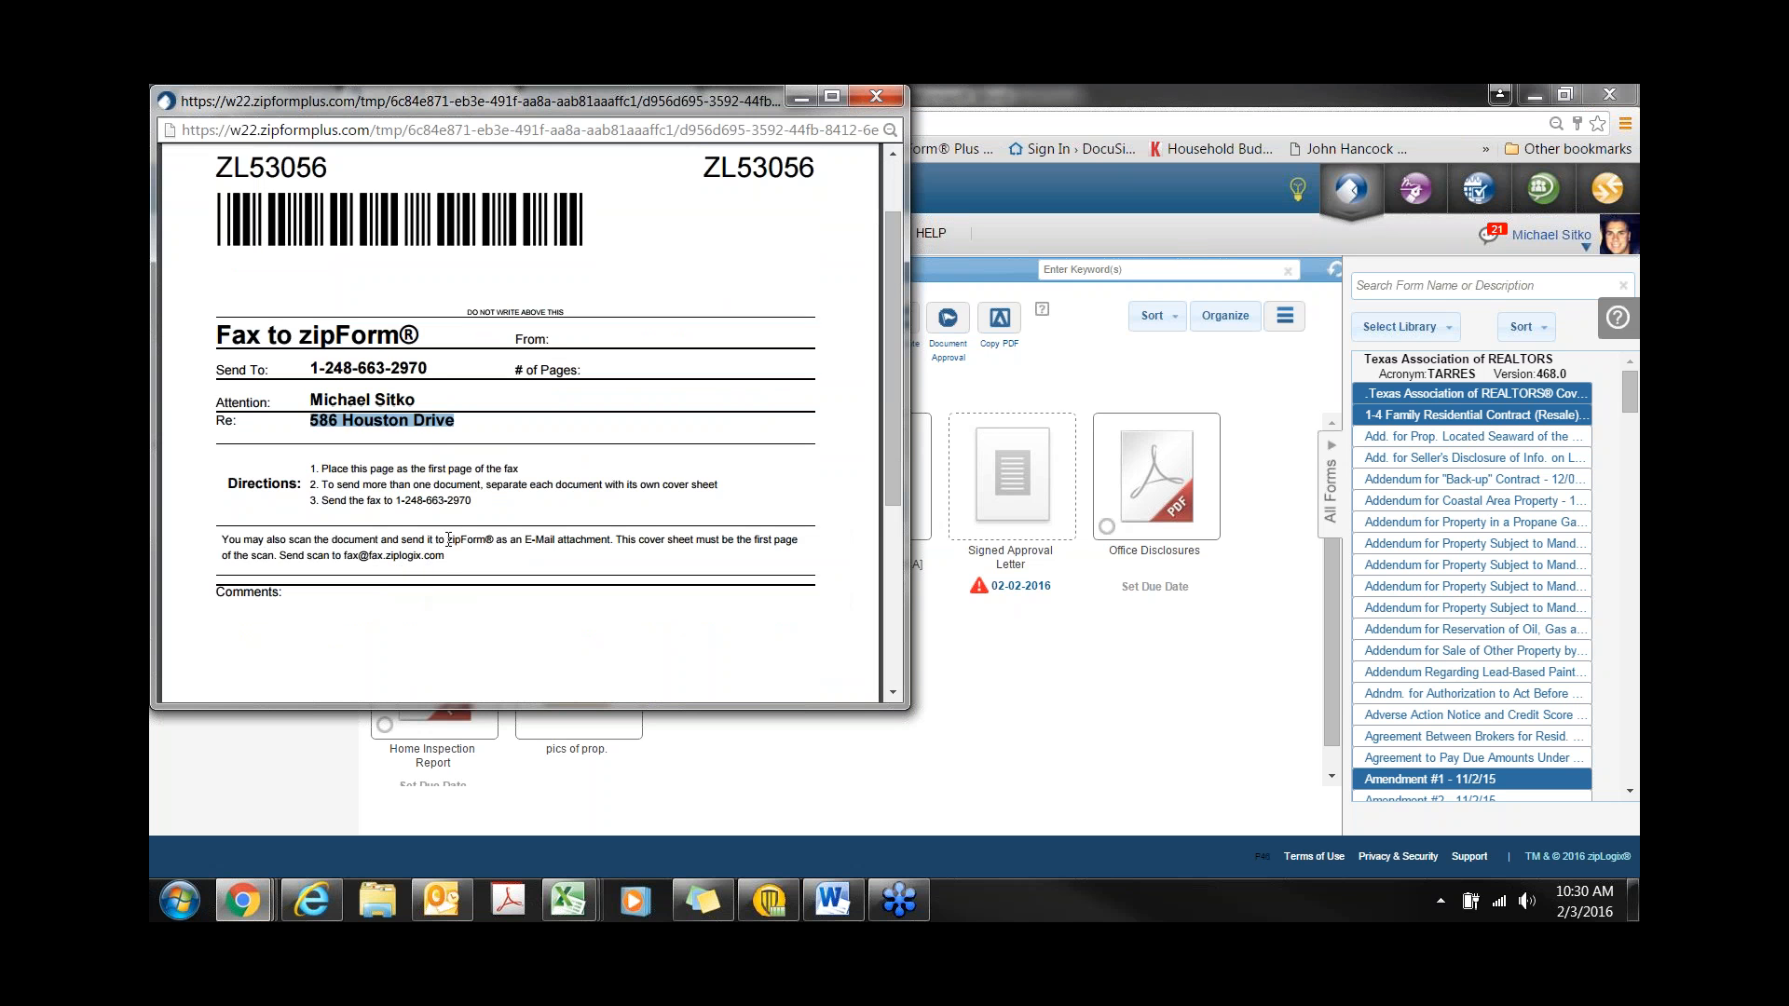
pyautogui.moveTo(449, 539); pyautogui.dragTo(610, 540)
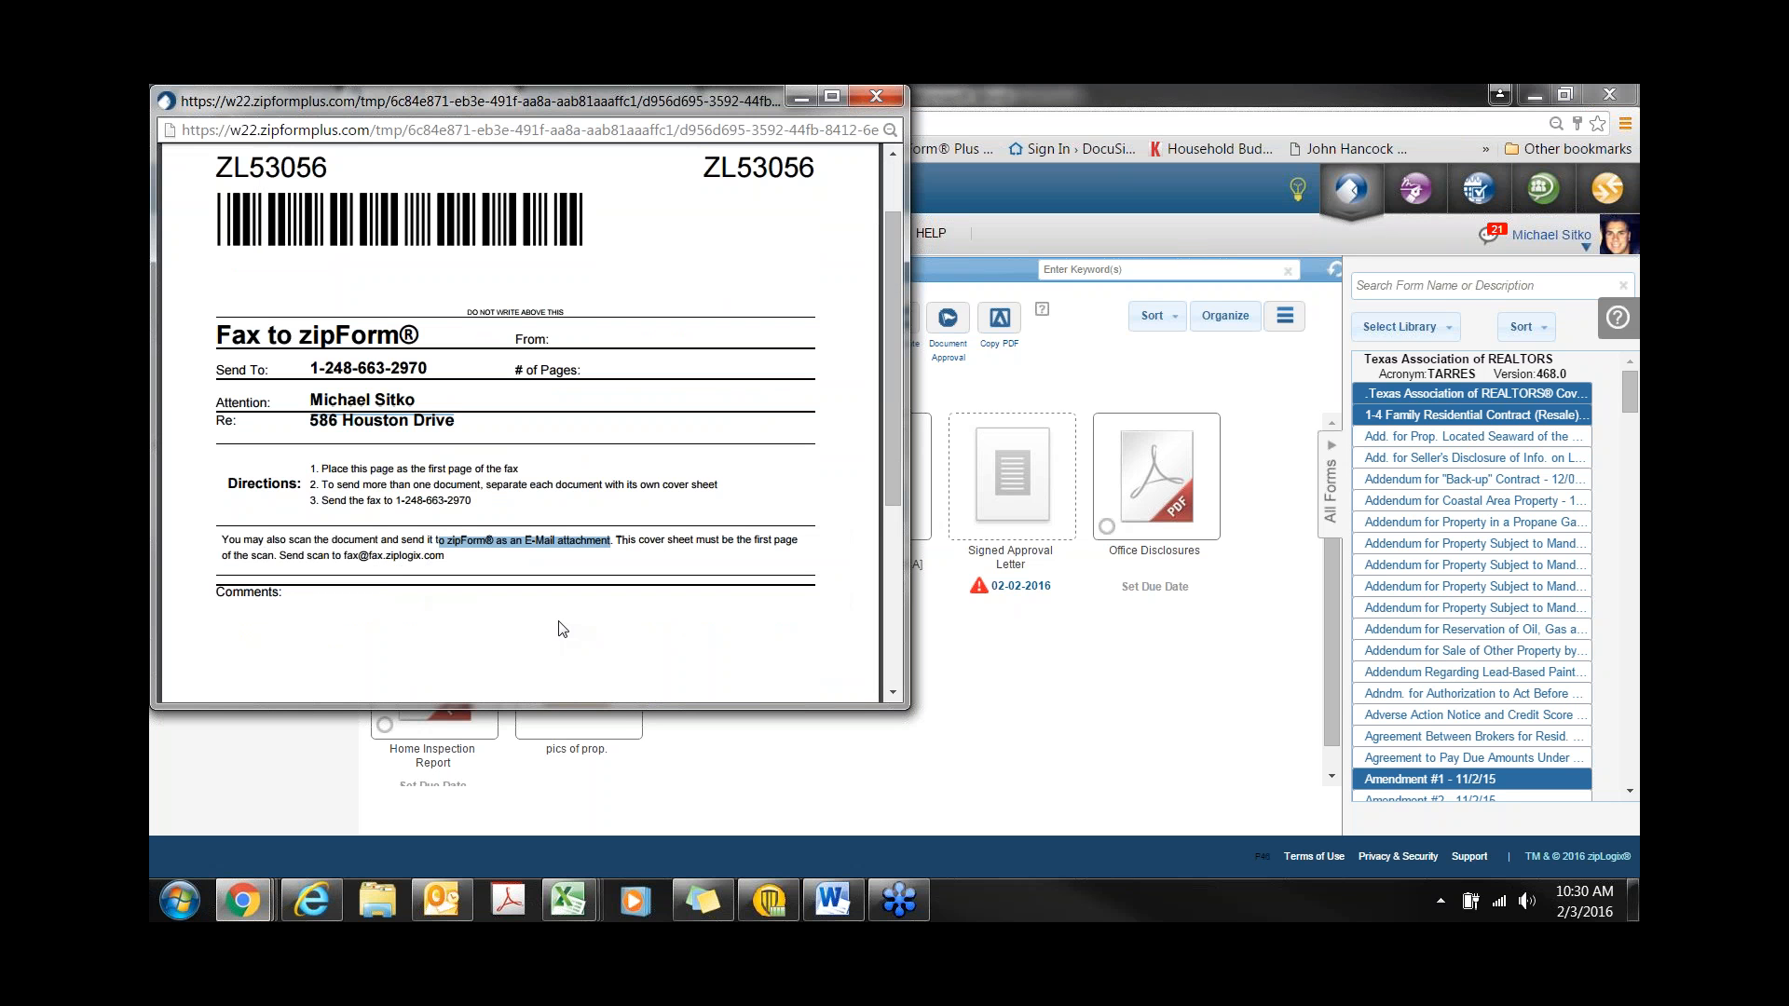
pyautogui.click(876, 96)
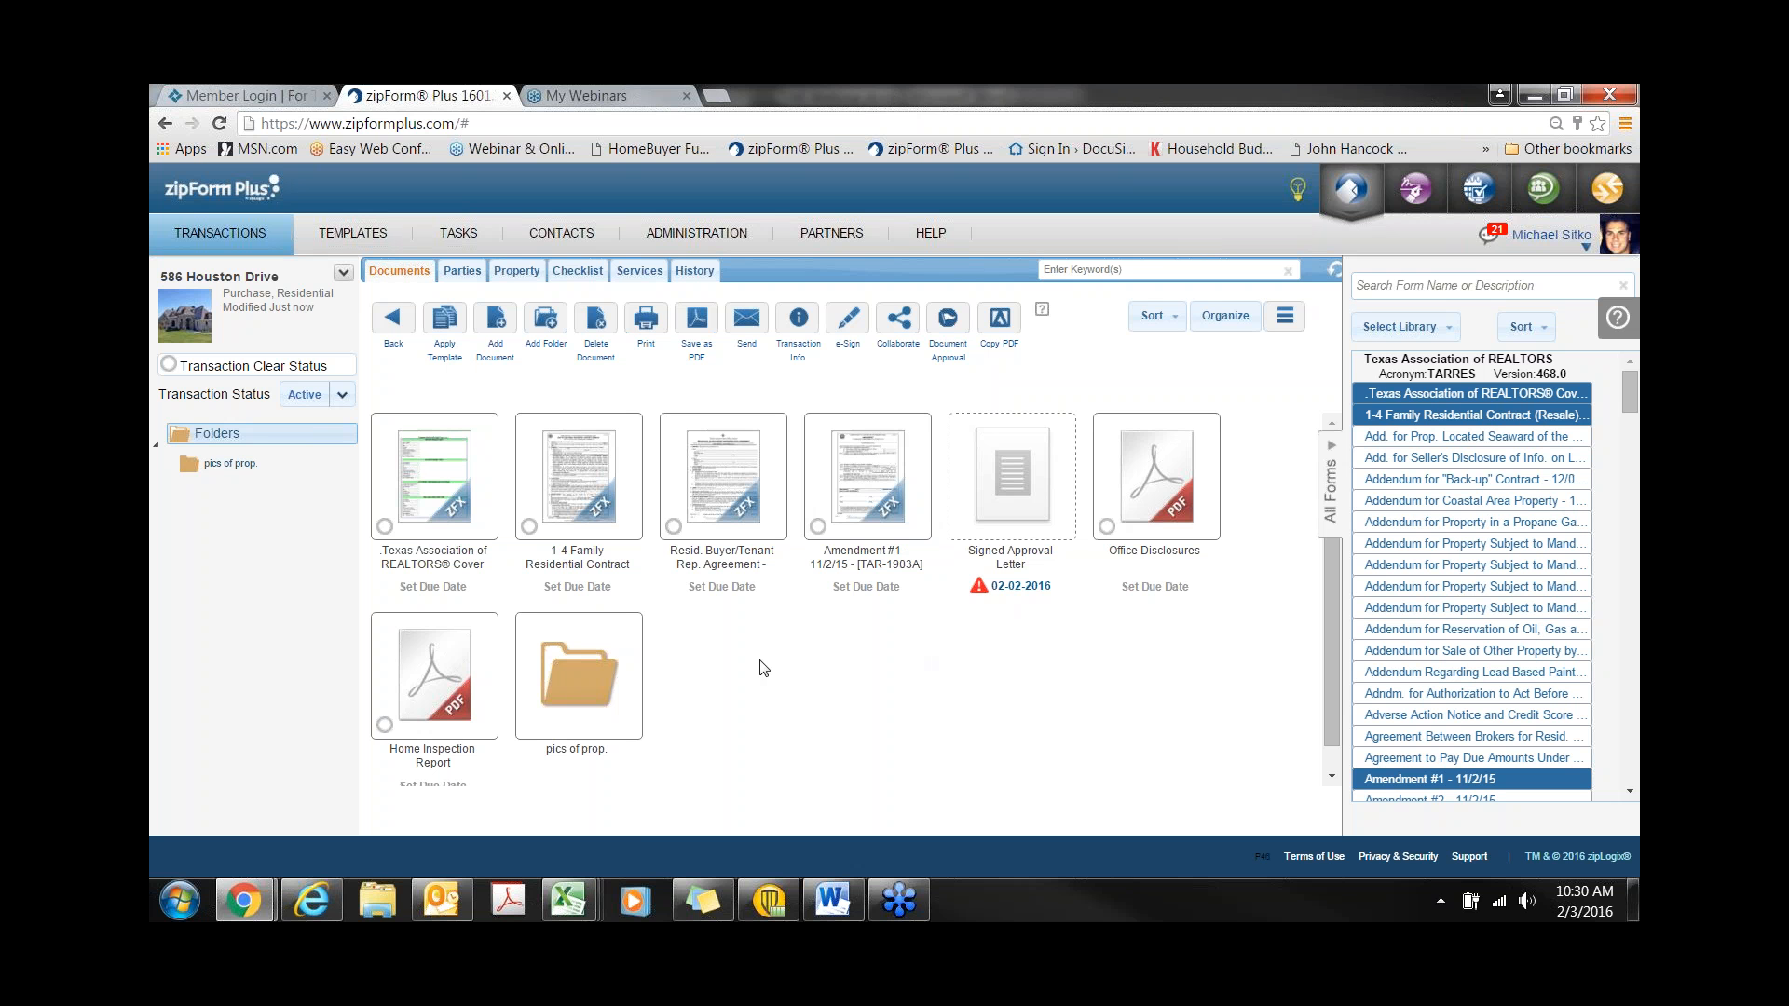
pyautogui.click(646, 322)
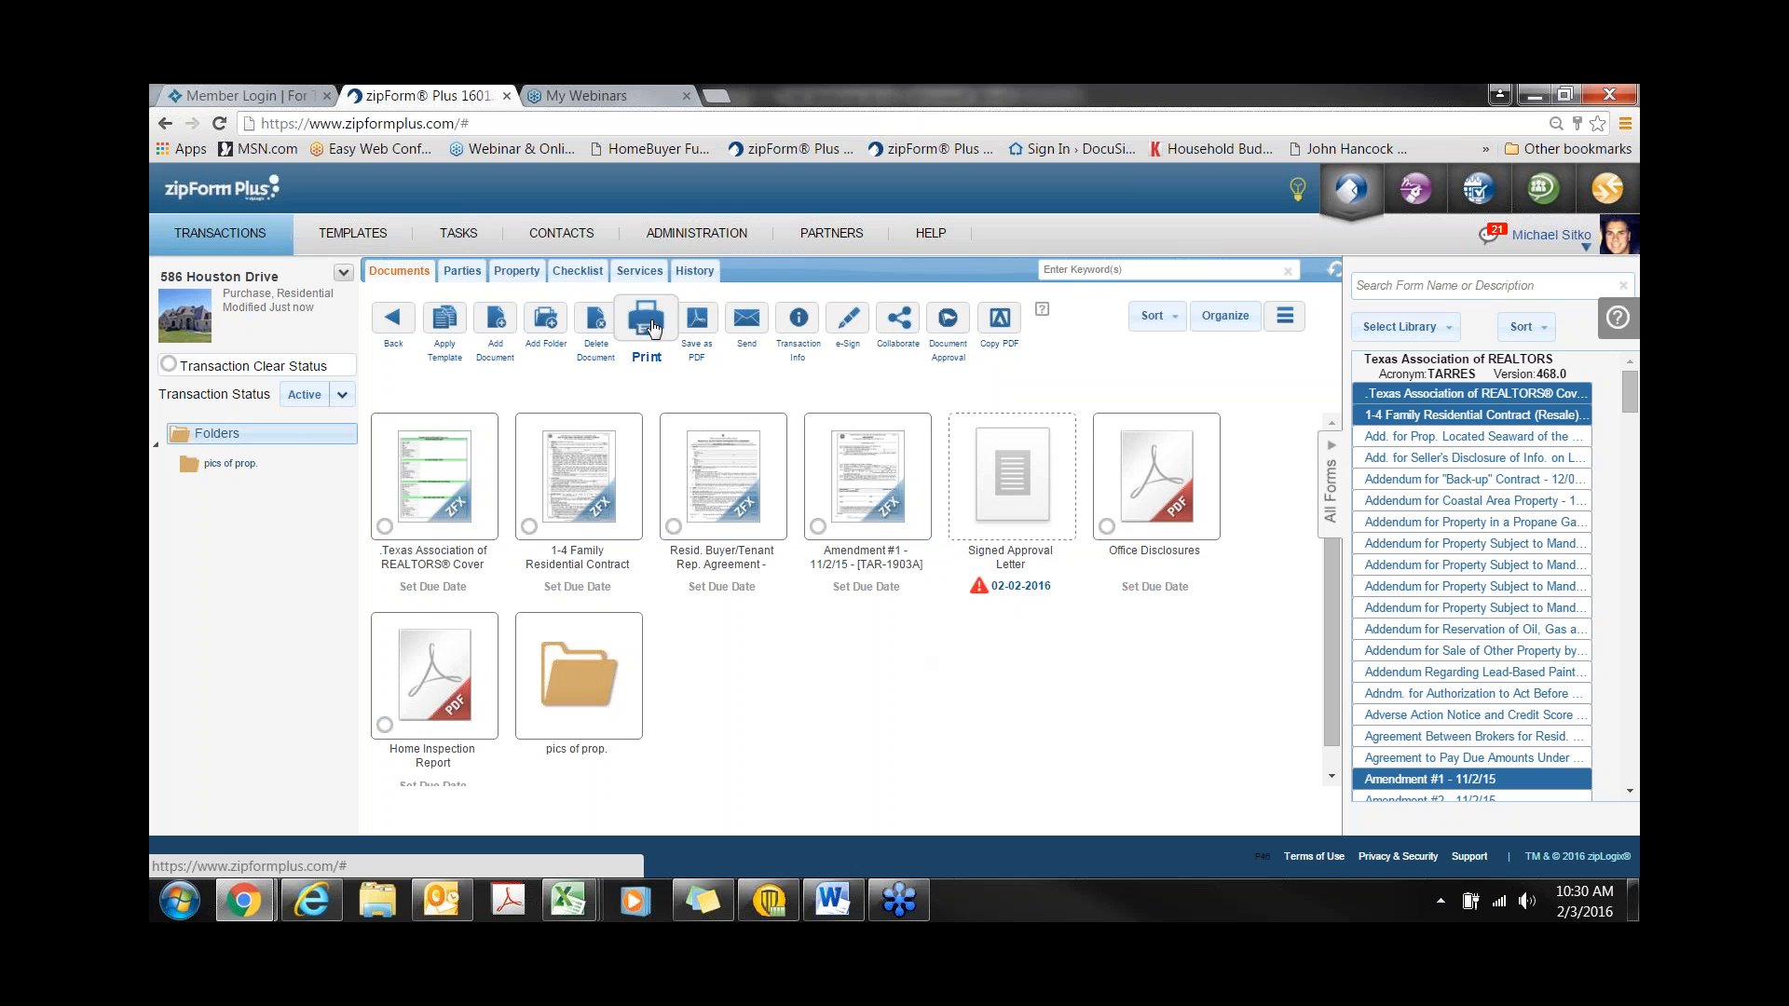
pyautogui.click(597, 538)
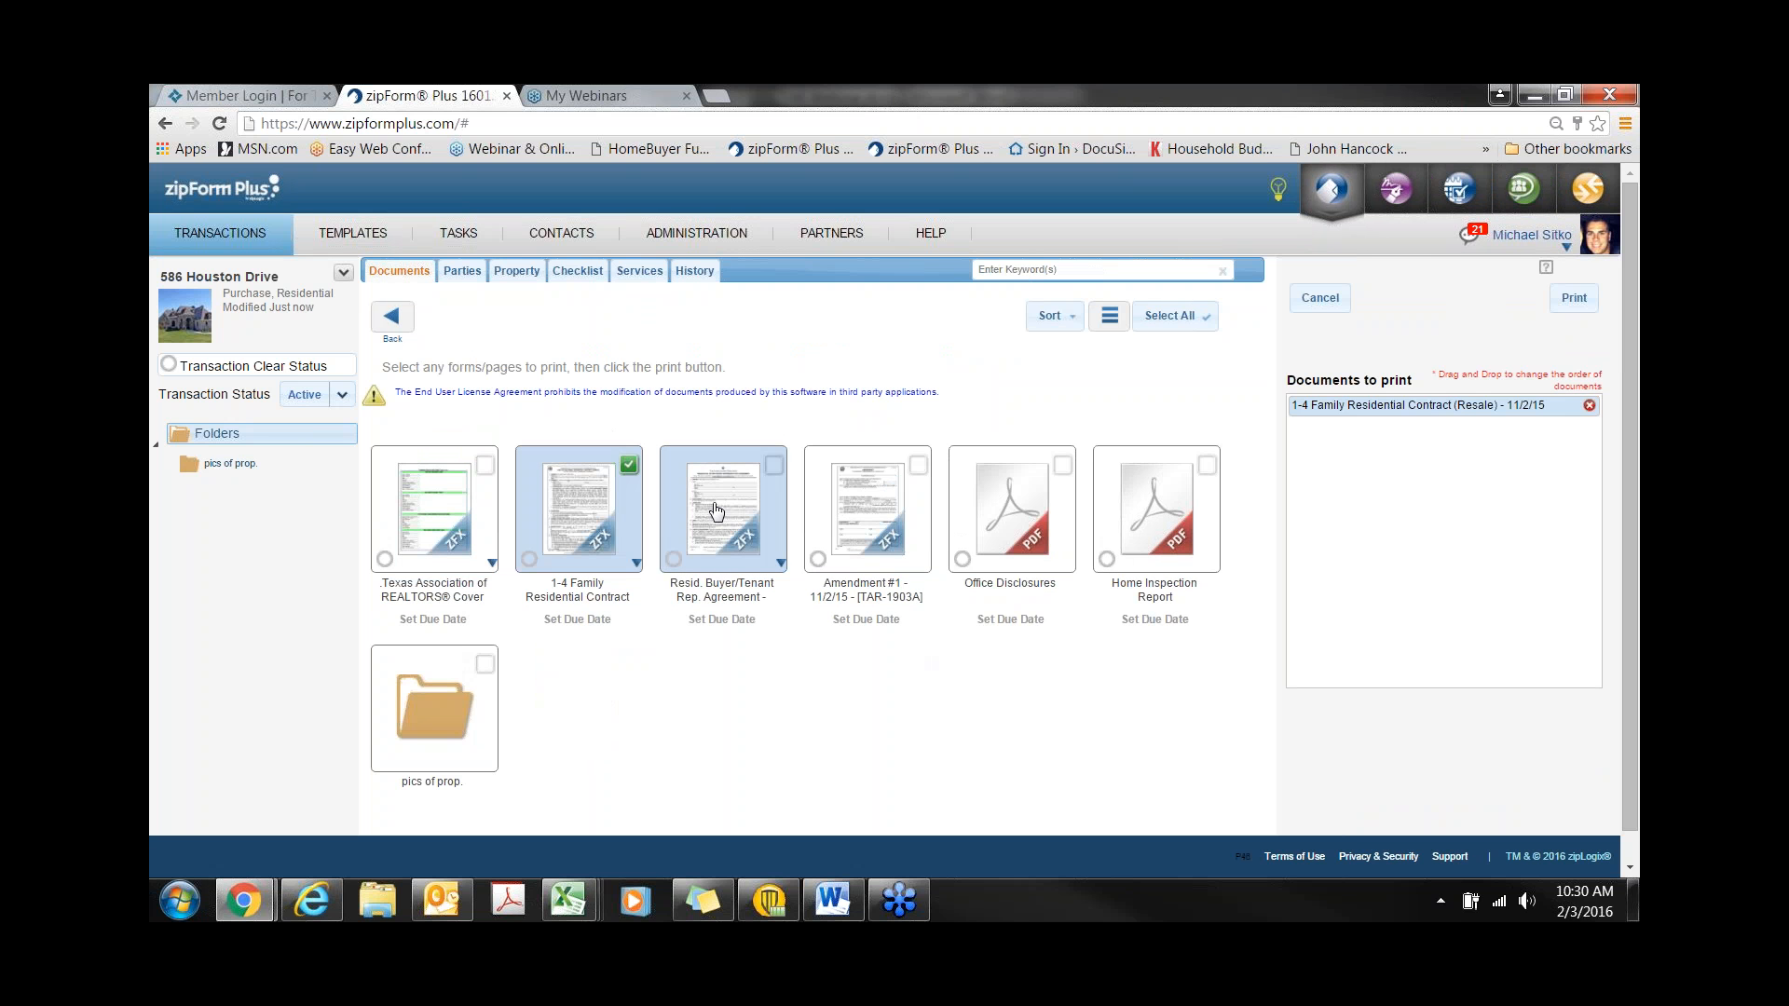
pyautogui.click(717, 511)
pyautogui.click(857, 513)
pyautogui.click(979, 519)
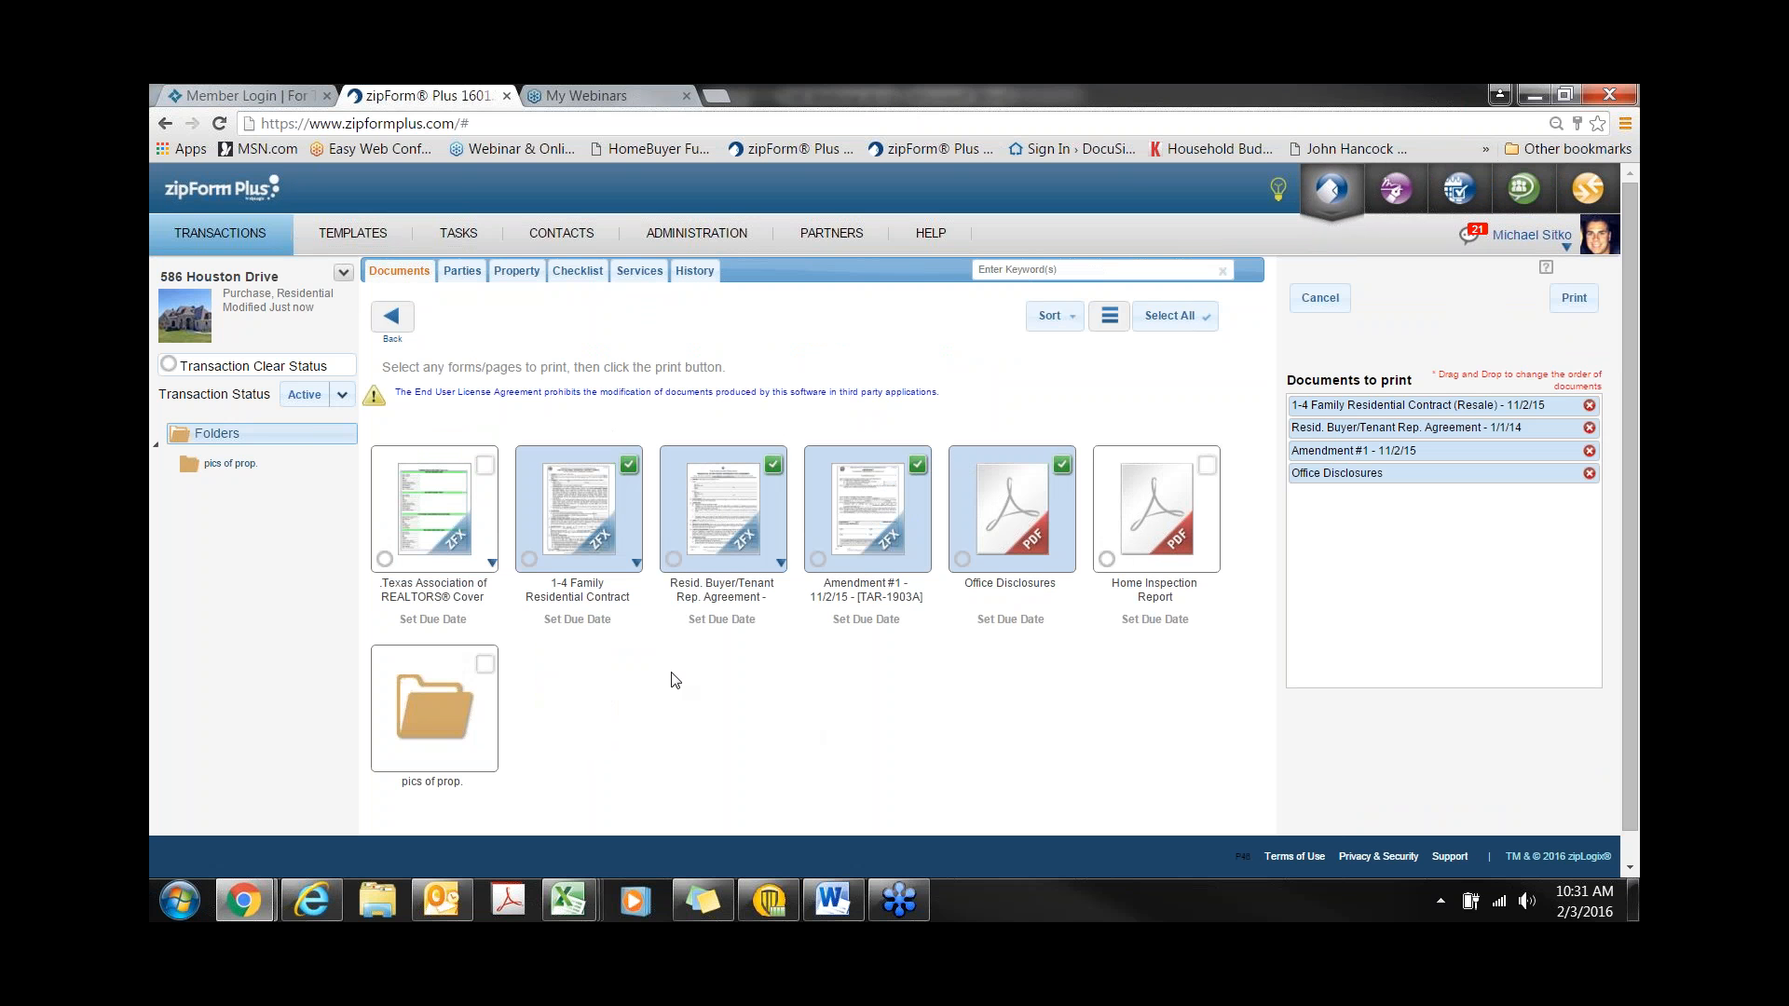
pyautogui.click(638, 564)
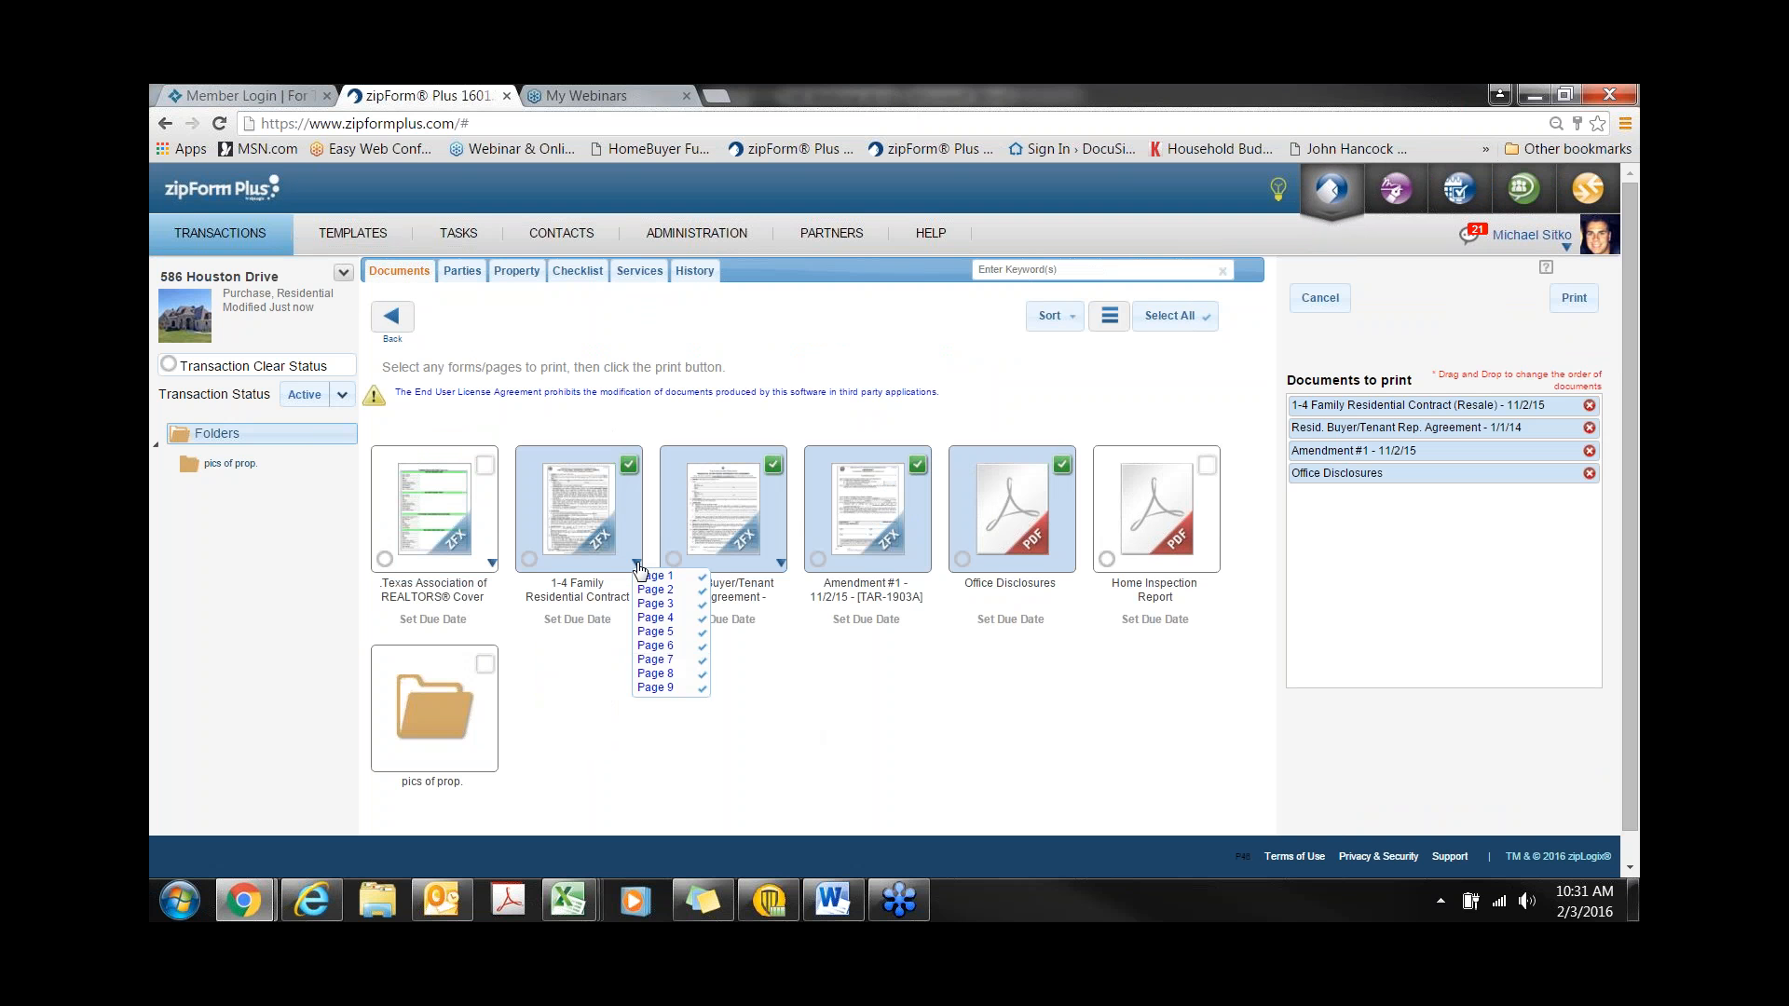
pyautogui.click(658, 592)
pyautogui.click(655, 674)
pyautogui.moveTo(1385, 399); pyautogui.dragTo(1401, 473)
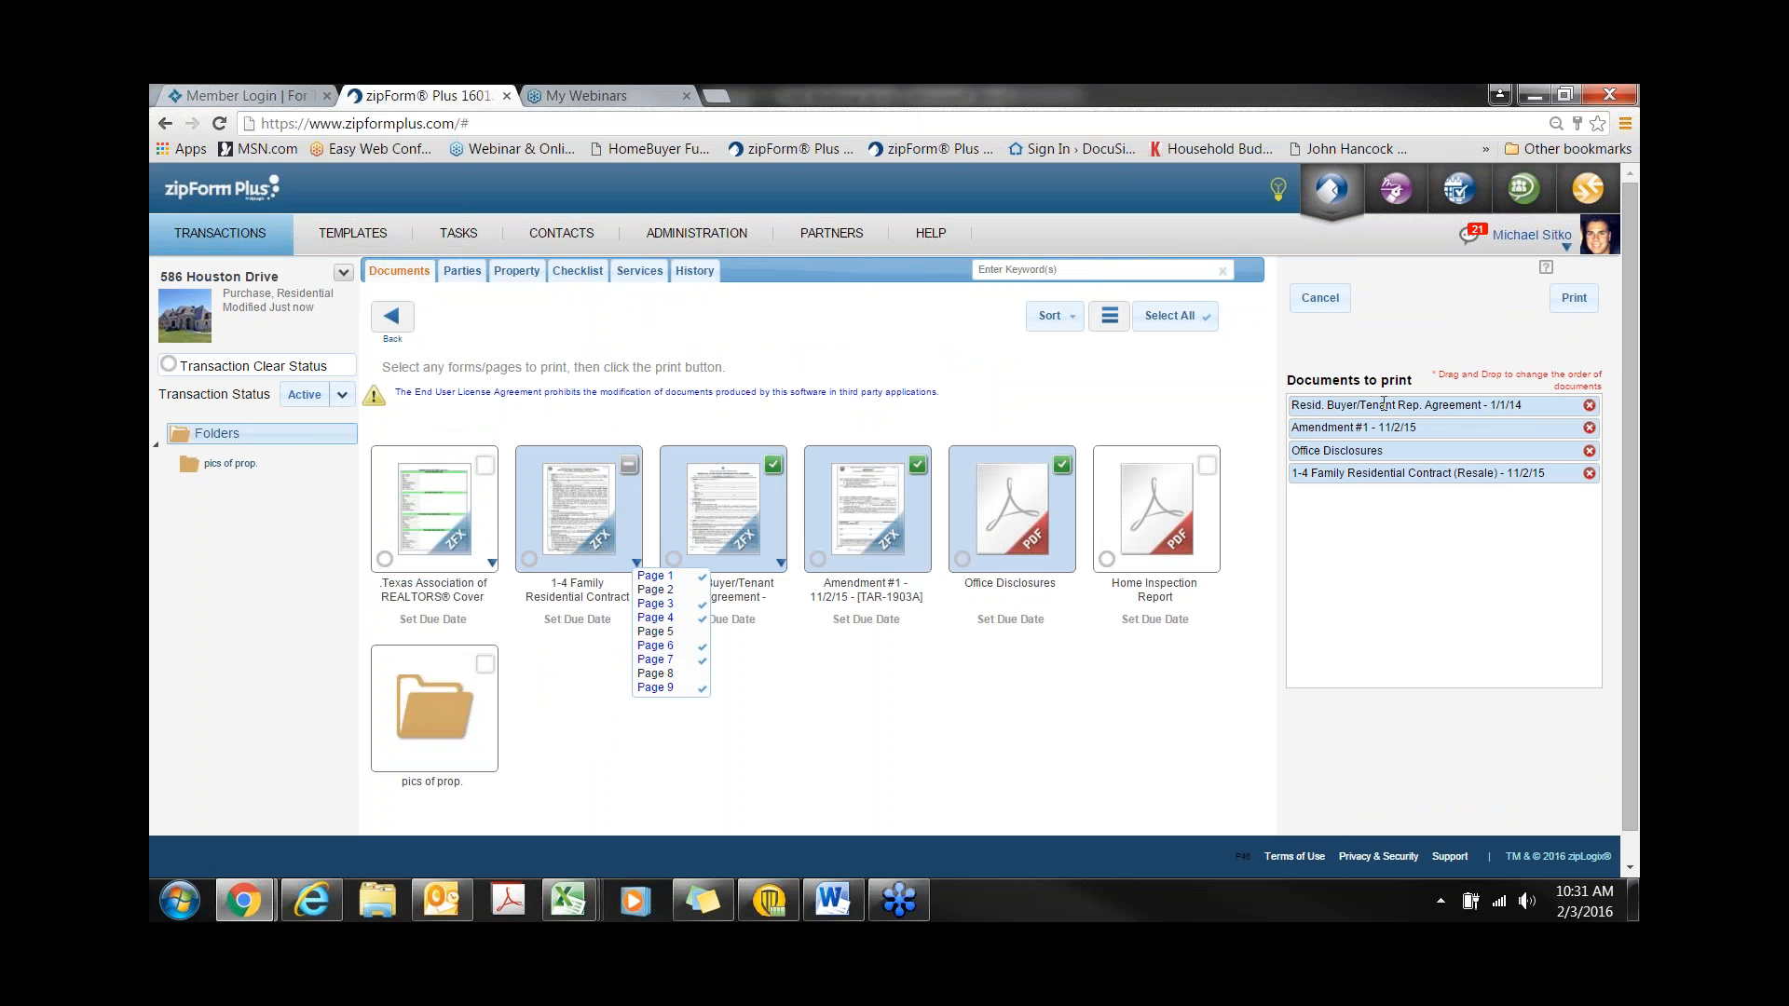
pyautogui.moveTo(1386, 404); pyautogui.dragTo(1397, 423)
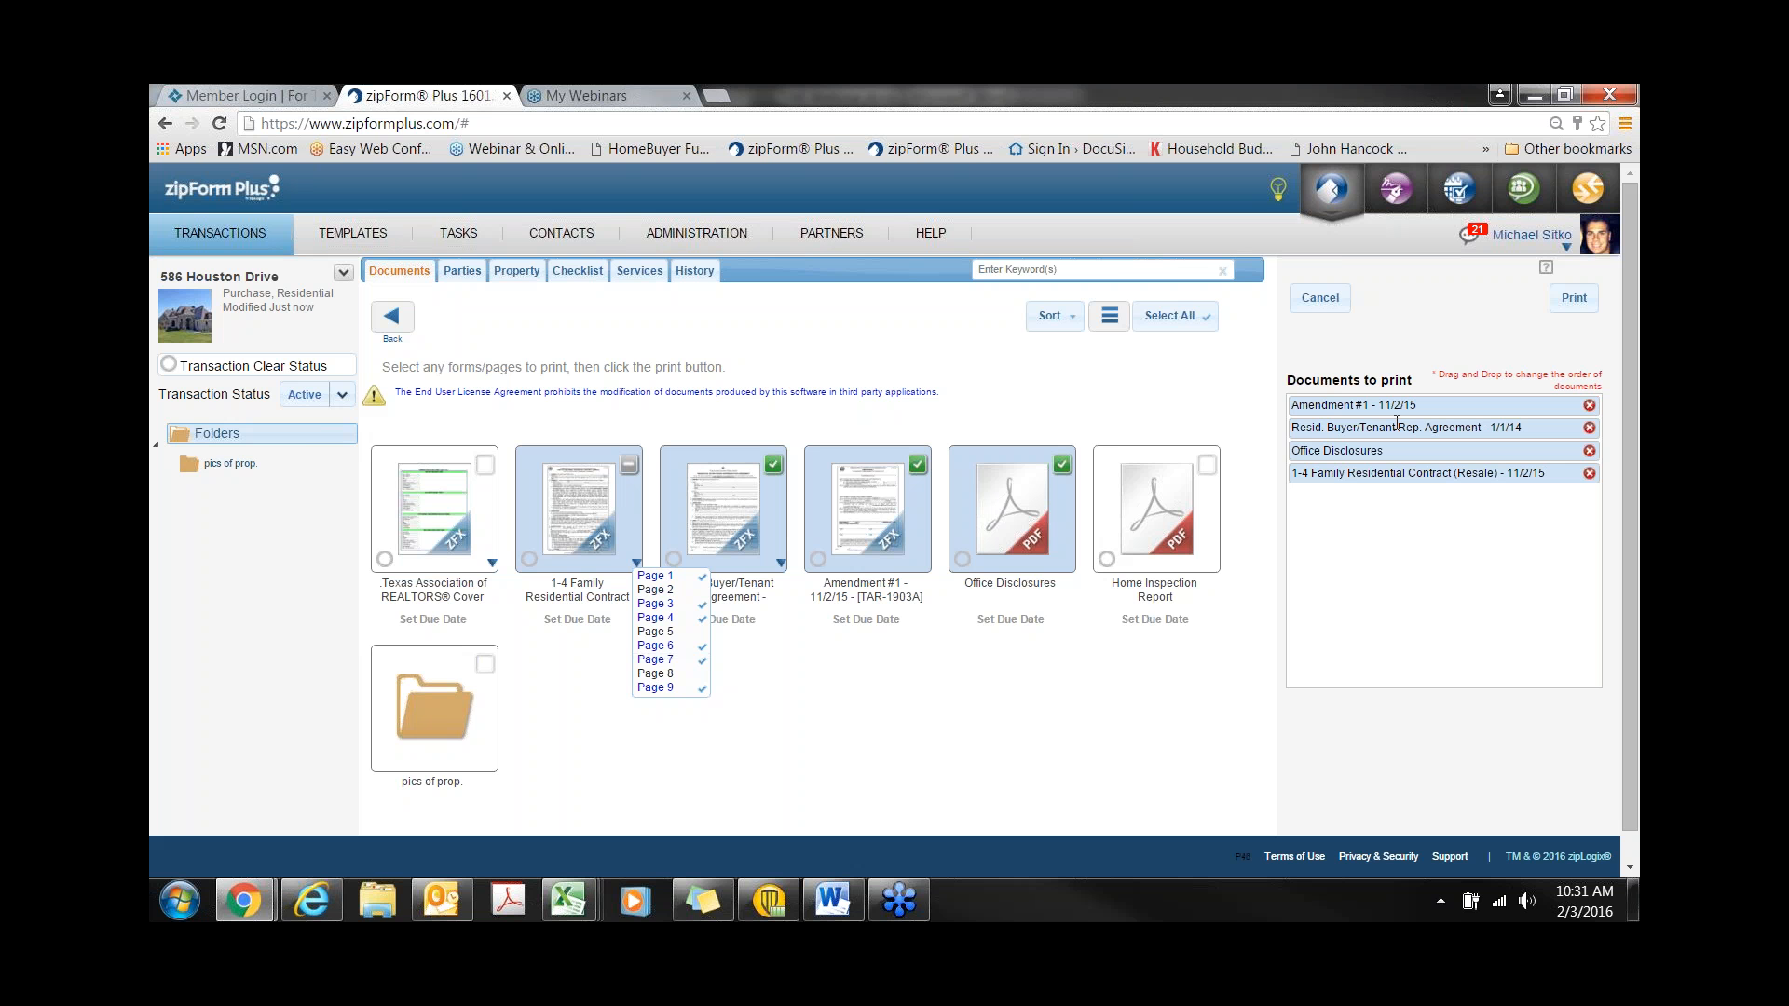
pyautogui.click(1319, 298)
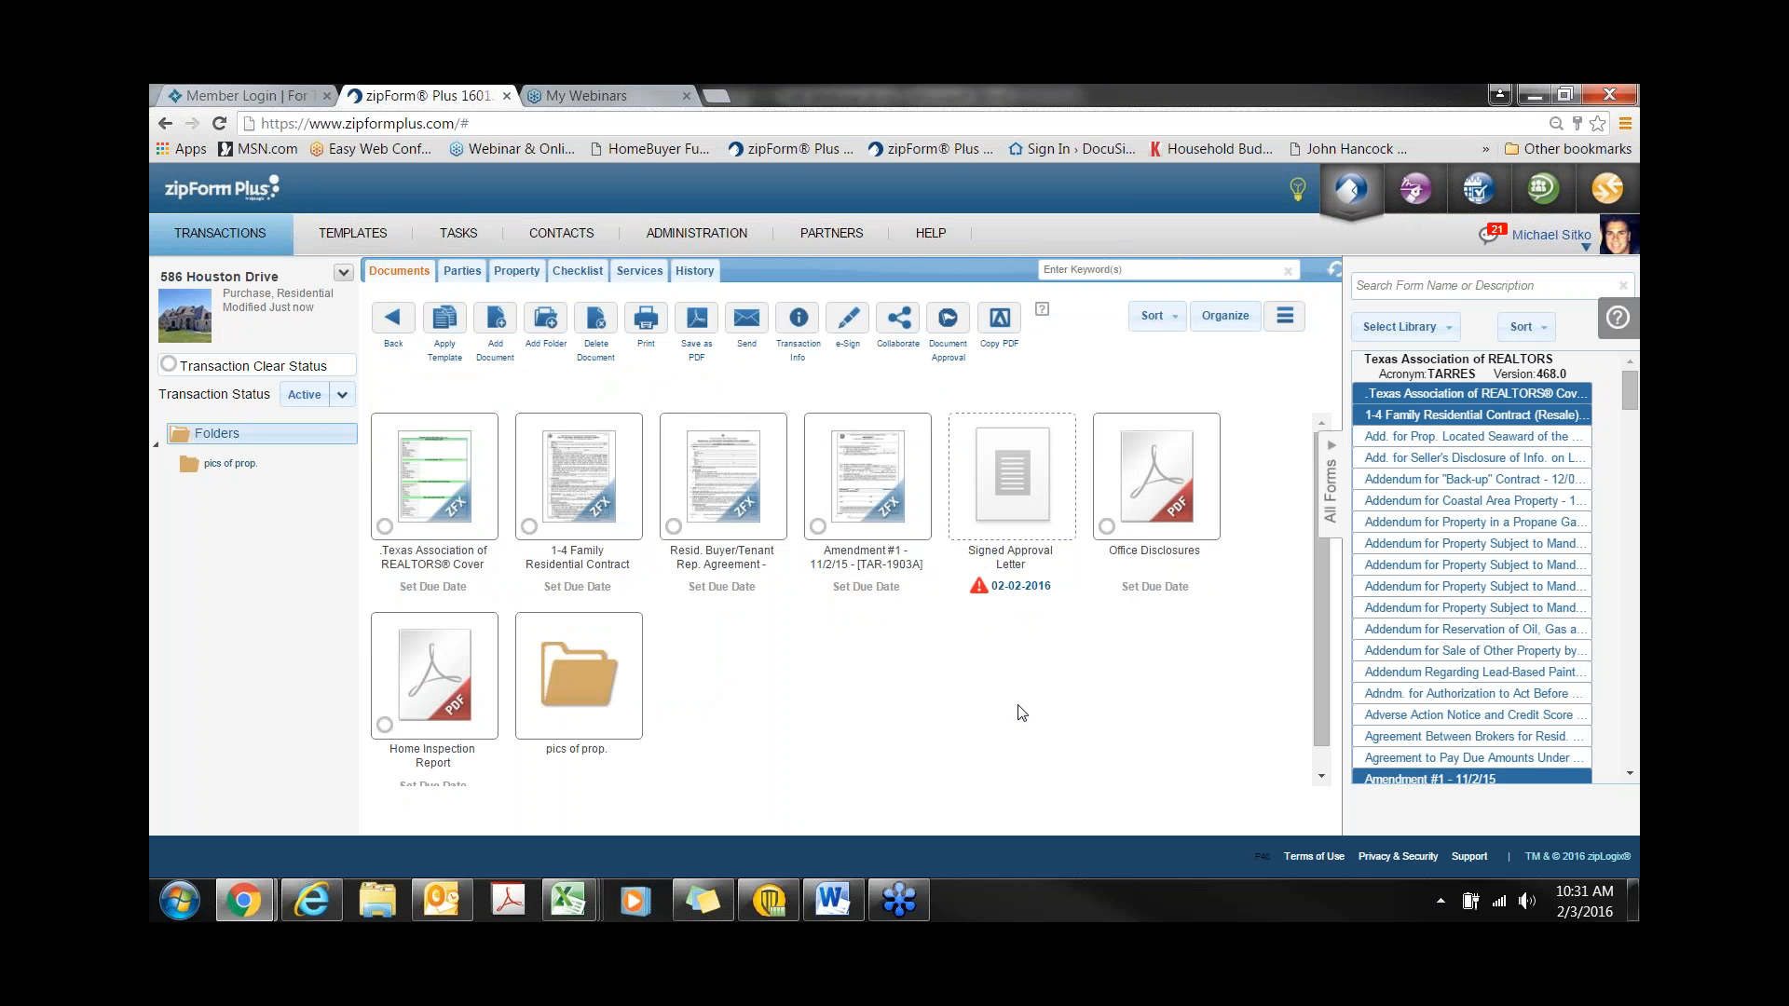
# - Address a new document send to both buyers from the transaction parties list
pyautogui.click(748, 328)
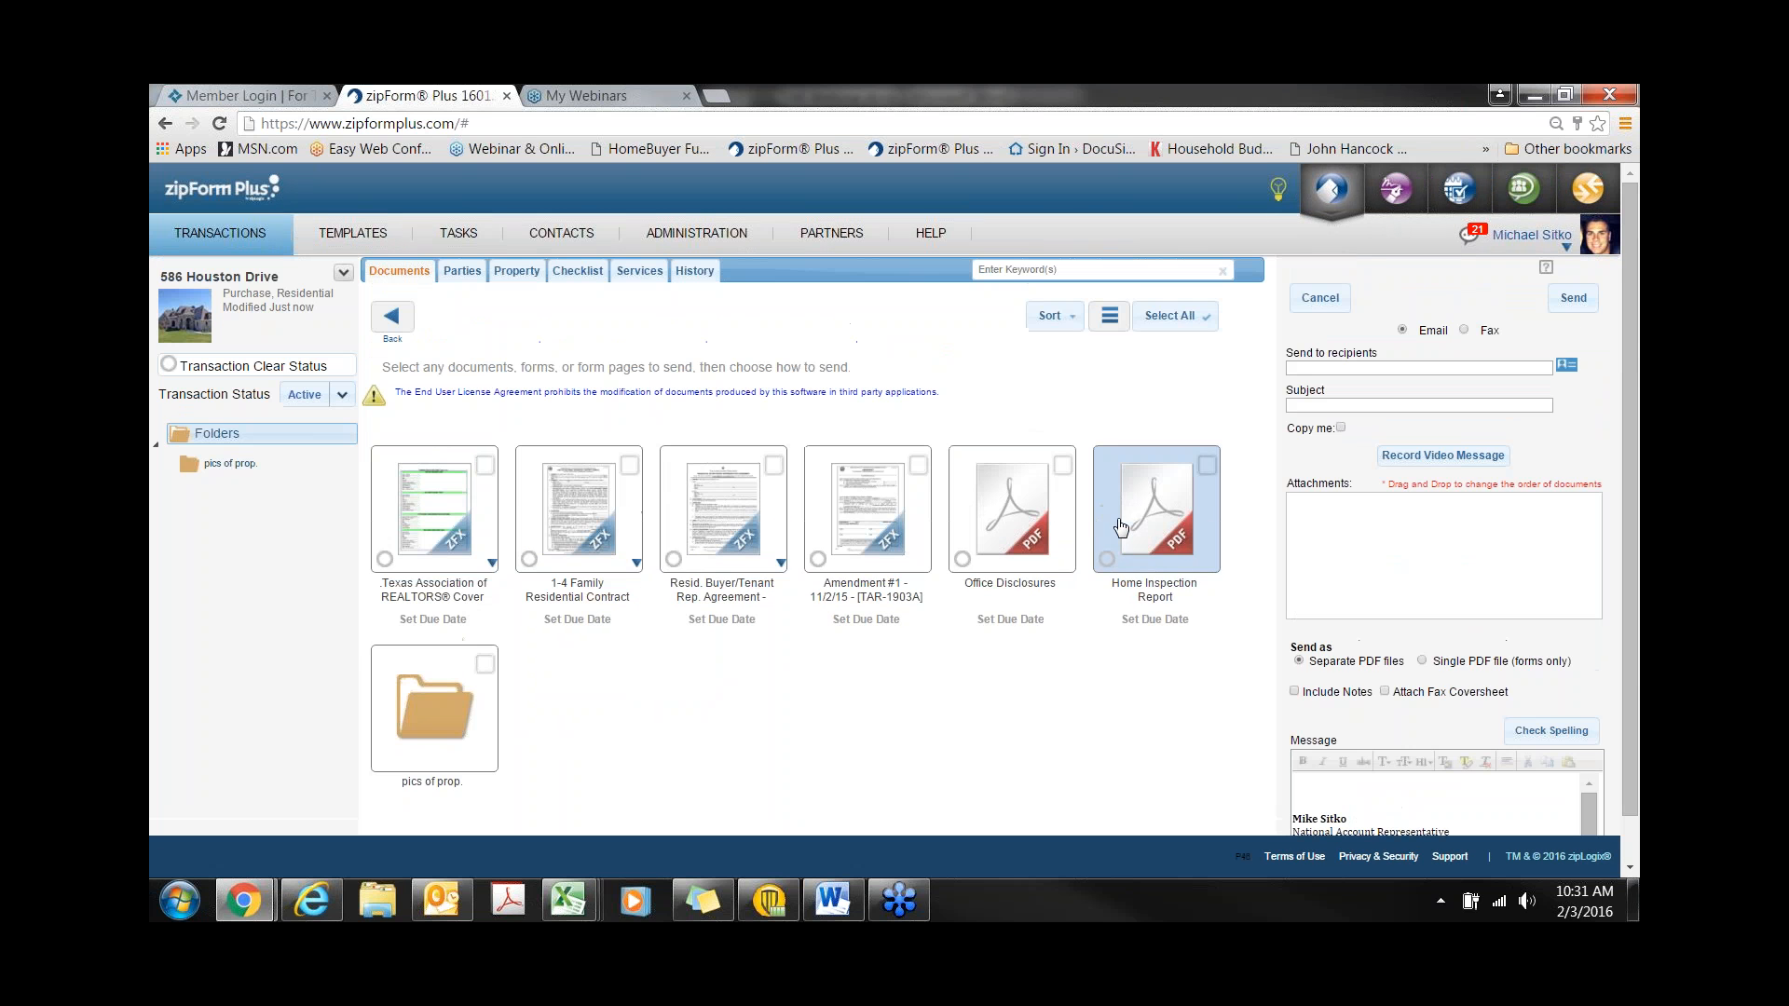
pyautogui.moveTo(1455, 334)
pyautogui.mouseDown()
pyautogui.moveTo(1423, 339)
pyautogui.moveTo(1486, 337)
pyautogui.mouseUp()
pyautogui.moveTo(1382, 354); pyautogui.dragTo(1287, 354)
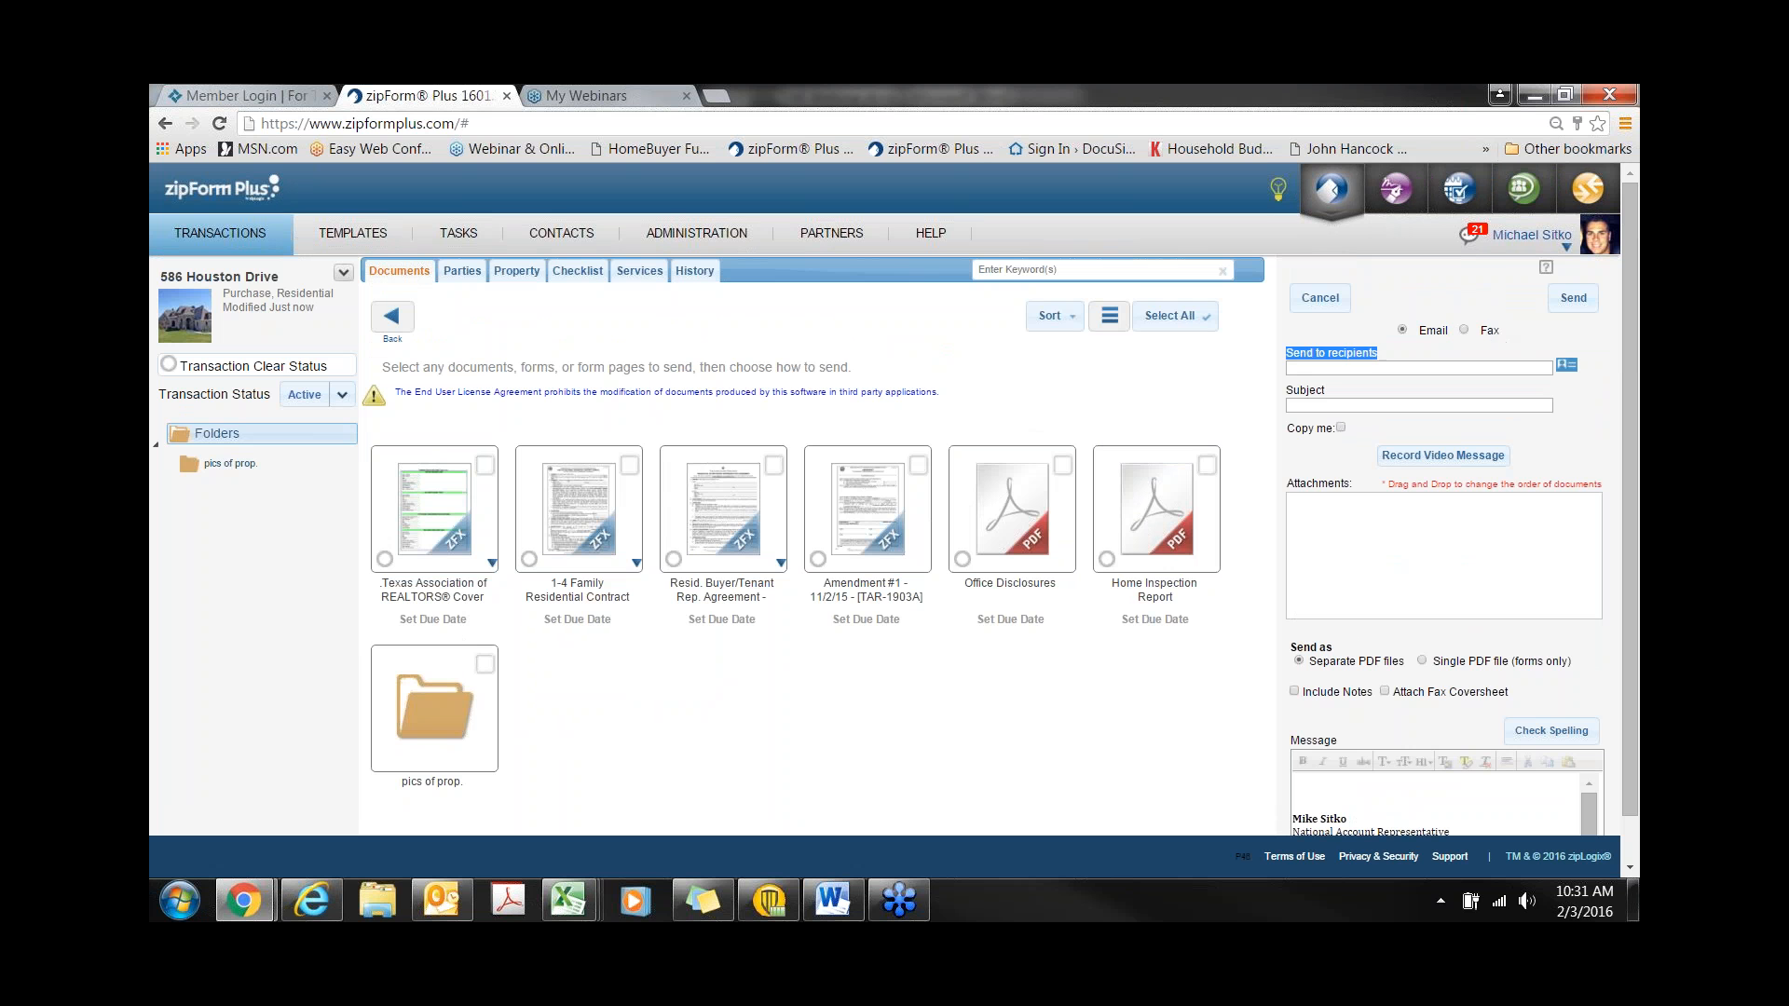
pyautogui.click(1567, 366)
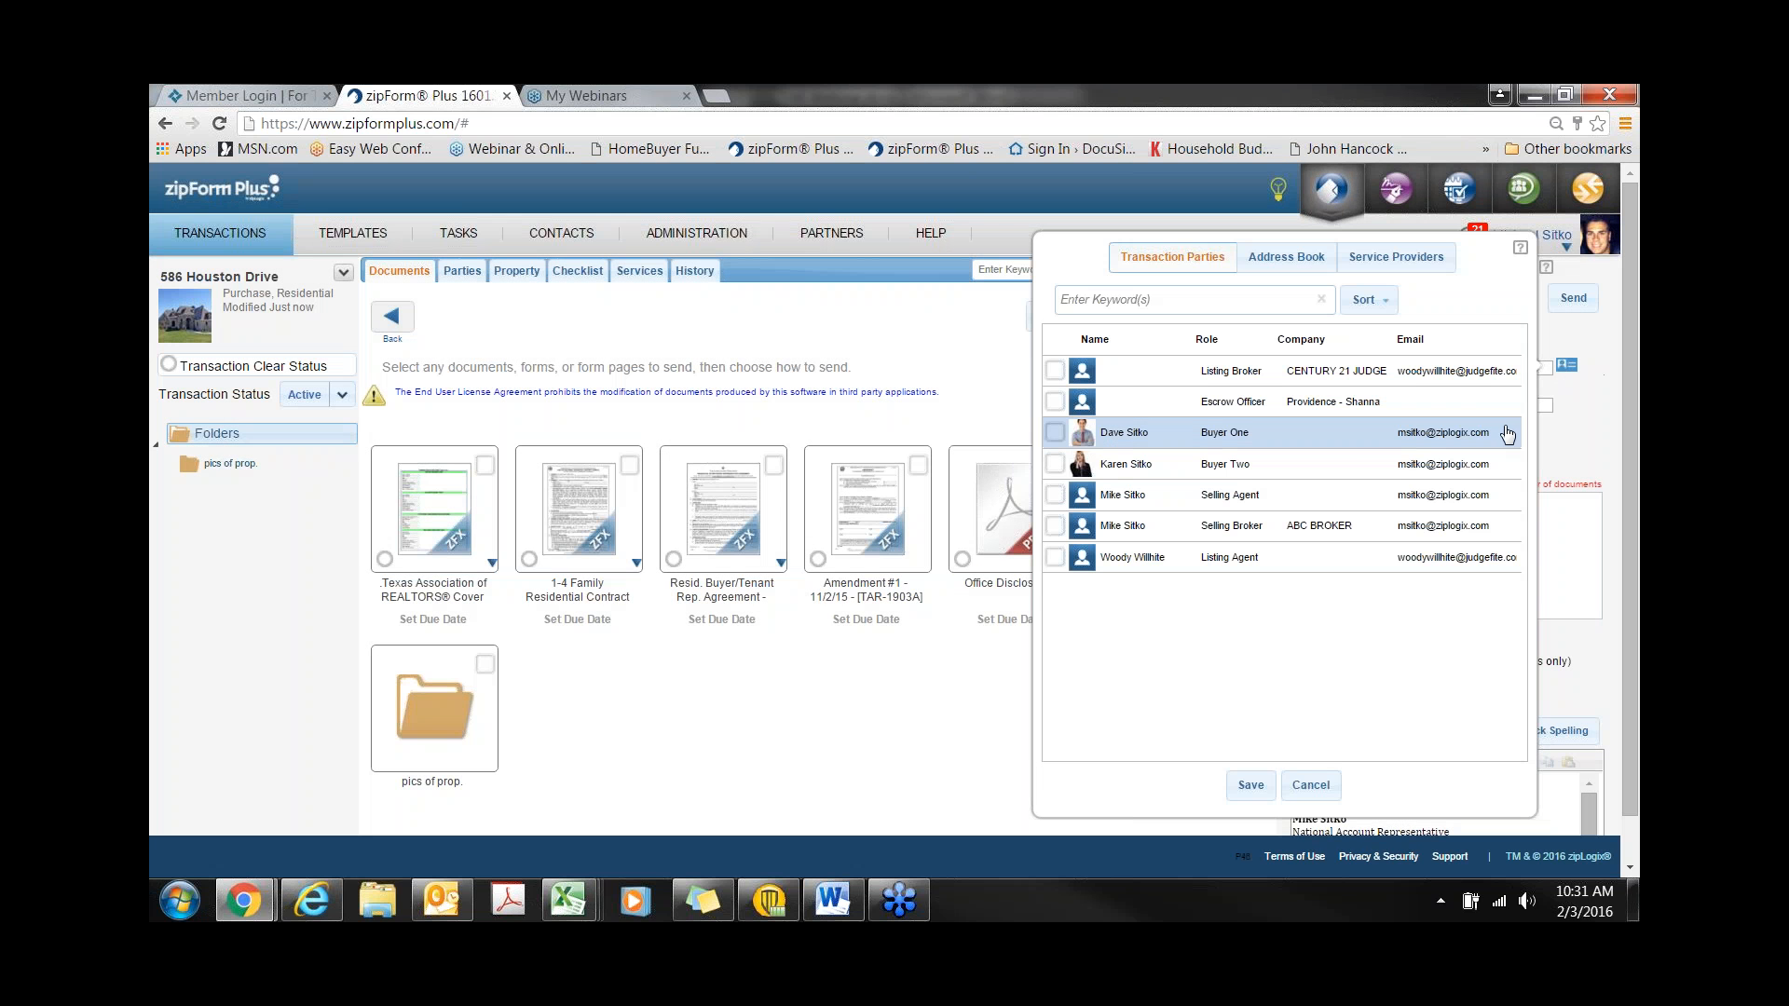
pyautogui.click(1055, 432)
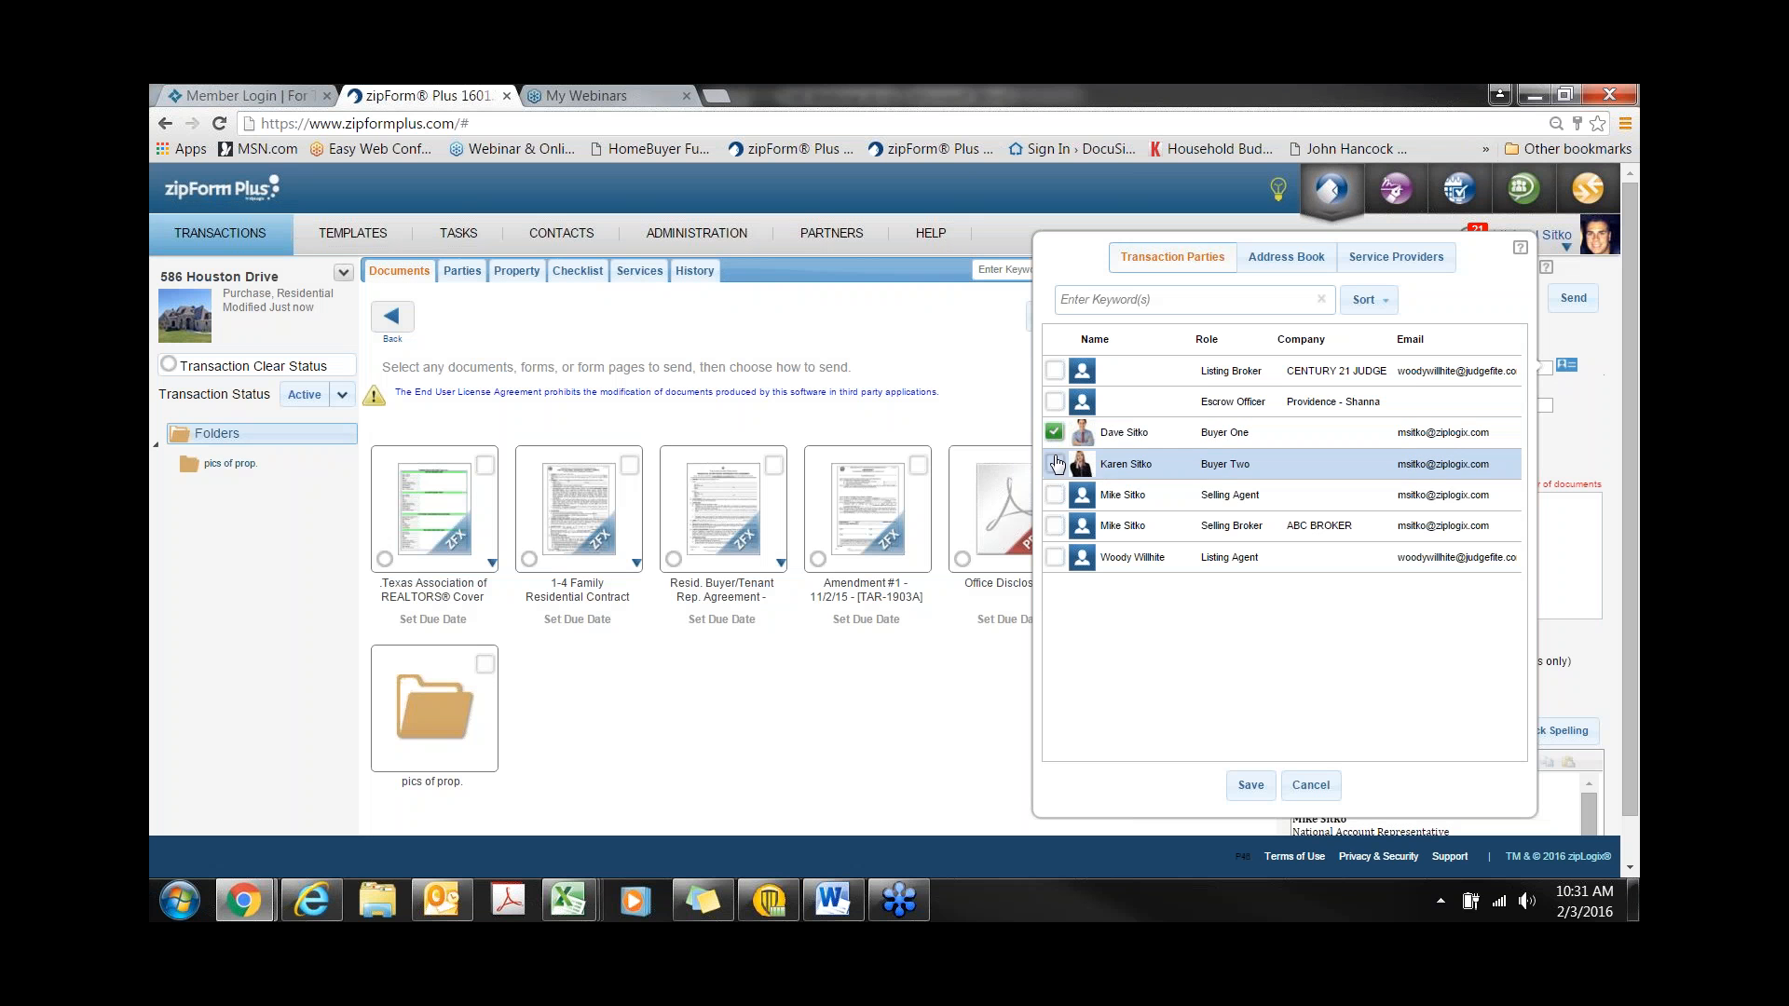
pyautogui.click(1055, 463)
pyautogui.click(1250, 785)
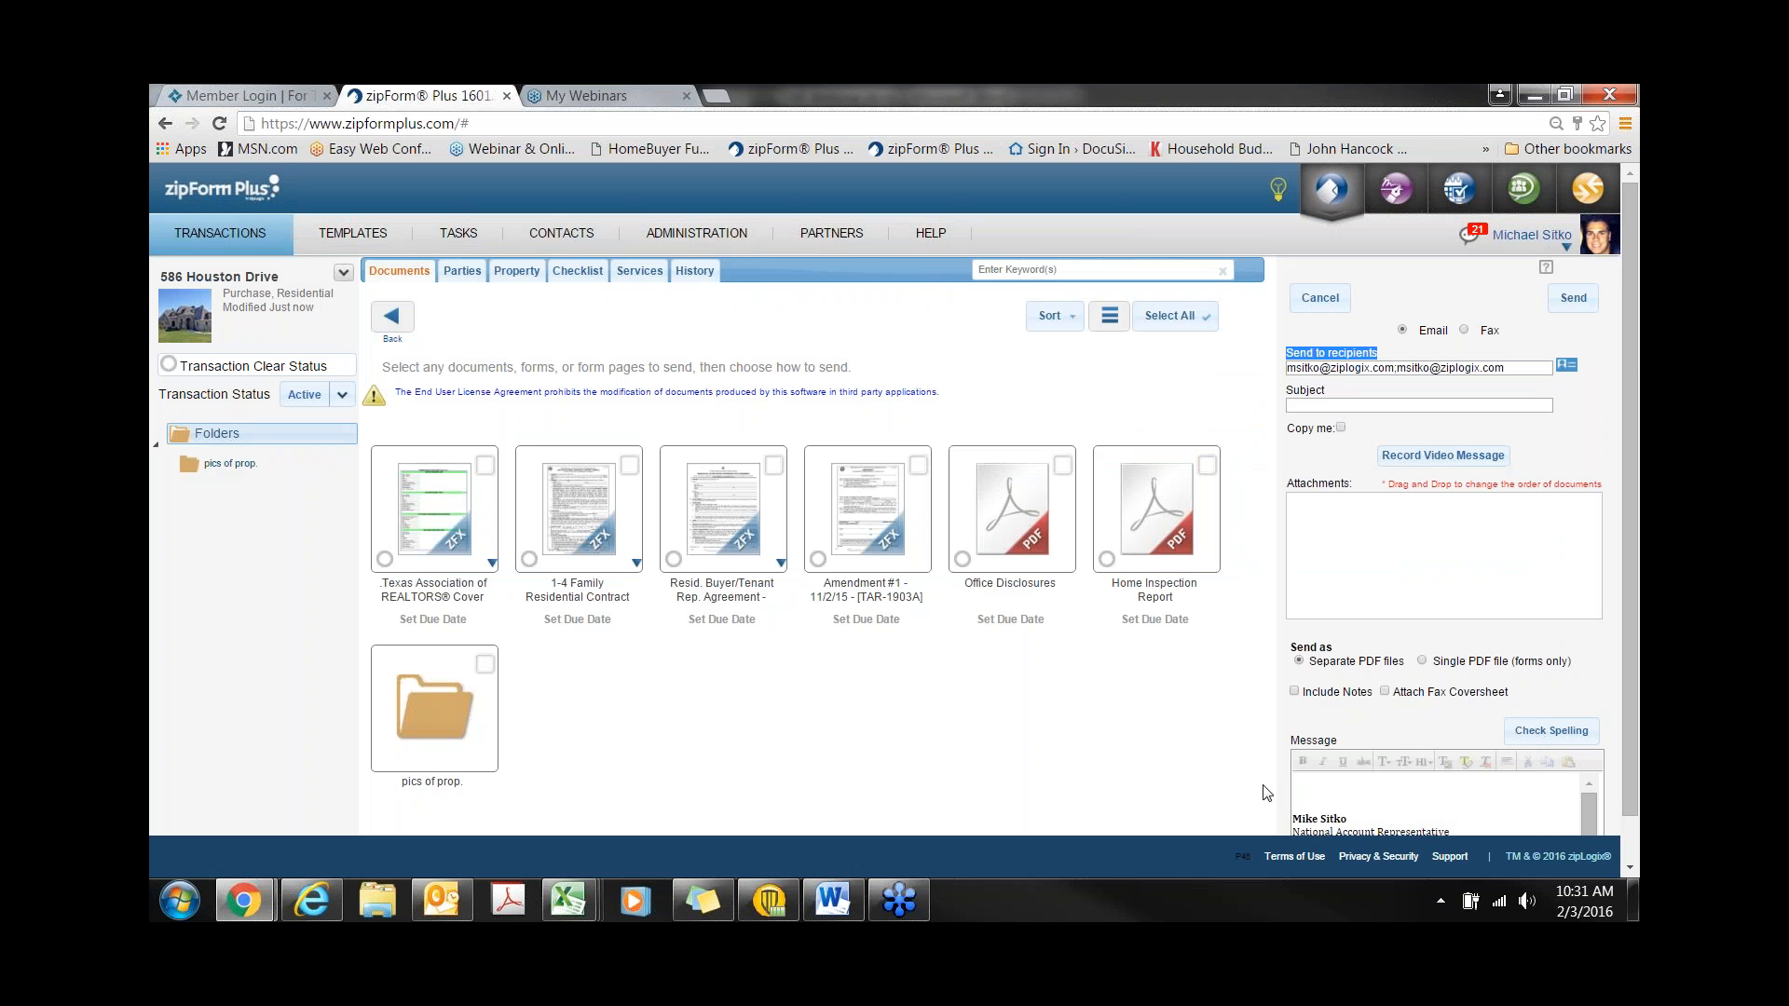
pyautogui.click(1357, 404)
pyautogui.moveTo(1288, 431); pyautogui.dragTo(1329, 436)
# - Attach the 1-4 Family contract, Amendment #1 and Buyer/Tenant Rep. Agreement, plus a fax cover sheet
pyautogui.click(607, 545)
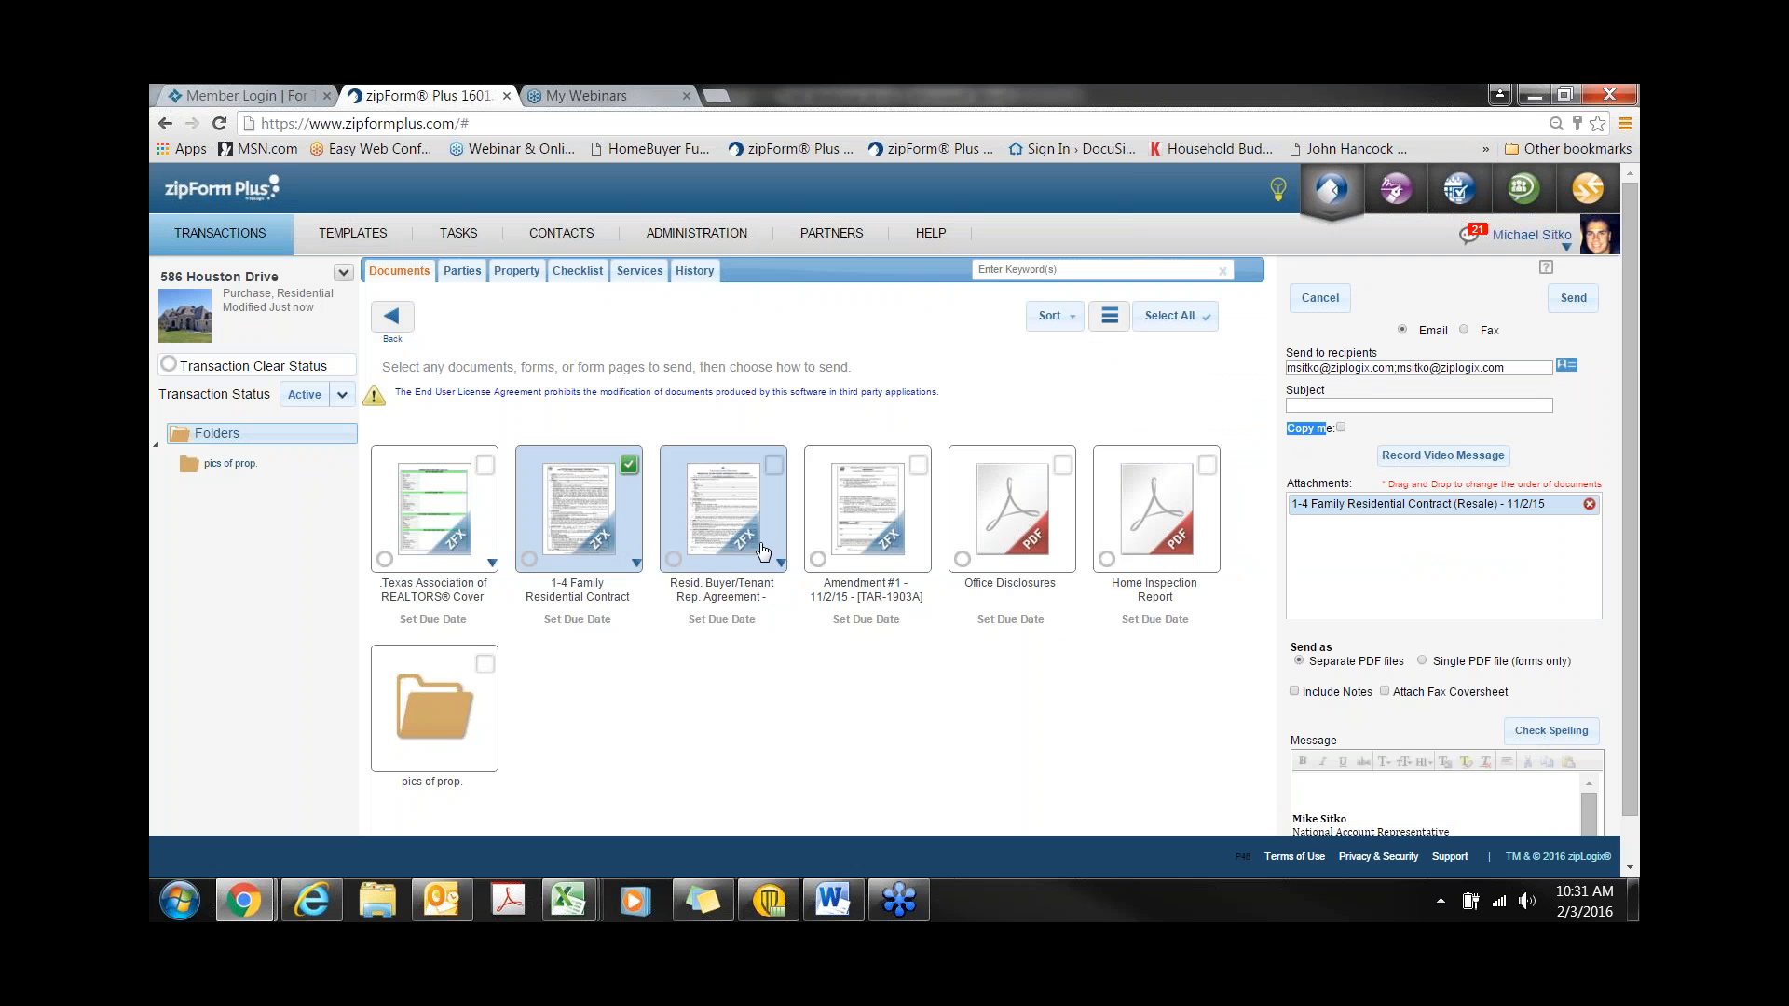
pyautogui.click(839, 536)
pyautogui.click(766, 532)
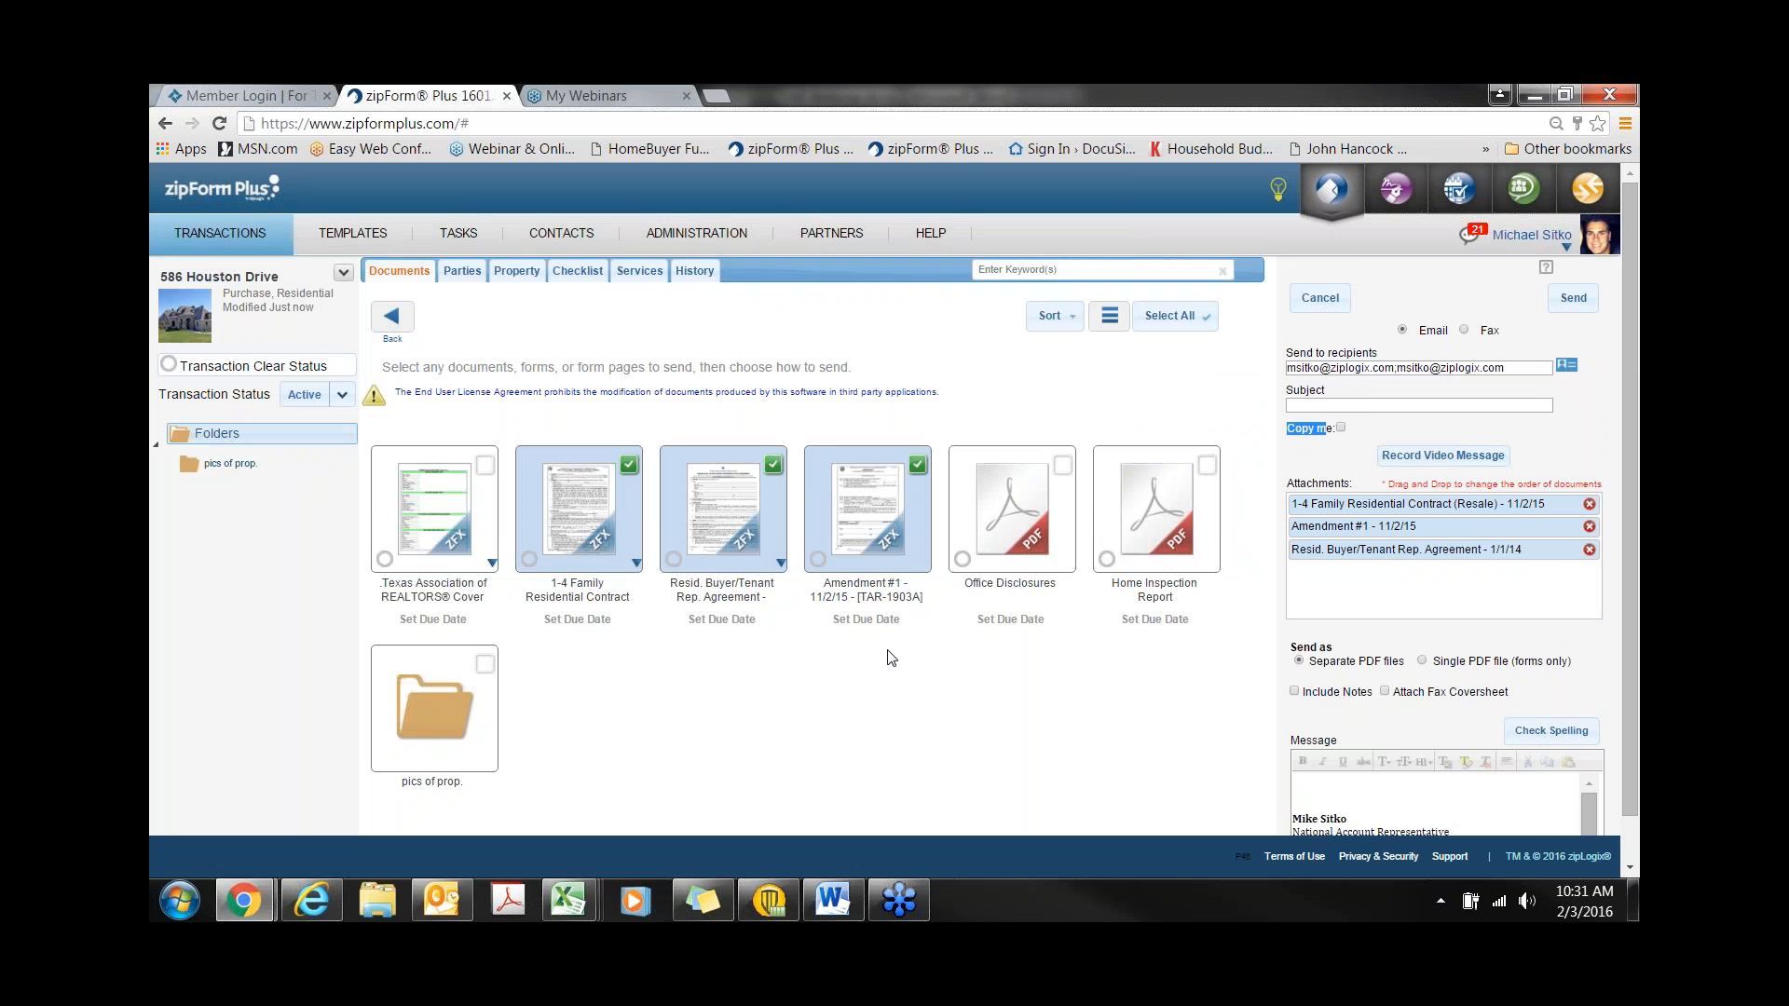
pyautogui.scroll(-1, 891, 658)
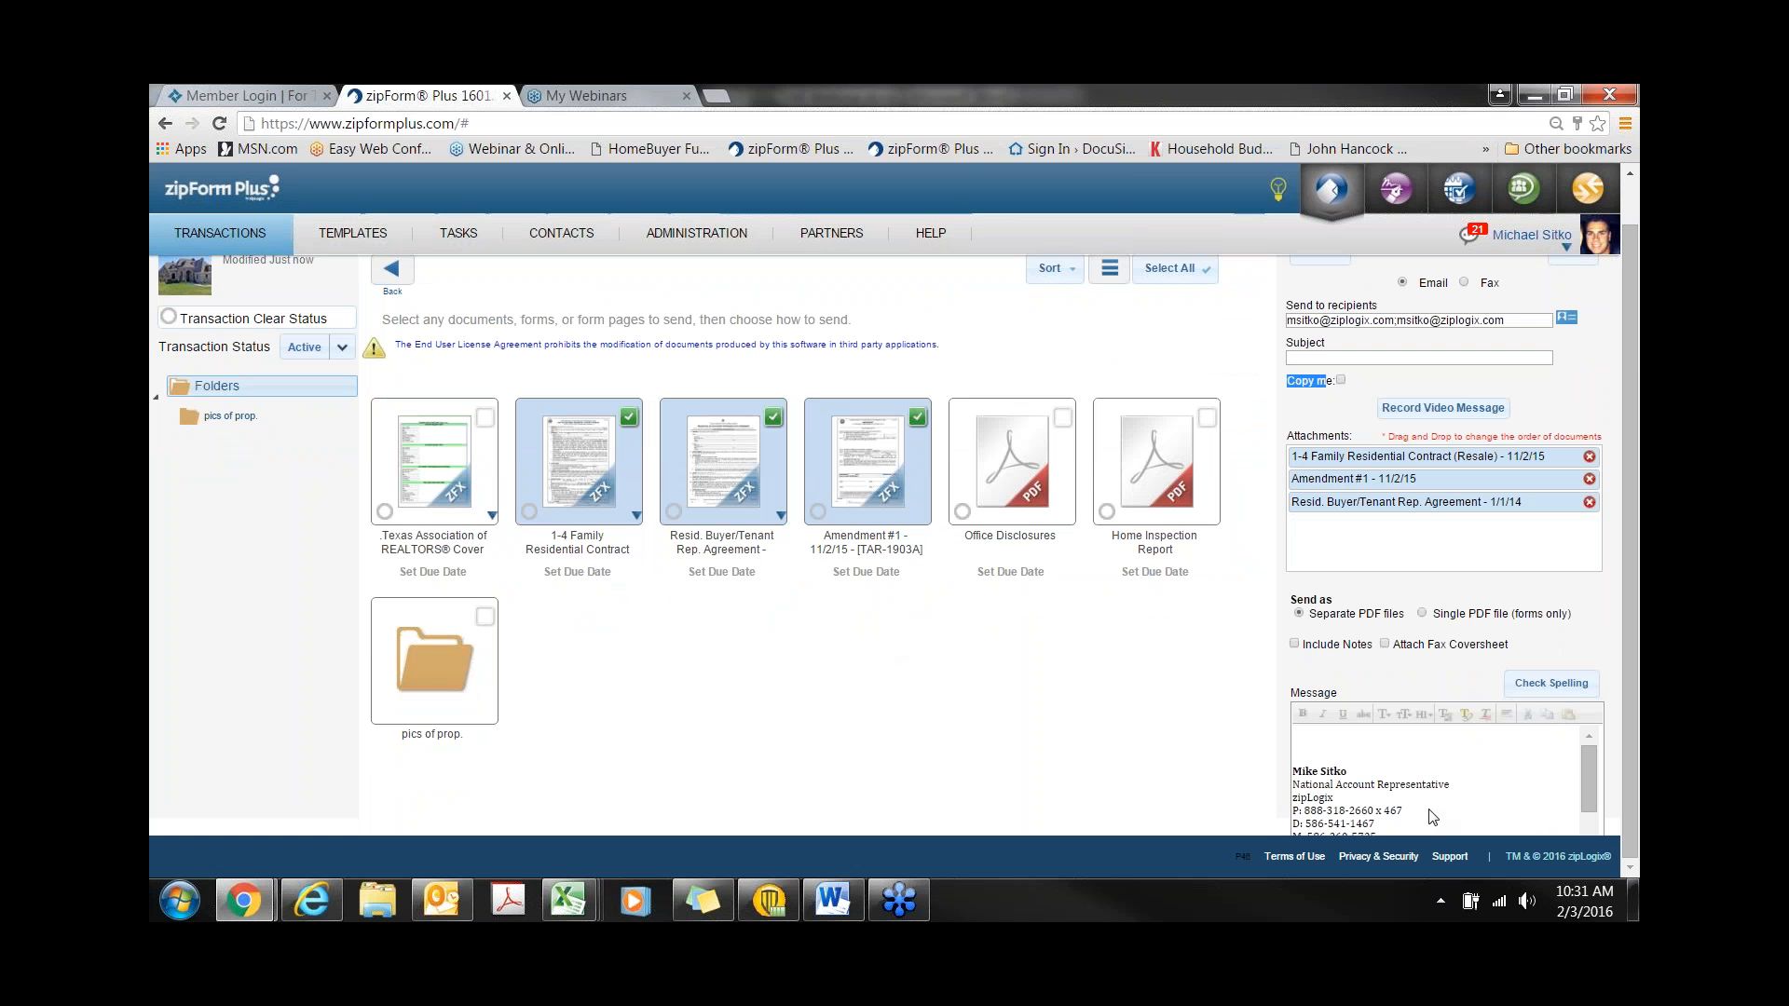
pyautogui.moveTo(1508, 643); pyautogui.dragTo(1393, 650)
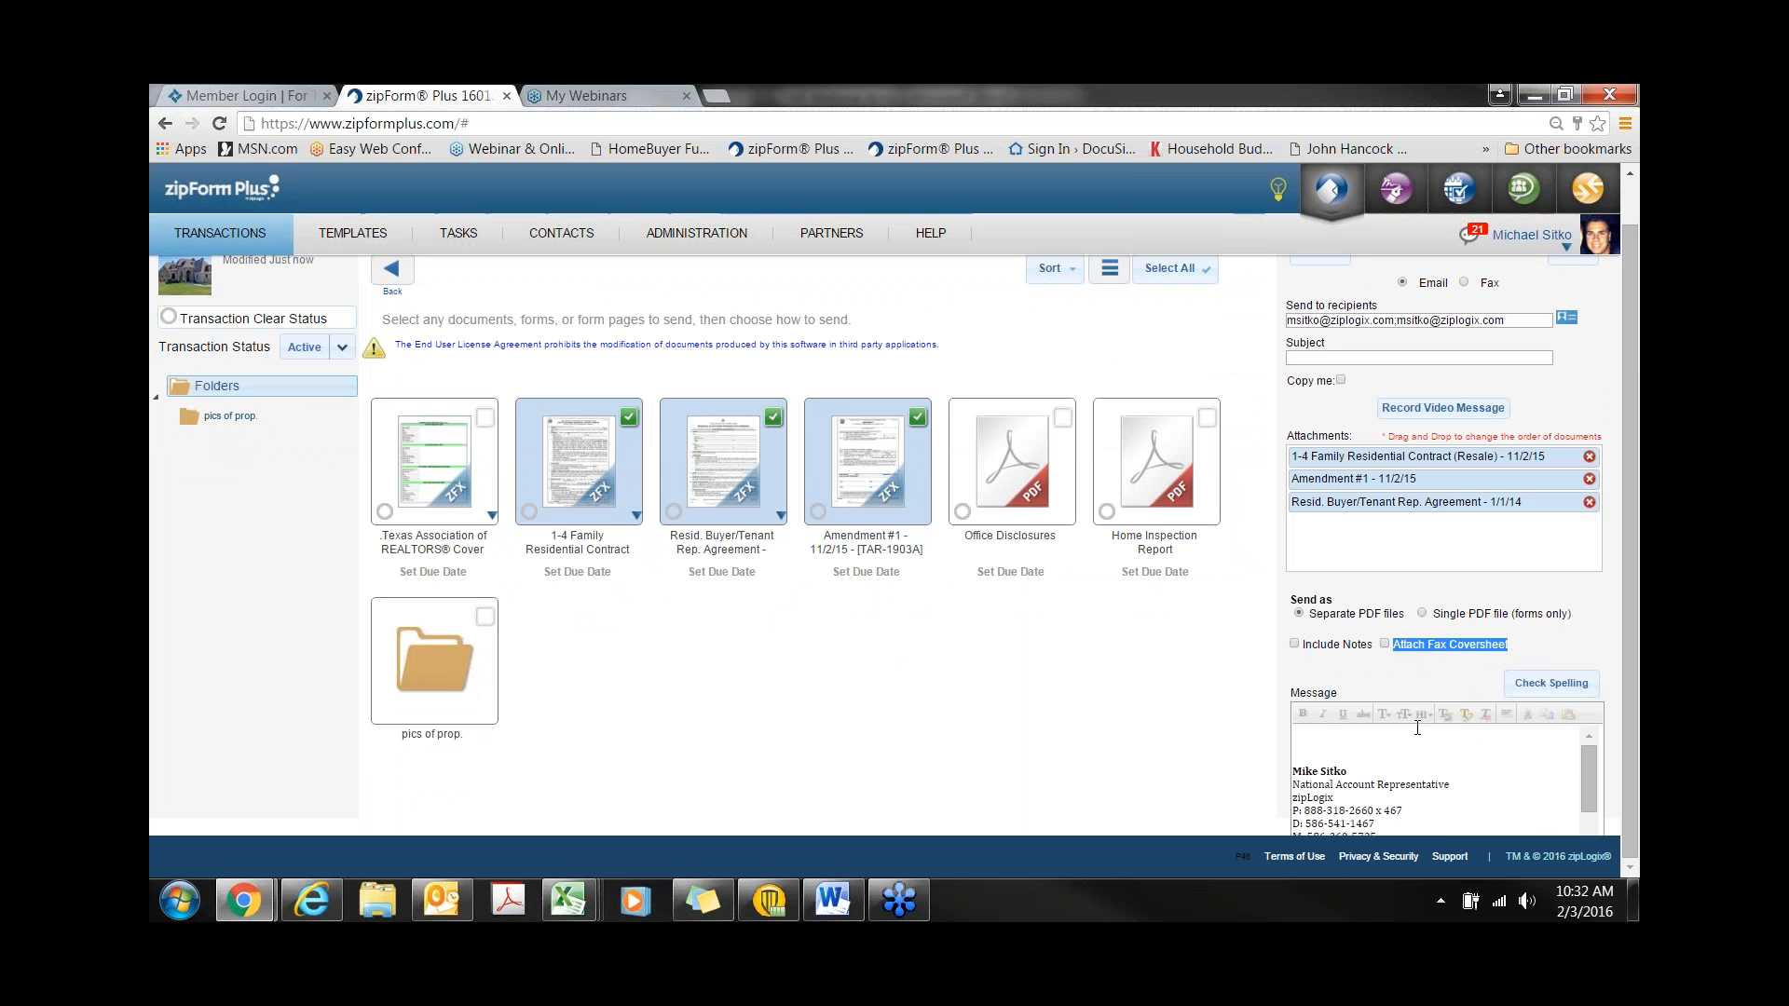
pyautogui.click(1384, 644)
pyautogui.scroll(1, 1388, 653)
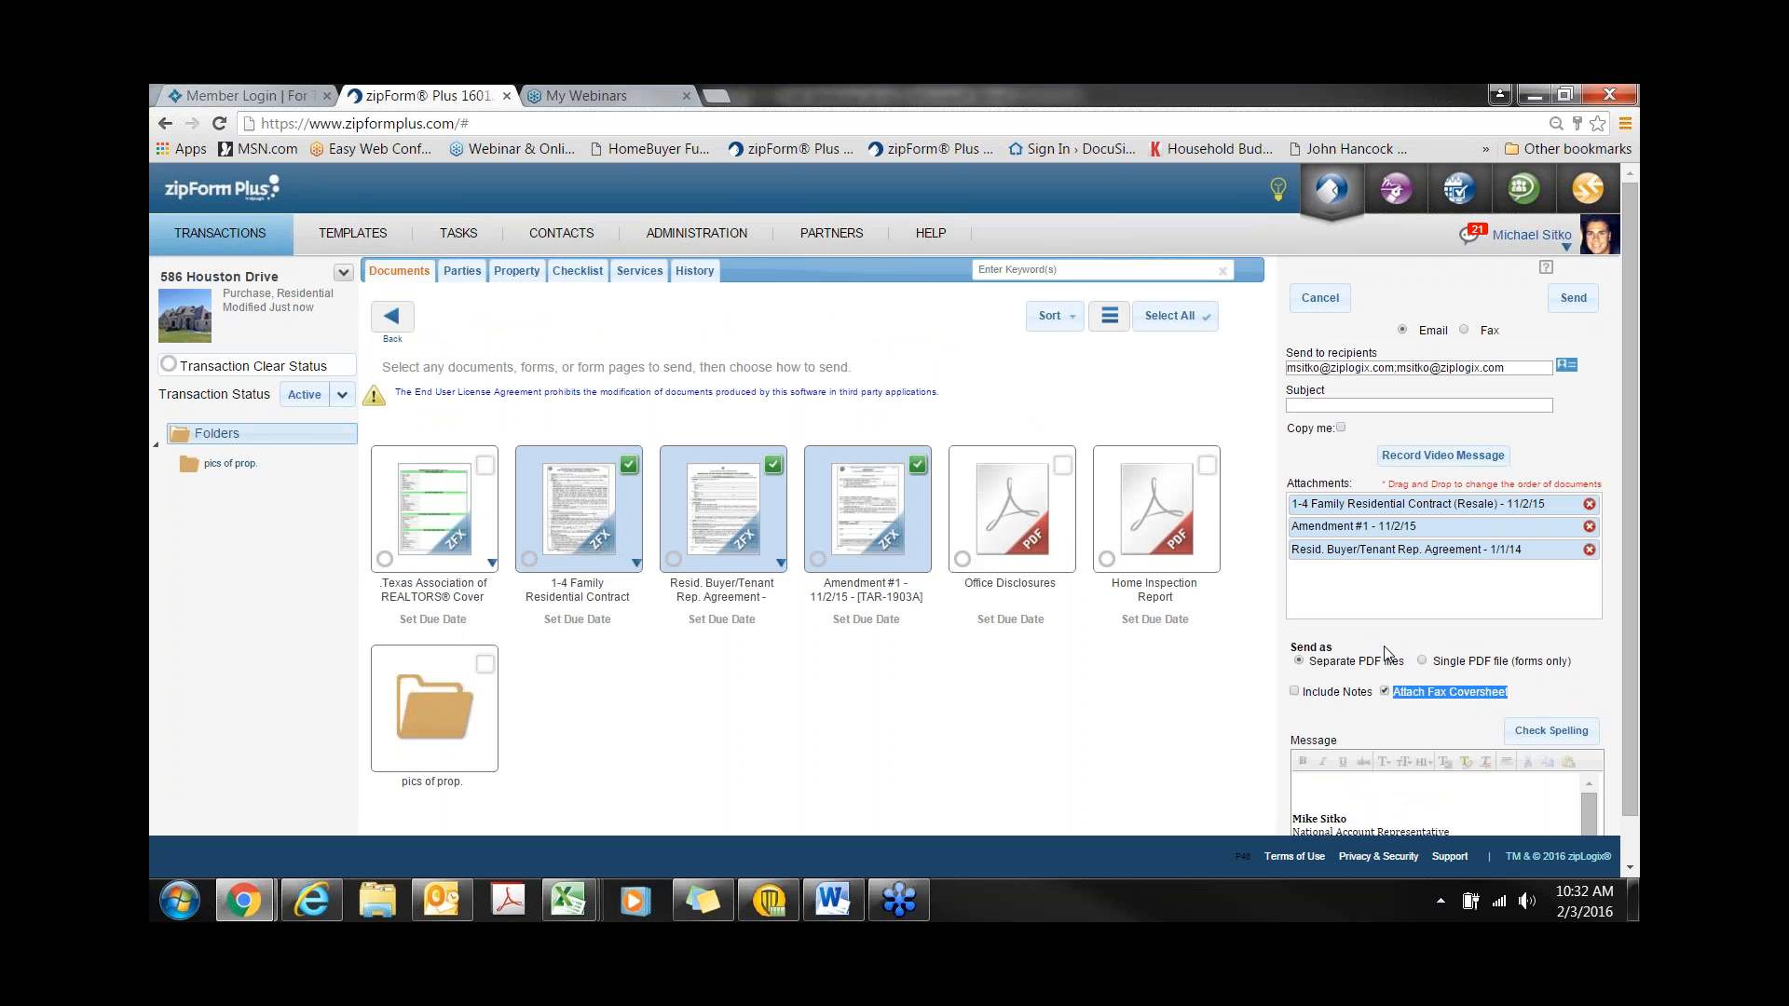
# - Switch delivery to Fax, cancel the send panel unsent, and launch zipConsult in a new tab
pyautogui.click(1464, 331)
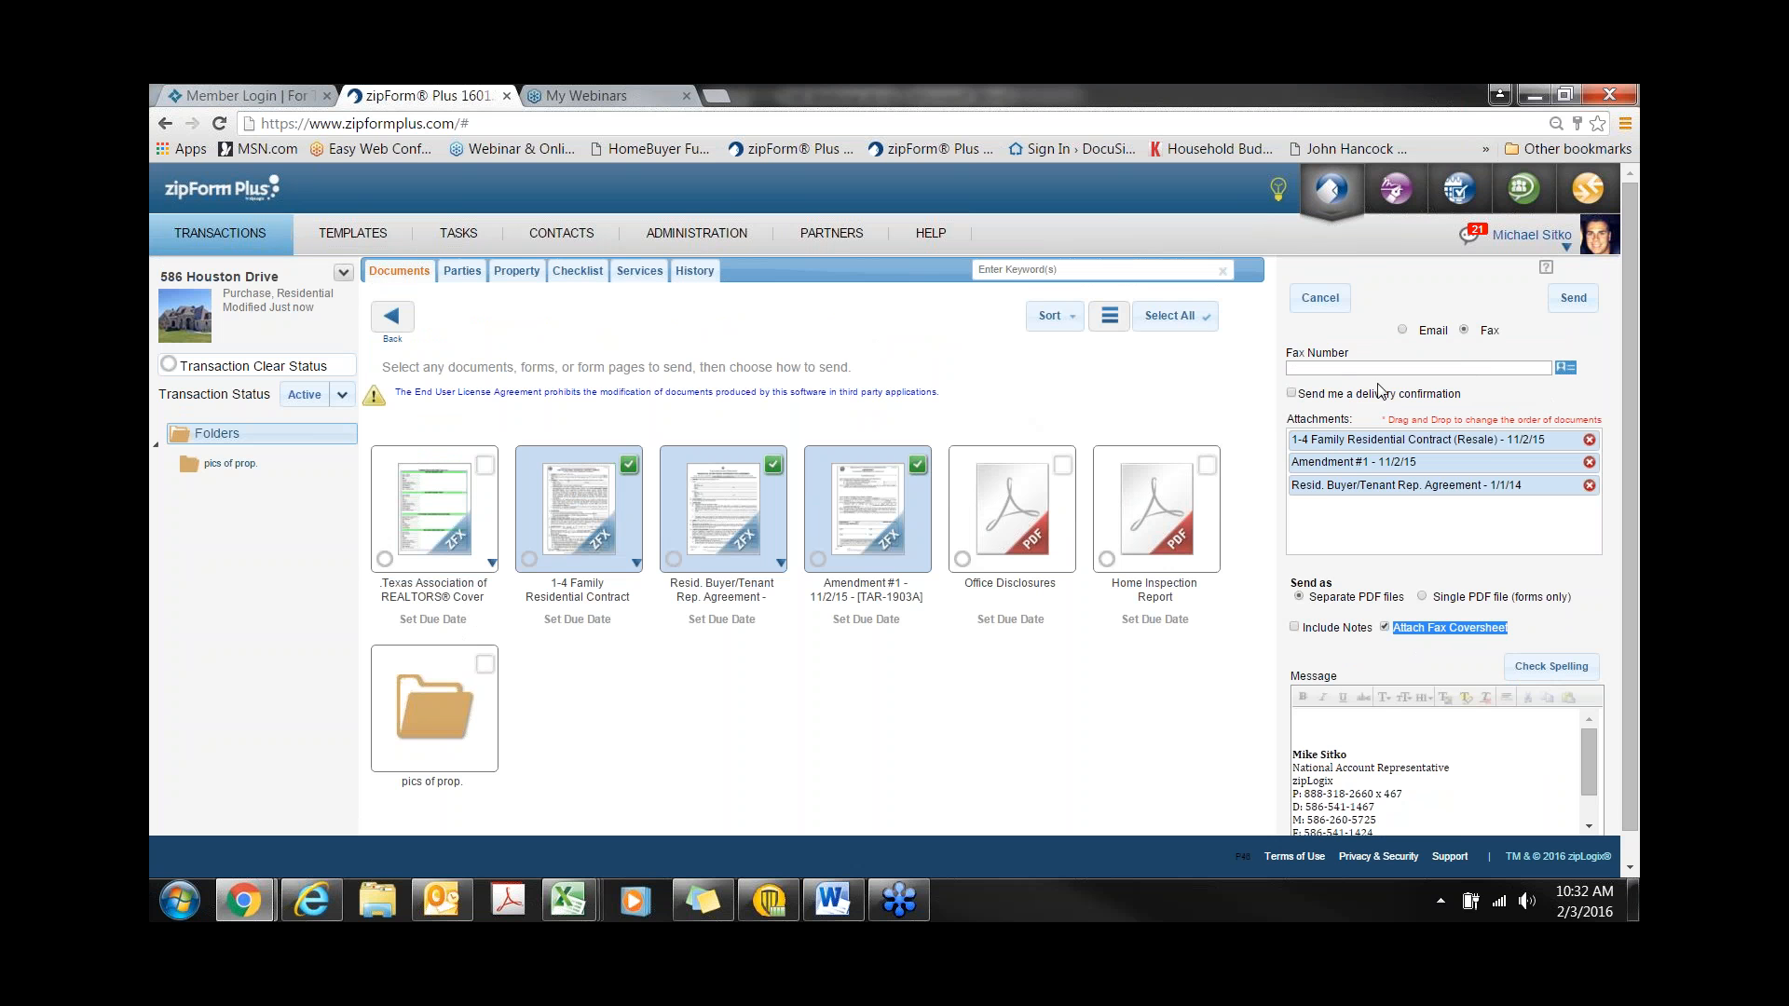
pyautogui.click(1340, 298)
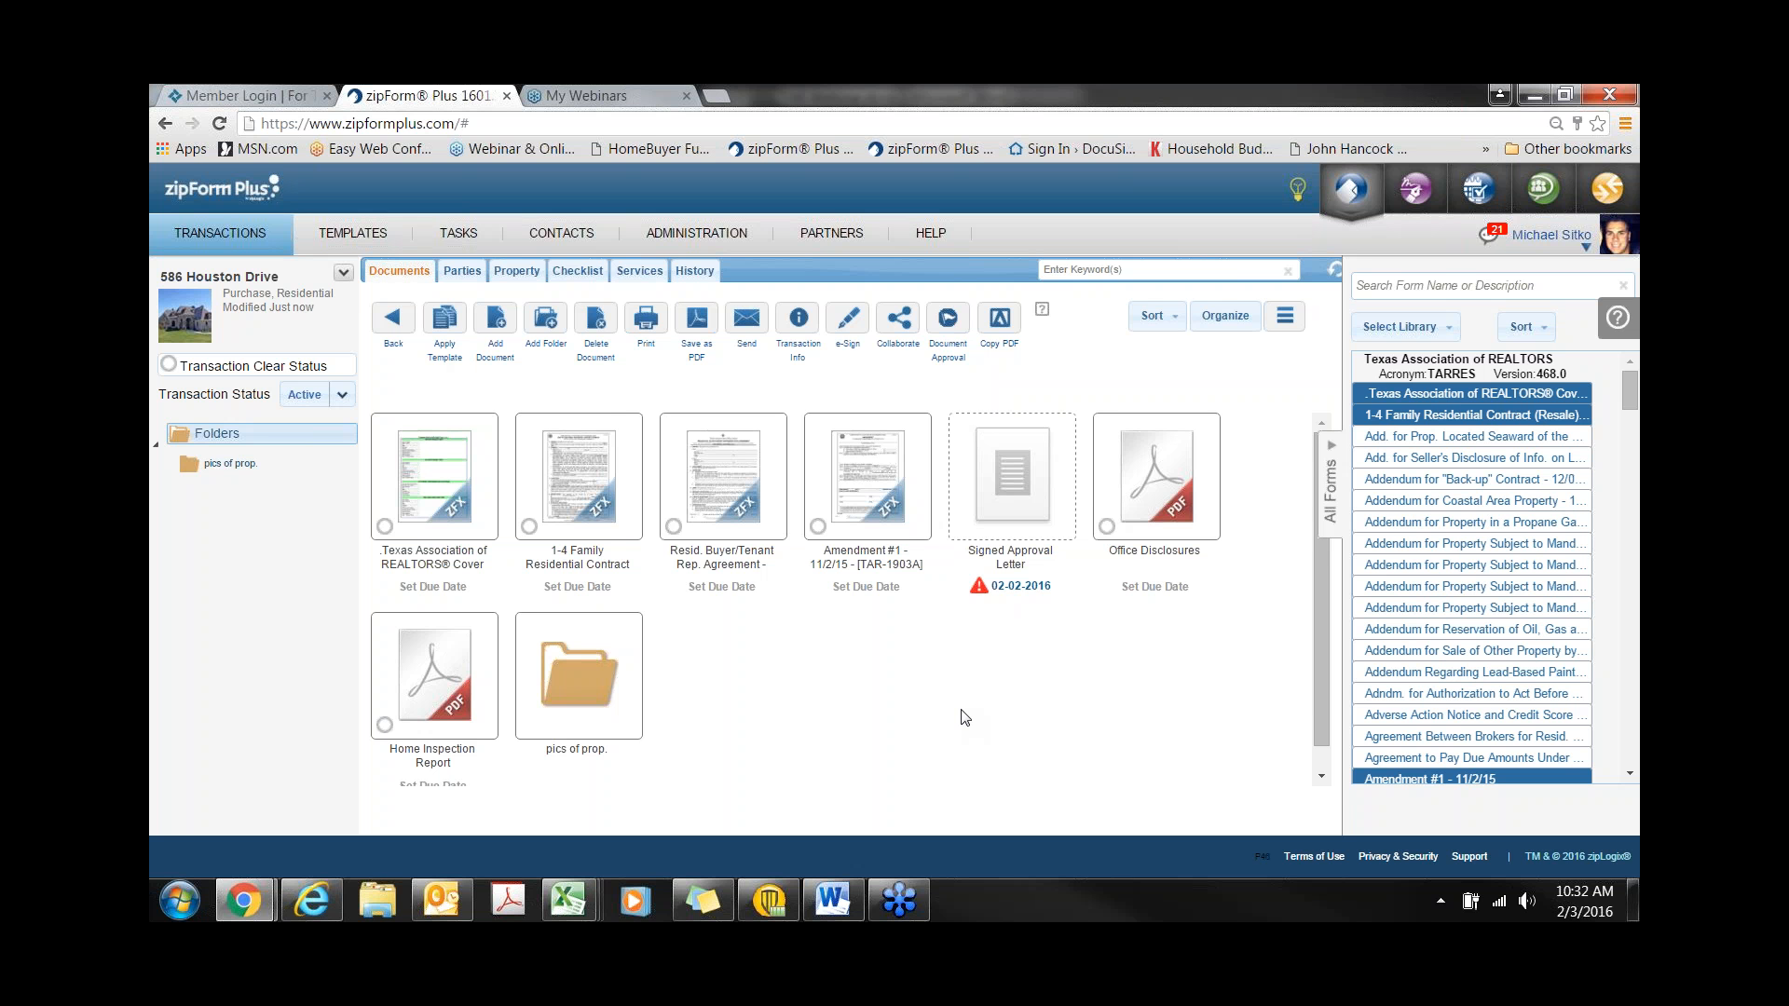
pyautogui.click(1552, 199)
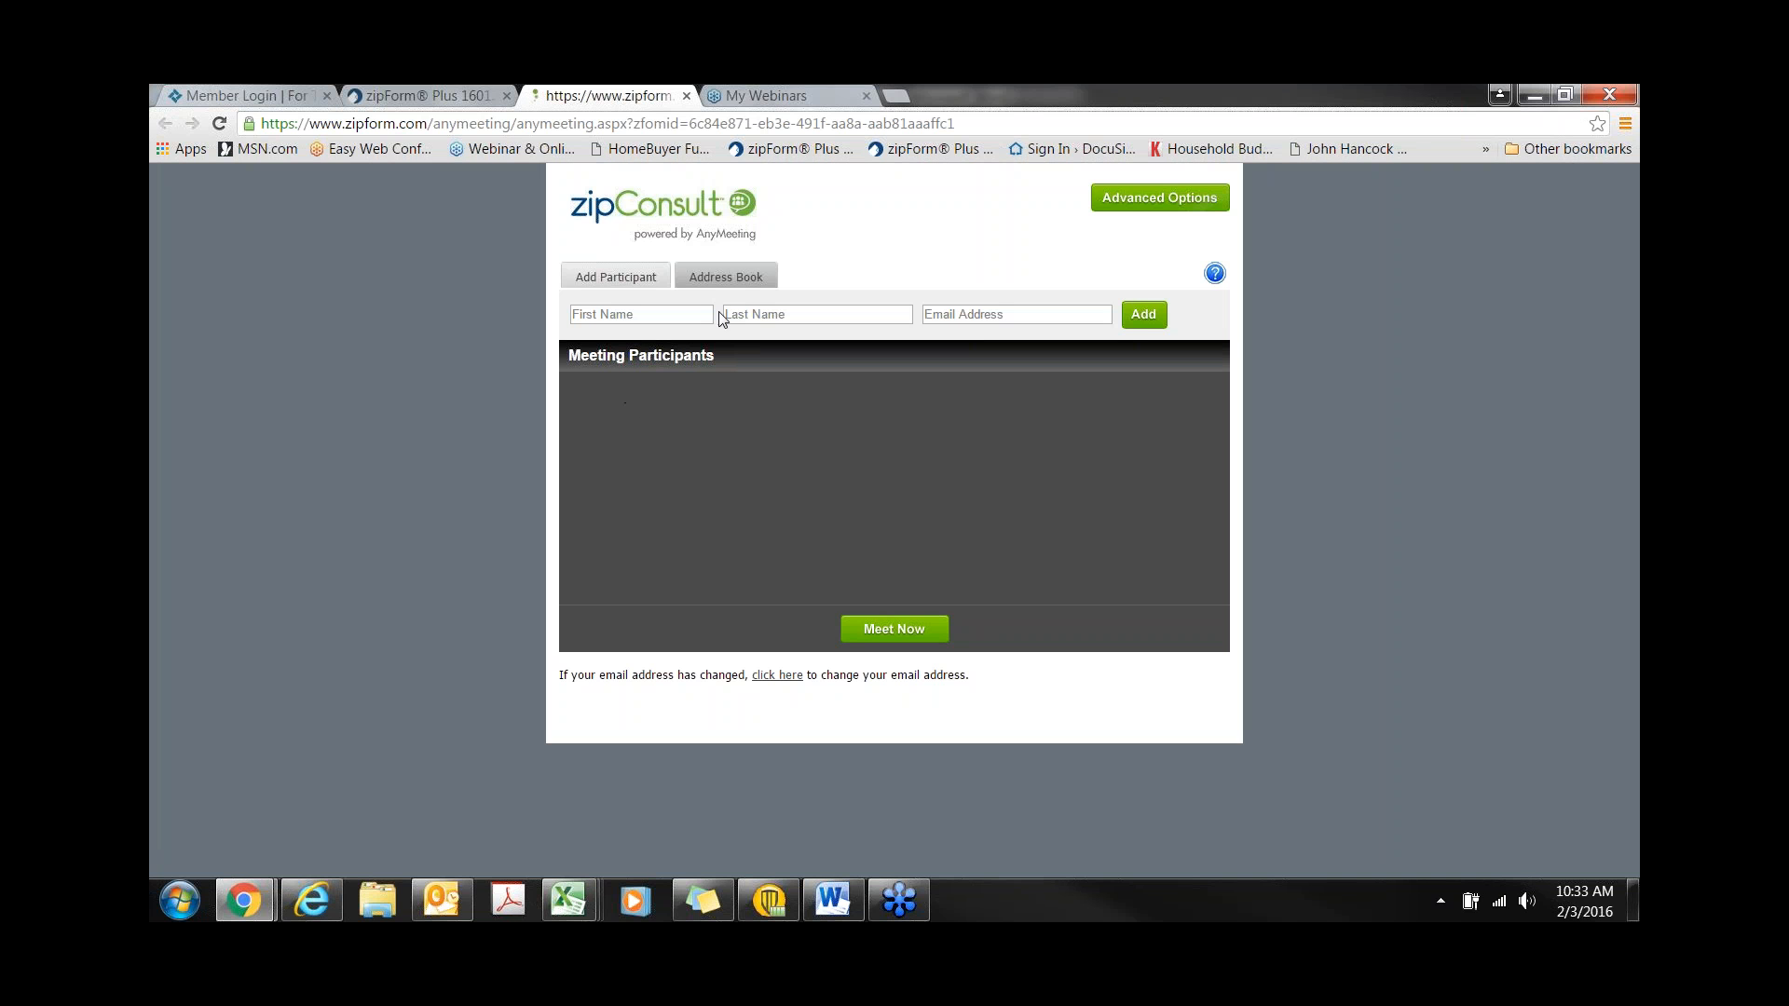
pyautogui.click(725, 281)
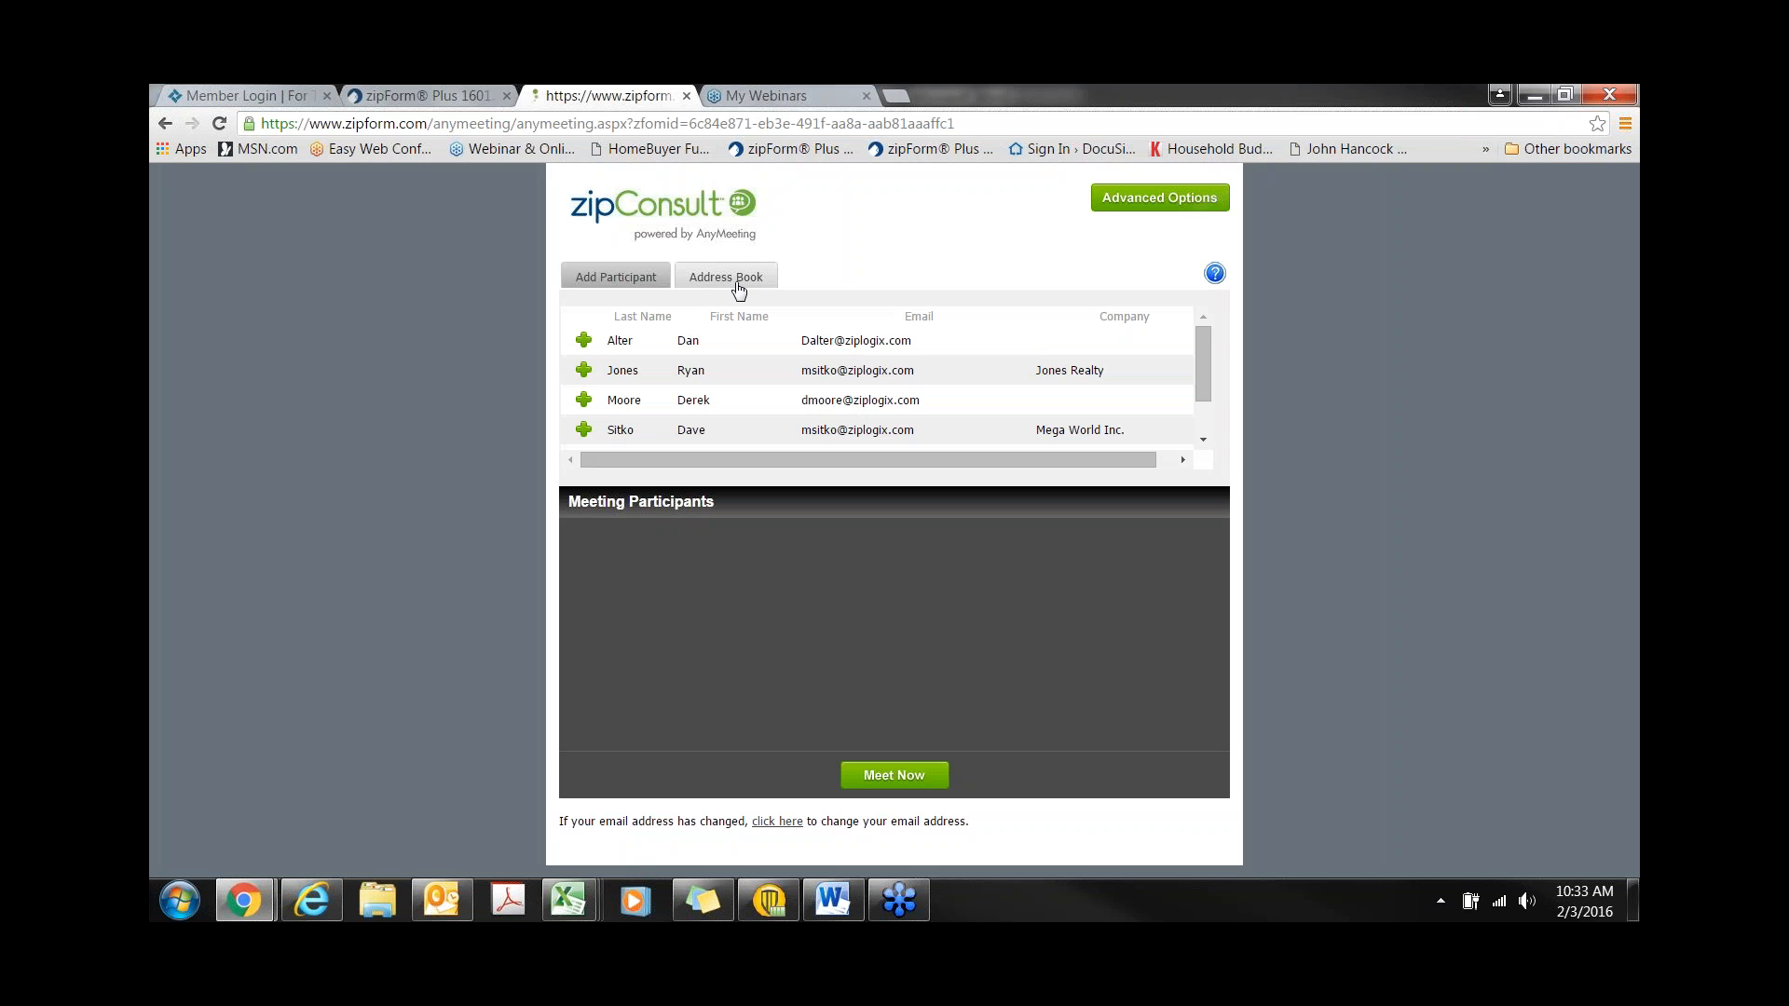
pyautogui.scroll(-2, 858, 433)
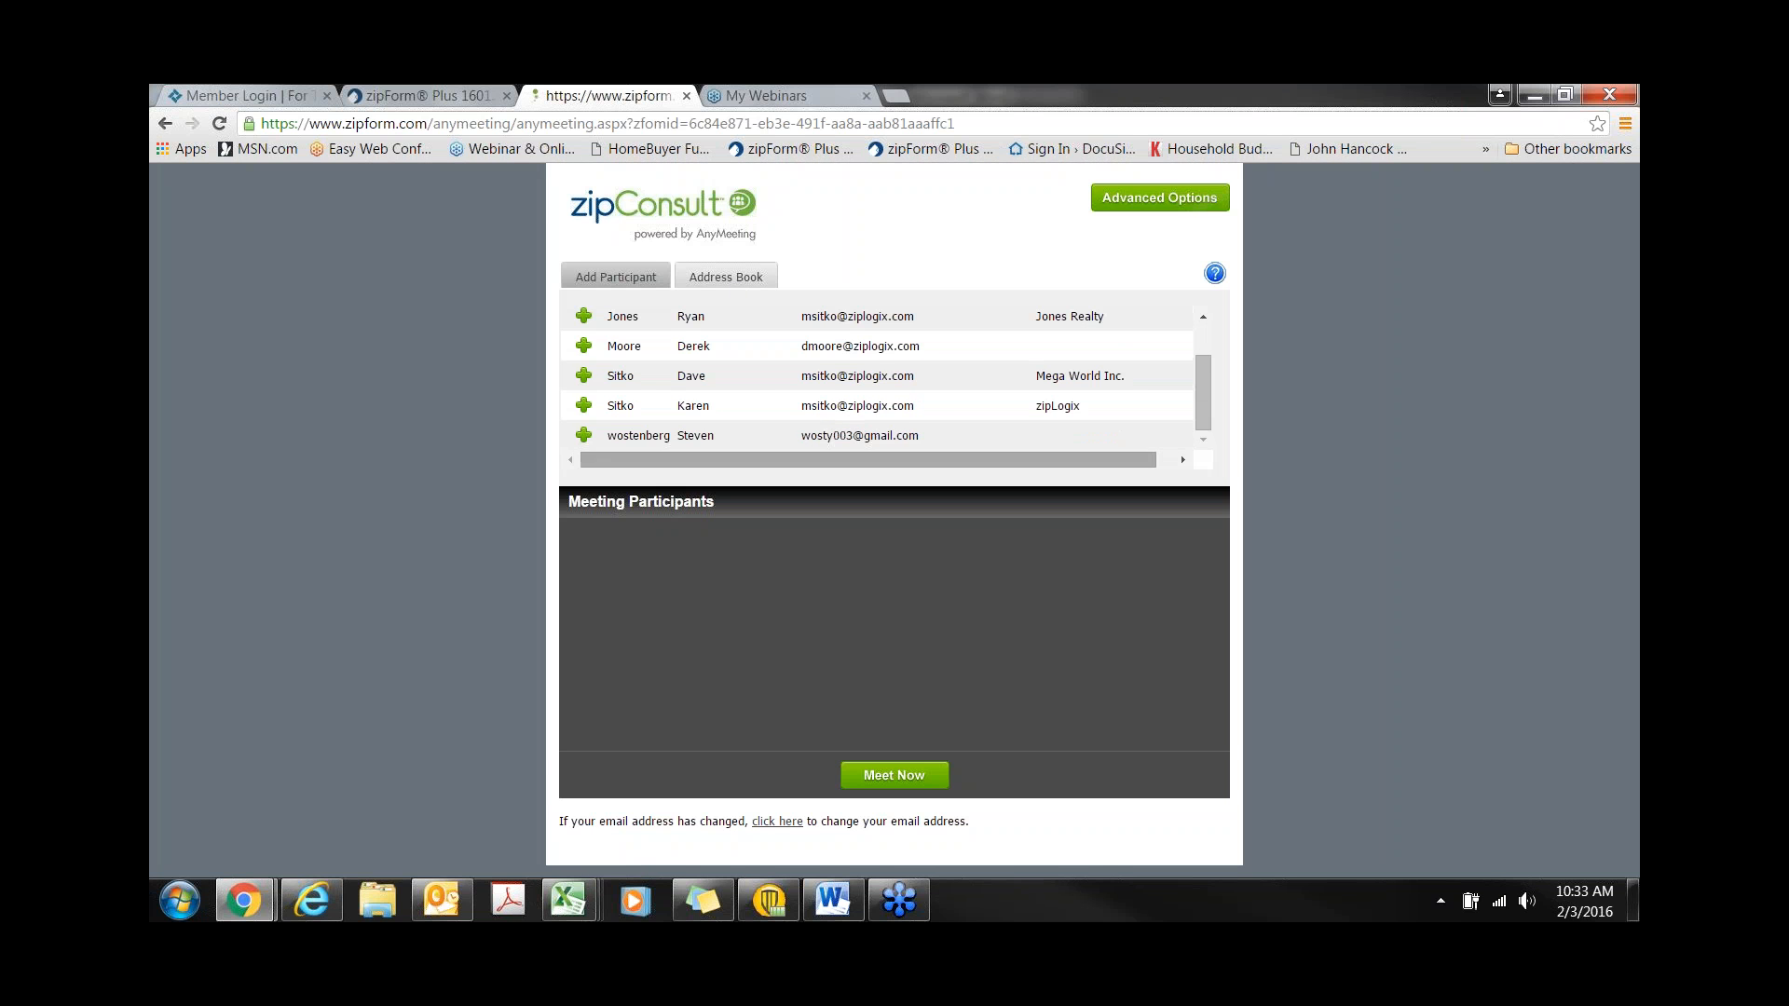
pyautogui.click(585, 376)
pyautogui.scroll(-2, 585, 378)
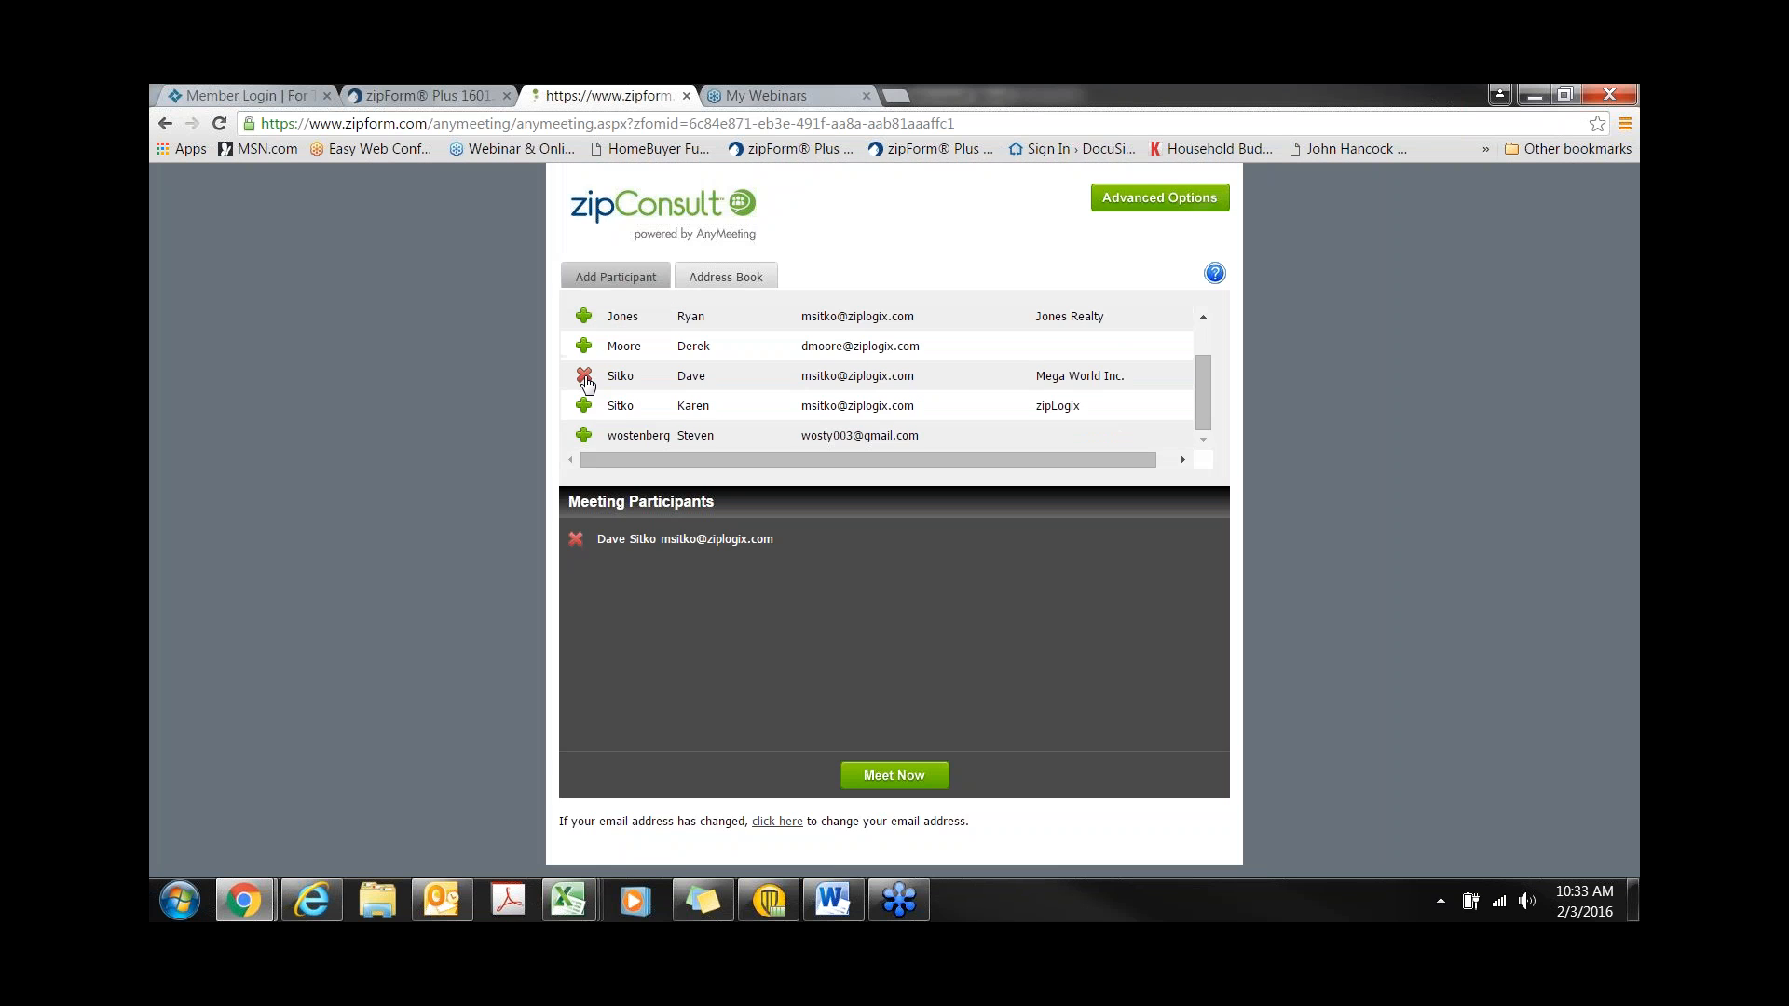
pyautogui.click(585, 407)
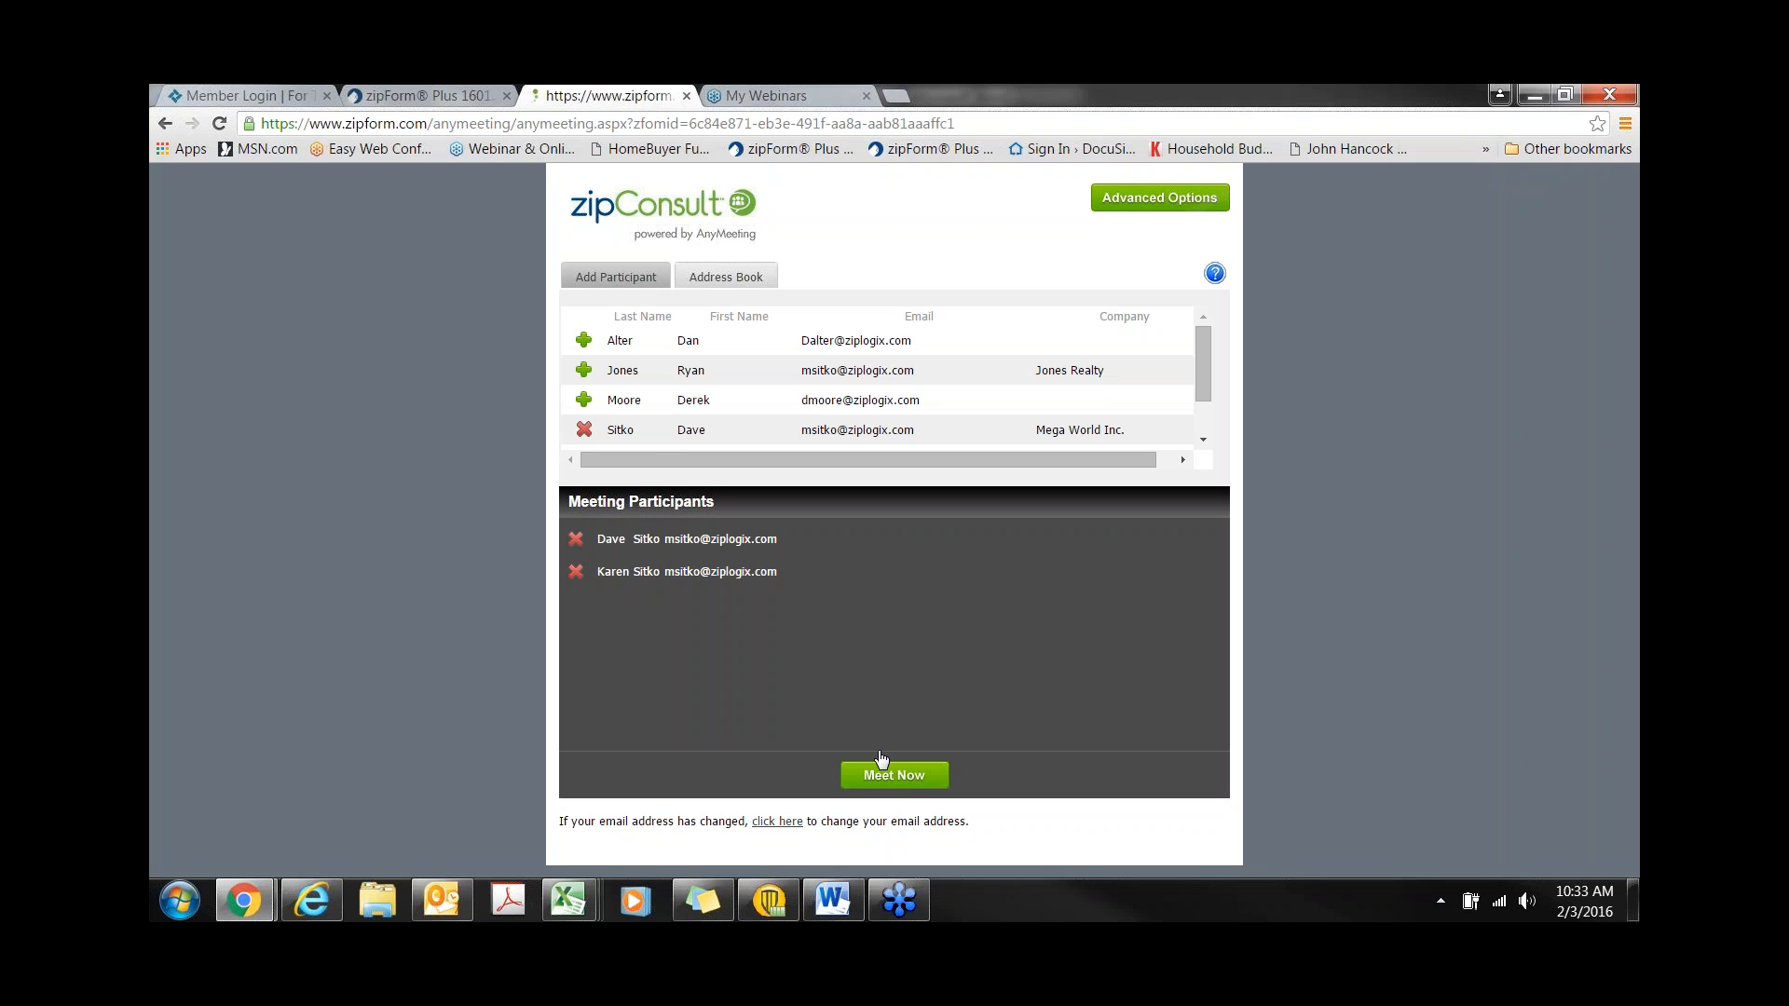
pyautogui.click(456, 105)
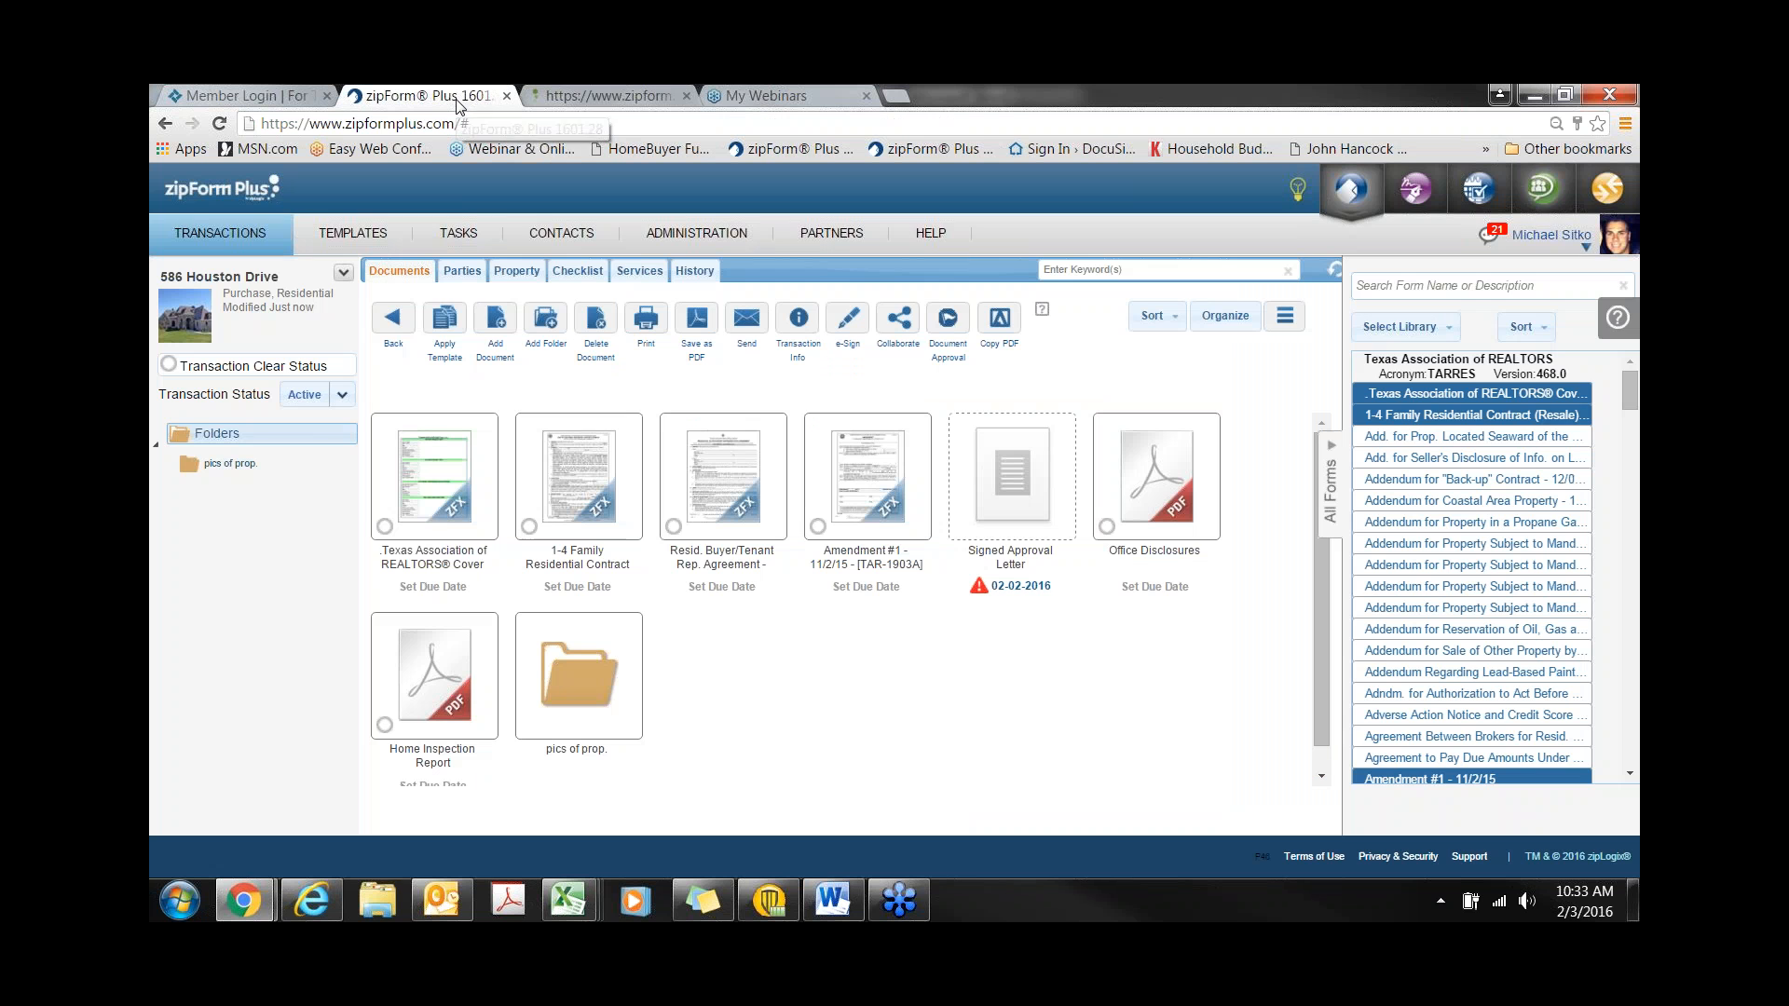
pyautogui.doubleClick(590, 473)
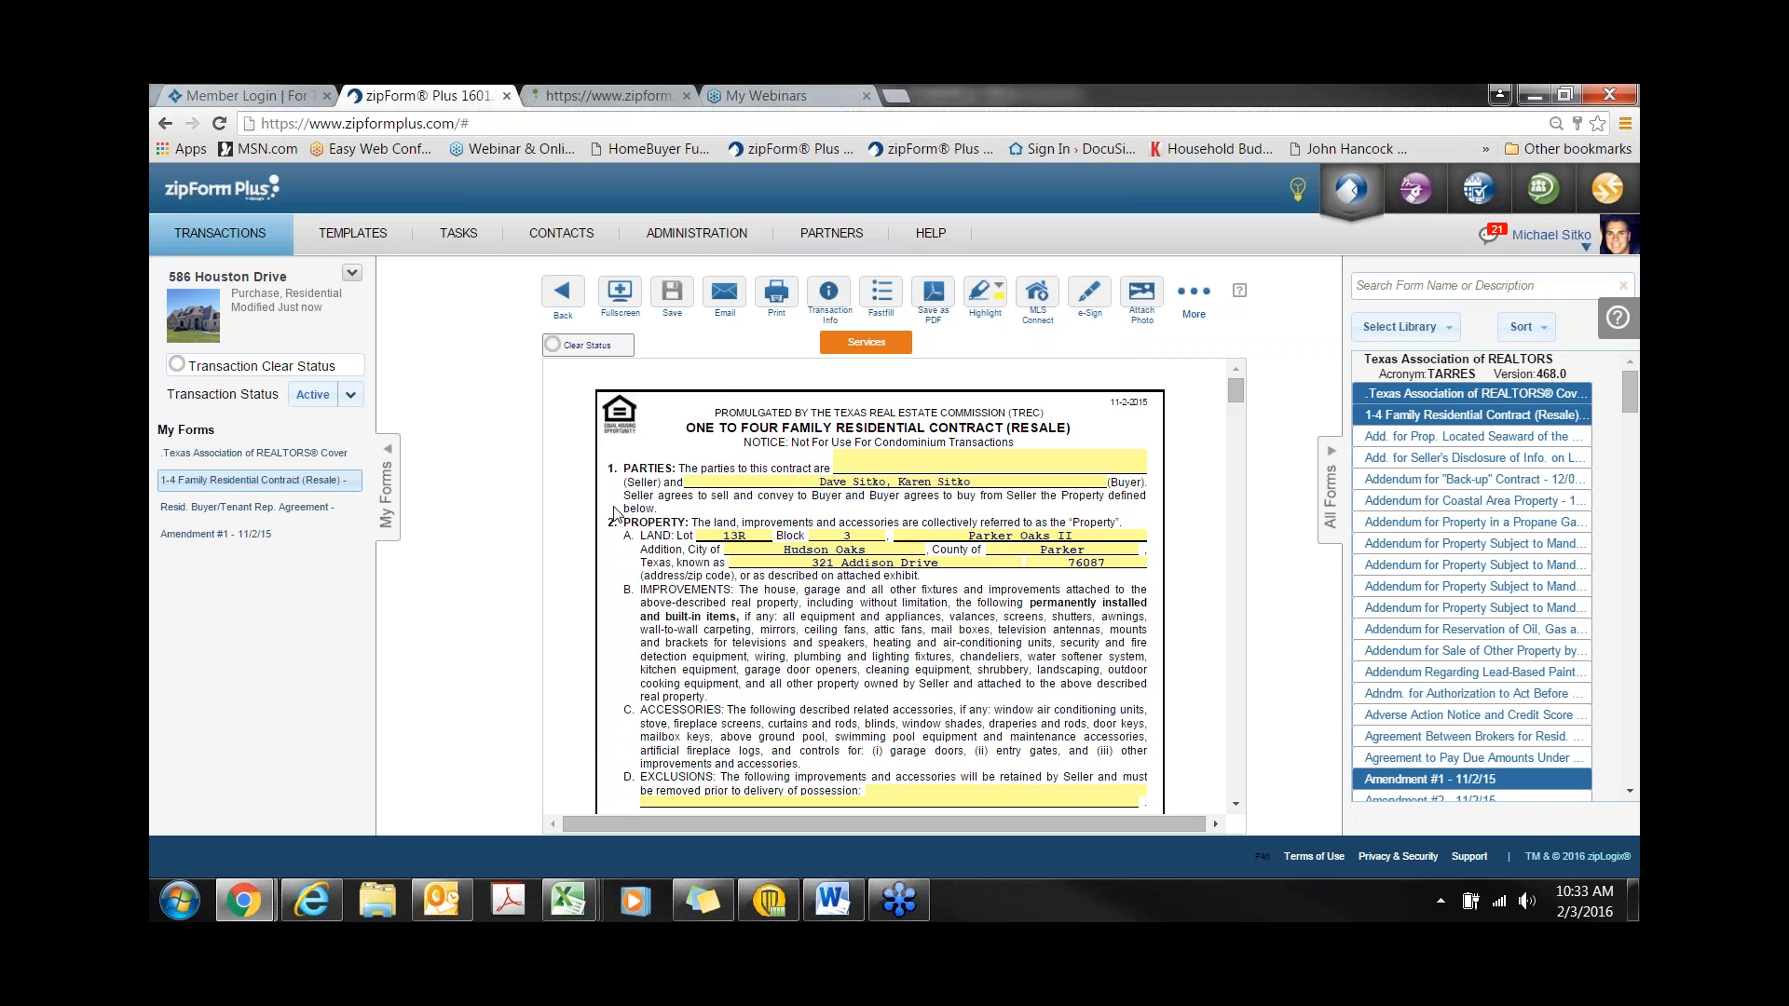
pyautogui.scroll(-1, 615, 515)
pyautogui.scroll(-1, 615, 515)
pyautogui.scroll(-5, 615, 515)
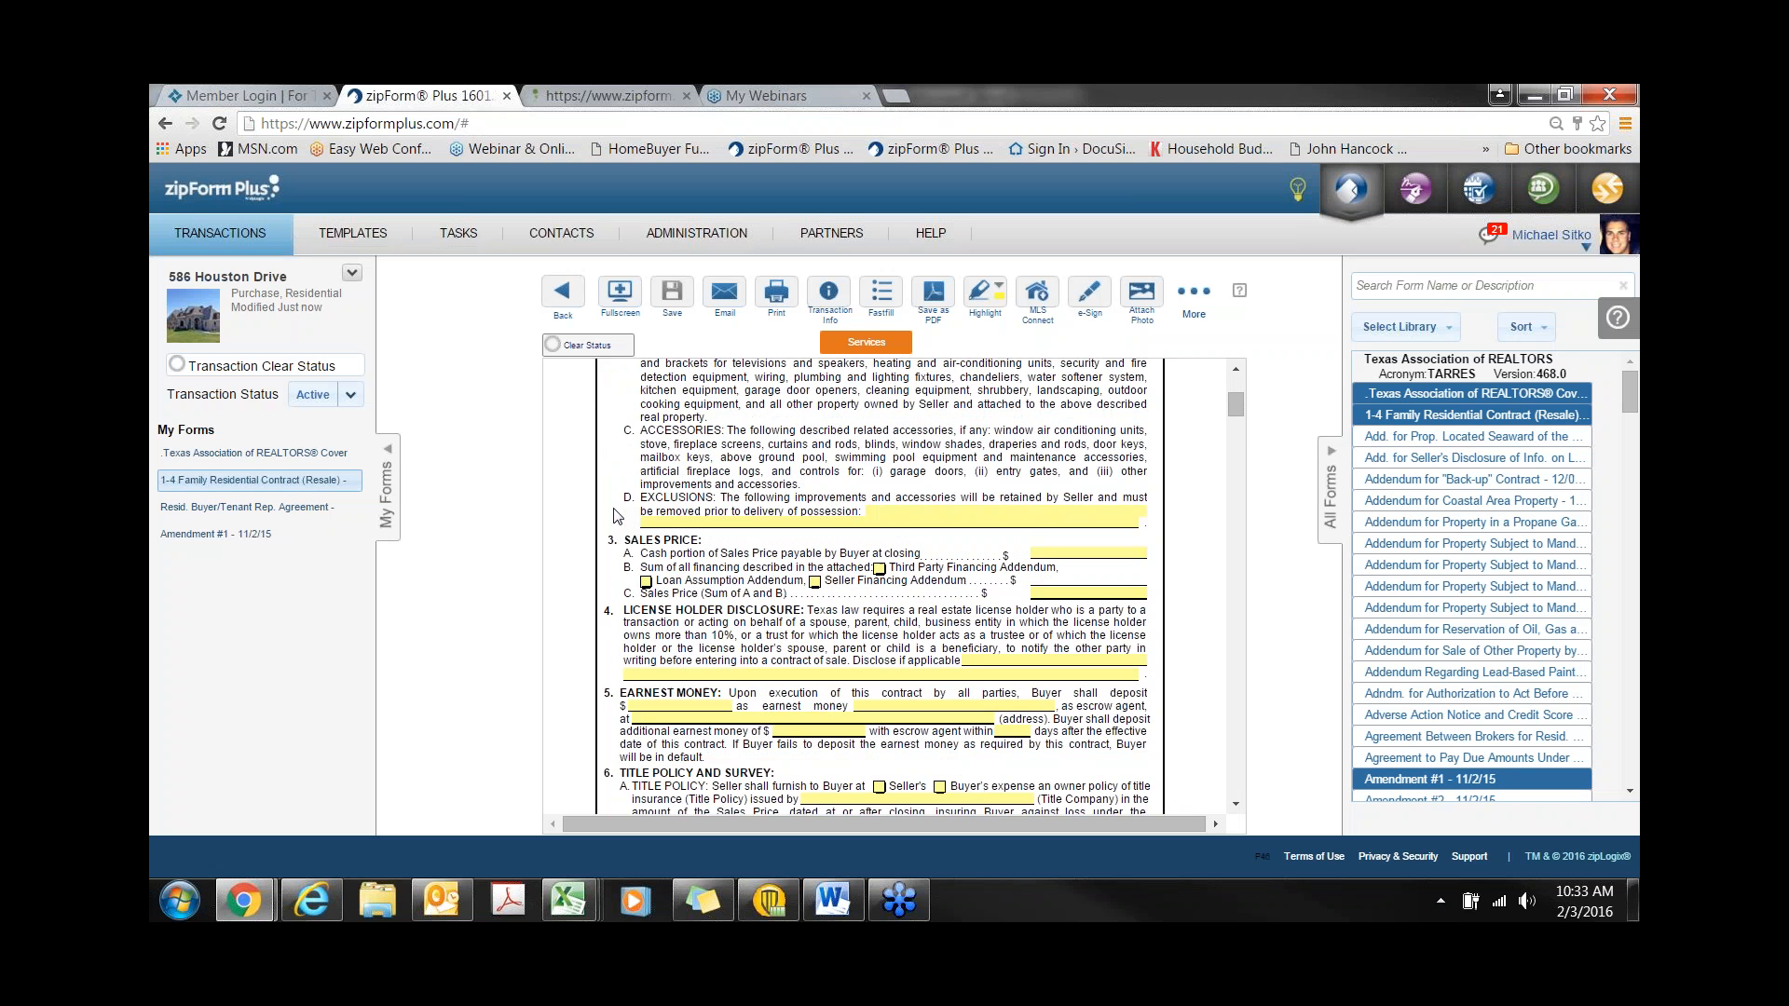
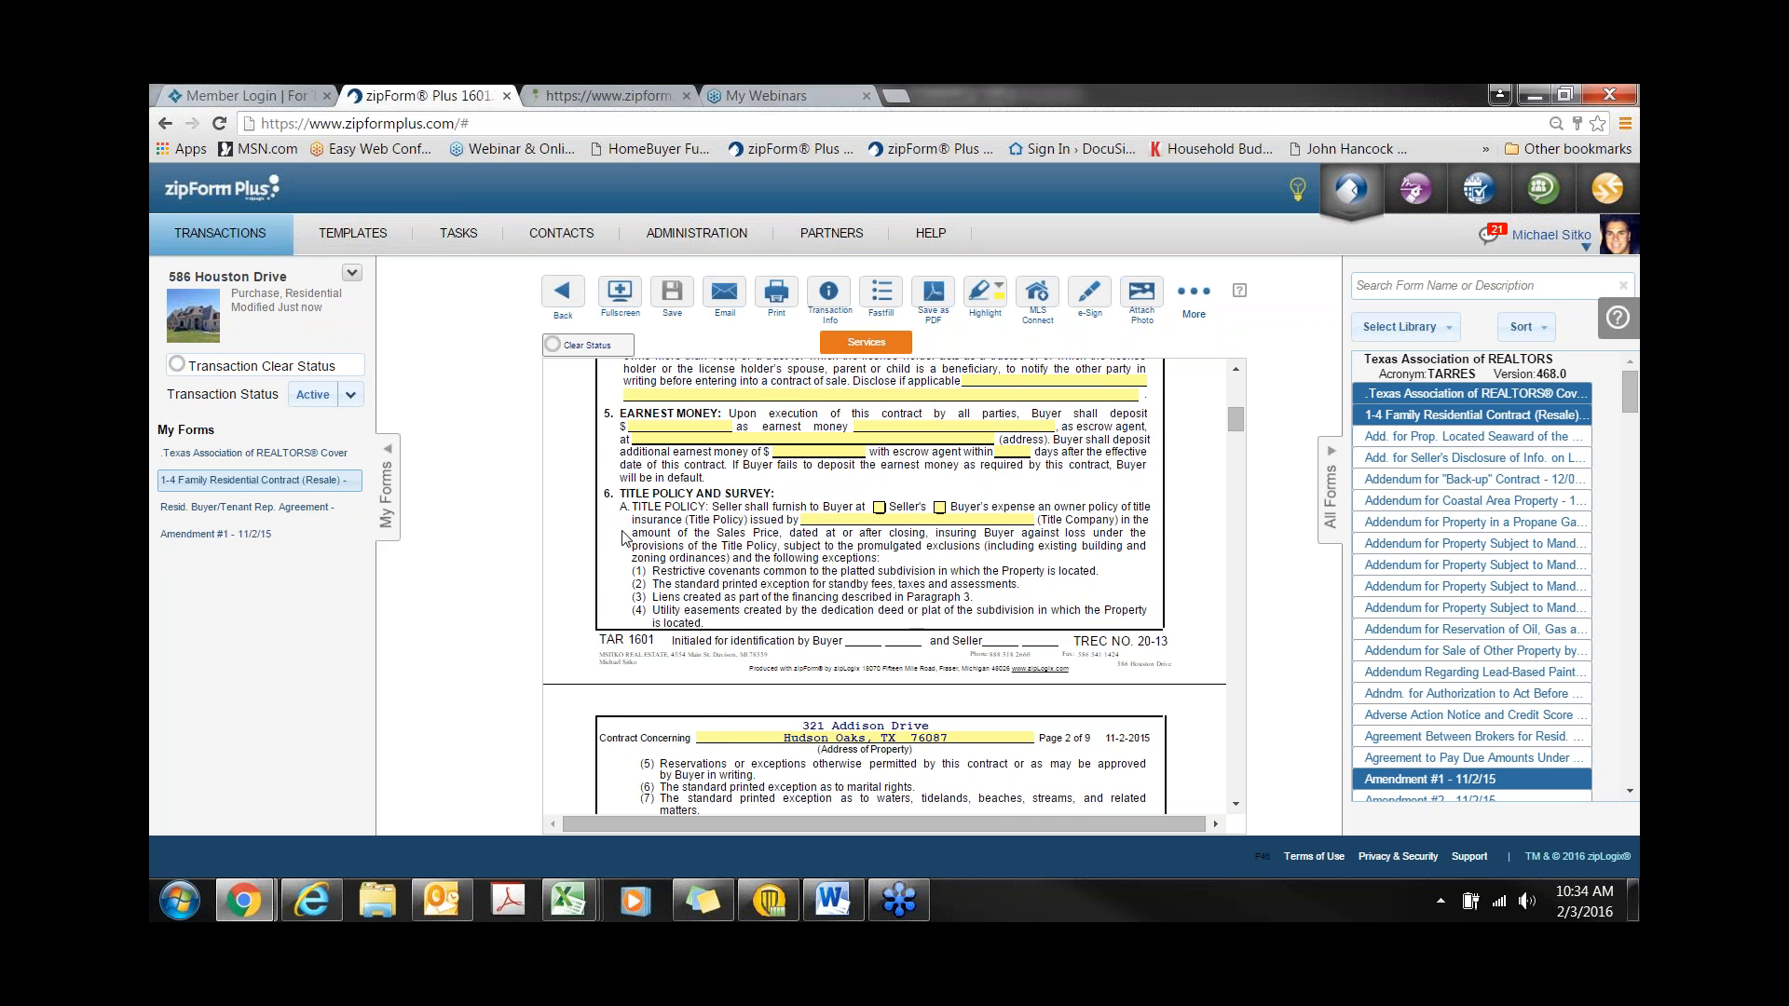
# - Switch the residential contract to its fill-in field list and back to the form view
pyautogui.scroll(5, 624, 538)
pyautogui.scroll(1, 876, 587)
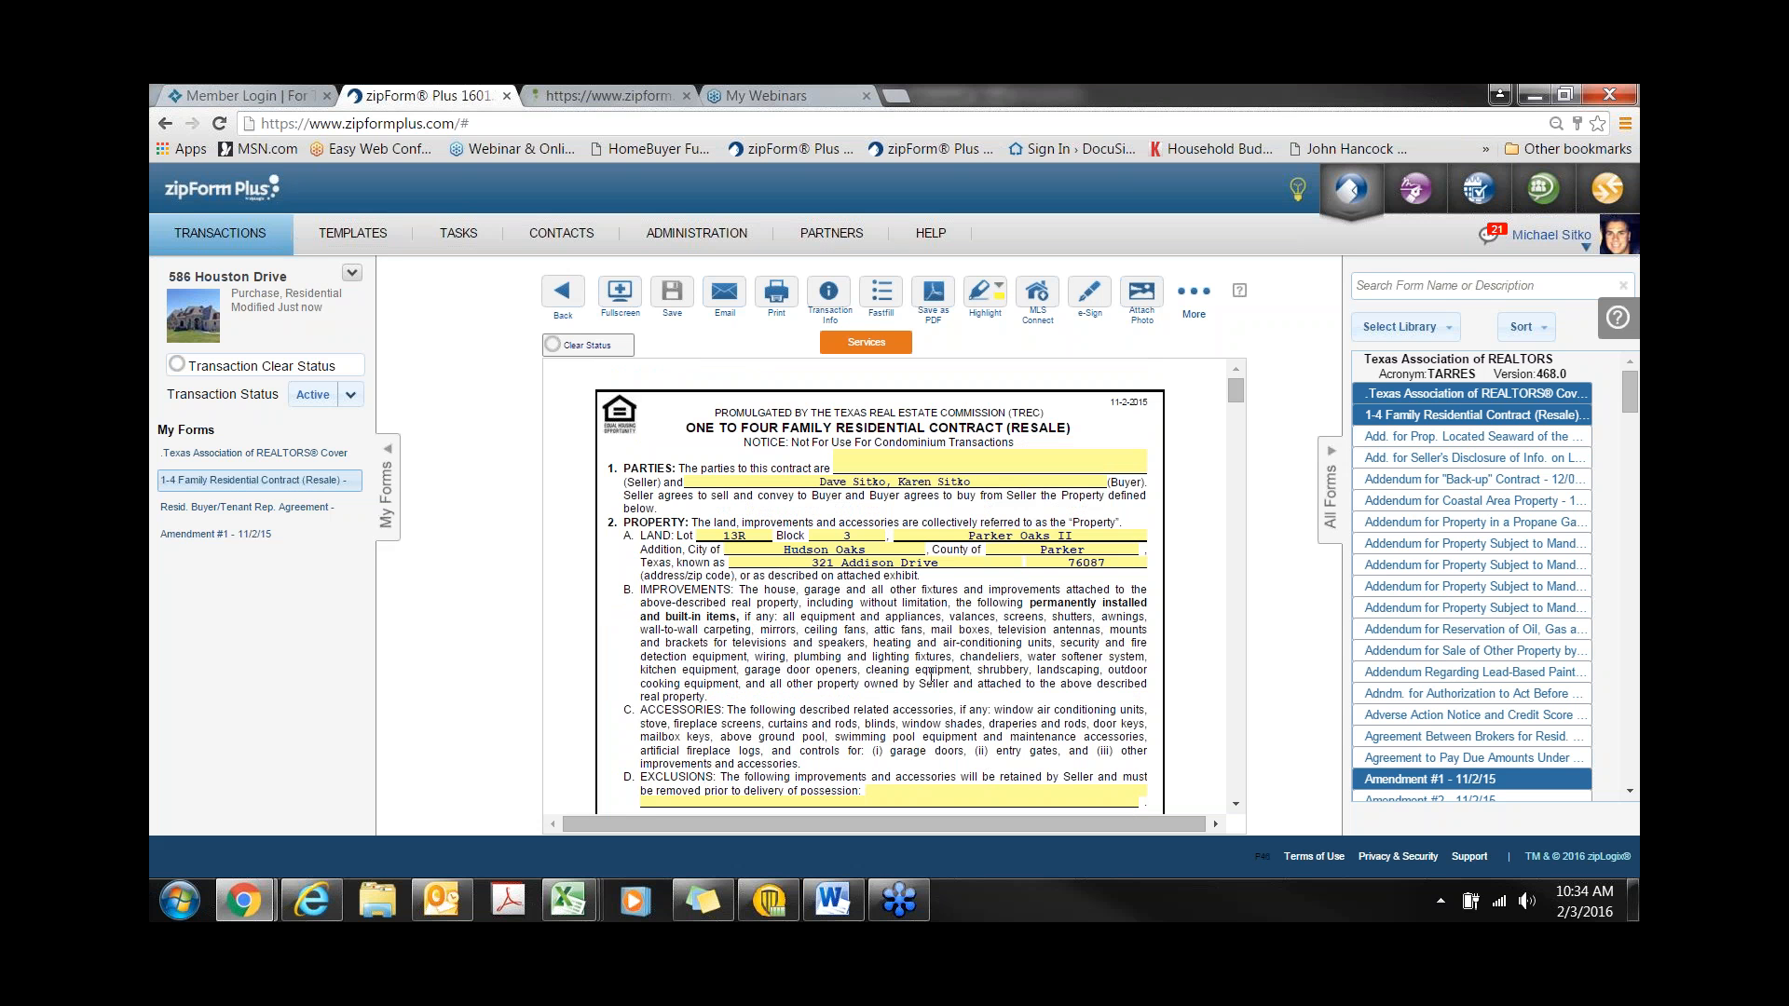
pyautogui.click(884, 296)
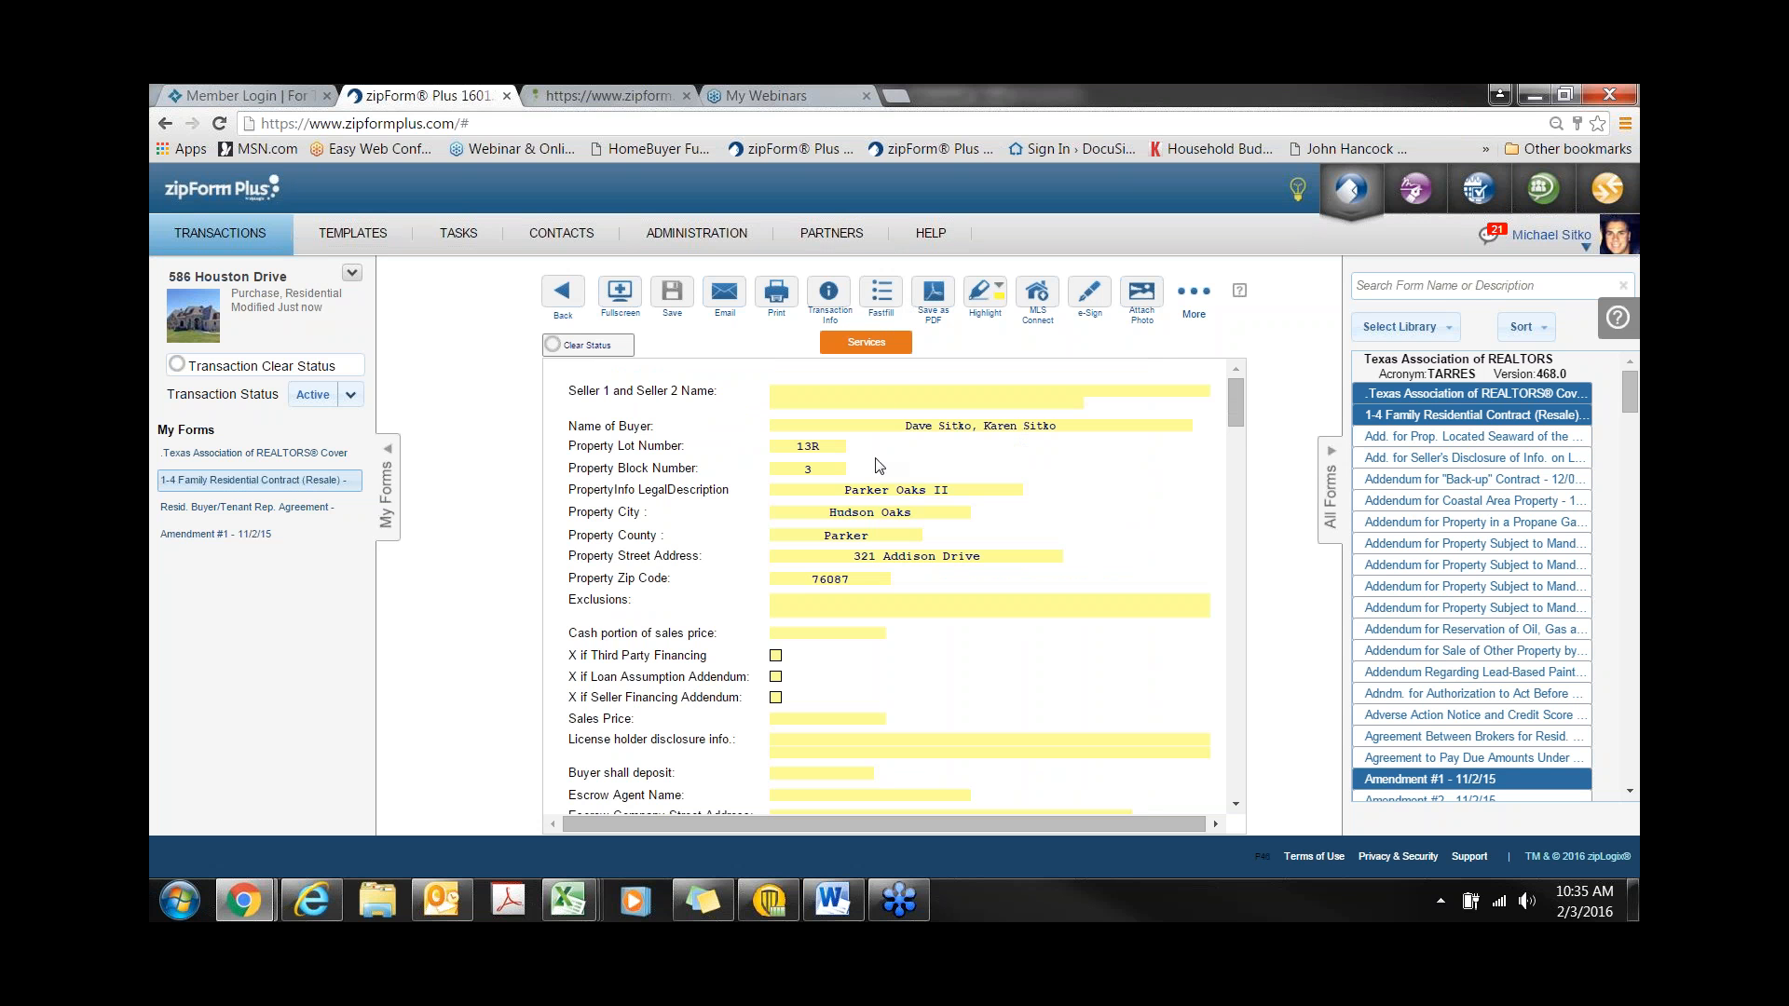
pyautogui.click(885, 311)
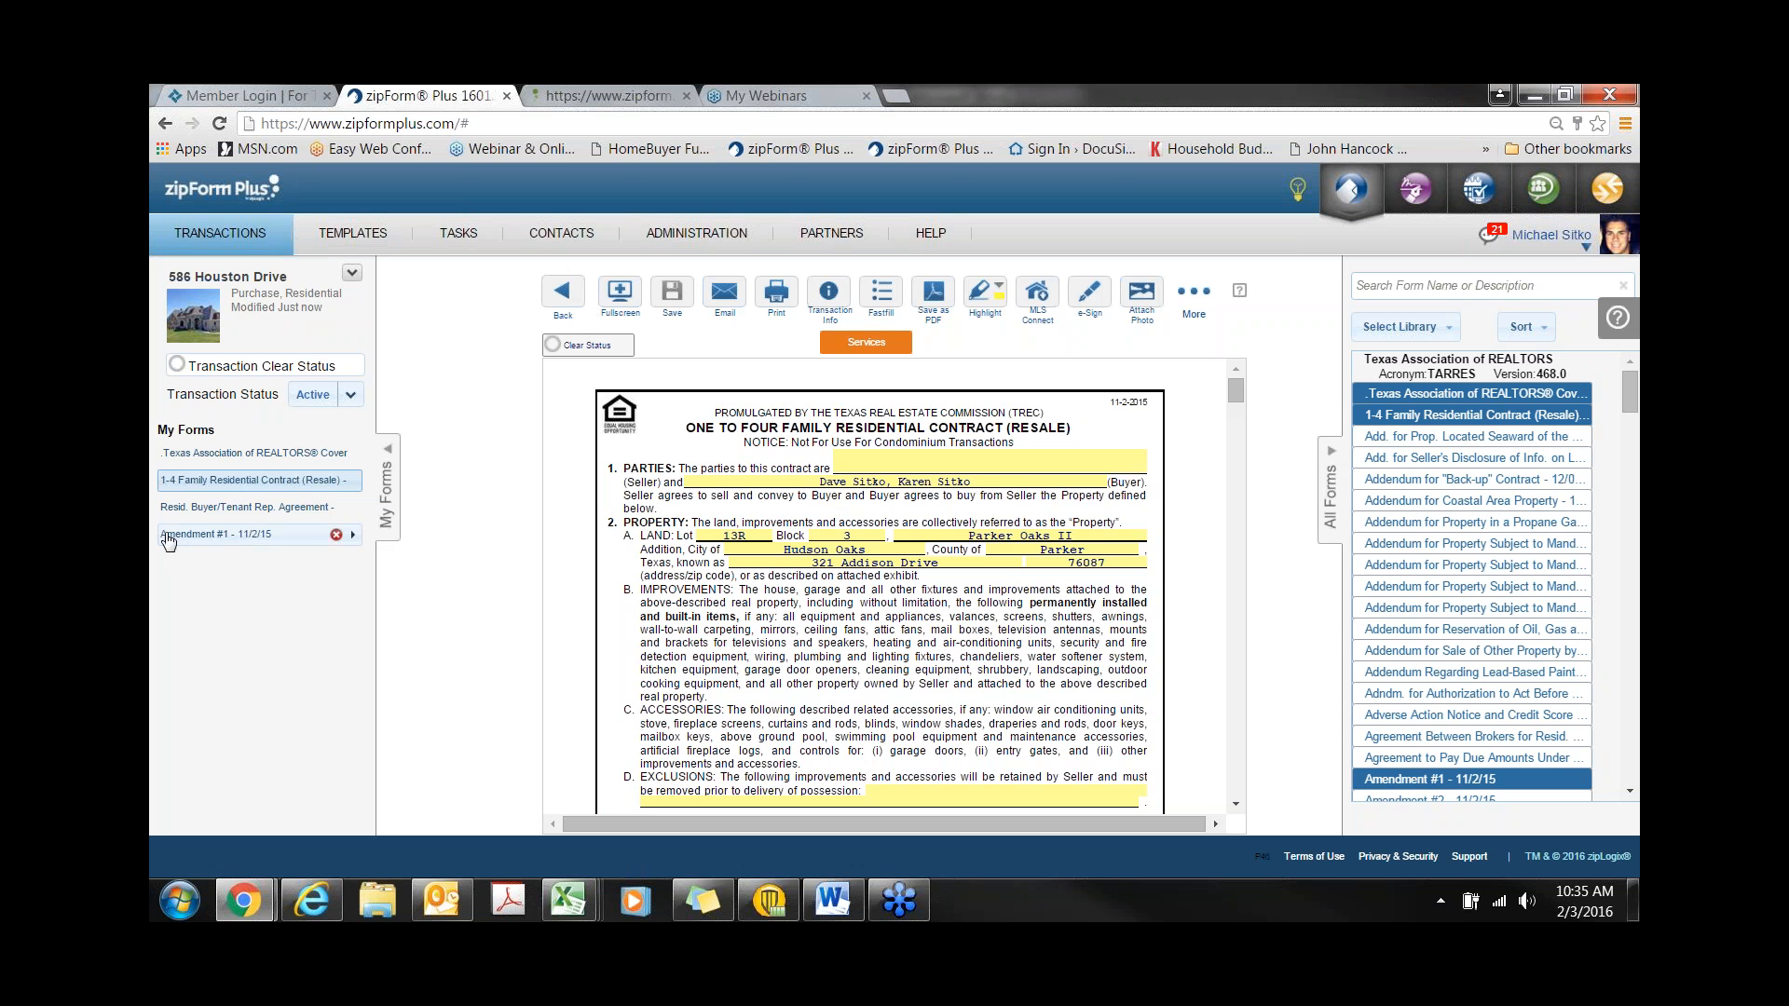
# - In Amendment #1, insert the Buyers Home Inspection Clause from the clause library into item (2) repairs
pyautogui.click(168, 537)
pyautogui.scroll(-3, 676, 622)
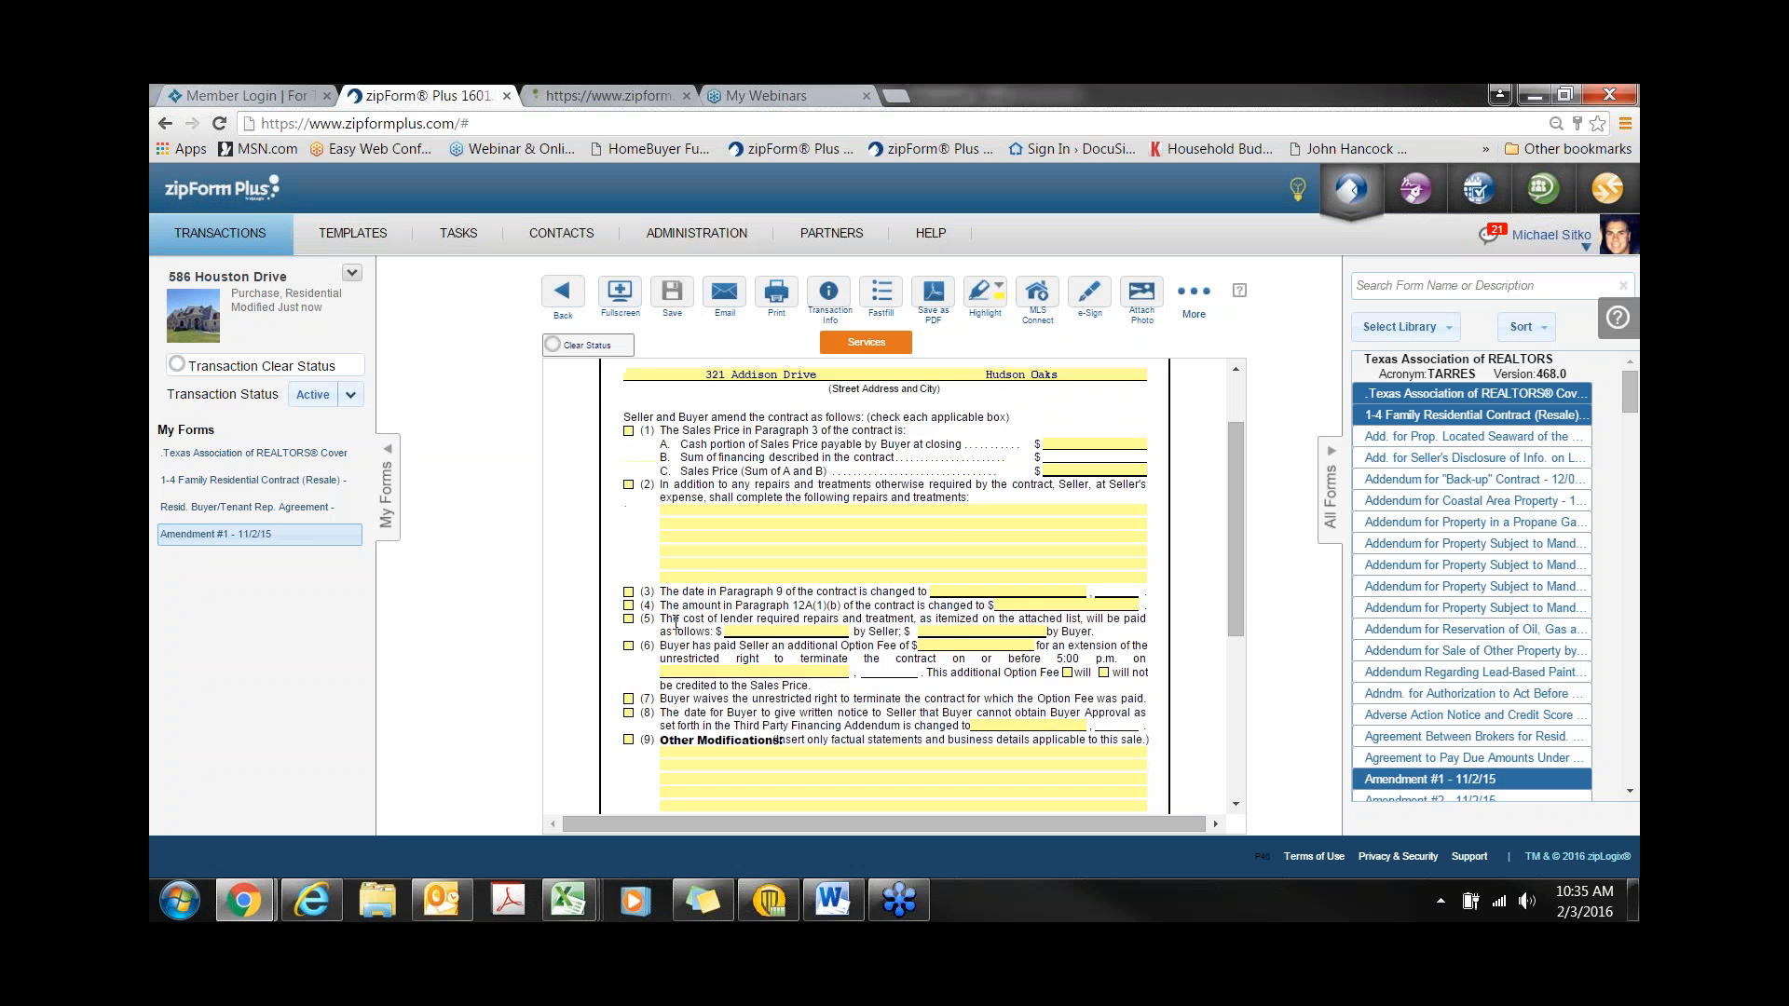
pyautogui.scroll(-3, 676, 622)
pyautogui.scroll(3, 695, 514)
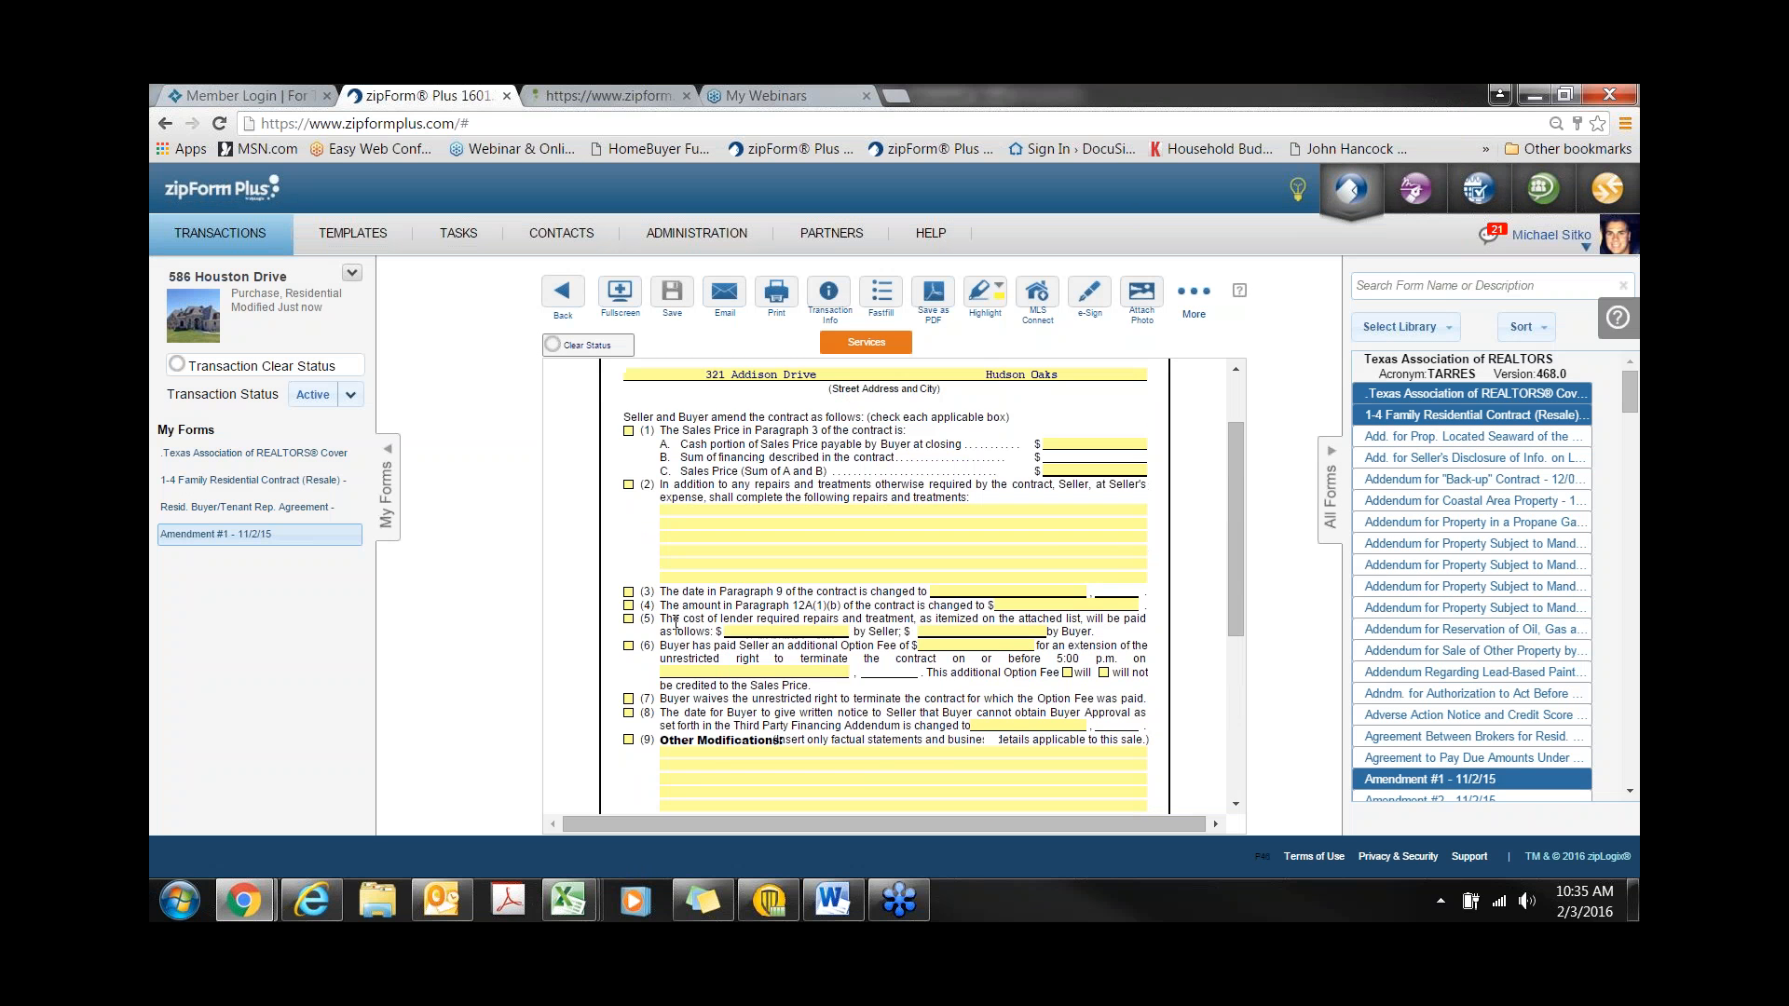
pyautogui.click(696, 517)
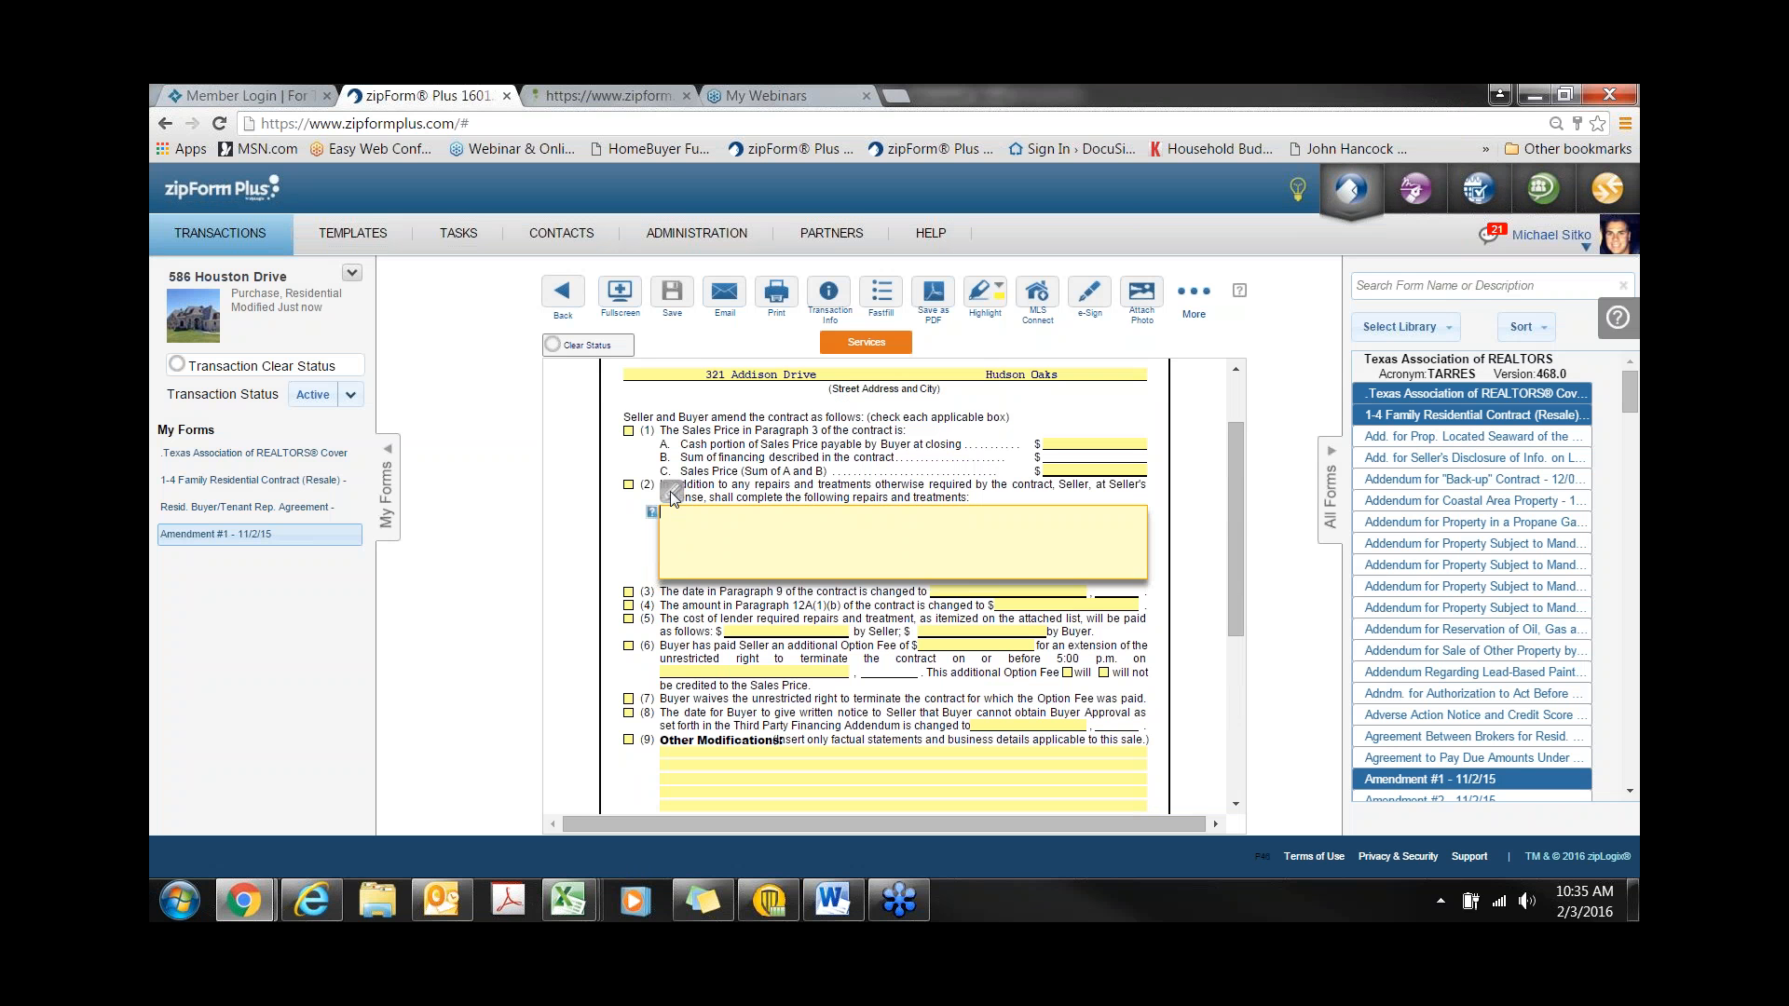
pyautogui.click(671, 492)
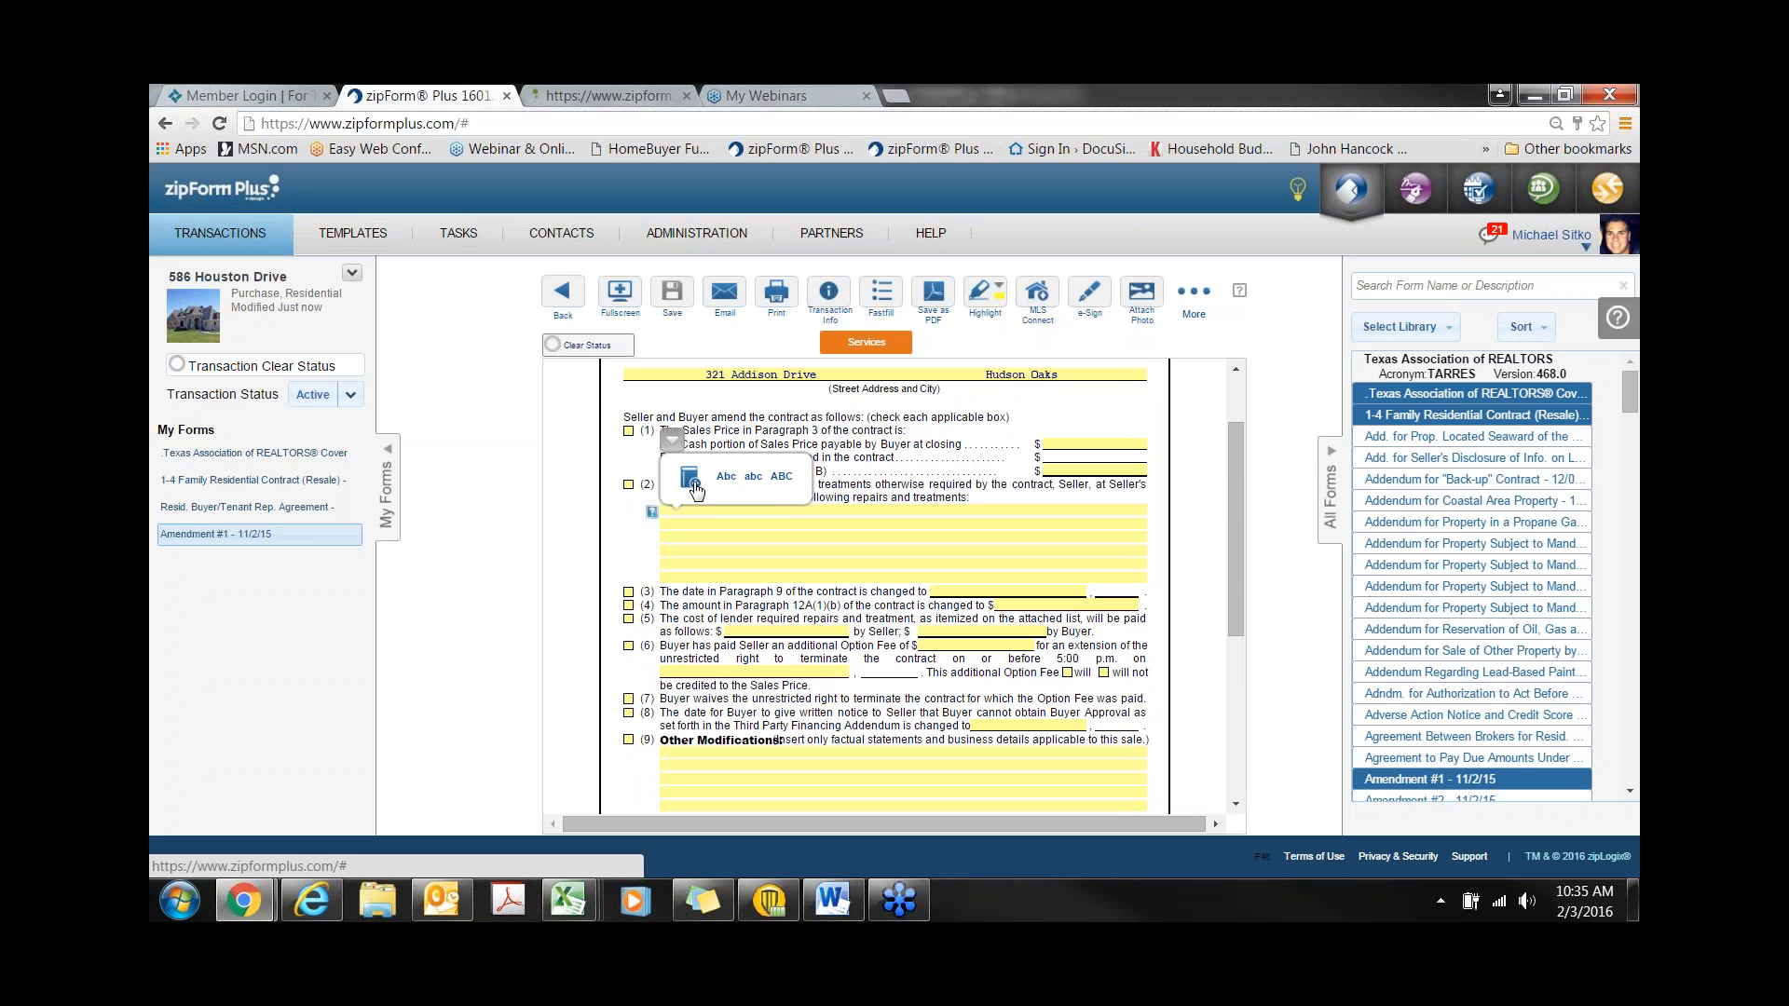
pyautogui.click(691, 478)
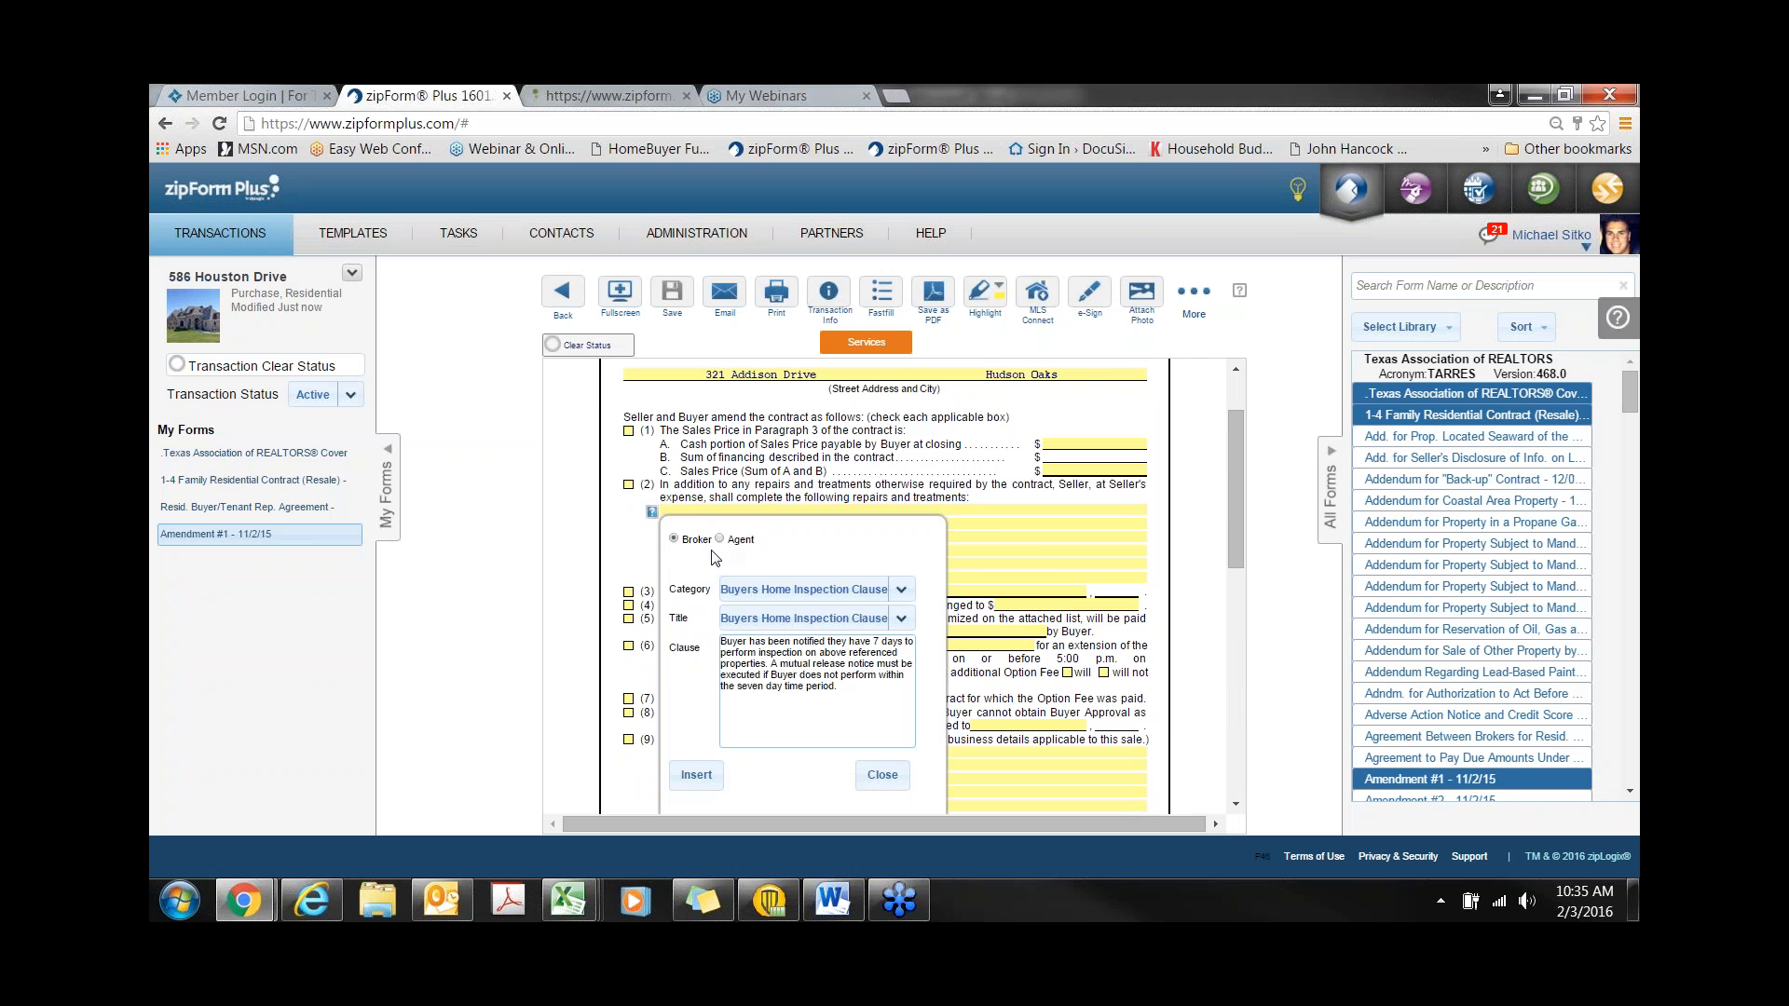
pyautogui.scroll(-1, 717, 557)
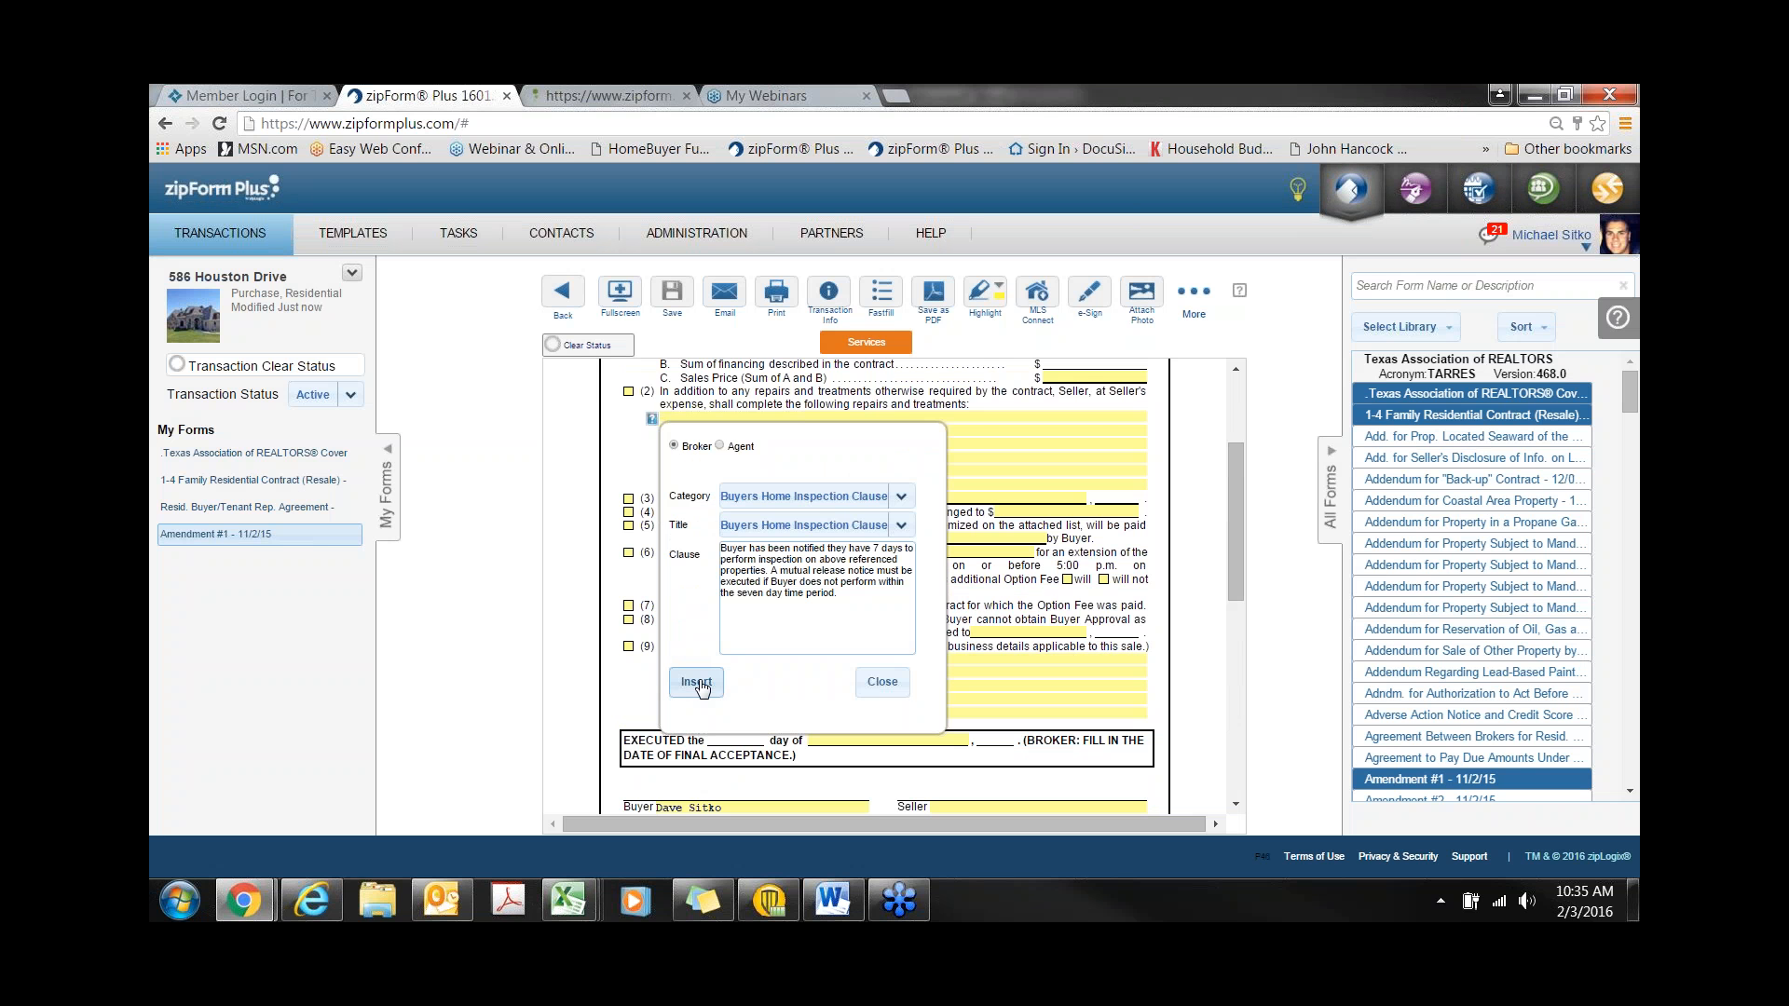
pyautogui.click(697, 683)
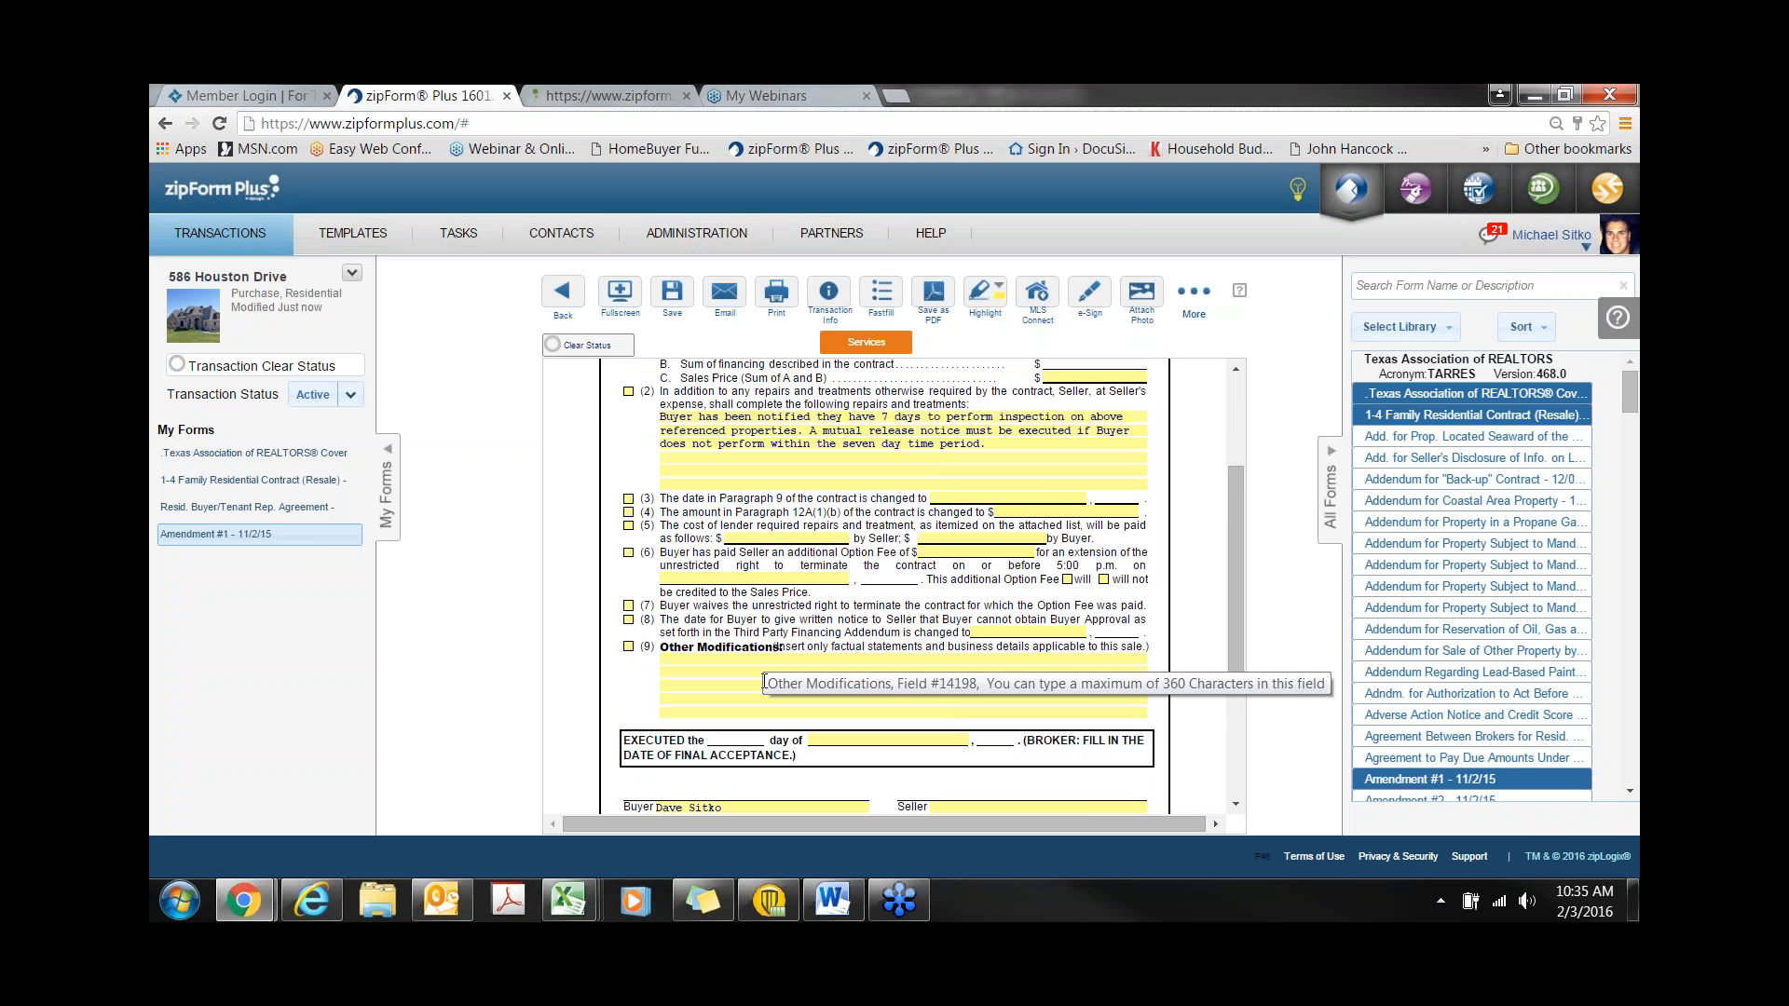
pyautogui.click(1142, 304)
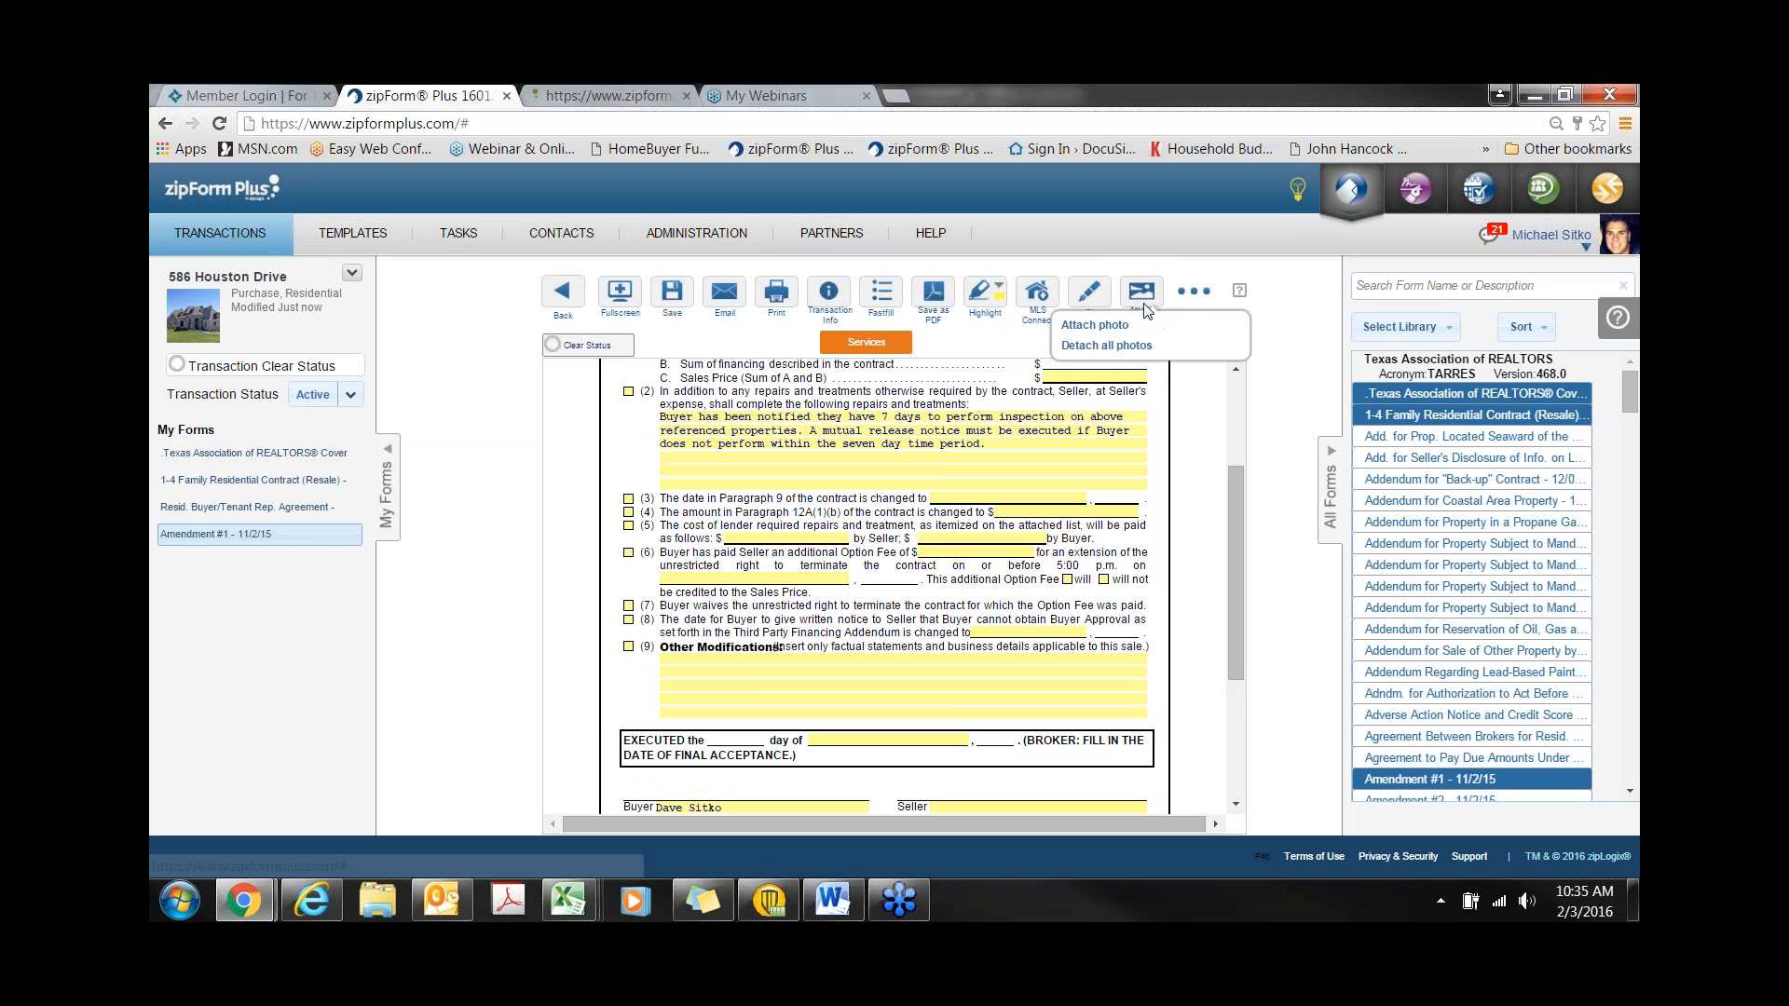
pyautogui.click(1117, 331)
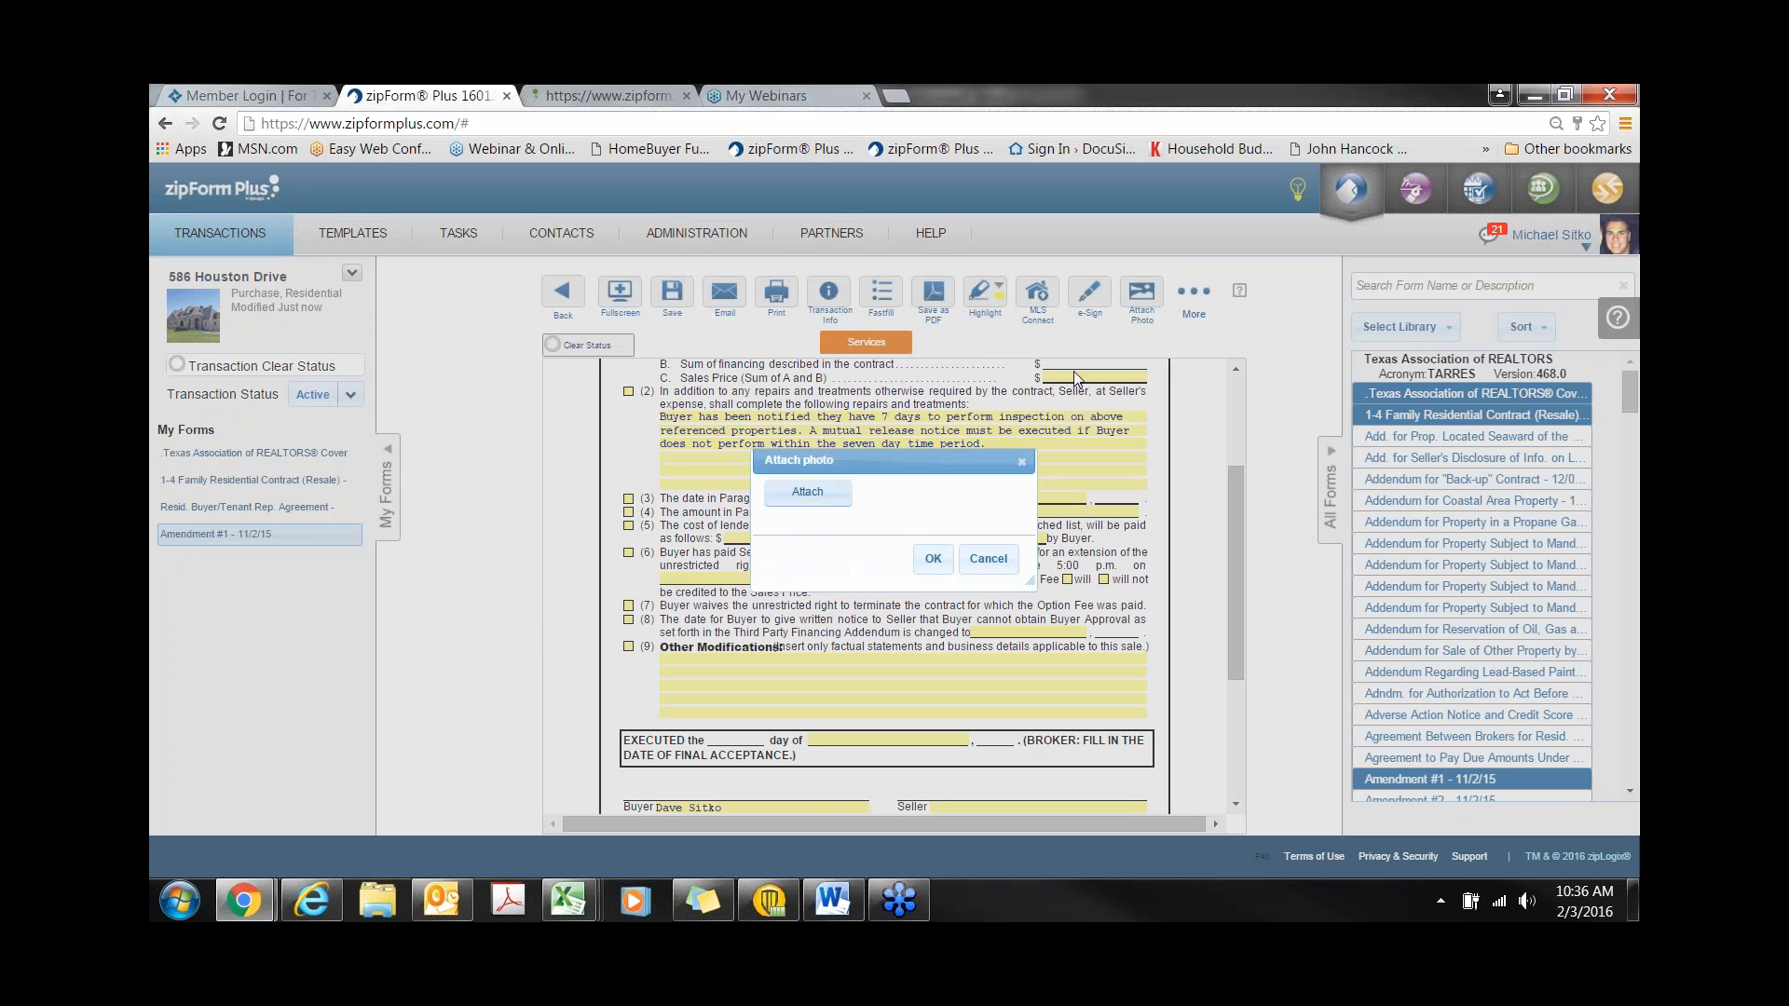
pyautogui.click(797, 489)
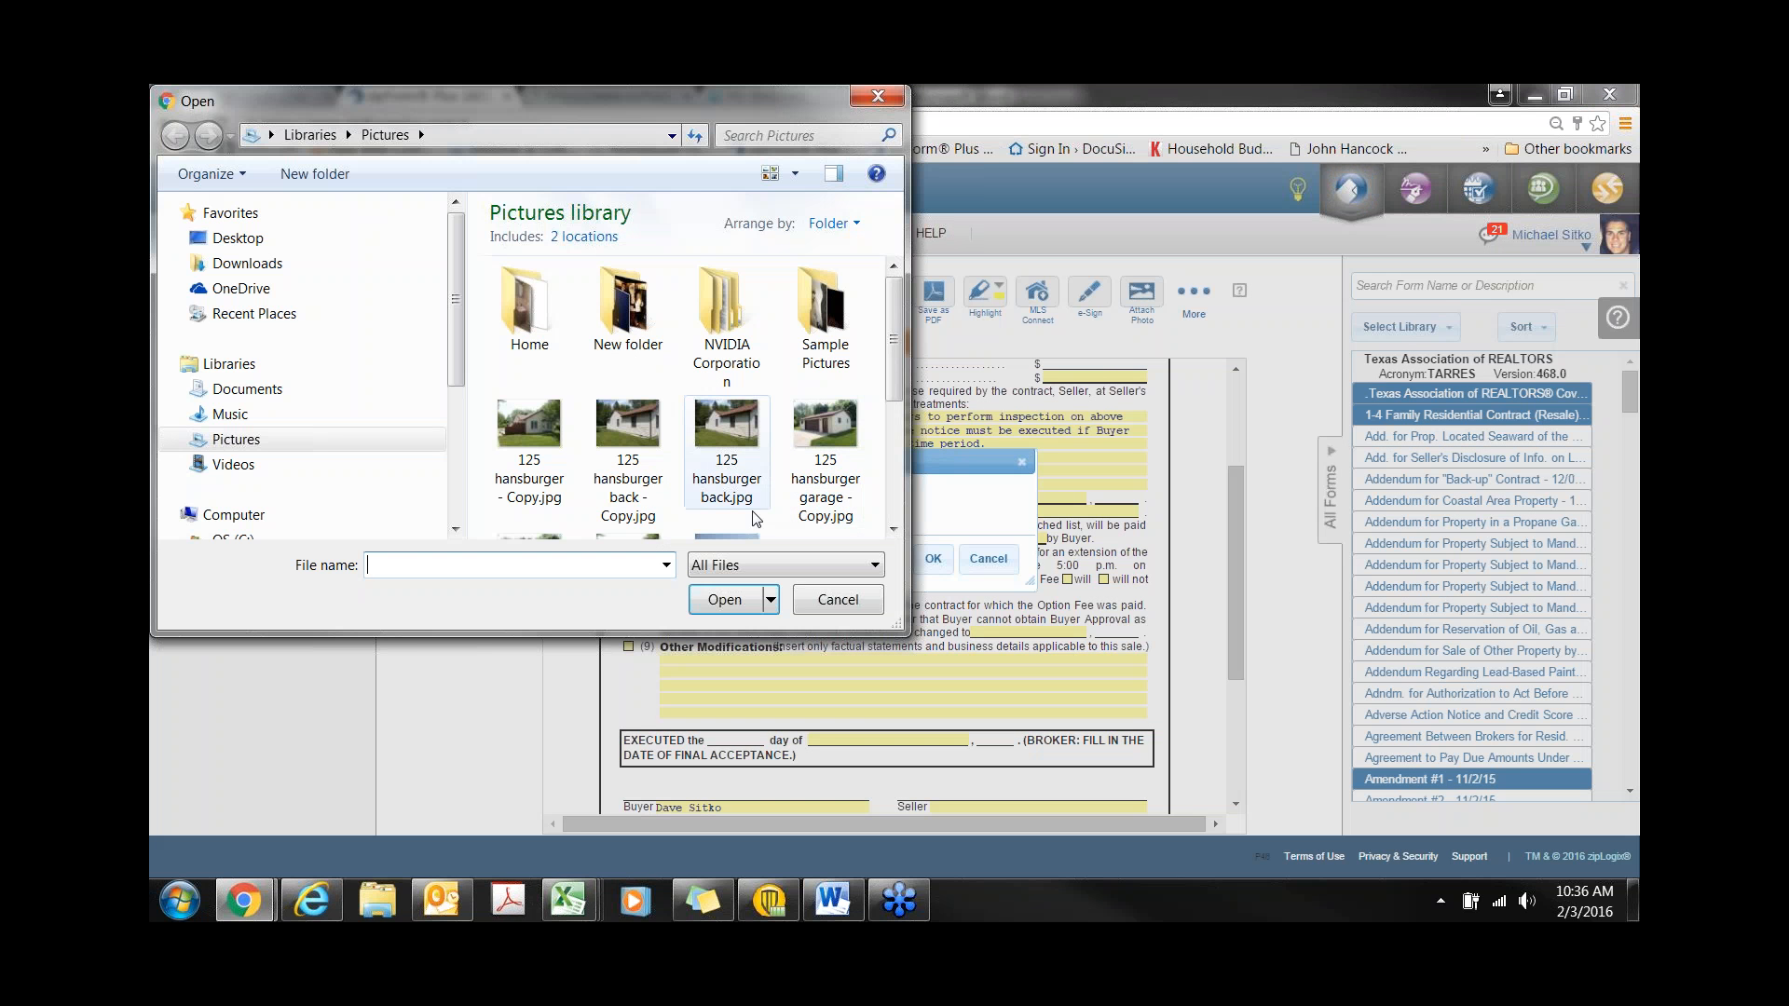
pyautogui.click(724, 442)
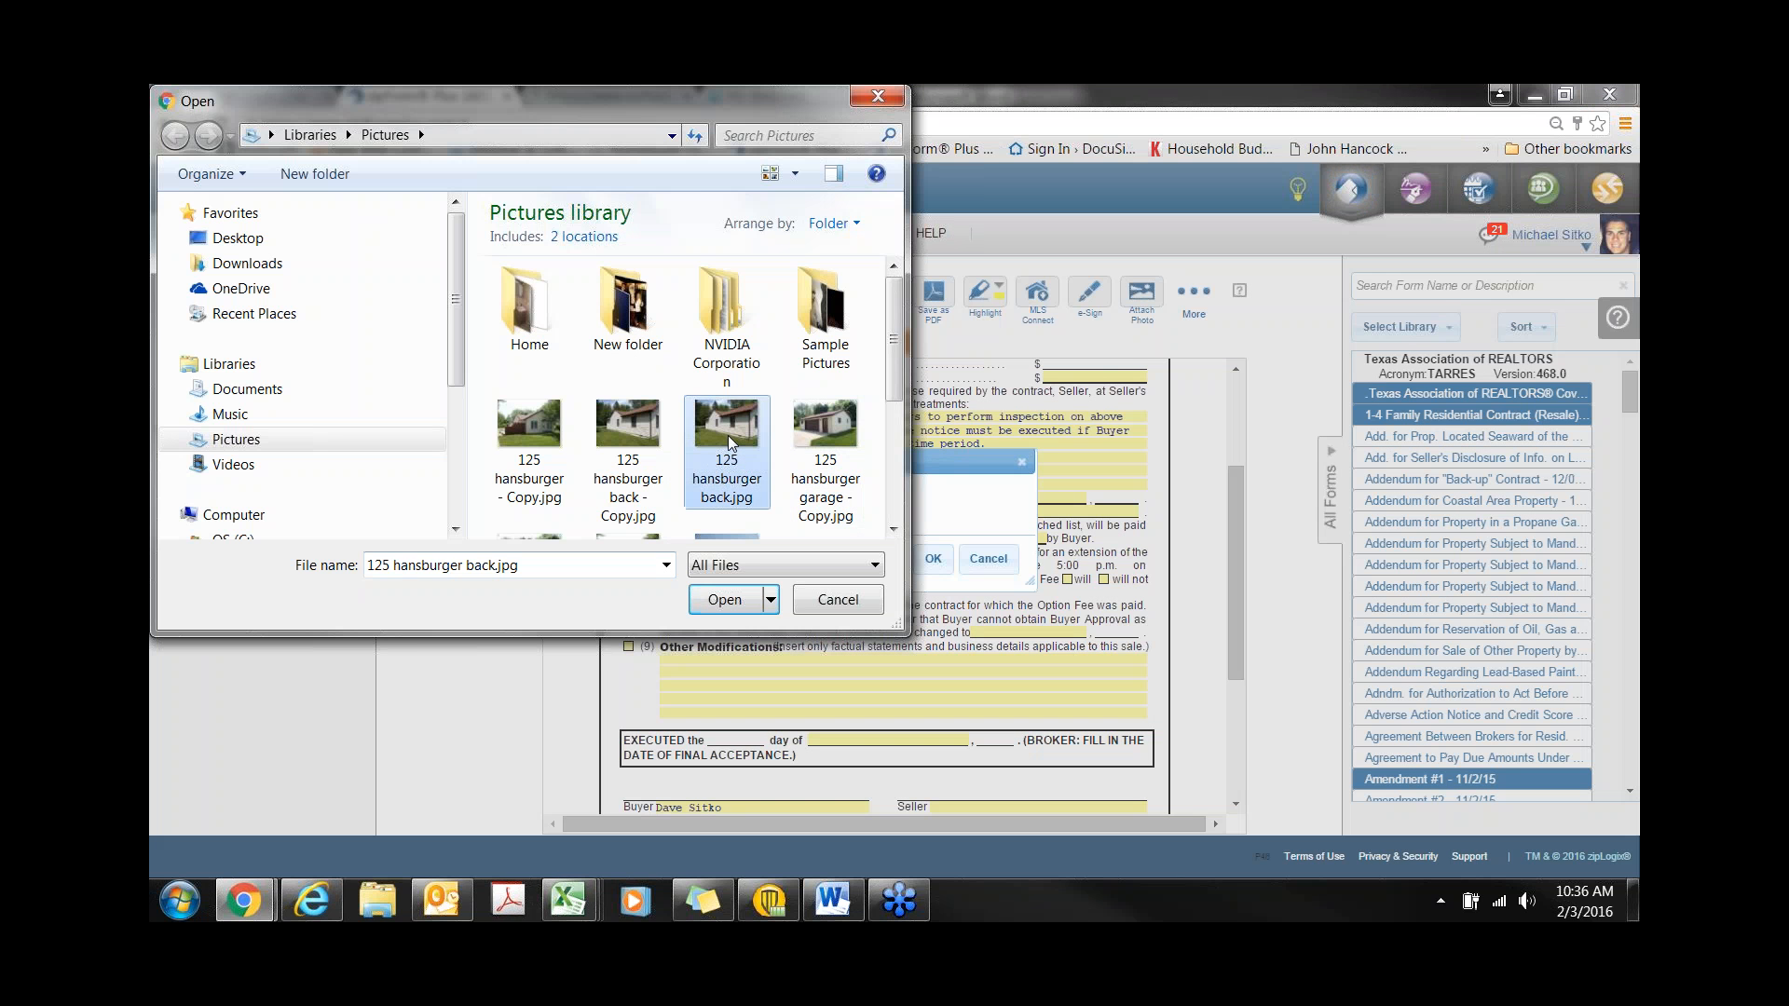
pyautogui.click(722, 601)
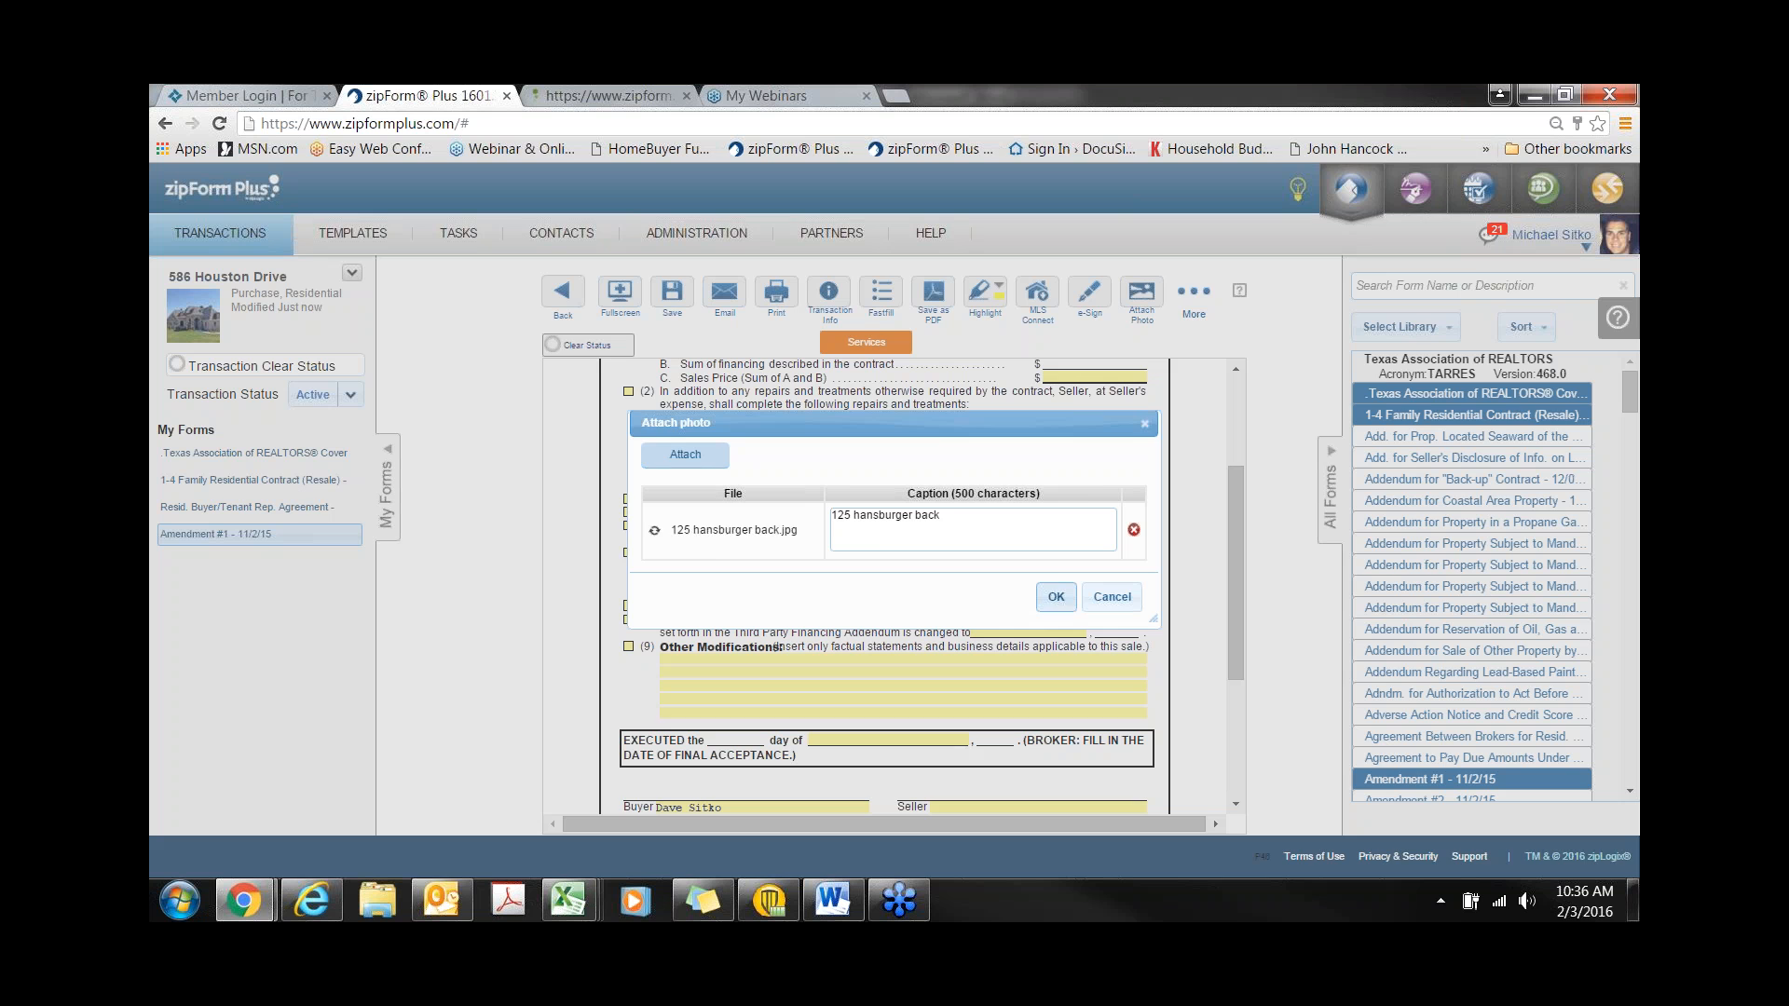
pyautogui.click(1055, 598)
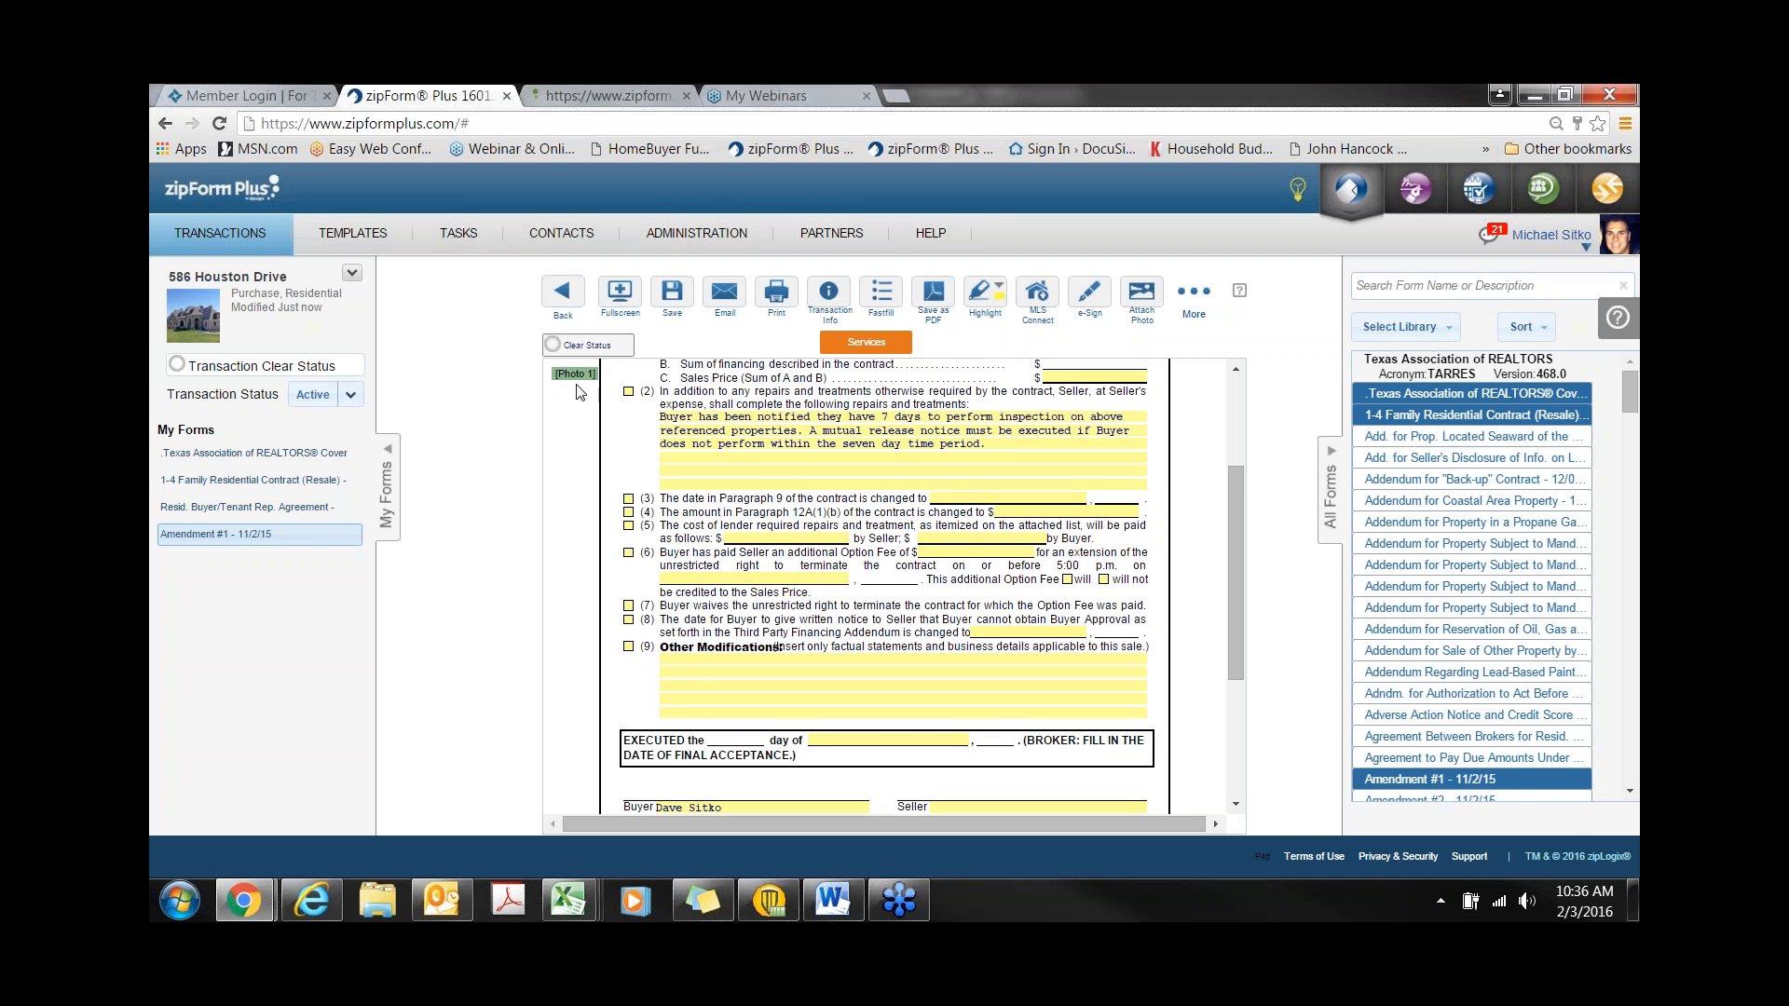
pyautogui.moveTo(575, 373)
pyautogui.mouseDown()
pyautogui.moveTo(680, 466)
pyautogui.moveTo(911, 566)
pyautogui.moveTo(1015, 554)
pyautogui.mouseUp()
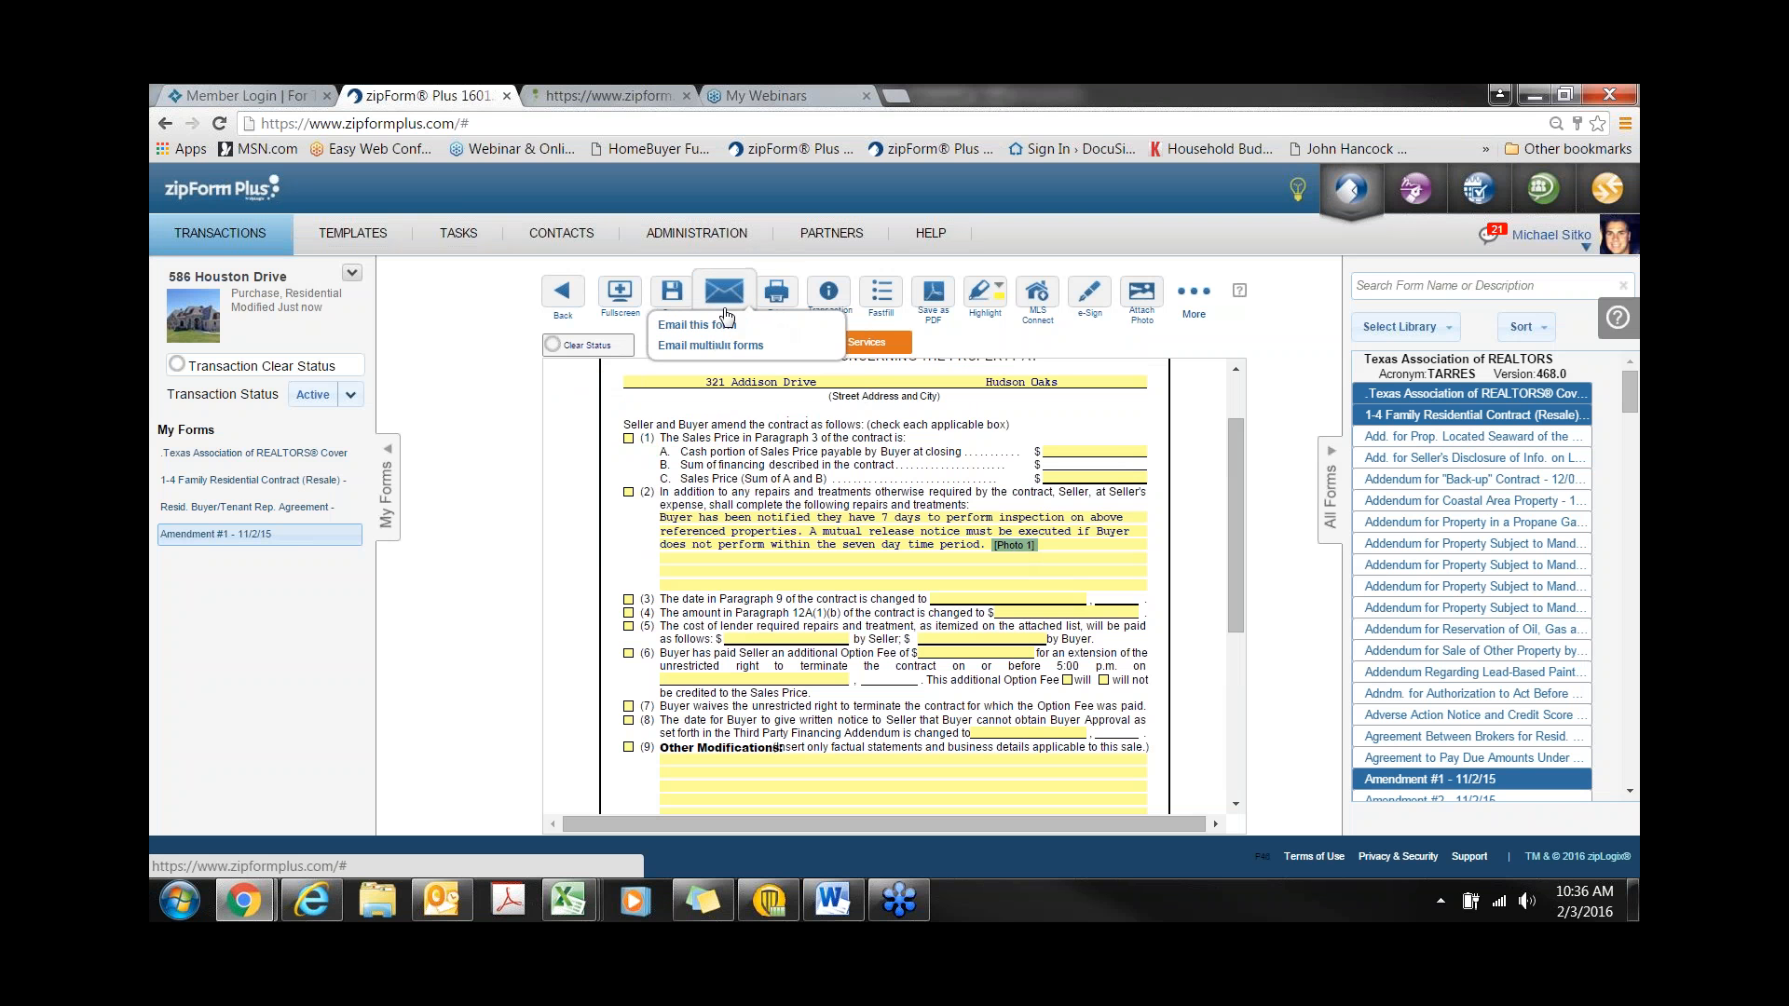
# - Save Amendment #1 via Email this form, confirm the house photo on PDF page 2, then close the preview
pyautogui.click(726, 323)
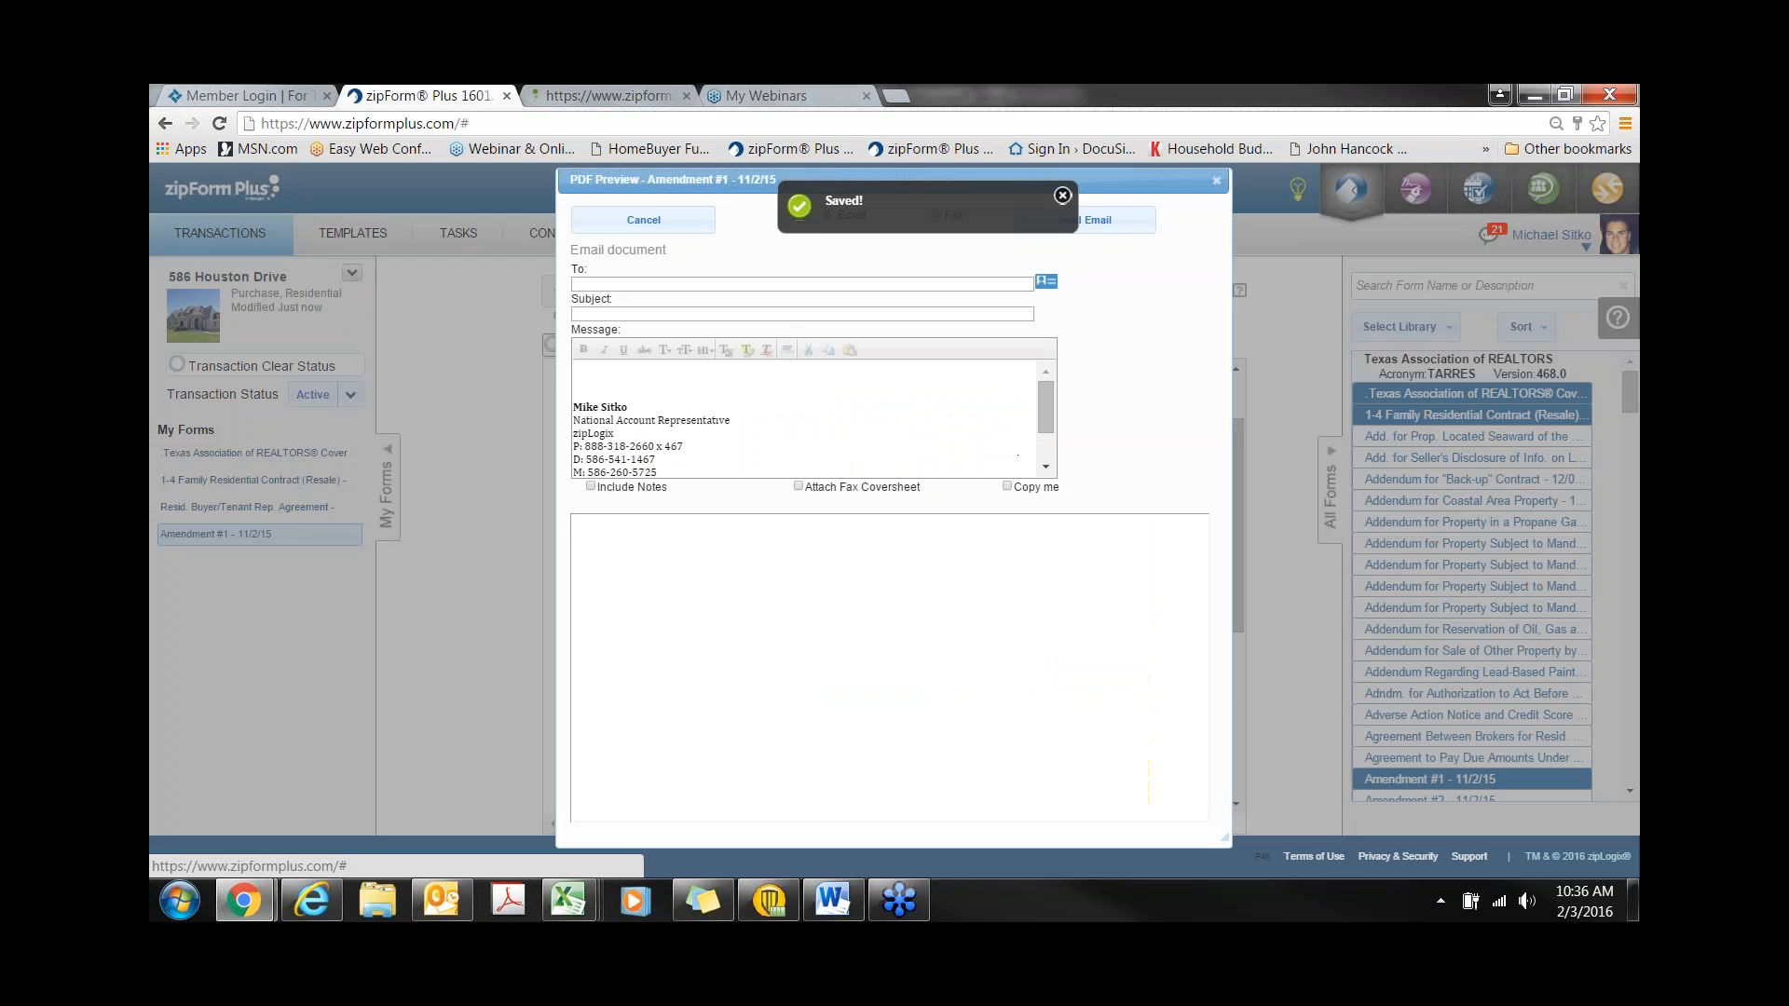
pyautogui.scroll(-5, 881, 713)
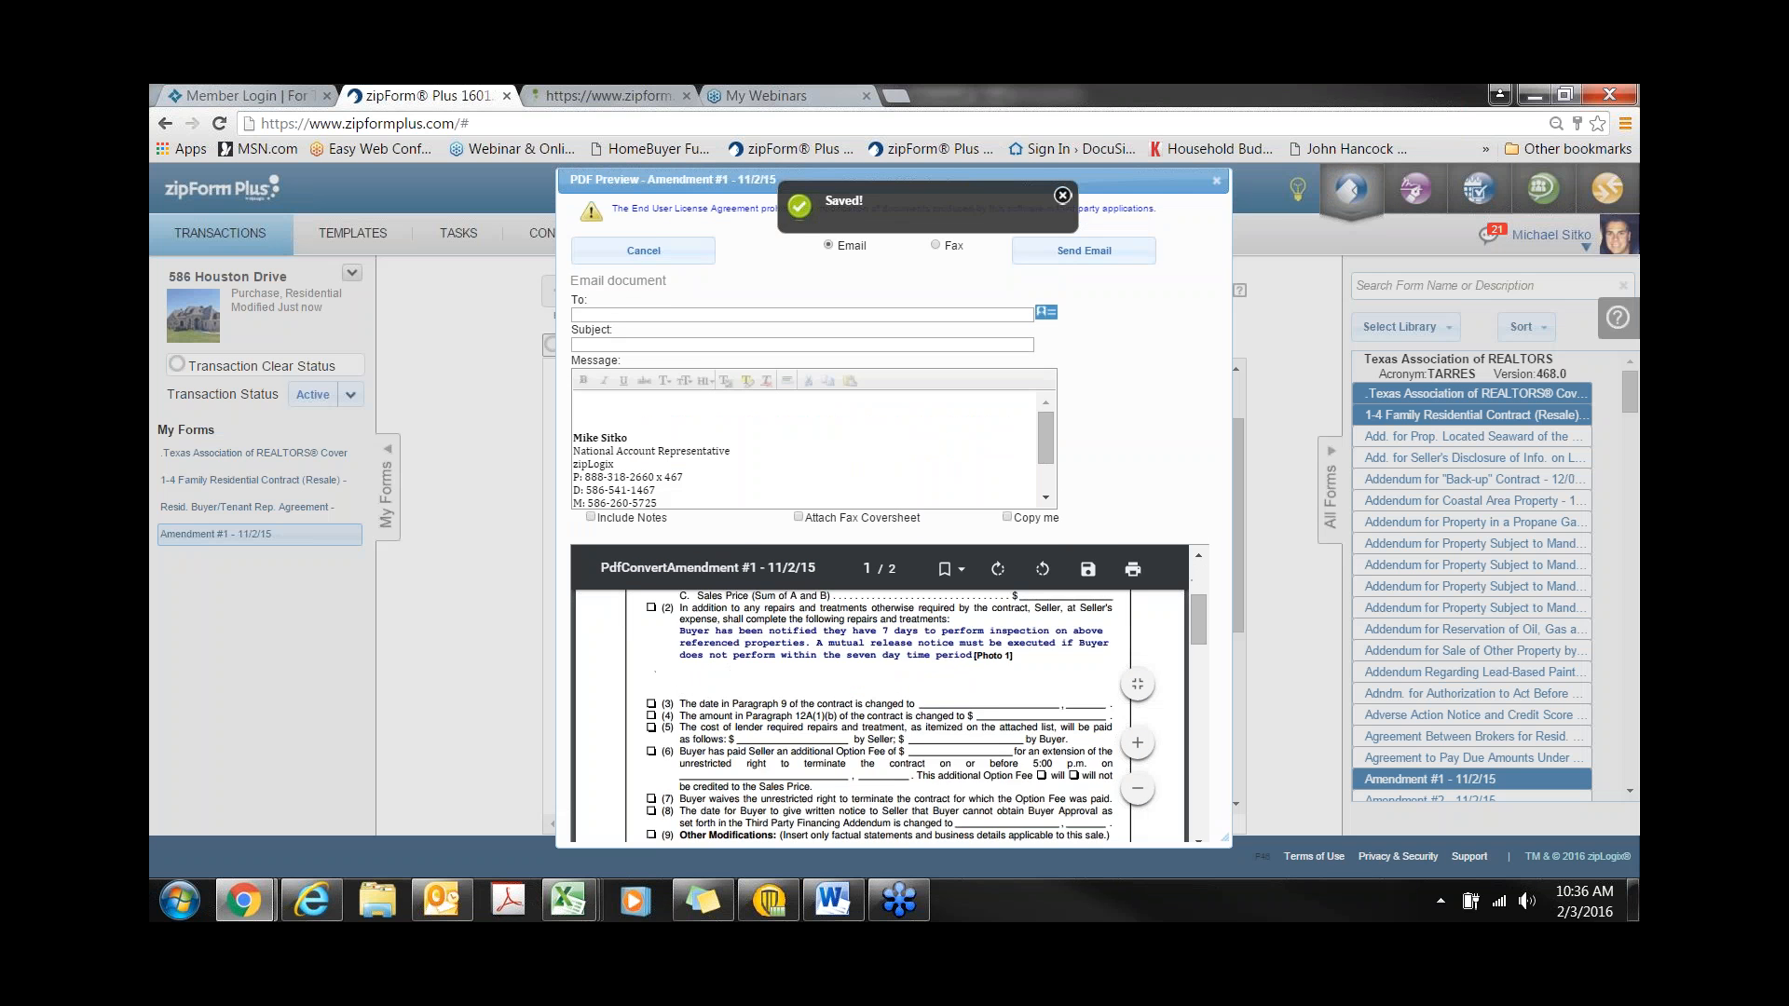
pyautogui.scroll(-10, 880, 712)
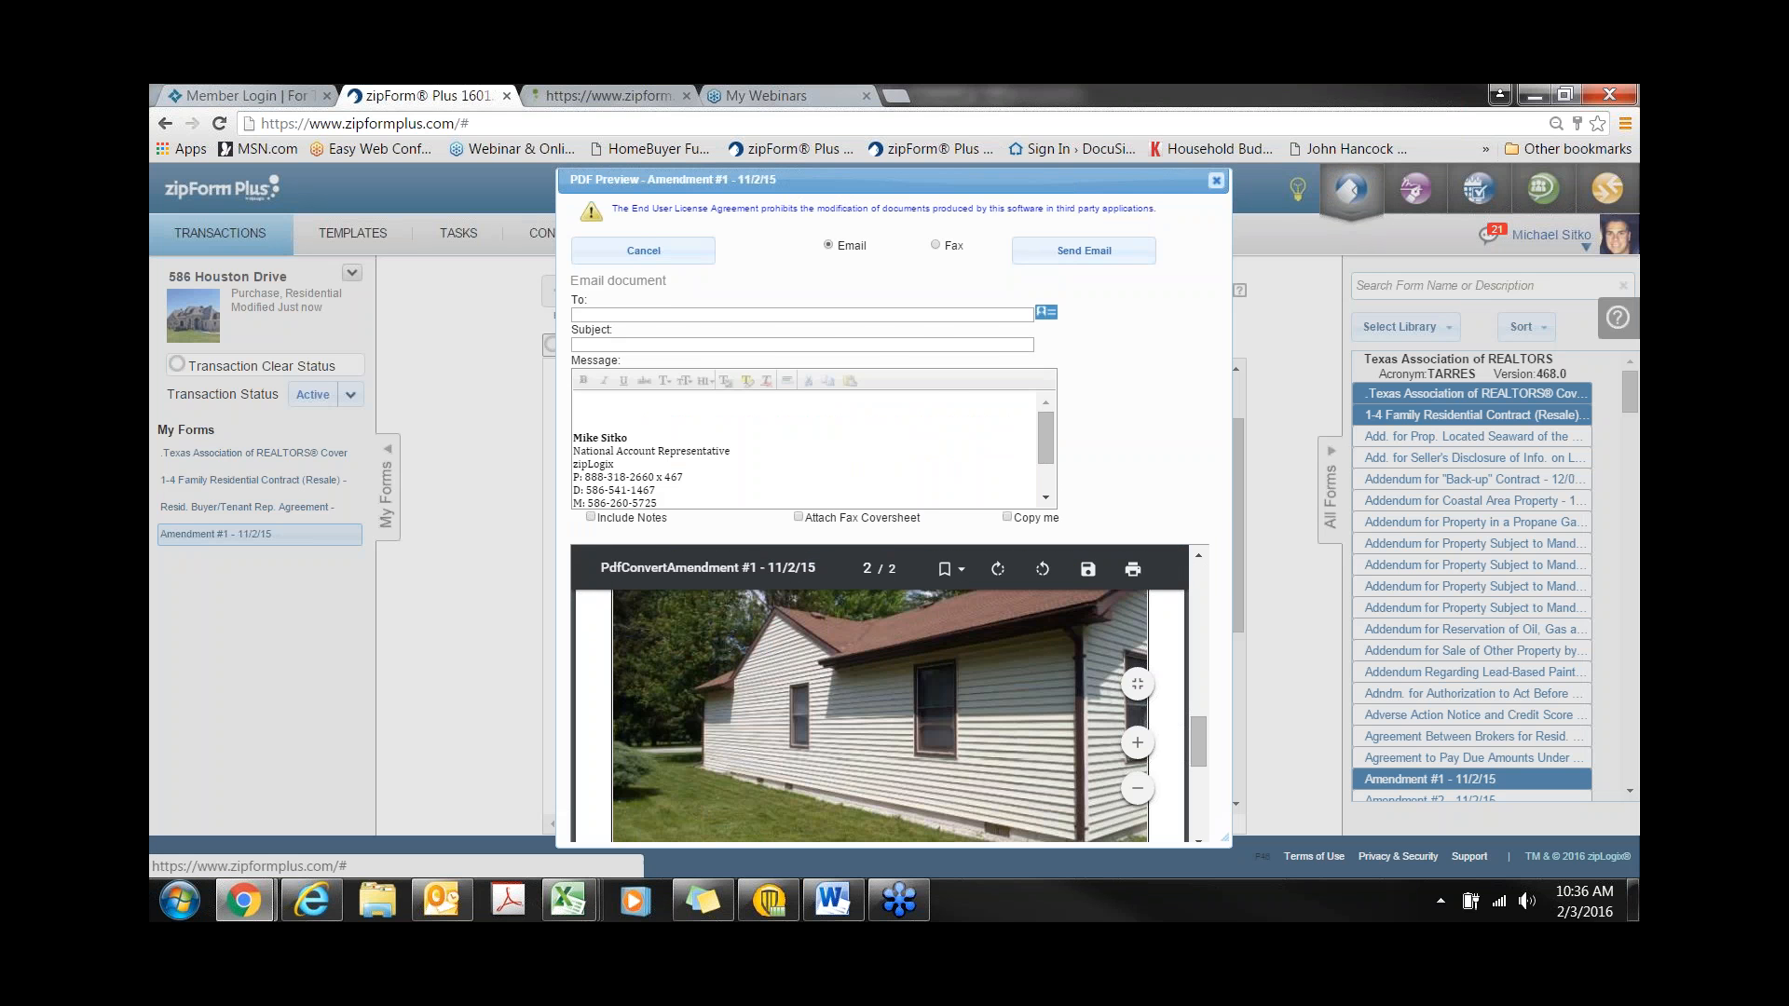
pyautogui.click(1216, 180)
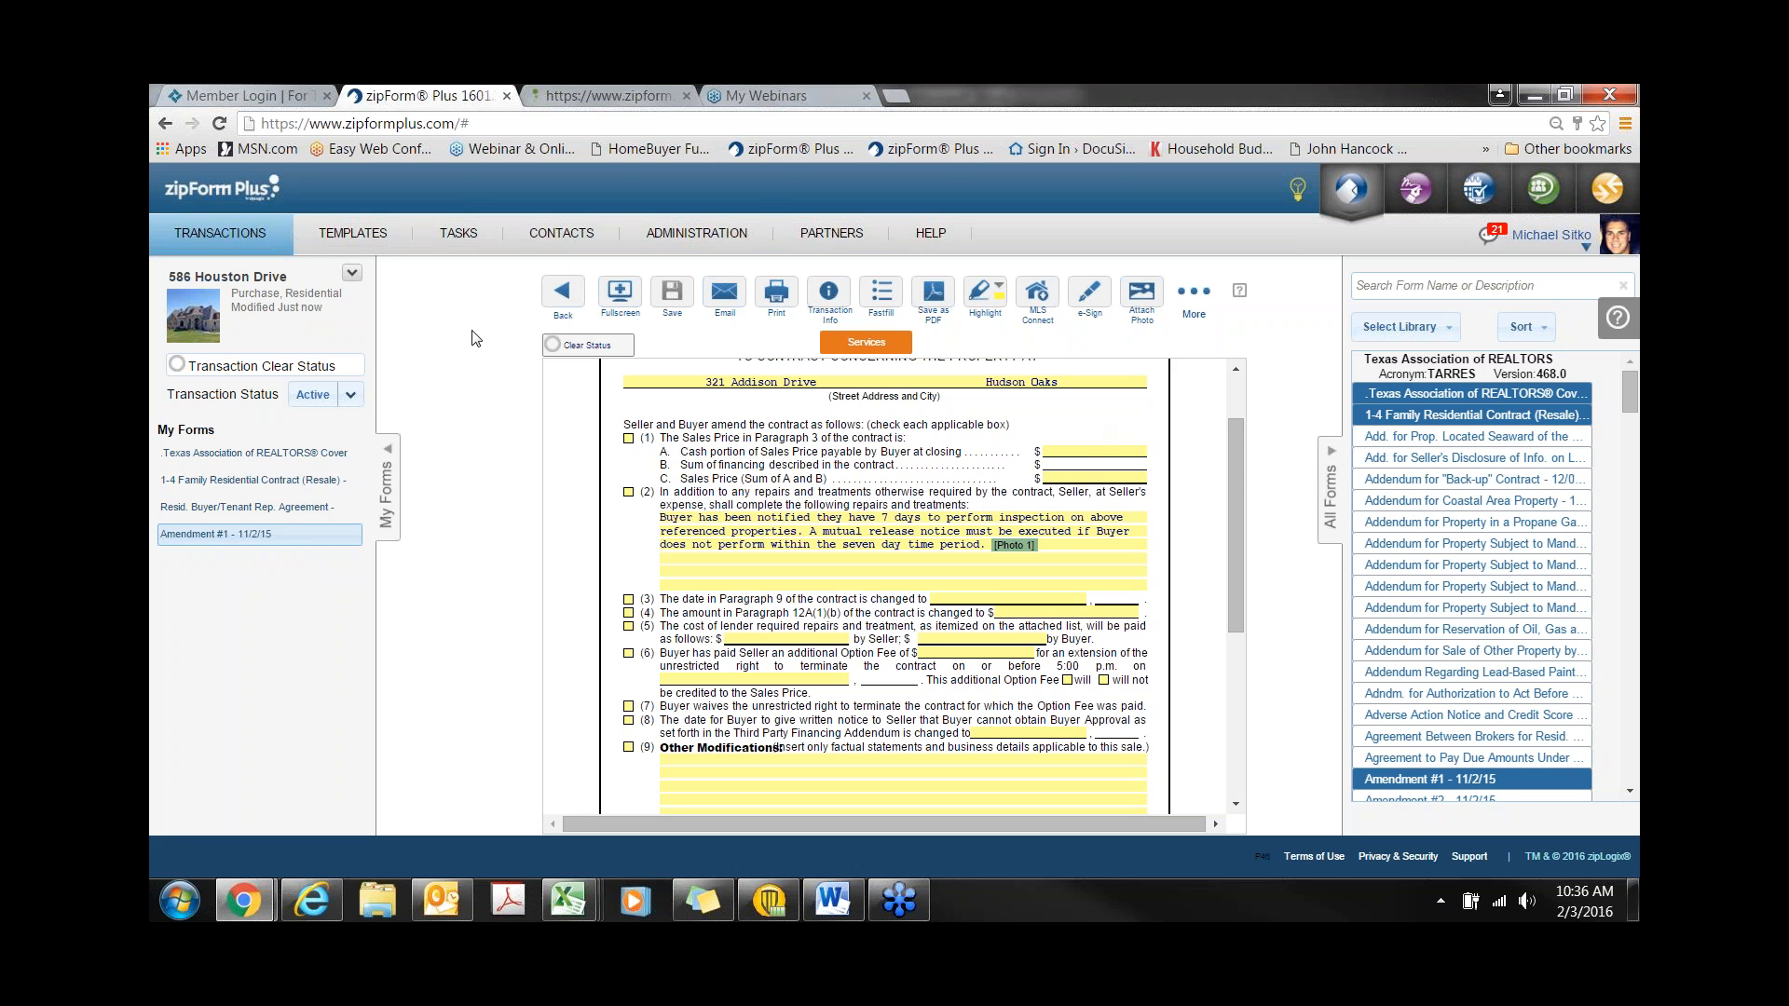
pyautogui.click(563, 296)
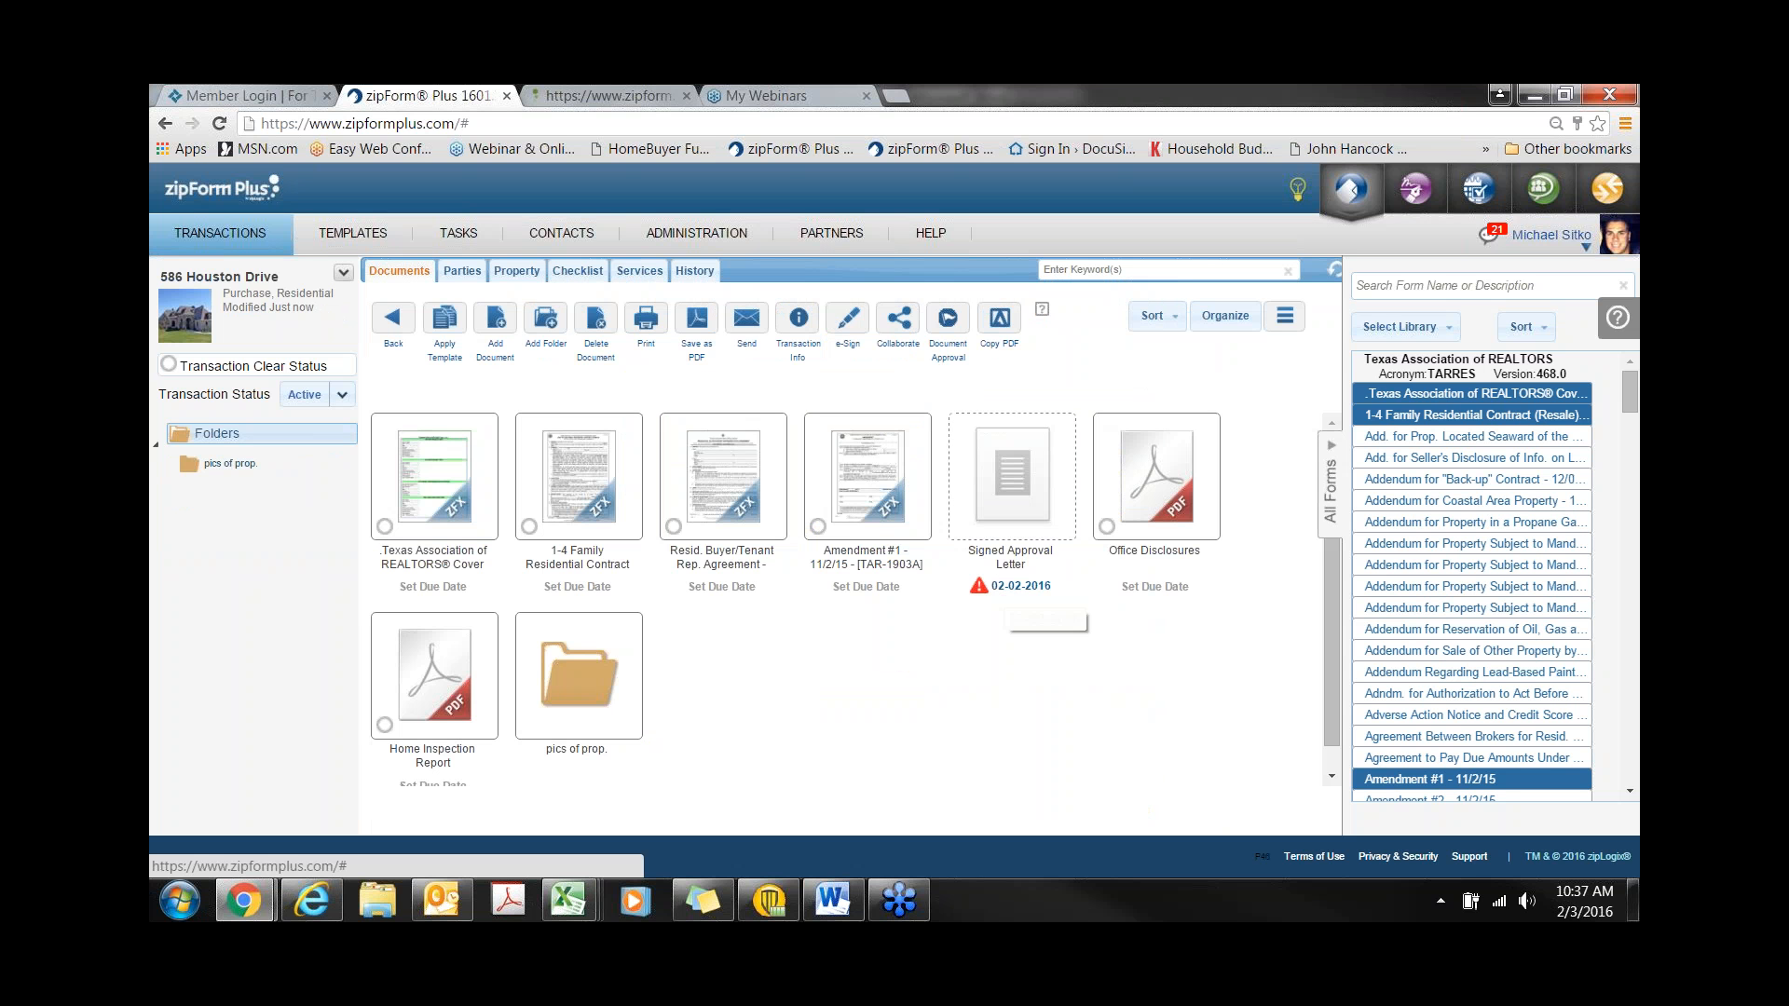
pyautogui.click(900, 334)
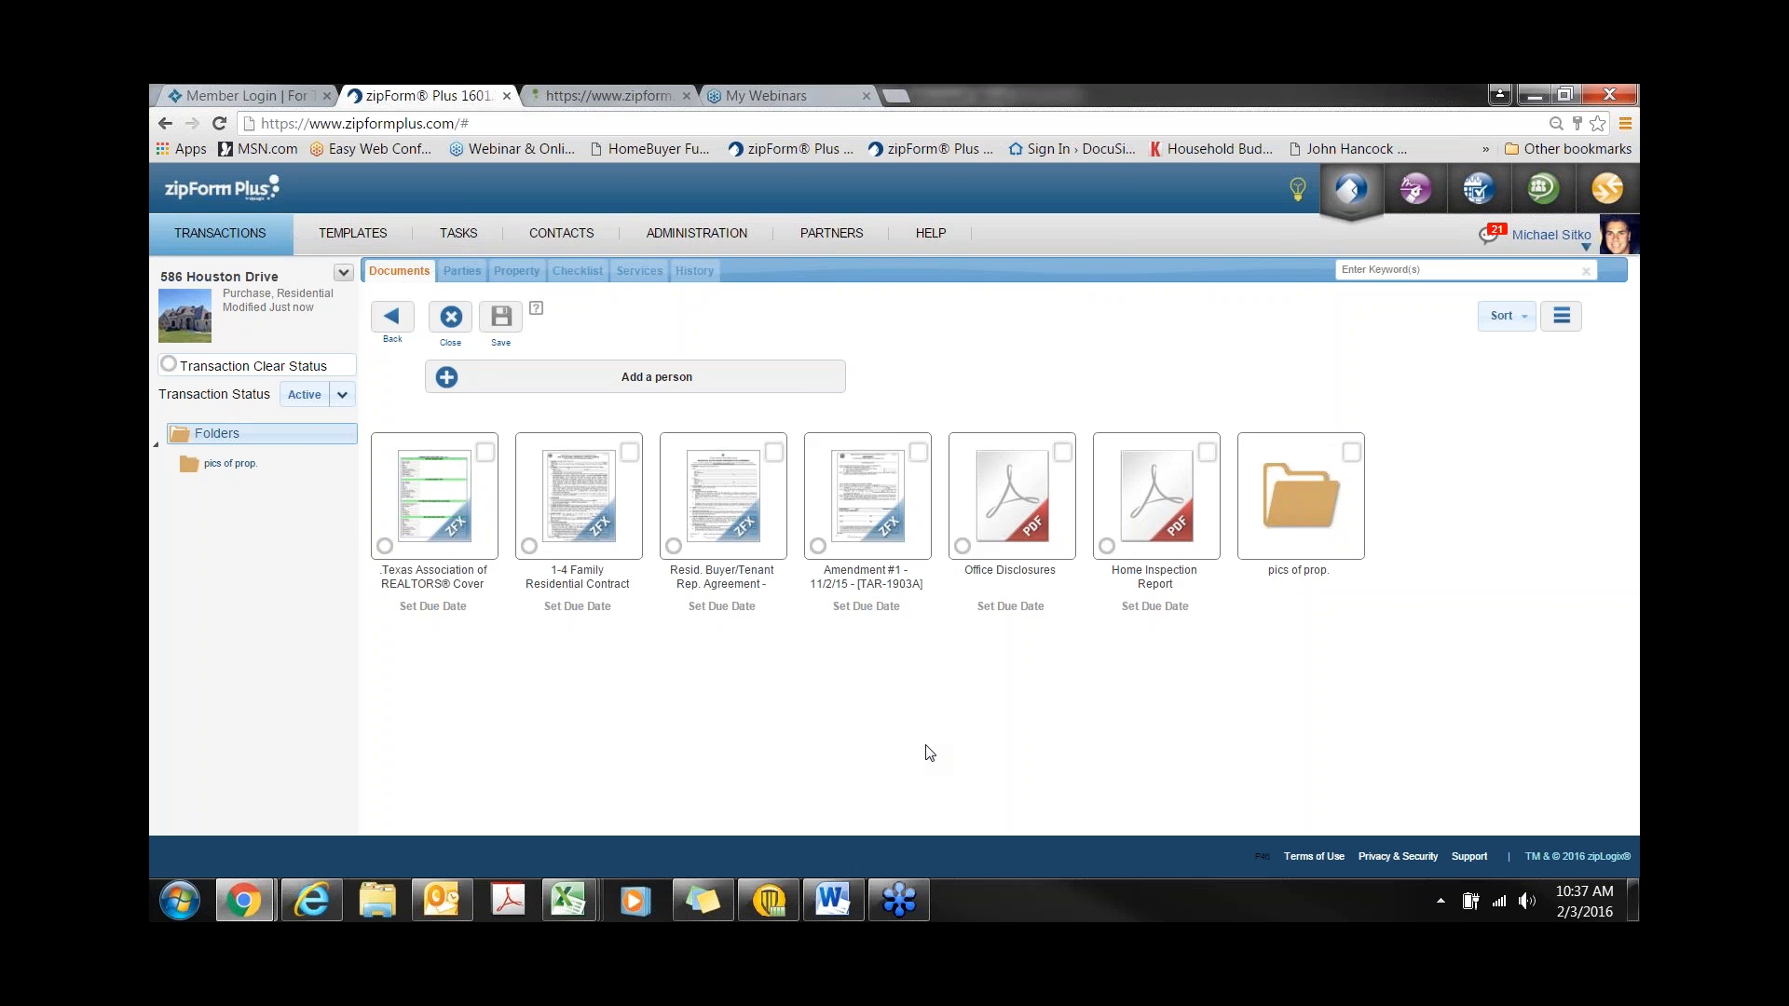
pyautogui.click(448, 378)
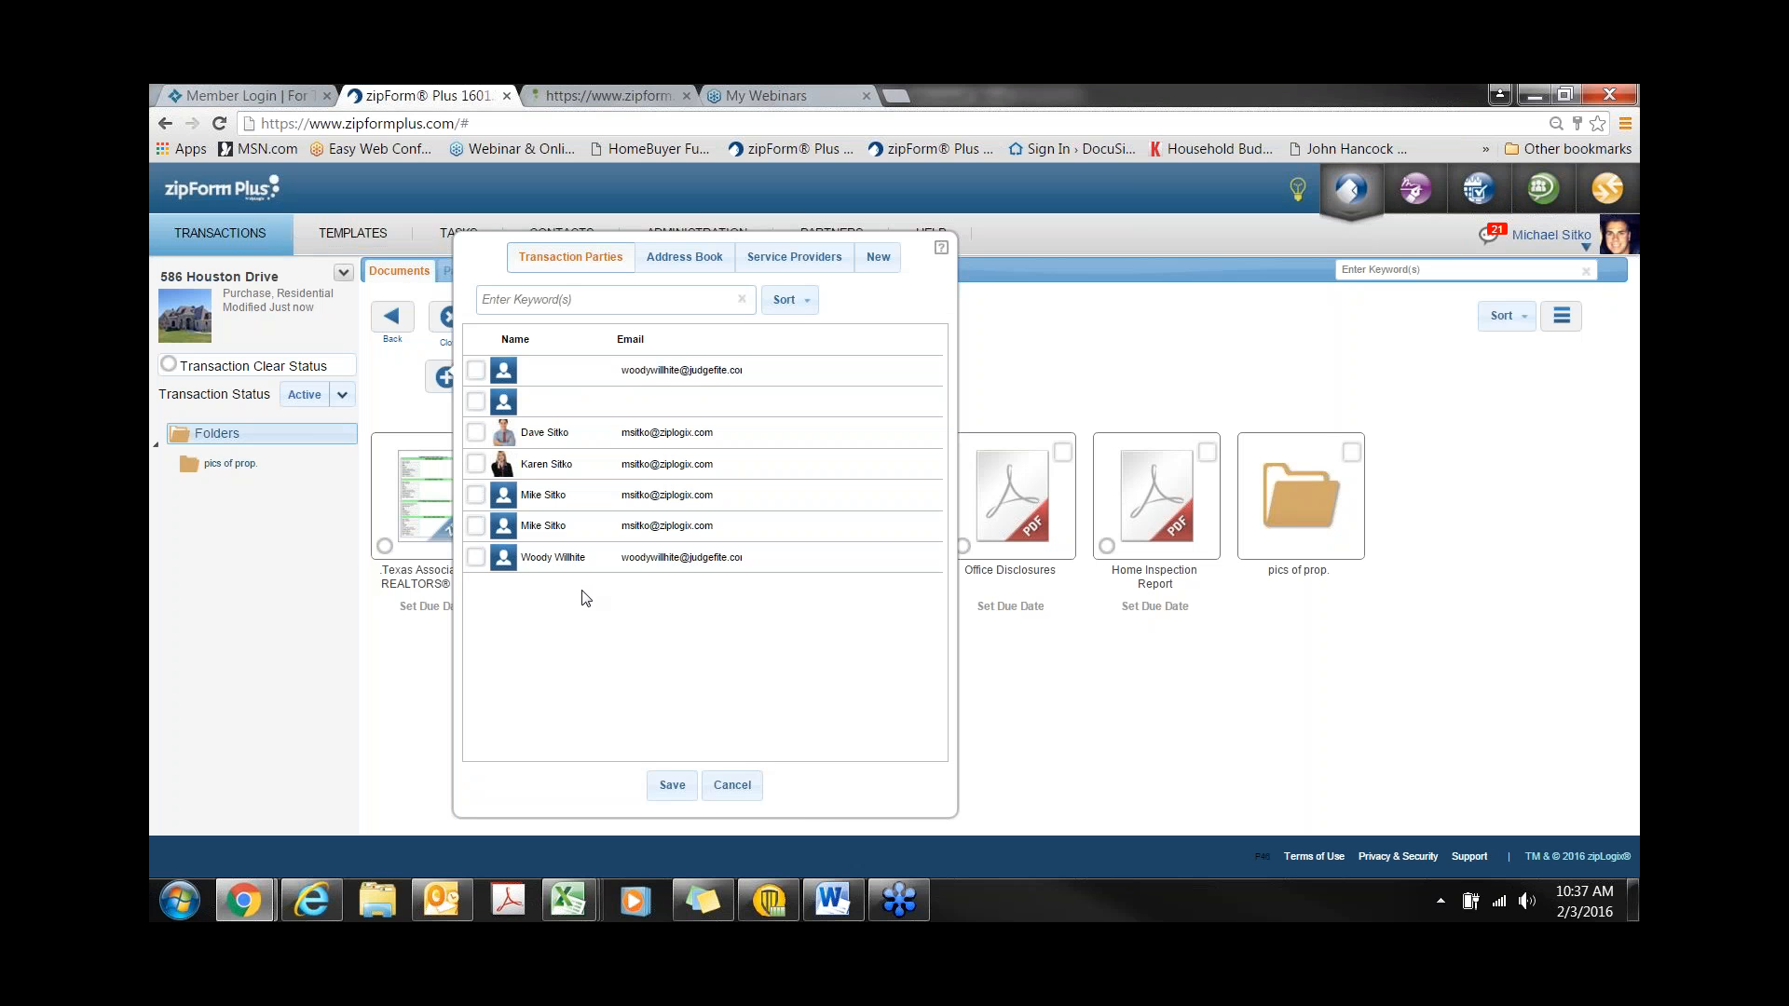
pyautogui.click(703, 262)
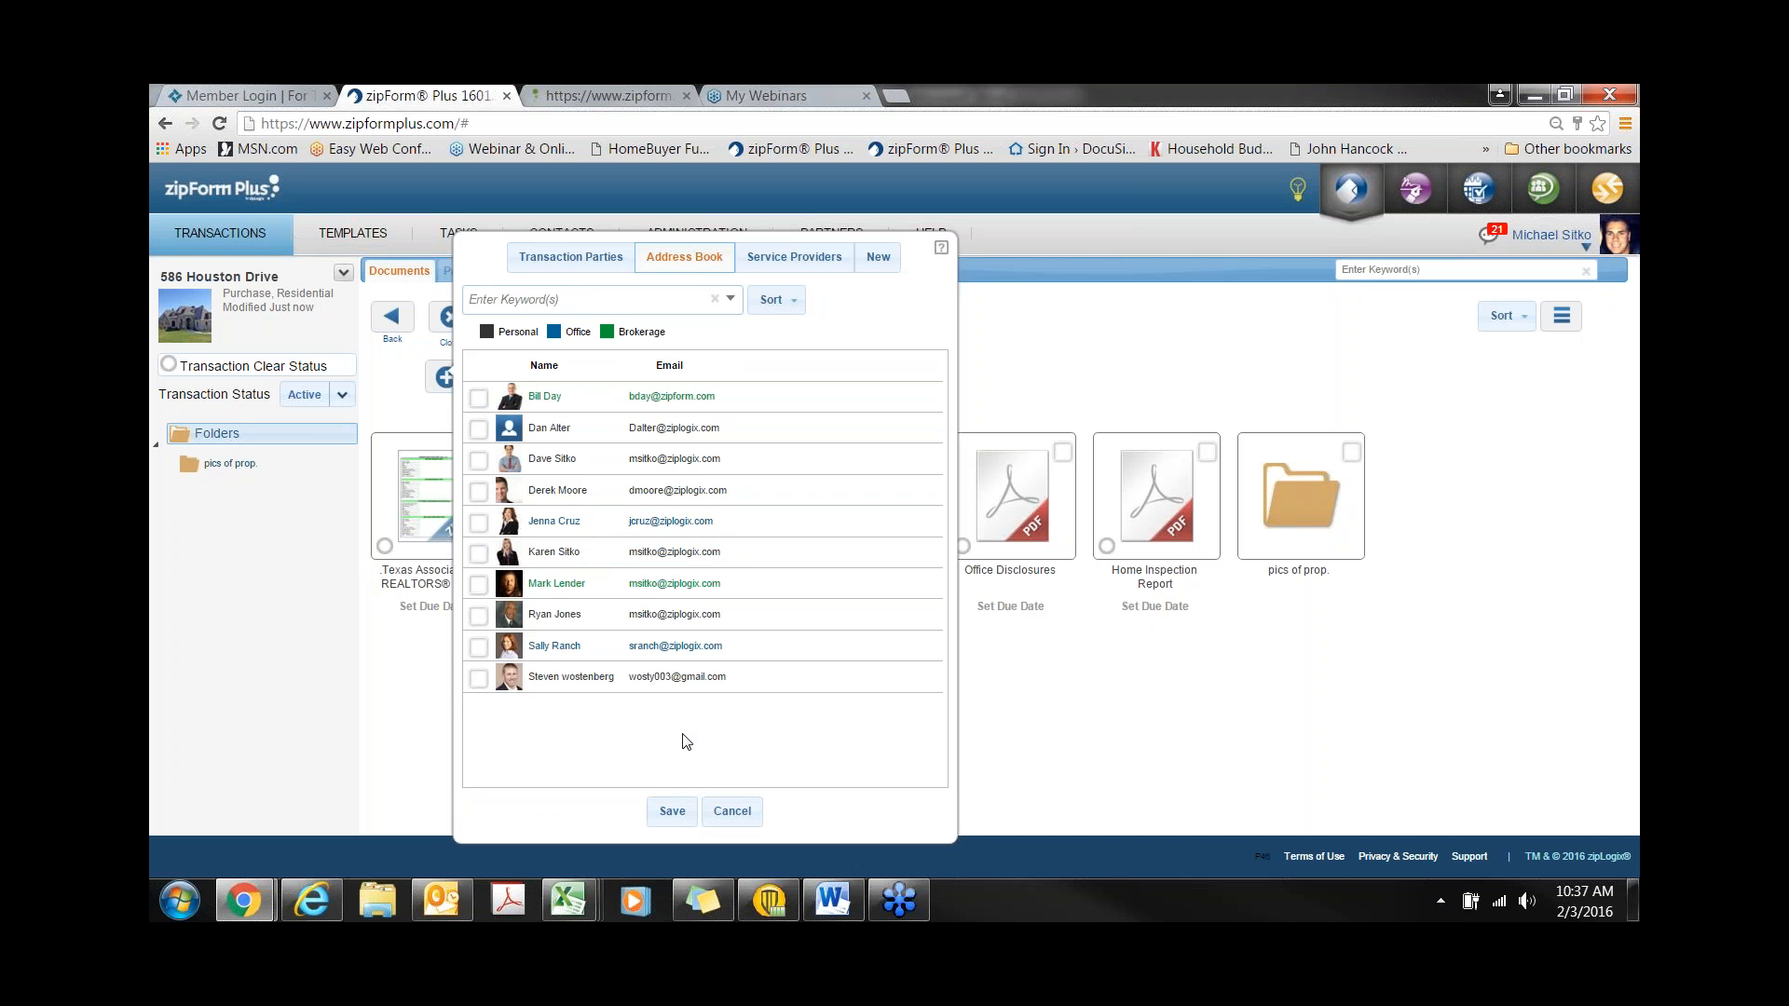
pyautogui.click(479, 587)
pyautogui.click(669, 811)
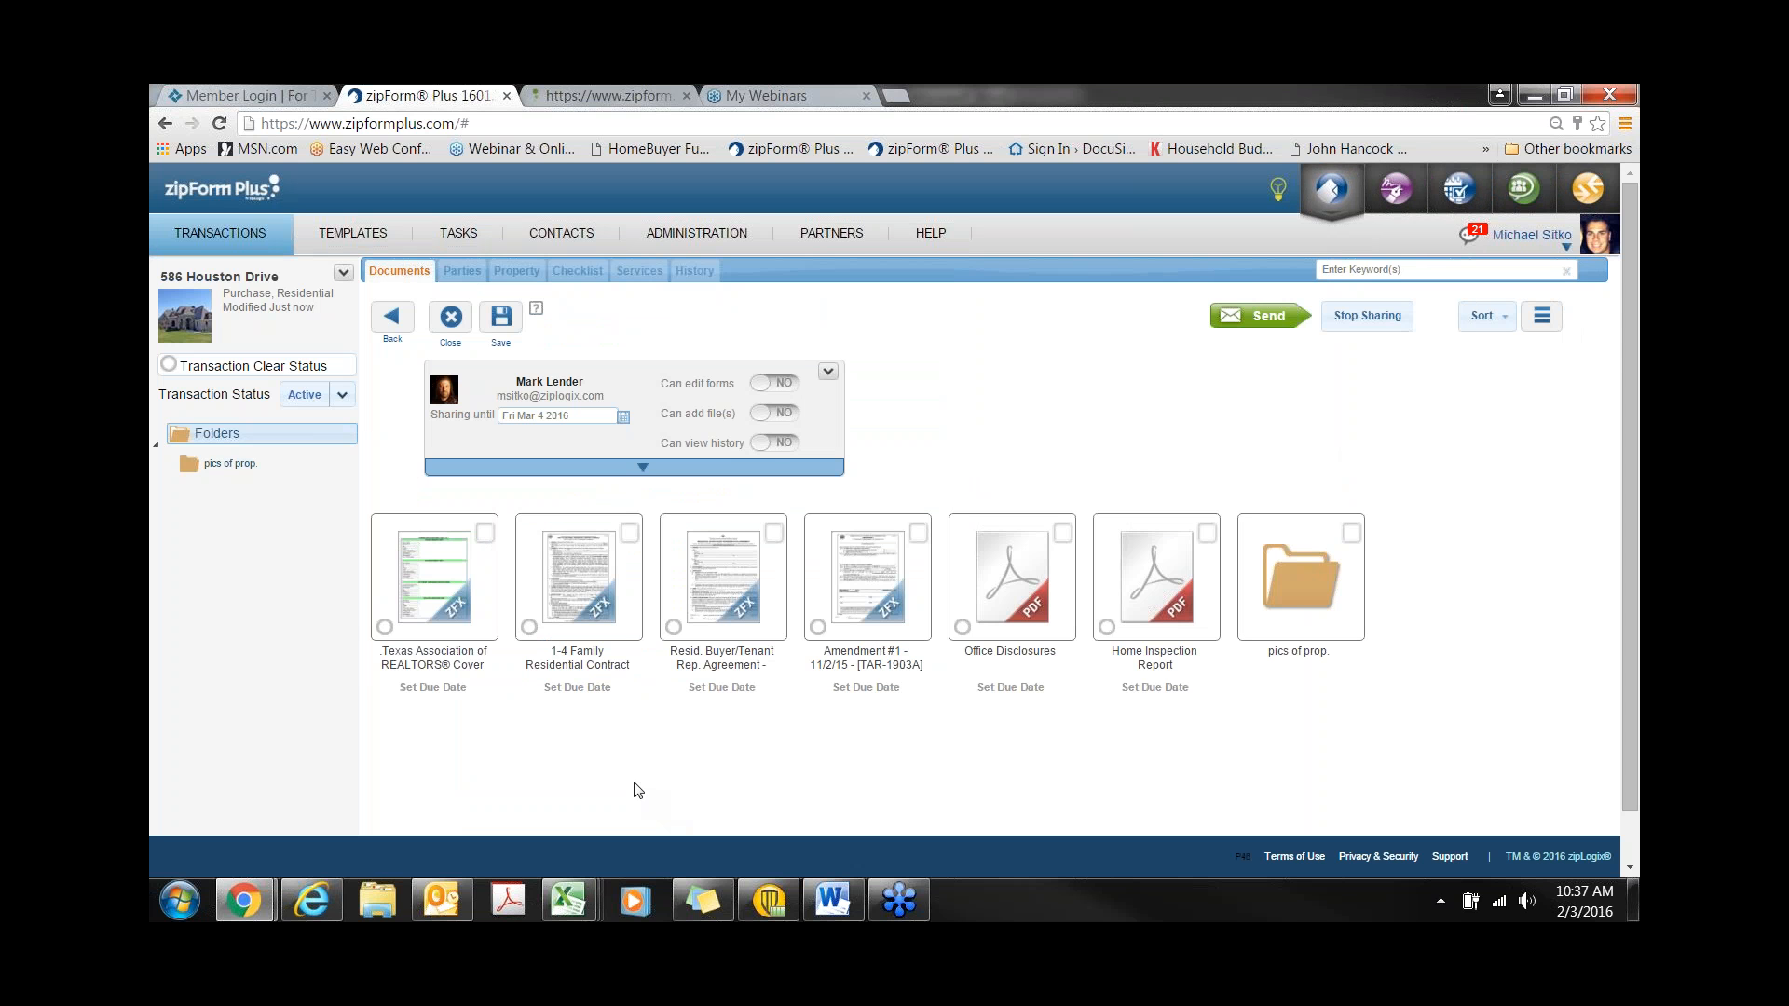
# - Mark all four documents for sharing: contract, representation agreement, Amendment #1 and Office Disclosures
pyautogui.click(559, 615)
pyautogui.click(690, 620)
pyautogui.click(841, 617)
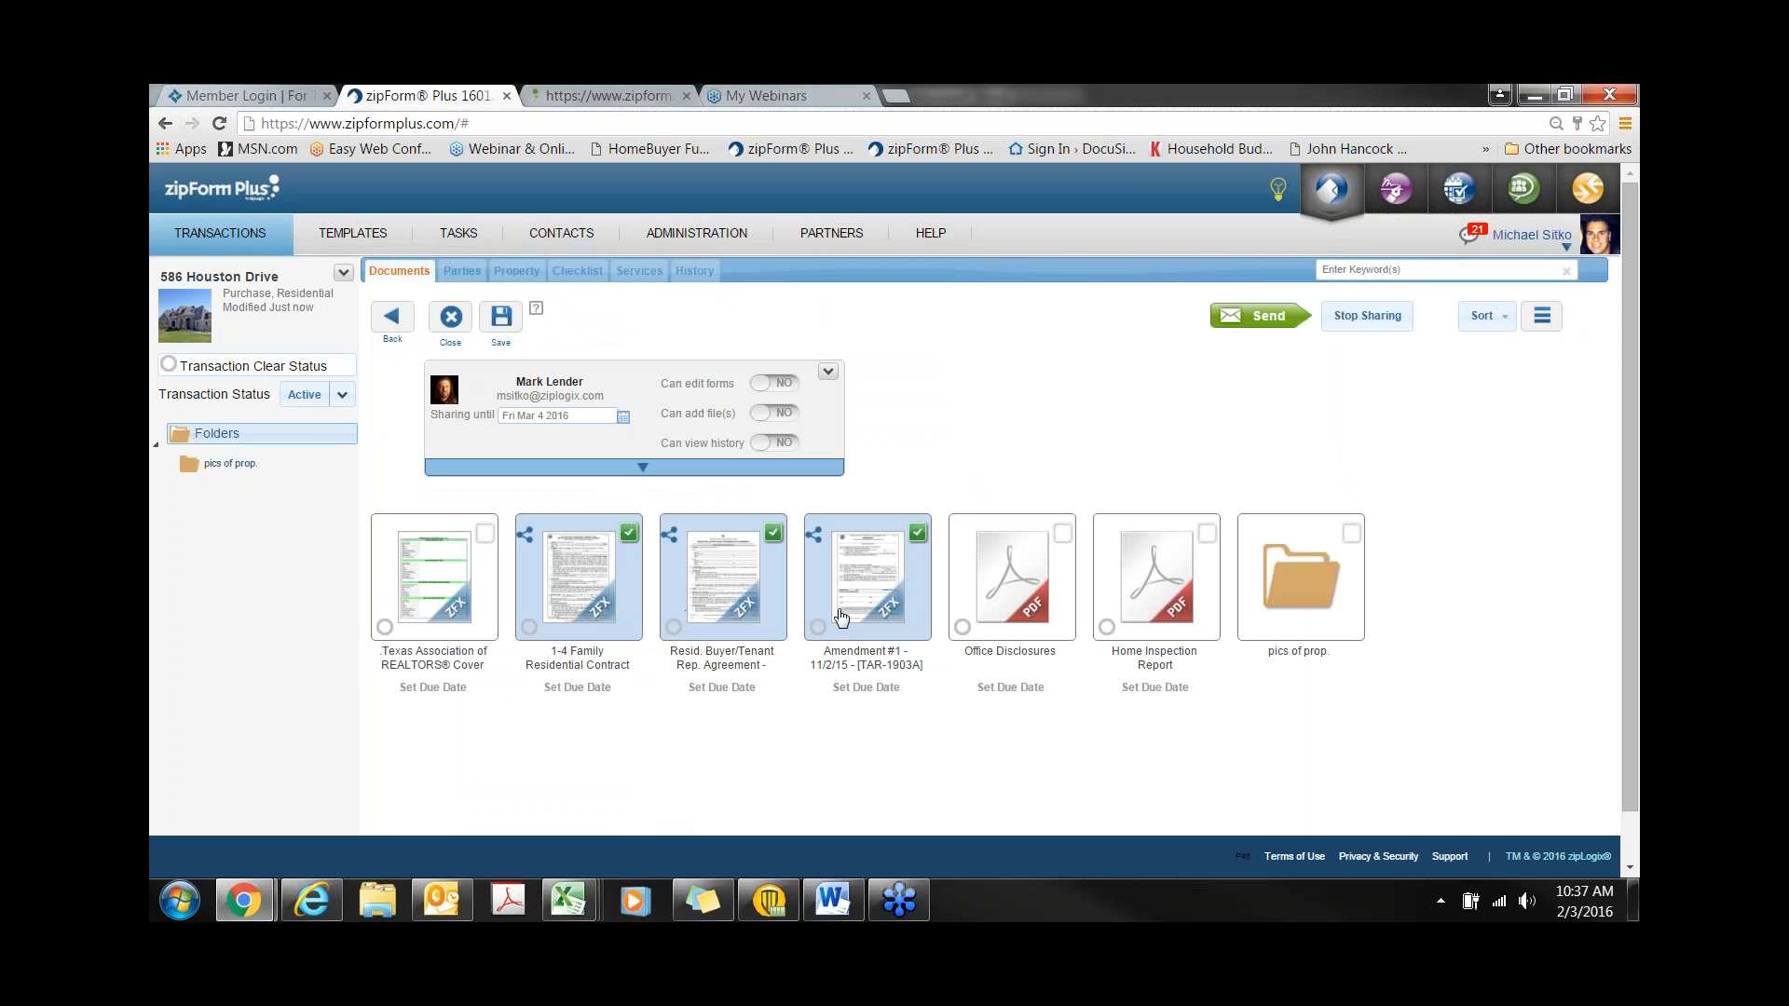
pyautogui.click(1044, 615)
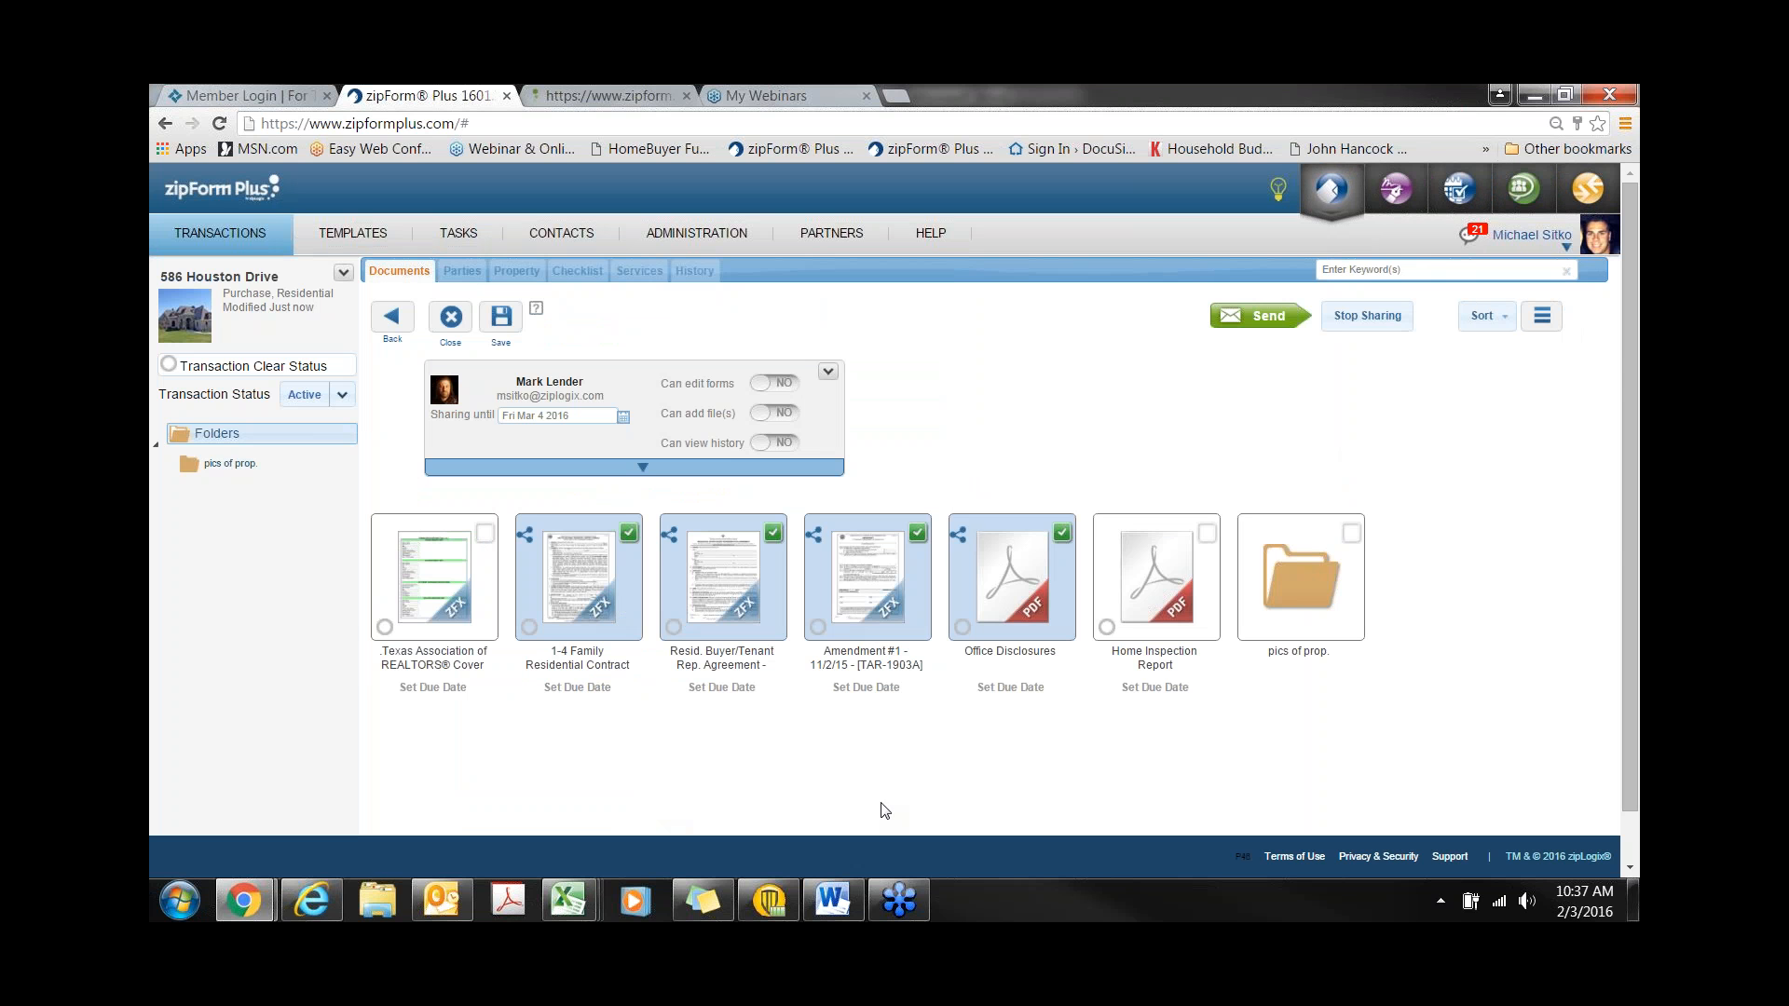
# - Set the lender's permissions so only Can add file(s) is YES, with form editing and history off
pyautogui.moveTo(528, 536)
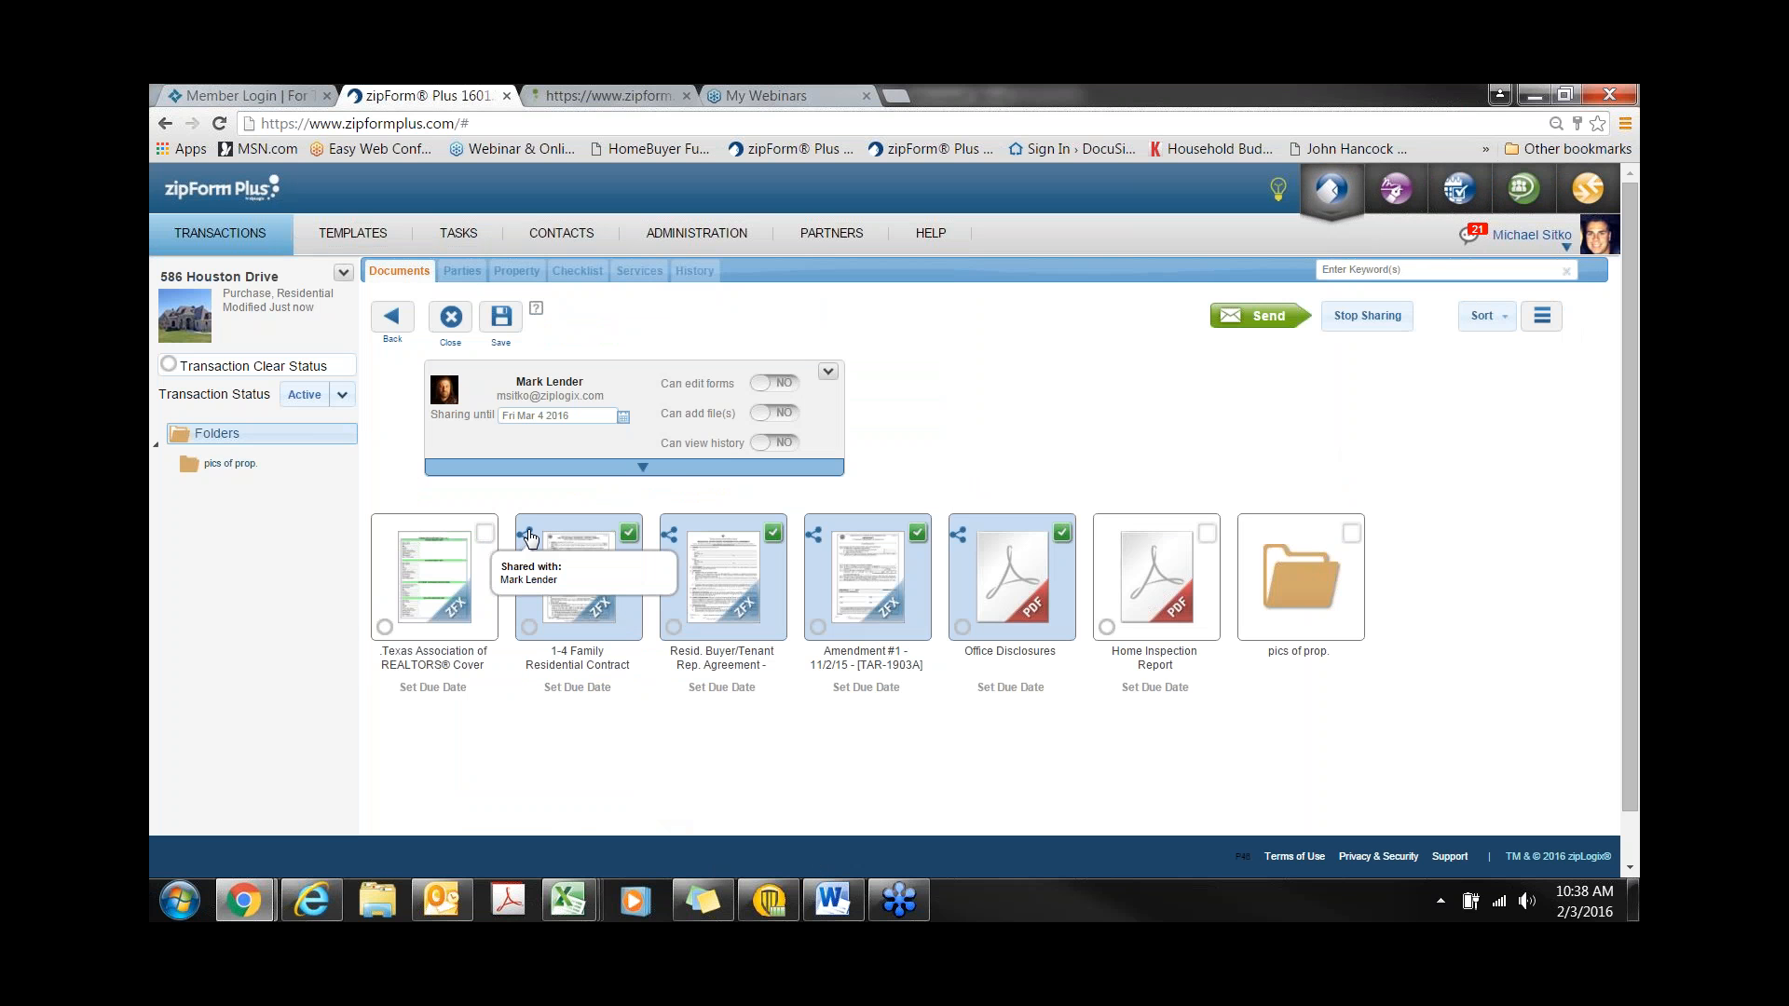
pyautogui.click(792, 382)
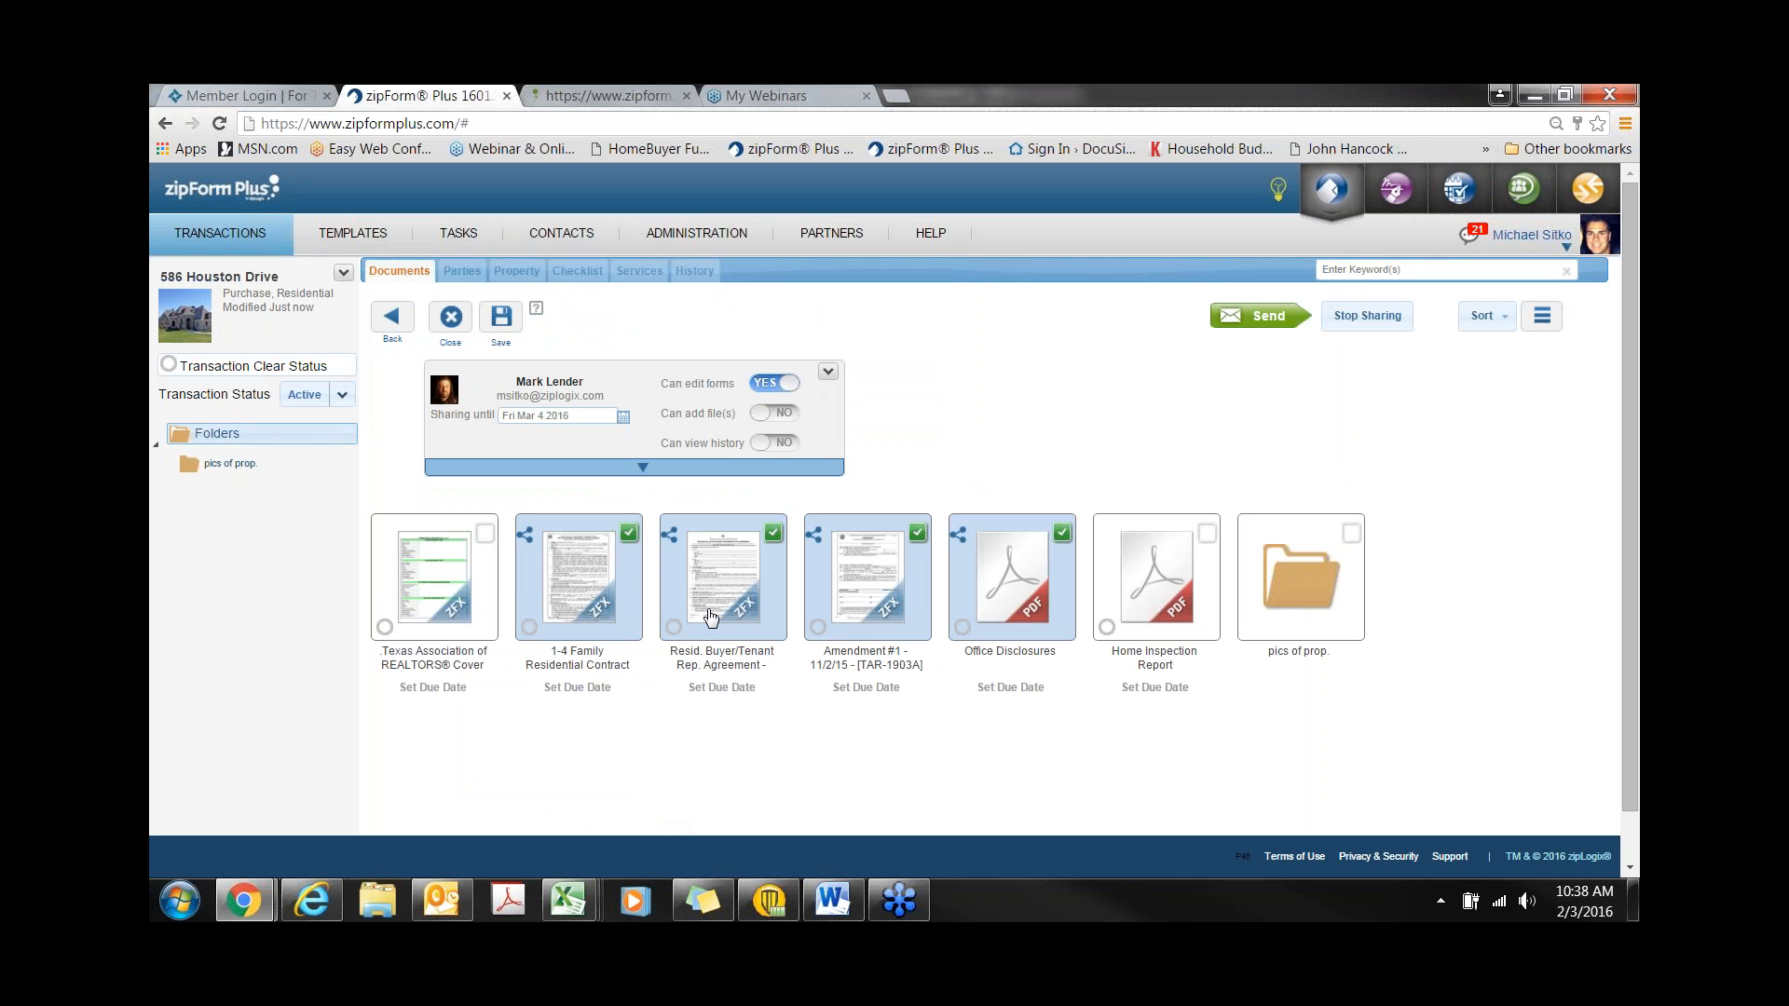
pyautogui.click(777, 384)
pyautogui.click(774, 447)
pyautogui.click(775, 447)
pyautogui.click(774, 413)
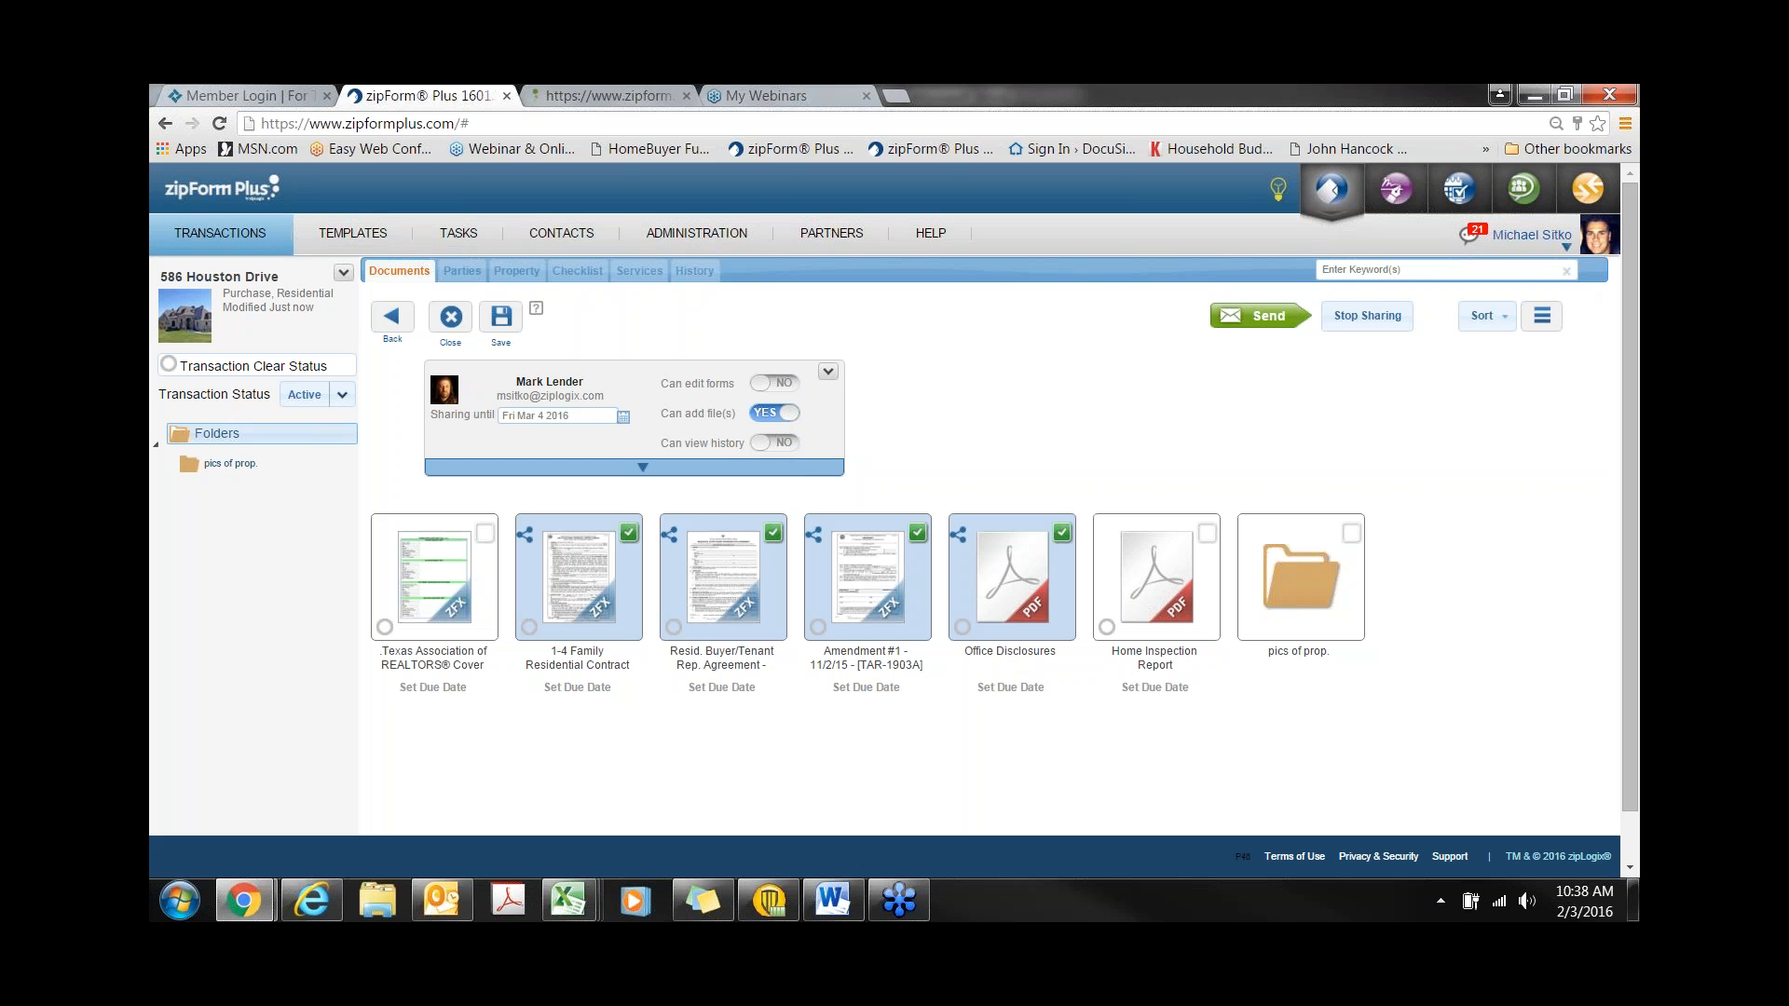
# - Unshare all four documents and begin the lender's invitation
pyautogui.click(639, 616)
pyautogui.click(722, 604)
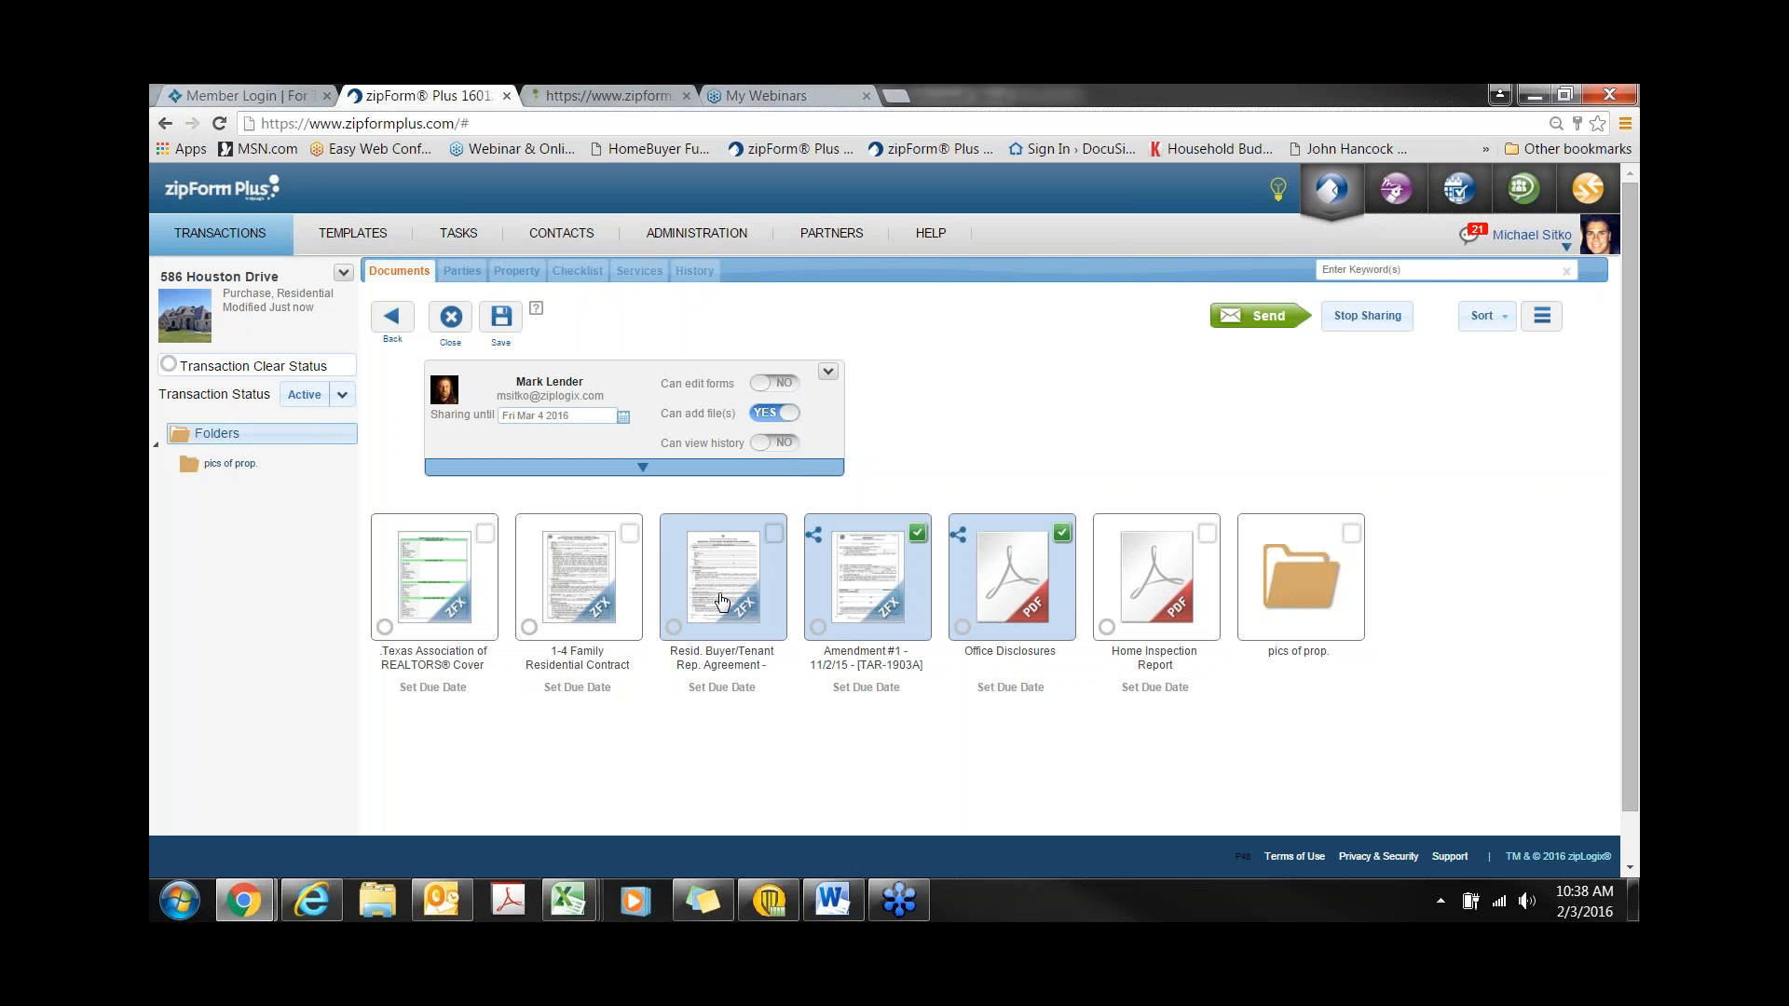
pyautogui.click(847, 623)
pyautogui.click(1004, 622)
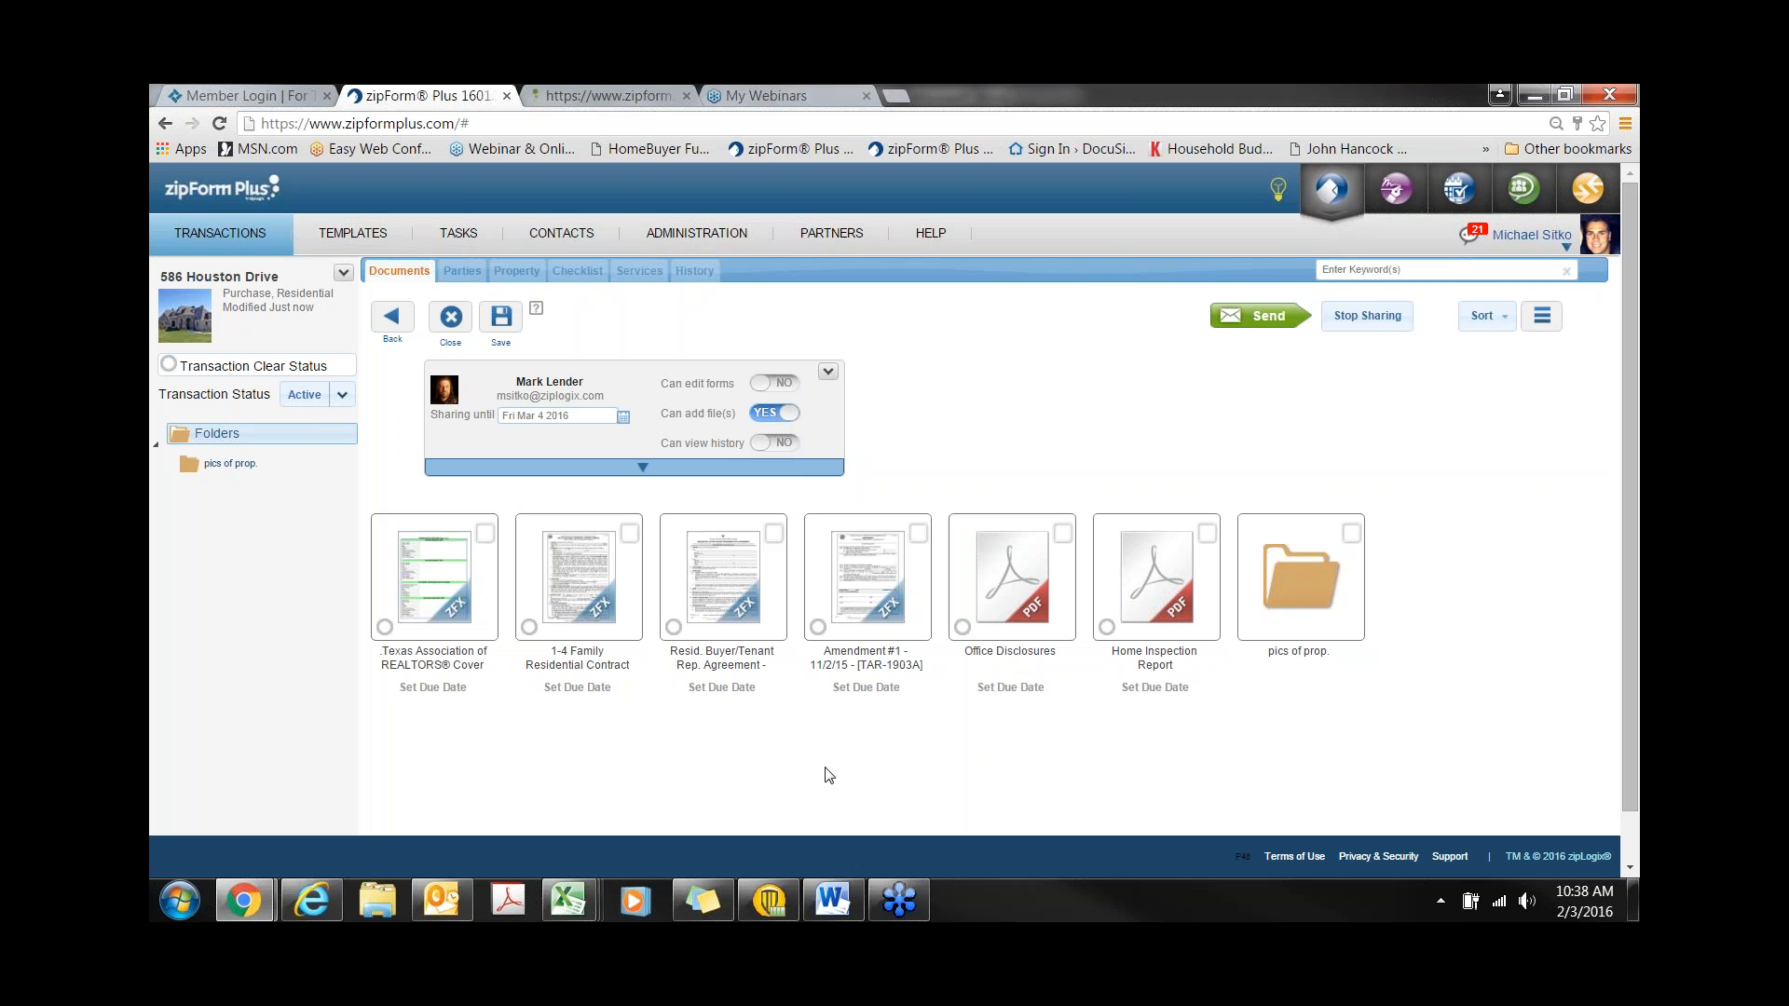
pyautogui.click(1286, 319)
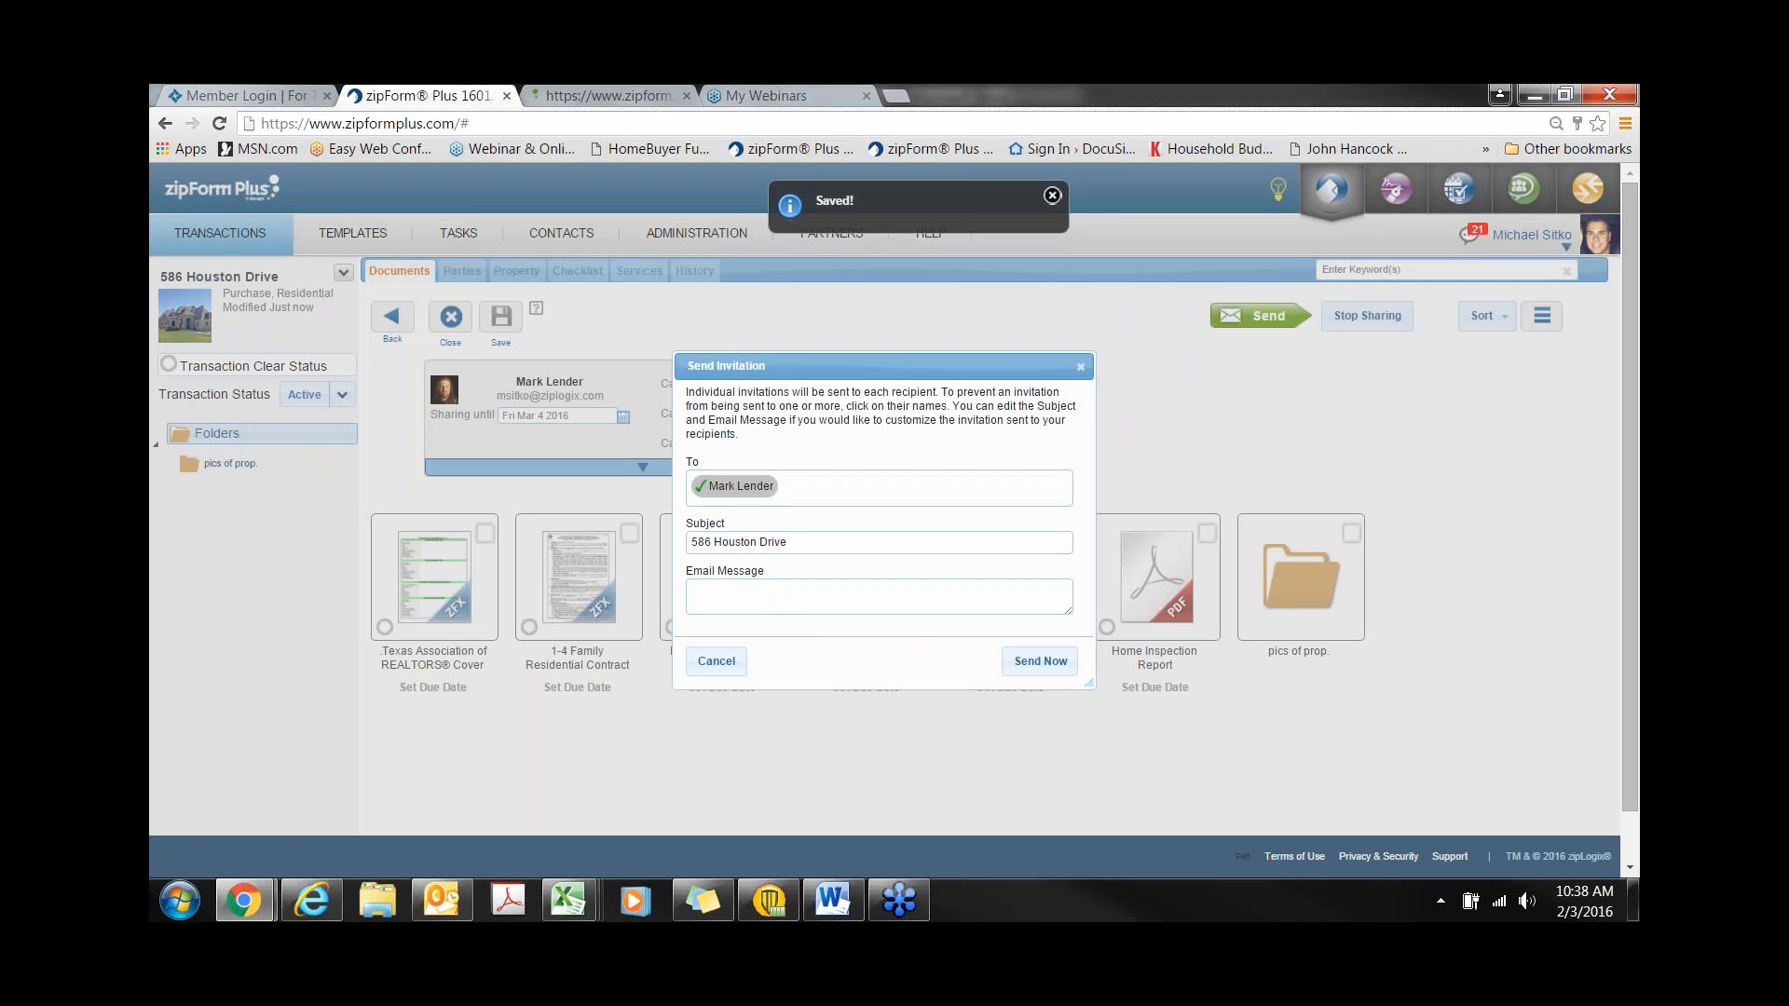
# - Send the invitation with a message asking the lender to upload the pre-approval
pyautogui.write('Hi Mark')
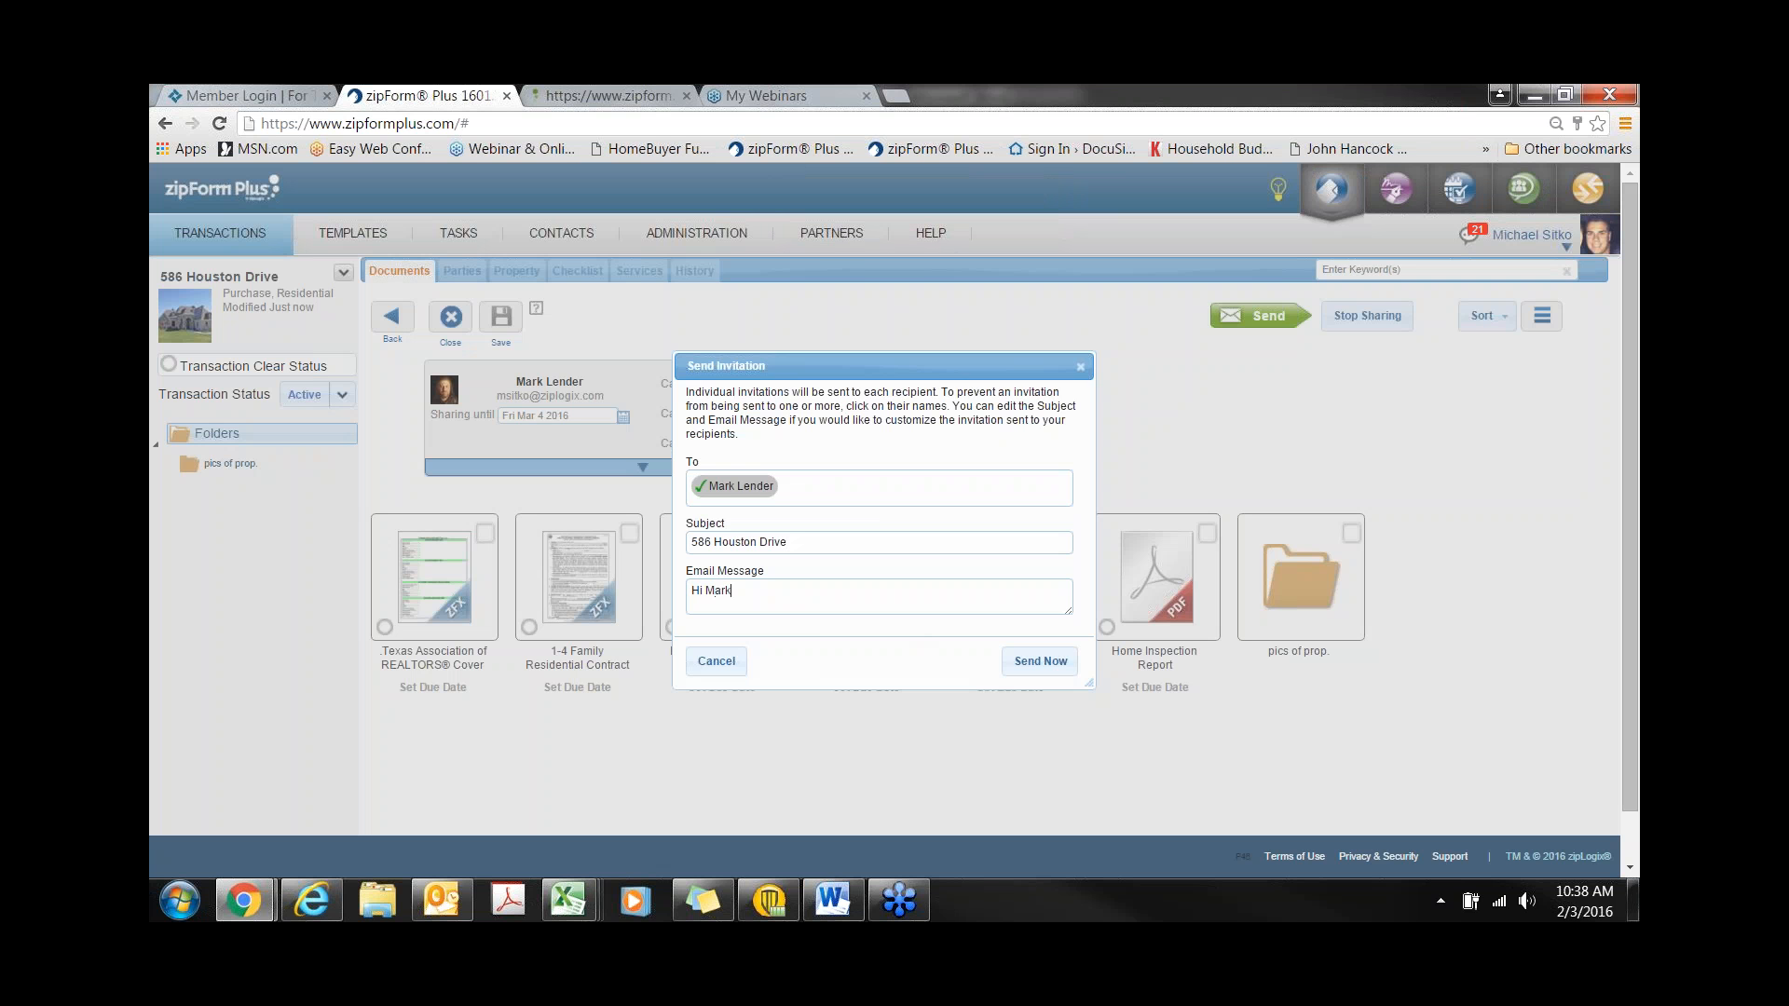
pyautogui.write(', please up load the pre-approval. thank you')
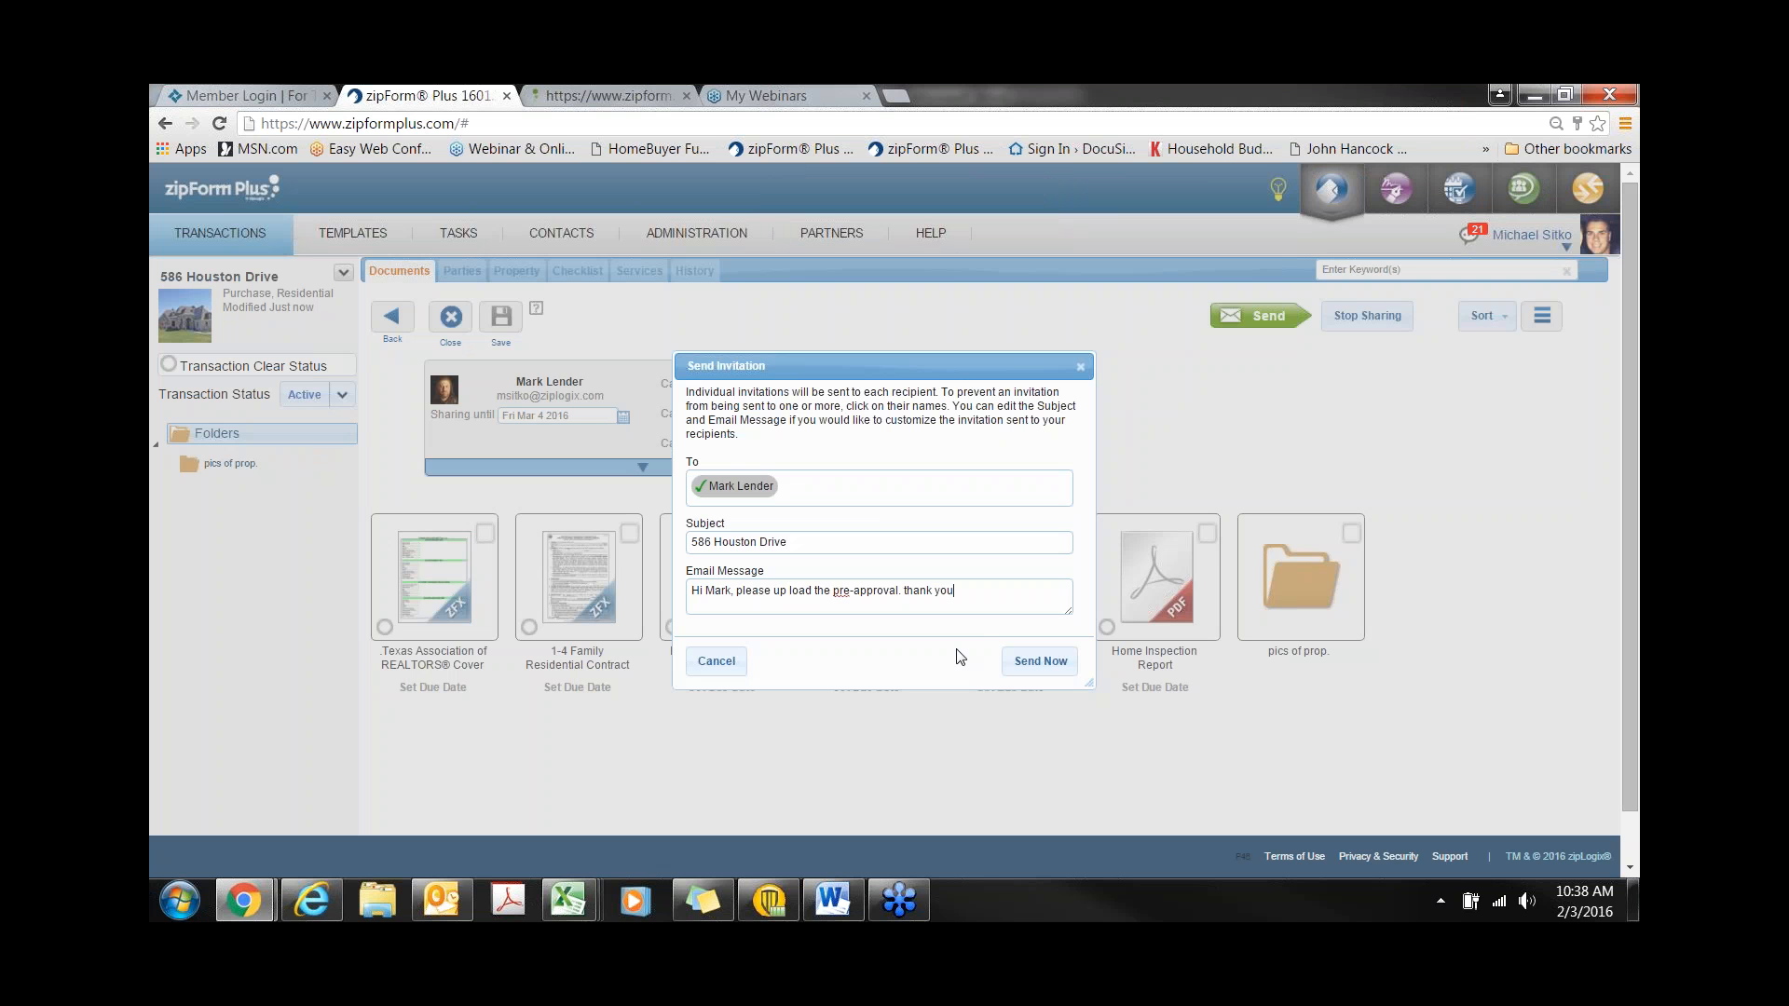
pyautogui.click(1041, 661)
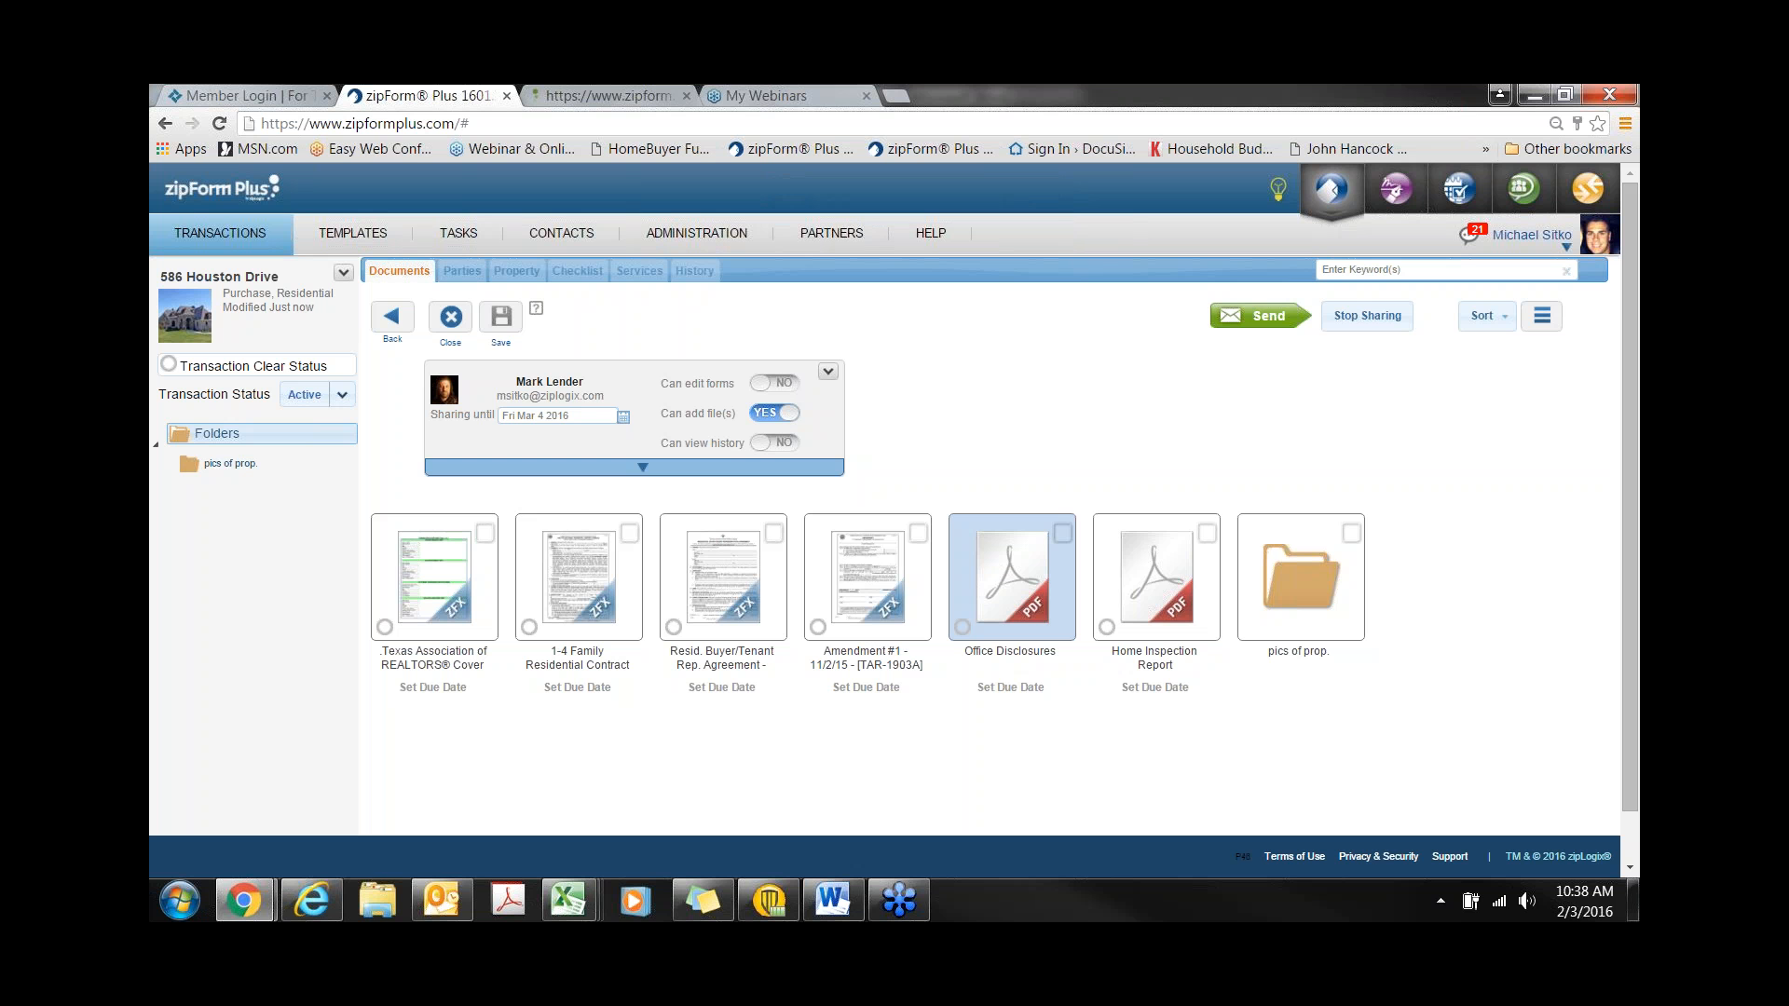
pyautogui.click(441, 901)
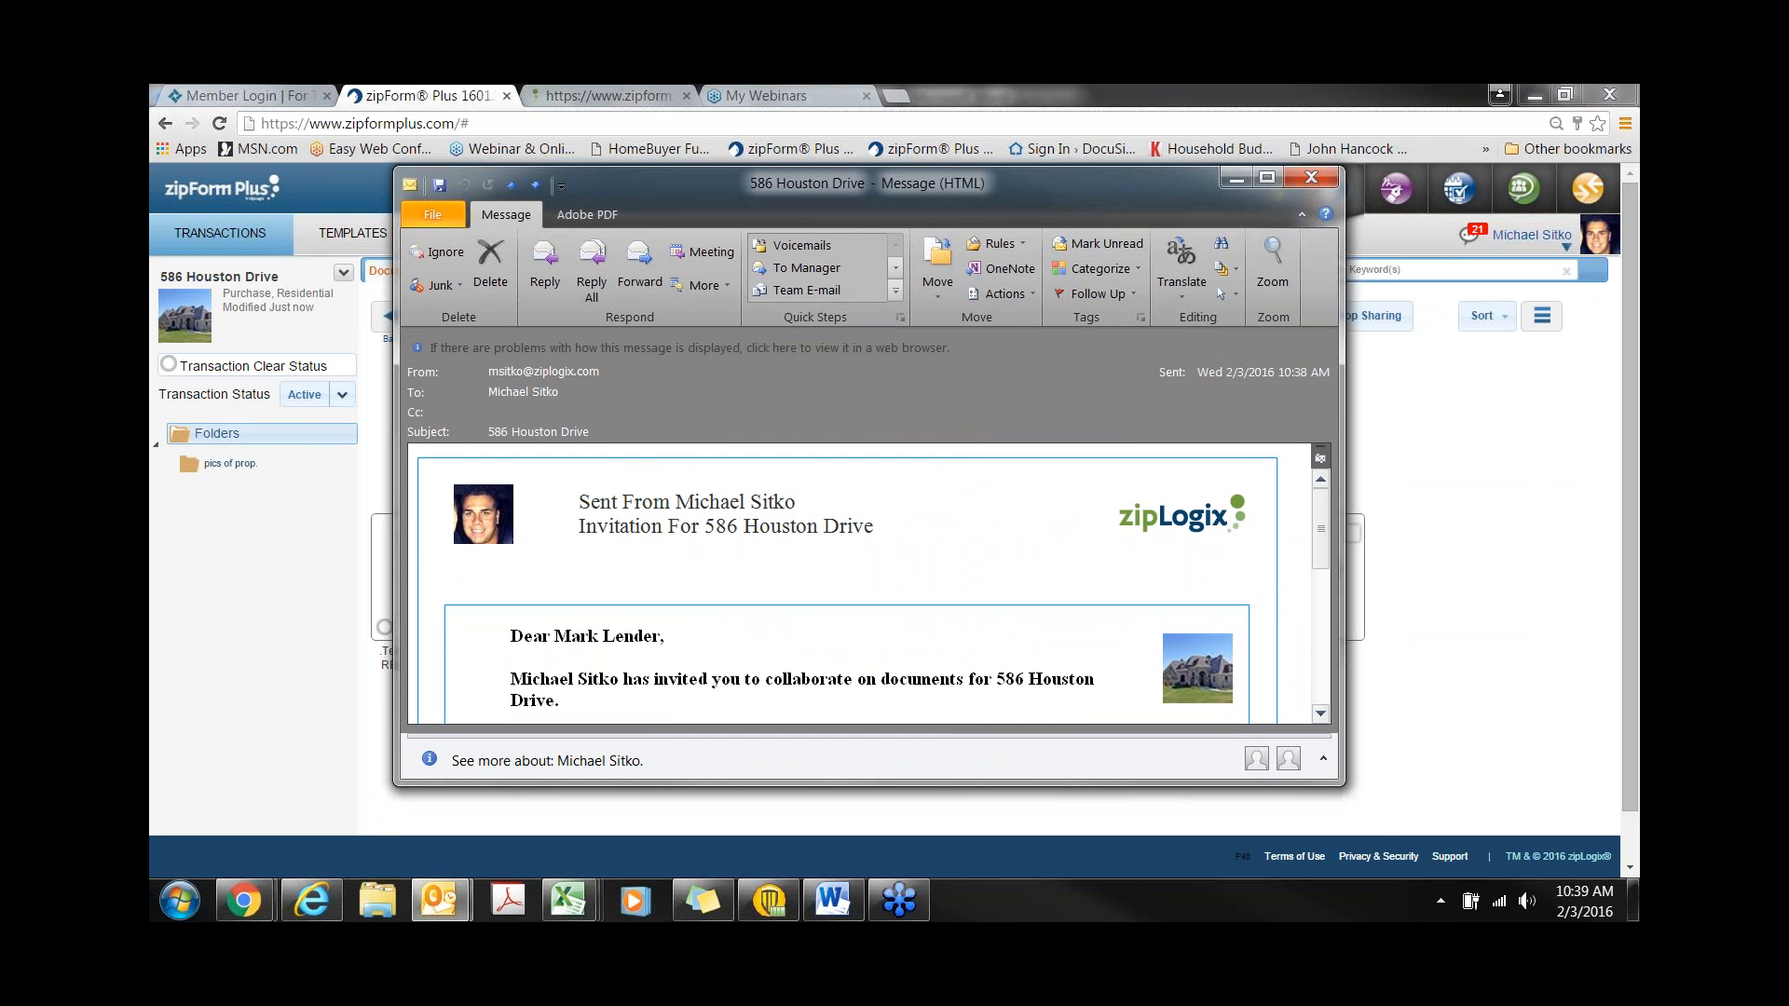
# - In the invitation email, follow the Start collaborating now link
pyautogui.scroll(-3, 873, 583)
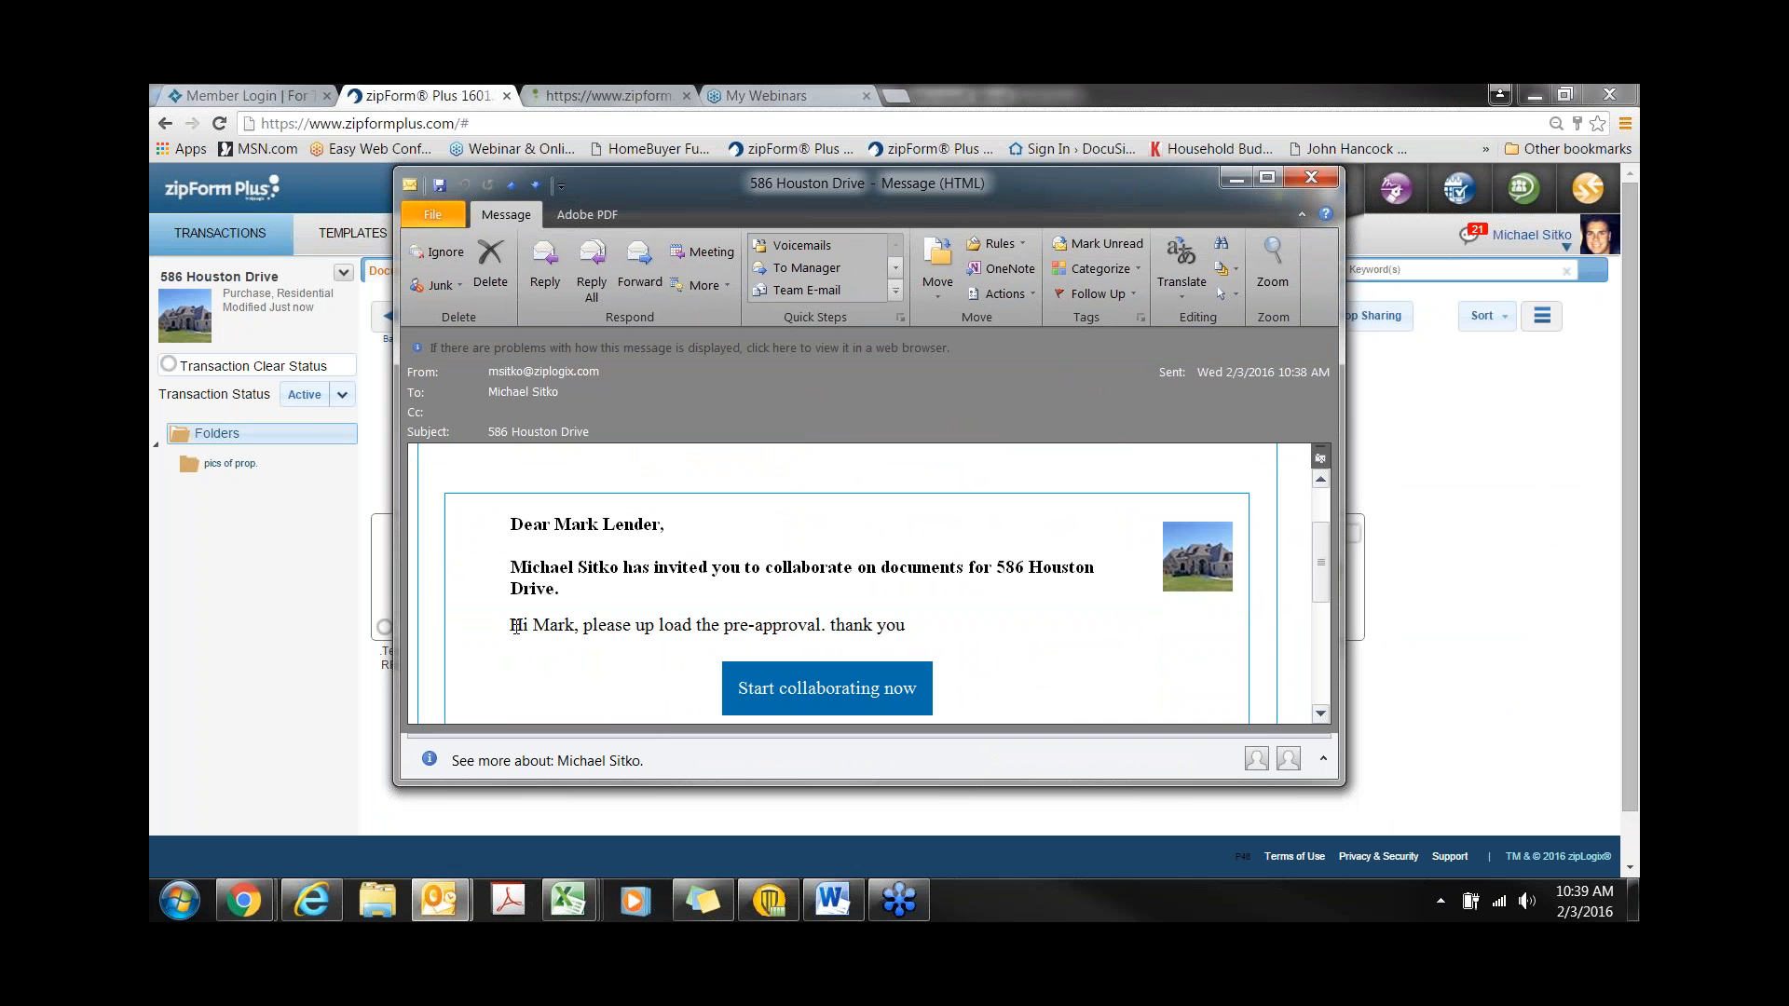
pyautogui.click(799, 695)
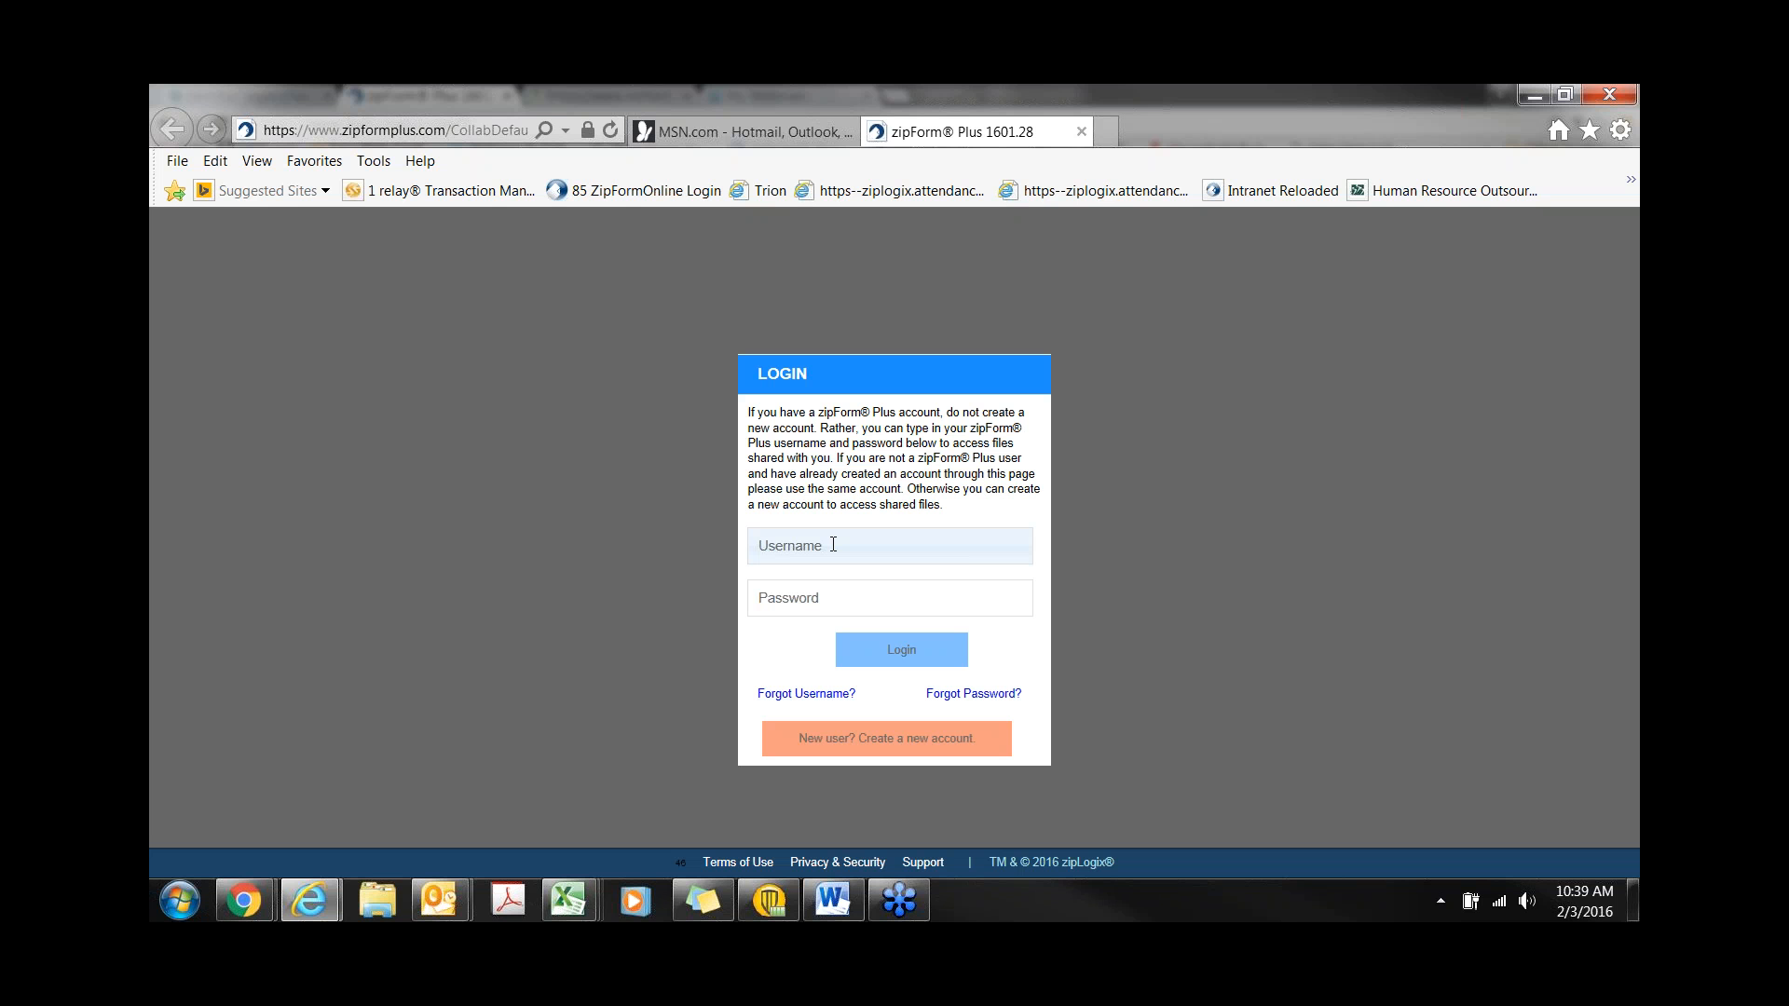
# - Log into the collaborator page with the lender's username and password
pyautogui.click(866, 746)
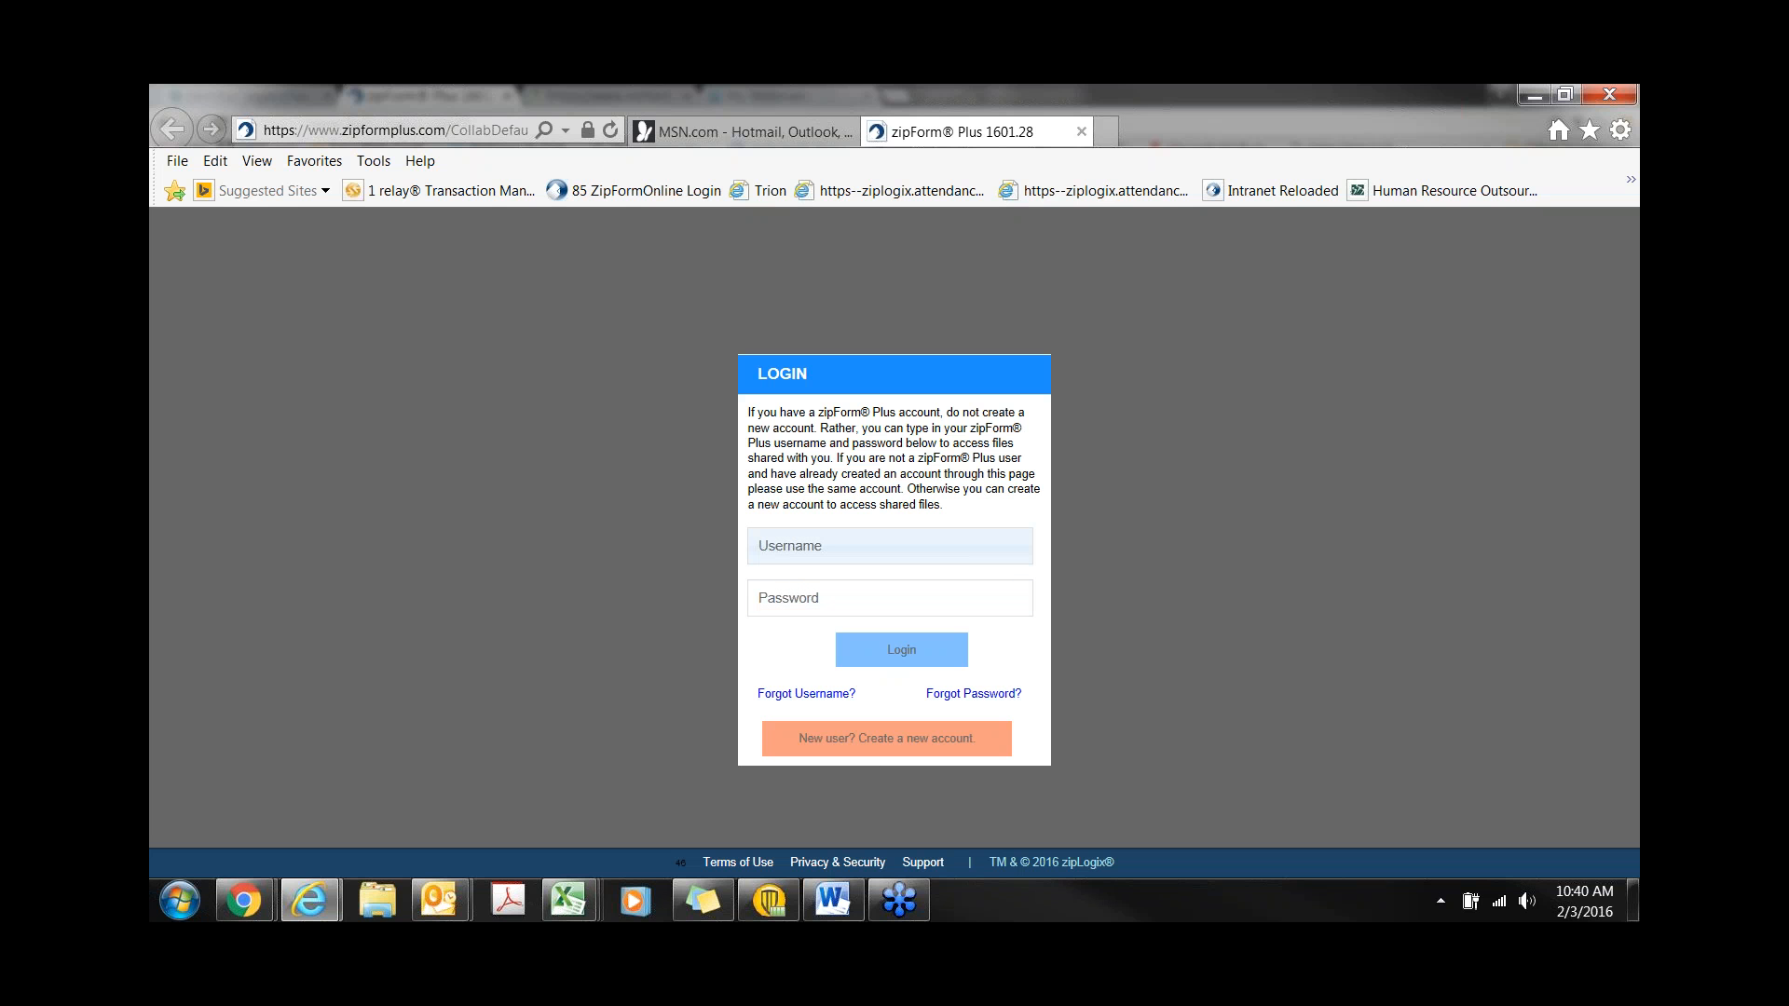
pyautogui.write('mlender123')
pyautogui.press('Tab')
pyautogui.write('**********')
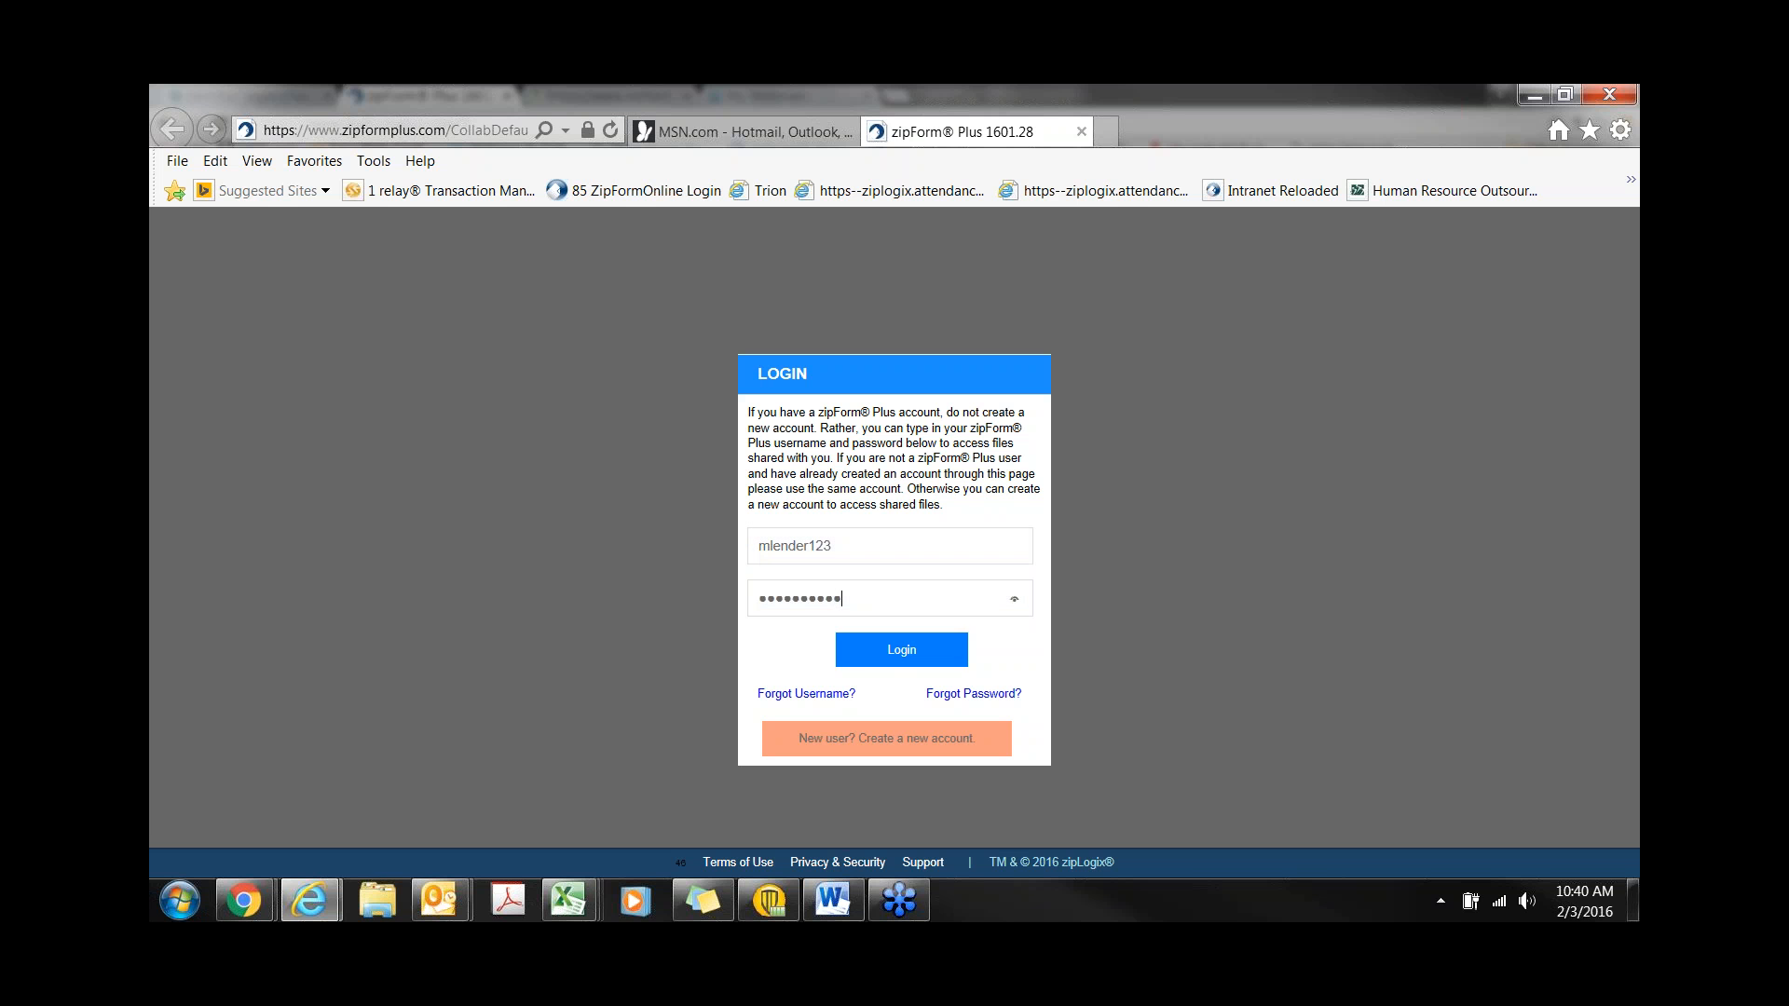
pyautogui.click(903, 653)
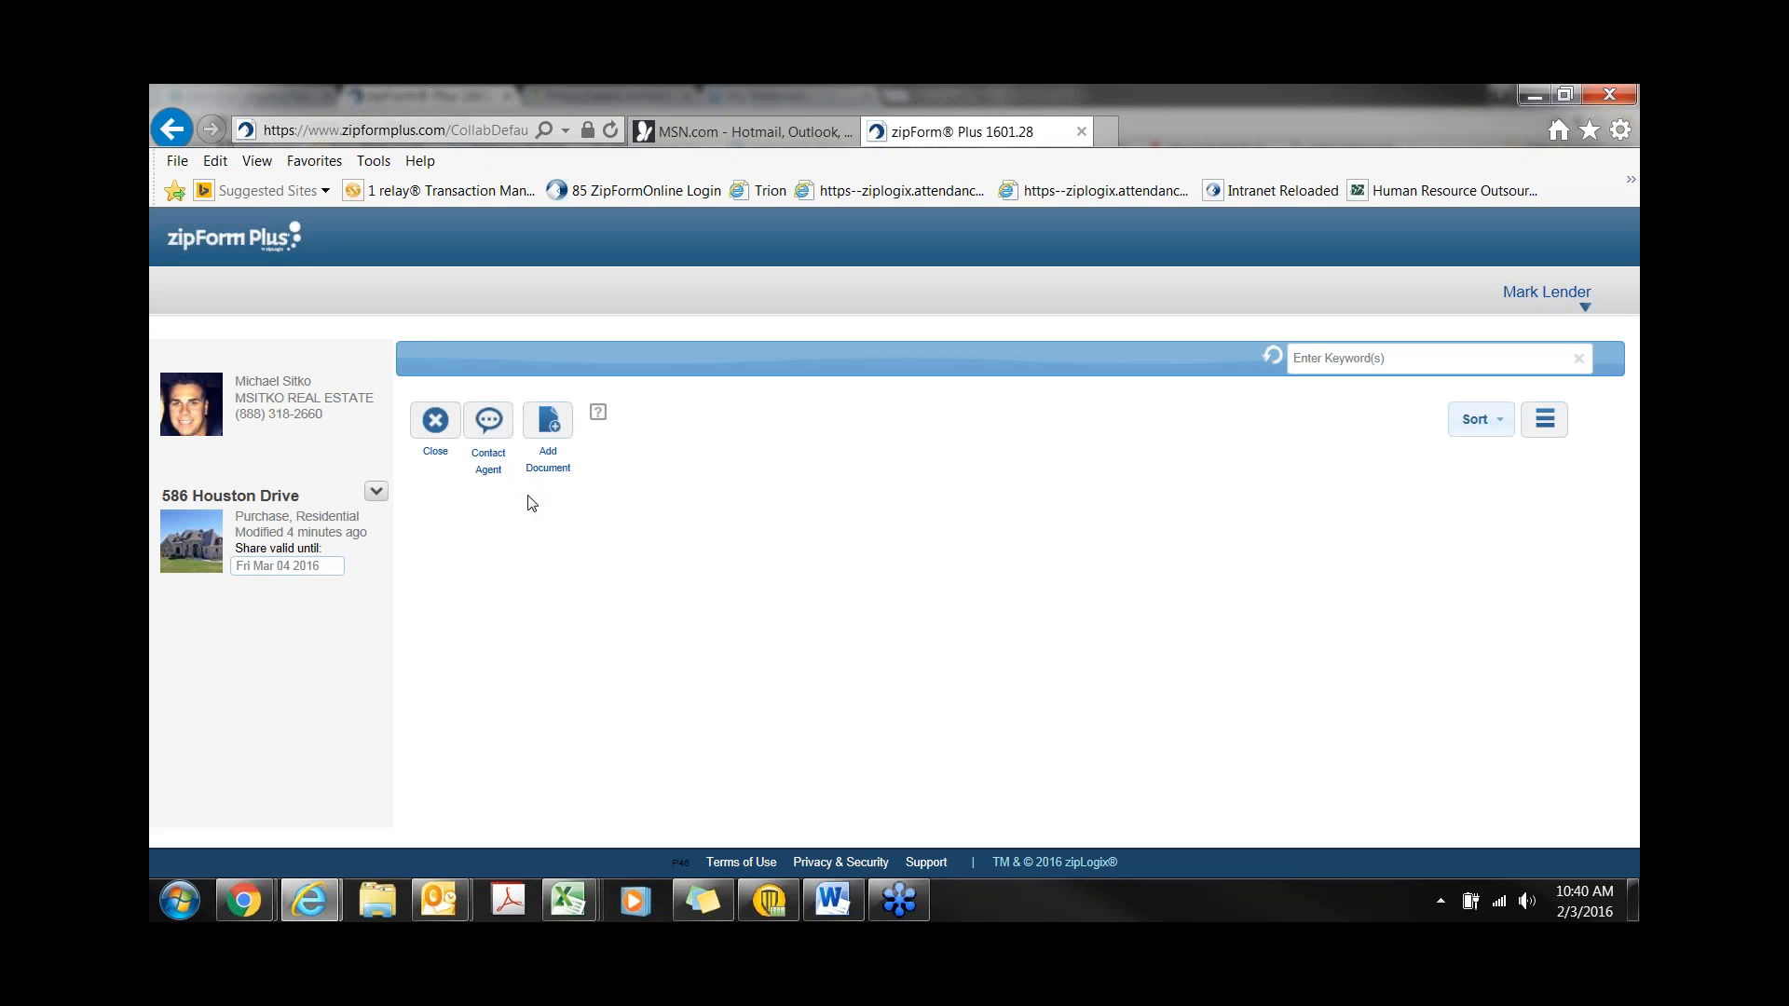
# - Add Approval Letter1.pdf from the ZF Demo folder as a new transaction document
pyautogui.click(570, 449)
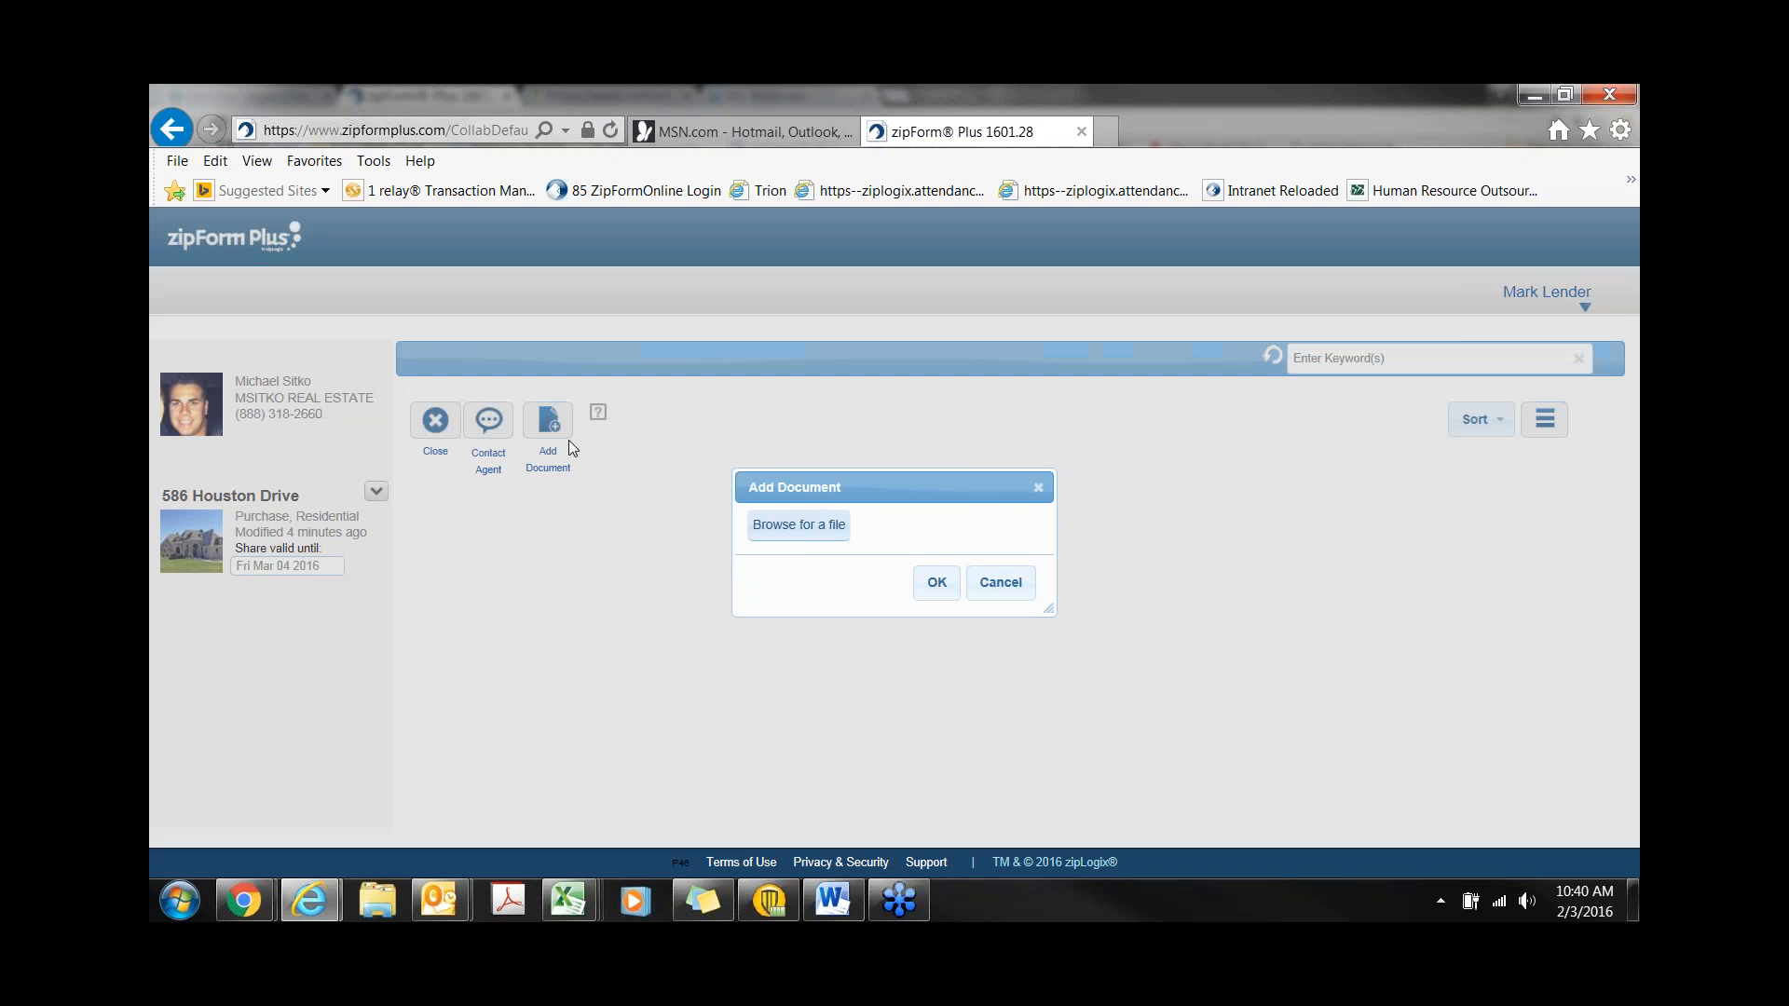
pyautogui.click(801, 538)
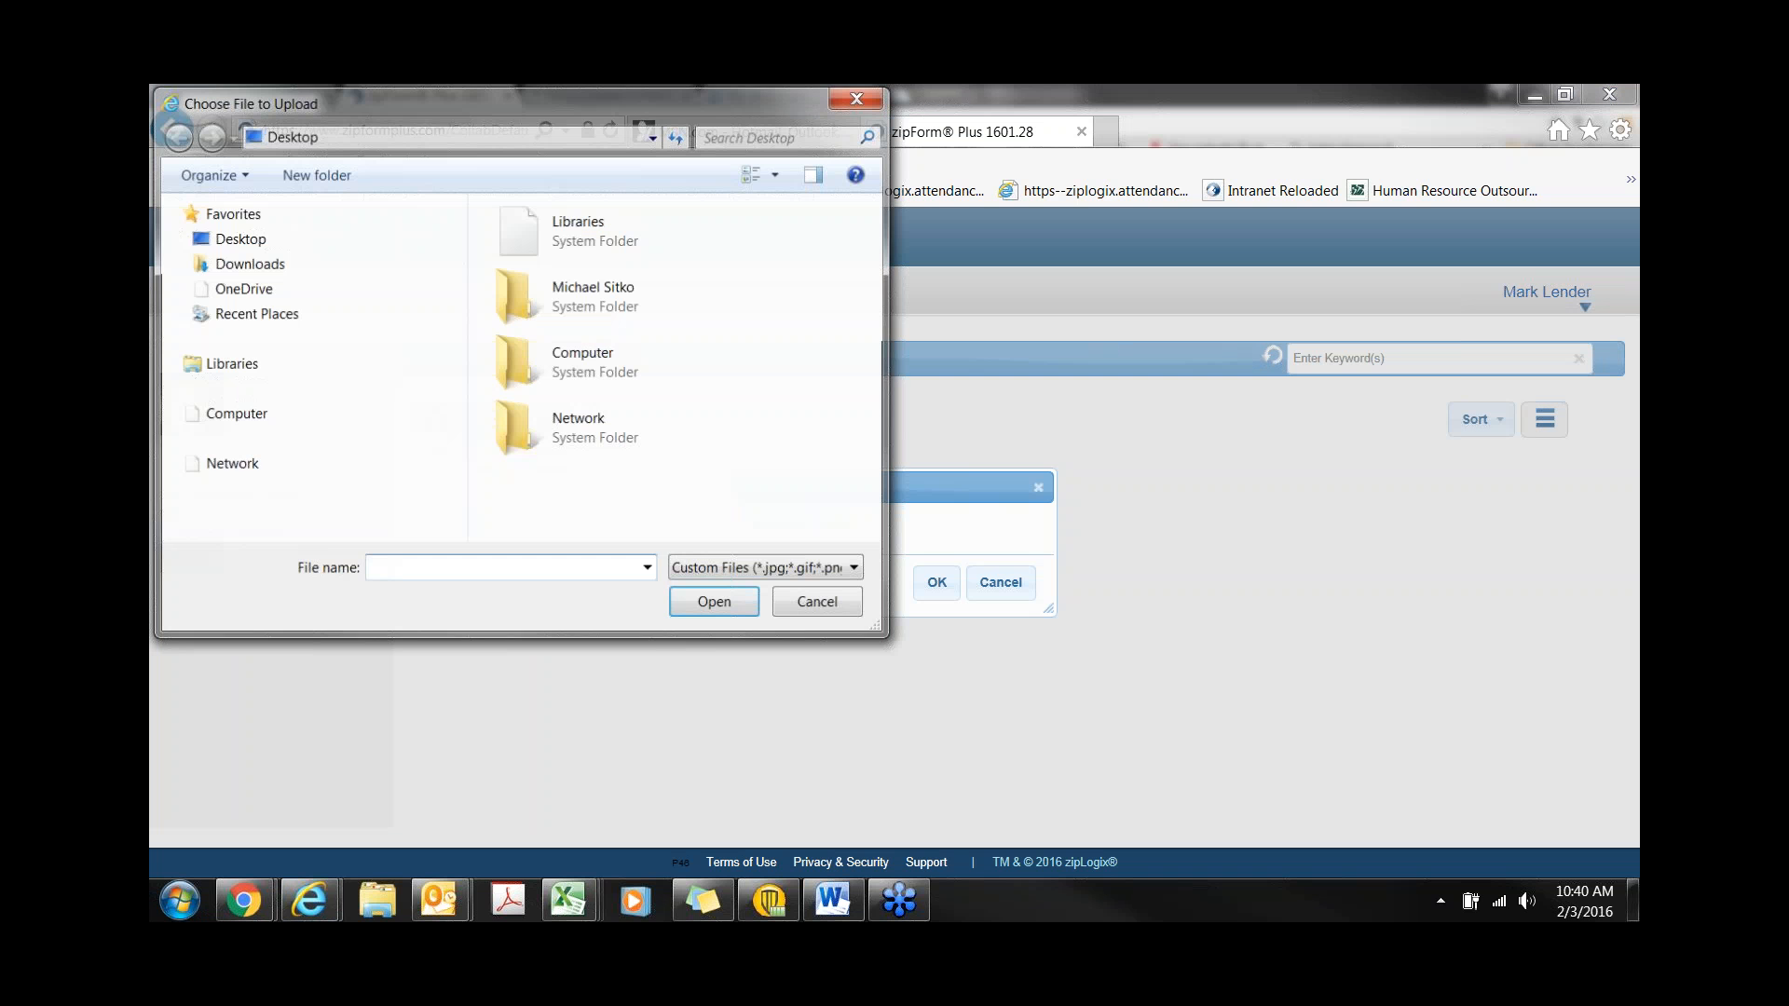
pyautogui.moveTo(875, 246); pyautogui.dragTo(893, 368)
pyautogui.doubleClick(631, 360)
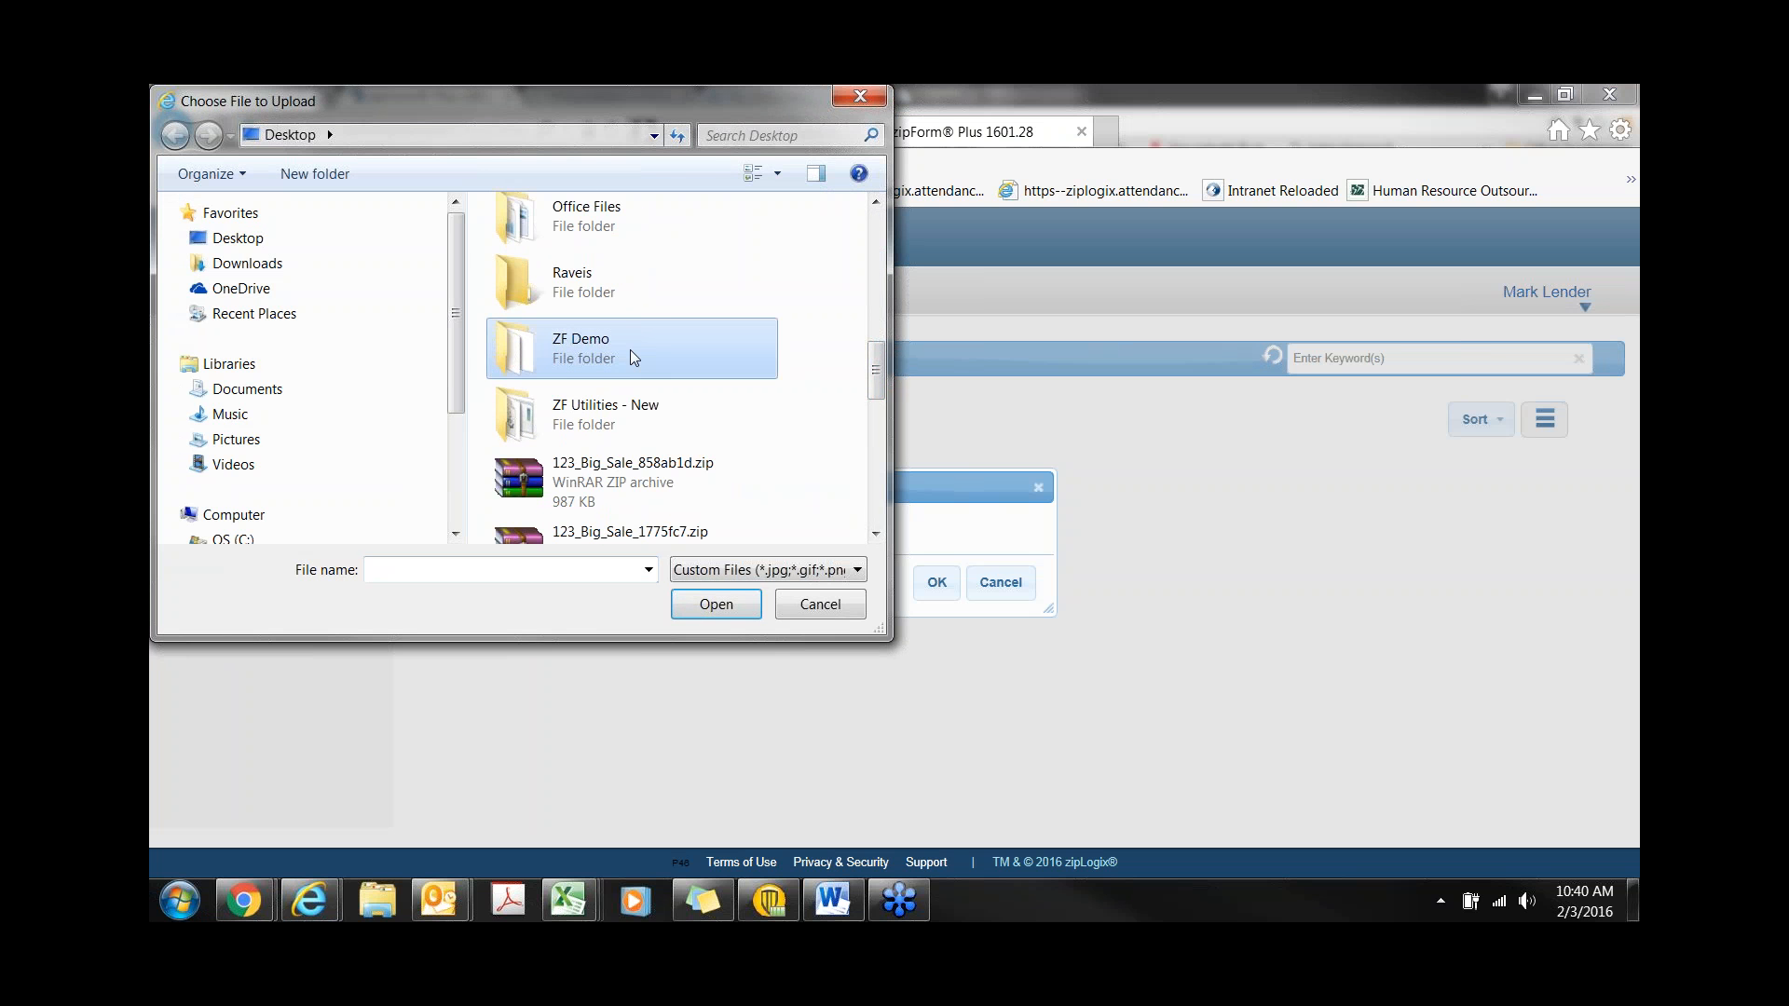
pyautogui.click(586, 296)
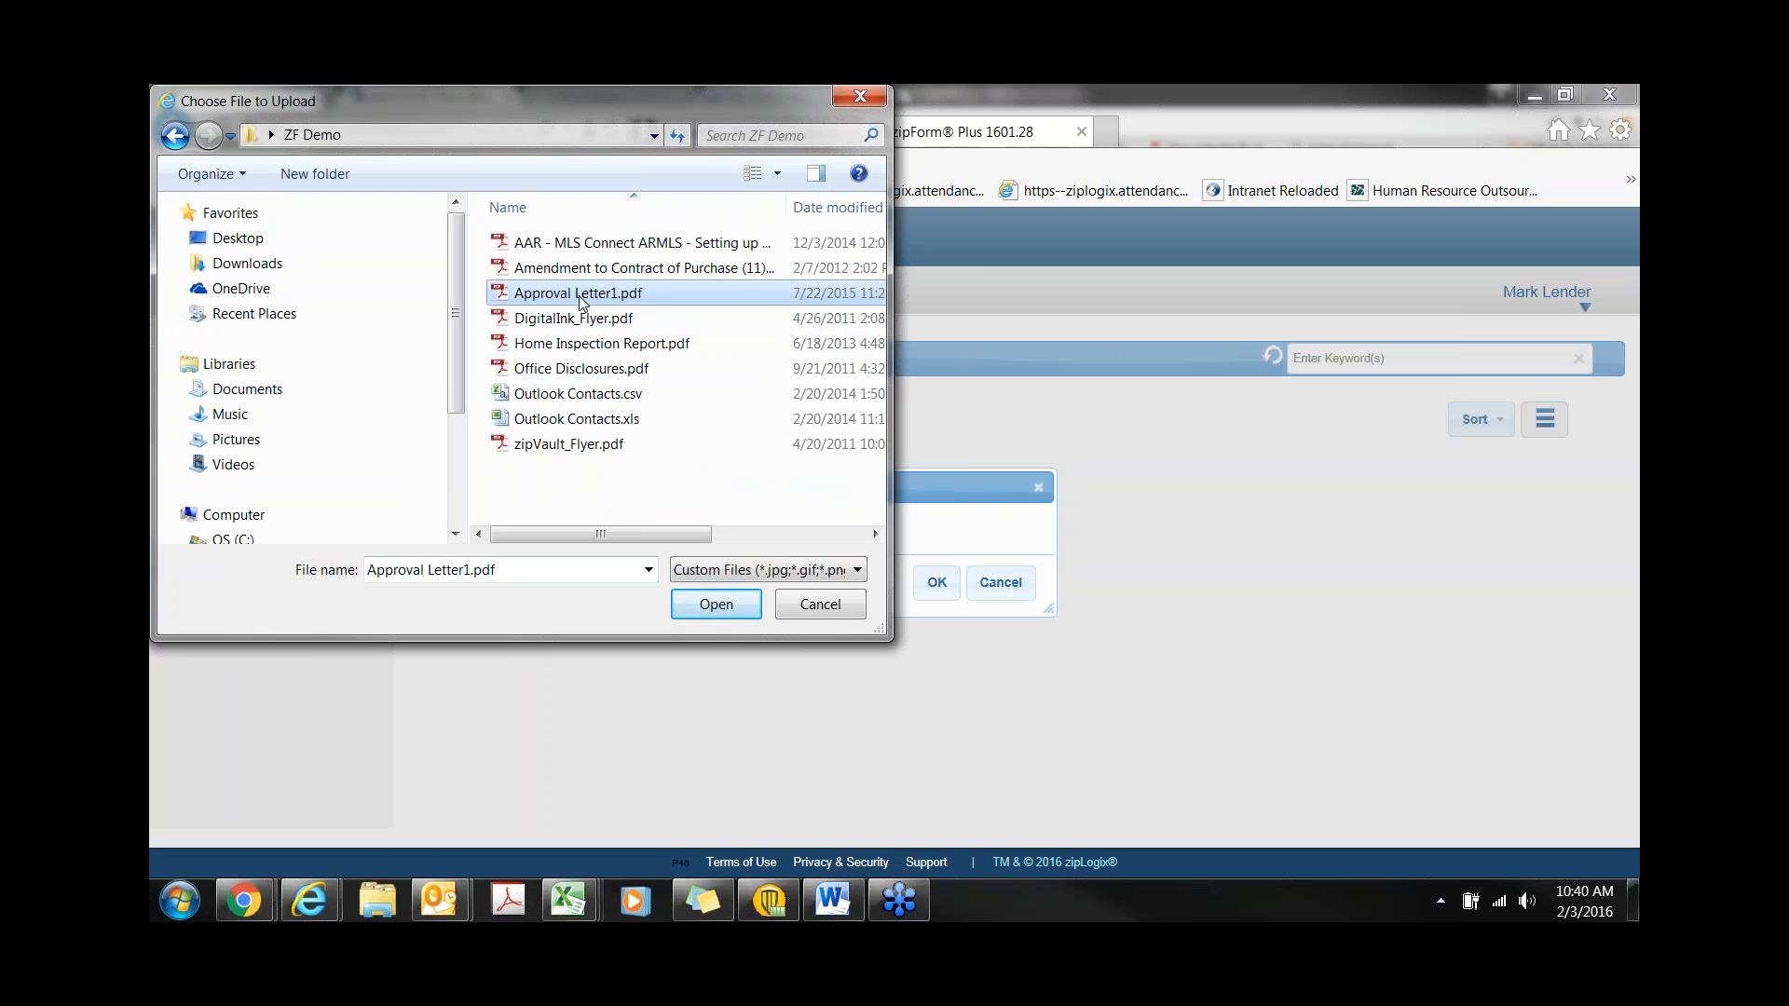
pyautogui.click(715, 606)
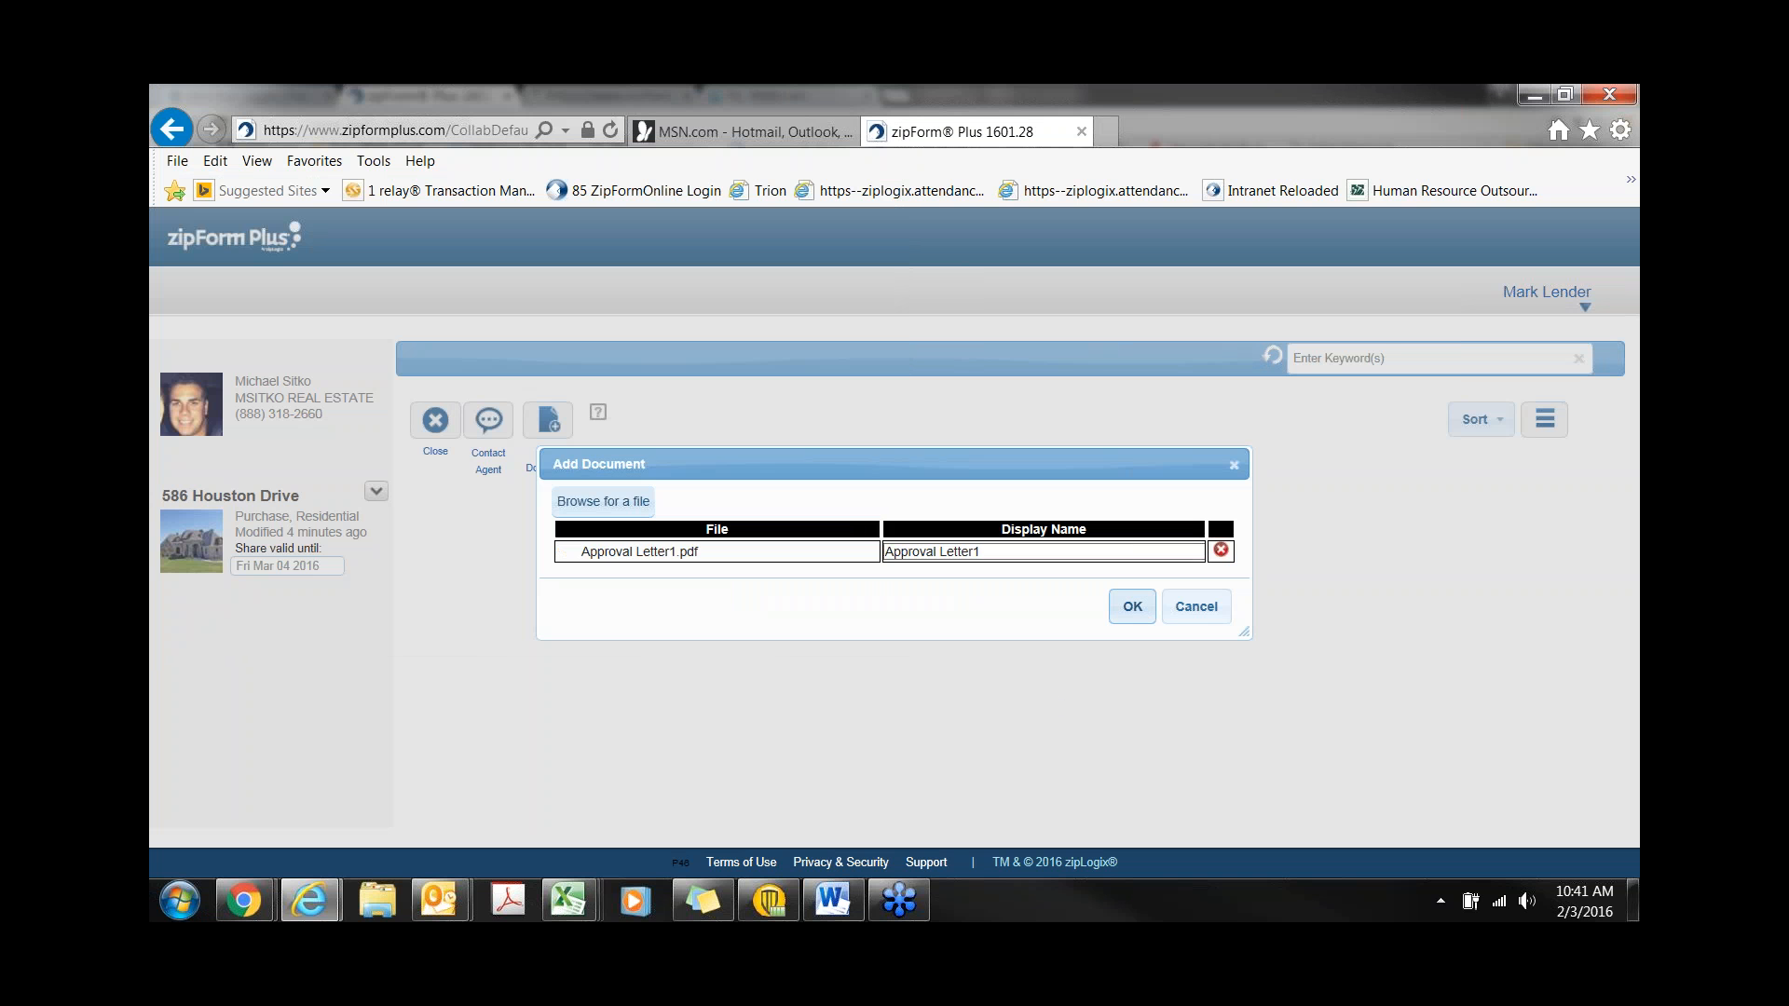
pyautogui.click(1130, 608)
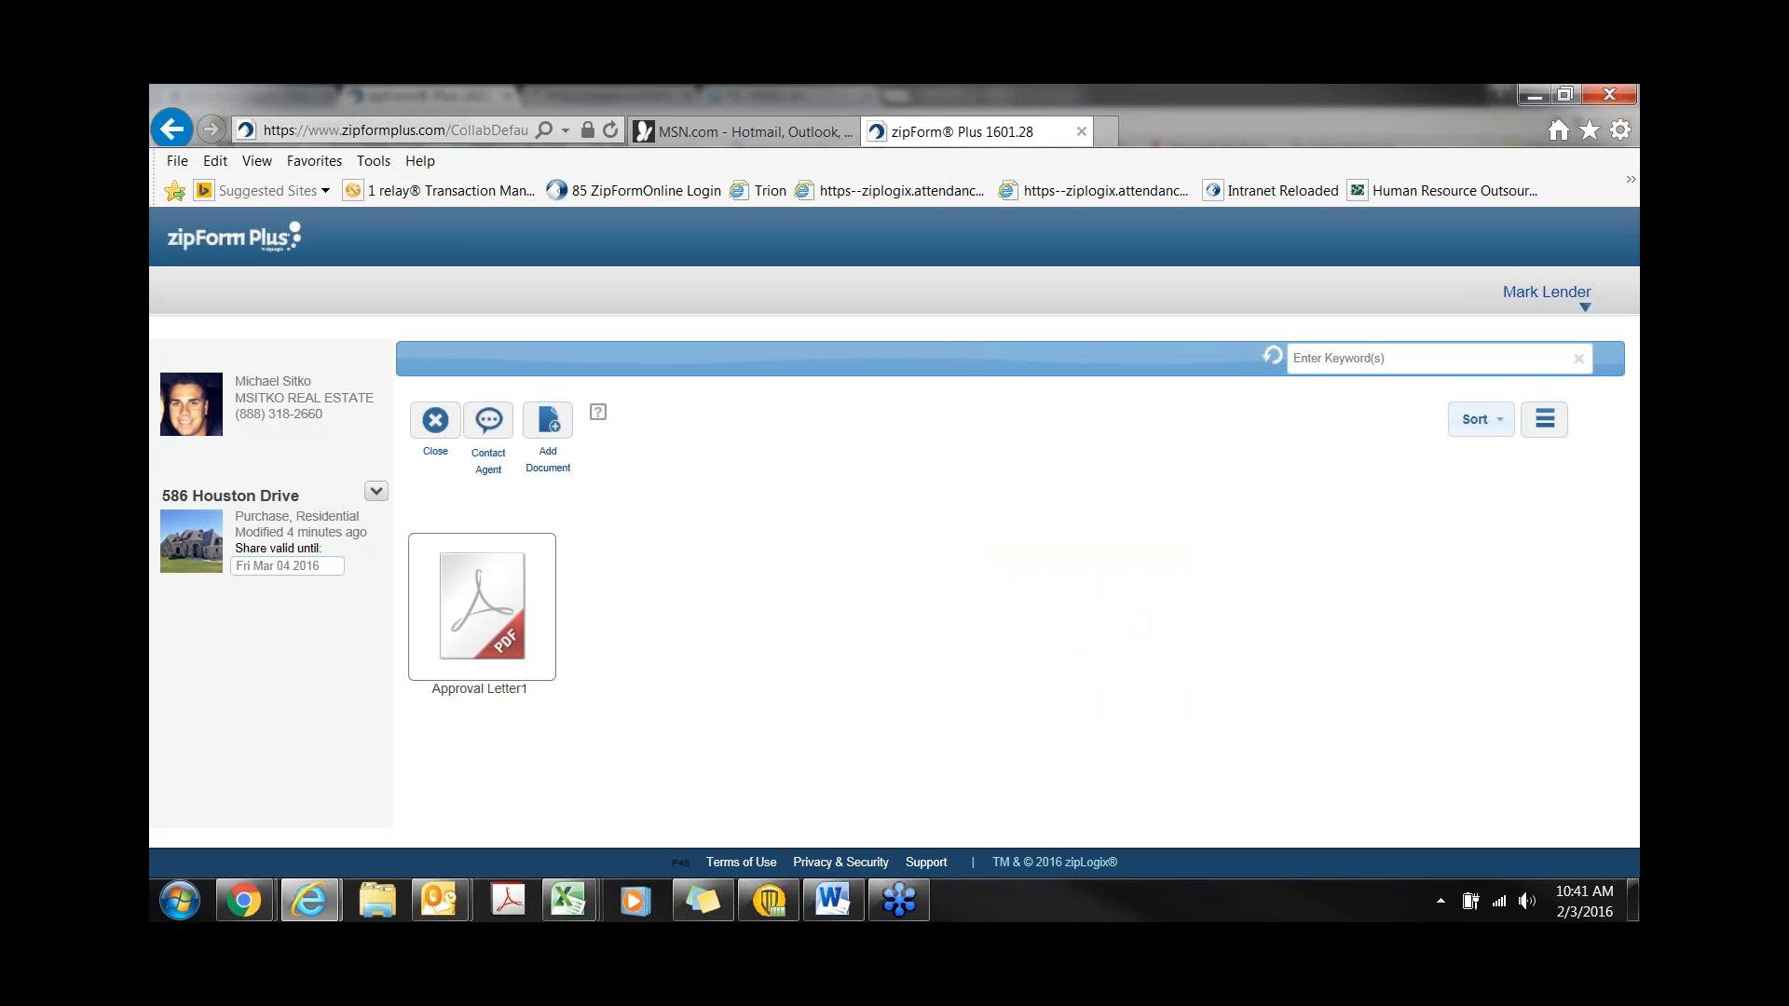
# - Close as done collaborating and send the agent a note saying the letter is there
pyautogui.click(443, 423)
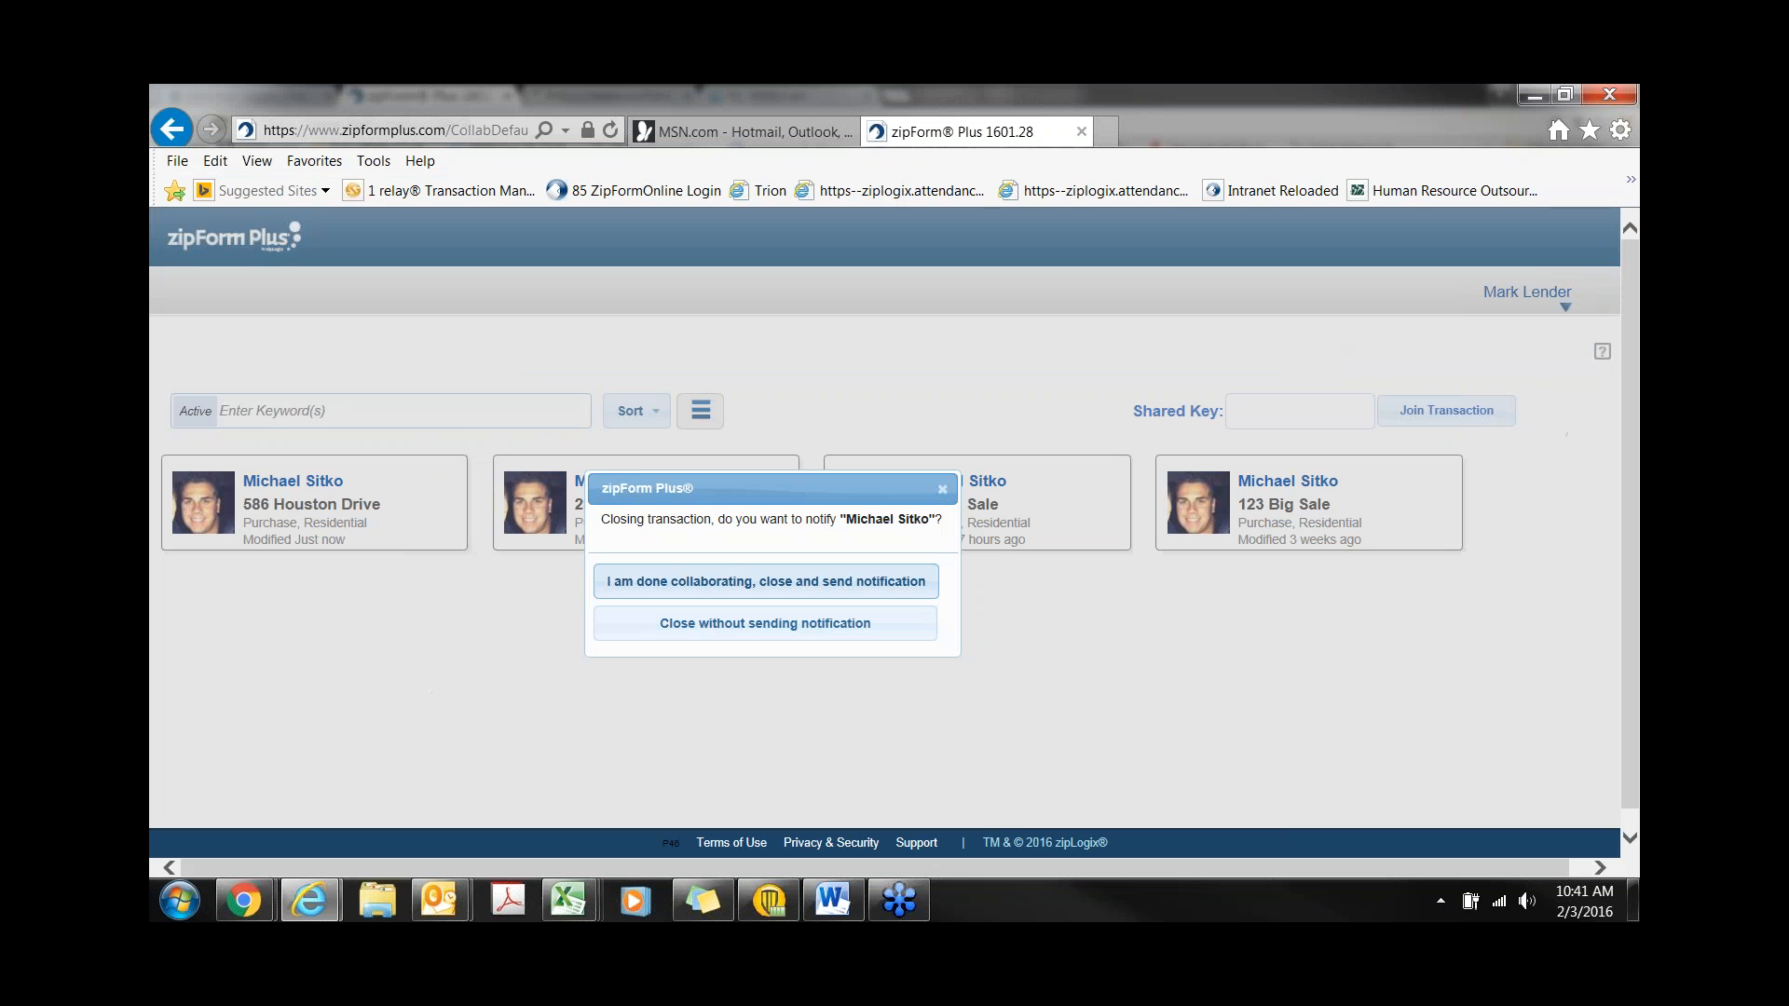
pyautogui.click(679, 587)
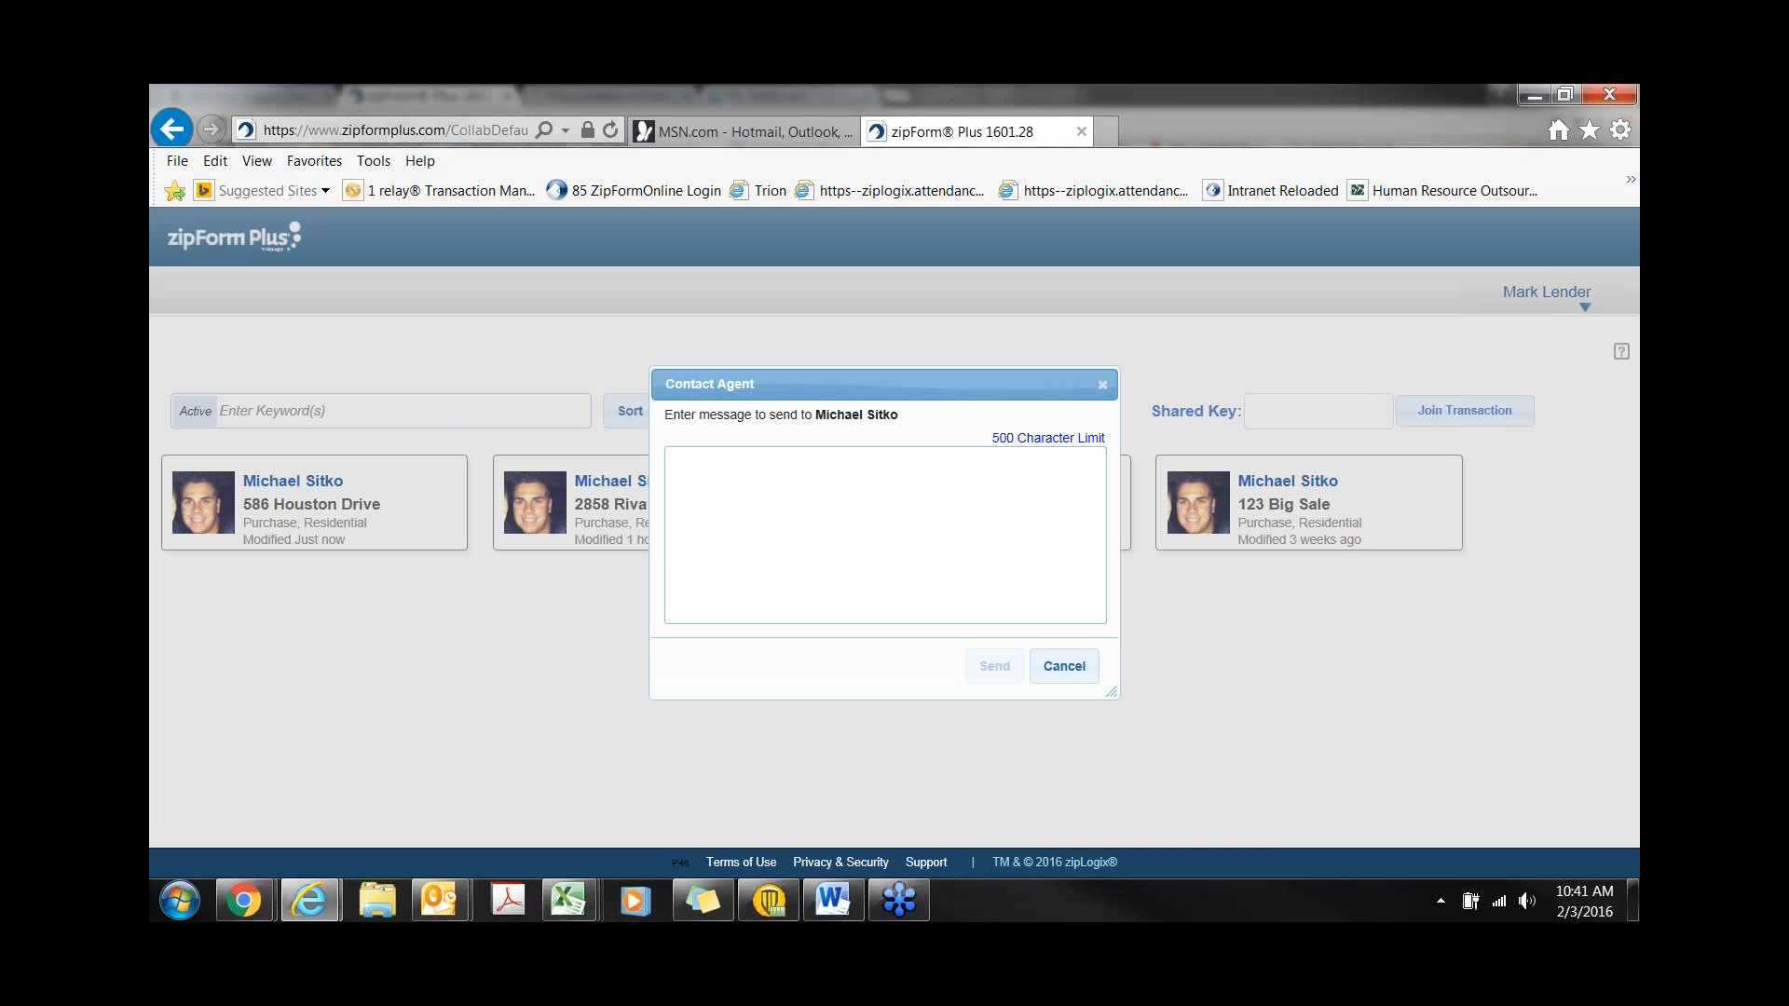
pyautogui.write('Hi Mike, ther')
pyautogui.press('BackSpace')
pyautogui.write('letter is there. thank you.')
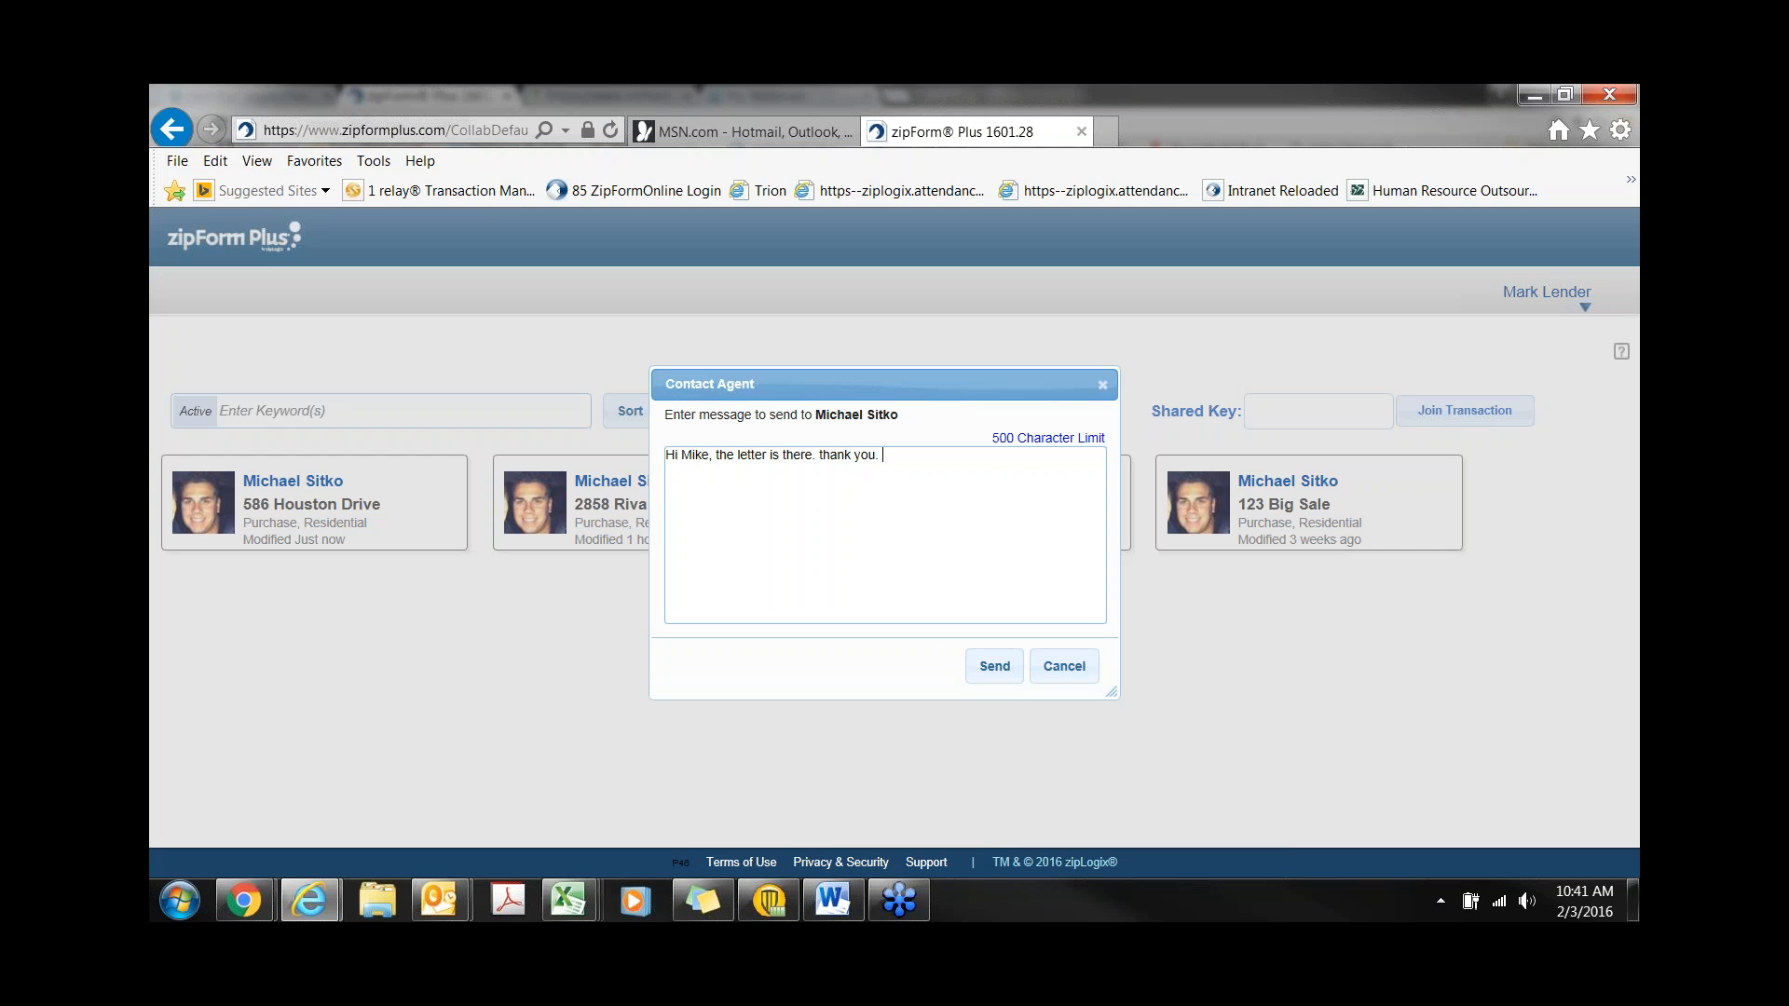
pyautogui.click(1003, 678)
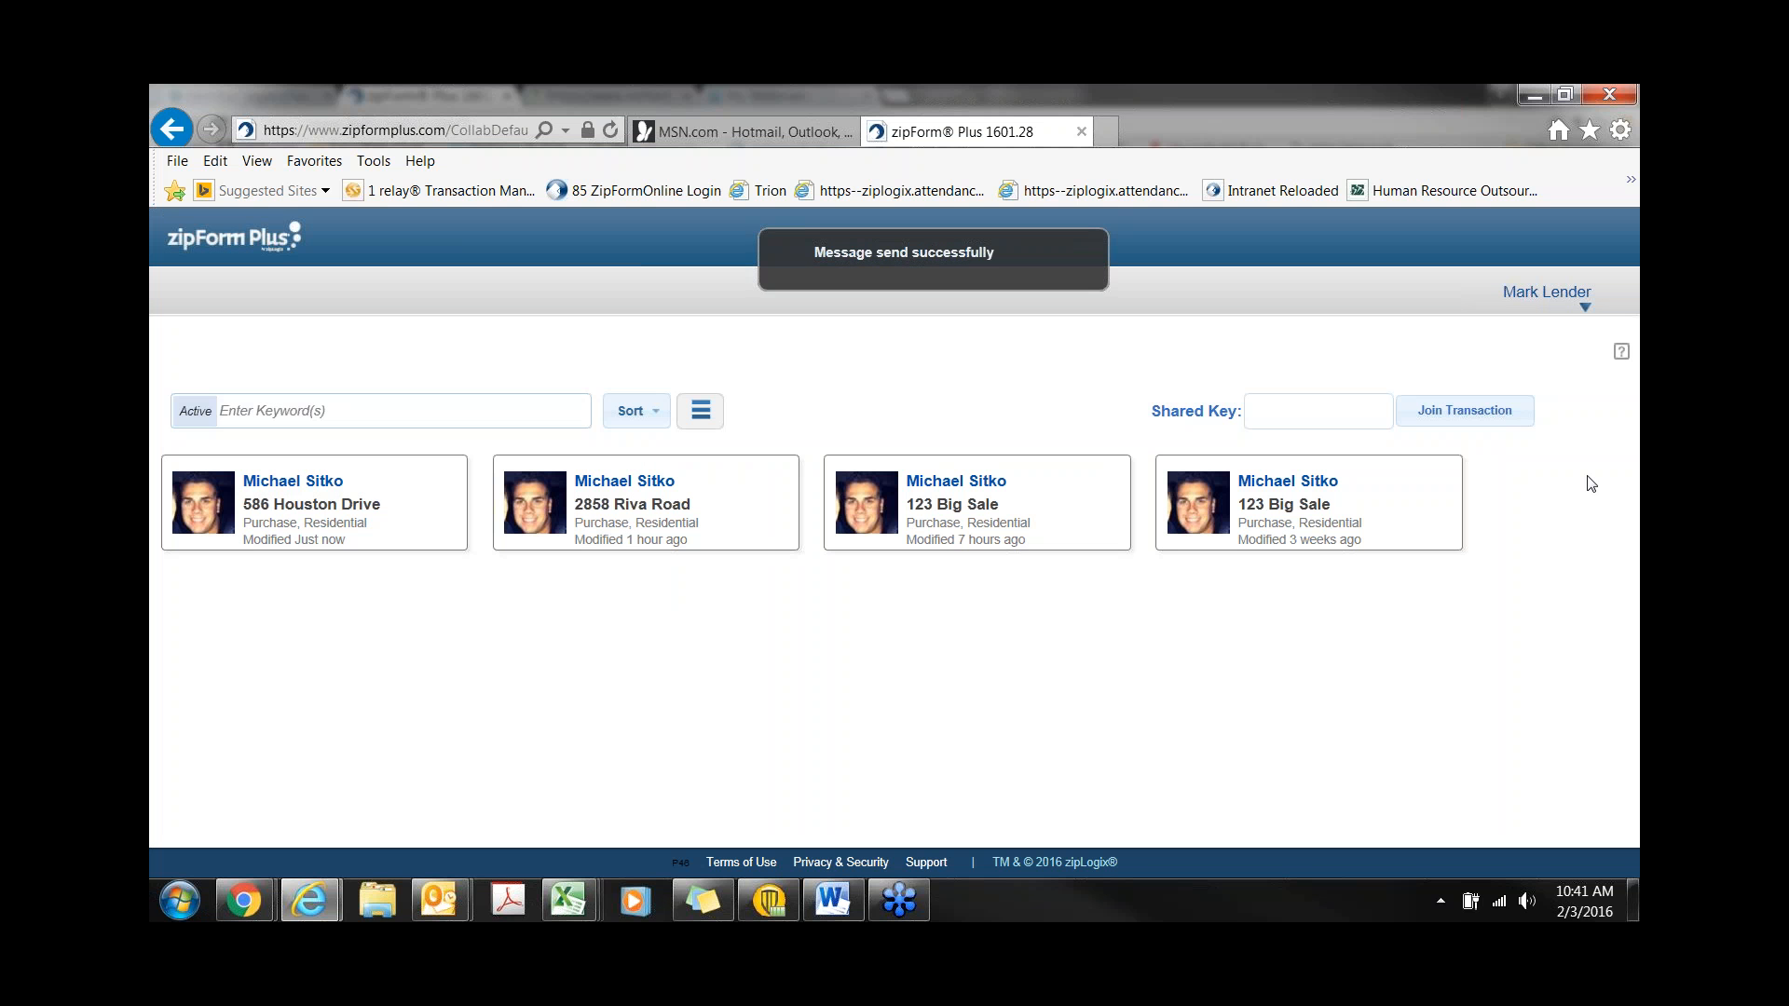
pyautogui.hotkey('alt', 'Tab')
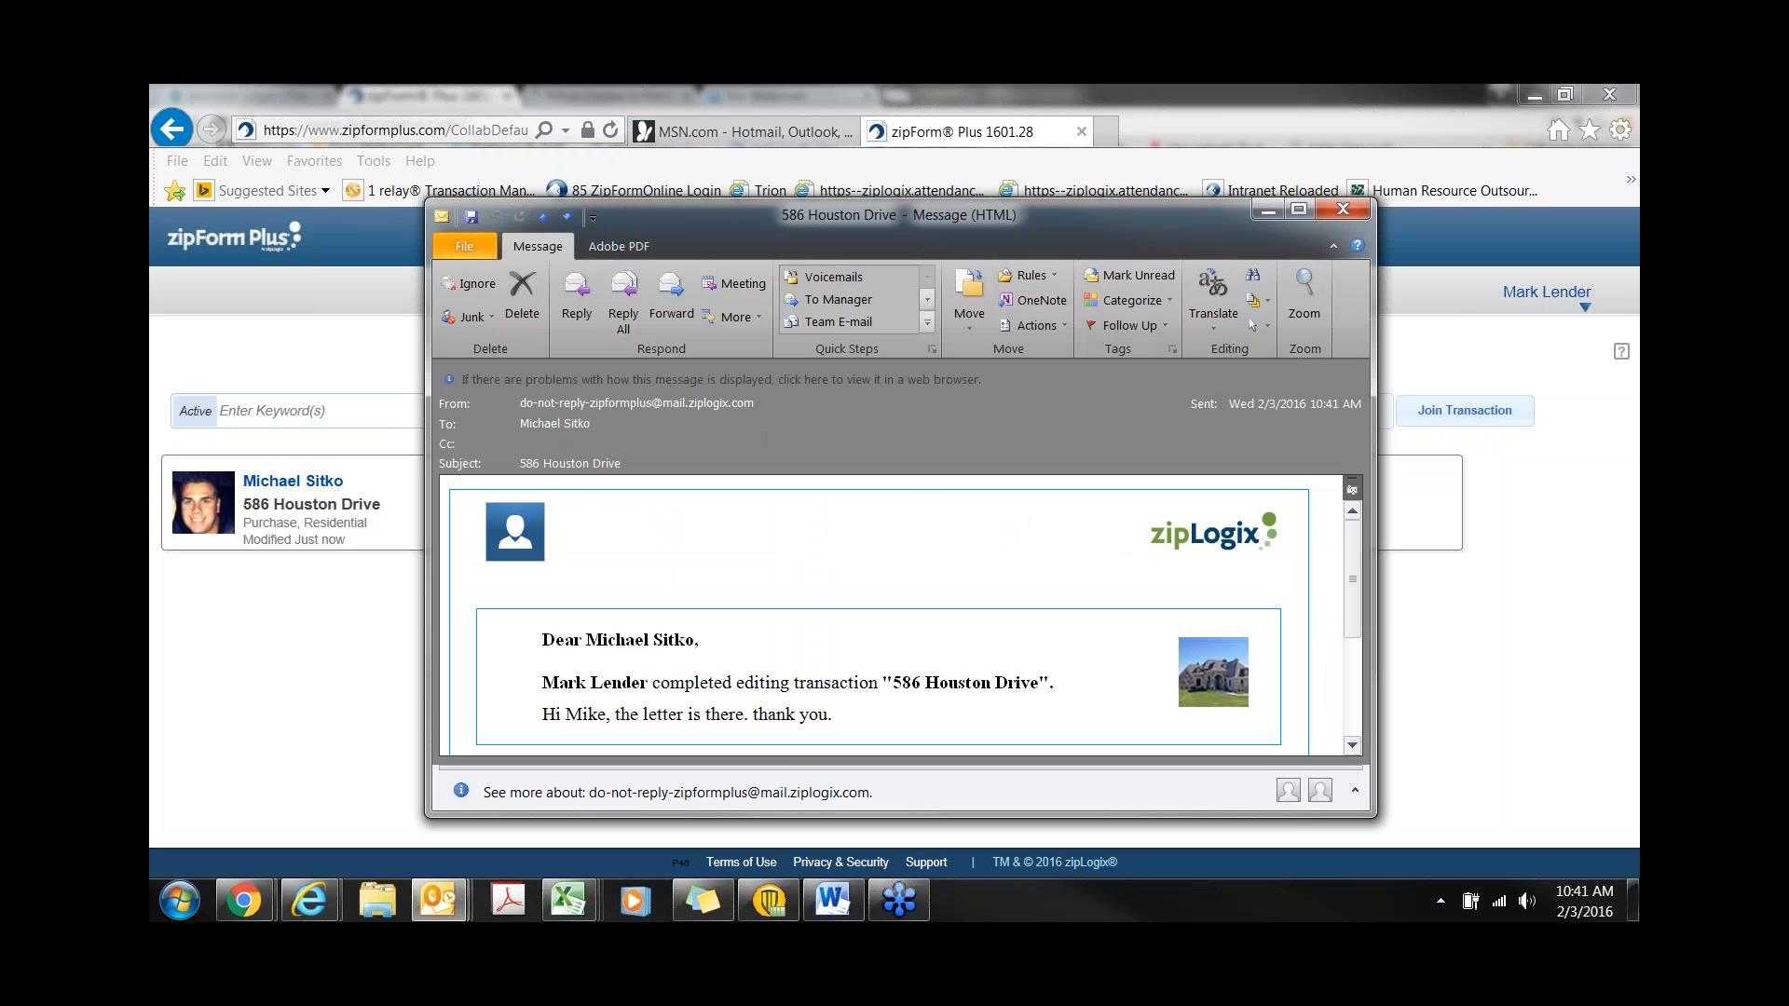
pyautogui.click(1343, 209)
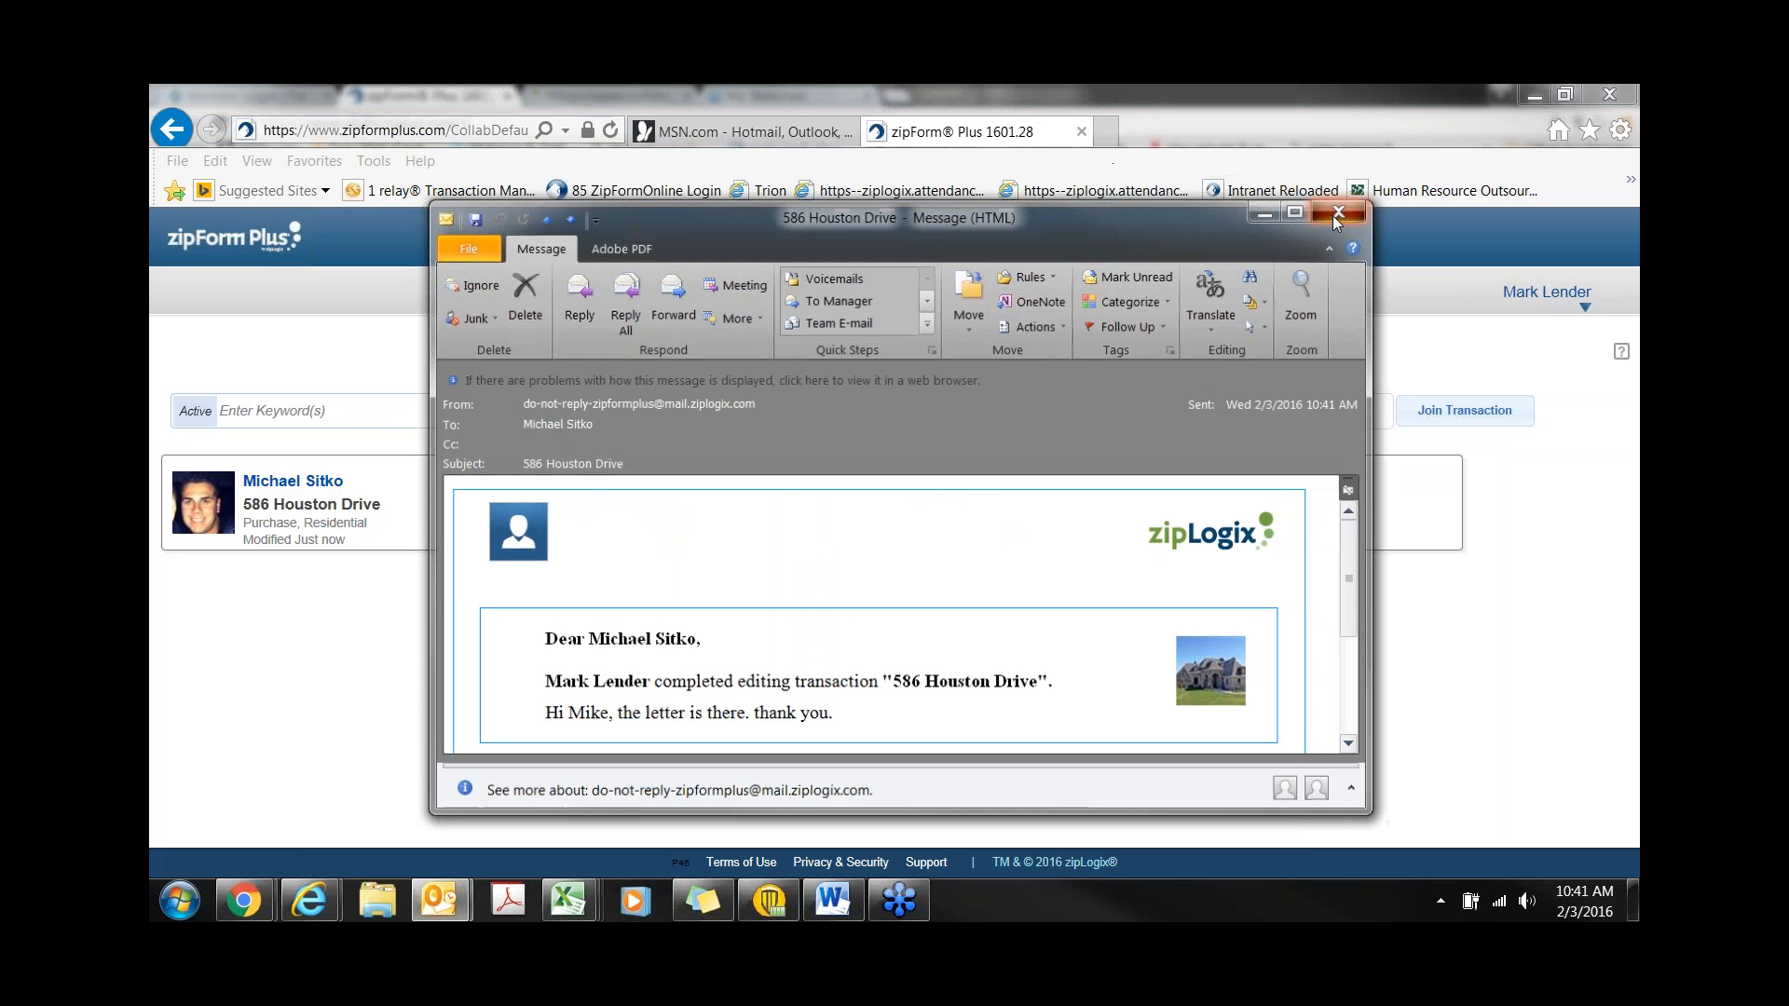
pyautogui.moveTo(245, 900)
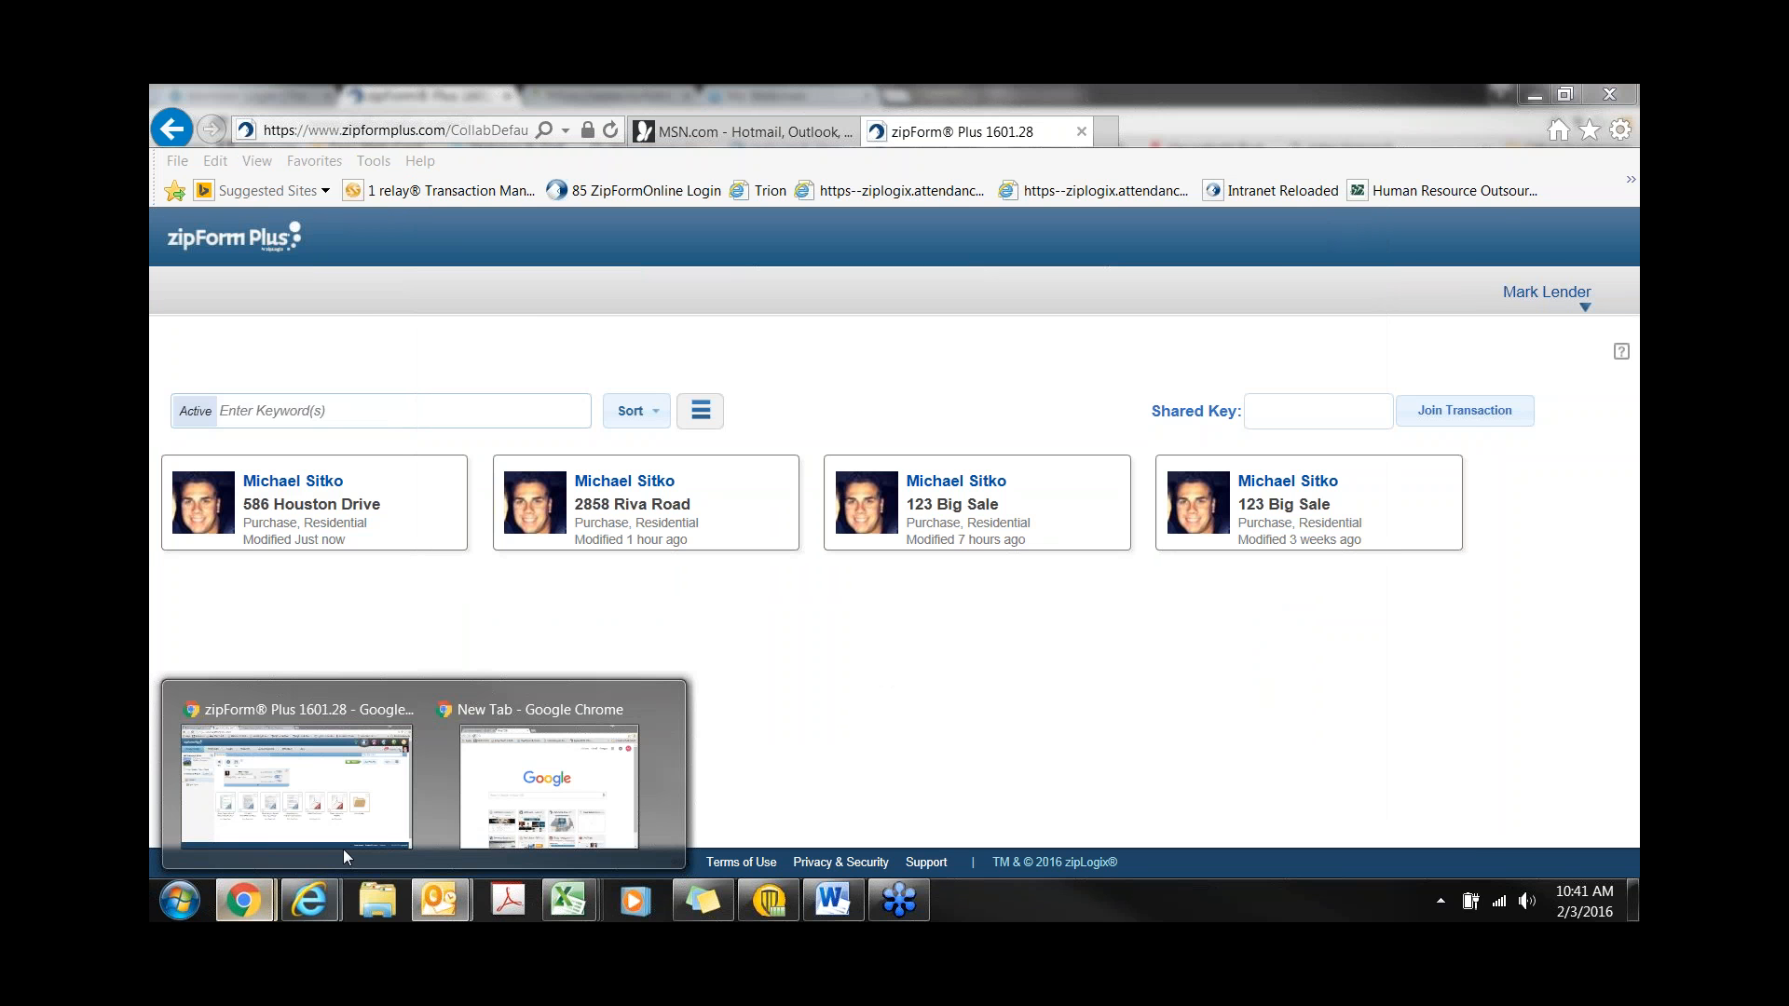
pyautogui.click(295, 785)
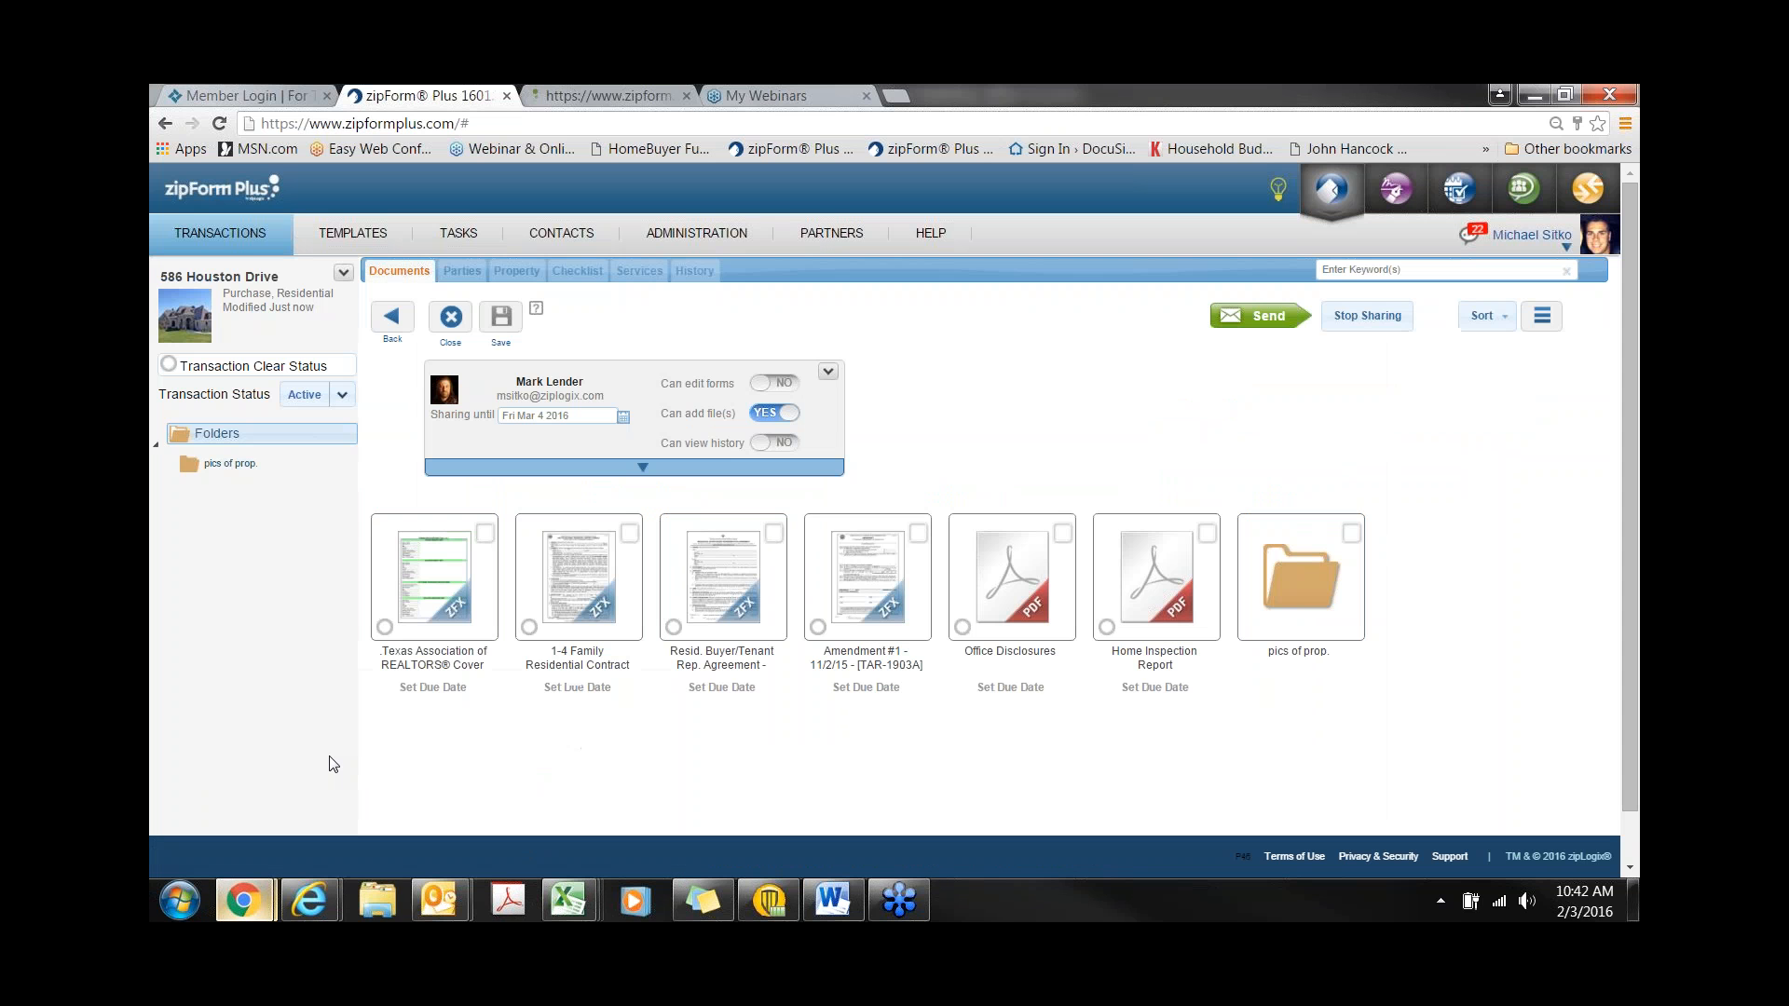
pyautogui.click(249, 240)
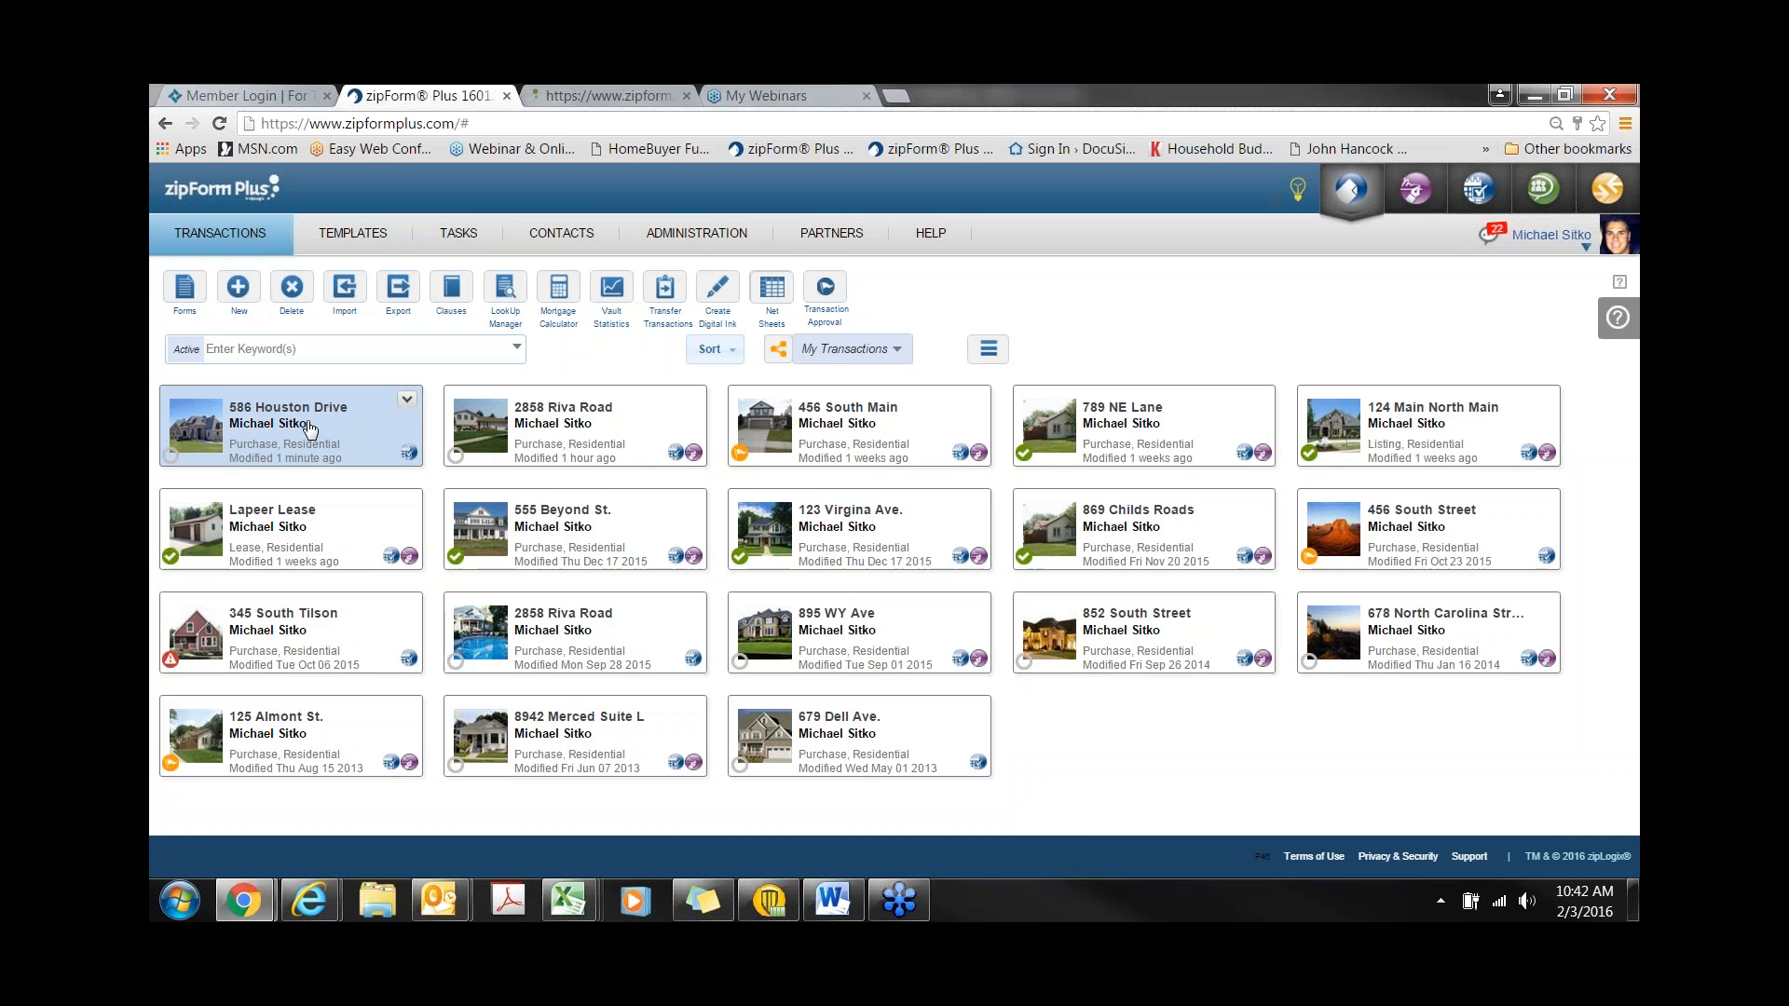
pyautogui.click(311, 429)
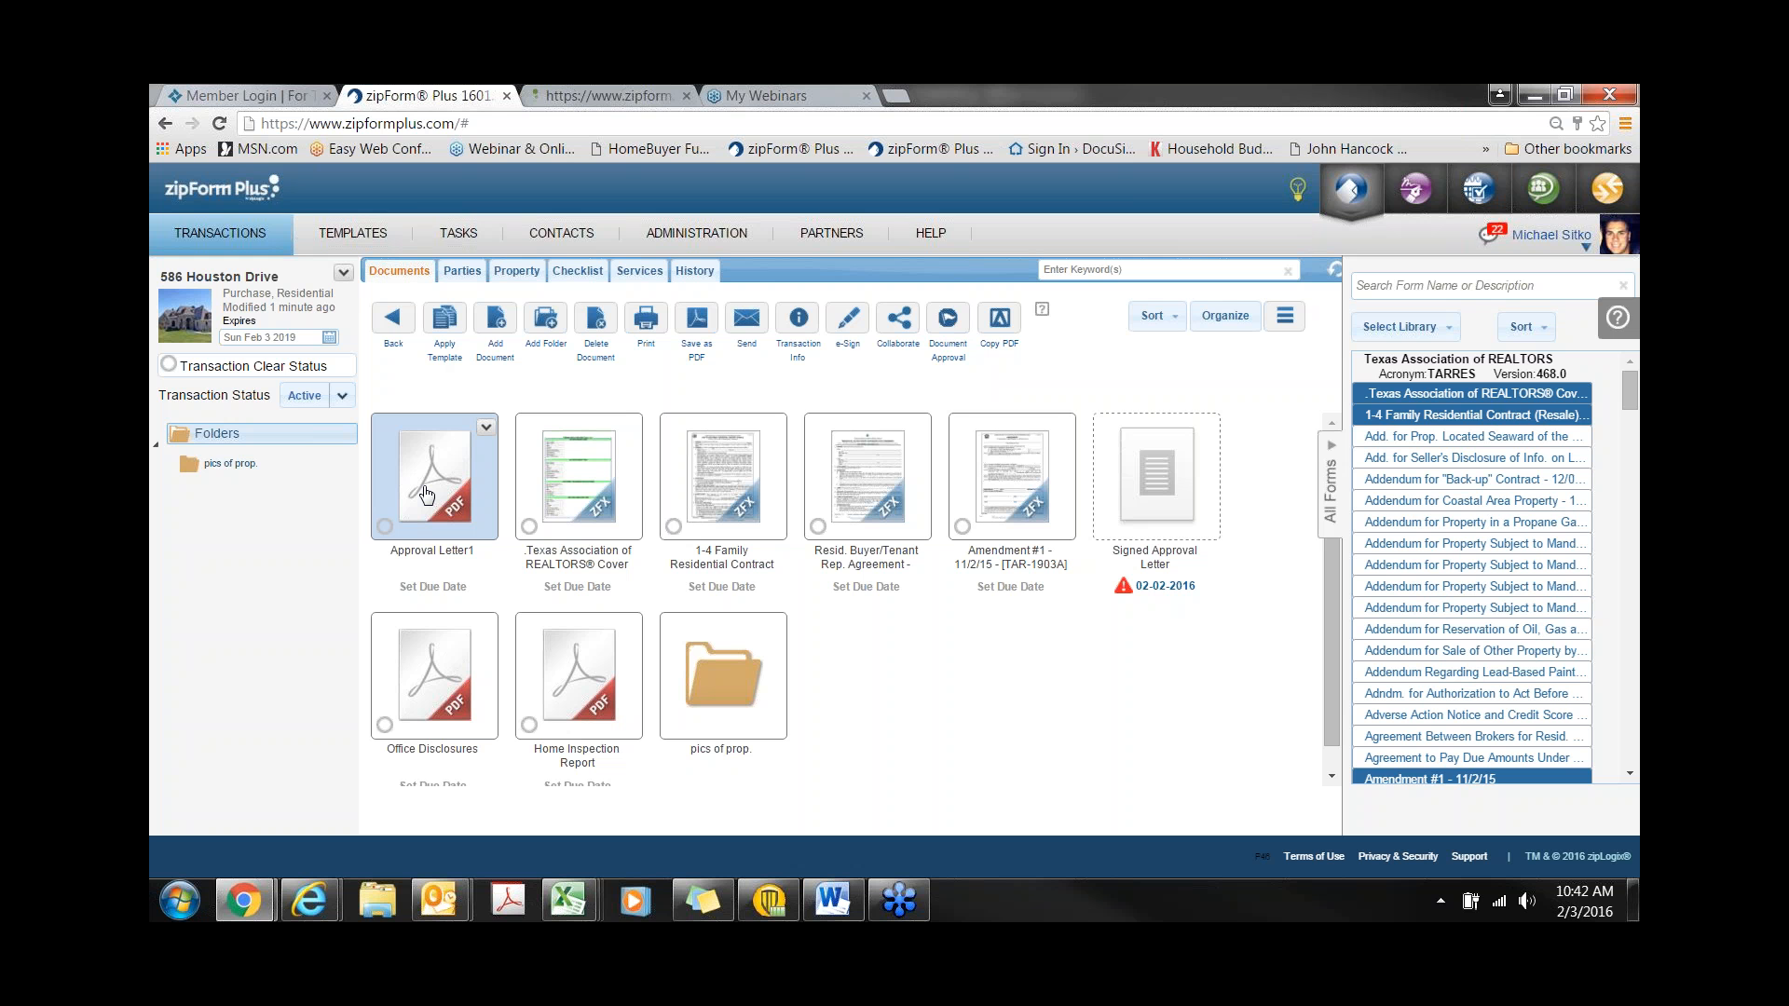
pyautogui.click(426, 494)
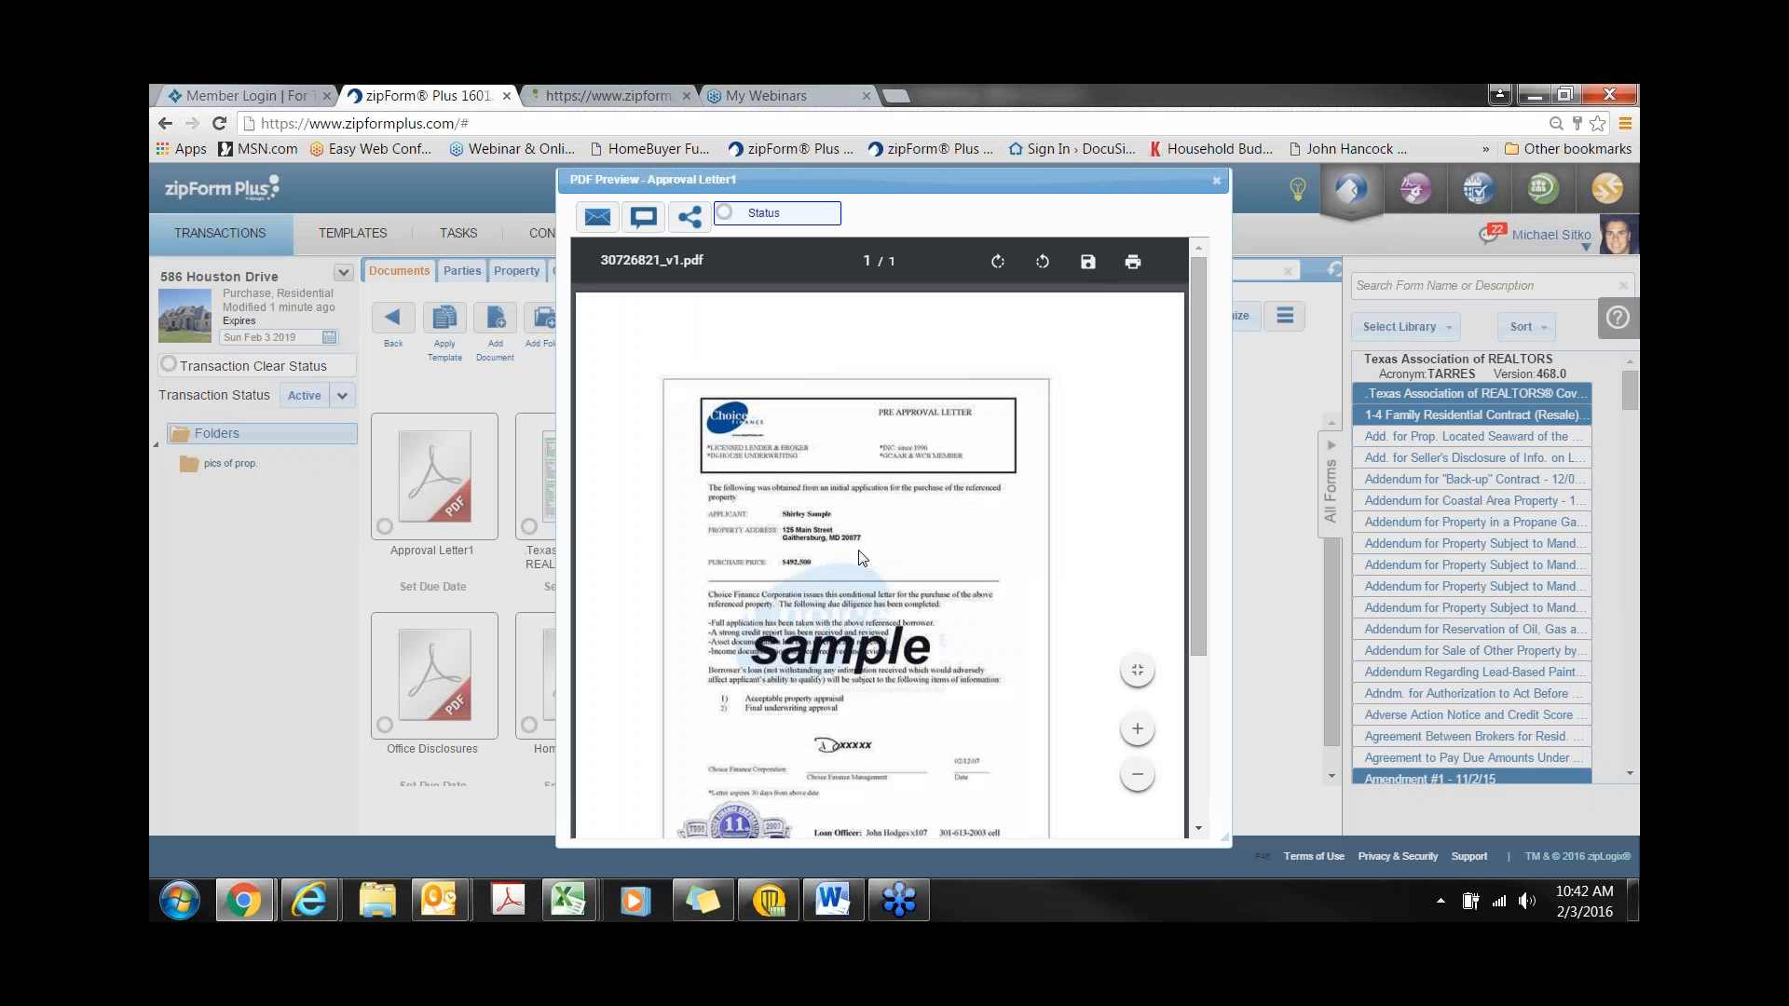
pyautogui.scroll(-1, 860, 557)
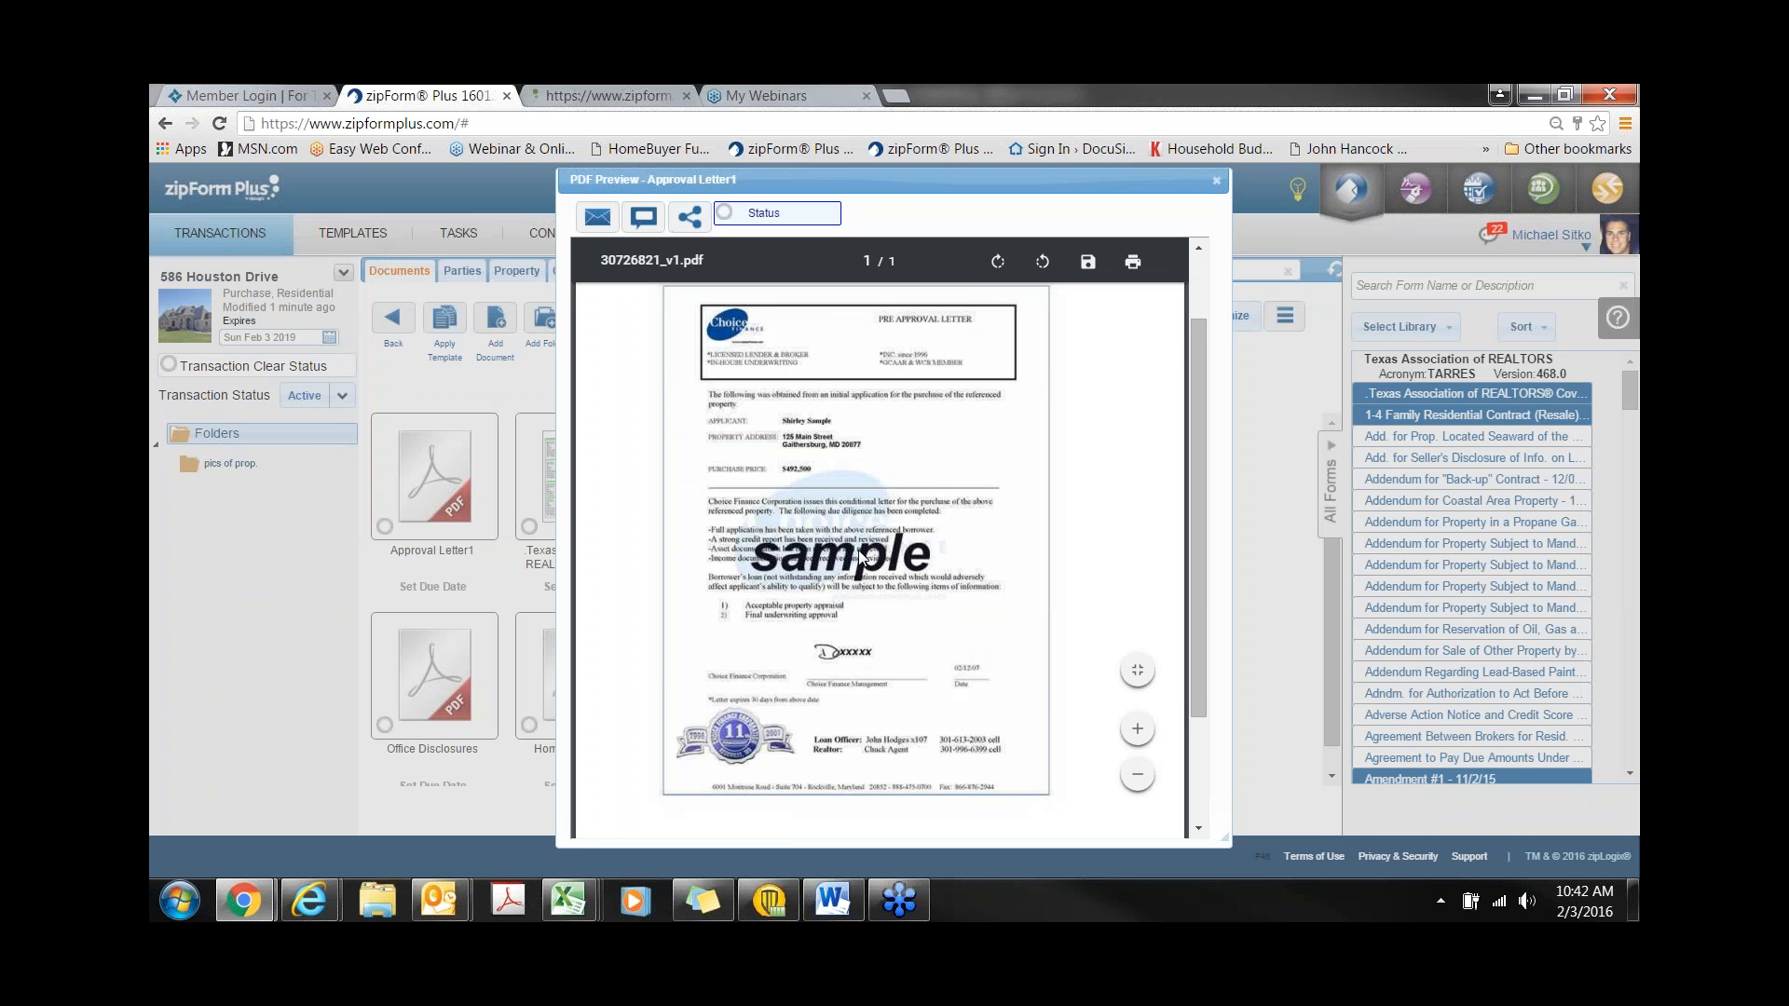
pyautogui.scroll(1, 860, 557)
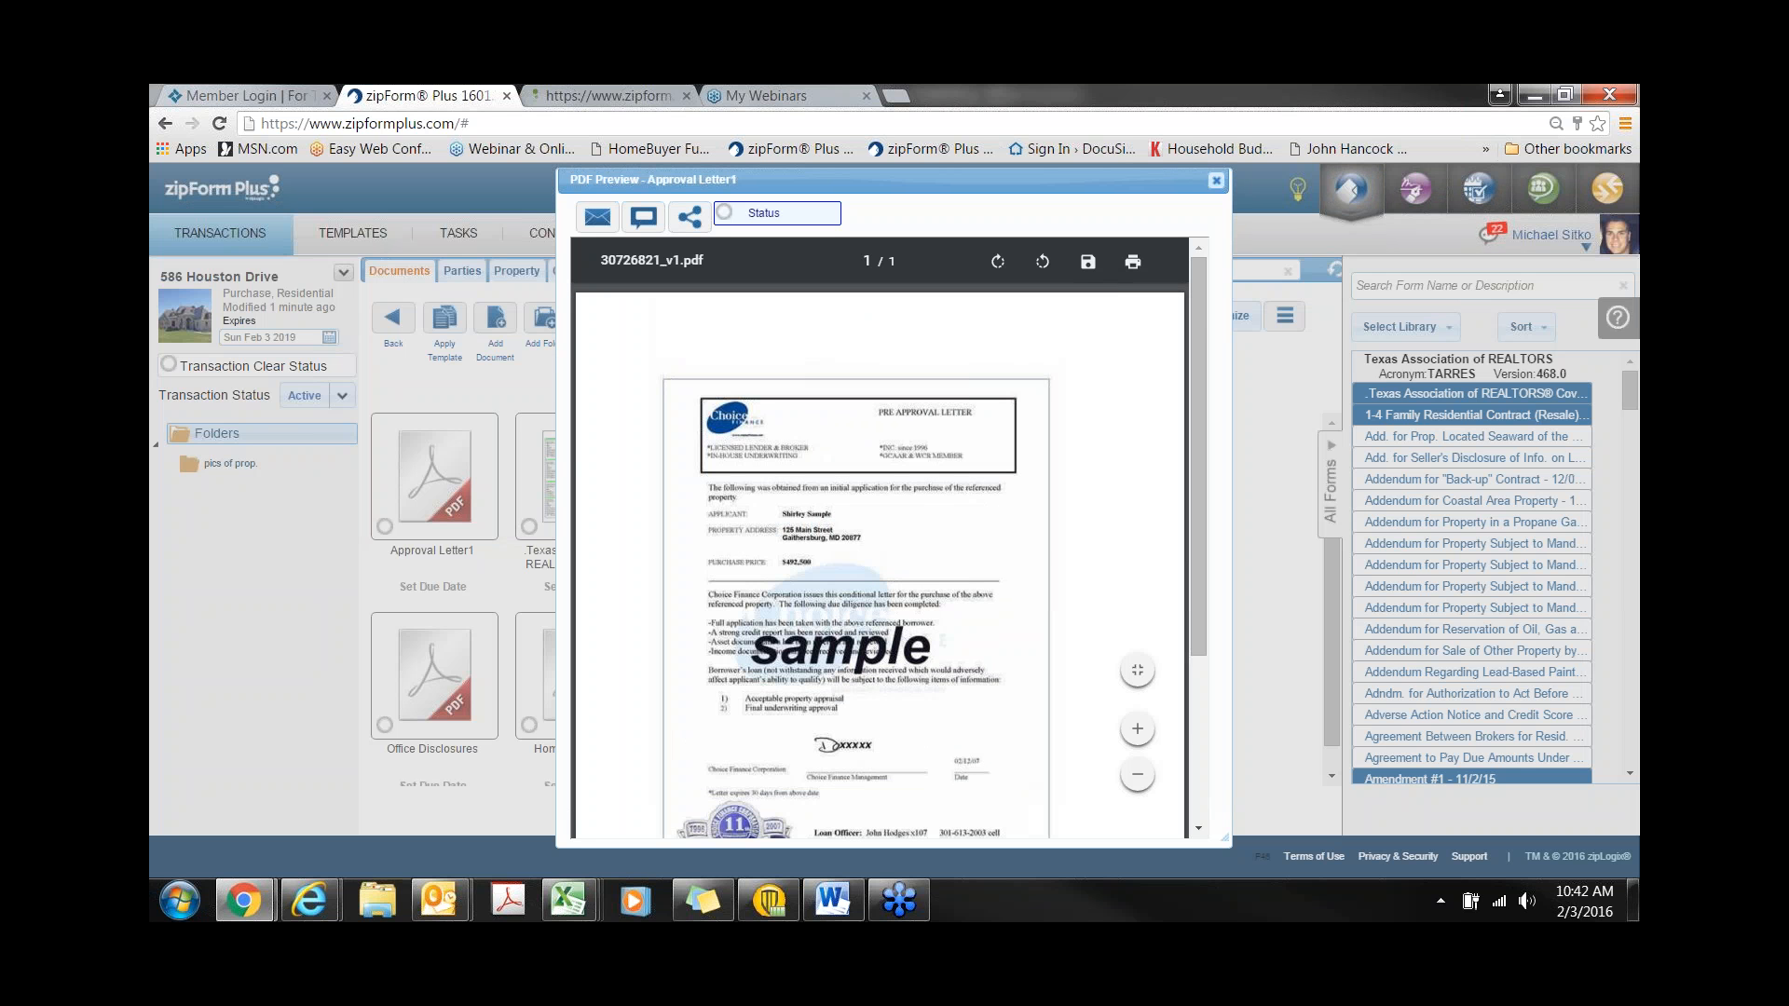
pyautogui.click(1216, 179)
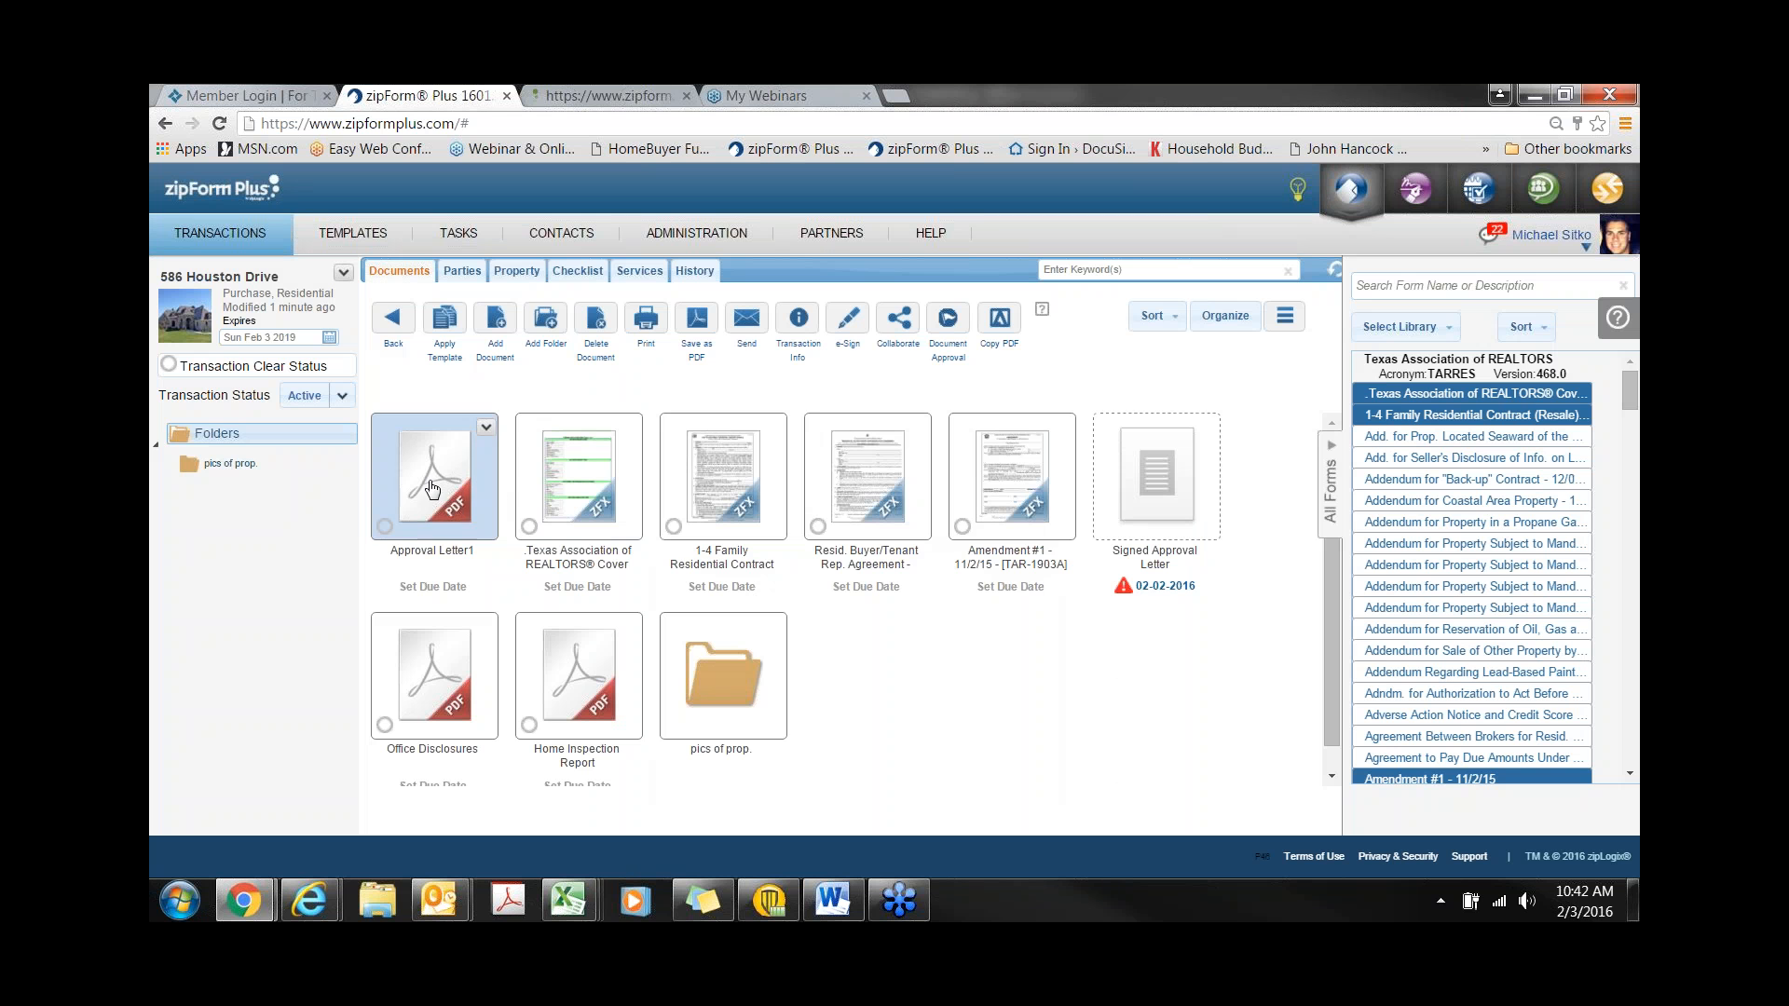
pyautogui.moveTo(458, 496); pyautogui.dragTo(1157, 471)
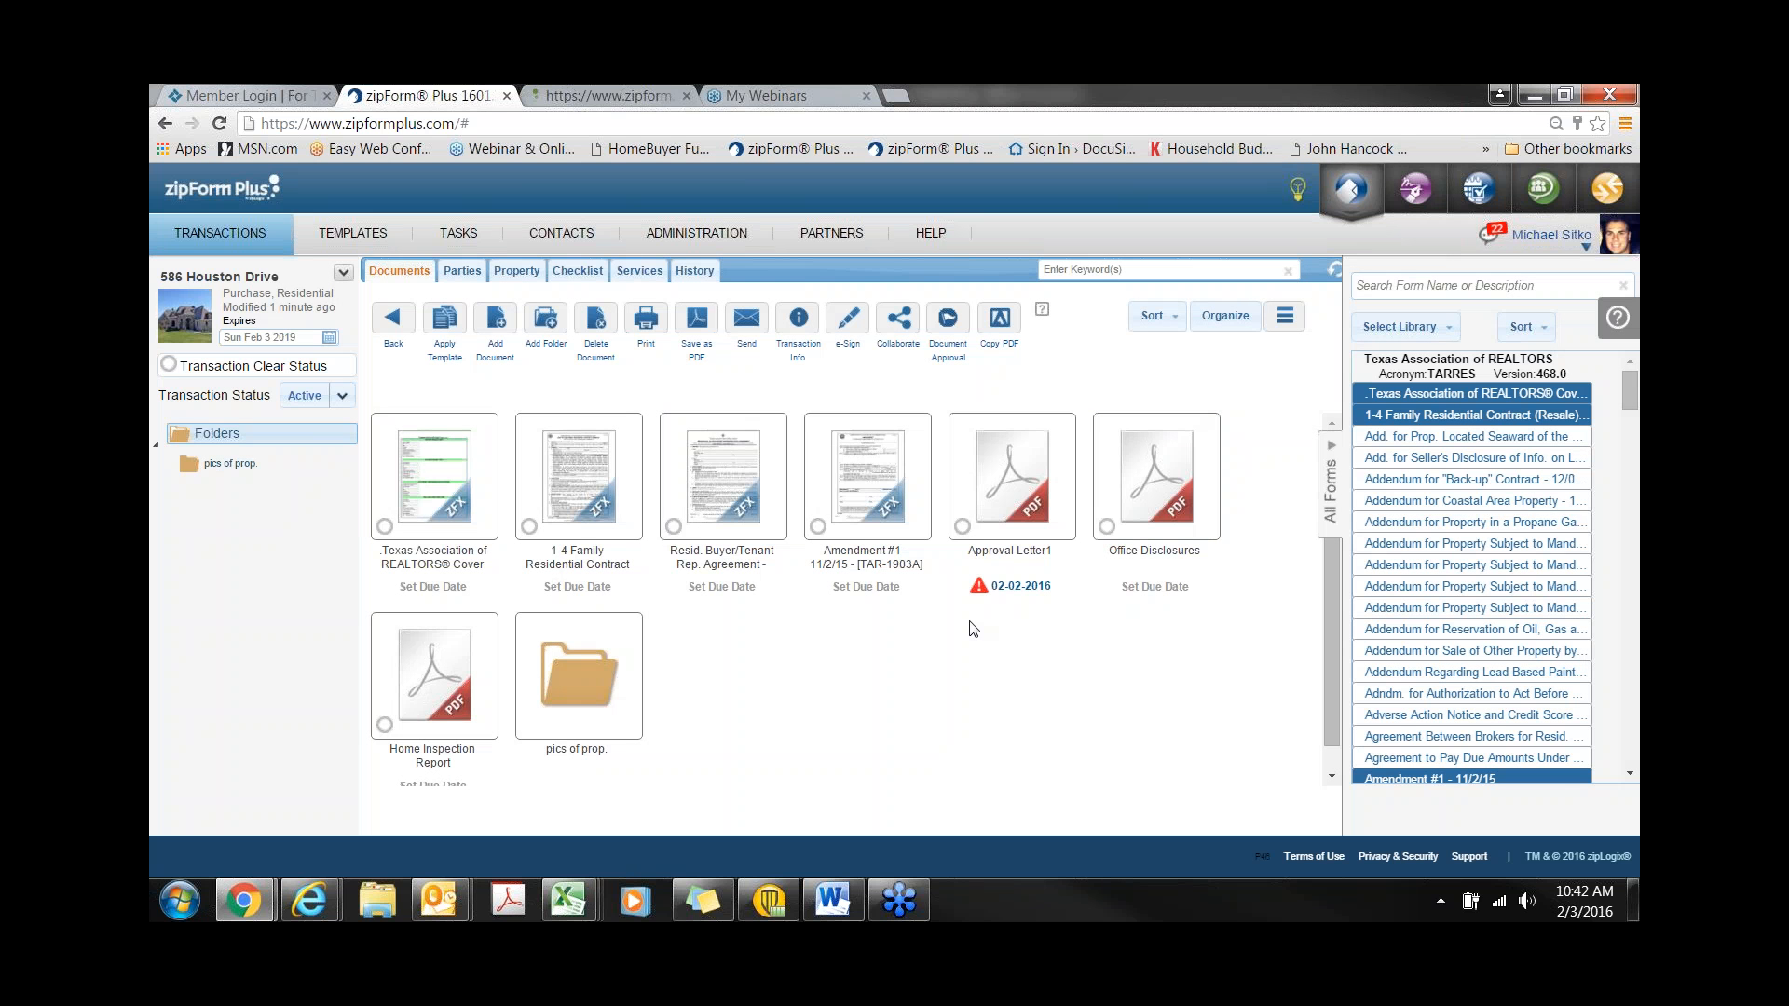
pyautogui.click(979, 587)
pyautogui.click(577, 270)
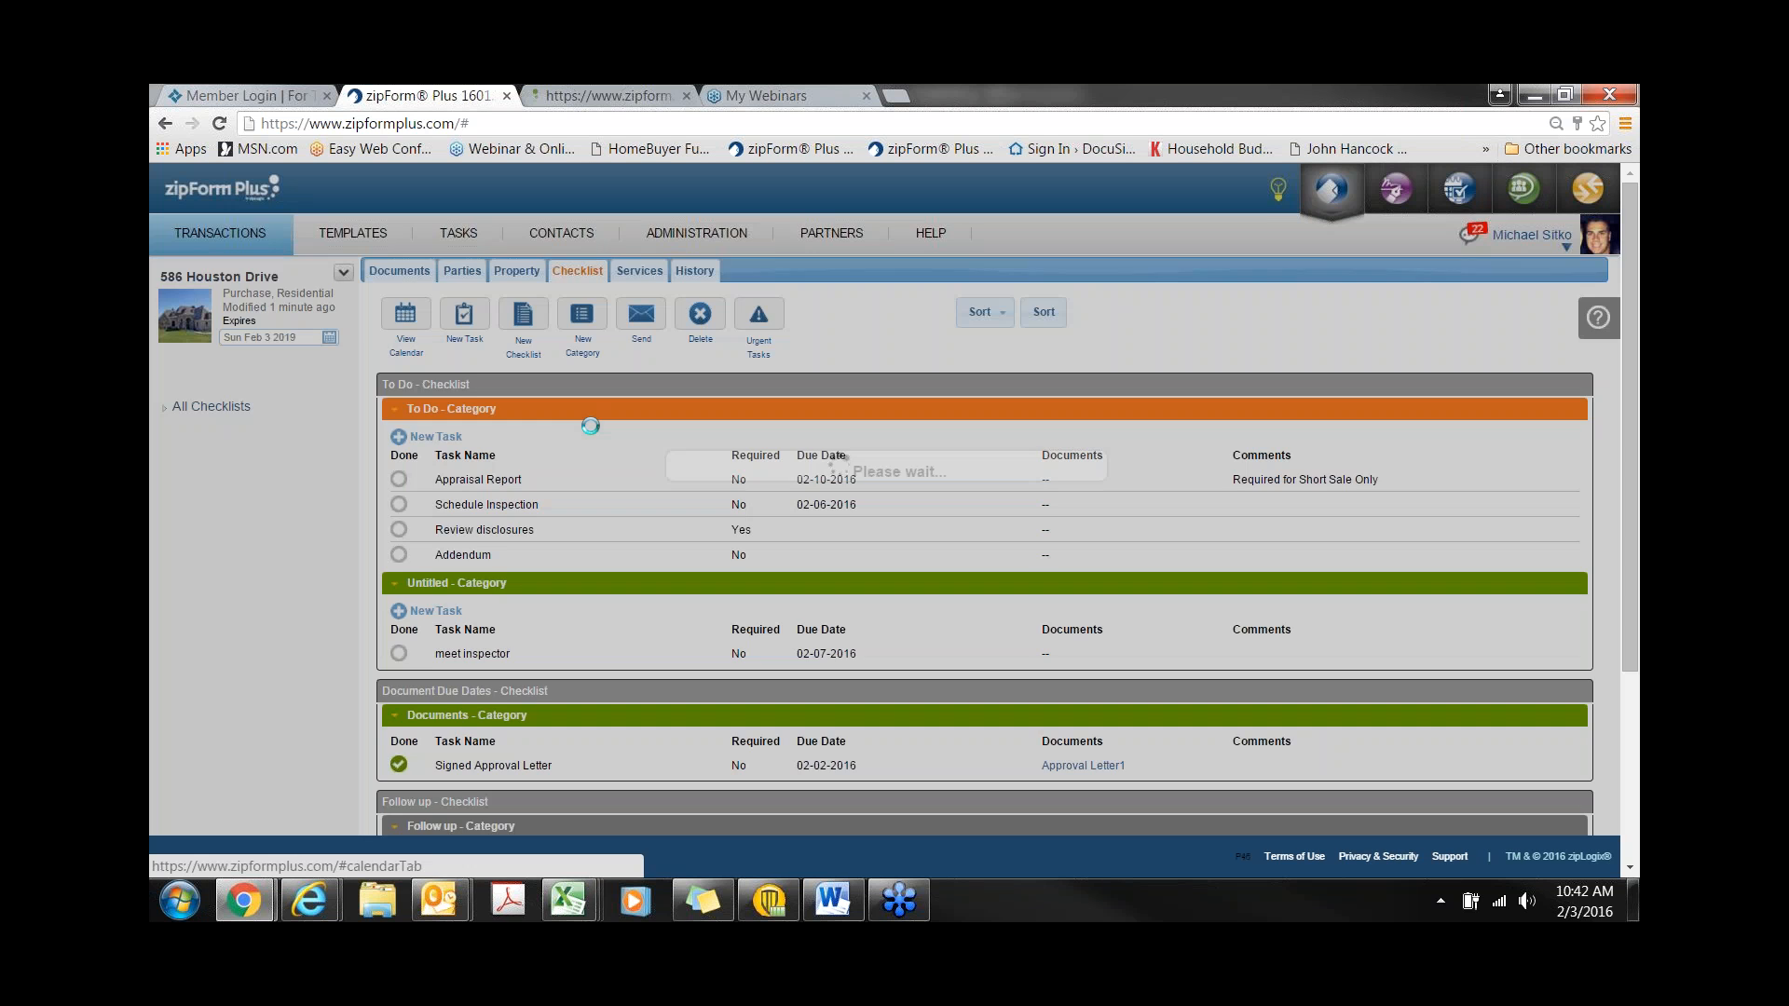
pyautogui.scroll(-1, 1010, 523)
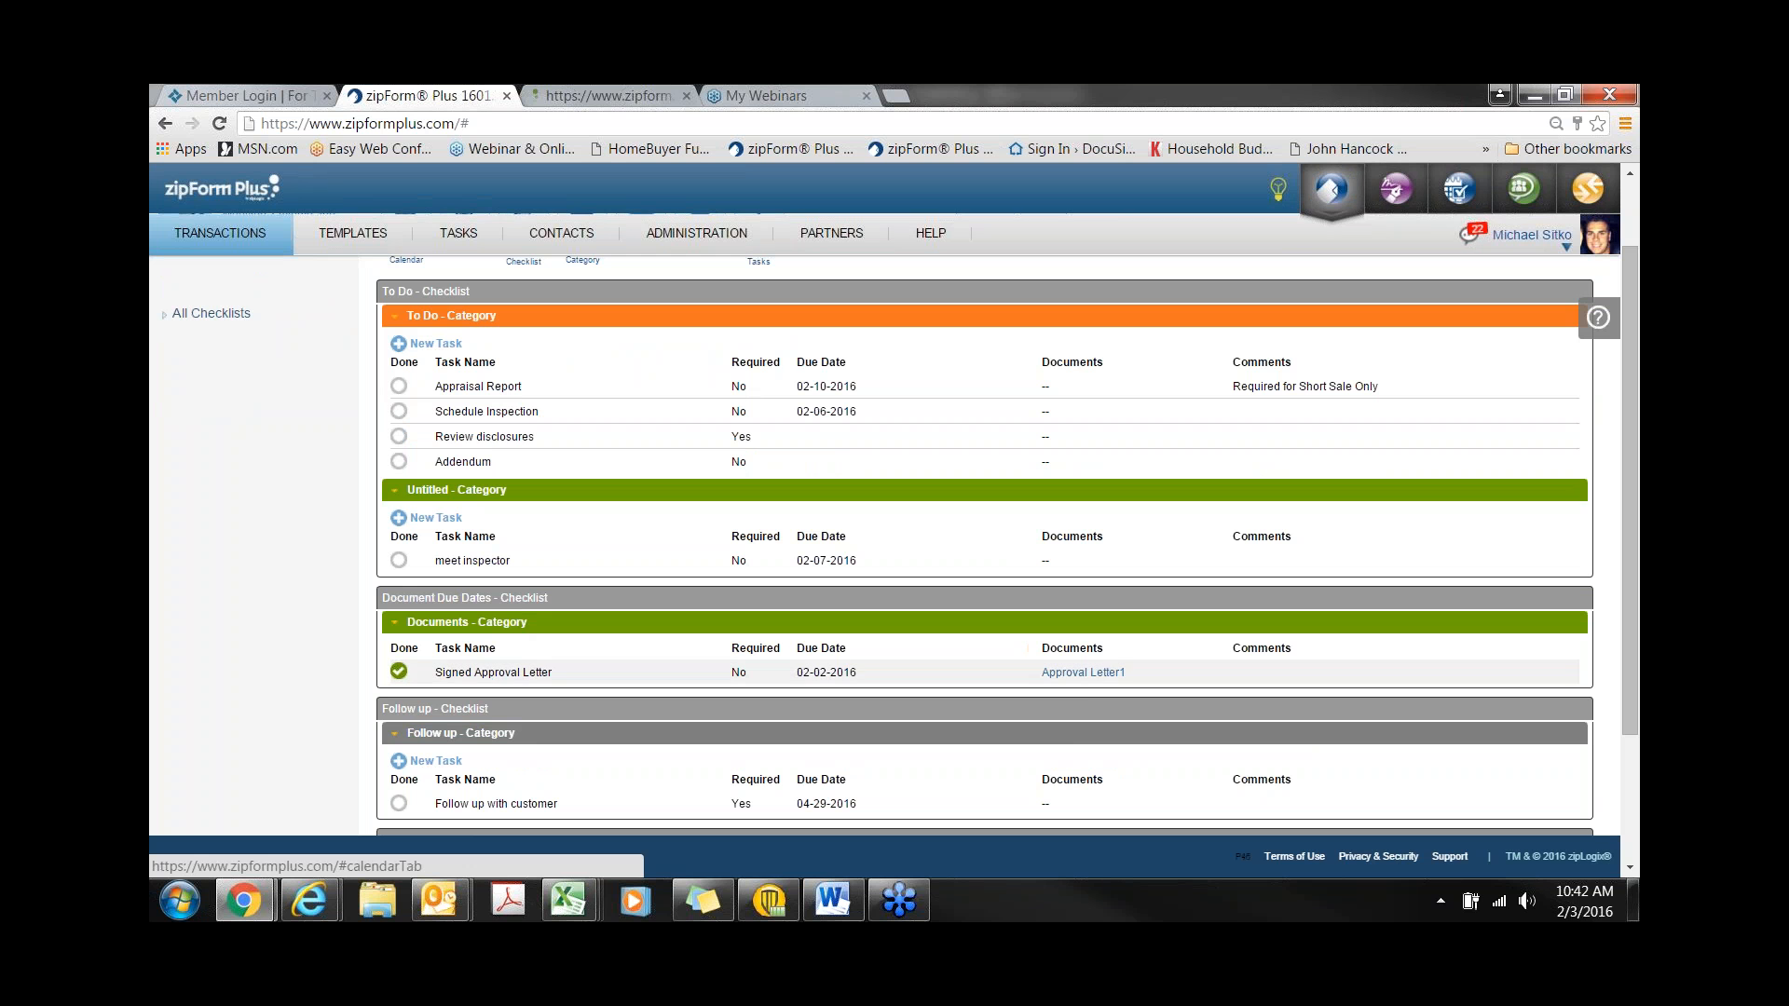
pyautogui.click(1083, 673)
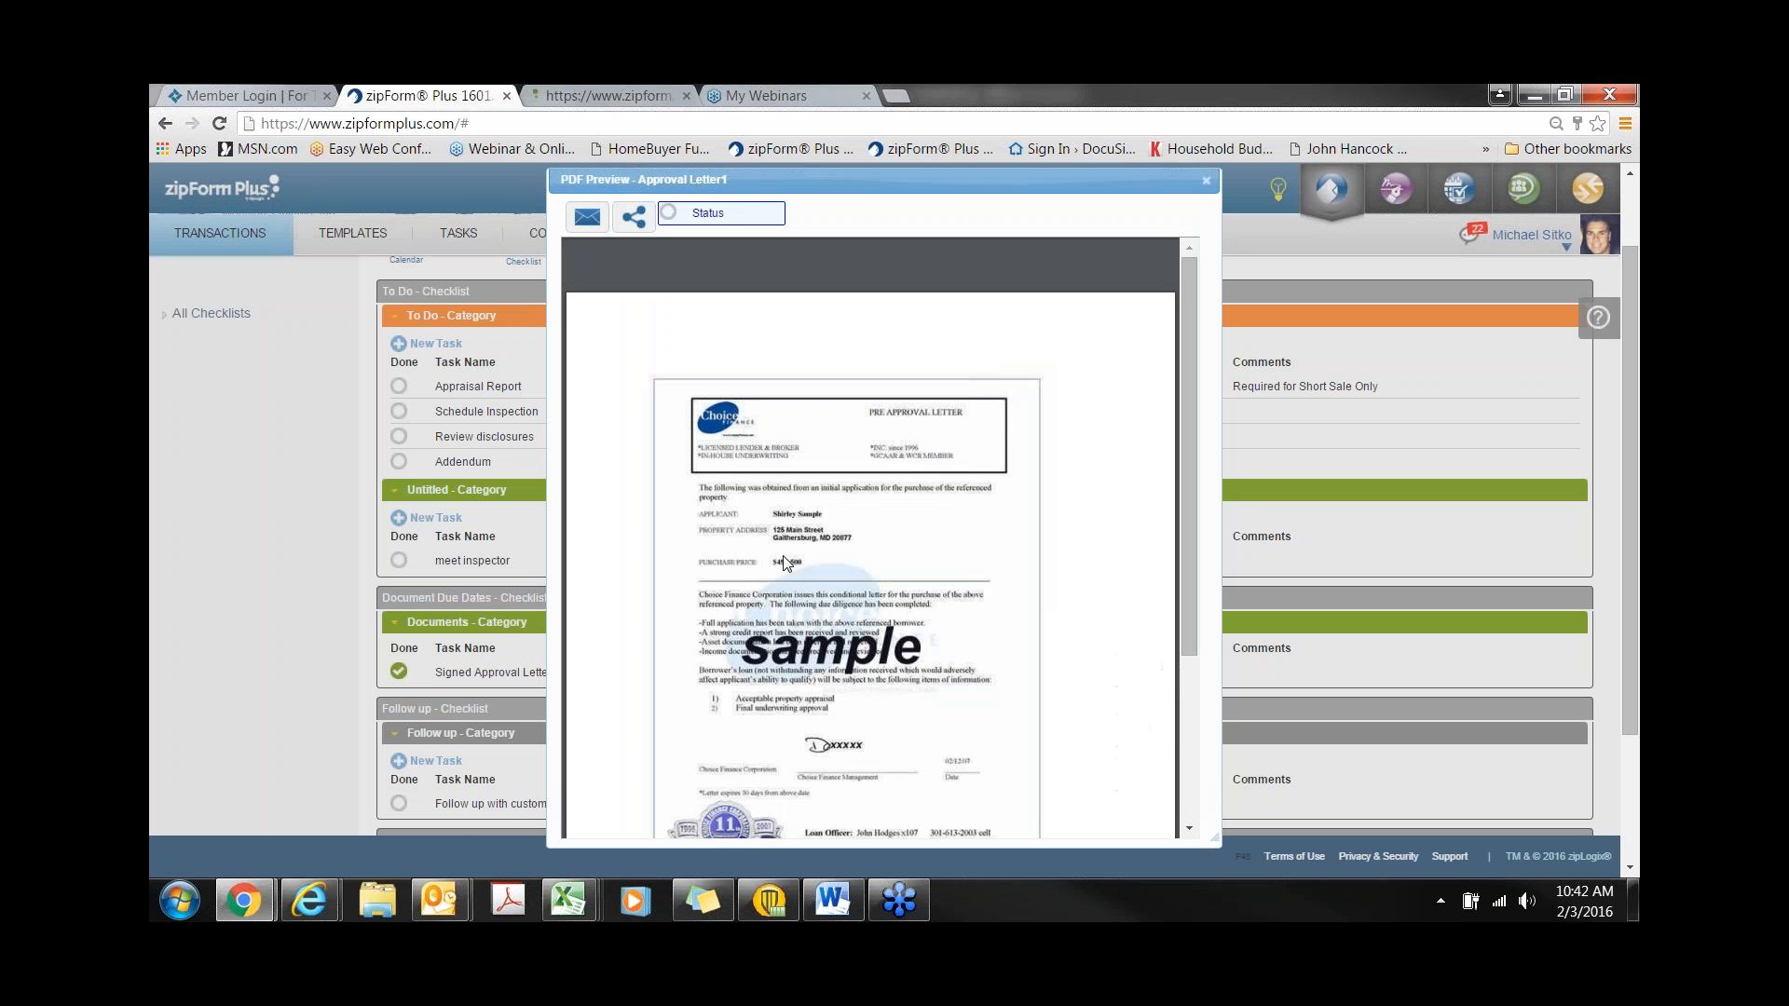
pyautogui.click(1206, 180)
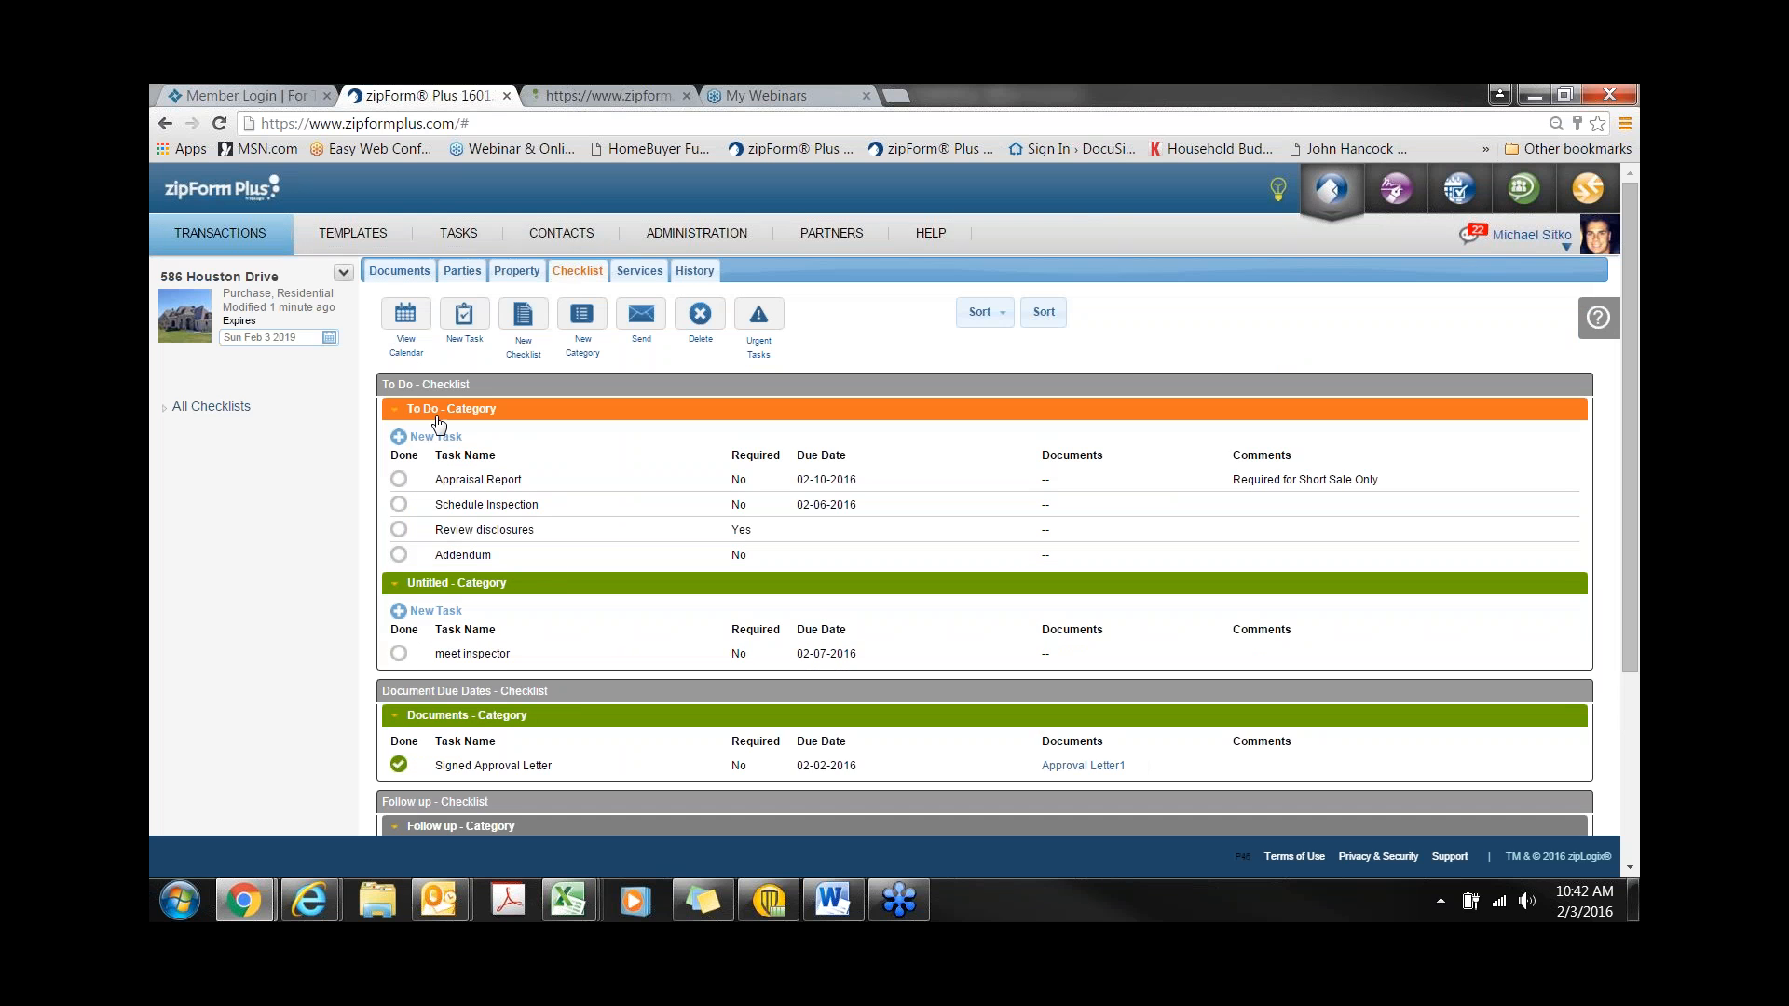
pyautogui.click(398, 271)
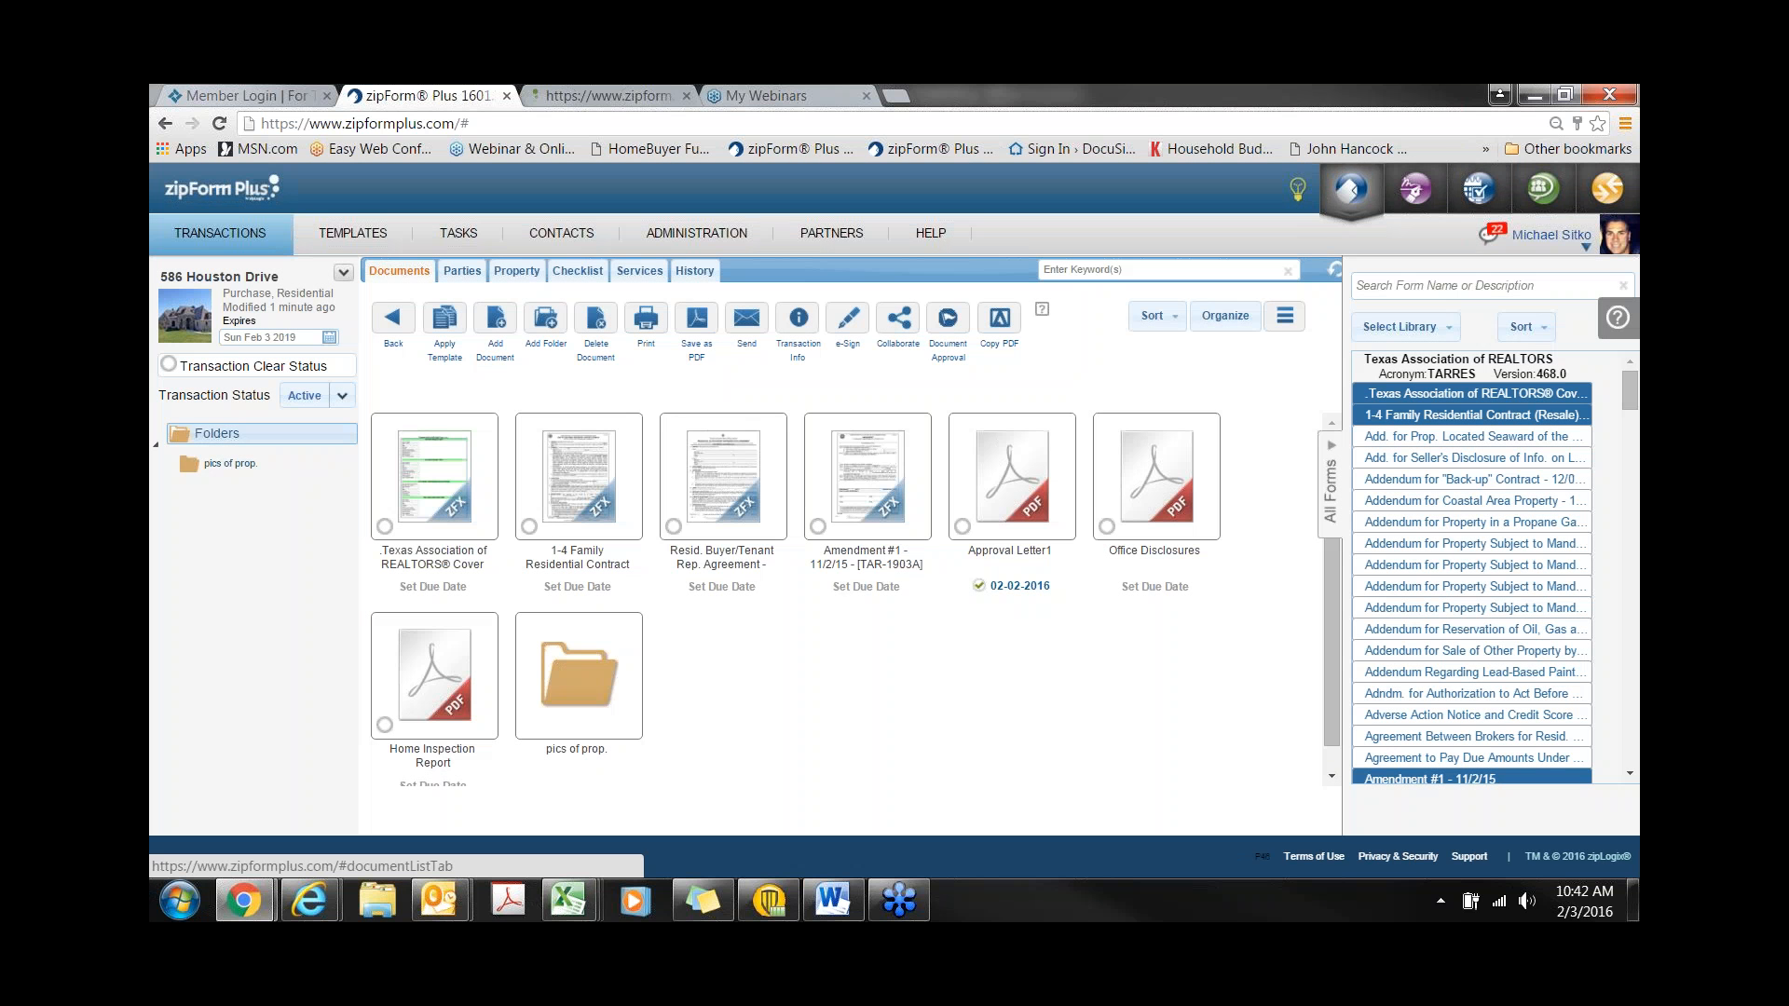
pyautogui.click(710, 272)
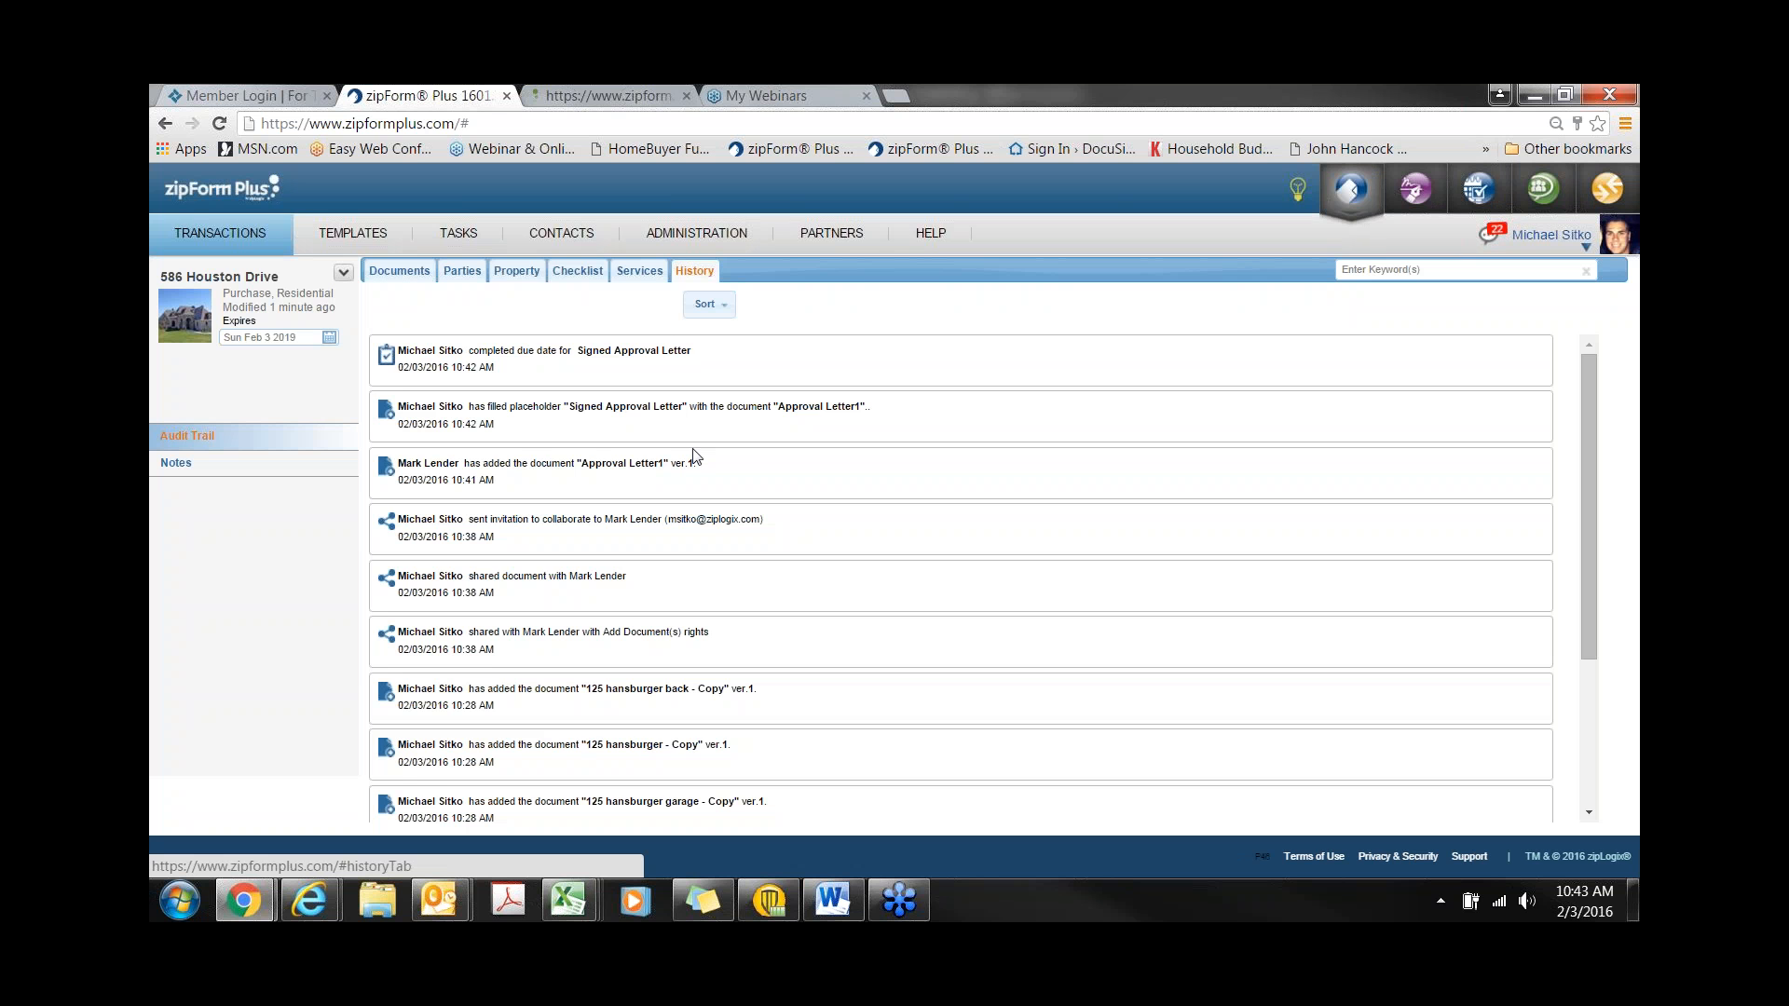
pyautogui.scroll(-5, 694, 457)
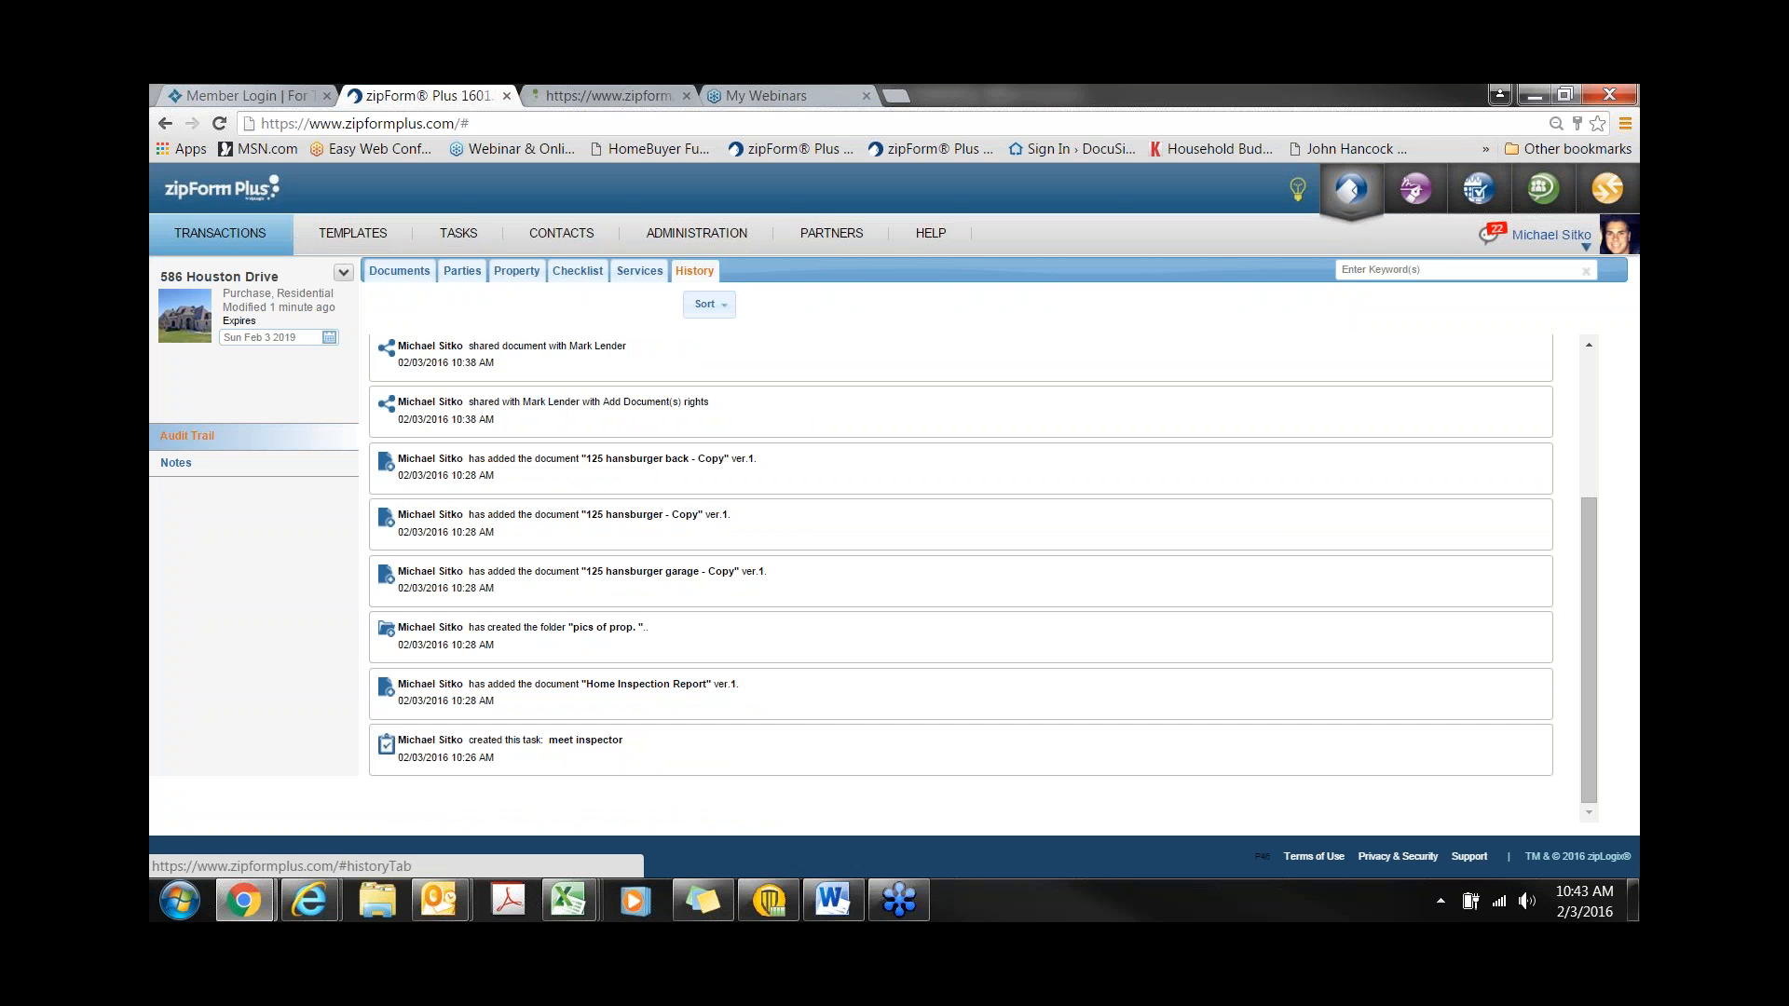
pyautogui.click(1492, 239)
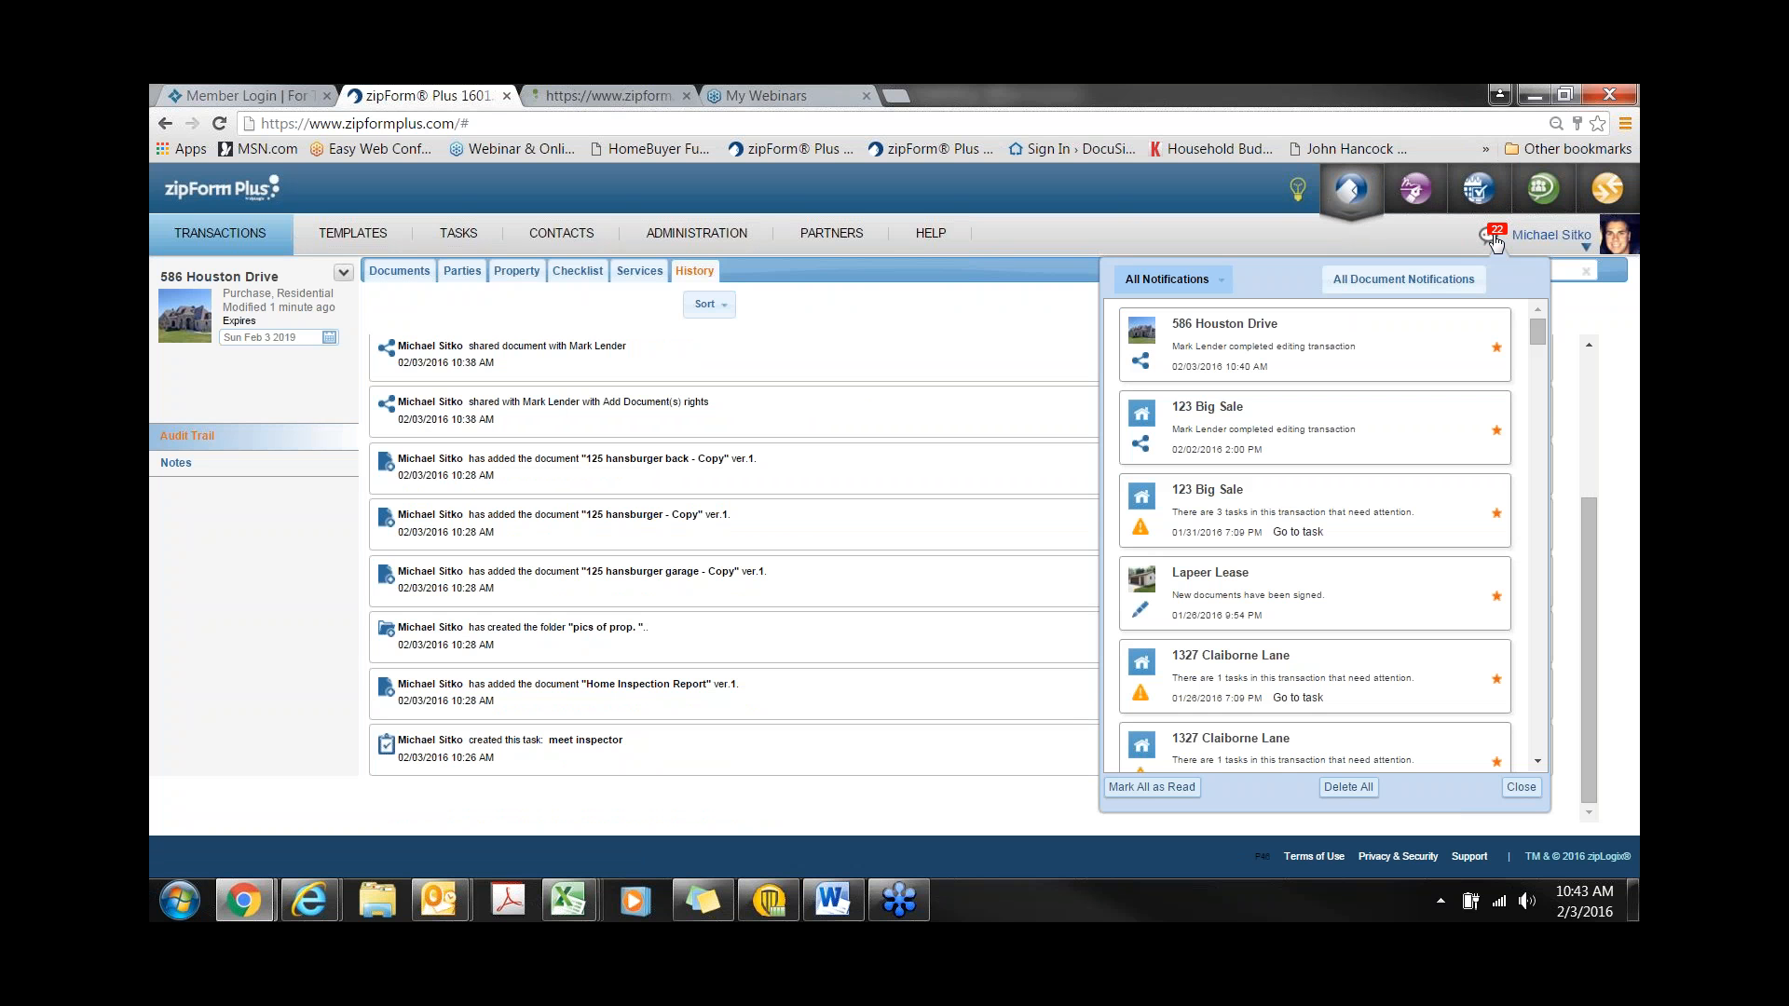
pyautogui.moveTo(1237, 457)
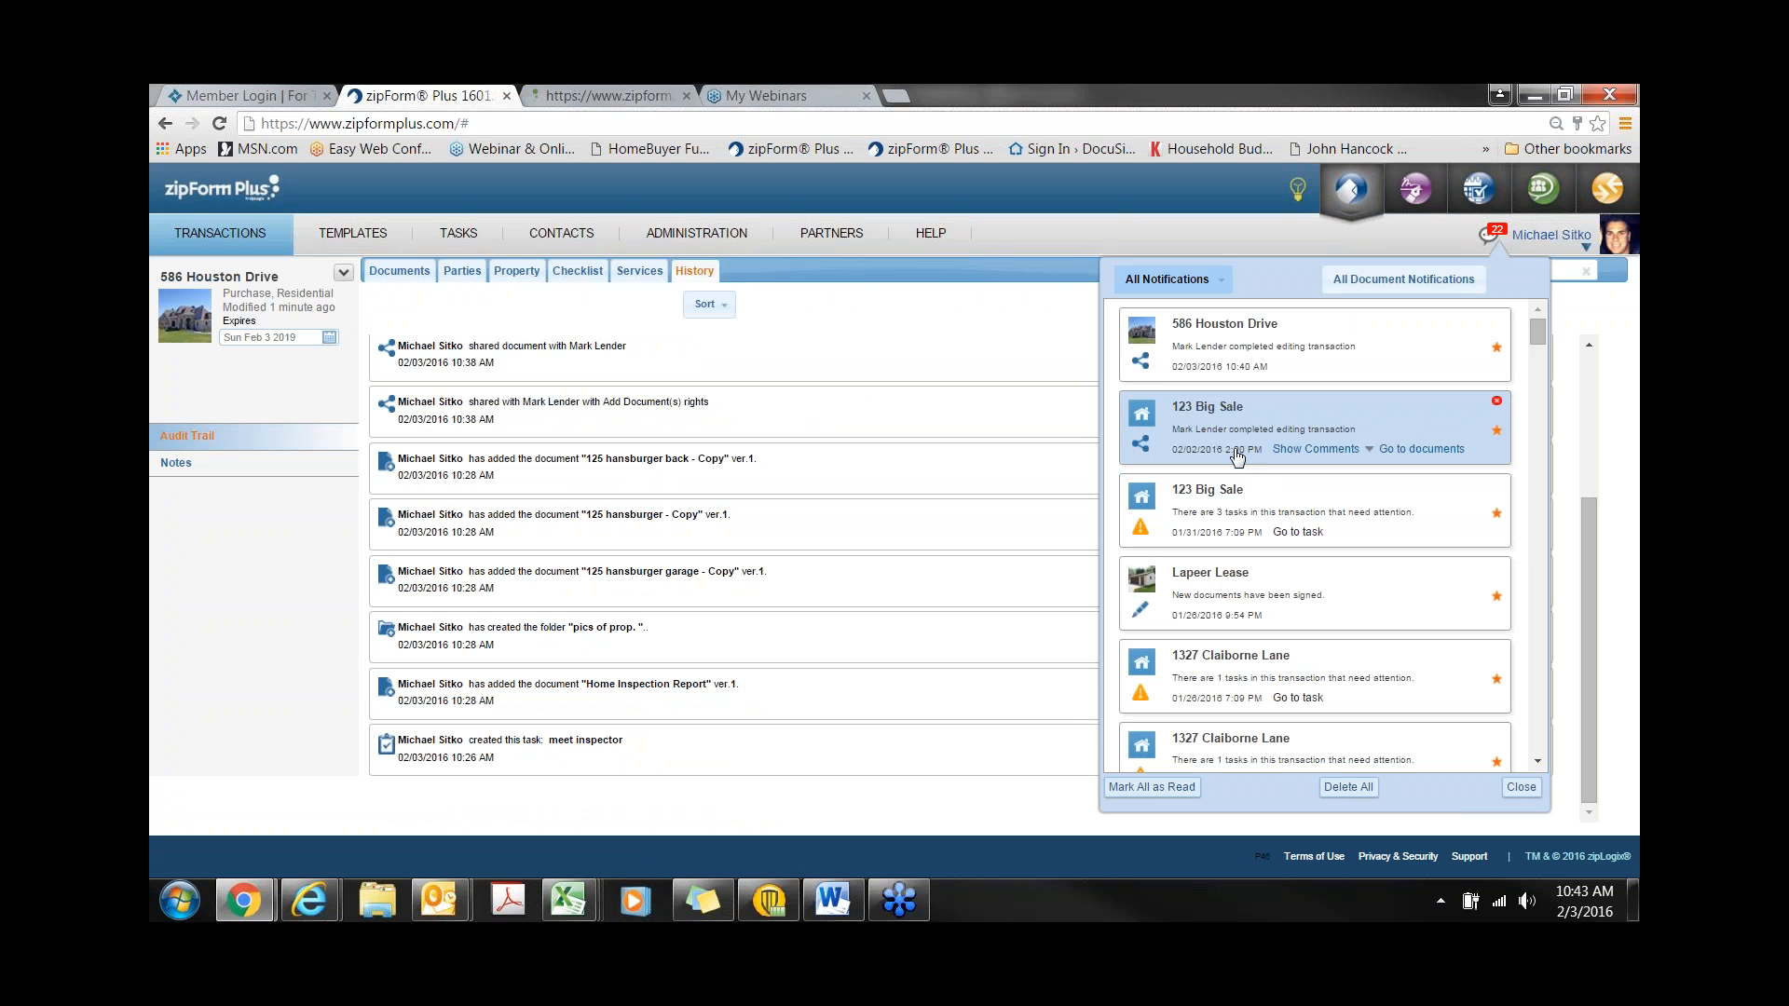
pyautogui.moveTo(1232, 359)
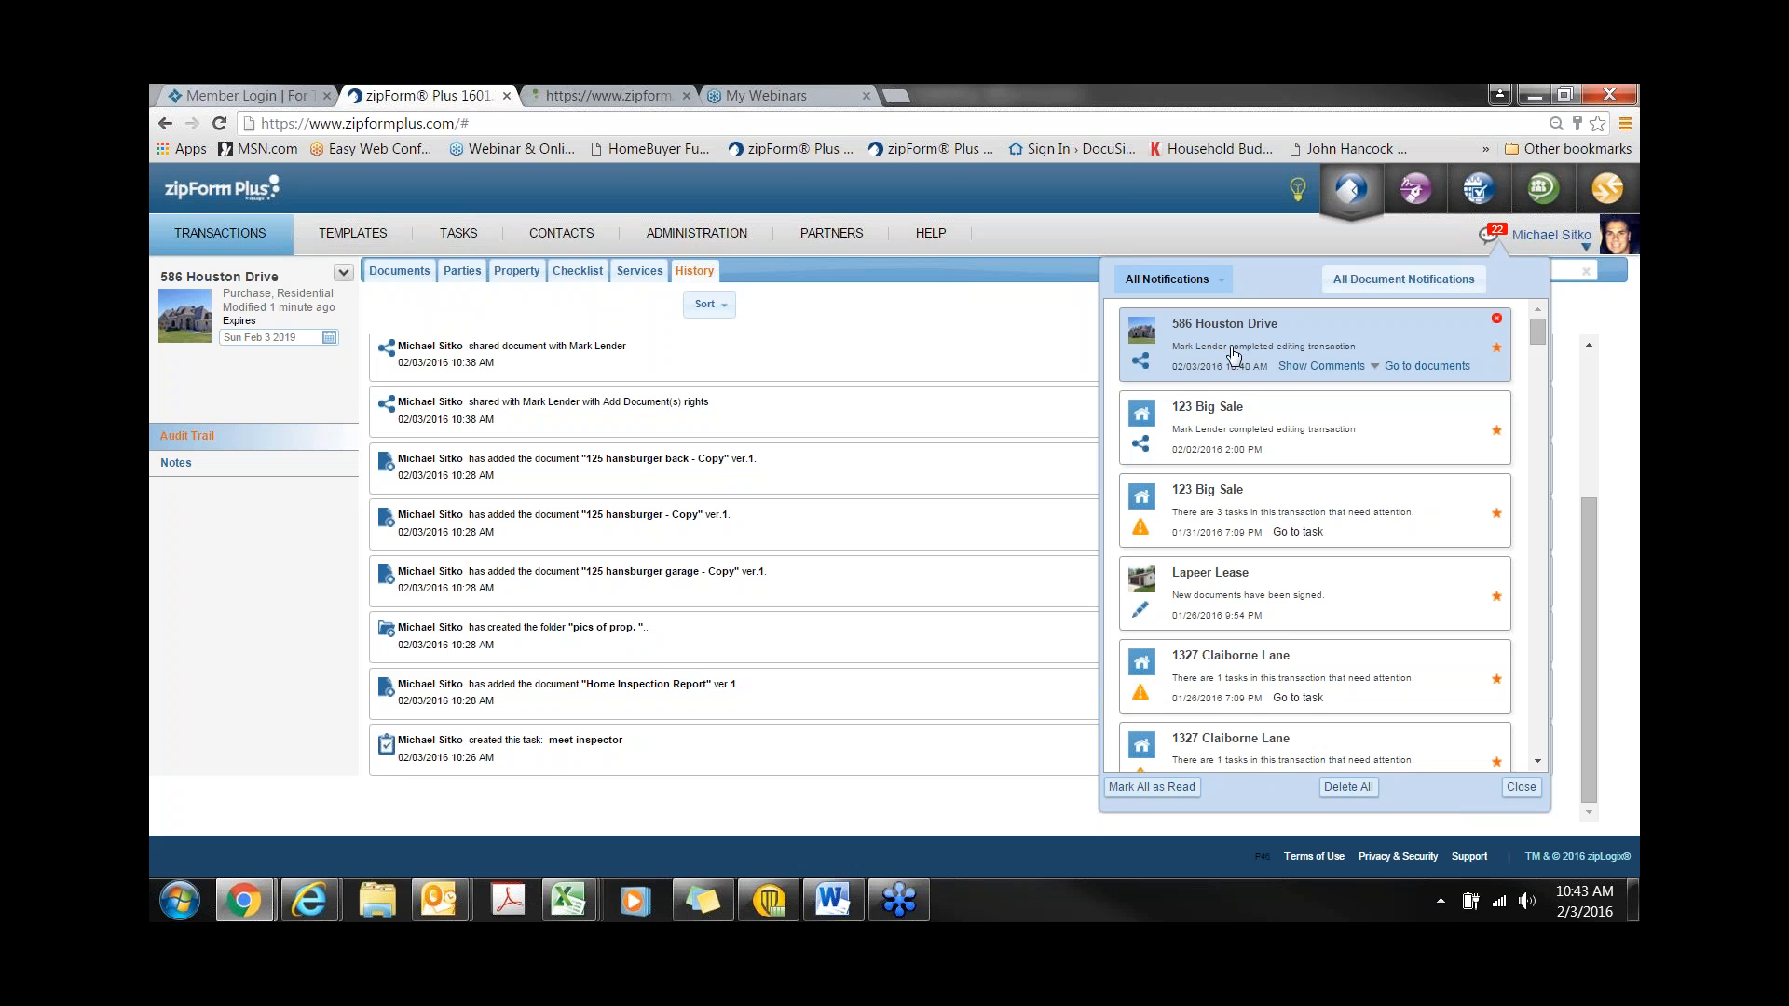
pyautogui.click(1295, 367)
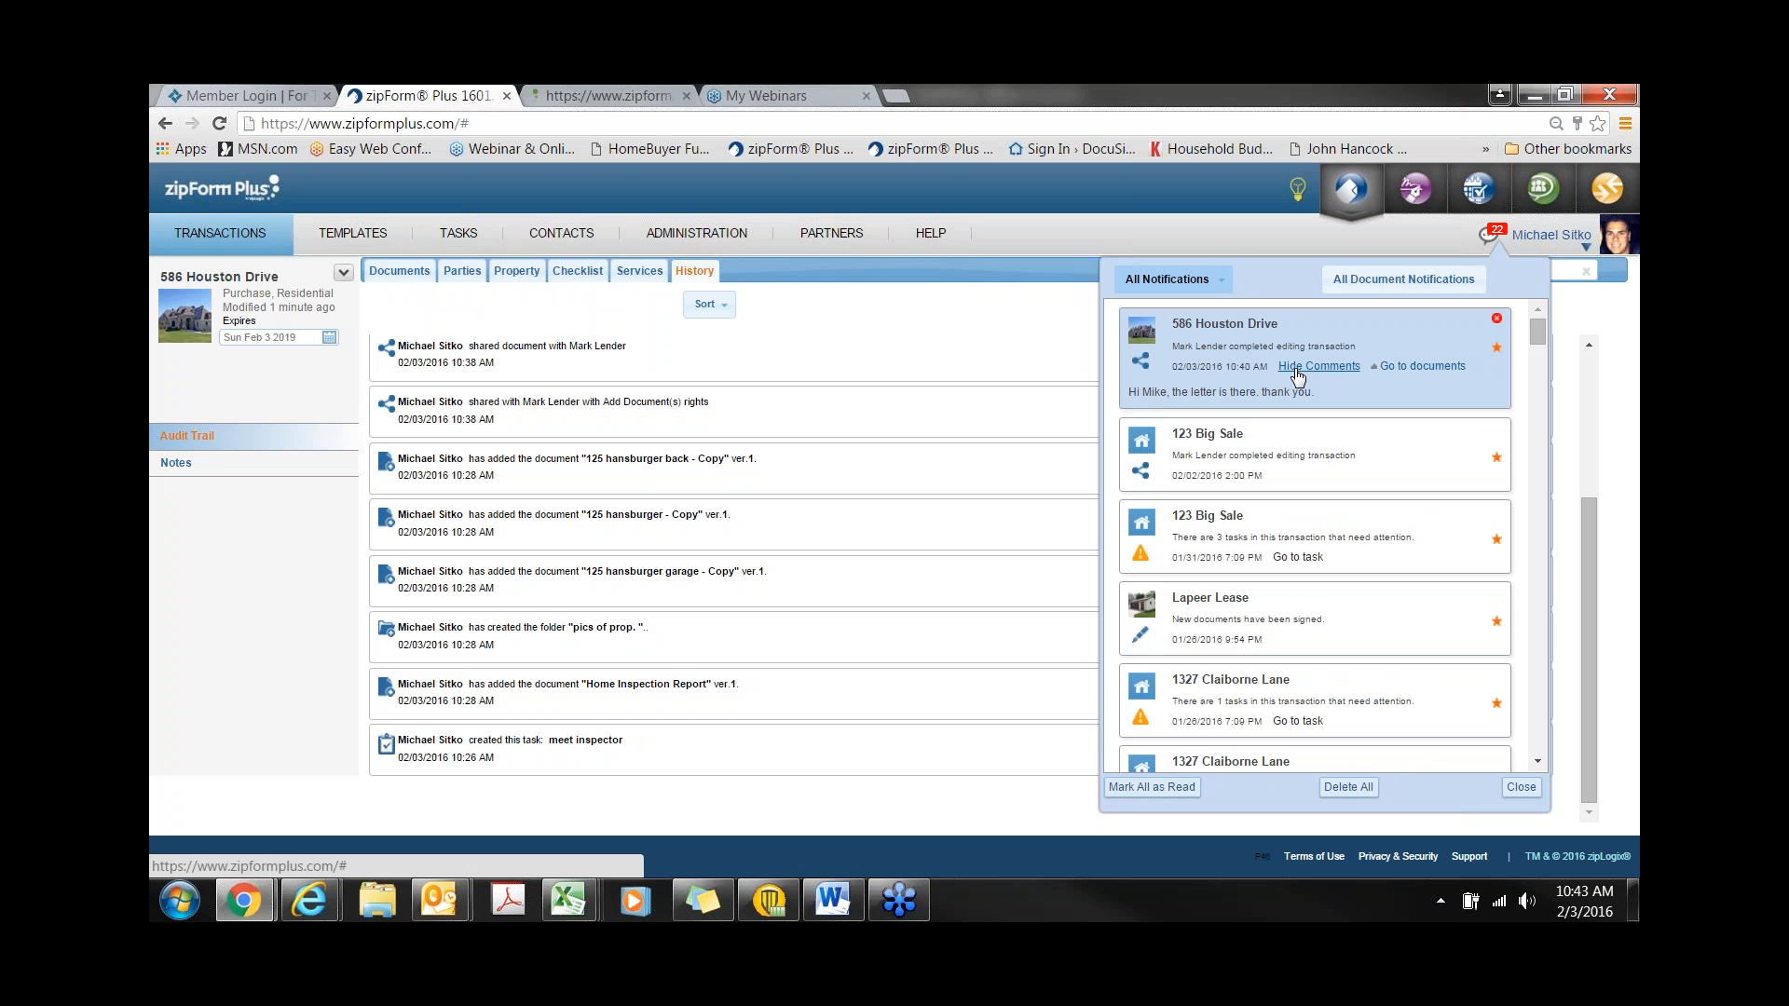
pyautogui.click(1410, 371)
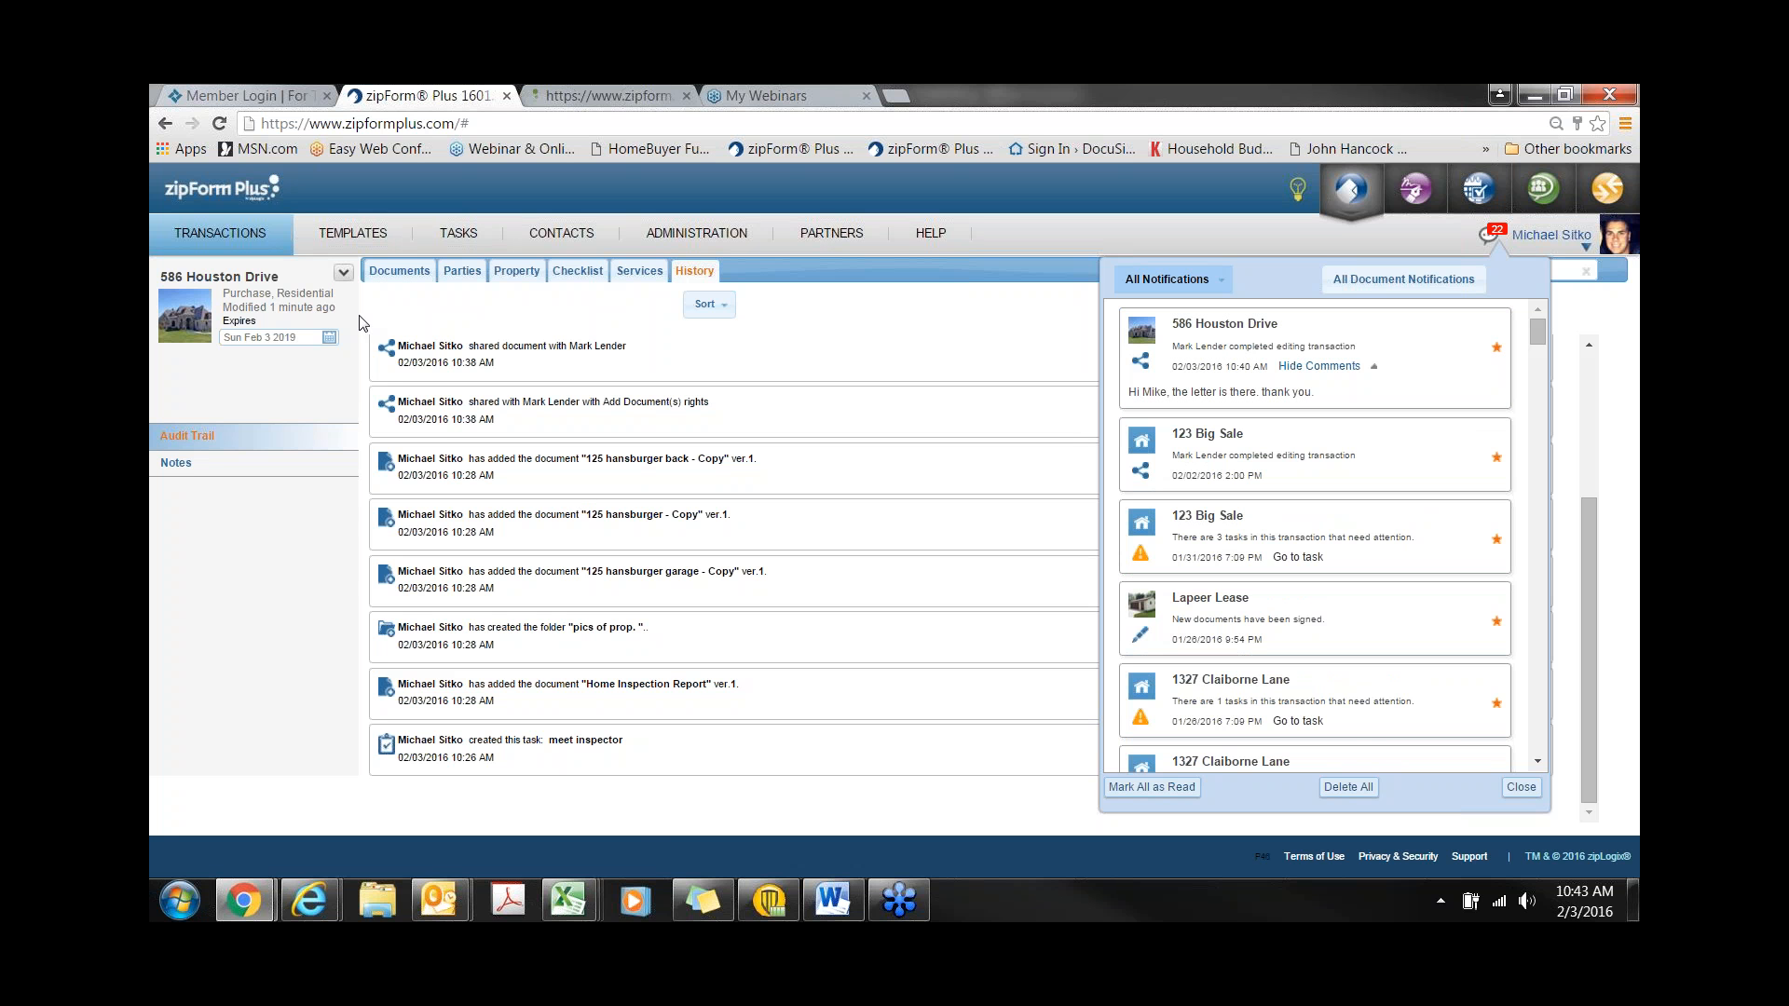
pyautogui.click(389, 277)
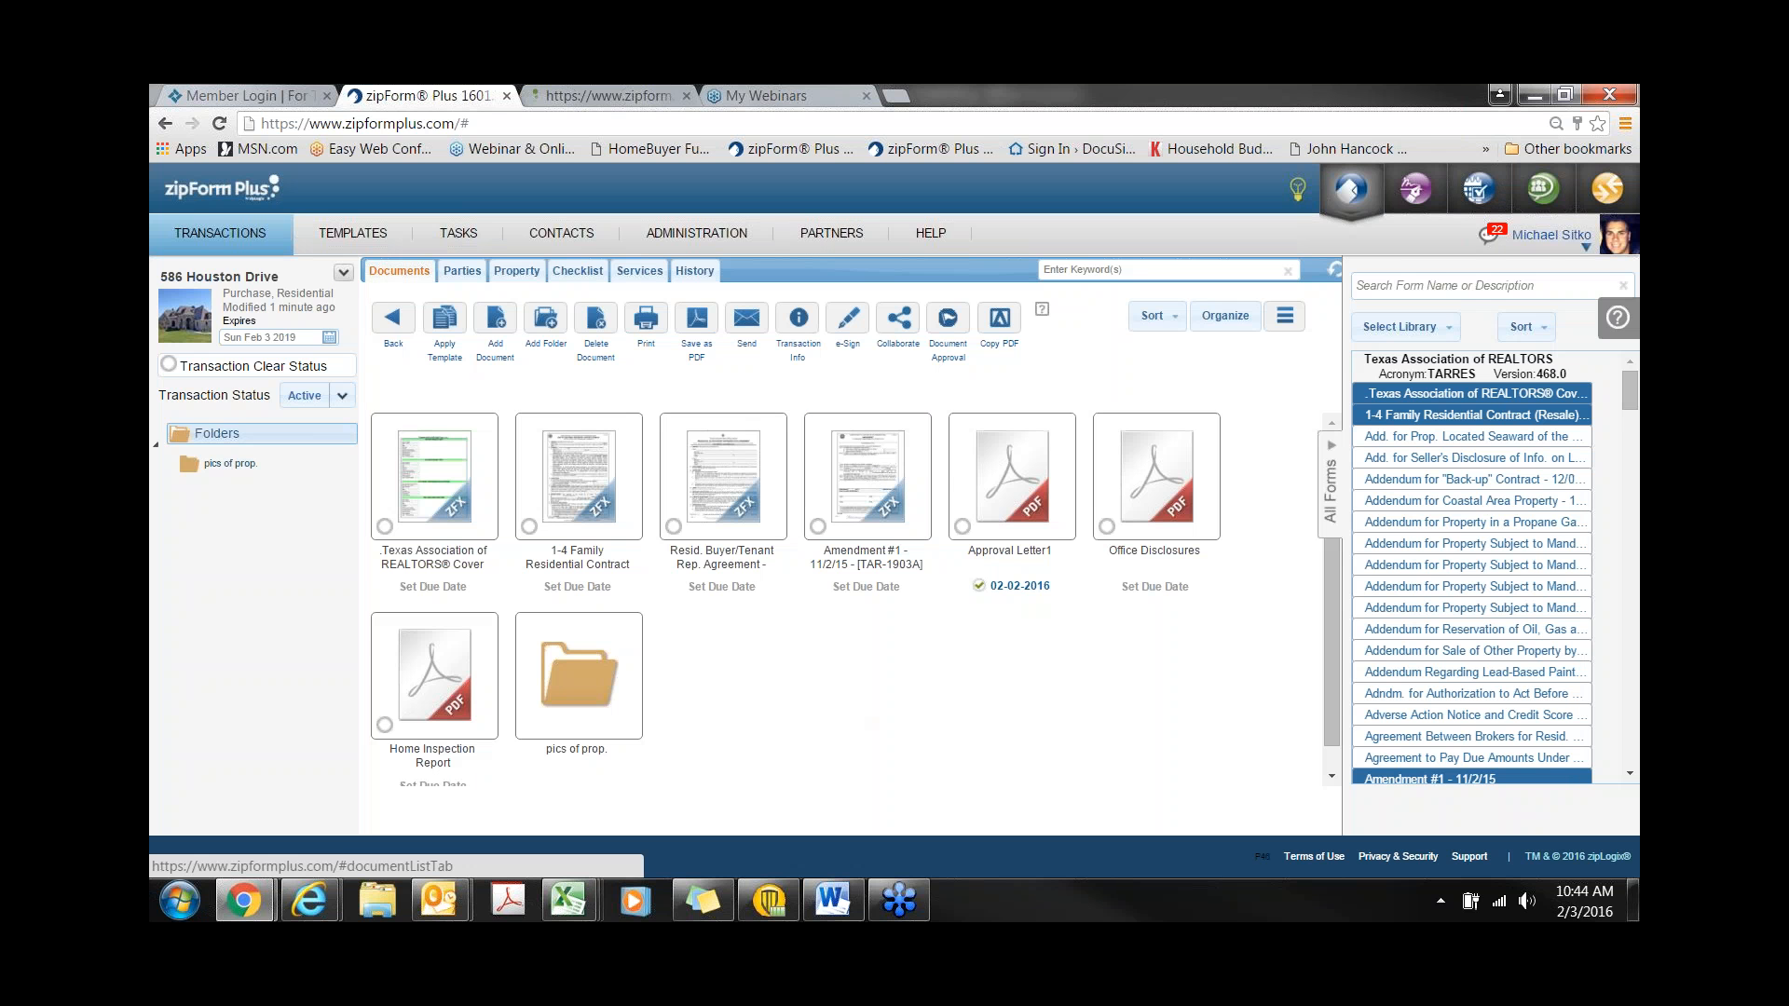
# - Select the 1-4 Family Residential Contract, Amendment #1 and Home Inspection Report for e-signature
pyautogui.click(848, 322)
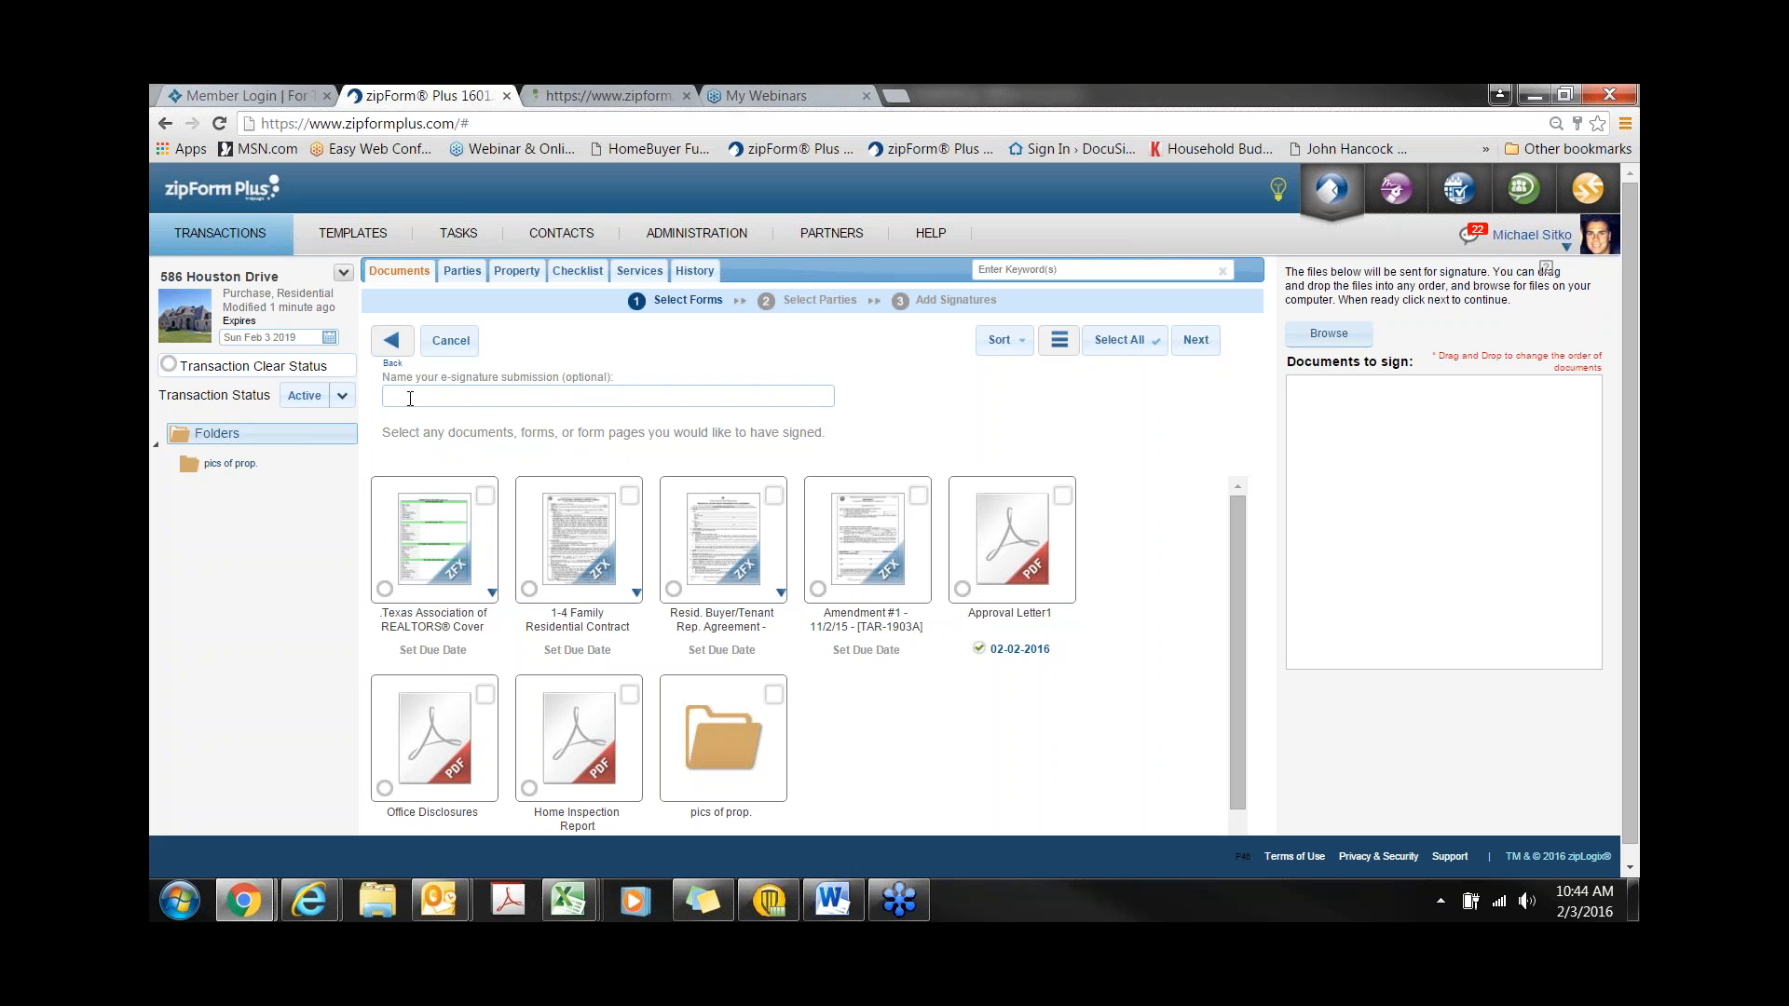
pyautogui.click(601, 573)
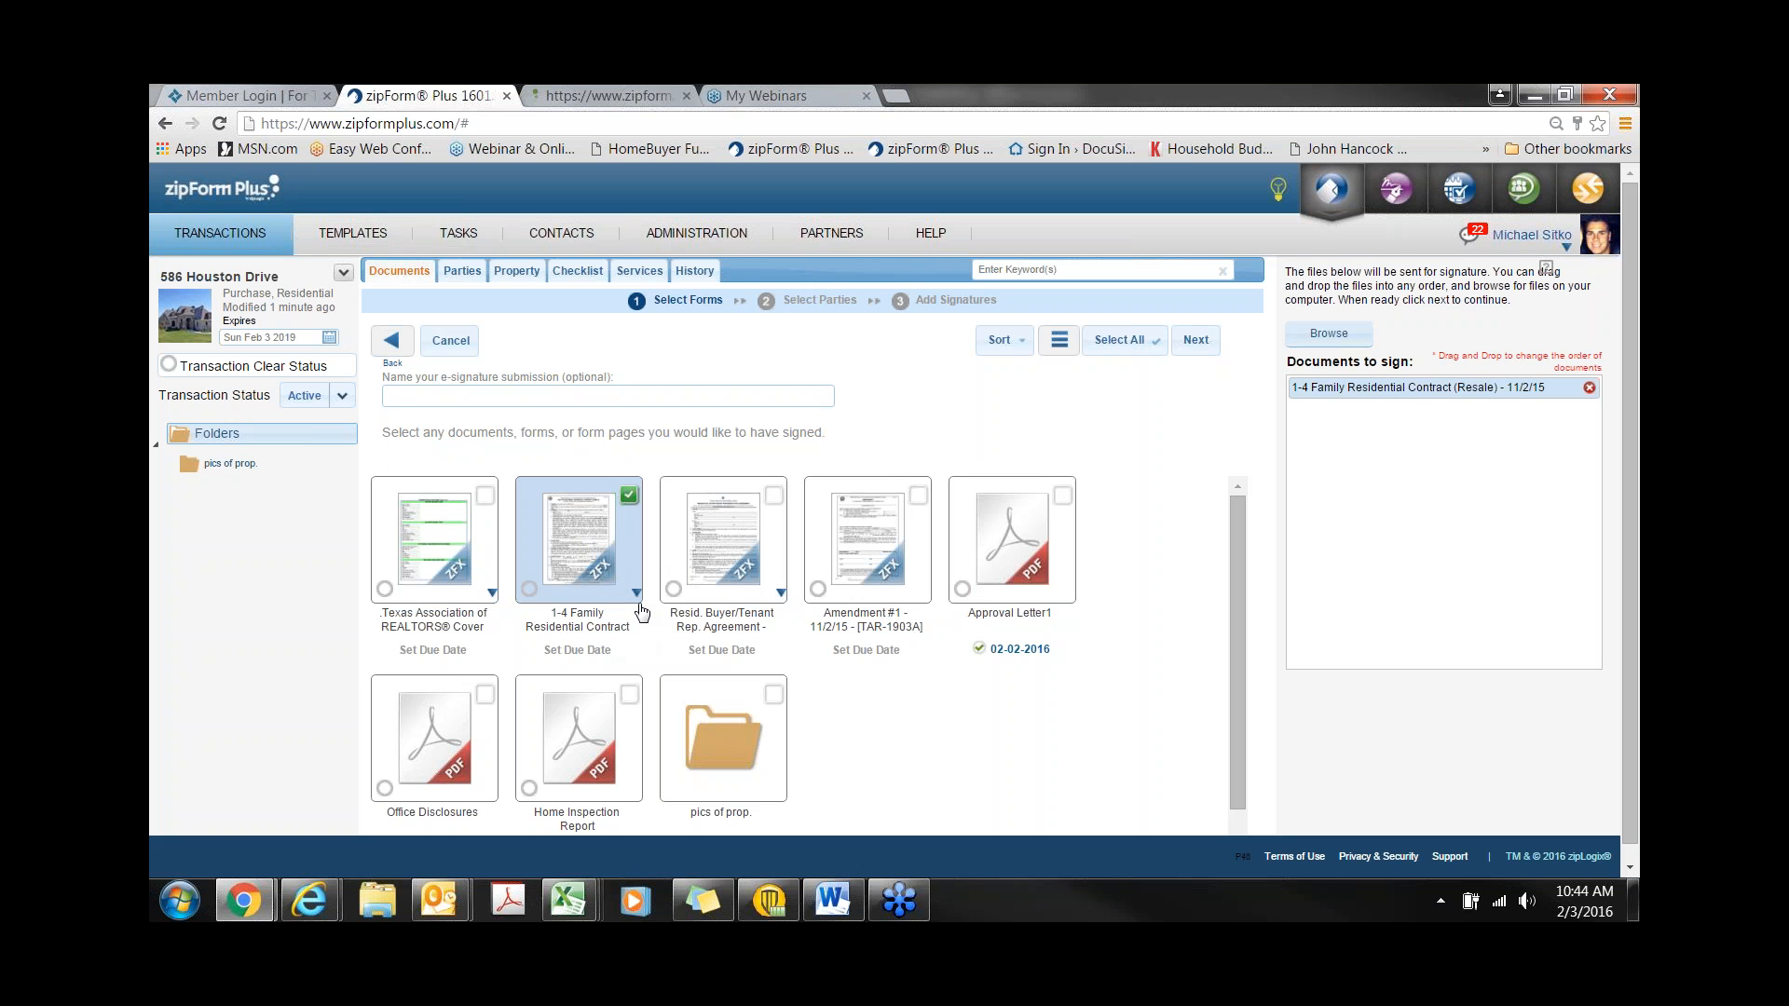
pyautogui.click(869, 548)
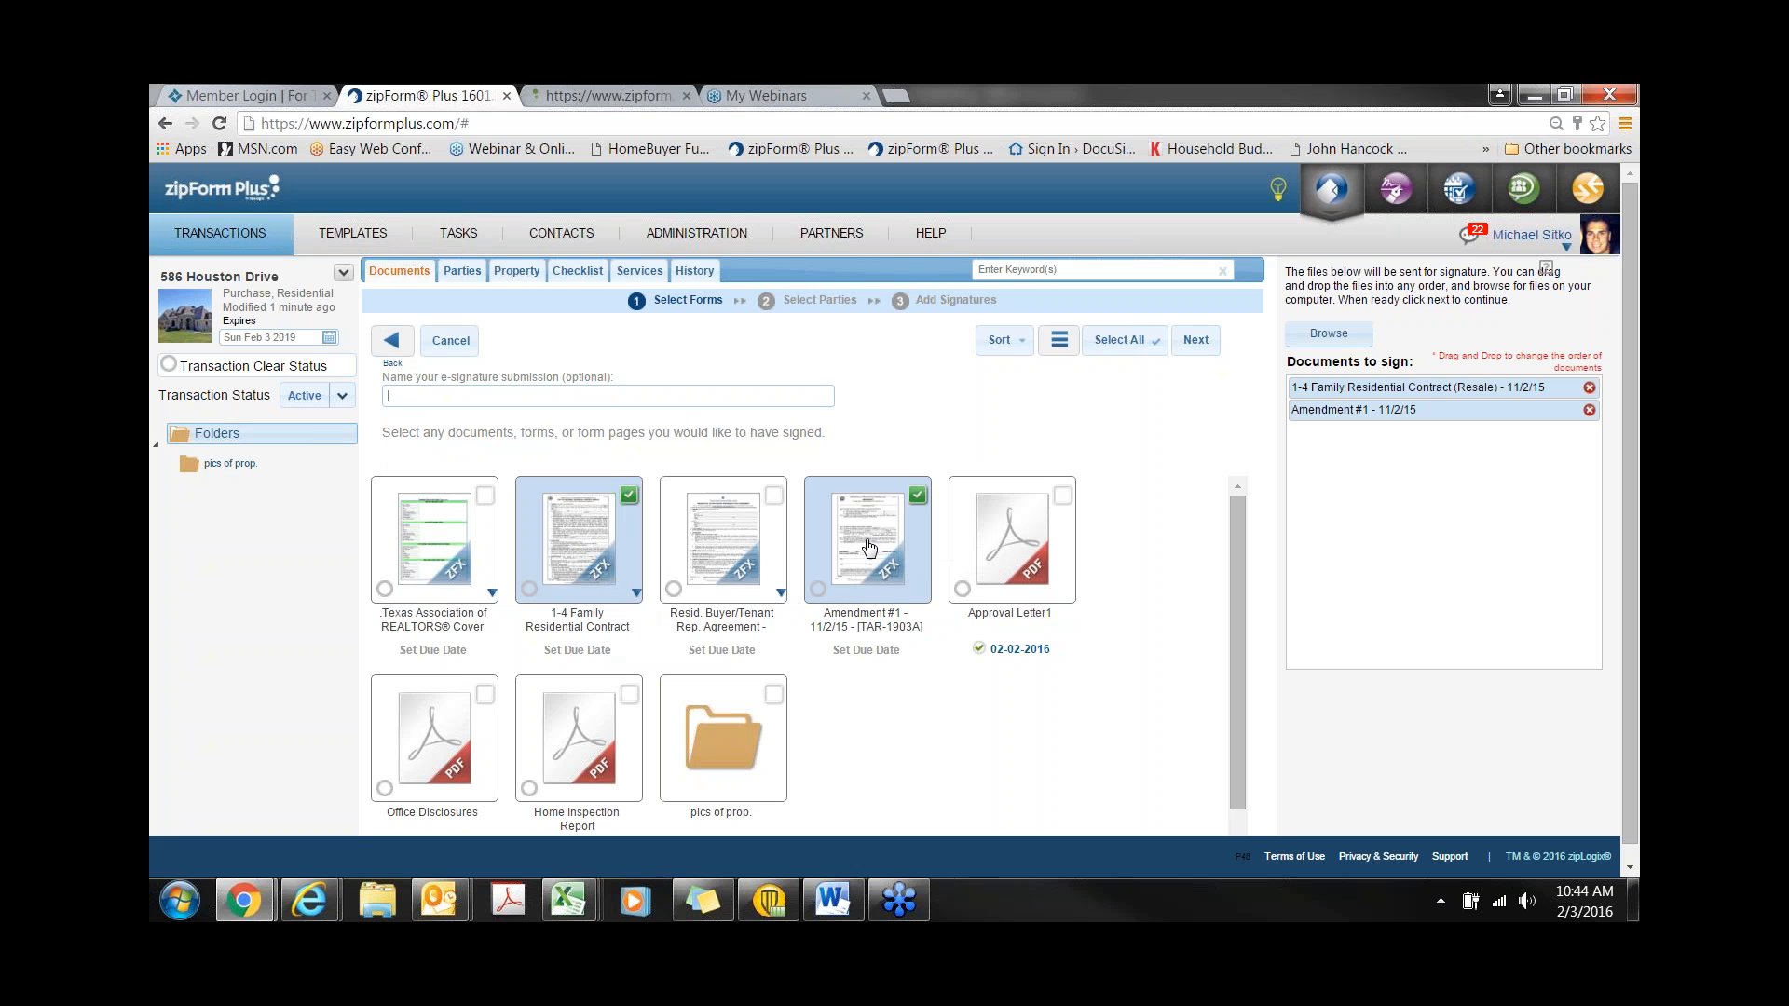
pyautogui.click(590, 748)
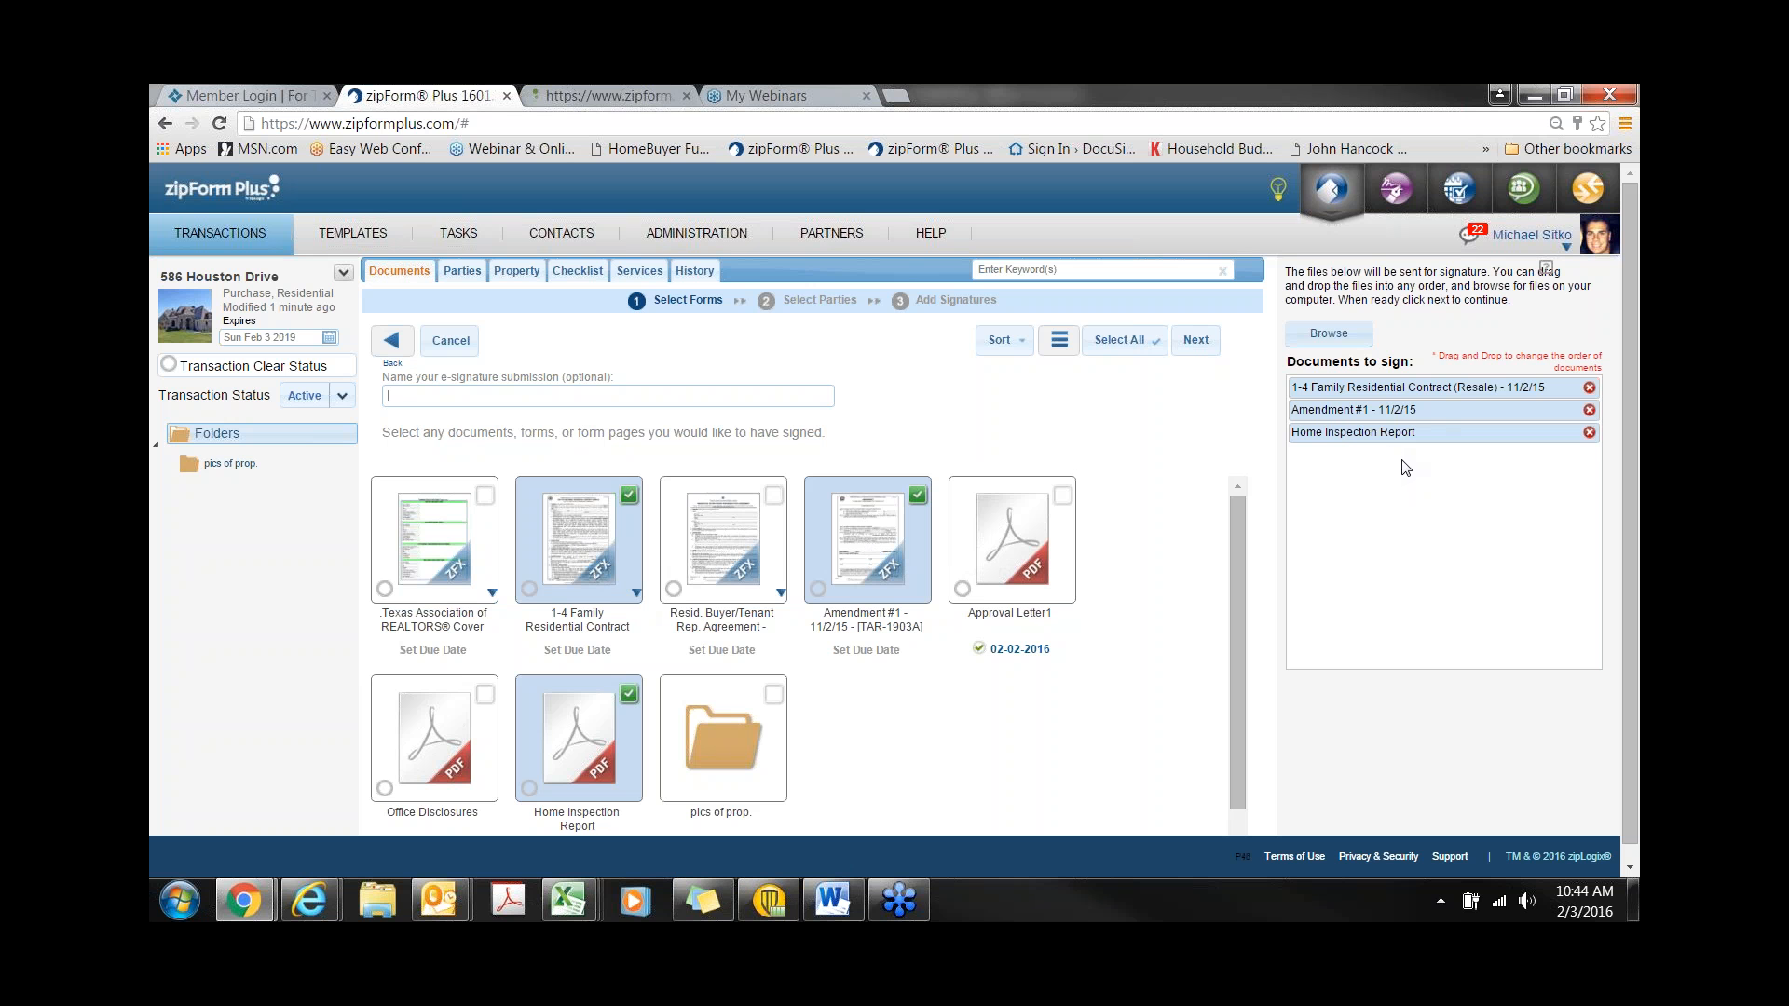
pyautogui.click(1213, 343)
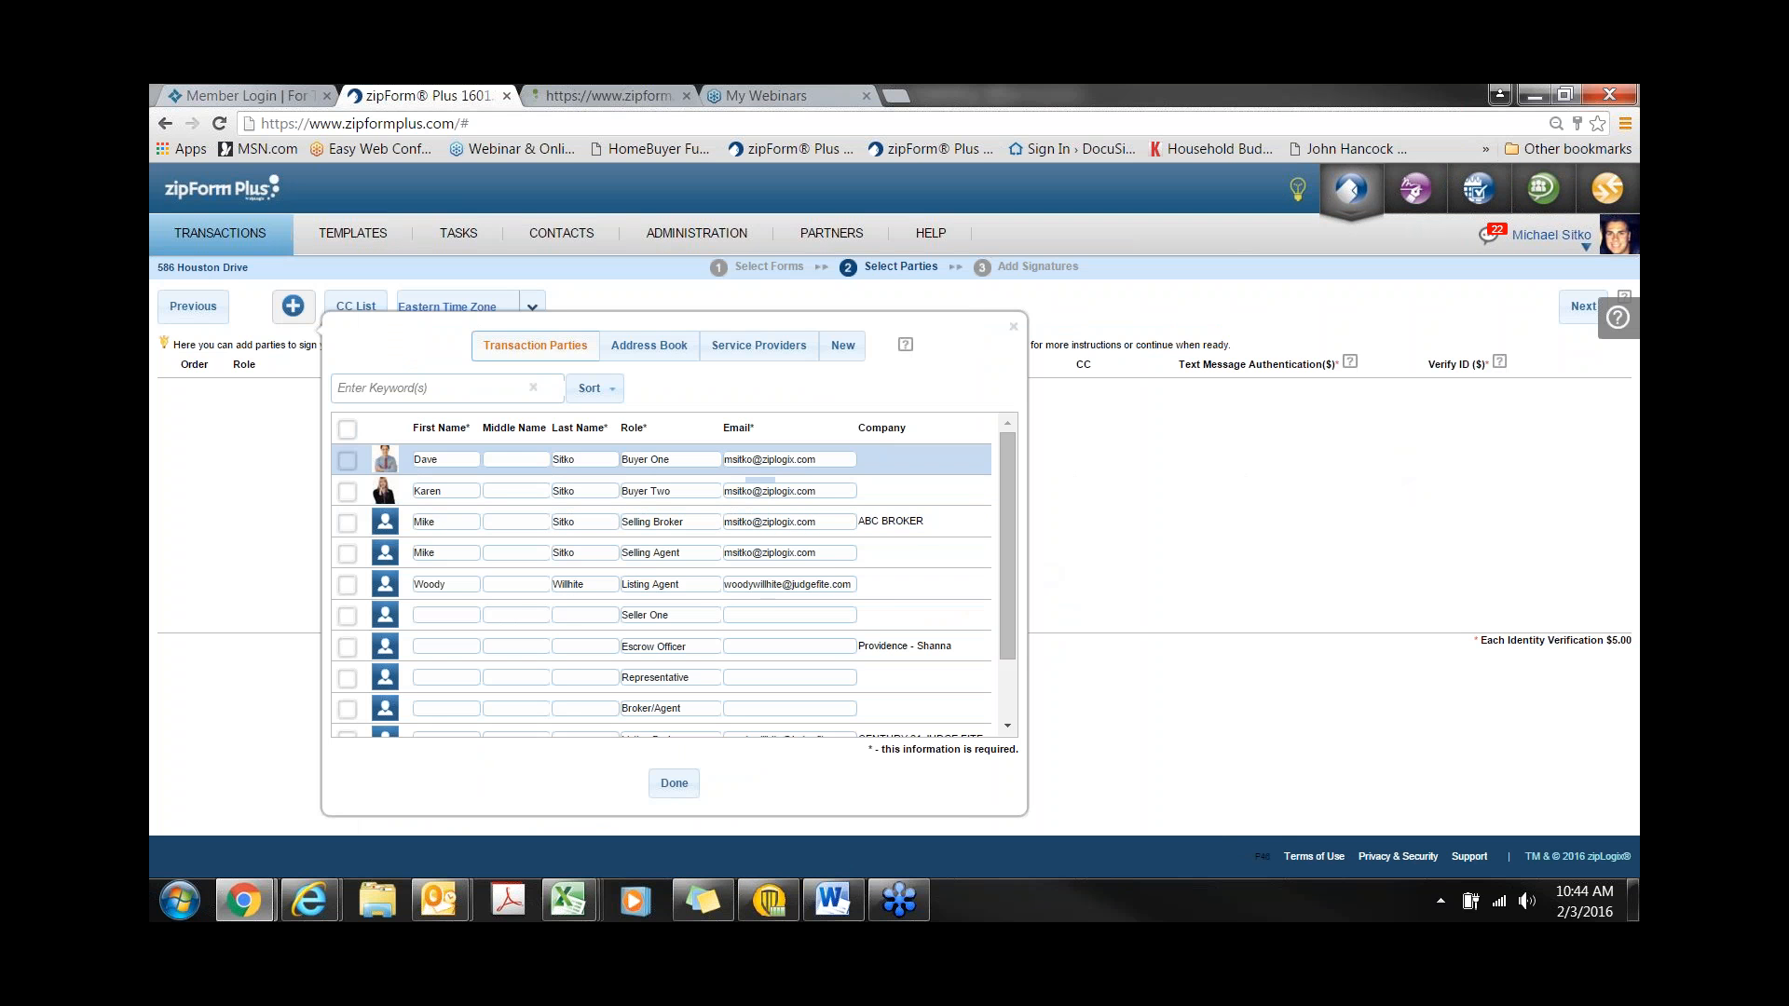
# - Add Buyer One and Buyer Two as signers, grouped together to sign as order 1
pyautogui.click(346, 460)
pyautogui.click(349, 493)
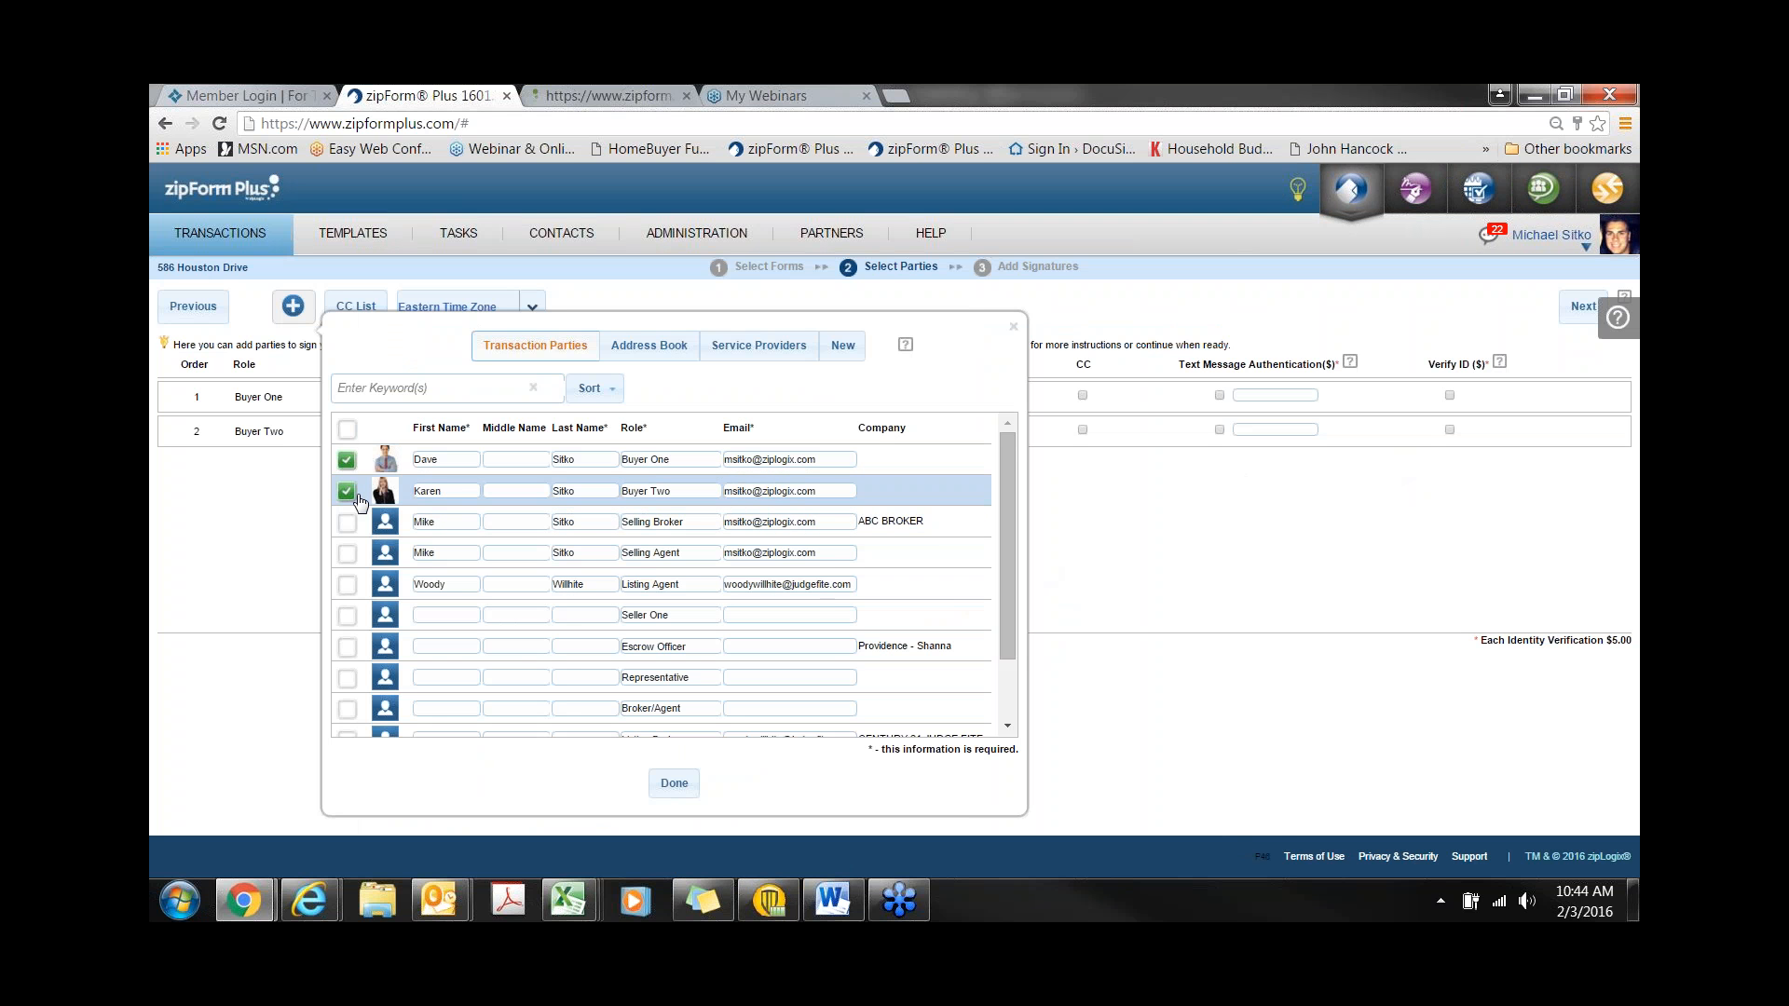
pyautogui.click(678, 788)
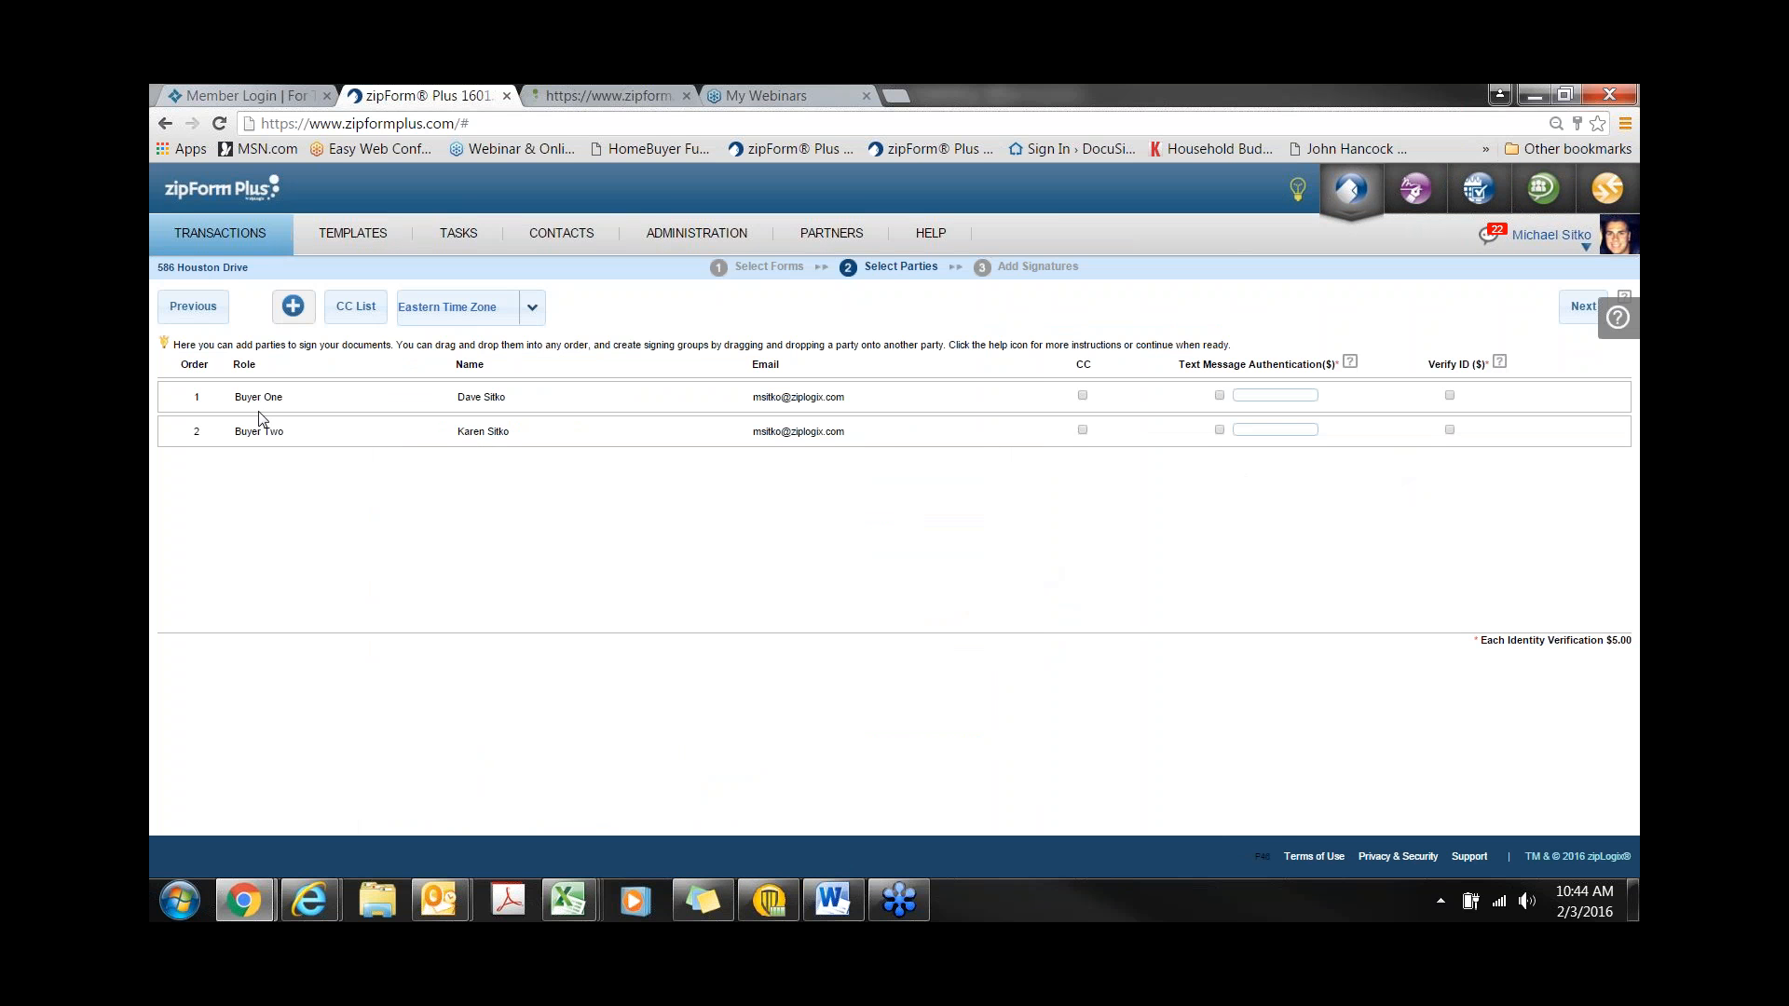
pyautogui.moveTo(220, 400)
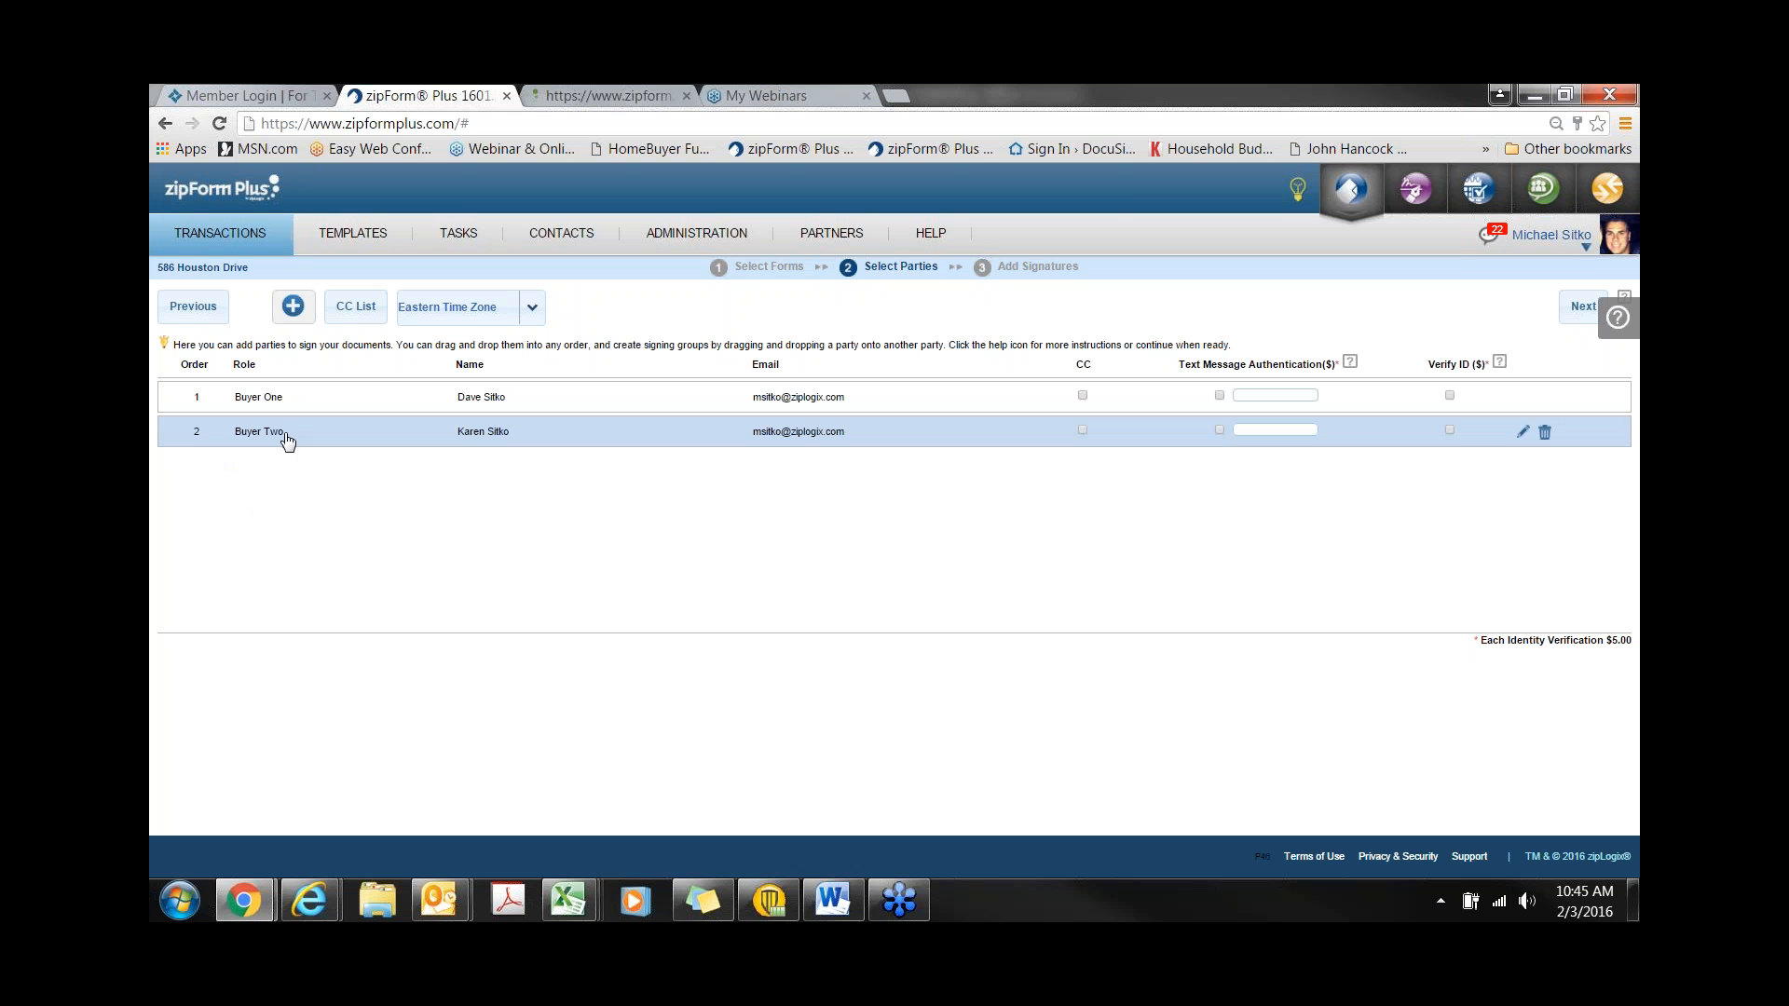
pyautogui.moveTo(303, 436)
pyautogui.mouseDown()
pyautogui.moveTo(336, 411)
pyautogui.moveTo(331, 425)
pyautogui.mouseUp()
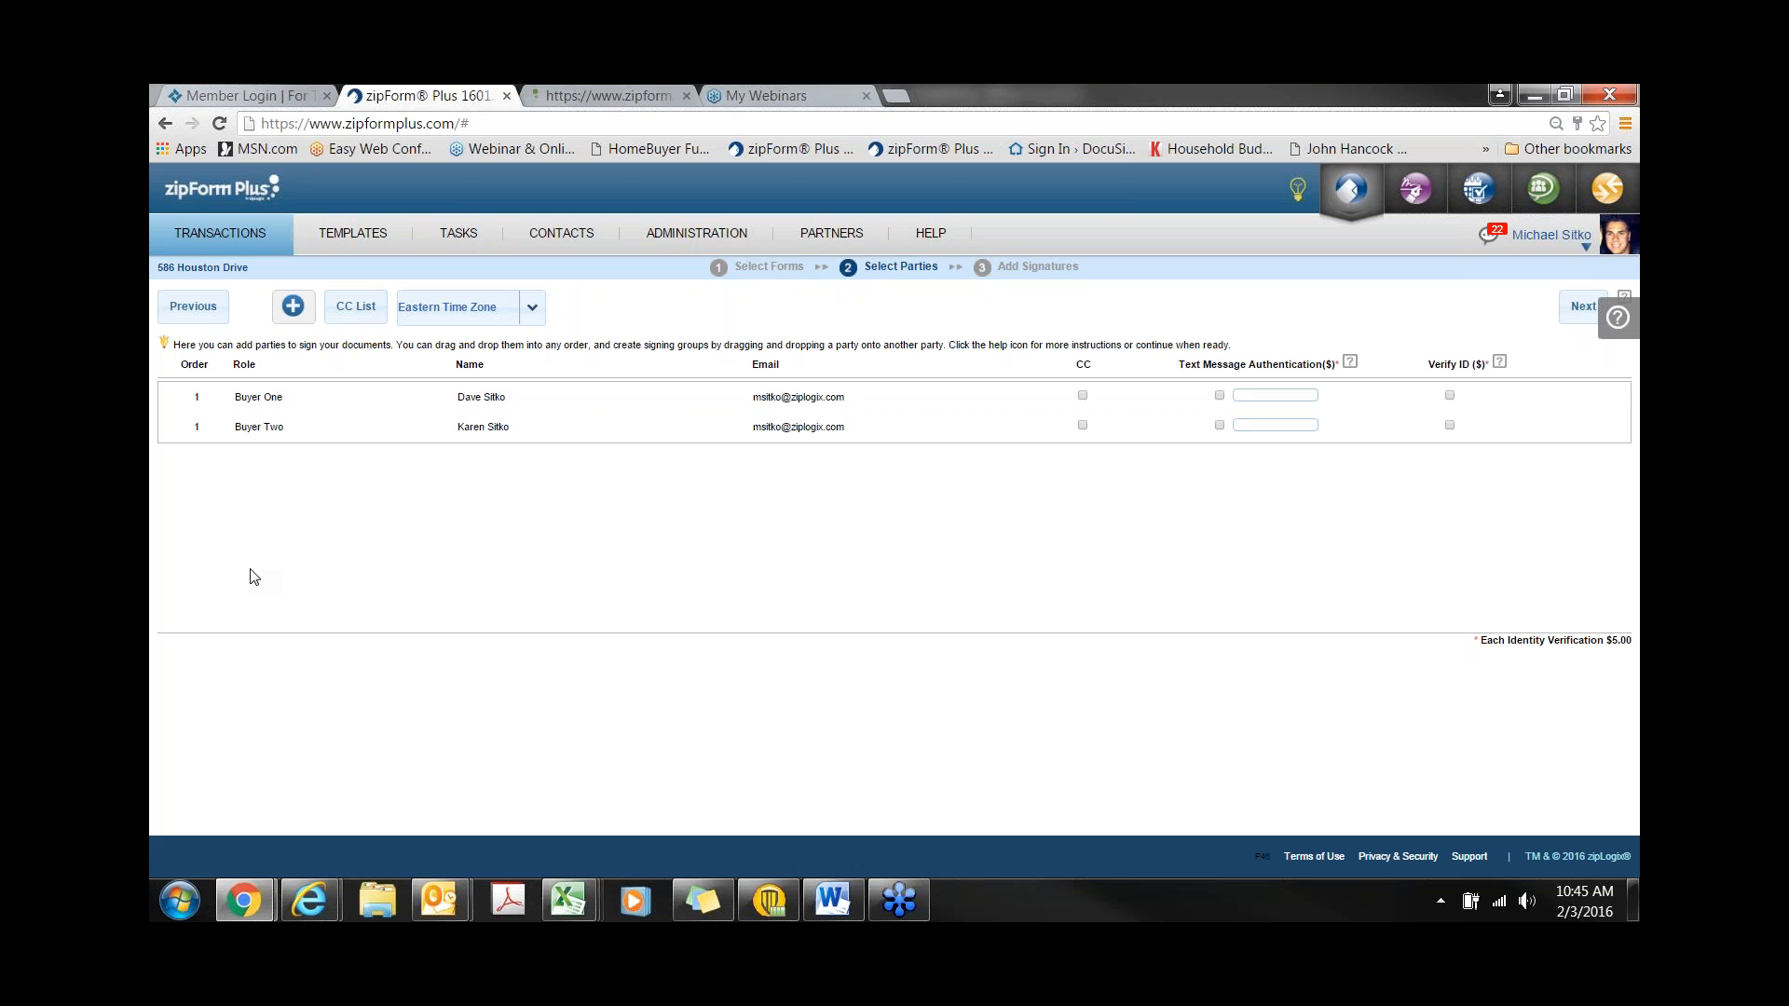
pyautogui.click(361, 322)
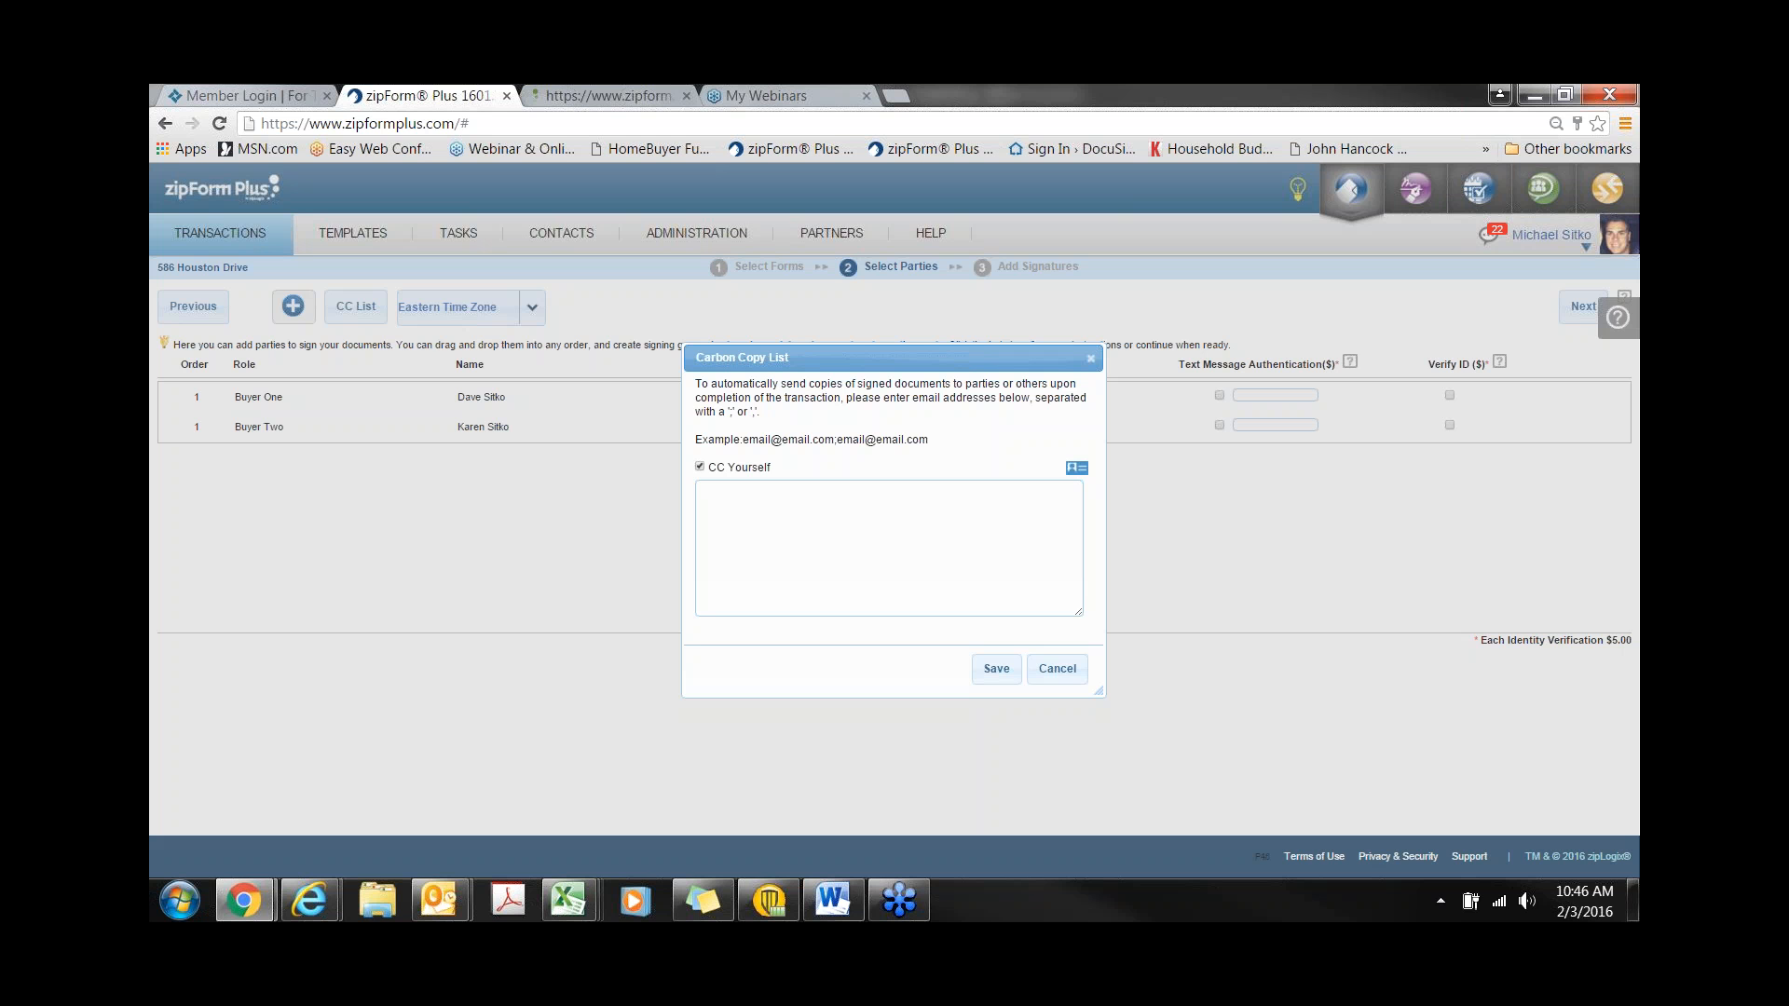
pyautogui.click(1079, 469)
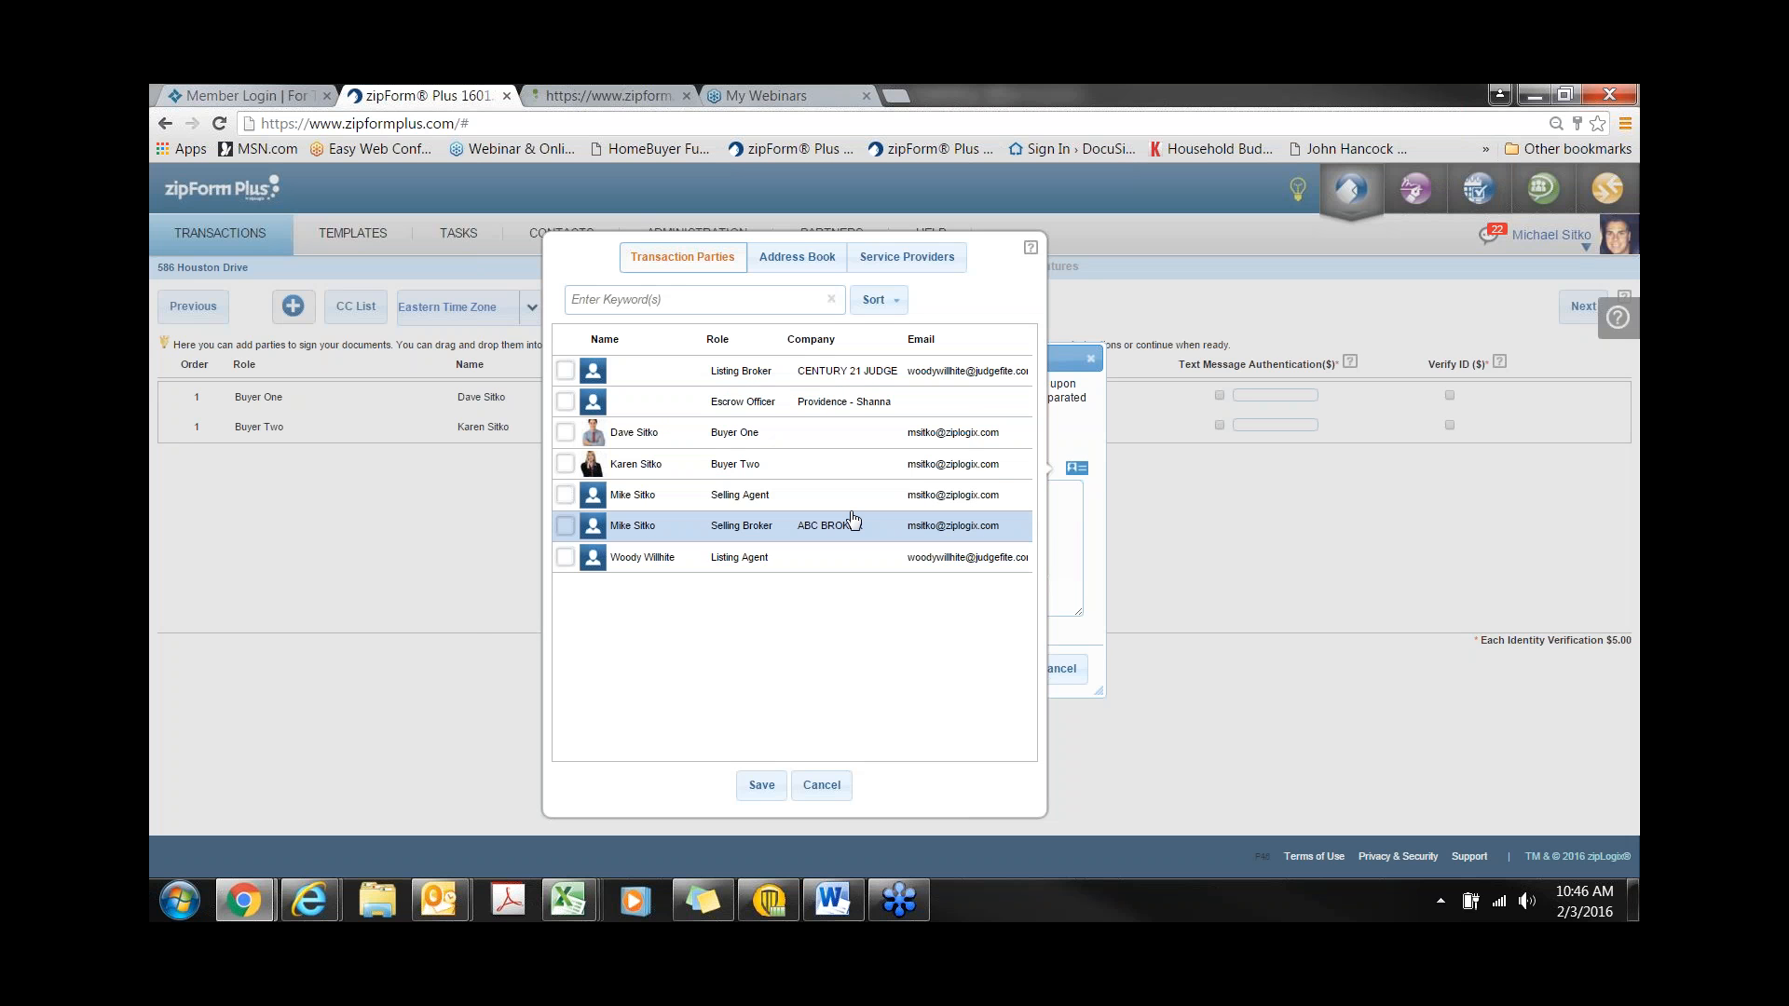
pyautogui.click(822, 785)
pyautogui.click(1042, 668)
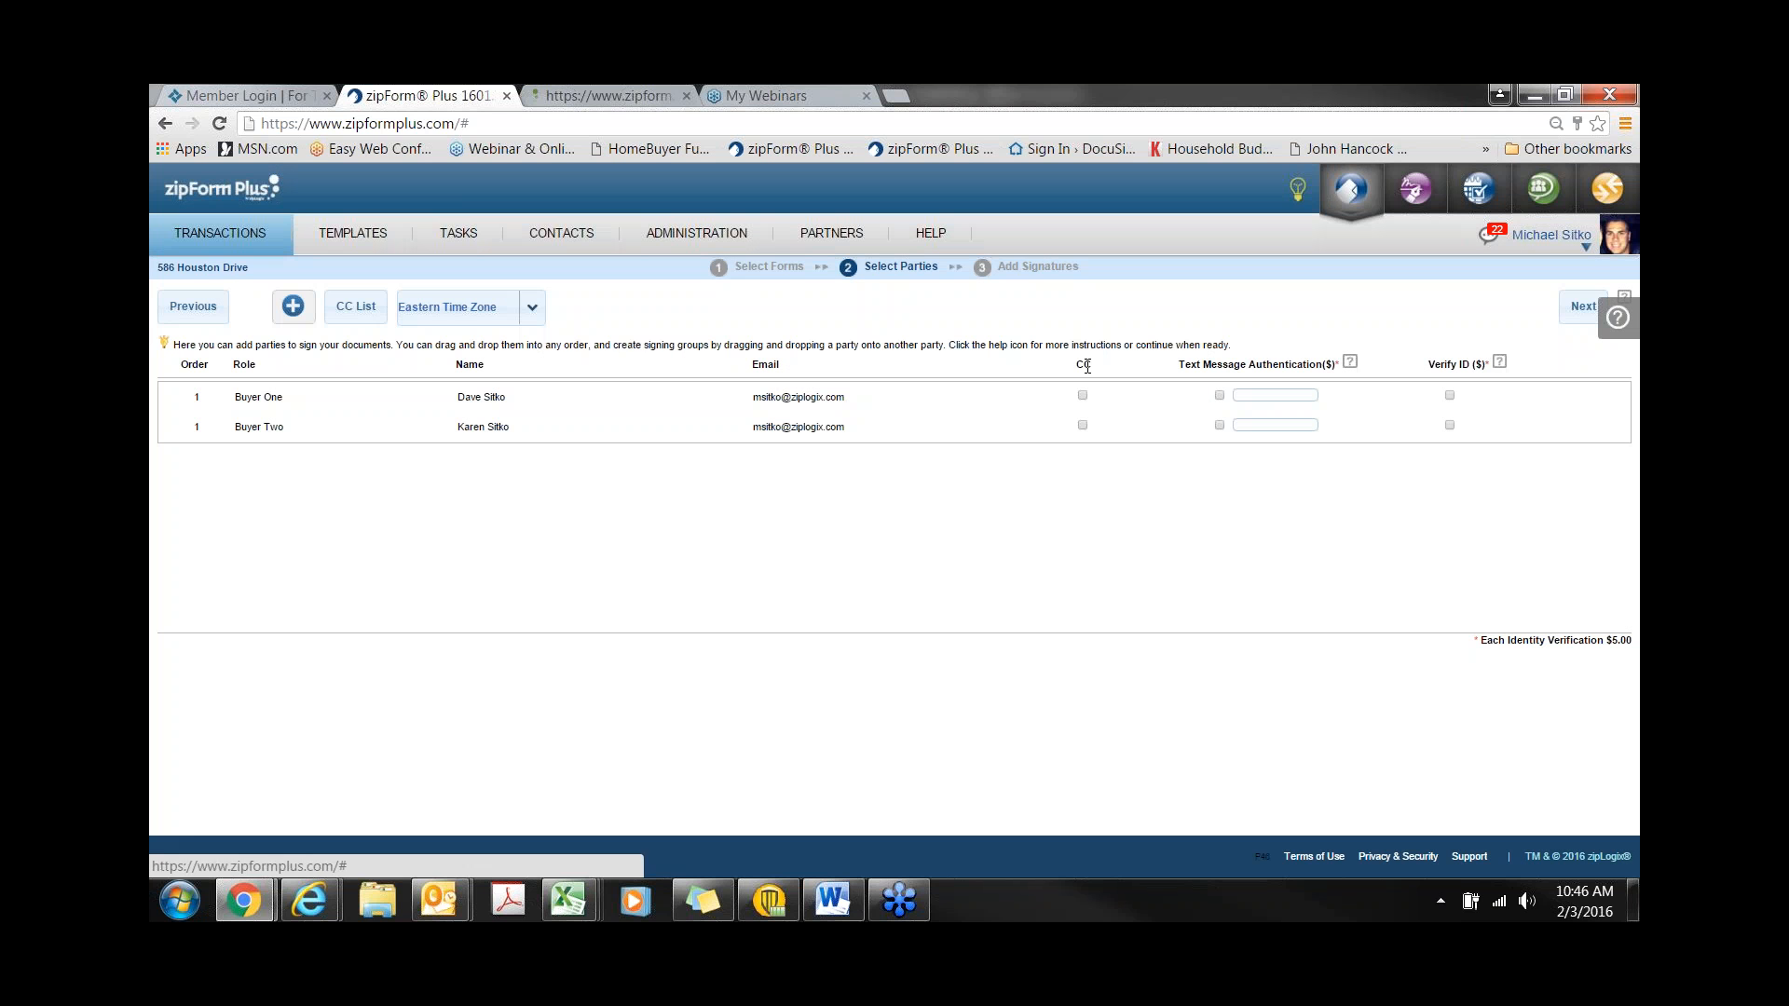
pyautogui.click(1082, 424)
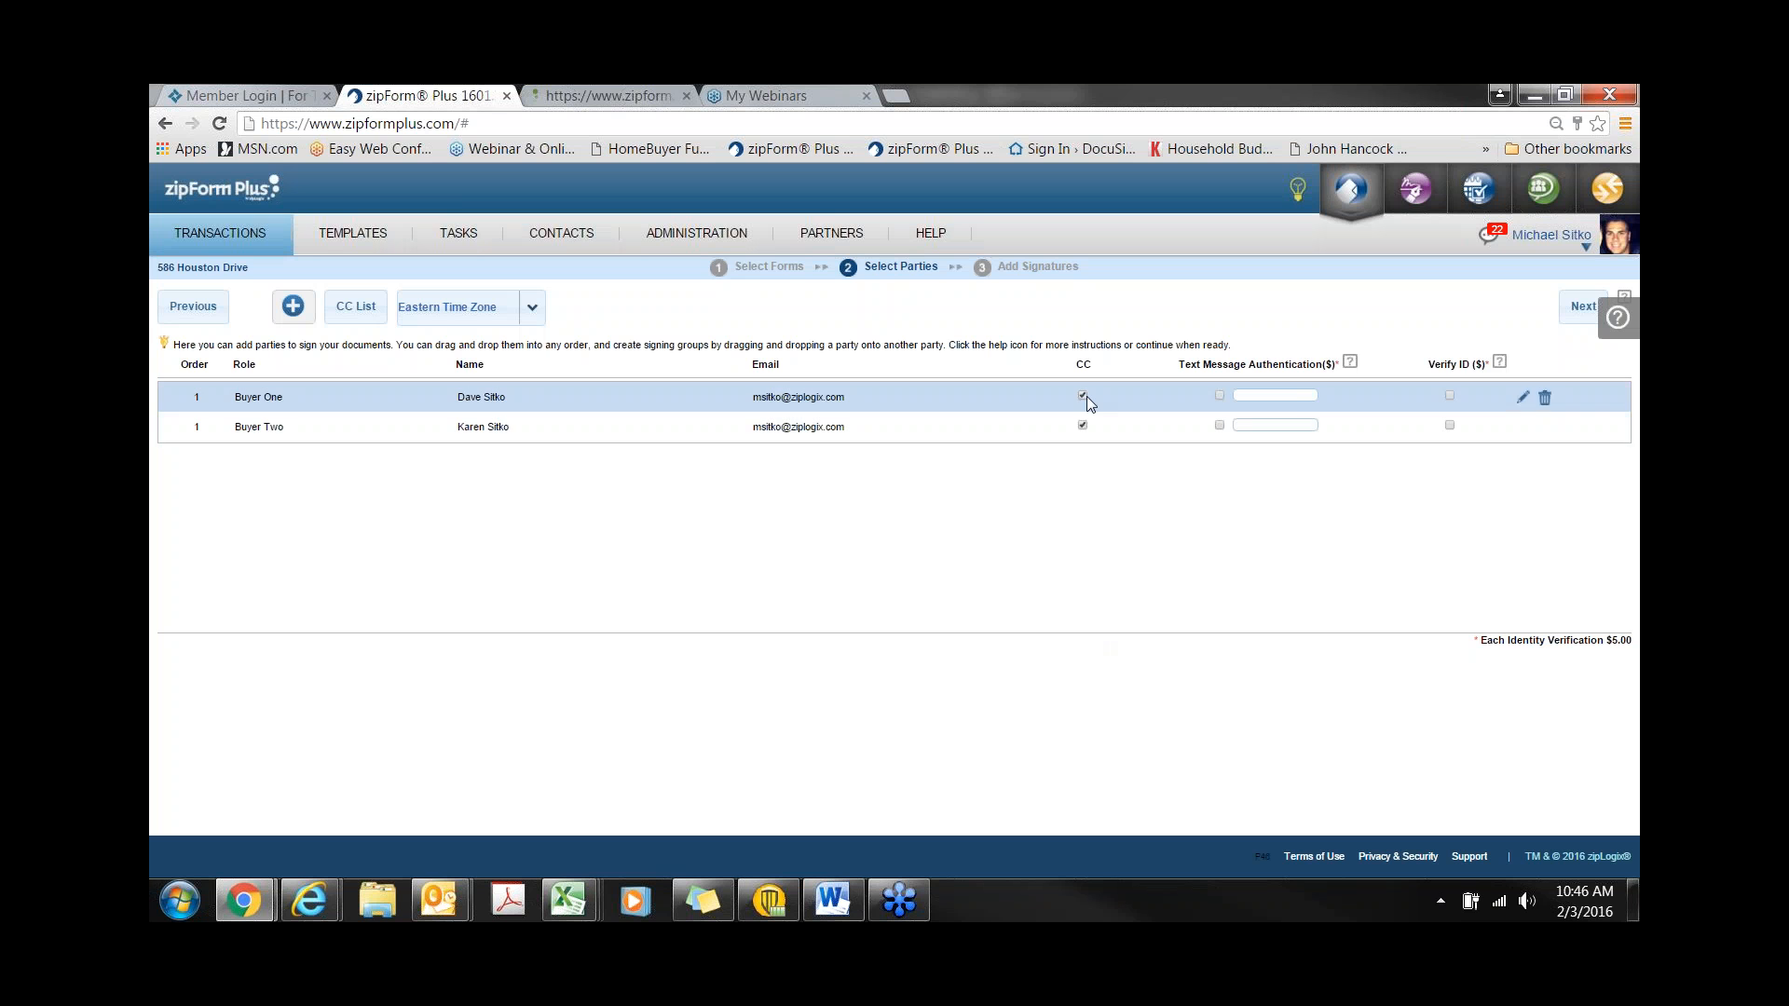
pyautogui.click(1081, 425)
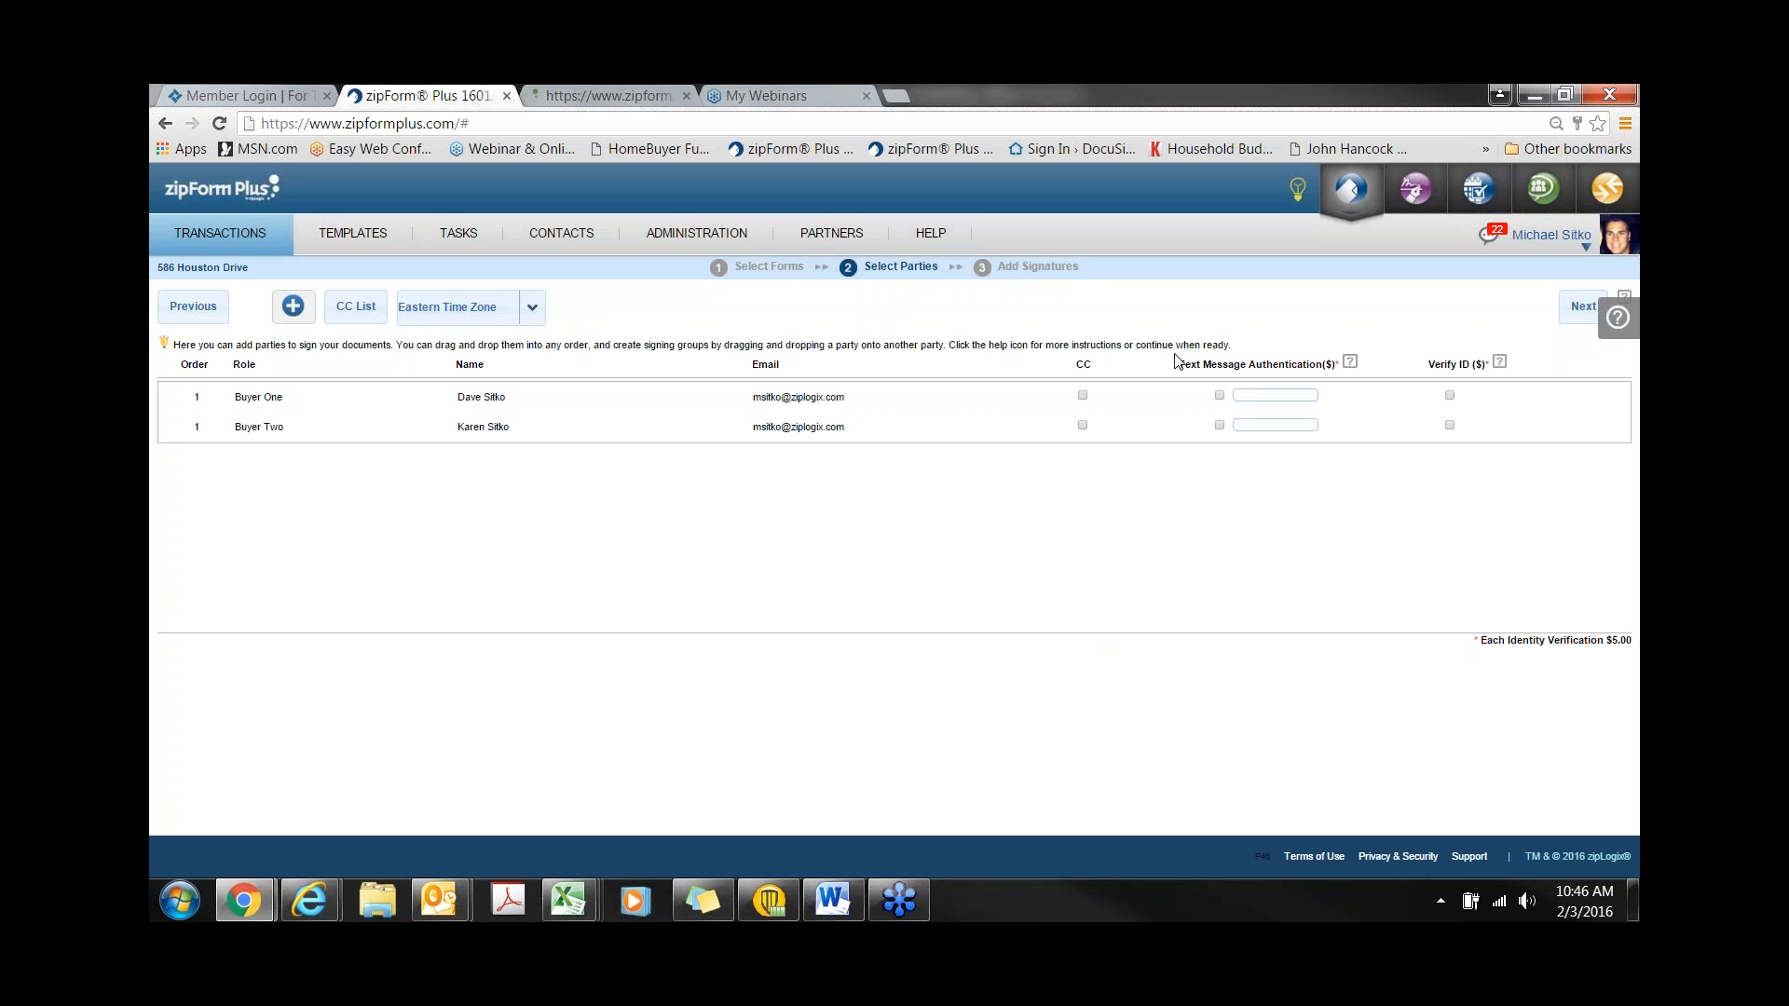
pyautogui.moveTo(1181, 366); pyautogui.dragTo(1485, 364)
pyautogui.moveTo(1482, 641); pyautogui.dragTo(1637, 643)
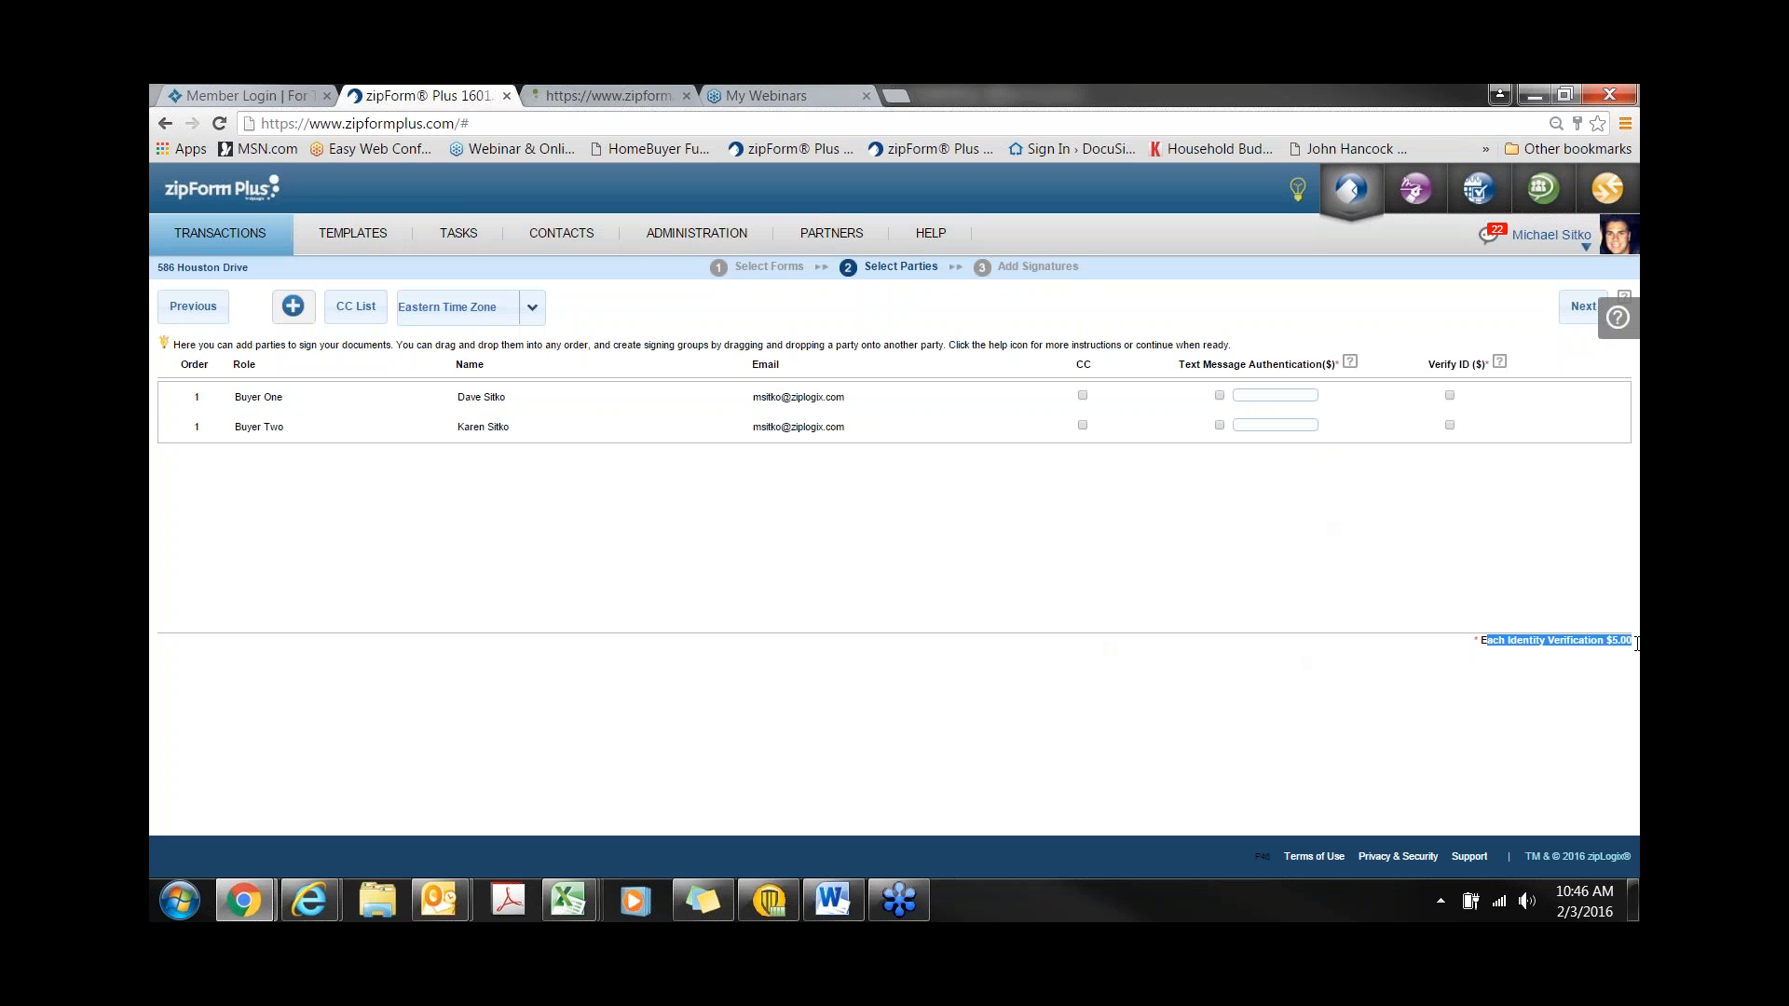
pyautogui.click(1407, 719)
# - Remove Buyer Two as a signer, leaving only Buyer One, and continue to Add Signatures
pyautogui.moveTo(1506, 431)
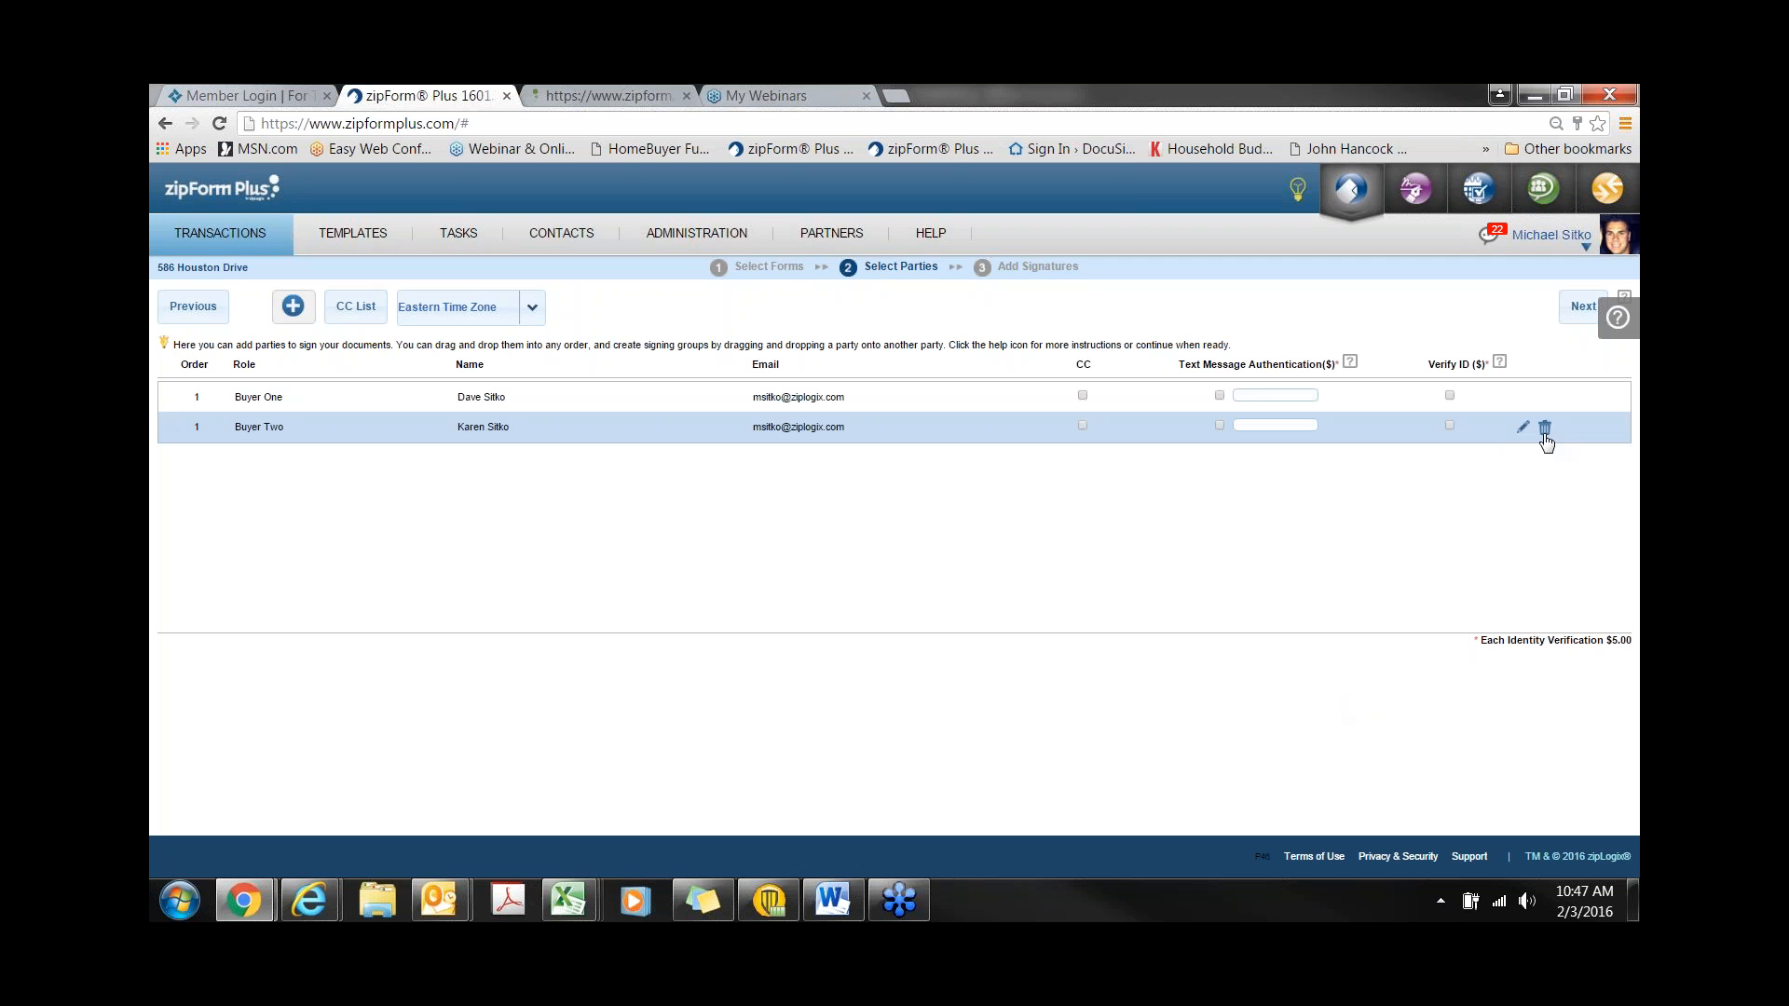
pyautogui.click(1544, 428)
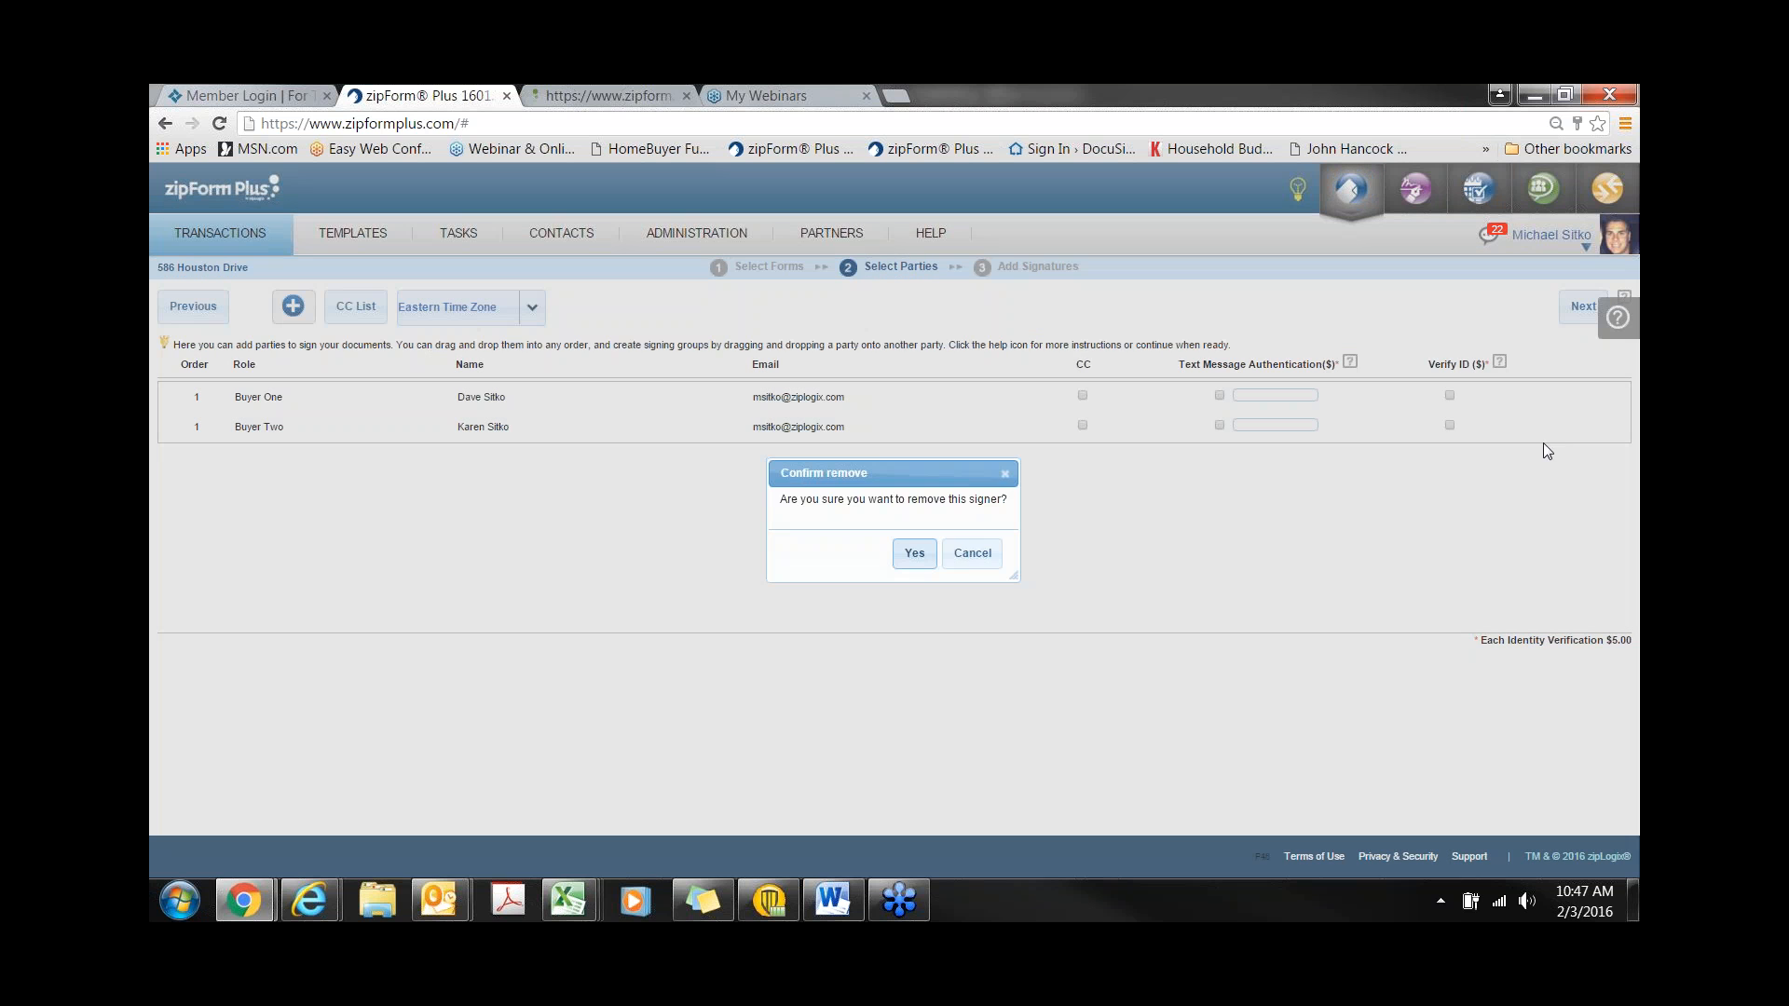
pyautogui.click(911, 562)
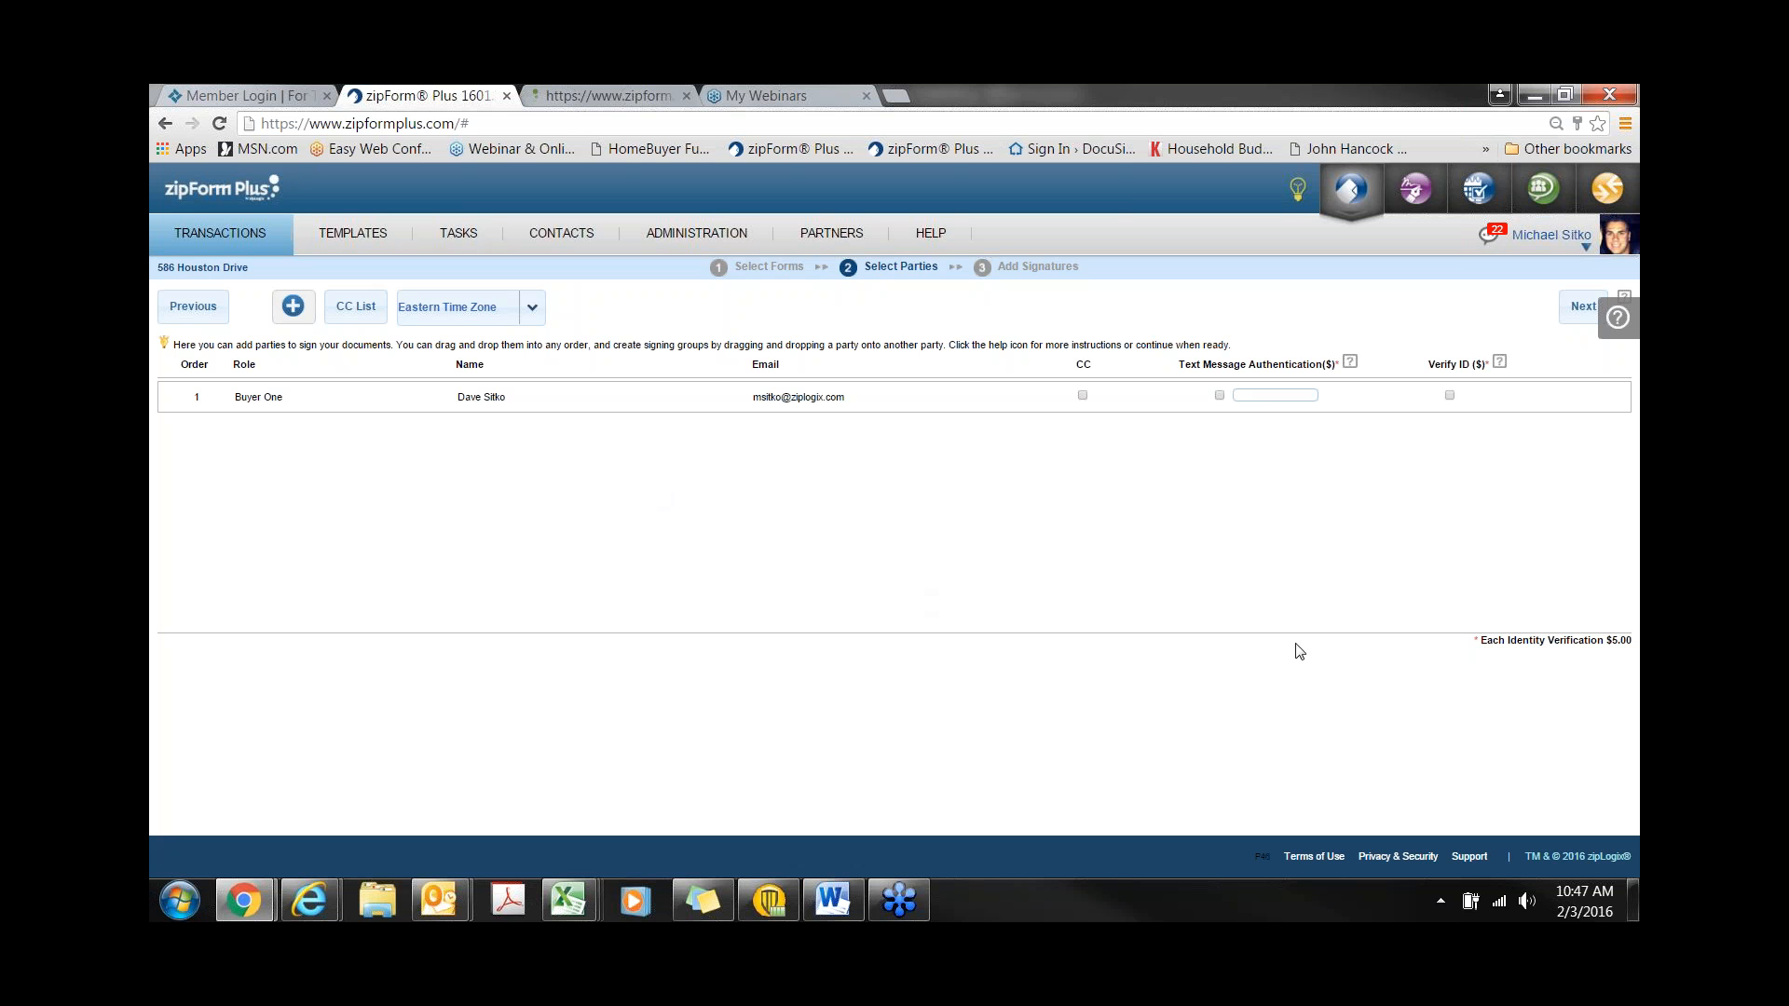
pyautogui.click(1581, 309)
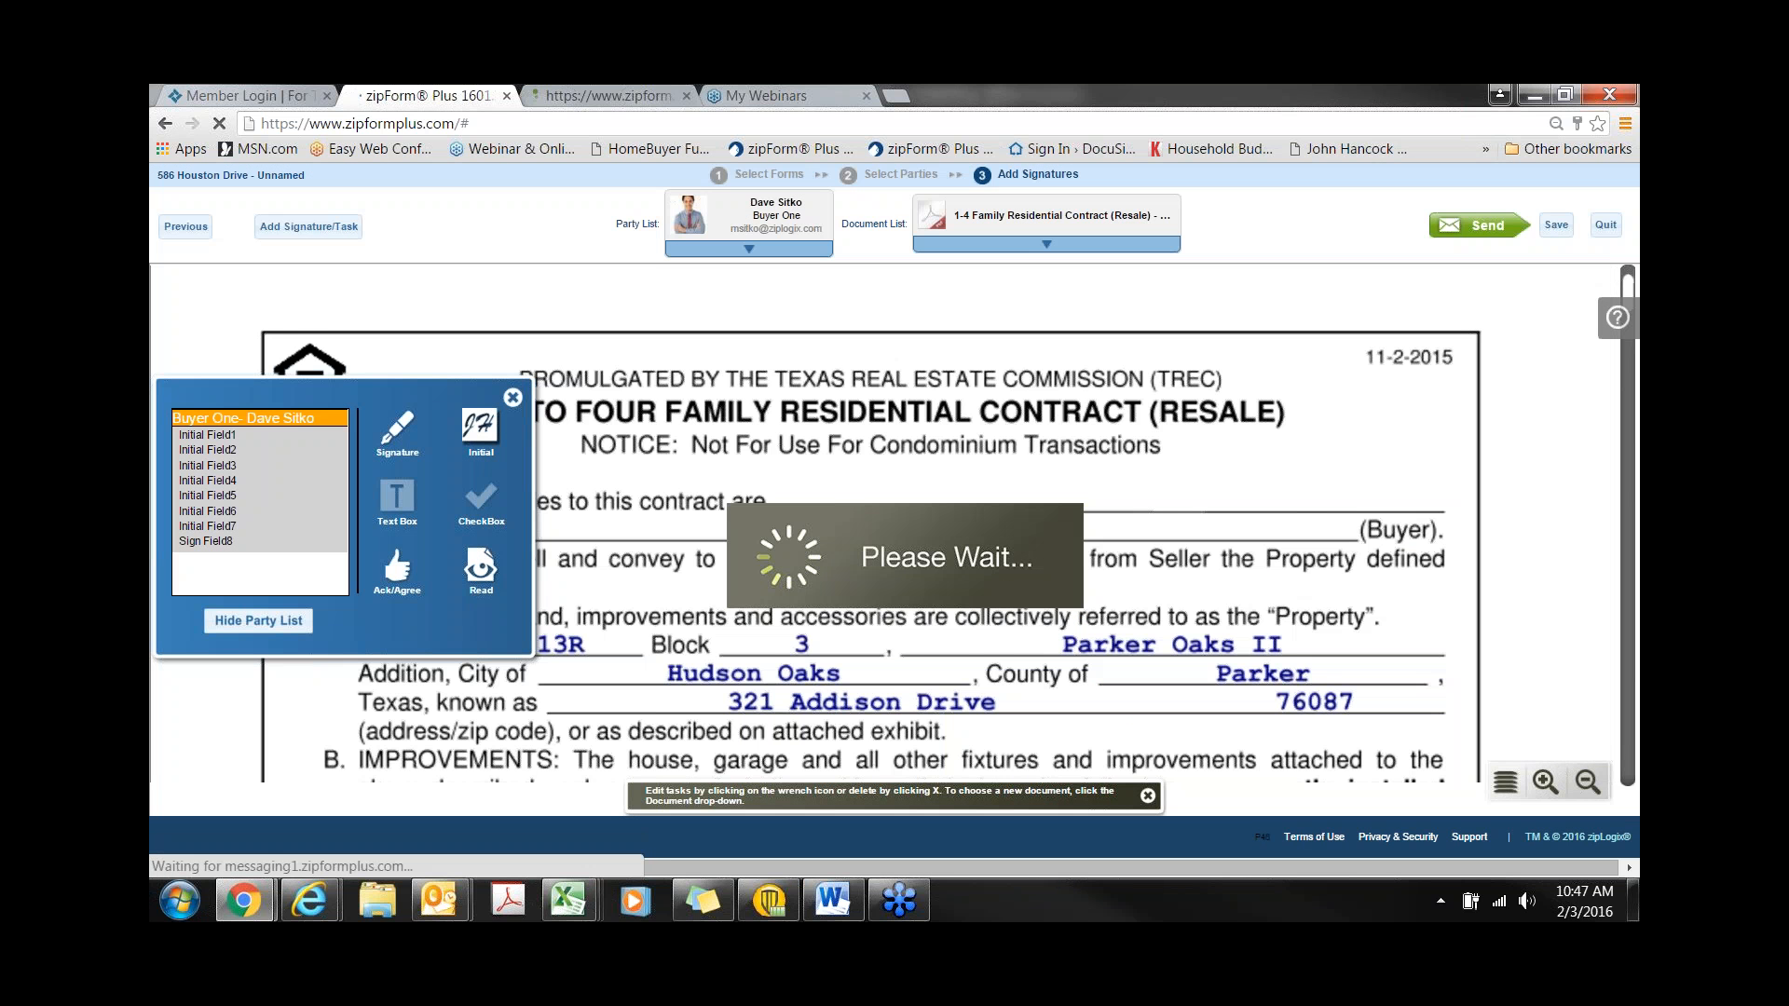
# - Position Buyer One's initial box on page 3's buyer initials line of the contract
pyautogui.scroll(-2, 872, 541)
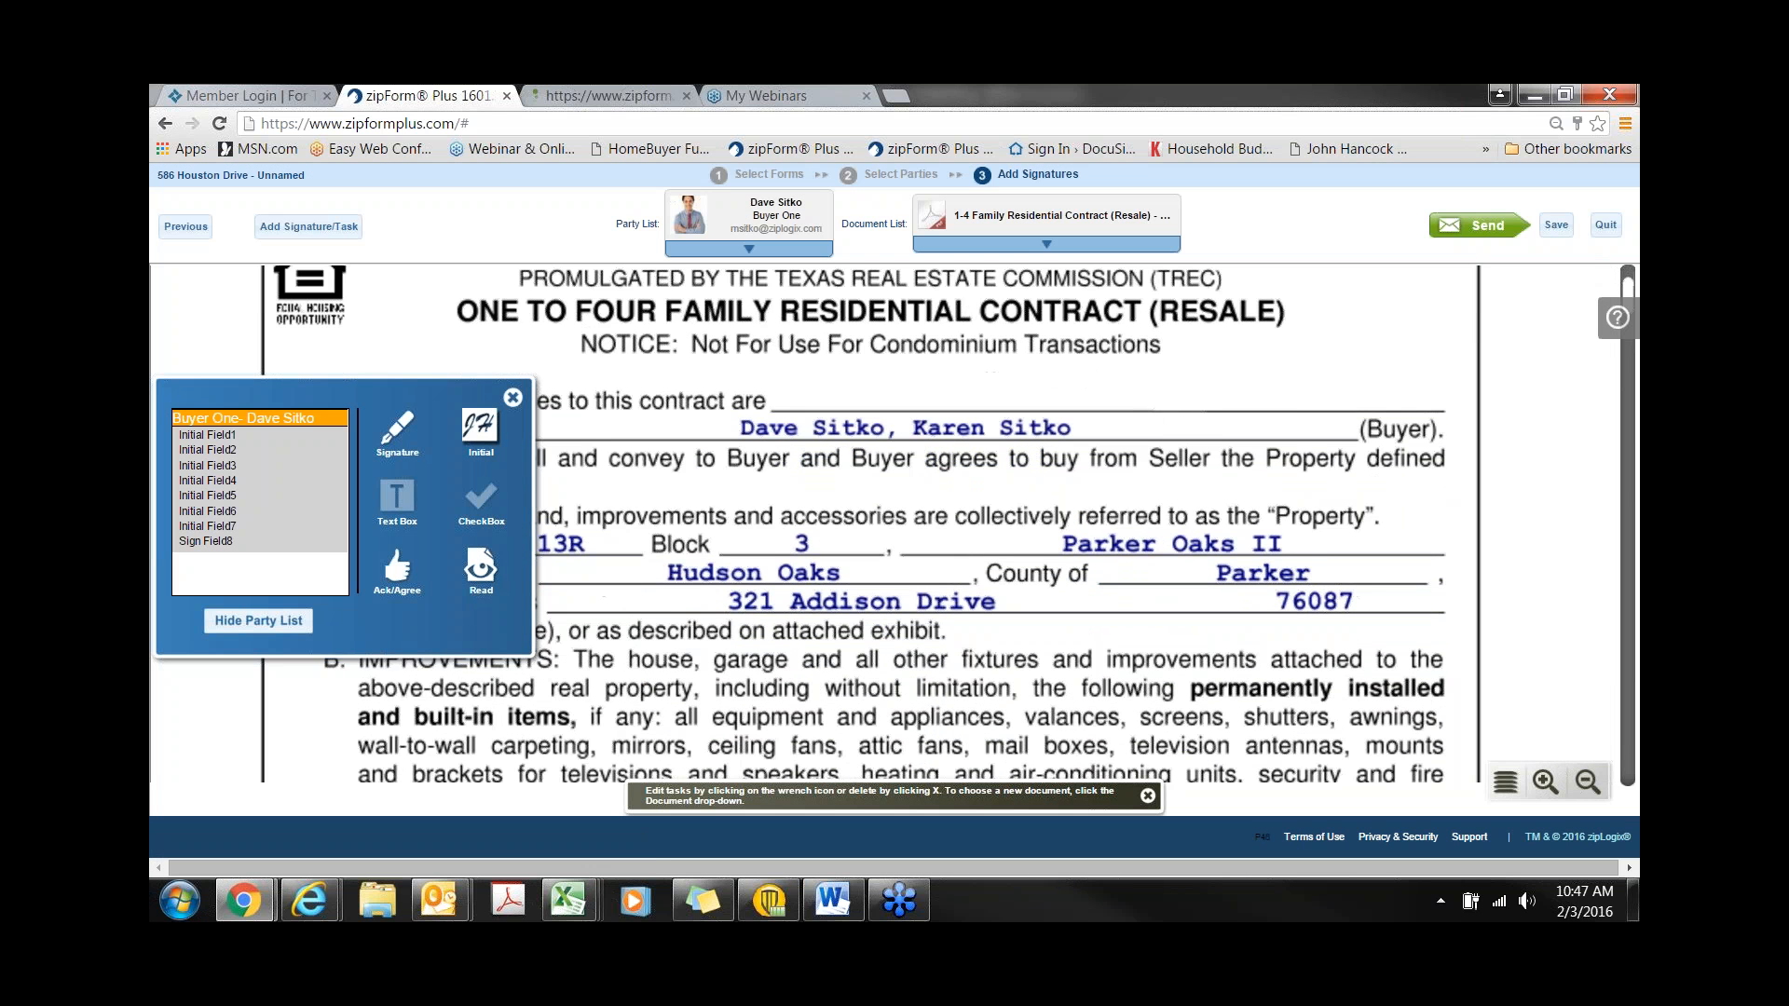
pyautogui.scroll(-3, 871, 540)
pyautogui.scroll(-7, 871, 524)
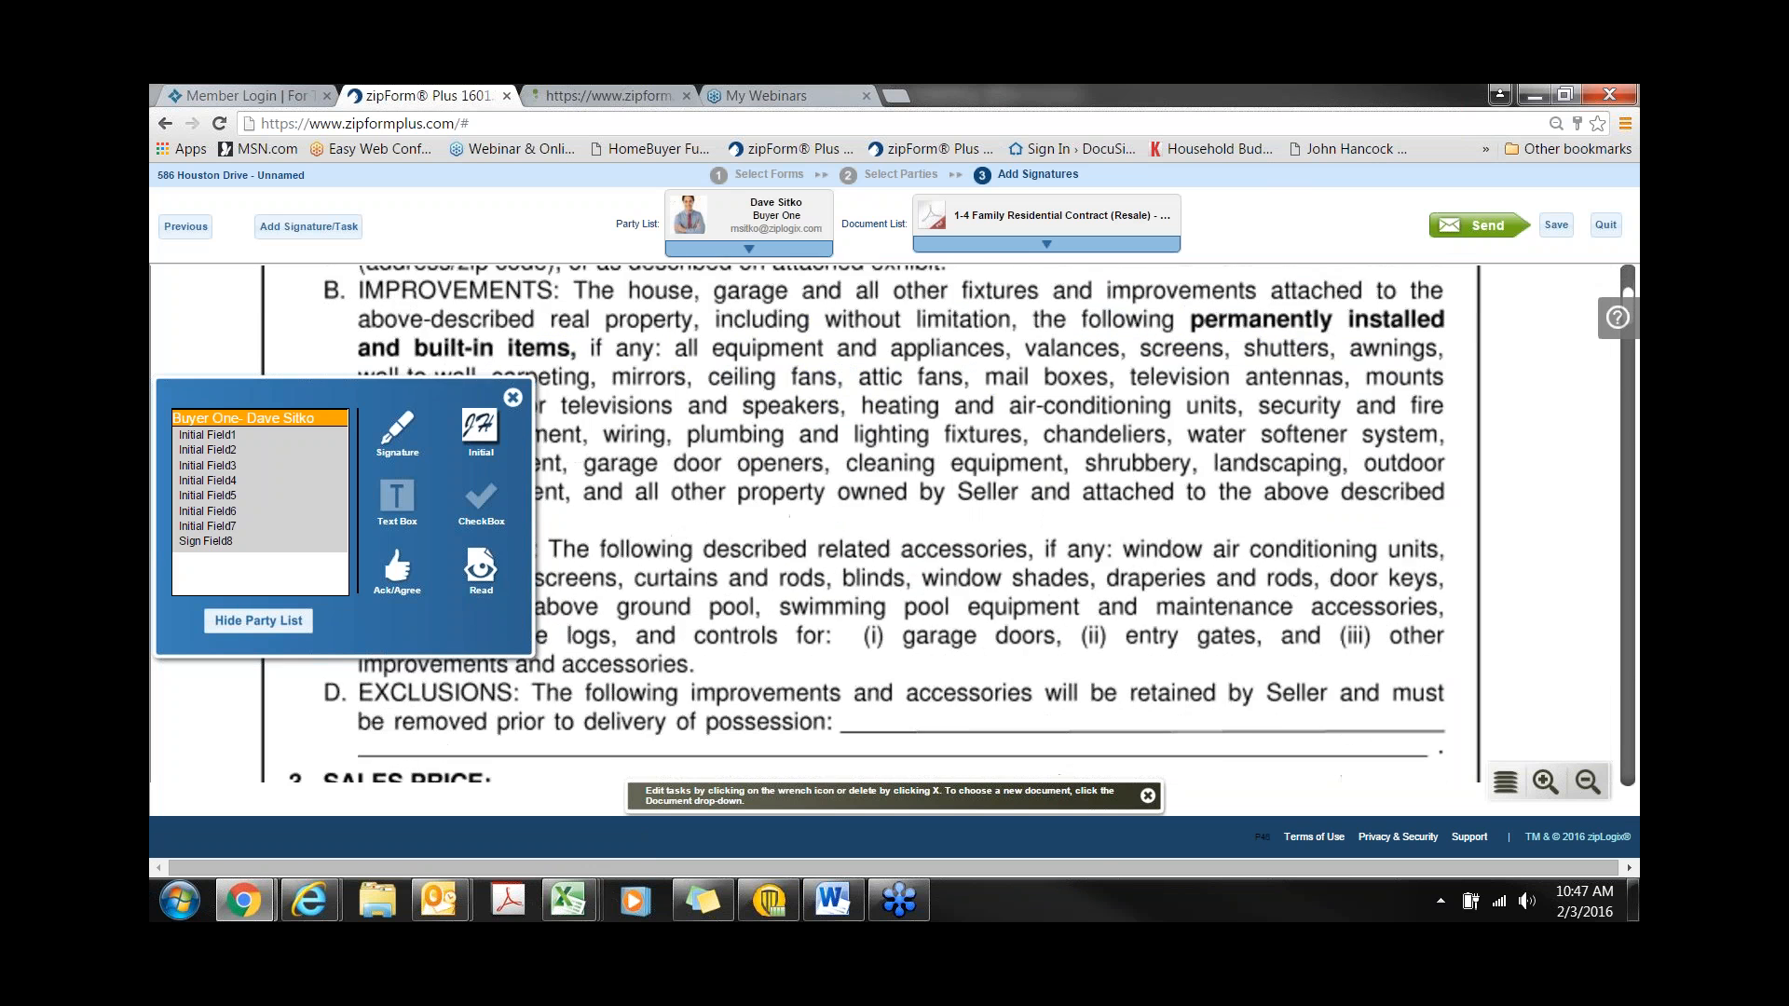
pyautogui.scroll(-8, 954, 657)
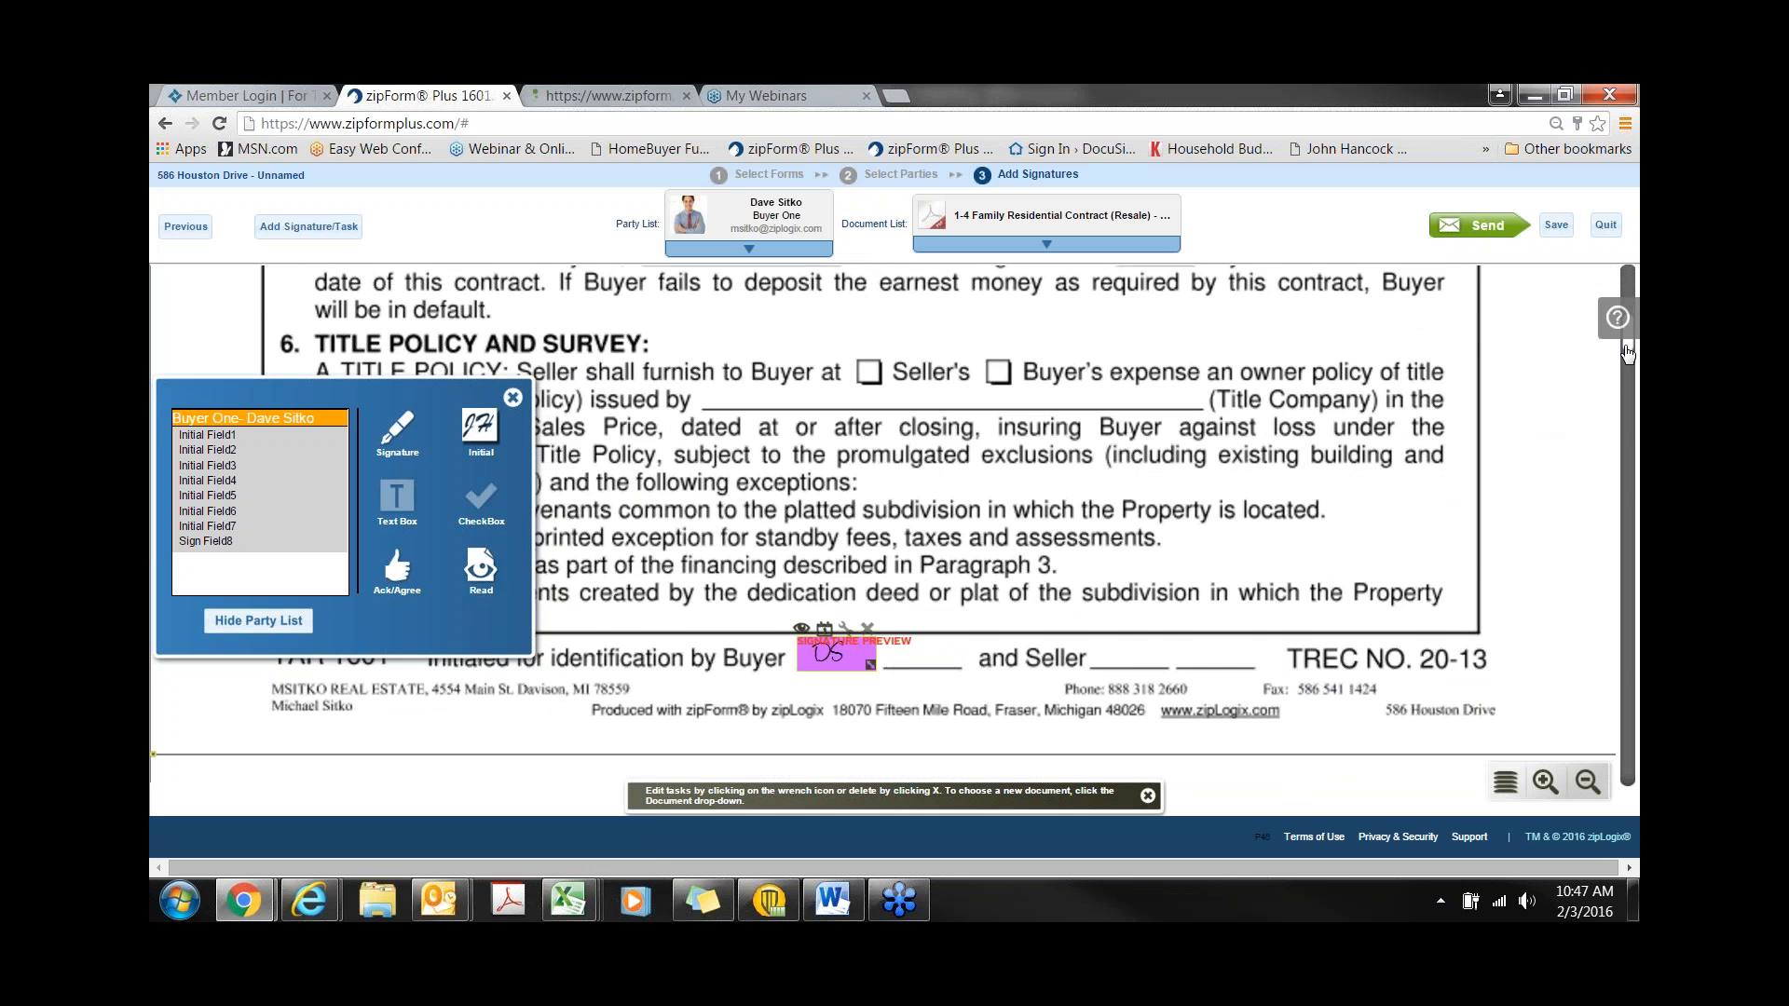
pyautogui.moveTo(1627, 353); pyautogui.dragTo(1626, 411)
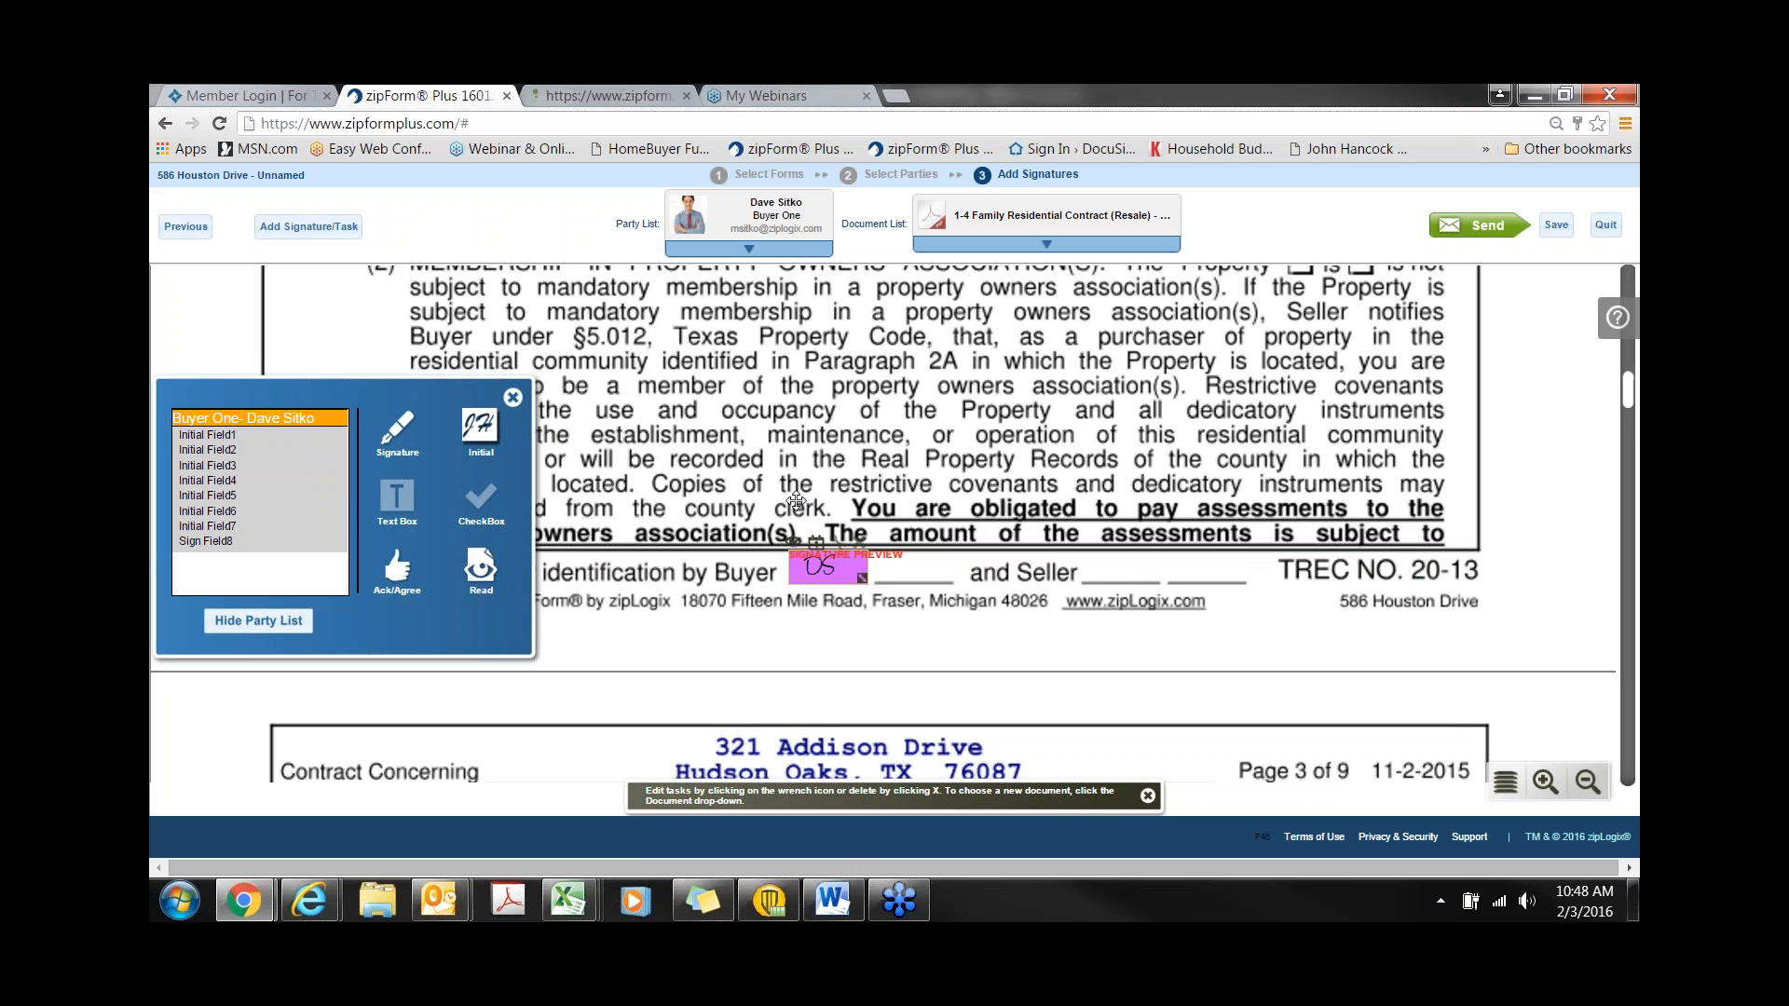
pyautogui.click(1046, 244)
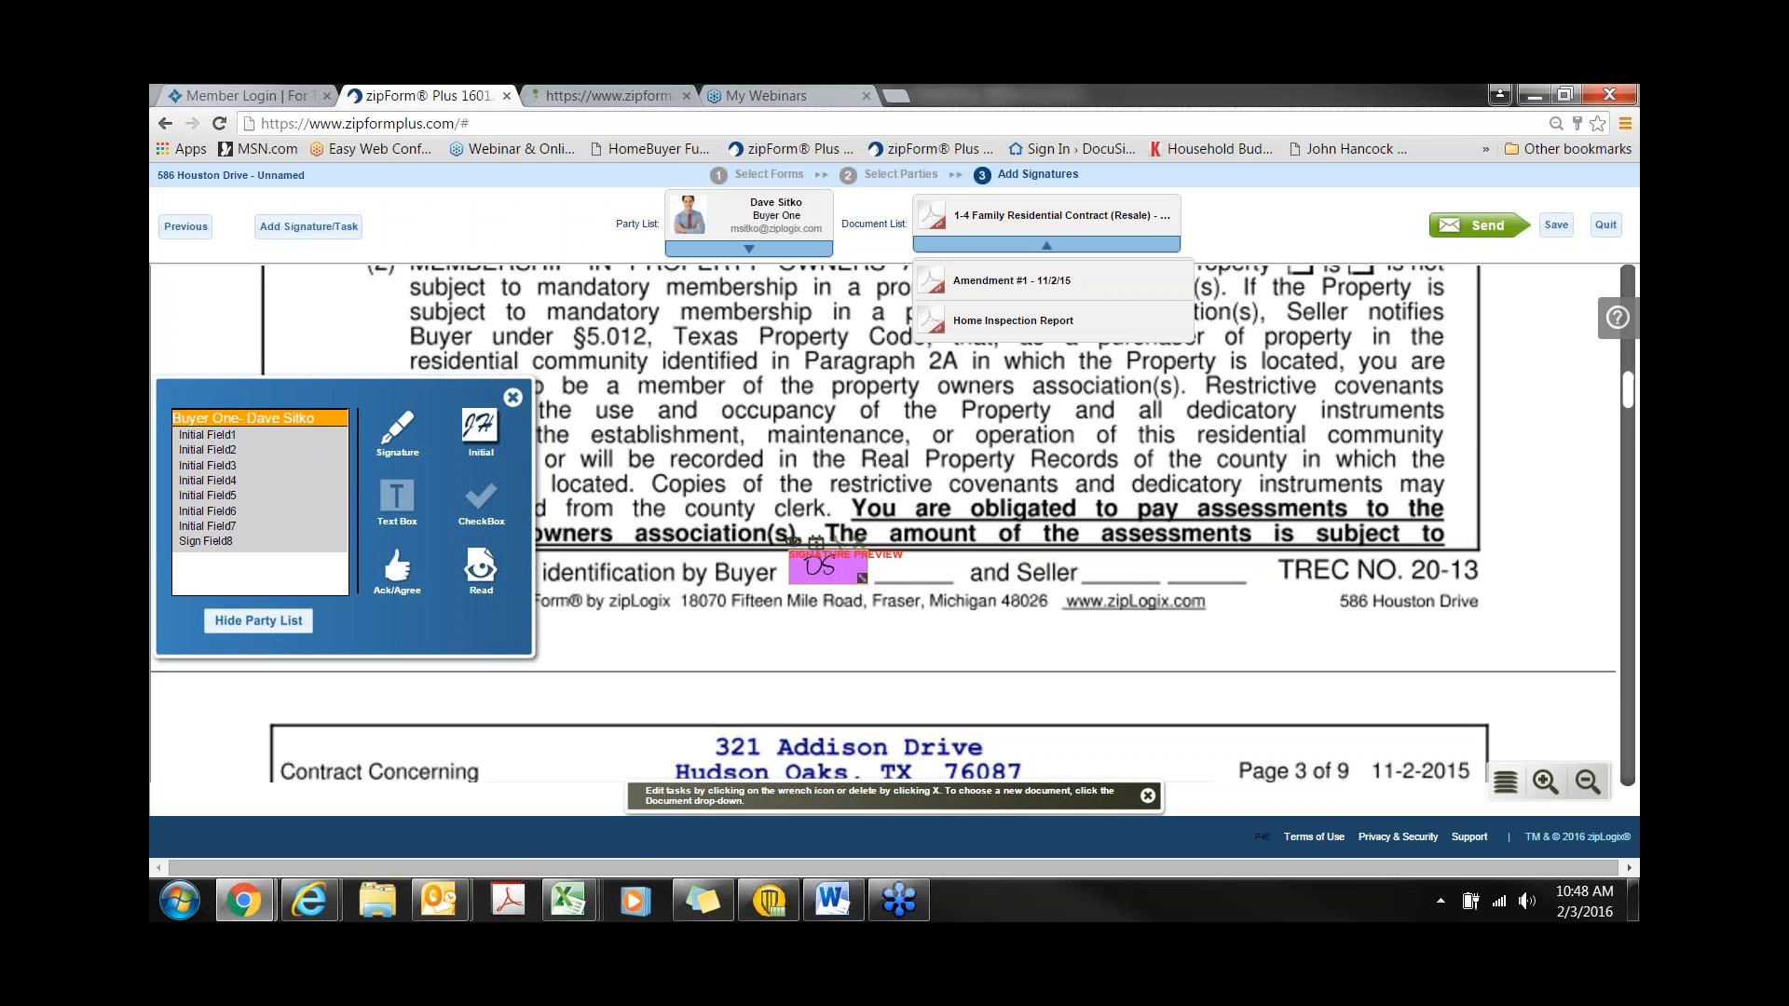
# - Place a Buyer One initials field beside the repairs paragraph of Amendment #1 - 11/2/15
pyautogui.click(1022, 289)
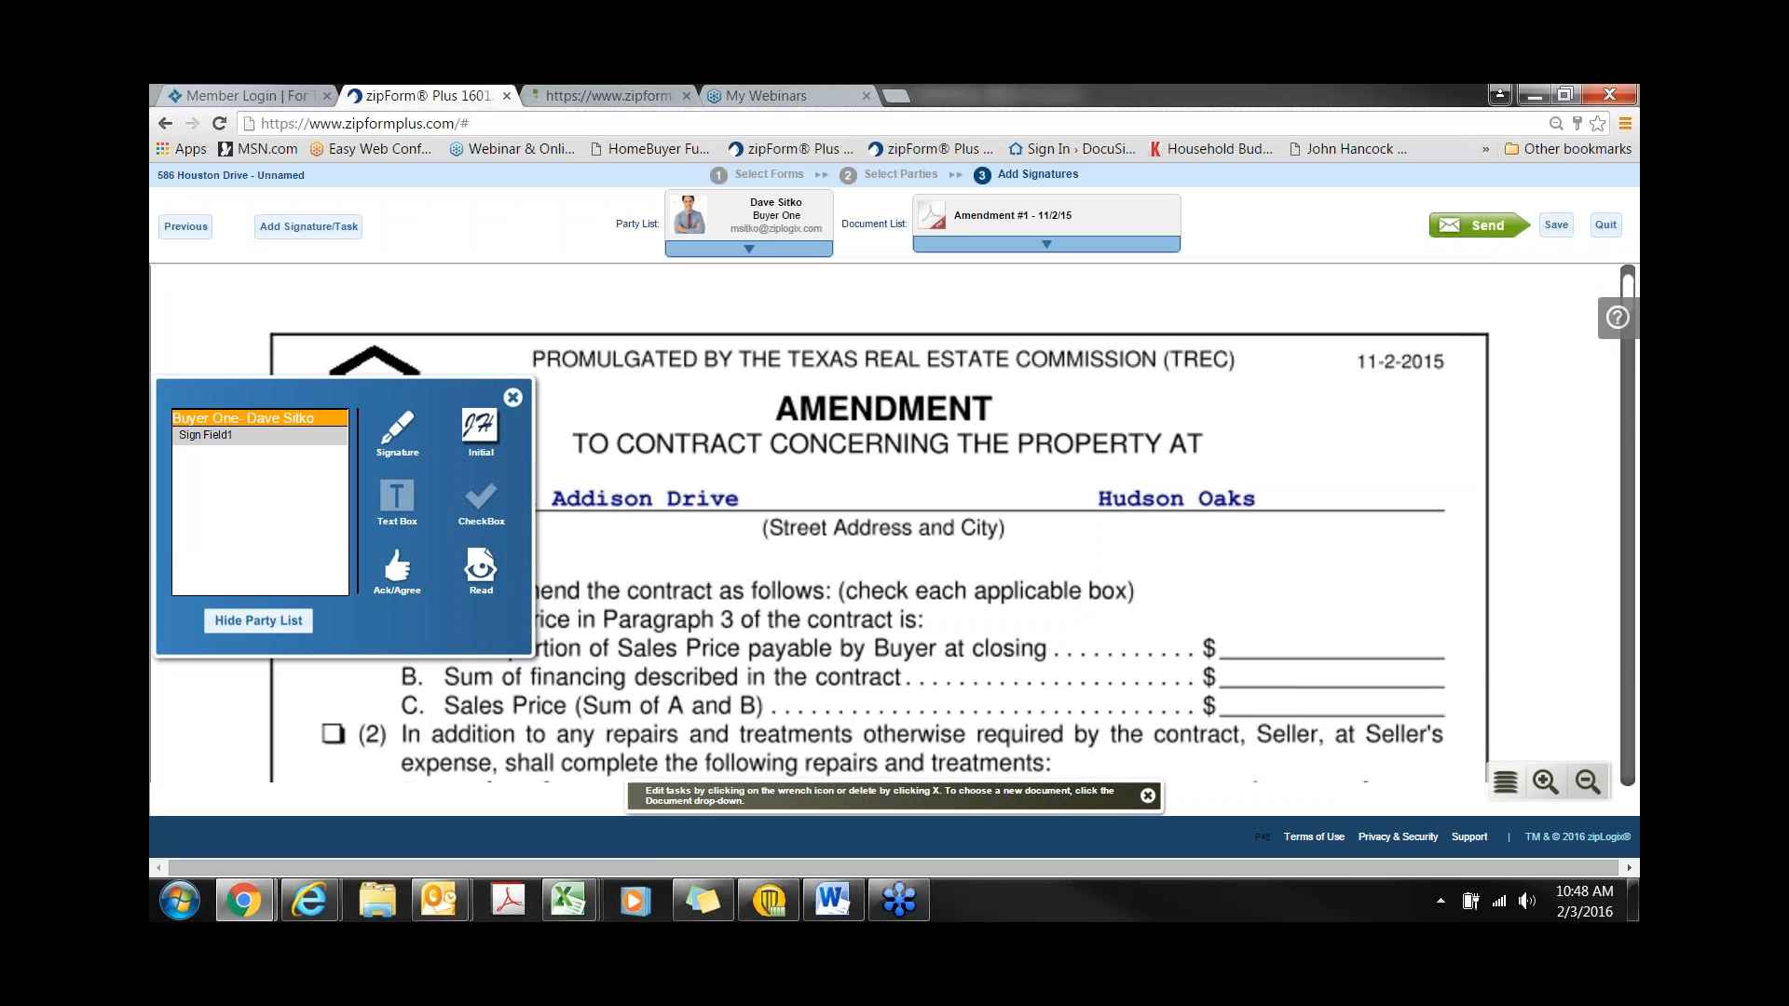
pyautogui.scroll(-5, 1003, 341)
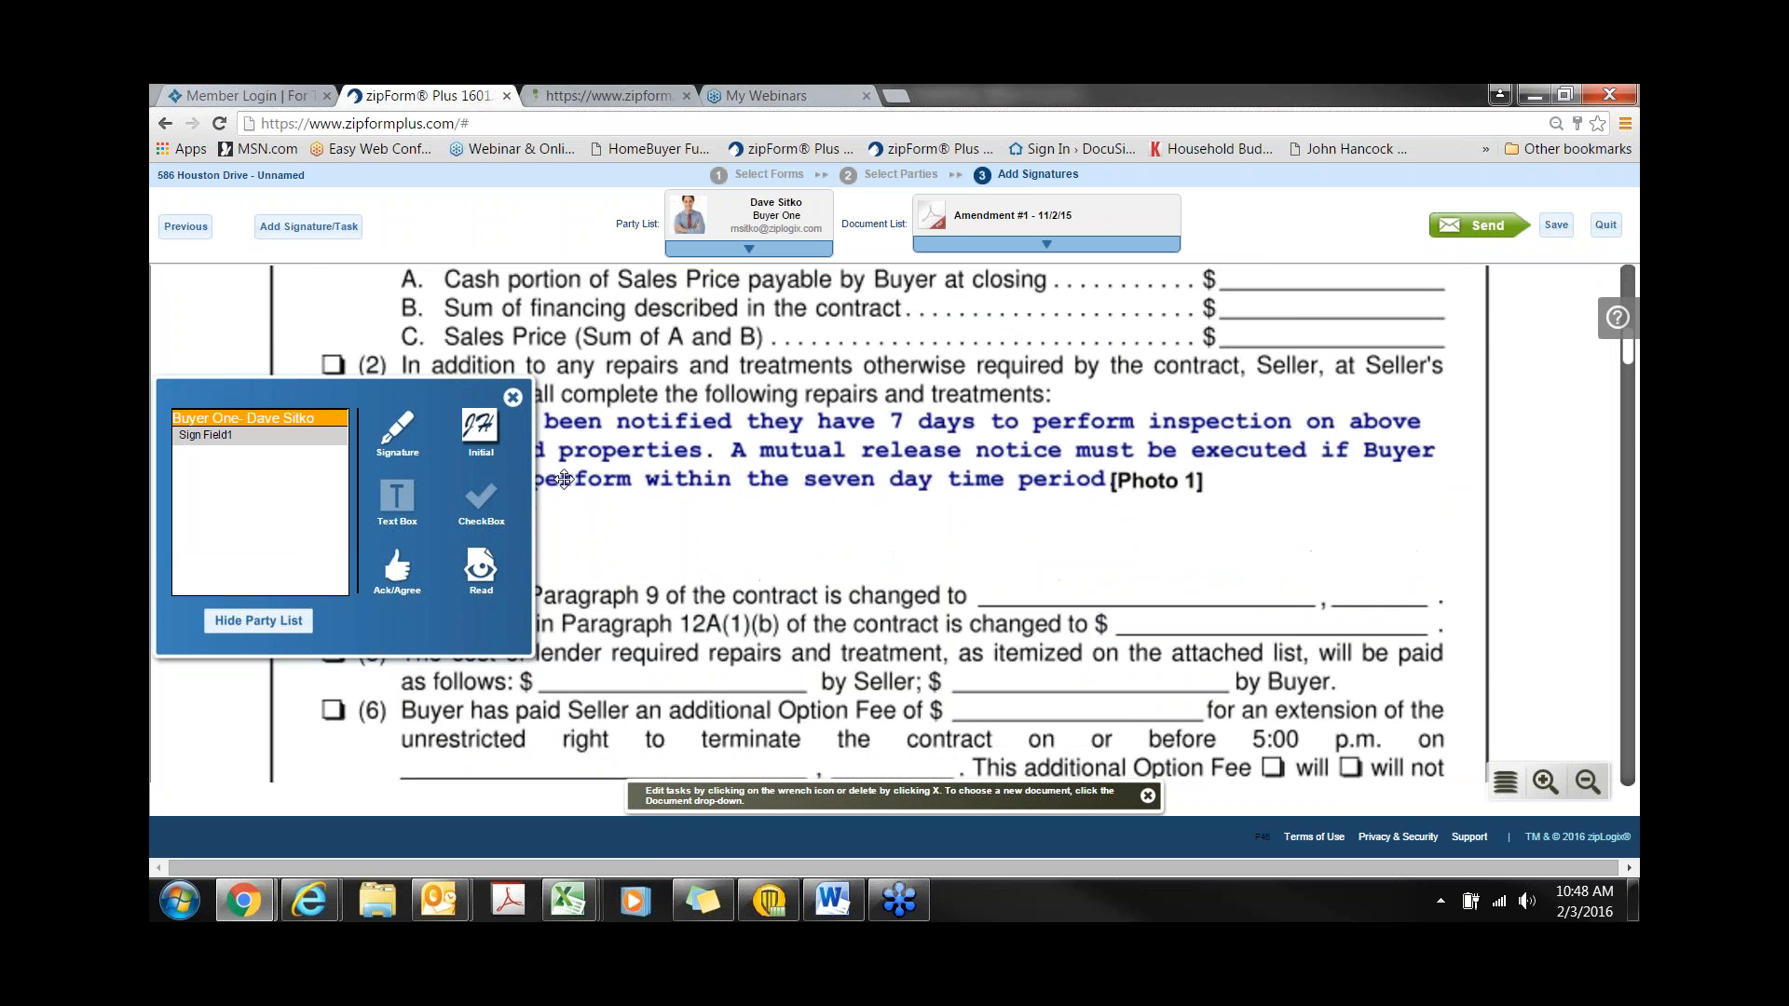
pyautogui.moveTo(482, 435)
pyautogui.mouseDown()
pyautogui.moveTo(1176, 485)
pyautogui.moveTo(1221, 465)
pyautogui.mouseUp()
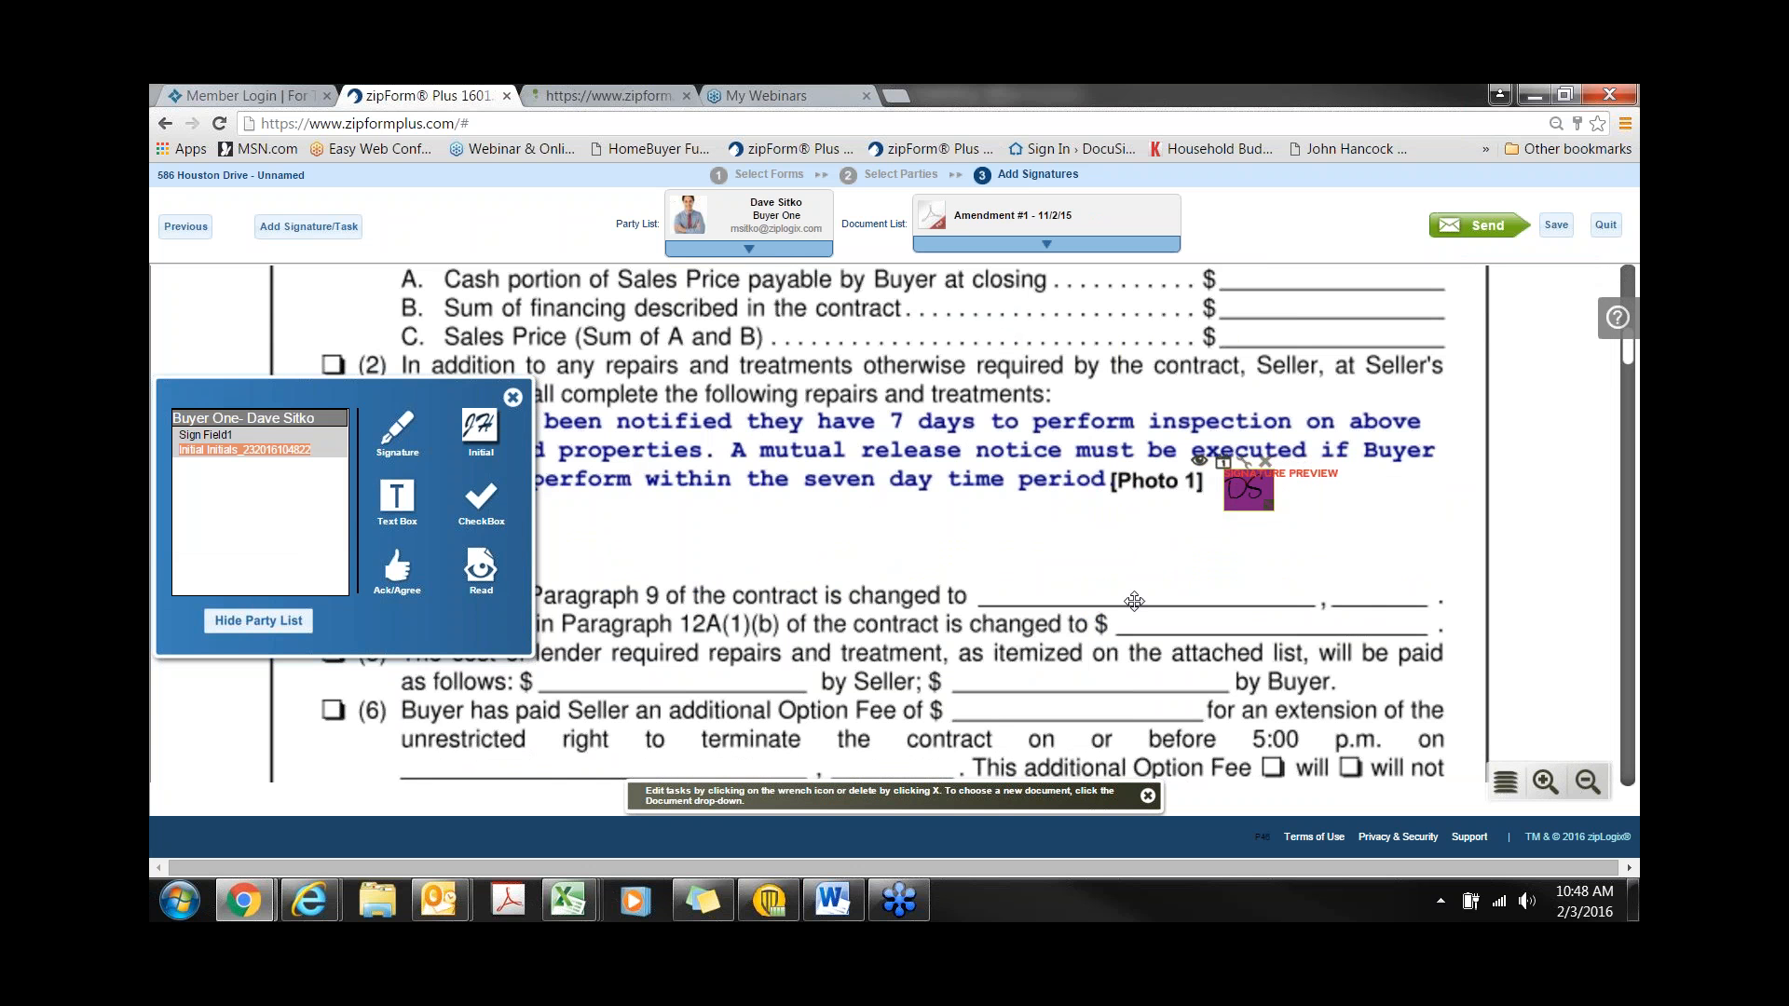
pyautogui.scroll(-1, 984, 564)
pyautogui.scroll(-5, 984, 565)
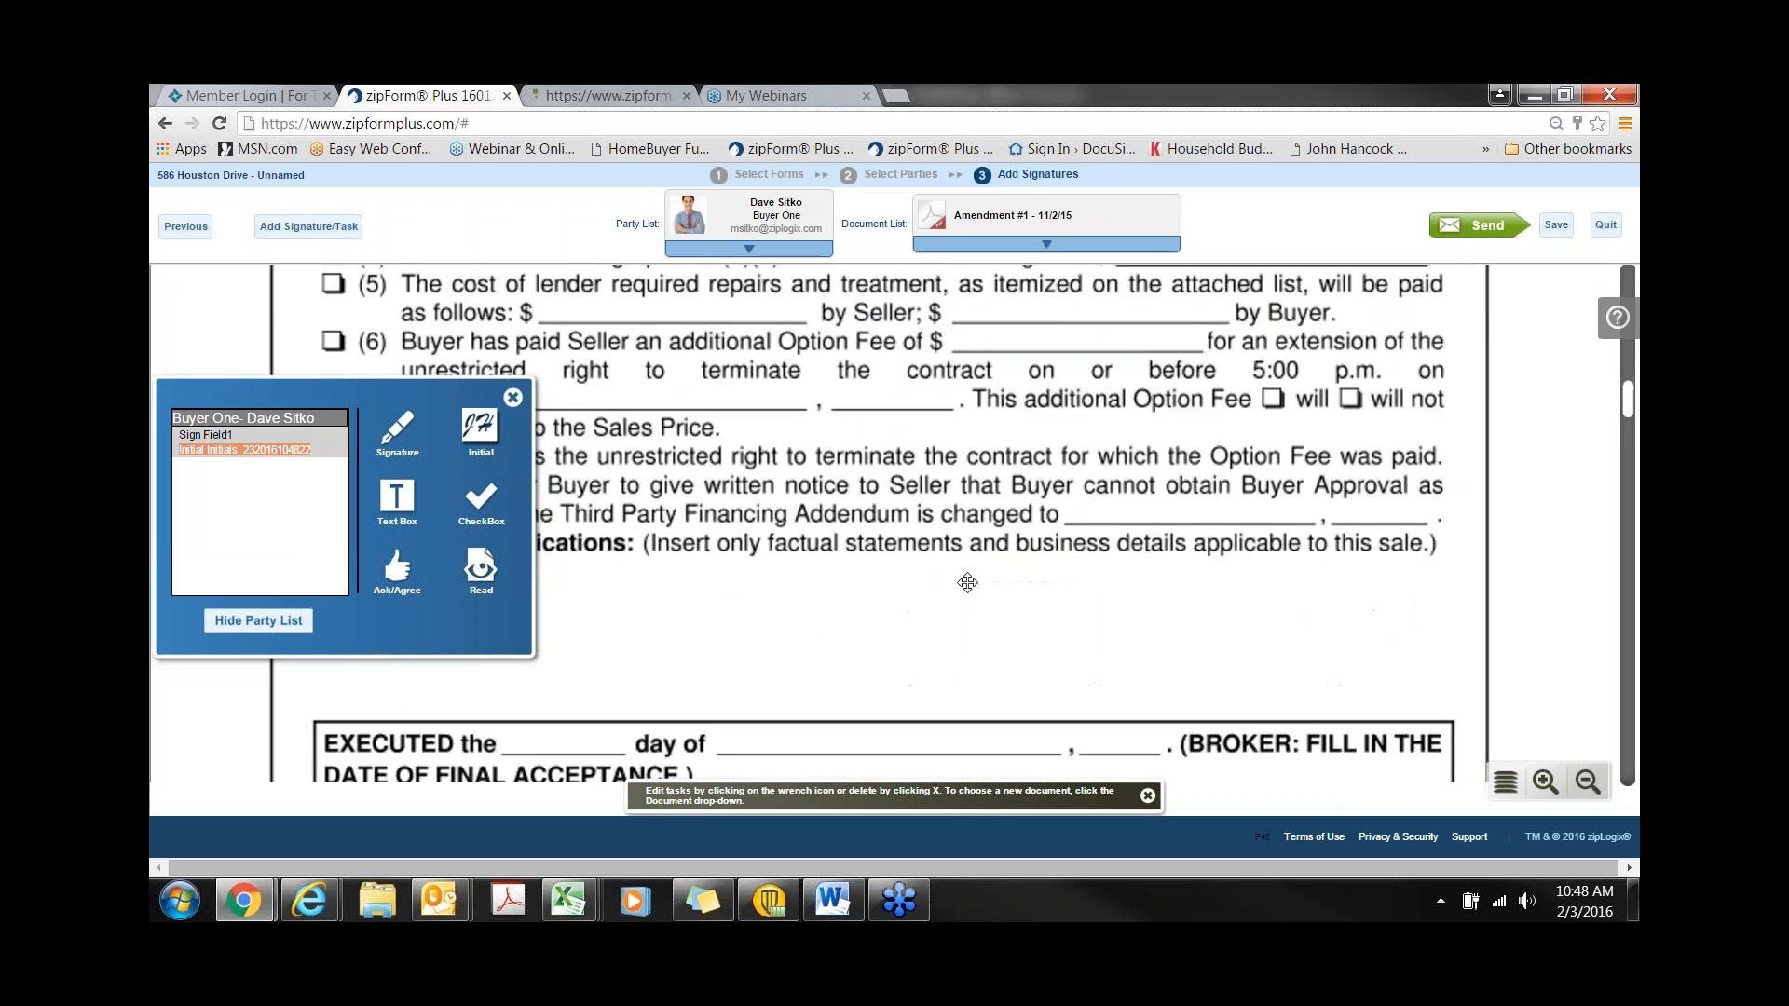
pyautogui.scroll(1, 621, 624)
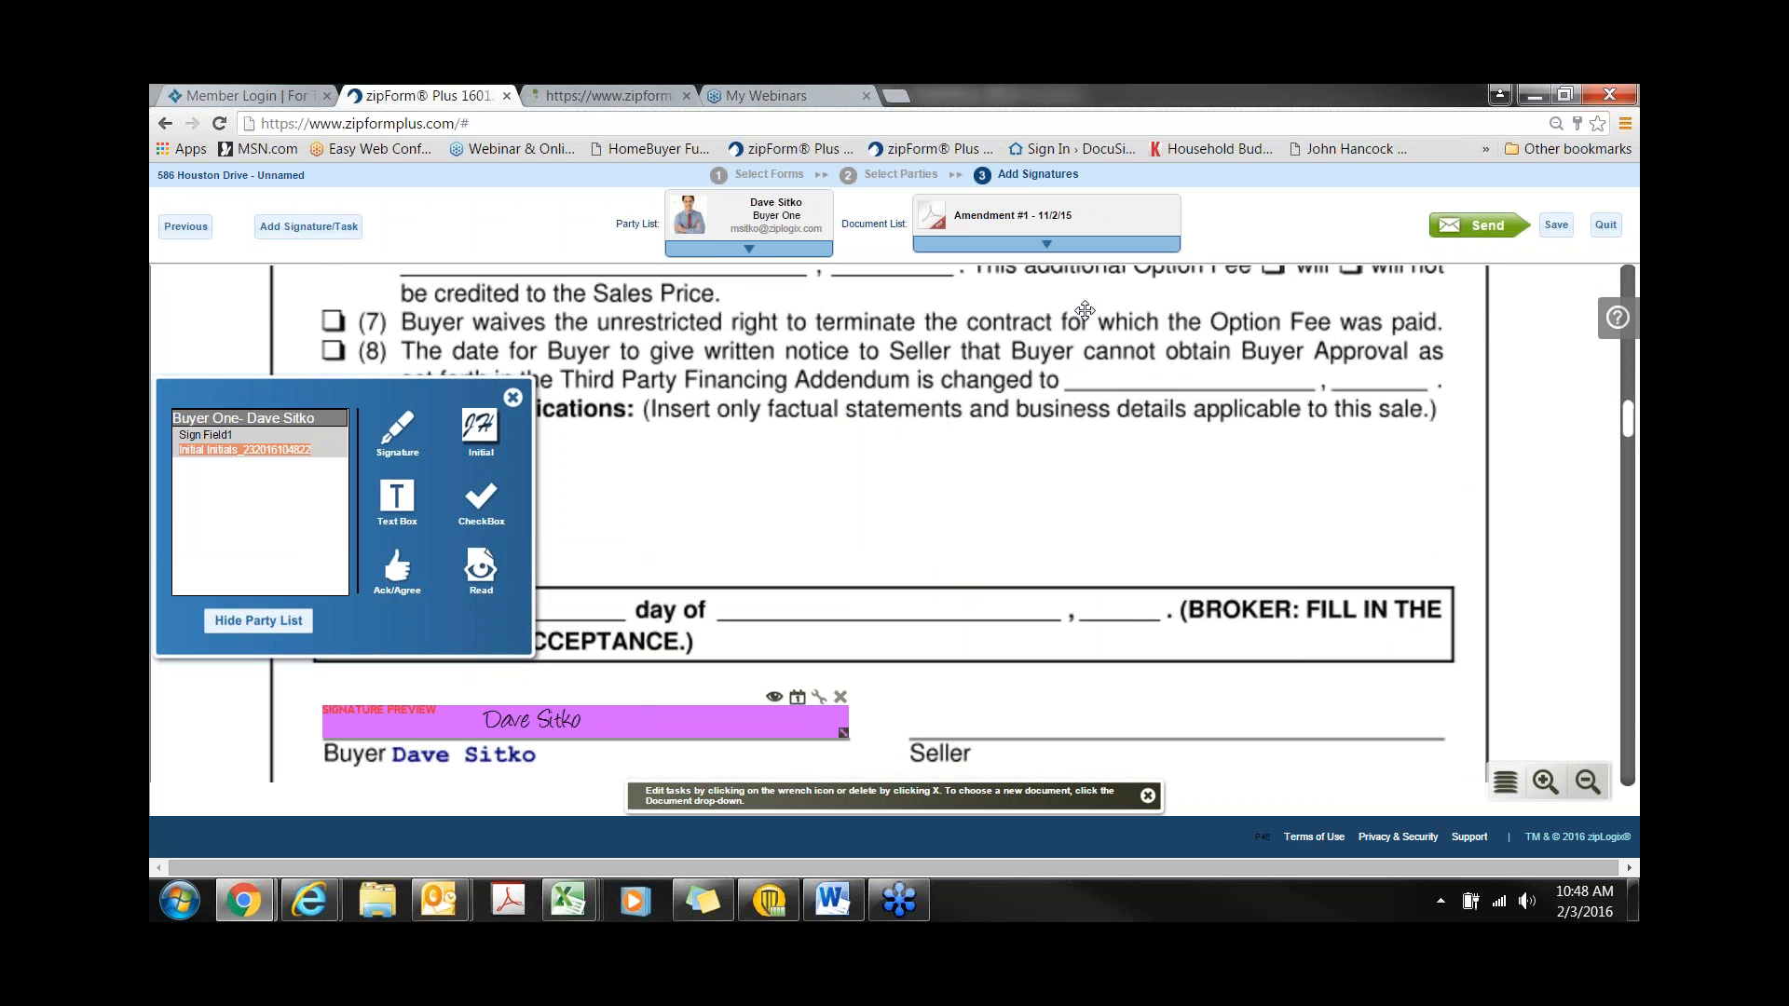
pyautogui.click(1054, 254)
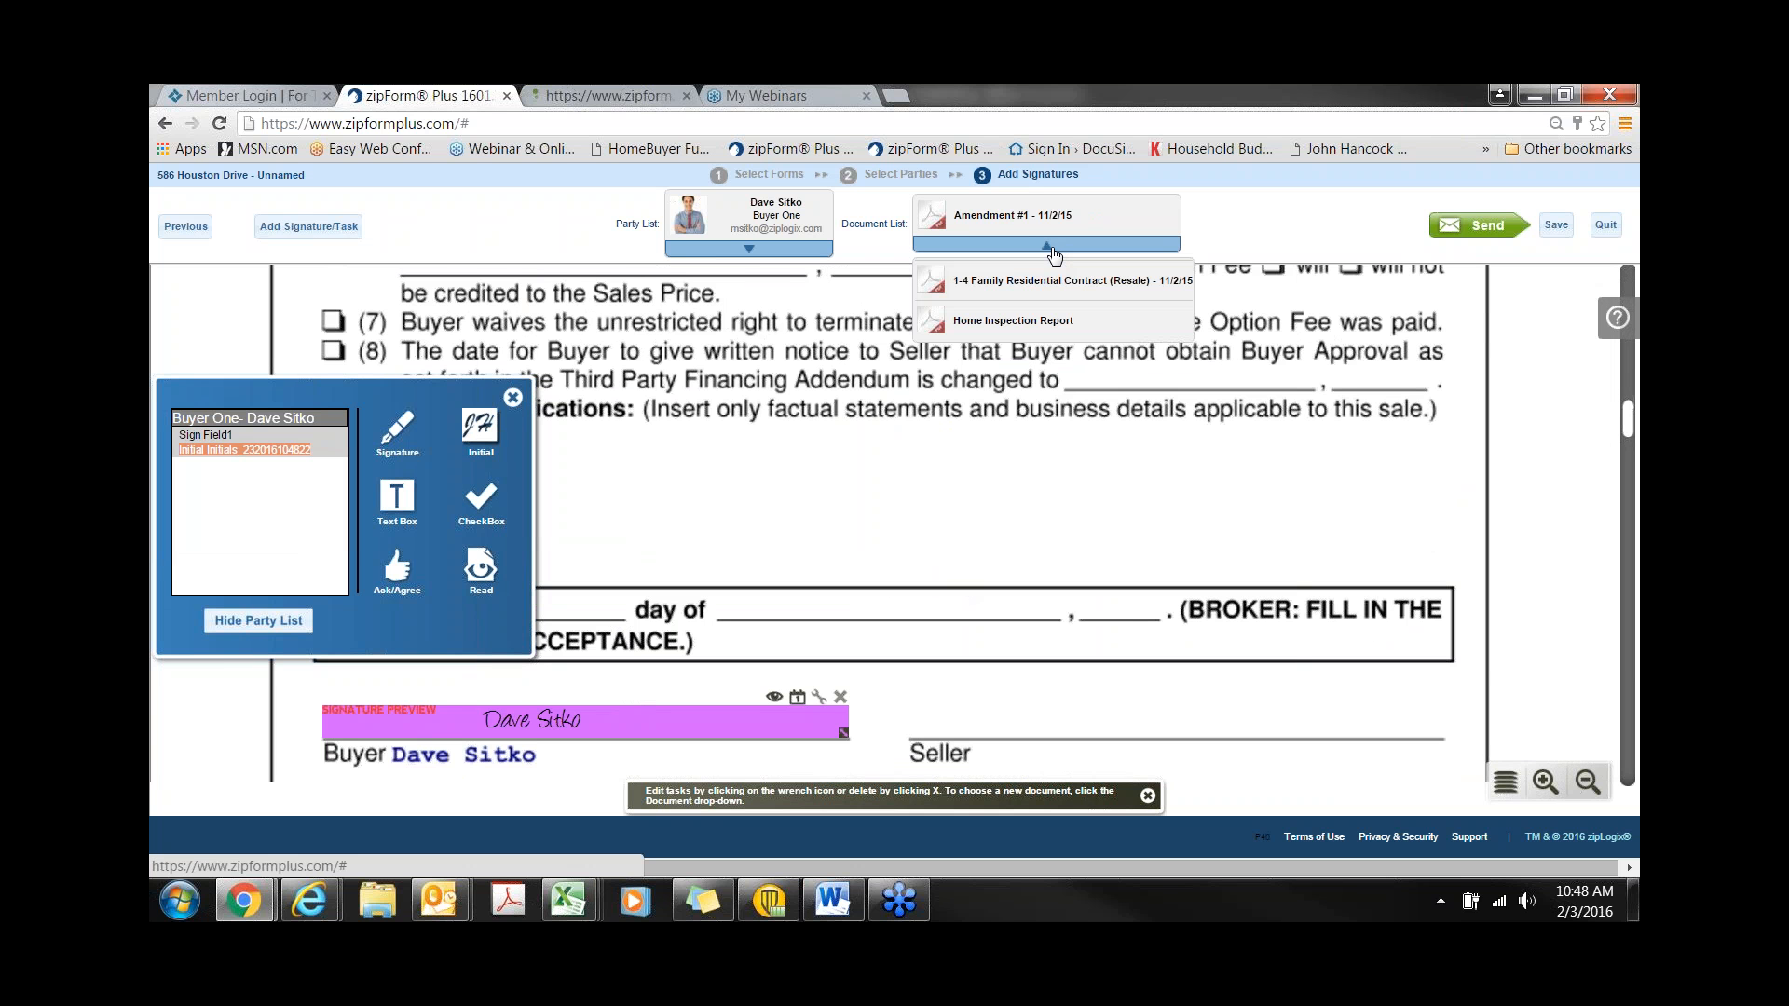
pyautogui.click(1039, 322)
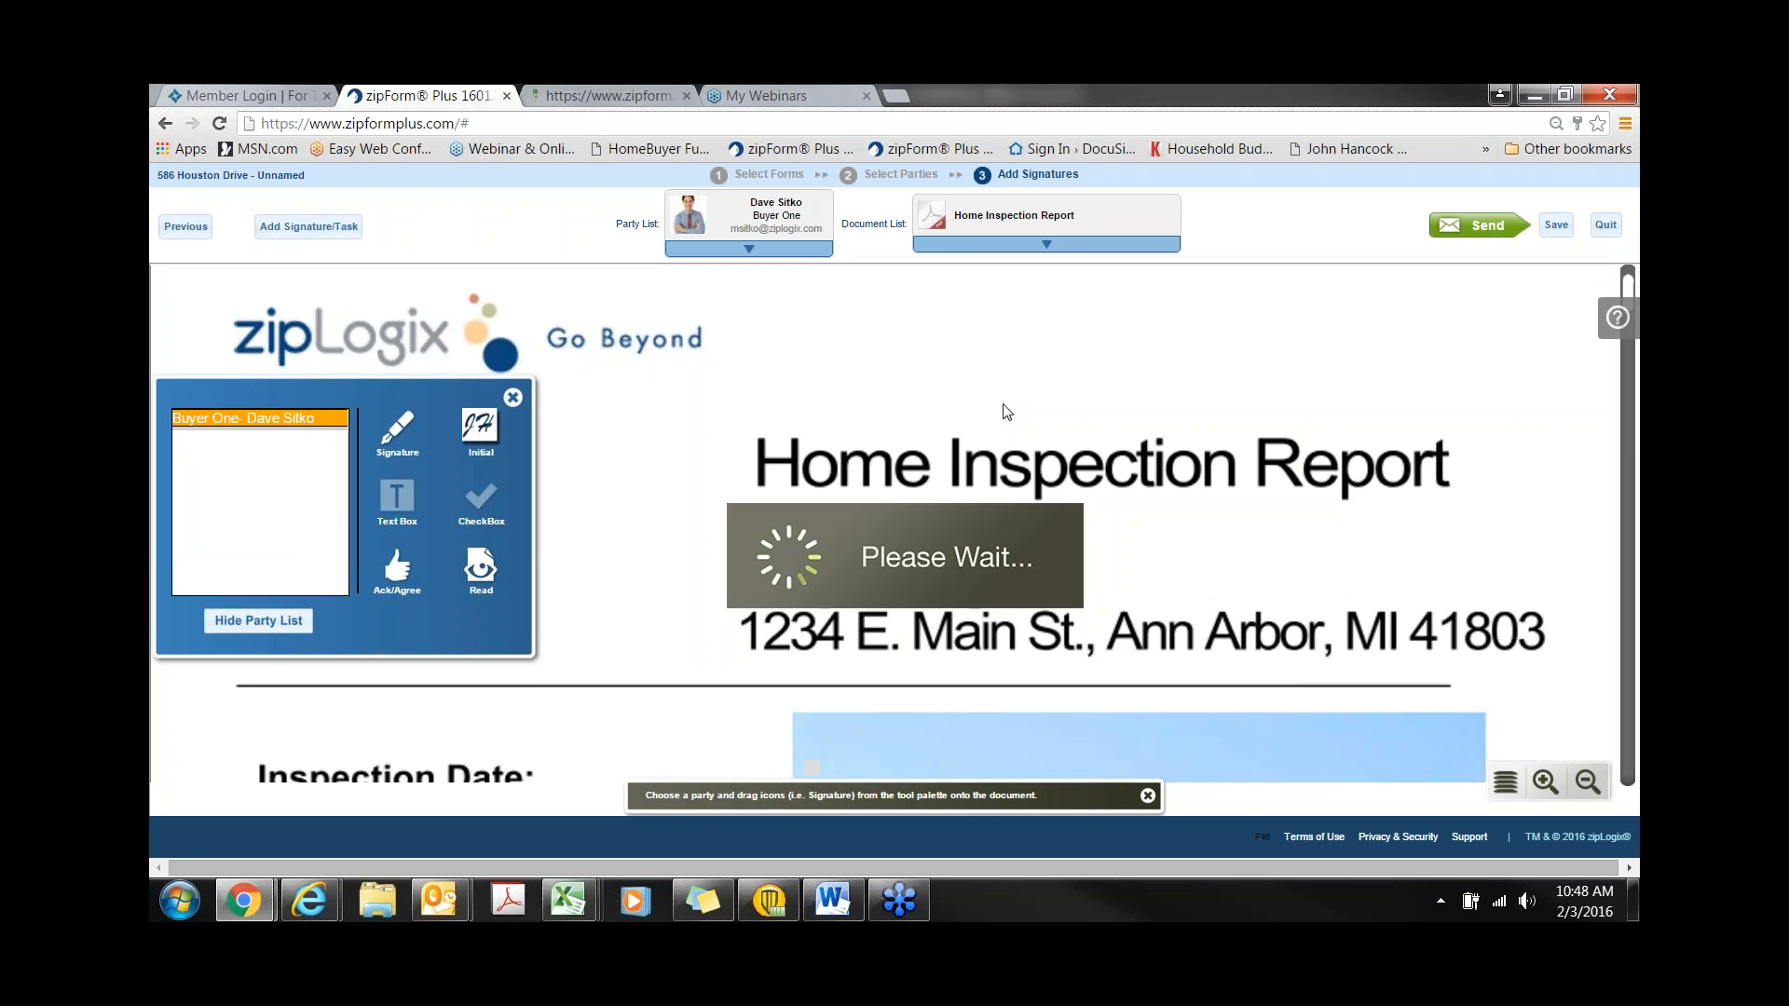
# - Put Buyer One's signature on the Home Inspection Report's SIGN line and a date on DATE
pyautogui.scroll(-9, 1014, 444)
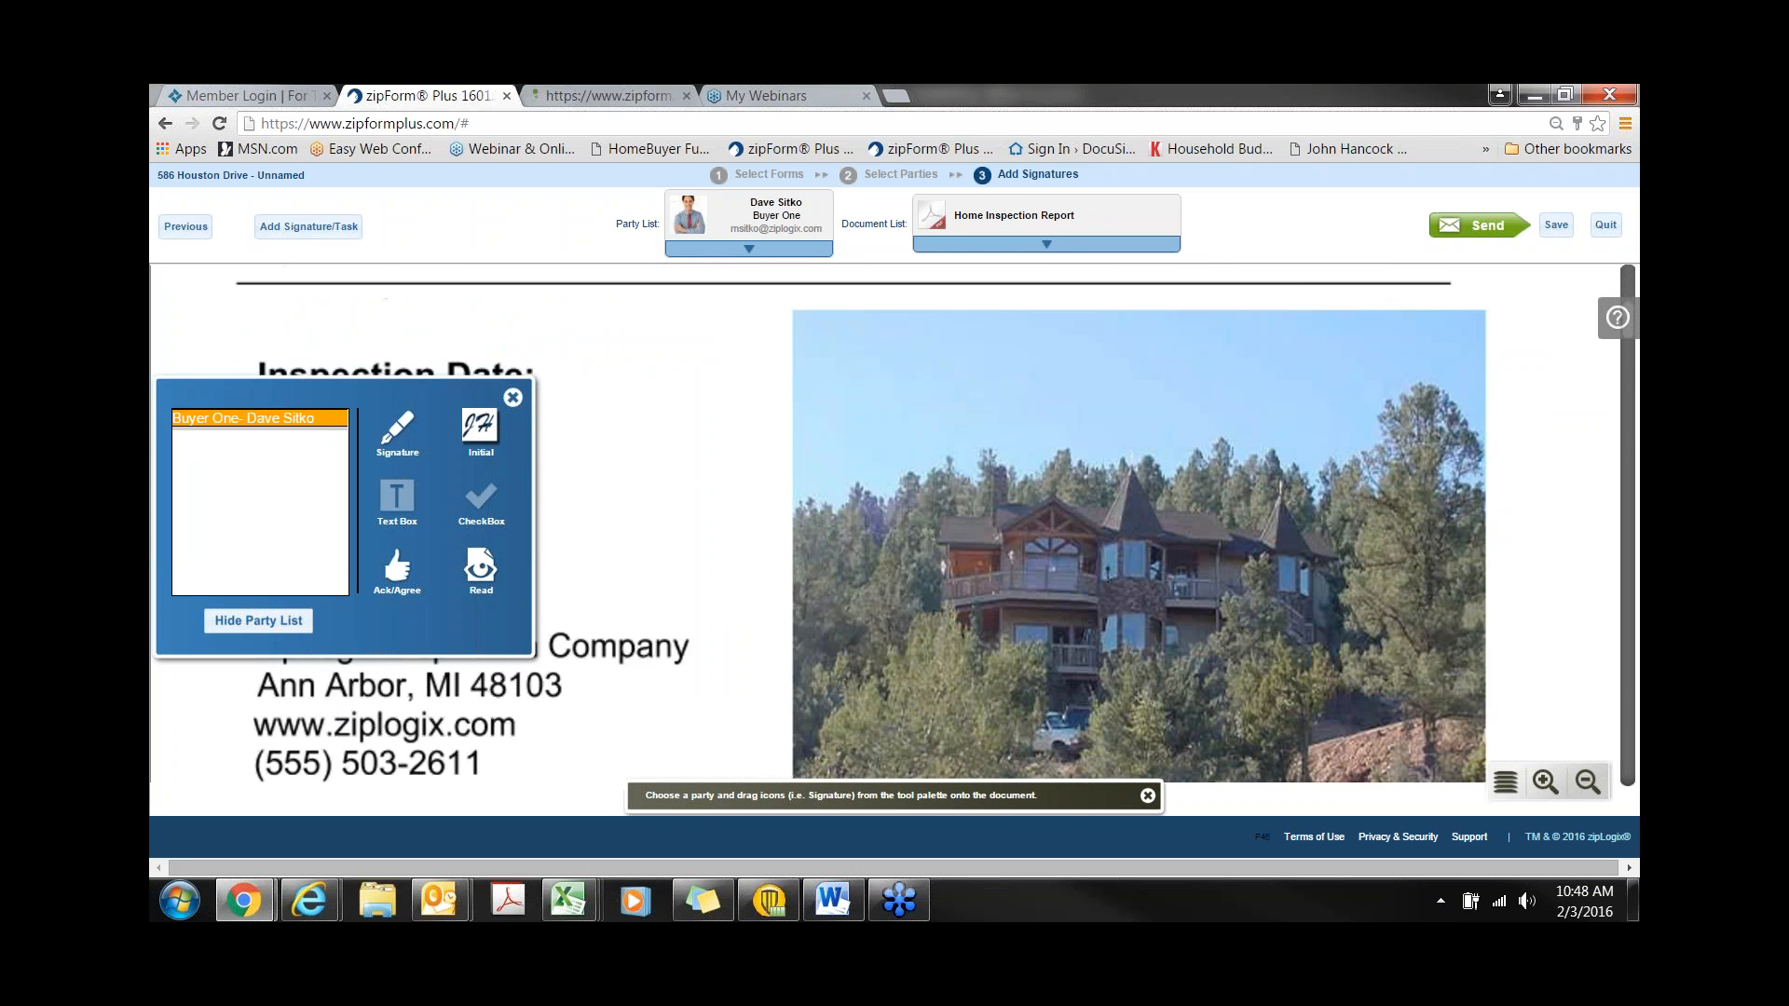
pyautogui.scroll(-3, 1014, 444)
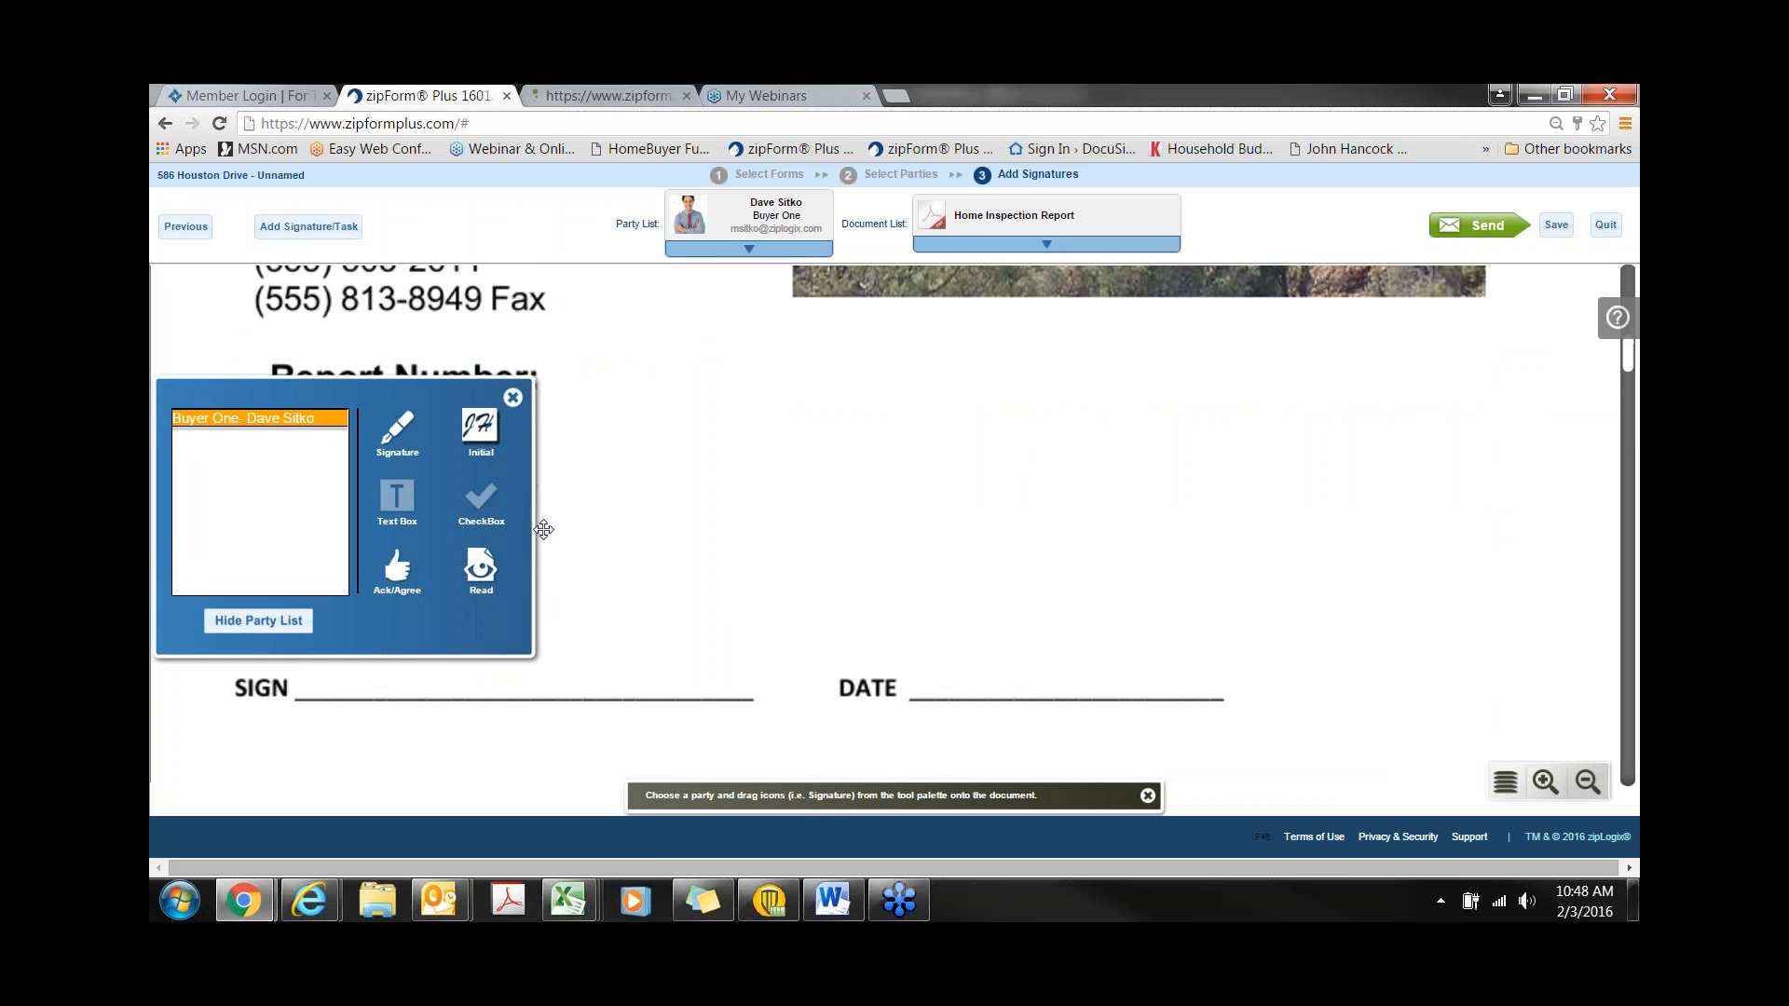
pyautogui.moveTo(432, 400)
pyautogui.mouseDown()
pyautogui.moveTo(559, 322)
pyautogui.moveTo(494, 382)
pyautogui.moveTo(461, 510)
pyautogui.moveTo(325, 649)
pyautogui.mouseUp()
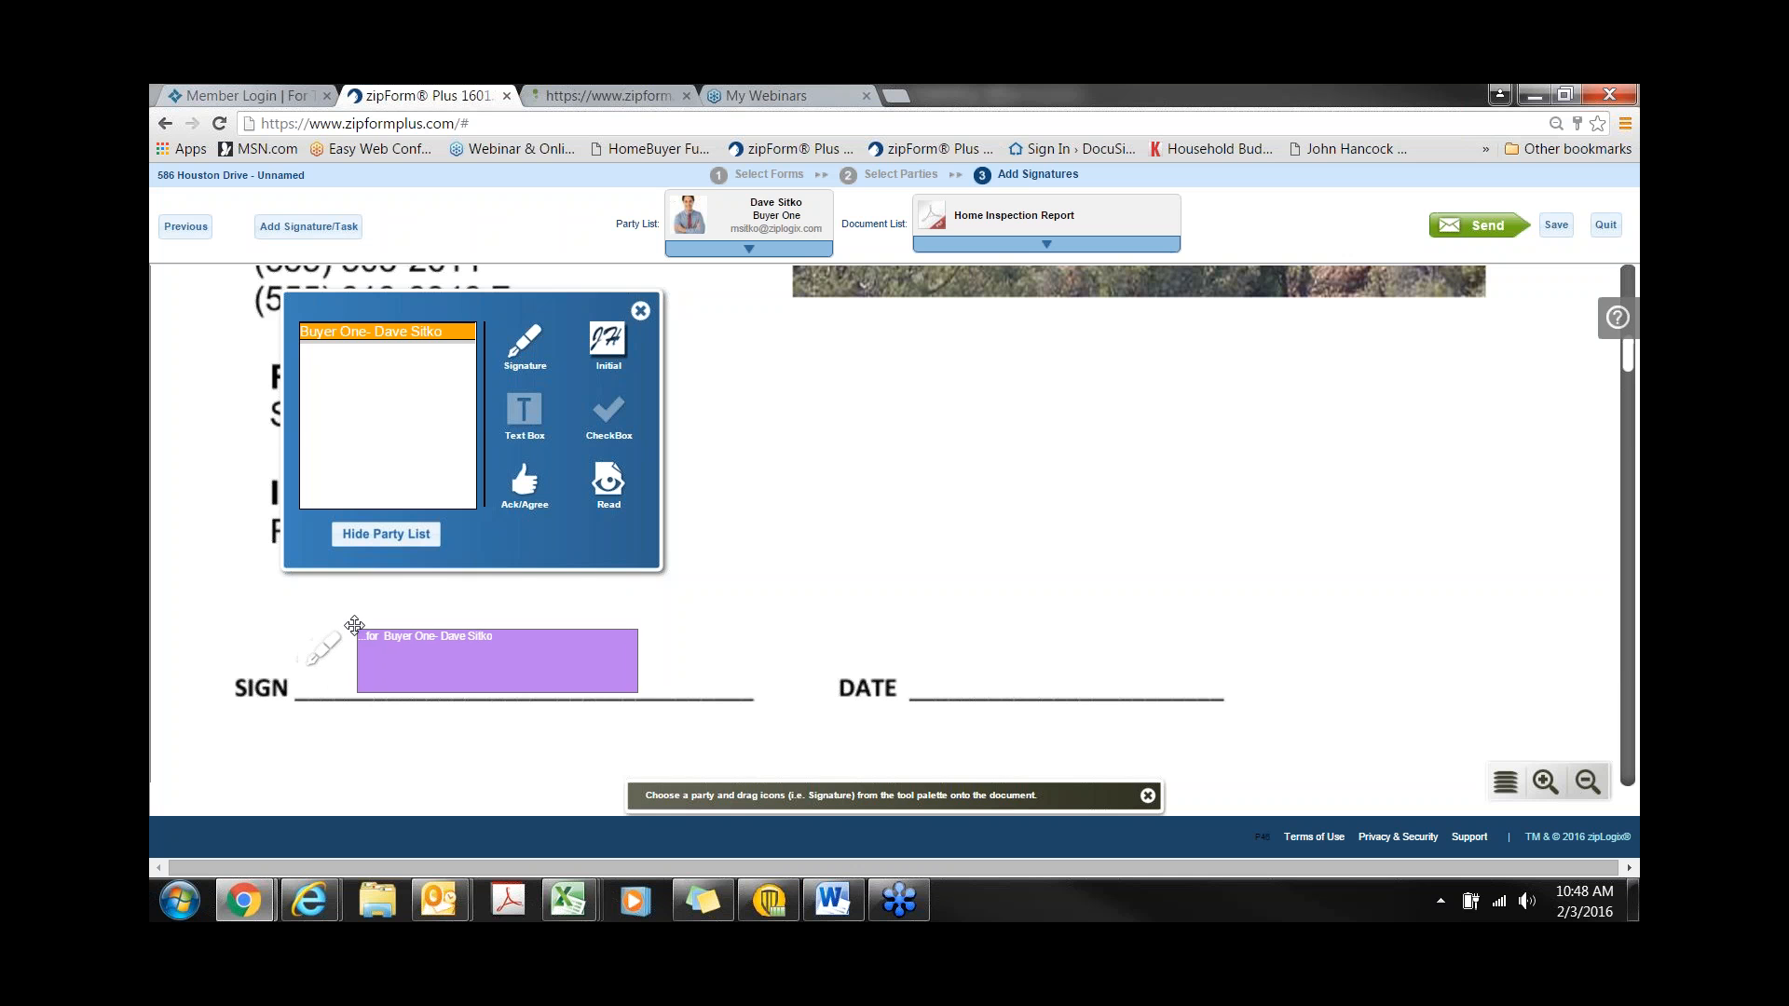
pyautogui.moveTo(691, 671); pyautogui.dragTo(1021, 670)
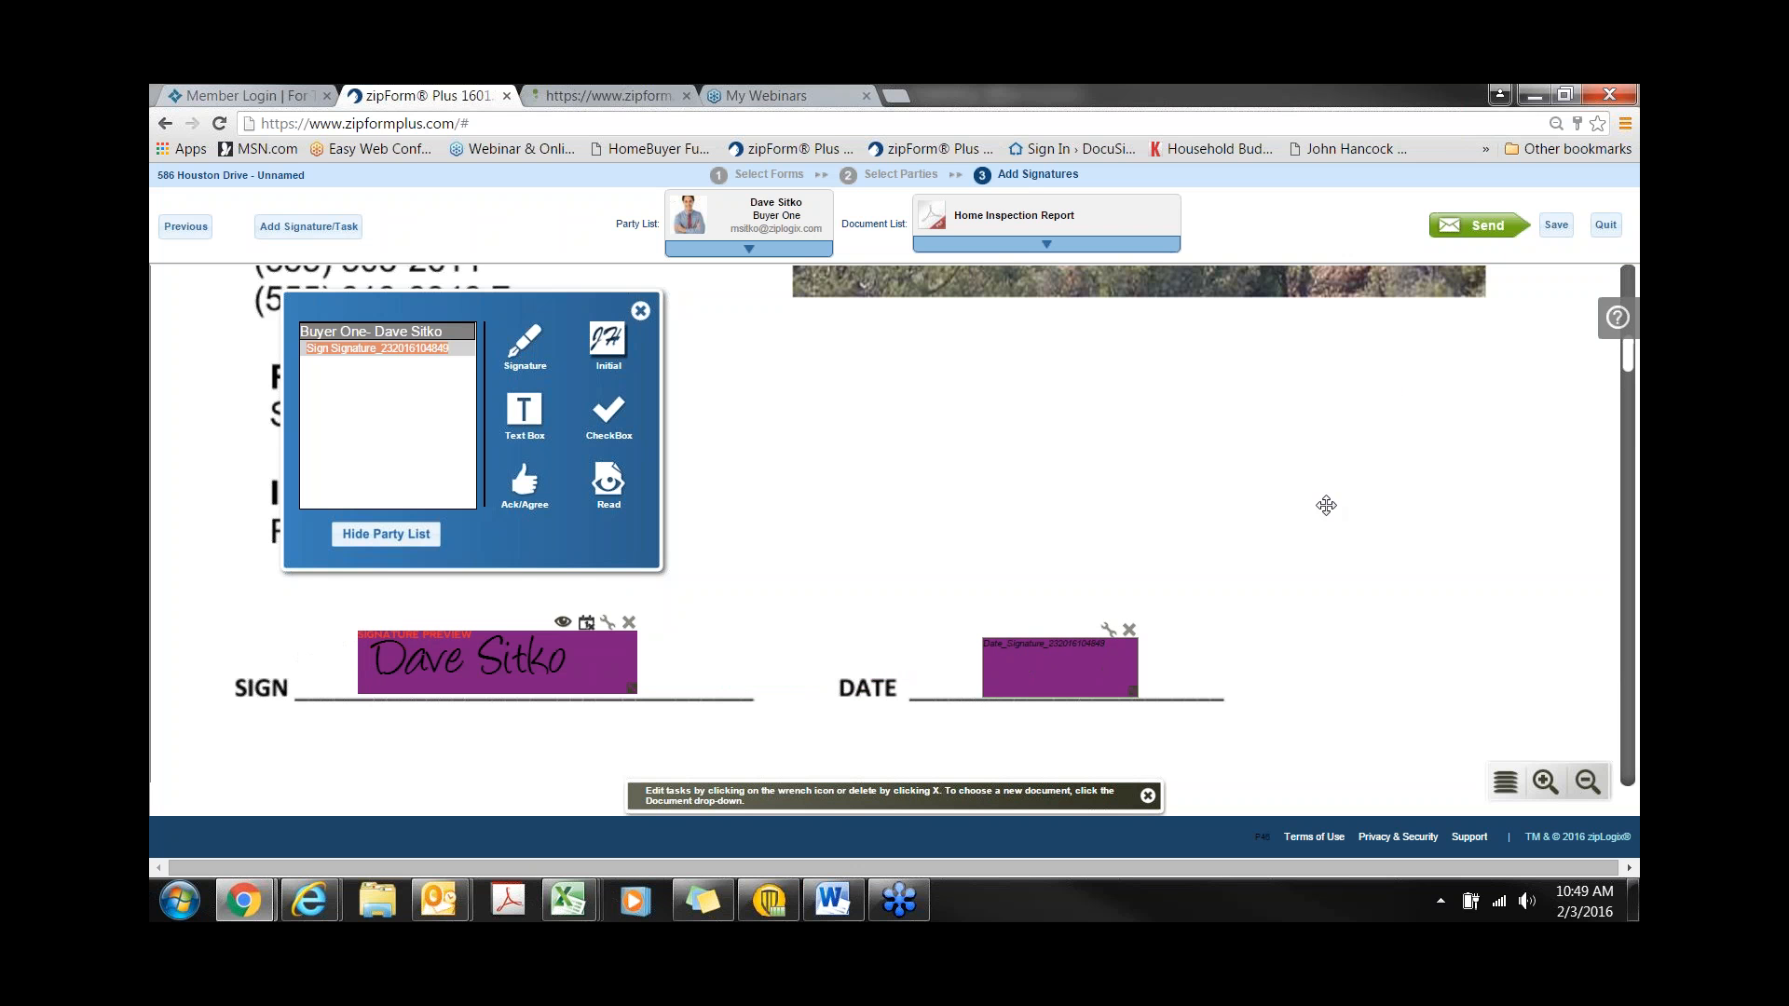
pyautogui.click(1489, 233)
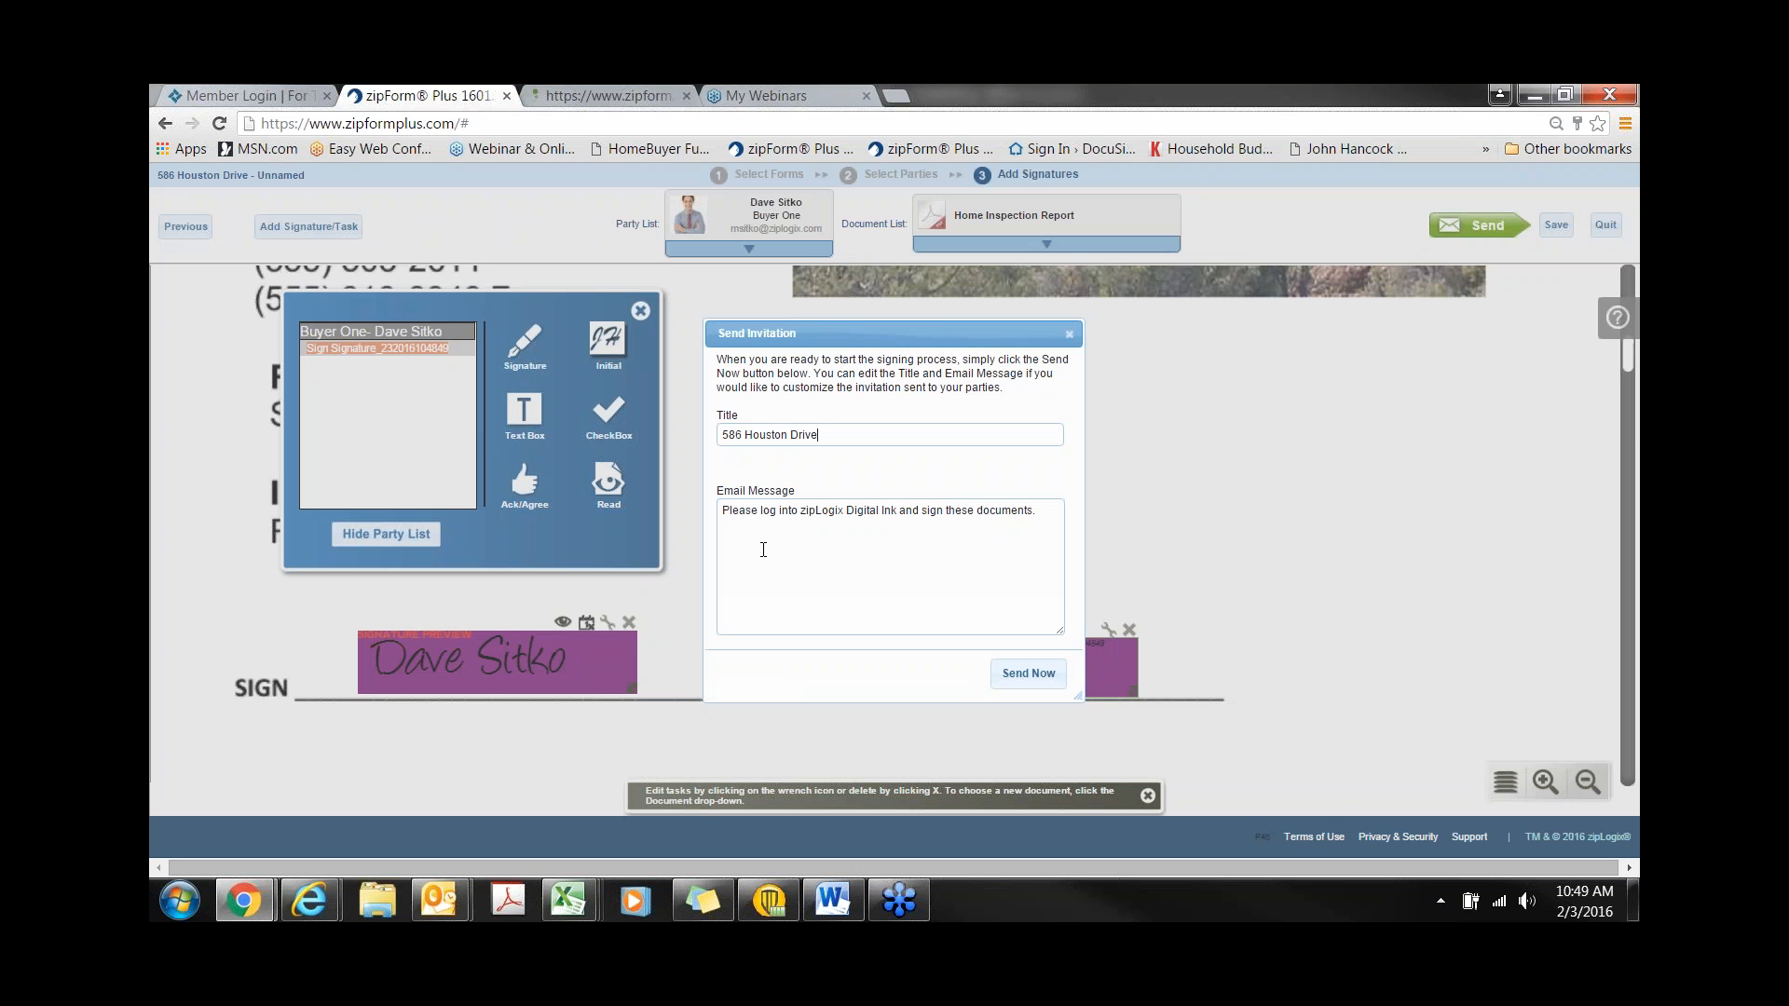
# - Send the signing invitation to the buyer and close the submission summary
pyautogui.click(1022, 681)
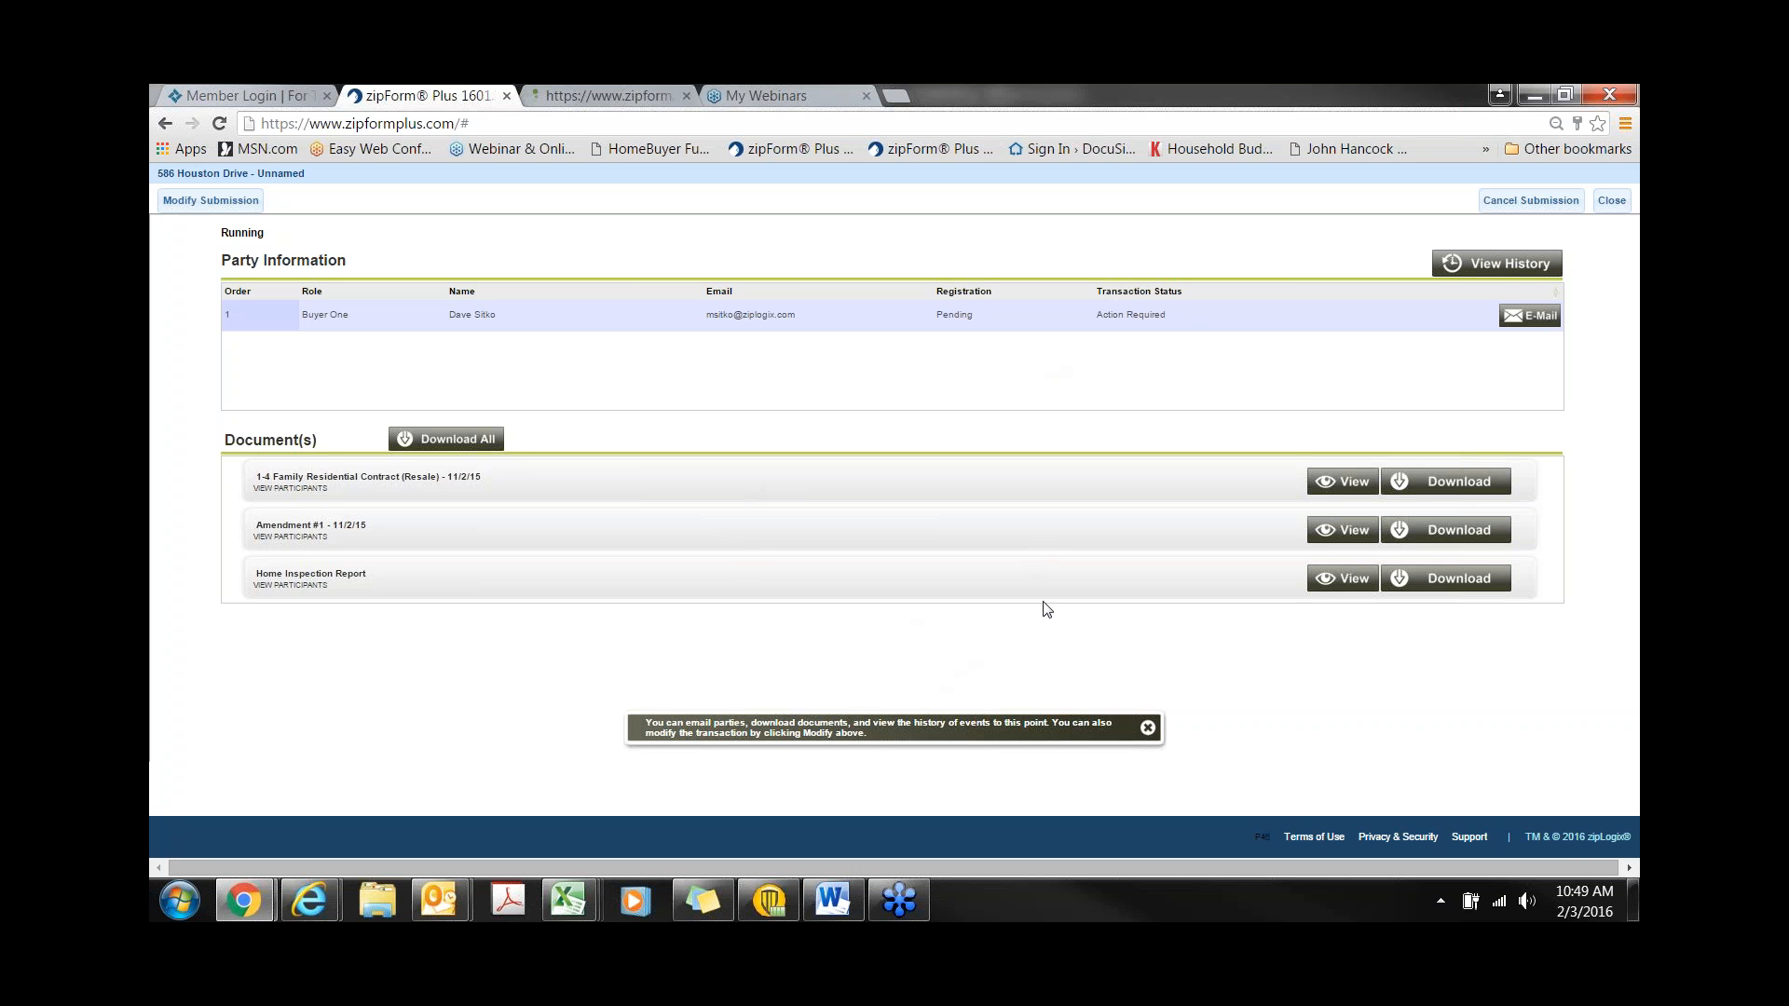
pyautogui.click(1612, 200)
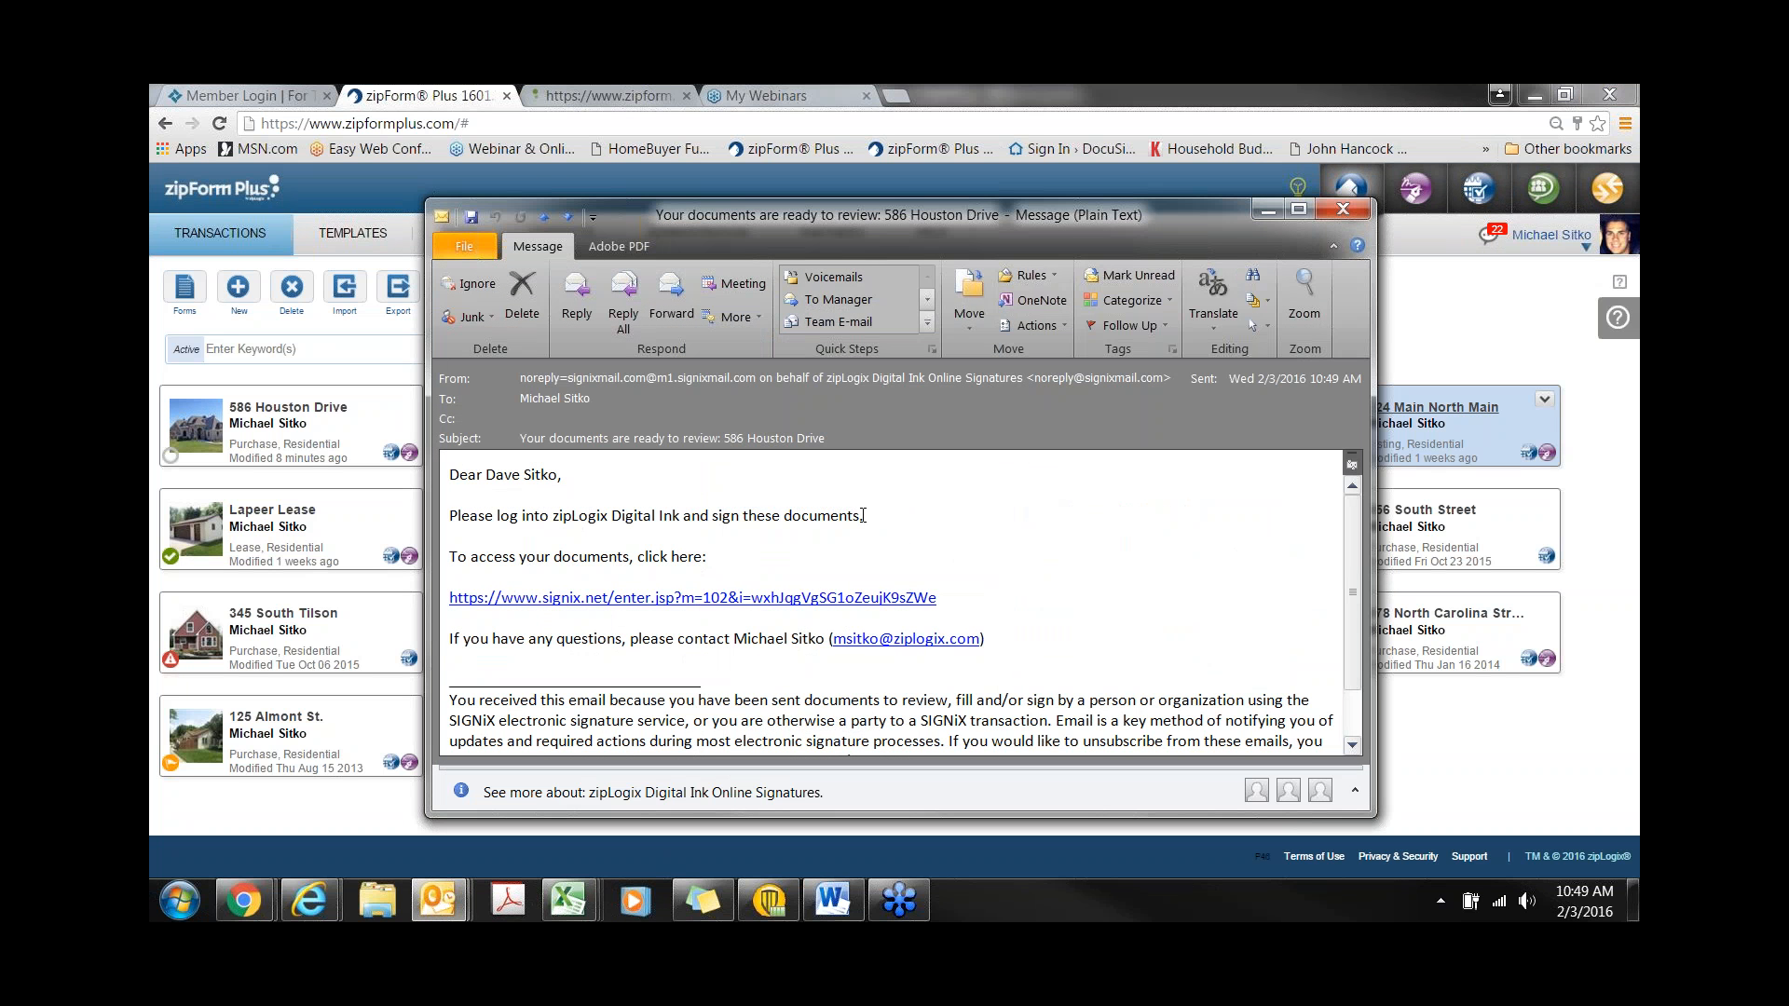
# - Follow the signix.net signing link in the documents-ready email
pyautogui.click(668, 601)
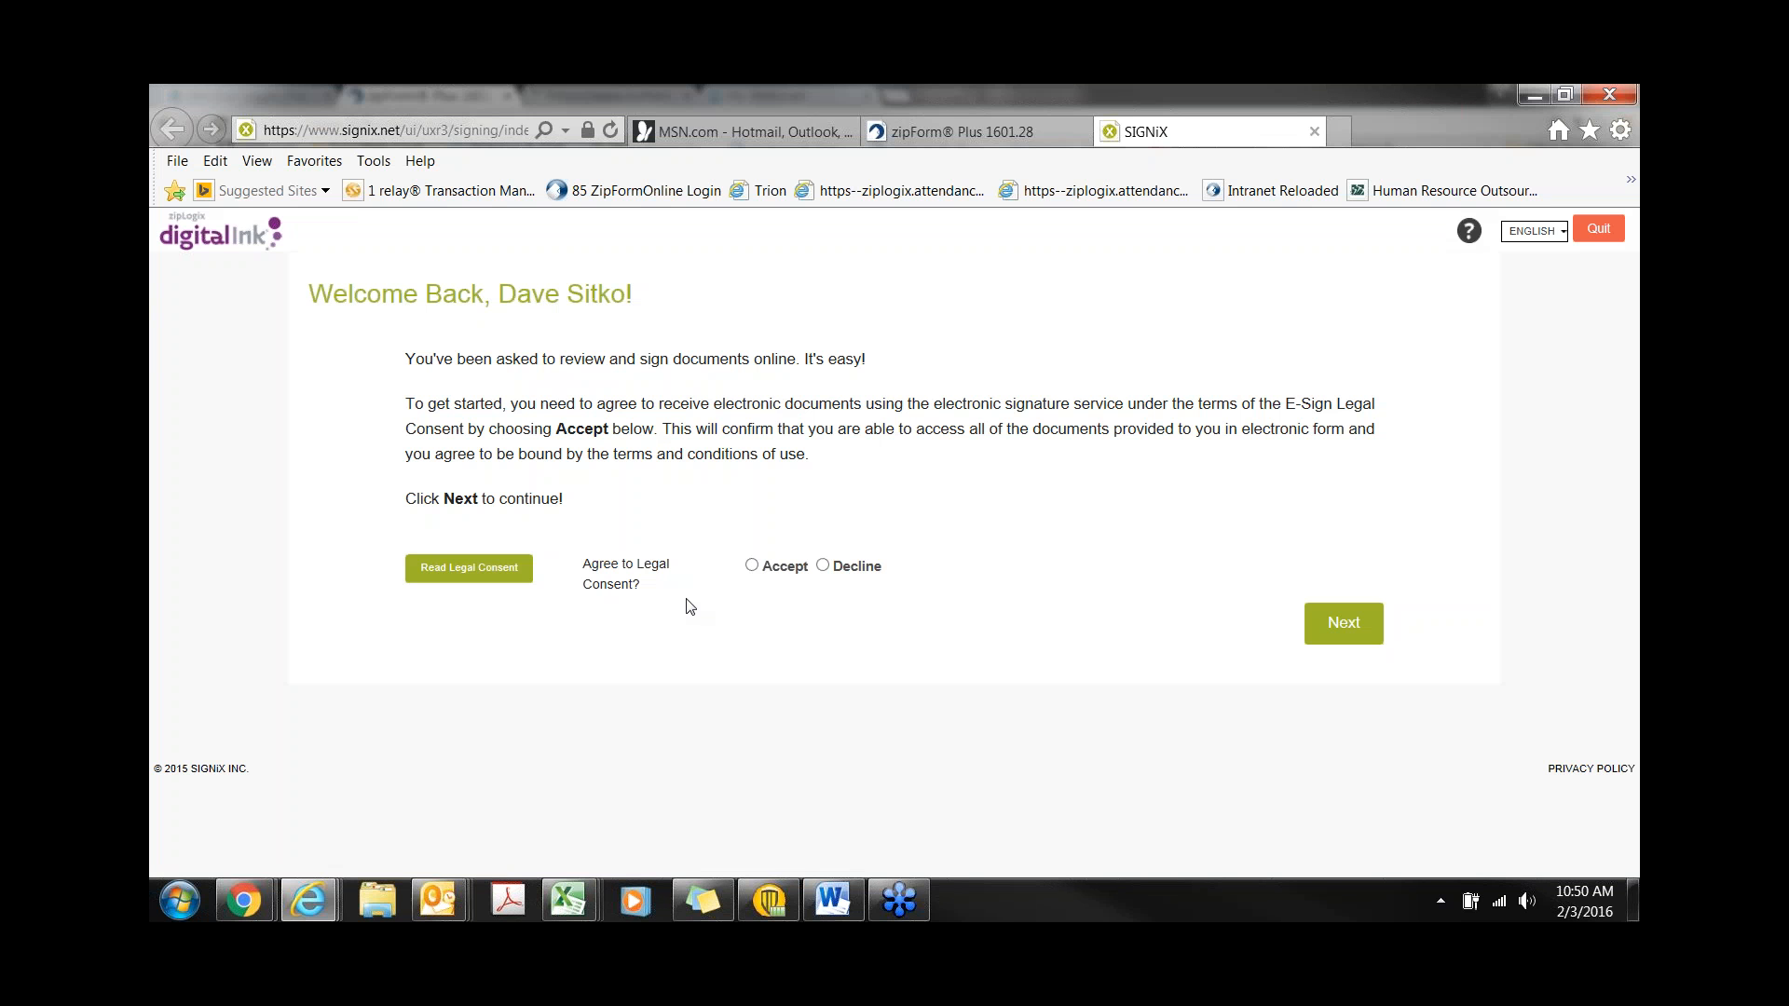
# - Accept the E-Sign Legal Consent and continue to the signature-creation page
pyautogui.click(752, 566)
pyautogui.click(1344, 623)
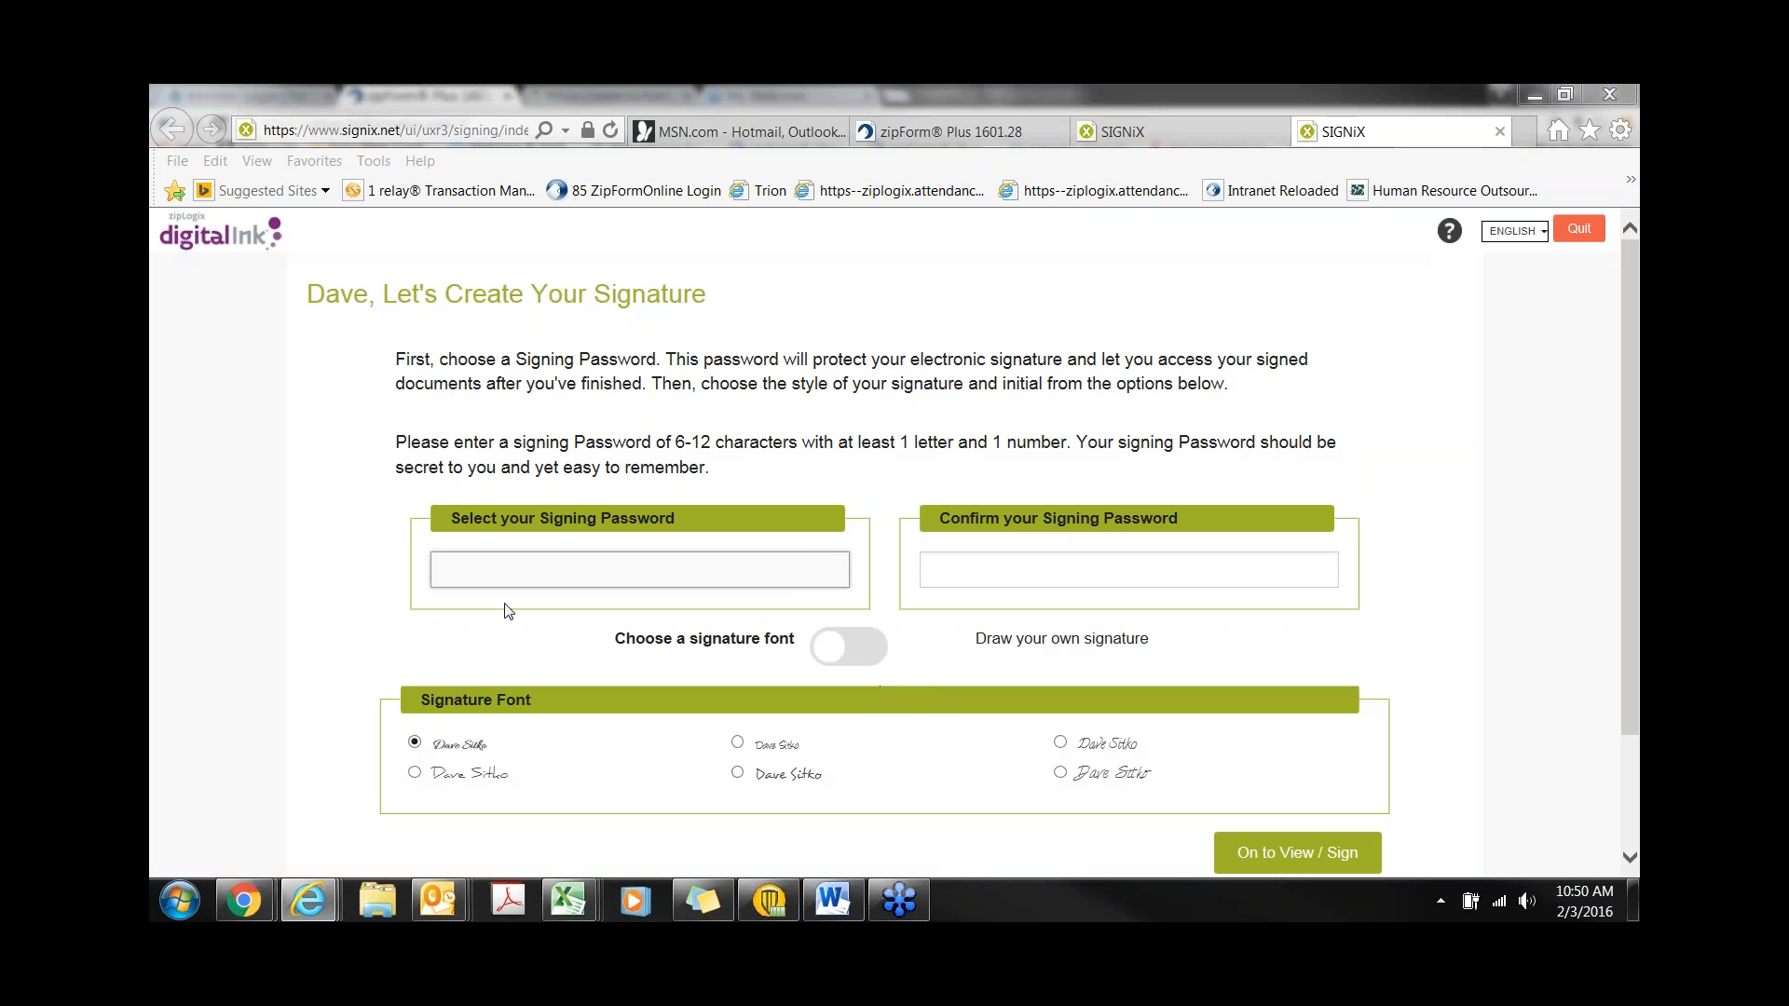
# - Enter a signing password, then retype it in the Confirm Password field until it matches
pyautogui.click(506, 572)
pyautogui.write('••••••••••')
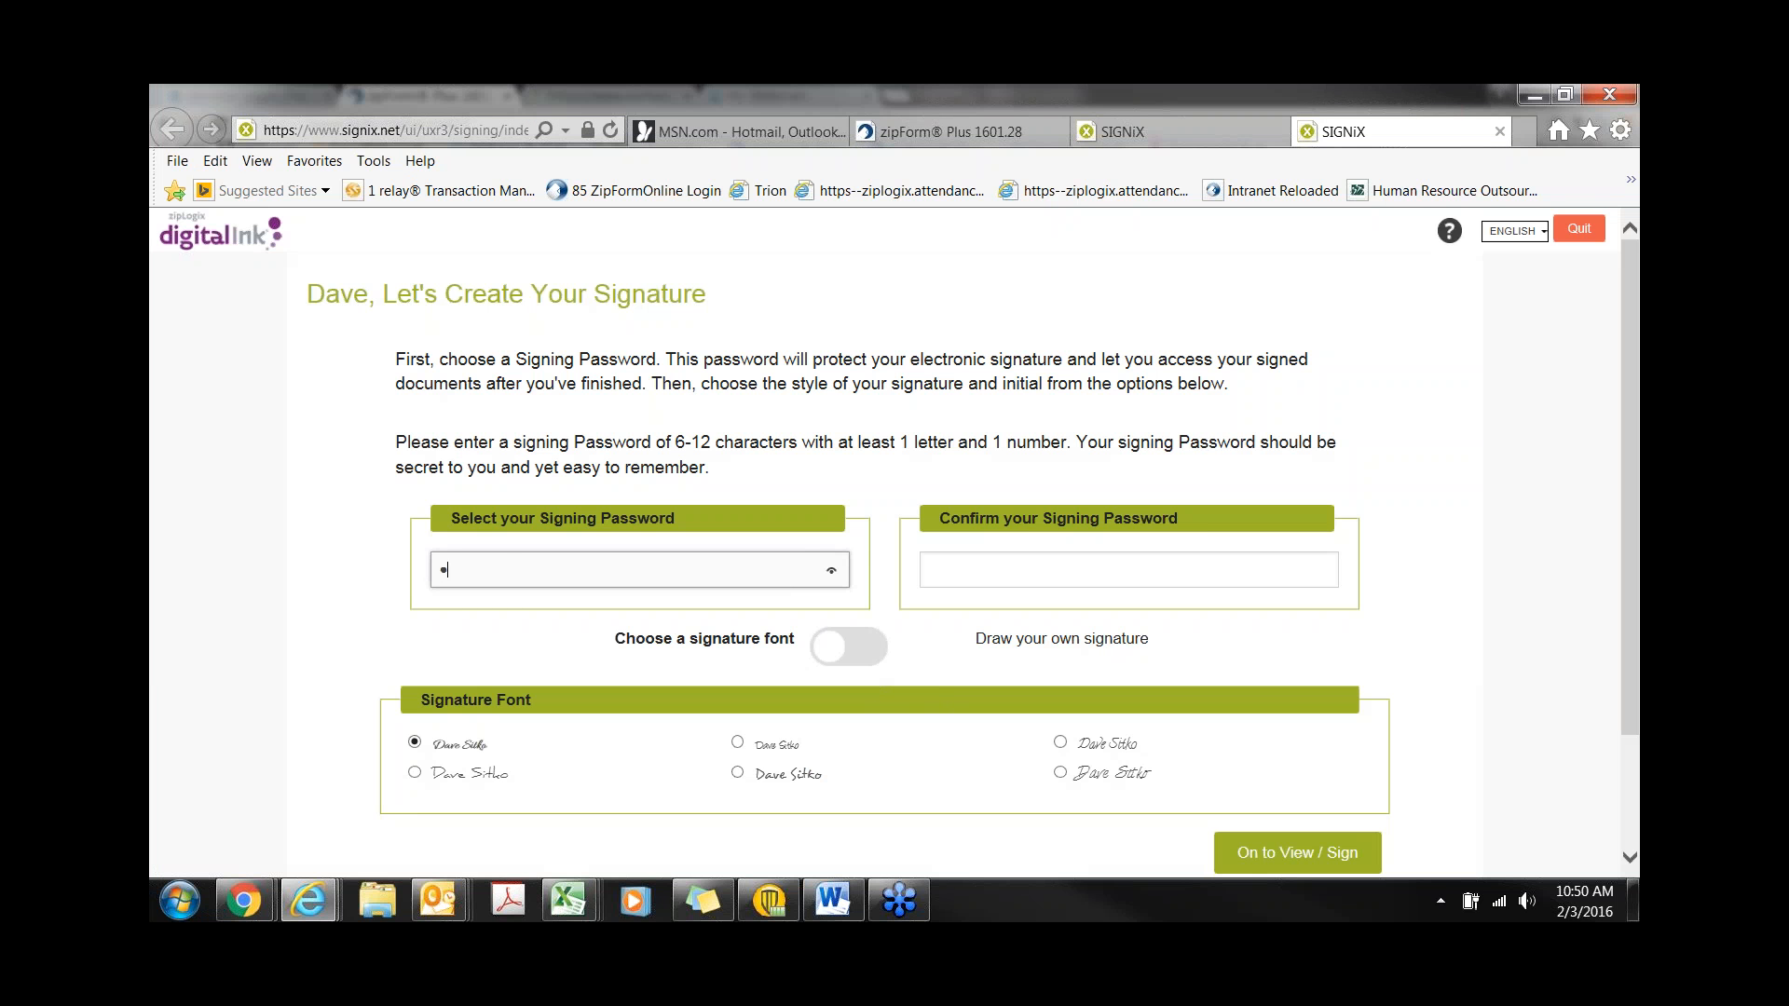
pyautogui.press('Tab')
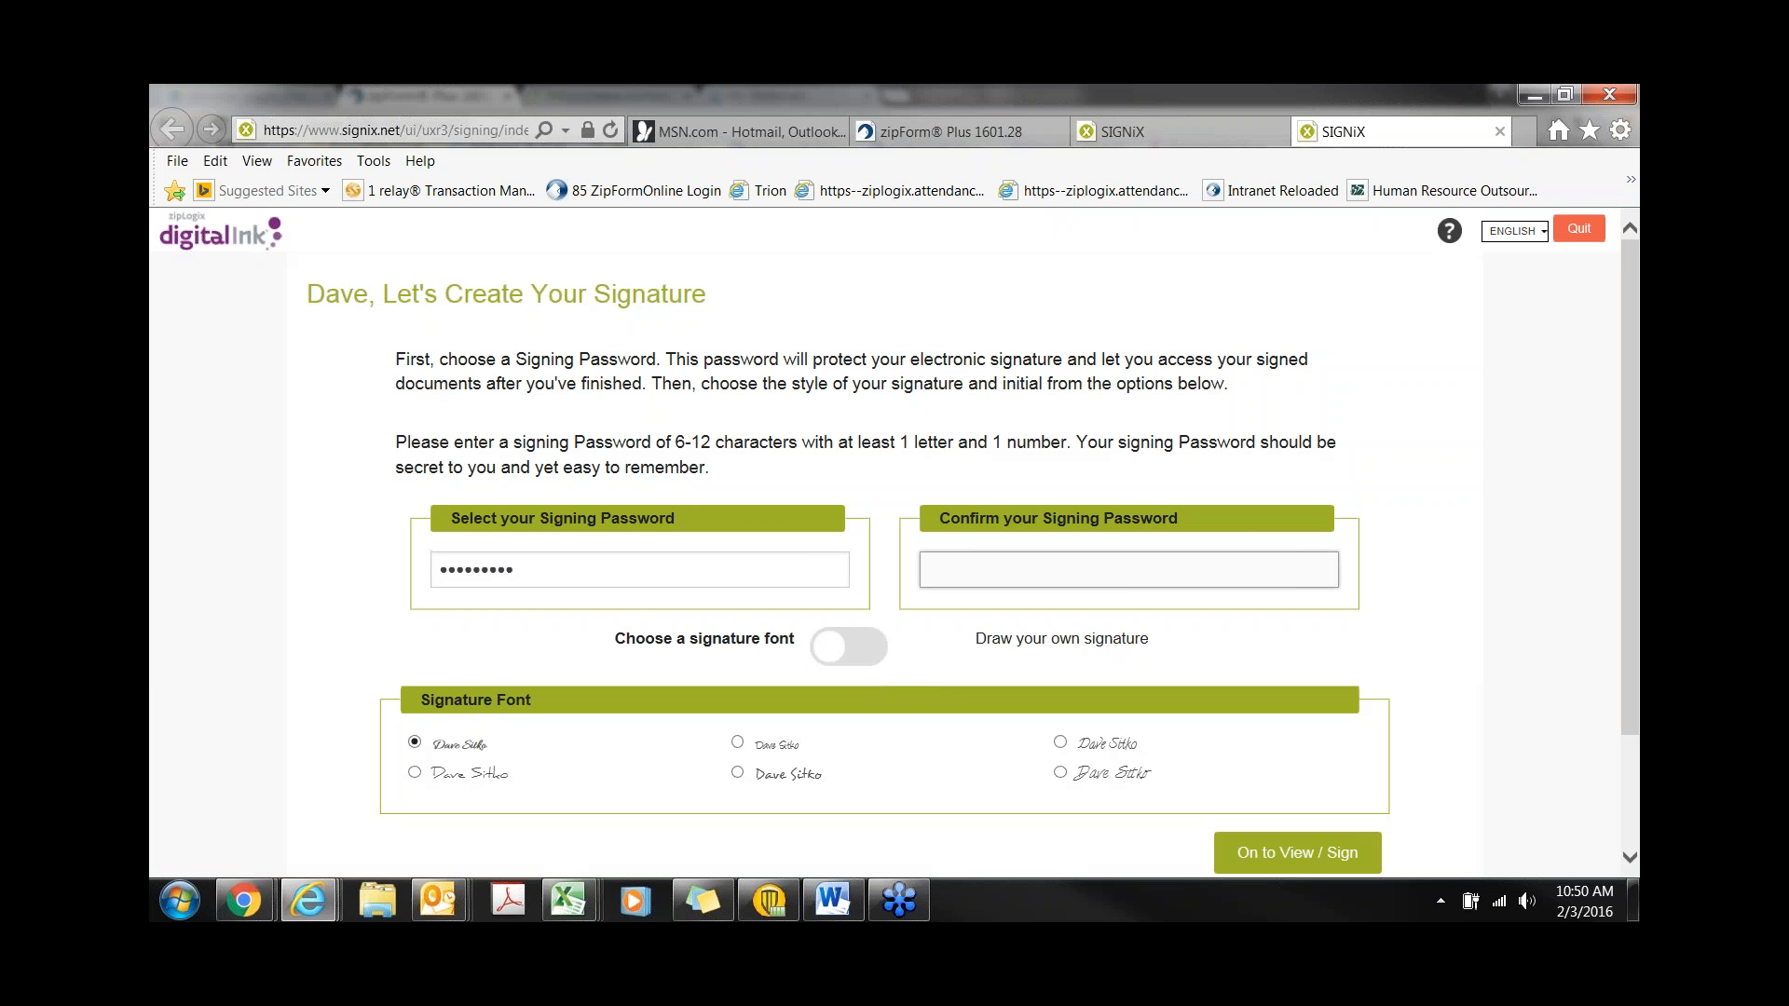
pyautogui.write('••••••••')
pyautogui.press('BackSpace')
pyautogui.press('BackSpace')
pyautogui.press('BackSpace')
pyautogui.press('BackSpace')
pyautogui.press('BackSpace')
pyautogui.press('BackSpace')
pyautogui.press('BackSpace')
pyautogui.write('••••••••')
pyautogui.press('BackSpace')
pyautogui.press('BackSpace')
pyautogui.press('BackSpace')
pyautogui.press('BackSpace')
pyautogui.press('BackSpace')
pyautogui.press('BackSpace')
pyautogui.press('BackSpace')
pyautogui.press('BackSpace')
pyautogui.write('•••••••••')
# - Trial a hand-drawn signature and initials, then settle on the slanted script font and continue
pyautogui.click(1060, 773)
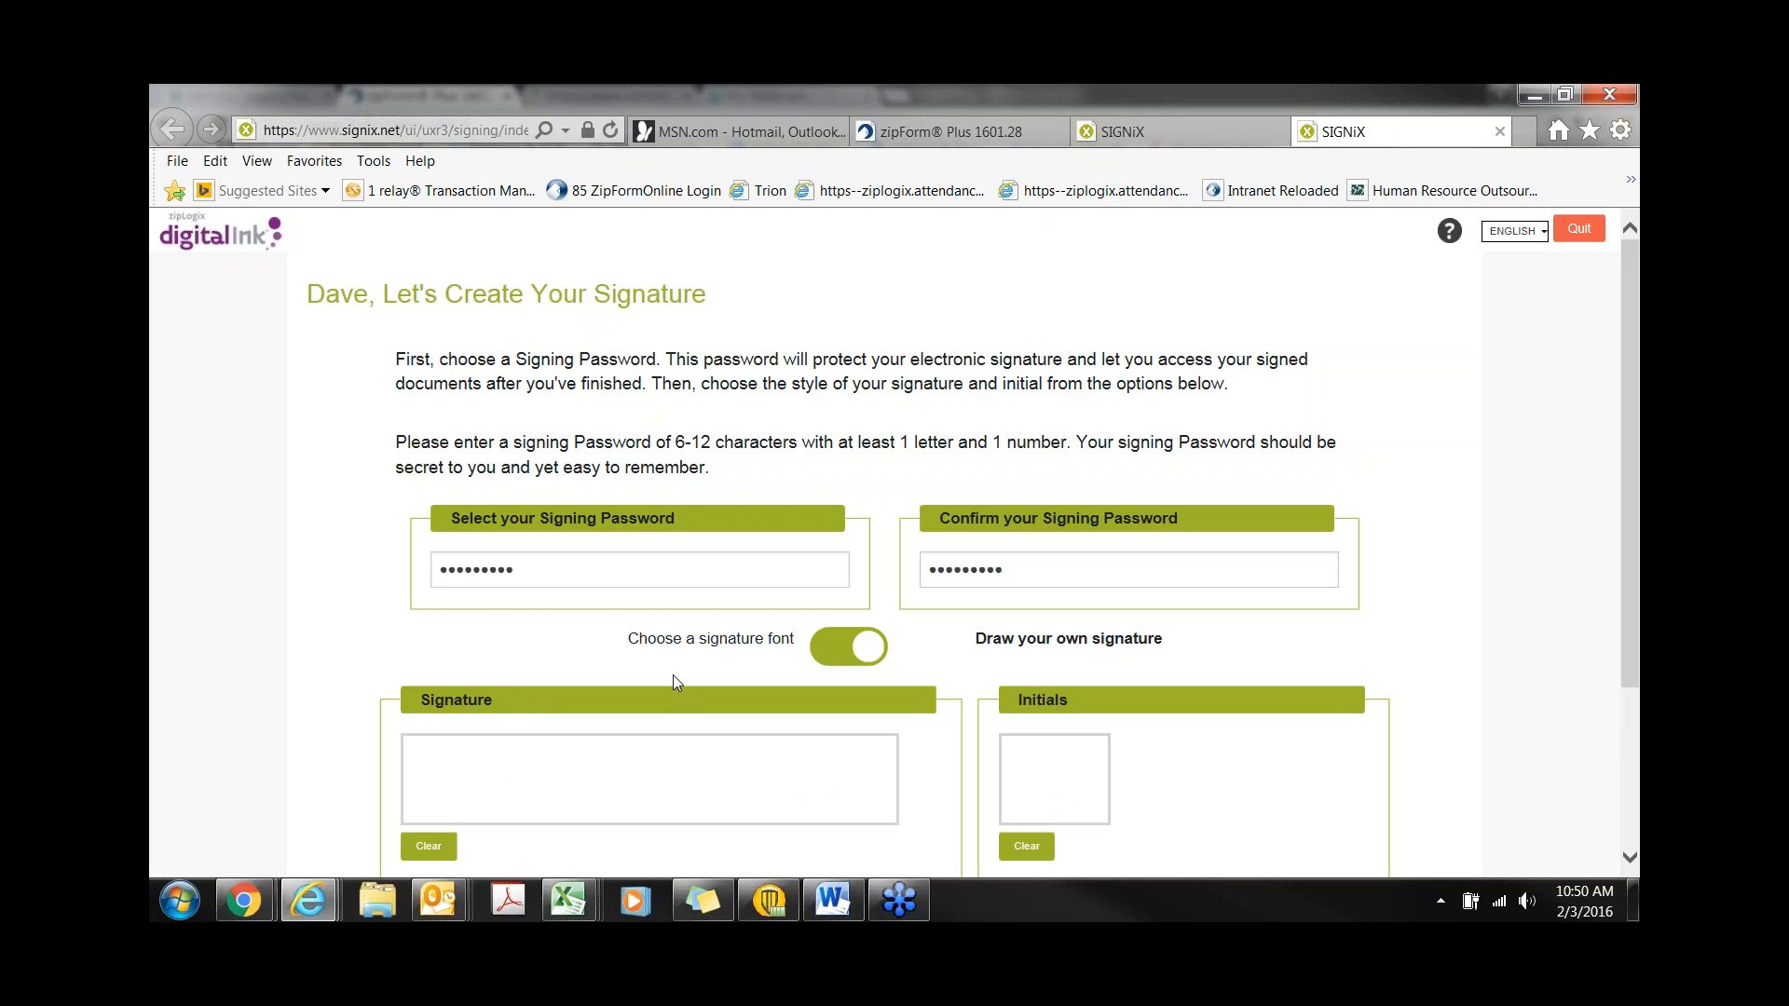
pyautogui.moveTo(426, 779)
pyautogui.mouseDown()
pyautogui.moveTo(443, 748)
pyautogui.moveTo(469, 791)
pyautogui.moveTo(593, 785)
pyautogui.moveTo(601, 803)
pyautogui.moveTo(643, 794)
pyautogui.moveTo(697, 820)
pyautogui.moveTo(755, 794)
pyautogui.mouseUp()
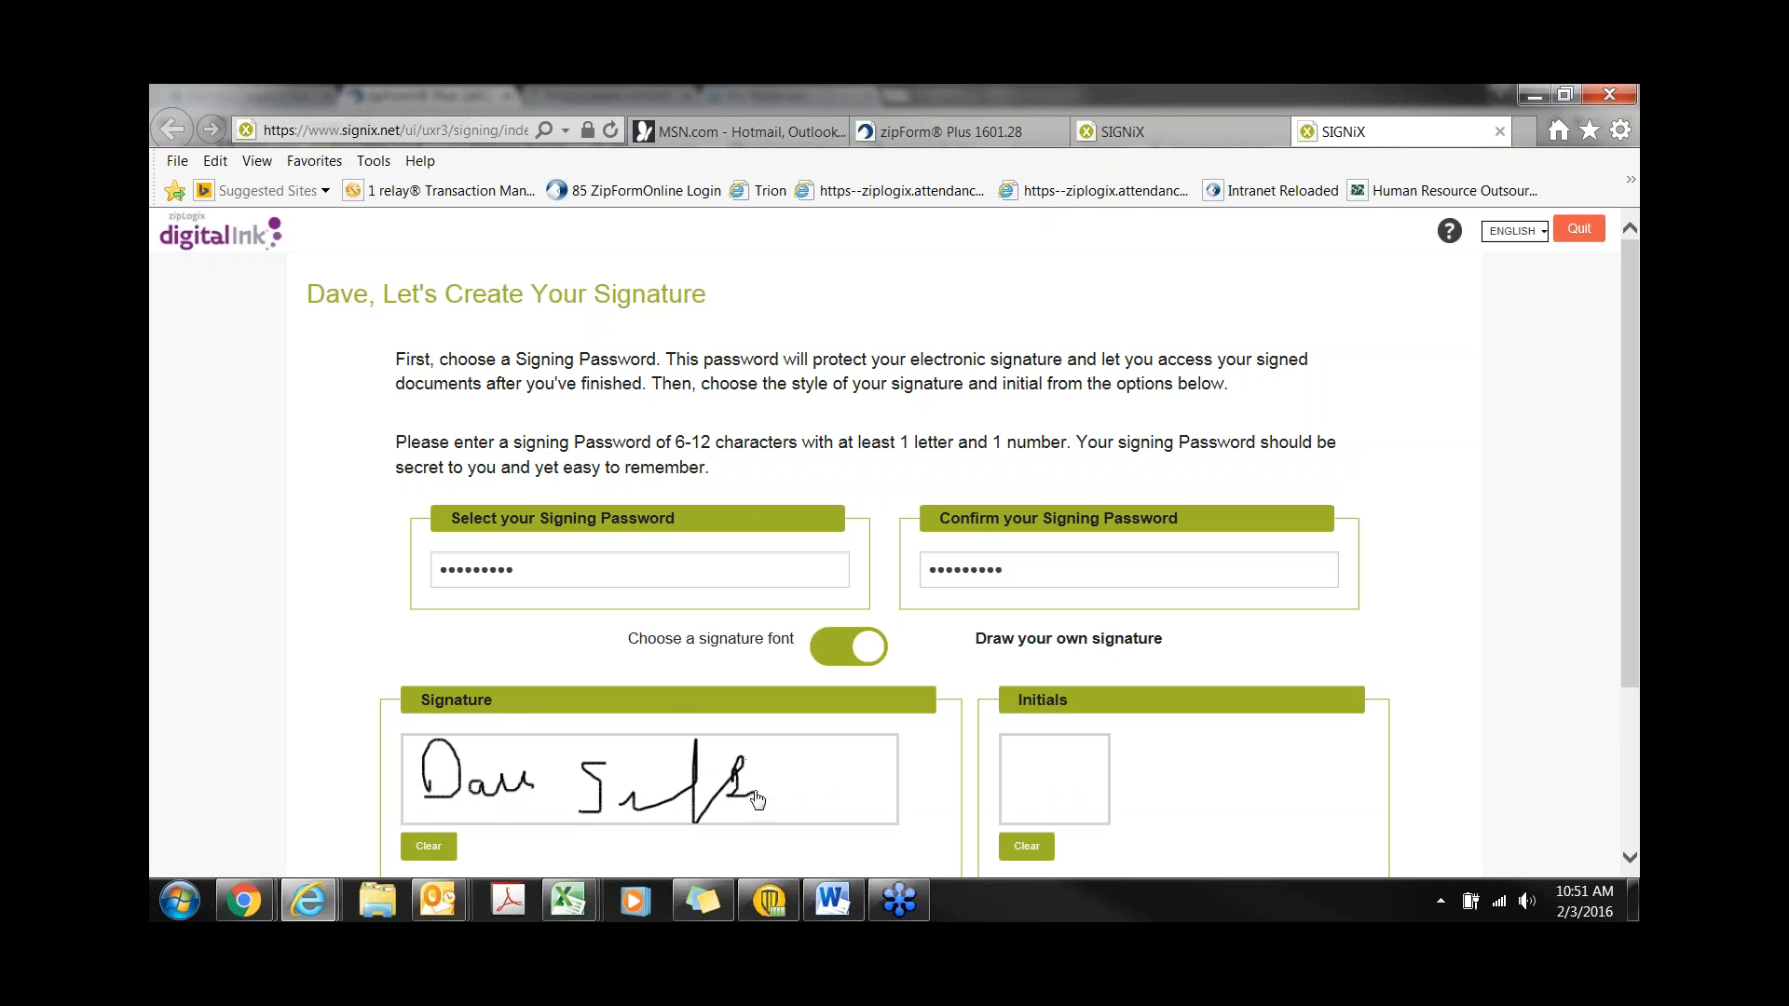
pyautogui.moveTo(1013, 787)
pyautogui.mouseDown()
pyautogui.moveTo(1019, 759)
pyautogui.moveTo(1034, 807)
pyautogui.mouseUp()
pyautogui.click(849, 662)
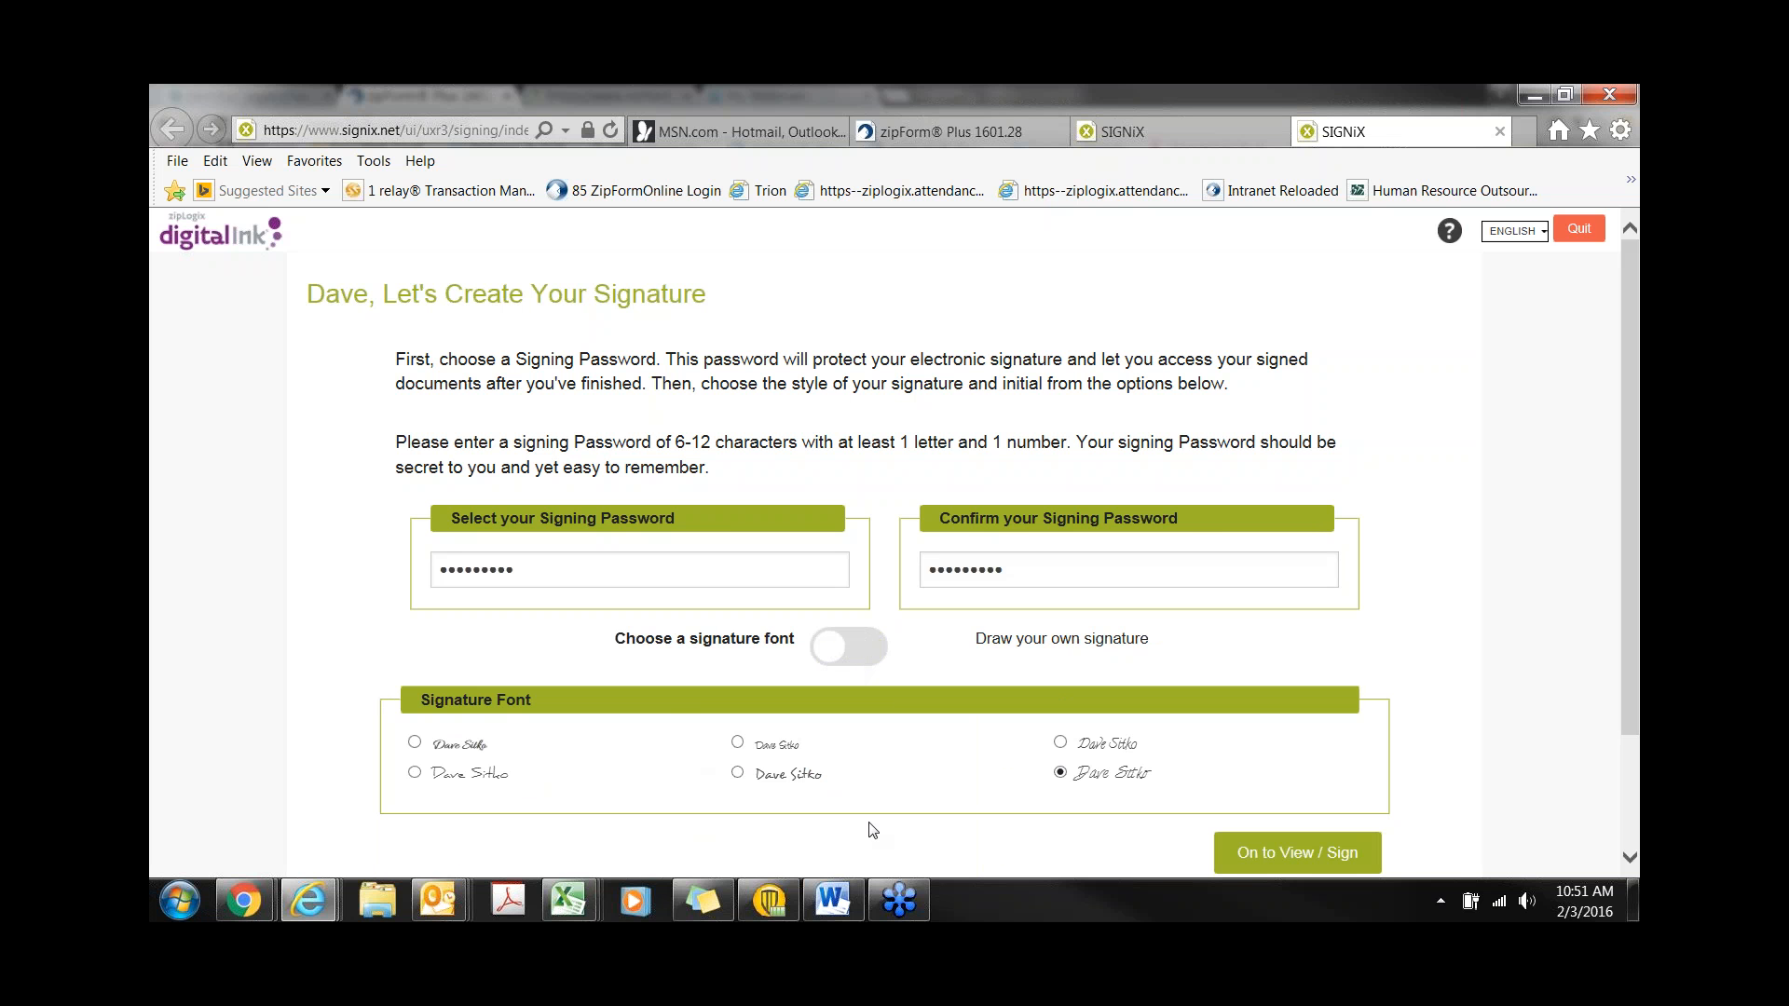
pyautogui.click(842, 659)
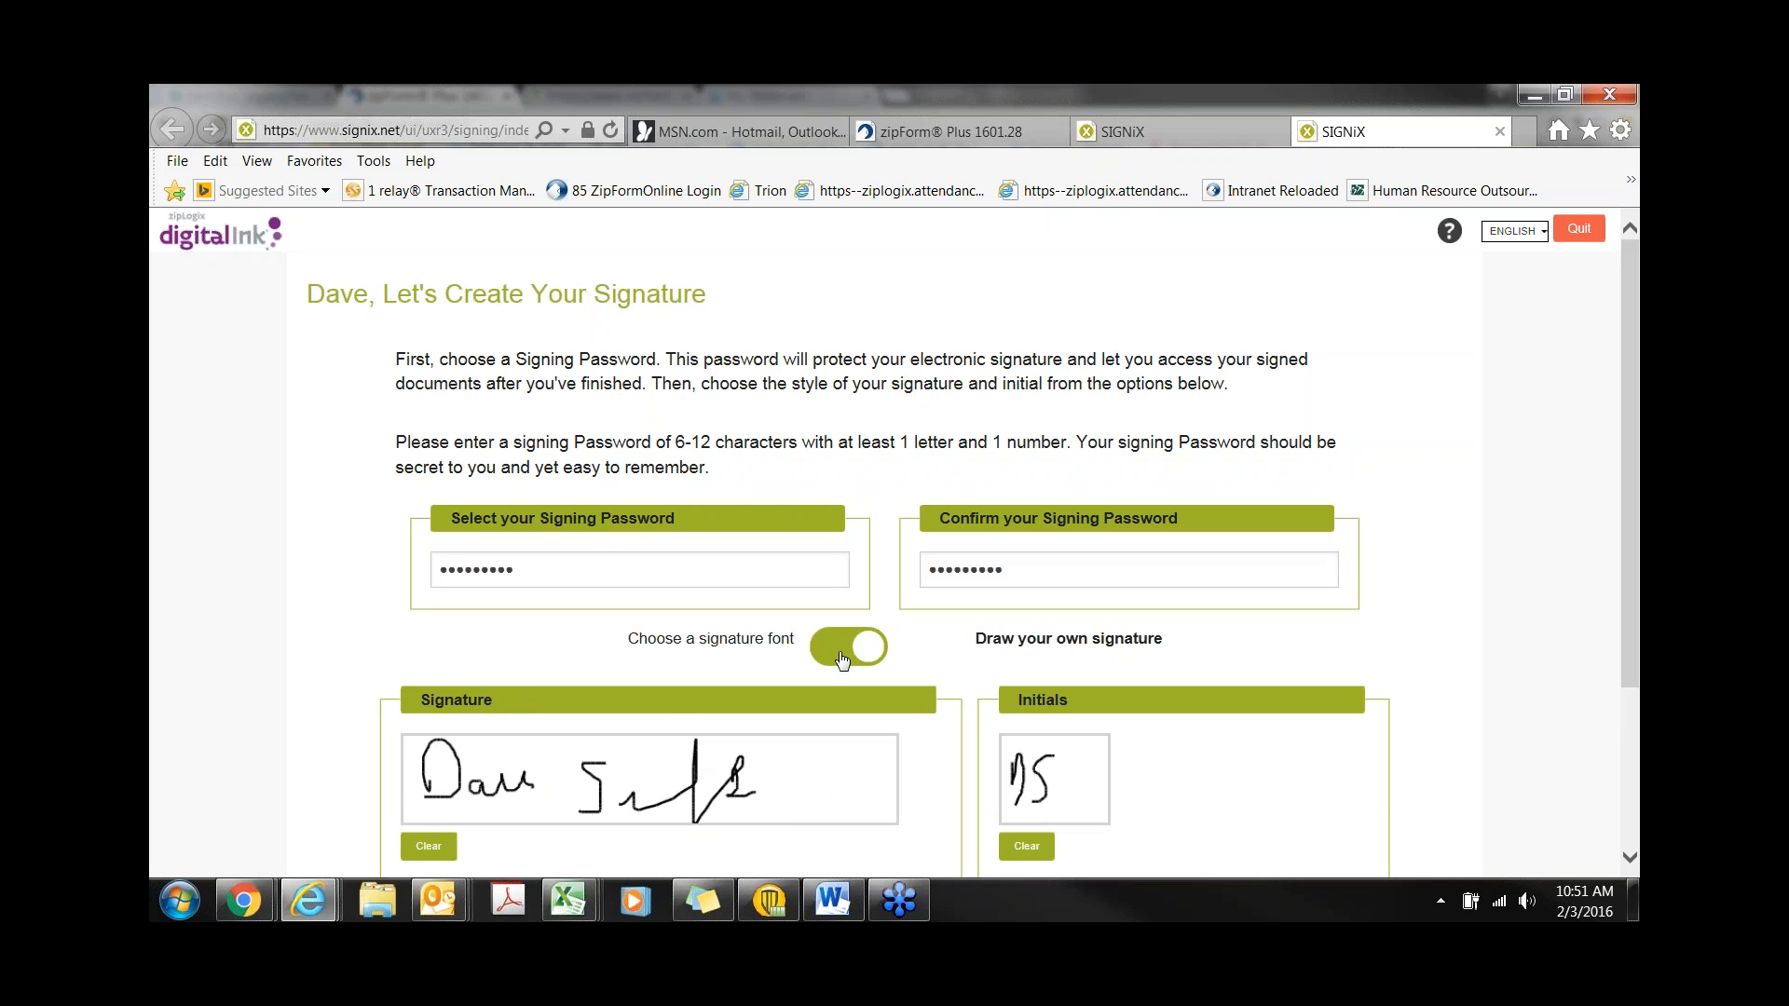
pyautogui.click(843, 660)
pyautogui.scroll(-1, 842, 660)
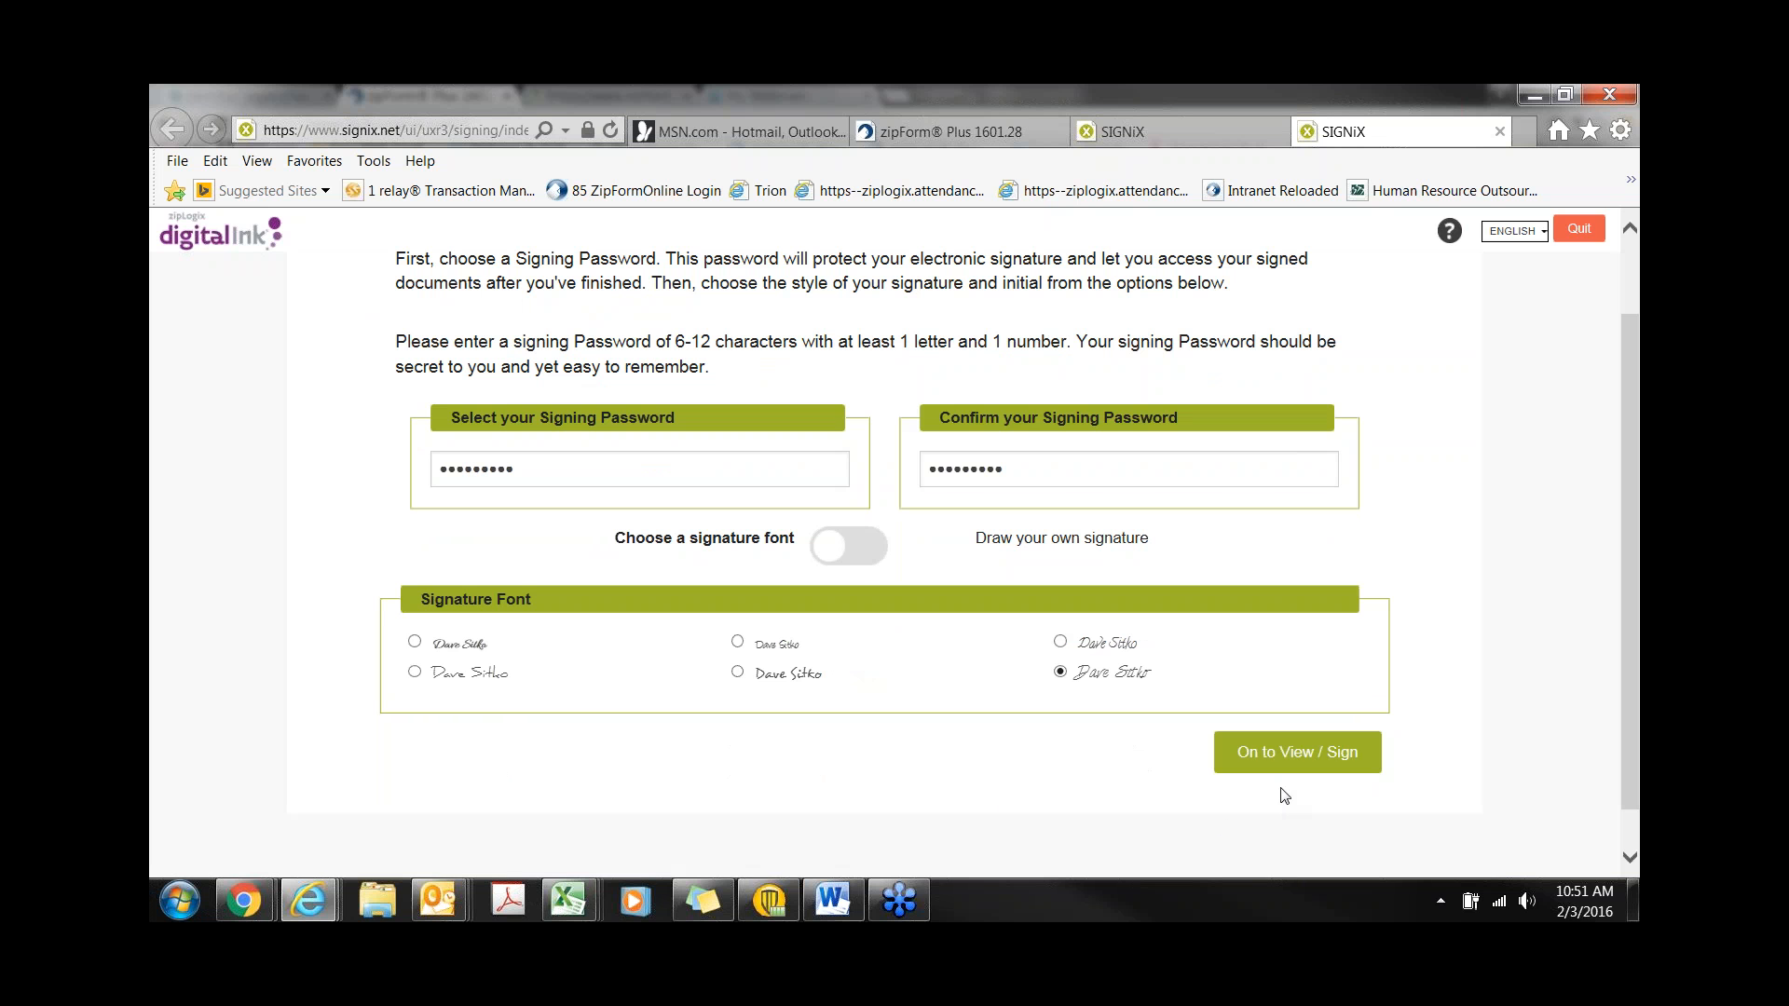
pyautogui.click(1277, 763)
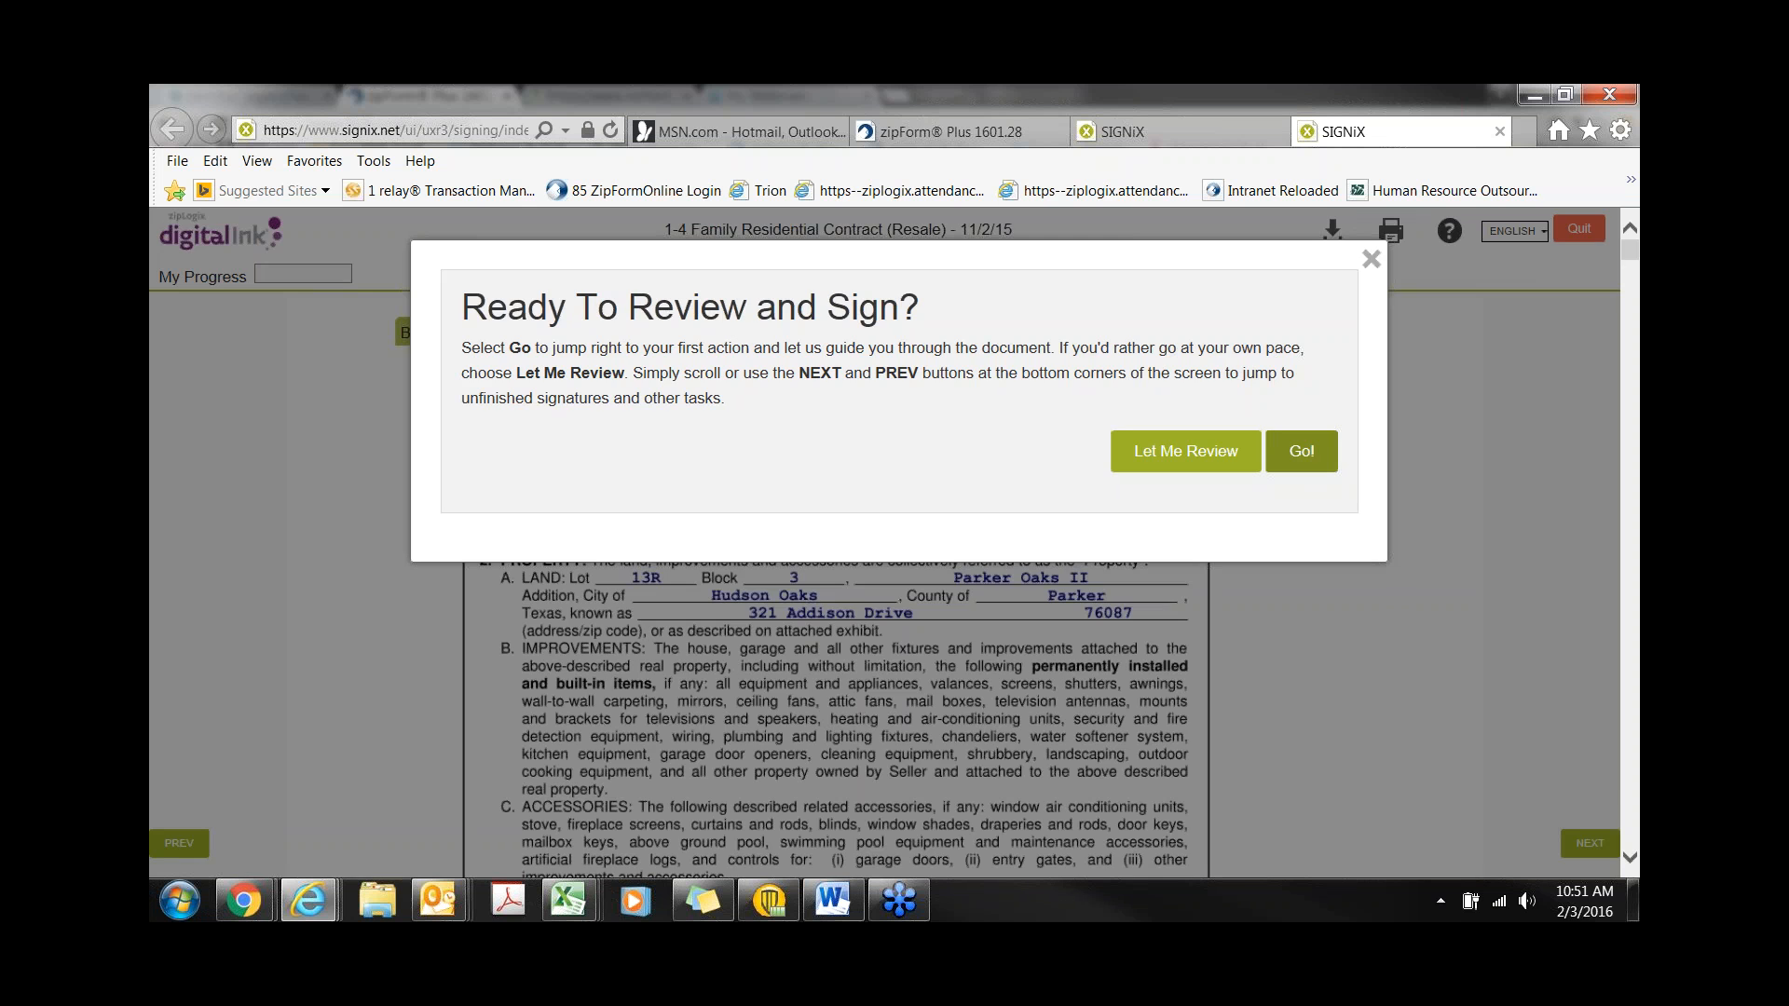
# - Initial all seven pages and sign the 1-4 Family Residential Contract as buyer
pyautogui.click(1301, 451)
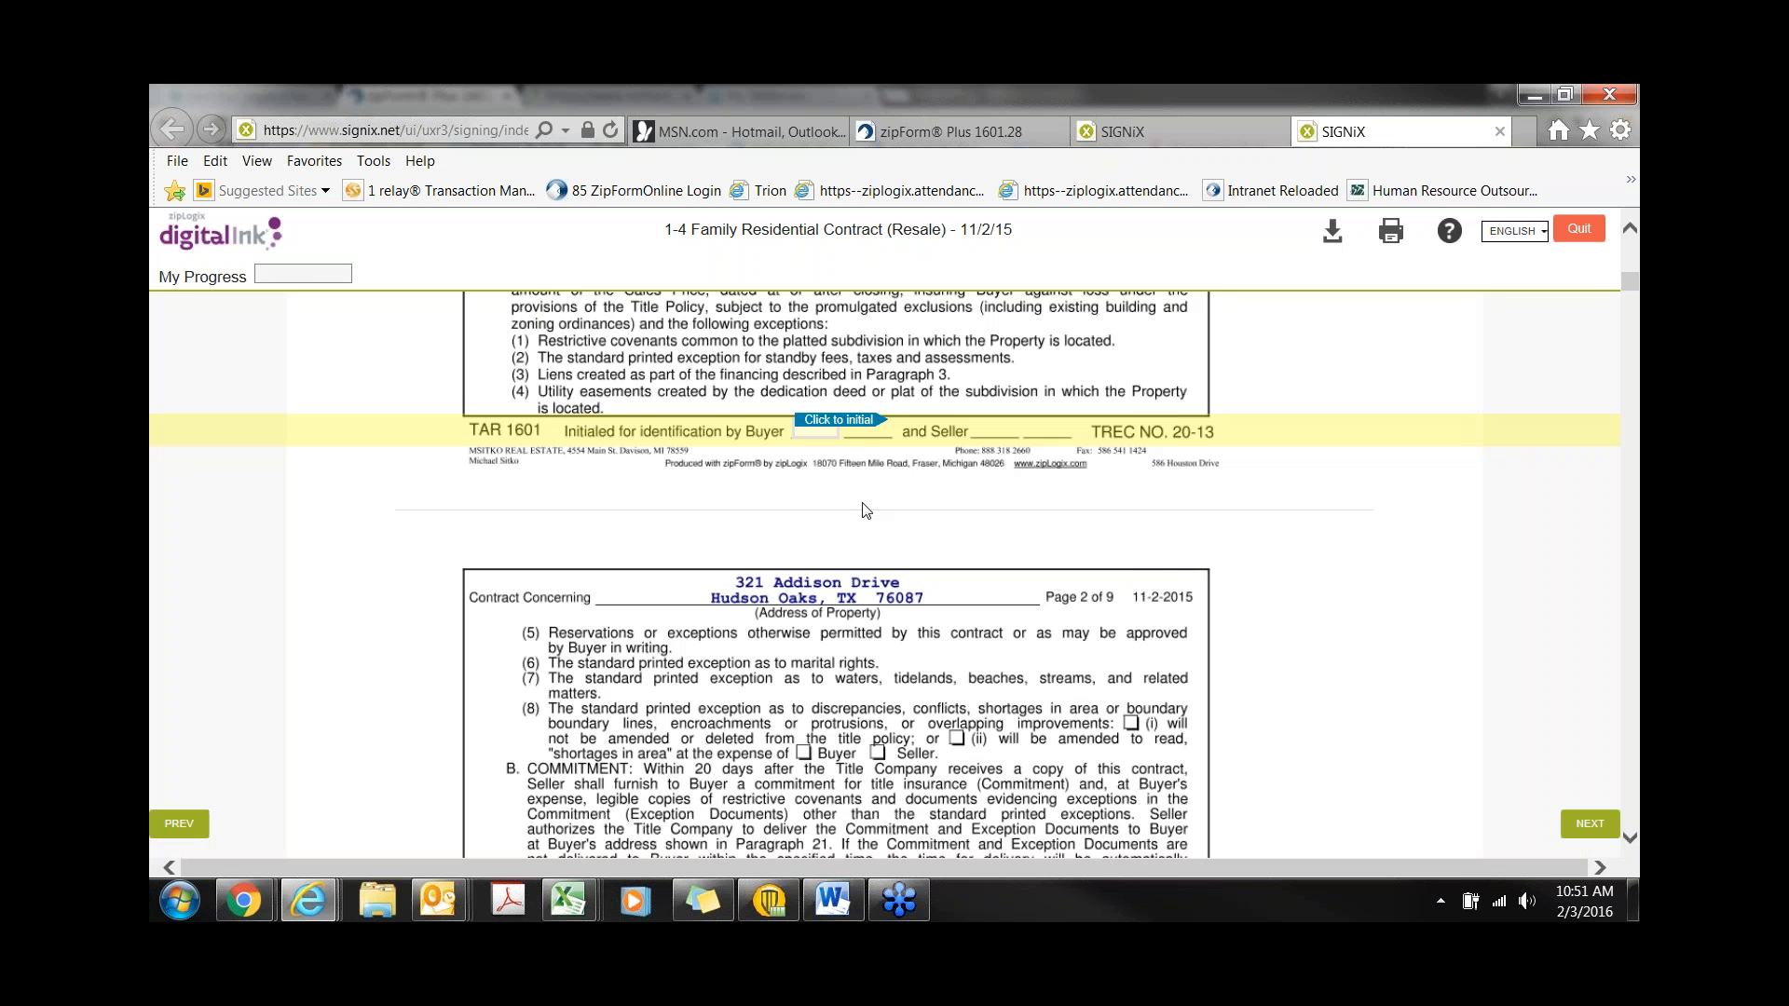
pyautogui.click(832, 428)
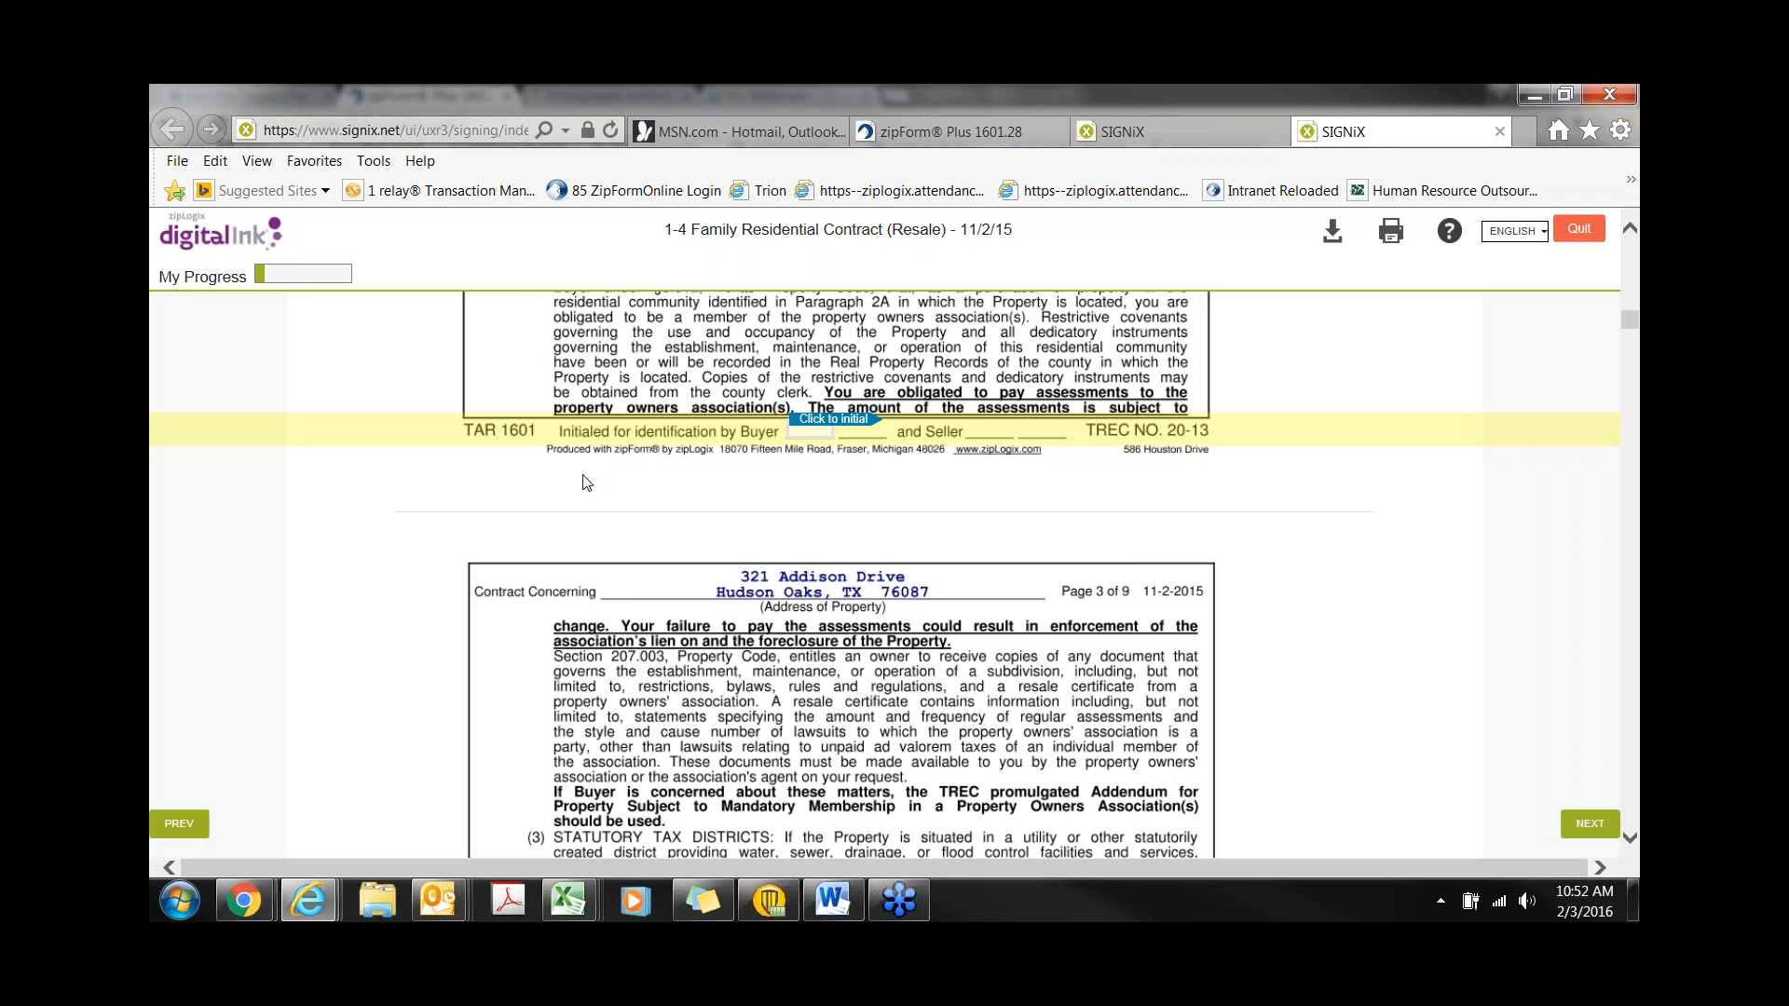
pyautogui.click(813, 430)
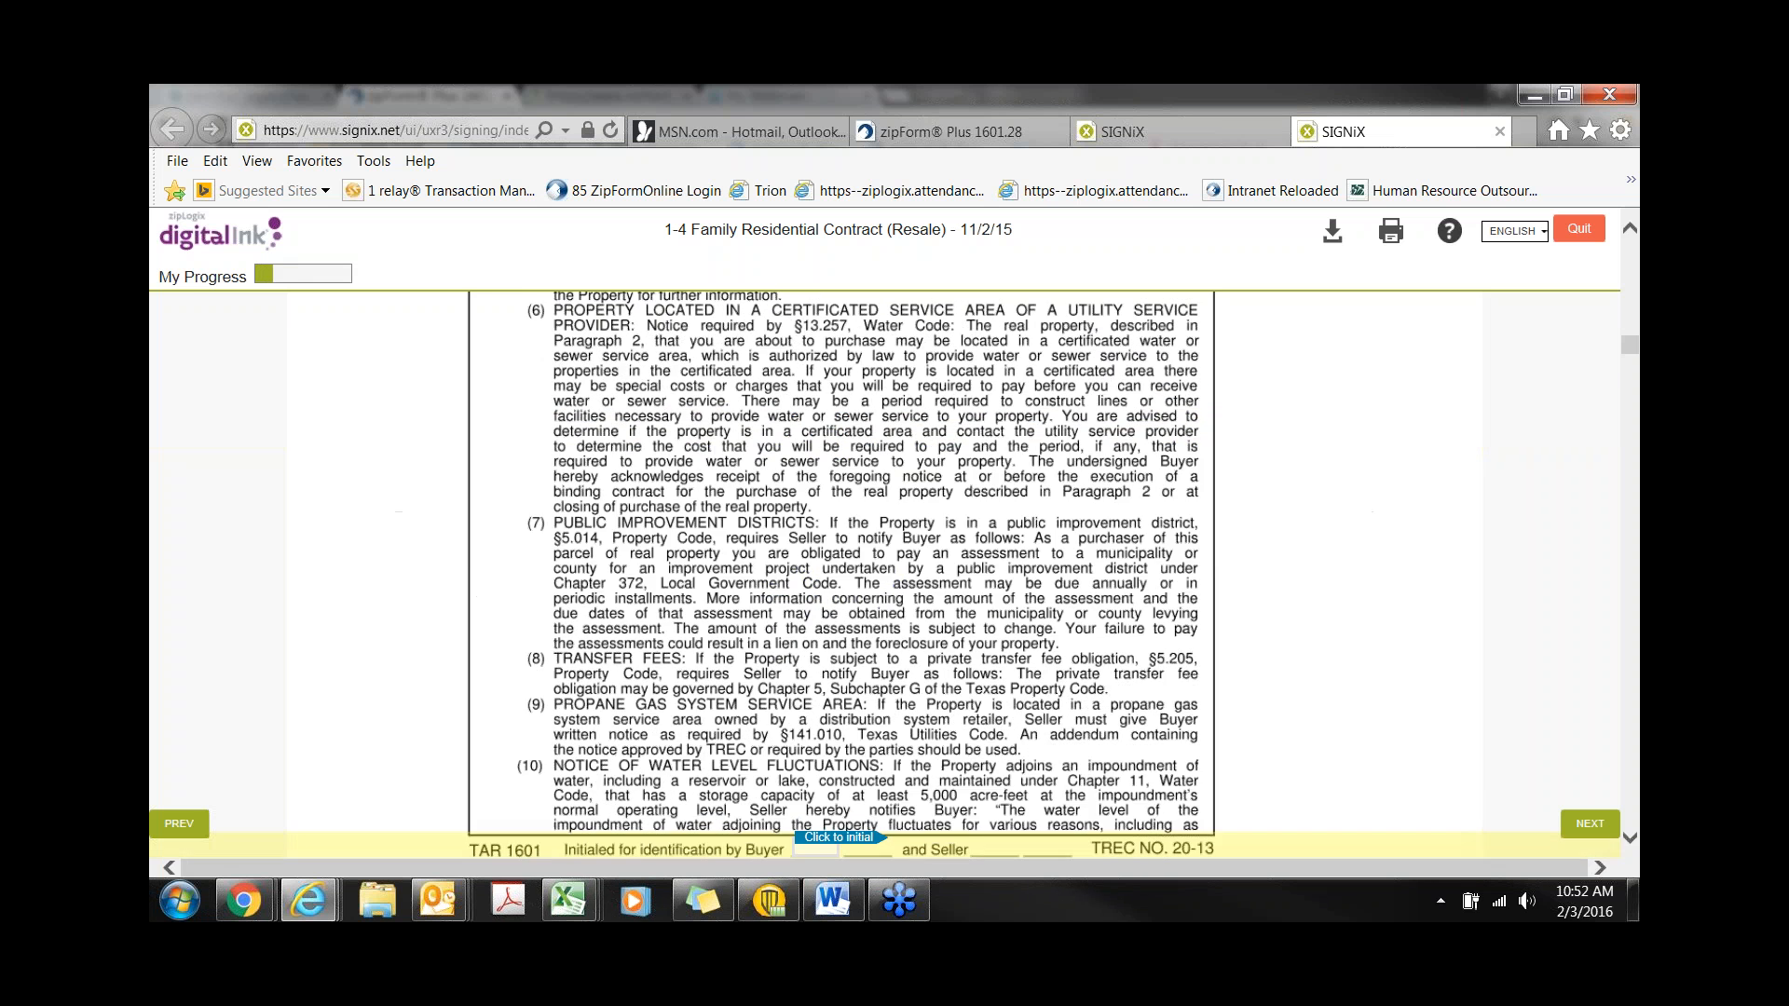
pyautogui.click(835, 430)
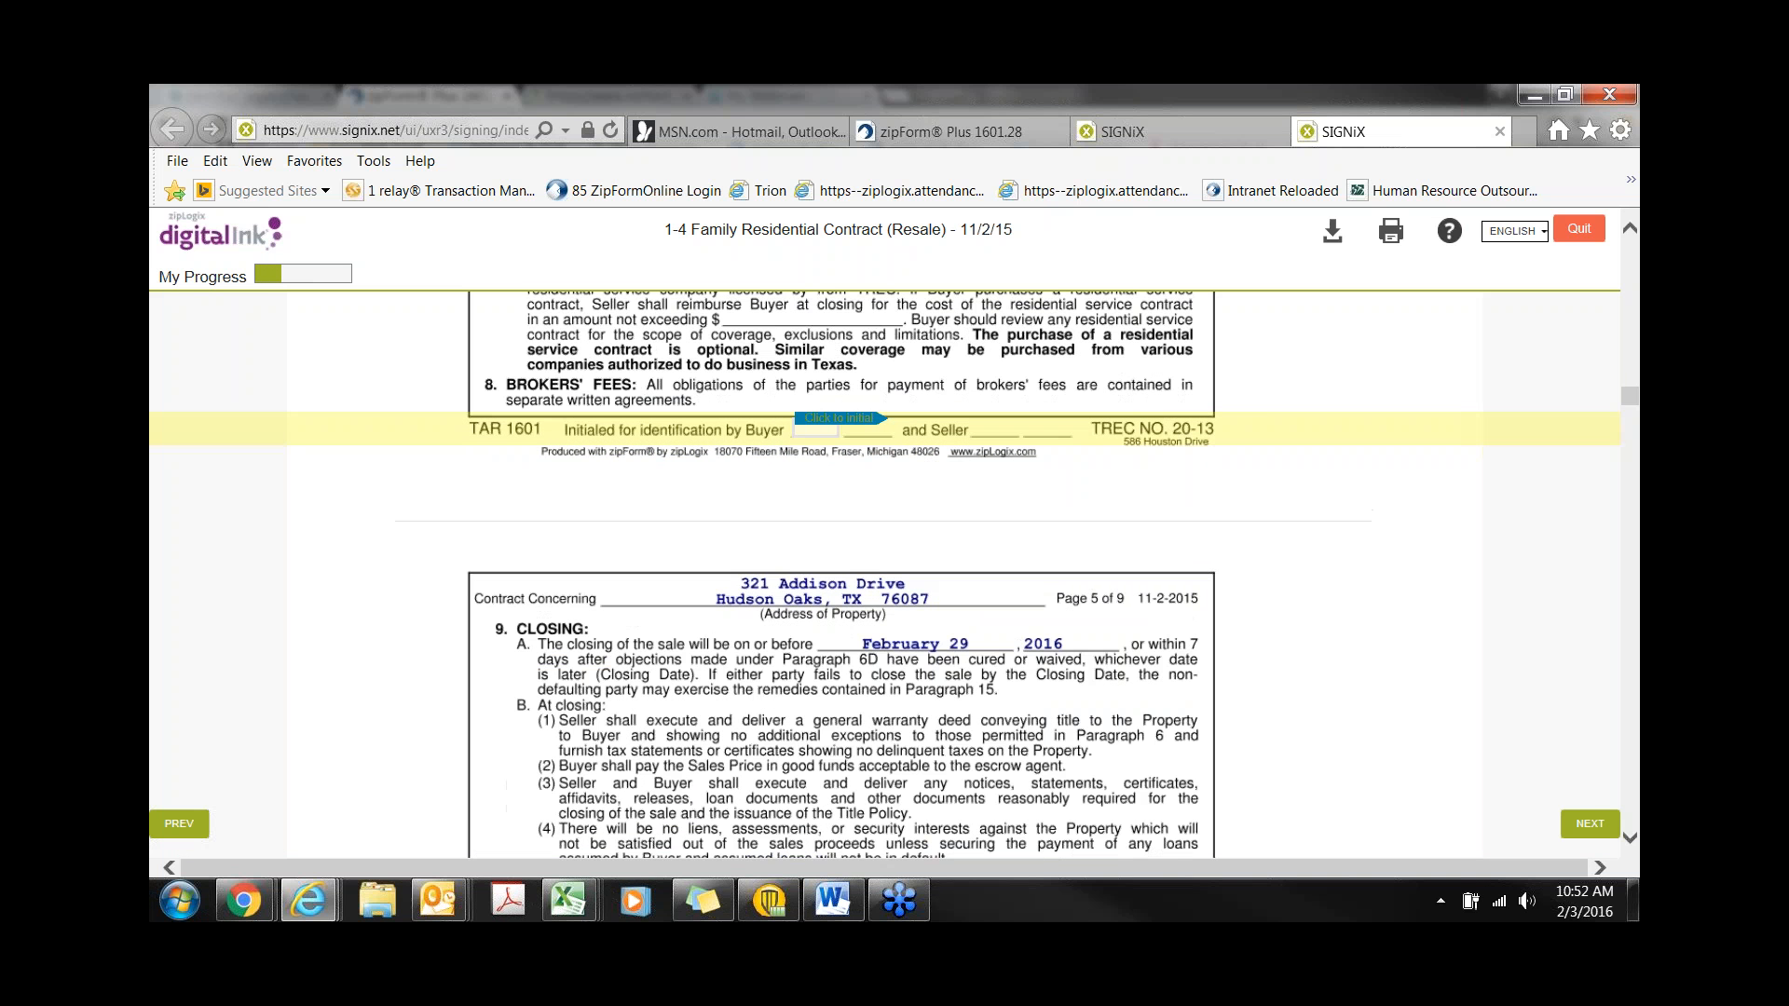
pyautogui.click(835, 430)
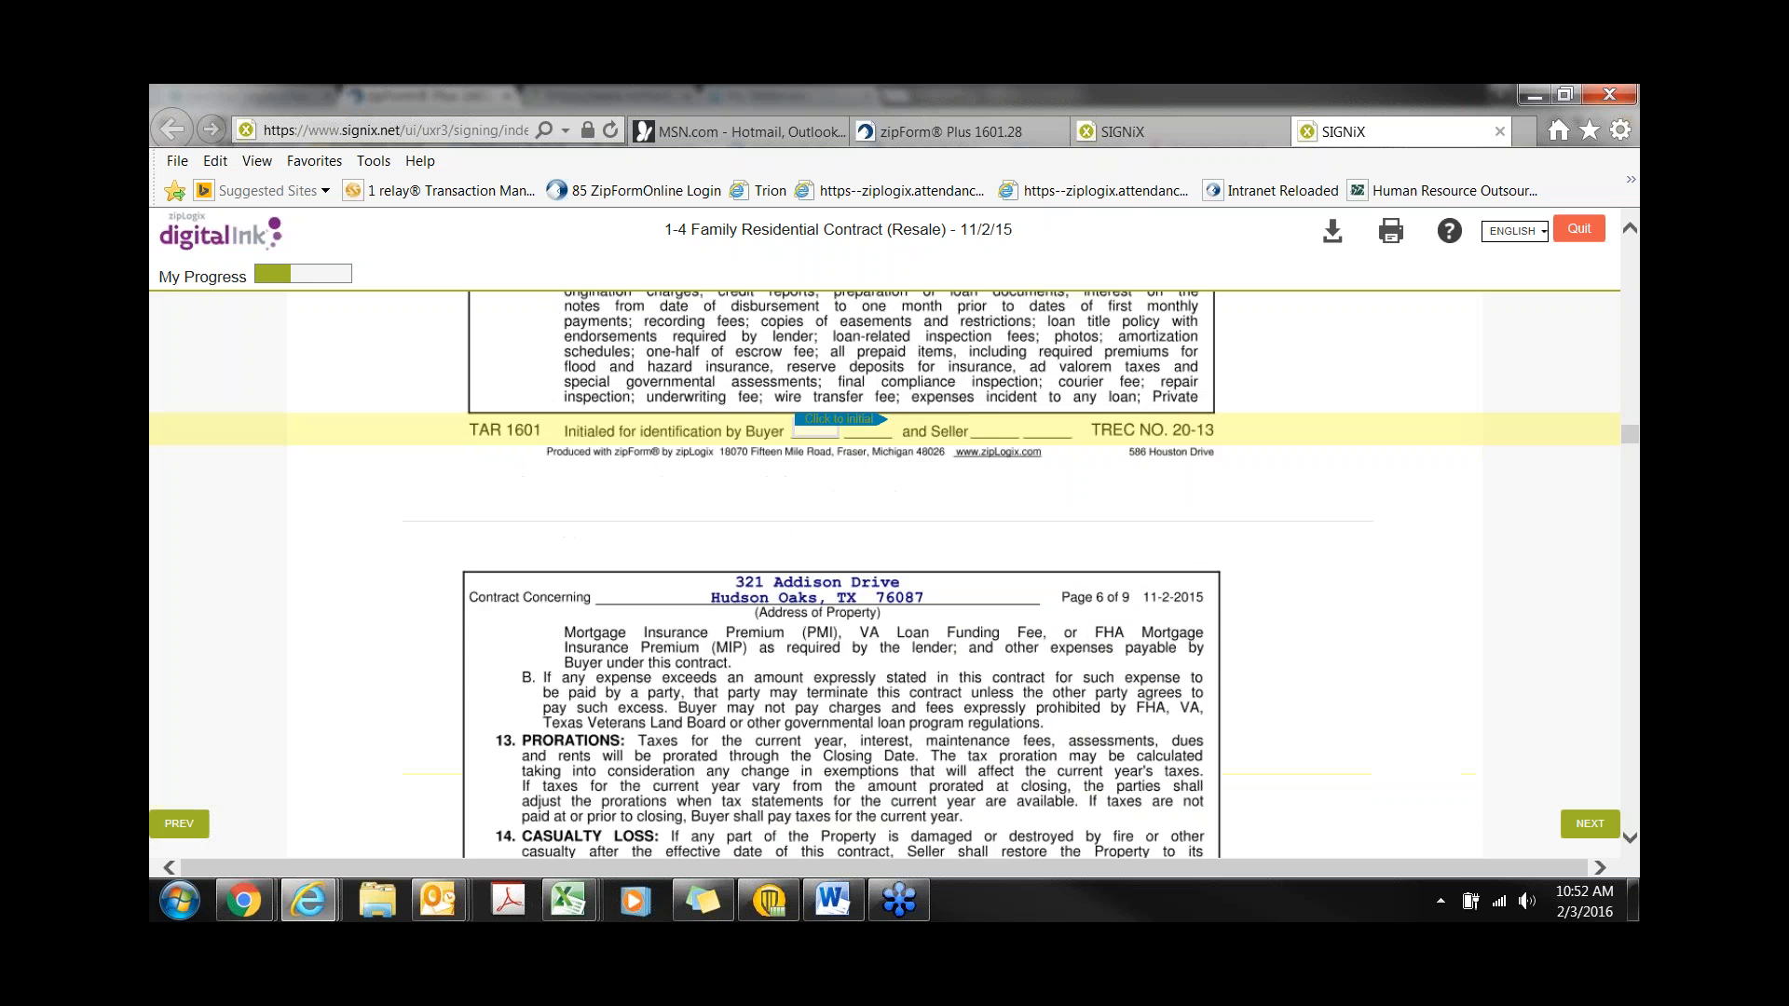
pyautogui.click(835, 430)
pyautogui.click(835, 431)
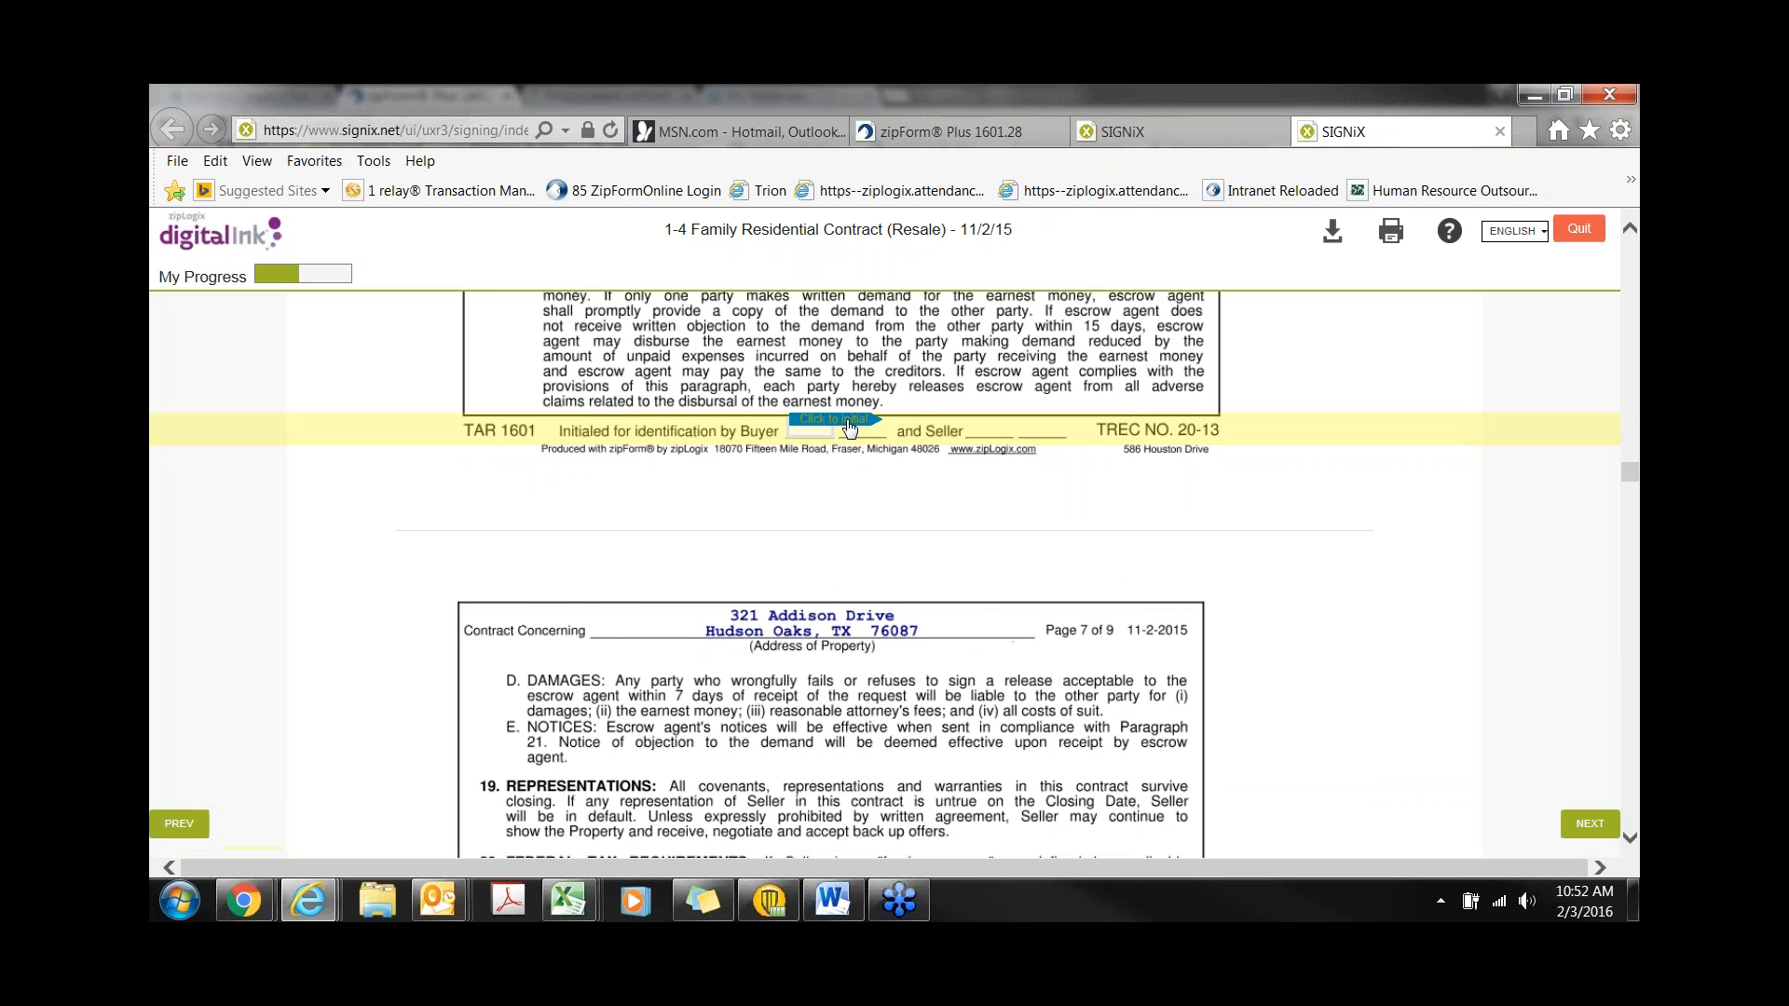
pyautogui.click(835, 431)
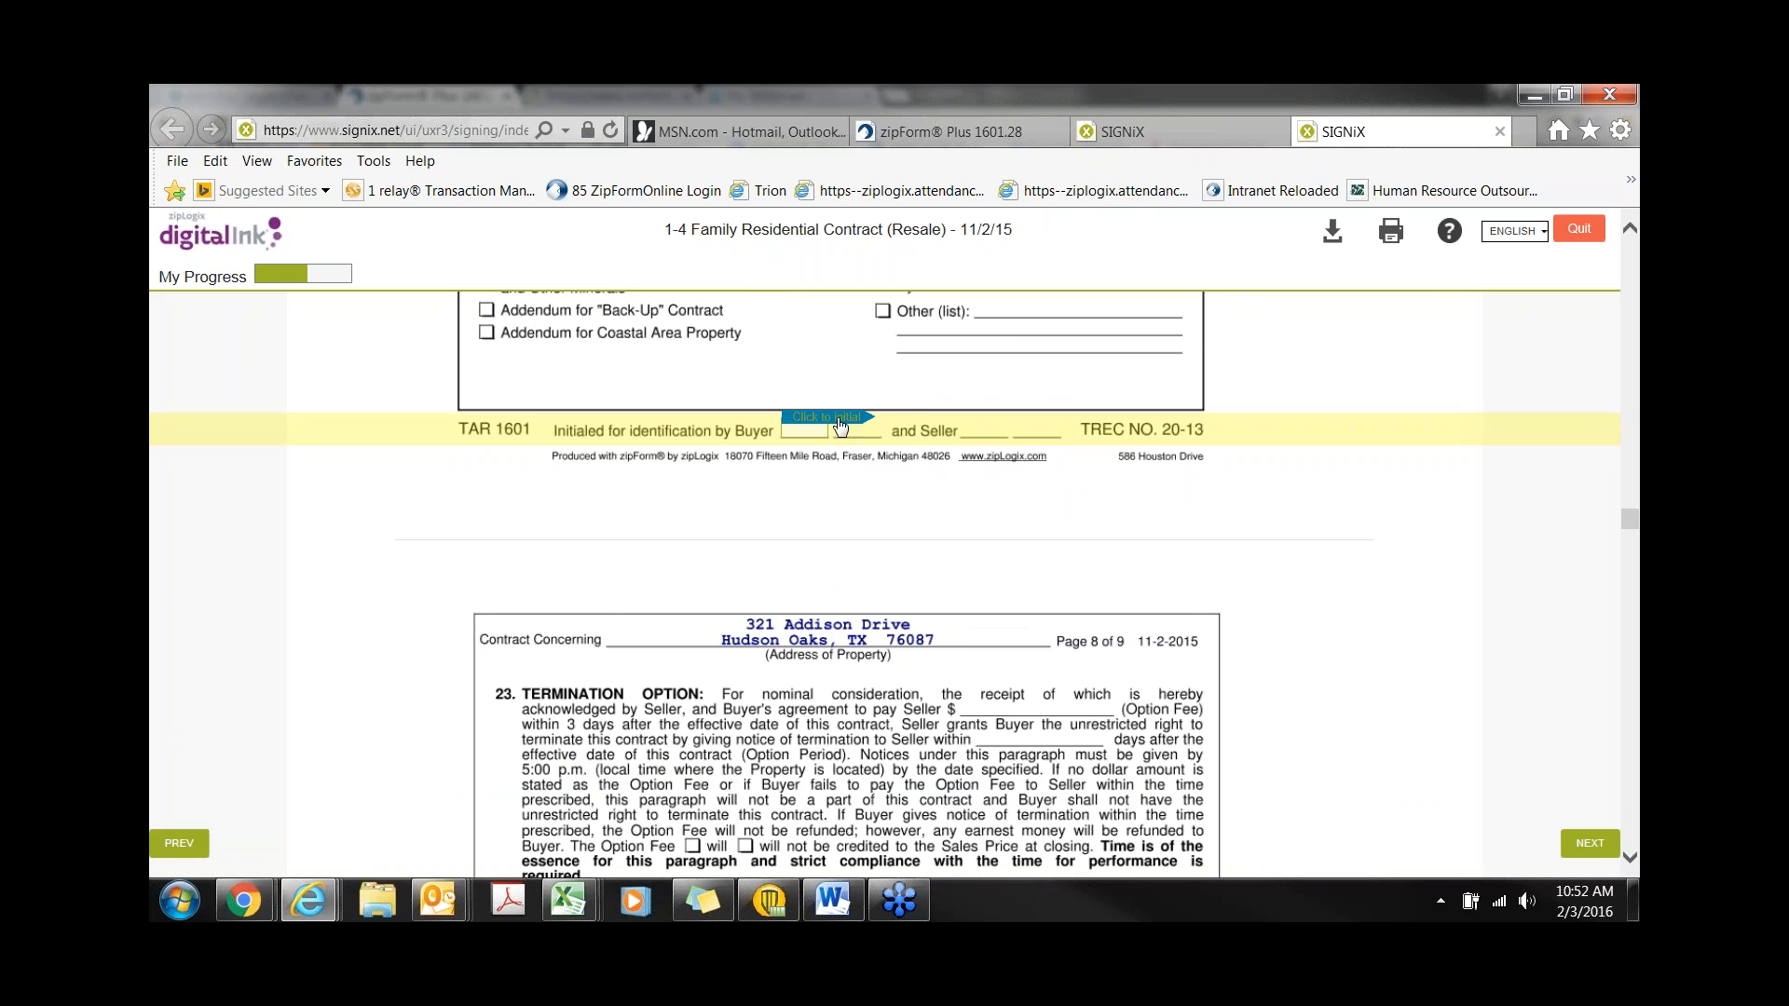
pyautogui.click(577, 428)
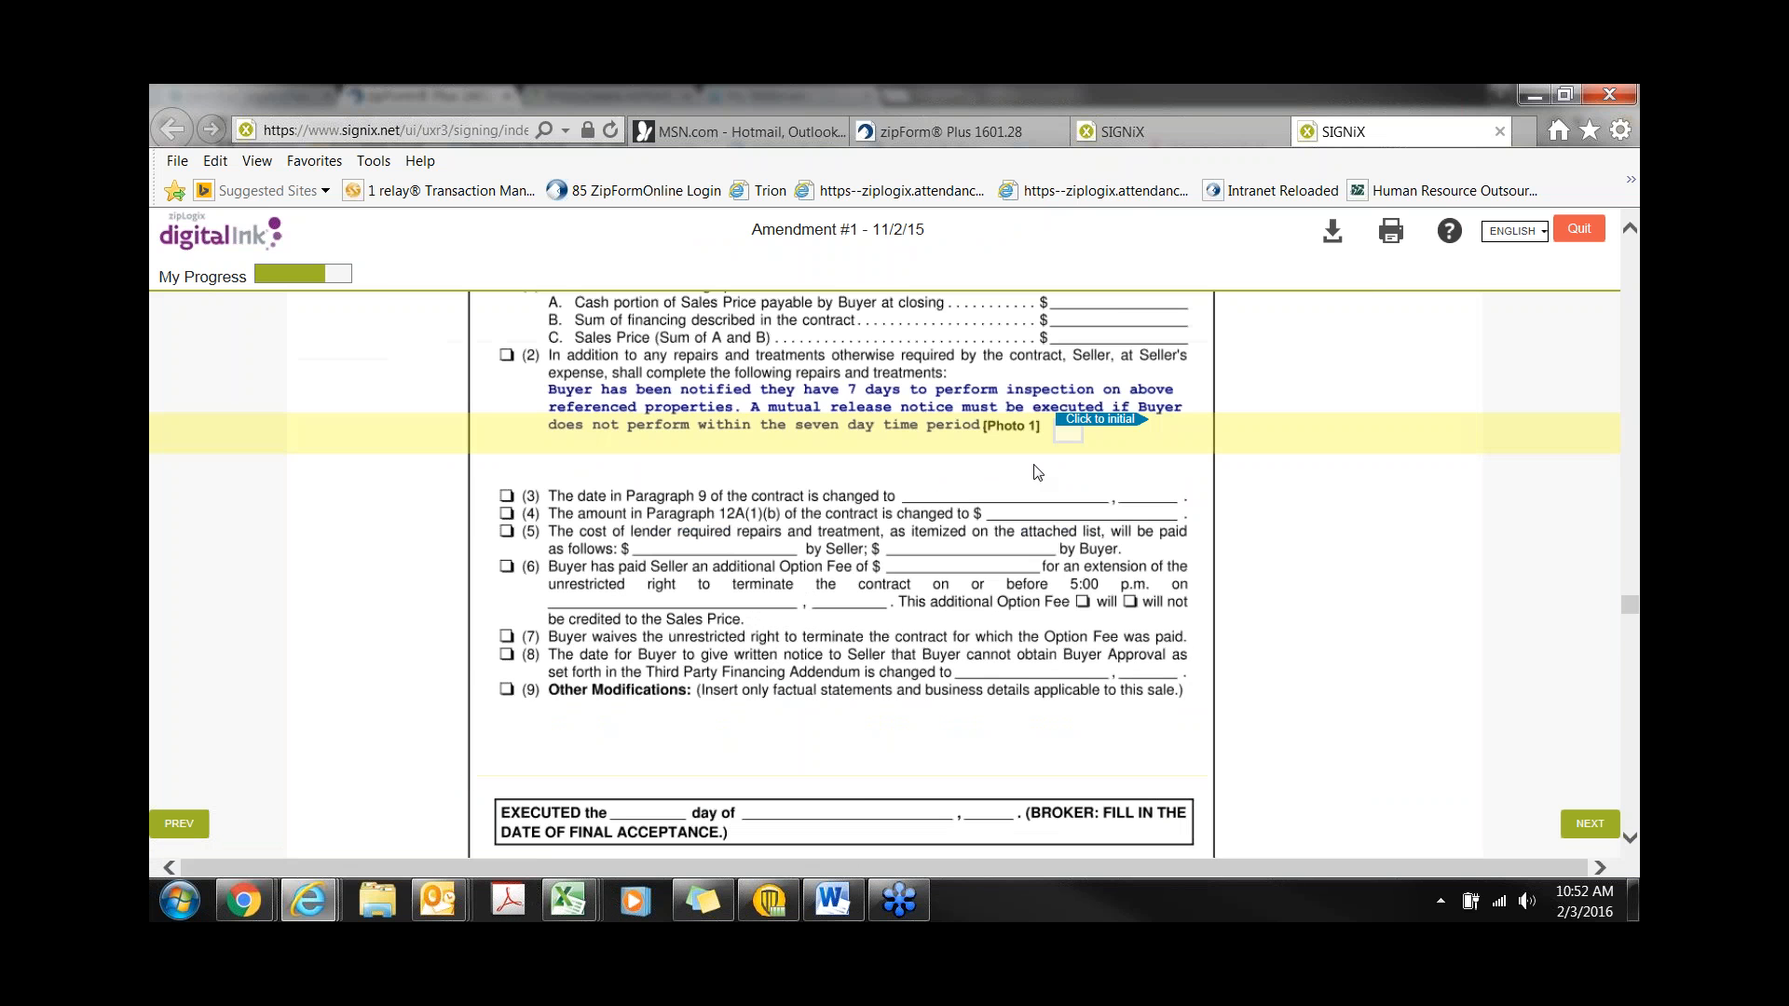
# - Initial and sign Amendment #1, then sign the Home Inspection Report
pyautogui.click(1091, 427)
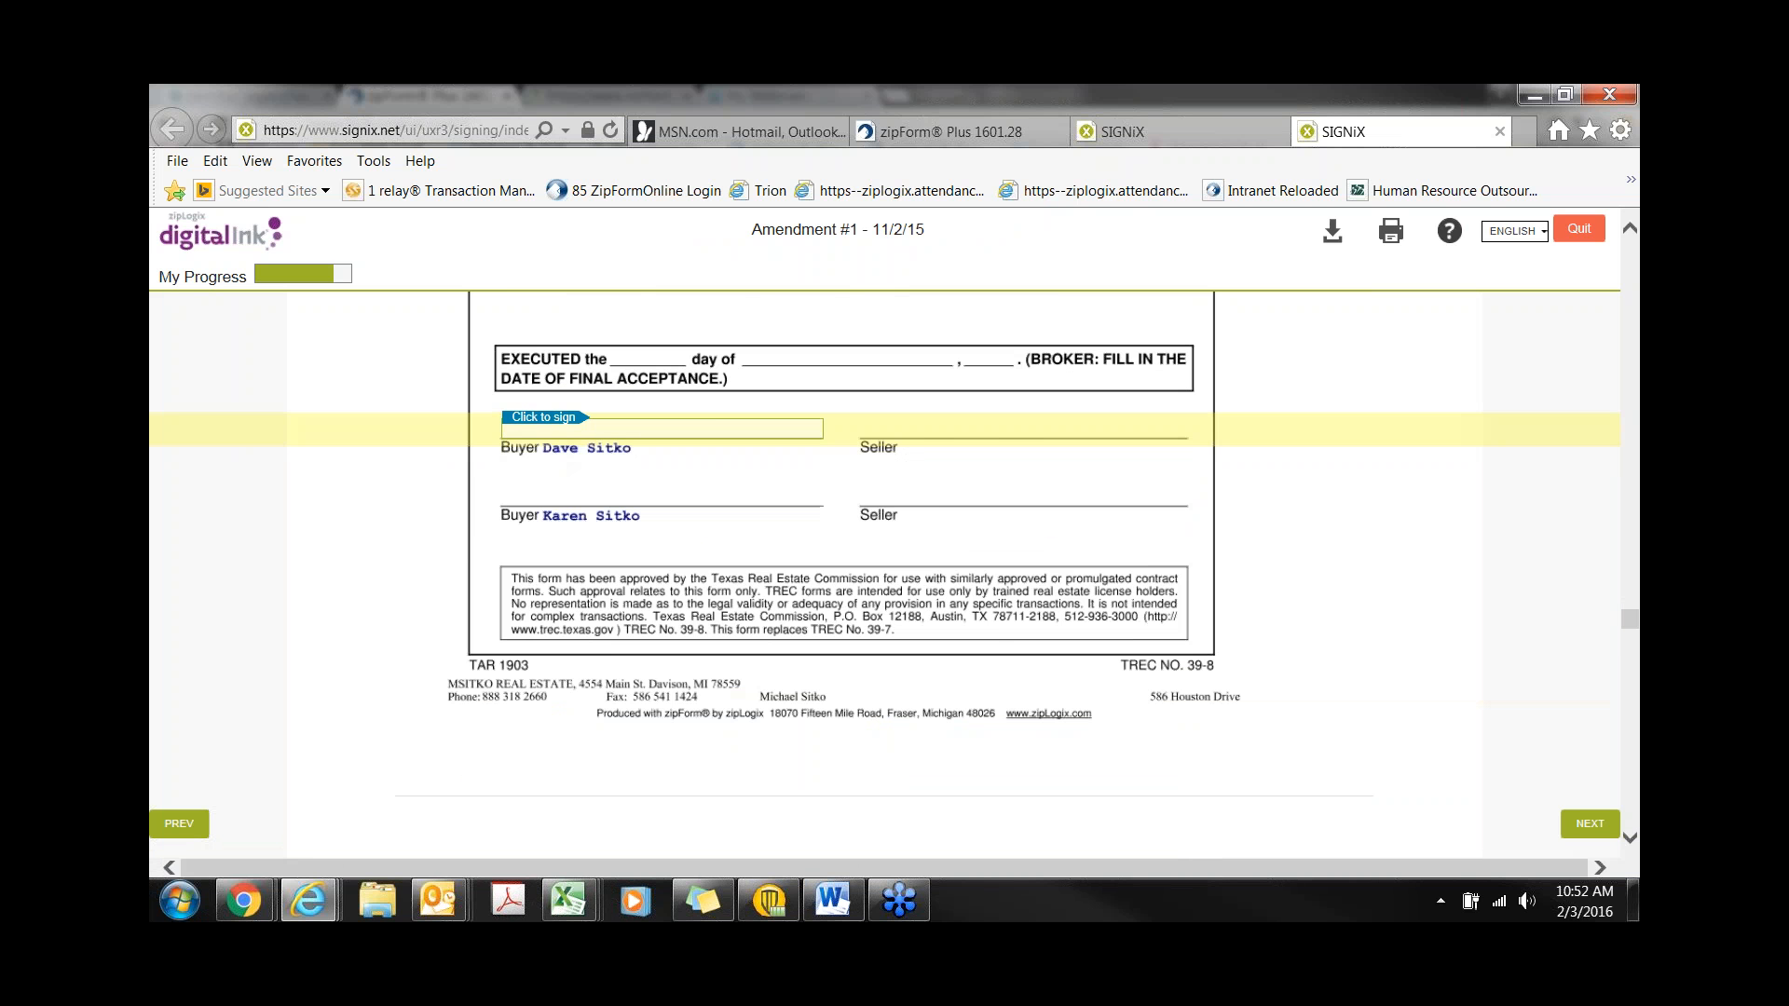
pyautogui.click(555, 433)
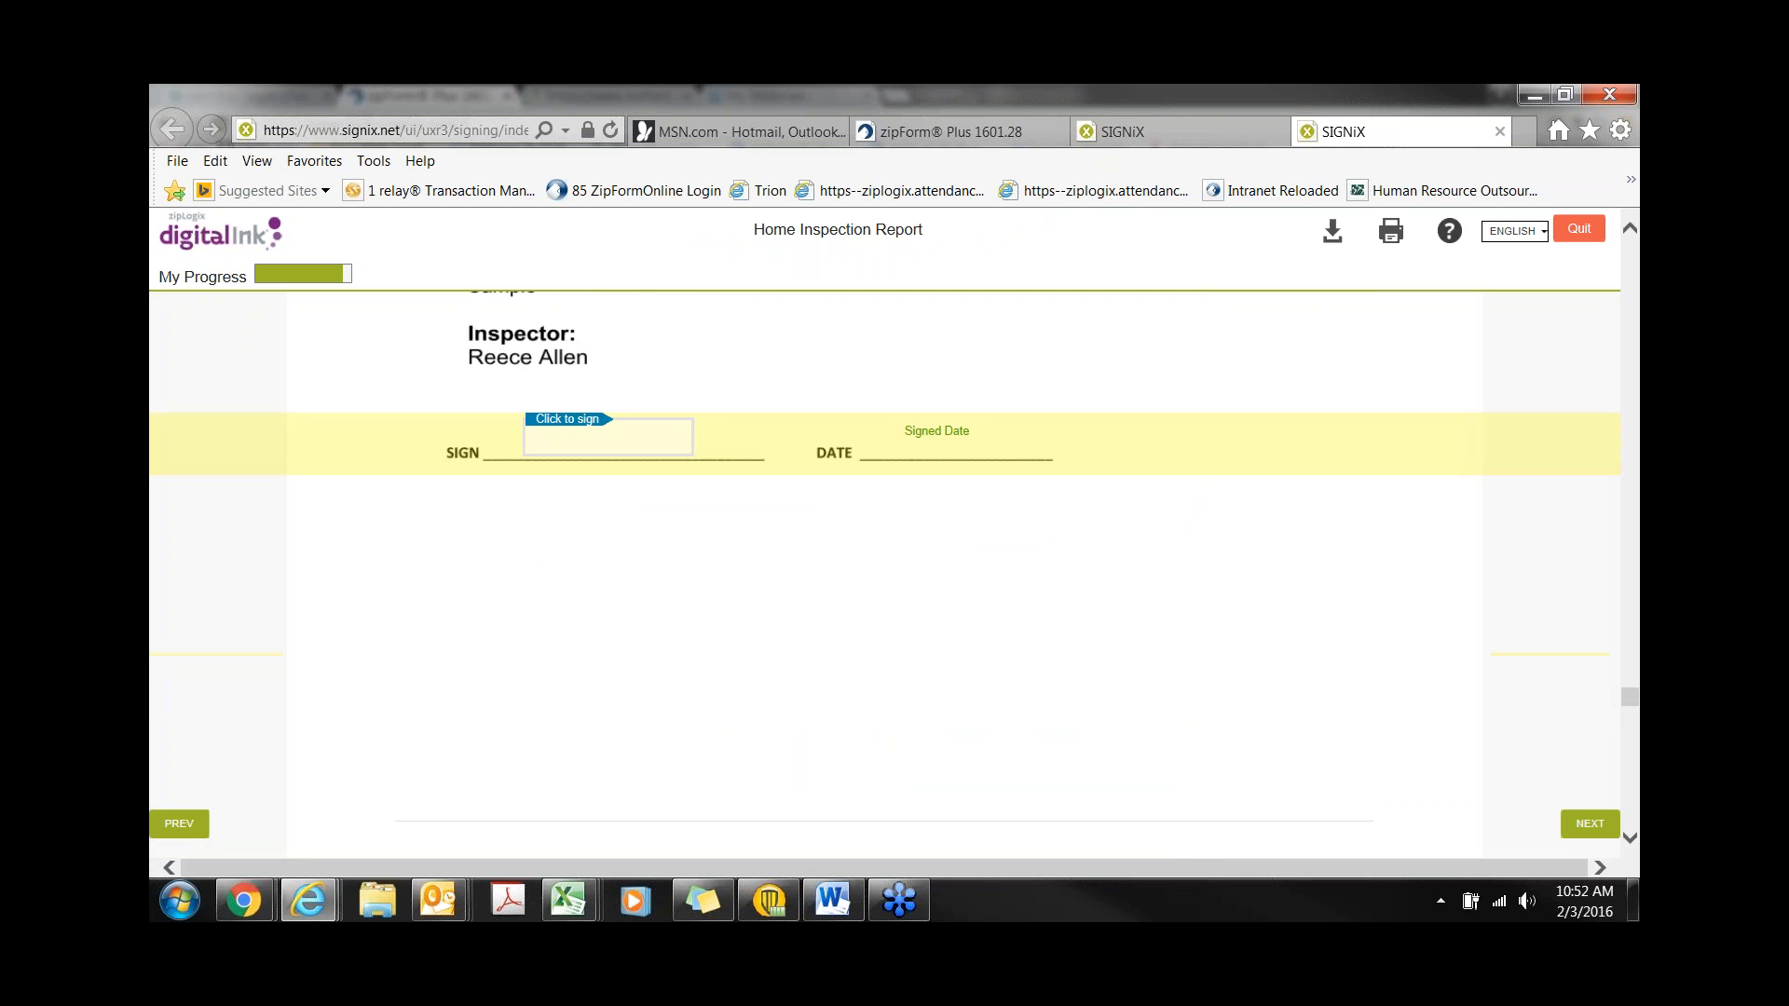
pyautogui.click(557, 432)
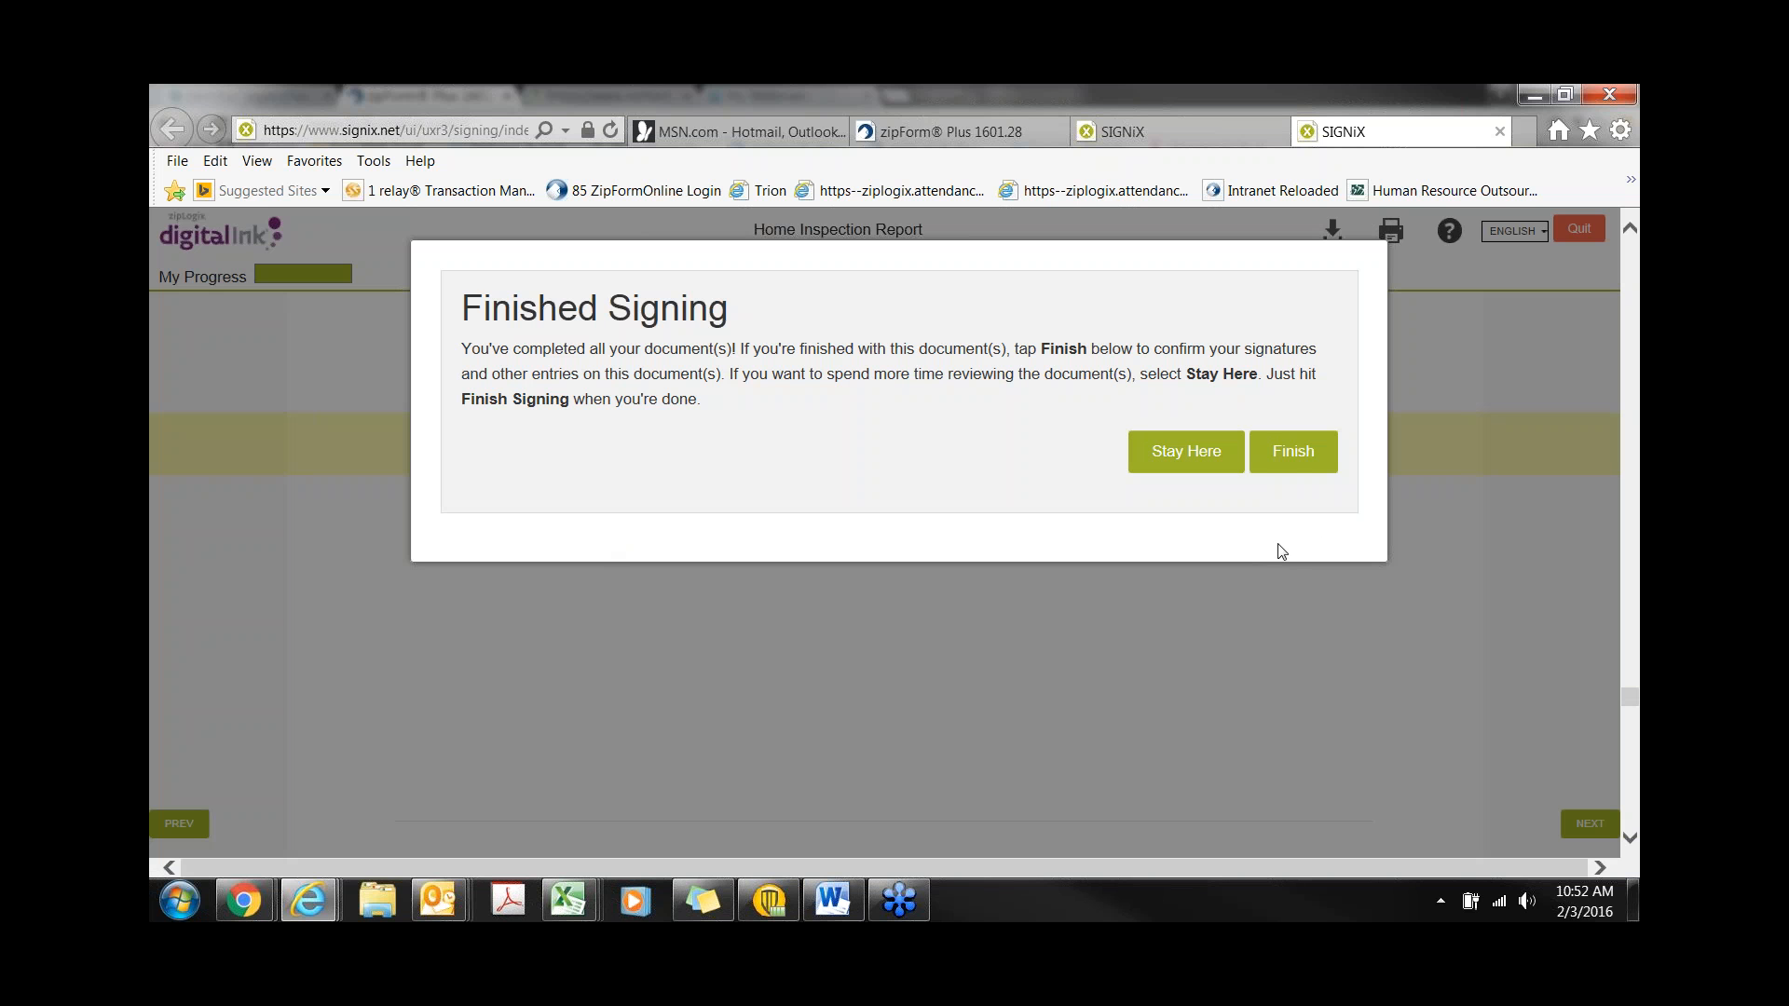
# - Submit the signed documents, look through them, and exit the e-signature session
pyautogui.click(1302, 461)
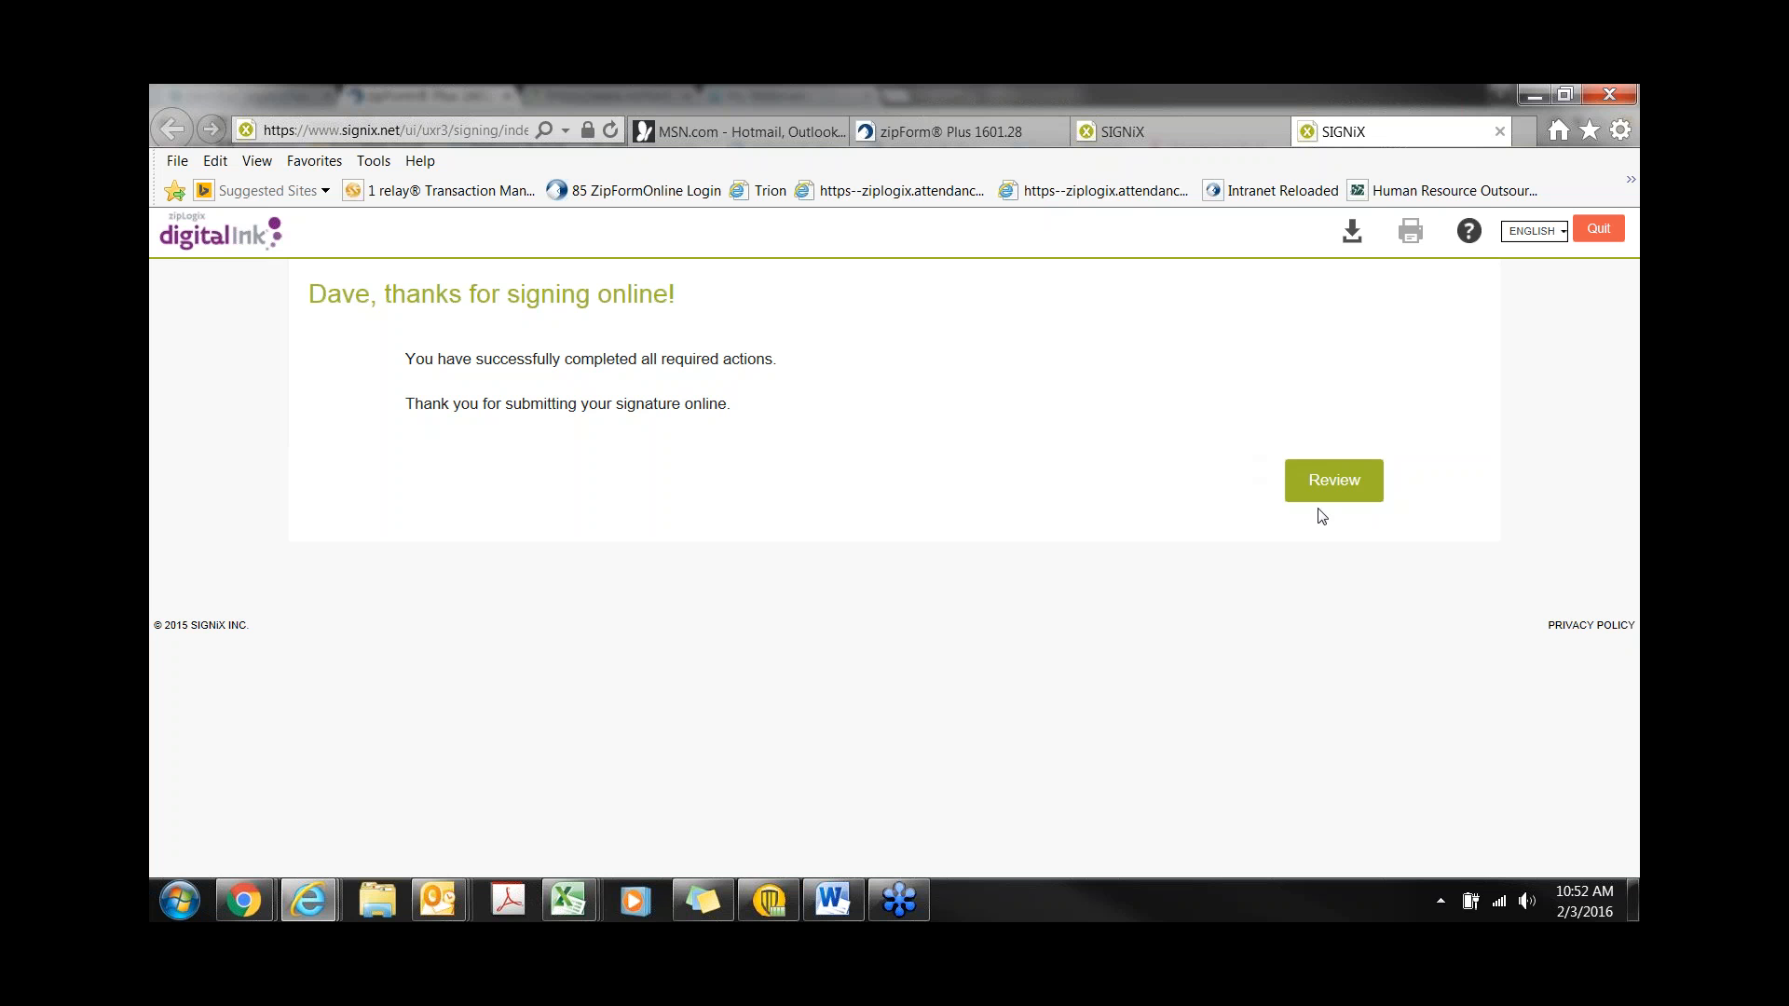
pyautogui.click(1332, 483)
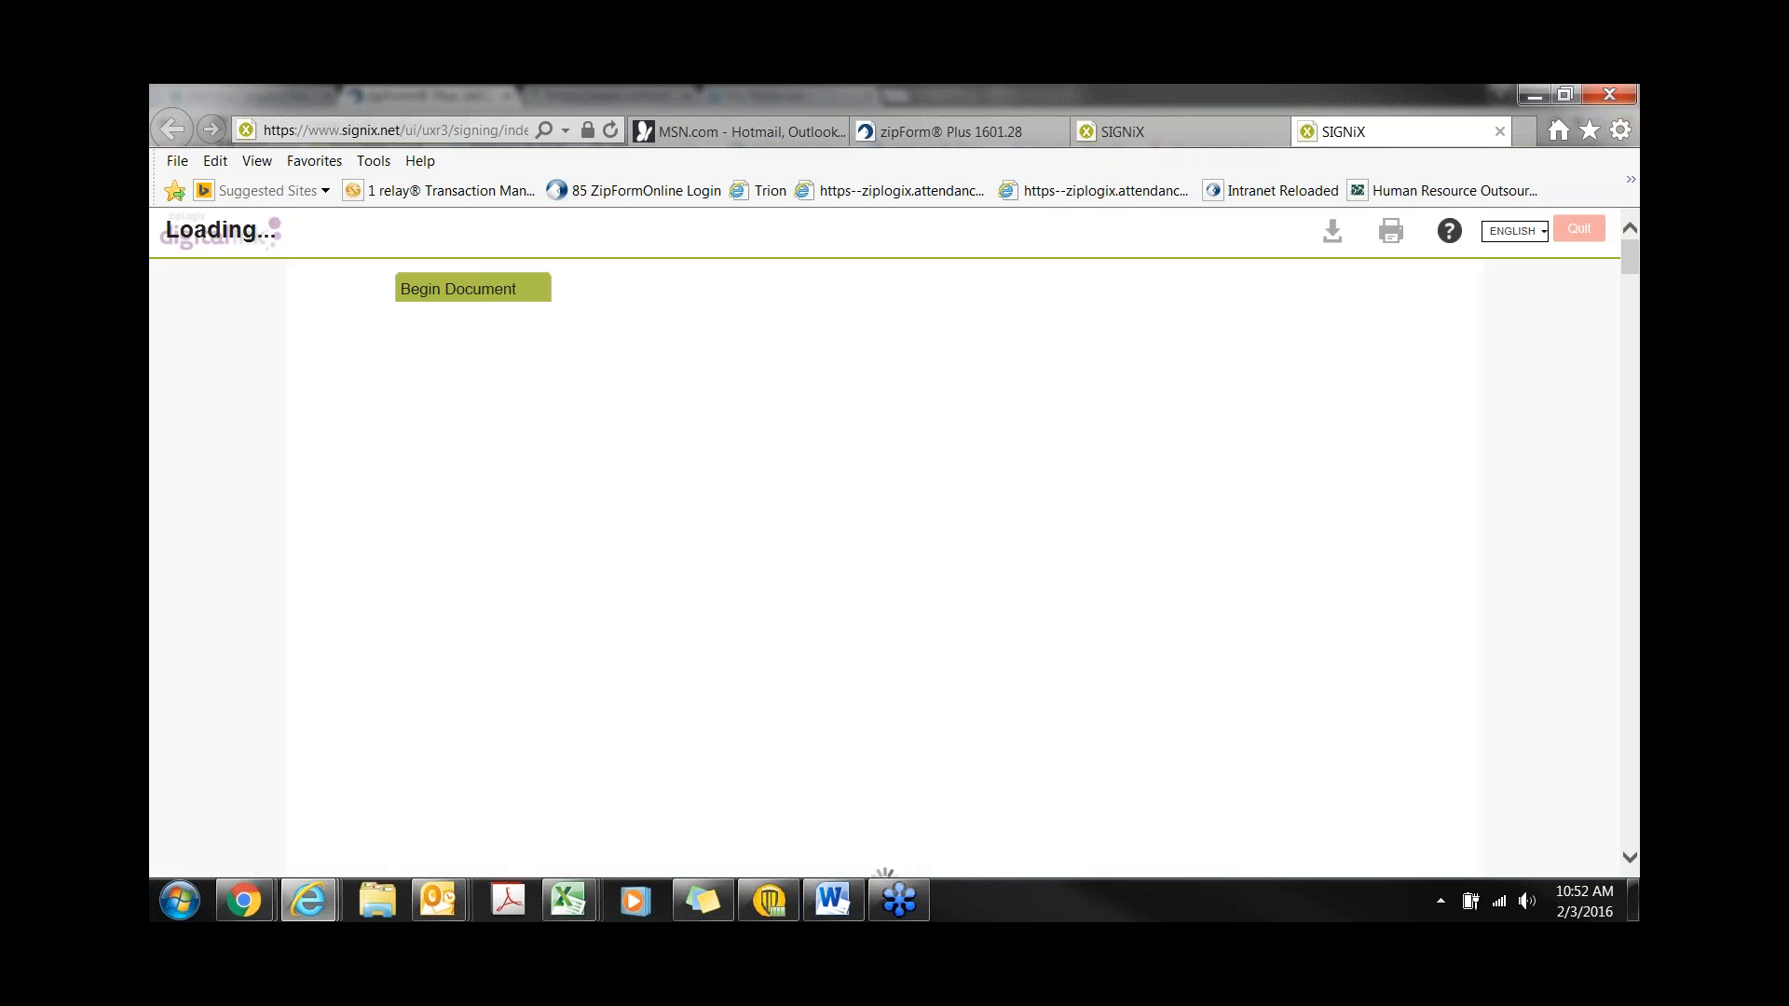
pyautogui.scroll(-1, 938, 615)
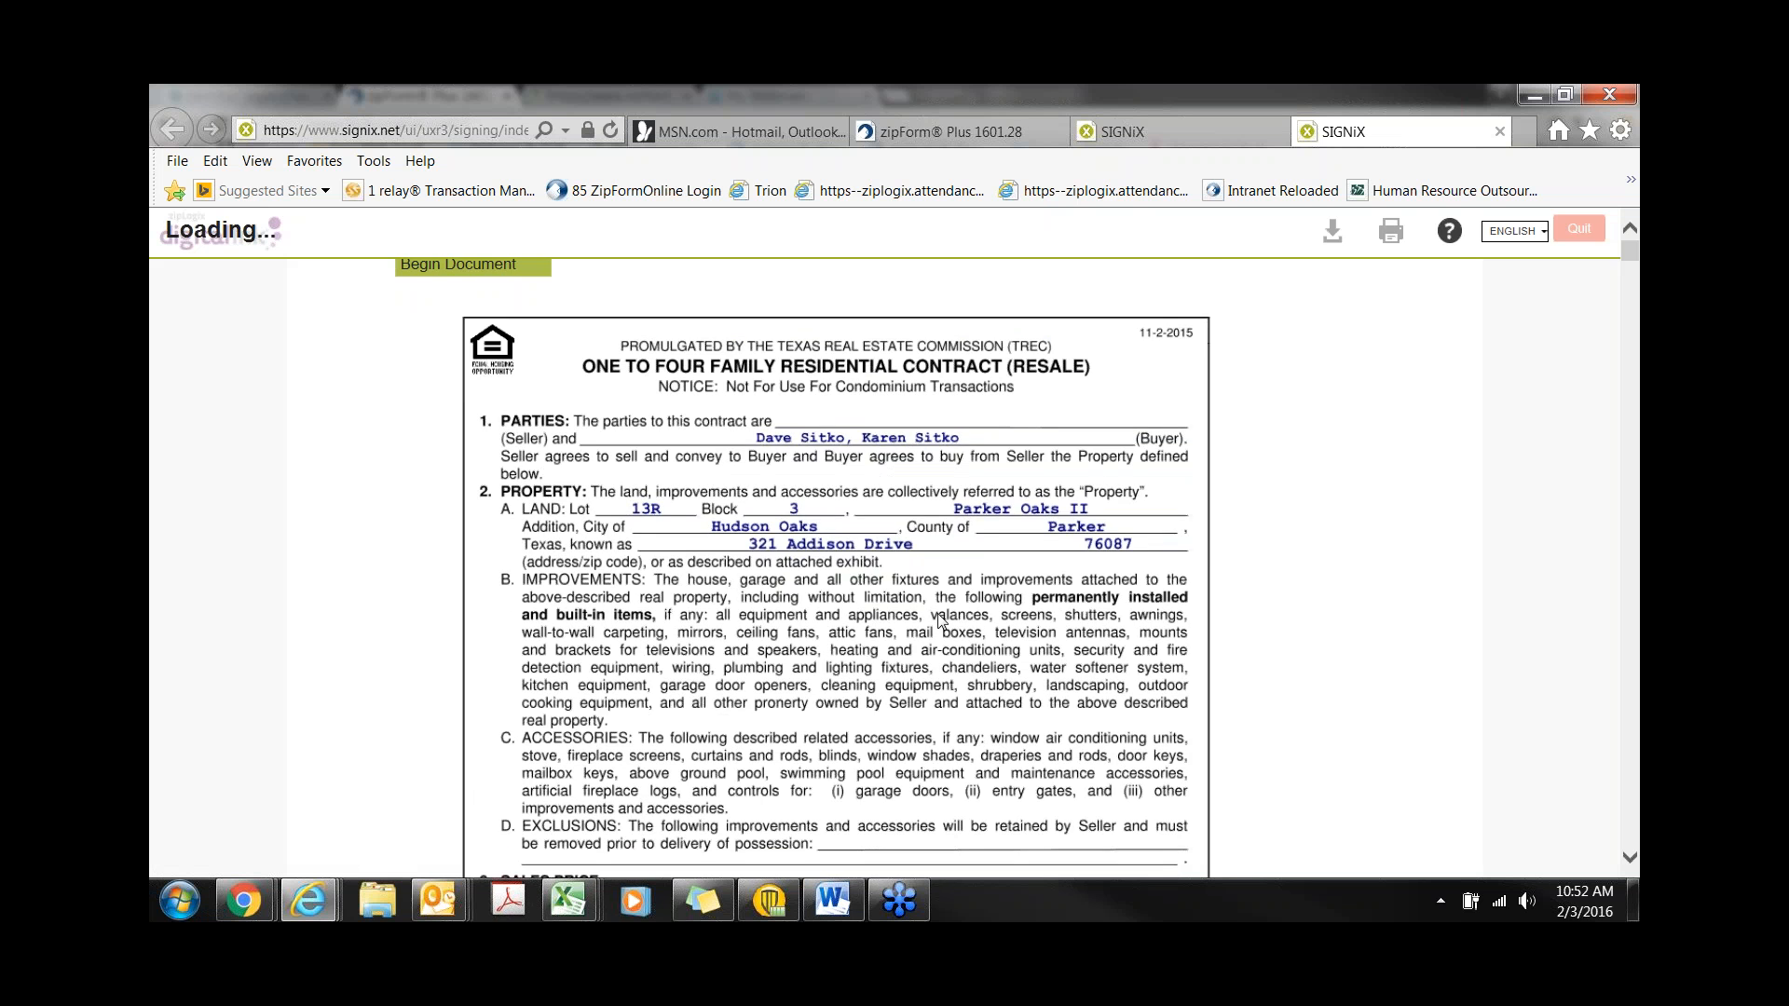
pyautogui.scroll(-10, 939, 619)
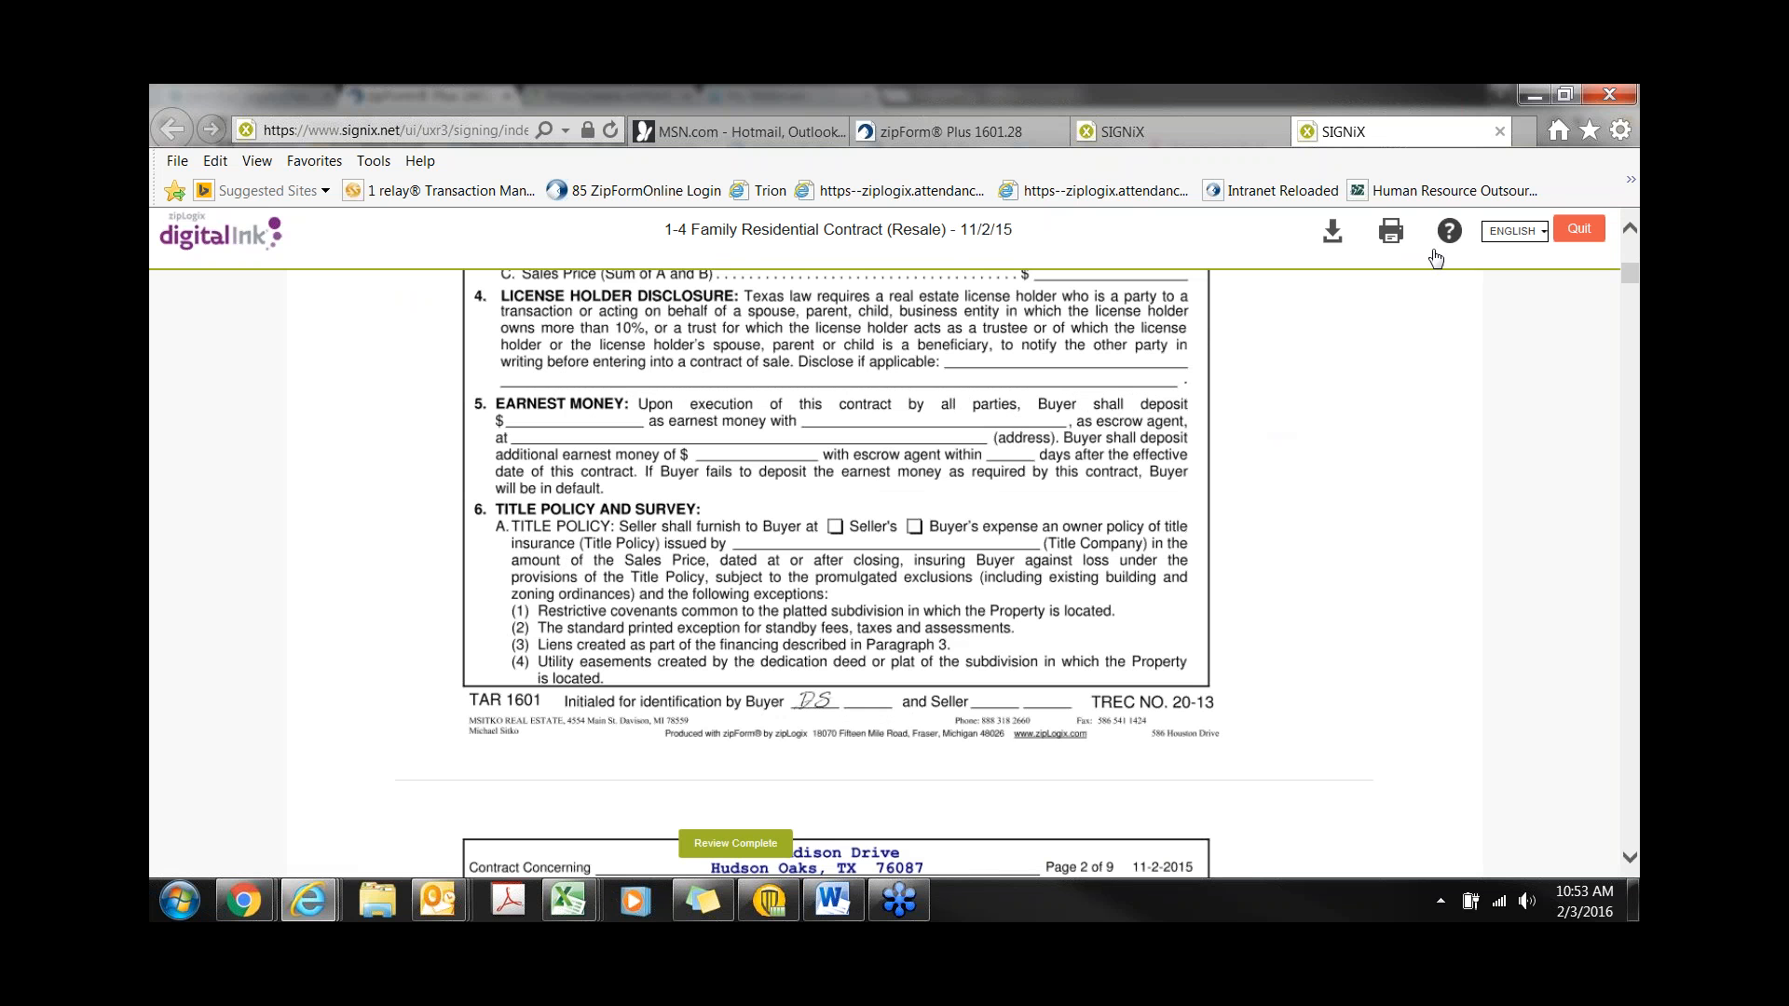
pyautogui.click(1582, 230)
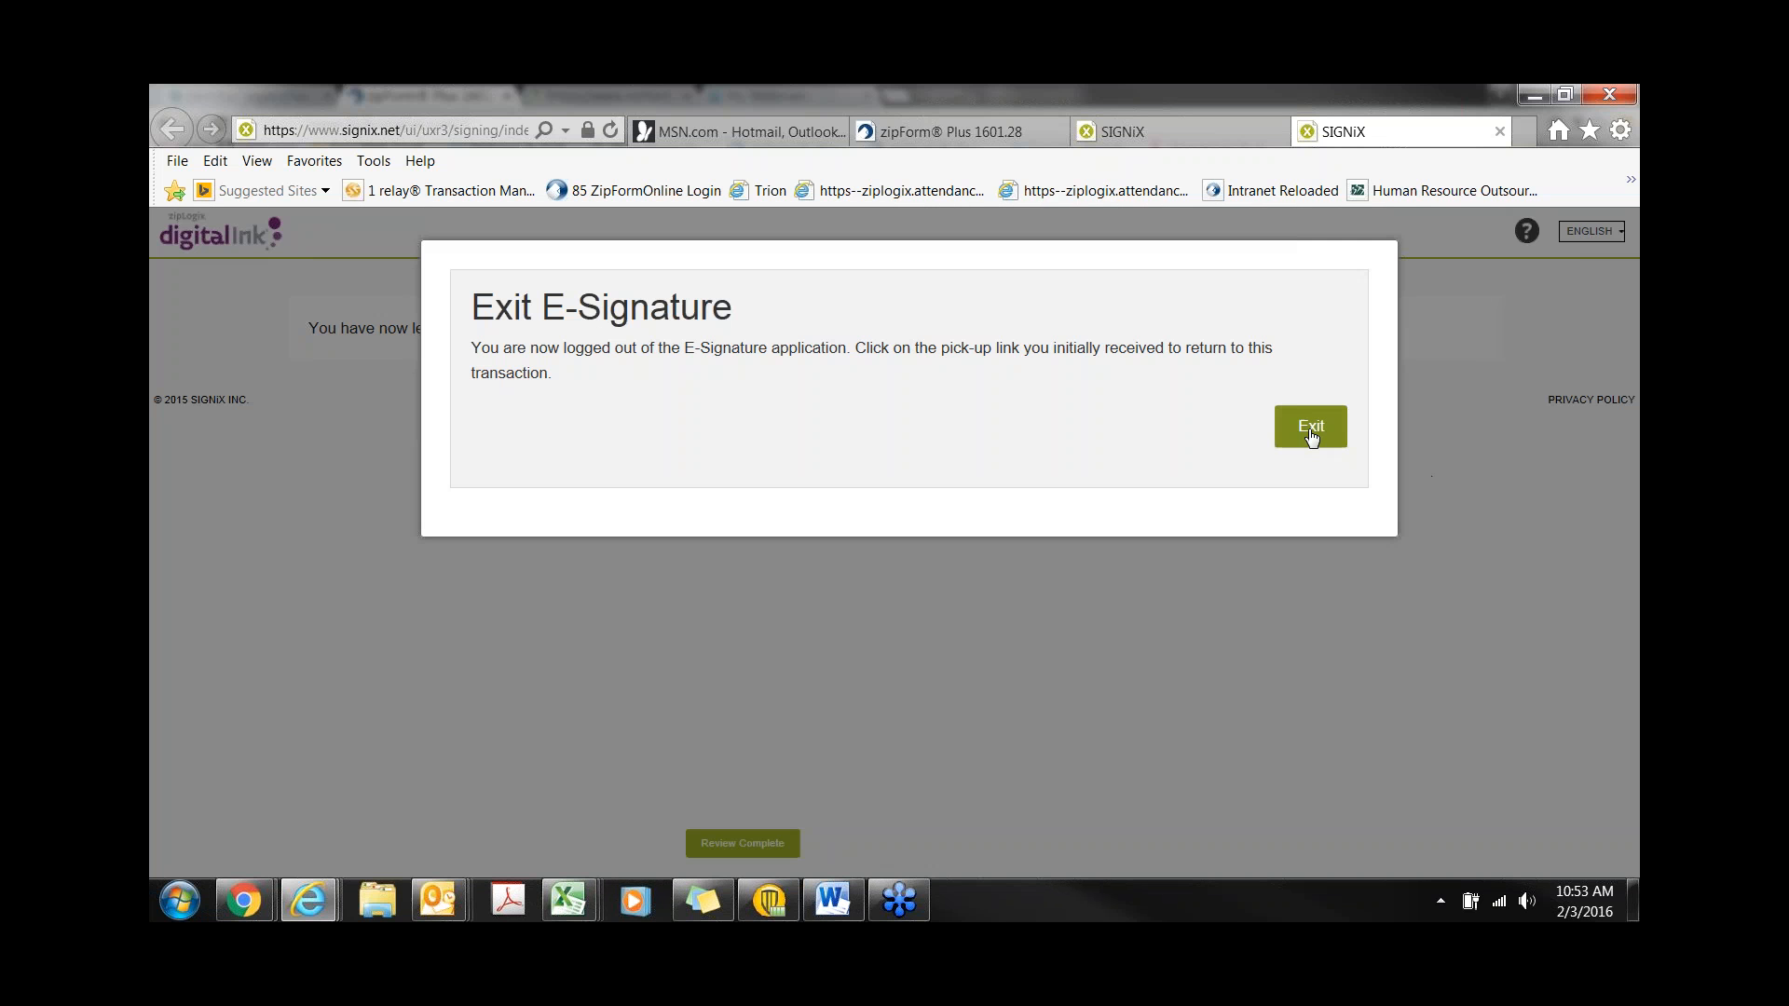
pyautogui.click(1311, 428)
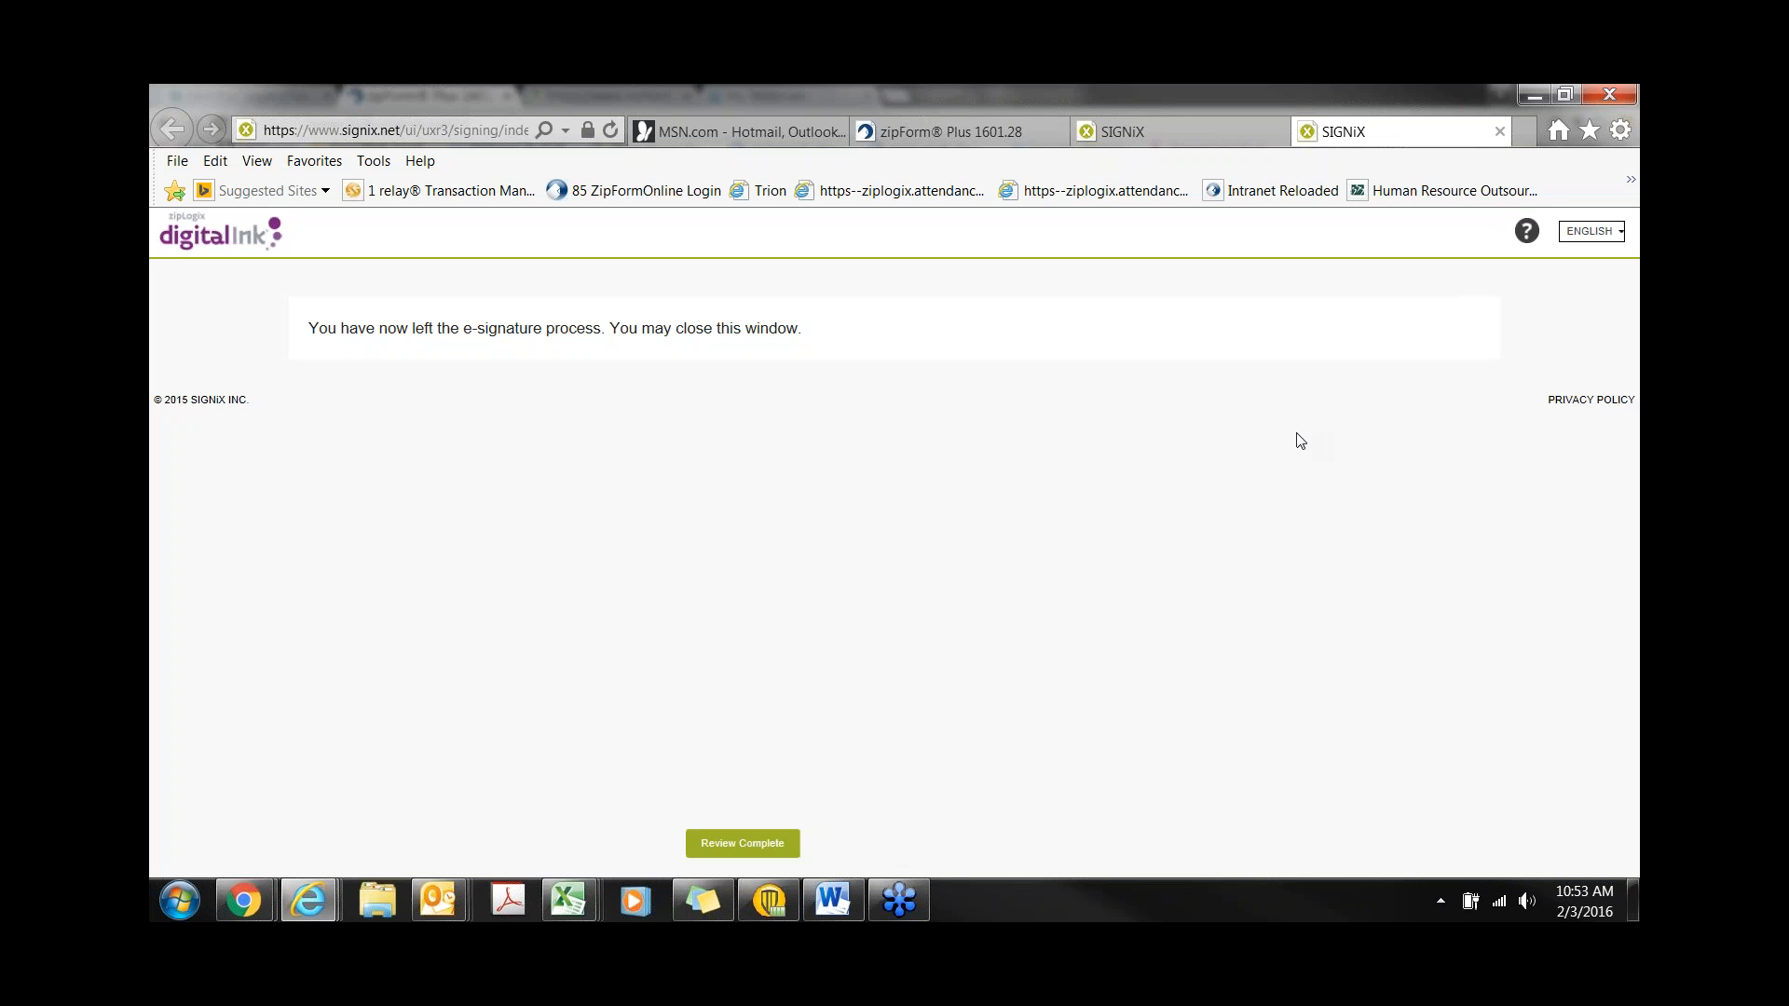
# - Return to zipForm Plus, view the document-set-complete email, and open the notifications list
pyautogui.moveTo(235, 912)
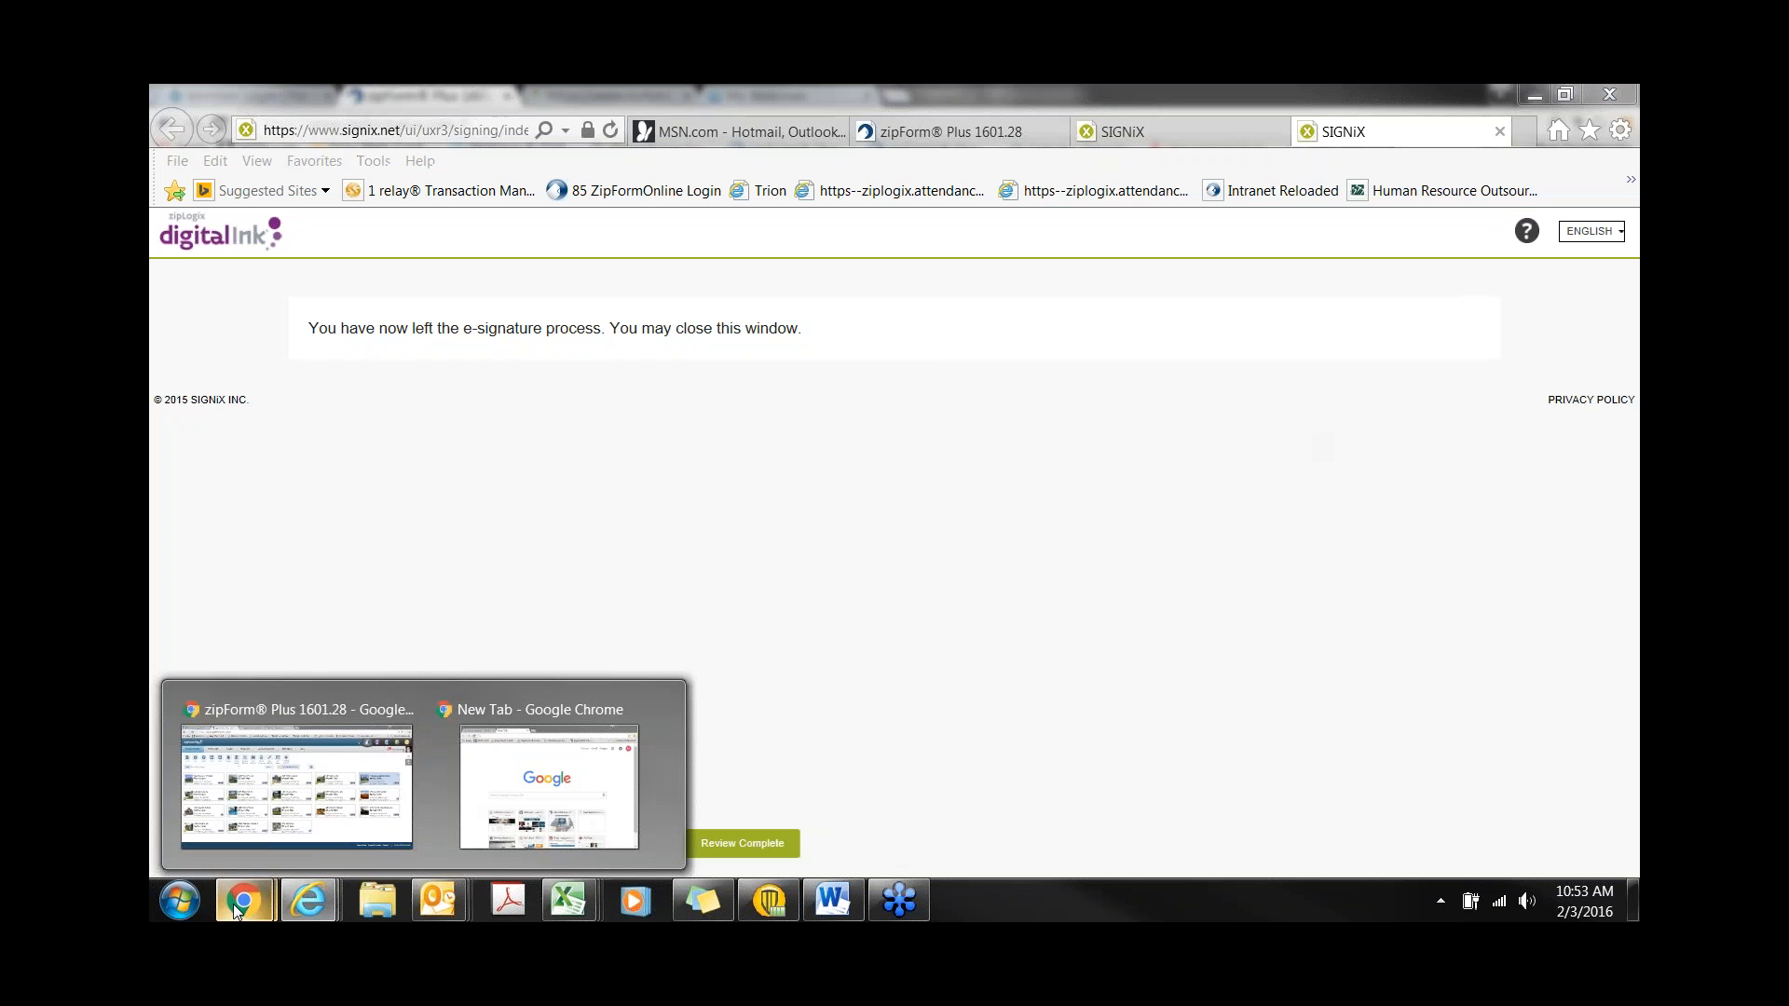
pyautogui.click(261, 843)
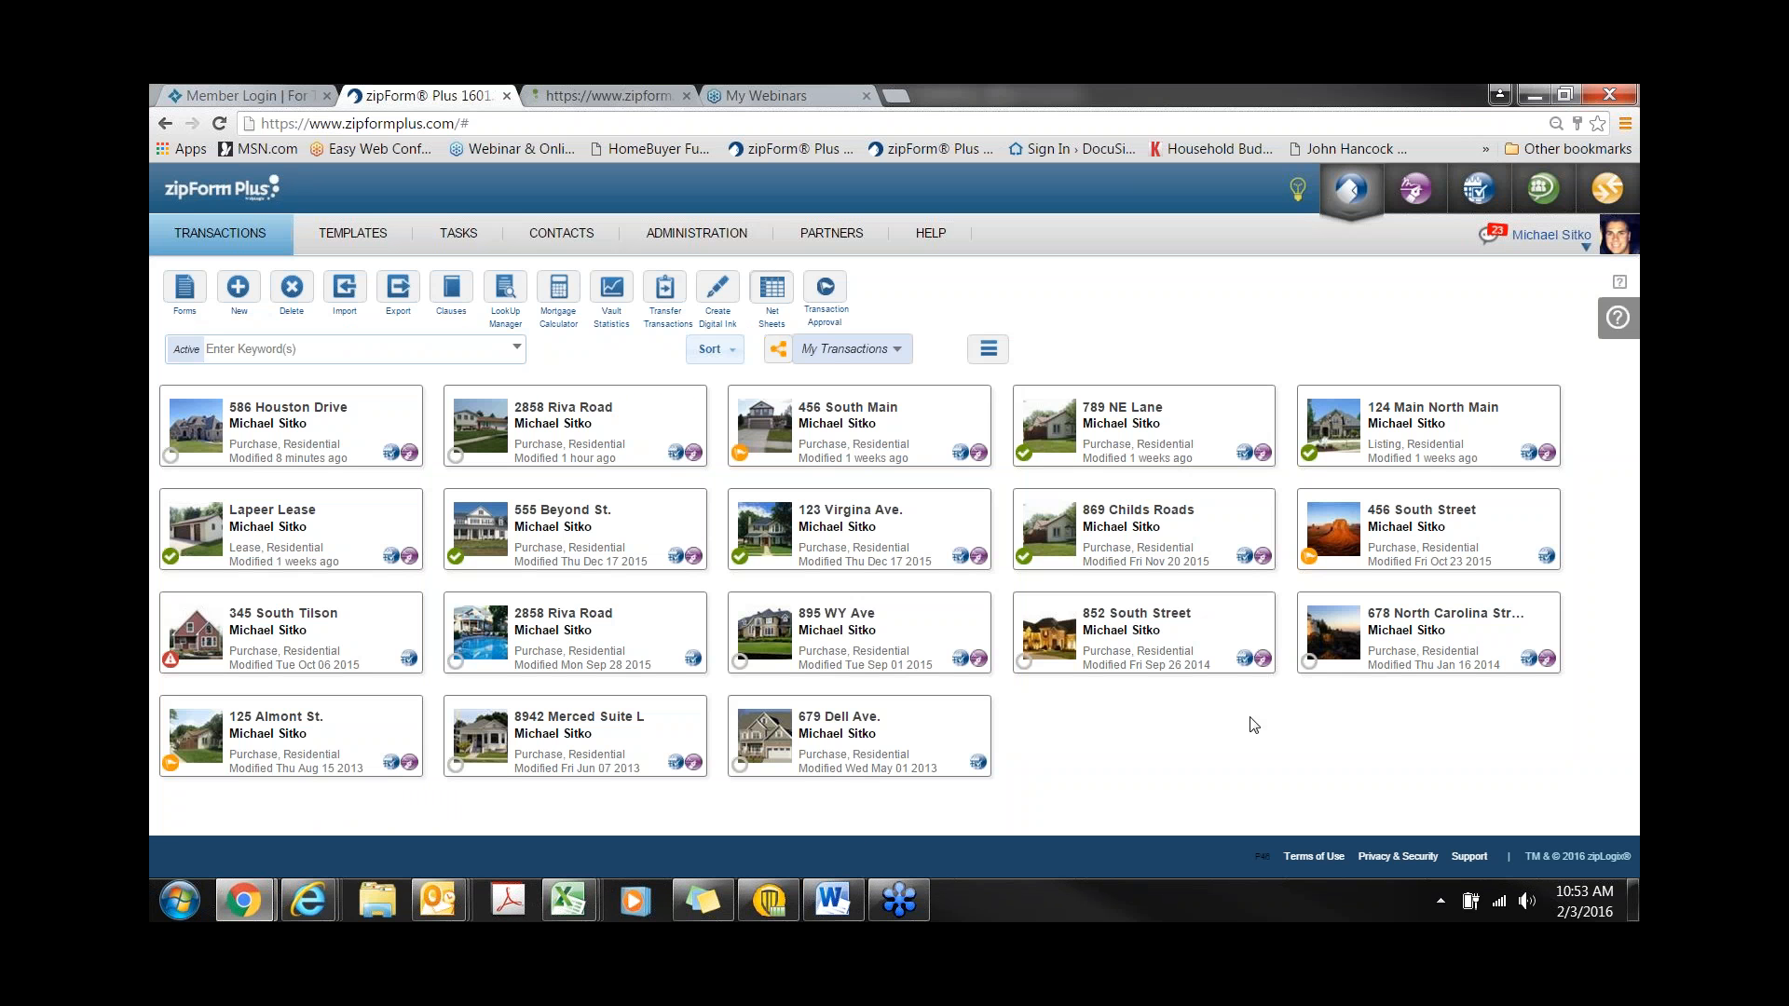
pyautogui.click(1491, 820)
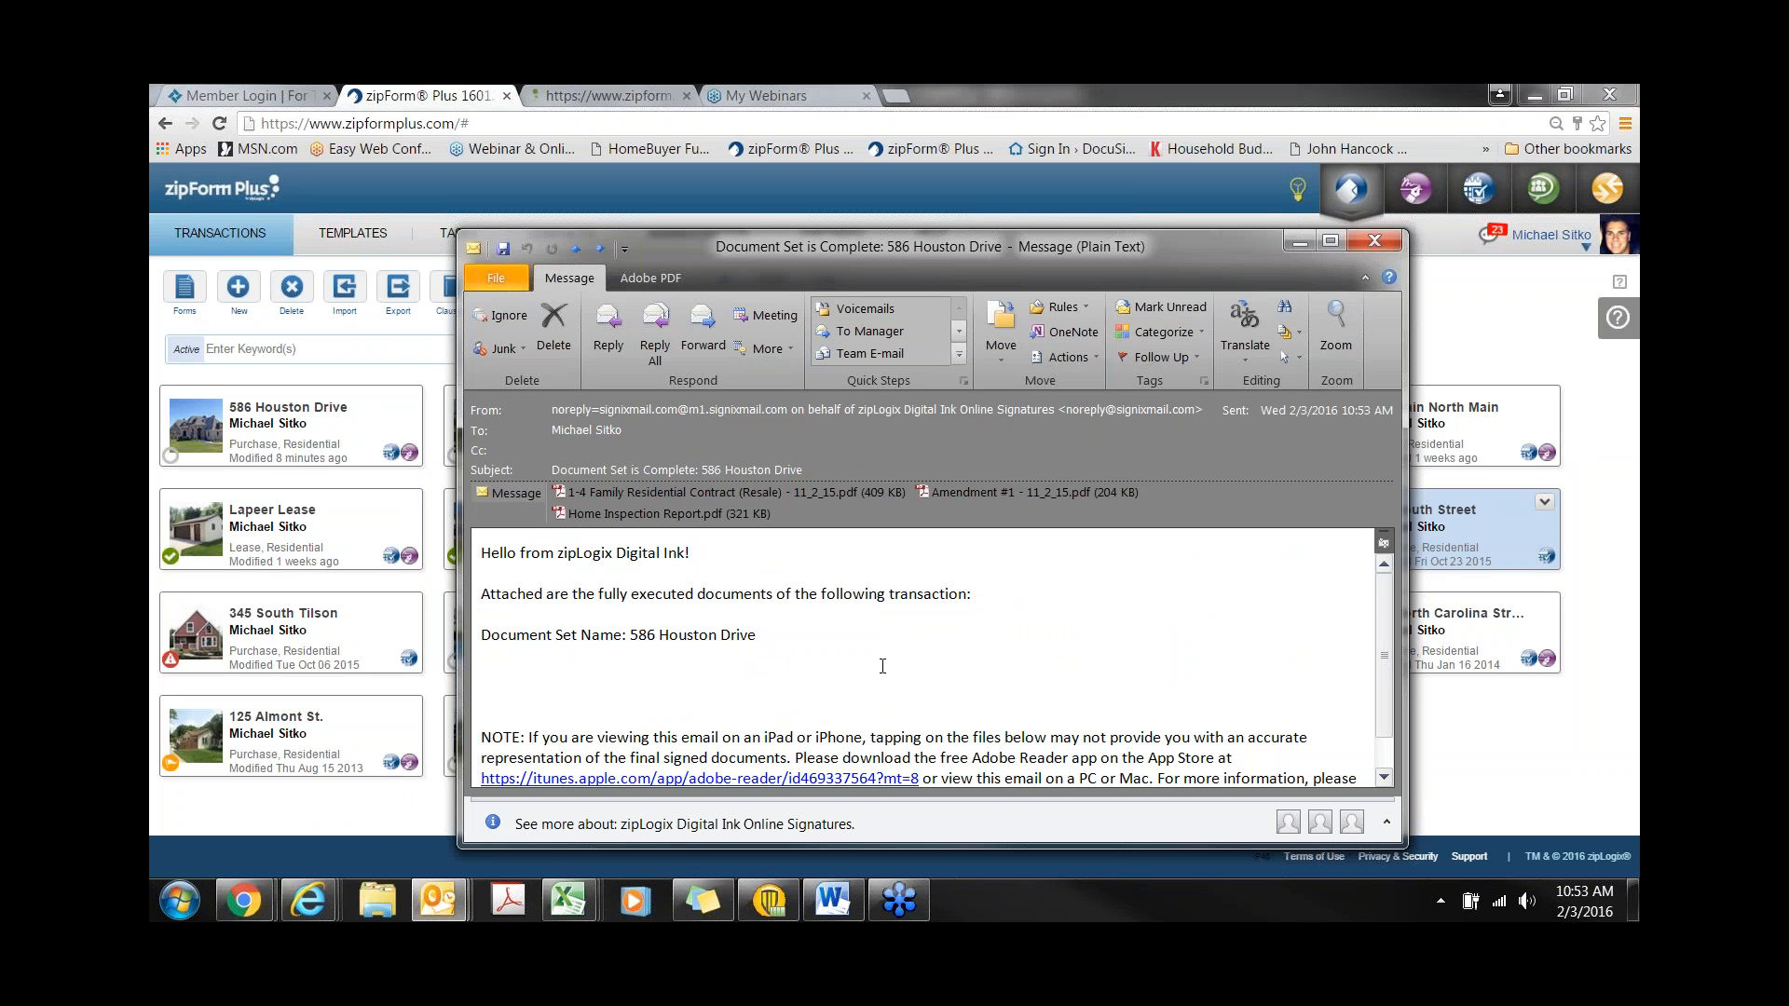
pyautogui.click(1383, 244)
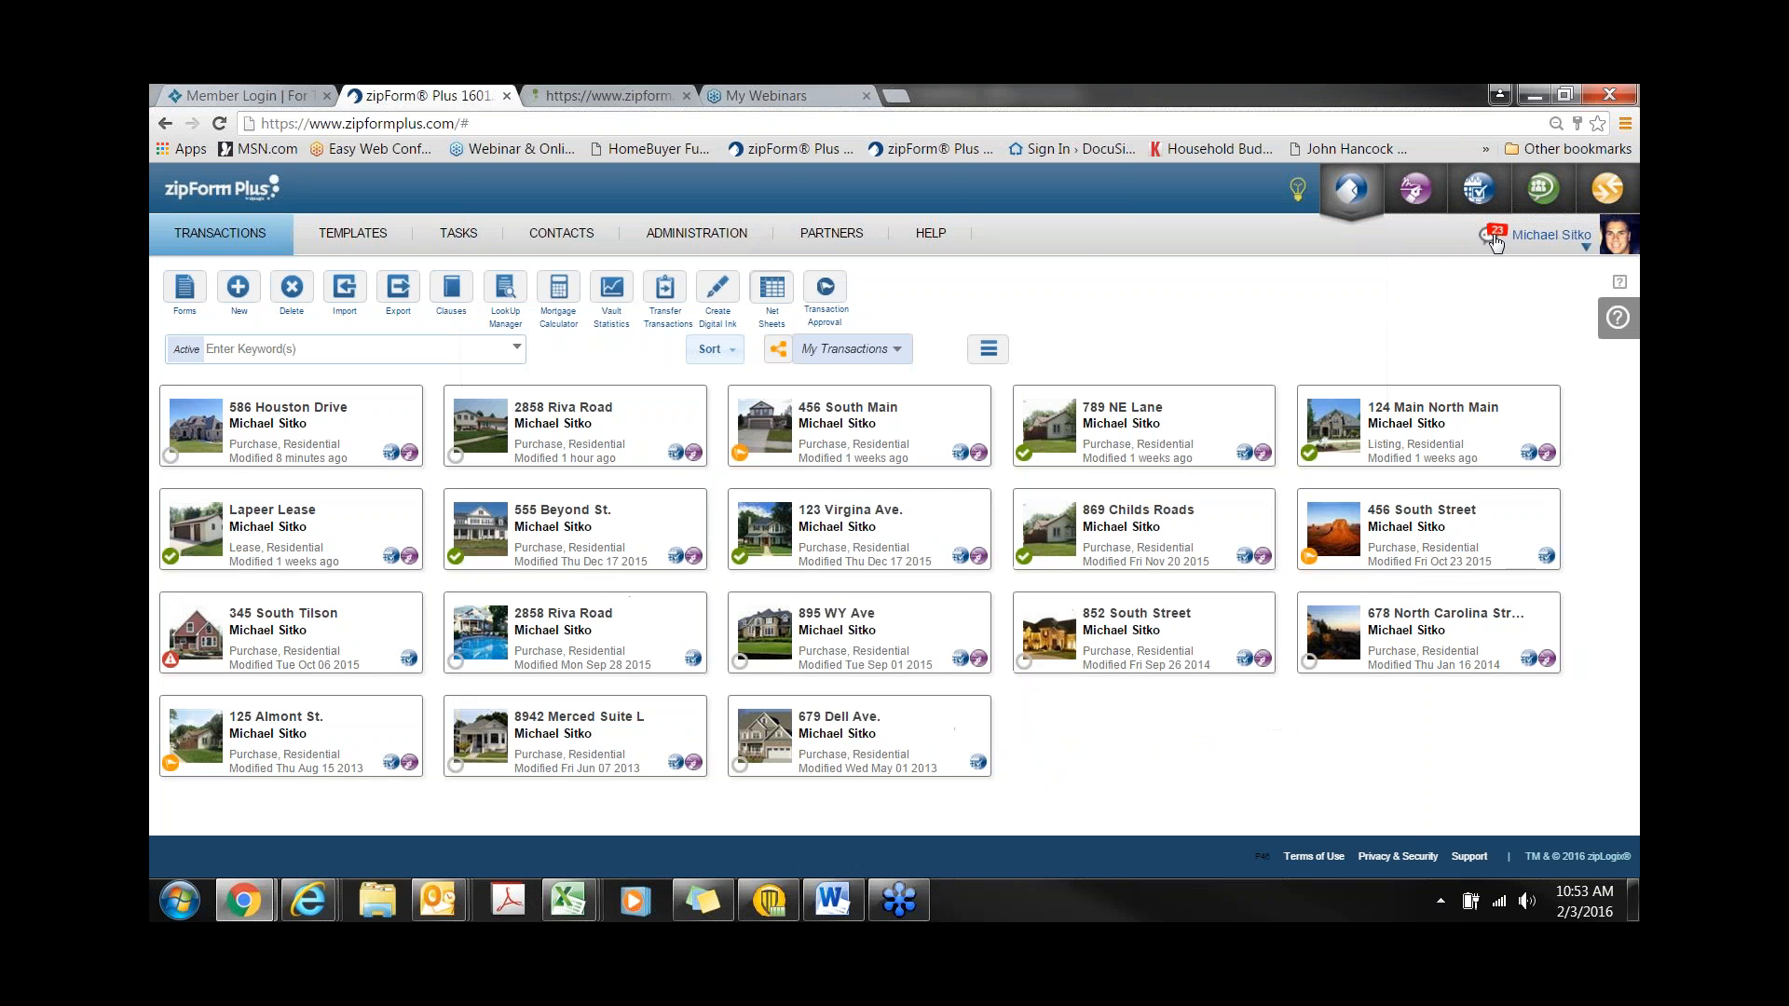
pyautogui.click(1491, 241)
pyautogui.moveTo(1295, 352)
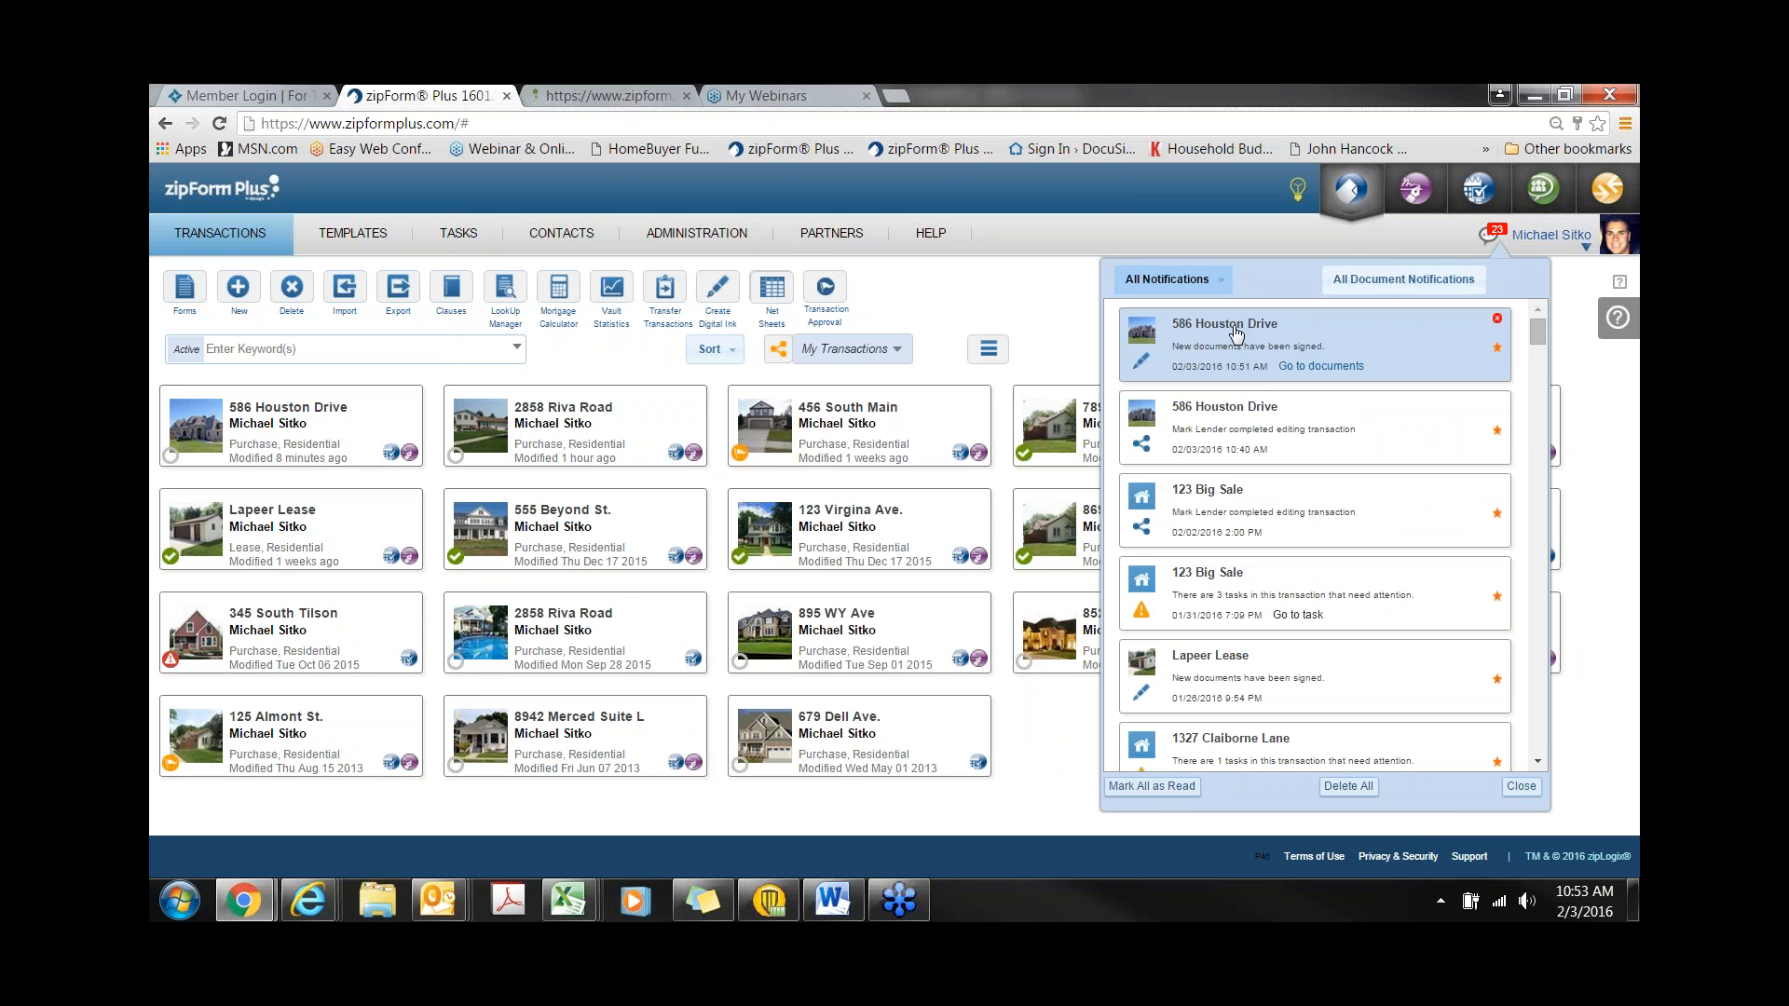
pyautogui.click(1322, 366)
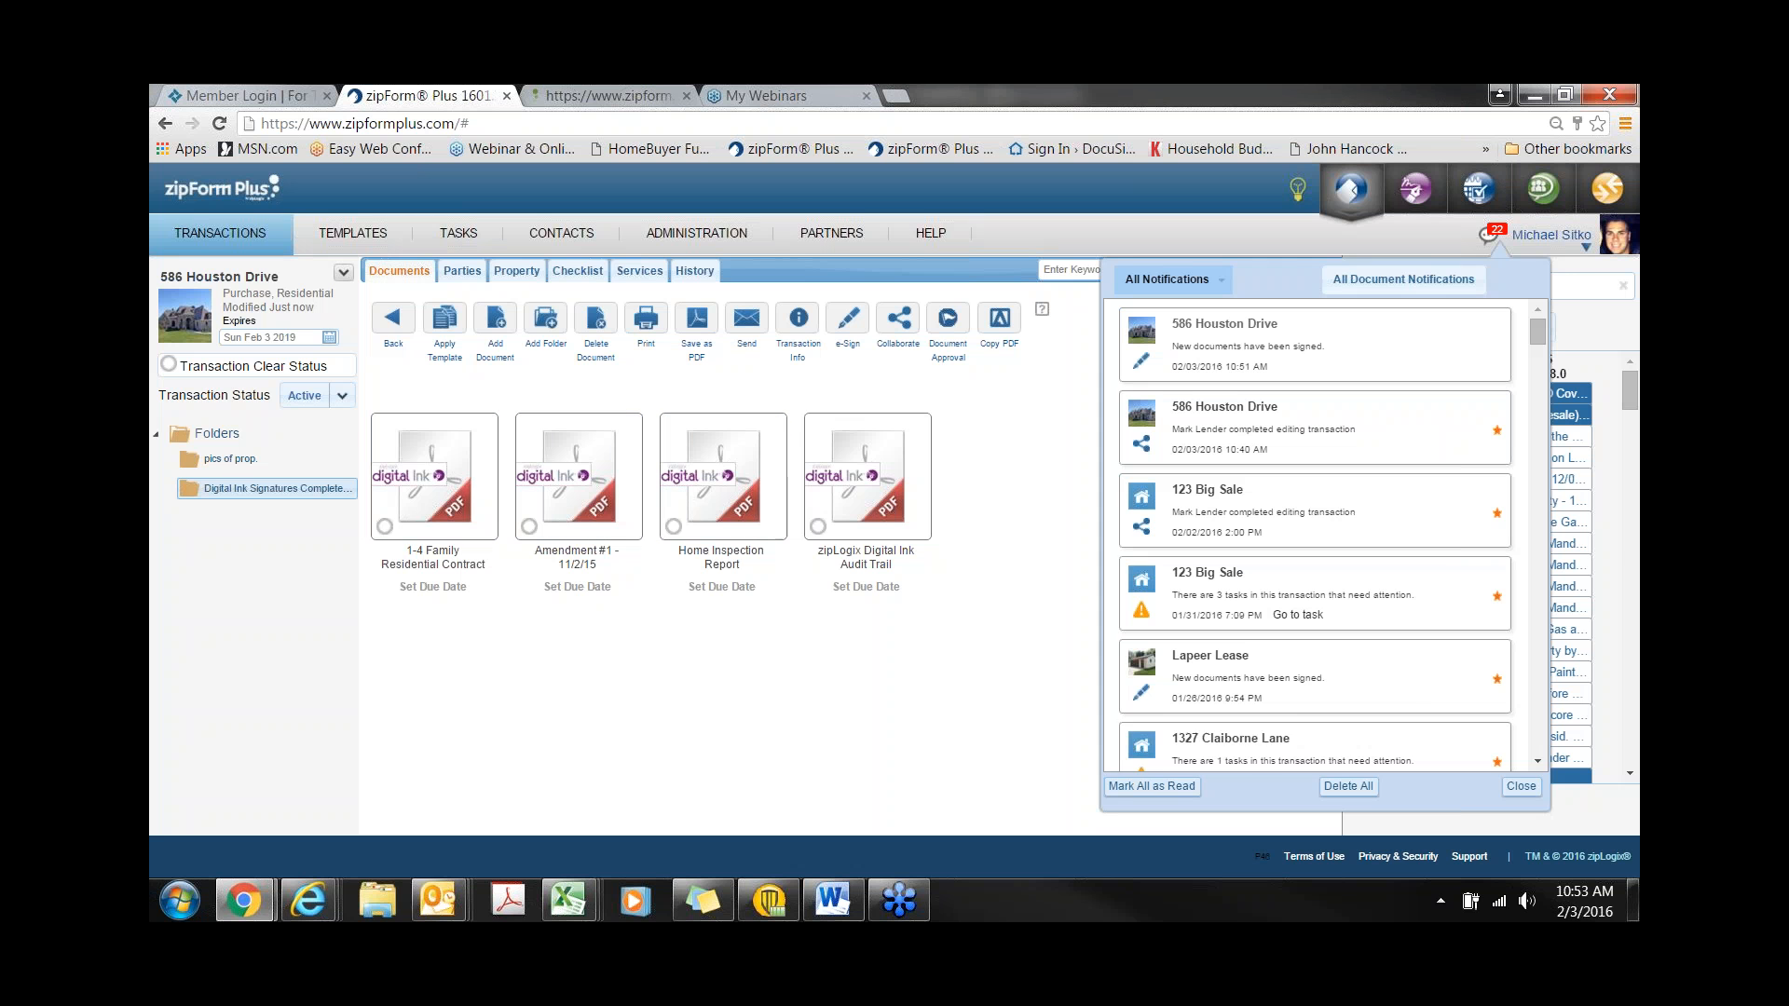
pyautogui.click(1520, 788)
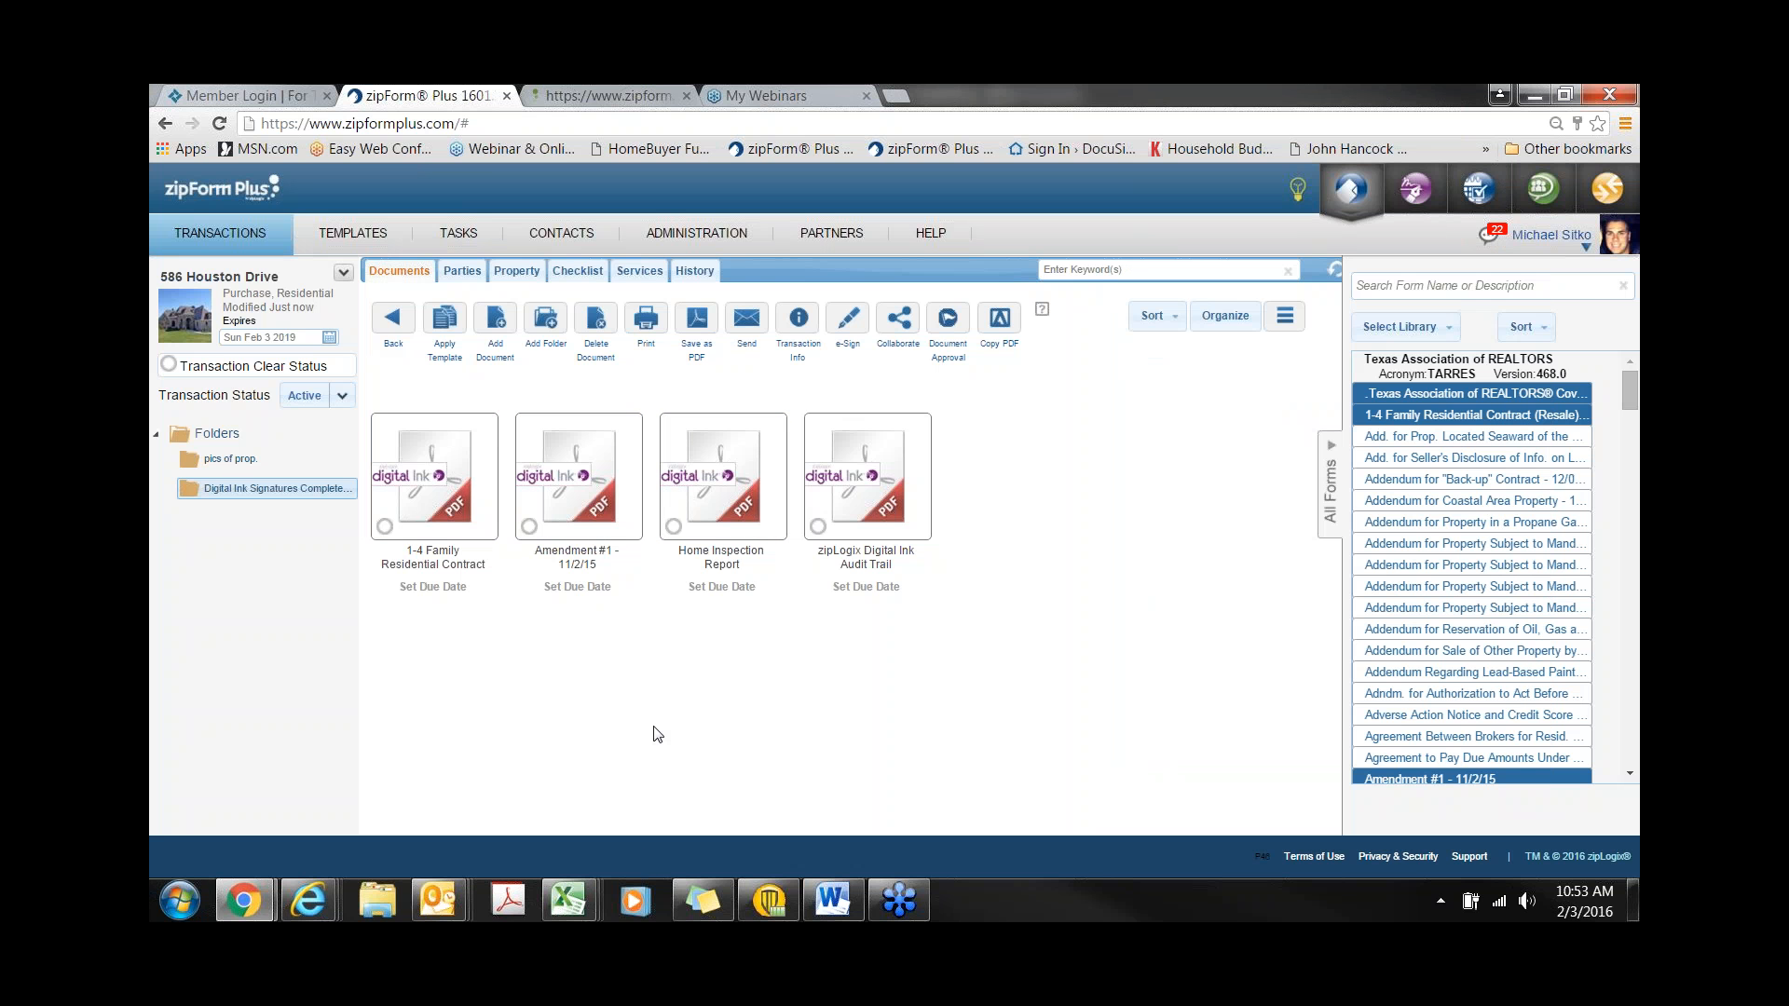
pyautogui.click(475, 523)
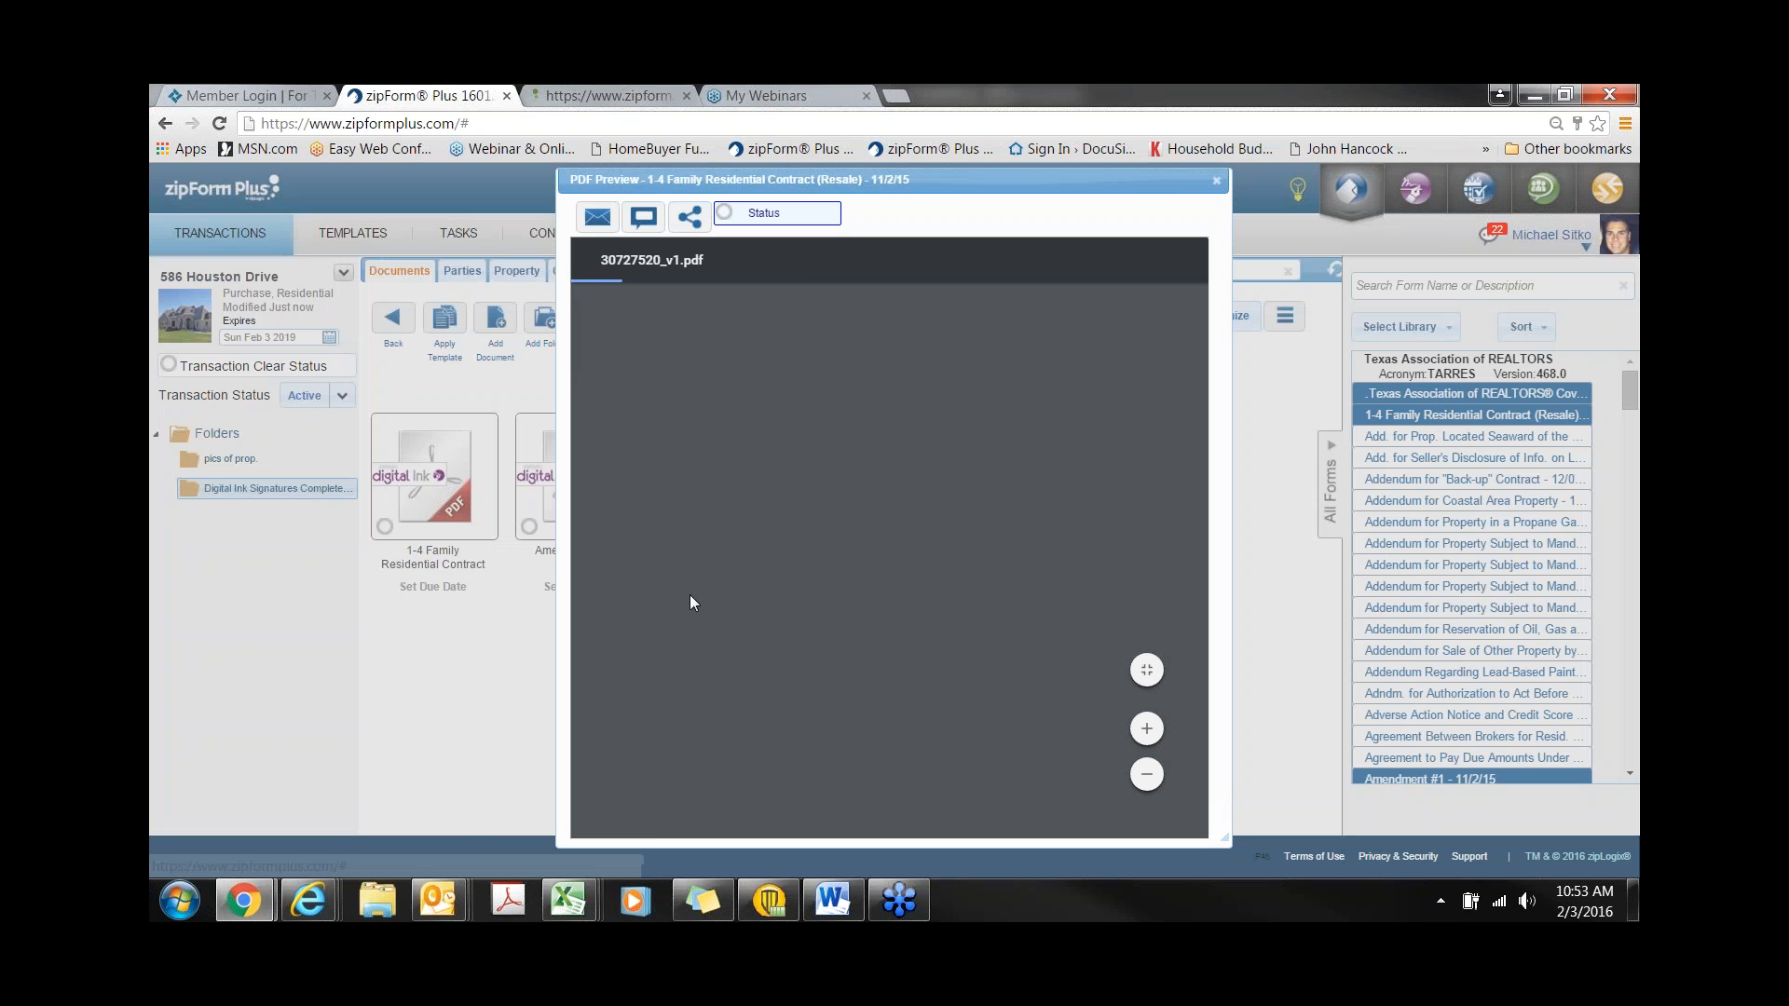
pyautogui.scroll(-2, 826, 453)
pyautogui.scroll(-4, 826, 453)
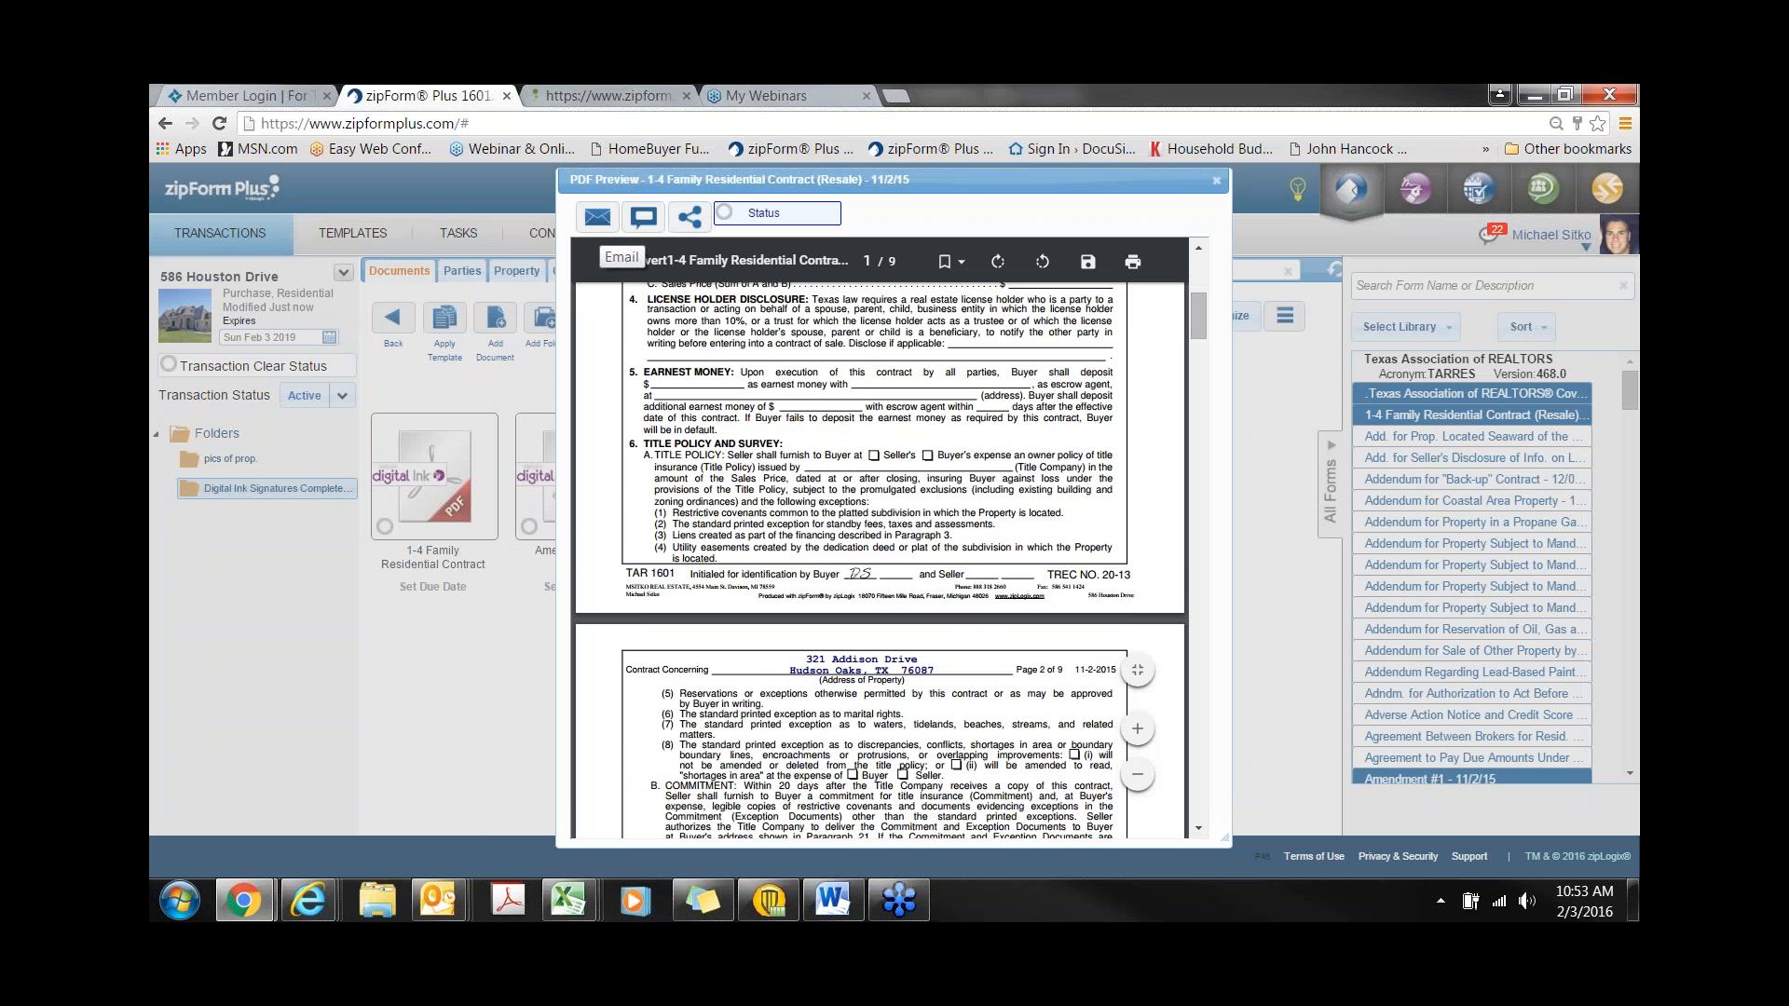
pyautogui.click(689, 218)
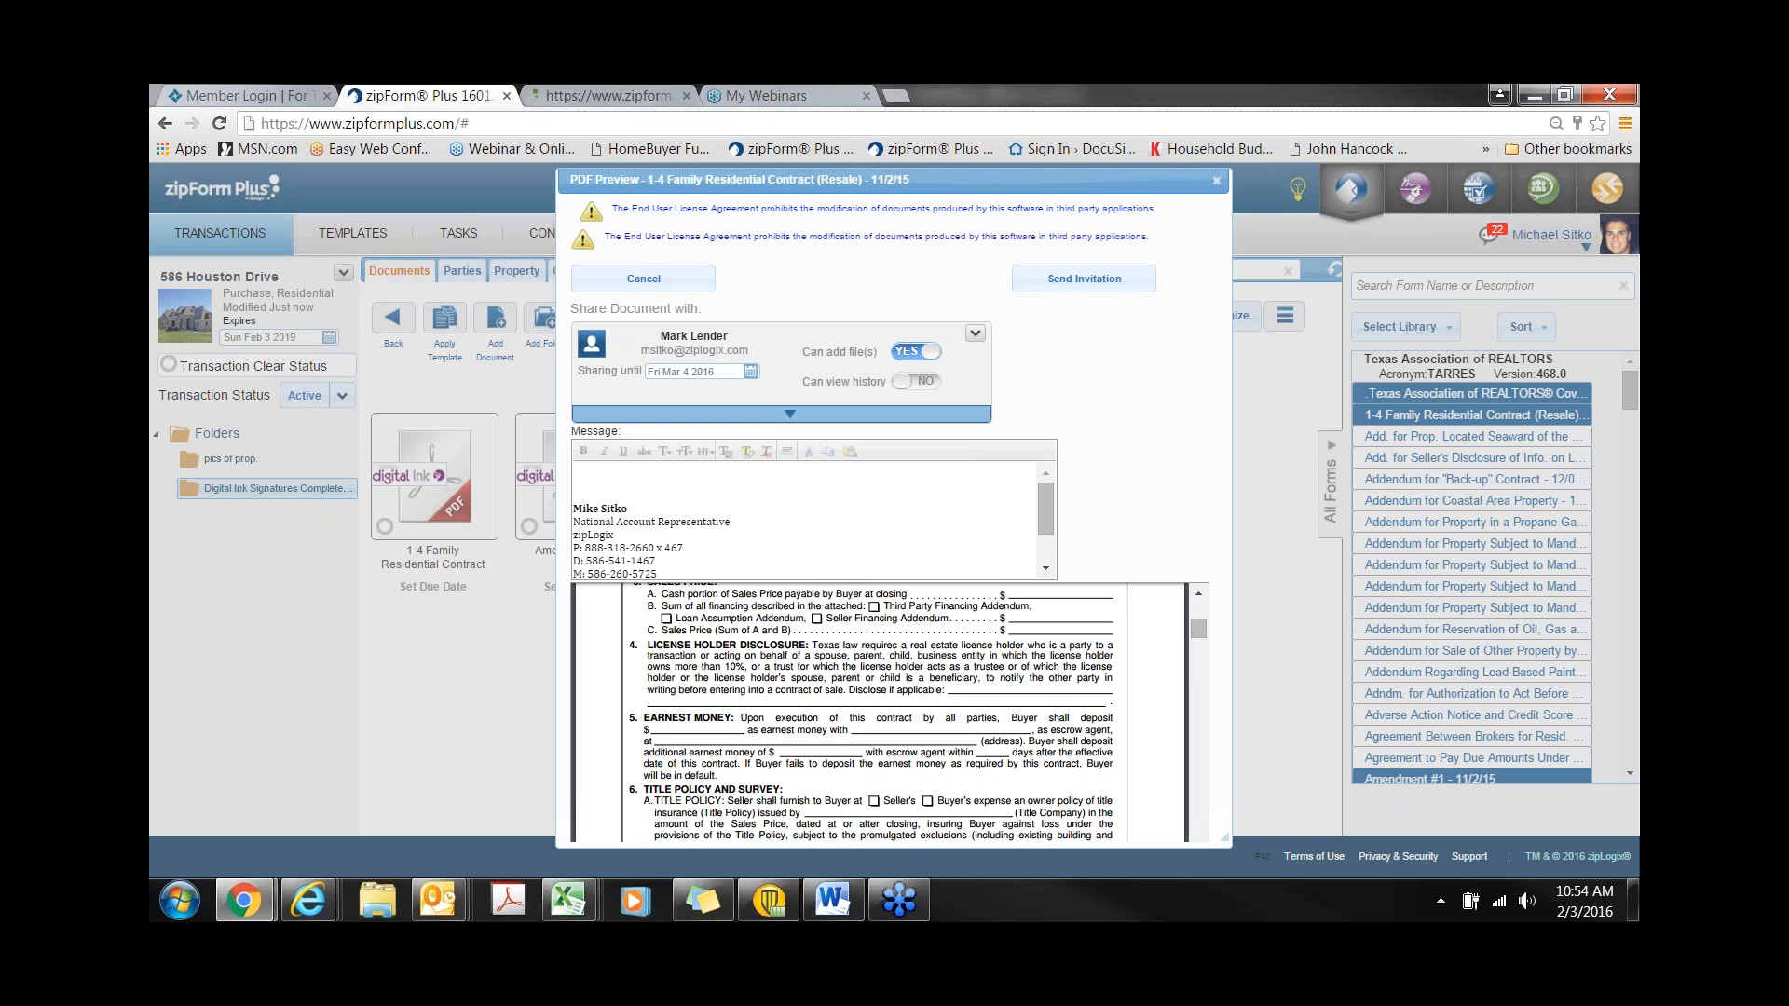
pyautogui.click(1218, 182)
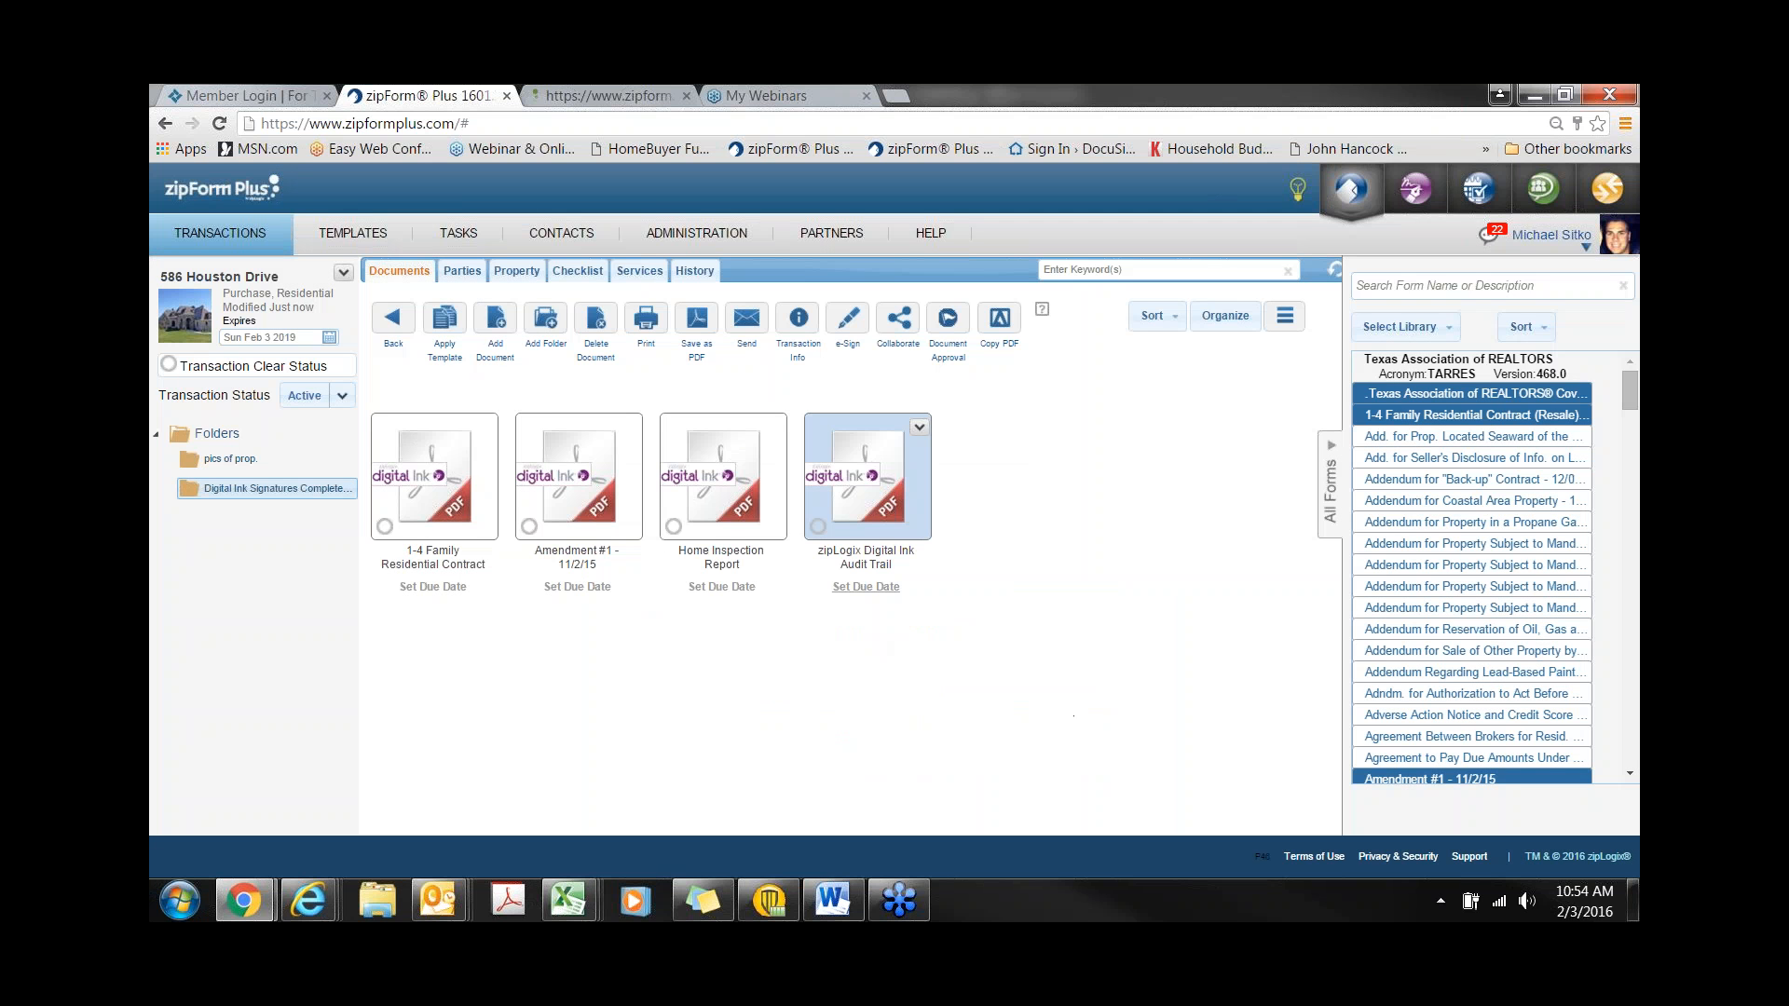
# - Scroll through the Digital Ink Audit Trail preview, then go back to the main document list
pyautogui.click(880, 508)
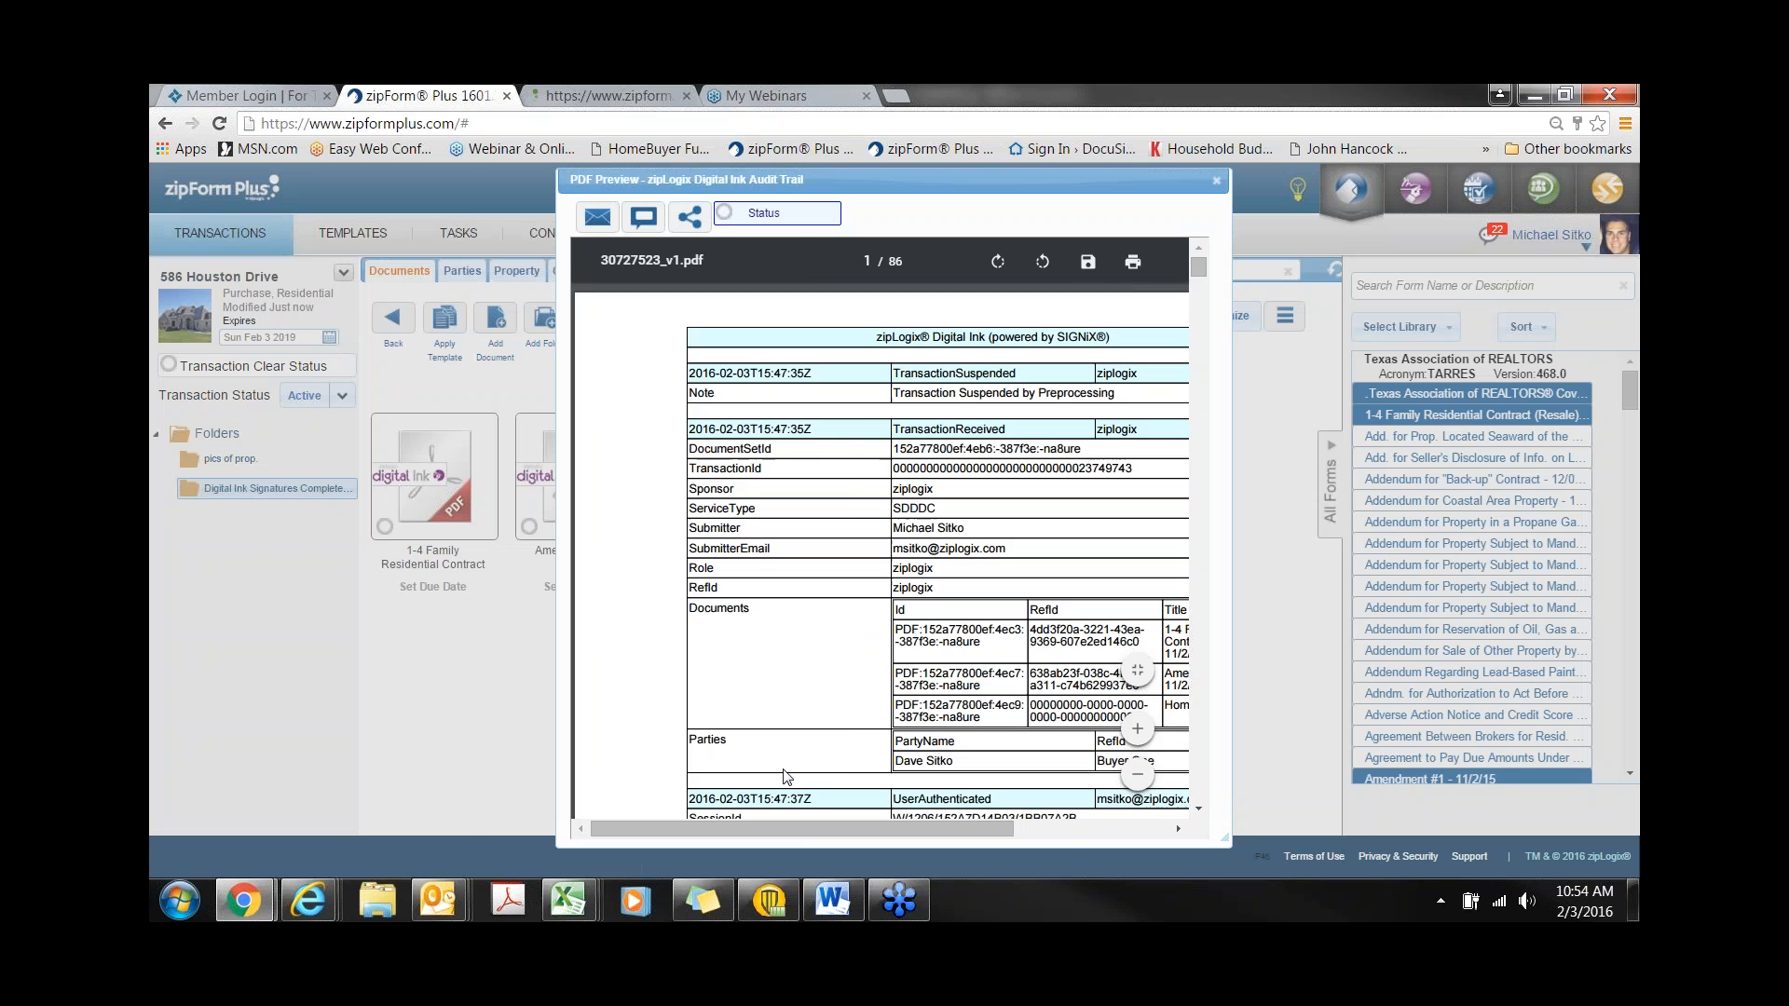
pyautogui.moveTo(796, 835); pyautogui.dragTo(870, 842)
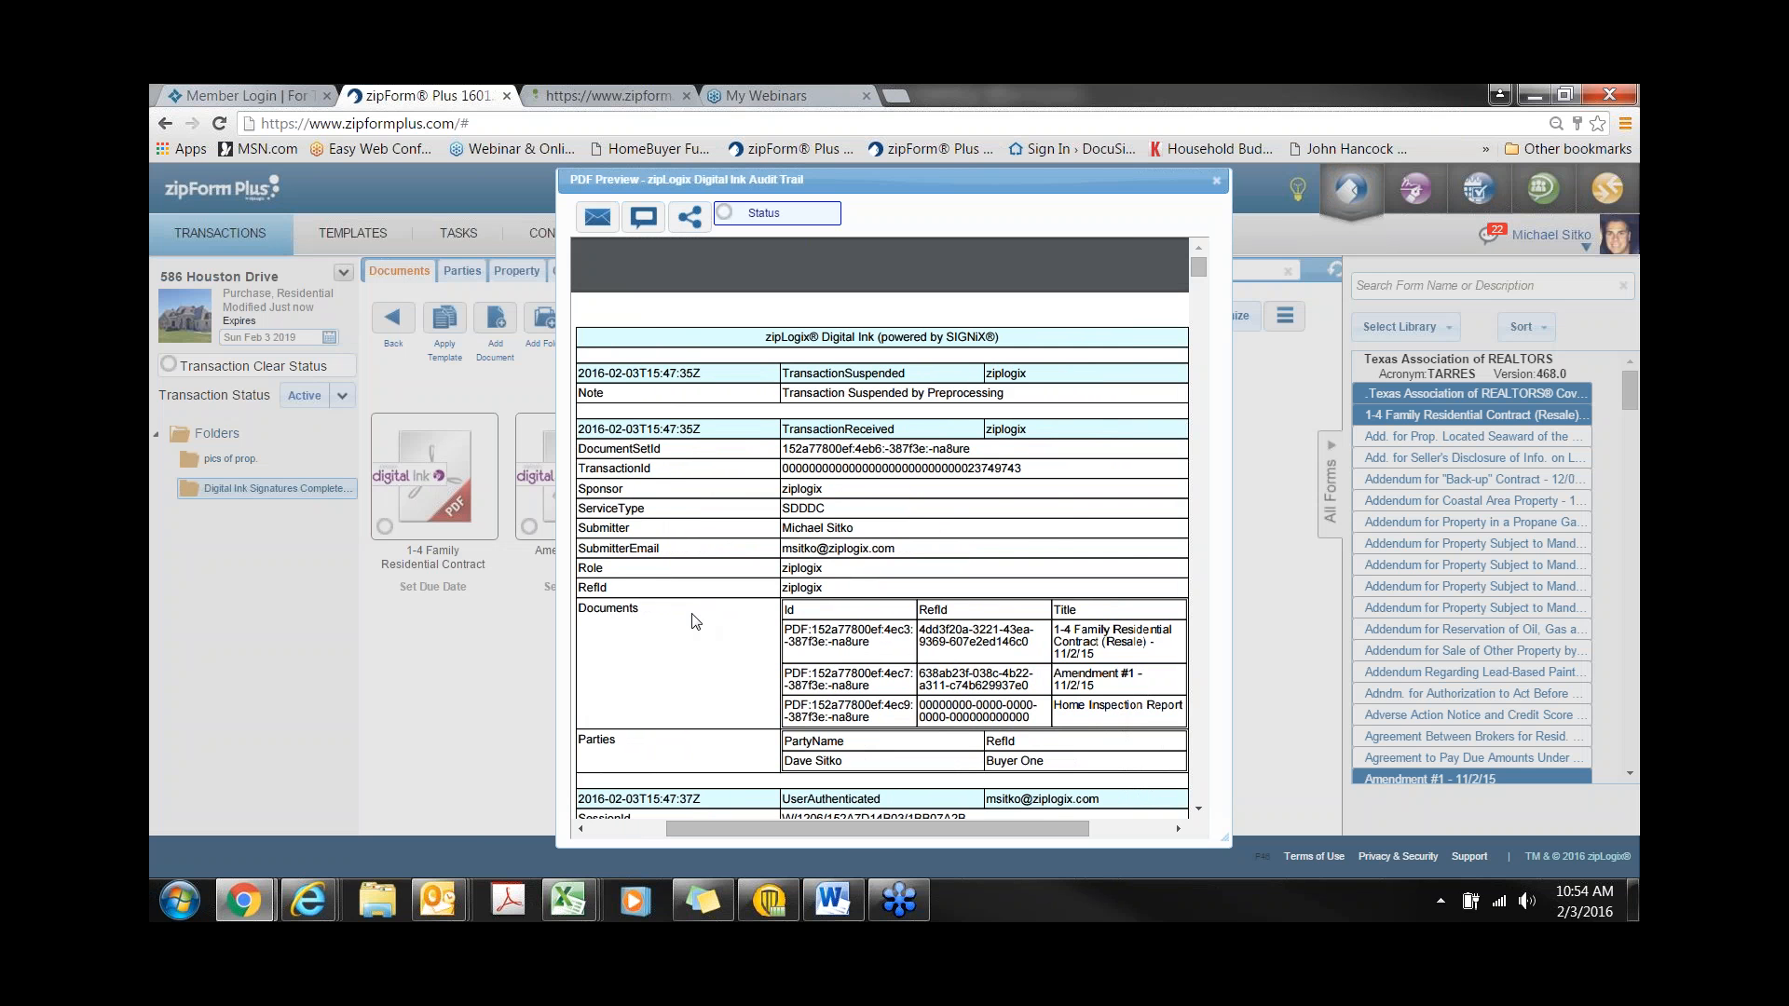
pyautogui.scroll(-2, 695, 621)
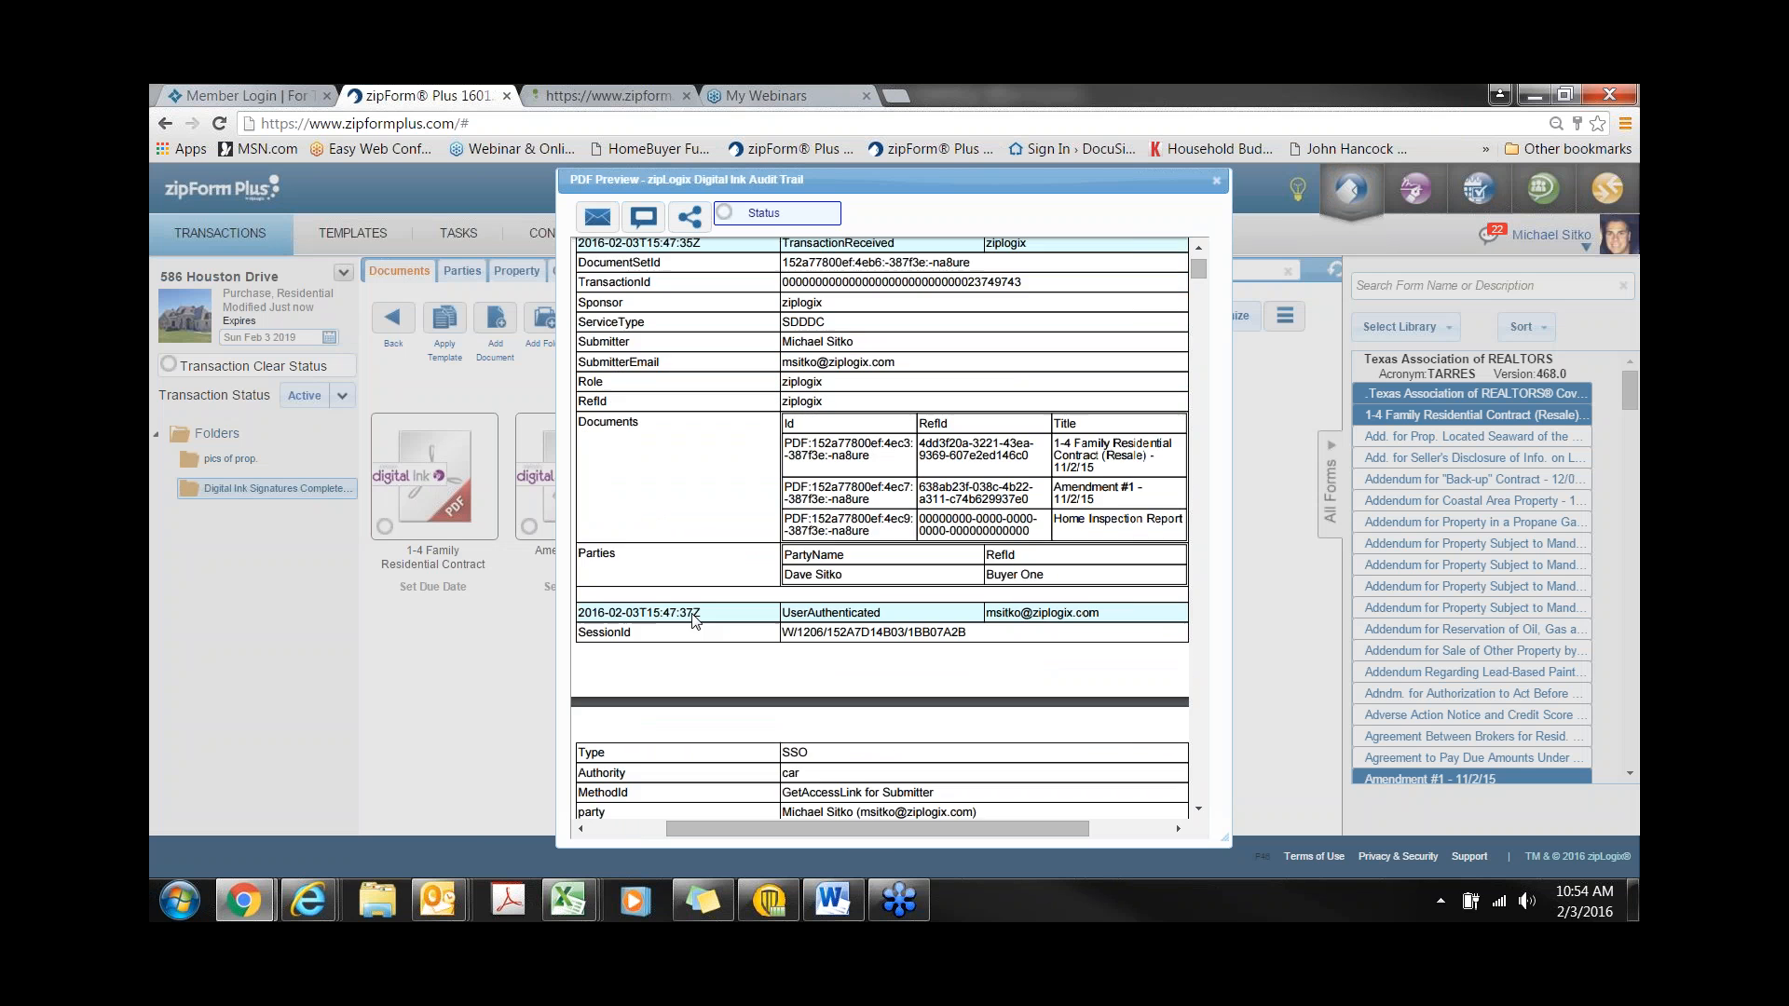
pyautogui.scroll(-5, 694, 622)
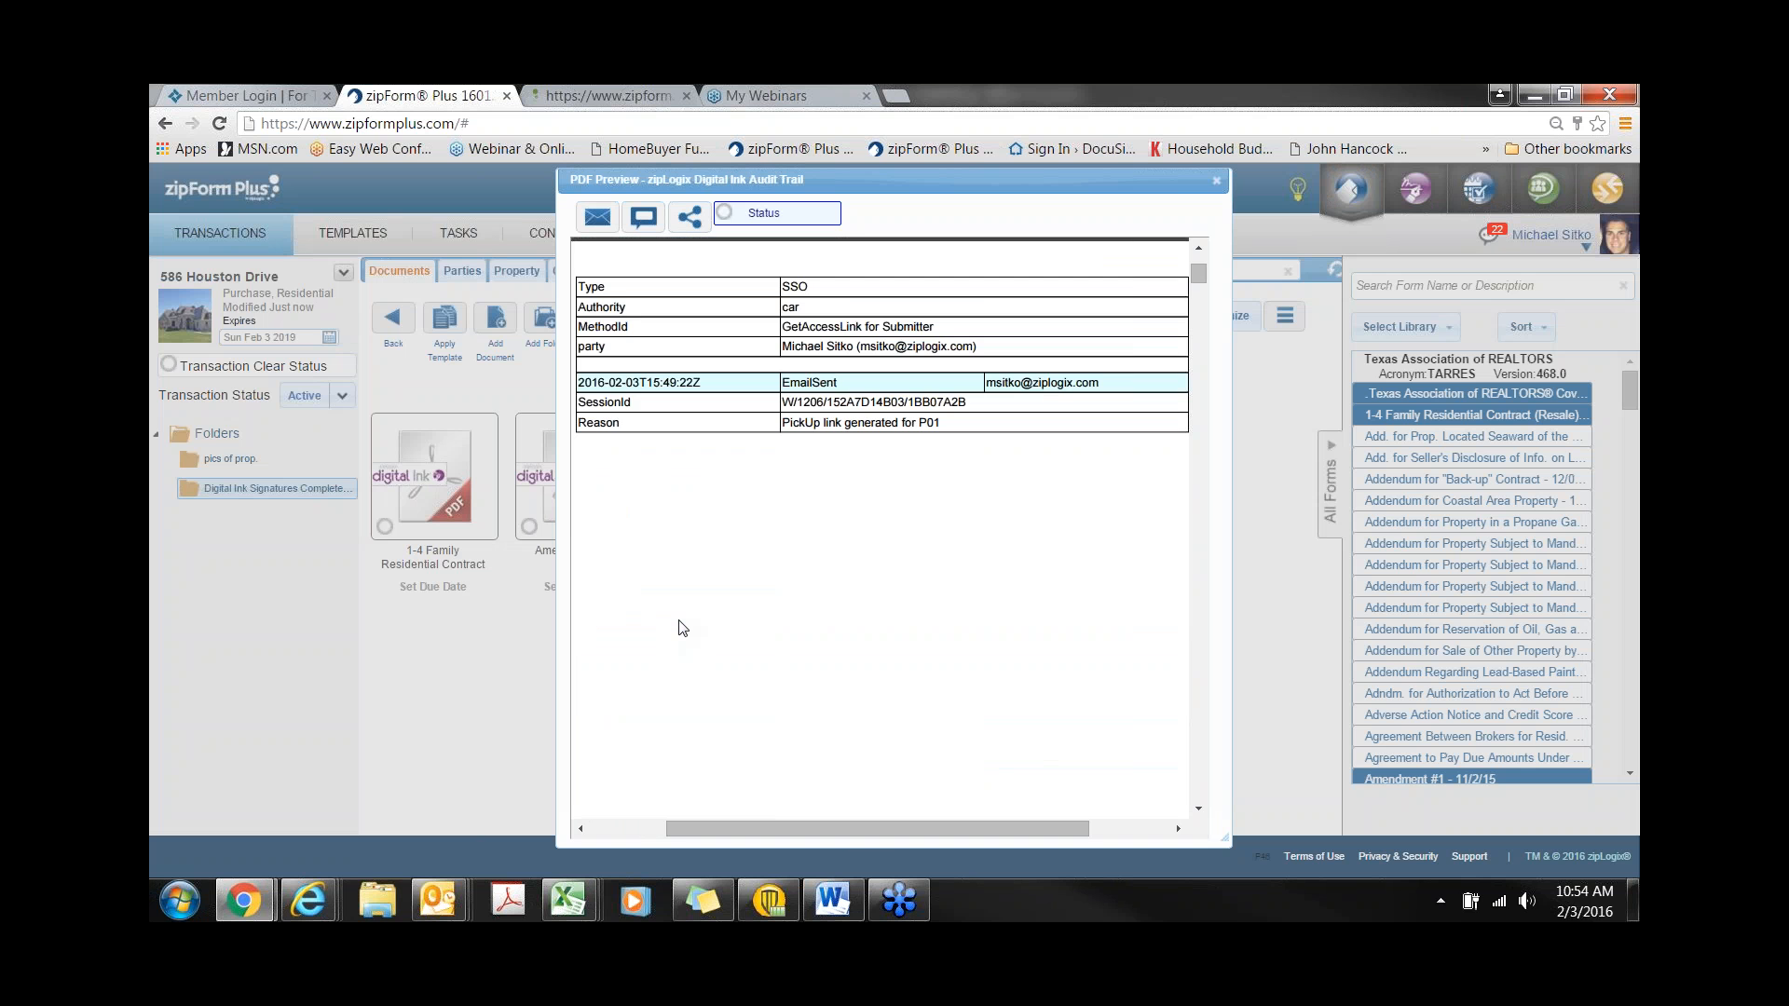
pyautogui.scroll(-5, 680, 622)
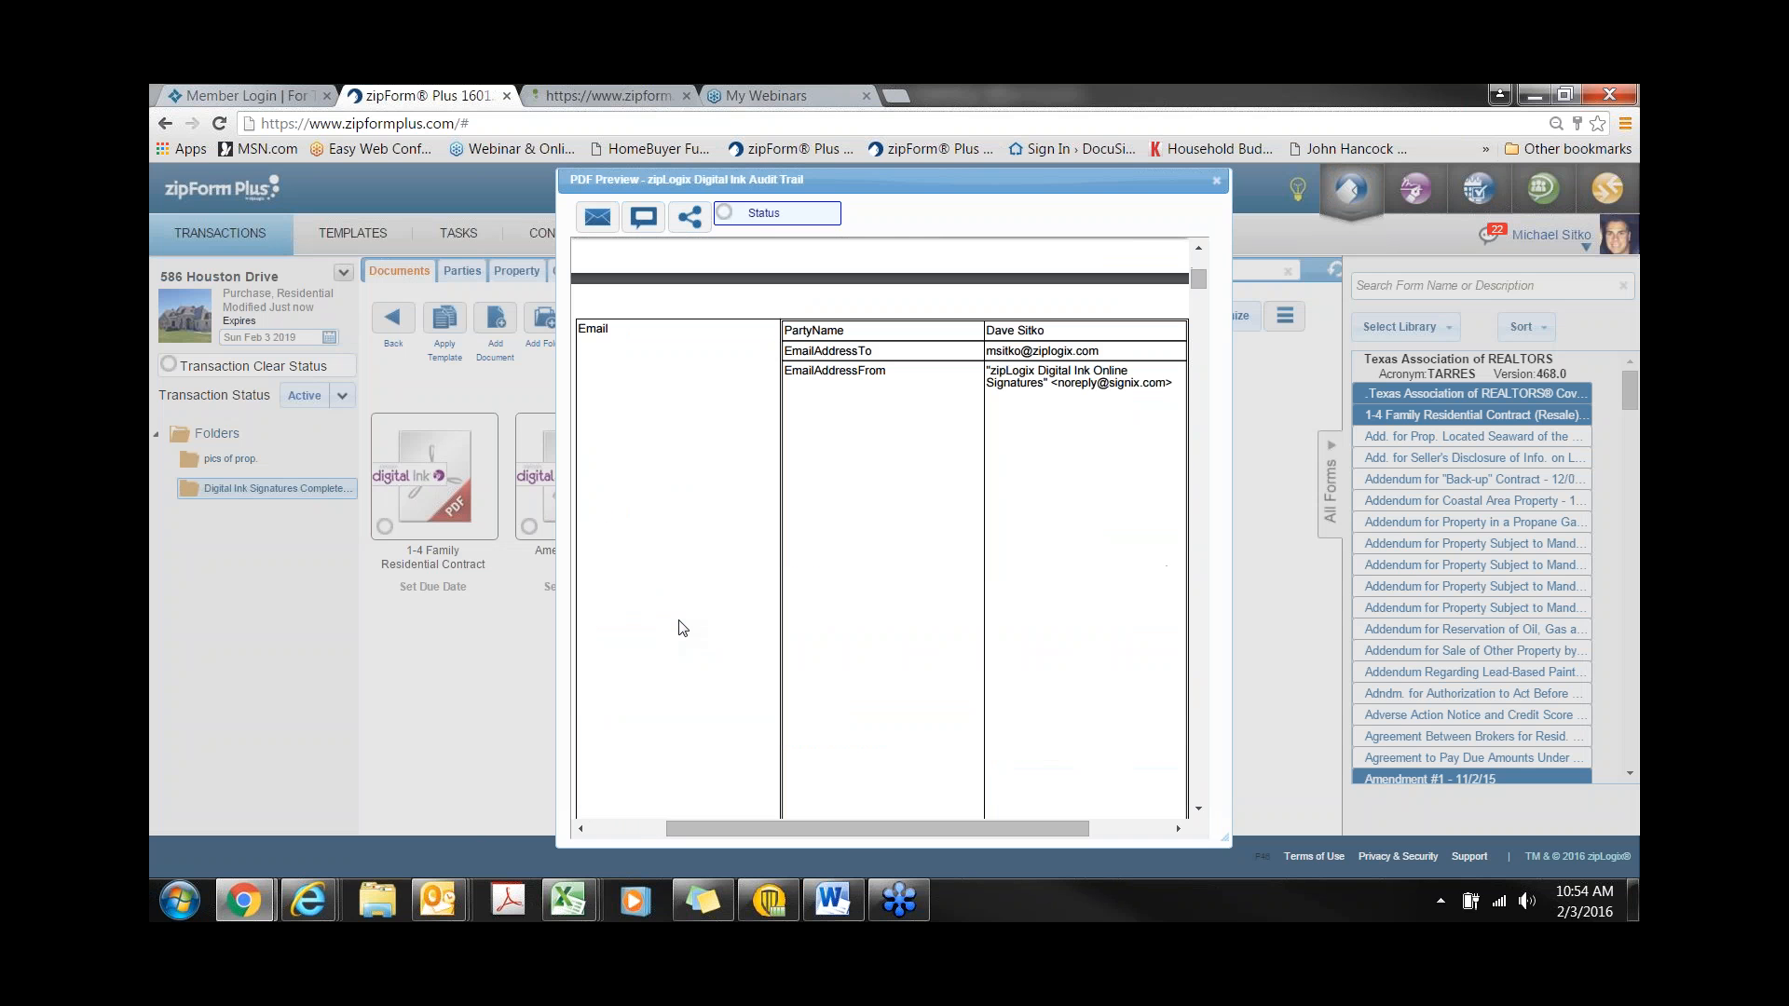
pyautogui.click(1217, 183)
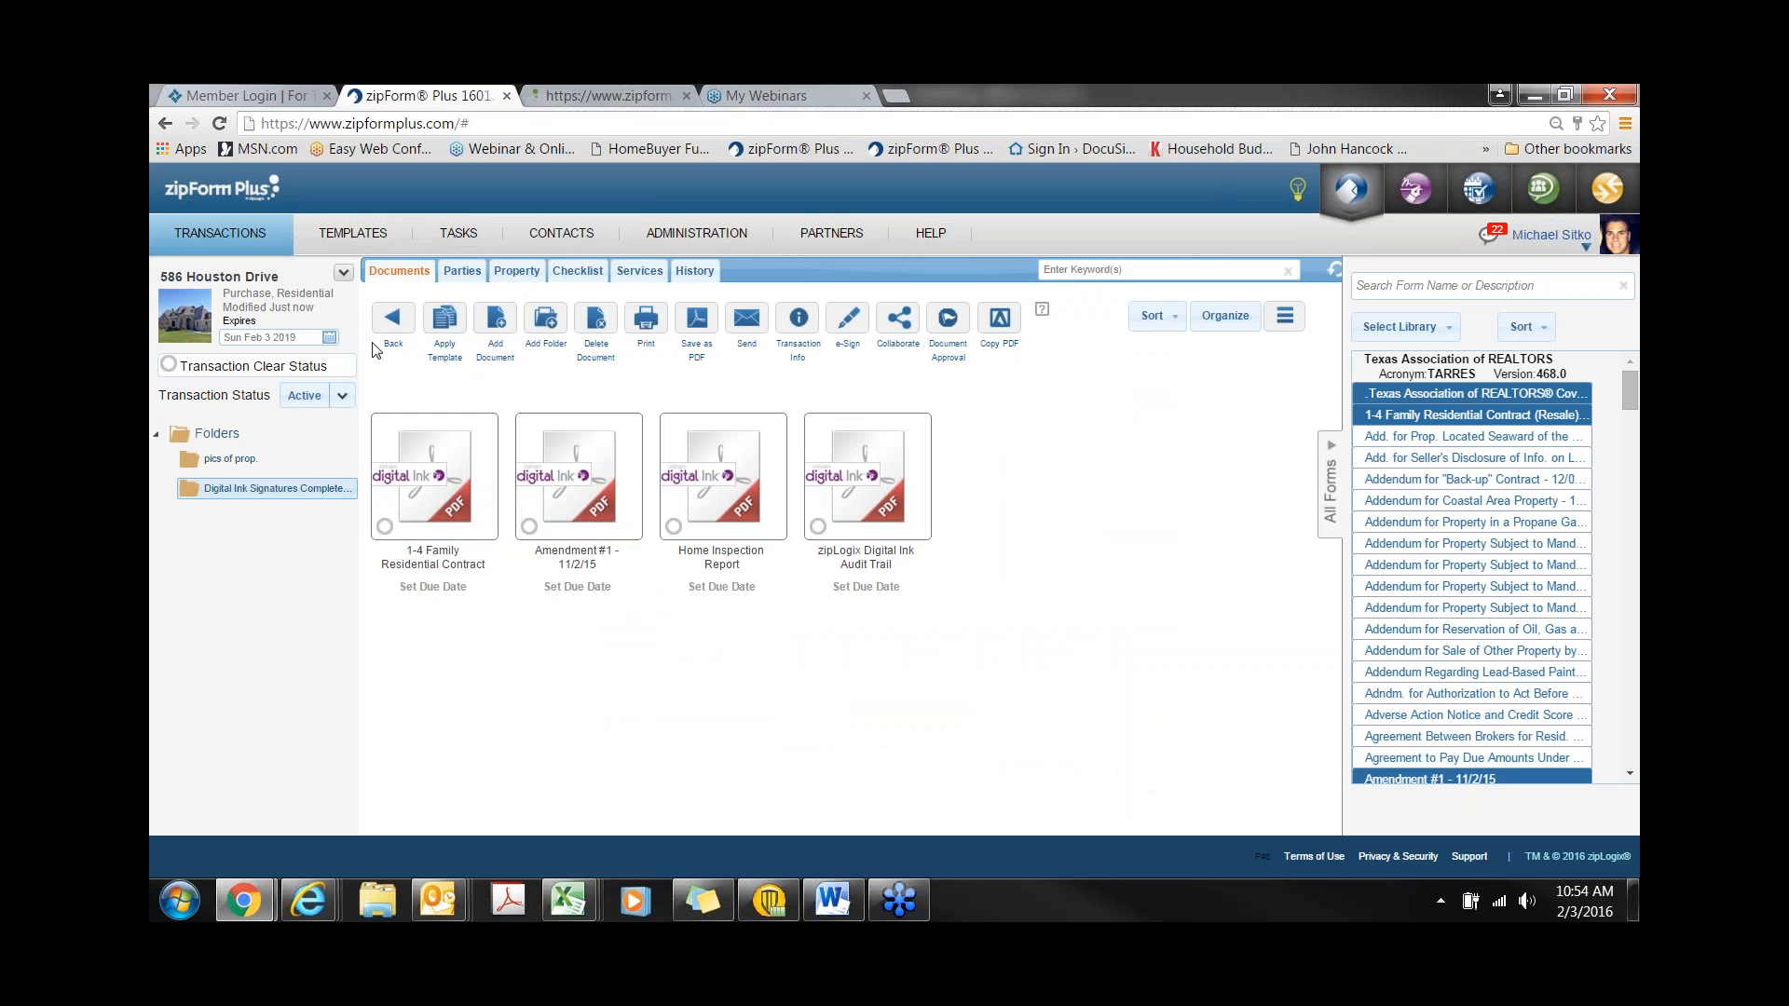
pyautogui.click(394, 330)
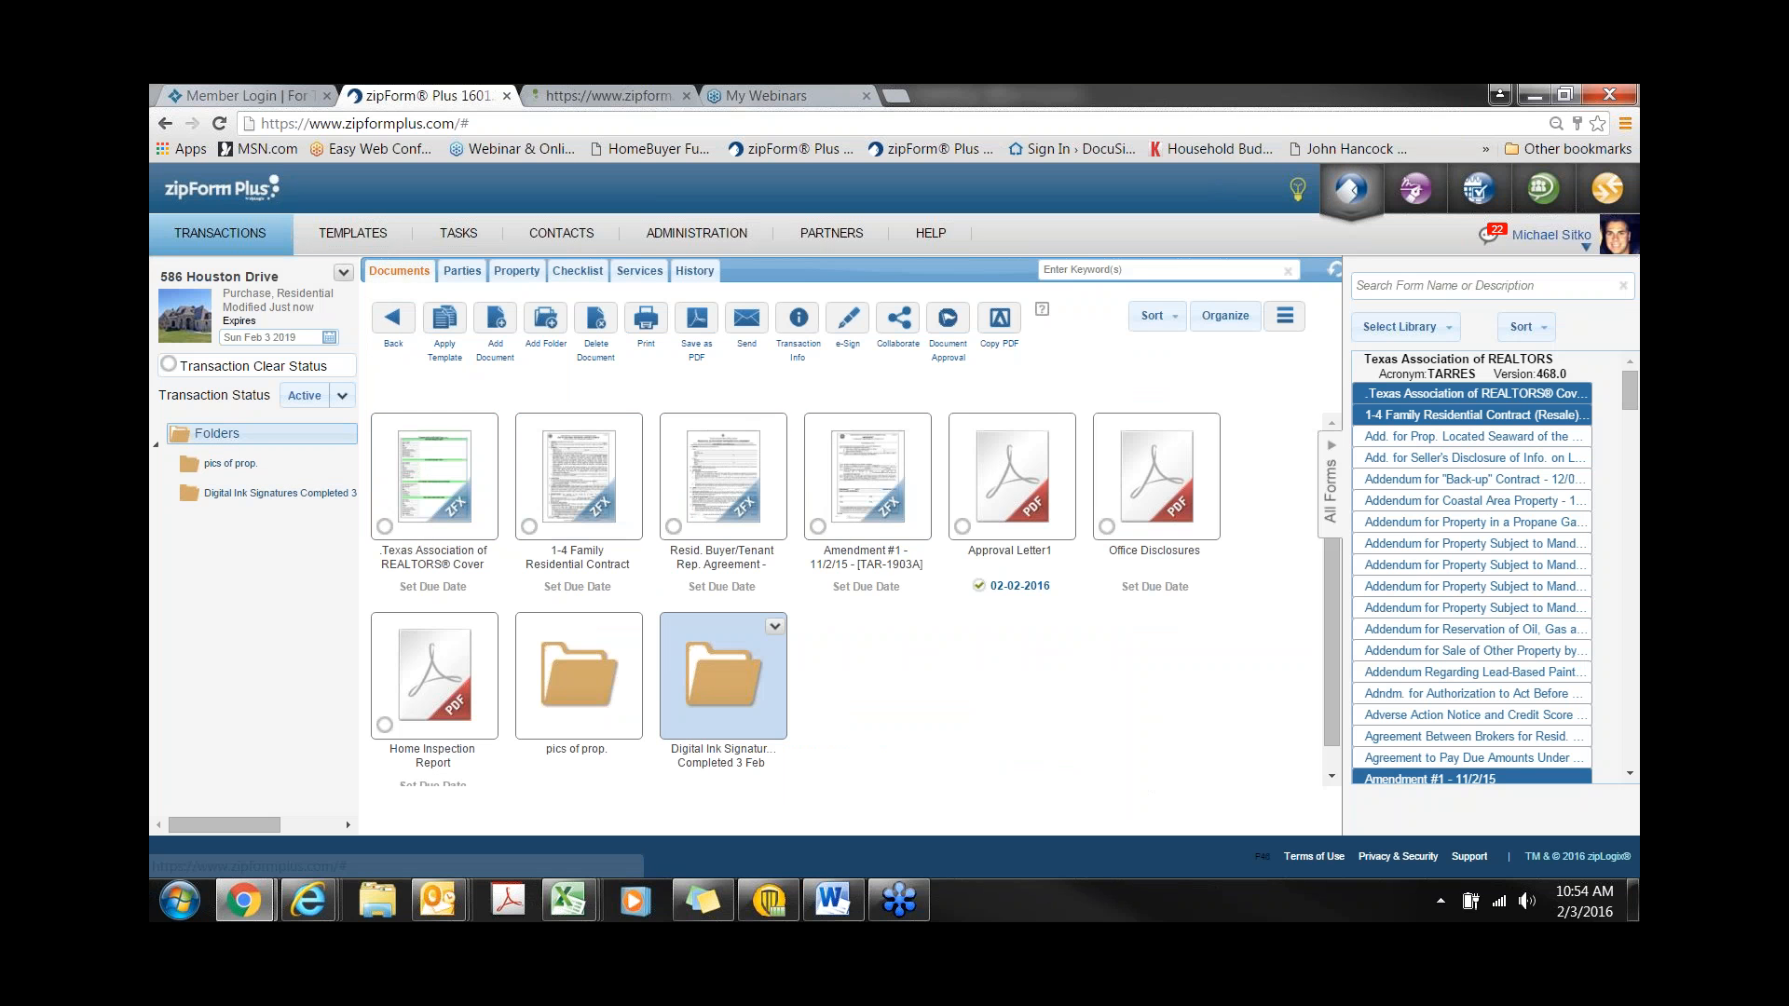
# - Attach the signed 1-4 Family Residential Contract to the Signed Sales Agreement task and mark it done
pyautogui.click(578, 271)
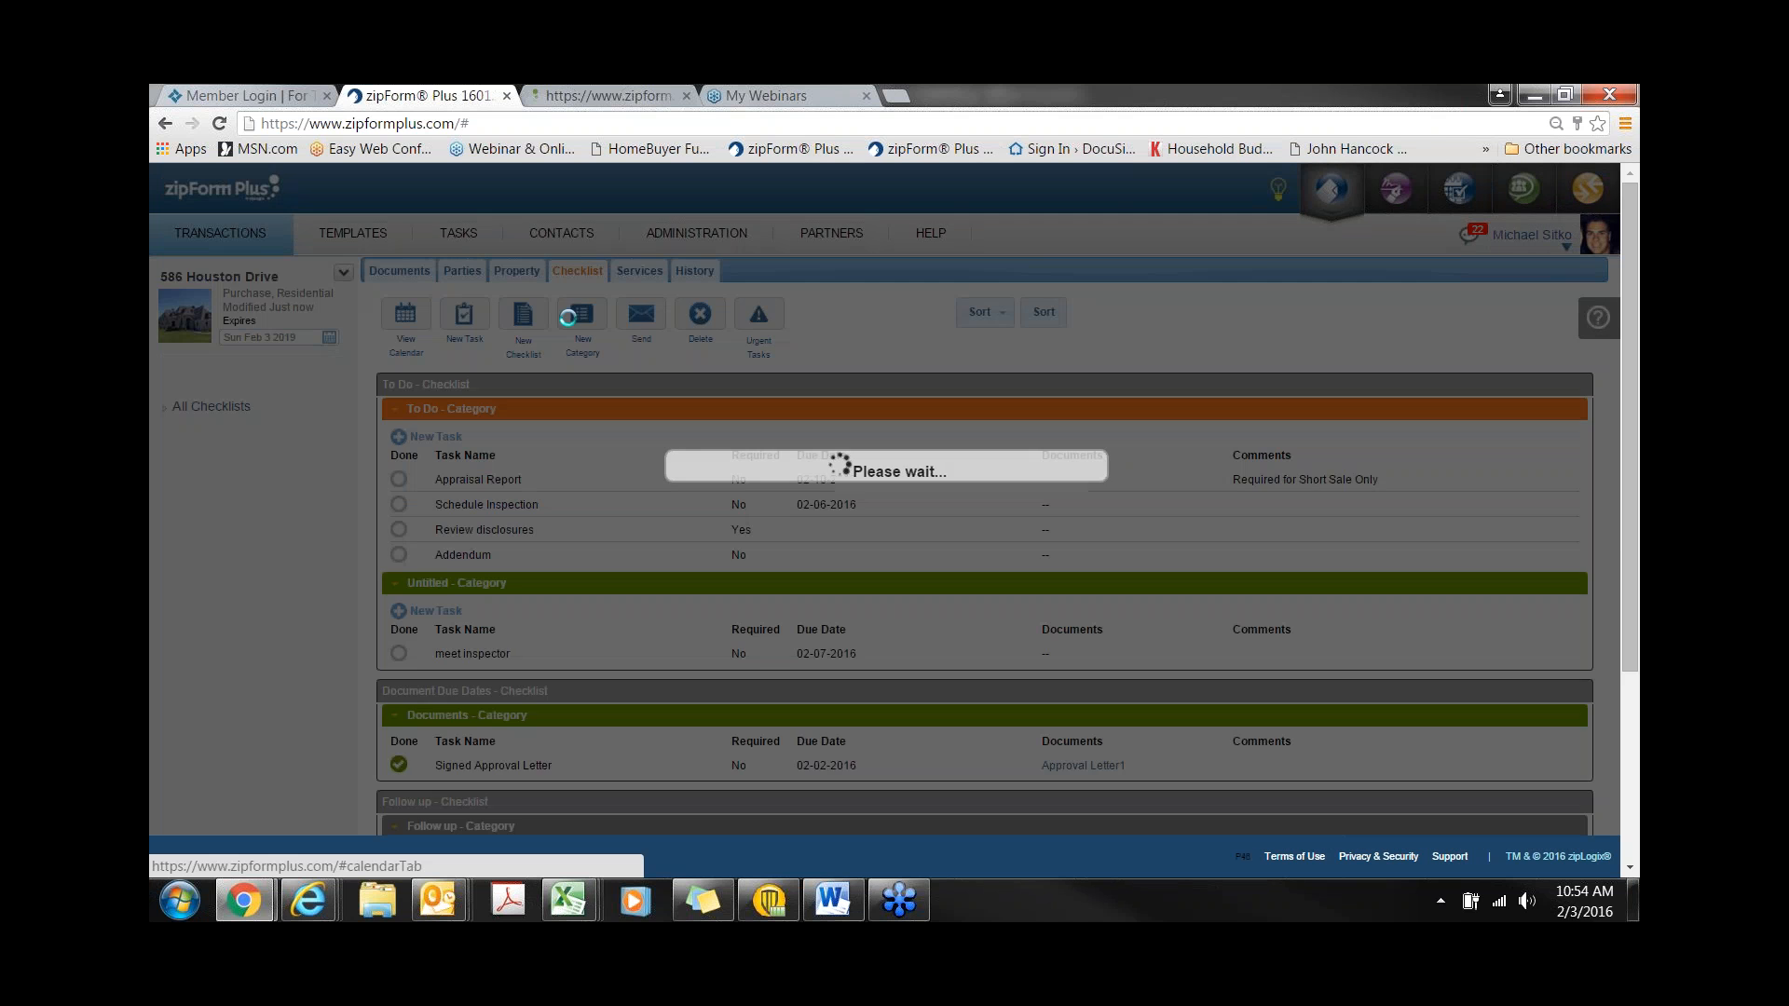
pyautogui.scroll(-3, 984, 559)
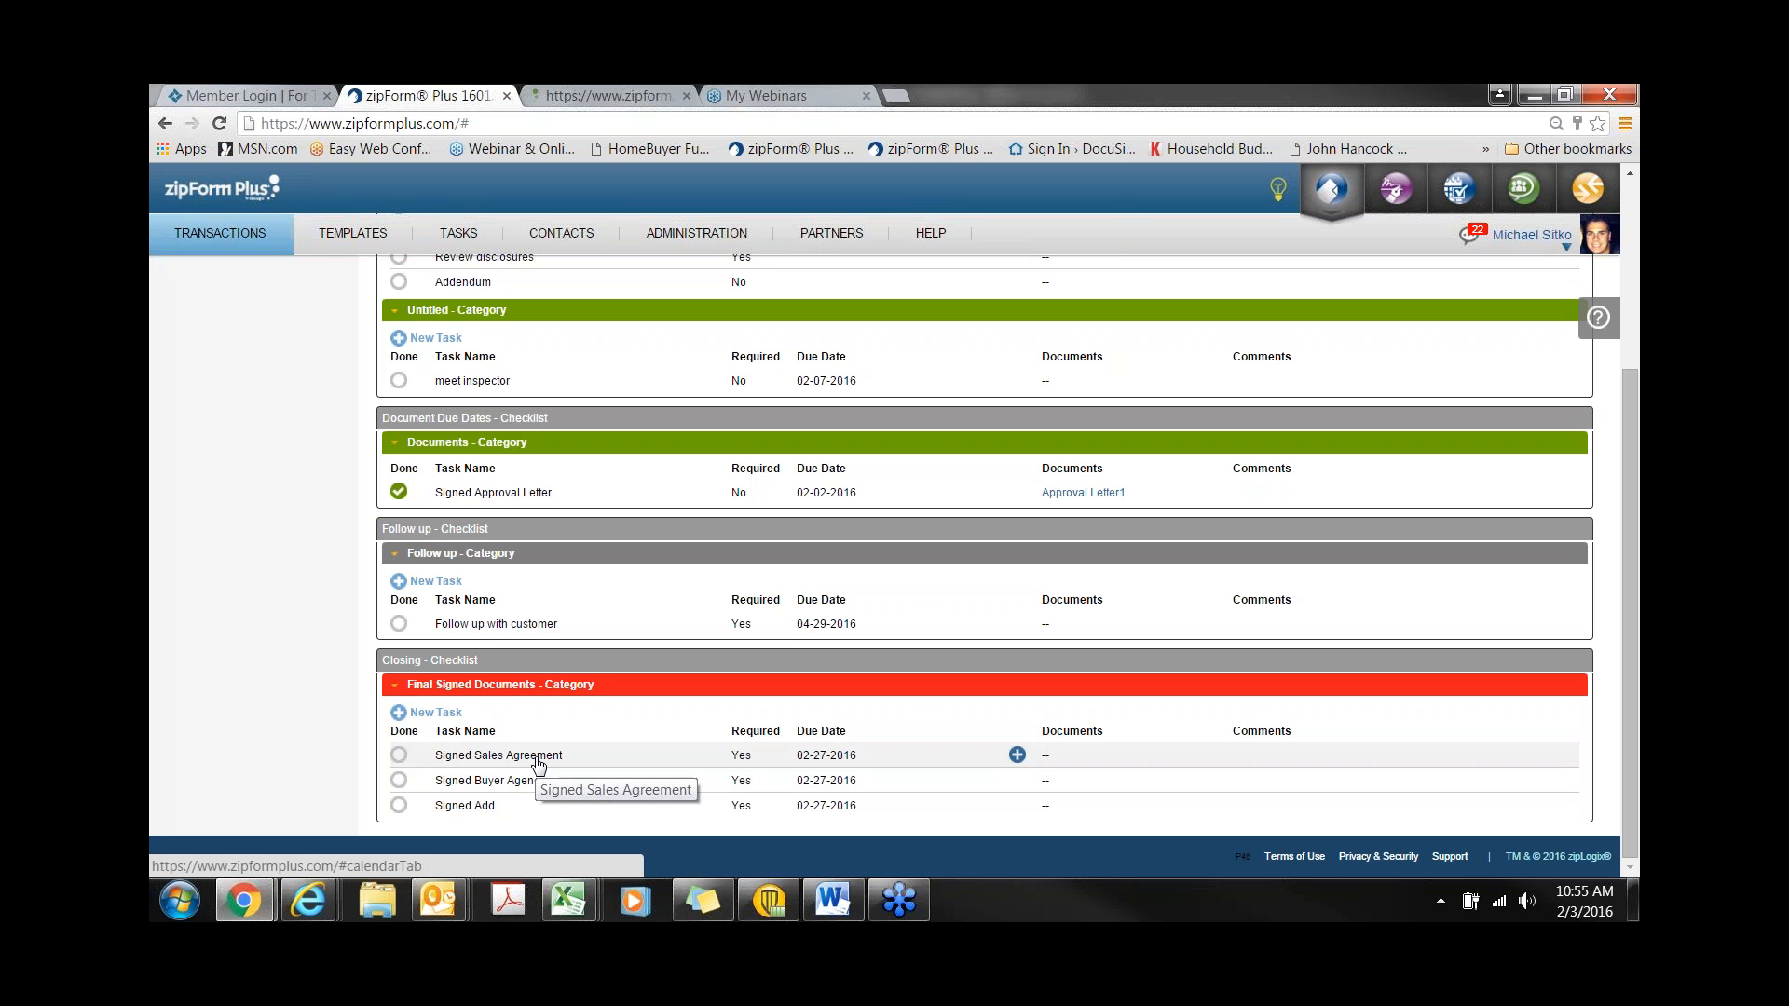
pyautogui.click(1016, 756)
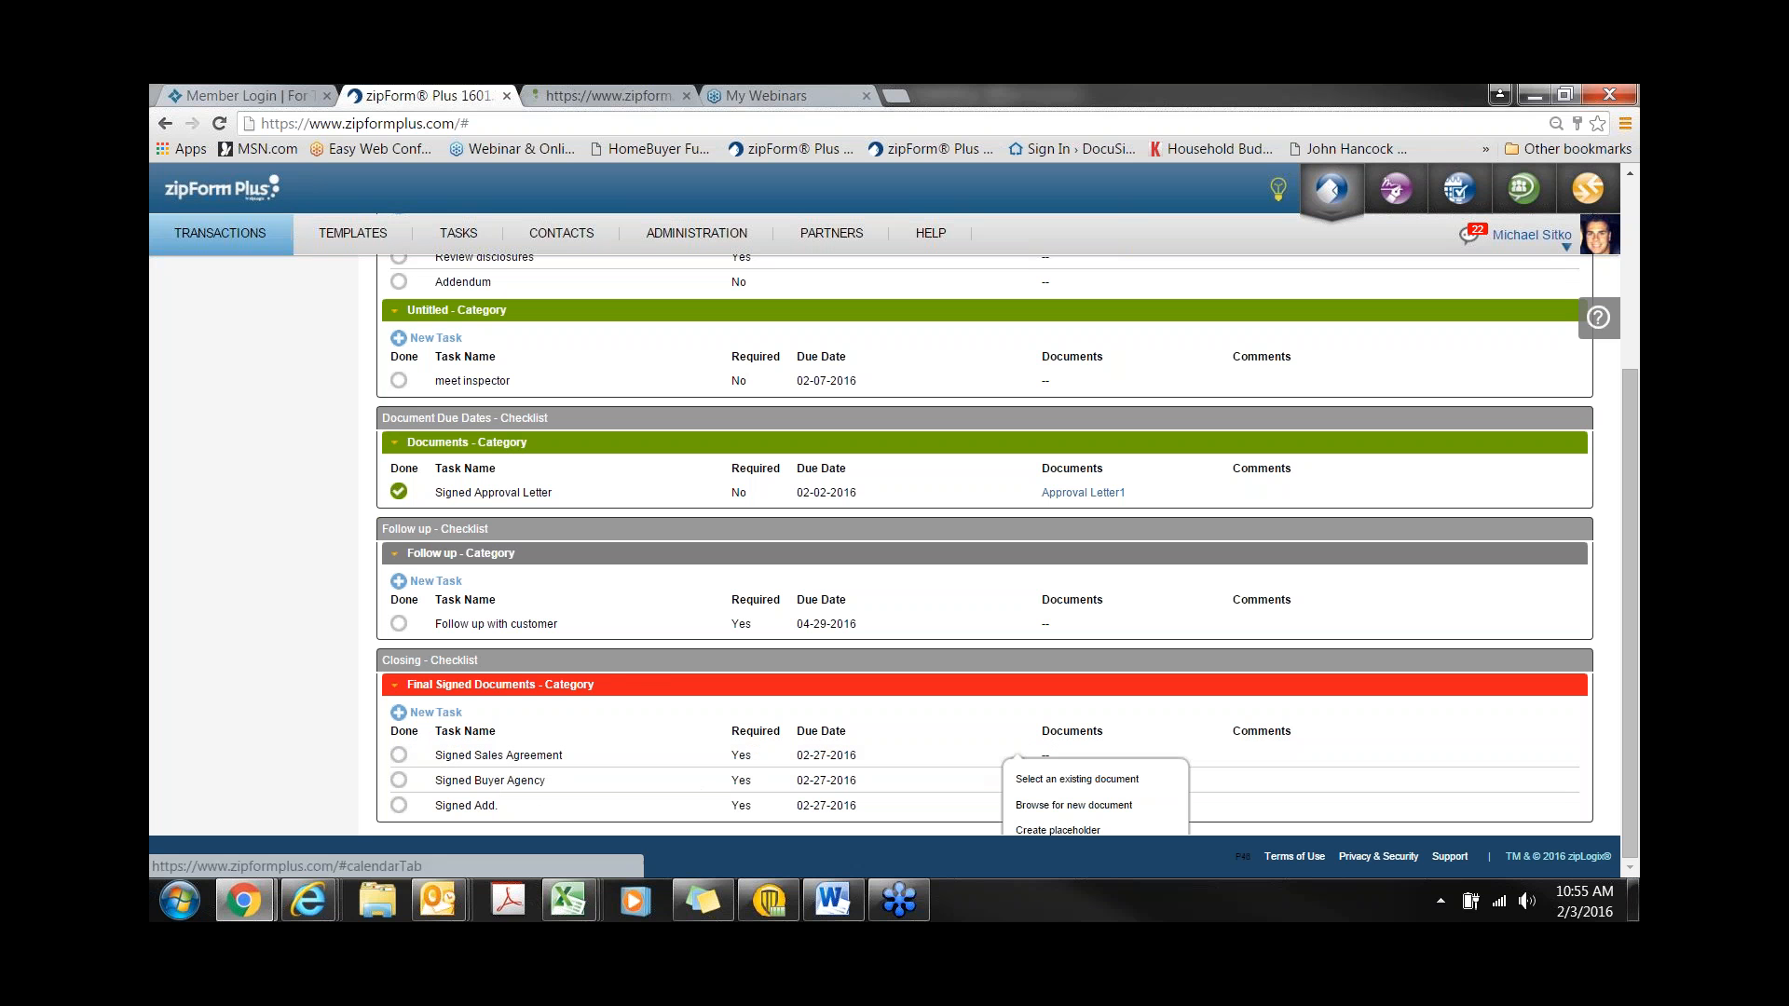
pyautogui.click(1031, 780)
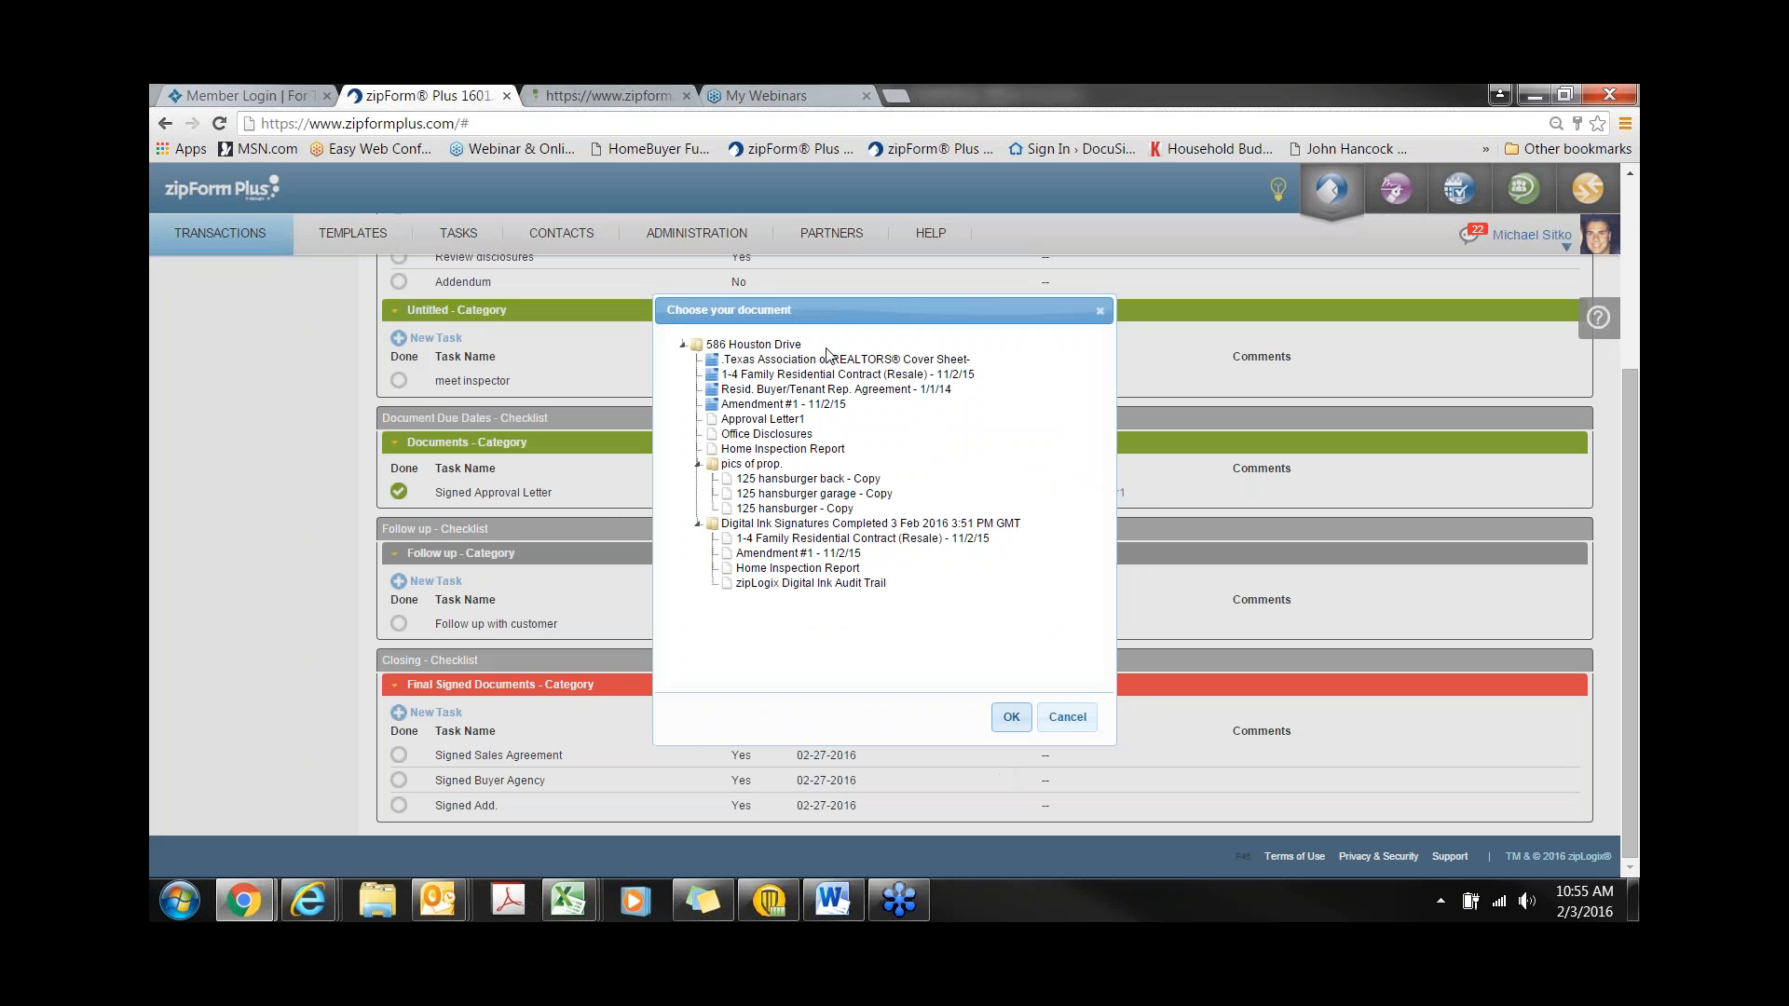
pyautogui.click(801, 541)
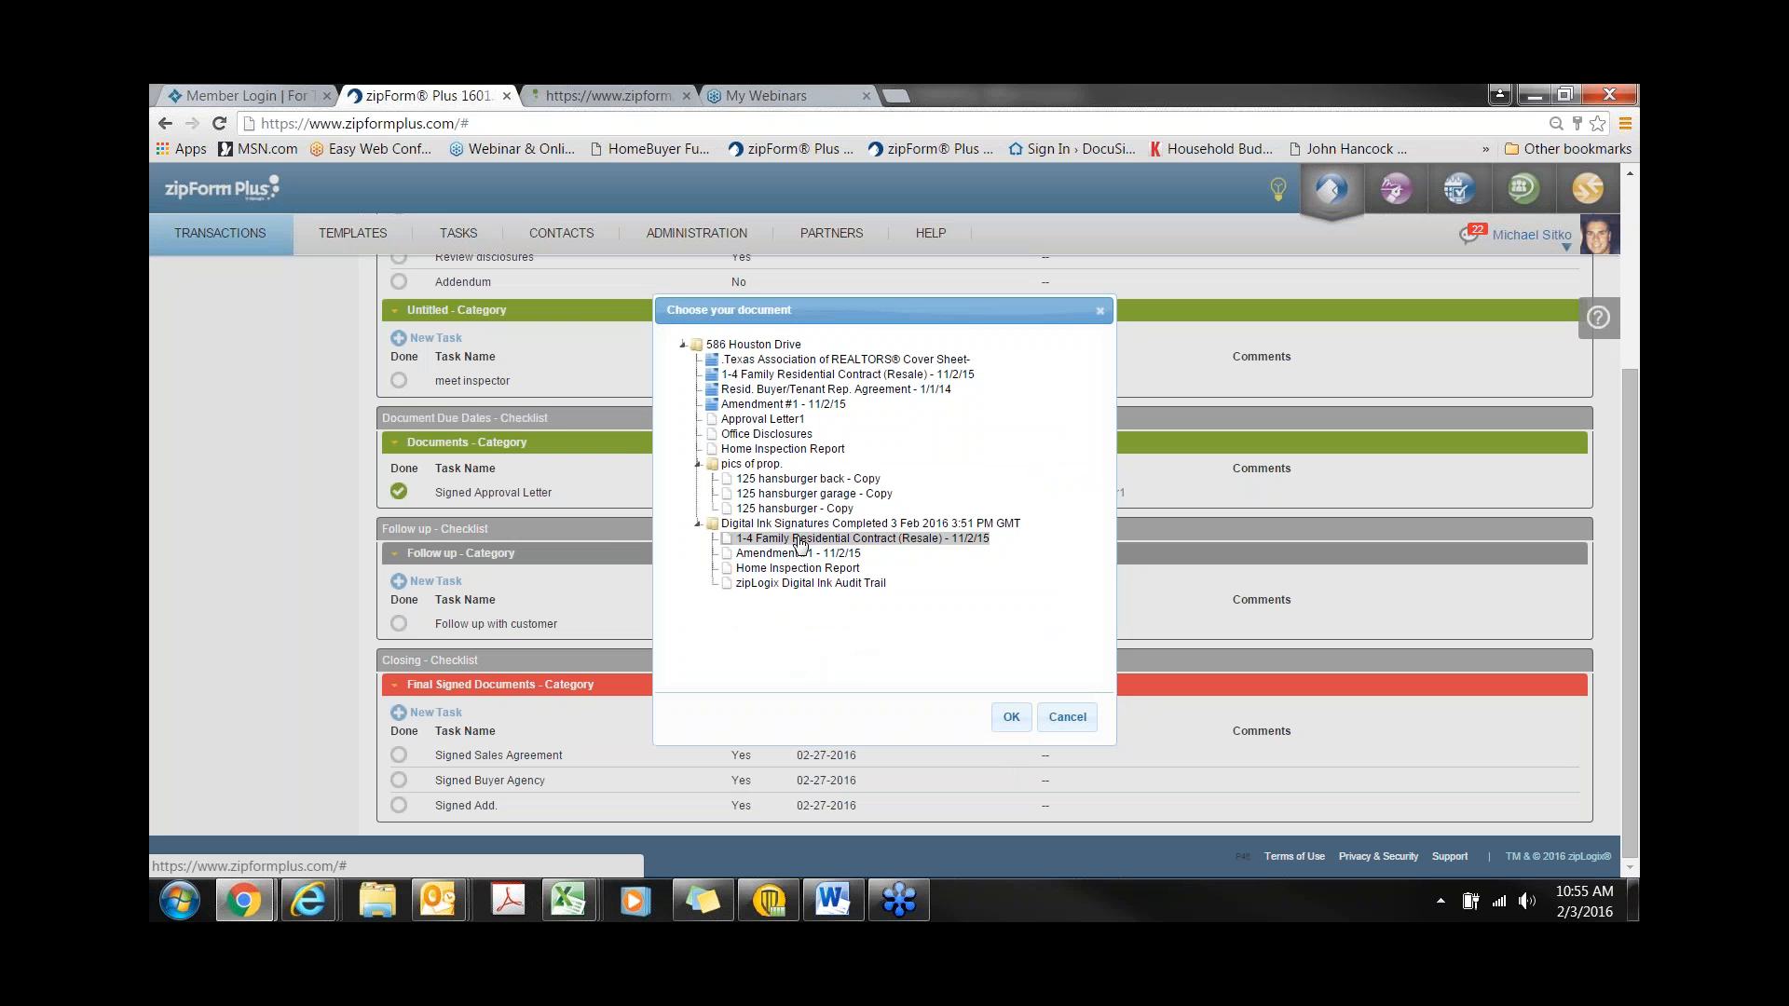
pyautogui.click(1023, 719)
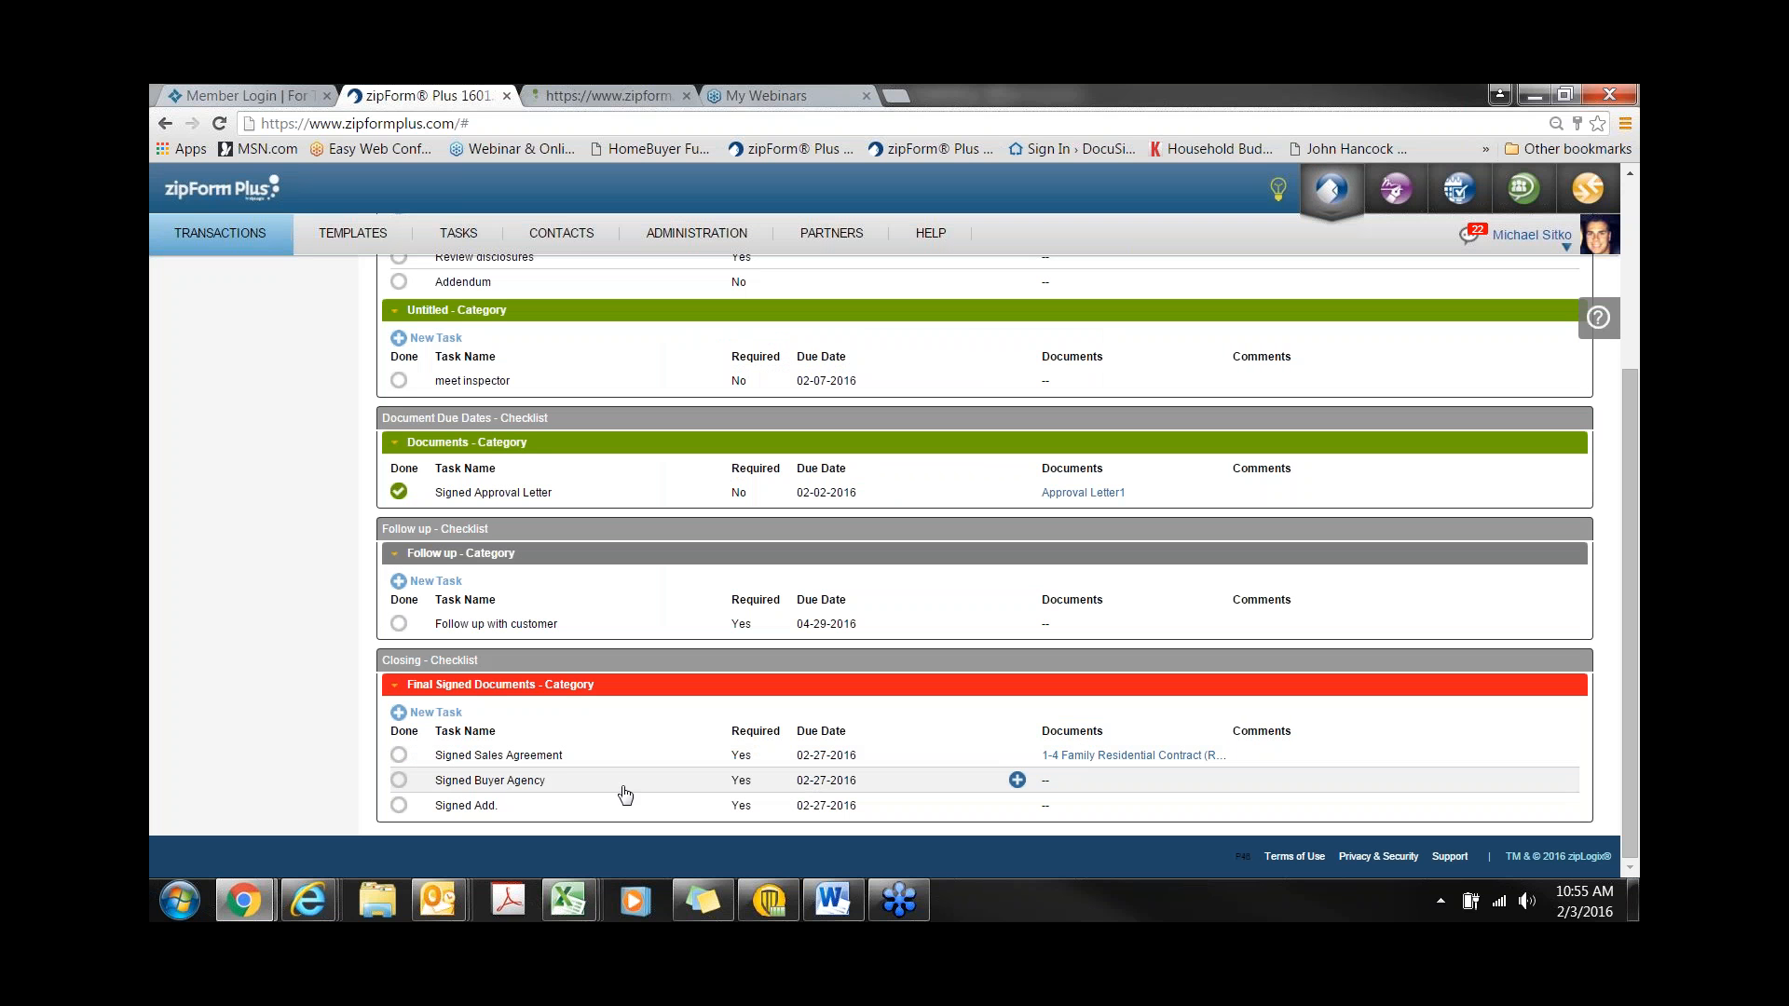
pyautogui.click(399, 754)
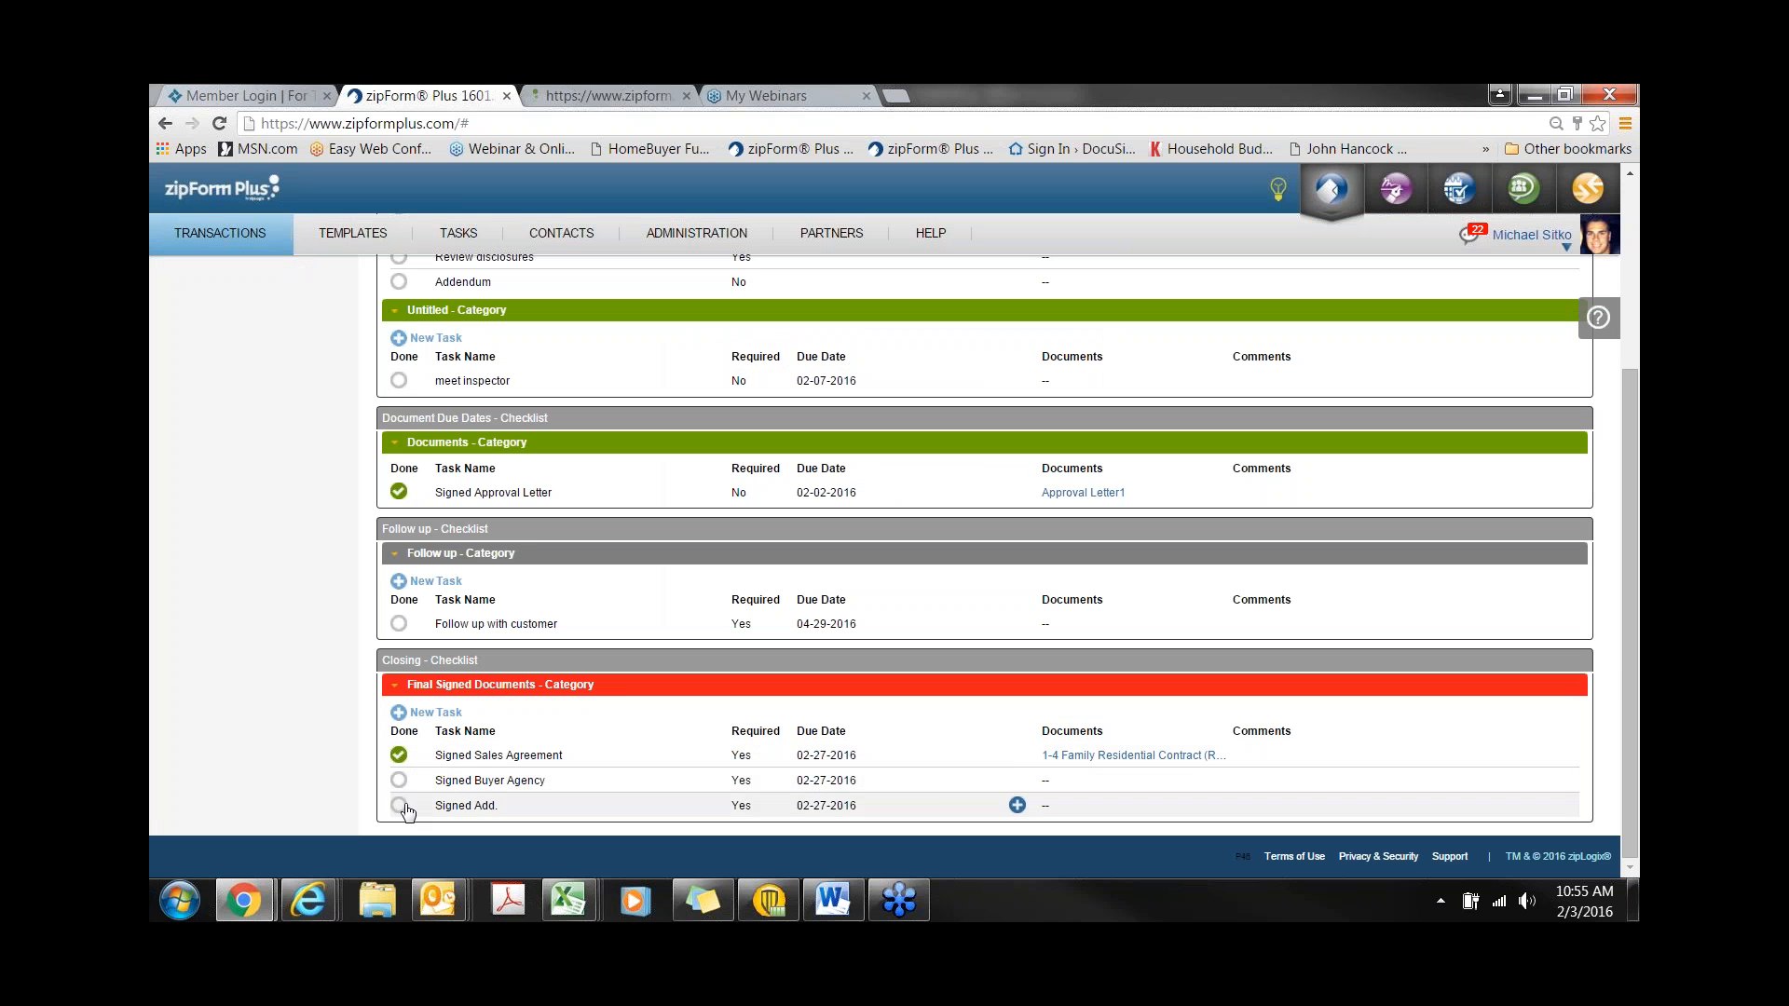
# - Attach the signed Amendment #1 - 11/2/15 to the Signed Add. task, mark it done, and preview the contract
pyautogui.click(1016, 805)
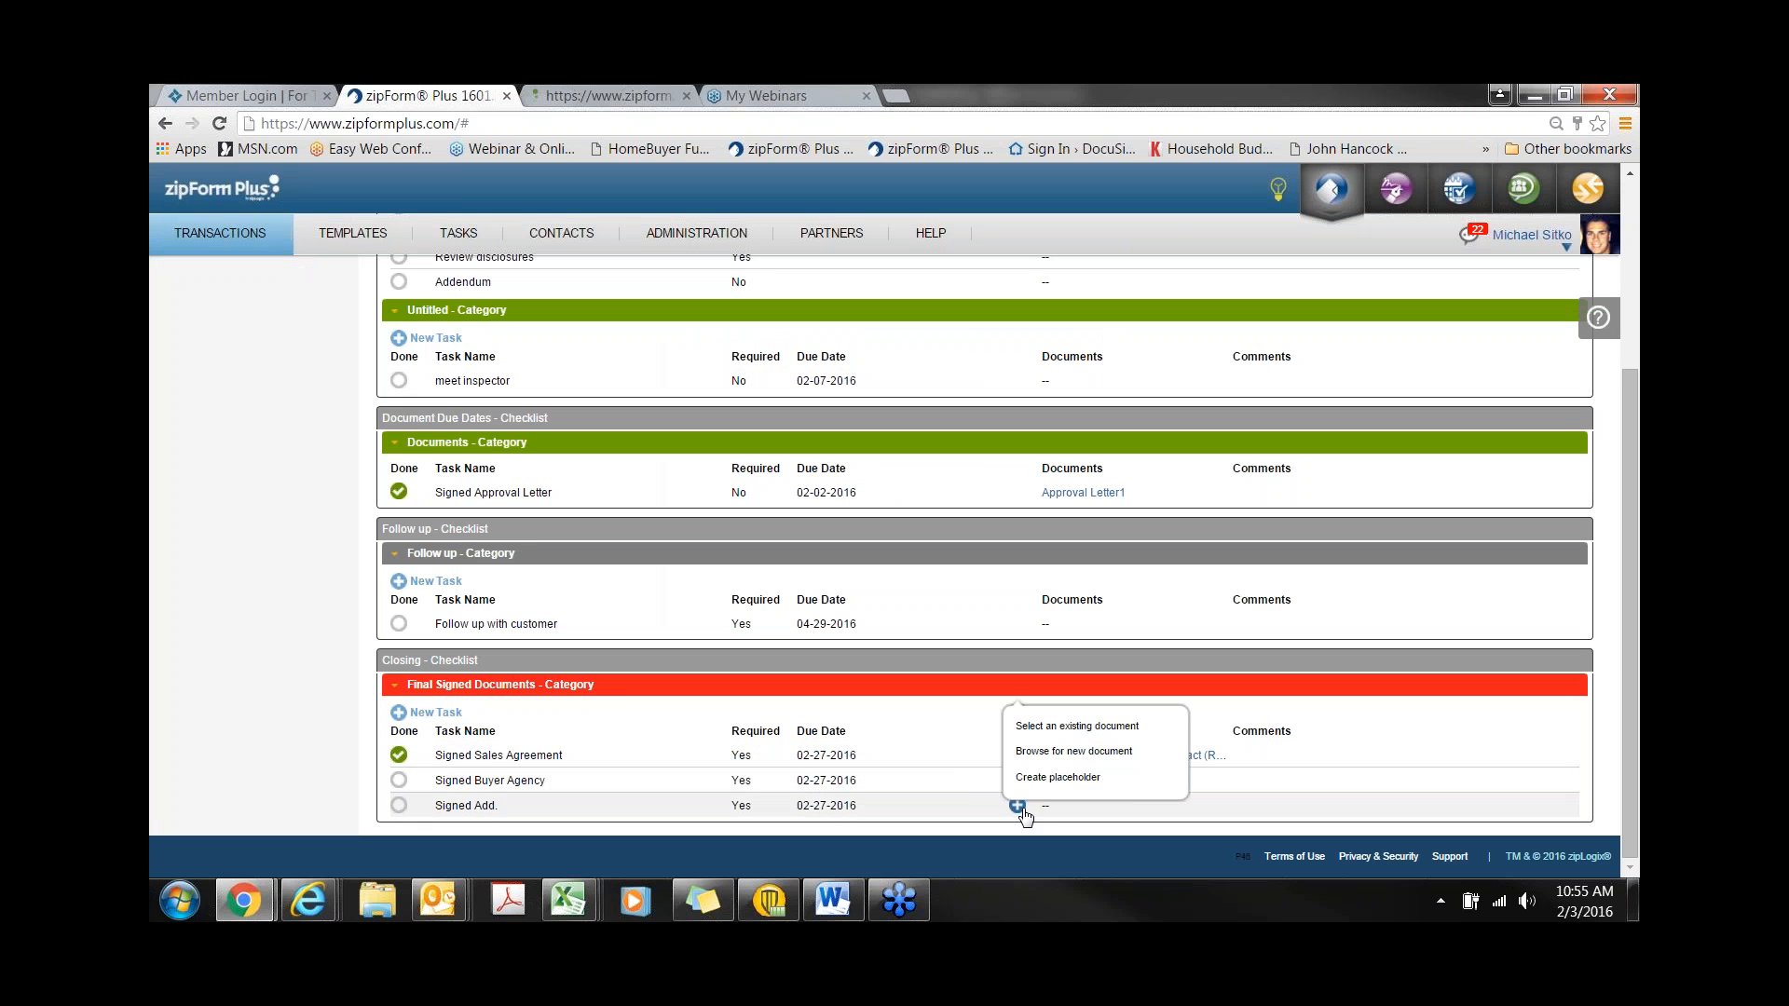
pyautogui.click(1044, 726)
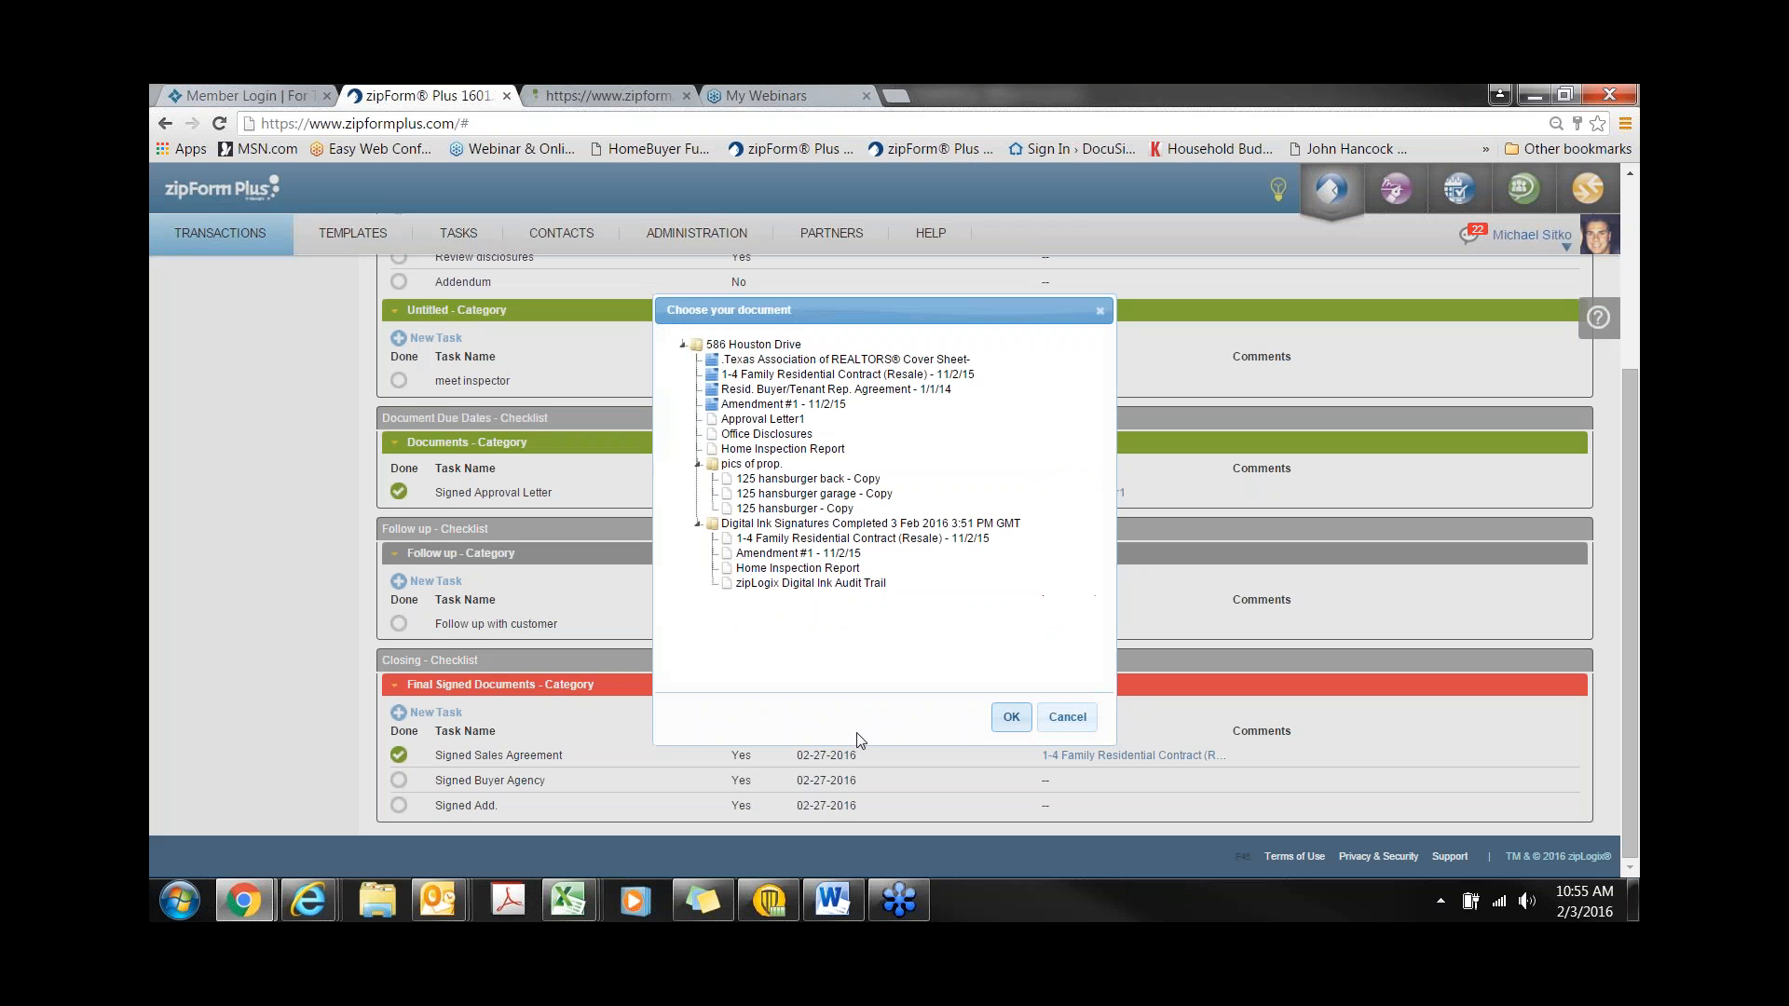
pyautogui.click(771, 554)
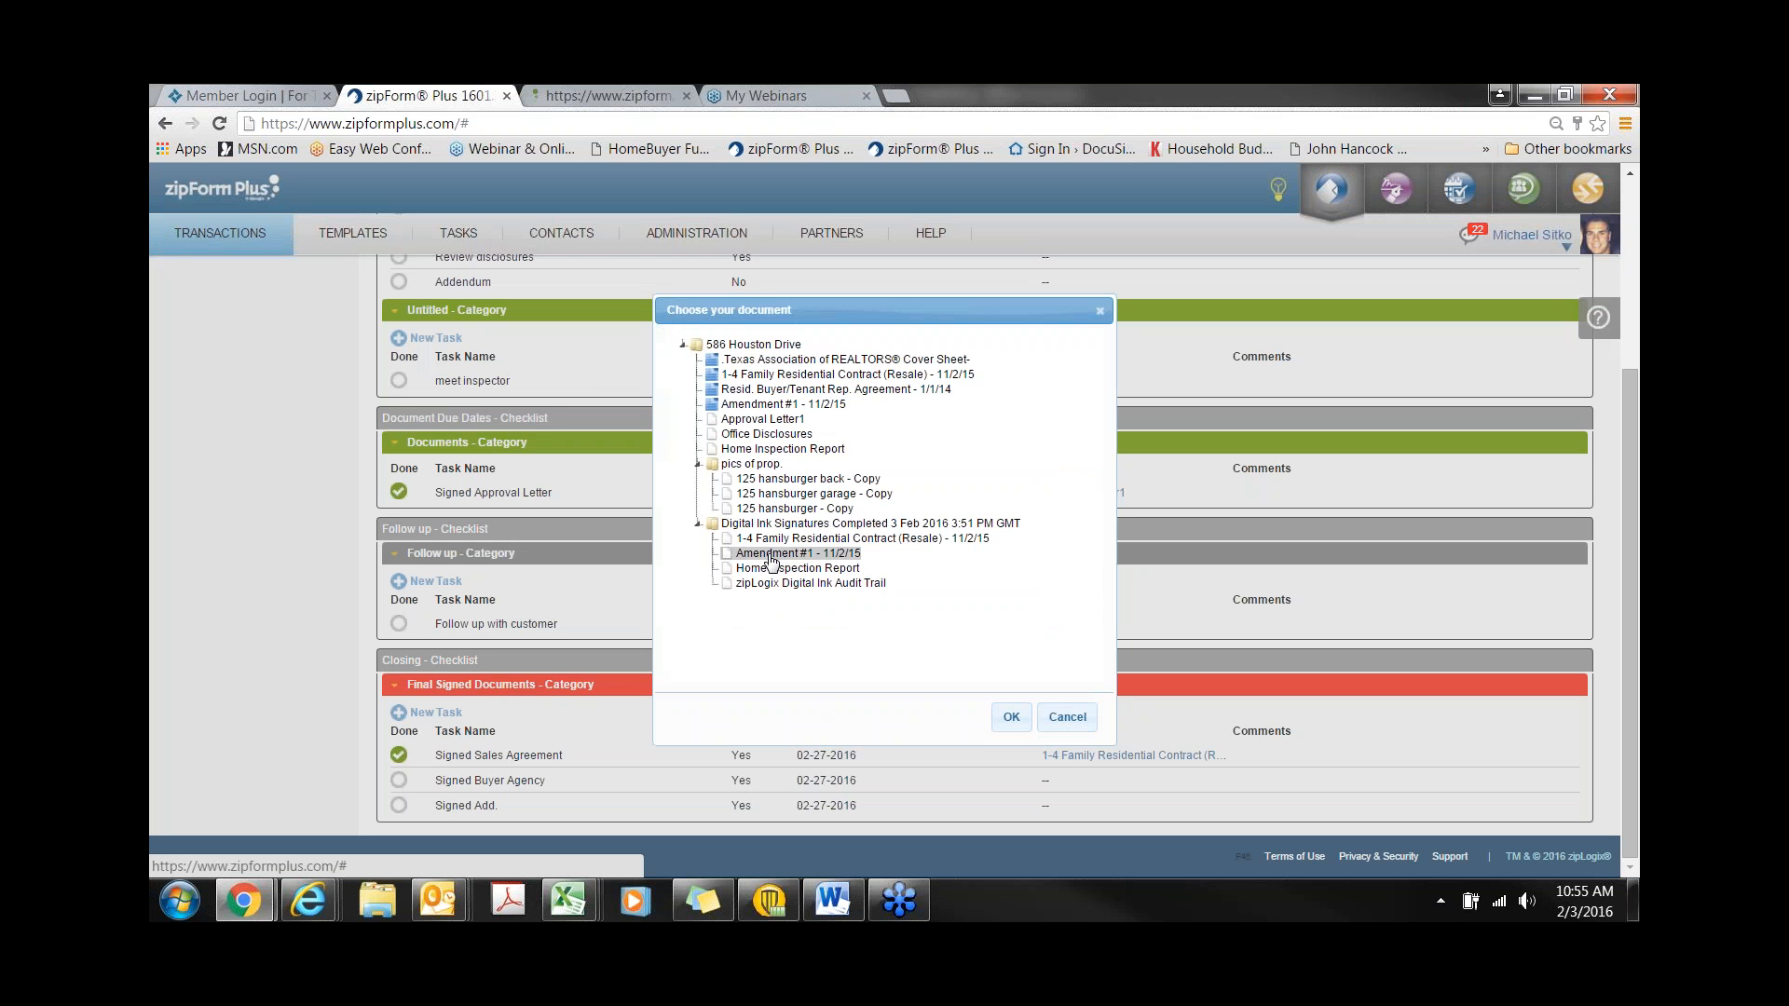
pyautogui.click(1011, 717)
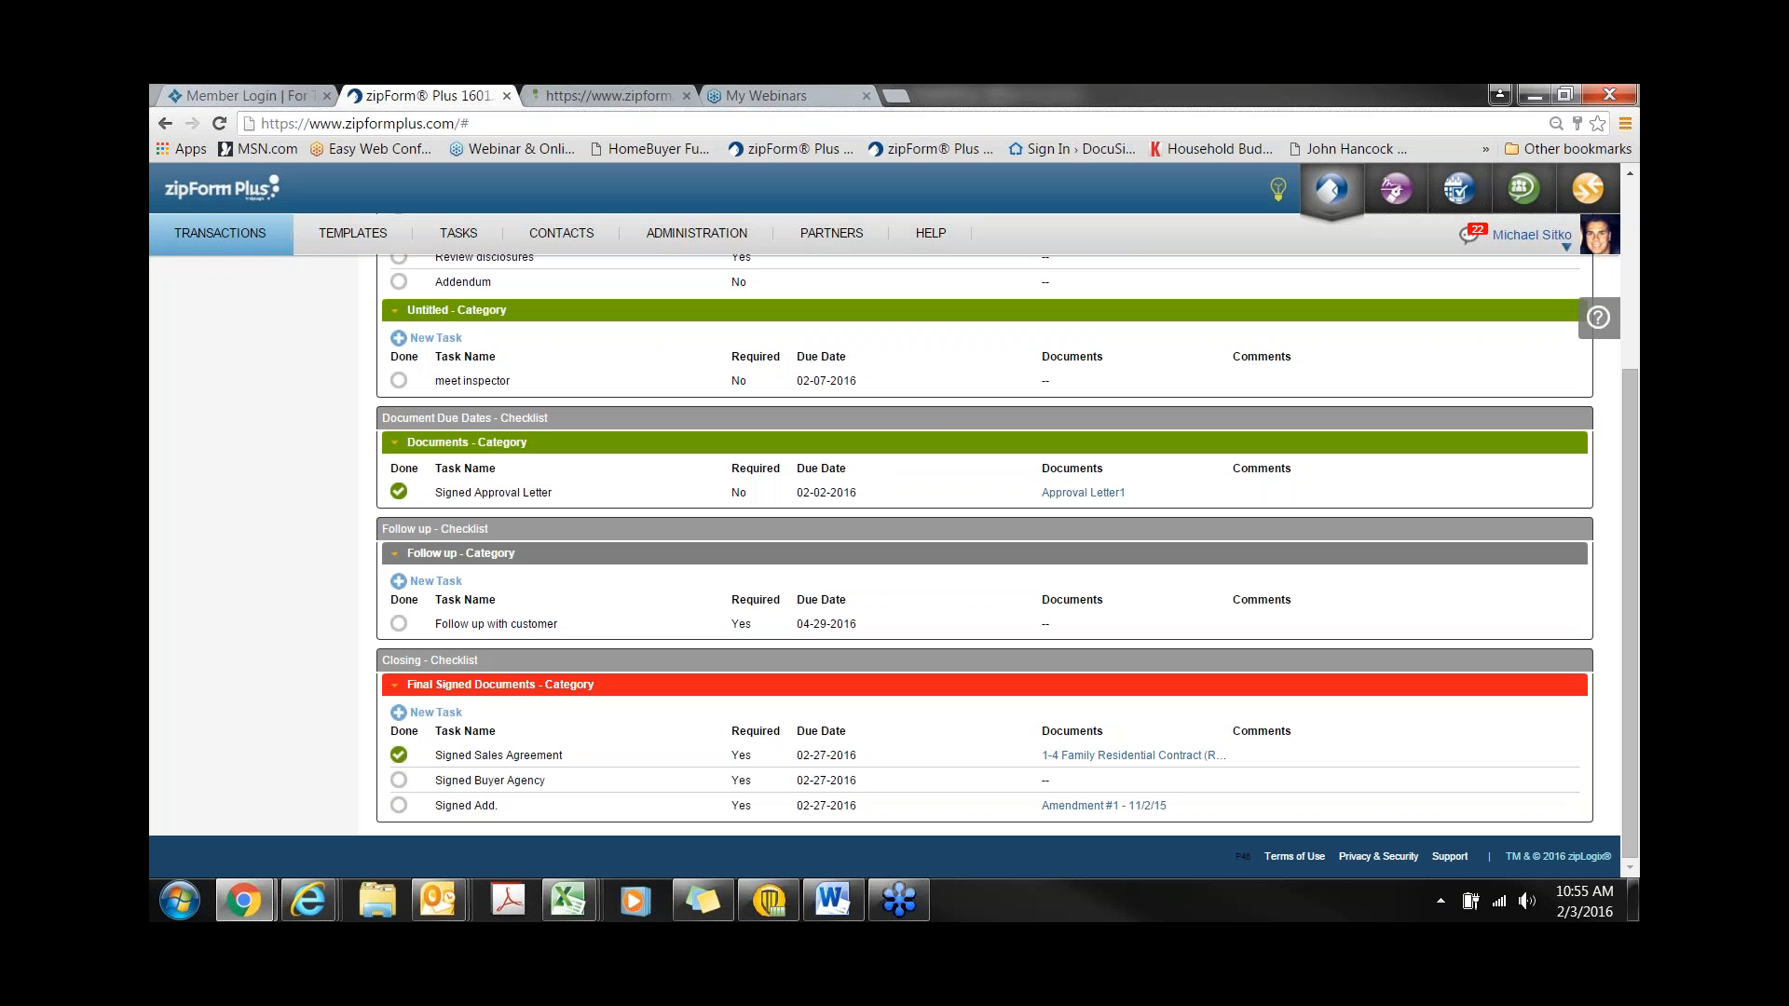
pyautogui.click(399, 806)
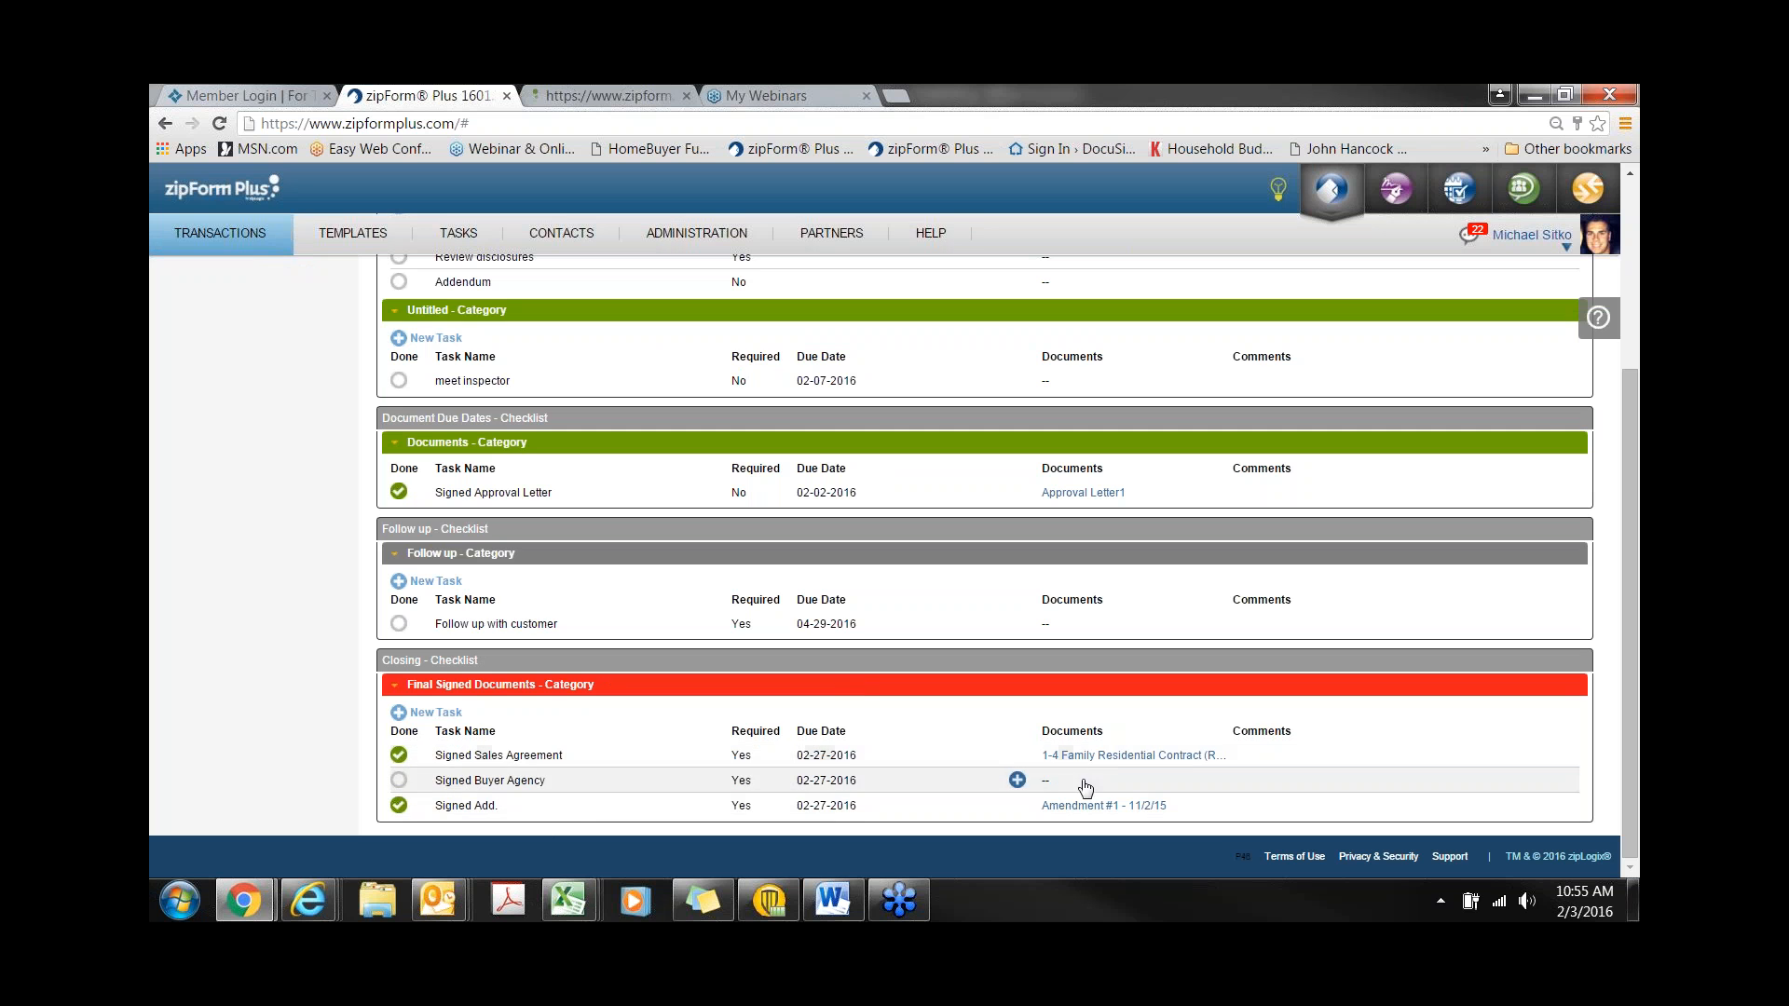
pyautogui.click(1118, 763)
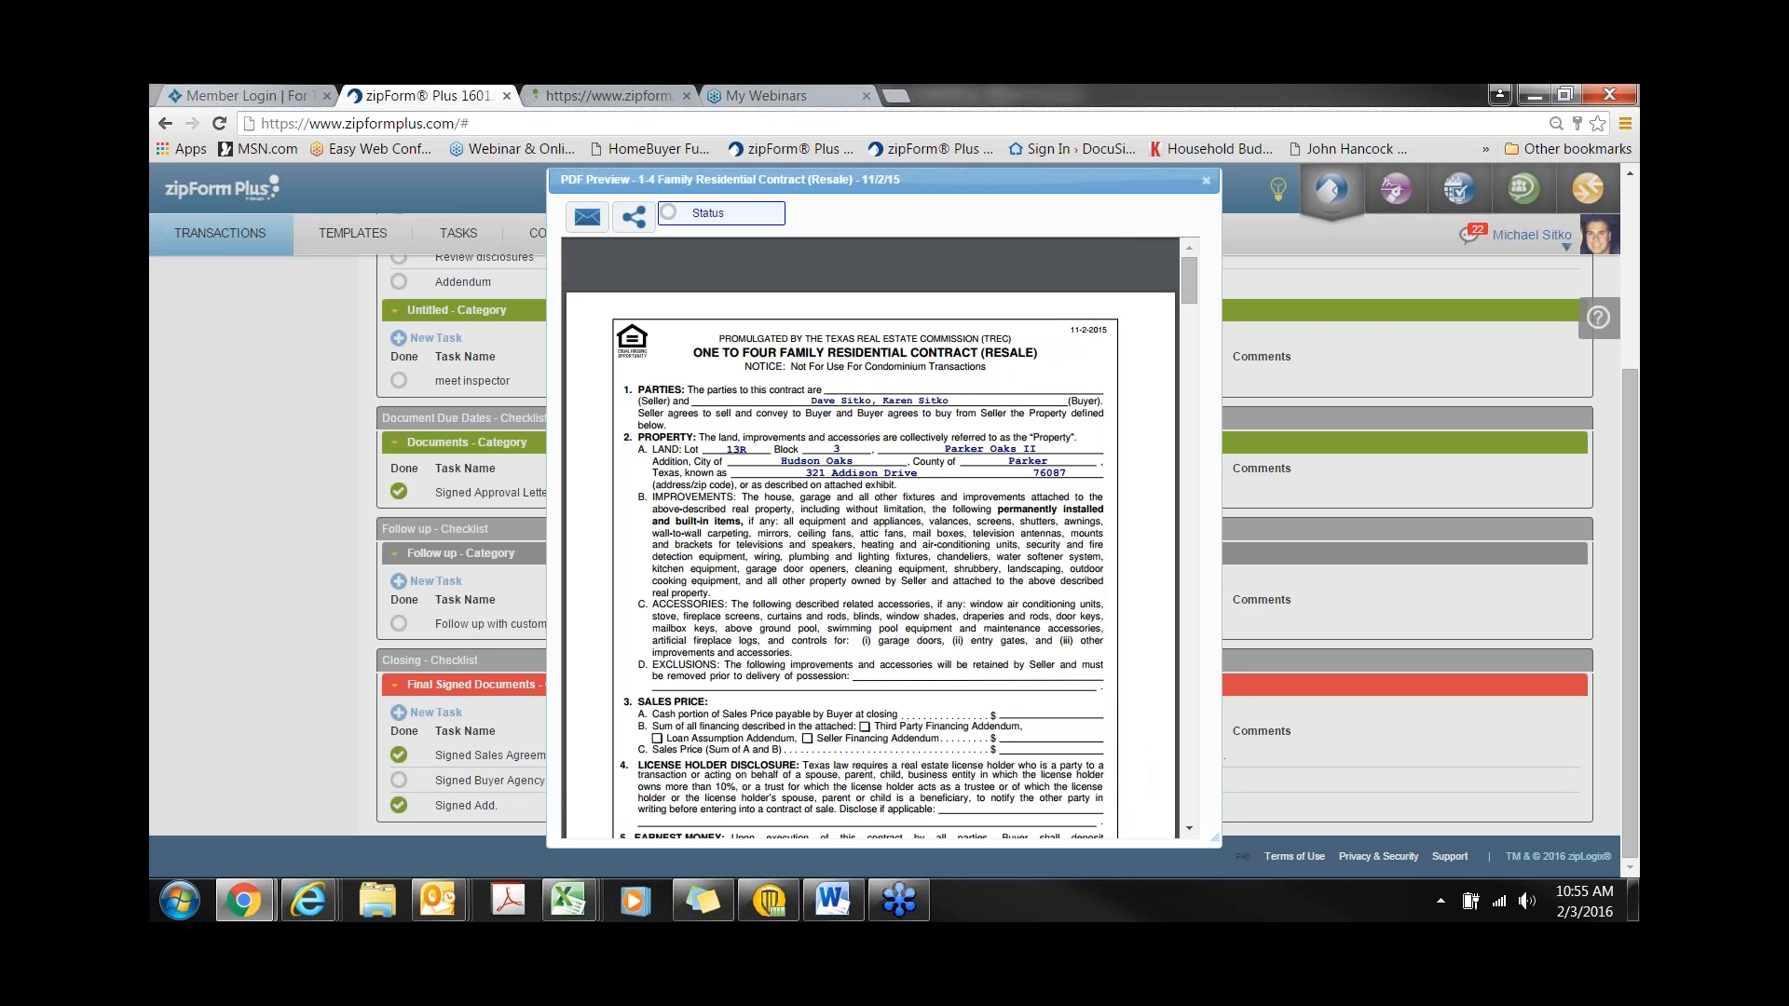
# - Scroll through the signed 1-4 Family Residential Contract preview, then close it
pyautogui.scroll(-4, 870, 538)
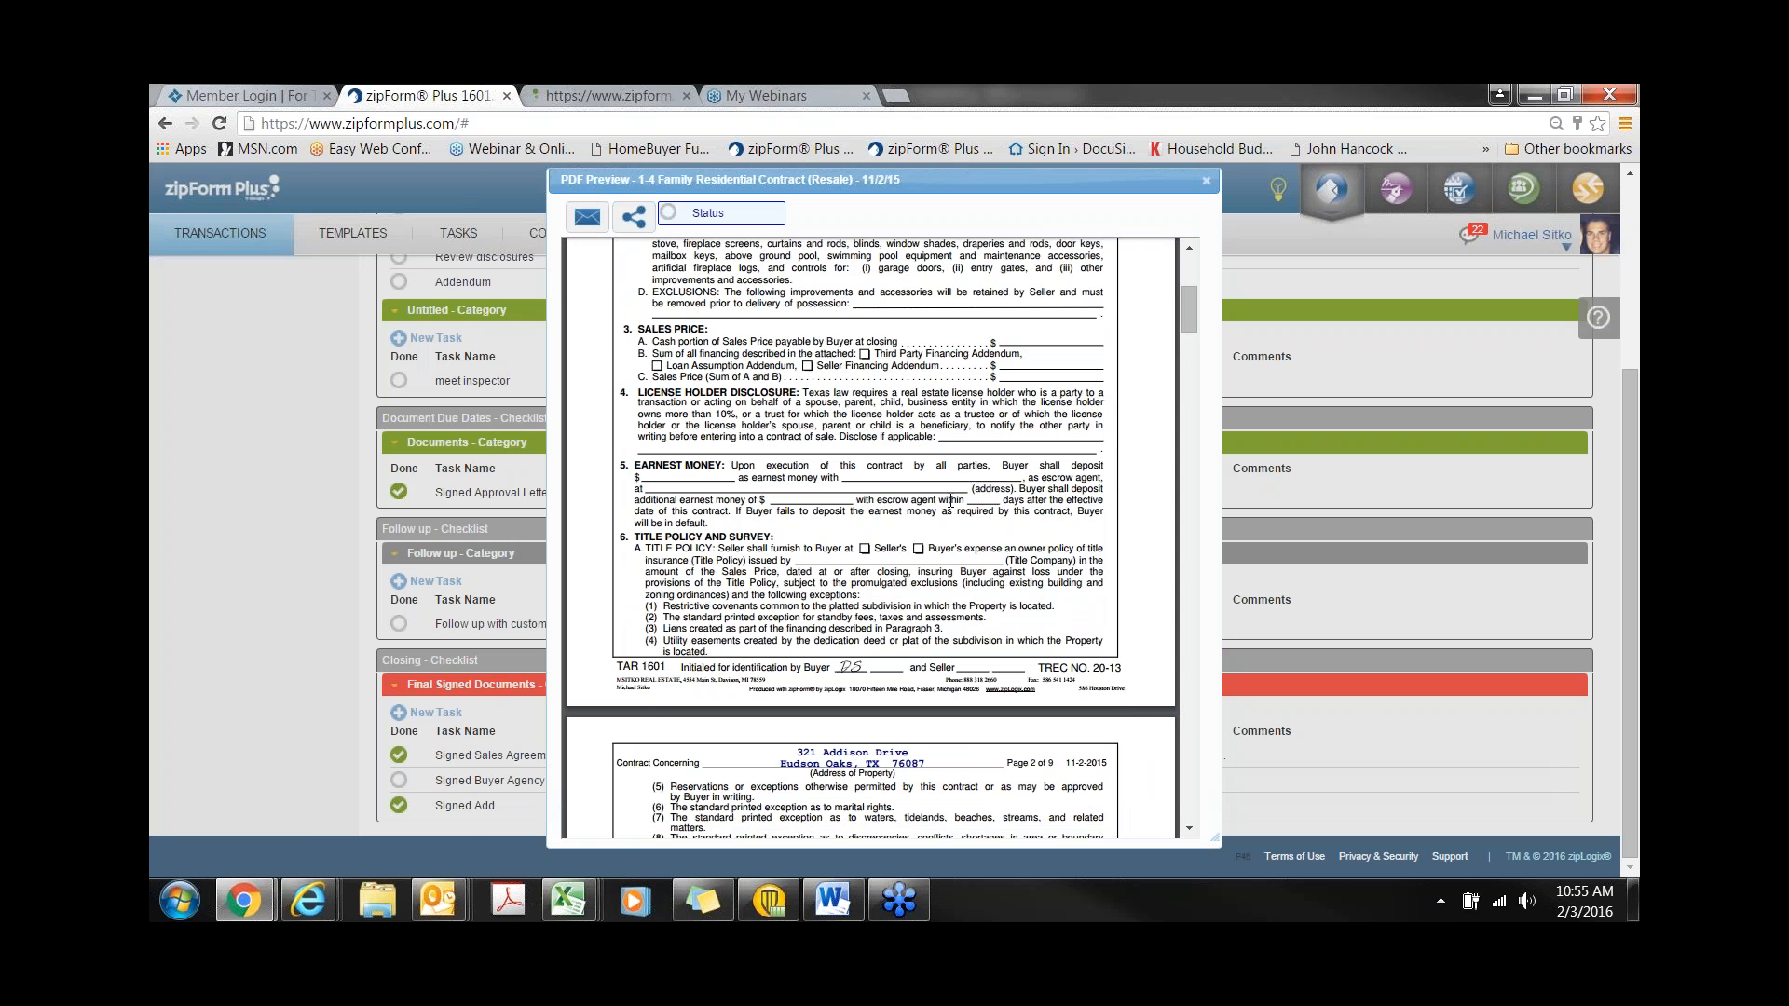
pyautogui.click(1207, 180)
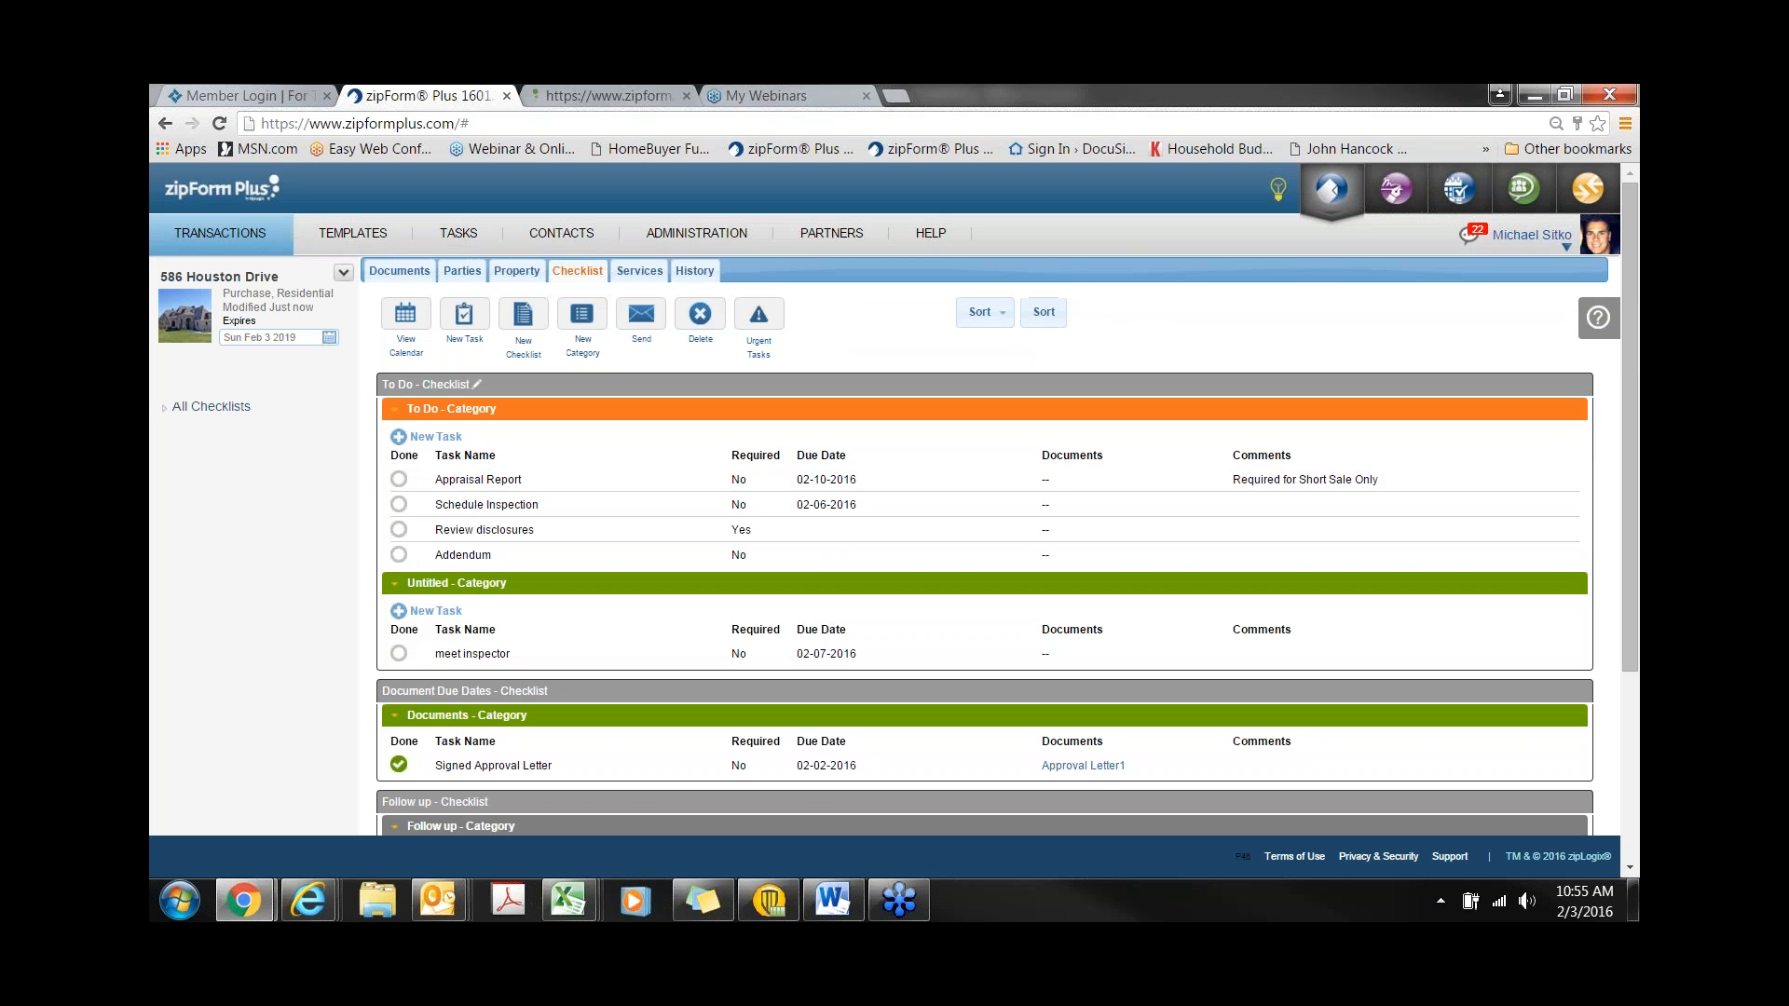
pyautogui.click(694, 271)
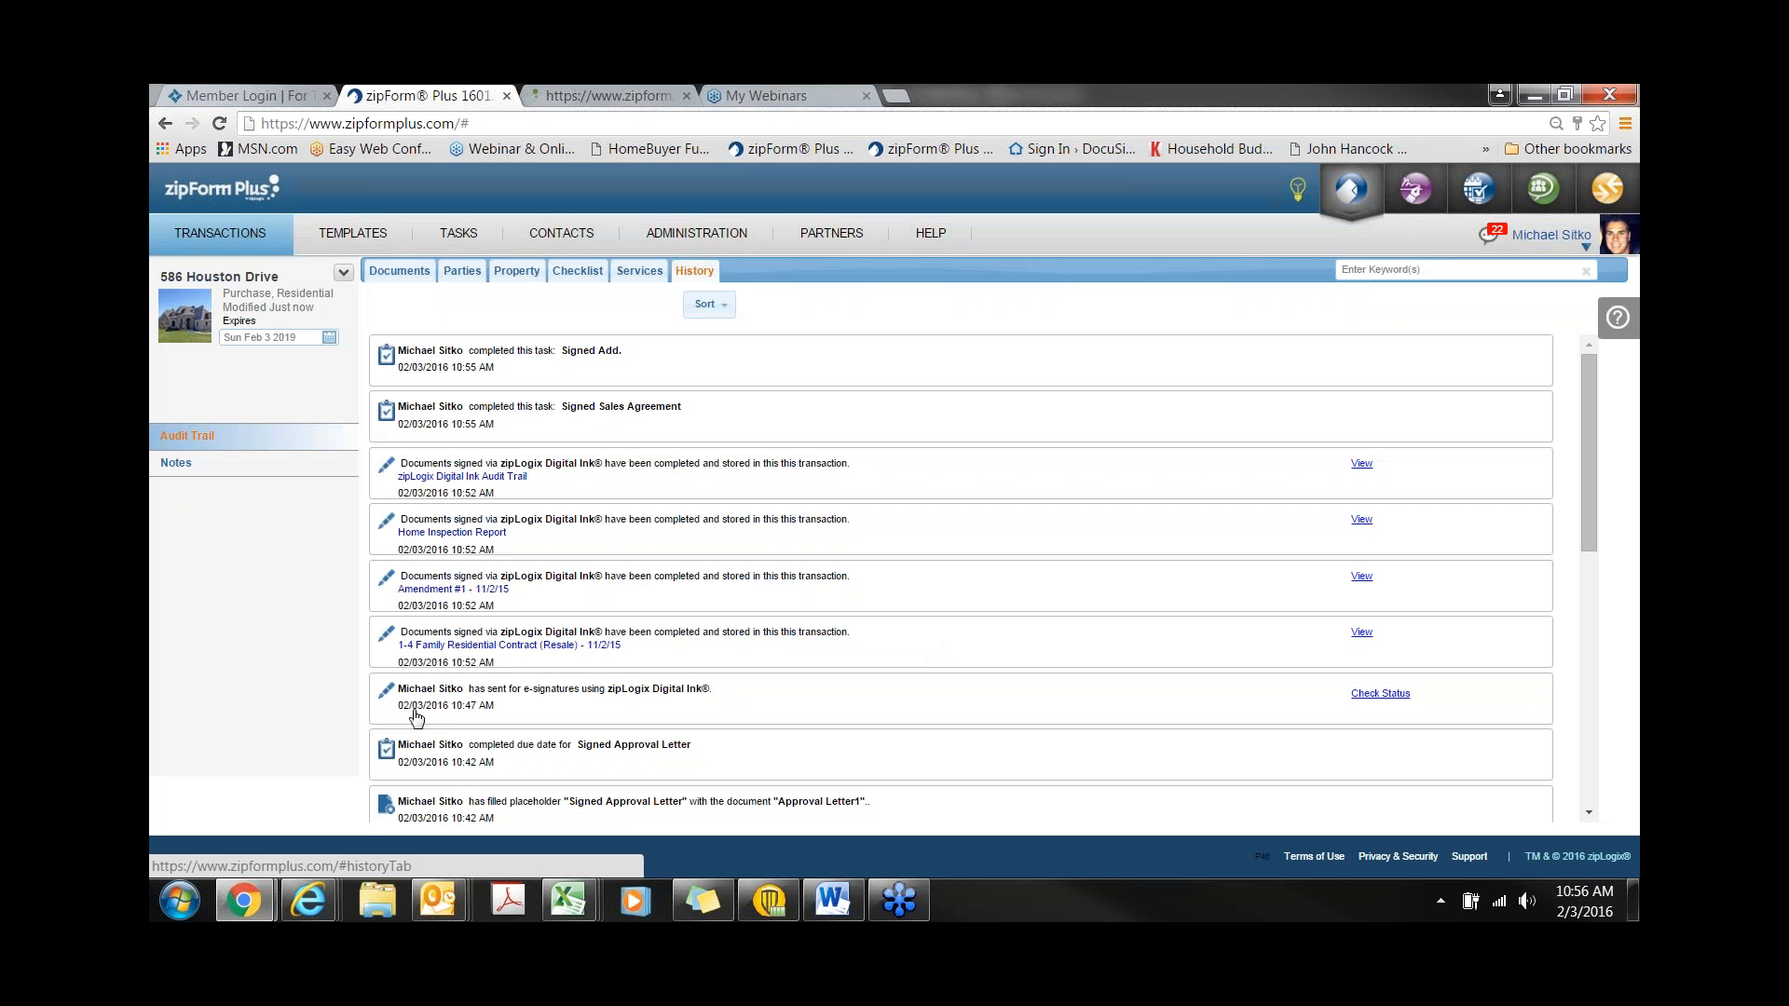
pyautogui.click(1379, 694)
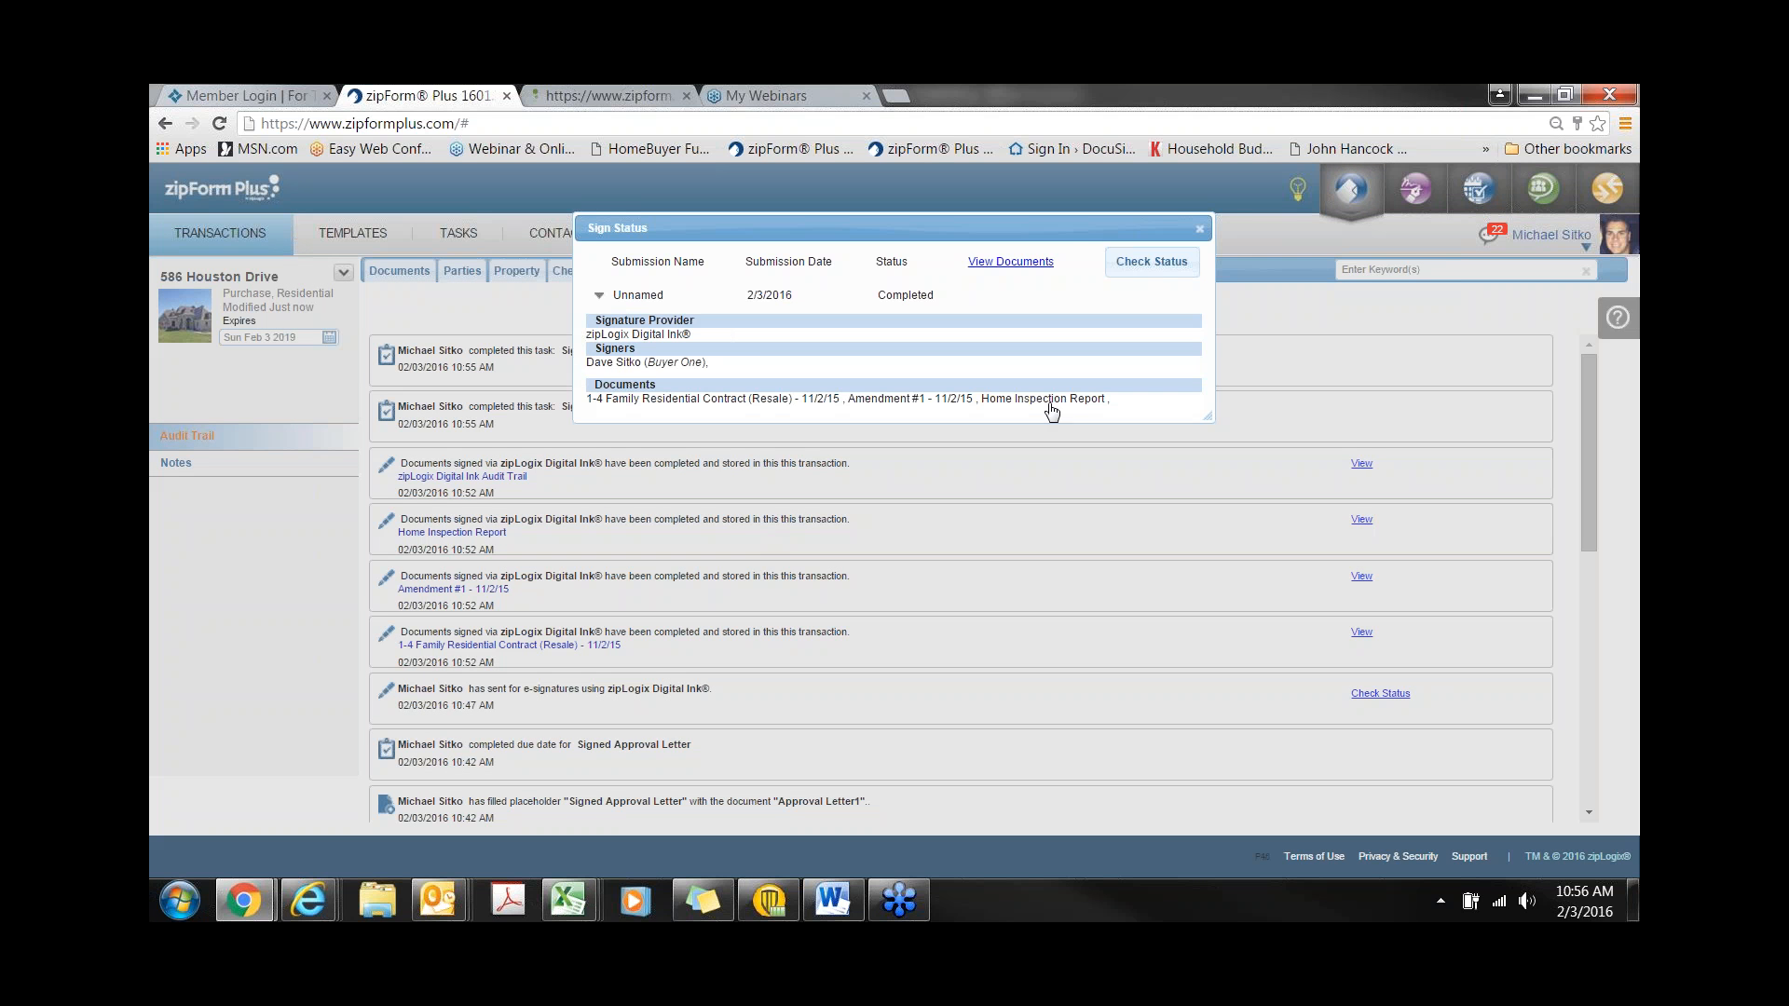
pyautogui.click(1164, 271)
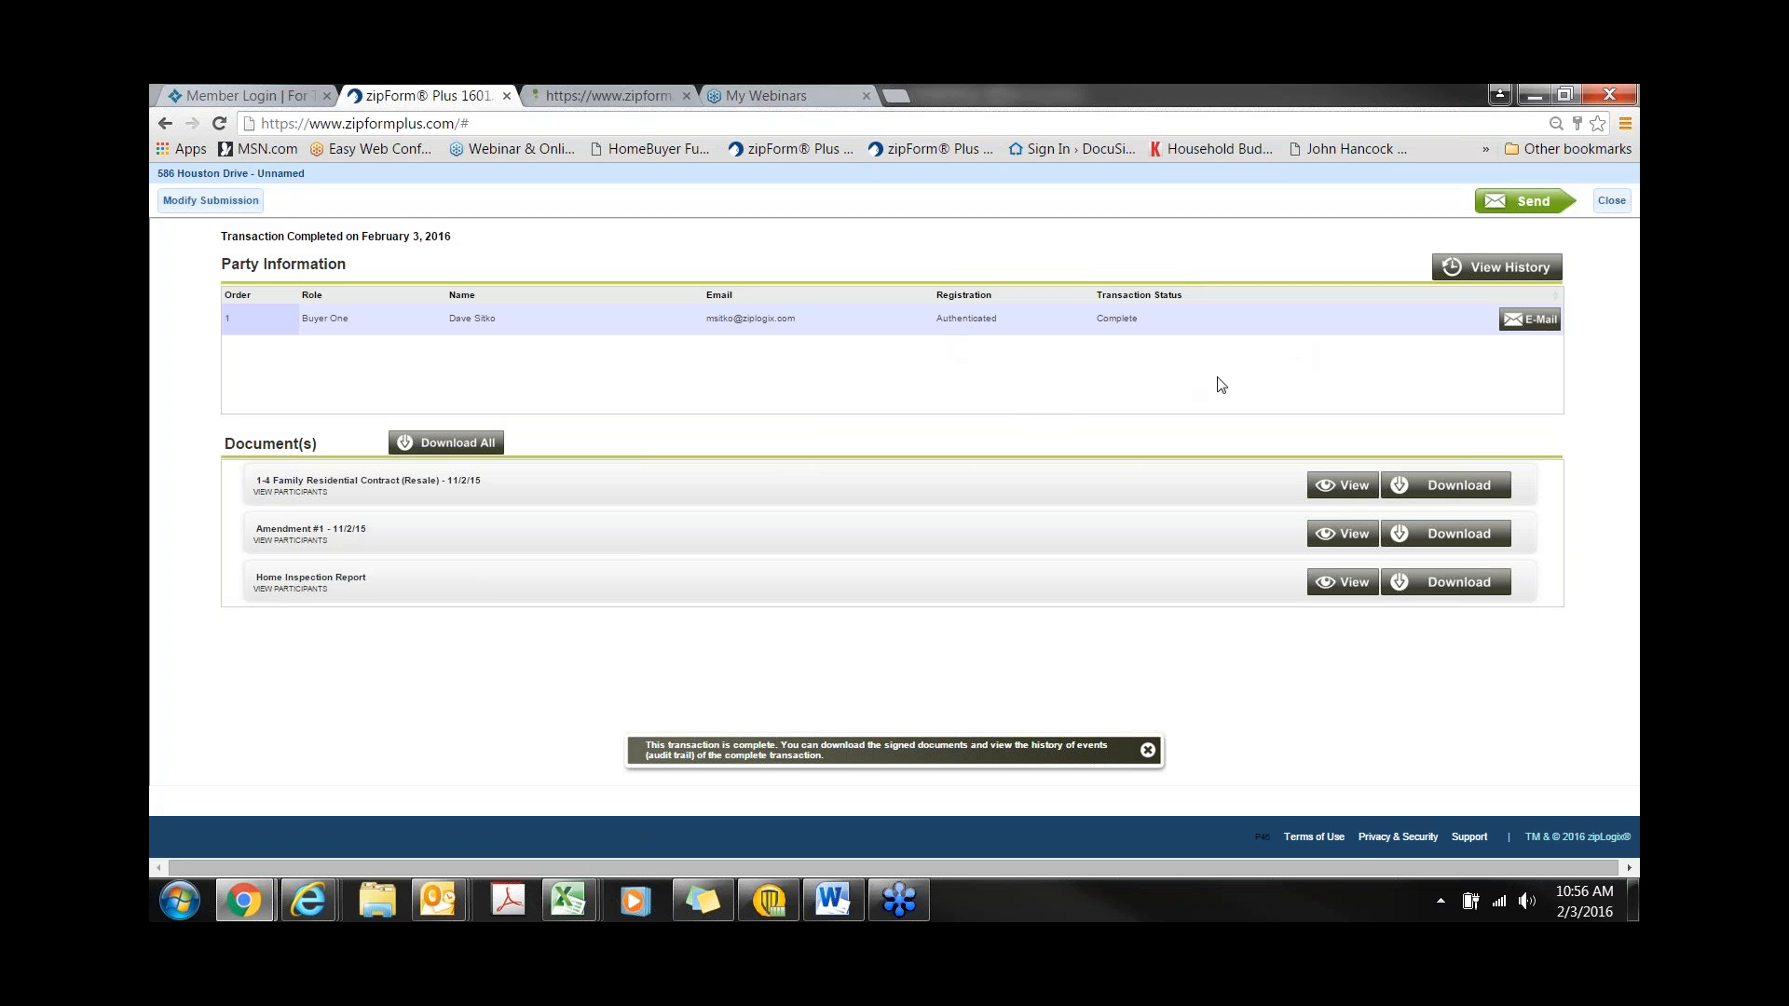
pyautogui.click(1612, 201)
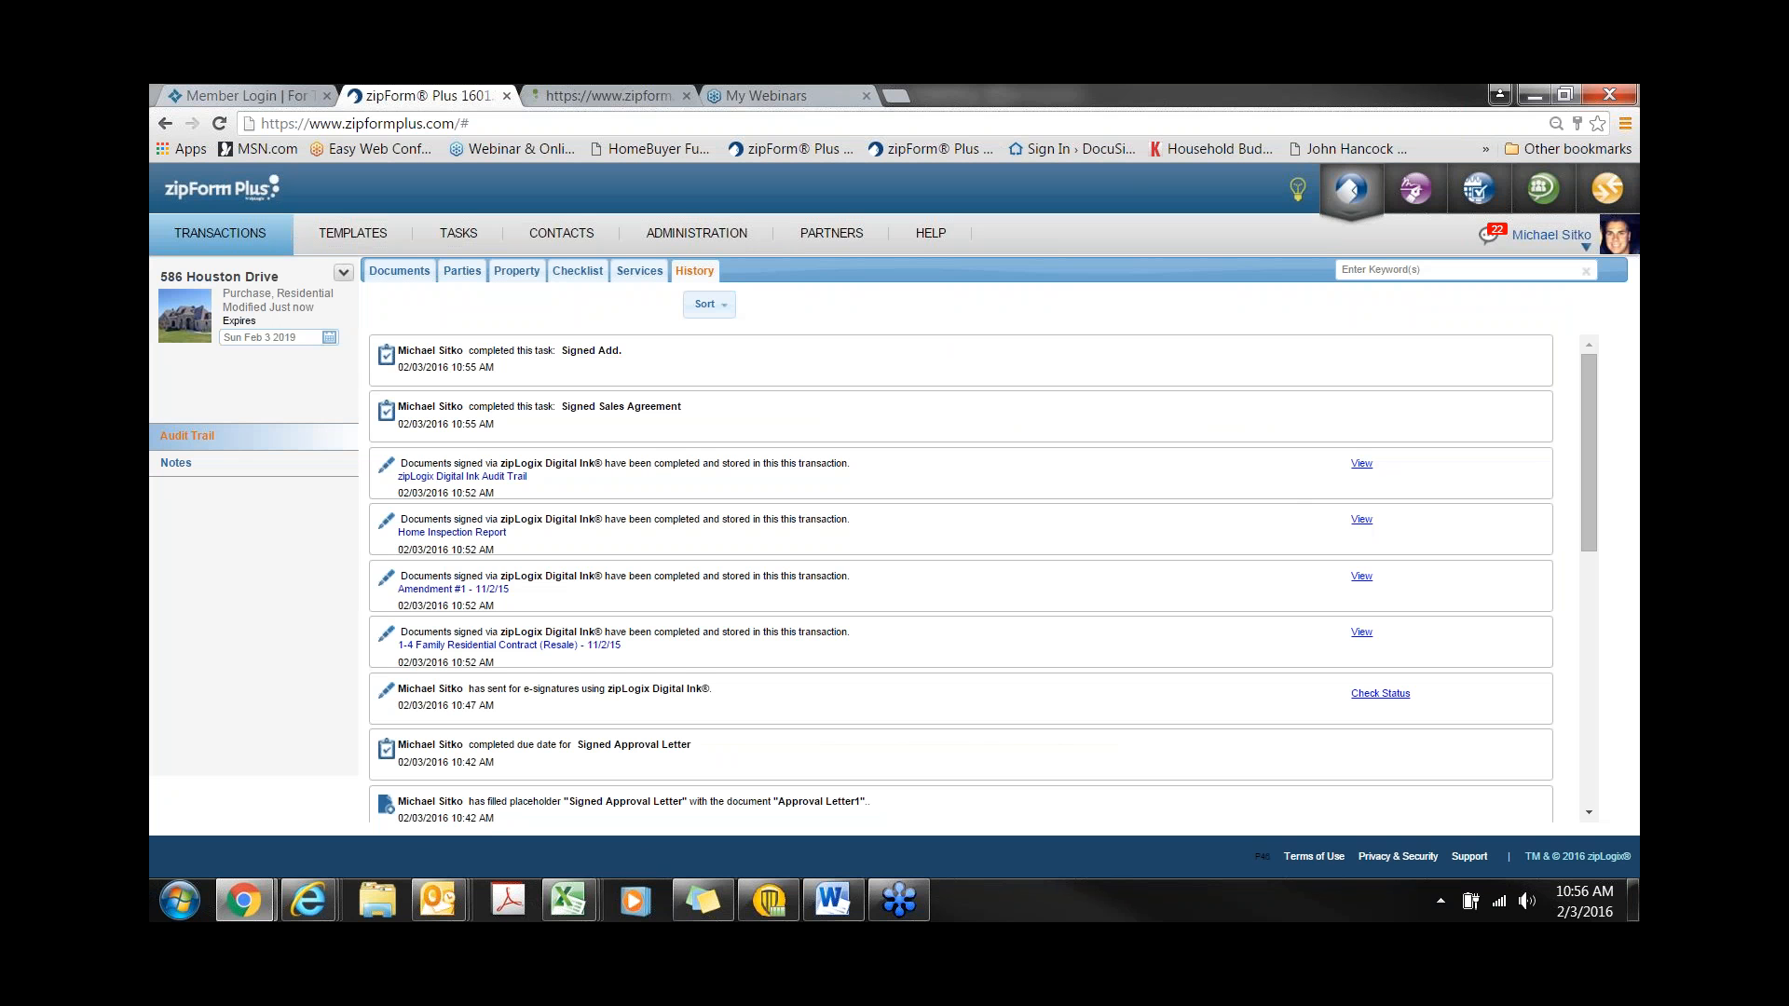
pyautogui.click(400, 272)
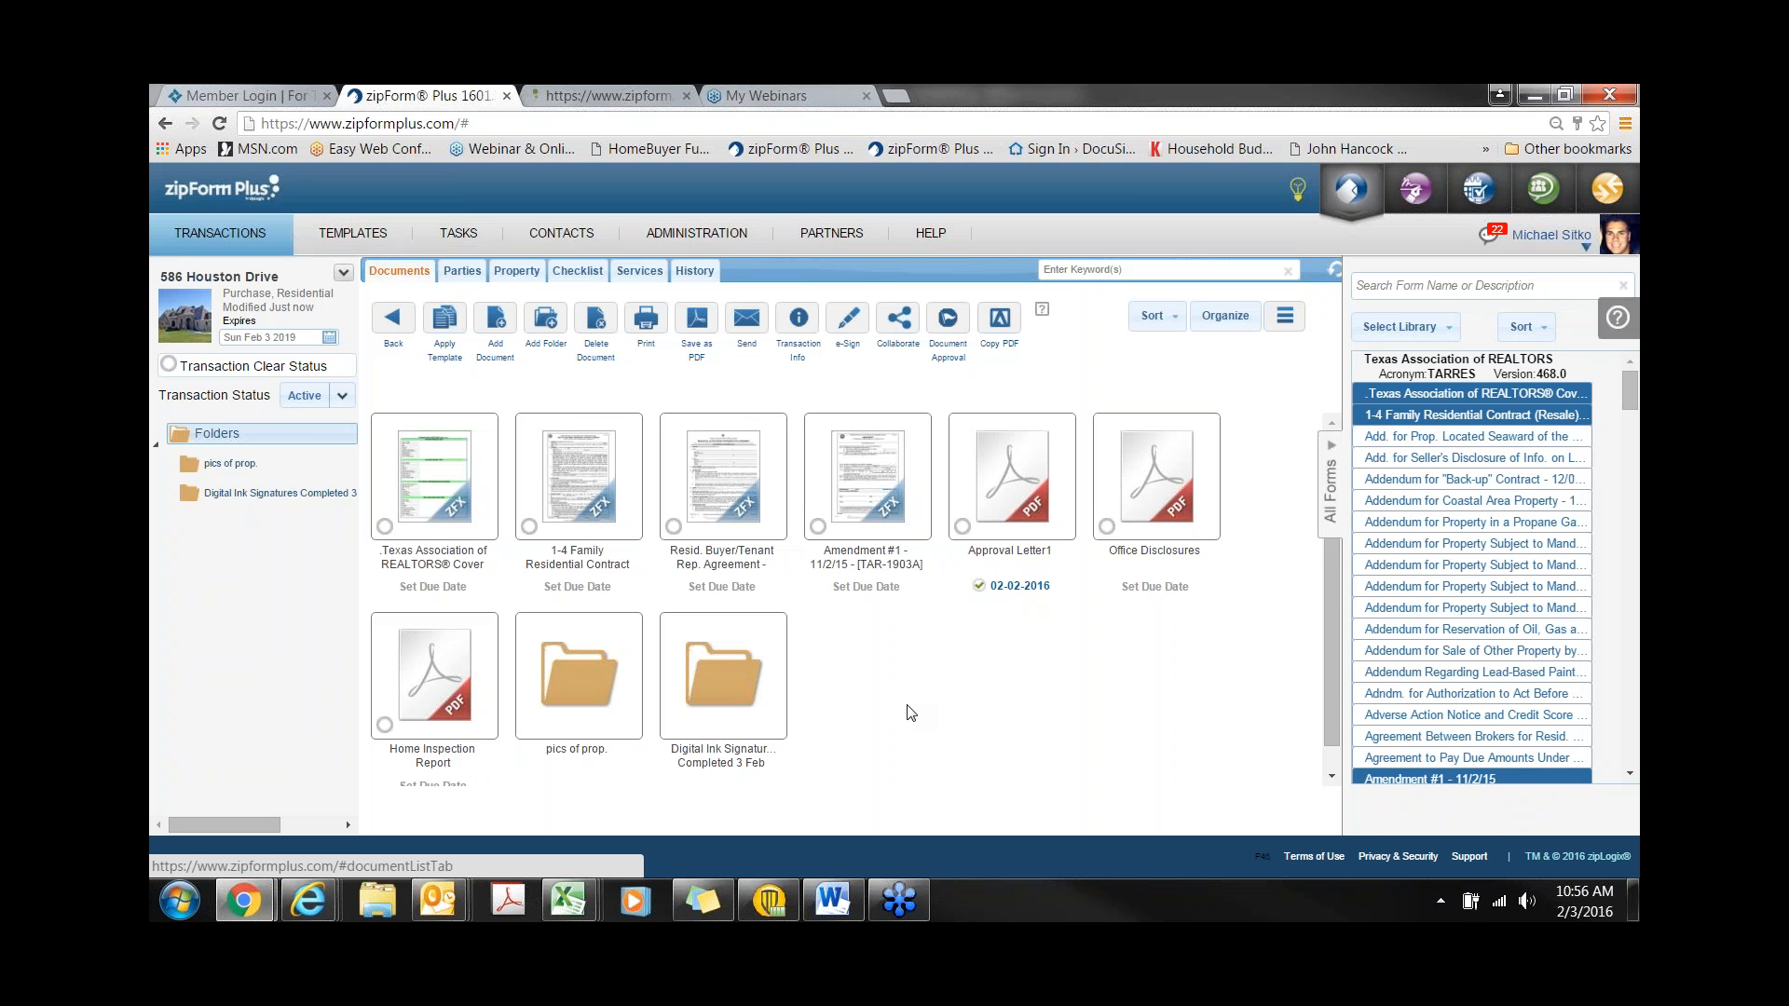
# - Display all tasks on a February 2016 month calendar with the 17 tasks needing attention expanded
pyautogui.click(455, 238)
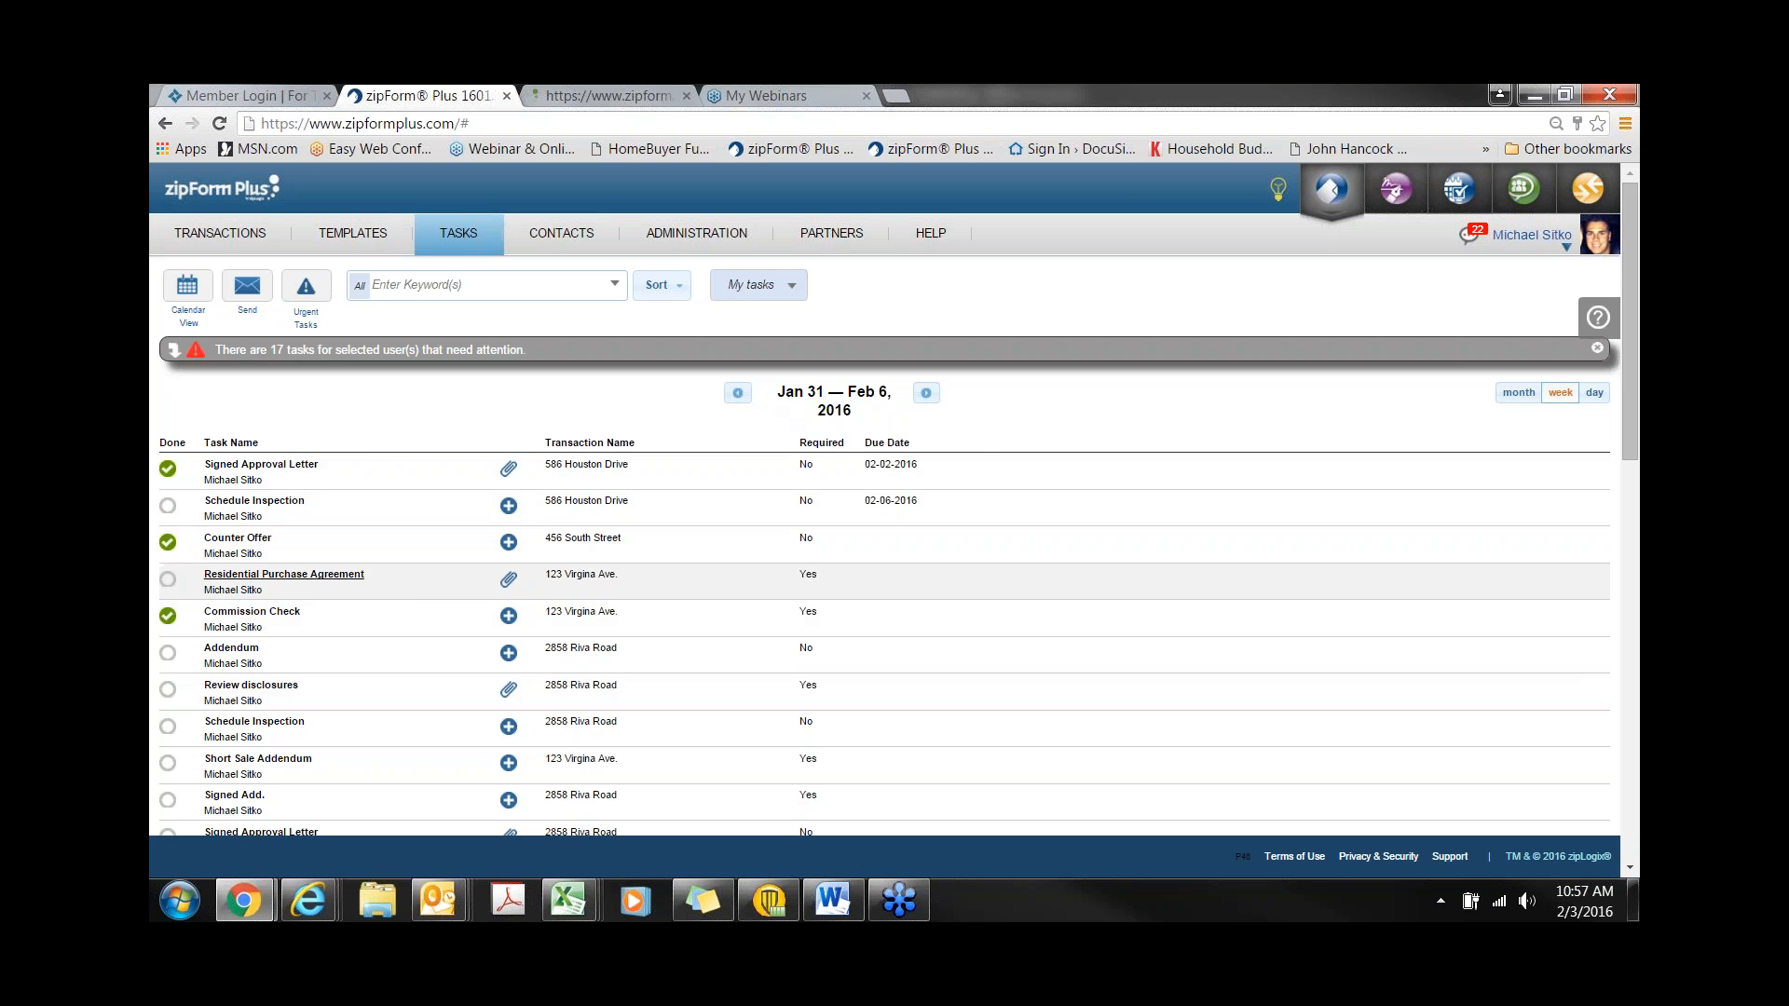
pyautogui.click(190, 288)
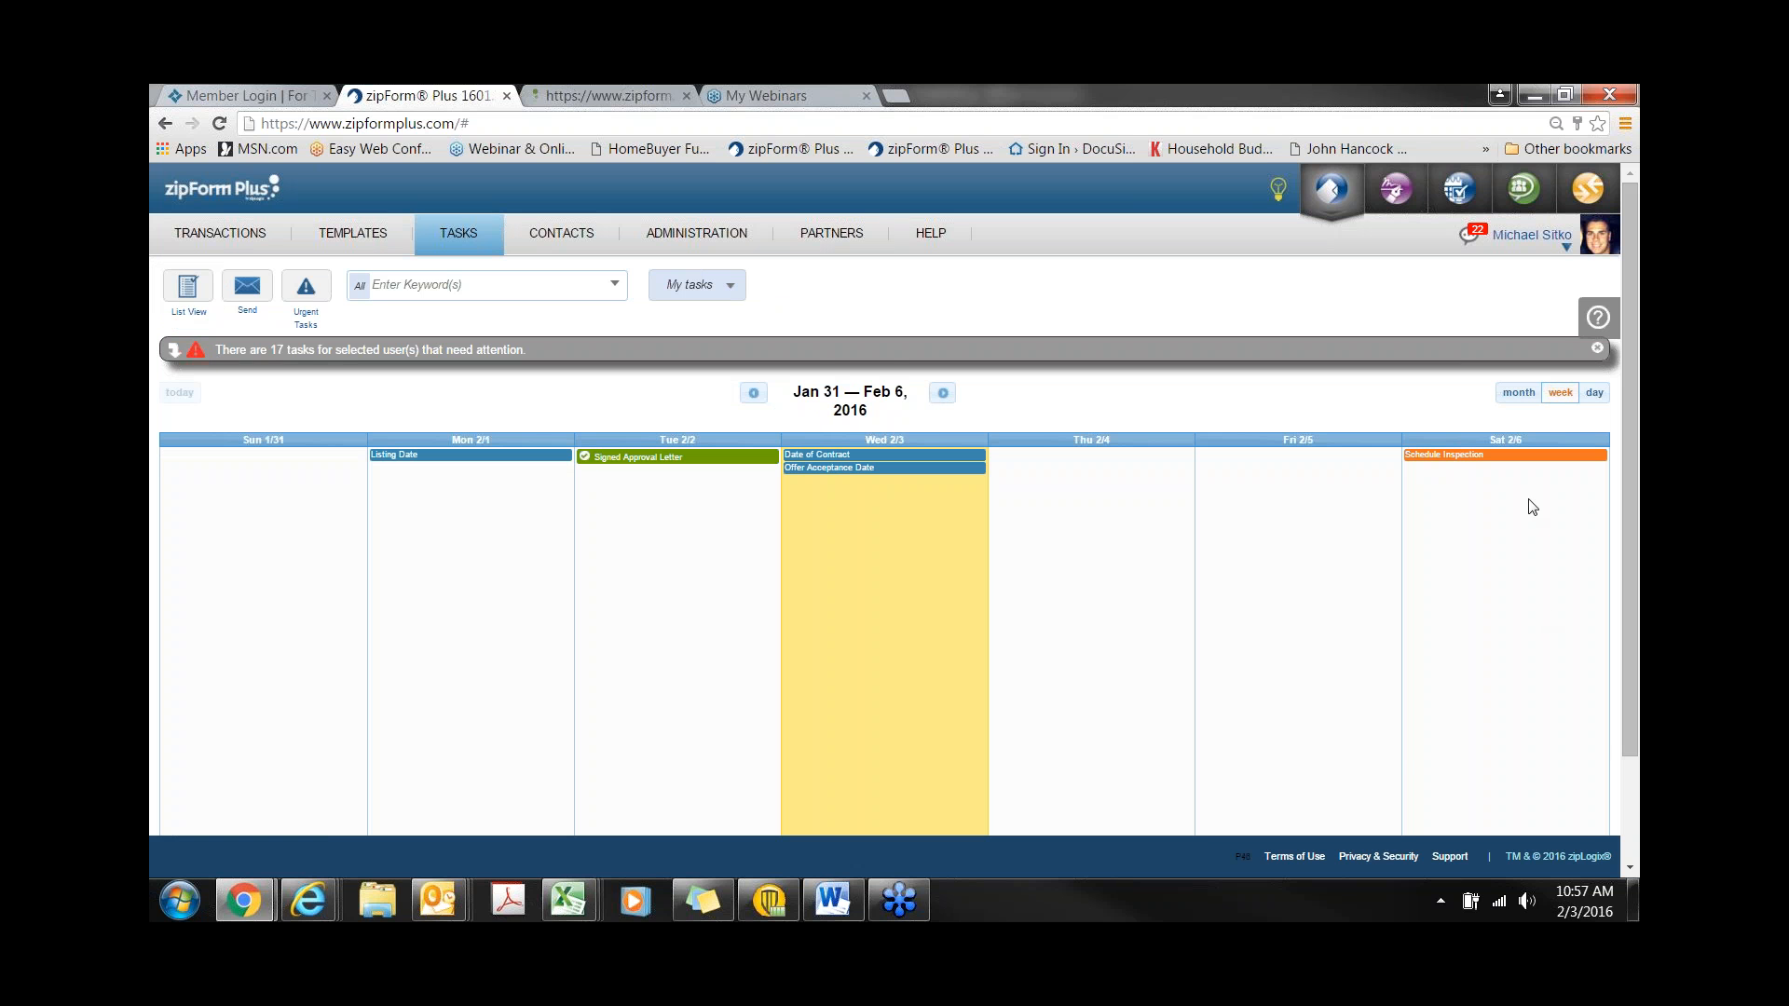
pyautogui.click(1517, 393)
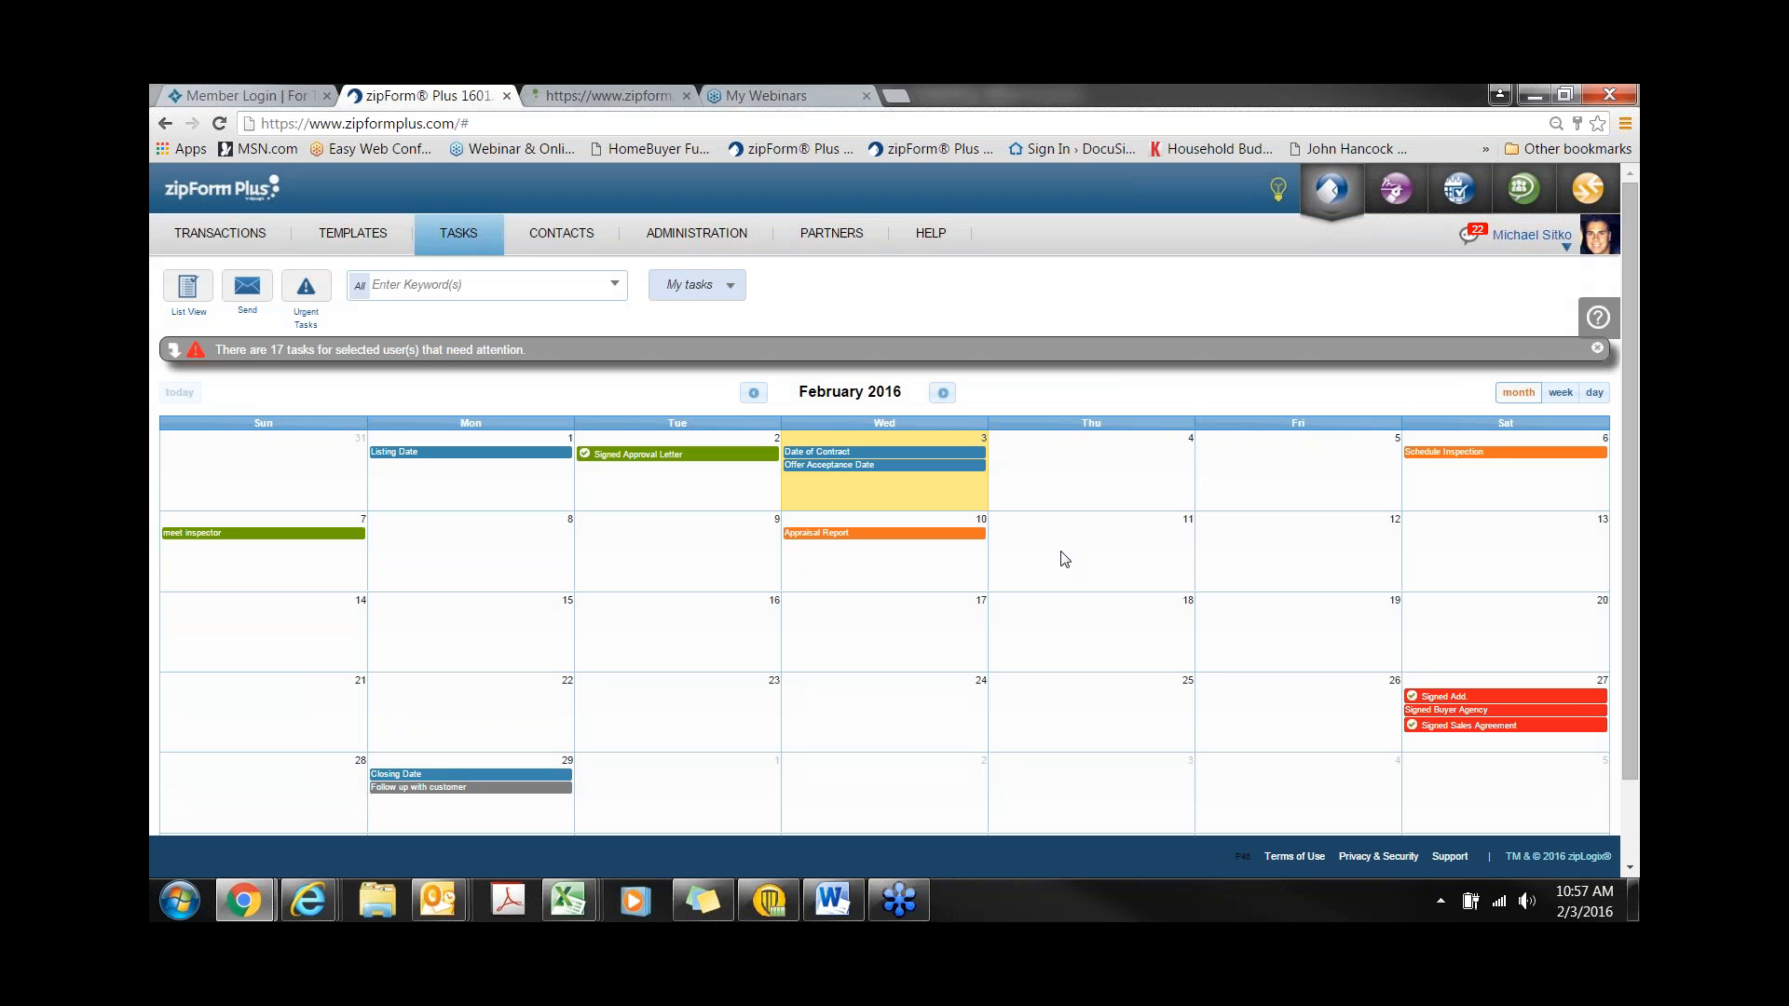
pyautogui.click(410, 351)
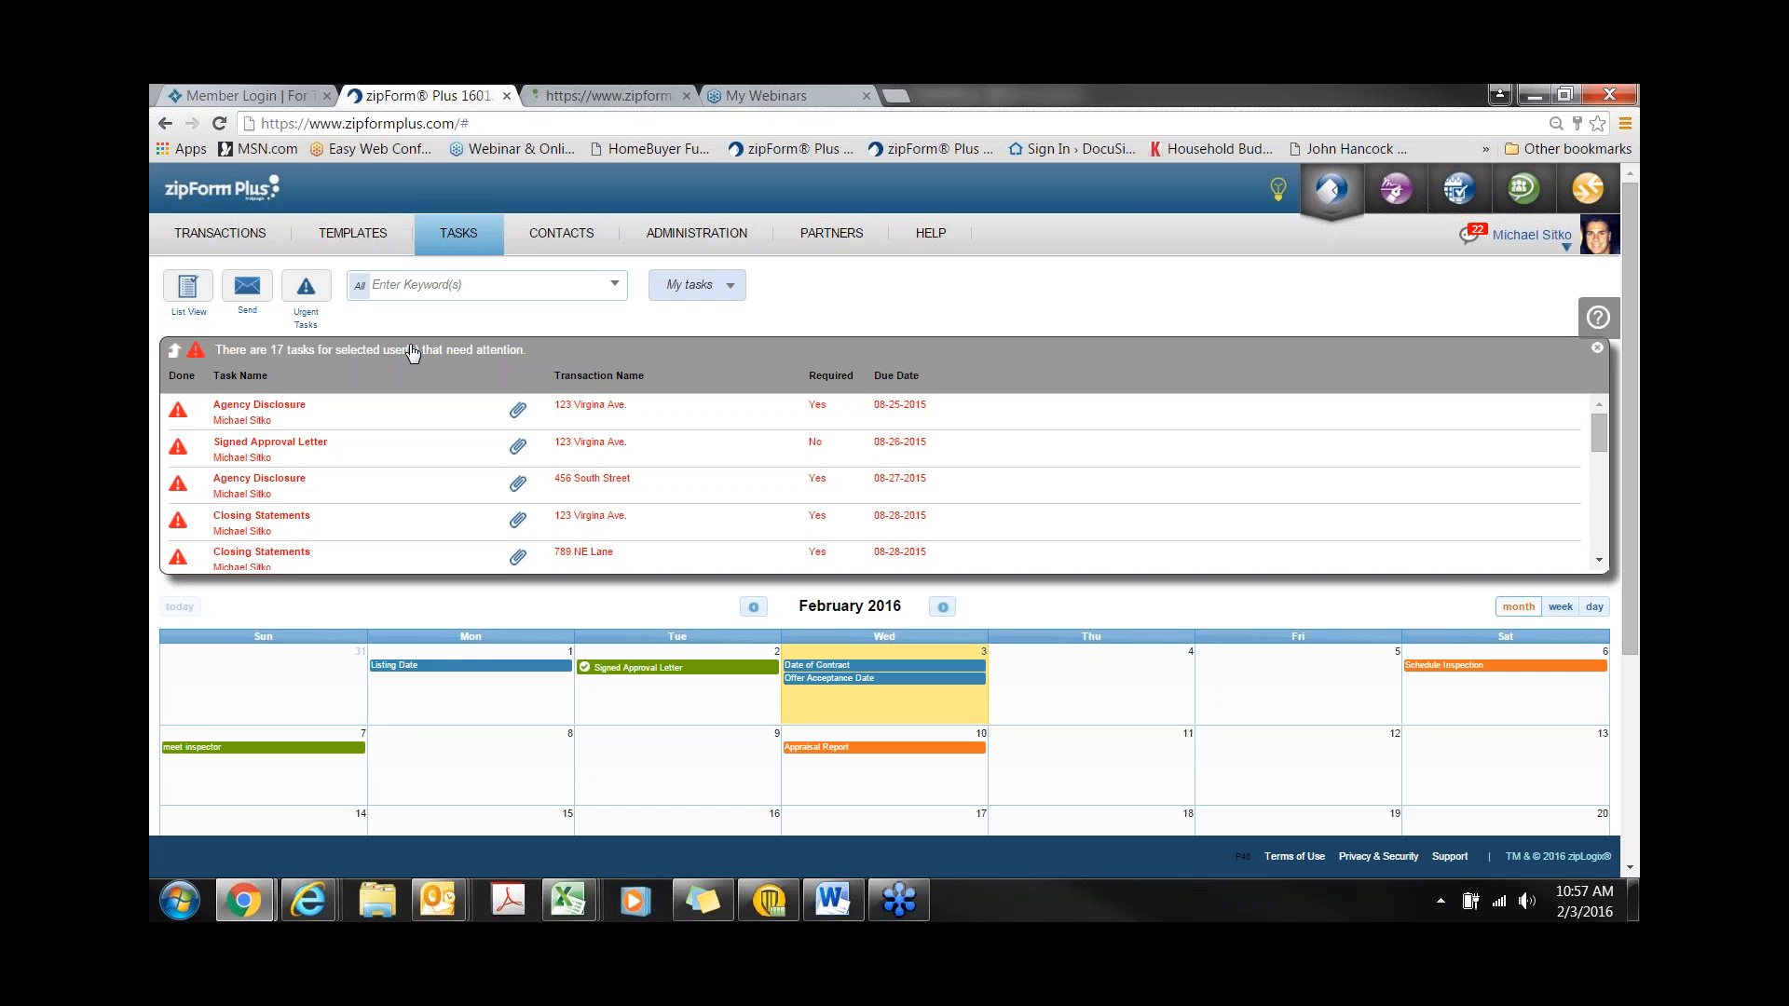
pyautogui.click(187, 289)
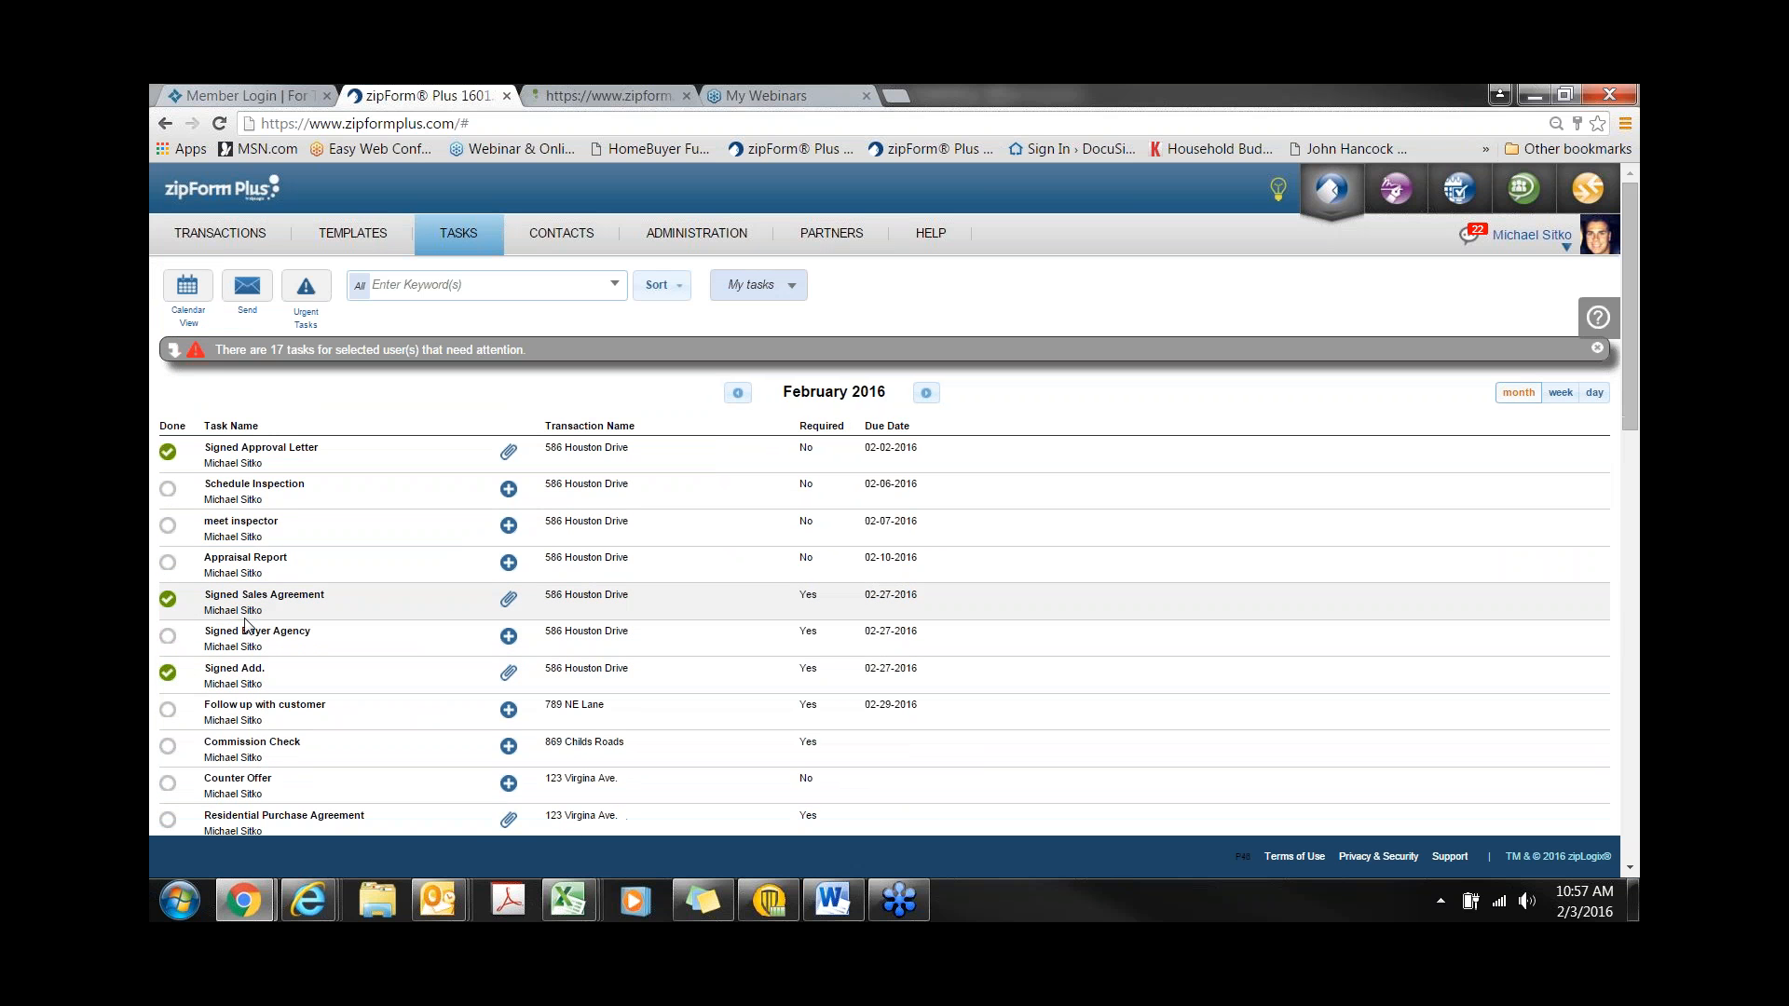
pyautogui.click(464, 285)
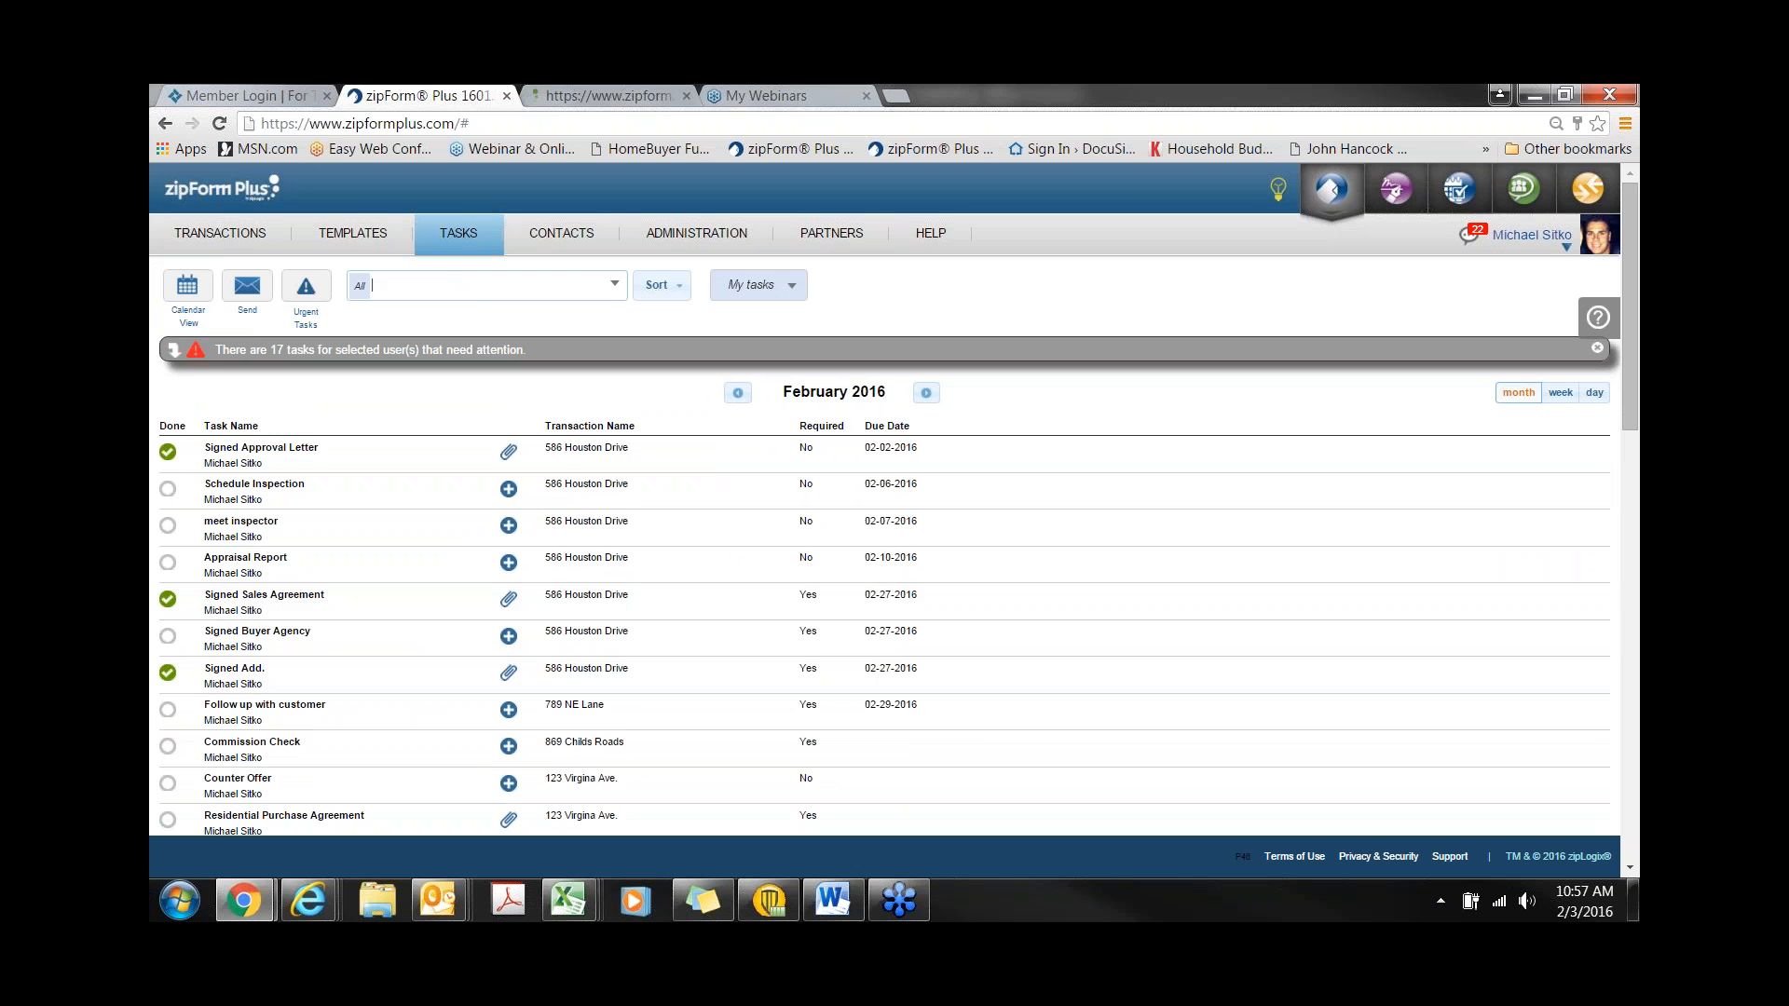
pyautogui.write('586')
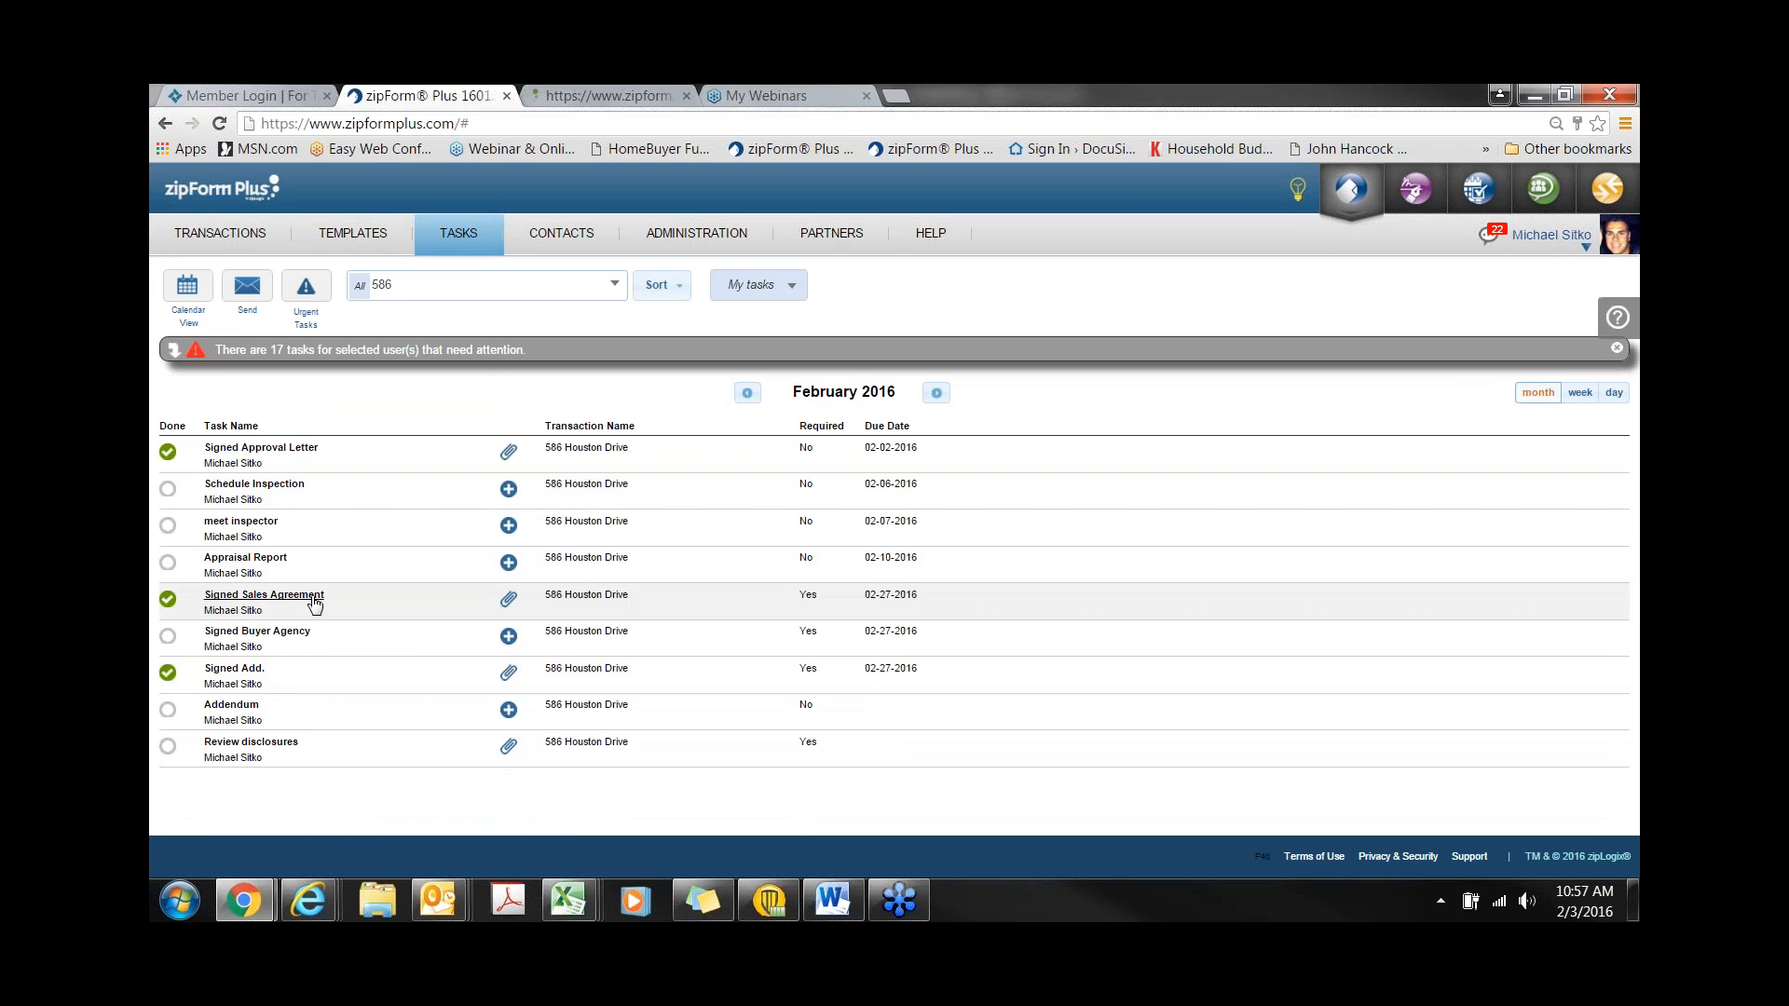
# - Review the residential contract attached to the Signed Sales Agreement task, then close the preview
pyautogui.click(509, 604)
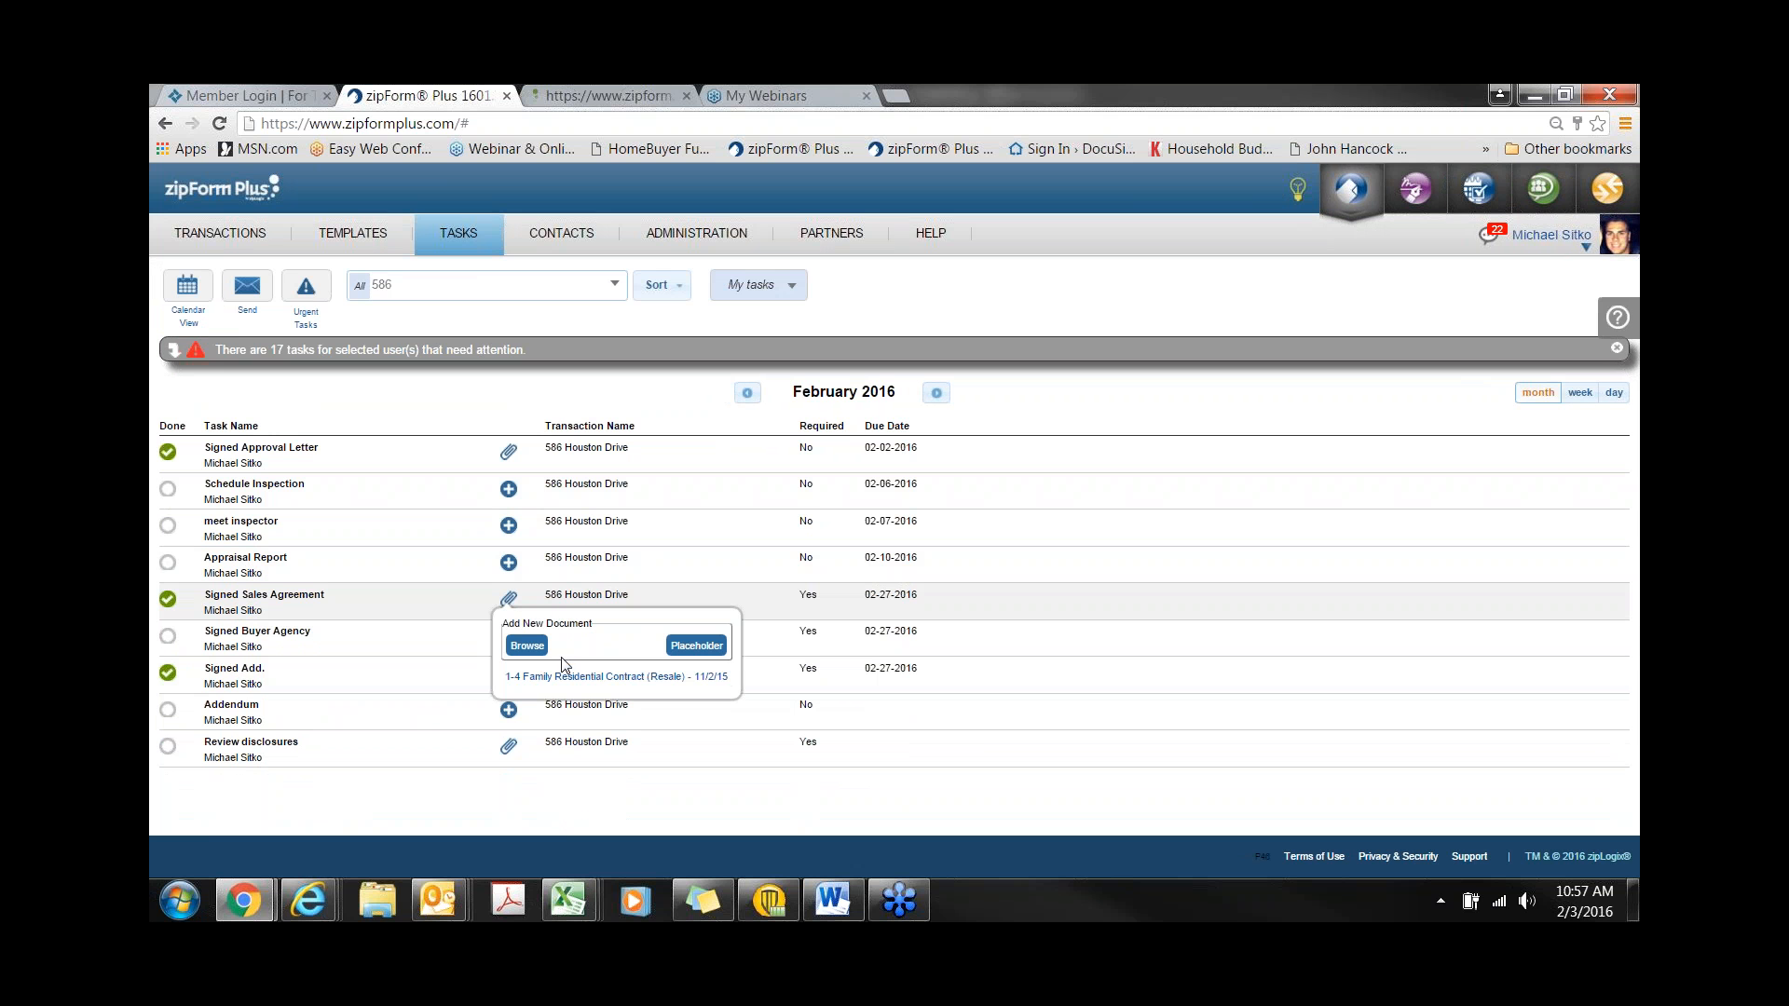
pyautogui.click(615, 677)
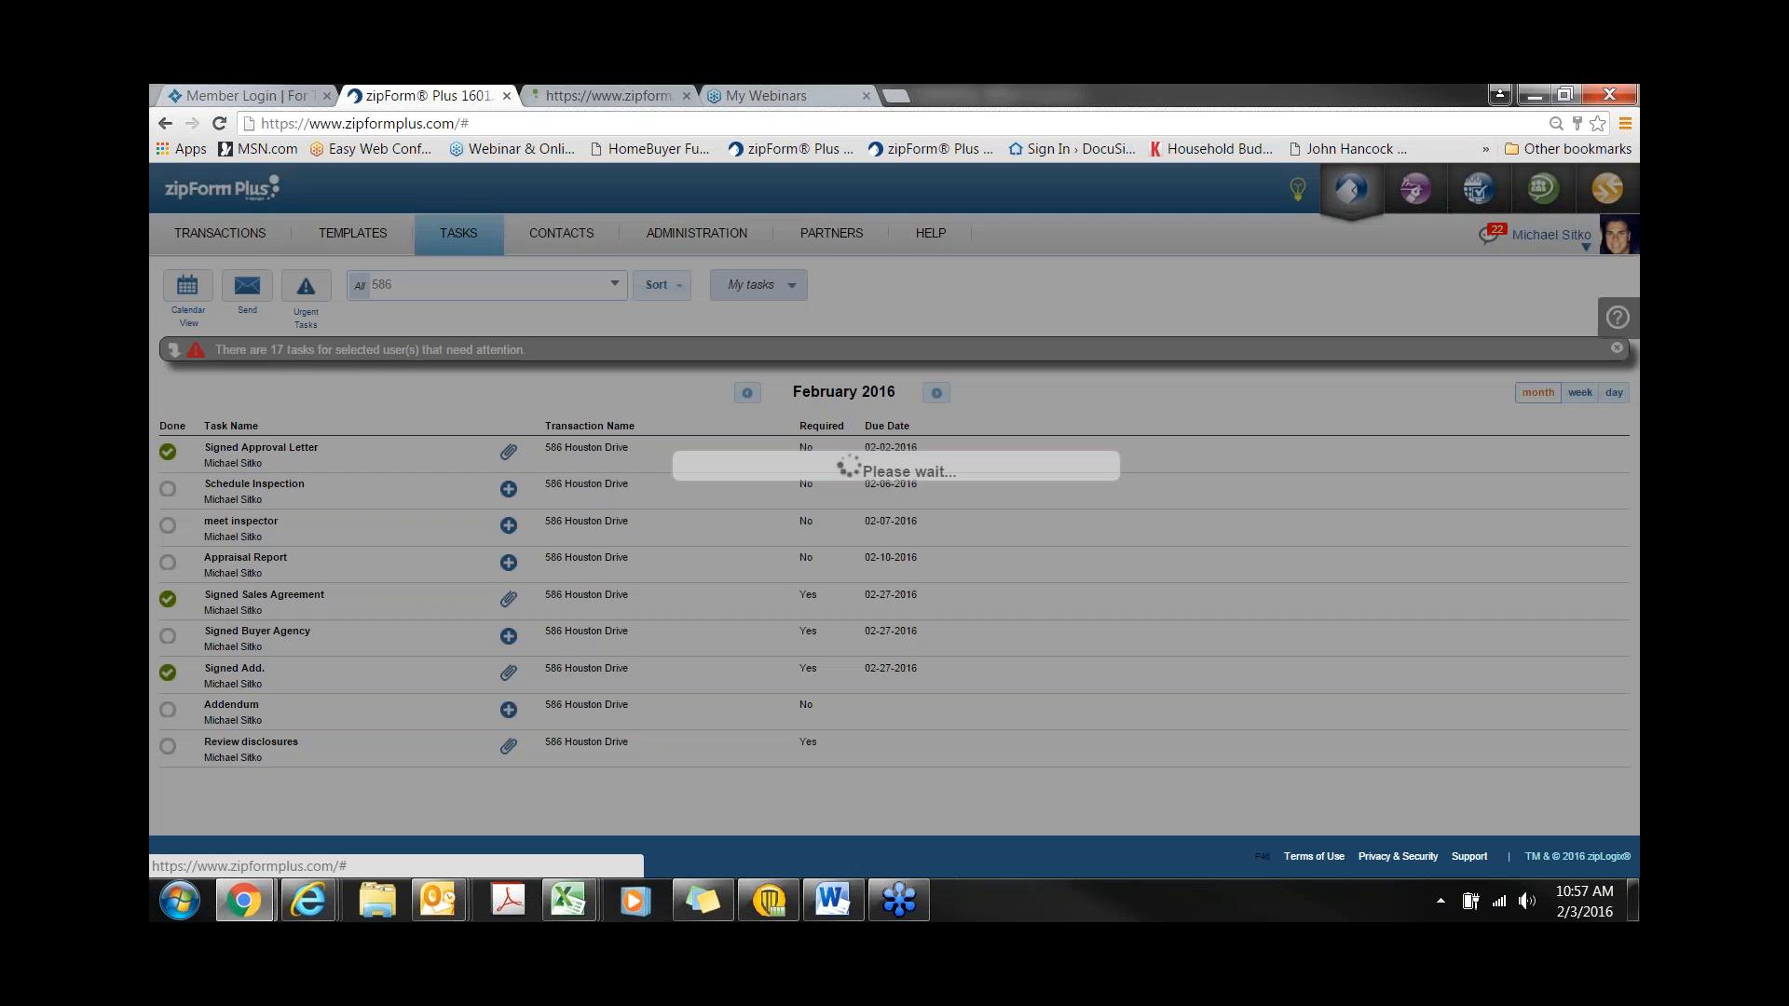
pyautogui.scroll(-5, 772, 604)
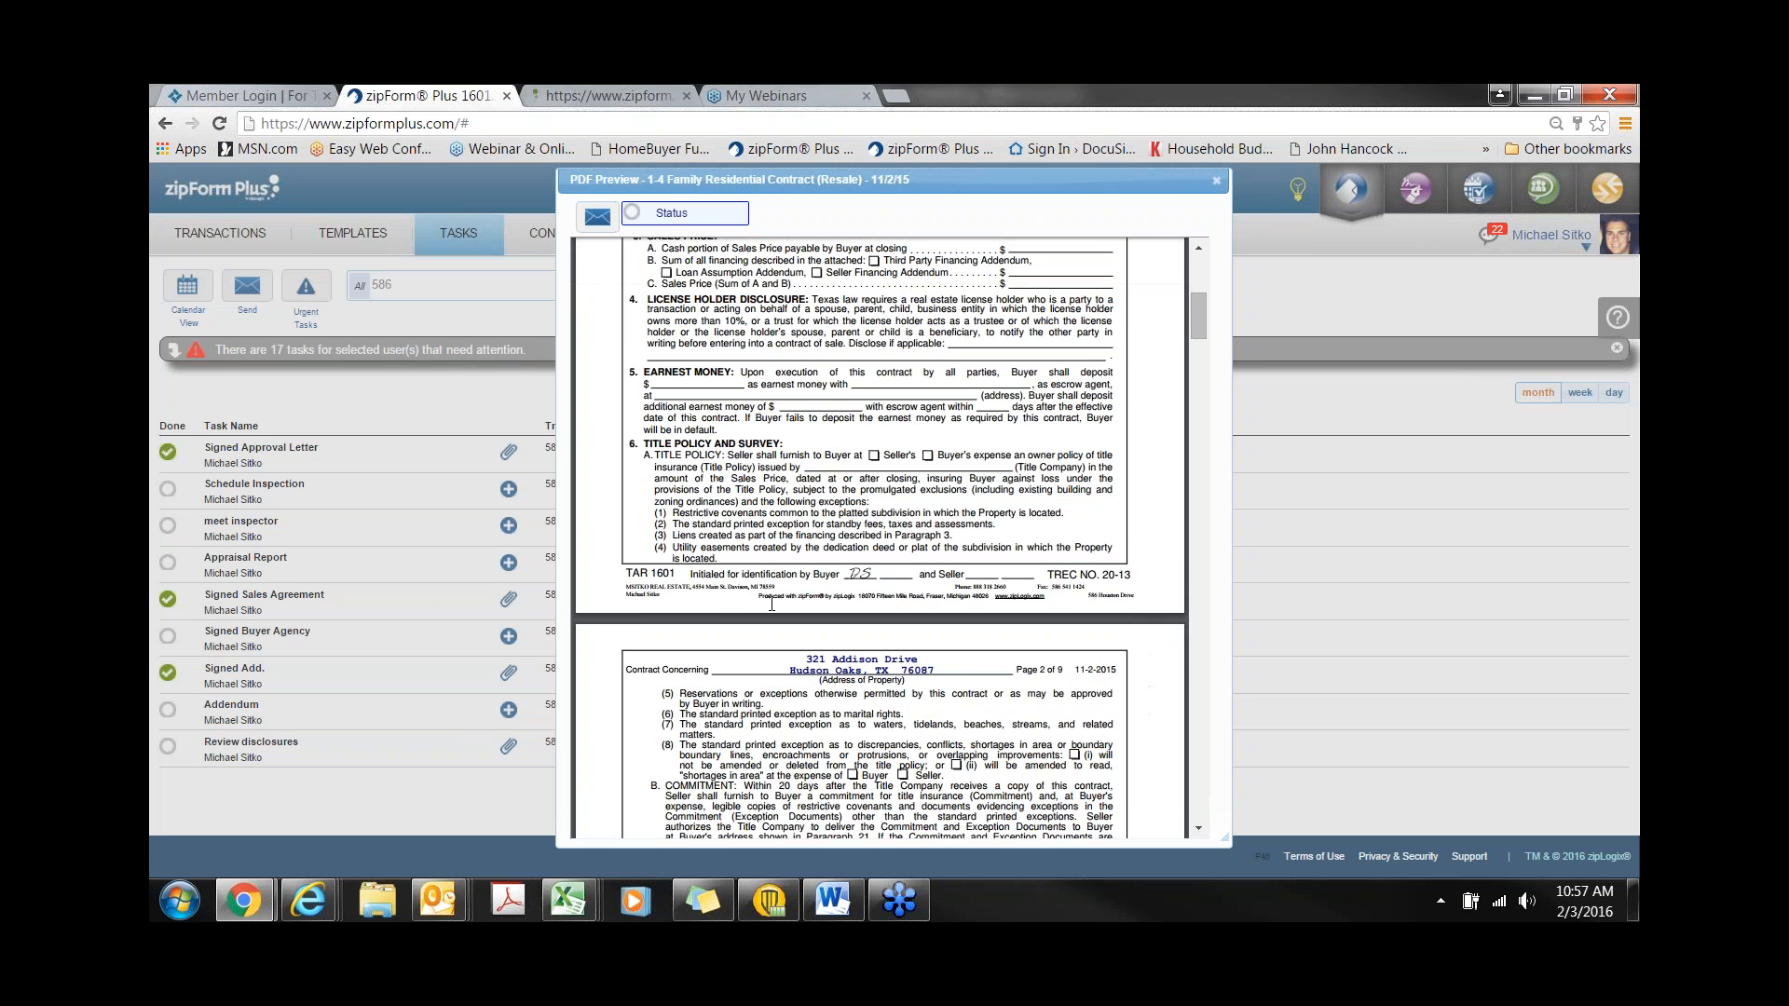
pyautogui.scroll(5, 771, 604)
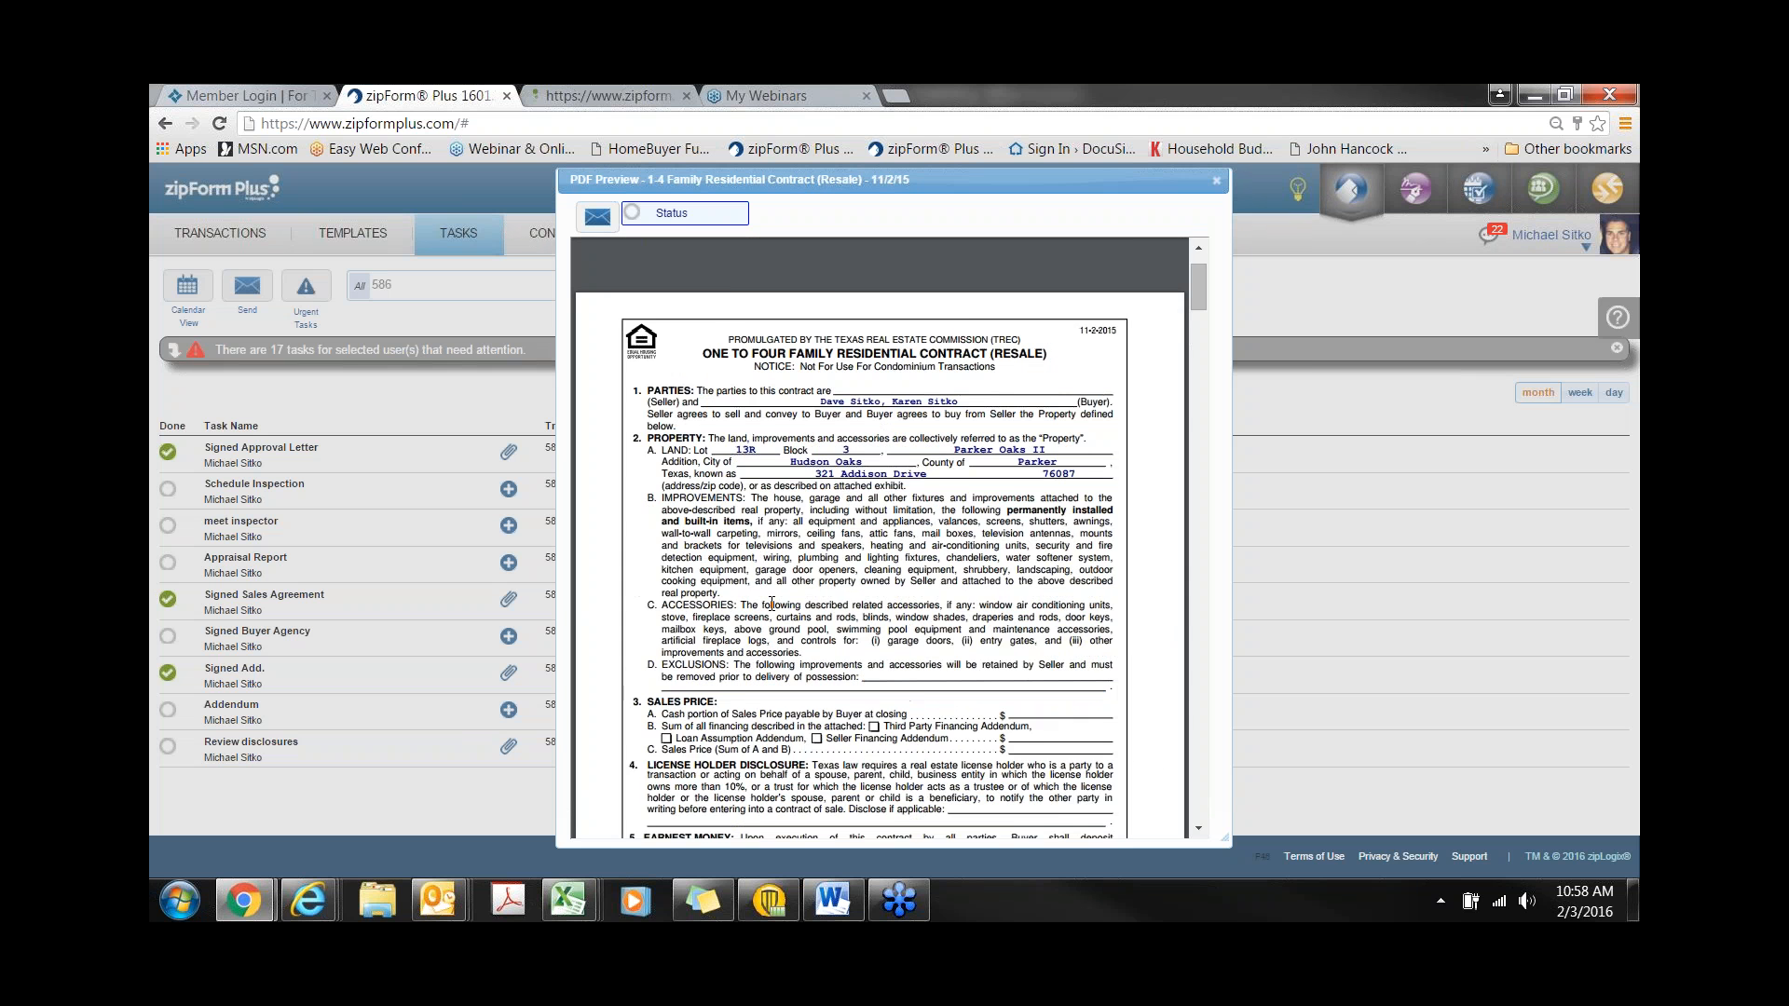
pyautogui.scroll(-8, 792, 604)
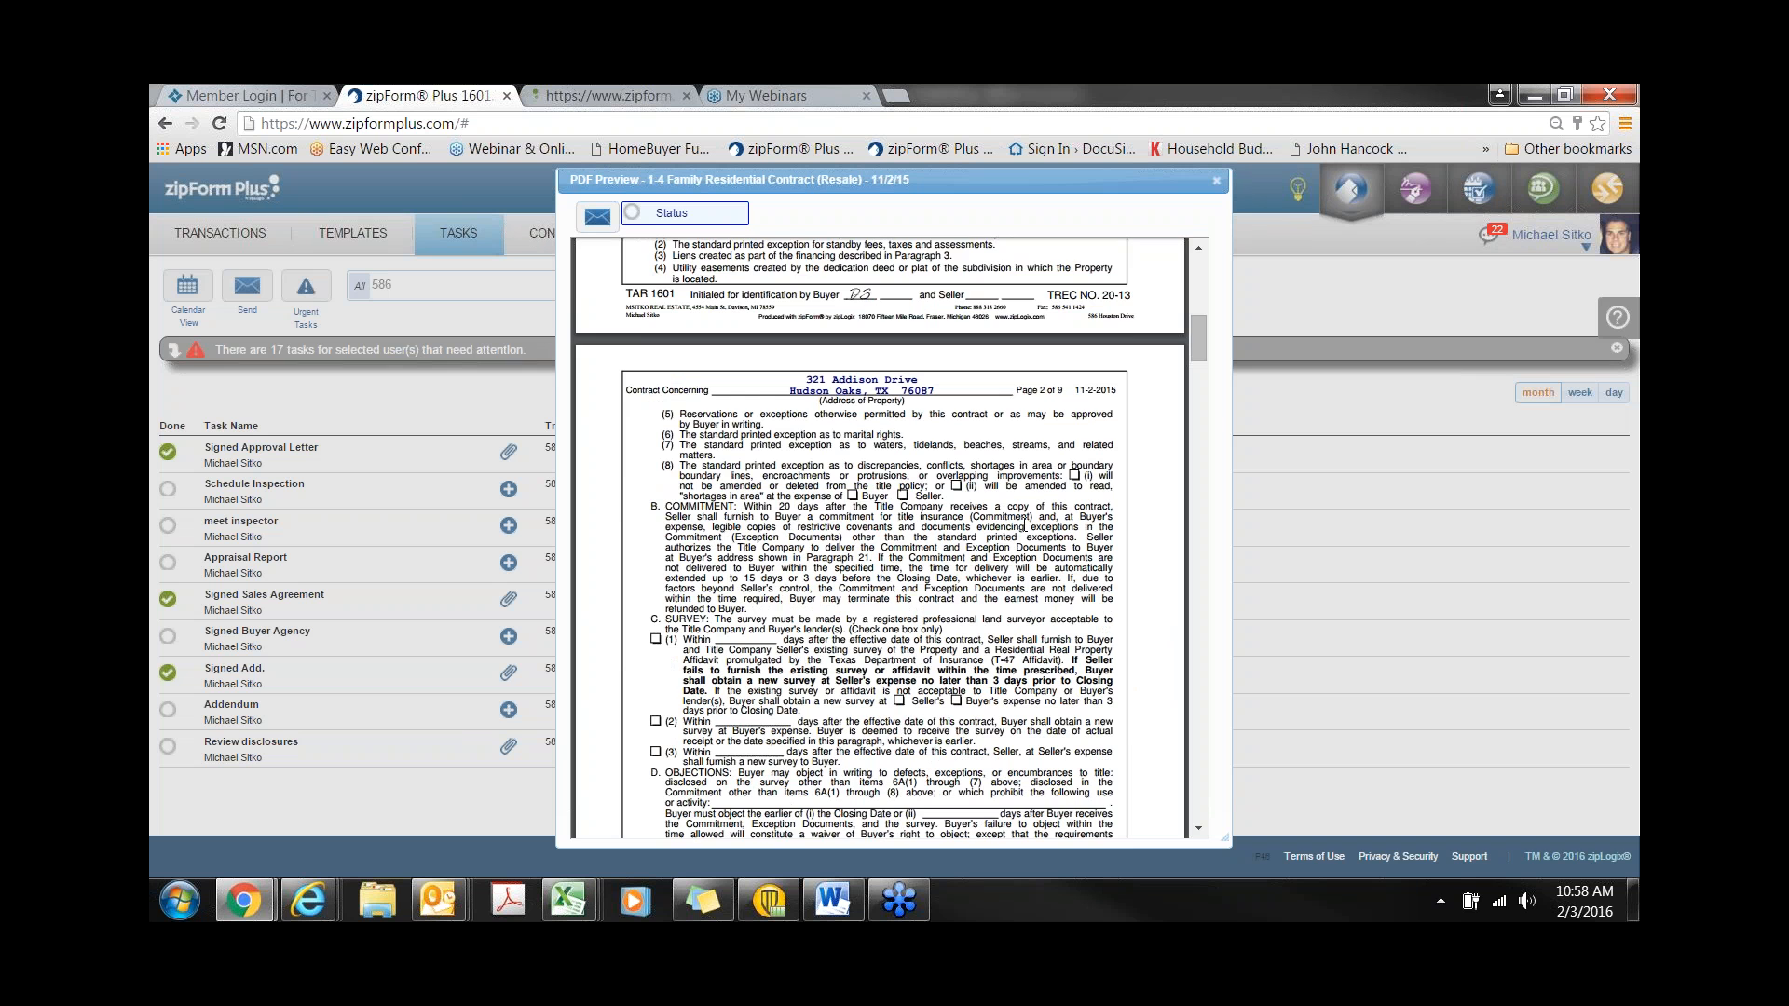
pyautogui.click(1216, 180)
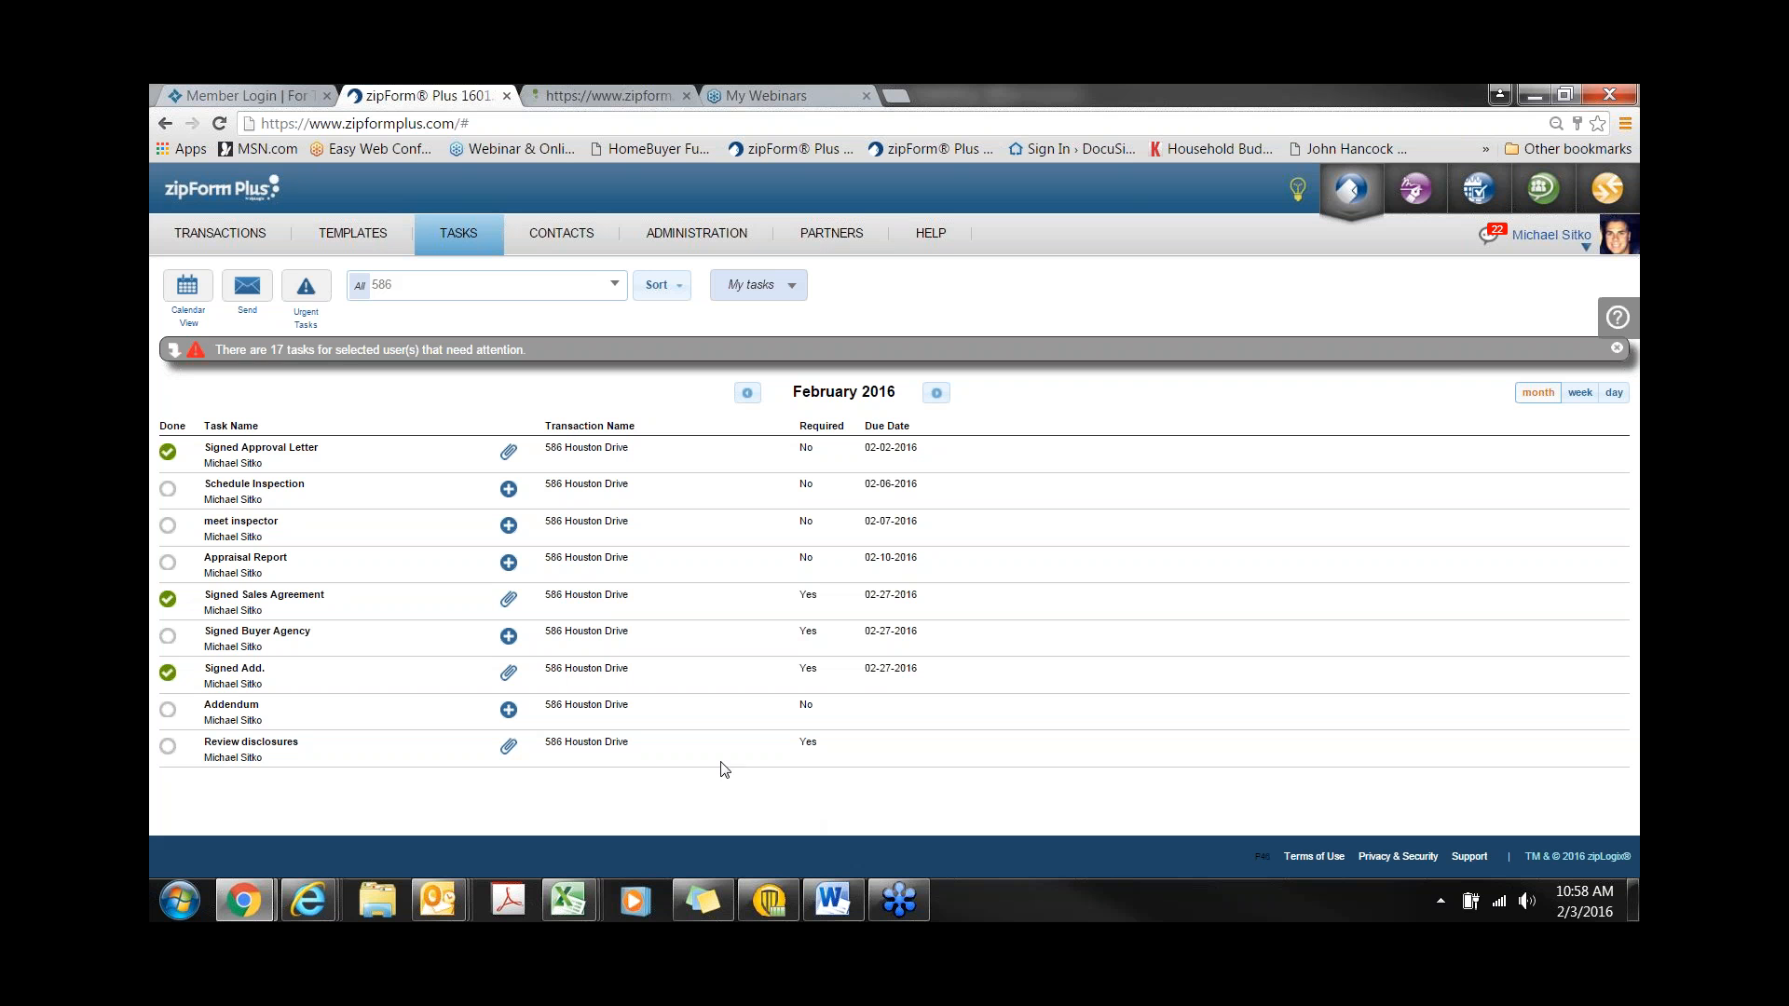
pyautogui.click(591, 597)
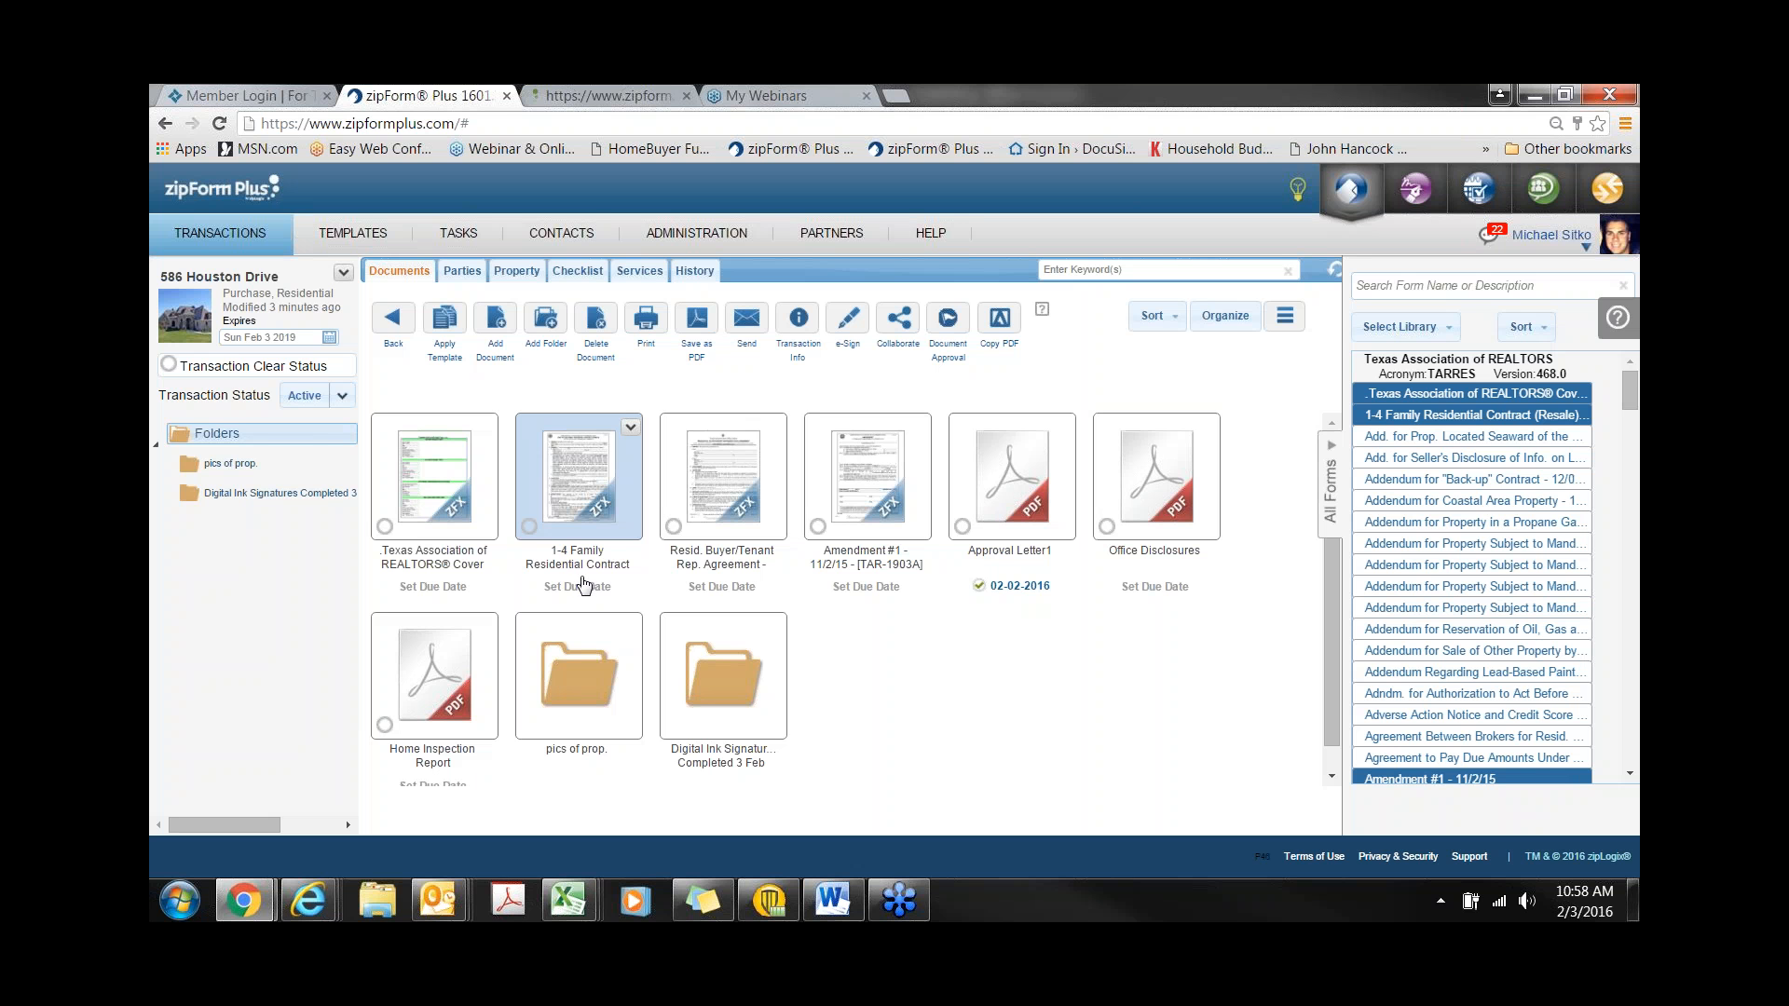
pyautogui.click(562, 234)
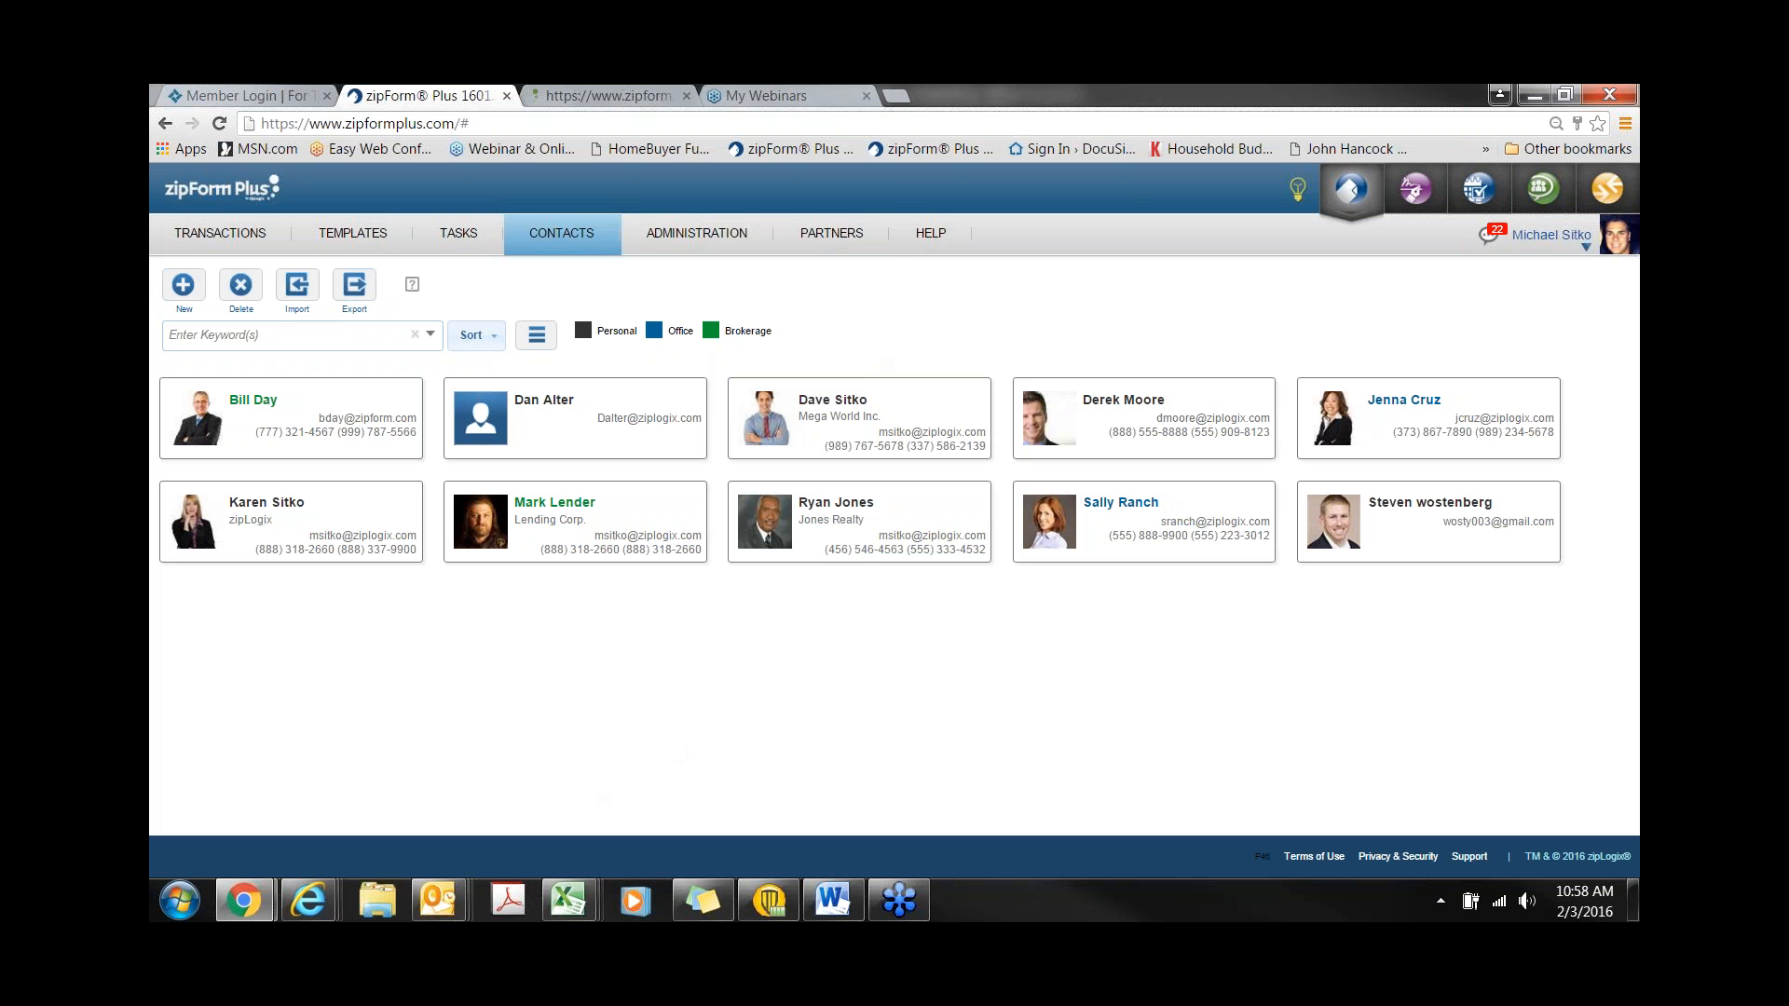
pyautogui.click(897, 96)
pyautogui.write('www.zi')
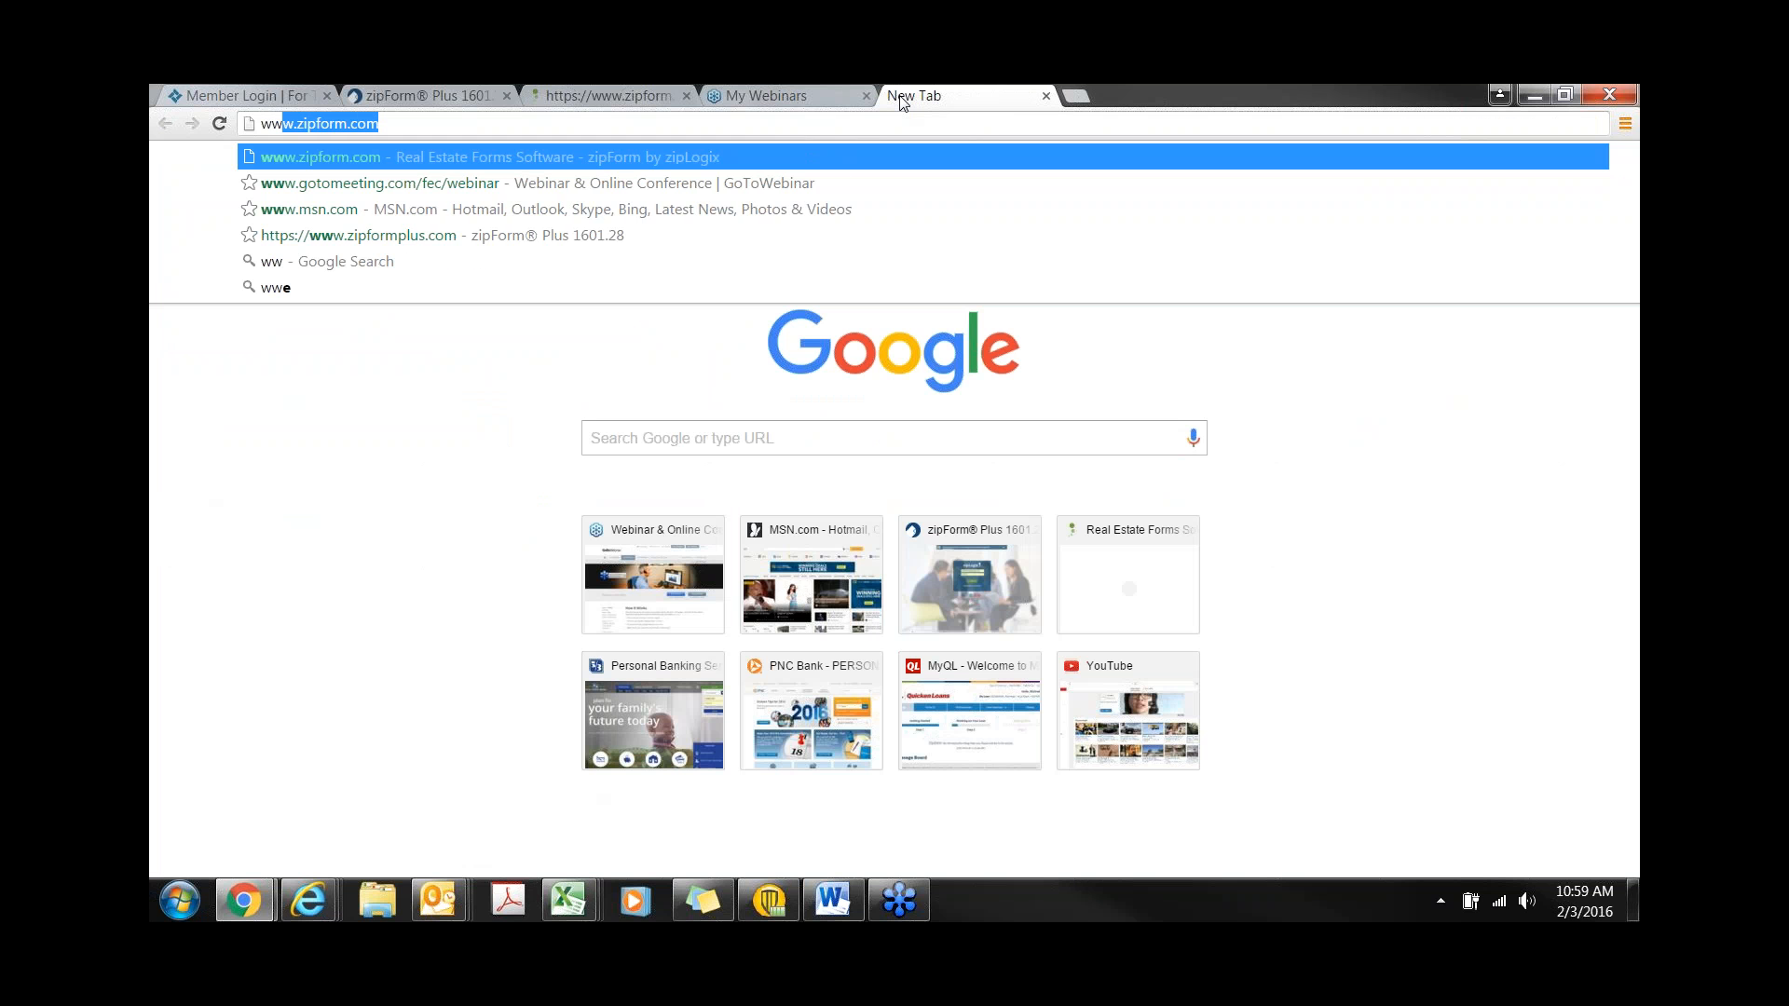
pyautogui.write('p')
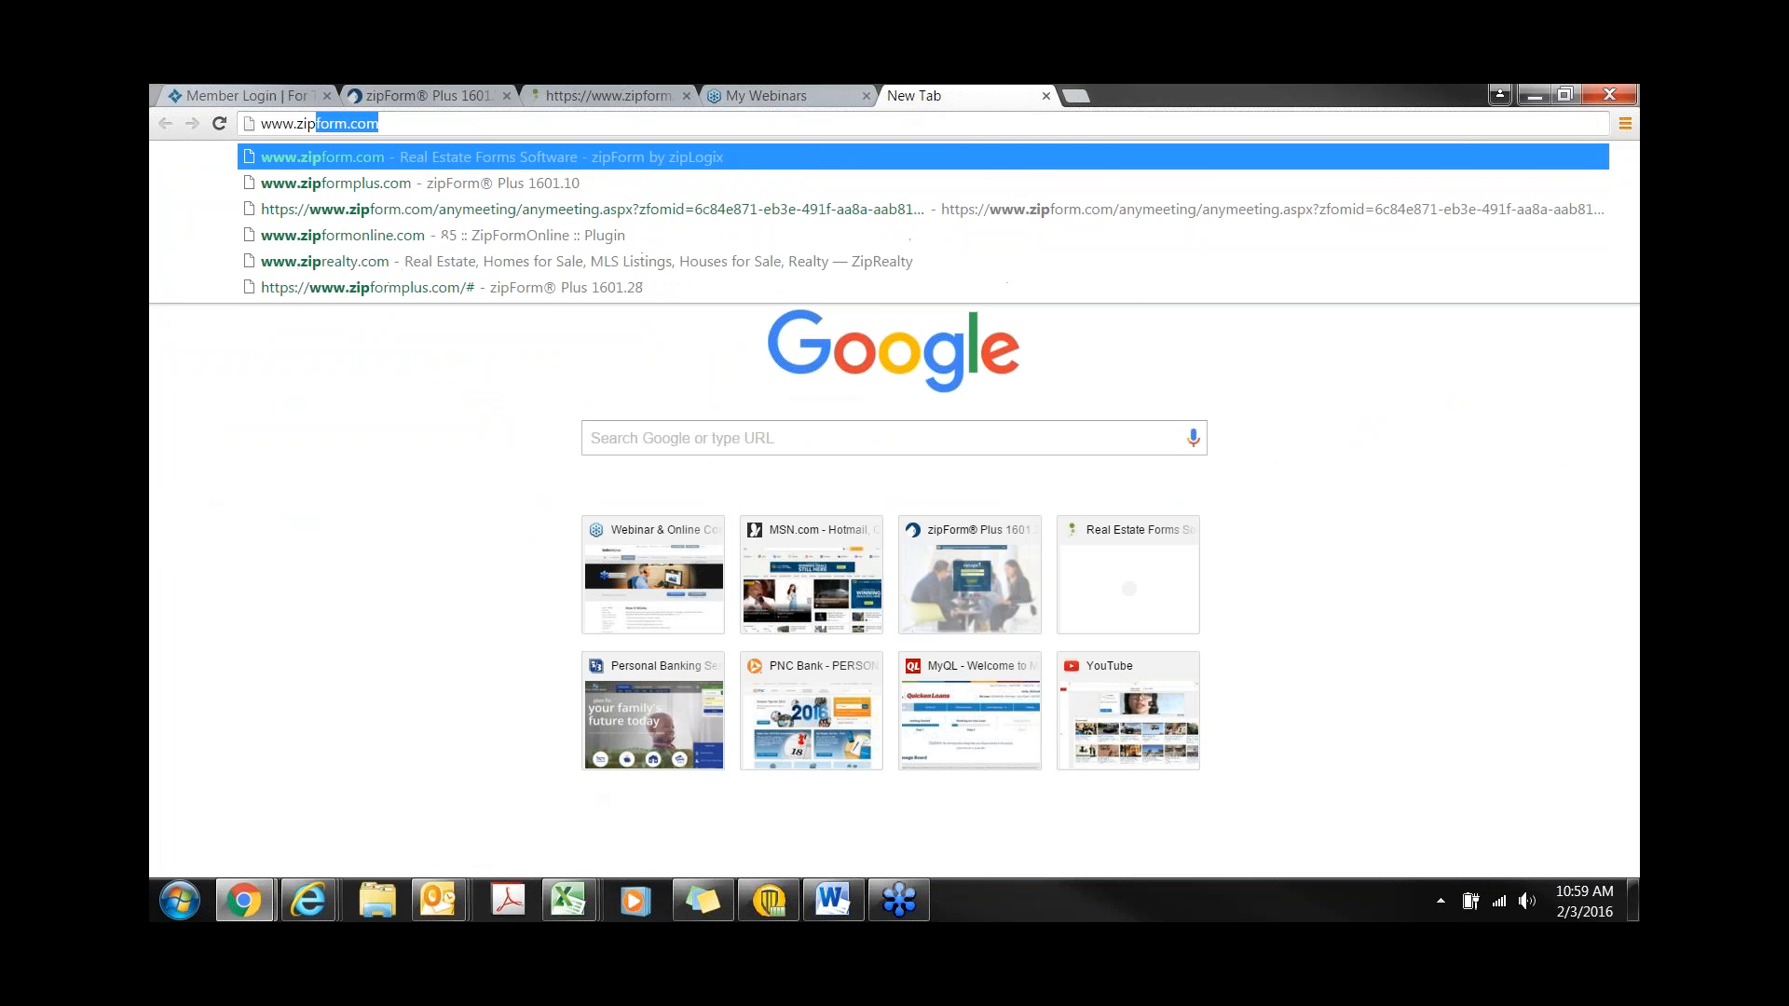
pyautogui.press('Return')
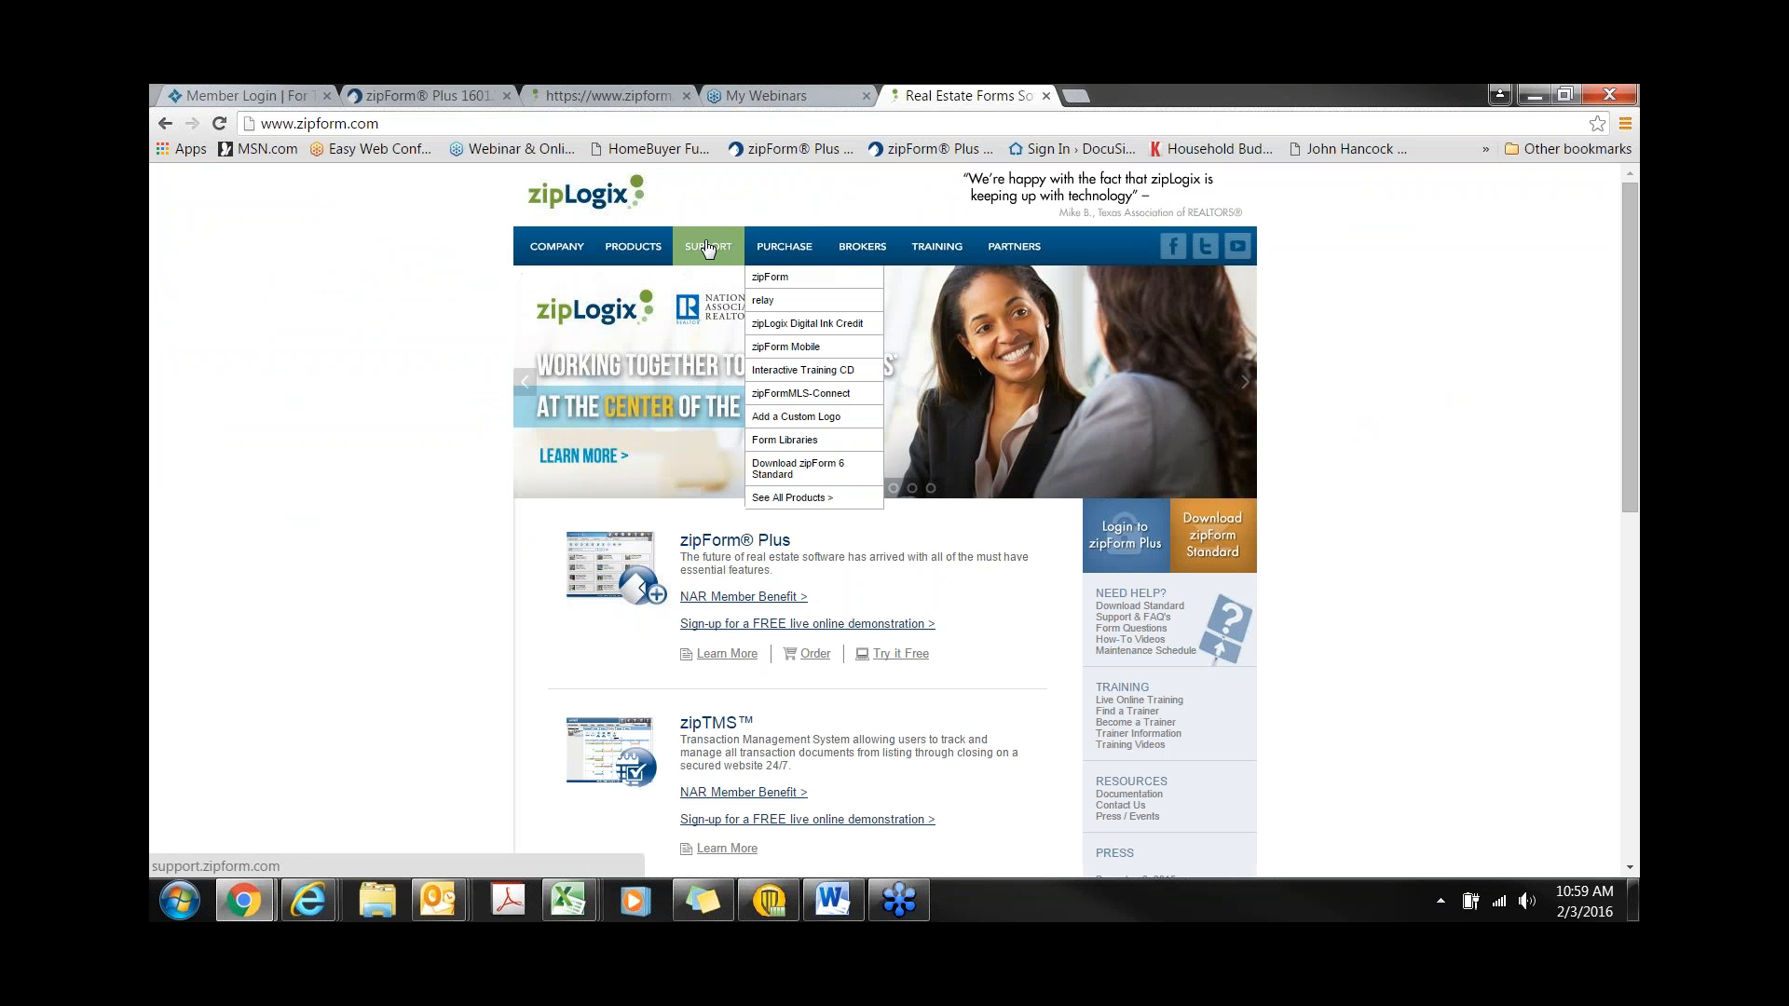
pyautogui.moveTo(707, 248)
pyautogui.click(707, 279)
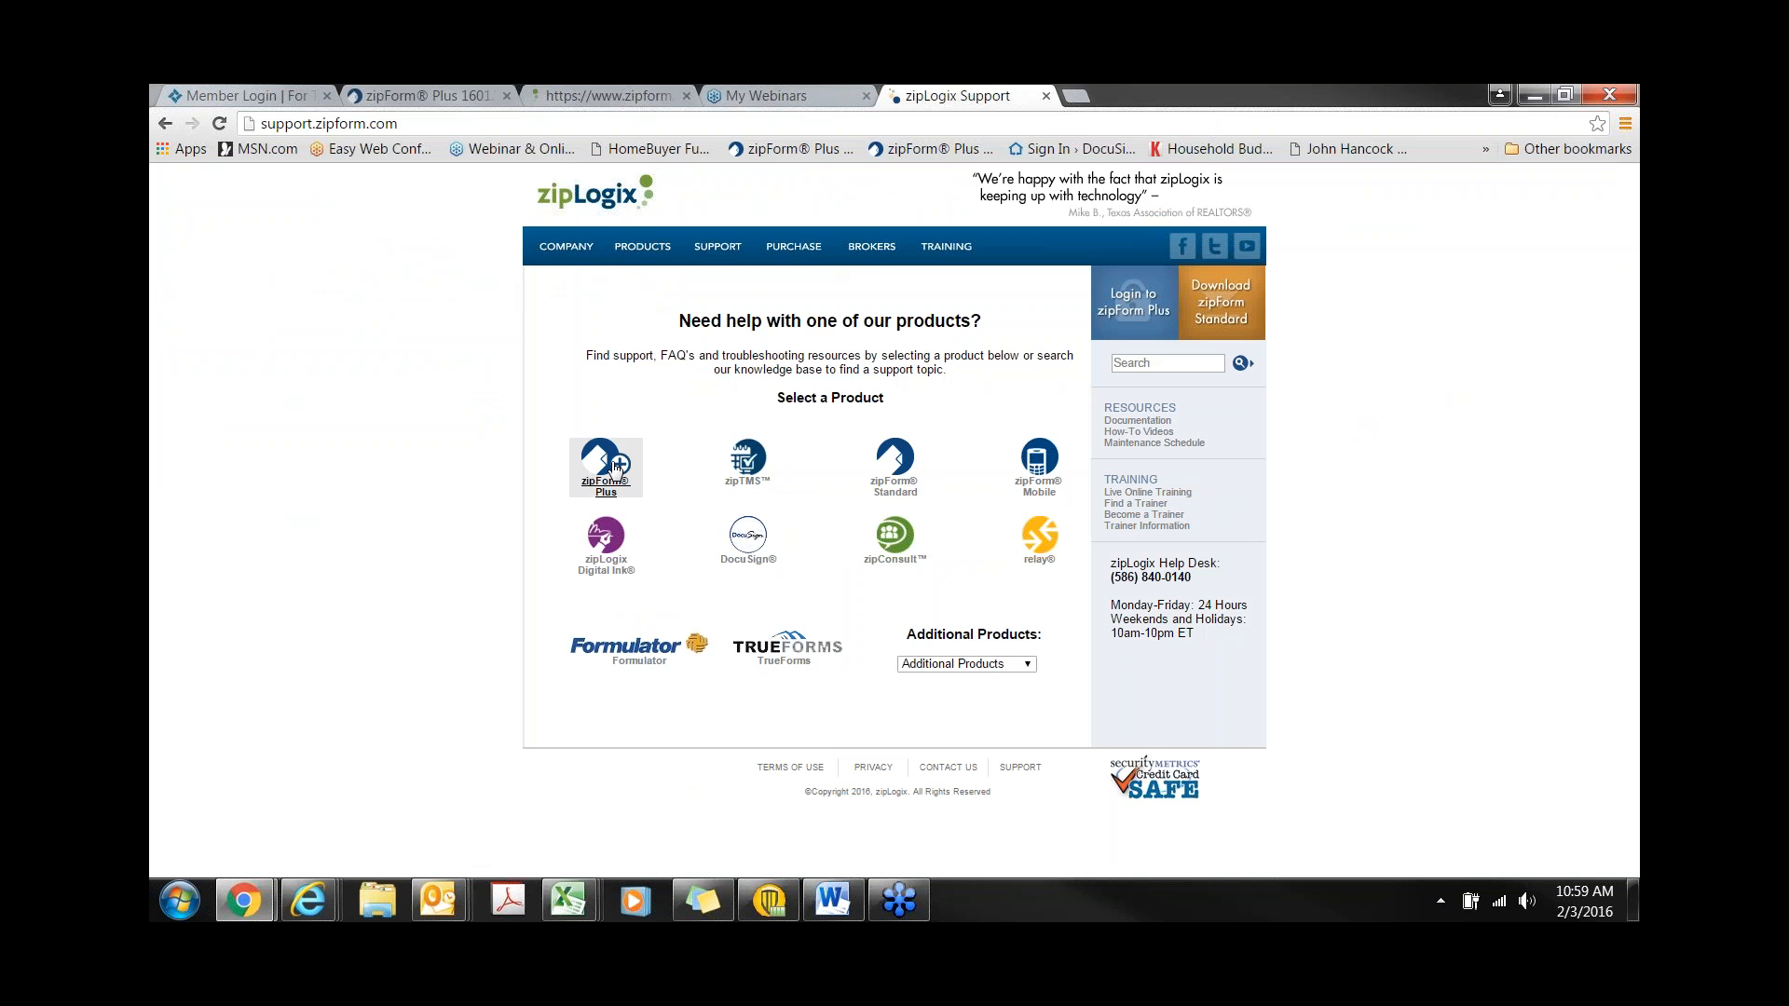
# - Read the zipTMS 'How to View the Audit Trail' article, then return to the zipTMS topics
pyautogui.click(741, 496)
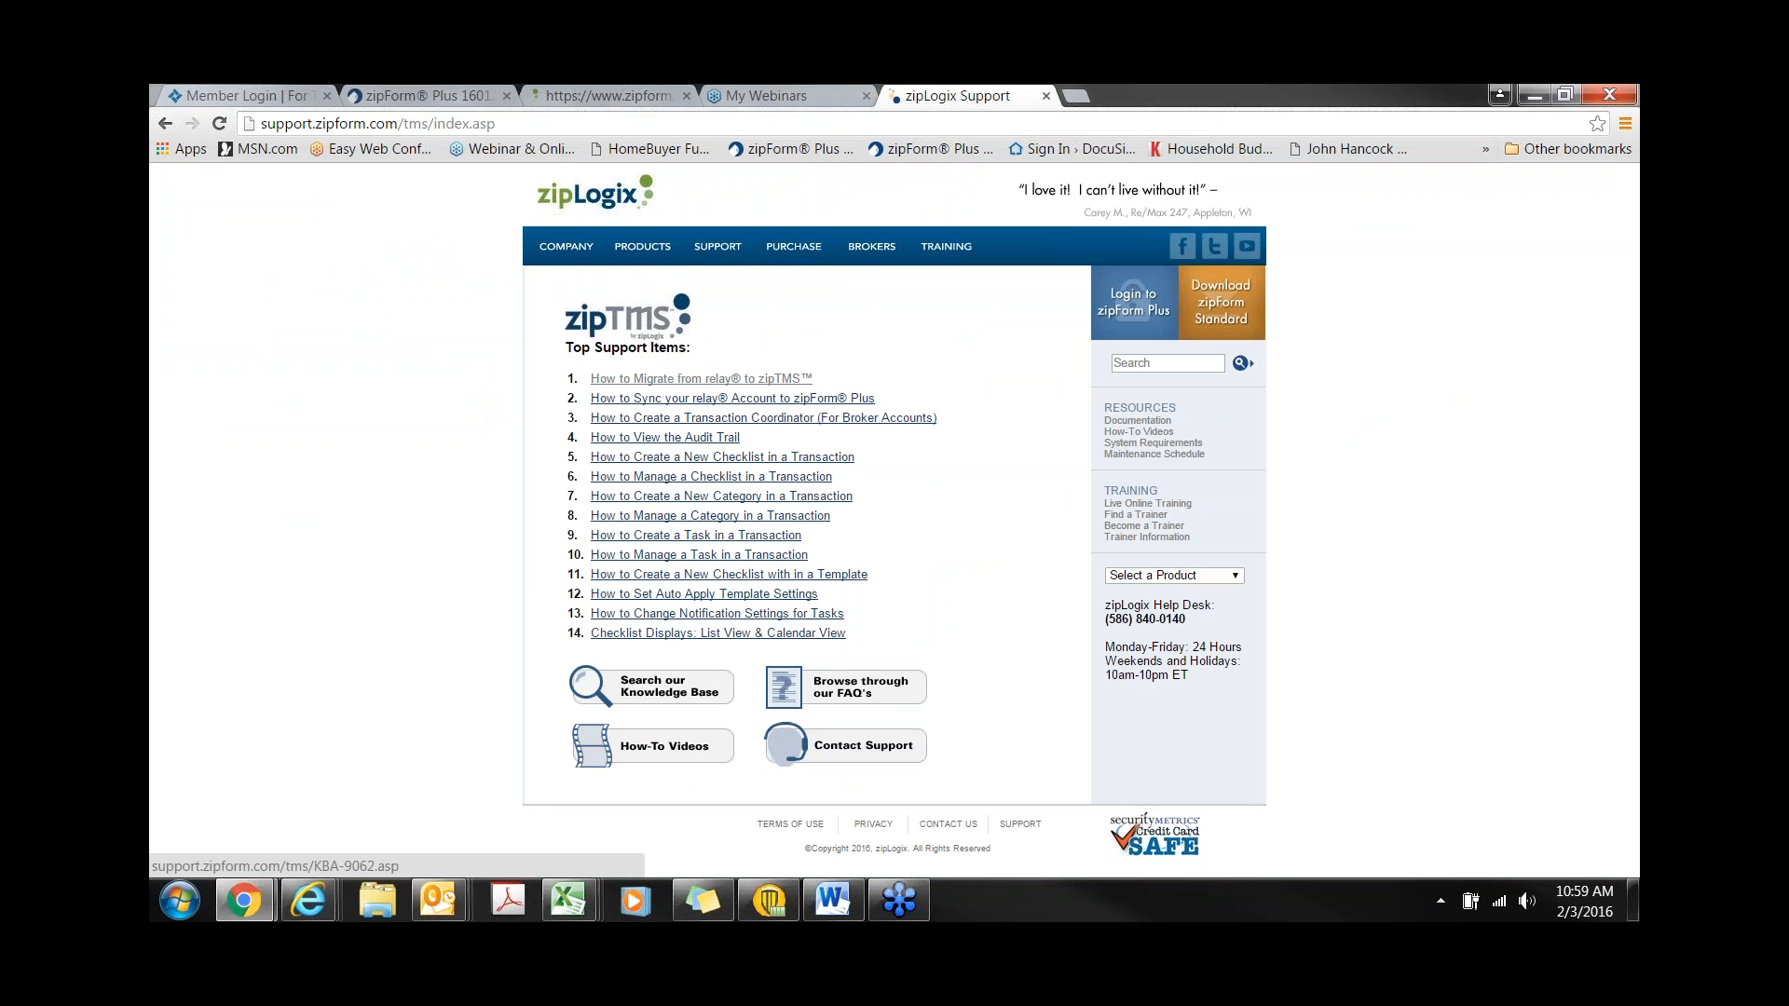
pyautogui.click(658, 438)
pyautogui.scroll(-5, 667, 451)
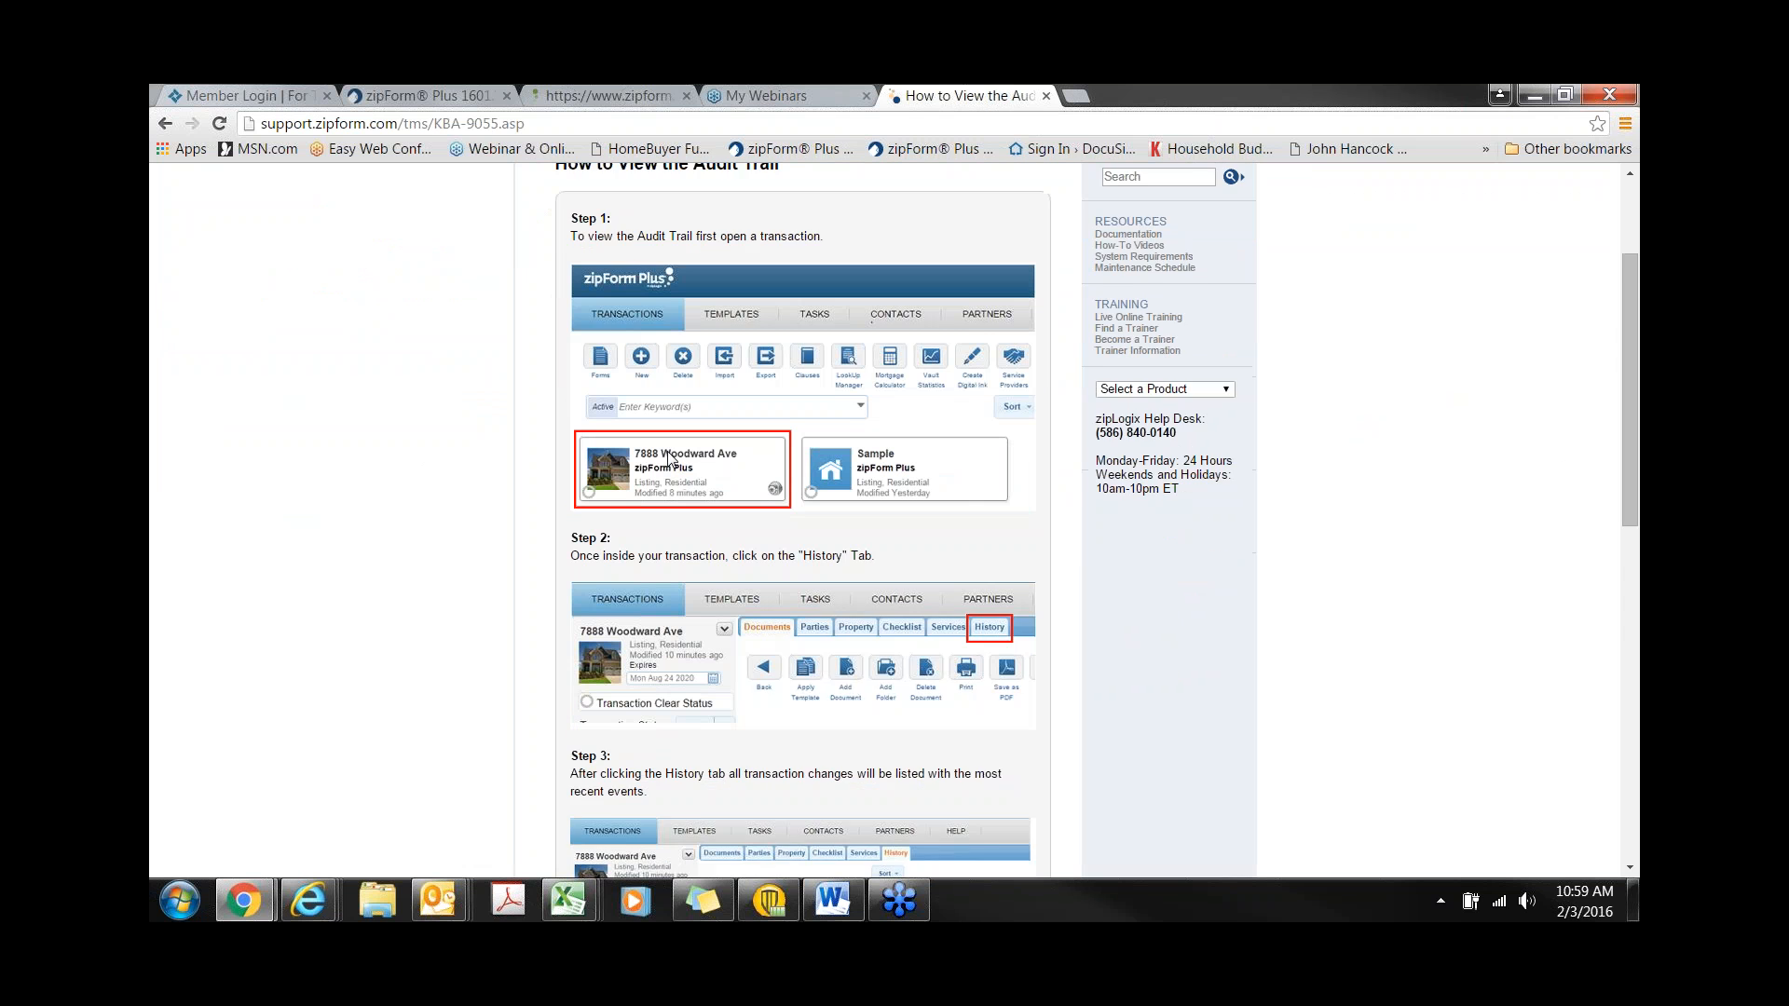
pyautogui.scroll(-3, 667, 460)
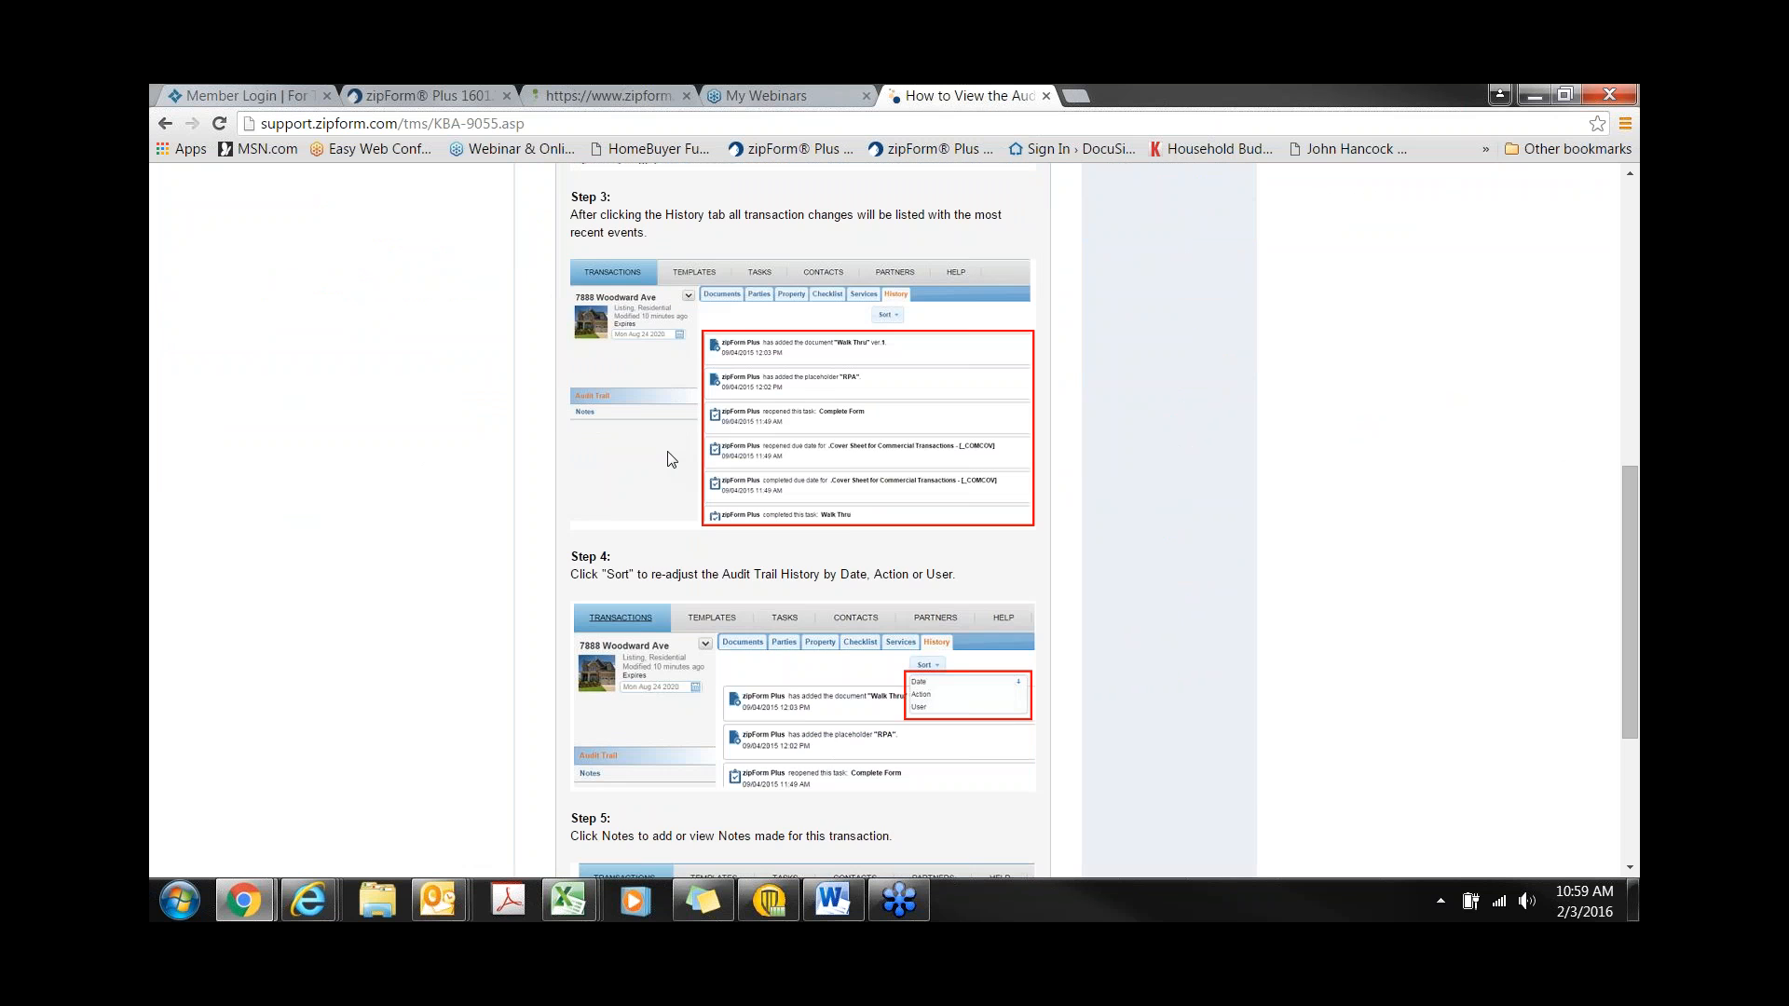
pyautogui.scroll(6, 667, 459)
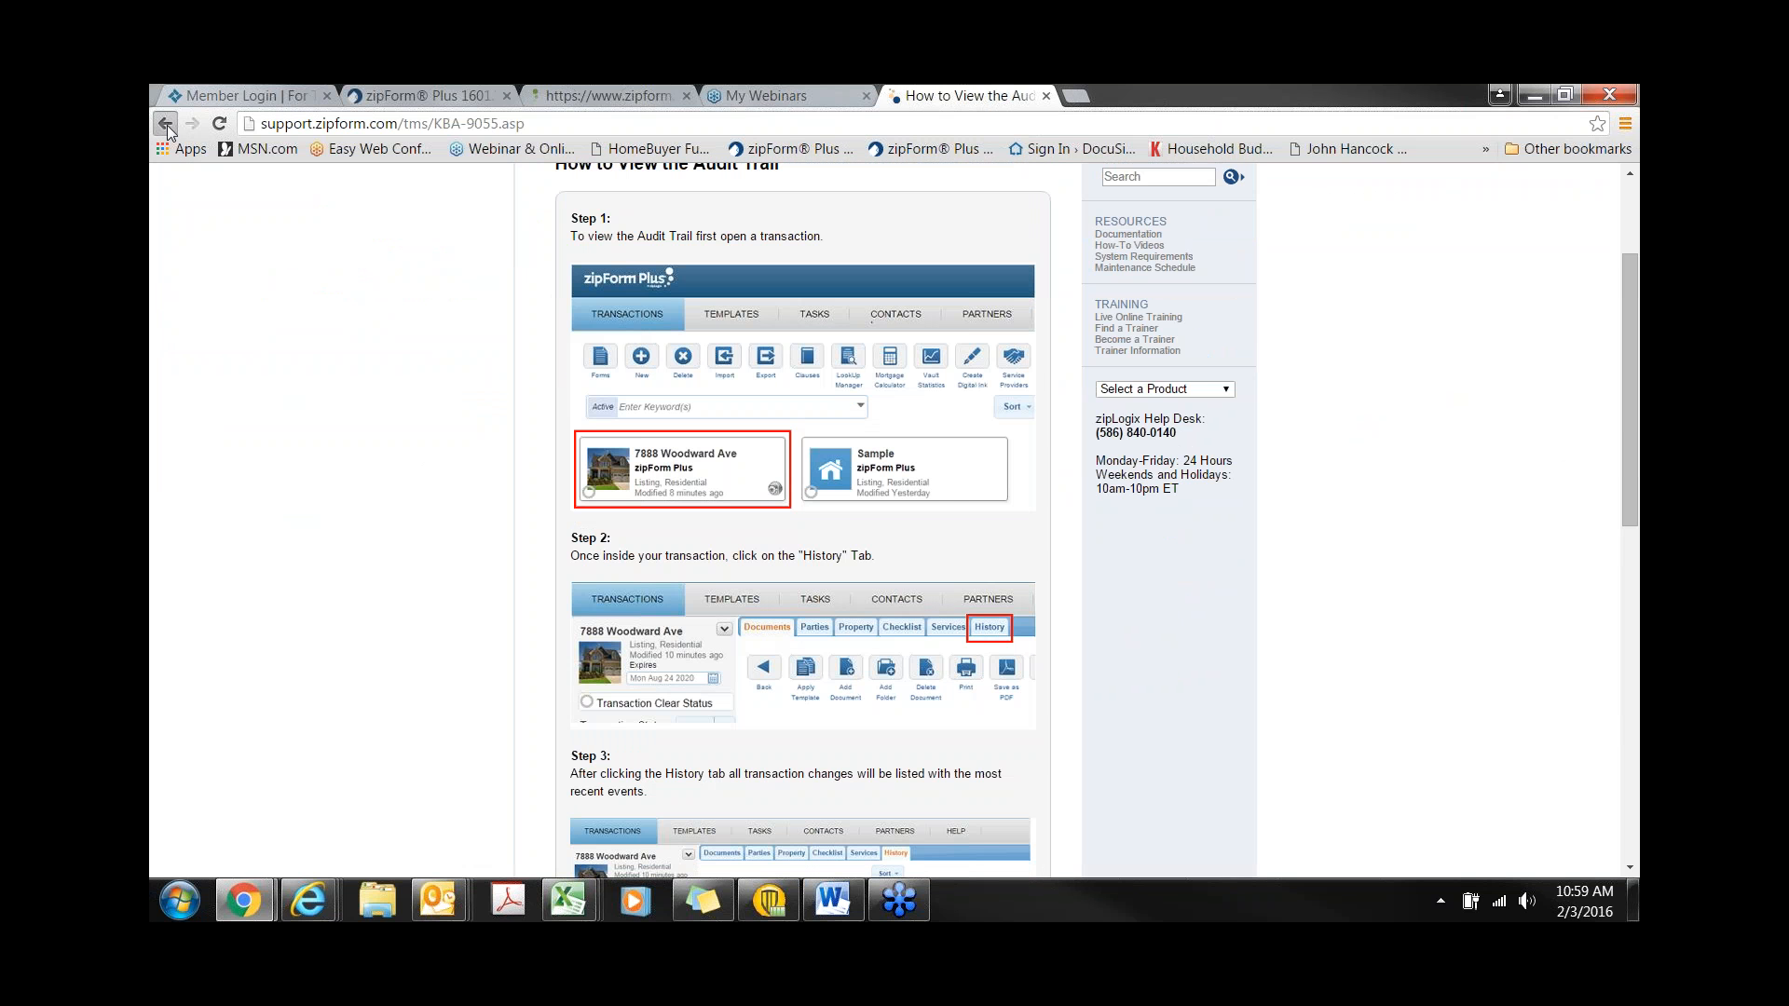
pyautogui.click(166, 125)
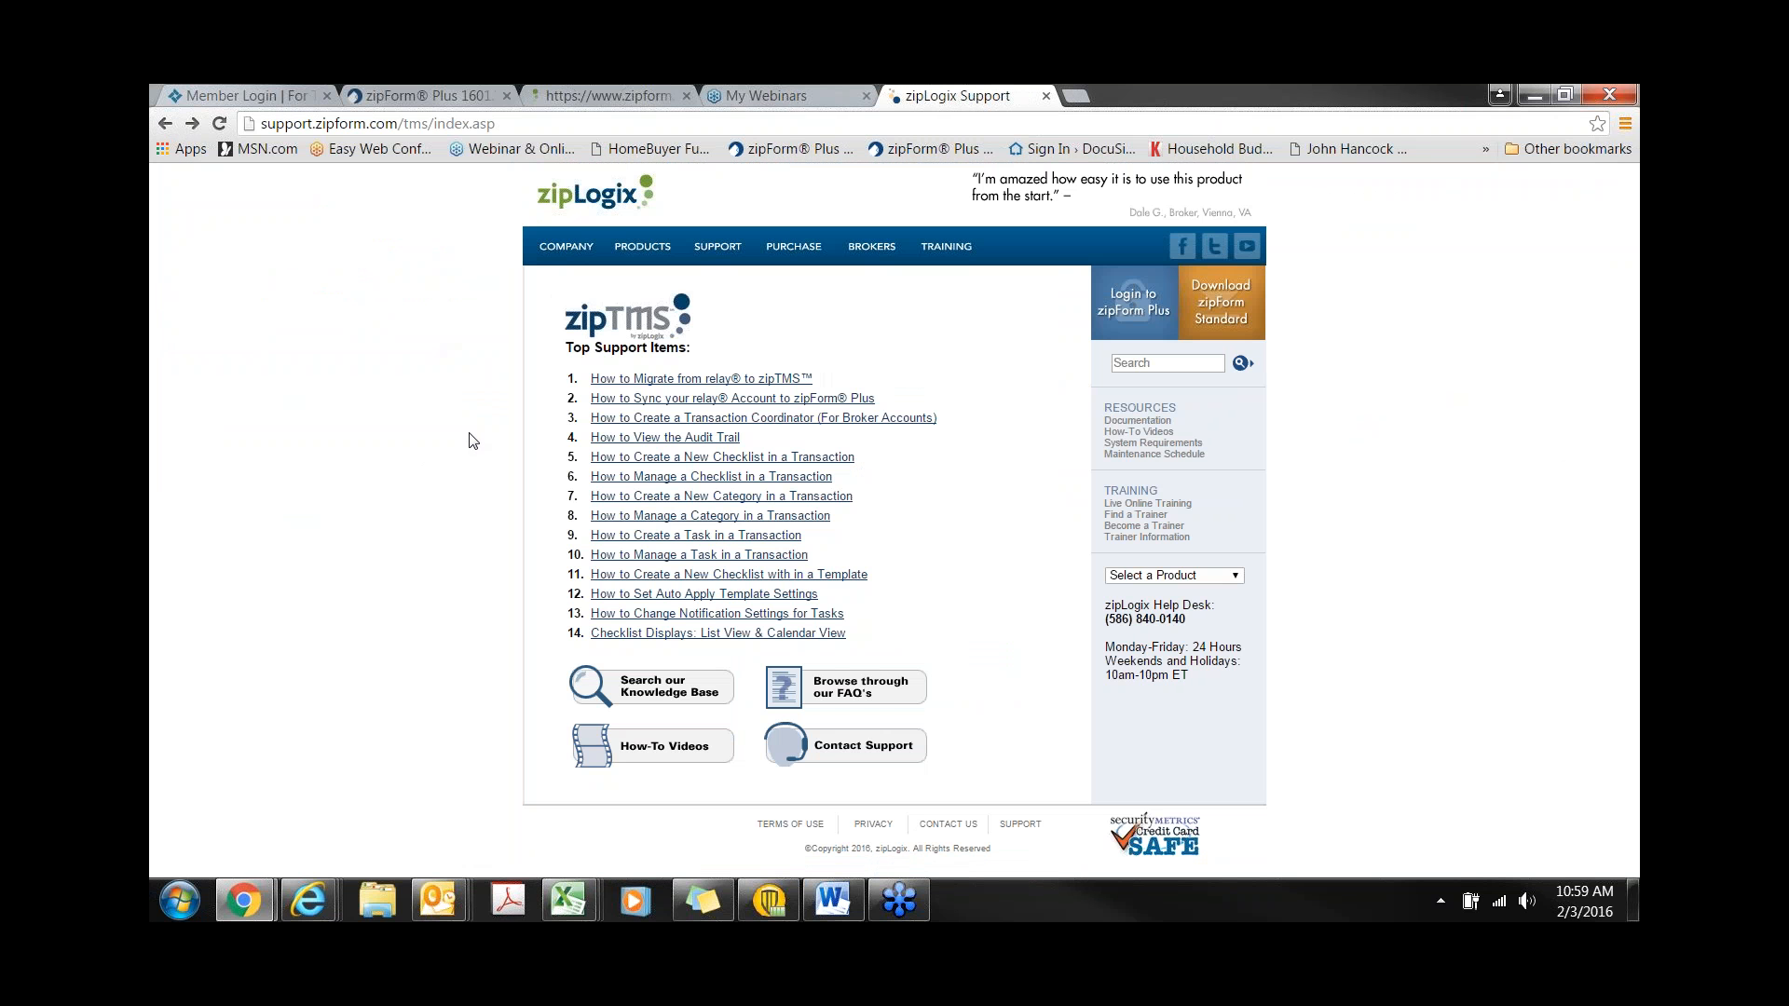
# - Open the zipLogix How-To Videos, pause the zipTMS Introduction video, and visit the zipLogix channel
pyautogui.click(638, 750)
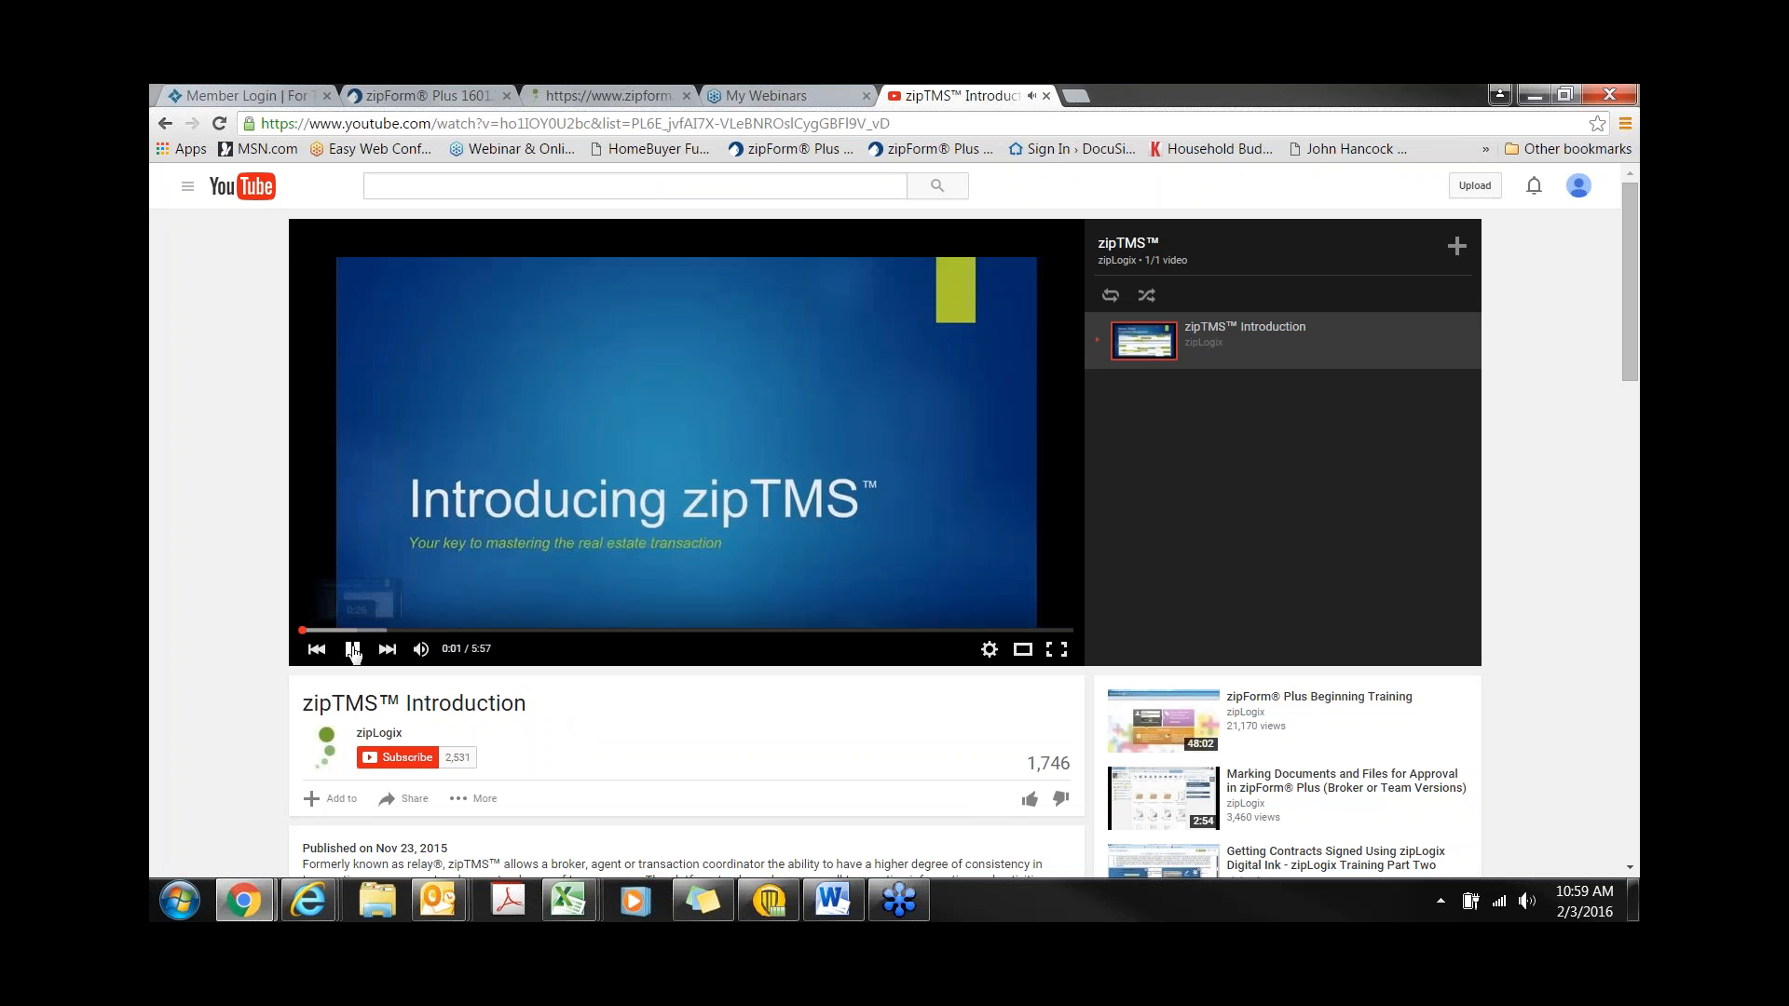
pyautogui.click(352, 650)
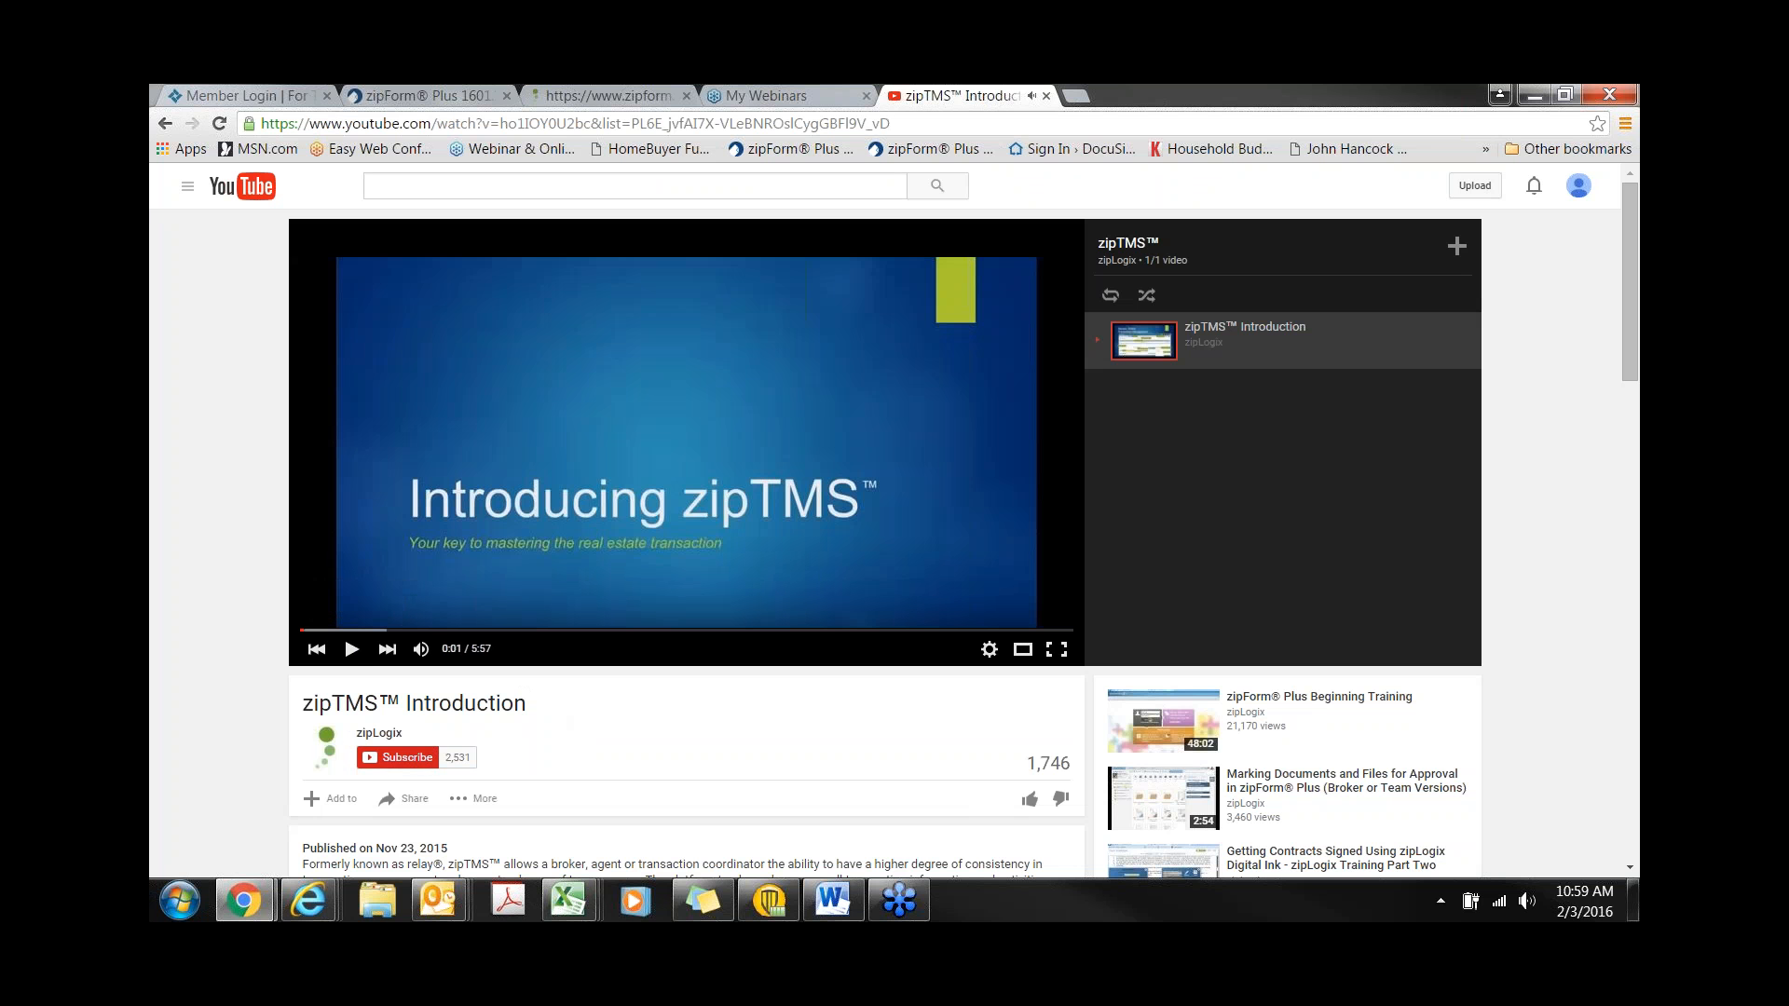
pyautogui.click(331, 739)
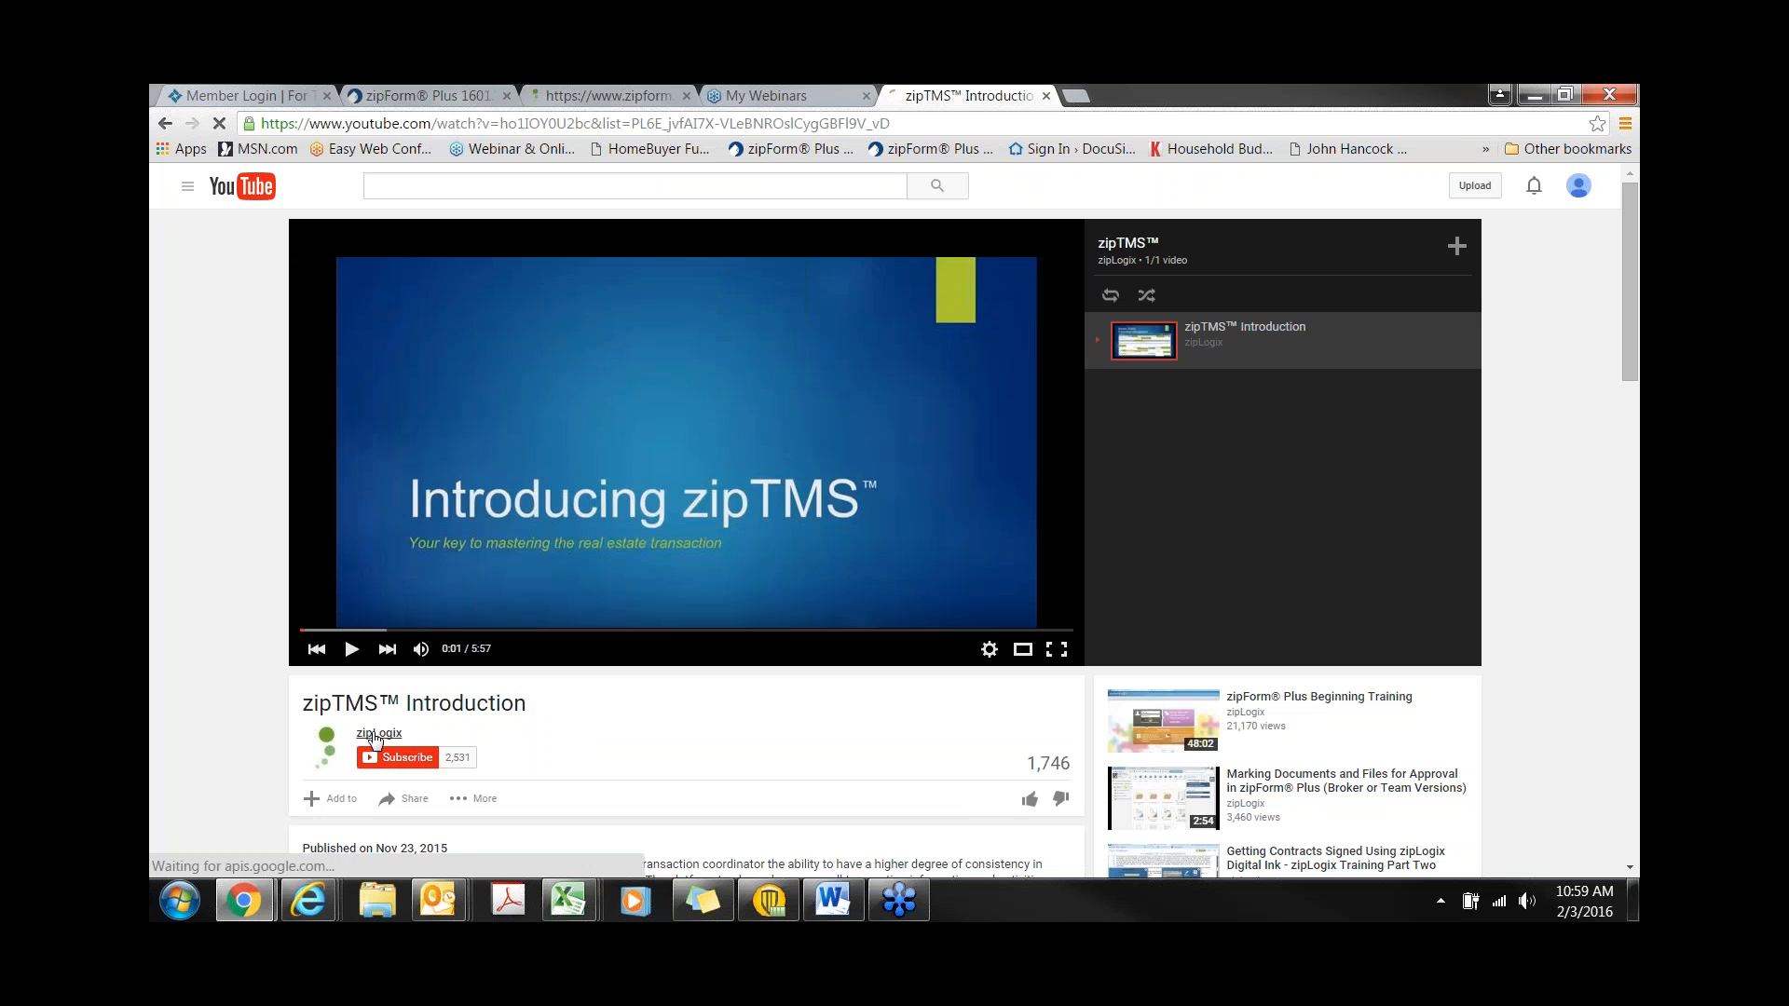
pyautogui.moveTo(373, 739)
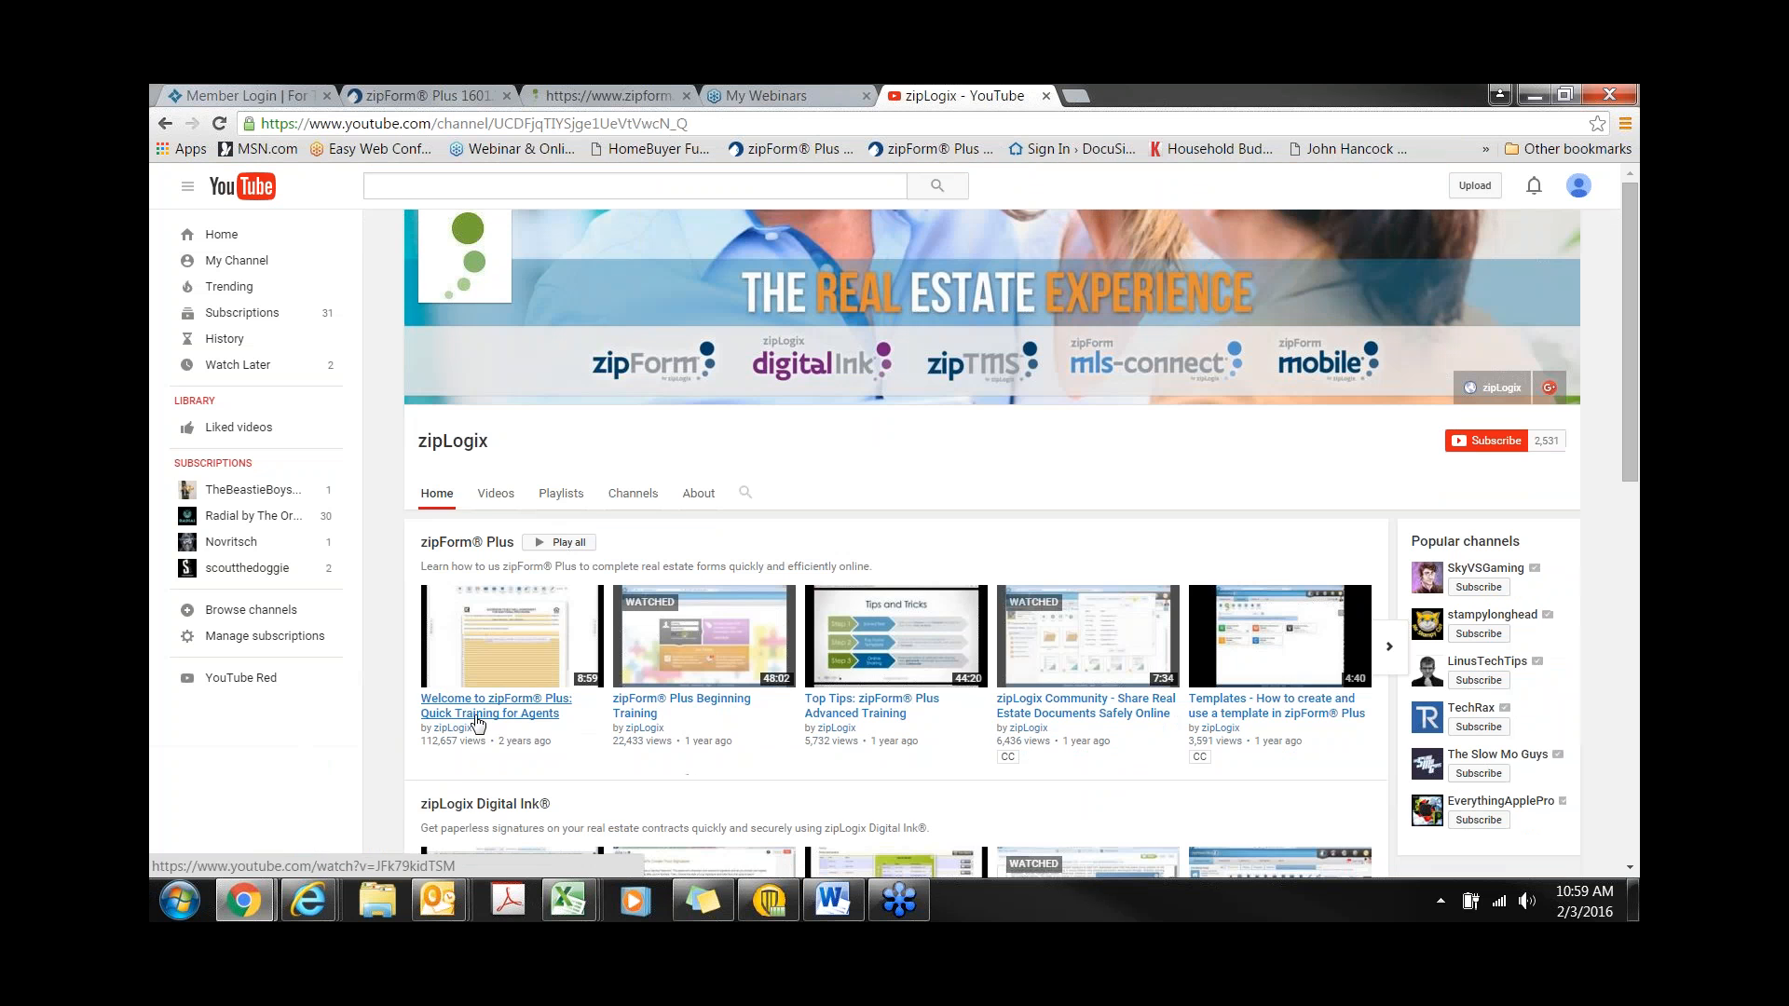
# - Scroll through the zipLogix channel's videos, then switch back to the zipForm Plus contacts page
pyautogui.scroll(-3, 461, 717)
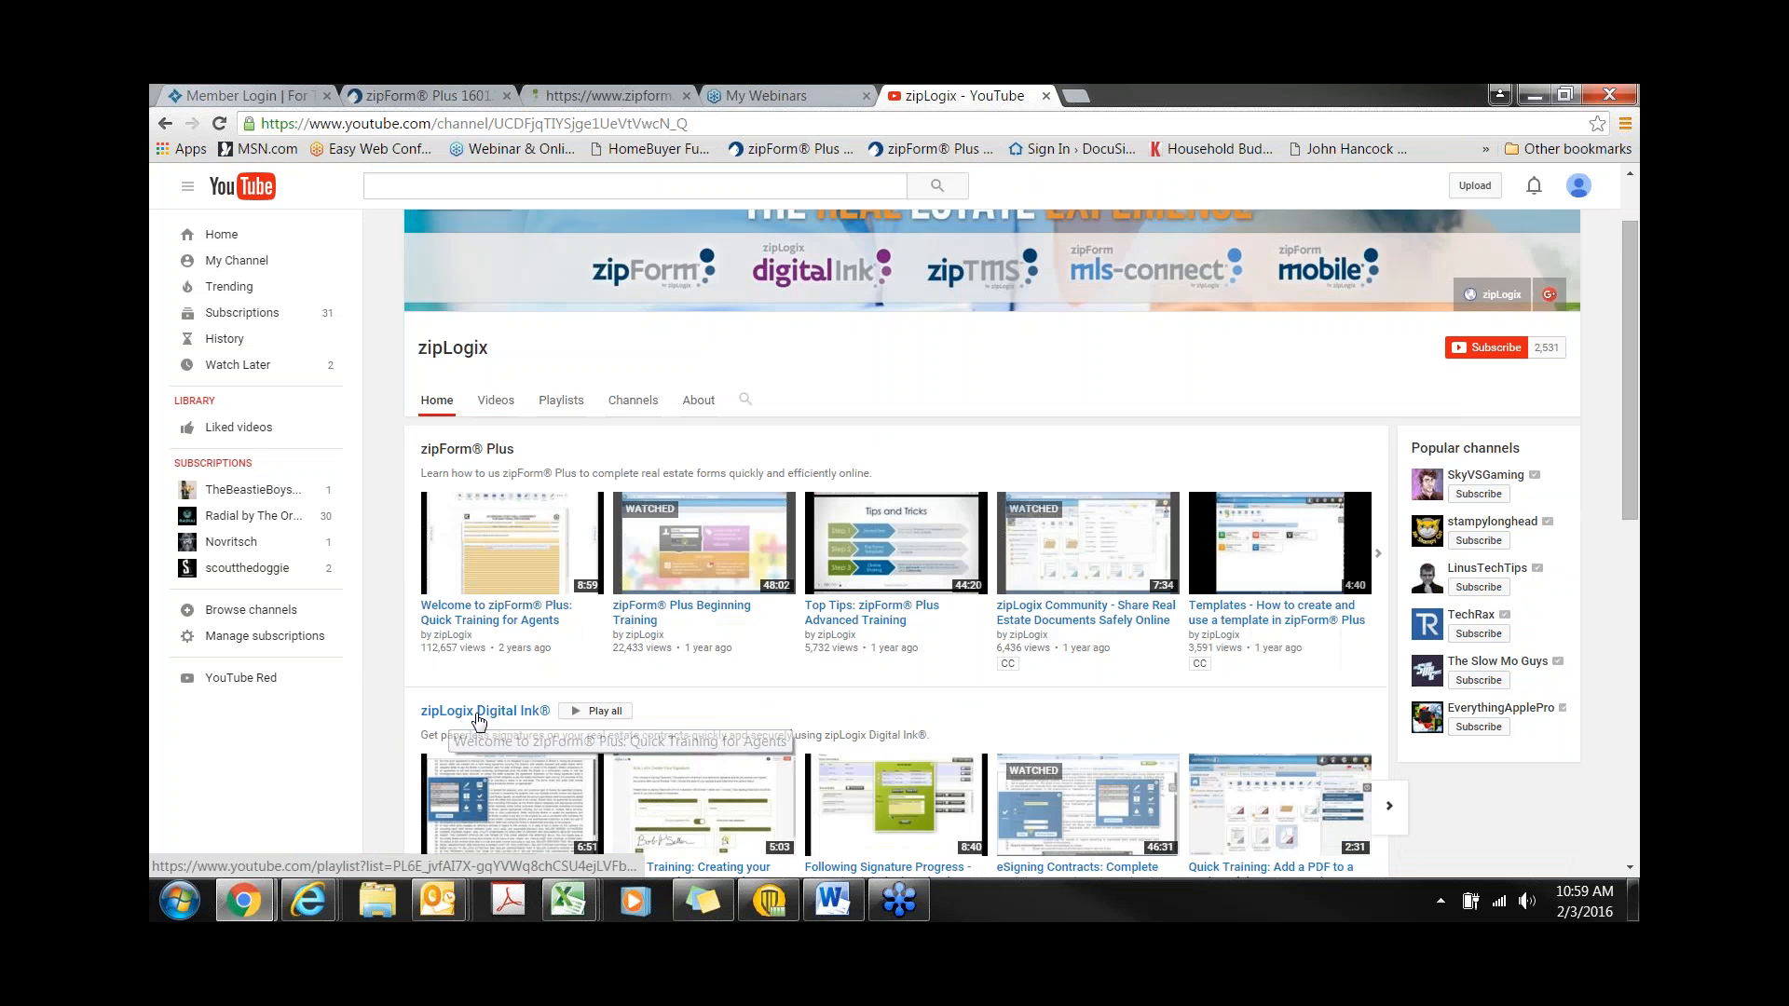
pyautogui.scroll(-2, 721, 705)
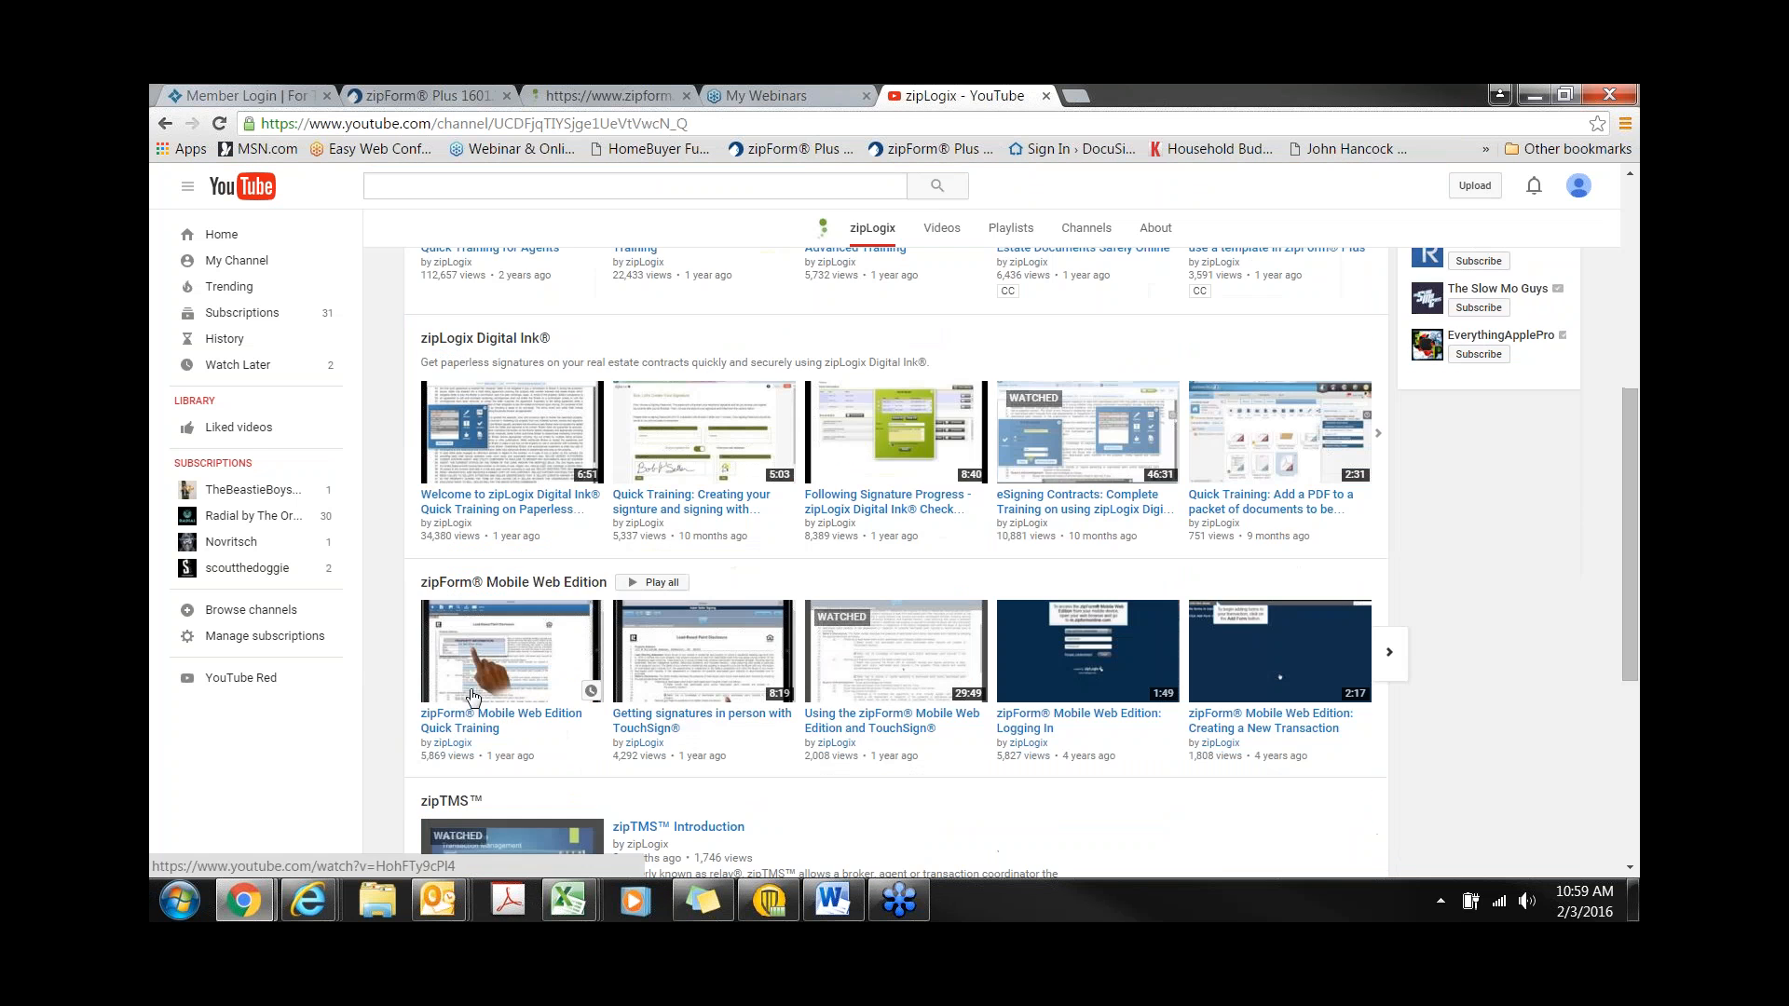
pyautogui.scroll(-2, 721, 706)
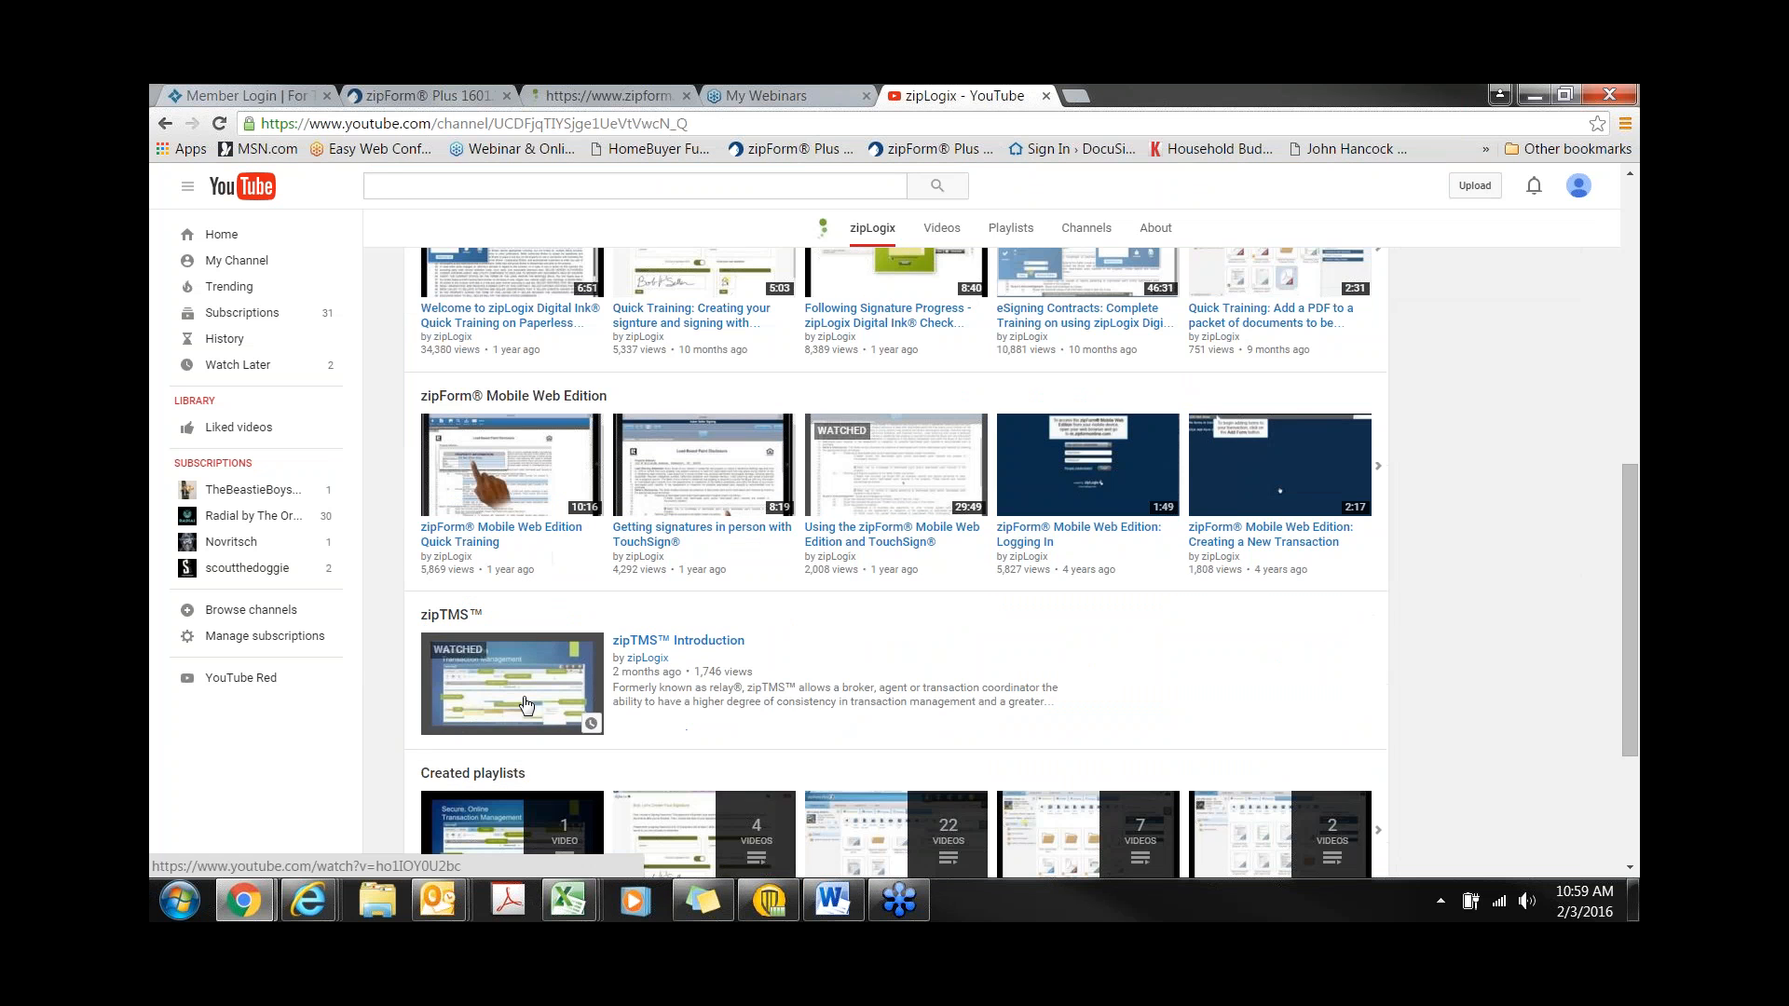
pyautogui.scroll(3, 559, 708)
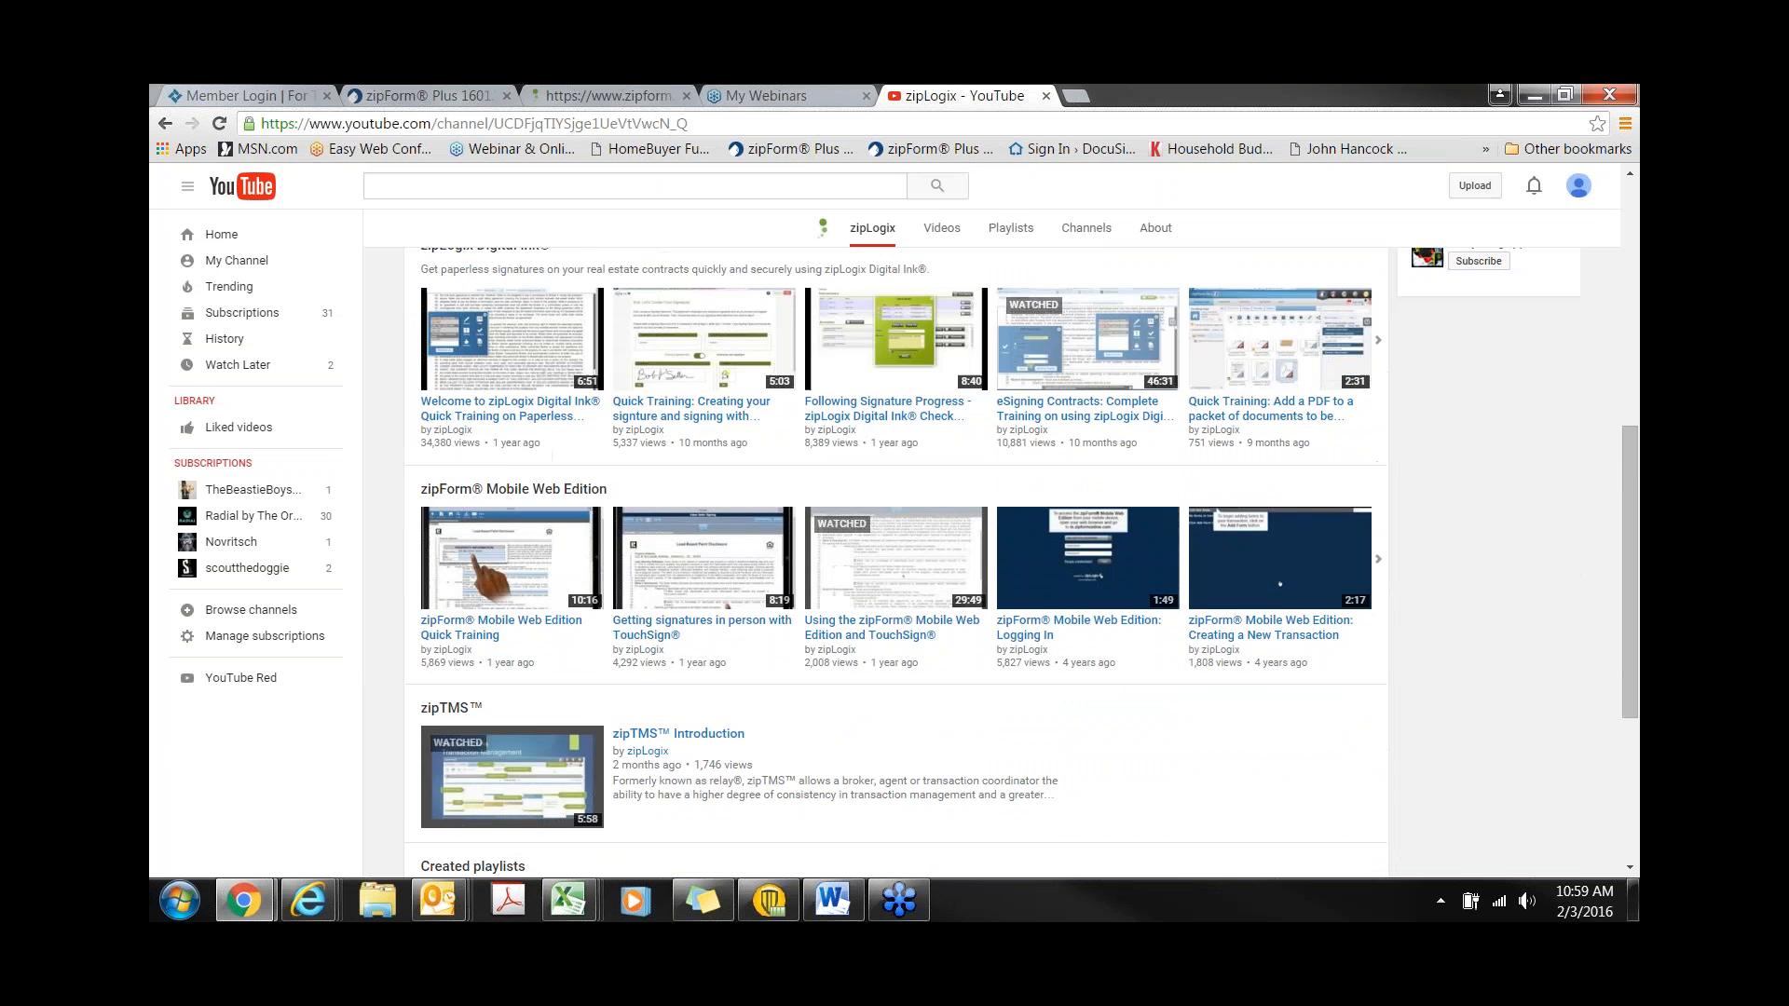
pyautogui.scroll(2, 681, 843)
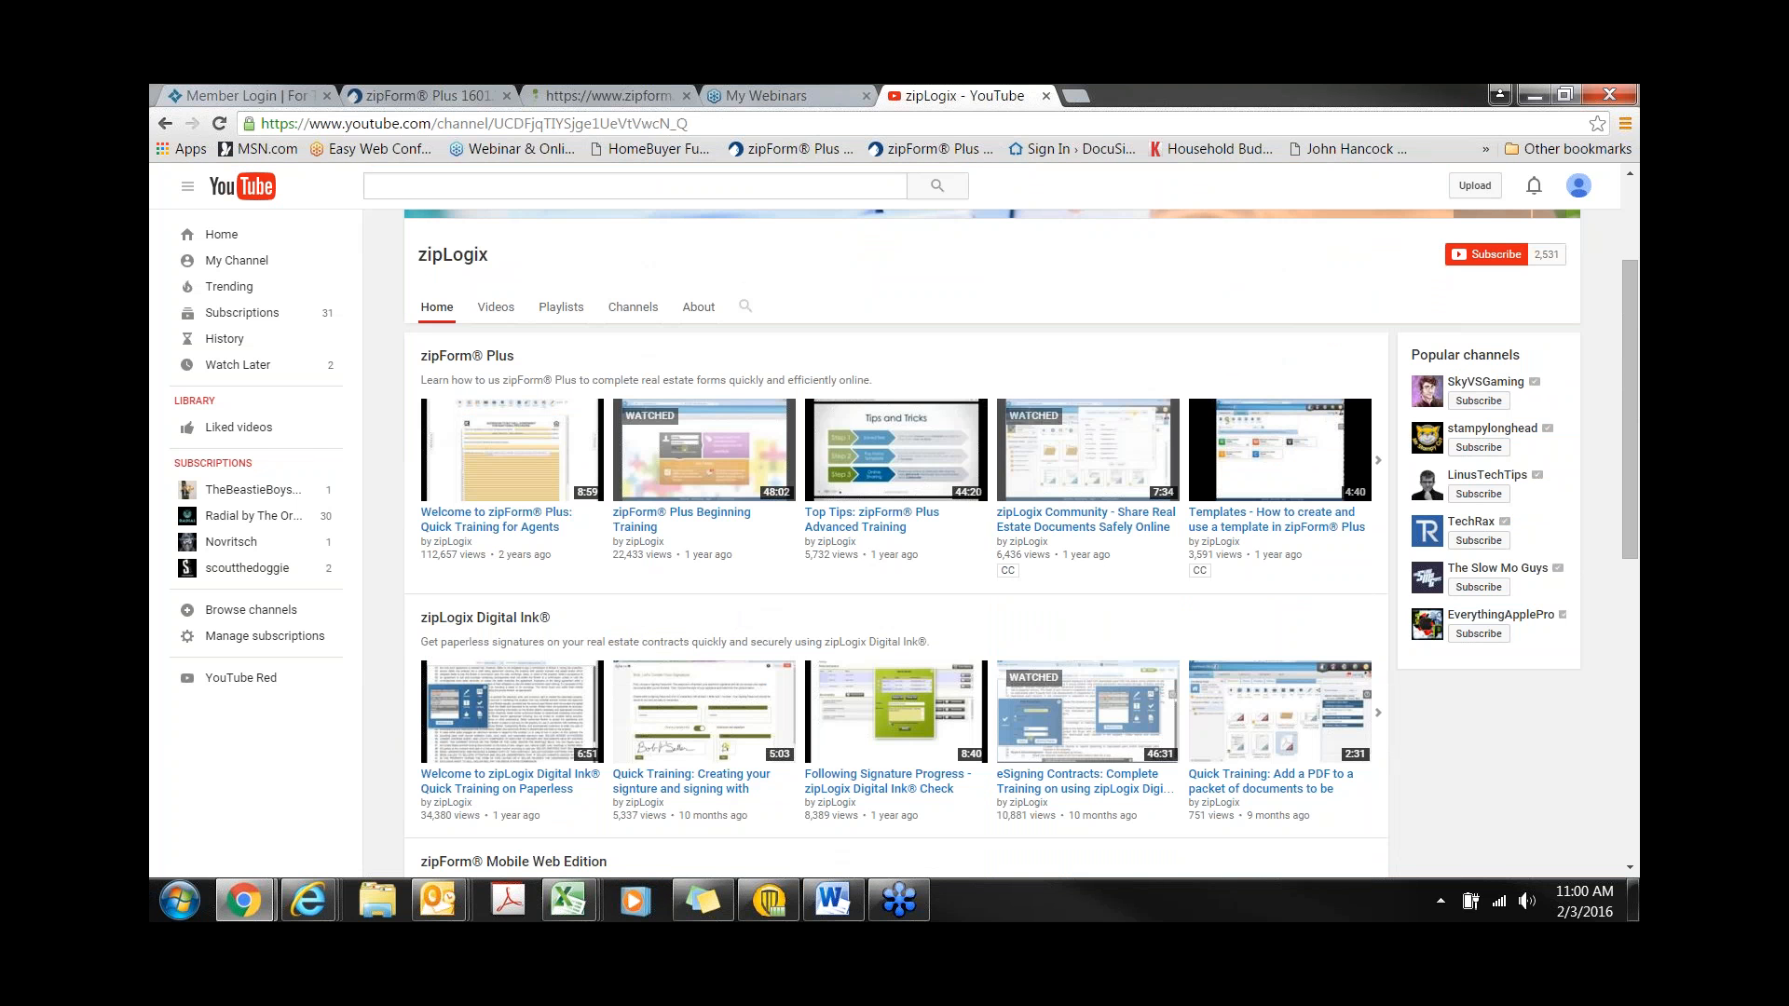
pyautogui.click(466, 96)
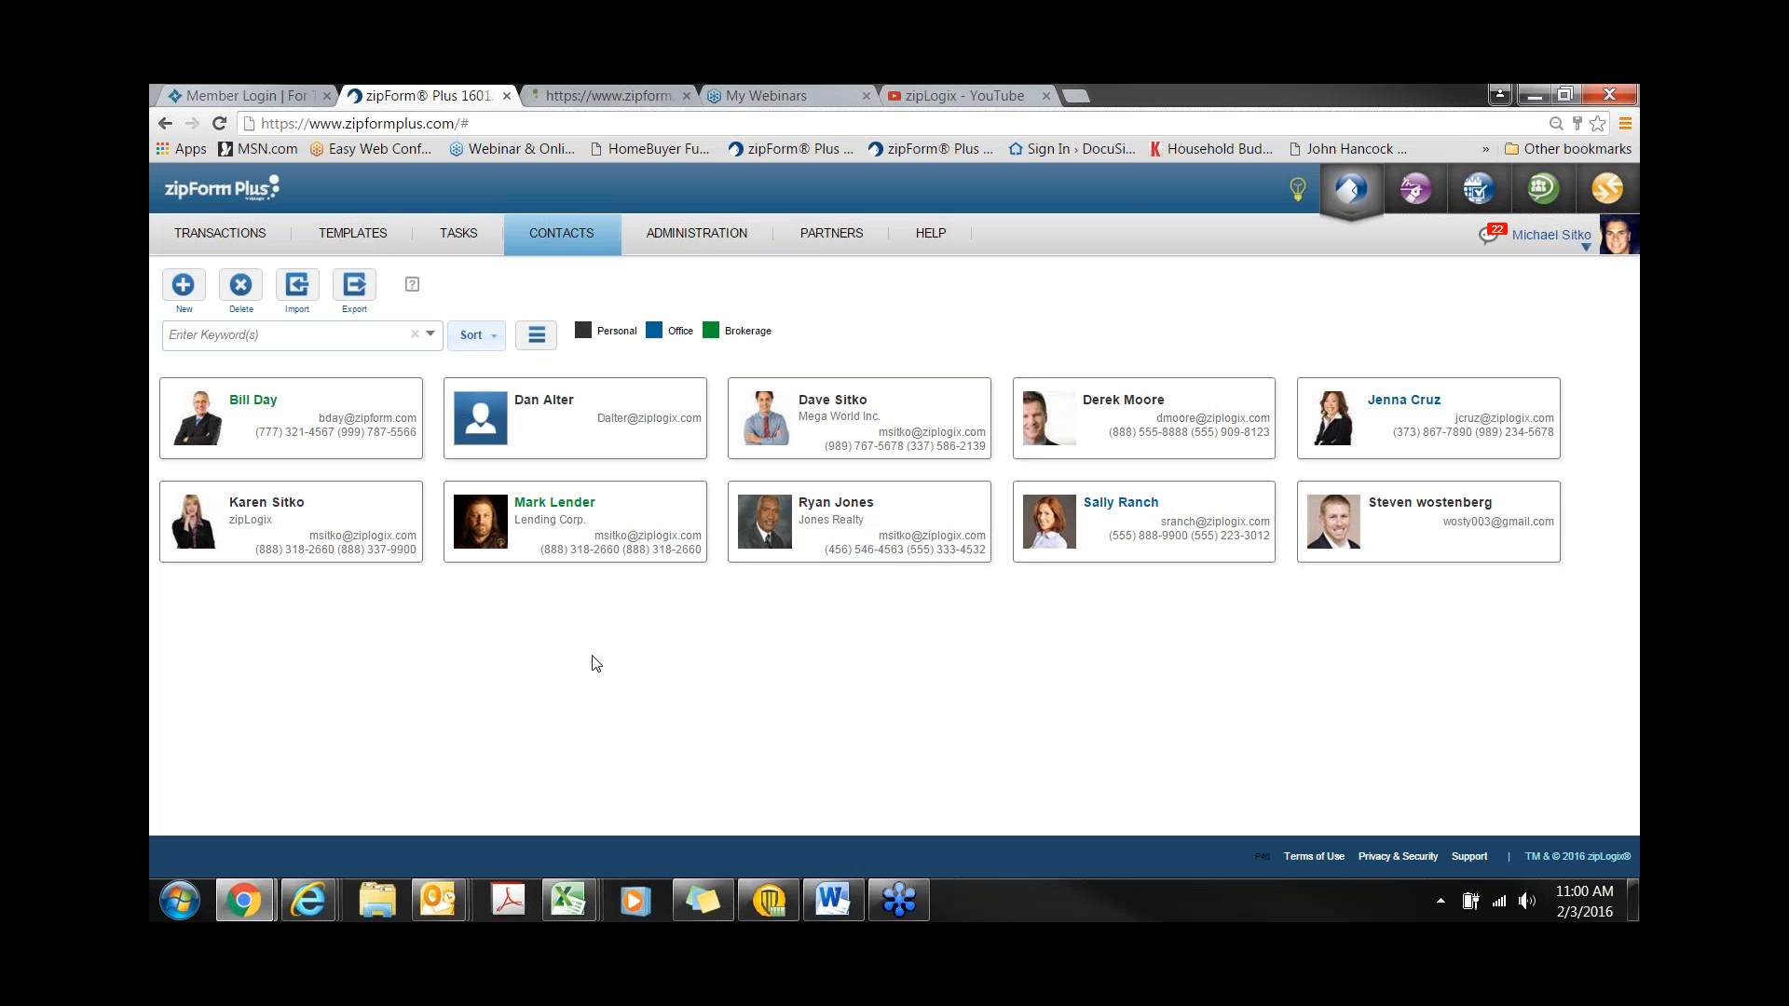
# - Open the Residential Purchase template's details, try the Global and Office statuses, and close without saving
pyautogui.click(371, 240)
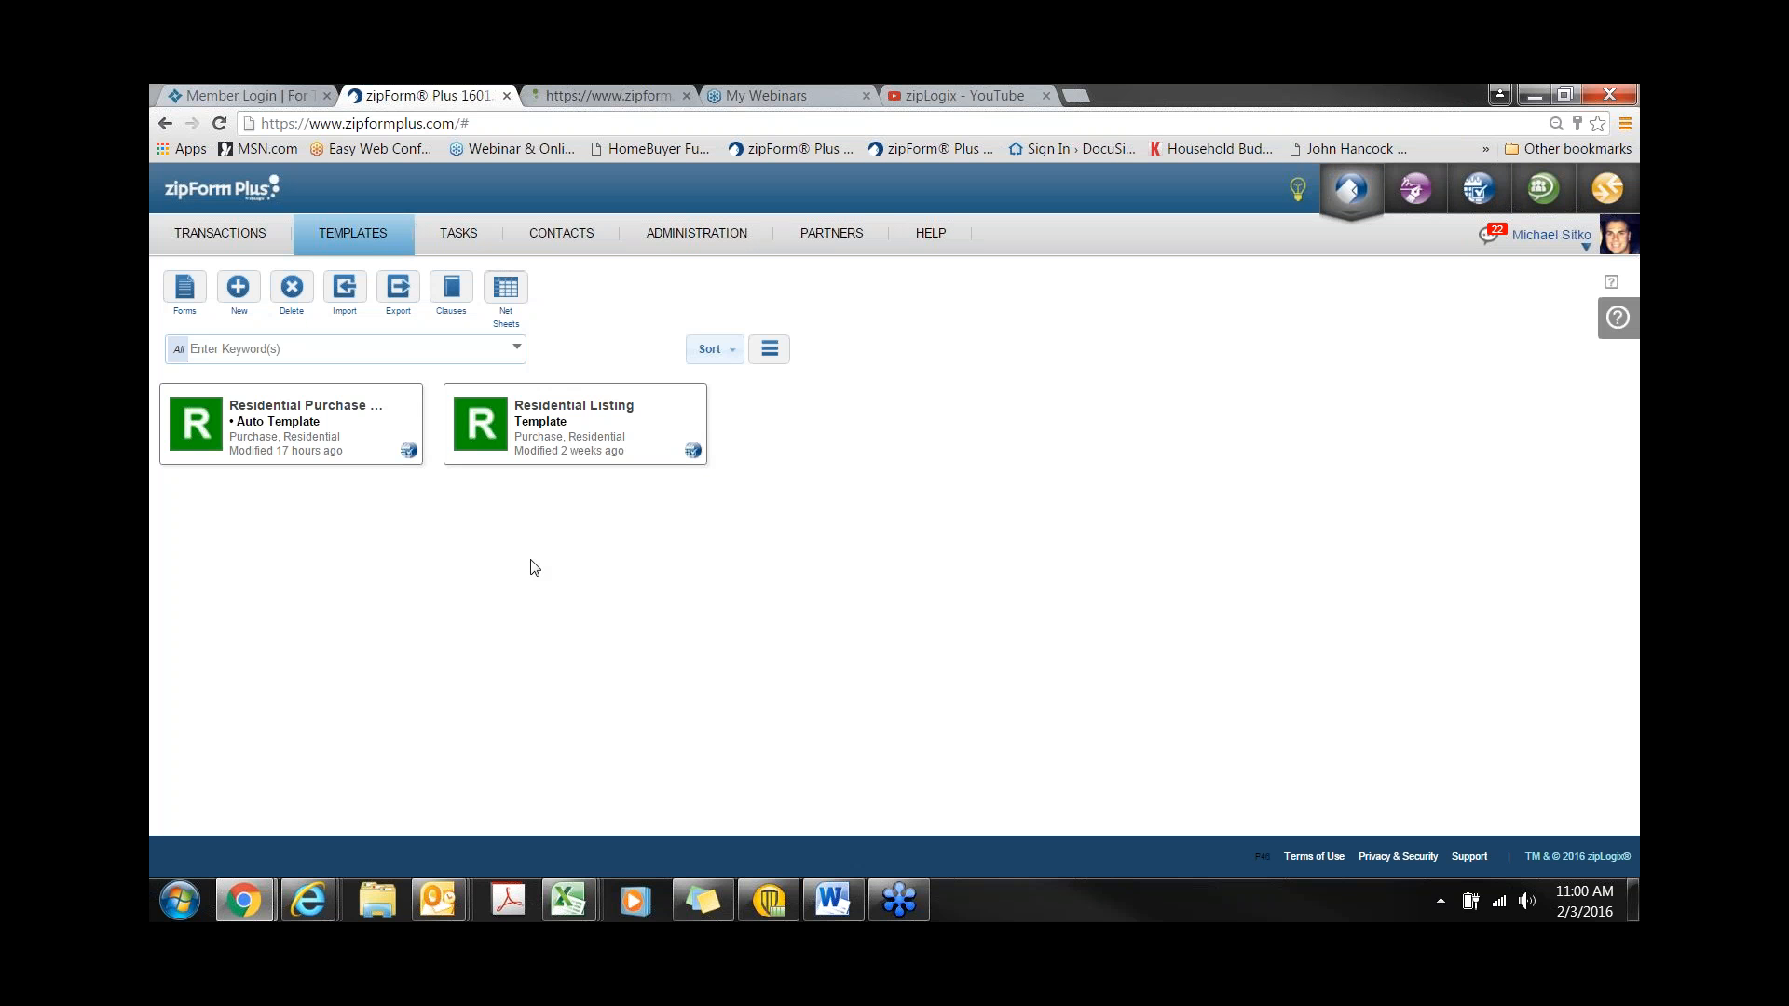
pyautogui.click(407, 398)
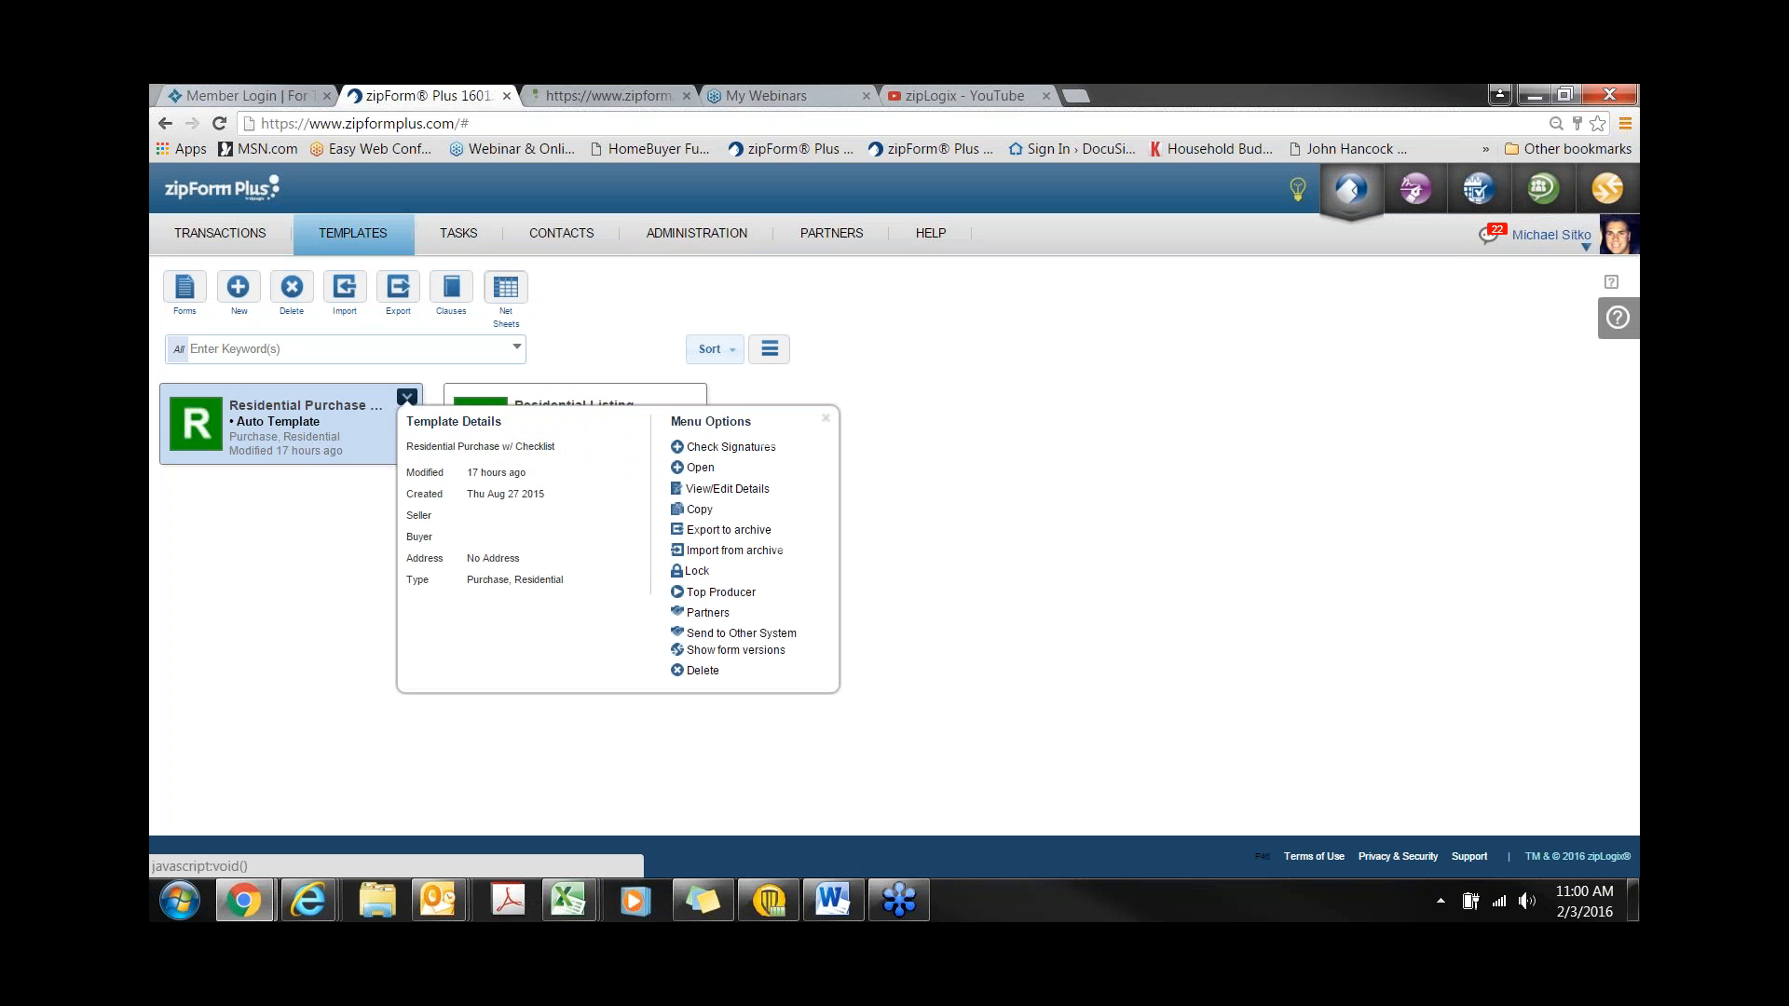
pyautogui.click(731, 489)
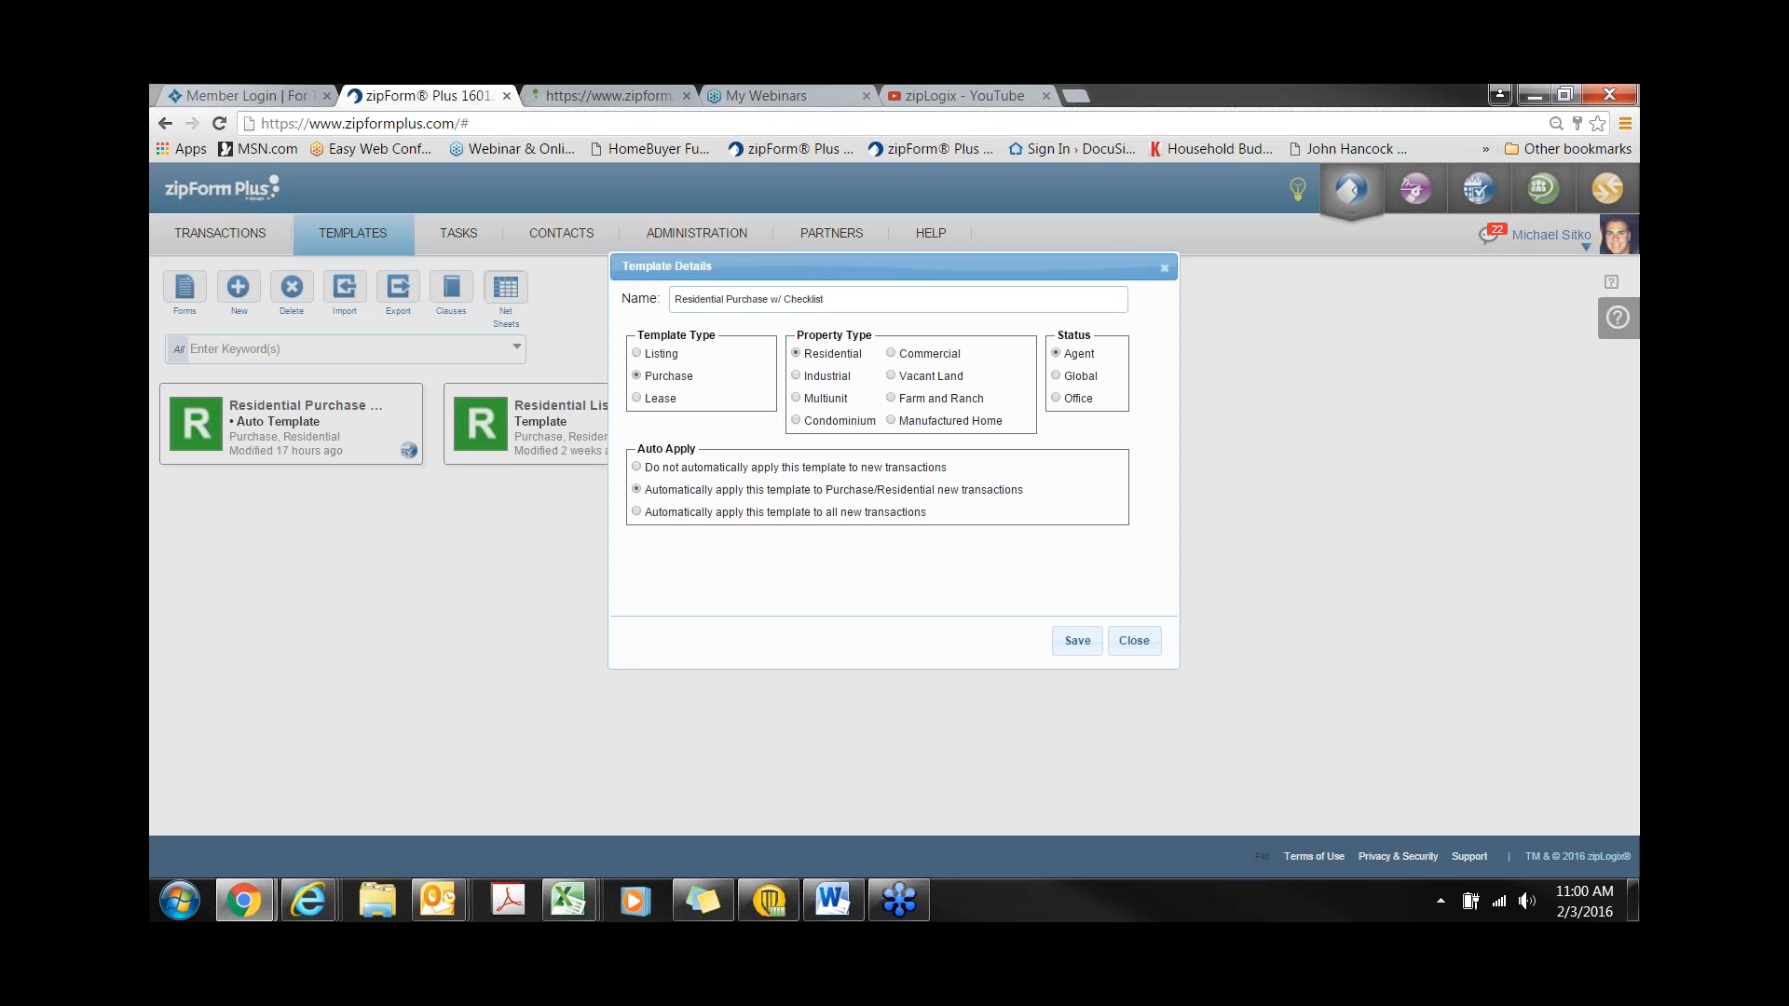
pyautogui.click(1061, 381)
pyautogui.click(1069, 399)
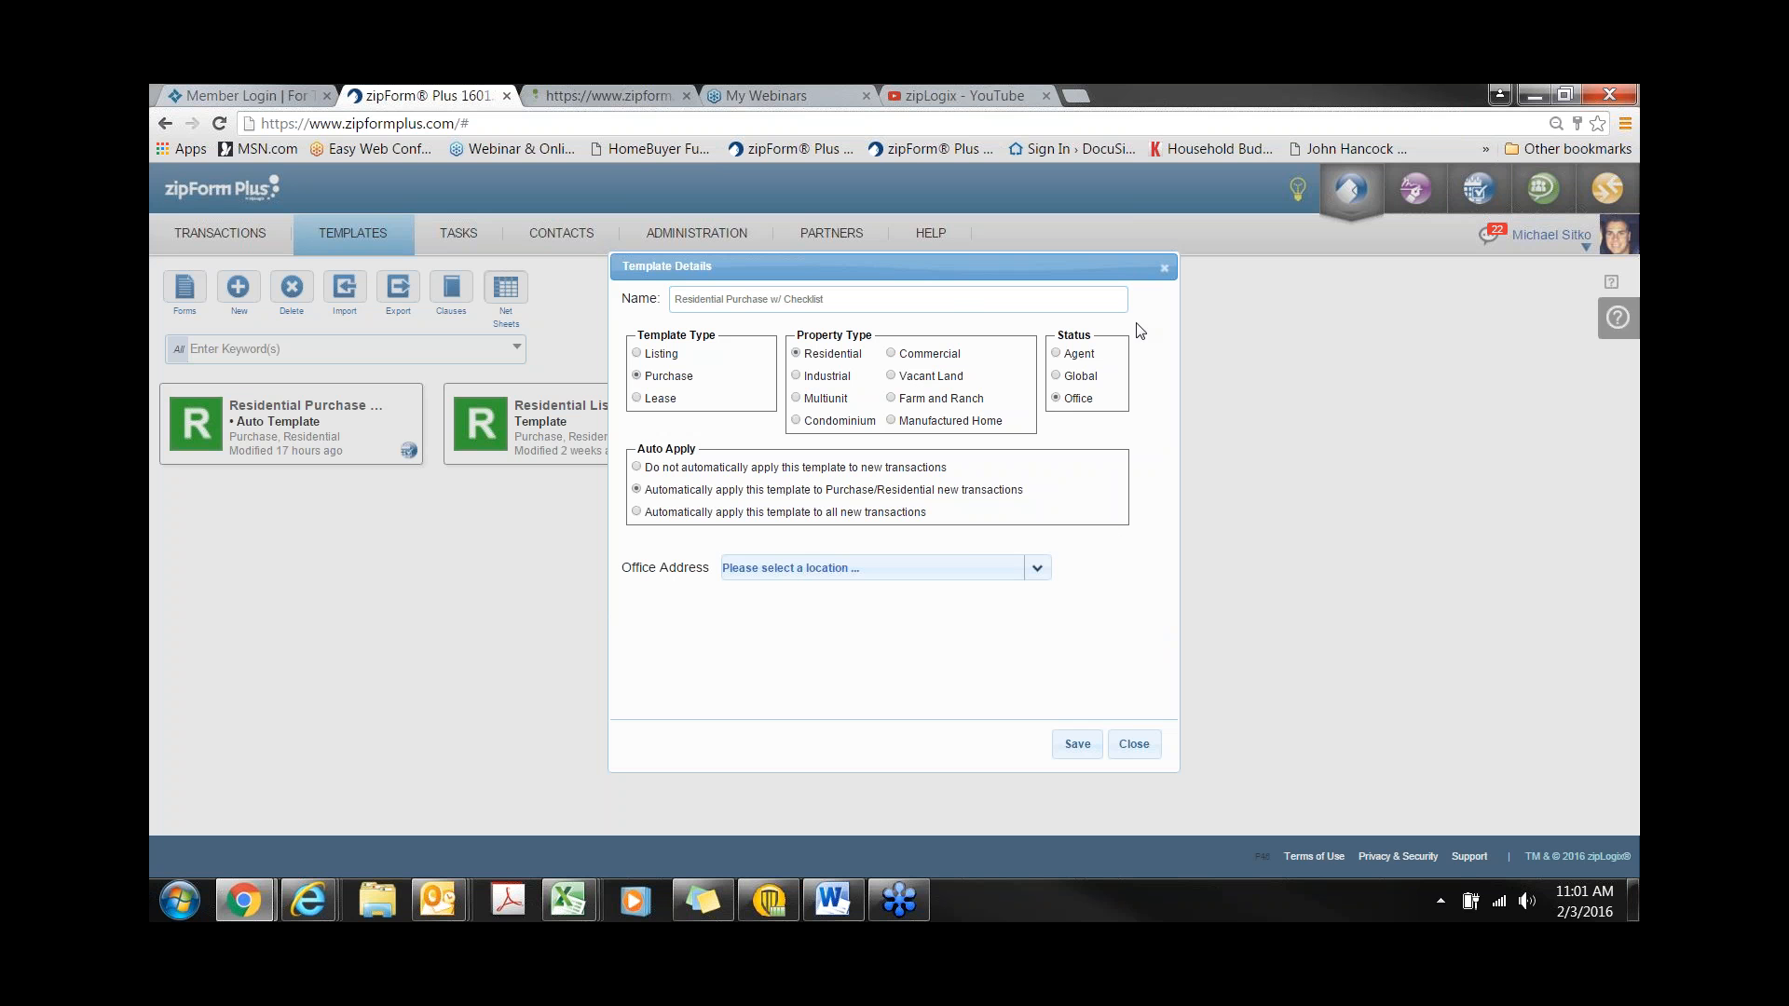
pyautogui.click(1163, 268)
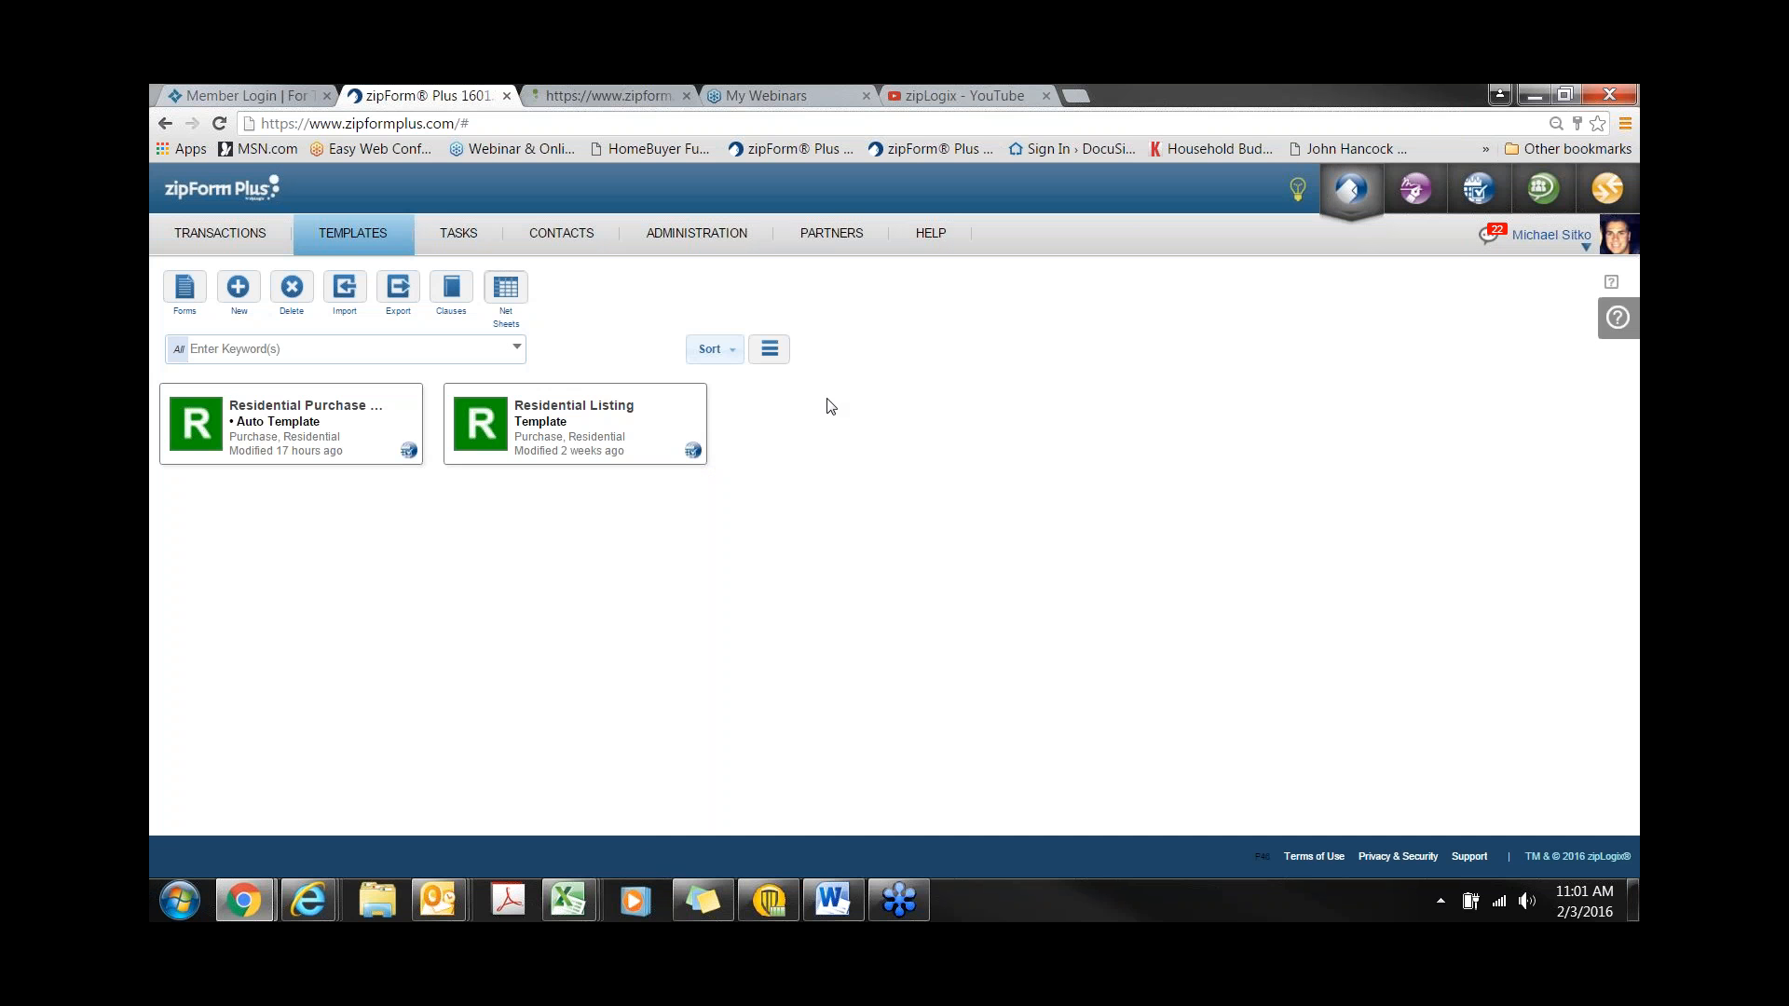
# - List transactions for the MSITKO REAL ESTATE - Corporate office
pyautogui.click(232, 234)
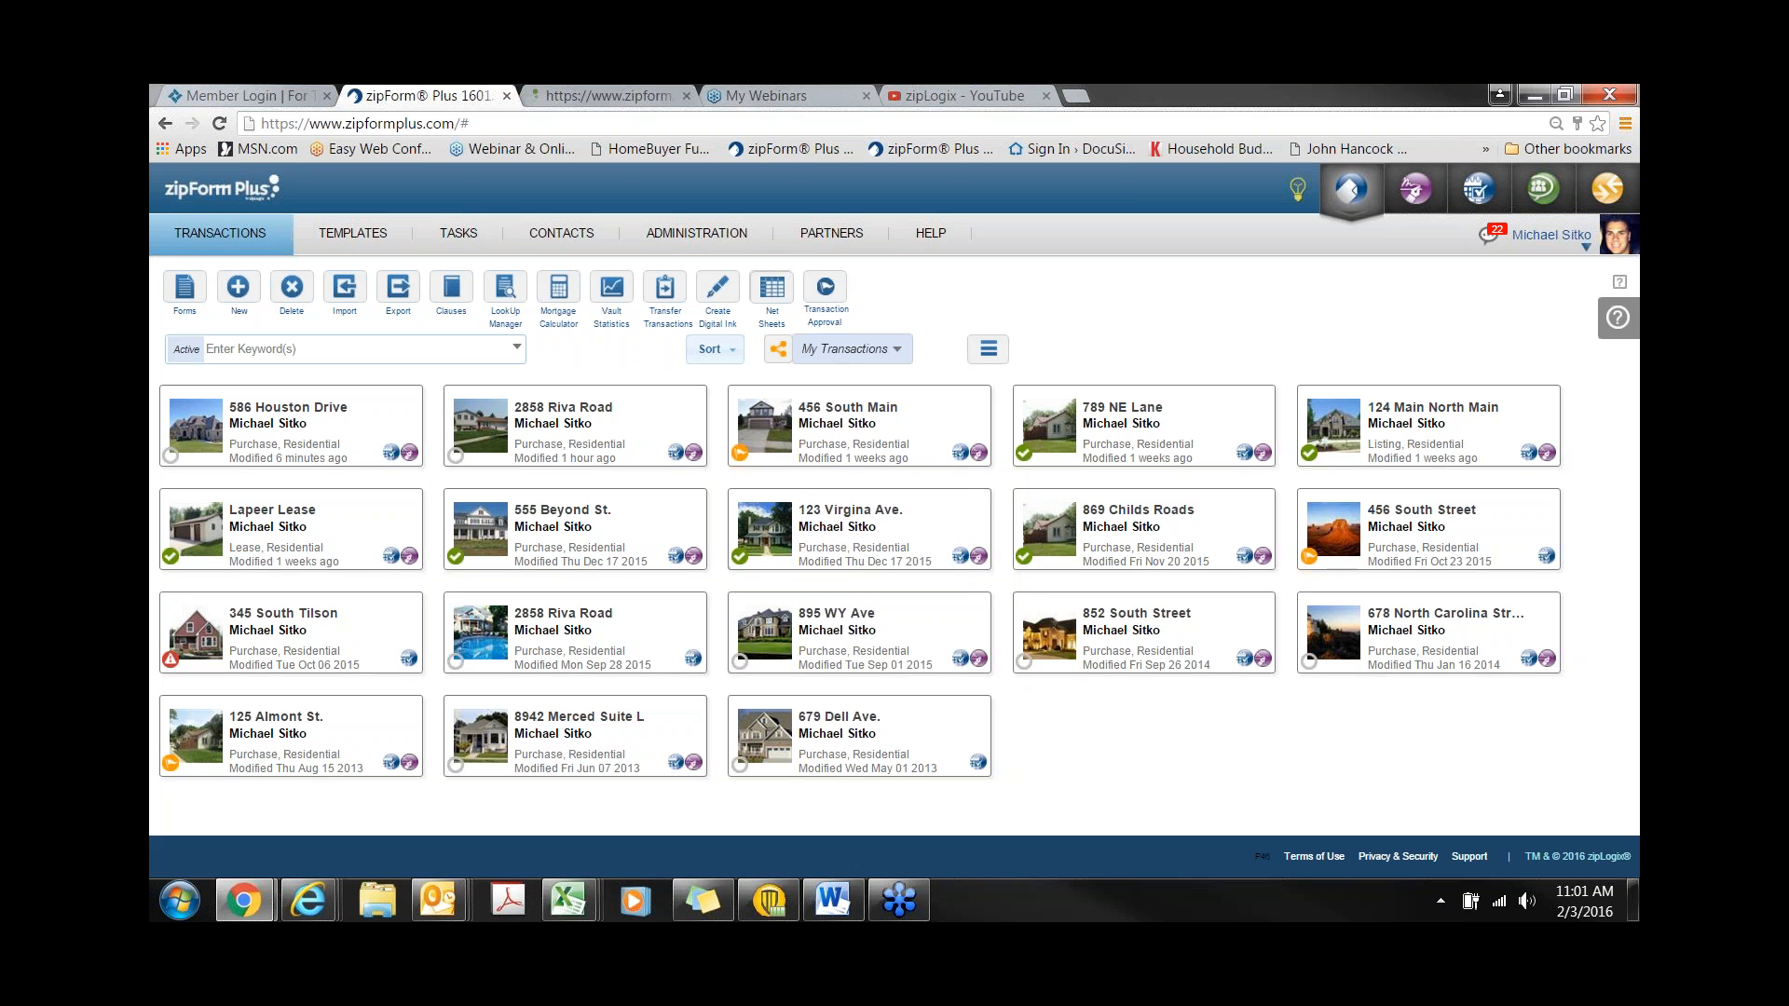
pyautogui.click(865, 354)
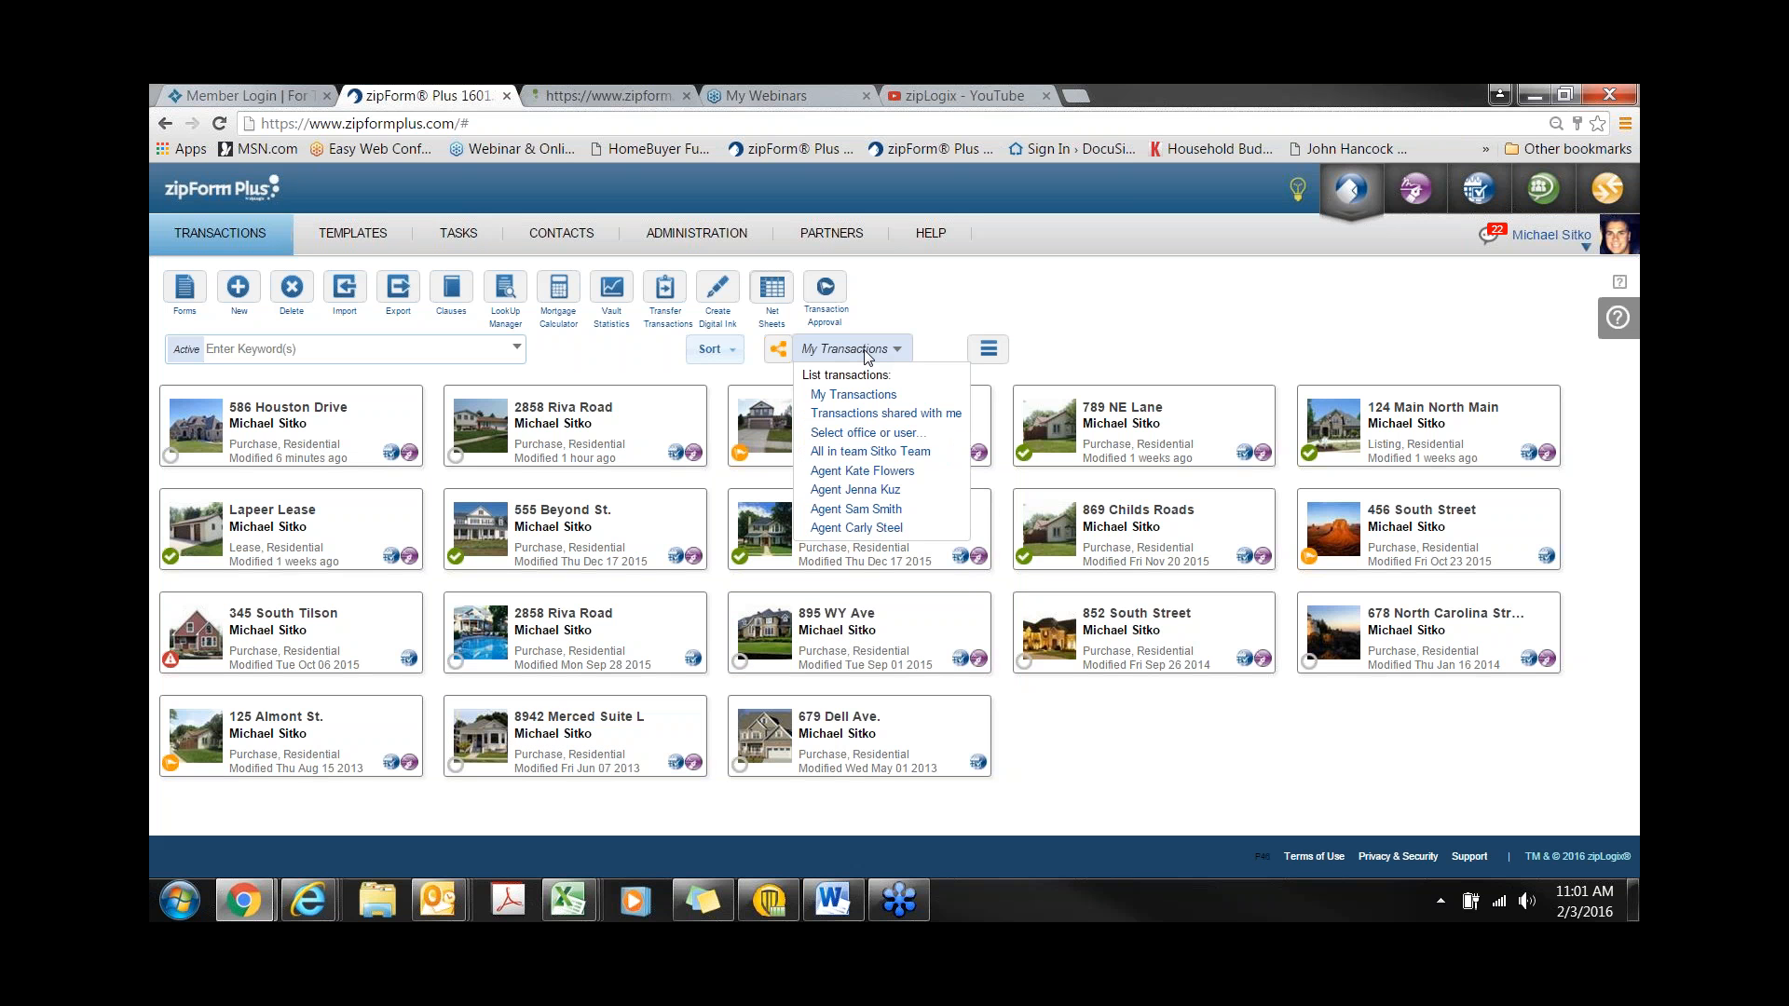
pyautogui.click(878, 434)
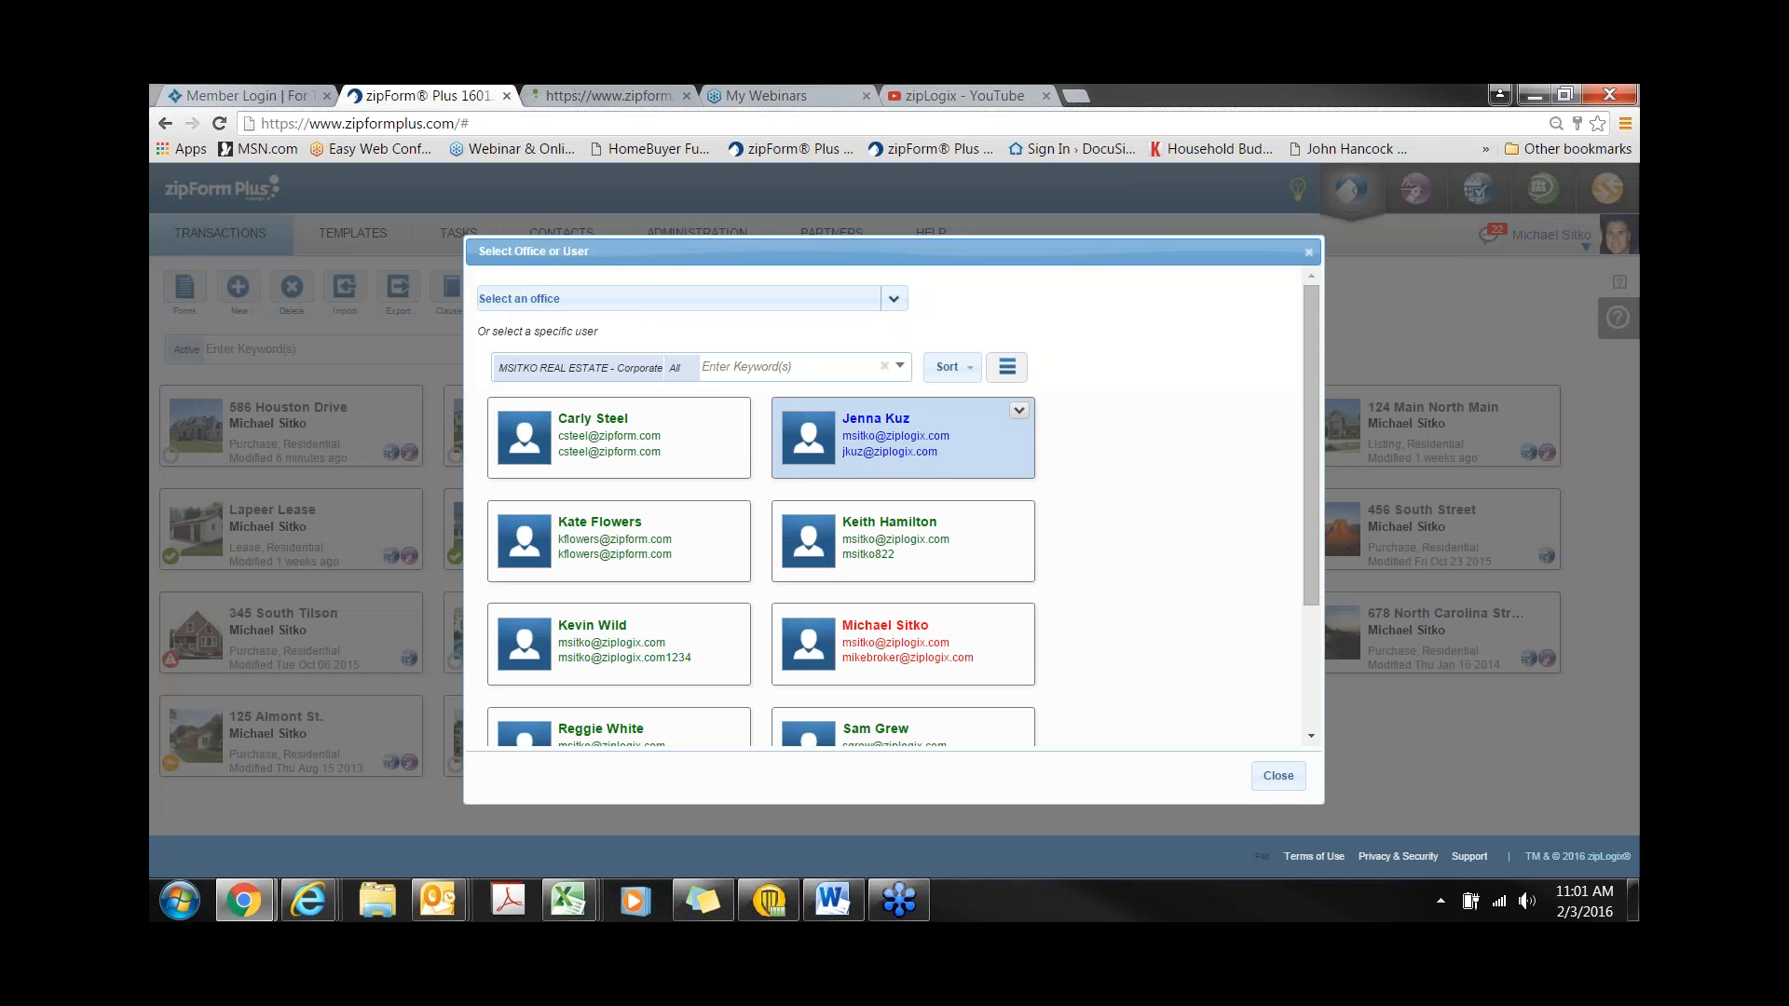
pyautogui.click(893, 298)
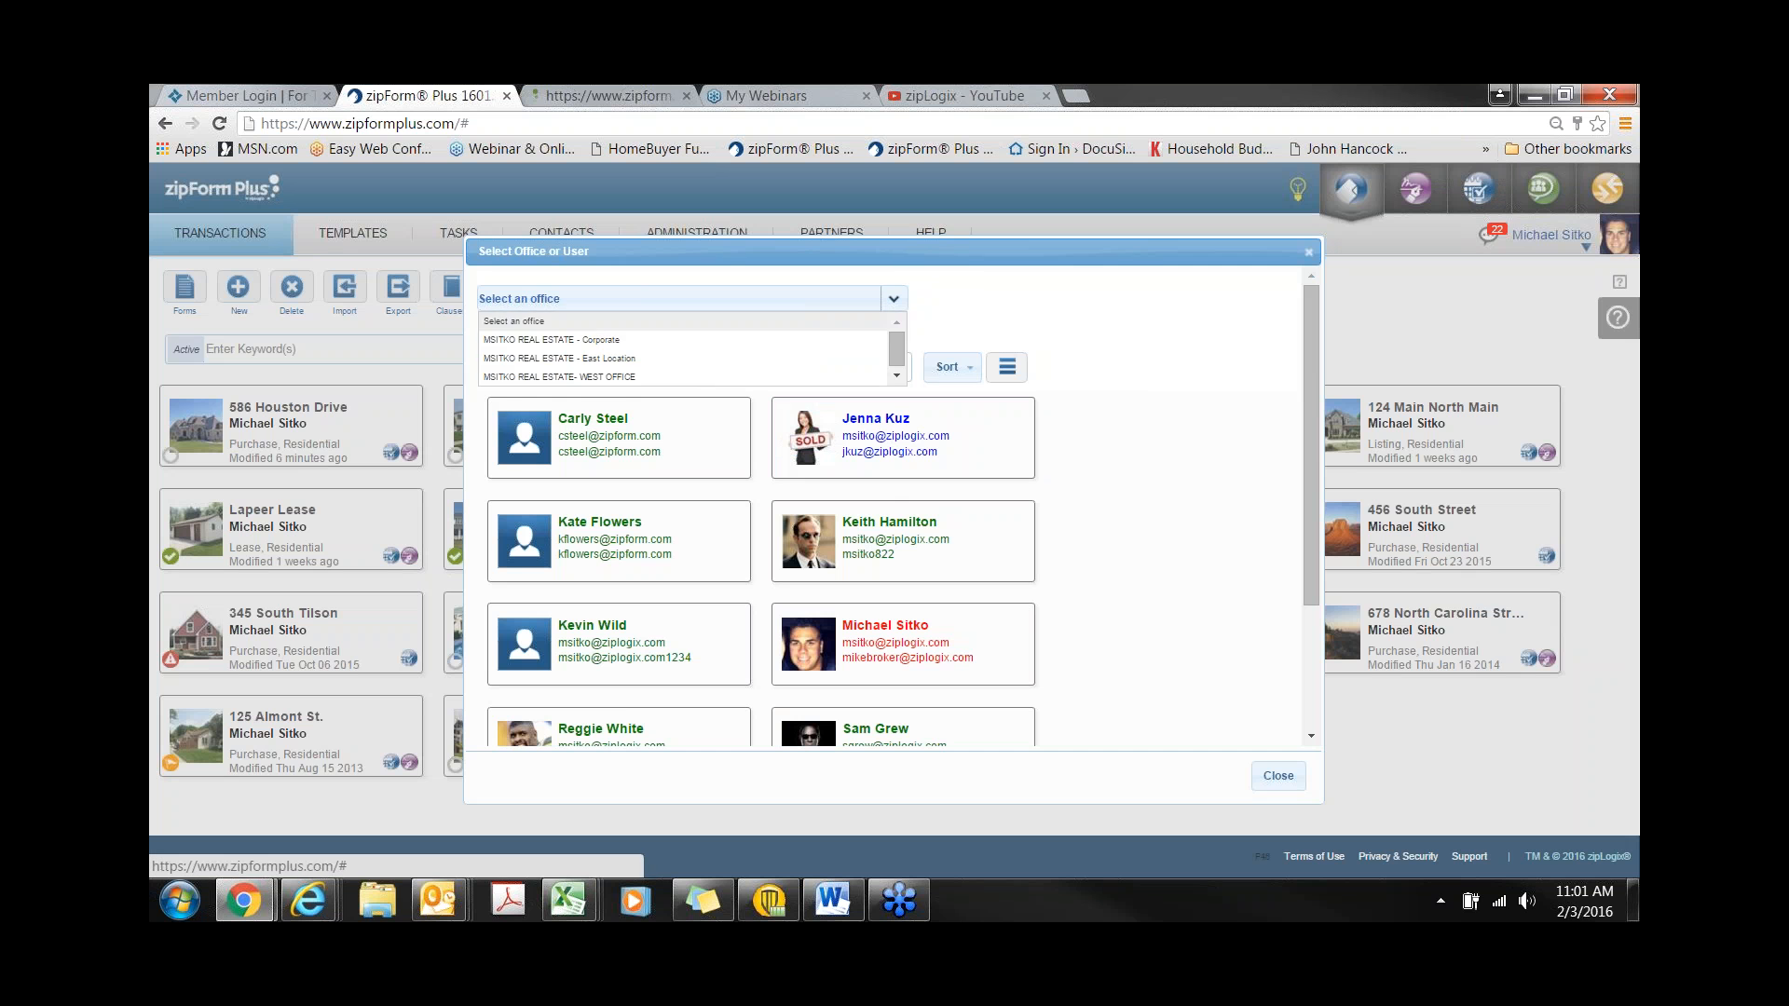
pyautogui.click(560, 340)
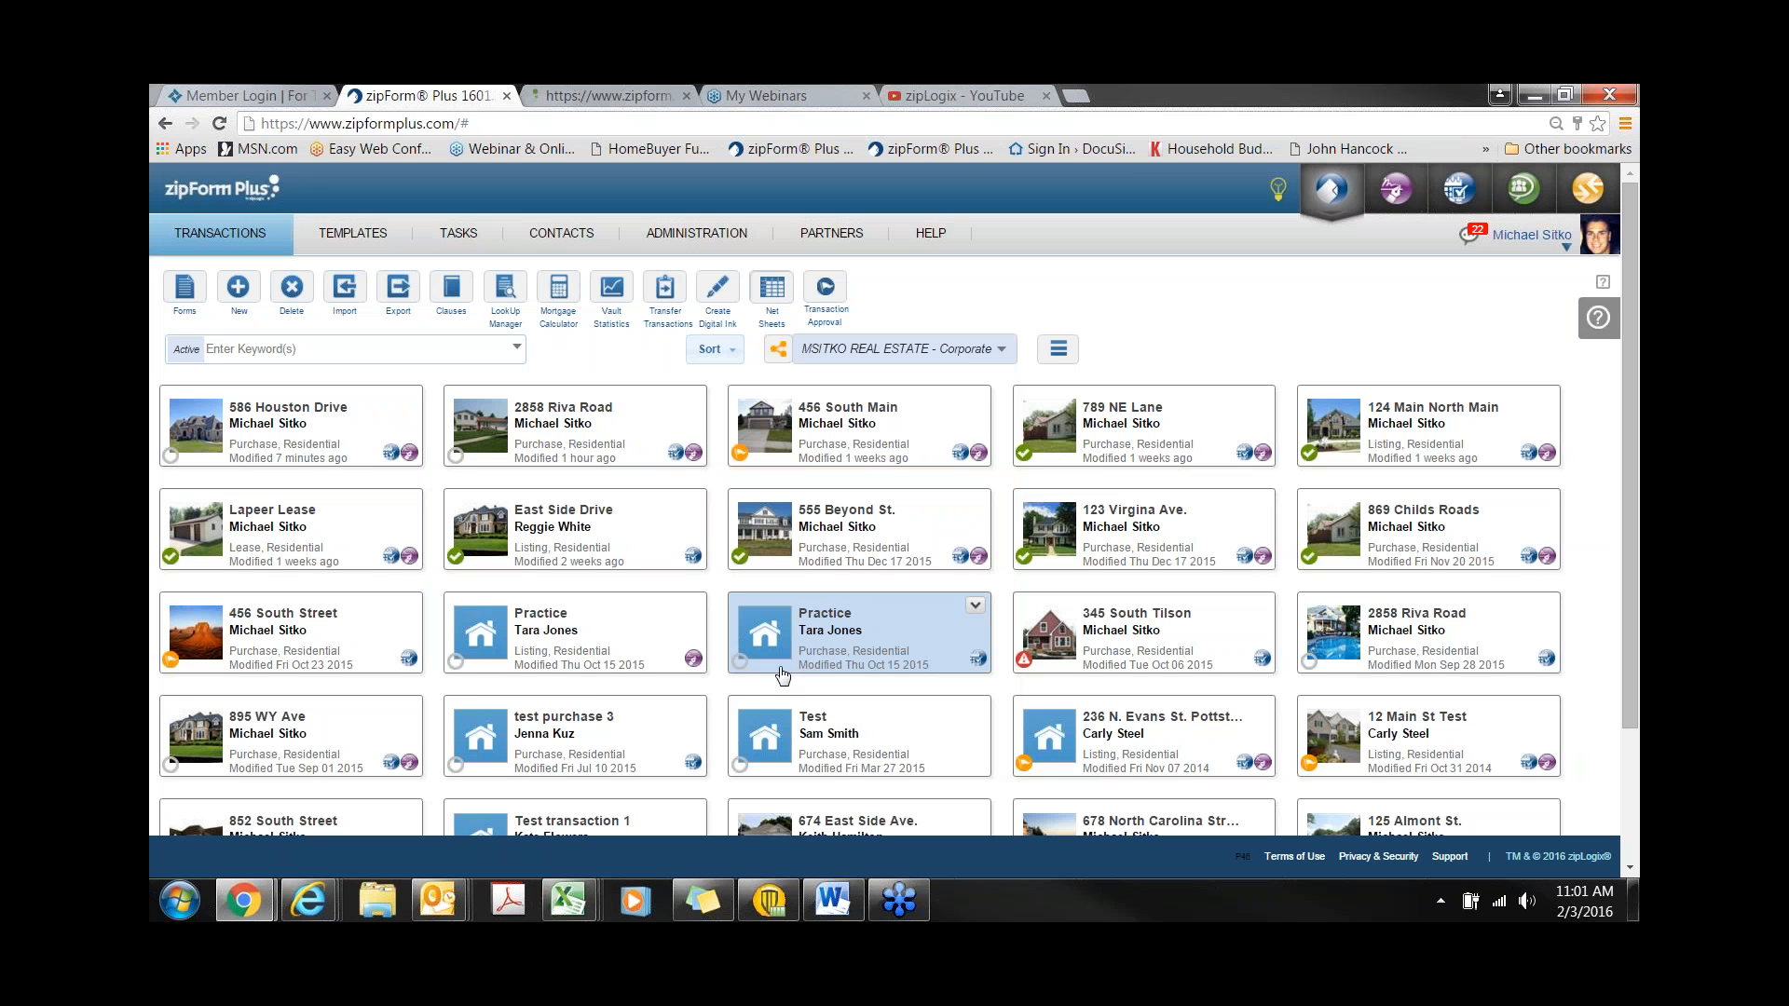
# - Search the transactions by the agent's name and open the East Side Drive listing
pyautogui.click(518, 350)
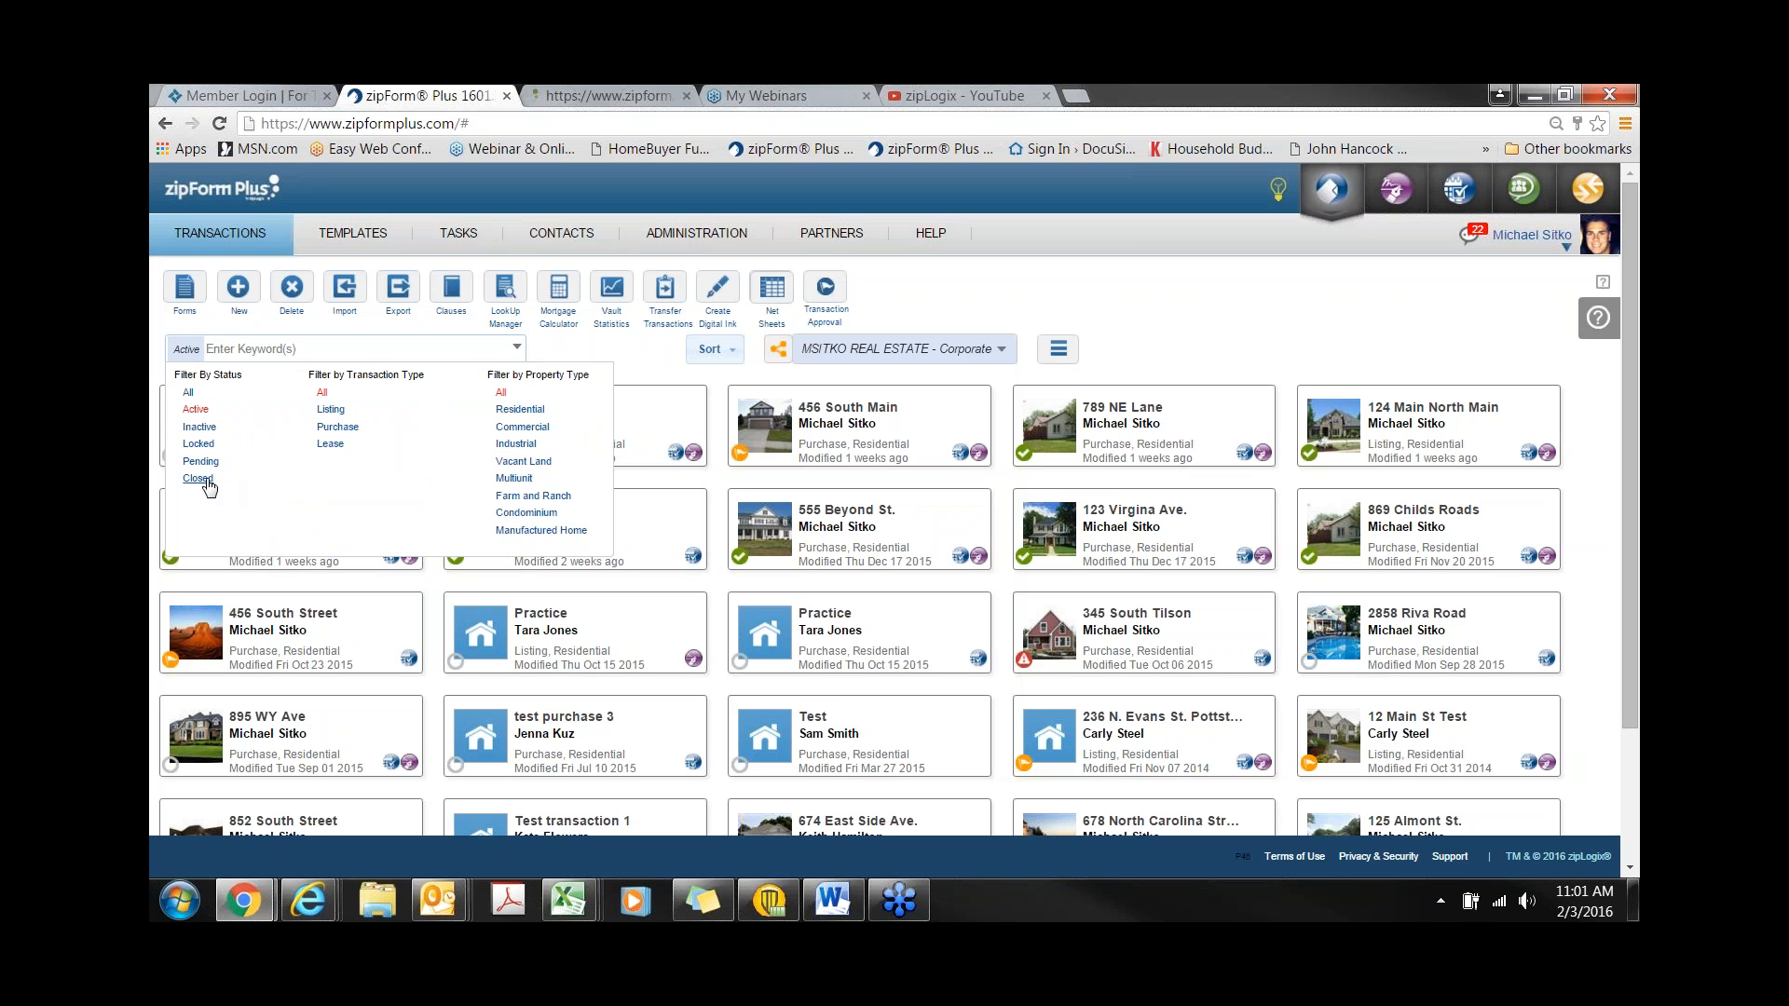
pyautogui.click(247, 350)
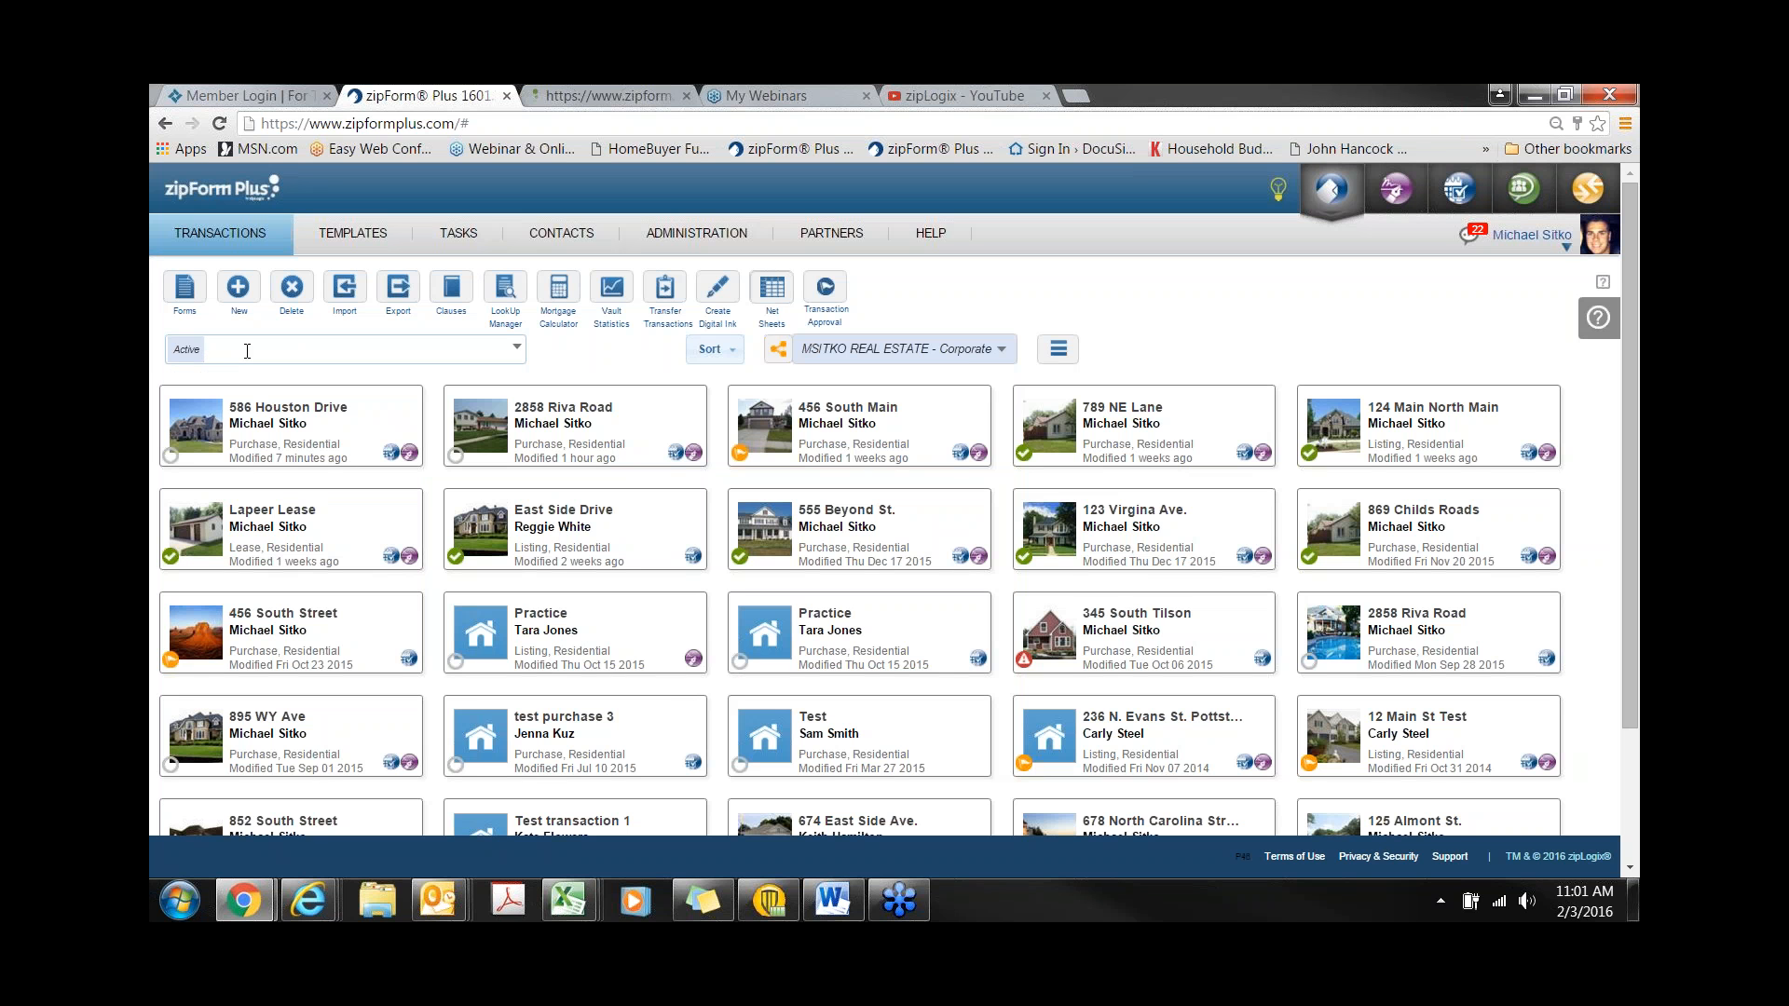
pyautogui.write('reggie')
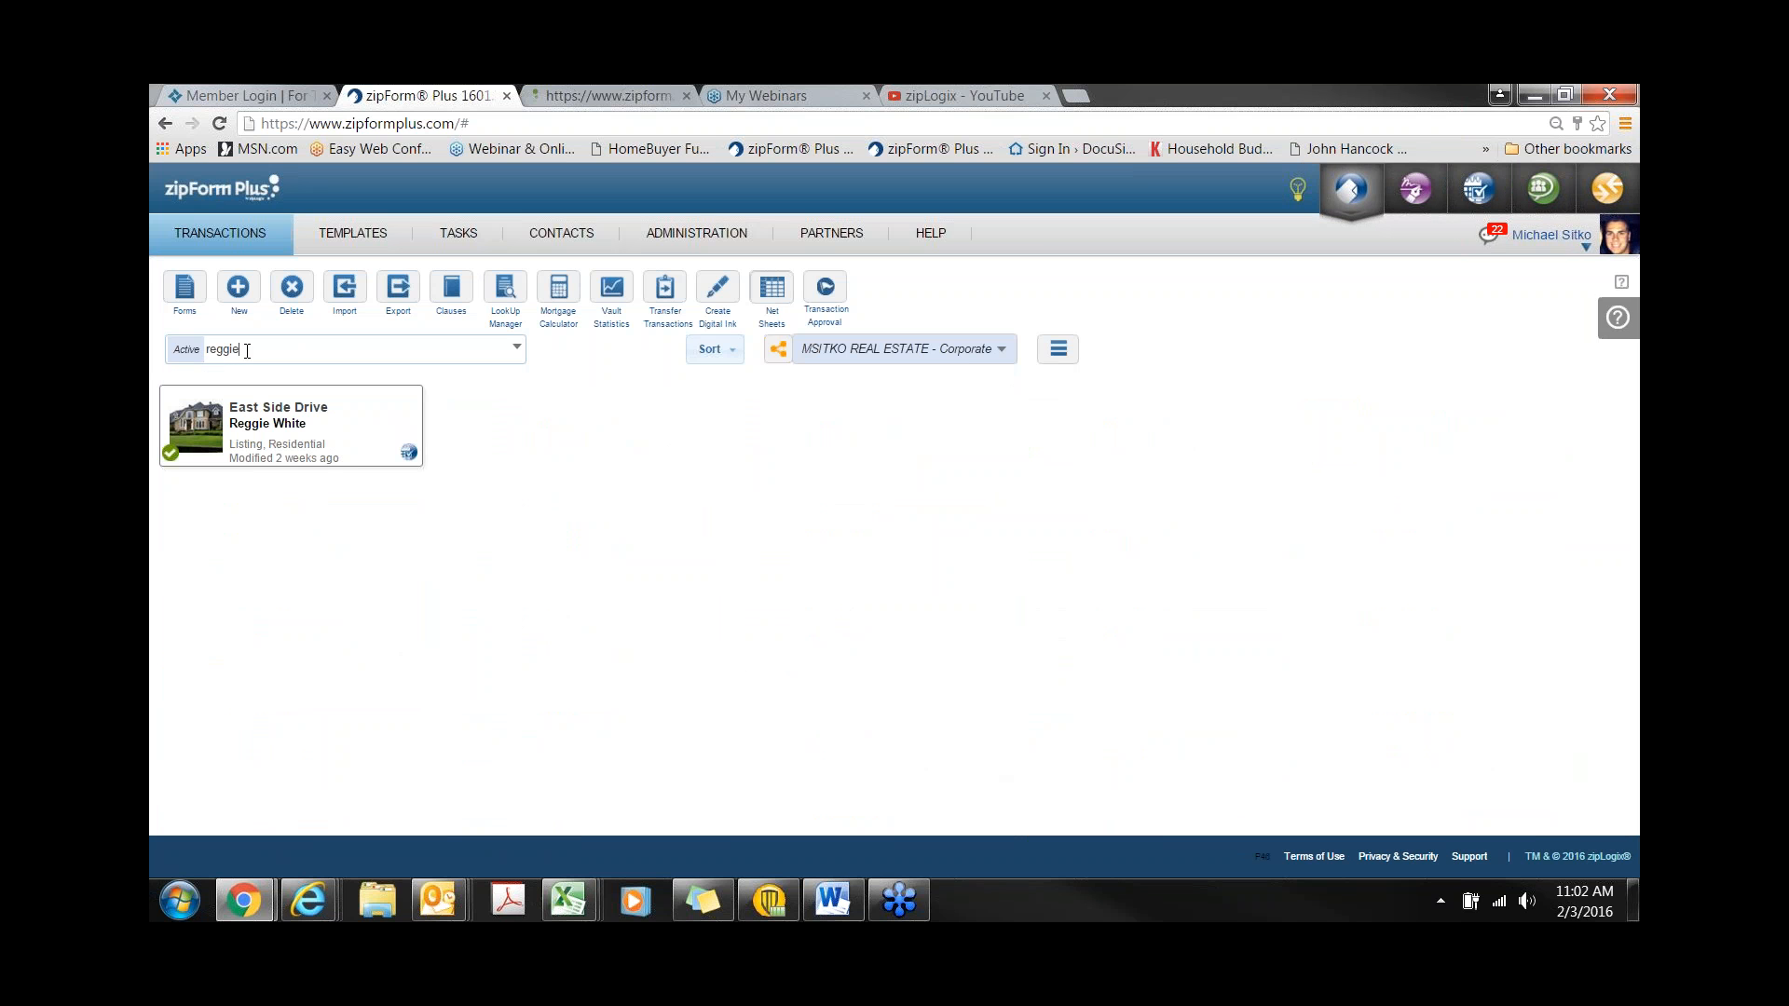
pyautogui.click(290, 416)
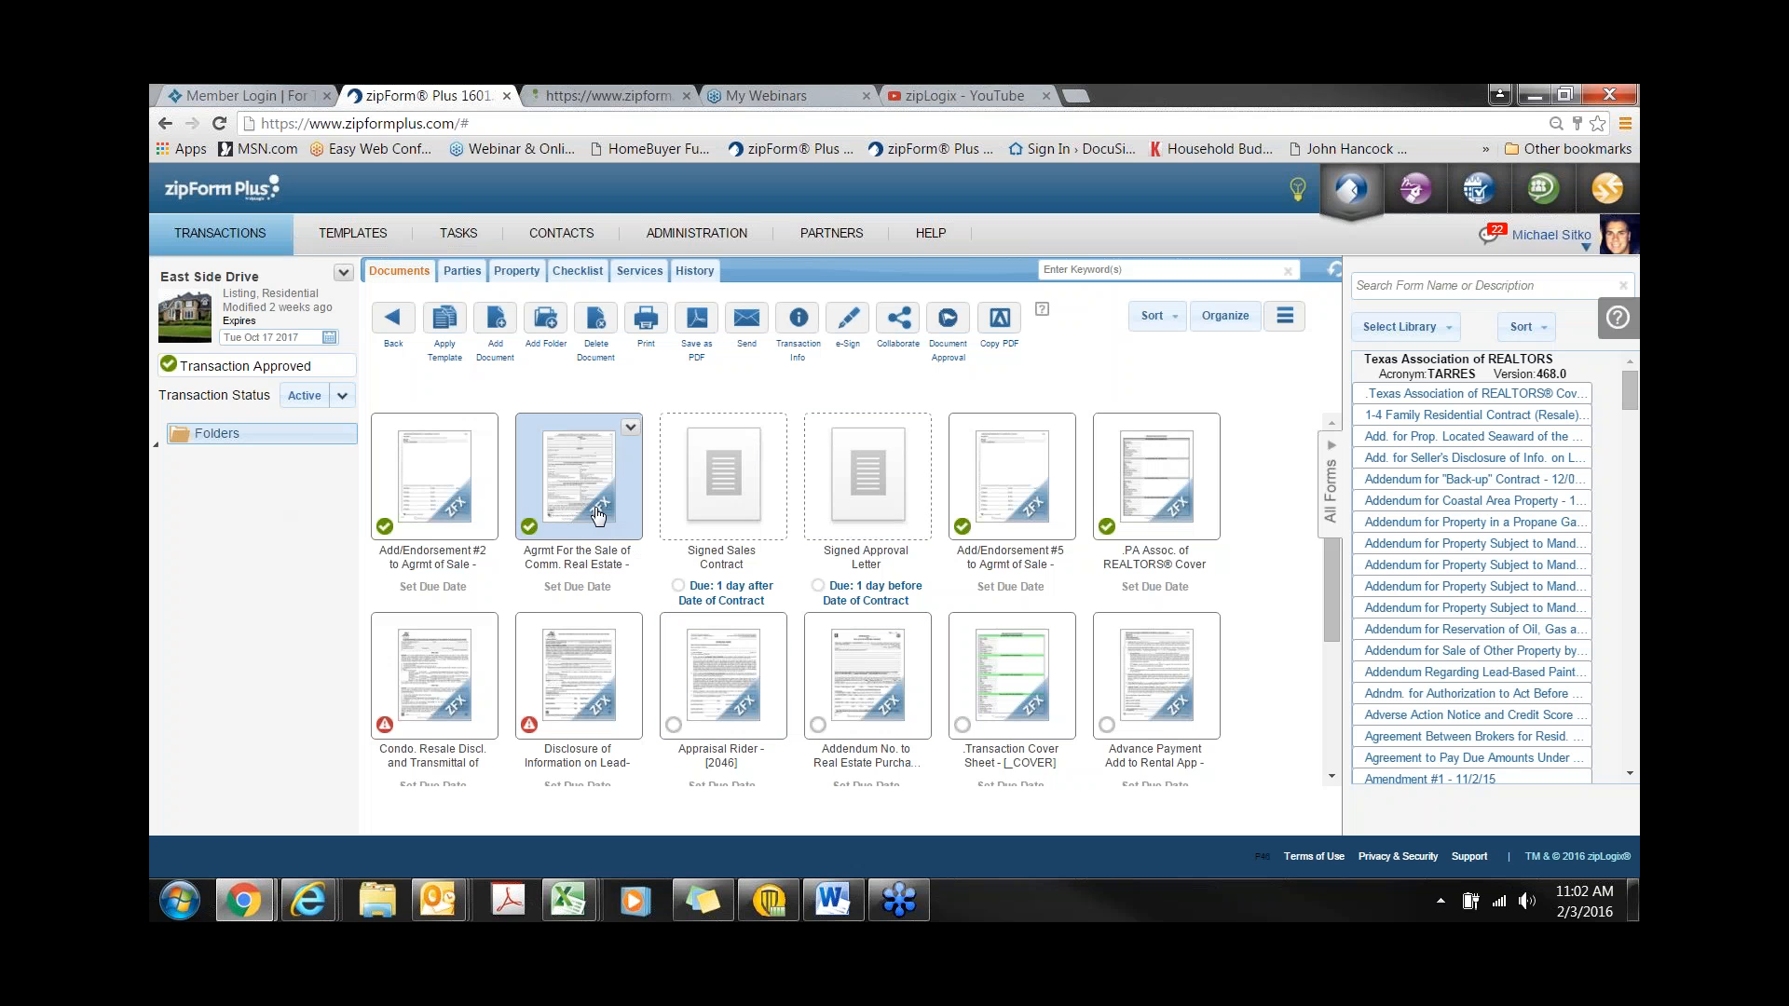
# - Review the East Side Drive transaction's Checklist, History and Notes, then go to Tasks
pyautogui.click(577, 271)
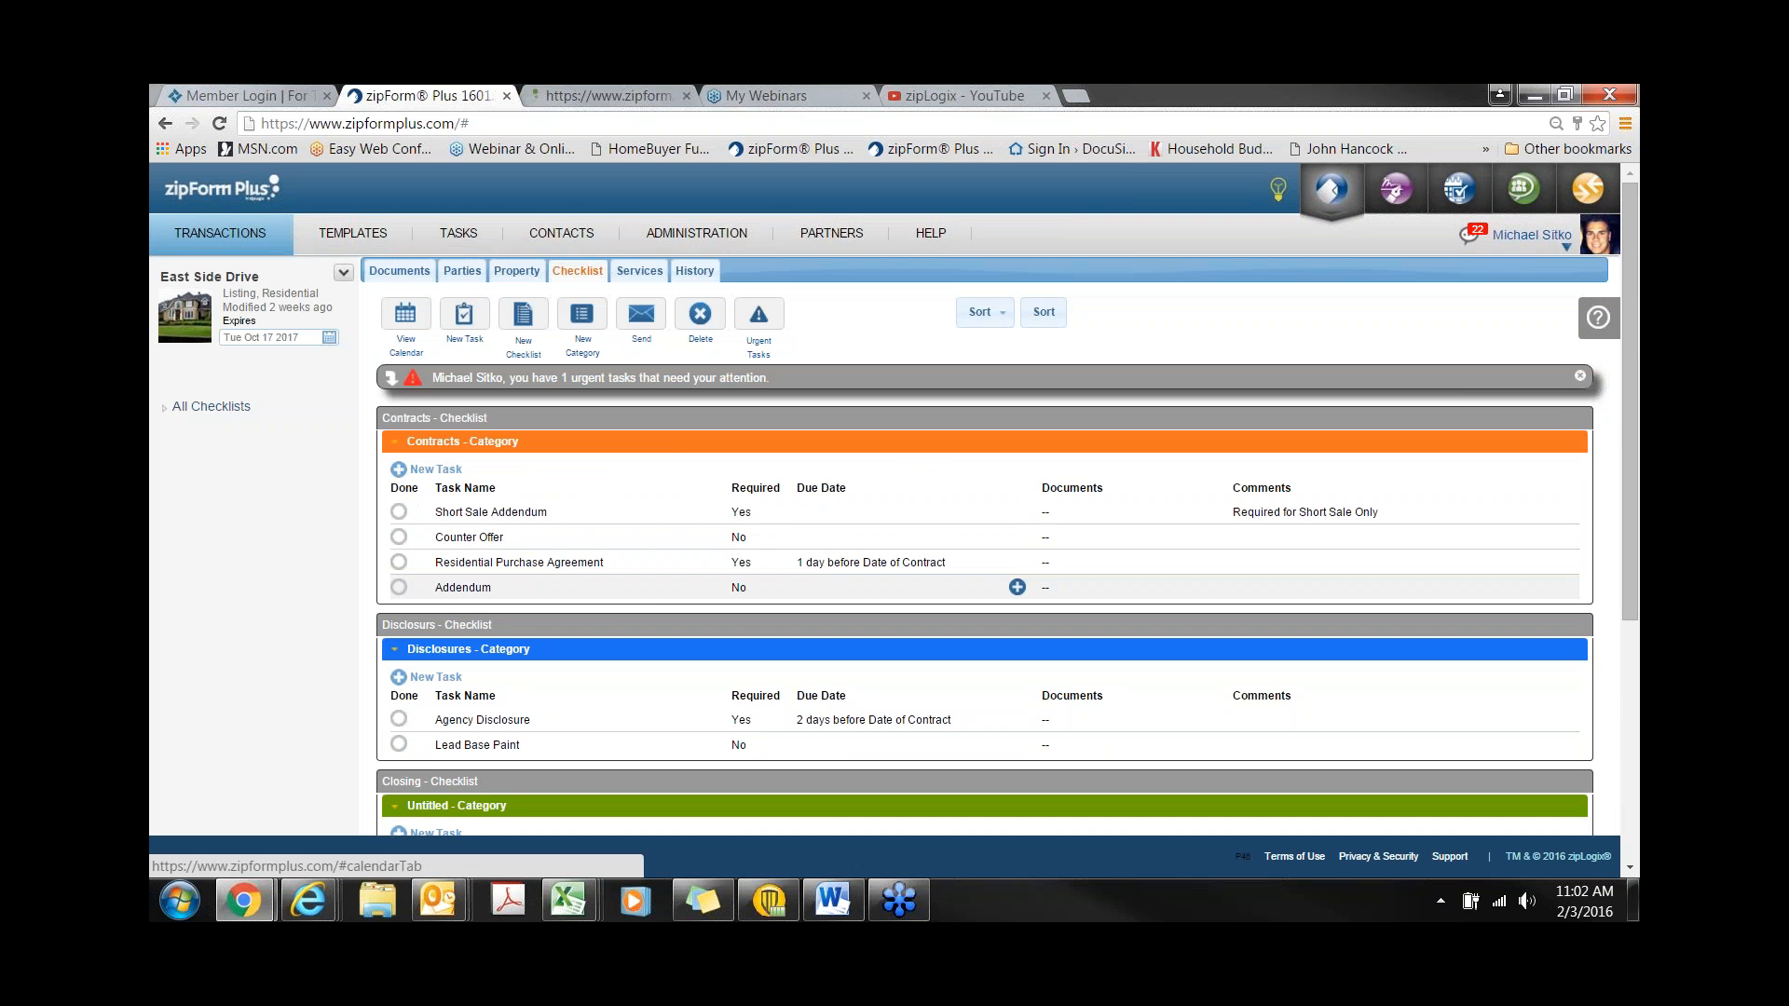
pyautogui.click(694, 273)
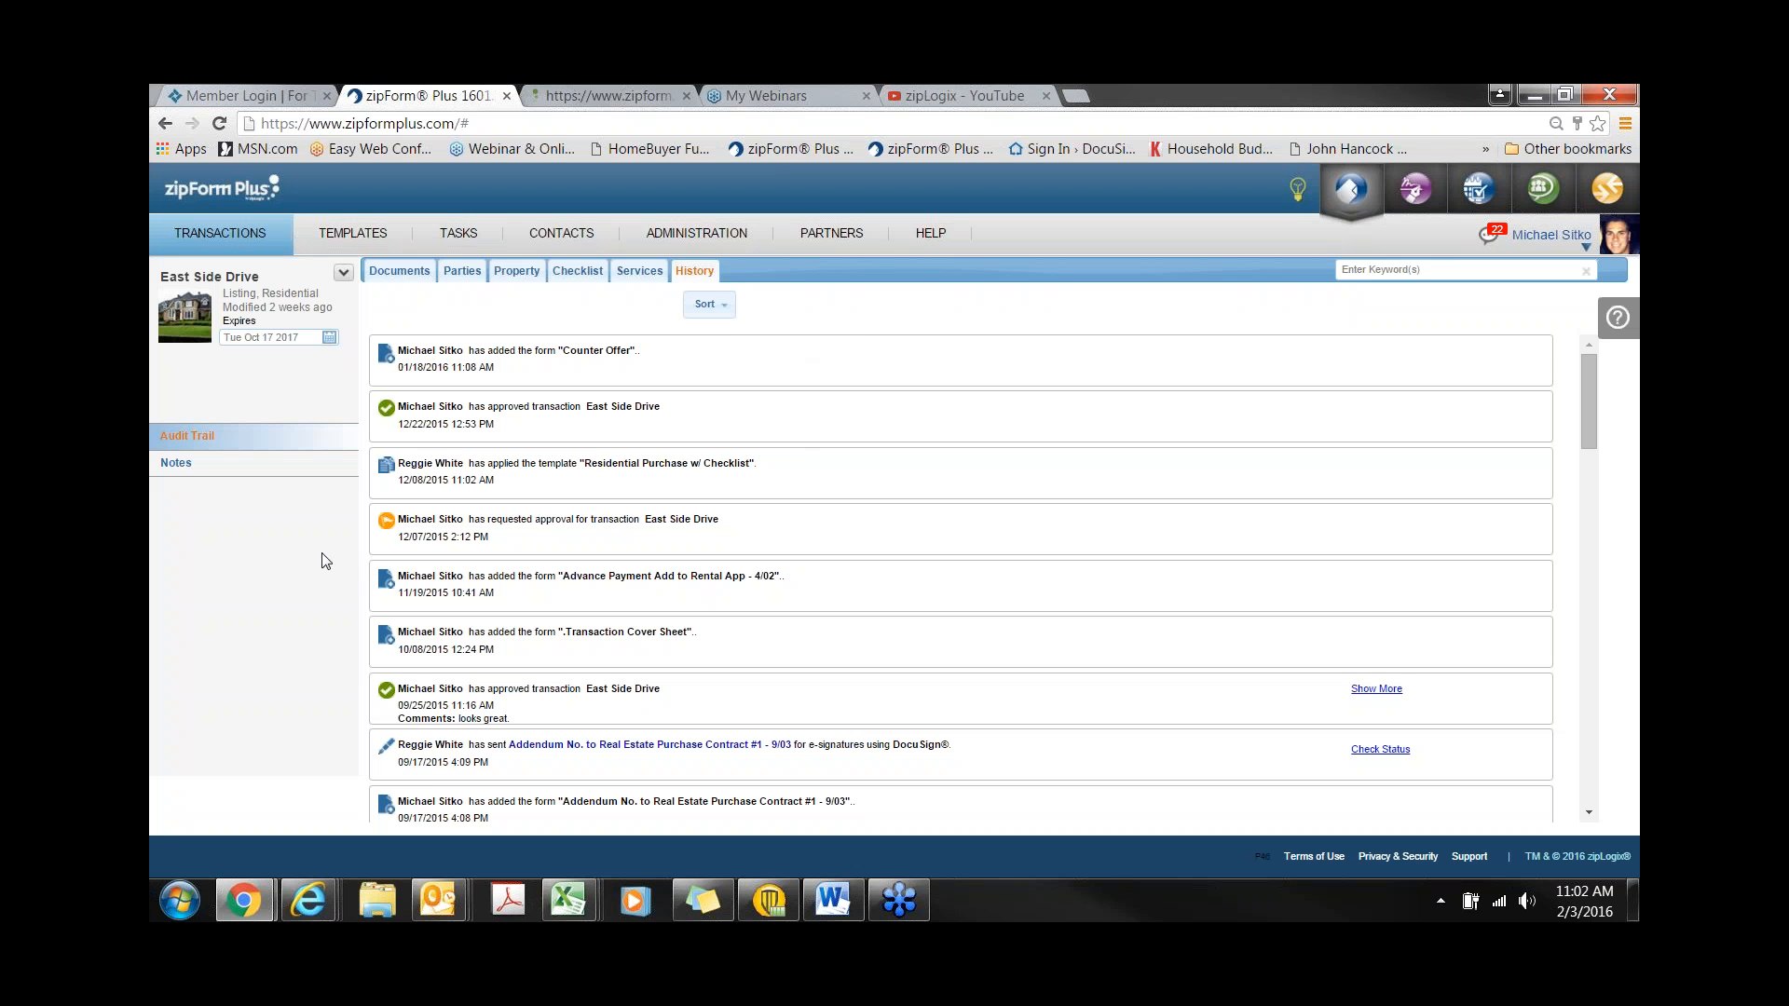
pyautogui.click(189, 466)
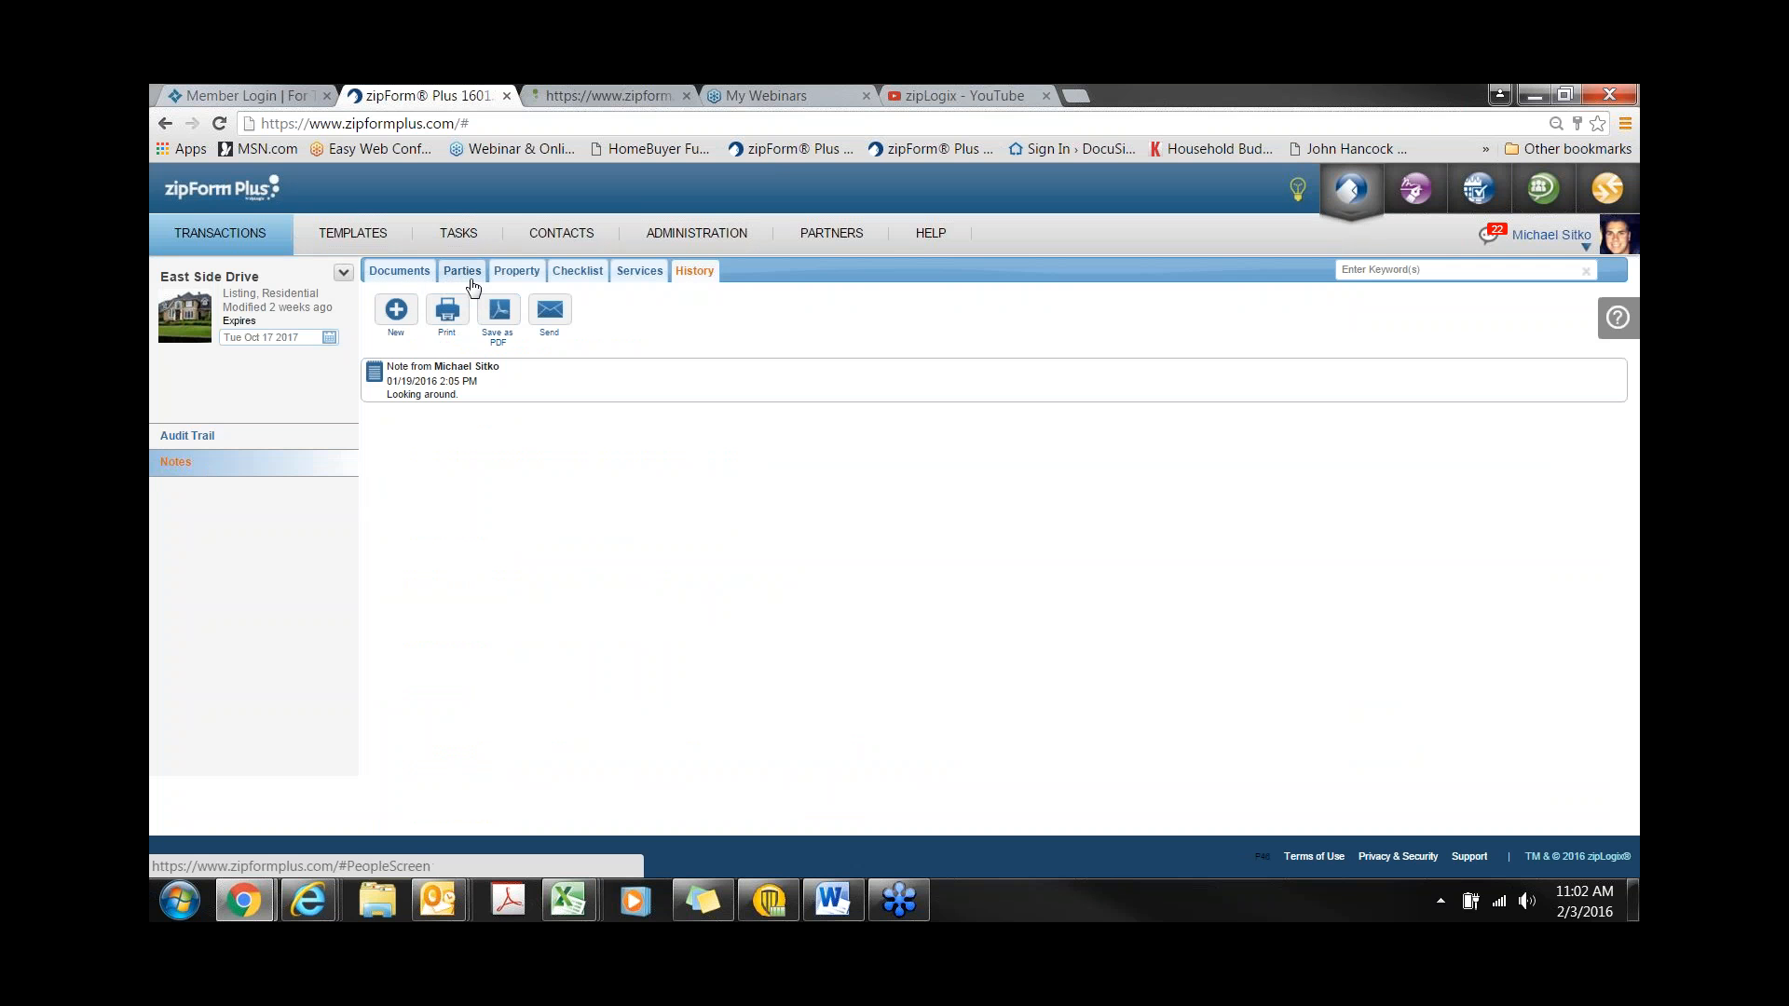
pyautogui.click(459, 235)
# - Show the Corporate office's tasks, expand the 18 needing attention, then go to Contacts
pyautogui.click(779, 287)
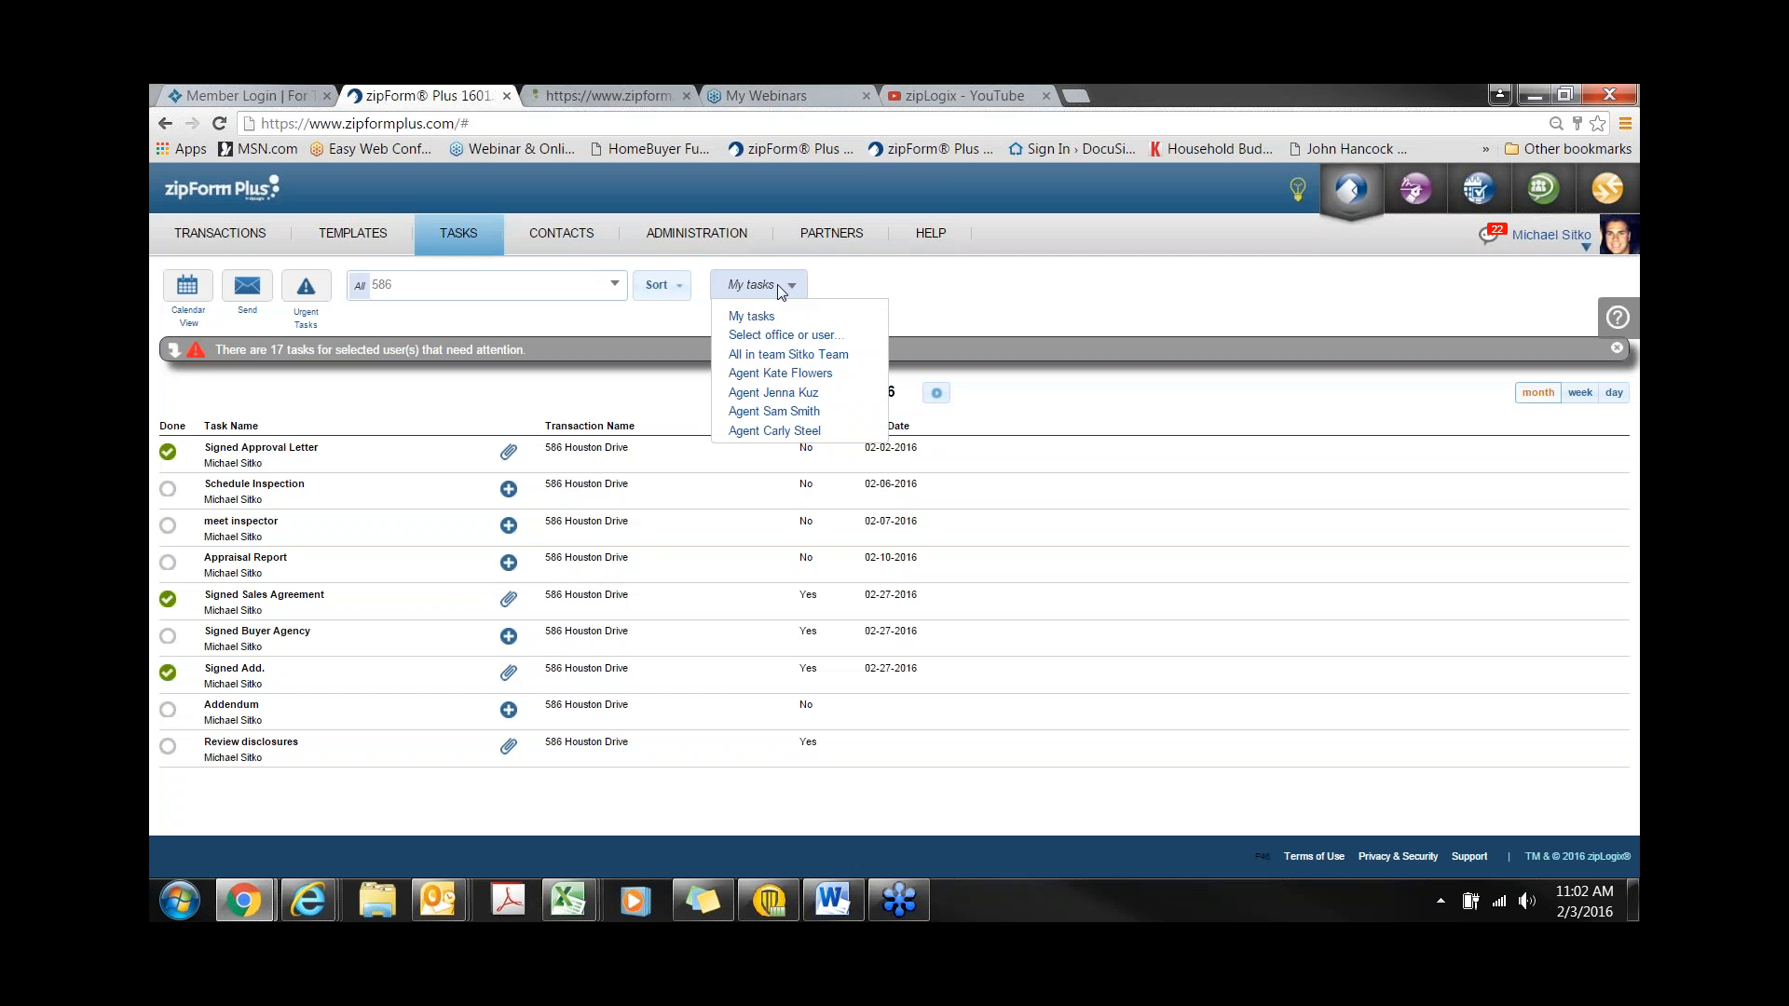
pyautogui.click(781, 337)
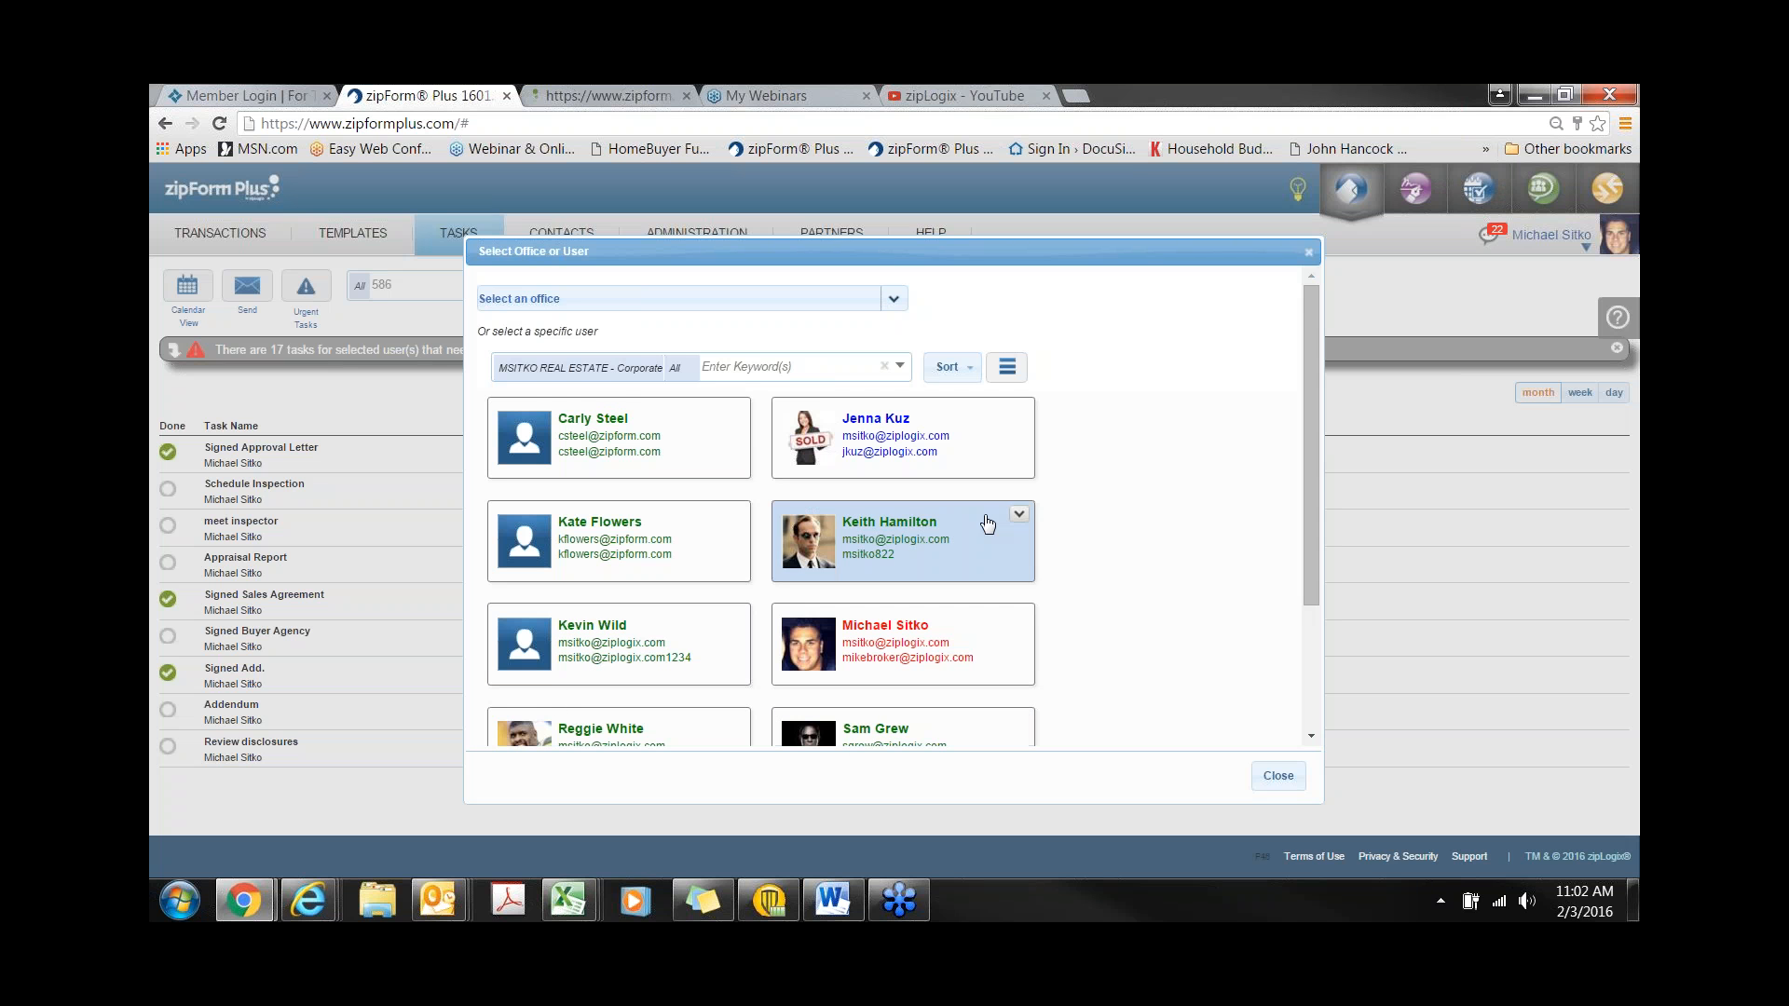
pyautogui.click(783, 299)
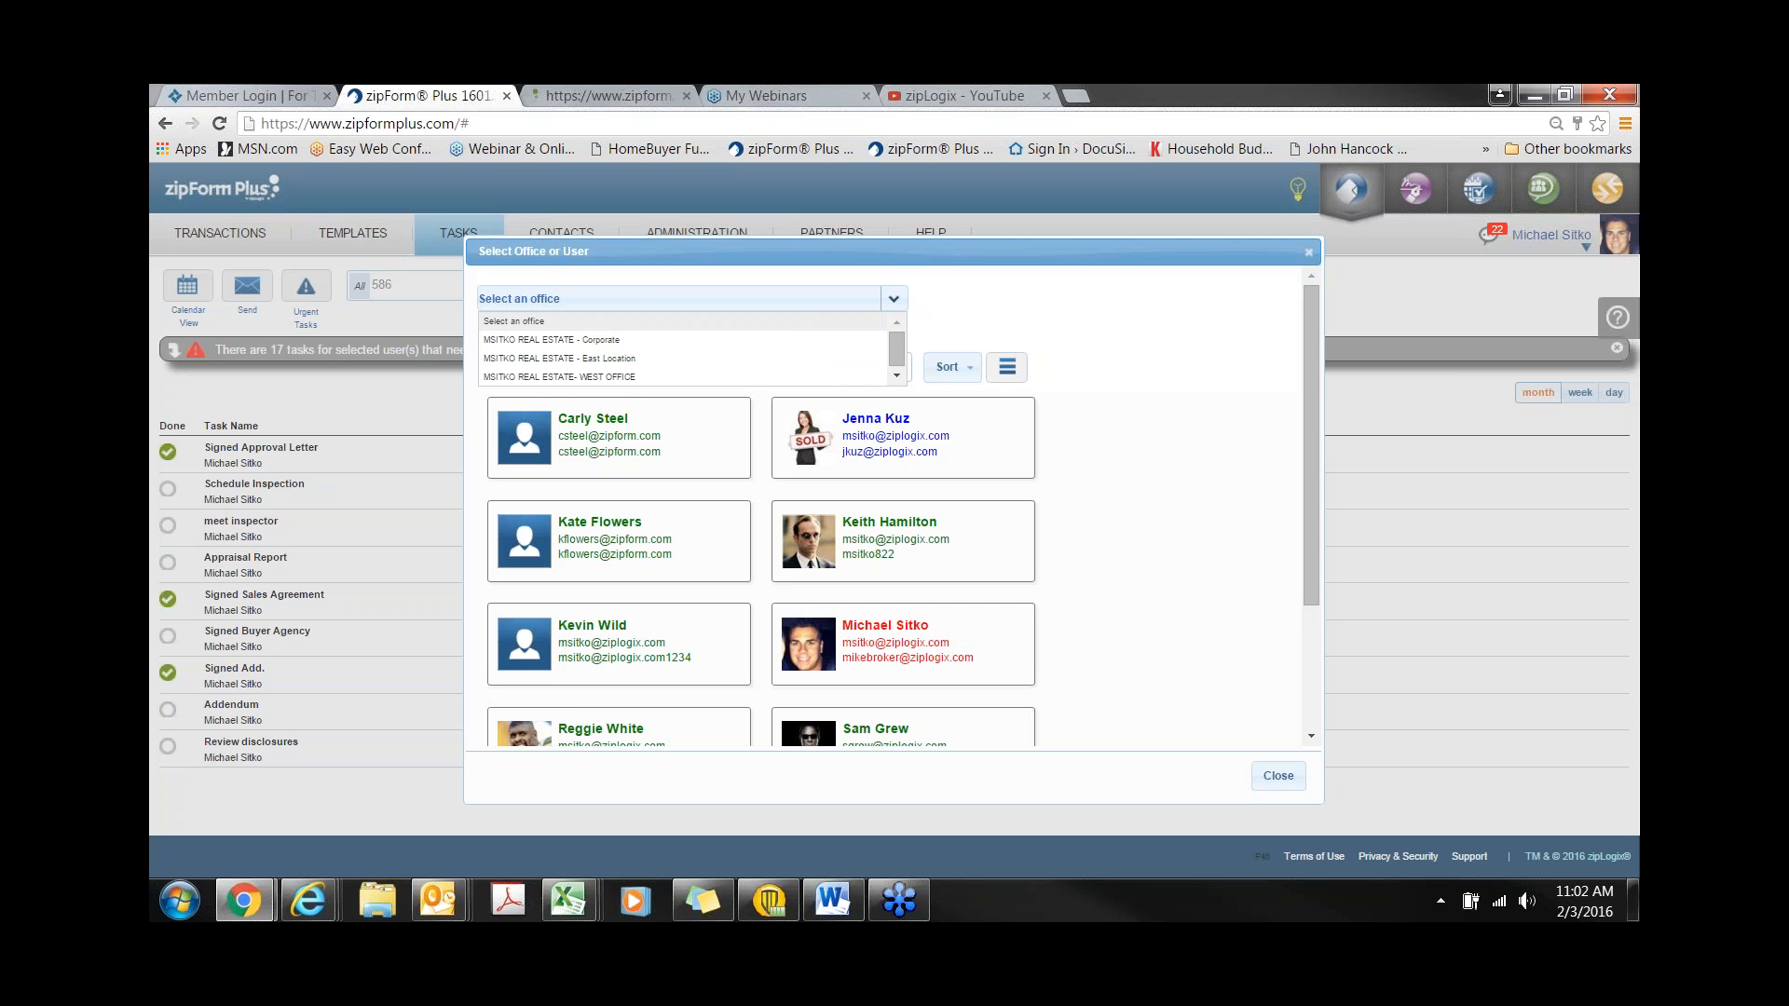
pyautogui.click(604, 341)
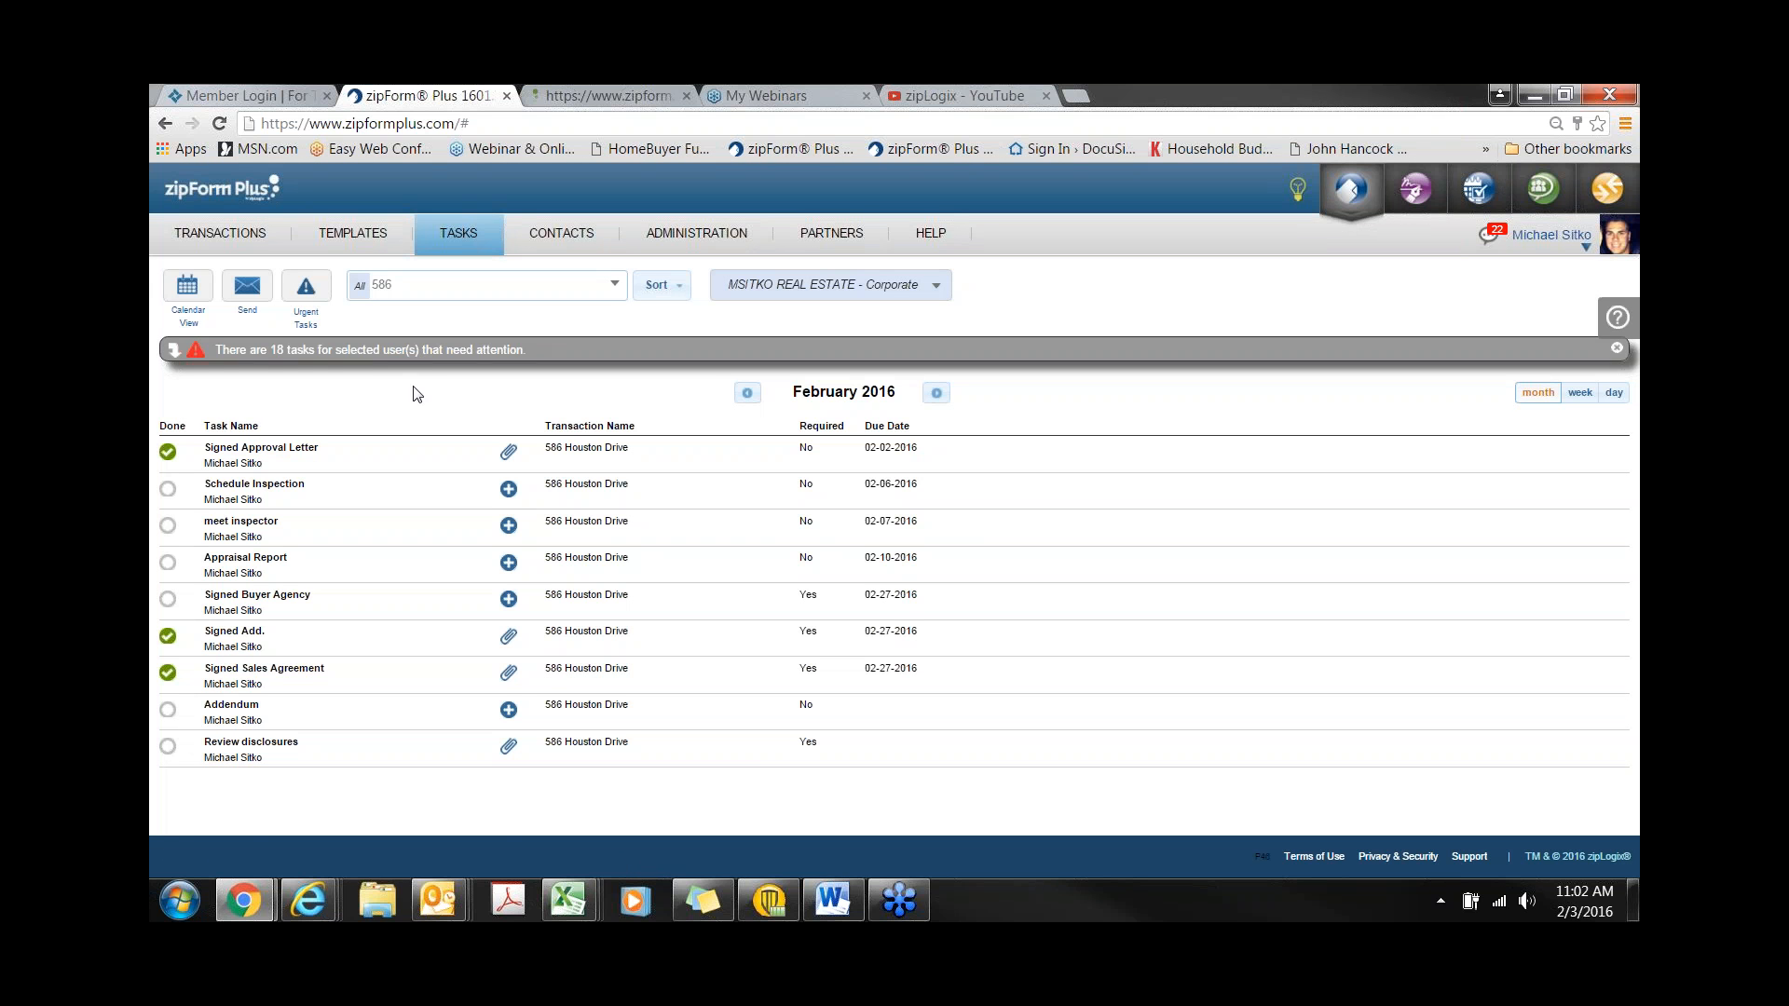
pyautogui.click(383, 351)
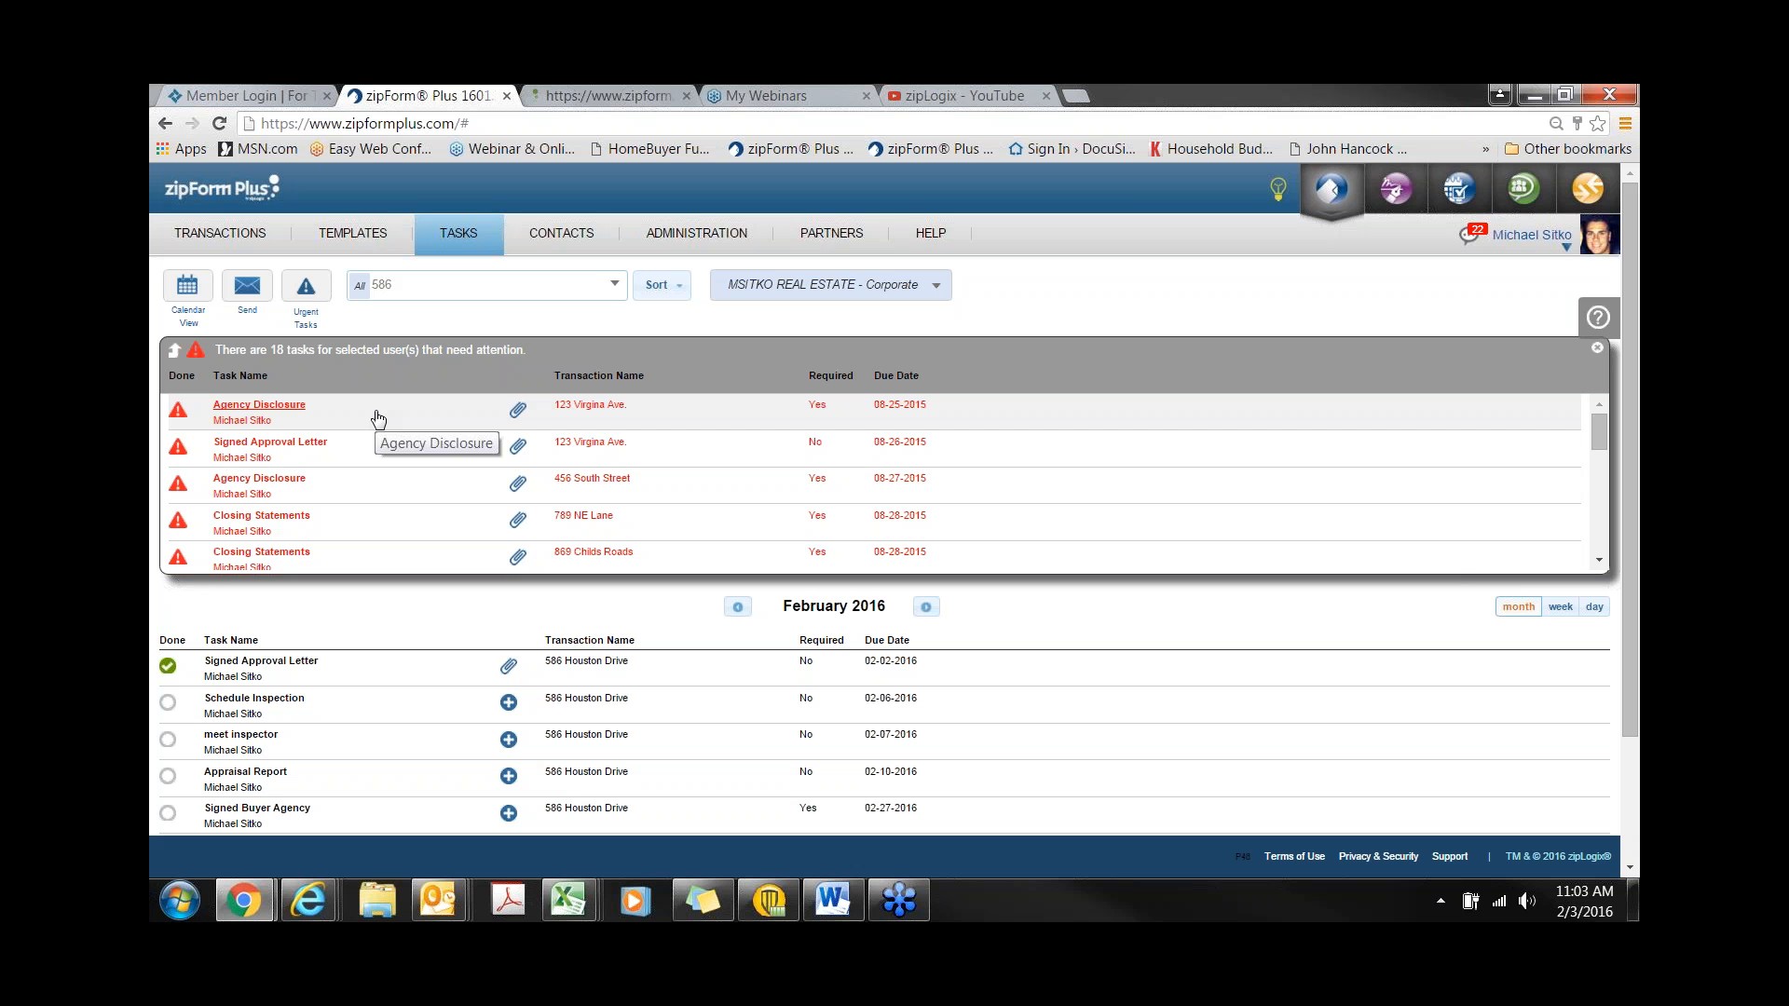
pyautogui.click(582, 241)
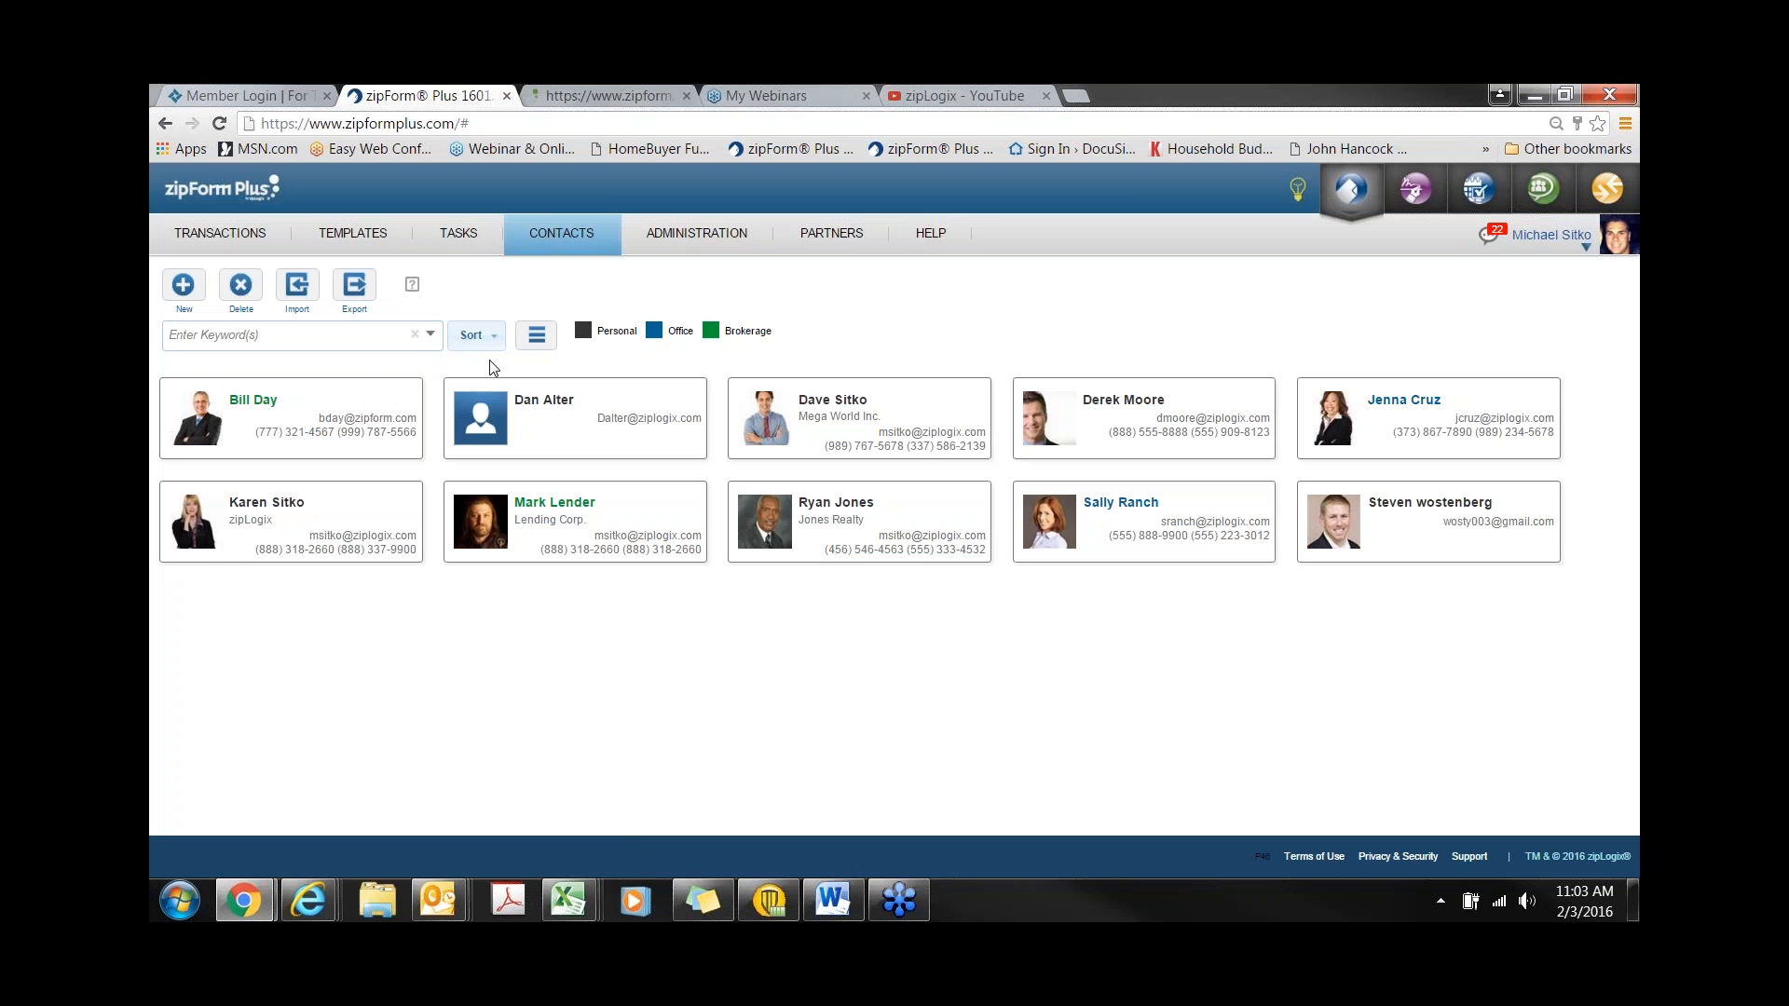
pyautogui.moveTo(785, 337); pyautogui.dragTo(725, 333)
pyautogui.moveTo(701, 337); pyautogui.dragTo(666, 337)
pyautogui.moveTo(692, 244)
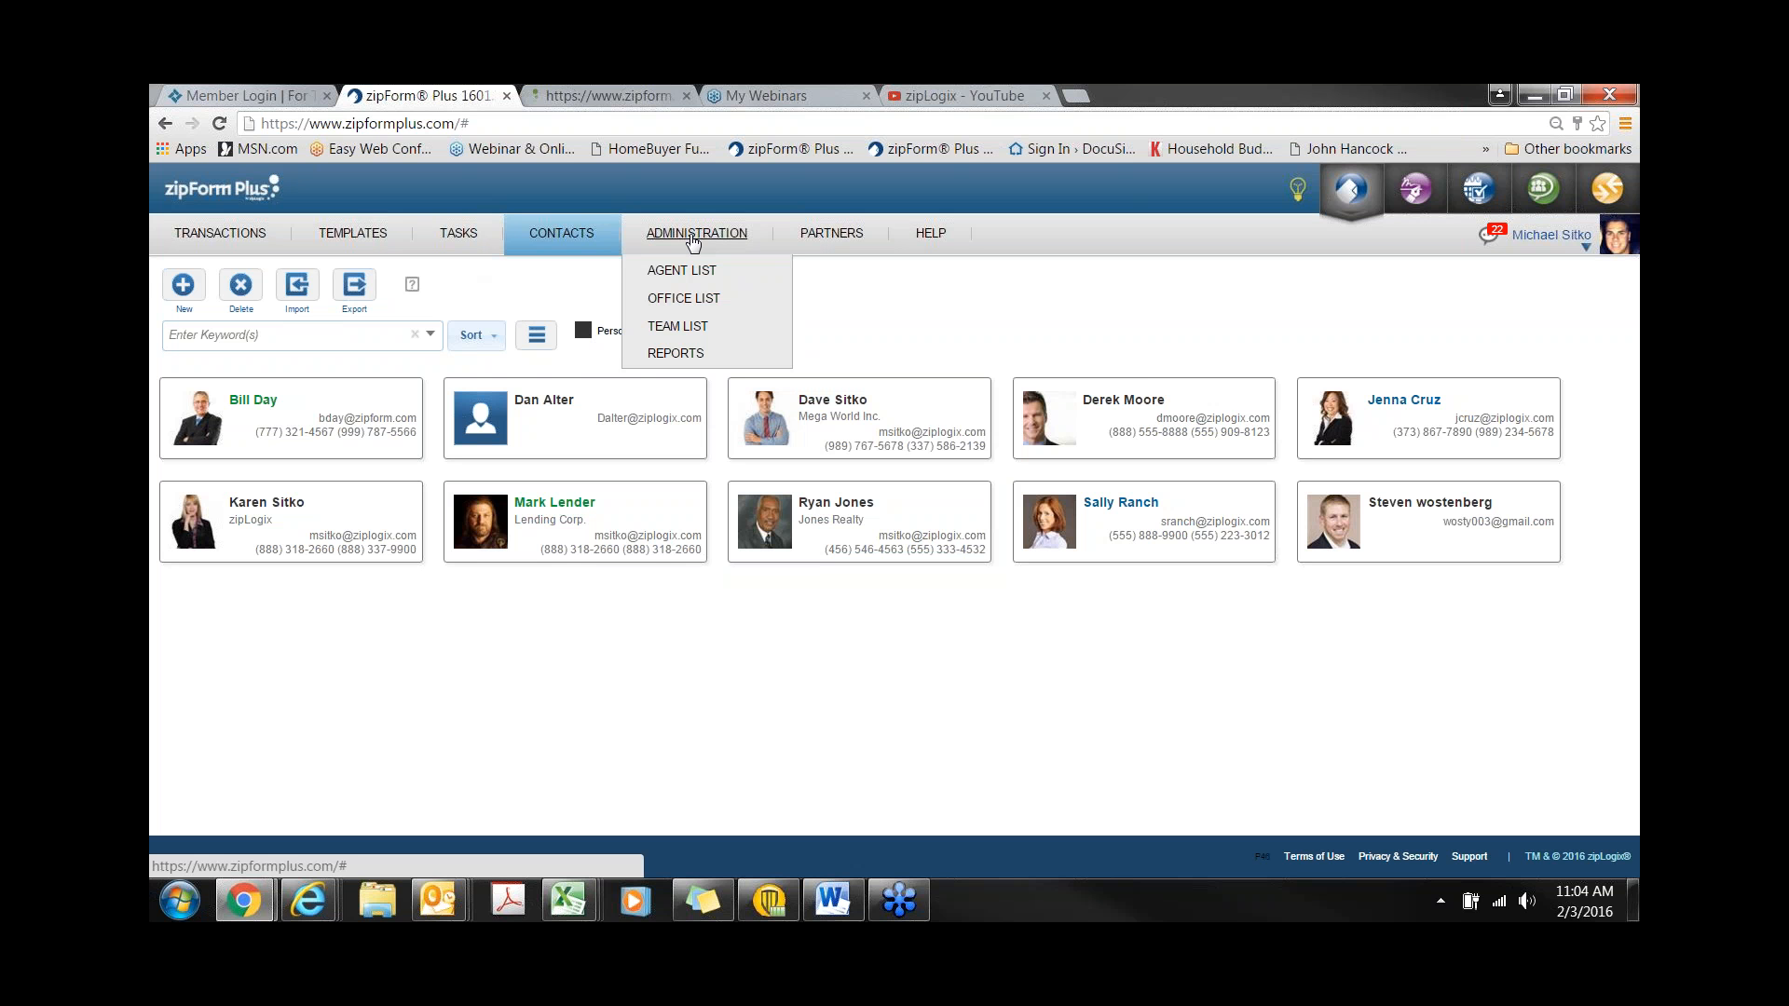
# - View the brokerage's Office List, then its Agent List
pyautogui.click(698, 300)
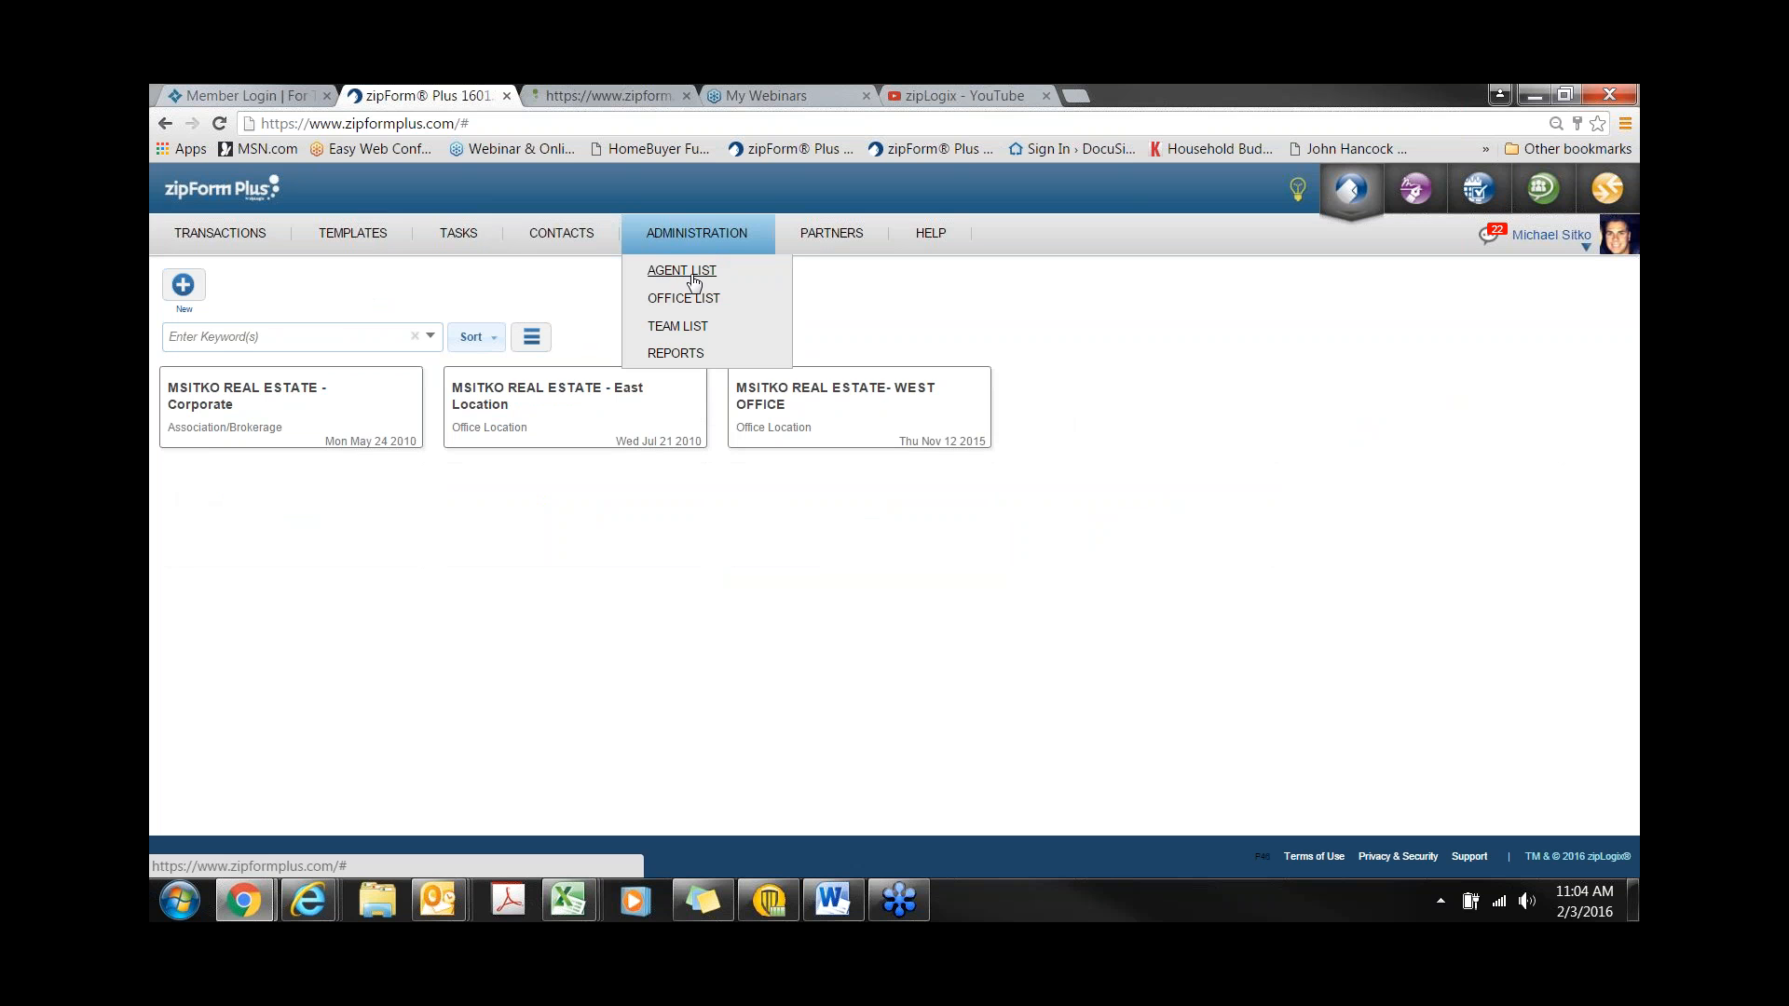
pyautogui.click(690, 272)
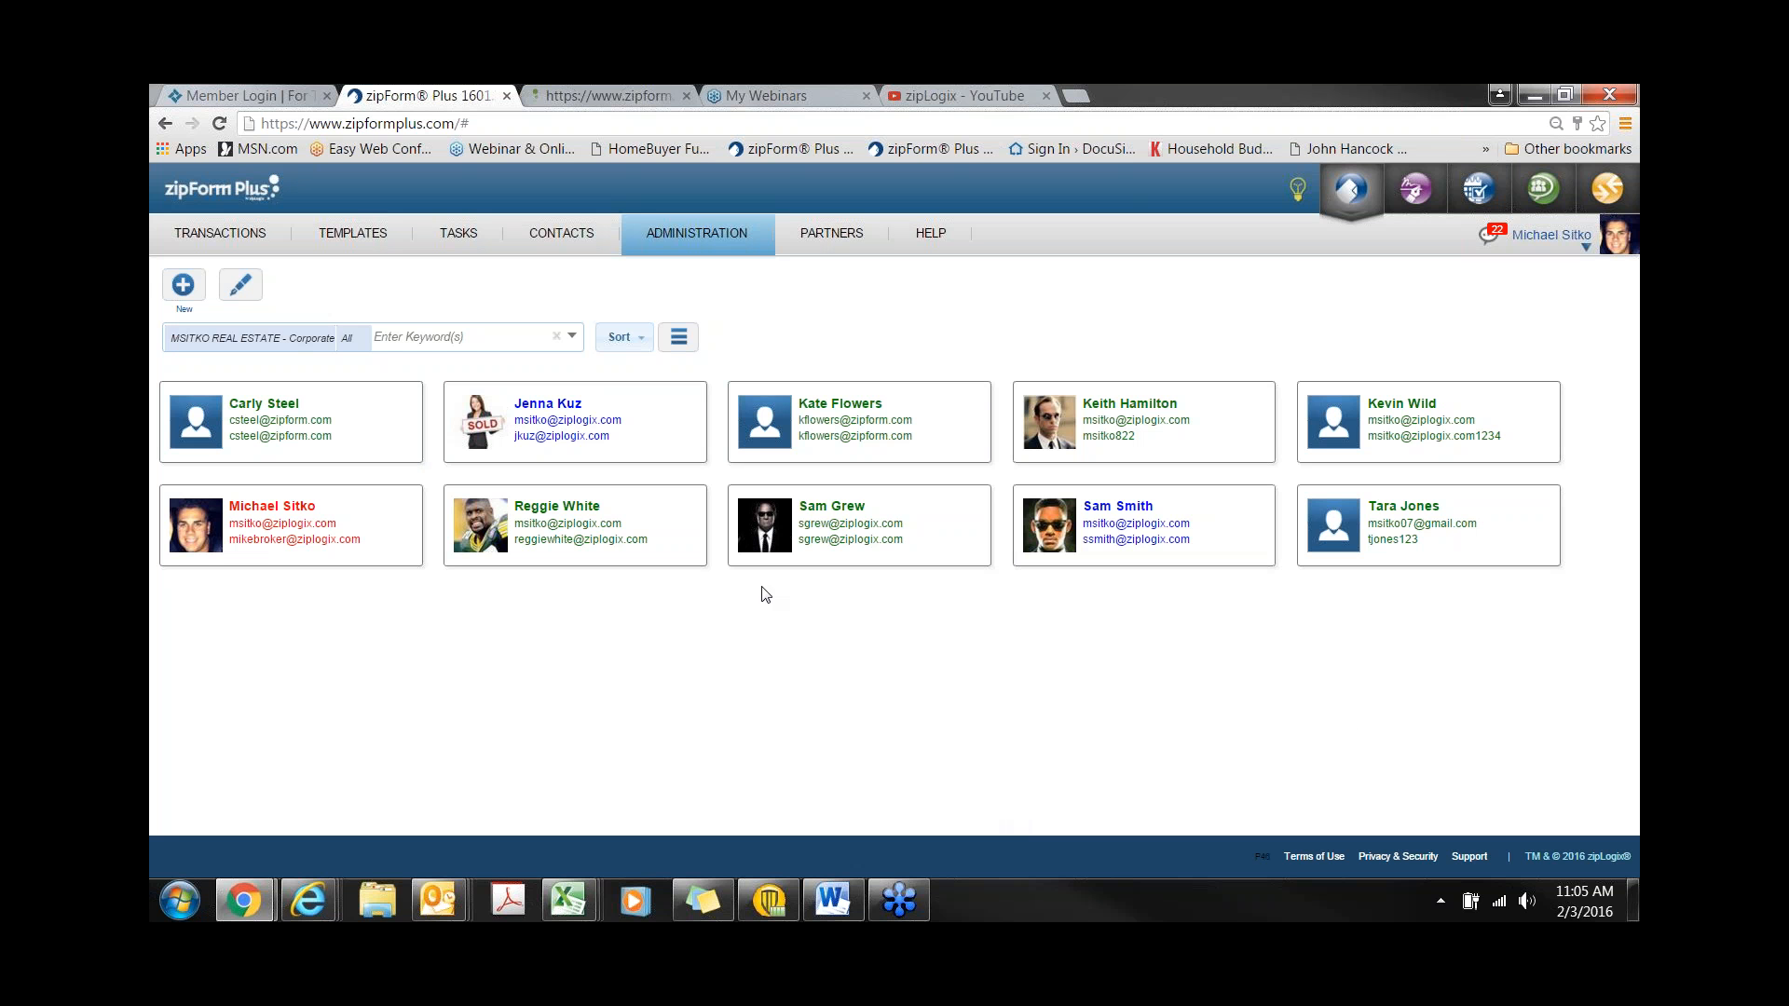
# - Give the seventh agent Can Delete Transactions permission and make them a Transaction Coordinator
pyautogui.click(691, 499)
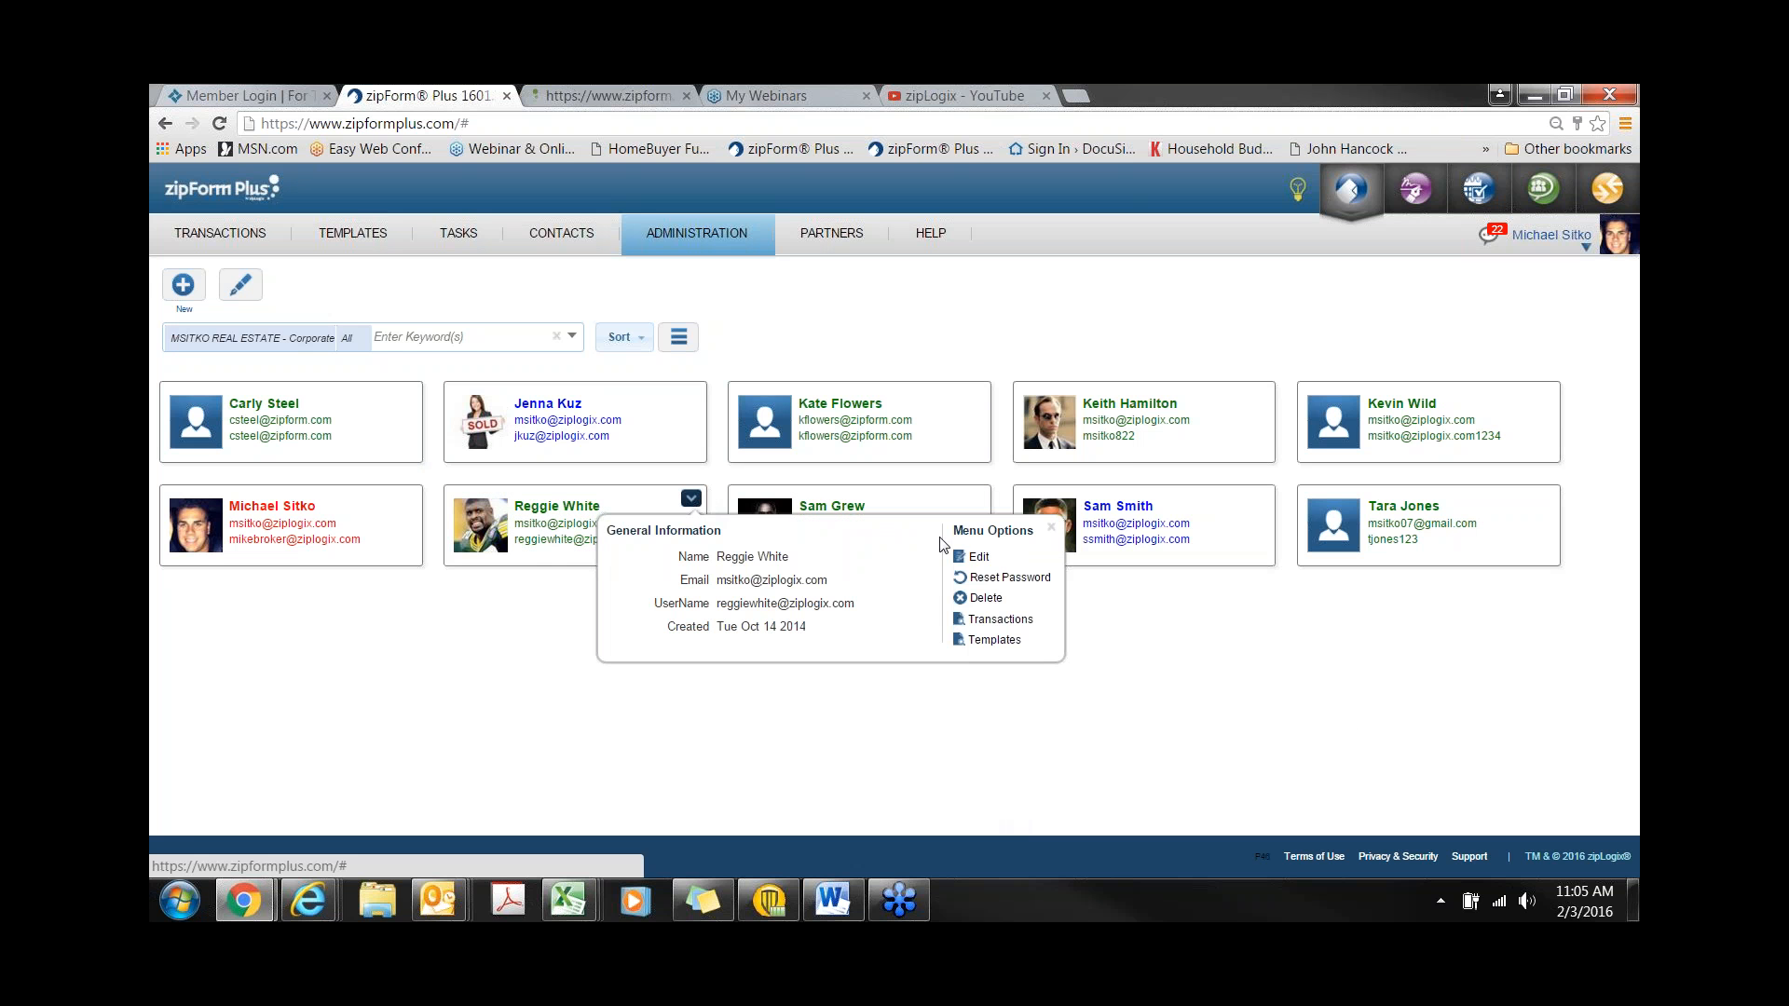
pyautogui.click(975, 557)
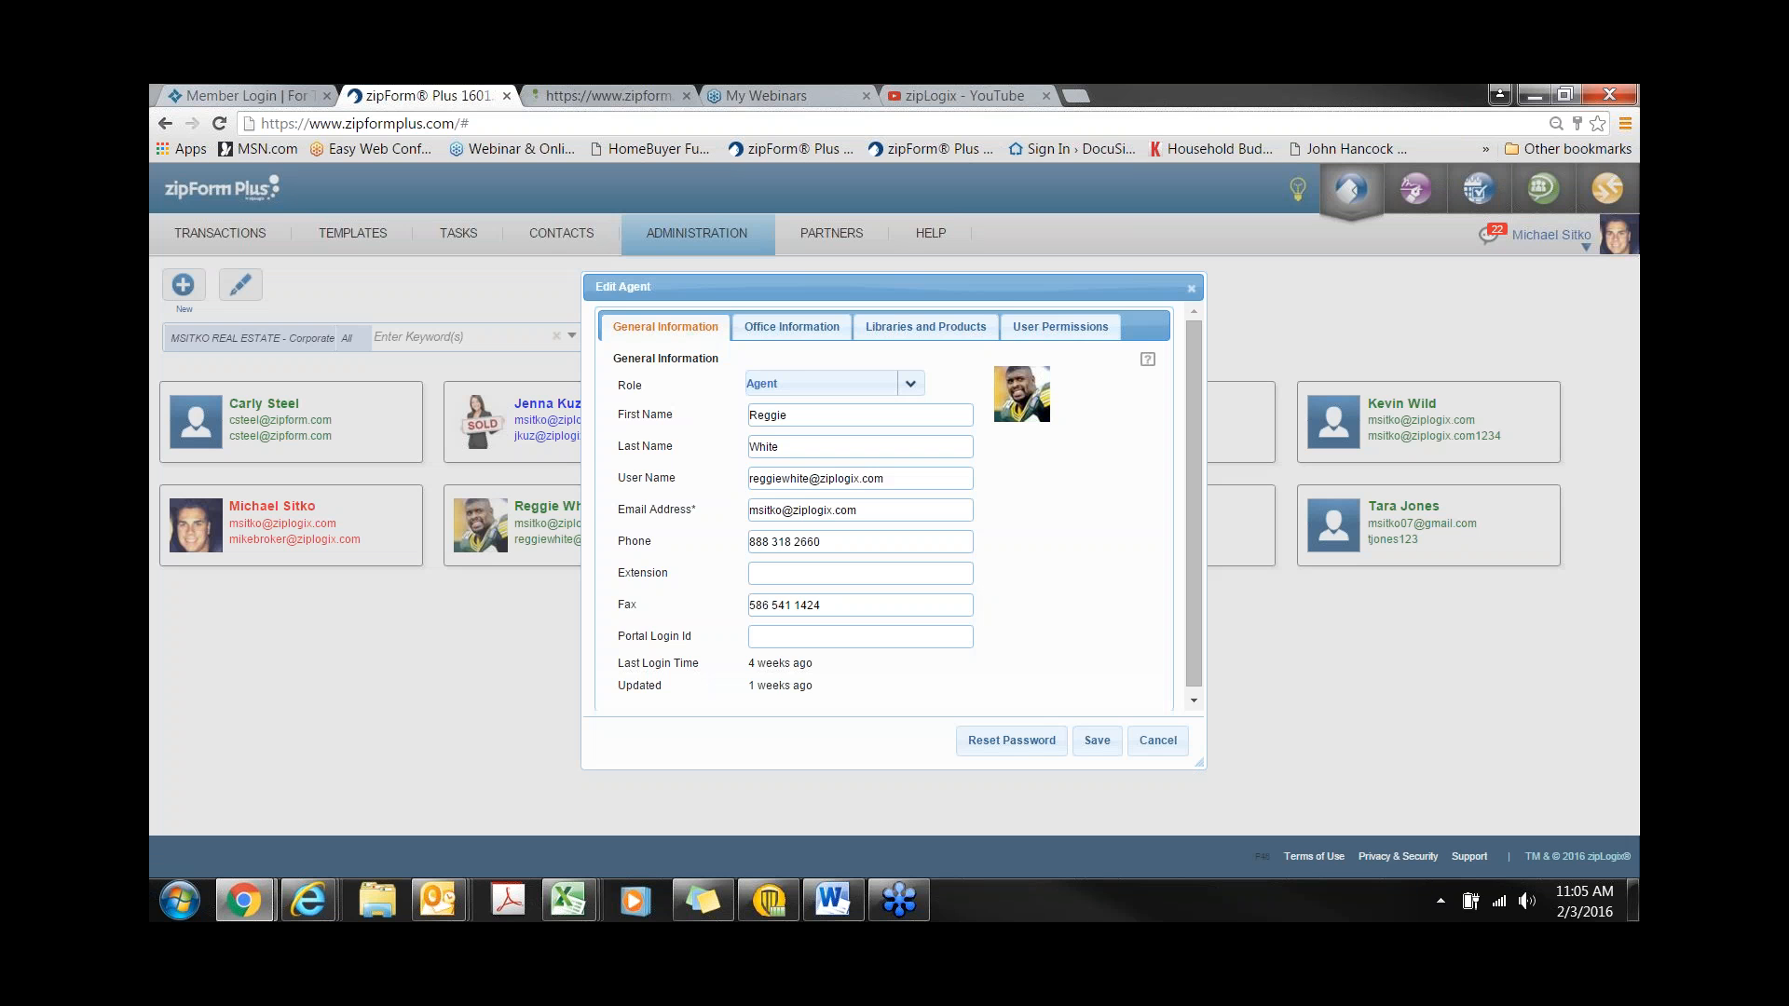
pyautogui.click(1066, 331)
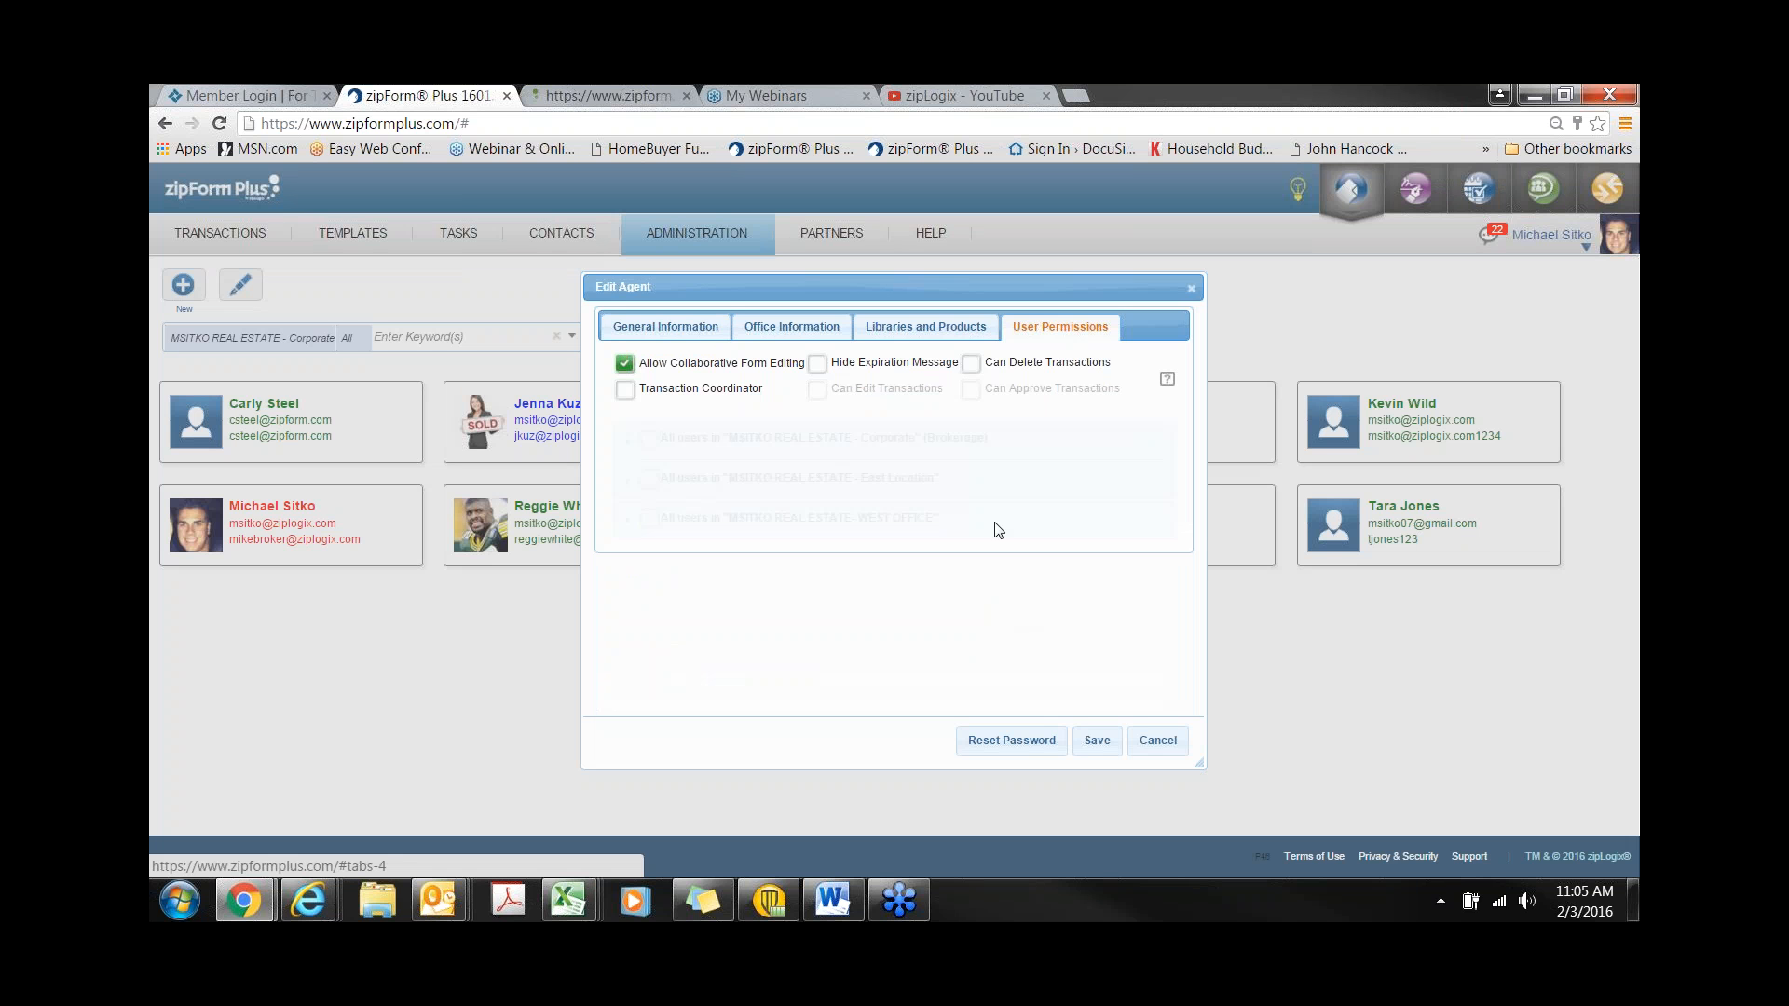
pyautogui.click(977, 367)
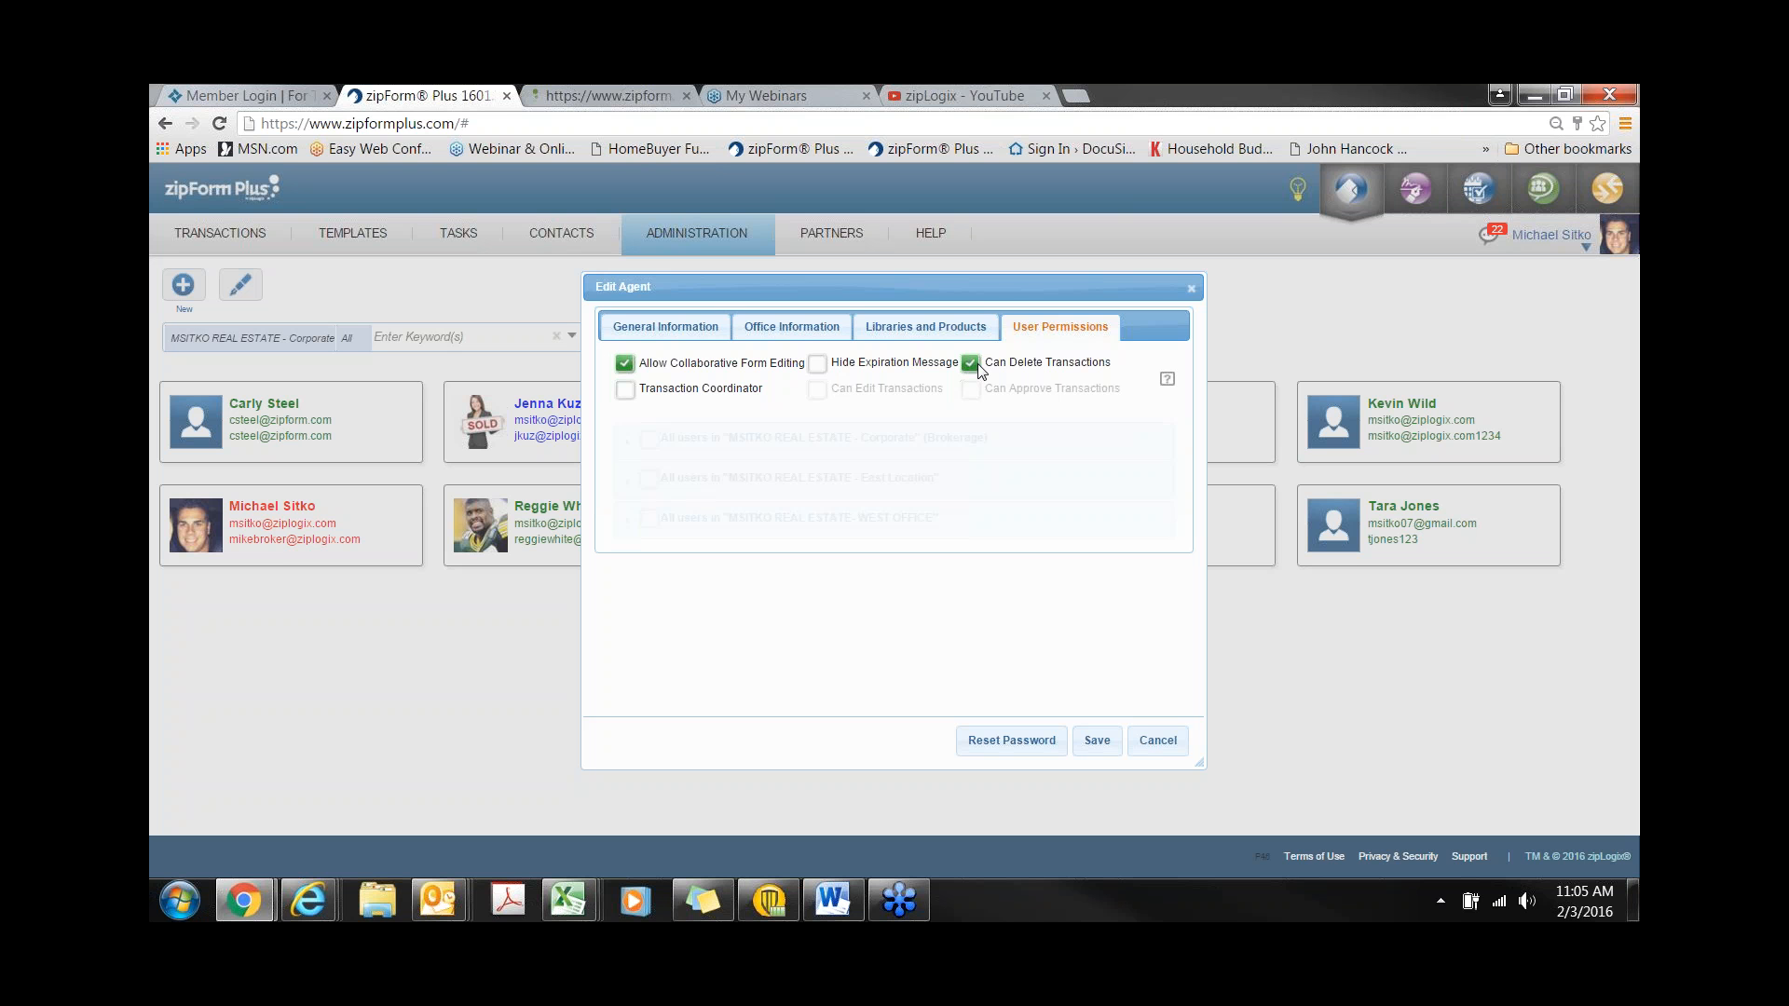
pyautogui.click(625, 390)
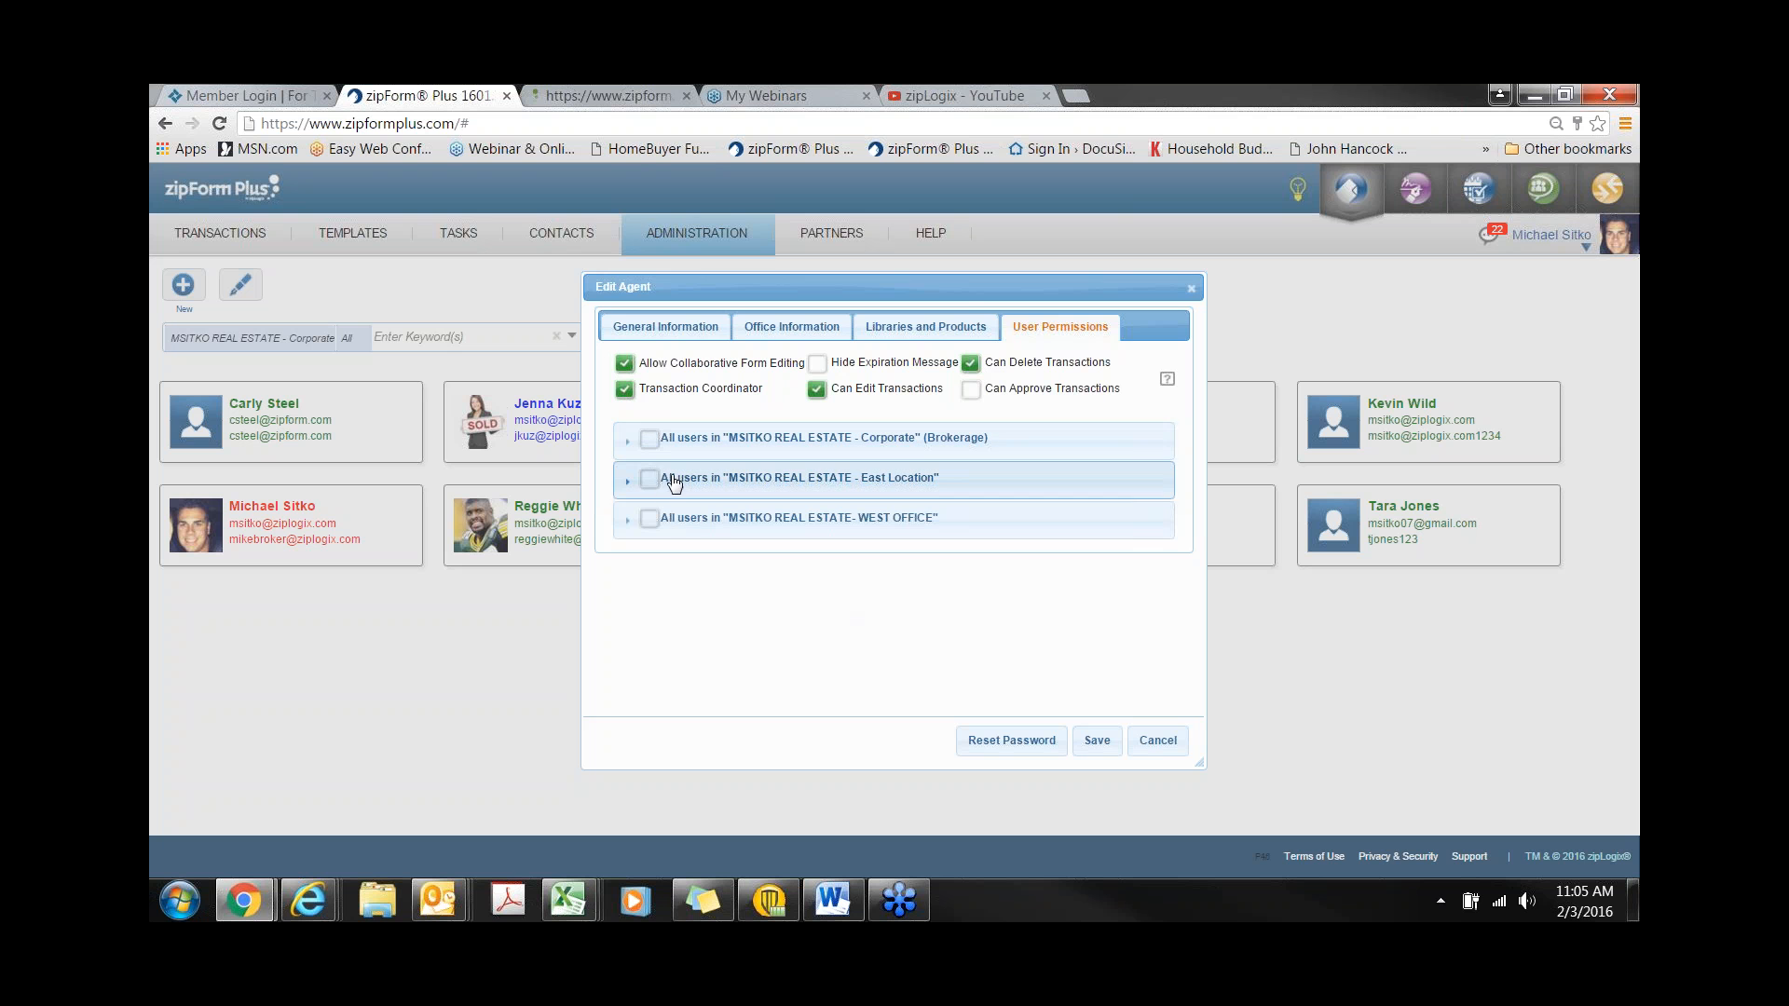
# - Grant control over the first and third East Location agents, close the editor, and return to Transactions
pyautogui.click(628, 492)
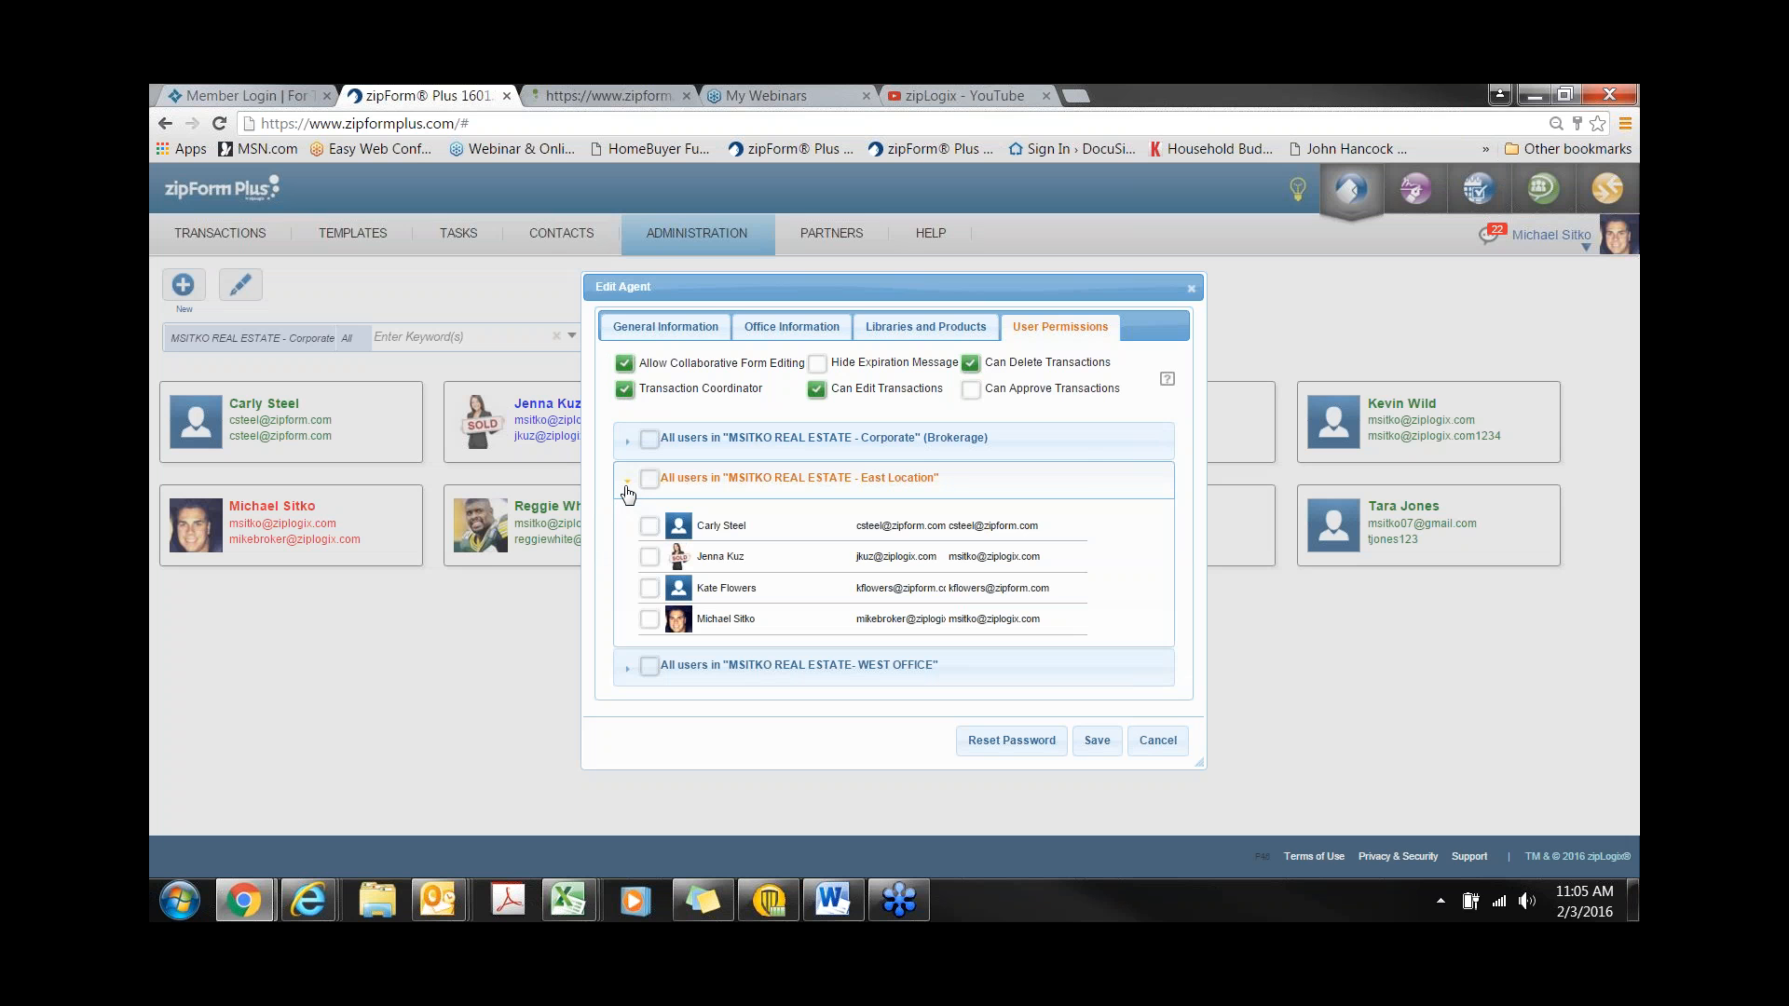
pyautogui.click(650, 526)
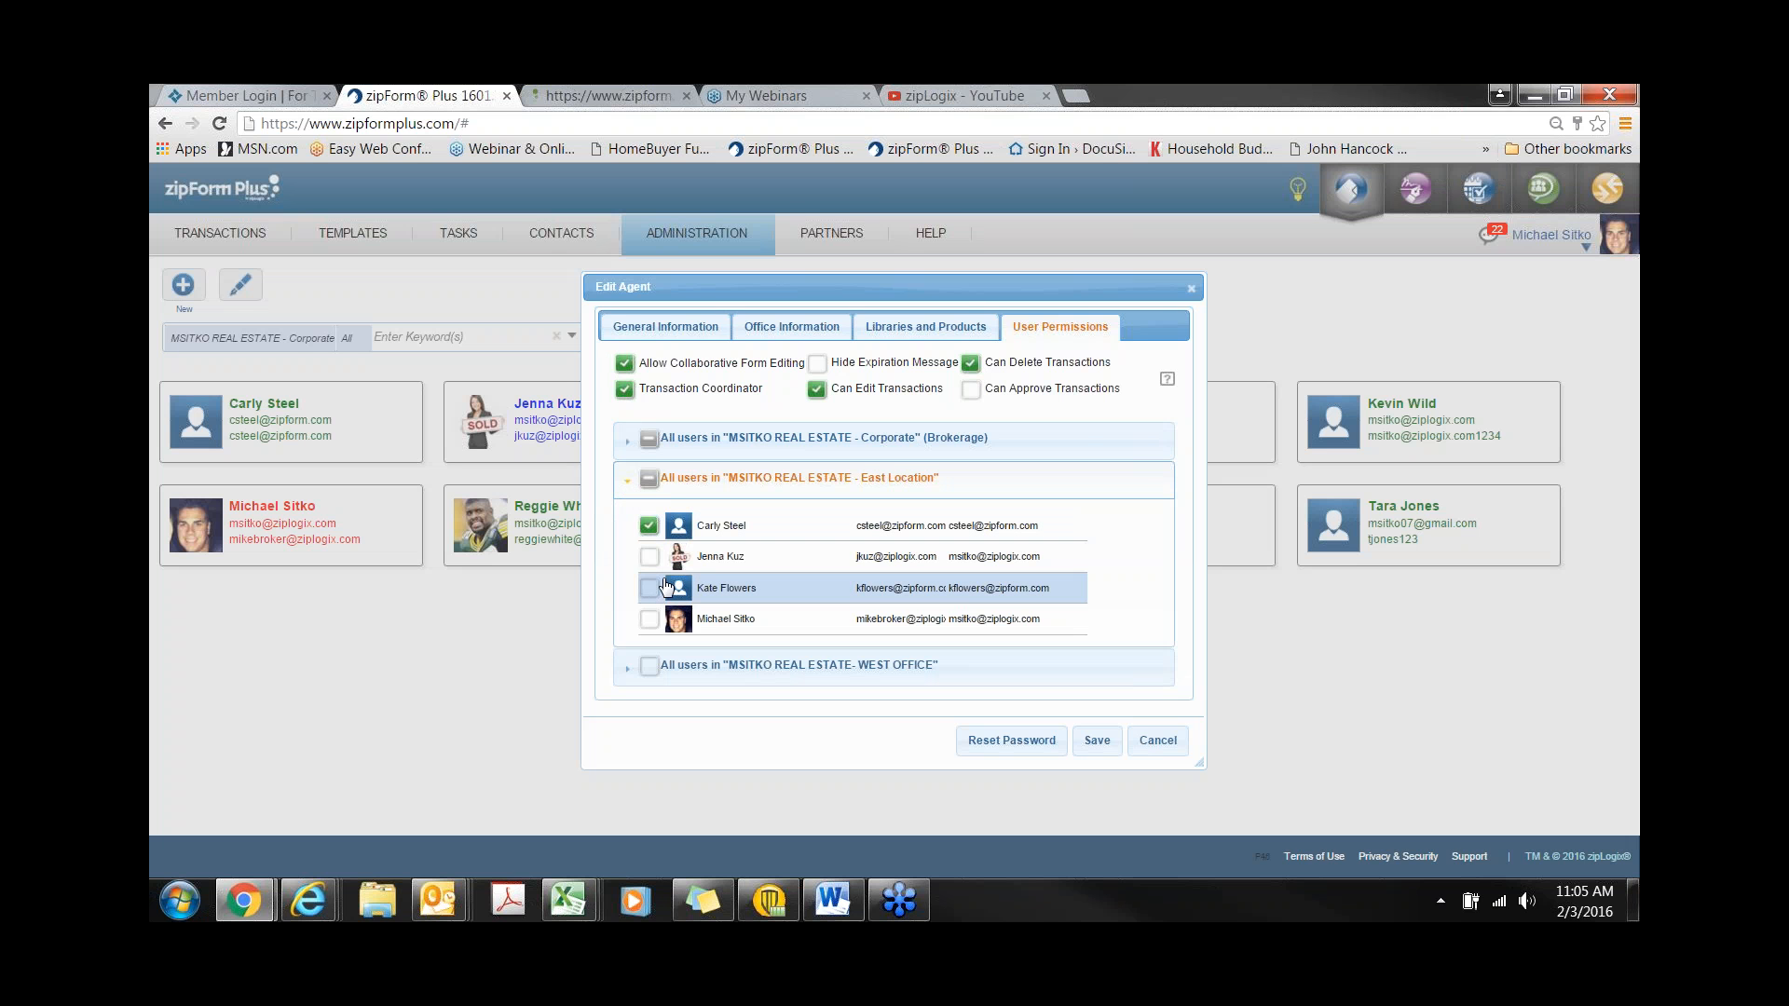
pyautogui.click(649, 588)
pyautogui.click(1192, 295)
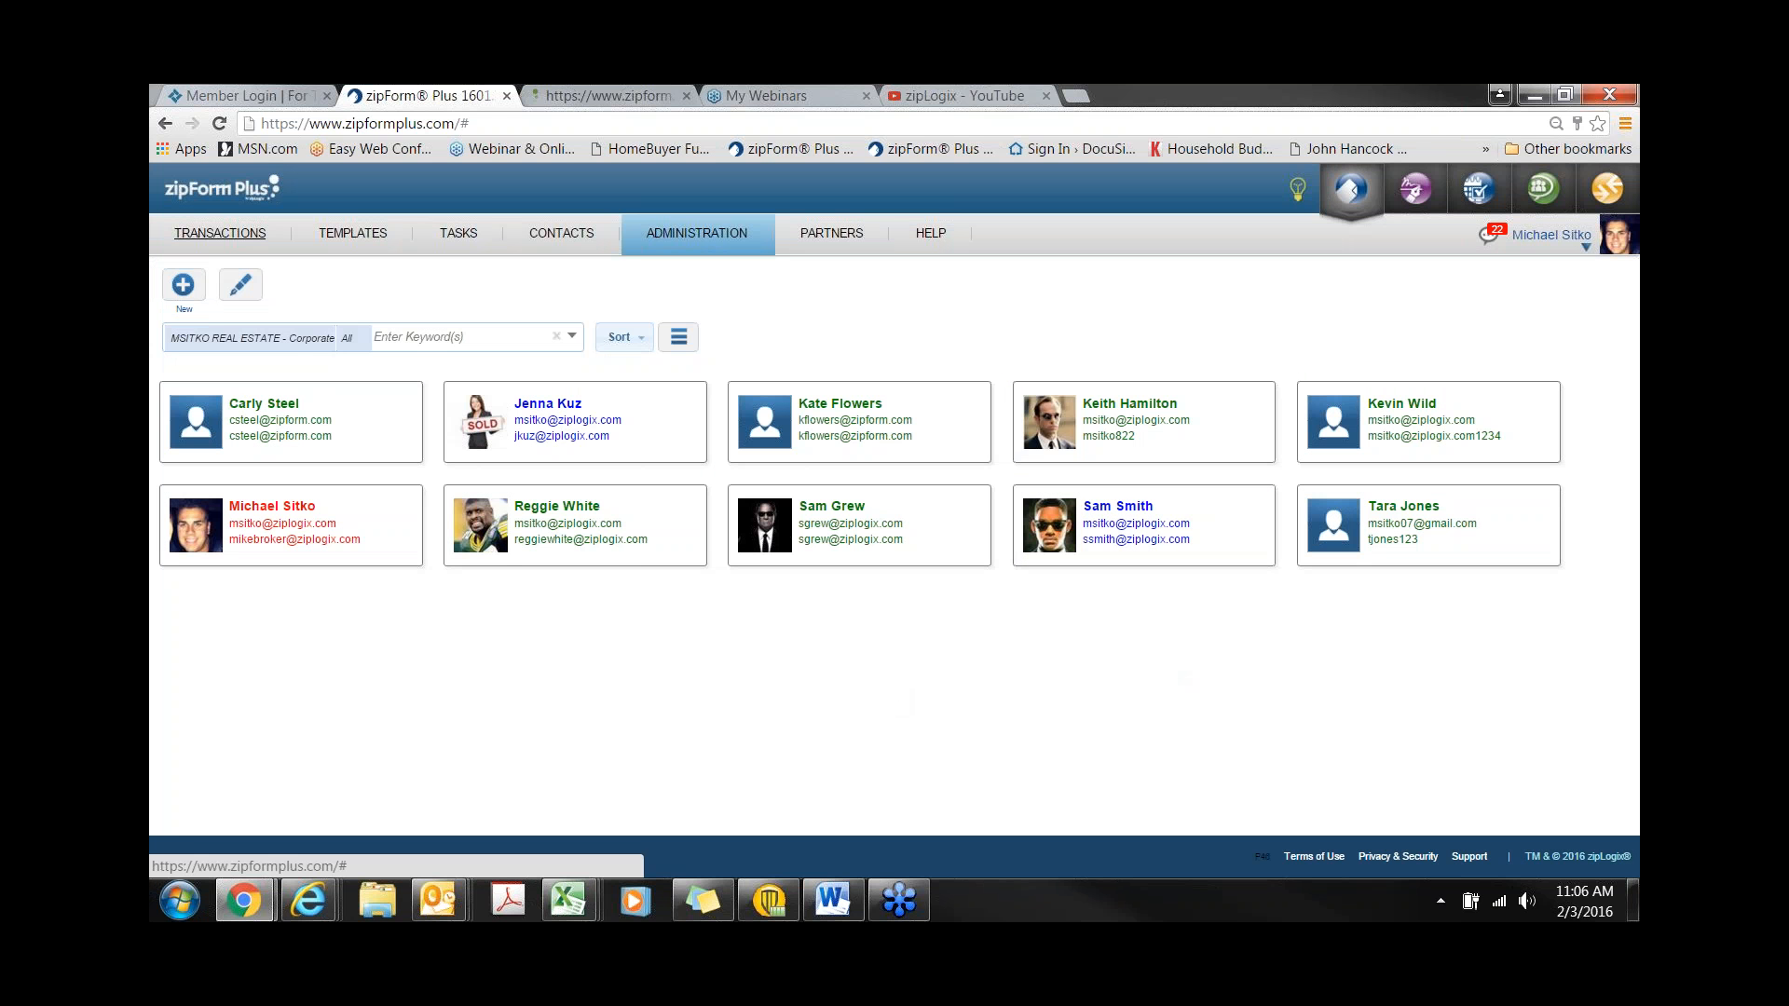
pyautogui.click(220, 233)
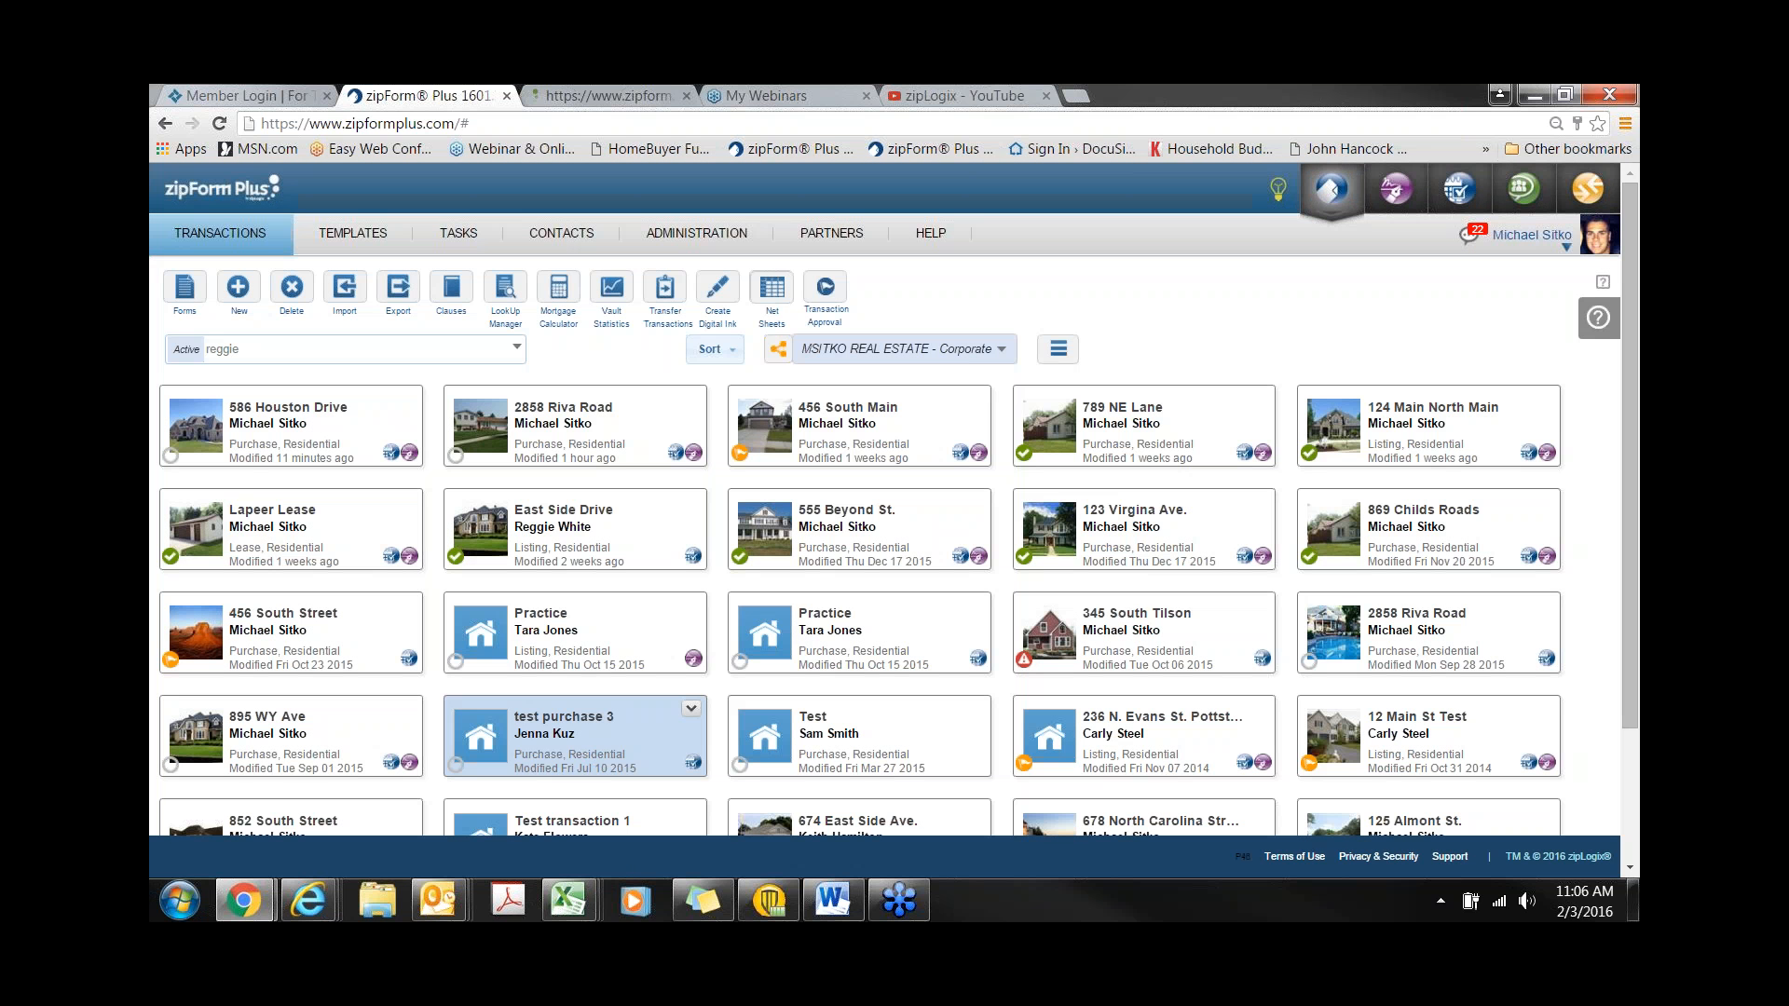